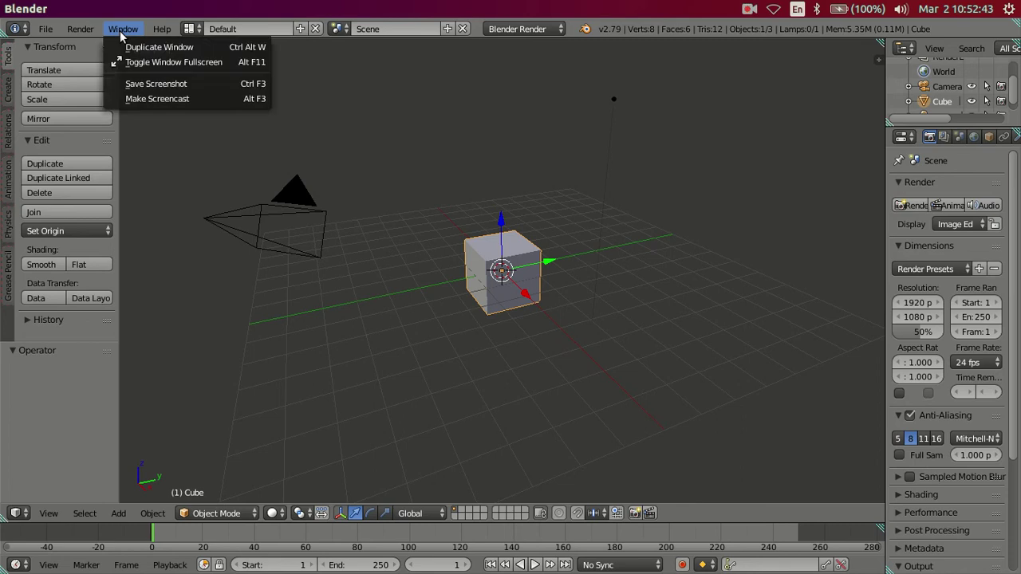
Make Blender fullscreen, shrink the timeline, hide the tool shelf and switch to orthographic view.
click(133, 61)
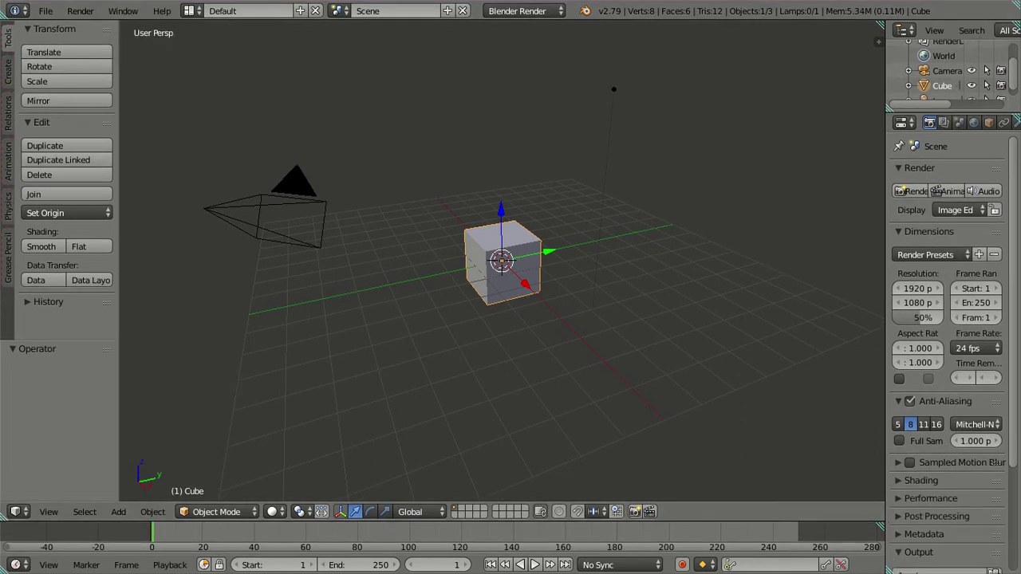
drag(678, 520, 678, 553)
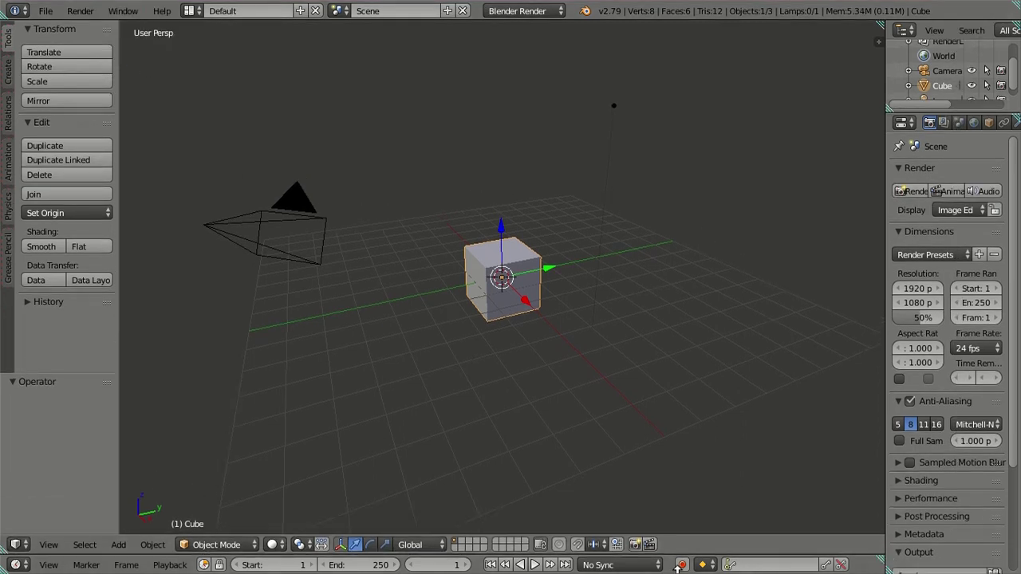
key(t)
key(KP_5)
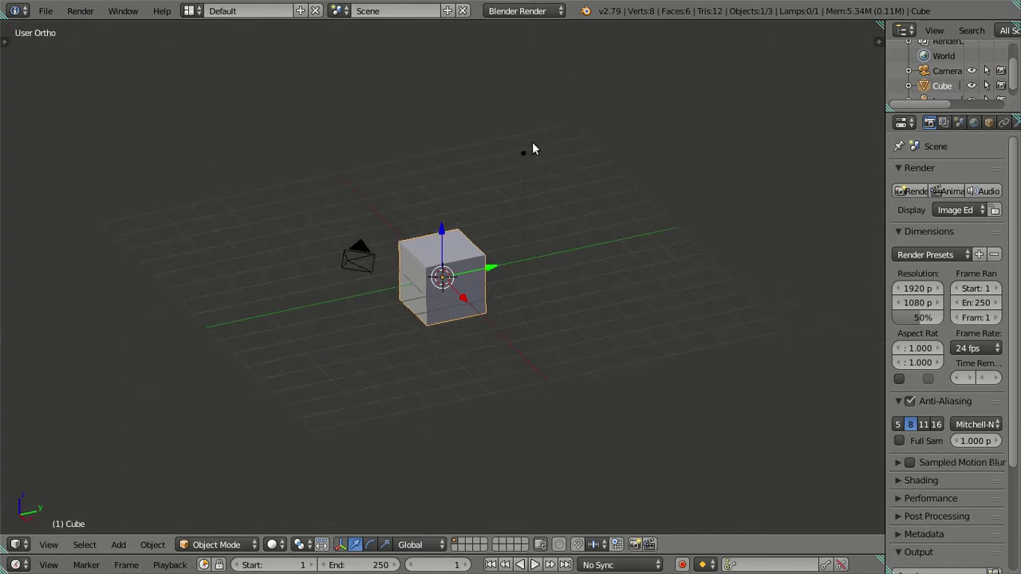
Delete the default lamp and cube.
right_click(525, 152)
shift+right_click(469, 263)
key(x)
click(613, 213)
Hide the camera and show the view properties sidebar beside the empty grid.
right_click(379, 272)
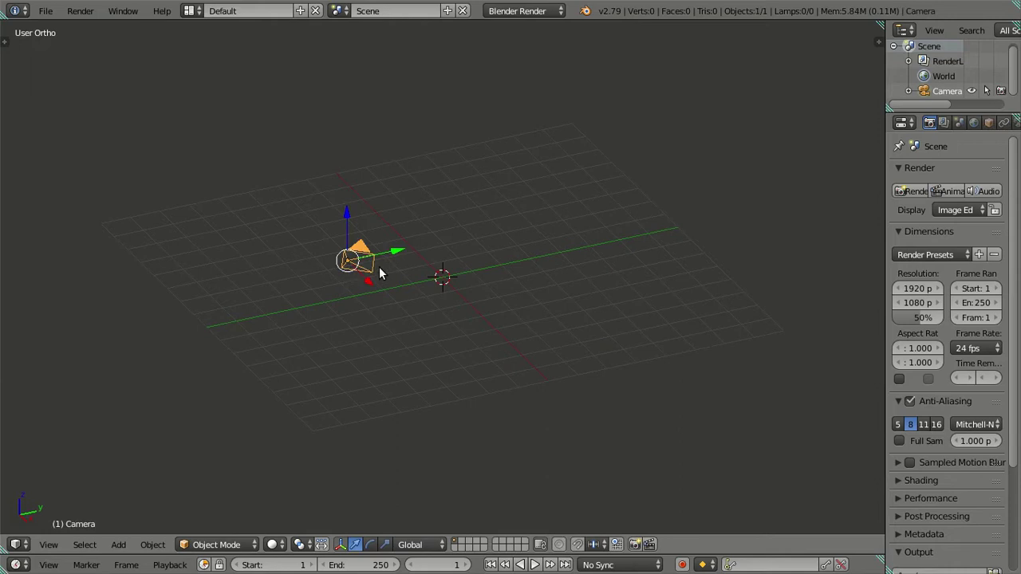
key(h)
key(n)
mouse_move(424, 261)
middle_down()
mouse_move(468, 373)
mouse_move(518, 288)
middle_up()
In Front Ortho, add a background image slot on the Front axis and browse for its image.
key(KP_1)
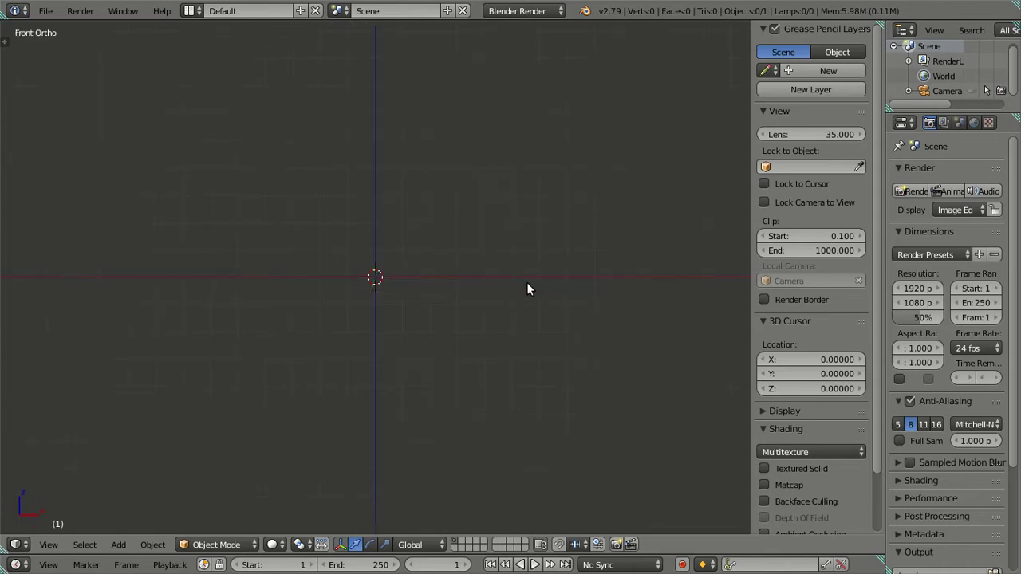
scroll(808, 461, down, 3)
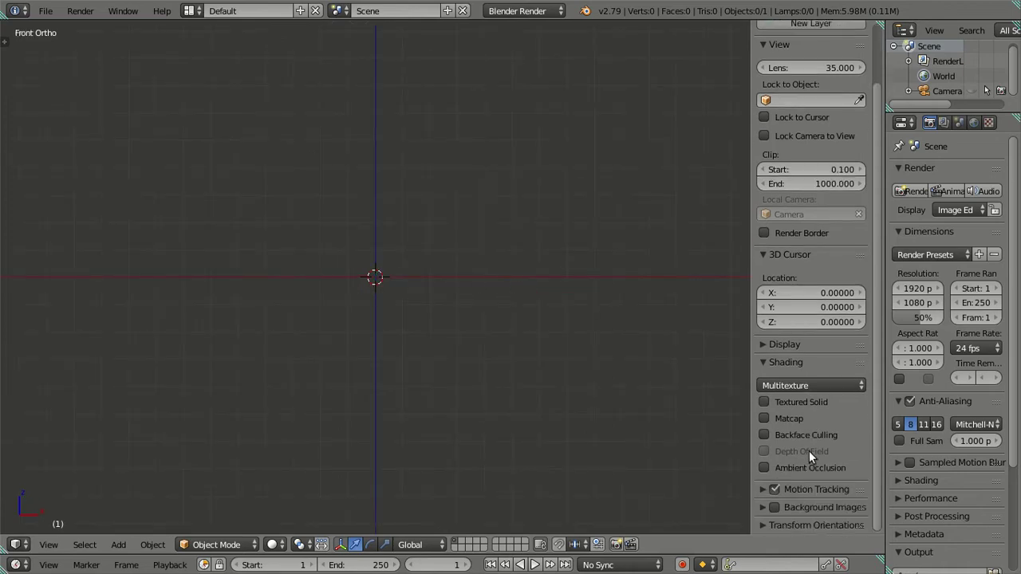
scroll(785, 478, down, 1)
click(788, 506)
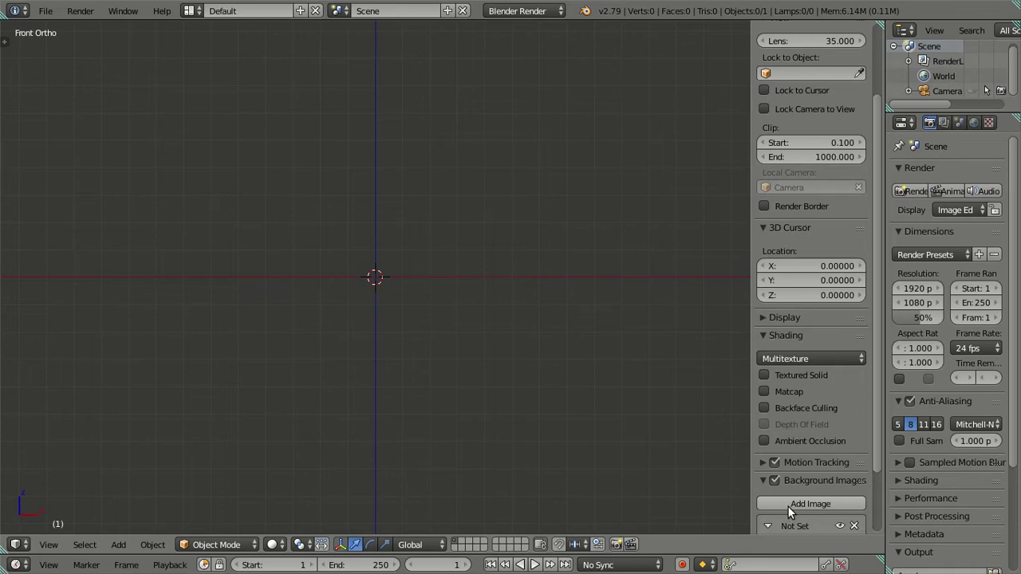
scroll(830, 411, down, 3)
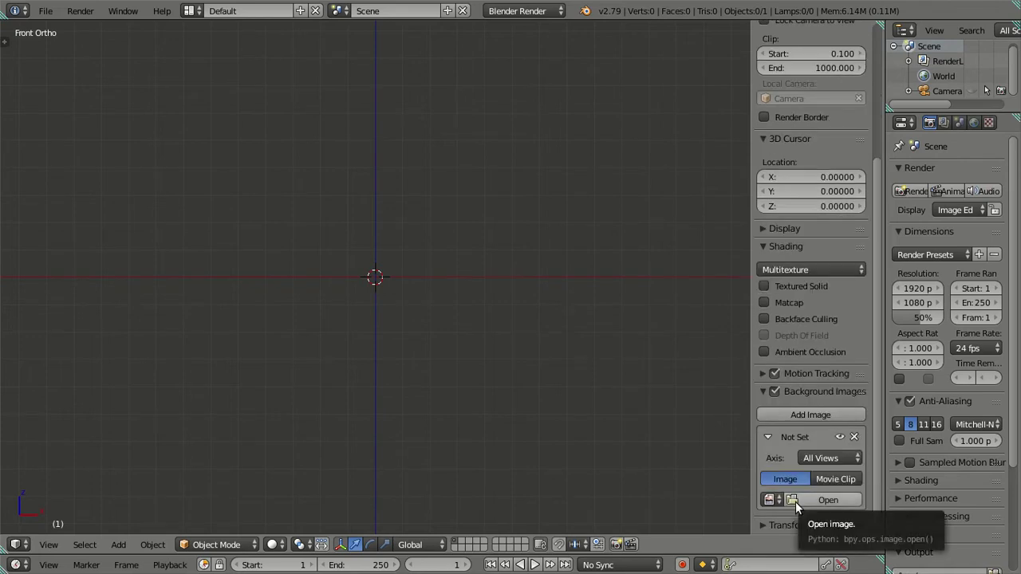
click(818, 458)
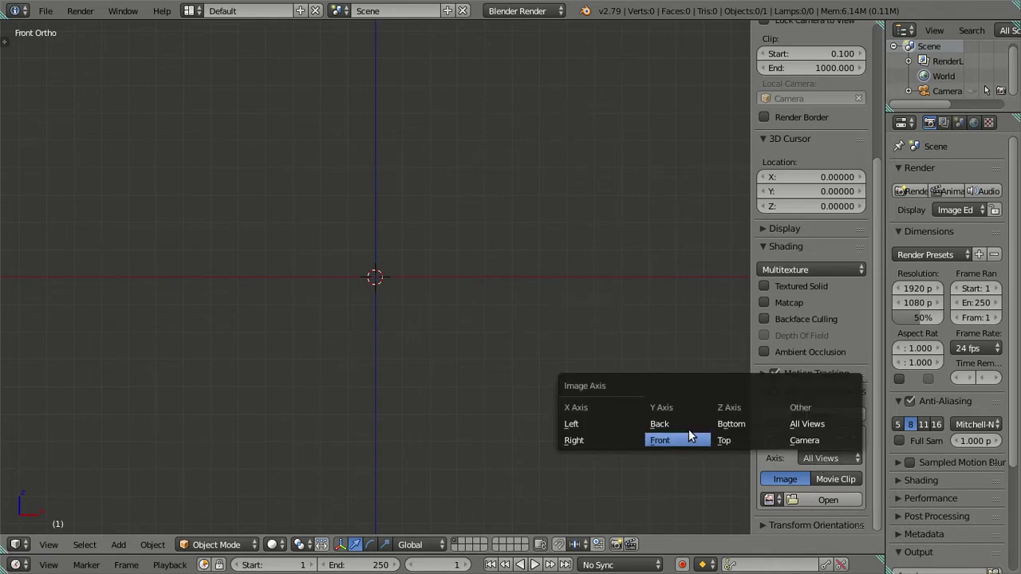
click(667, 439)
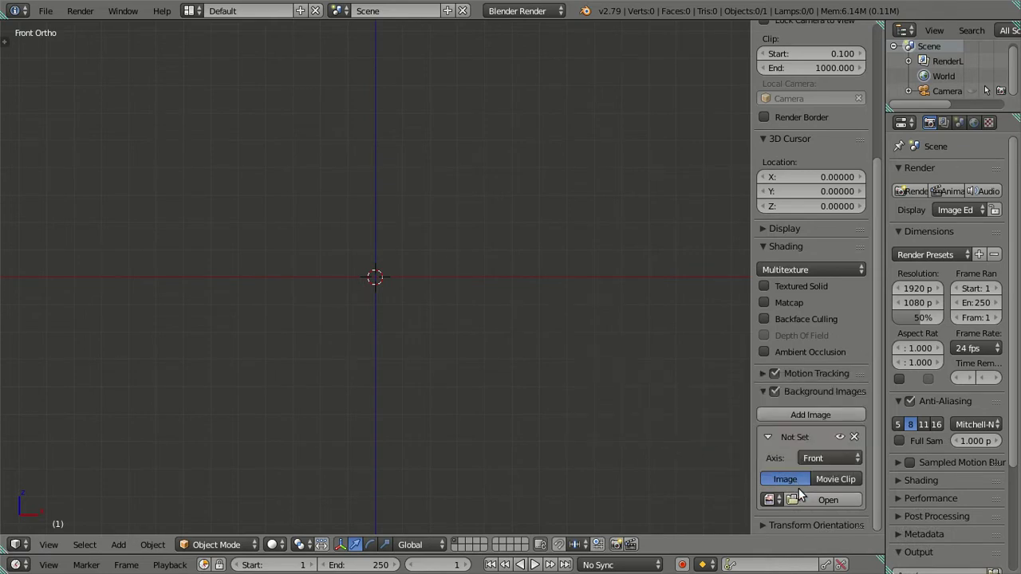
click(828, 500)
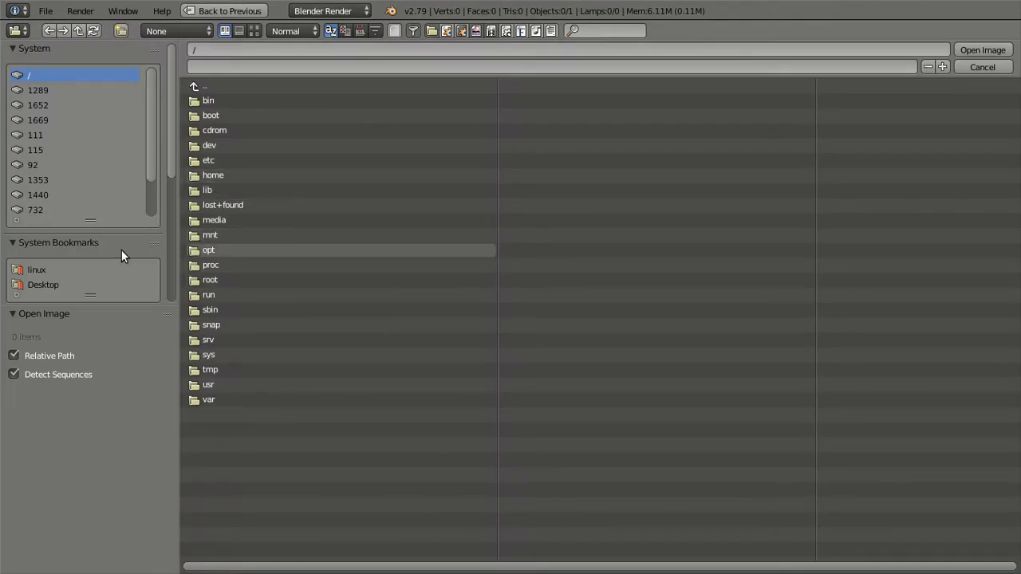
scroll(112, 235, down, 4)
Load SR 2 XHD_Prime.jpg from the Desktop folder, browsing as thumbnails.
click(63, 165)
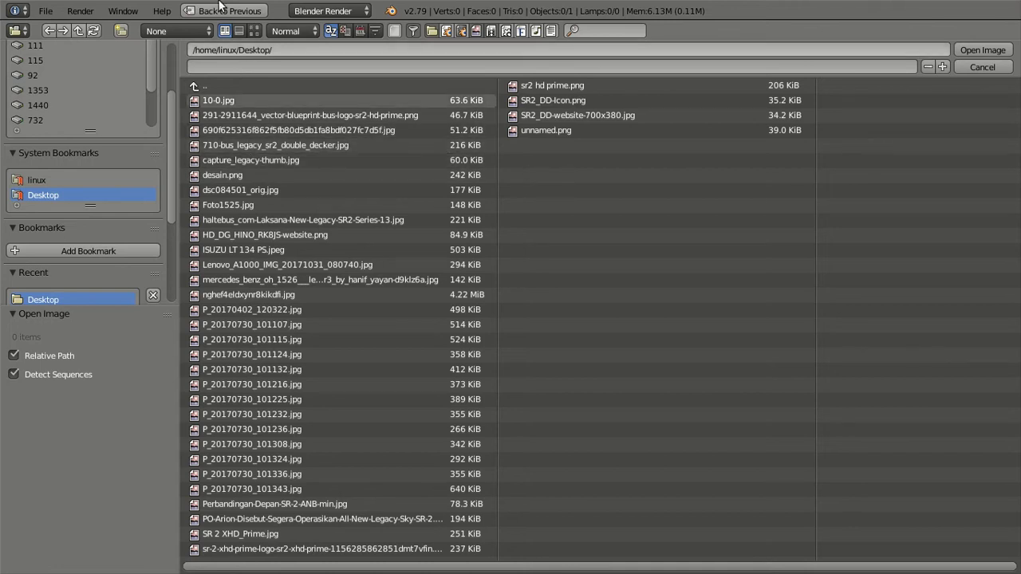
click(254, 31)
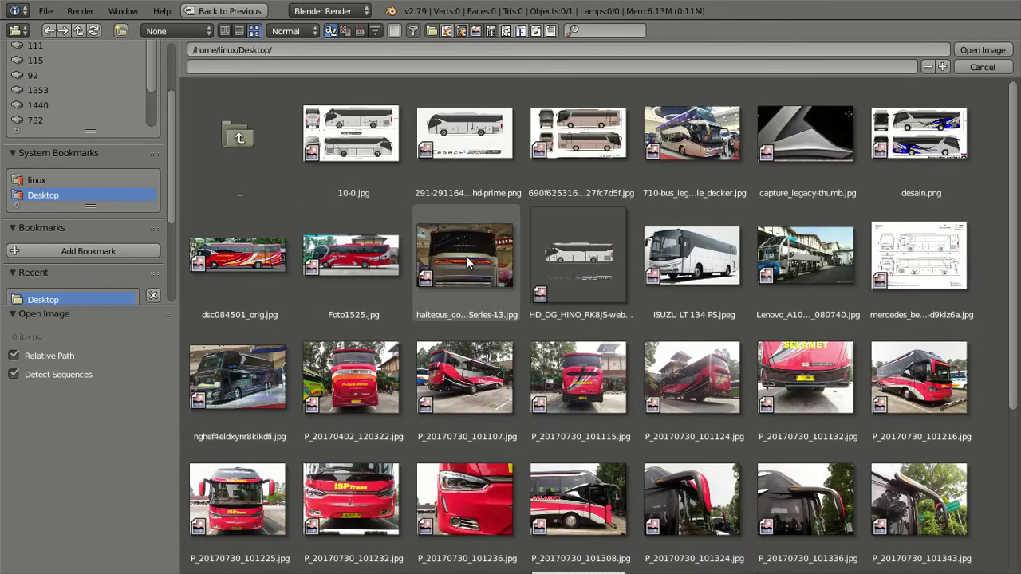
scroll(458, 318, down, 5)
scroll(458, 317, up, 3)
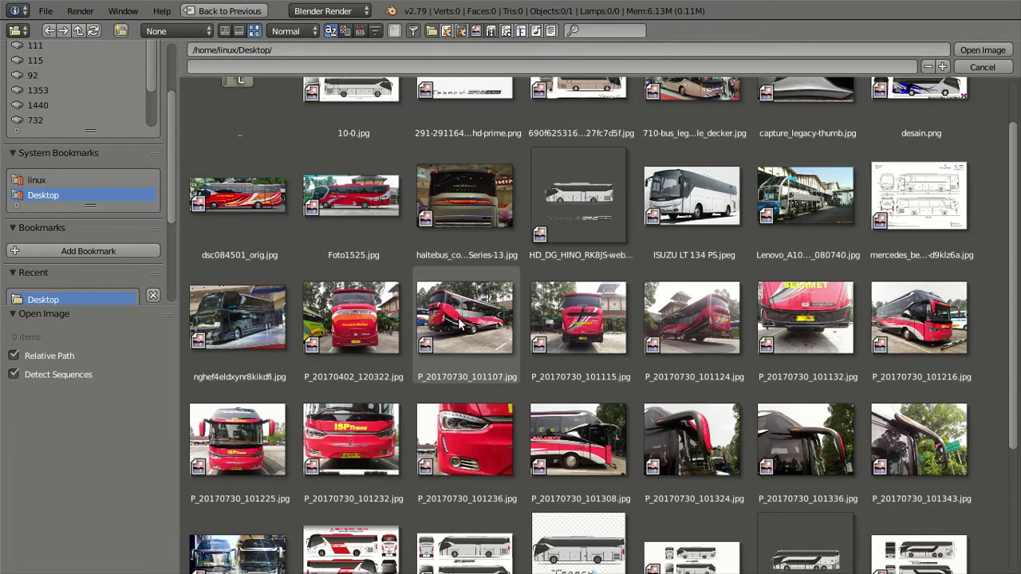
scroll(459, 321, up, 2)
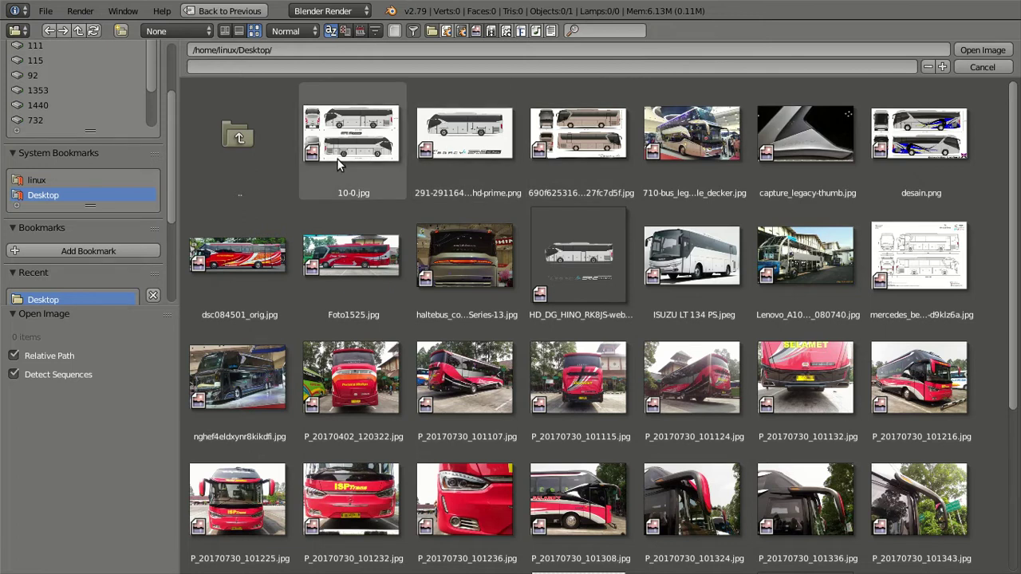
scroll(737, 312, down, 3)
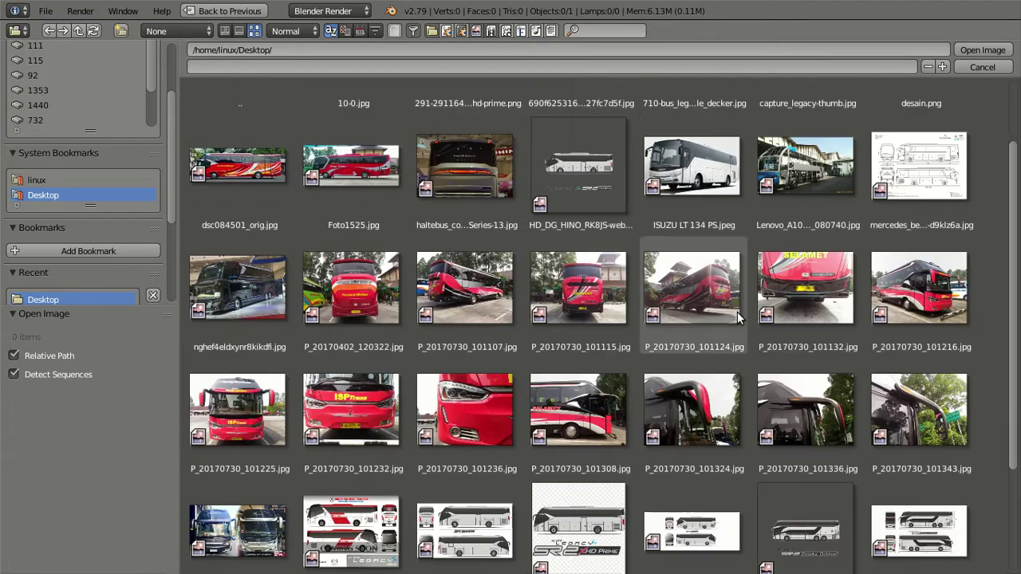
scroll(737, 312, down, 2)
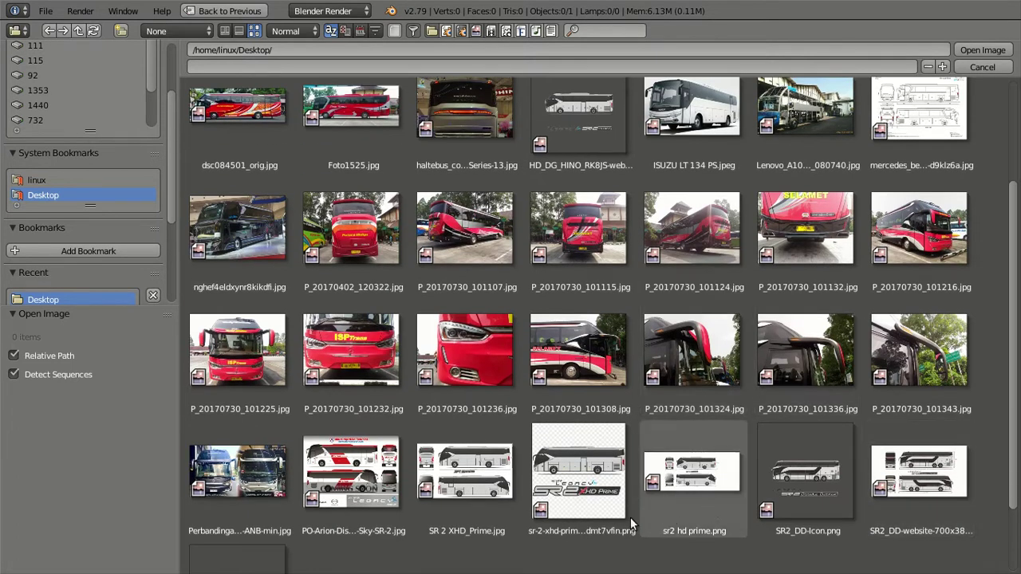
click(494, 443)
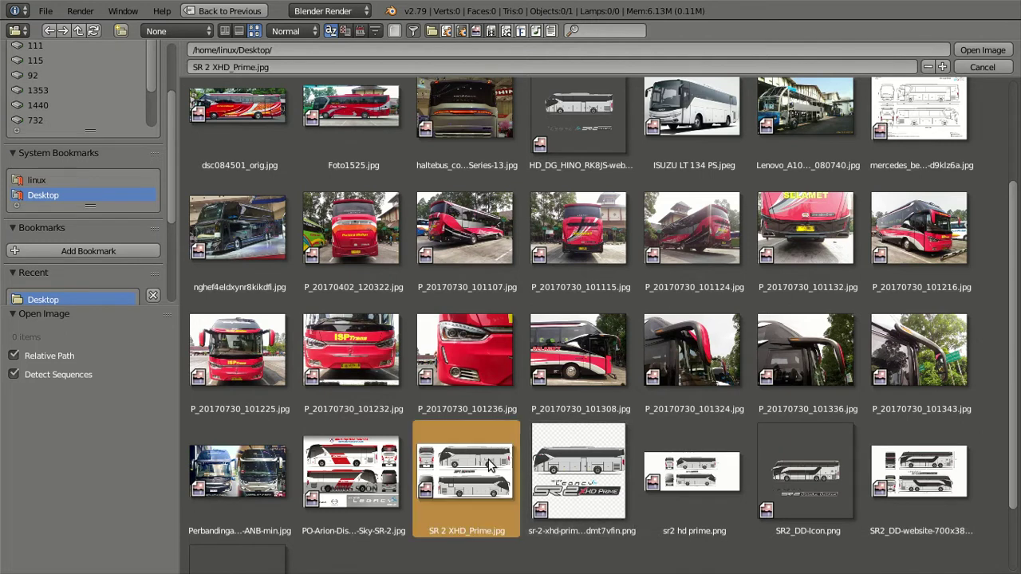
click(972, 46)
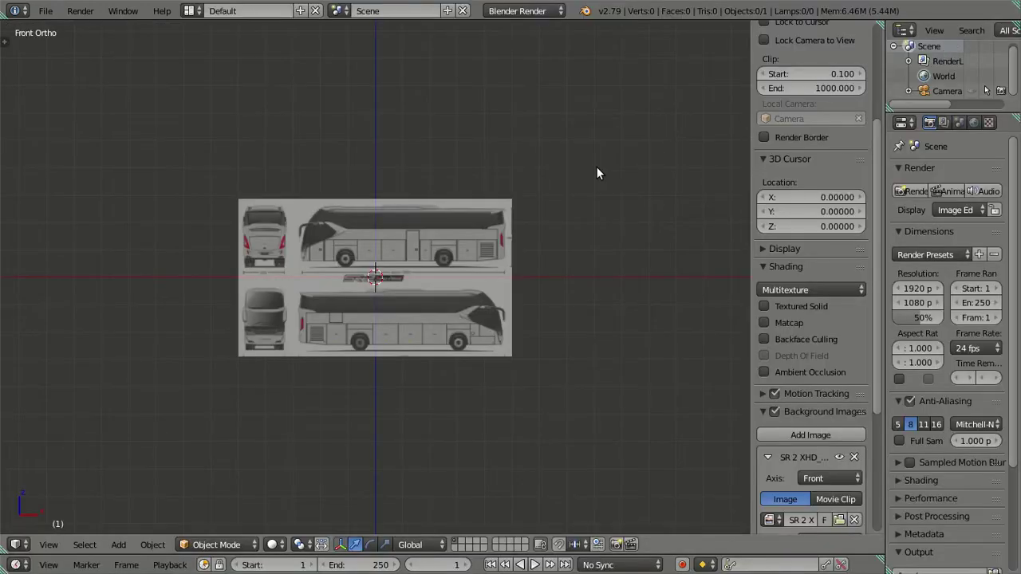
scroll(366, 251, up, 3)
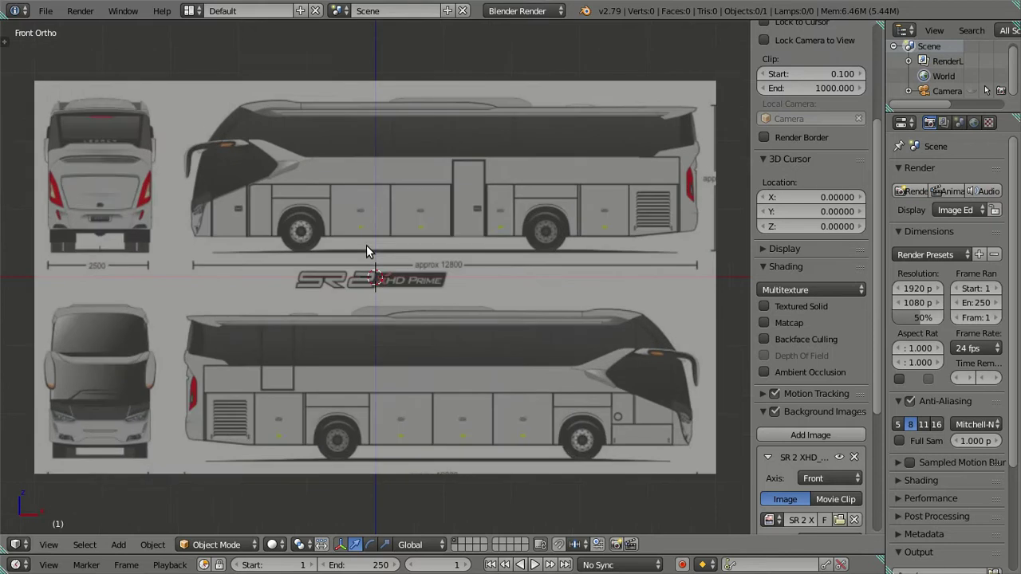
scroll(834, 411, down, 6)
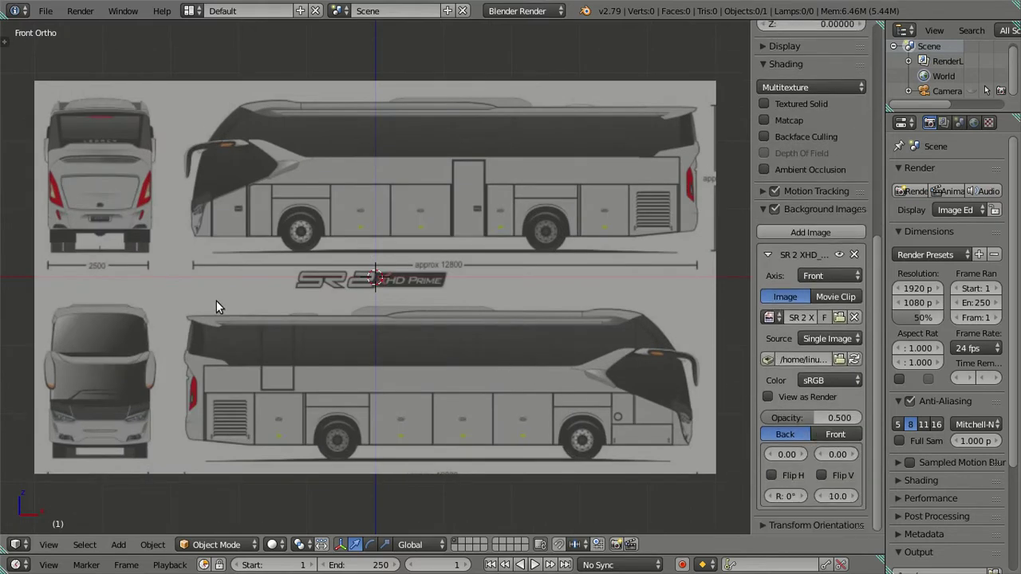
mouse_move(324, 380)
shift+middle_down()
mouse_move(357, 316)
mouse_move(346, 340)
shift+middle_up()
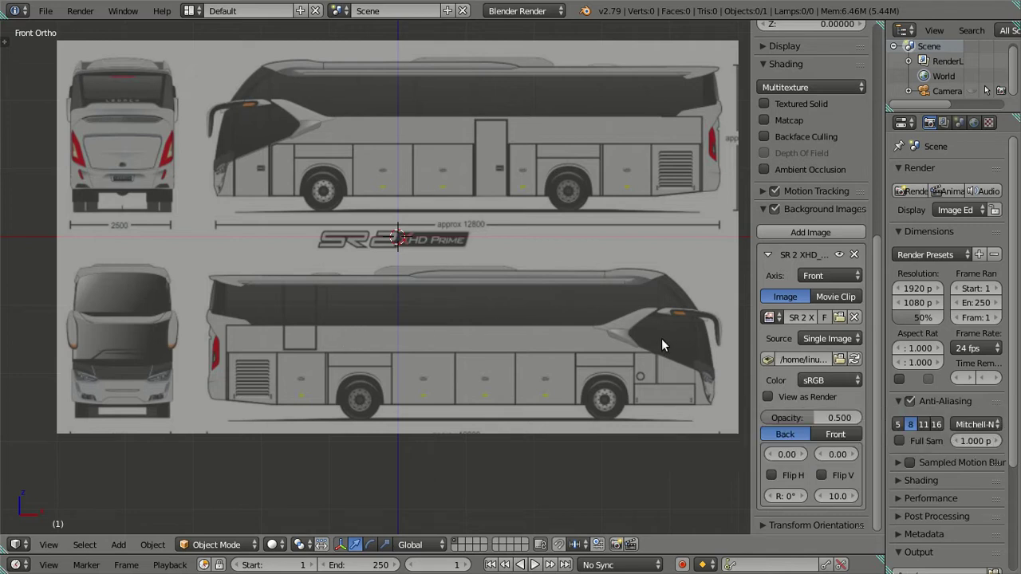
Add a second background image slot on the Right axis and switch to Right Ortho.
click(808, 233)
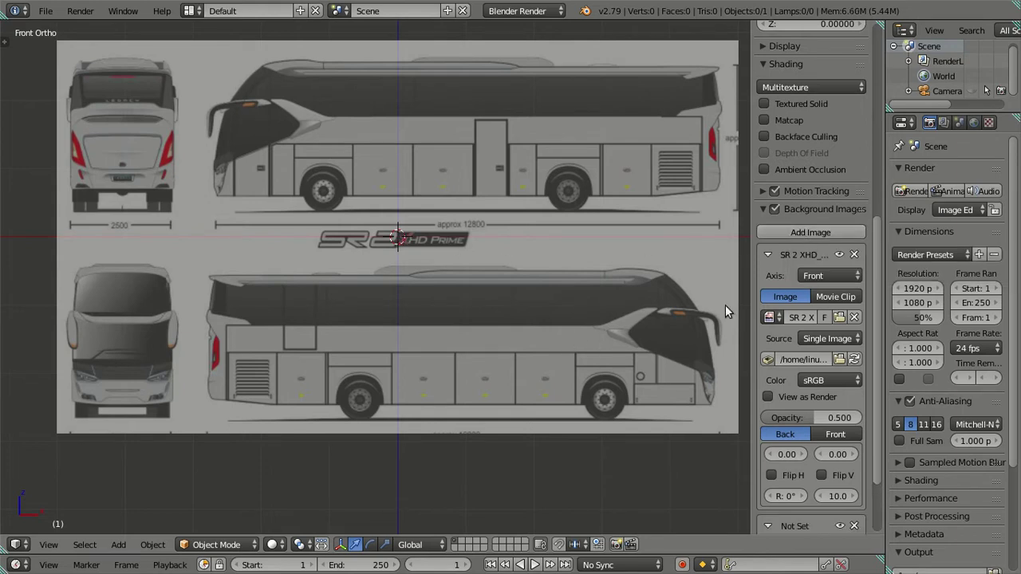
click(769, 255)
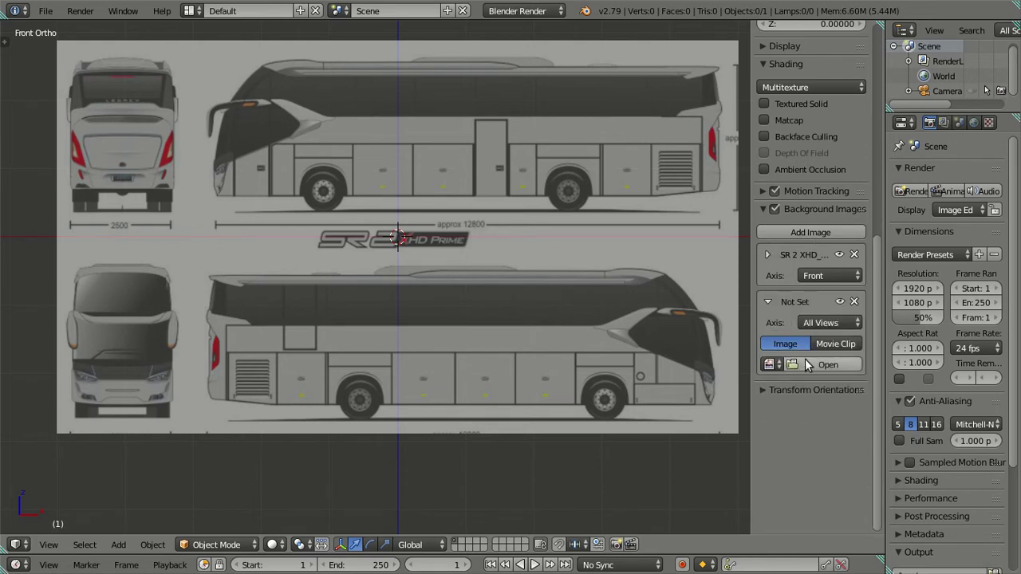
click(822, 323)
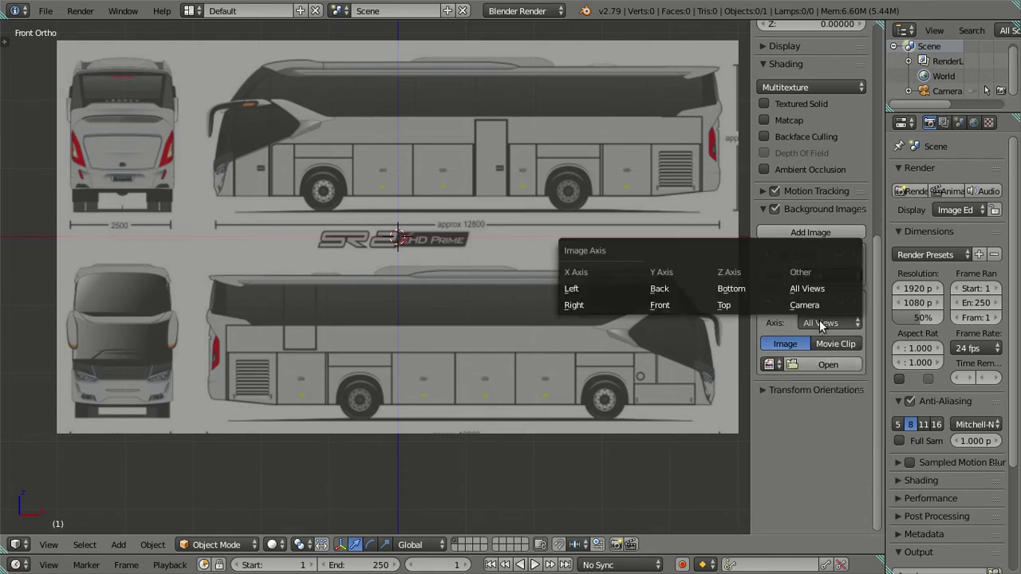
click(588, 303)
key(KP_3)
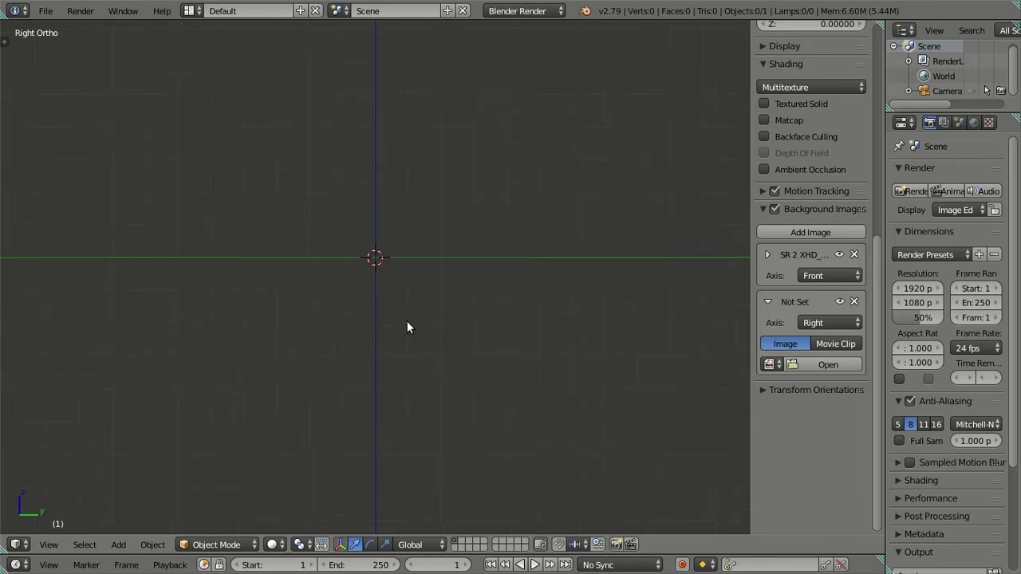
Load SR 2 XHD_Prime.jpg from the Desktop as the right-side background image.
click(828, 365)
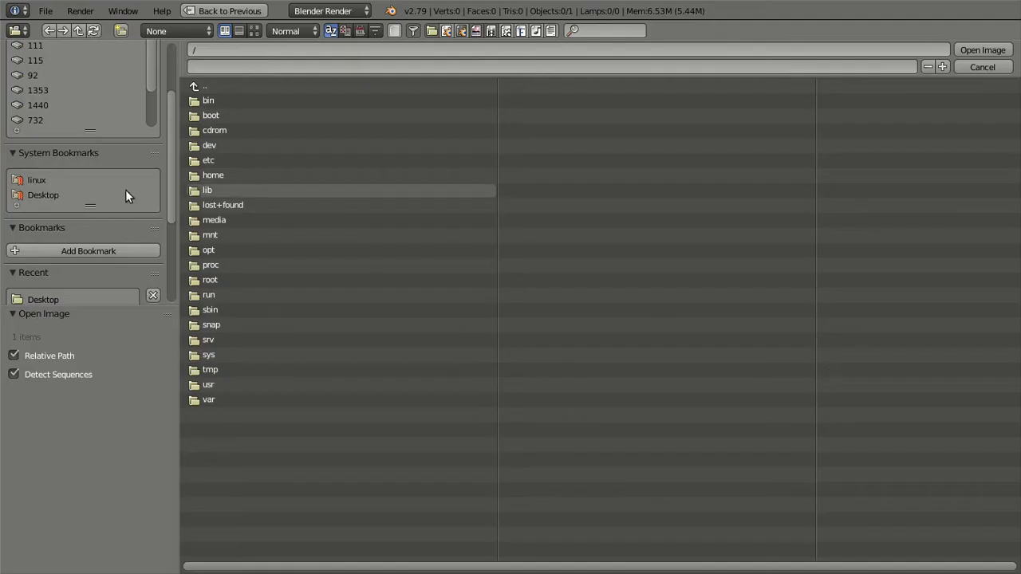
click(58, 196)
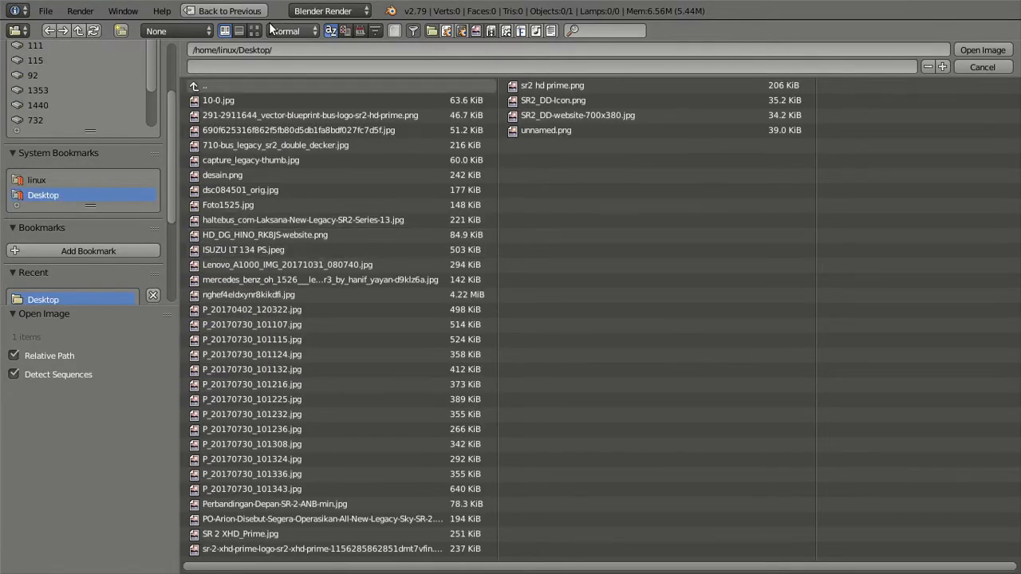
click(254, 30)
scroll(501, 264, down, 4)
scroll(479, 407, down, 2)
click(467, 383)
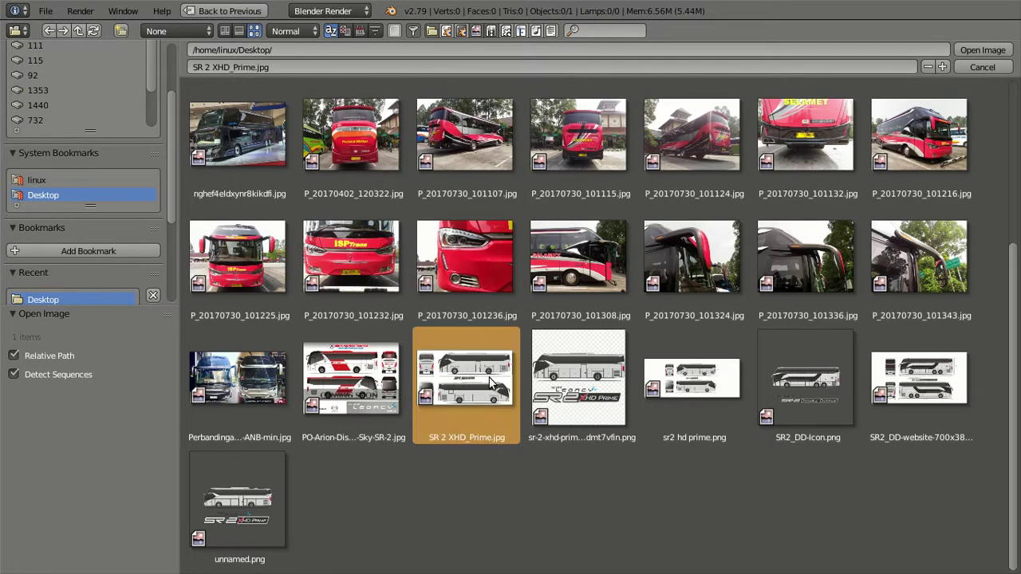
click(976, 49)
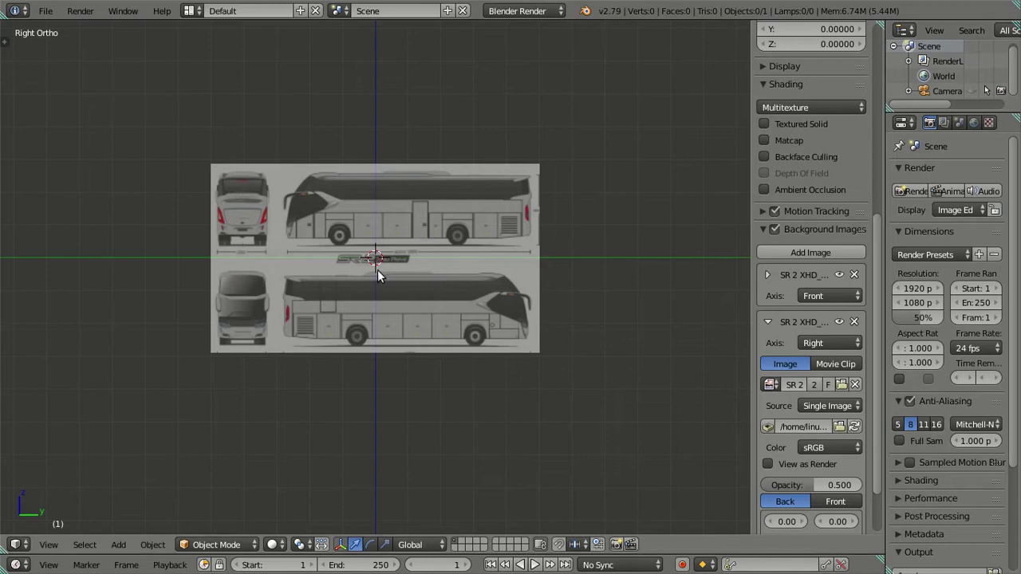
Collapse the Right-axis image entry and expand the Front-axis SR 2 XHD_Prime.jpg entry.
scroll(378, 275, up, 4)
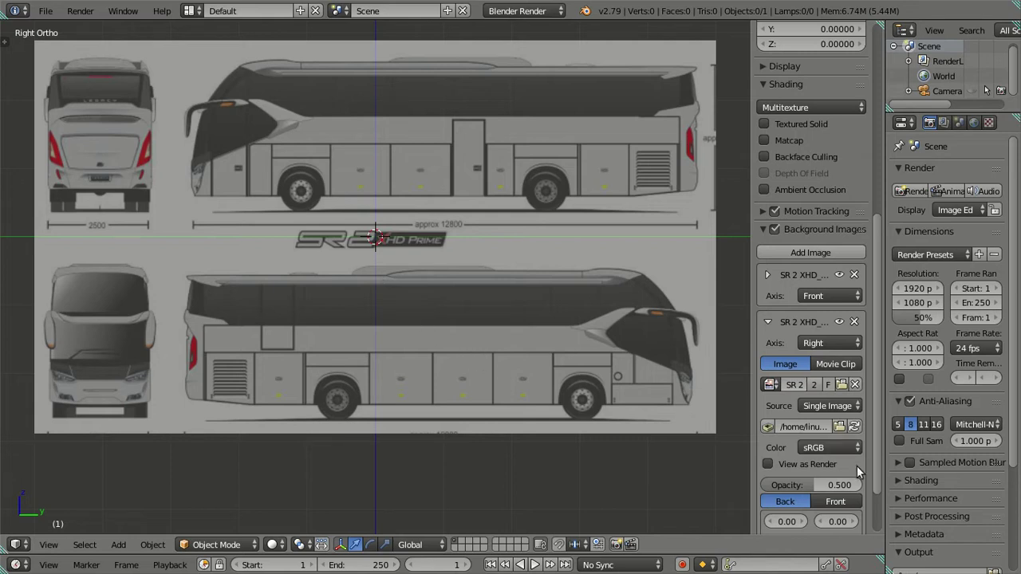
scroll(796, 452, down, 3)
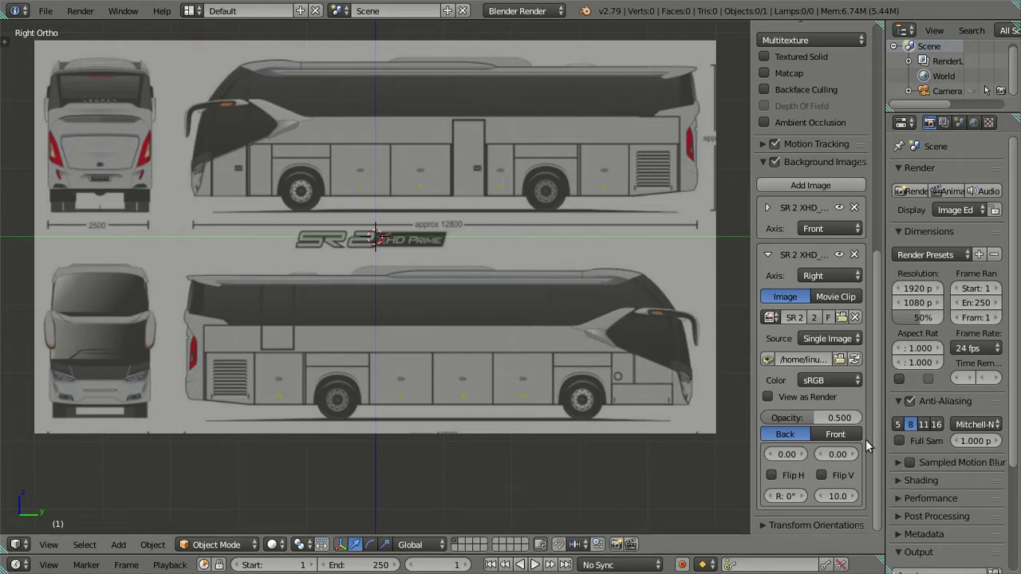
click(770, 253)
click(769, 207)
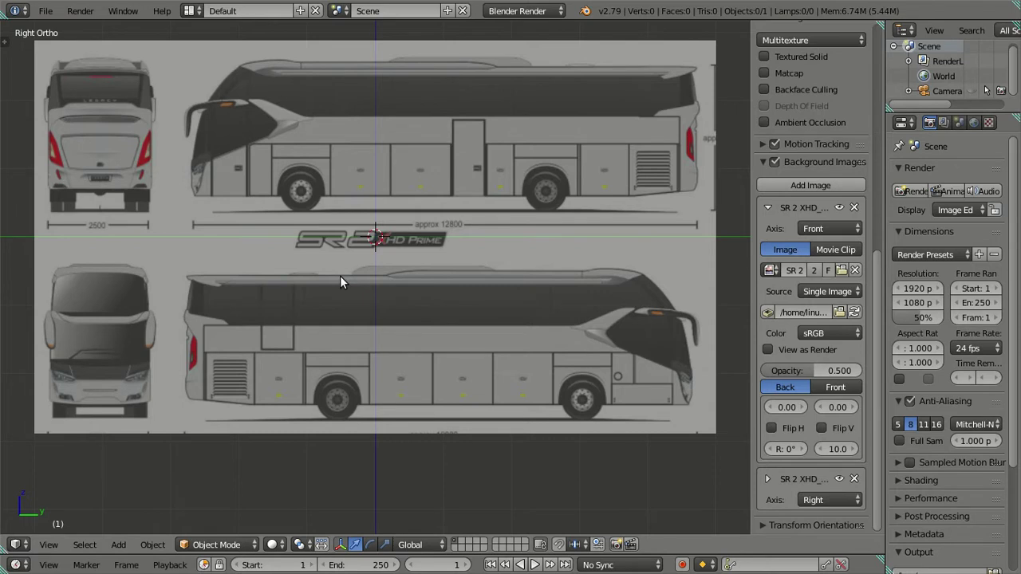
In Front Ortho, slide the front blueprint's X offset well right and frame the 2500 width bar.
key(KP_1)
scroll(374, 279, up, 1)
scroll(391, 287, up, 2)
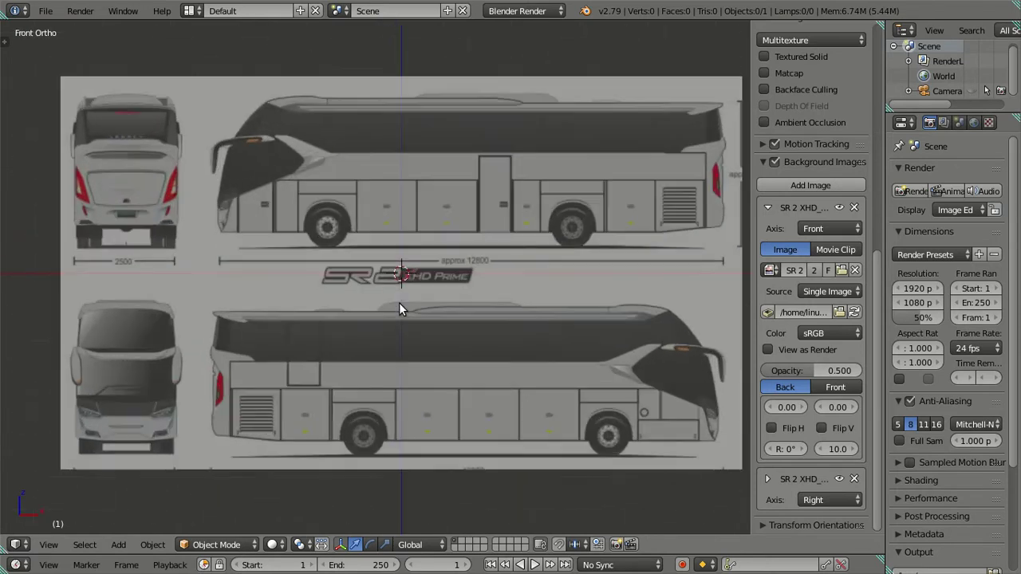
scroll(399, 302, up, 2)
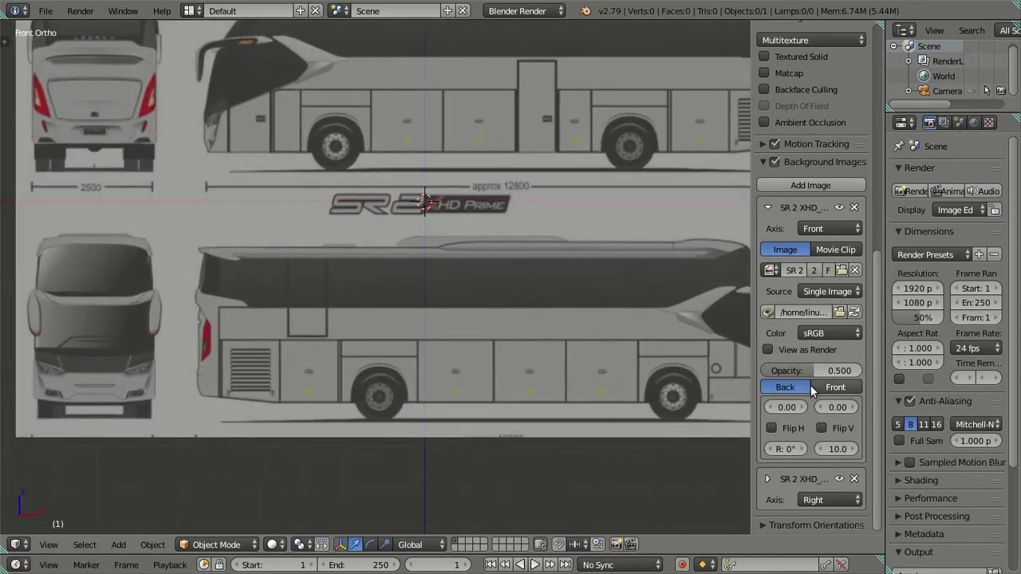
click(856, 407)
click(822, 407)
click(807, 405)
click(807, 406)
click(806, 405)
mouse_move(806, 405)
mouse_down()
mouse_move(883, 405)
mouse_move(870, 405)
mouse_up()
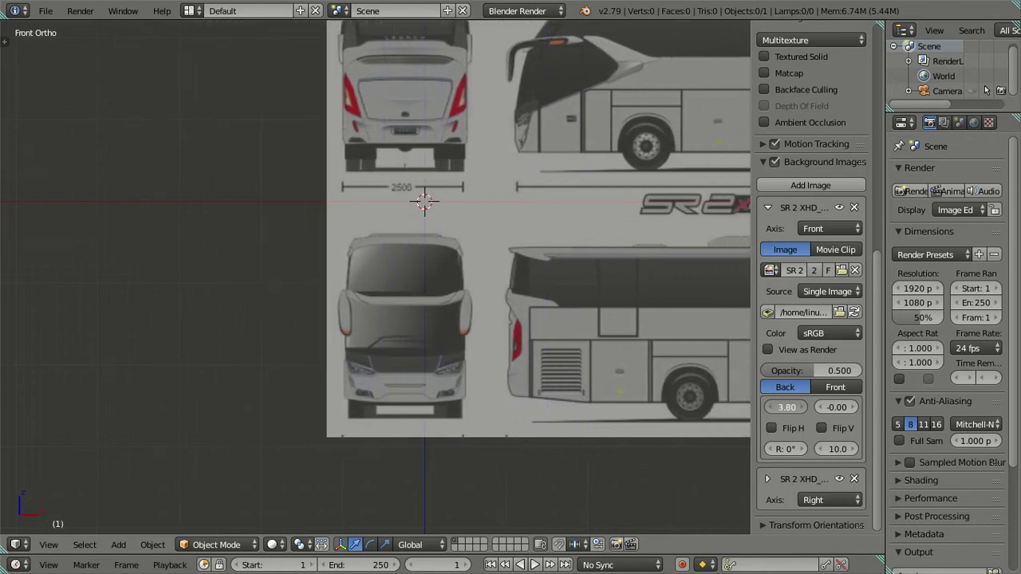
scroll(482, 210, up, 4)
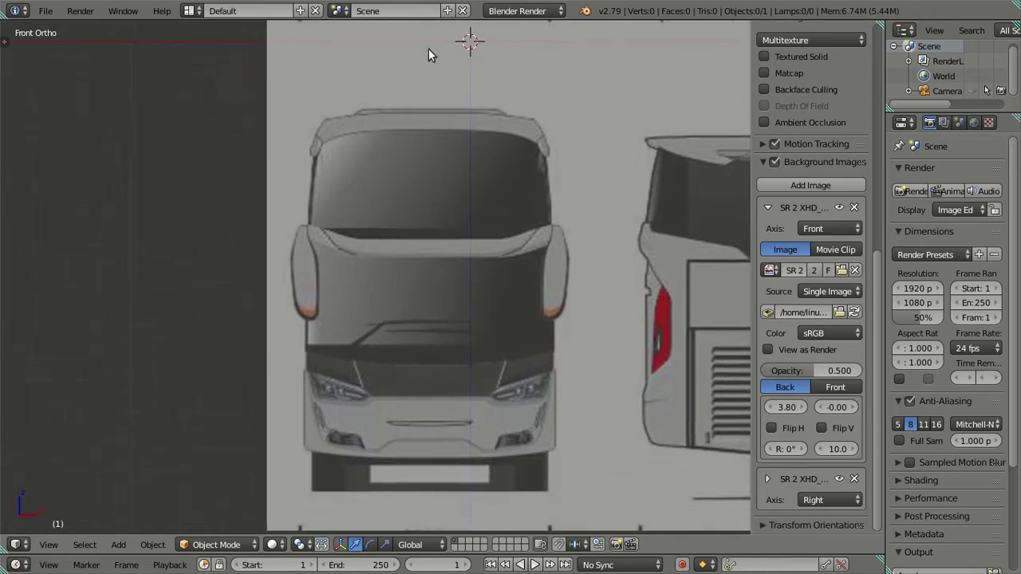
shift+scroll(428, 269, up, 6)
shift+middle_drag(428, 329, 421, 269)
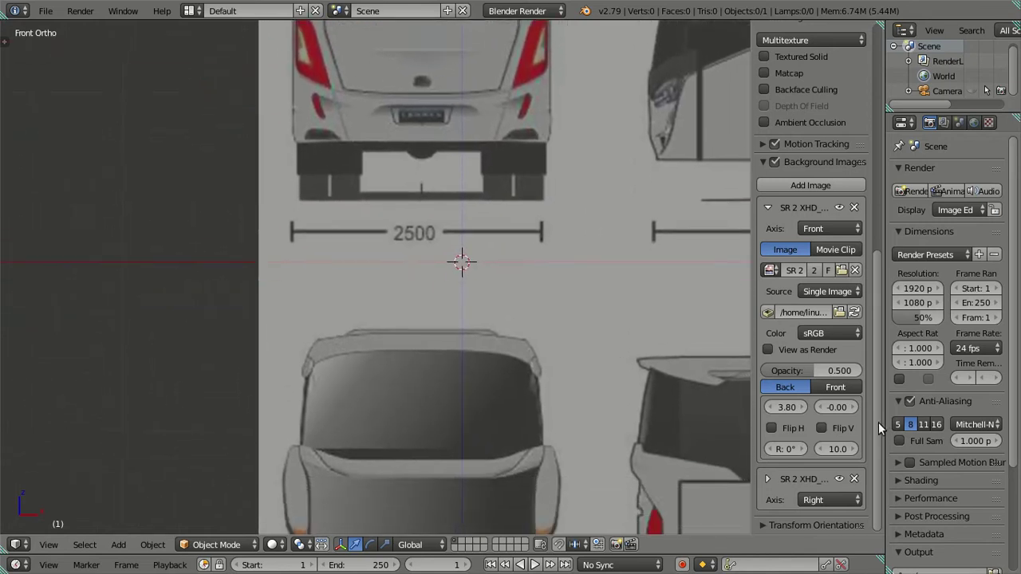
Nudge the front blueprint's X offset in 0.1 steps between 4.00 and 4.20.
click(771, 407)
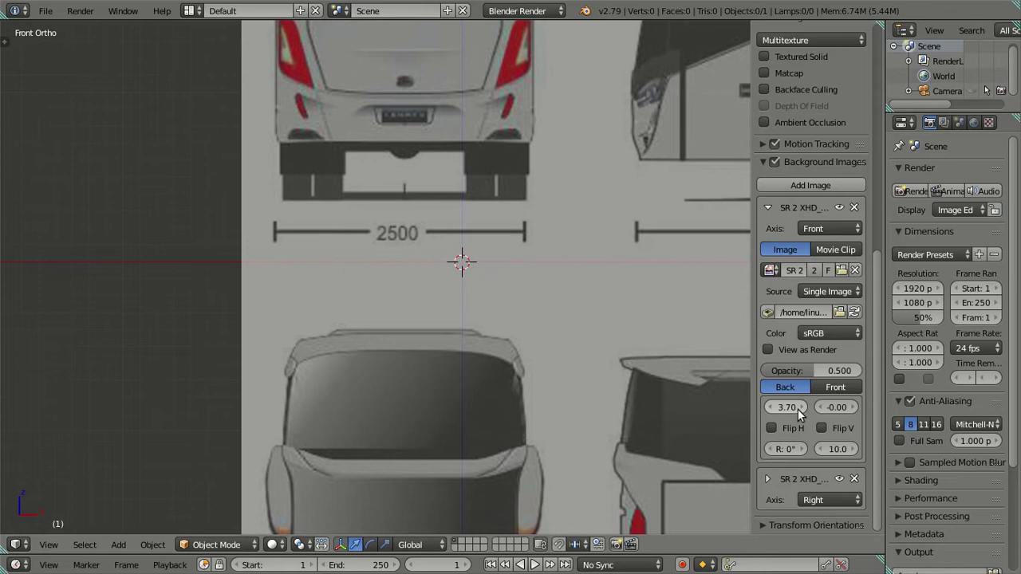
click(801, 406)
click(801, 406)
click(801, 406)
click(801, 406)
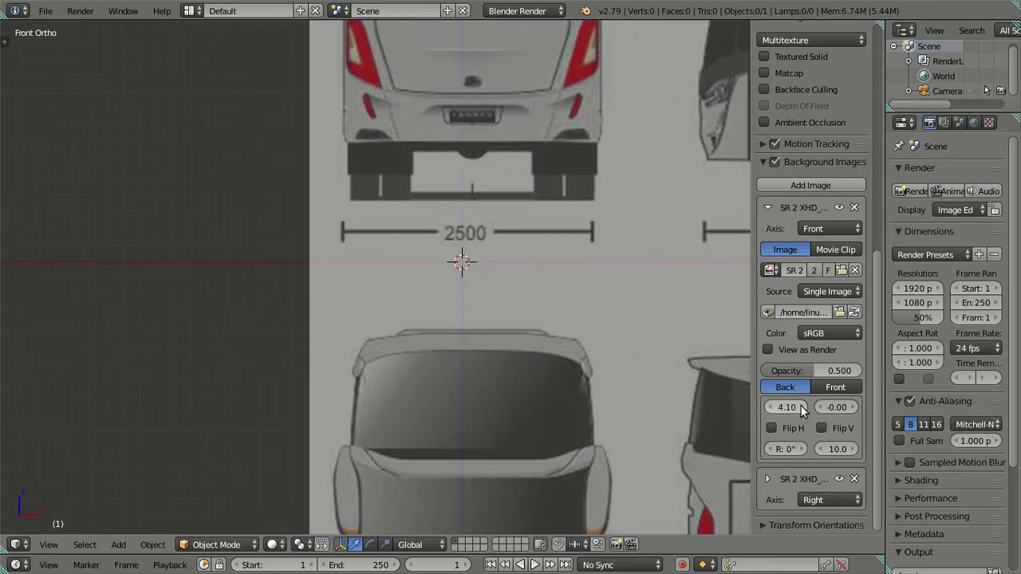
scroll(513, 306, up, 1)
scroll(513, 387, up, 2)
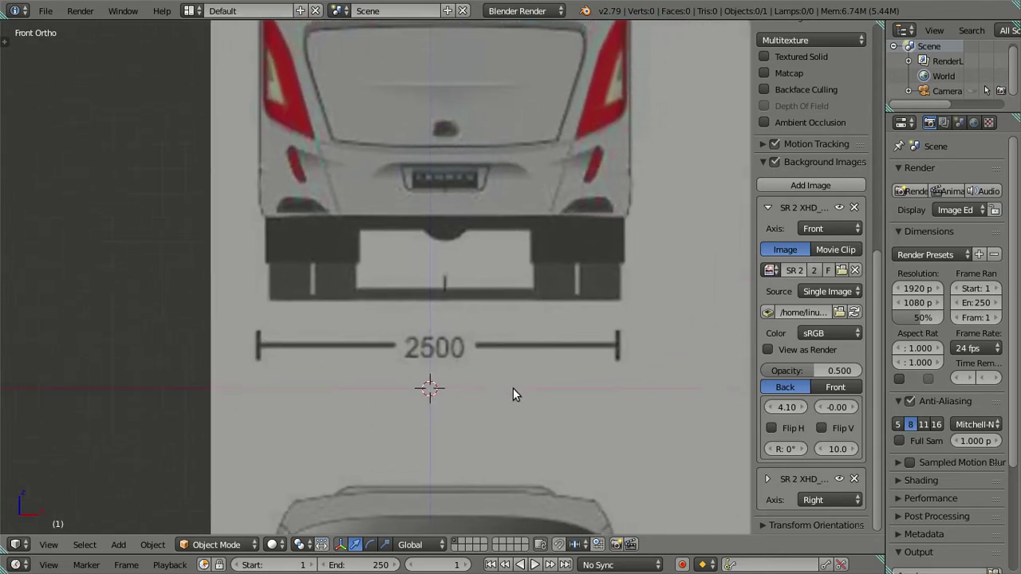
scroll(497, 389, up, 3)
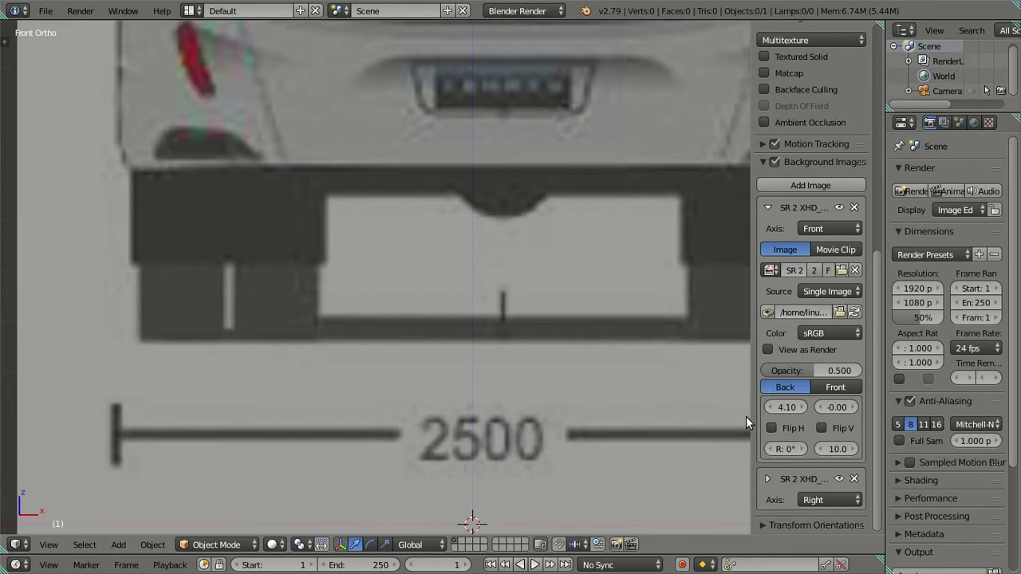
click(801, 406)
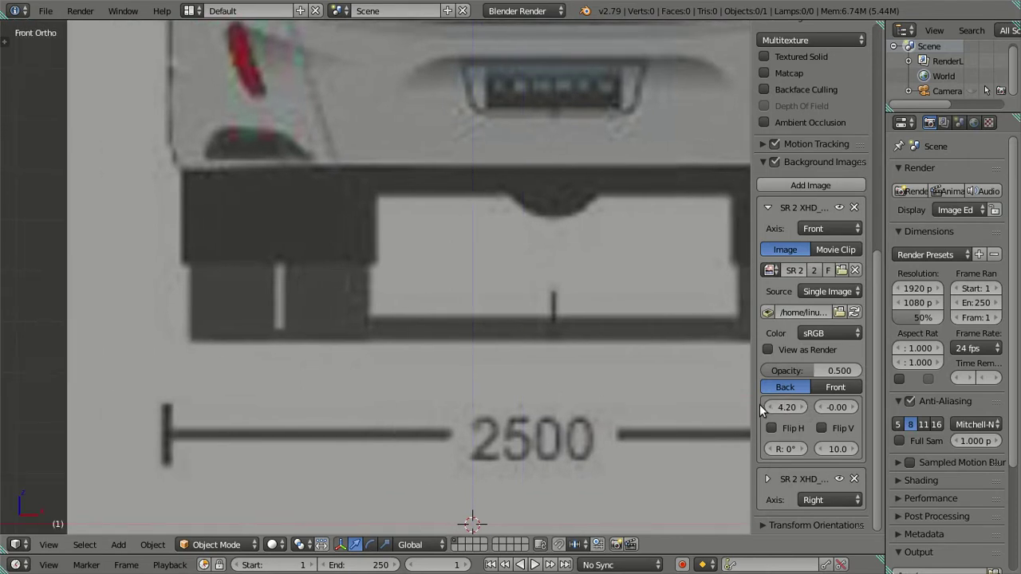
click(770, 406)
click(770, 406)
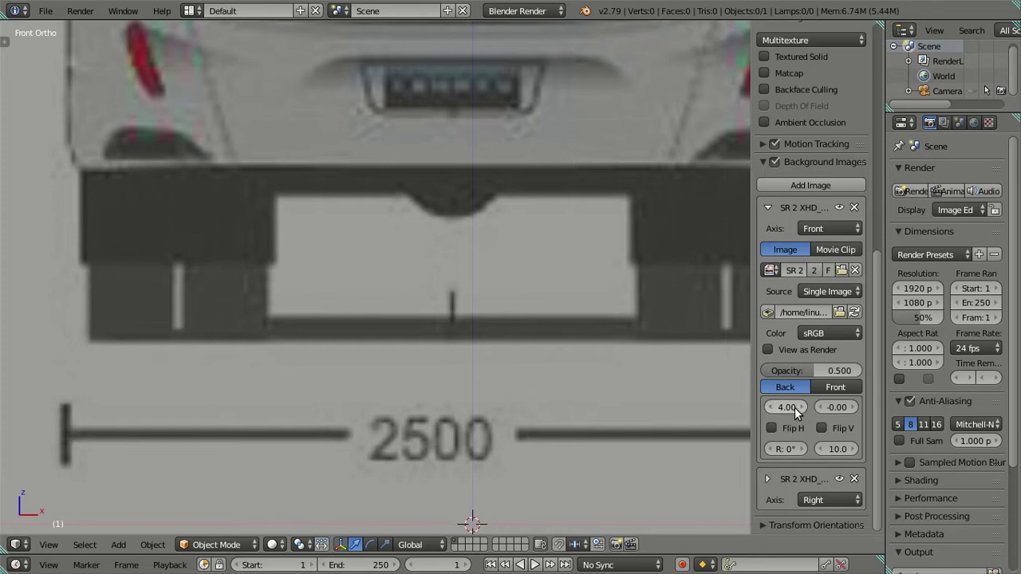
click(797, 408)
Type exact X offsets 4.05 and 4.06, settling on 4.04.
double_click(796, 408)
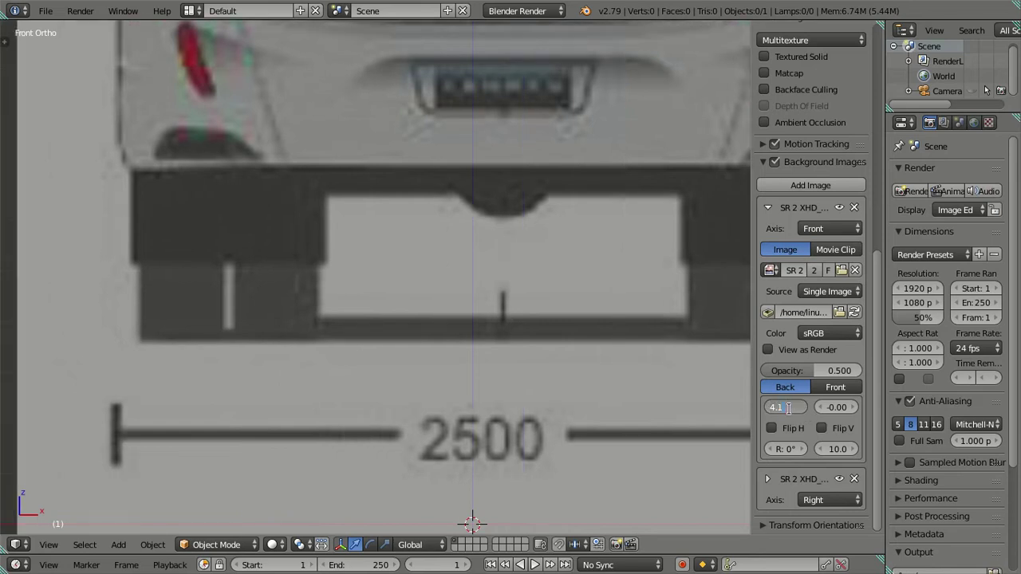
text(05)
key(Return)
click(786, 407)
key(Return)
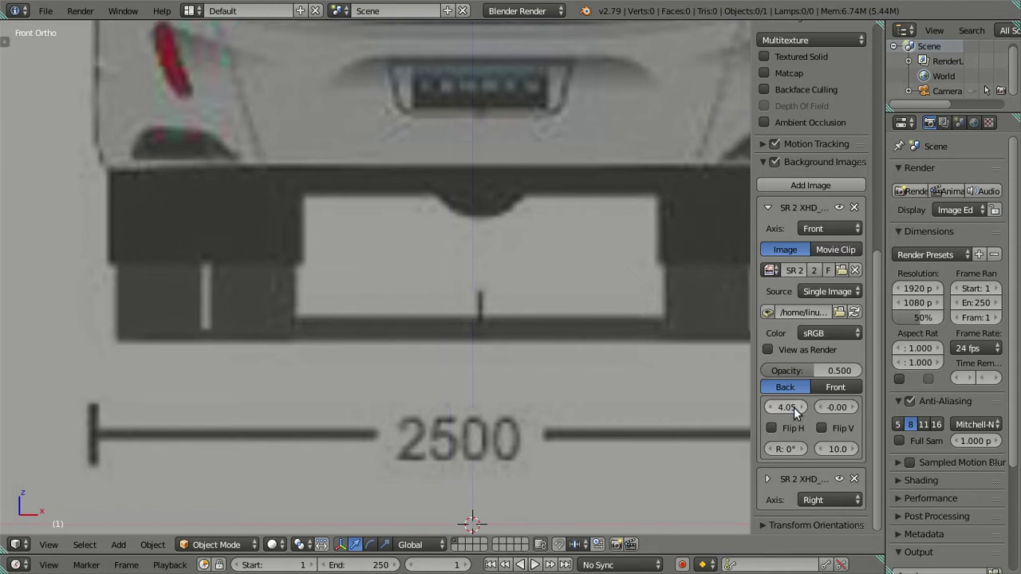
click(784, 407)
text(4.06)
key(Return)
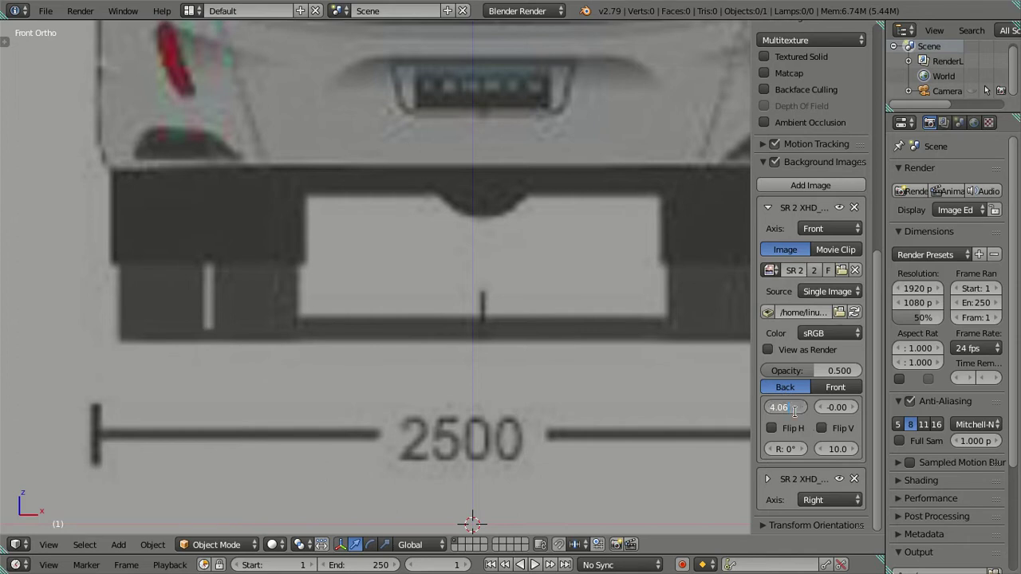
key(Return)
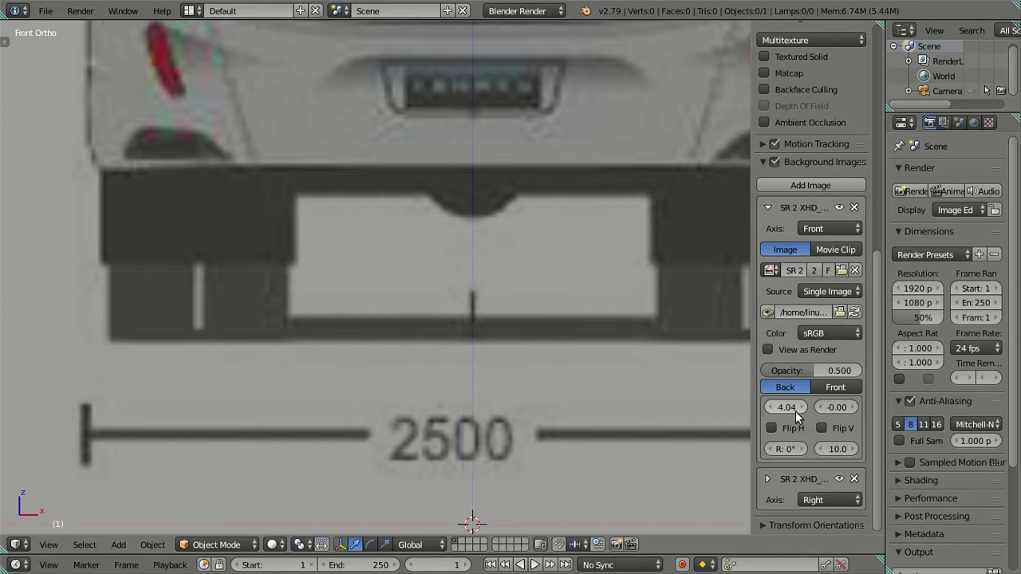
scroll(560, 302, down, 5)
scroll(560, 301, down, 3)
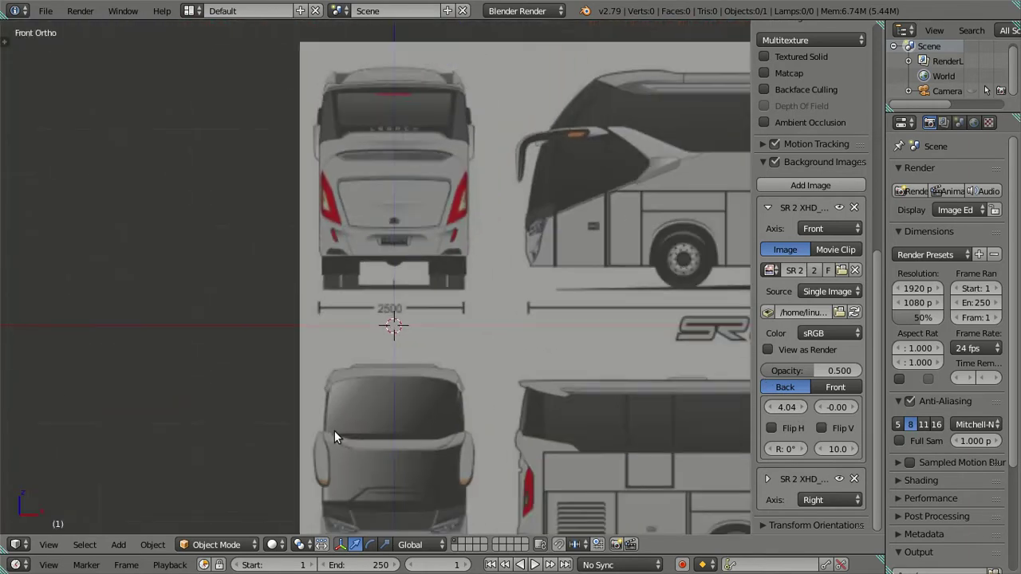
shift+middle_drag(334, 430, 458, 210)
scroll(458, 210, up, 3)
scroll(474, 232, up, 2)
scroll(394, 306, down, 1)
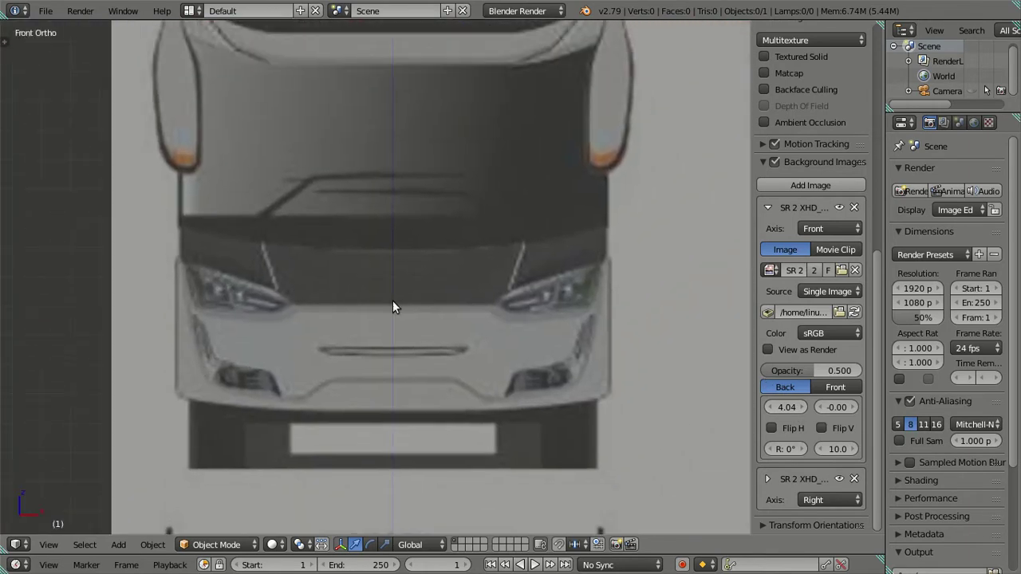
scroll(388, 279, down, 8)
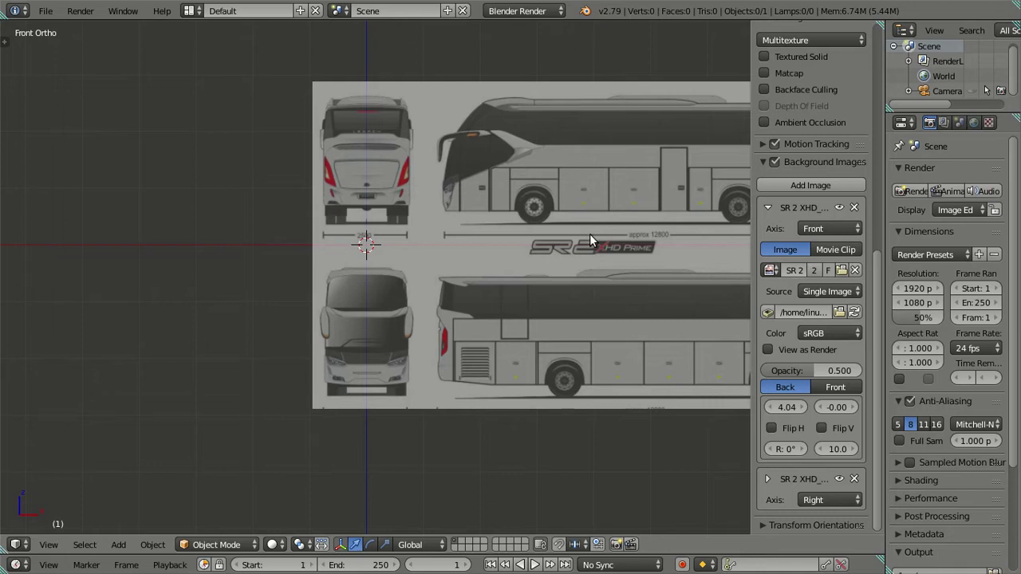
scroll(500, 337, up, 2)
scroll(500, 337, up, 1)
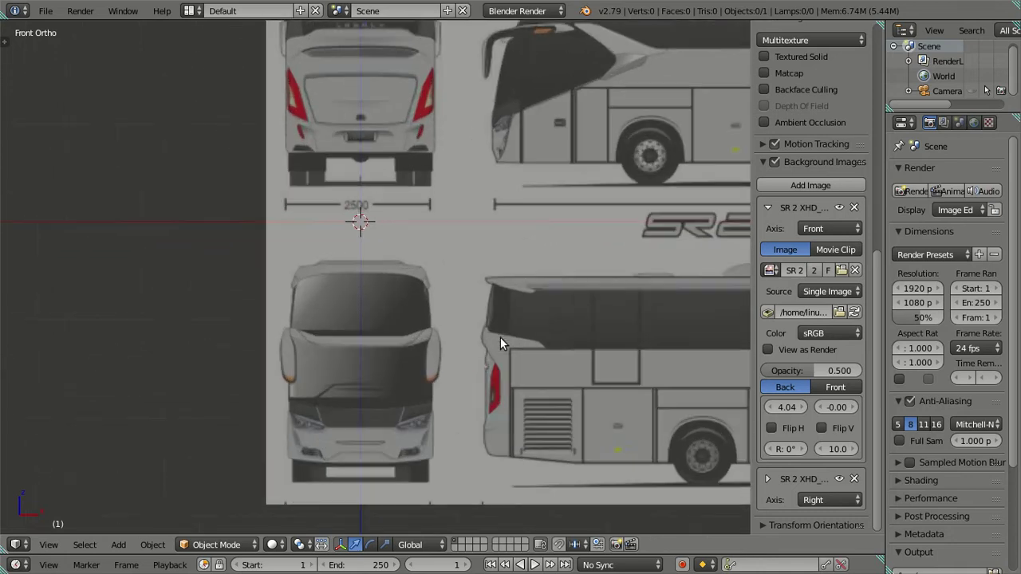
drag(808, 370, 860, 370)
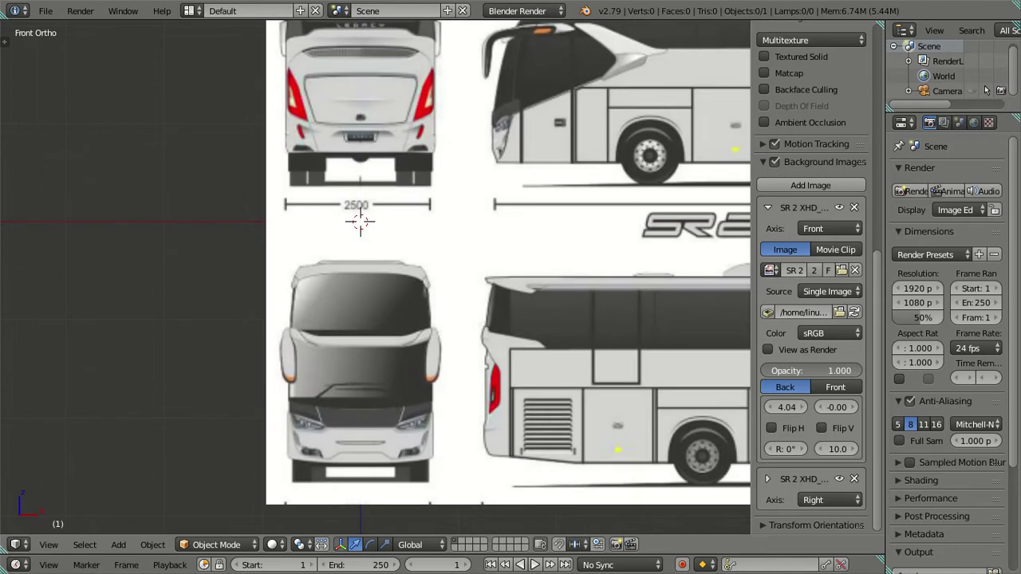
drag(860, 371, 862, 375)
mouse_move(339, 200)
shift+middle_down()
mouse_move(331, 295)
mouse_move(348, 155)
shift+middle_up()
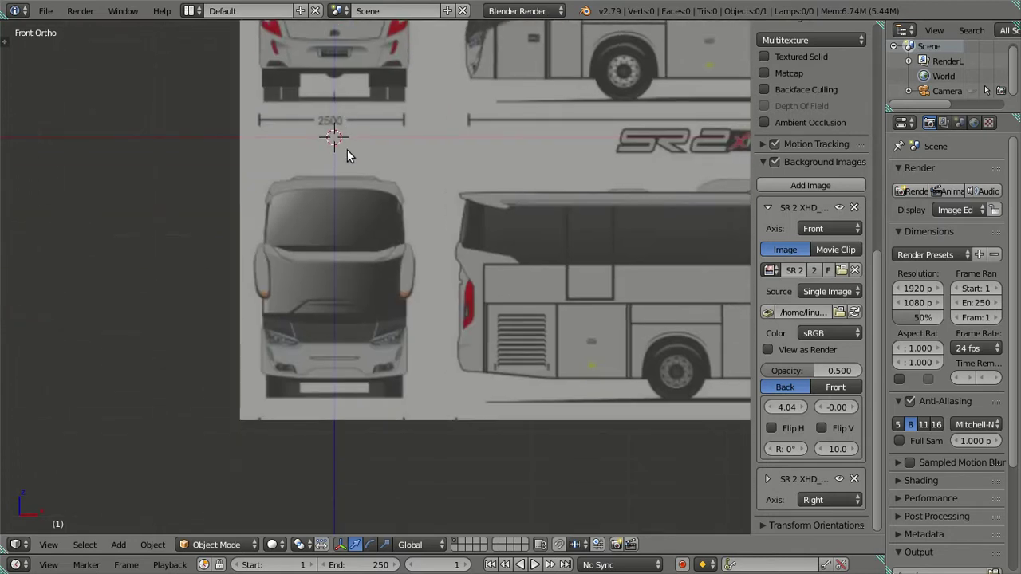
Raise the front blueprint, then step its Y offset down through 4.80 to 4.60.
drag(837, 407, 858, 406)
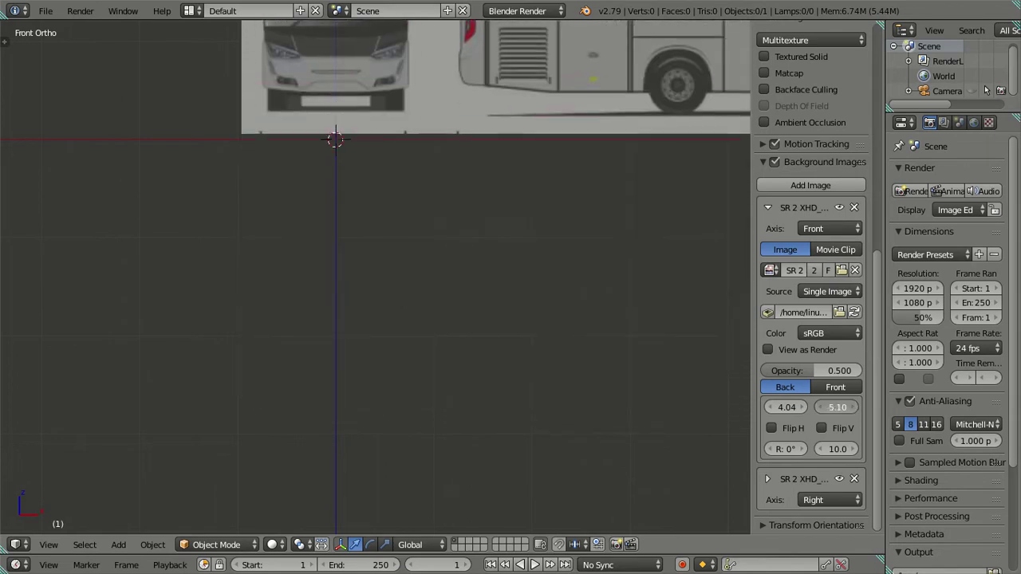
scroll(404, 424, up, 3)
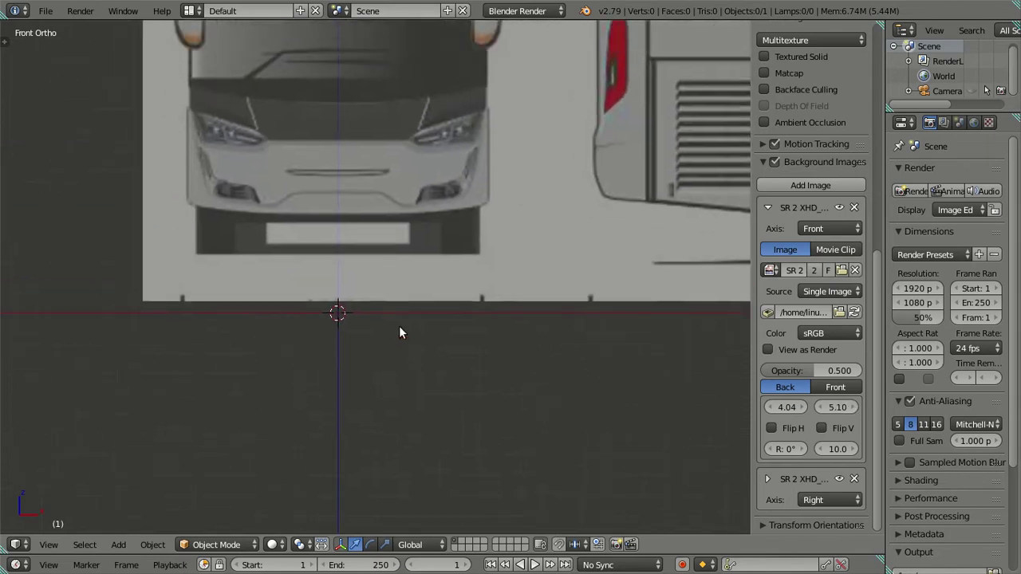
scroll(399, 325, up, 2)
scroll(423, 387, up, 2)
scroll(395, 310, up, 1)
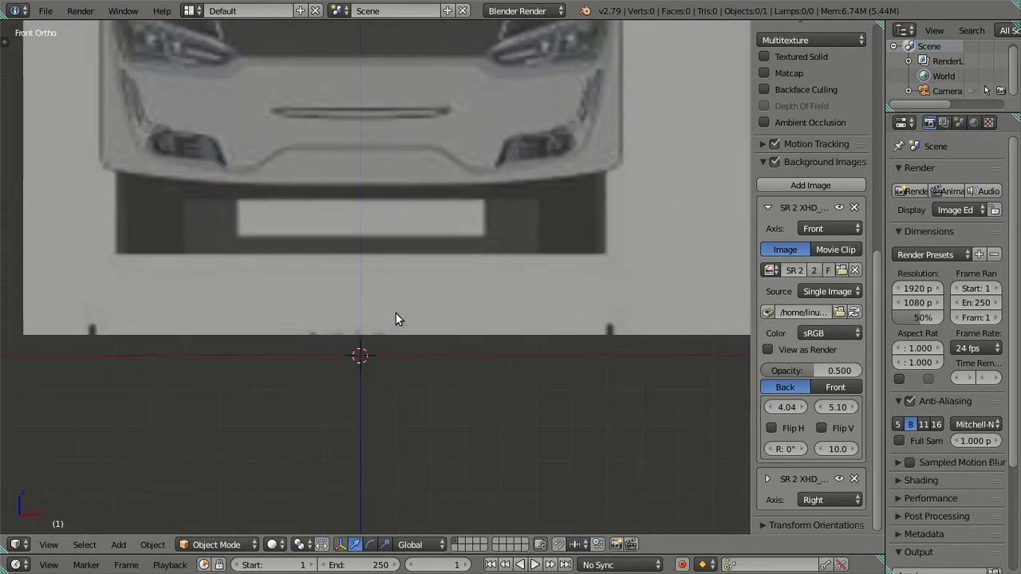
click(820, 406)
click(821, 406)
click(821, 406)
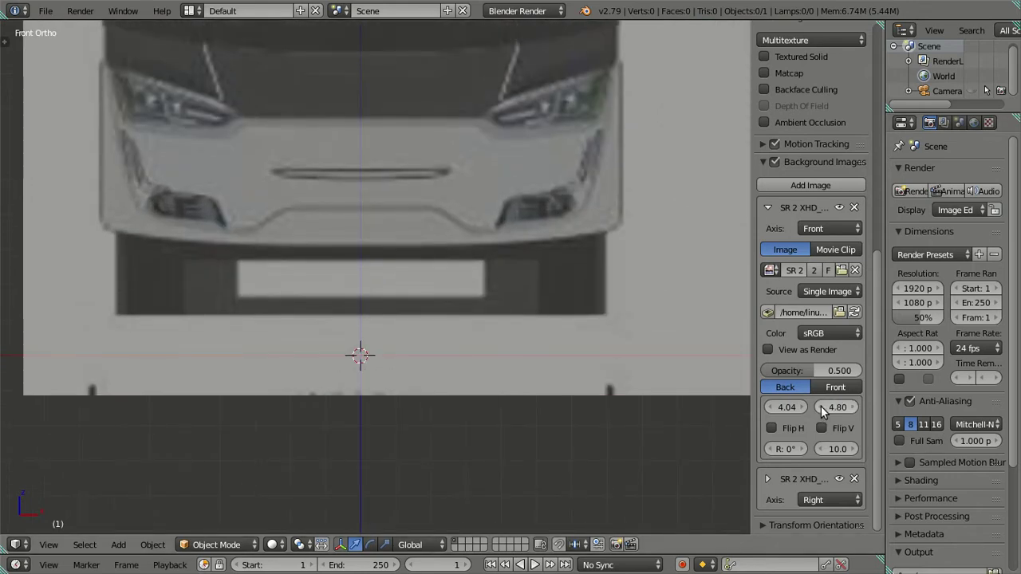
click(821, 407)
click(821, 408)
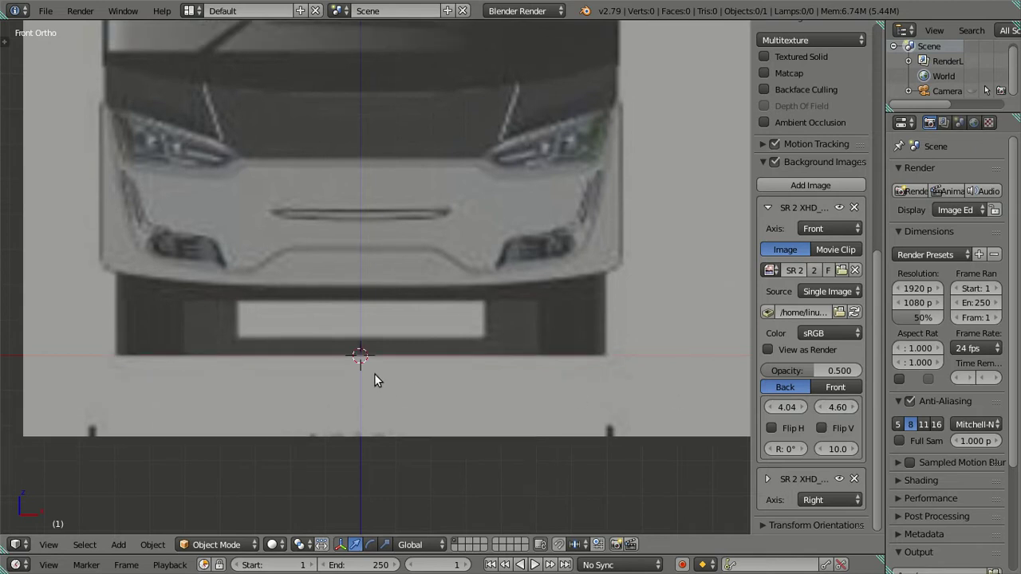
Zoom out to frame the whole blueprint sheet and collapse the Front image entry.
scroll(322, 350, down, 2)
scroll(322, 347, down, 1)
shift+middle_drag(322, 348, 353, 371)
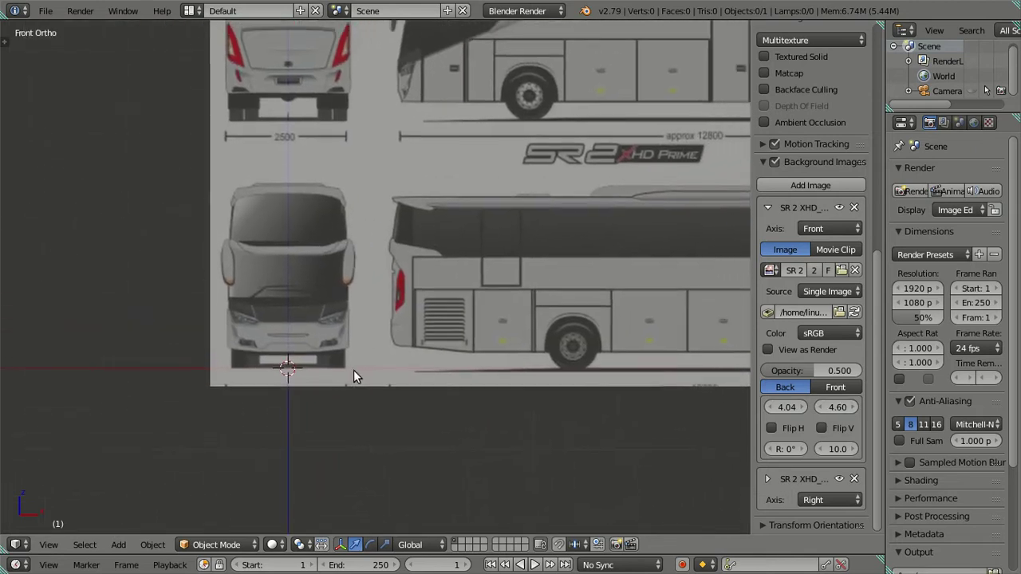
scroll(324, 371, down, 1)
scroll(357, 248, down, 3)
shift+middle_drag(357, 249, 339, 299)
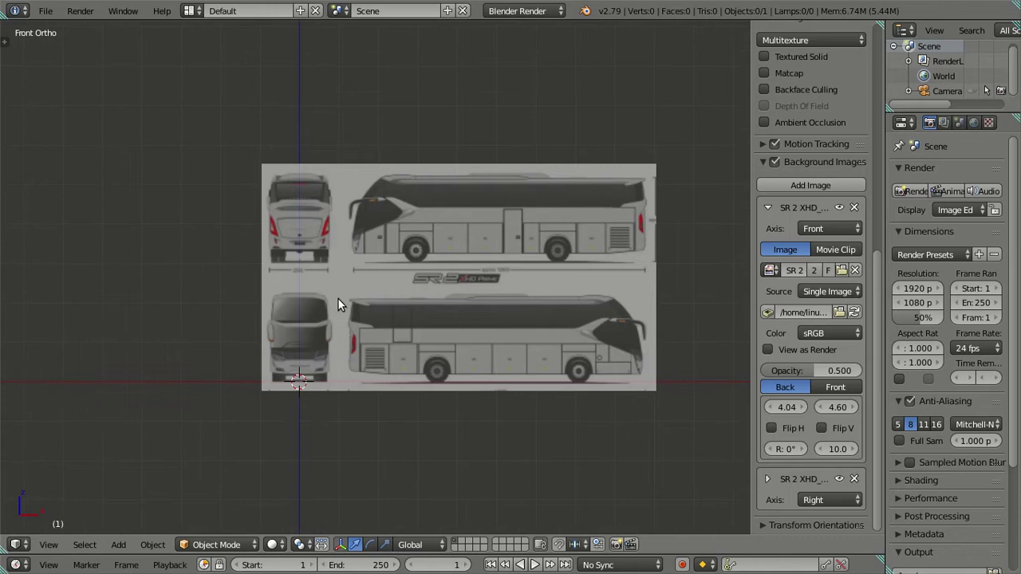
click(768, 208)
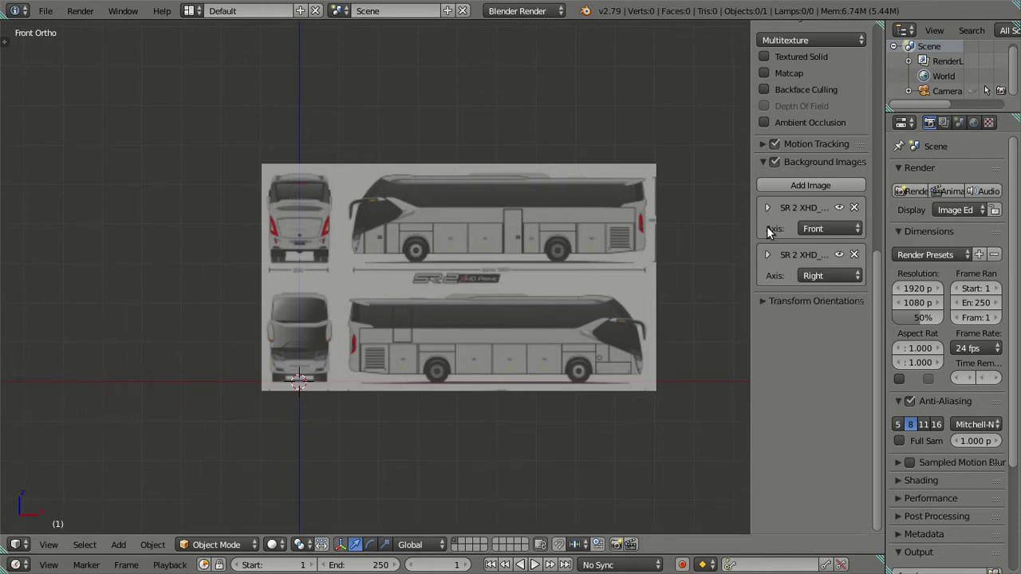
Expand the Right-axis image settings and view the side blueprint in Right Ortho.
click(769, 255)
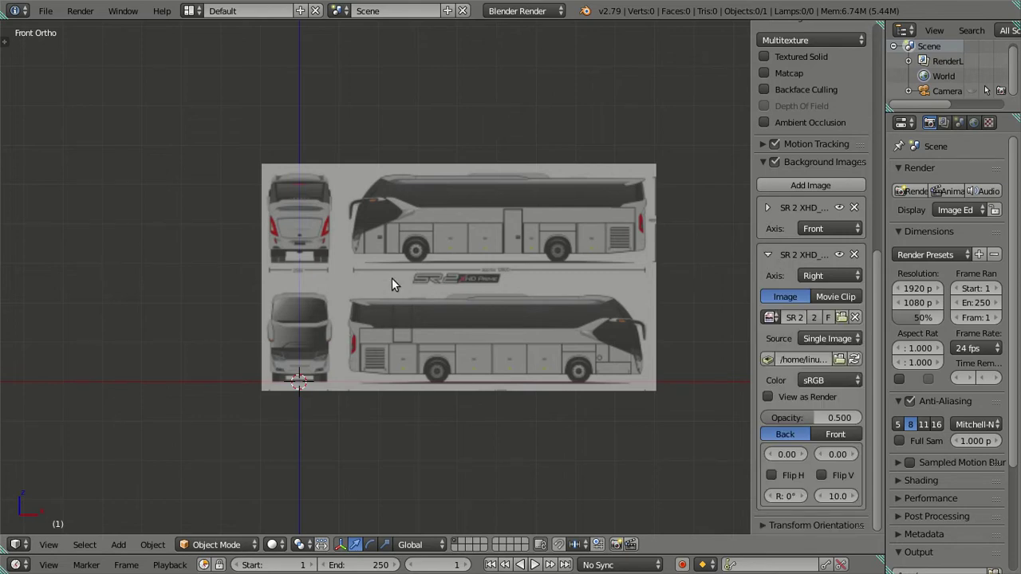
key(KP_3)
scroll(411, 372, up, 3)
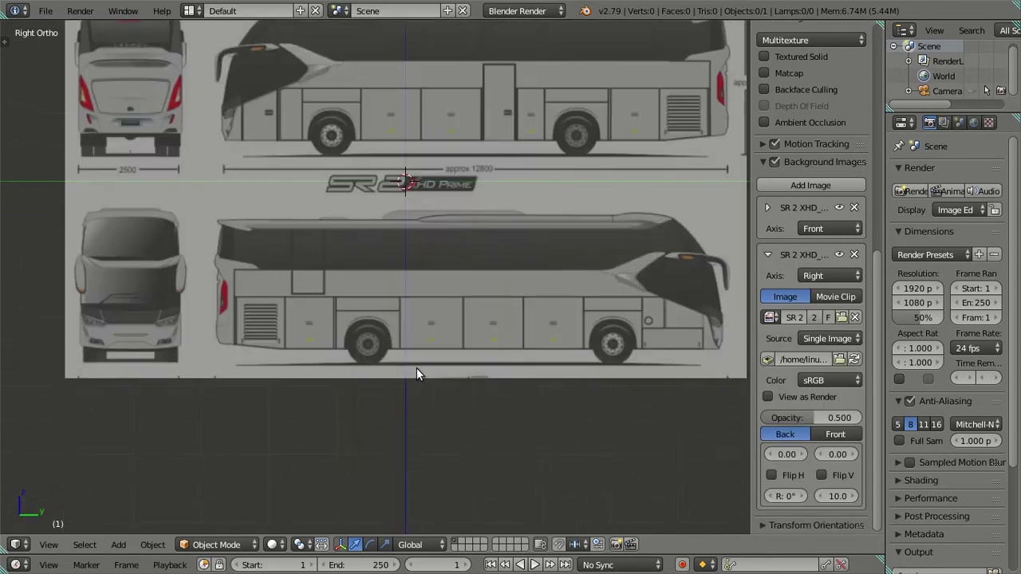
shift+scroll(416, 368, up, 3)
shift+middle_drag(409, 203, 398, 301)
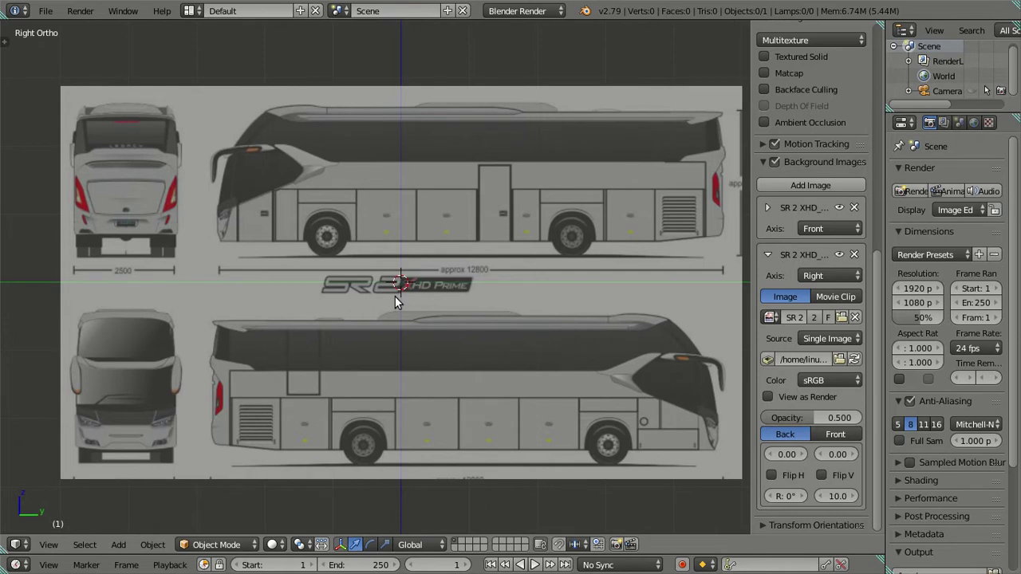
Lower the side blueprint's Y offset to -0.70, checking the bus ground line.
drag(834, 455, 819, 456)
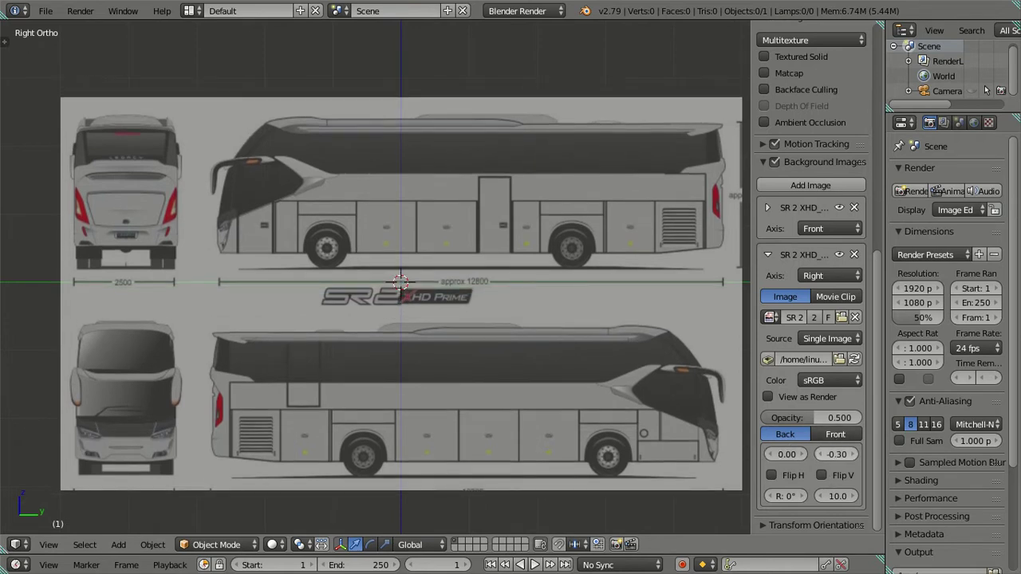
click(819, 456)
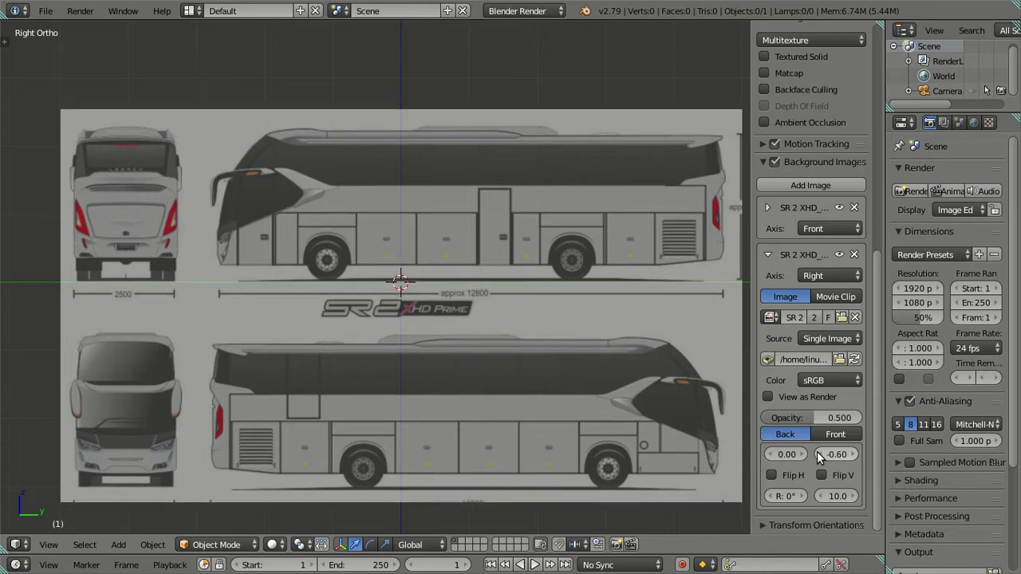
click(819, 457)
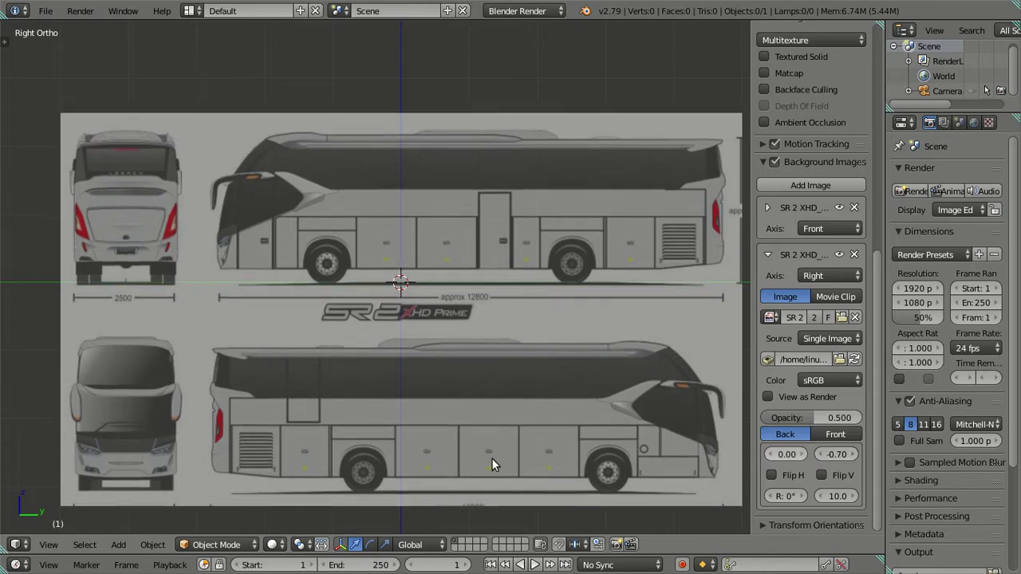
mouse_move(310, 409)
shift+middle_down()
mouse_move(339, 245)
mouse_move(343, 365)
shift+middle_up()
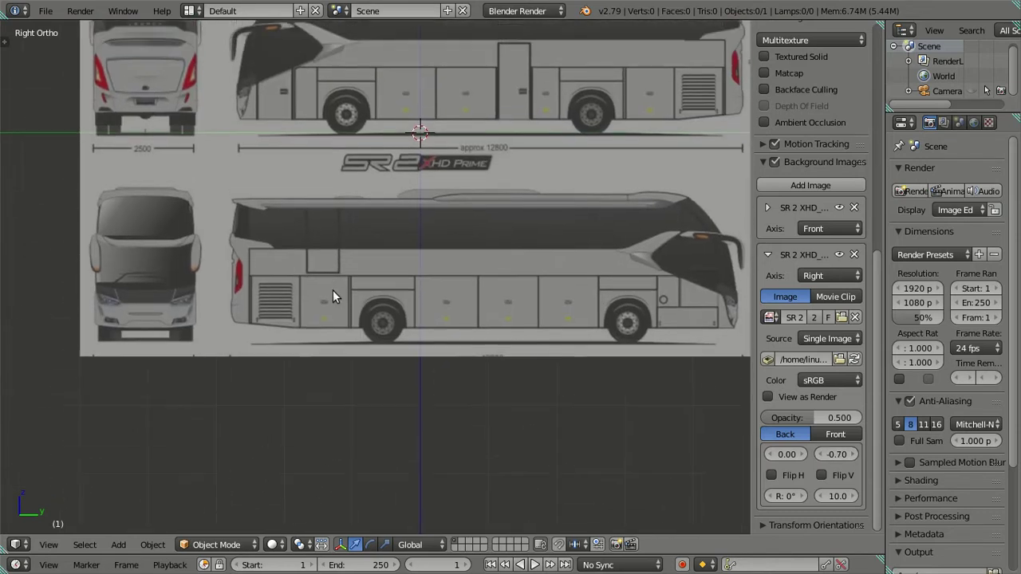
scroll(274, 264, up, 3)
scroll(338, 250, up, 2)
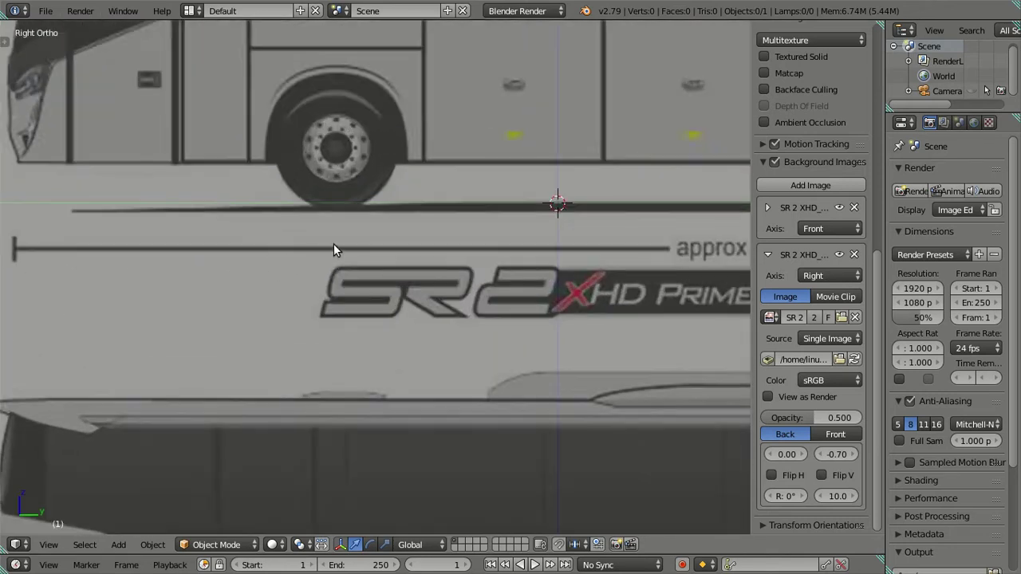
scroll(341, 216, up, 2)
shift+middle_drag(341, 216, 296, 337)
scroll(295, 321, down, 4)
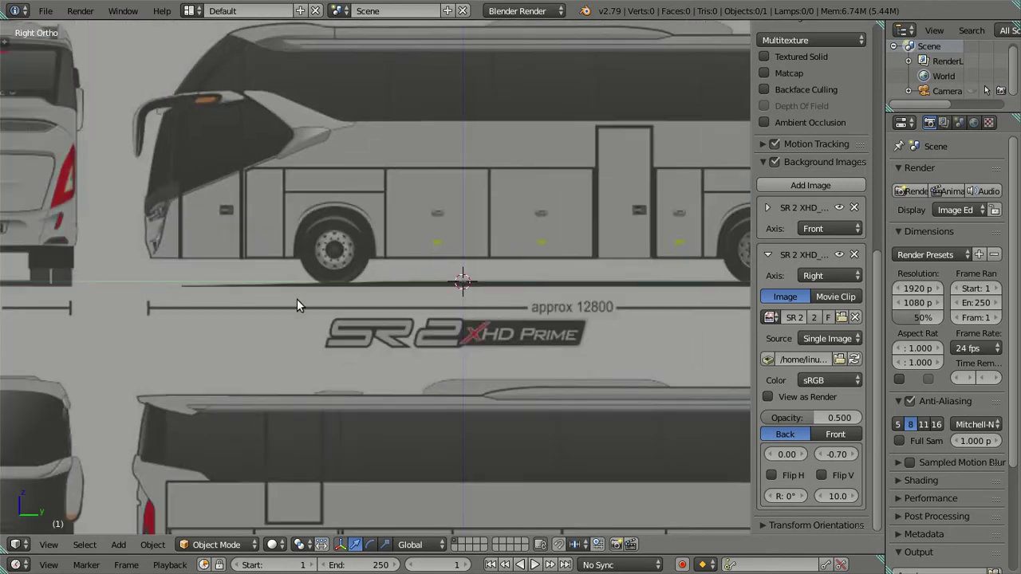
scroll(297, 300, down, 4)
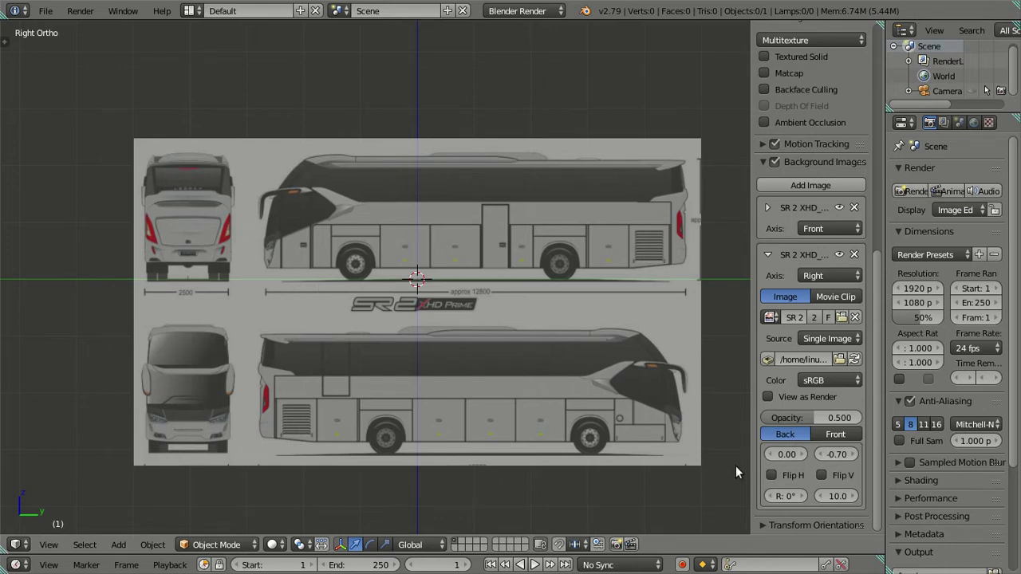
Drag the side blueprint's Y offset up, settle it at 4.60, and check the wheels on the axis.
mouse_move(837, 454)
mouse_down()
mouse_move(886, 454)
mouse_move(836, 460)
mouse_up()
text(4.7)
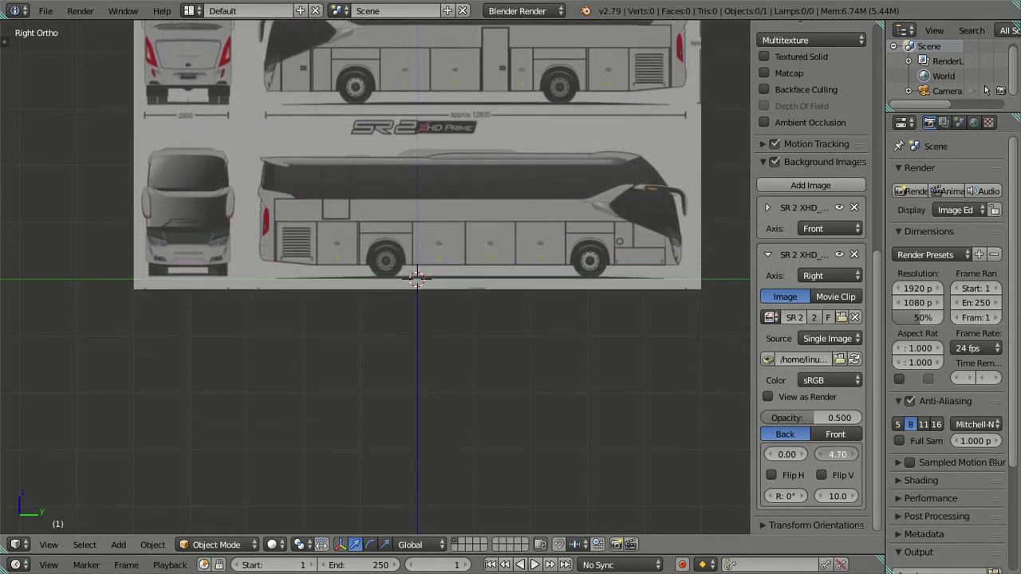
scroll(300, 399, up, 4)
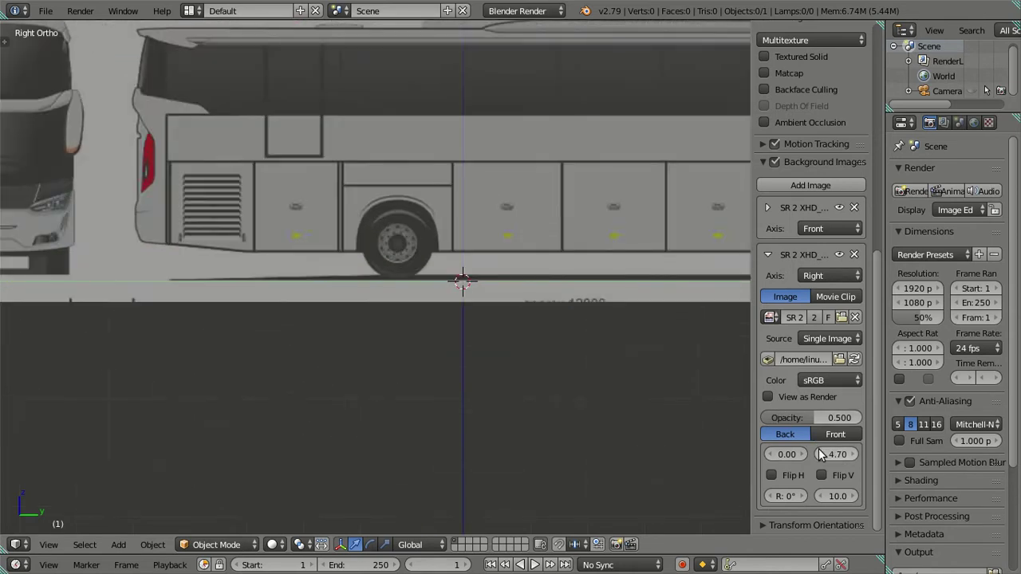
click(822, 454)
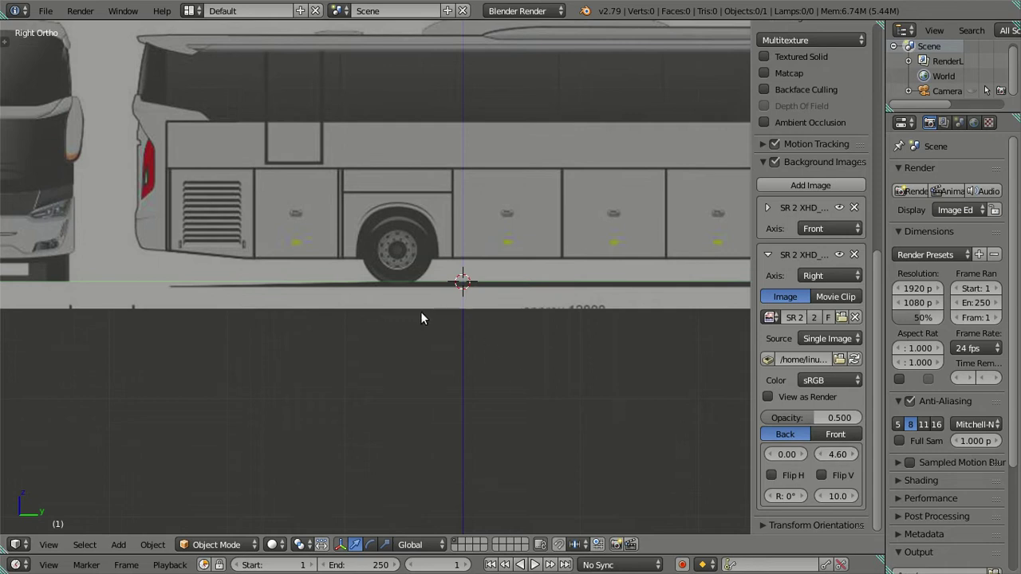
shift+middle_drag(422, 318, 471, 327)
shift+middle_drag(363, 310, 479, 327)
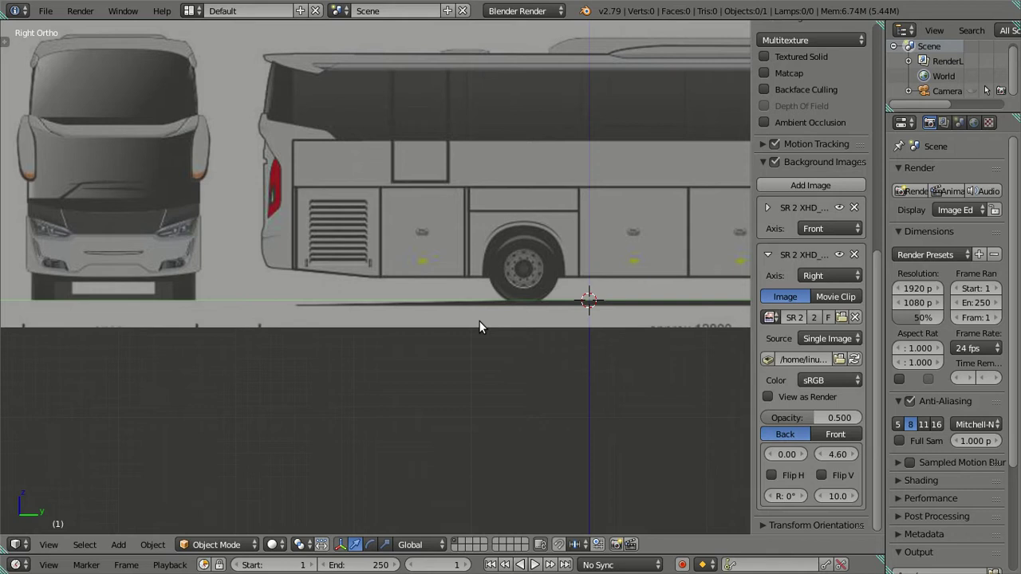
mouse_move(720, 321)
shift+middle_down()
mouse_move(263, 353)
mouse_move(587, 334)
mouse_move(662, 345)
shift+middle_up()
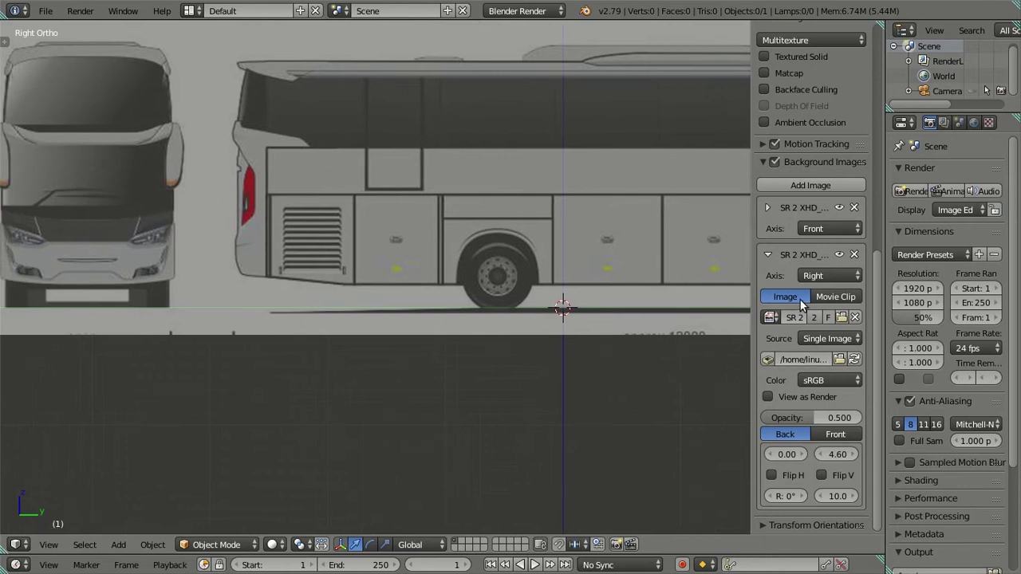
click(806, 227)
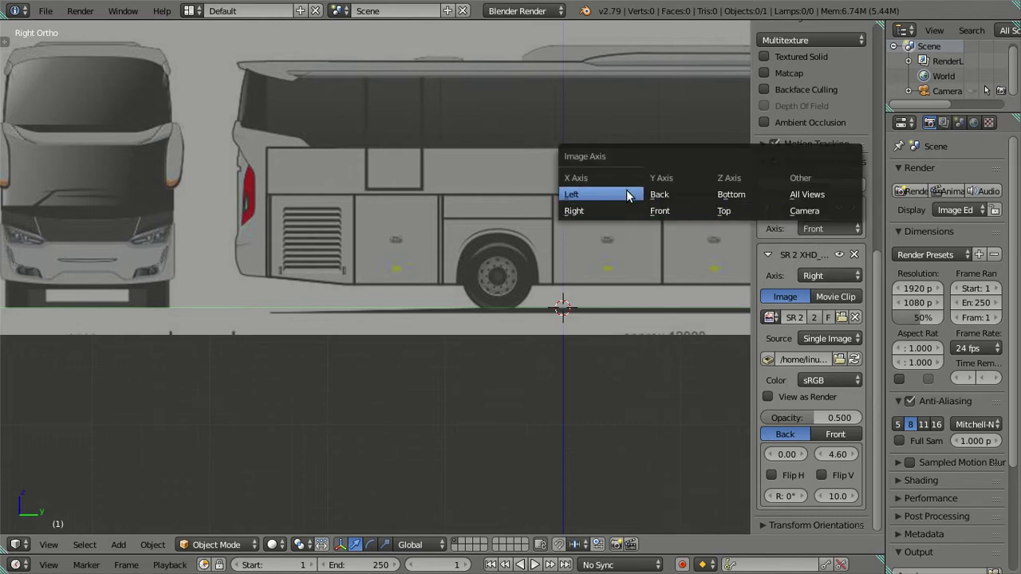
click(792, 195)
shift+middle_drag(543, 245, 385, 256)
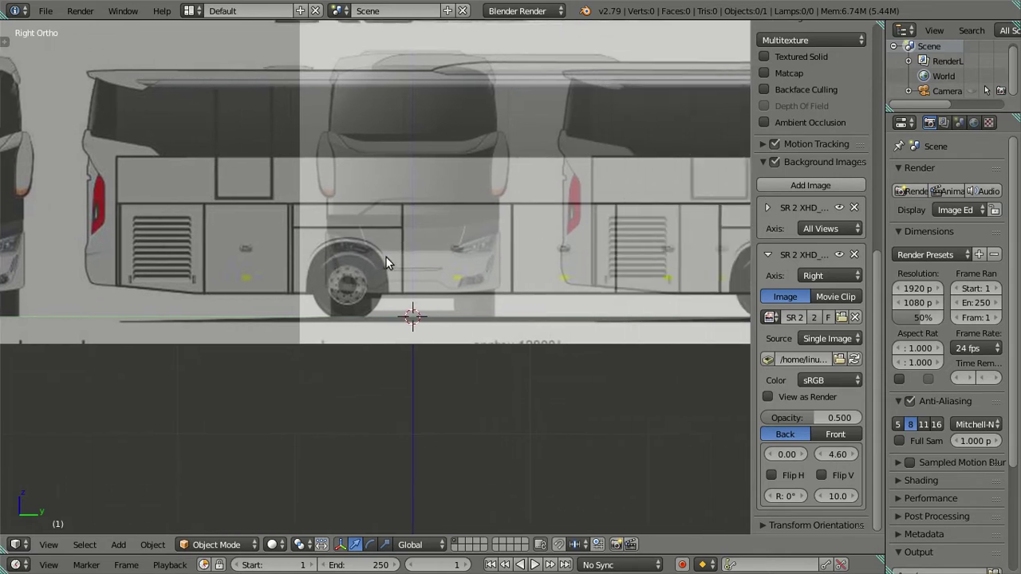
scroll(437, 333, up, 3)
scroll(436, 335, up, 1)
ctrl+scroll(511, 359, up, 4)
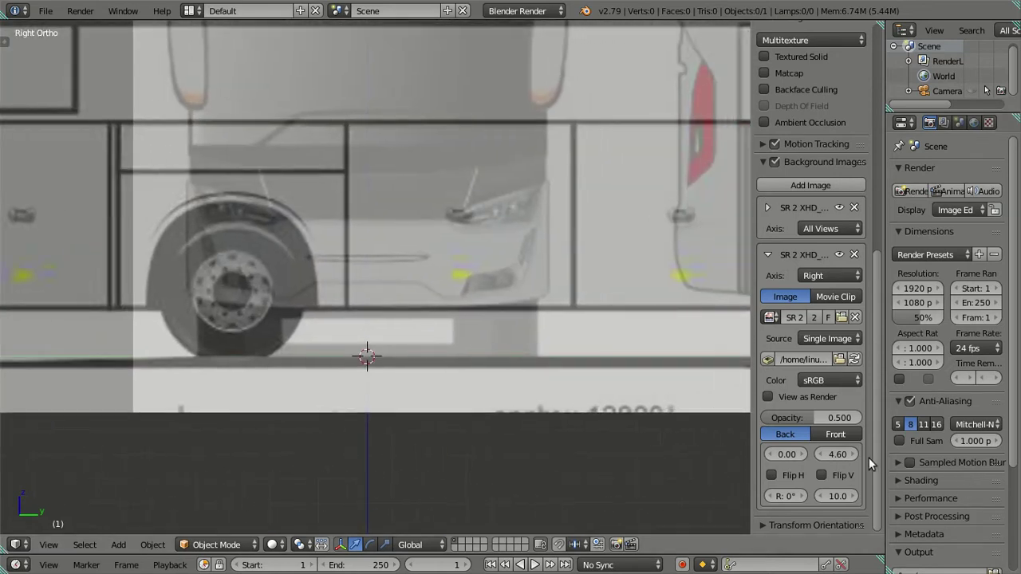
click(823, 454)
click(822, 454)
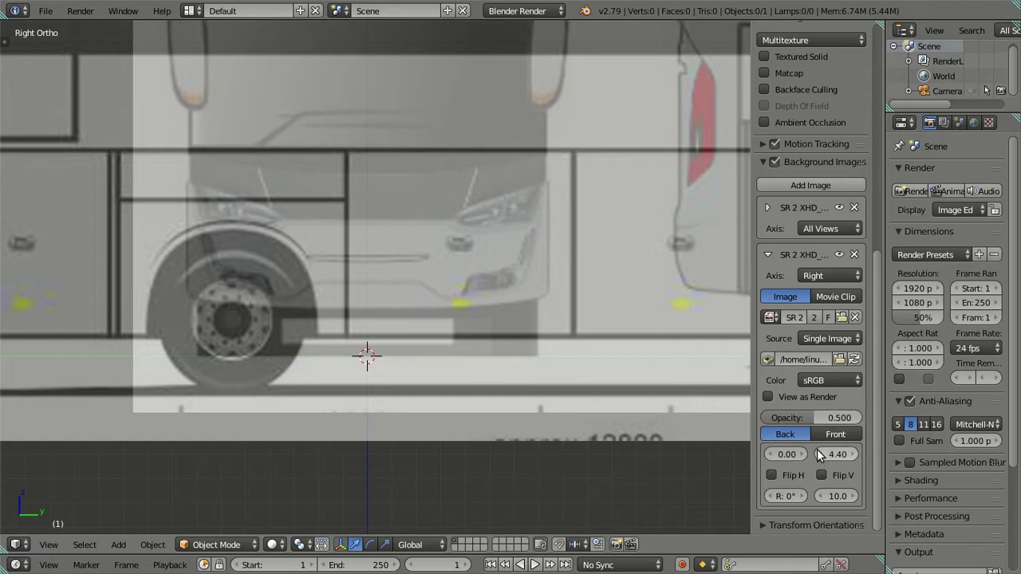
click(822, 454)
click(822, 454)
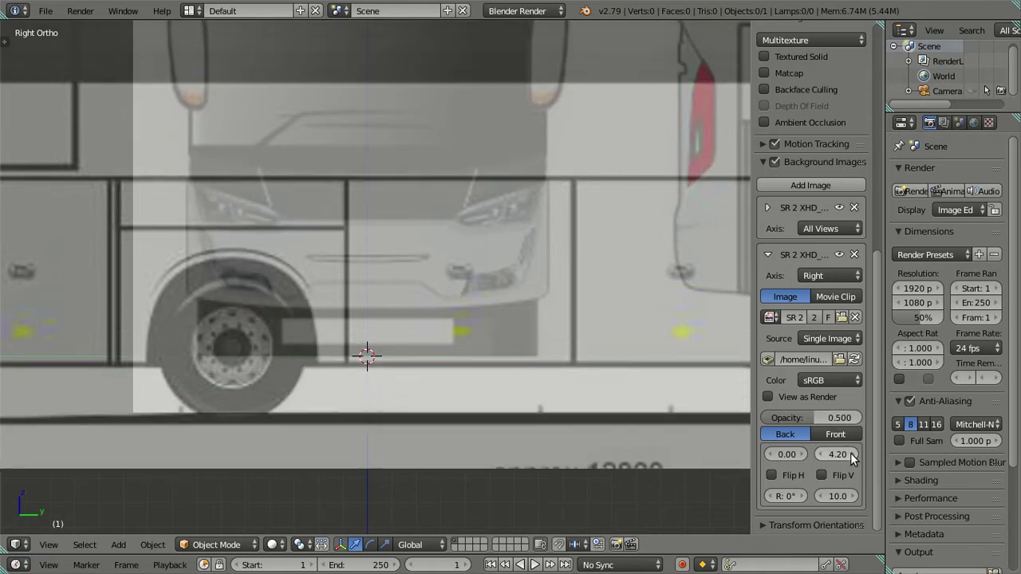
click(853, 453)
click(853, 454)
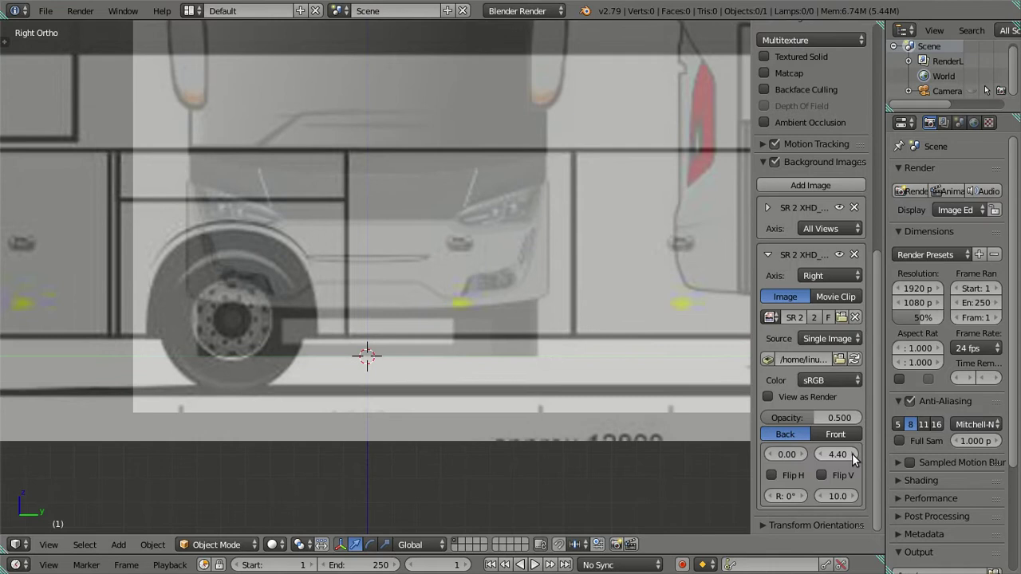
click(853, 455)
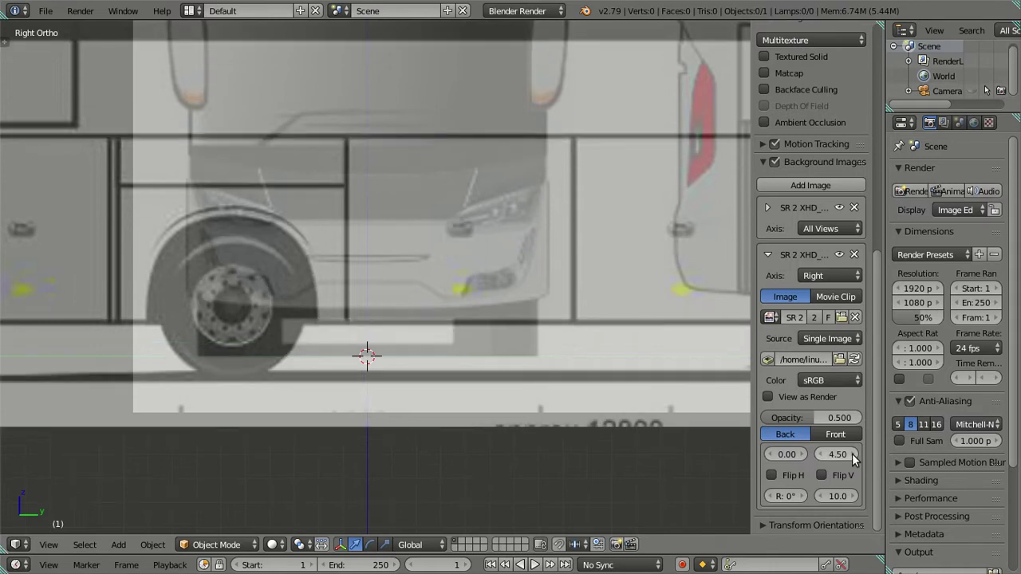
click(852, 455)
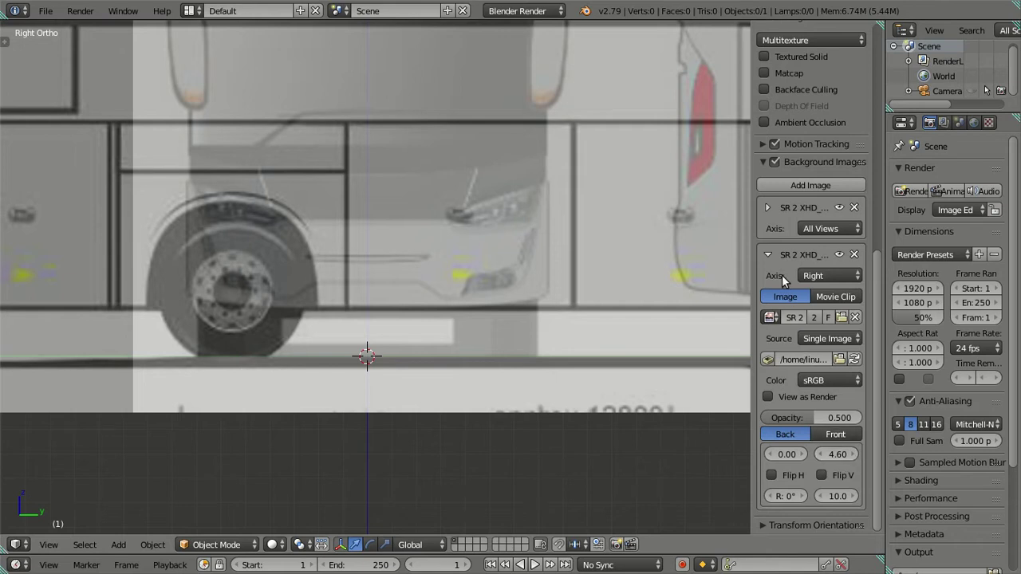
click(808, 229)
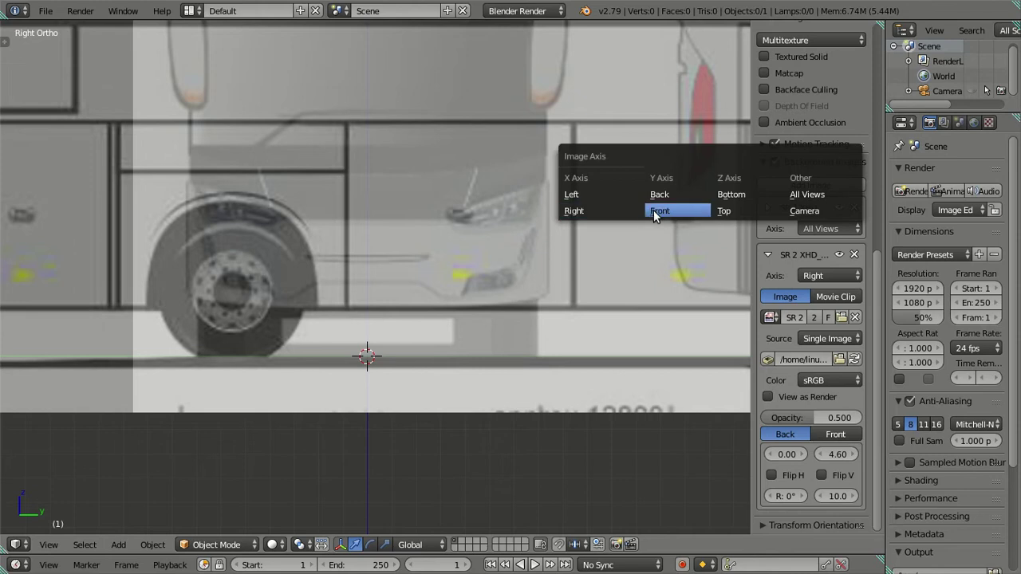
click(656, 210)
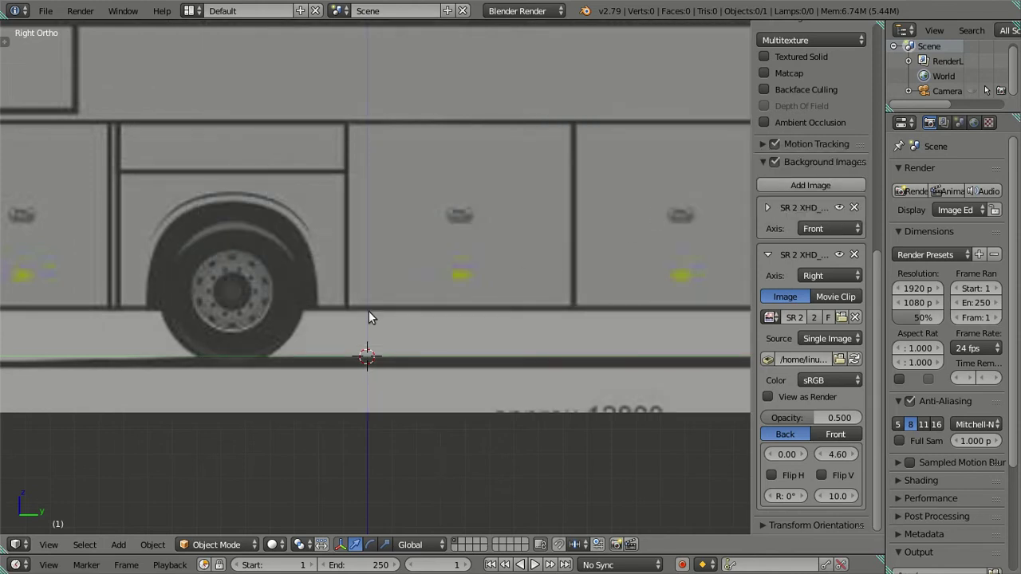
scroll(368, 317, down, 5)
scroll(372, 308, down, 3)
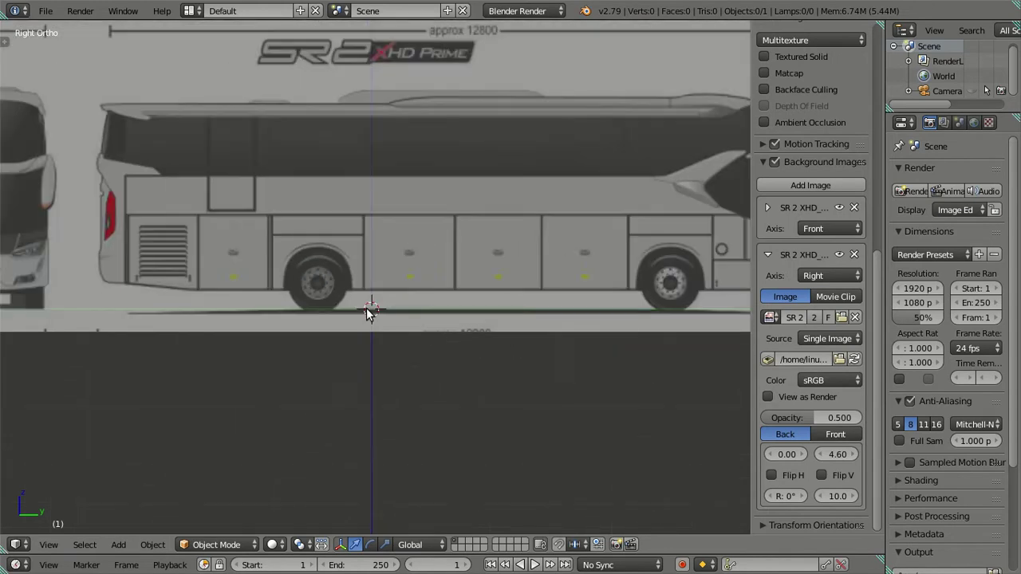
scroll(373, 308, down, 1)
shift+middle_drag(375, 309, 410, 376)
shift+middle_drag(301, 267, 337, 290)
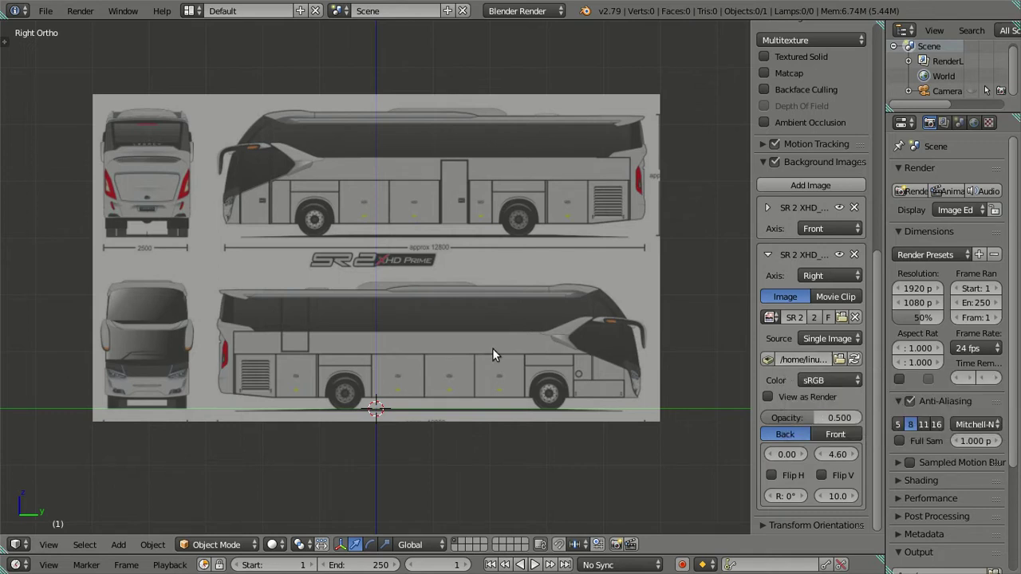
Shift the side blueprint's X offset, trying -4.60 and -4.80 while framing the bus front.
drag(786, 454, 710, 454)
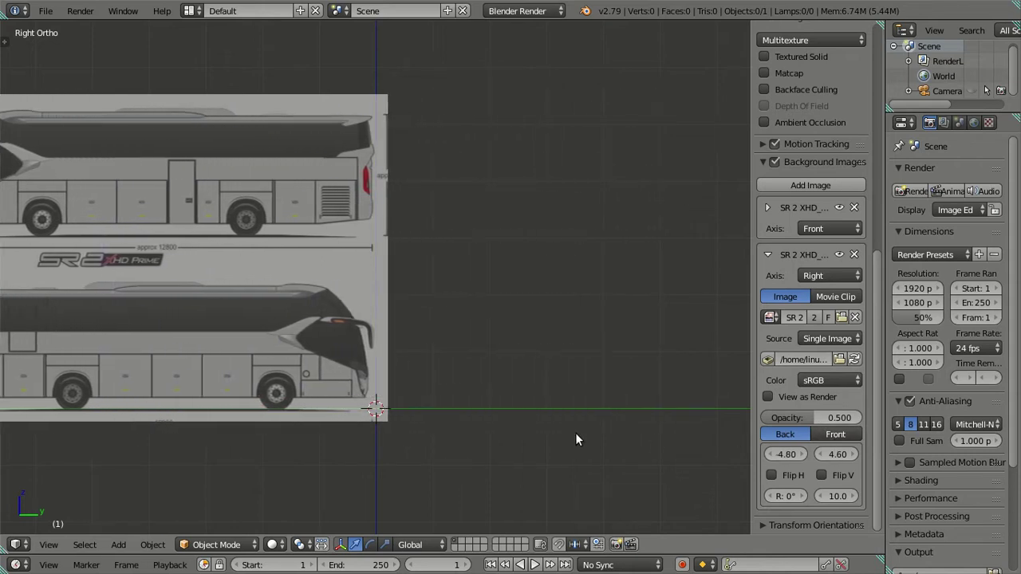
scroll(416, 370, up, 3)
shift+middle_drag(416, 369, 463, 193)
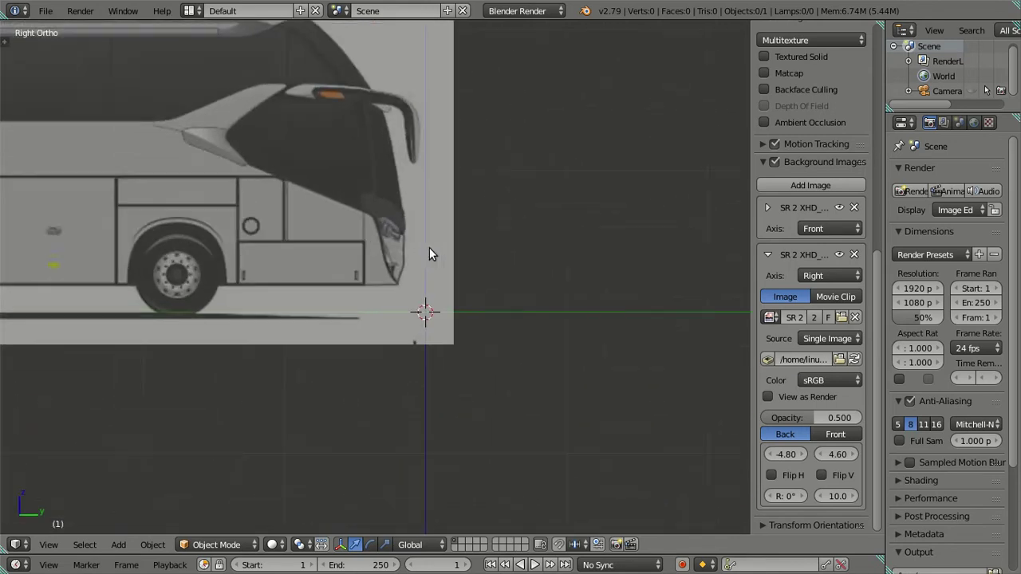
scroll(427, 239, up, 4)
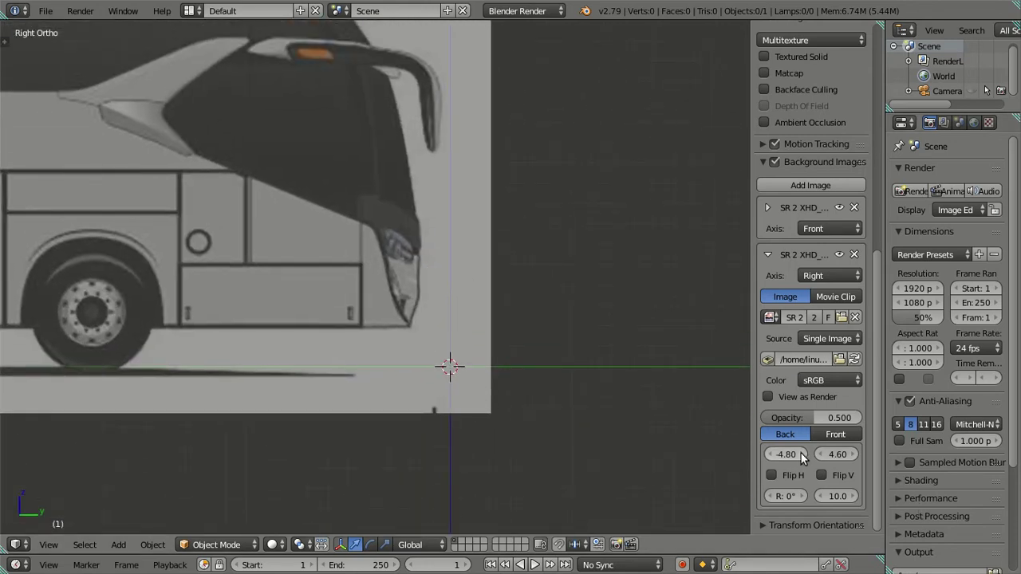
click(801, 453)
click(801, 454)
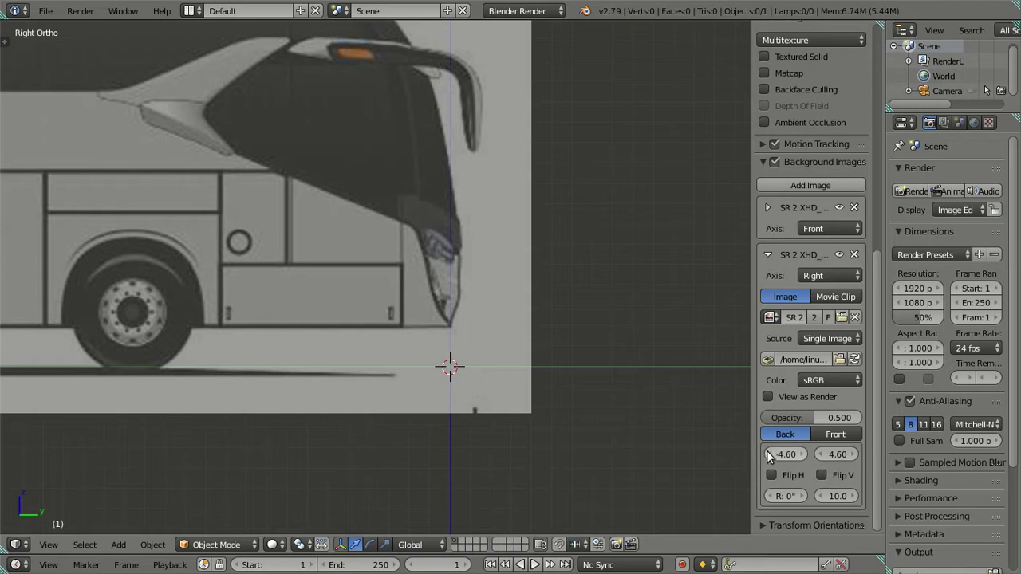
click(769, 454)
click(769, 453)
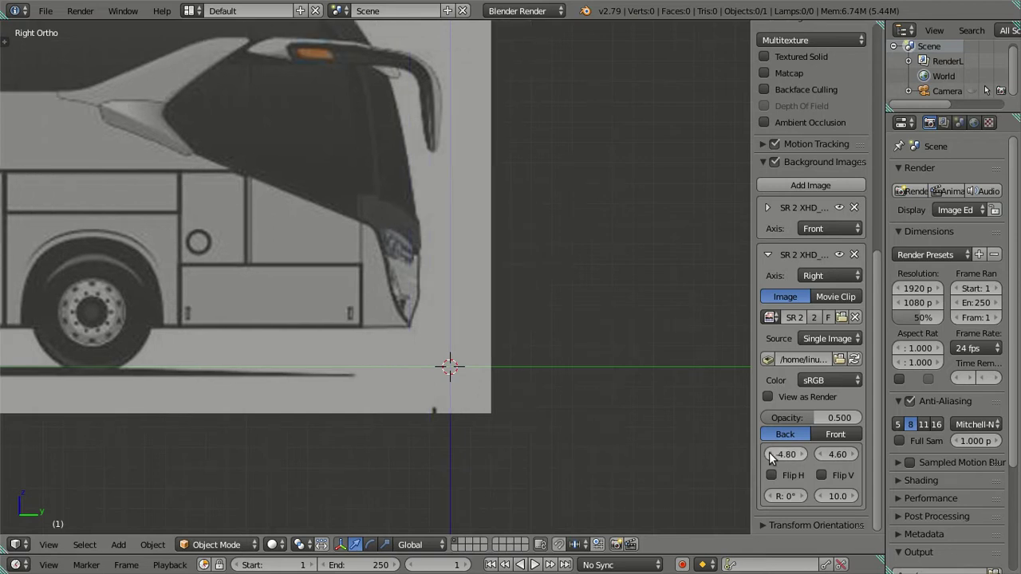
Fine-tune the side blueprint's X offset through -4.70, -4.75 and -4.55 to -4.65.
scroll(525, 248, up, 1)
shift+middle_drag(525, 249, 577, 358)
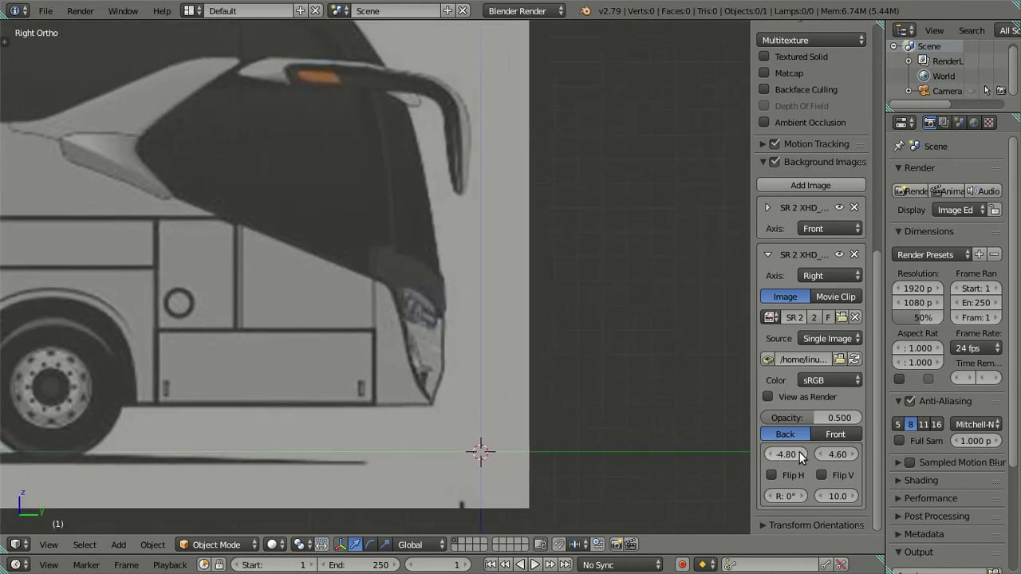
click(800, 452)
click(795, 454)
text(-4.75)
key(Return)
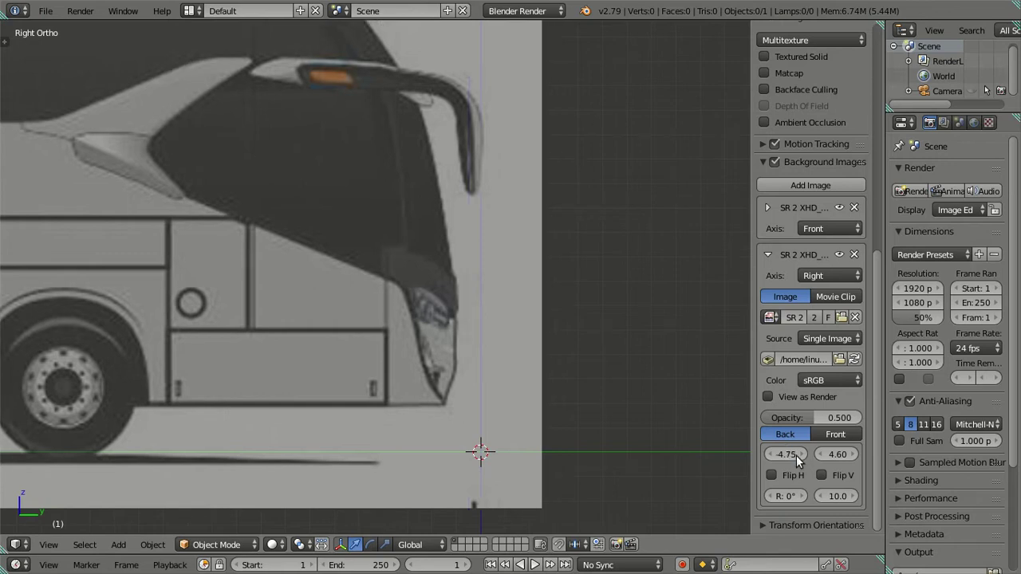
click(801, 454)
click(801, 453)
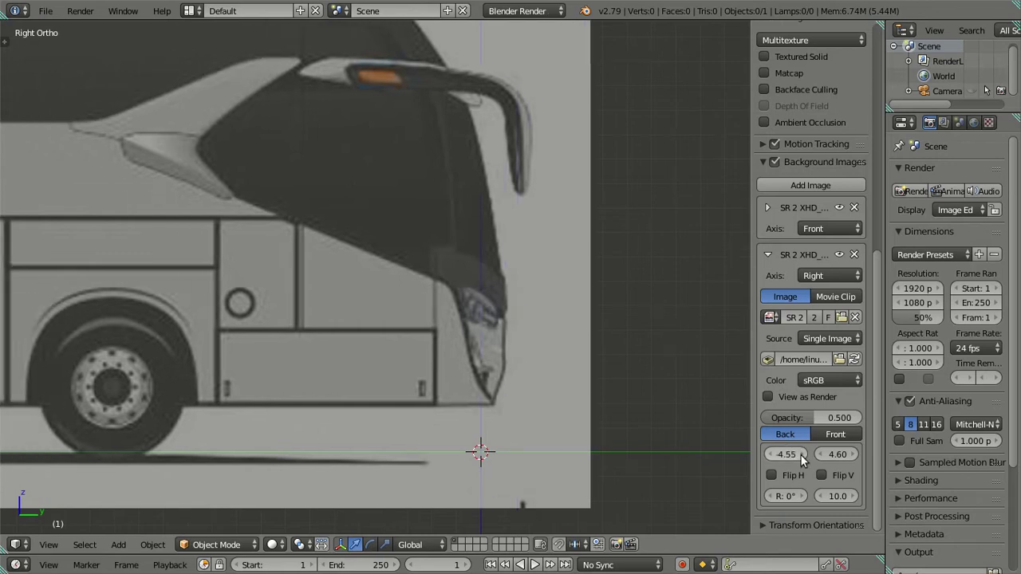
click(781, 455)
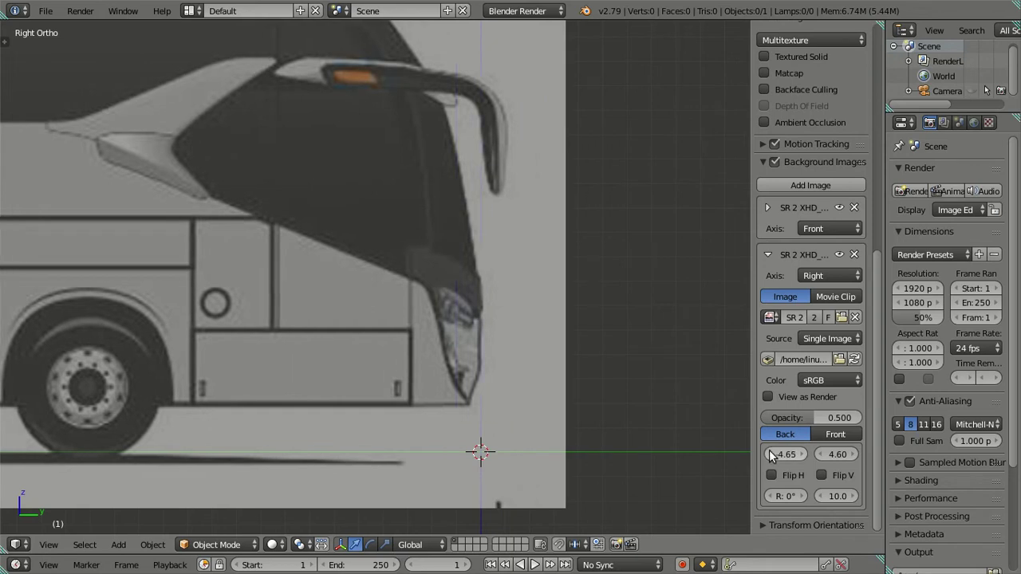
Zoom out and pan across both bus blueprints to check the nose alignment.
scroll(429, 301, down, 5)
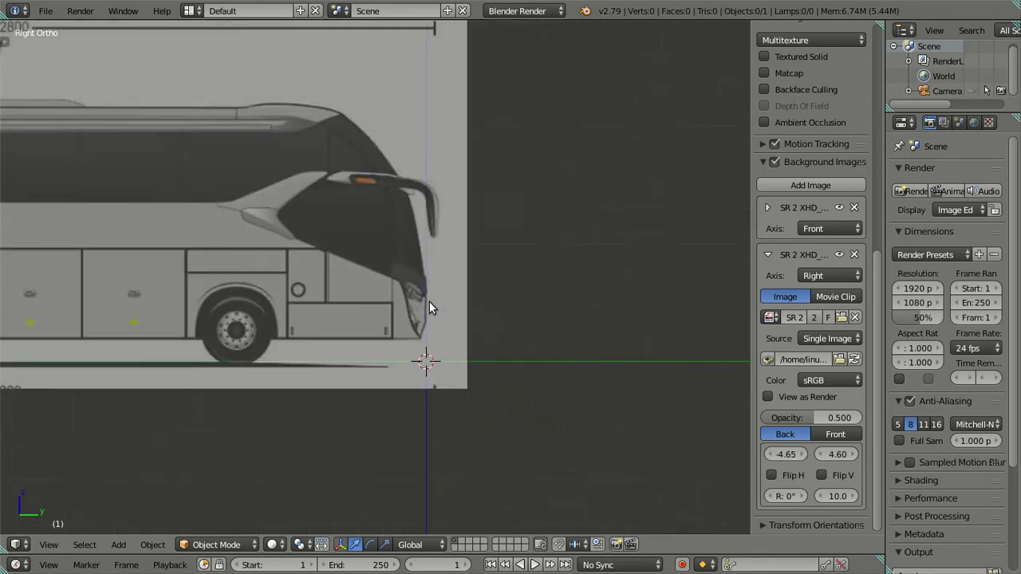
scroll(429, 302, down, 2)
shift+middle_drag(418, 254, 433, 357)
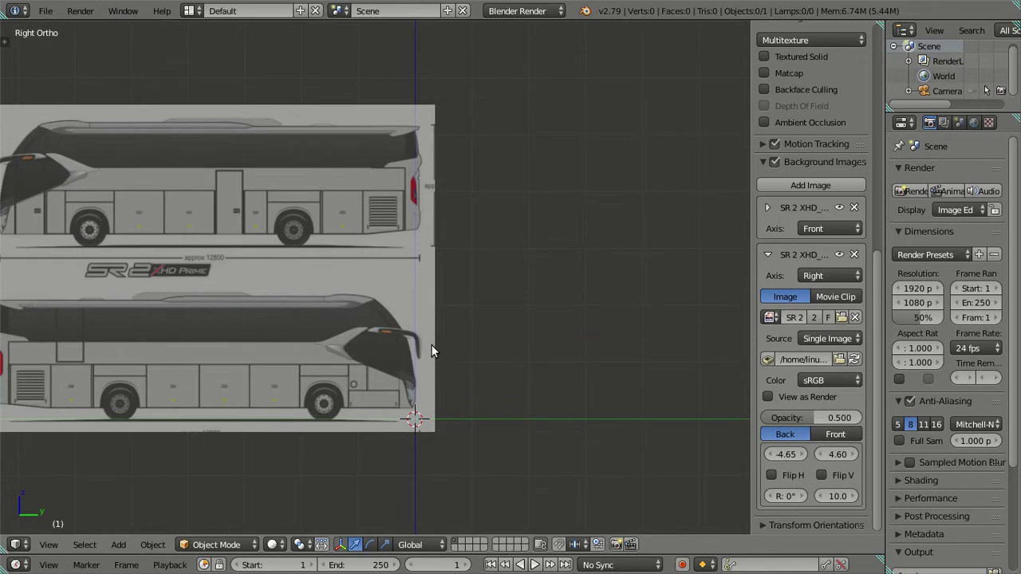
scroll(462, 238, up, 1)
scroll(275, 230, down, 2)
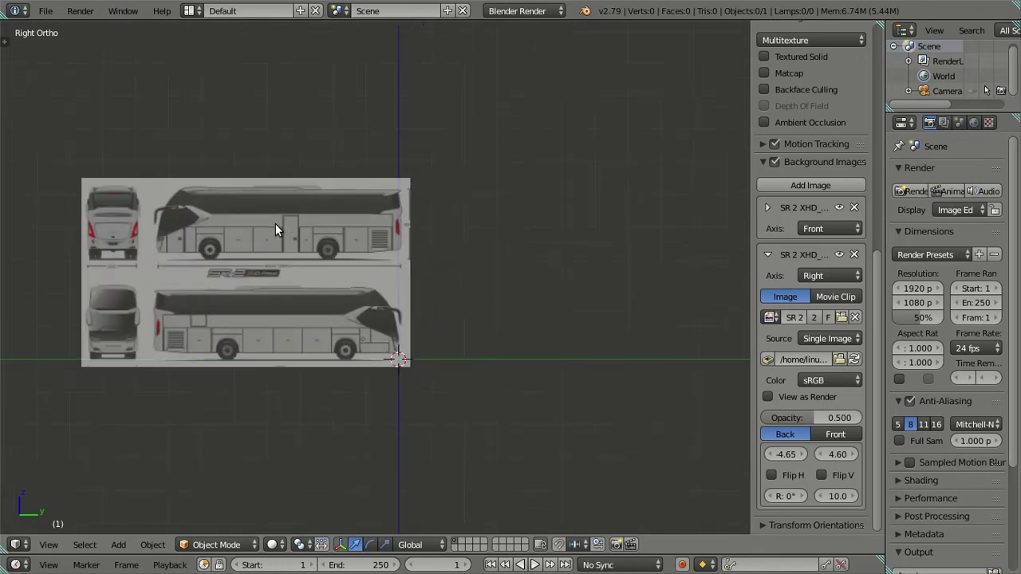
shift+middle_drag(279, 228, 433, 257)
scroll(437, 256, up, 2)
shift+middle_drag(535, 266, 511, 303)
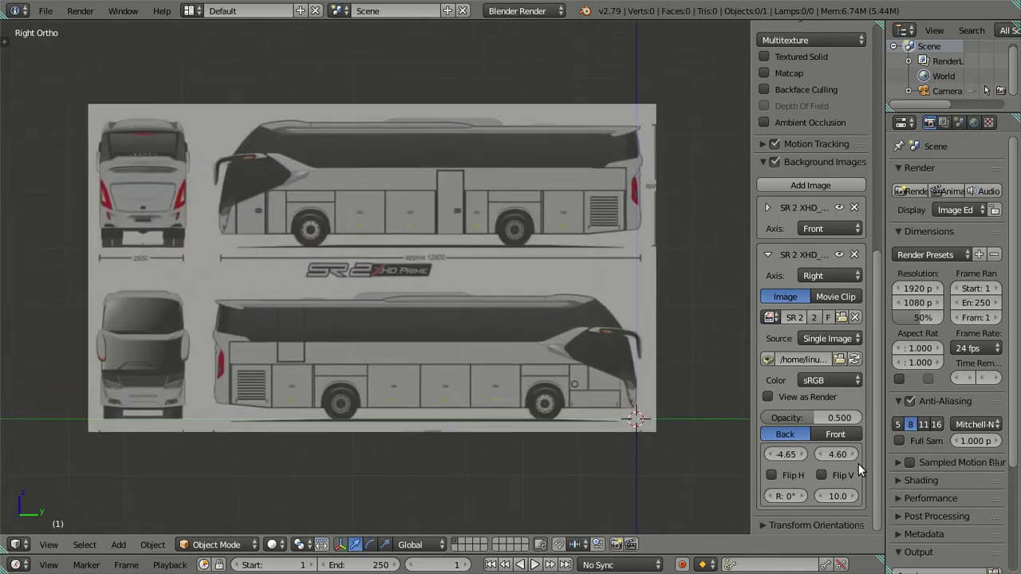
Set the Right background image opacity to 1 and collapse its entry.
click(830, 418)
text(1)
key(Return)
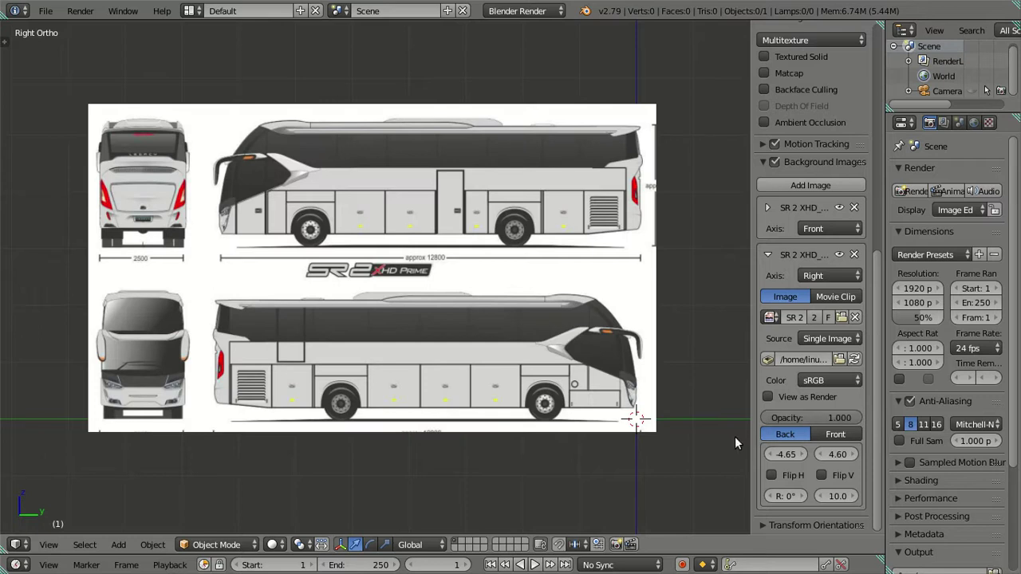
click(768, 254)
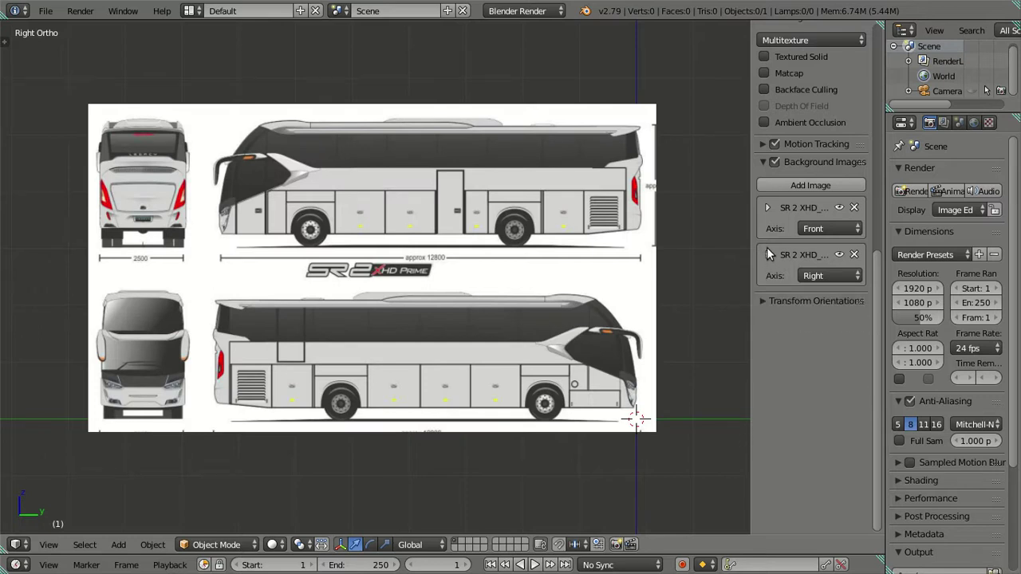
Add a Left-axis background image and load SR 2 XHD_Prime.jpg from the Desktop in Left Ortho.
click(811, 185)
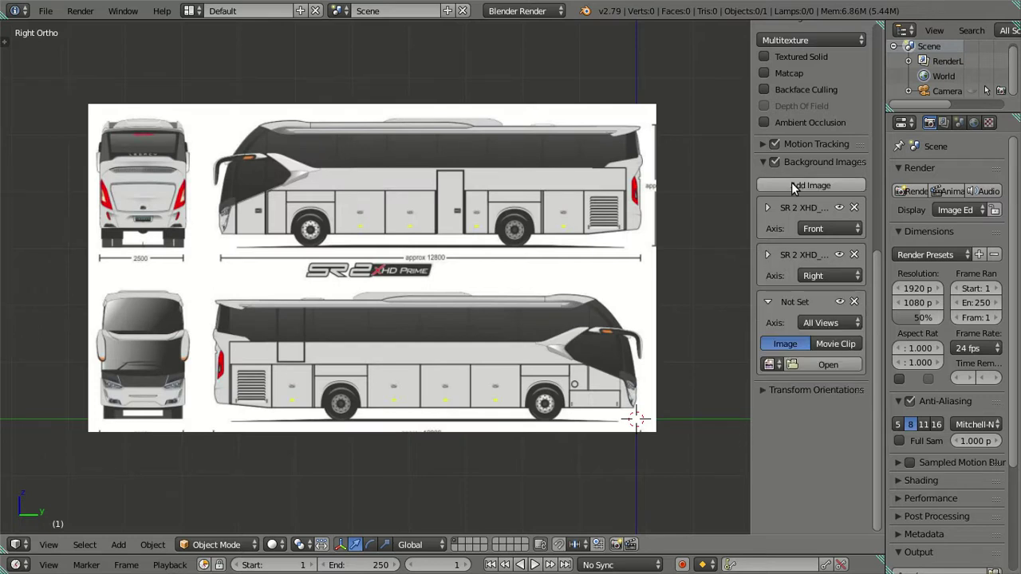
click(822, 323)
click(580, 290)
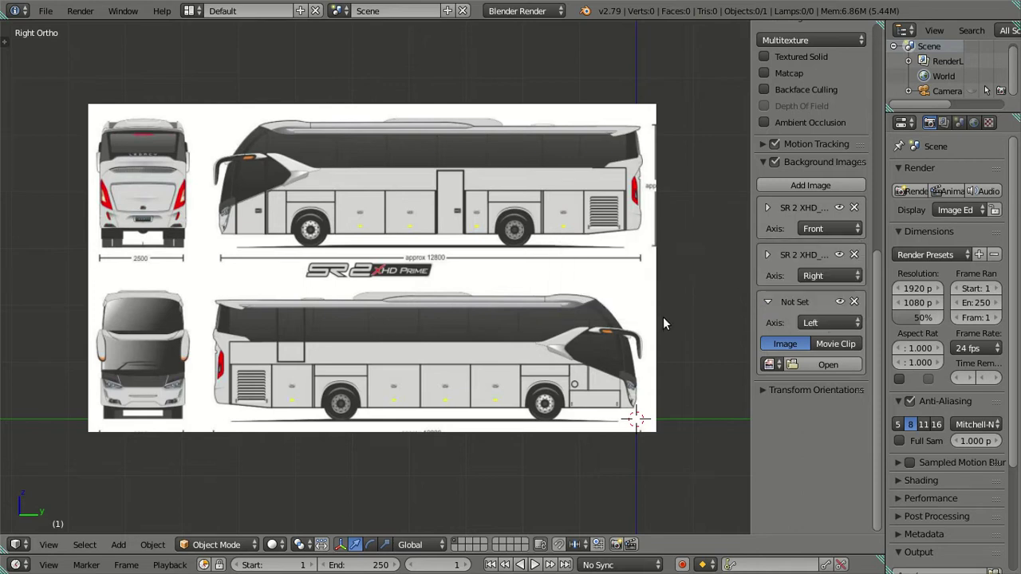
key(ctrl+KP_3)
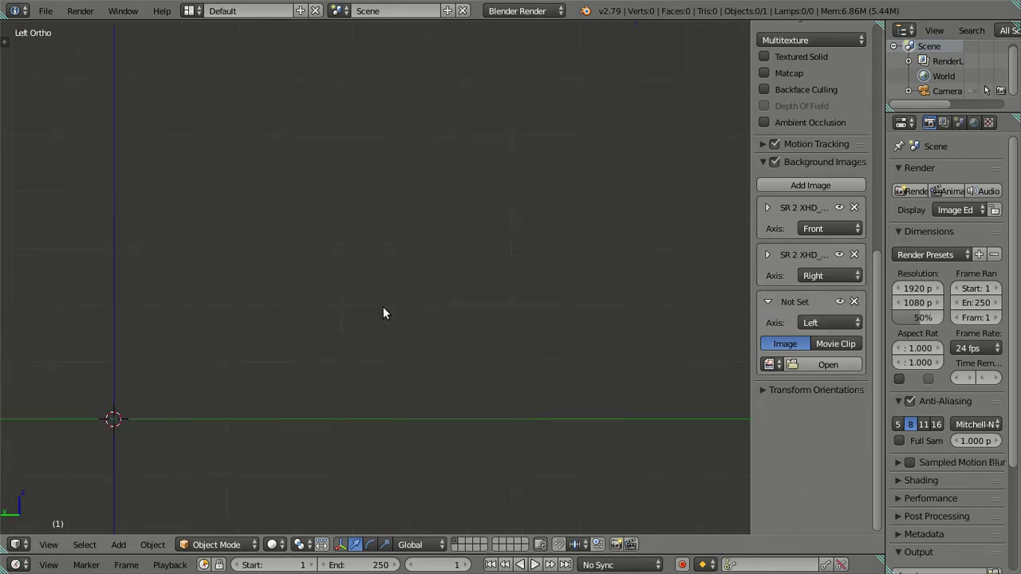
click(812, 367)
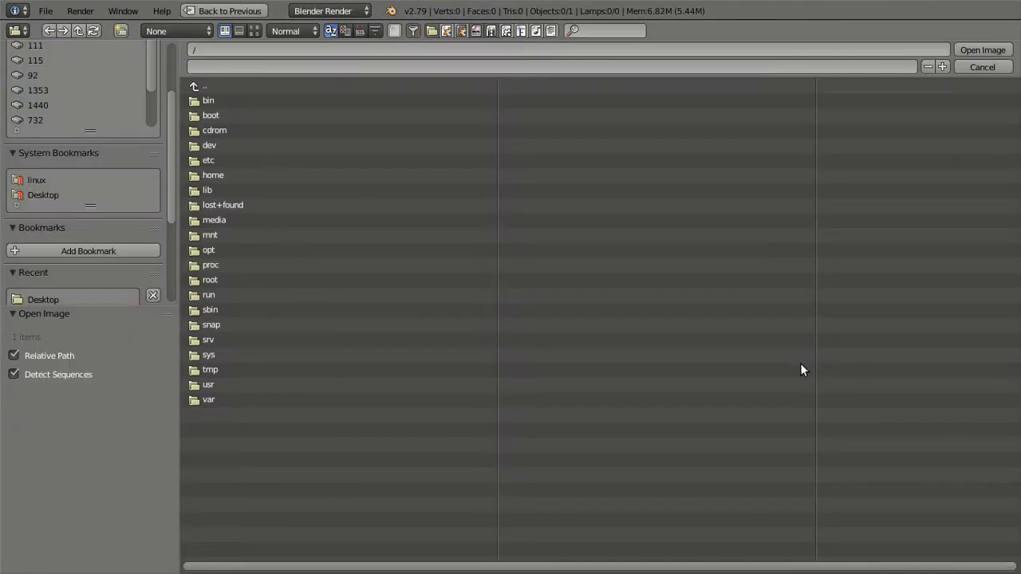
click(45, 194)
click(253, 30)
scroll(321, 239, down, 3)
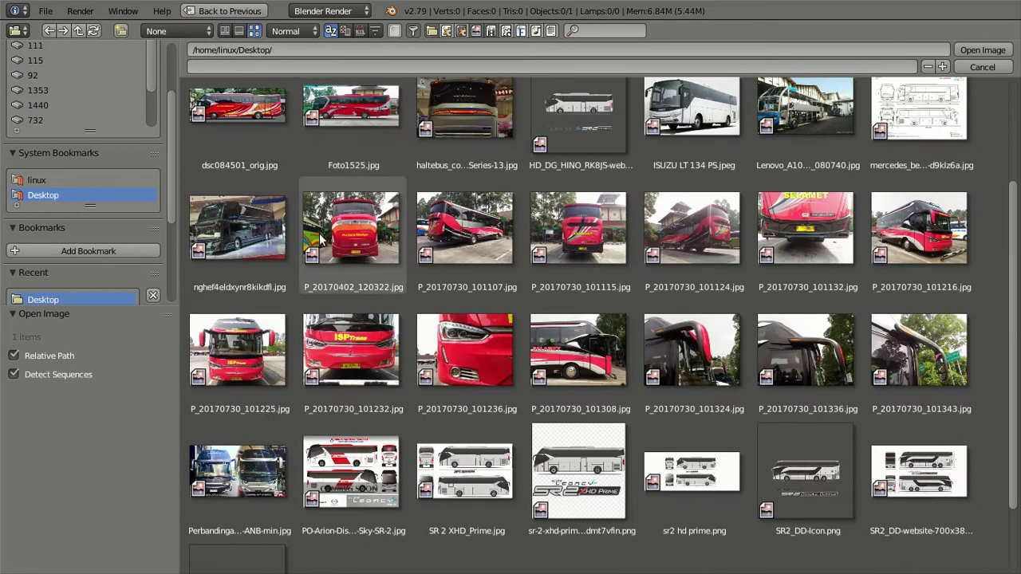
scroll(321, 238, down, 2)
click(479, 387)
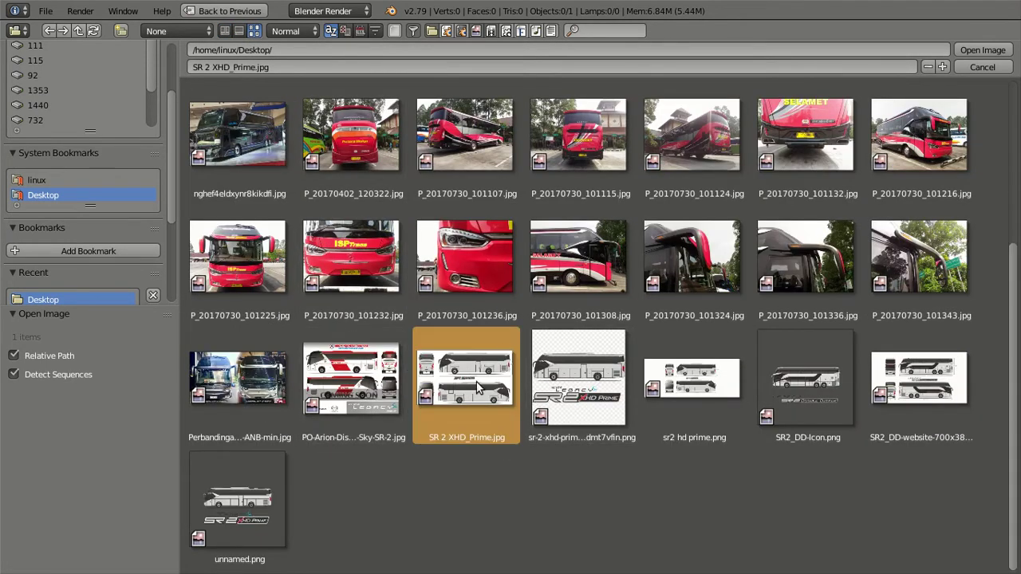
click(971, 47)
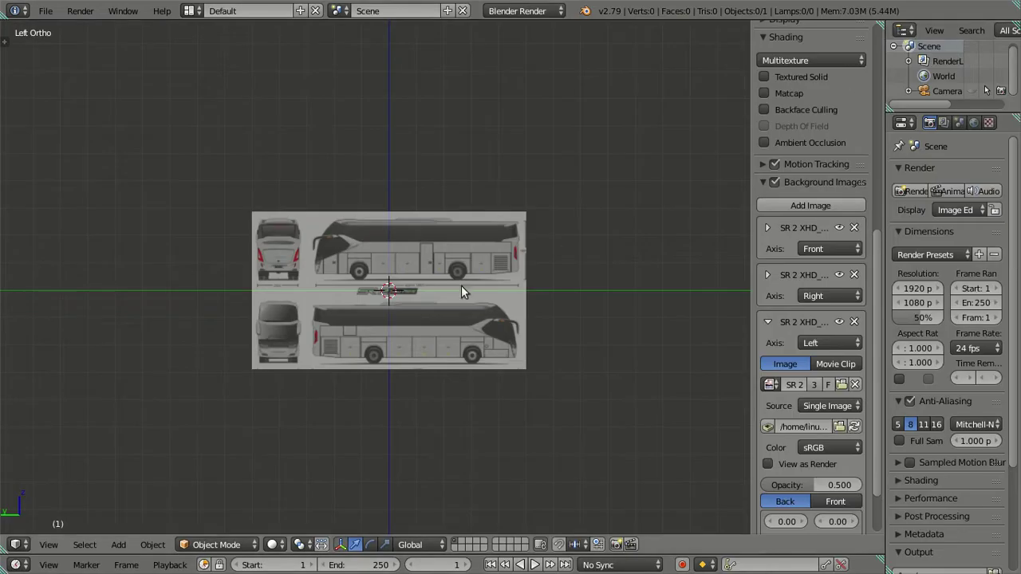
Shift the Left blueprint's X offset to 2.70.
scroll(461, 292, up, 4)
shift+middle_drag(409, 317, 427, 323)
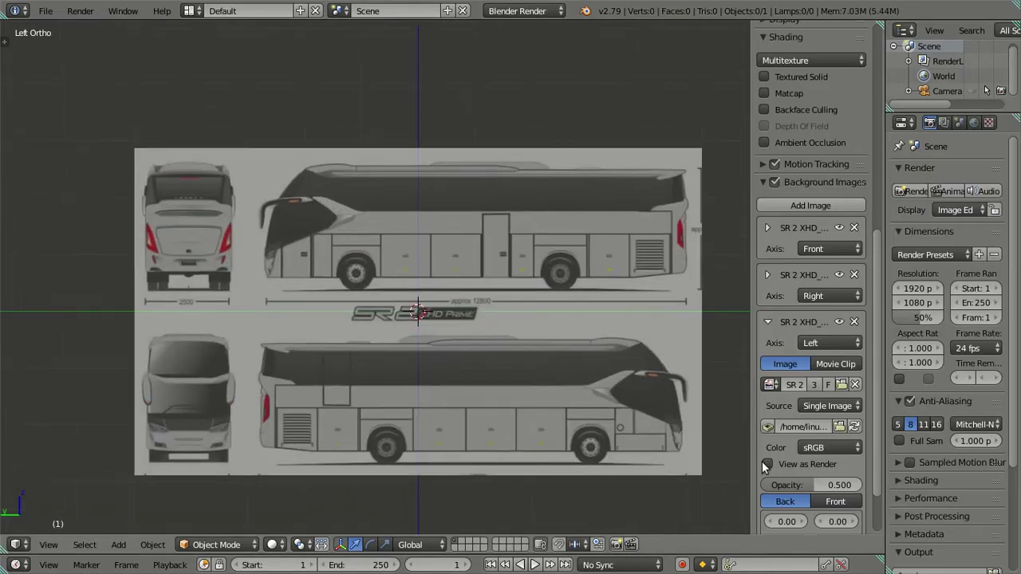
scroll(610, 427, up, 2)
scroll(585, 353, up, 1)
scroll(584, 351, down, 2)
shift+middle_drag(541, 342, 491, 354)
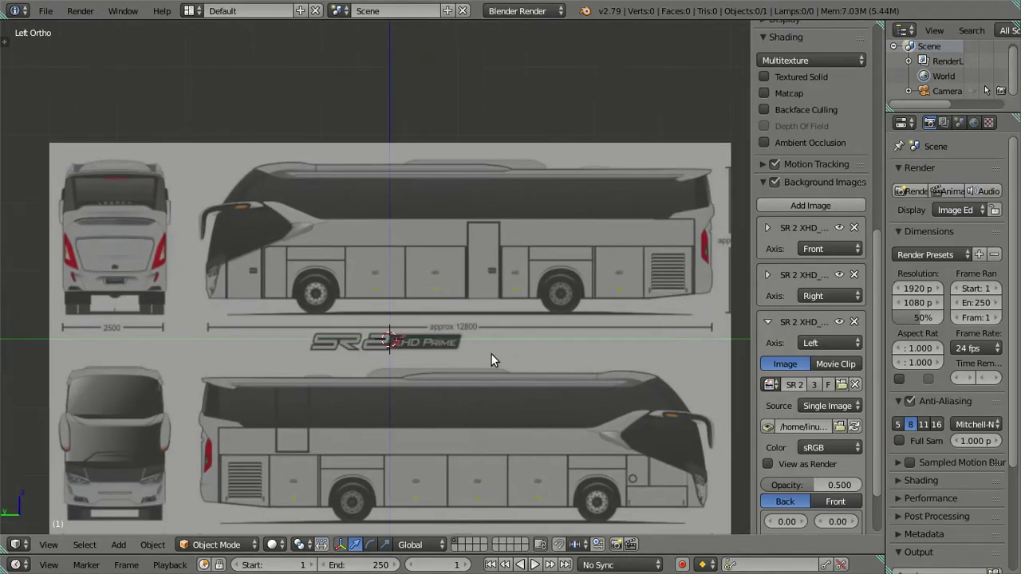
scroll(833, 471, down, 2)
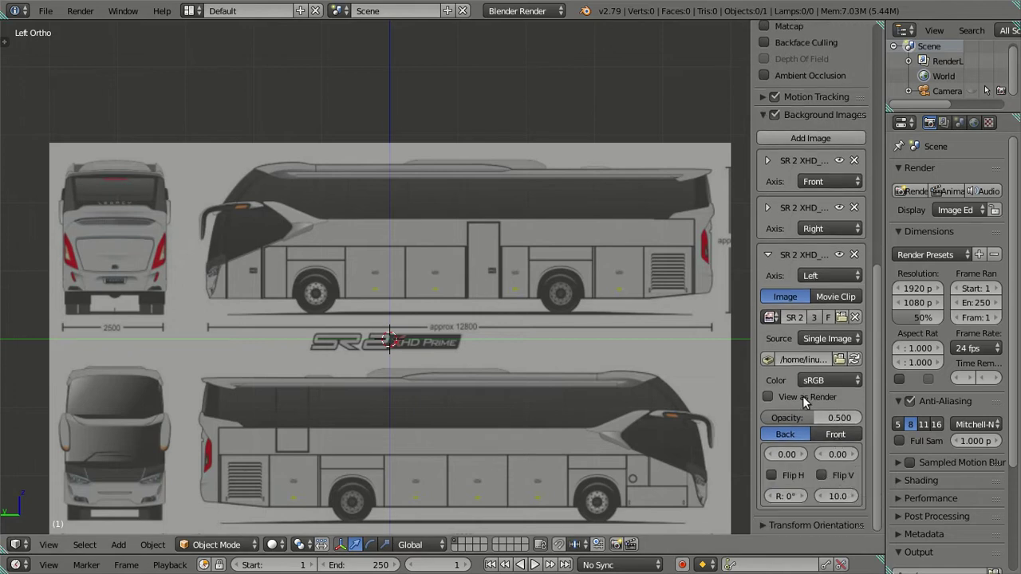
drag(787, 454, 933, 454)
scroll(612, 405, up, 3)
scroll(479, 375, up, 2)
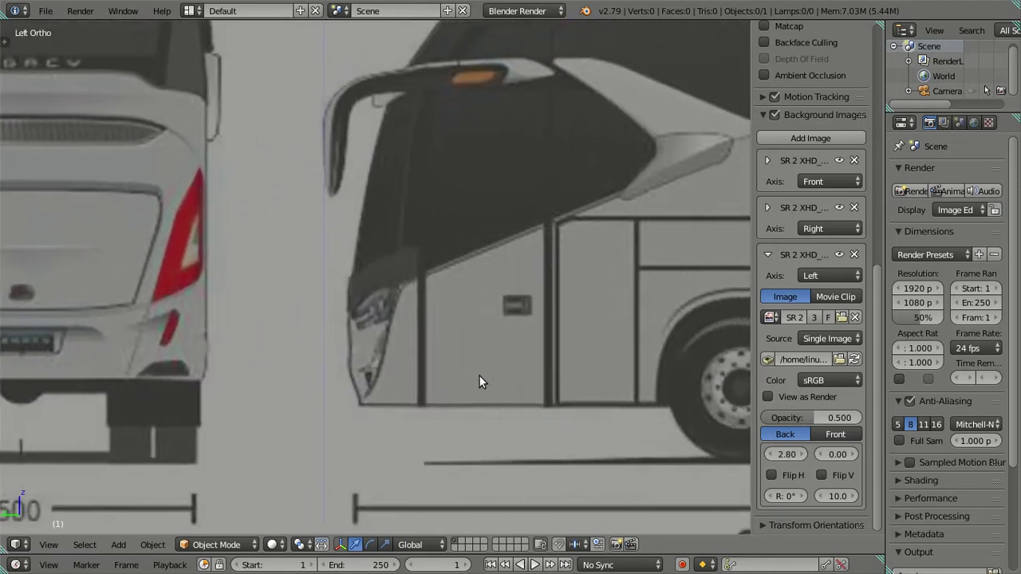
click(769, 455)
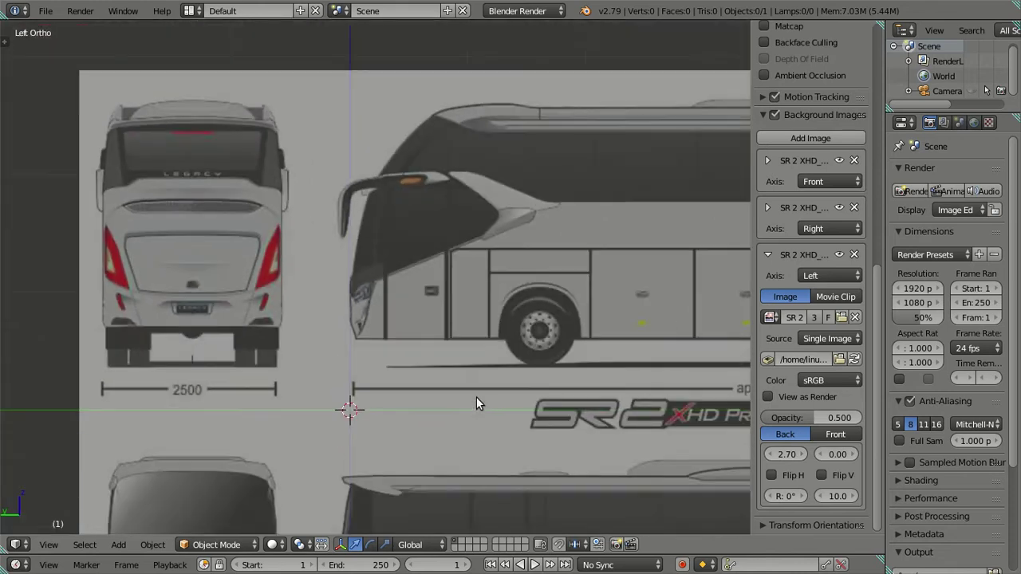
Lower the Left blueprint's Y offset to -0.65.
scroll(519, 343, down, 5)
scroll(515, 345, up, 2)
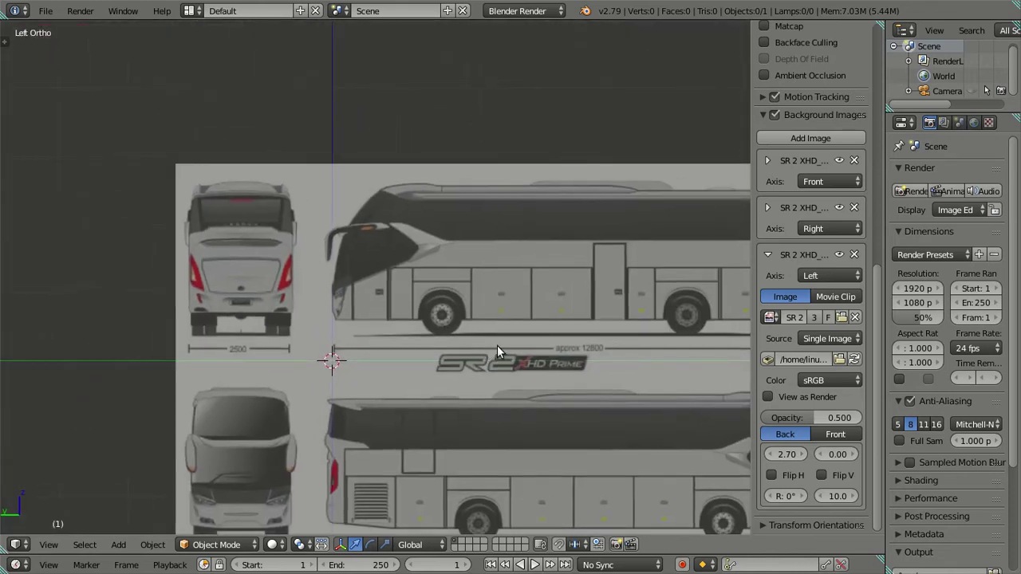
shift+middle_drag(497, 351, 465, 356)
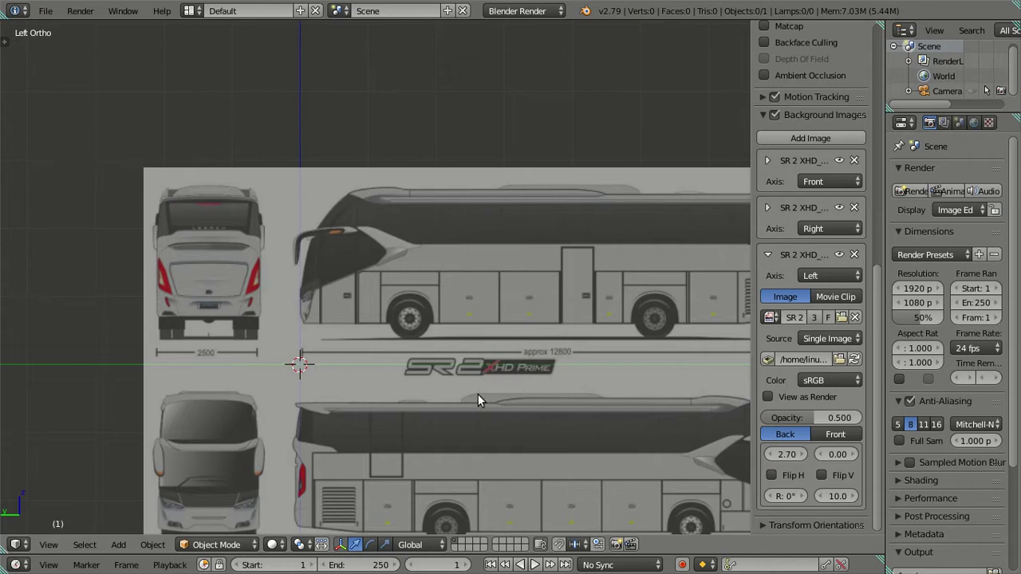
shift+middle_drag(478, 394, 409, 298)
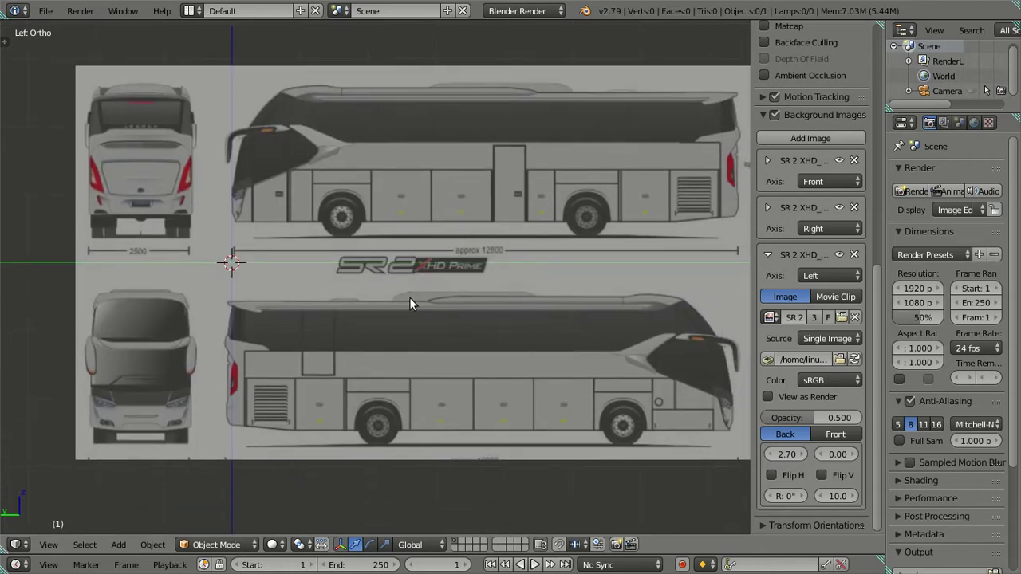
scroll(438, 354, up, 2)
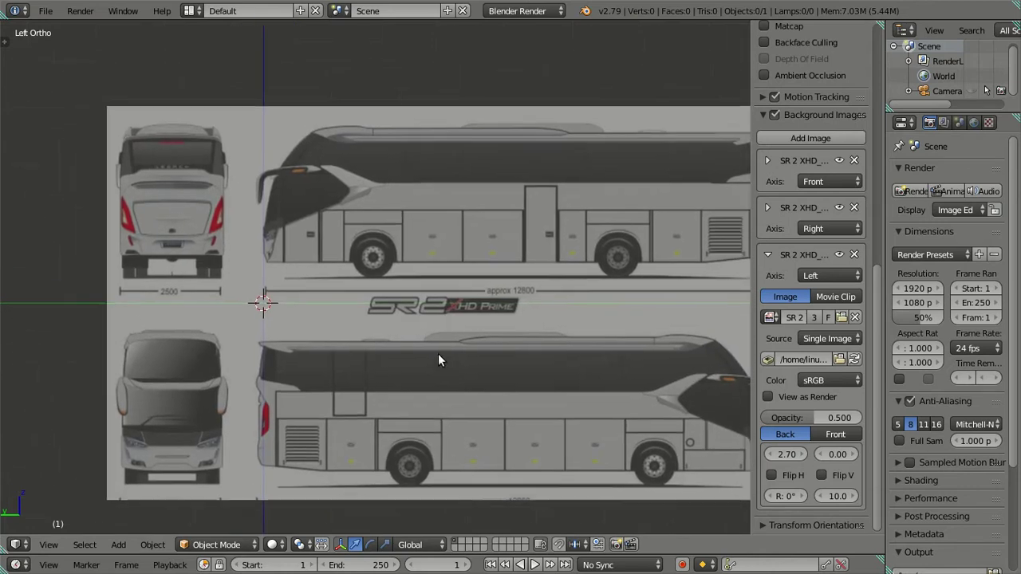
click(822, 455)
click(822, 454)
click(822, 455)
click(821, 454)
click(821, 455)
click(822, 455)
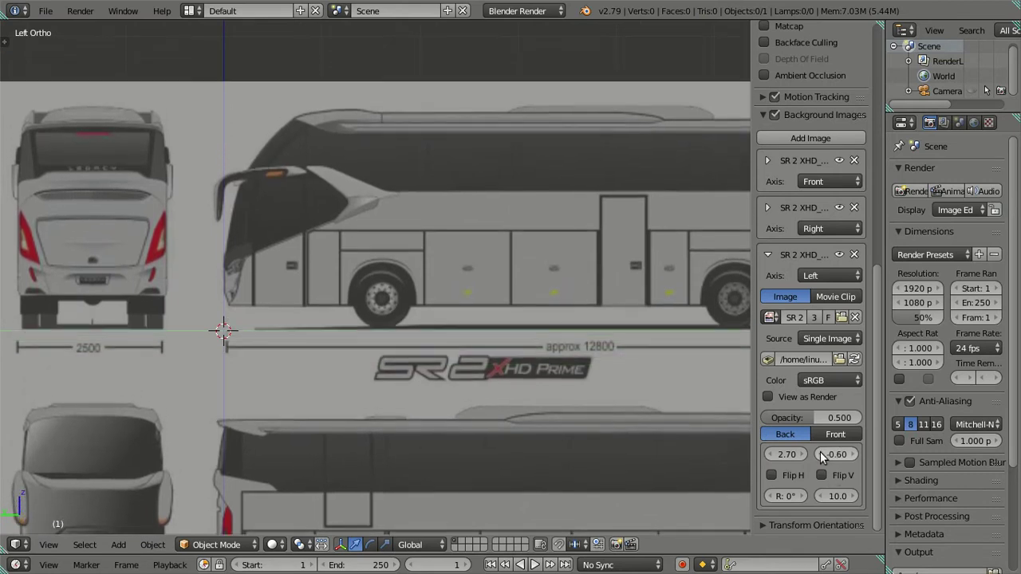
click(845, 454)
text(5)
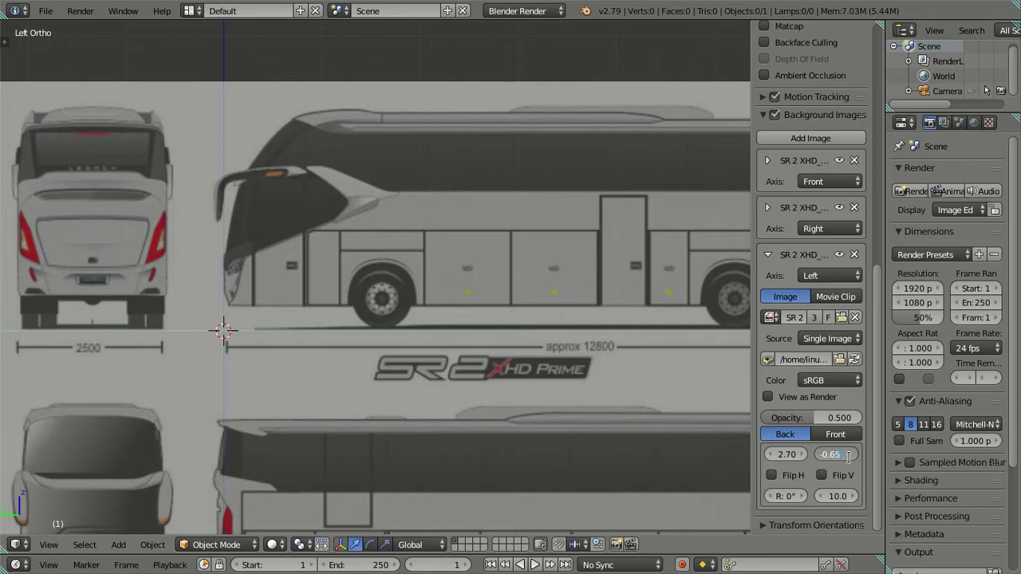
key(Return)
Collapse the Left background image entry.
scroll(388, 399, up, 1)
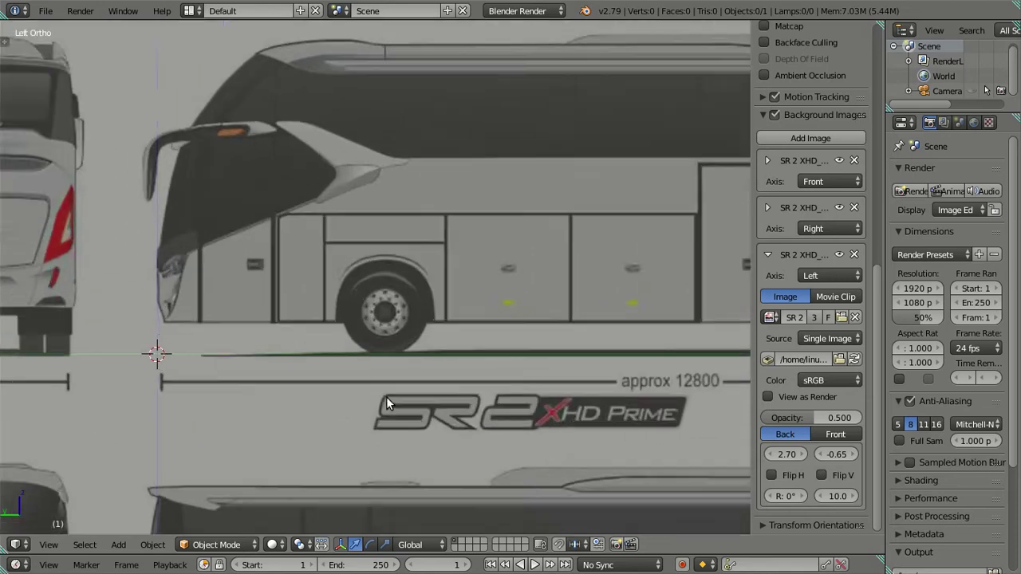
scroll(386, 397, up, 1)
scroll(386, 396, down, 4)
scroll(386, 396, down, 2)
scroll(386, 397, down, 1)
scroll(412, 398, down, 1)
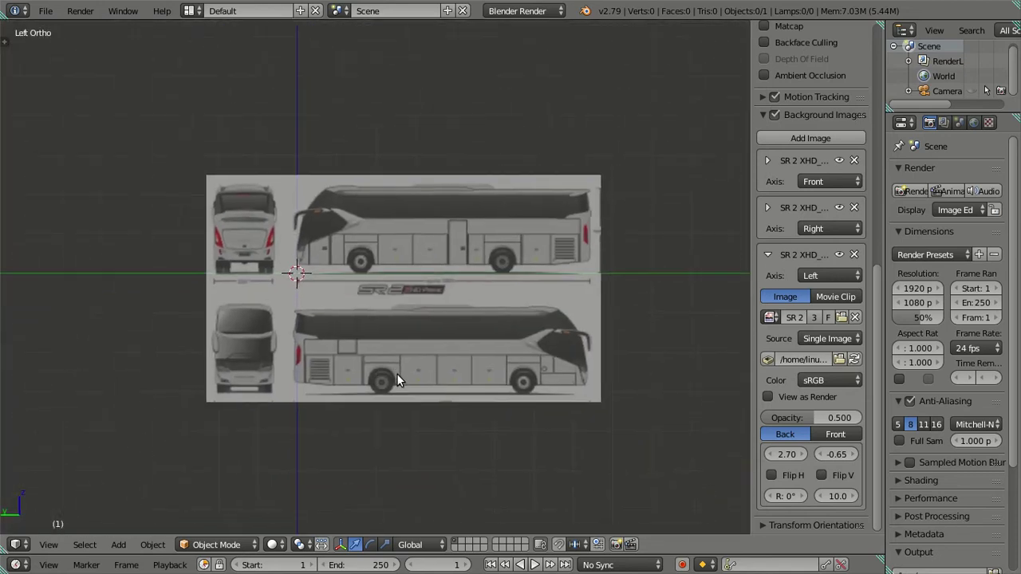
scroll(396, 373, up, 3)
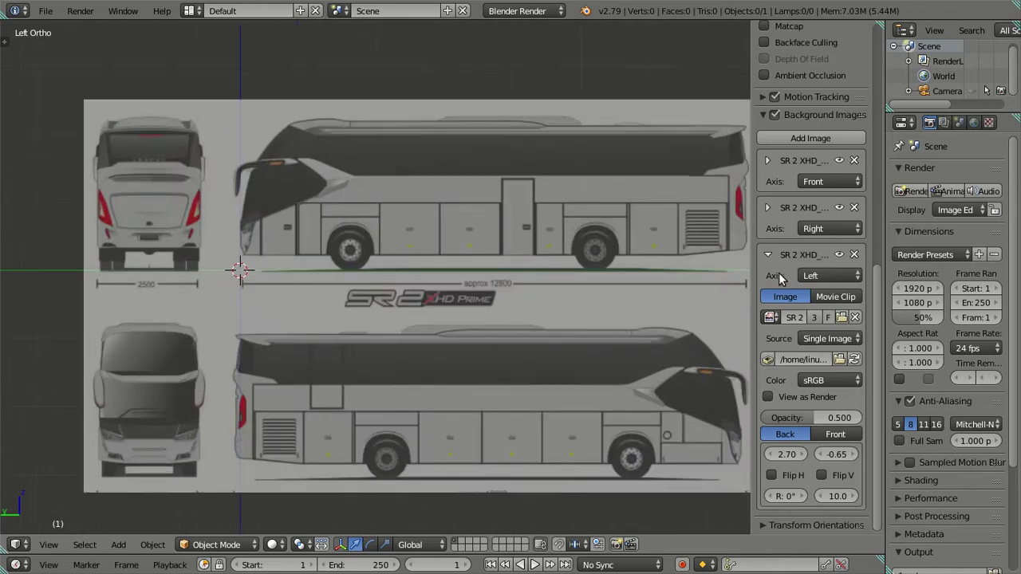
click(767, 256)
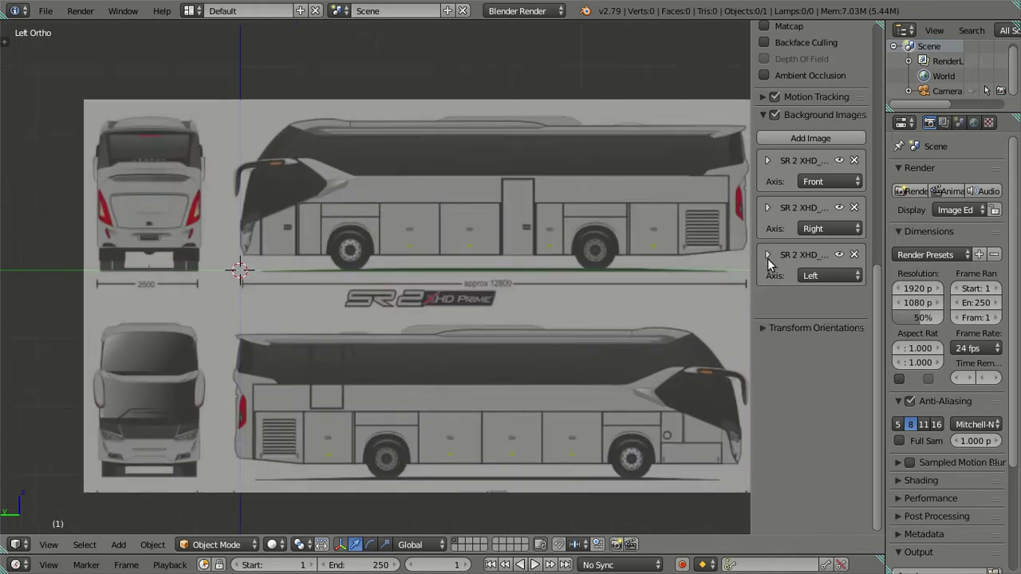
Add a fourth background slot on the Back axis and load SR 2 XHD_Prime.jpg from the Desktop.
click(773, 134)
click(825, 322)
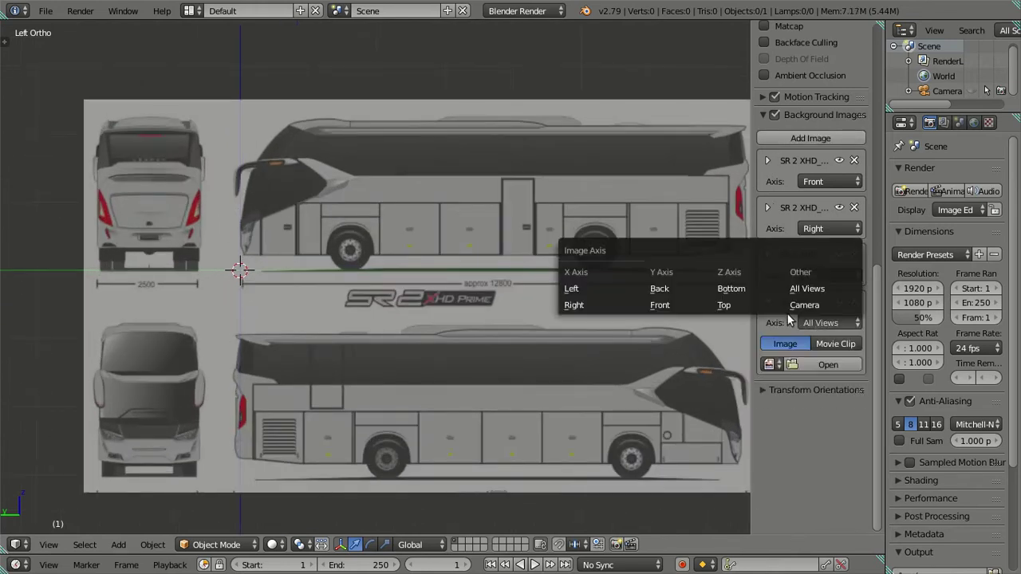
click(657, 290)
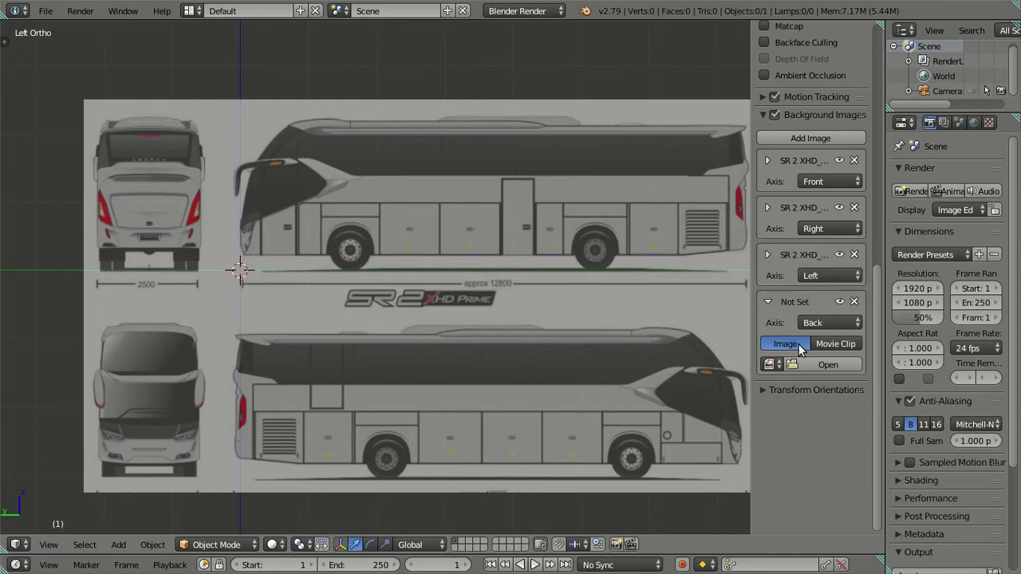
click(810, 364)
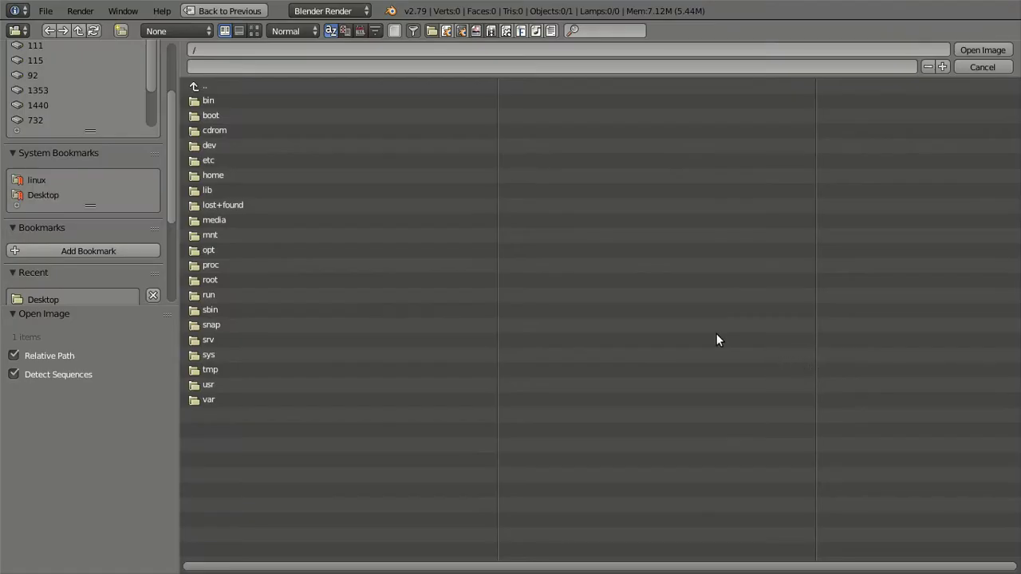
click(57, 194)
click(256, 30)
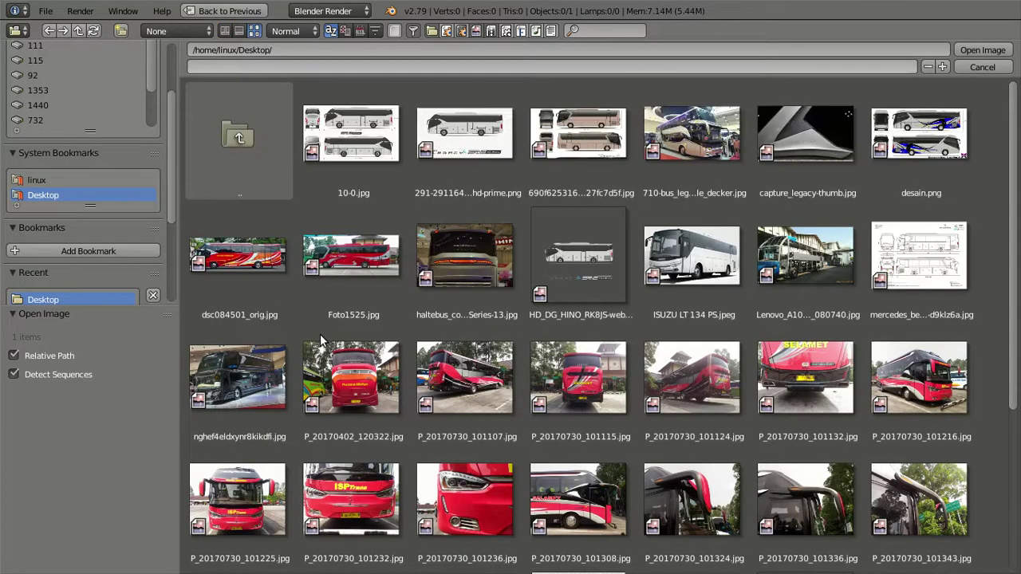
scroll(320, 334, down, 5)
click(501, 341)
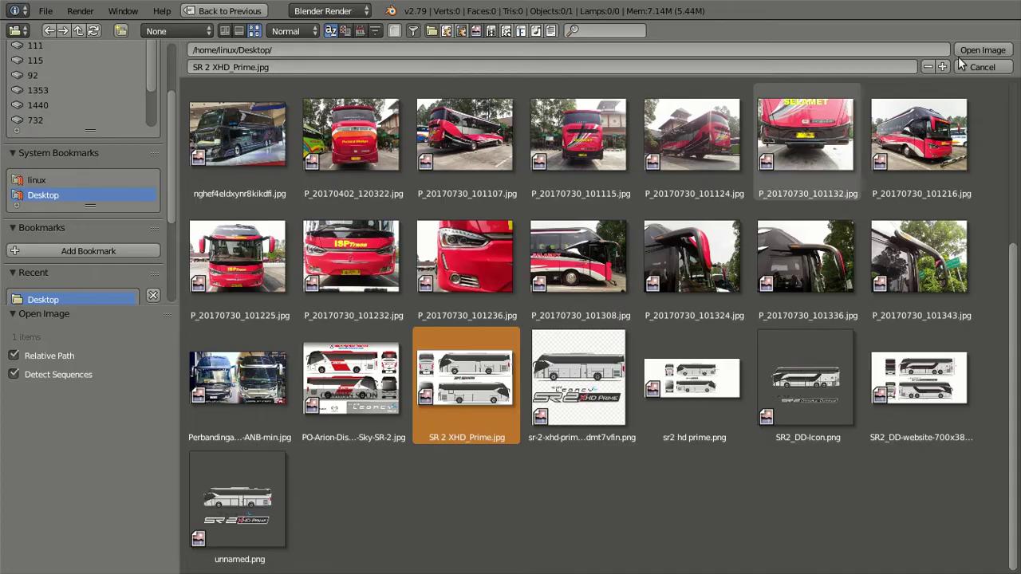
click(983, 50)
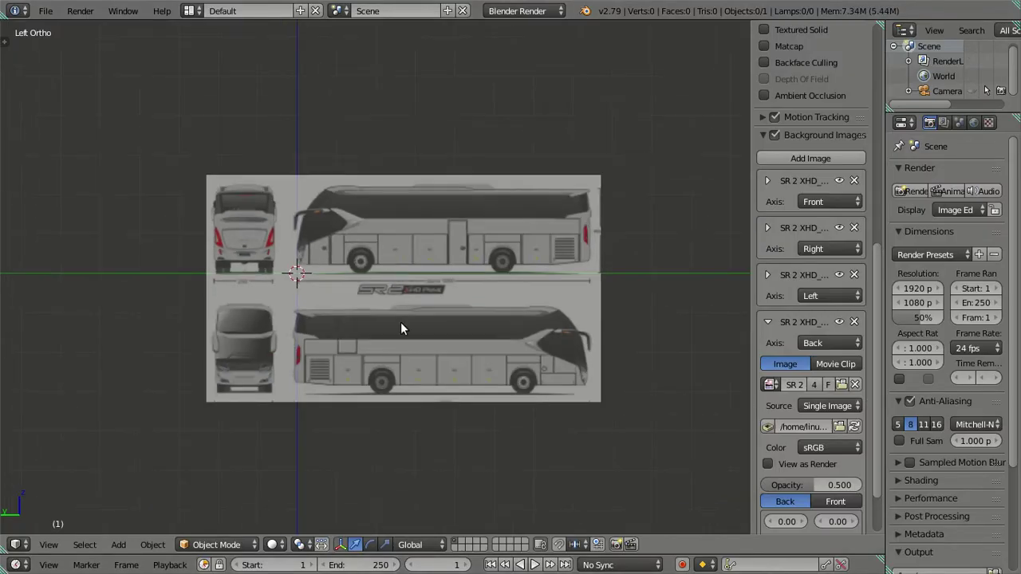
In Back Ortho, set the Back blueprint's X offset to 4.04.
scroll(813, 447, down, 2)
scroll(814, 447, down, 2)
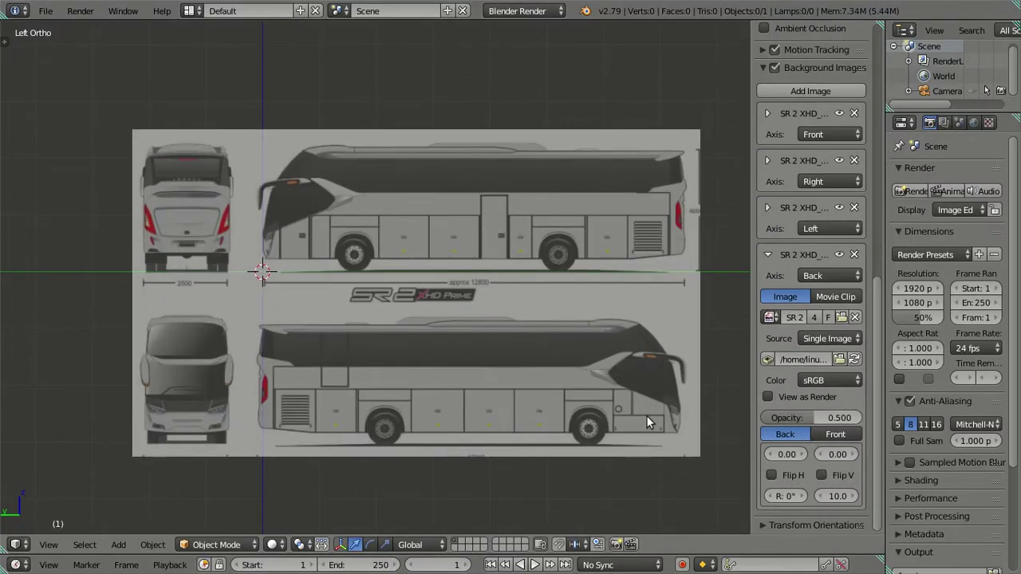
key(ctrl+KP_1)
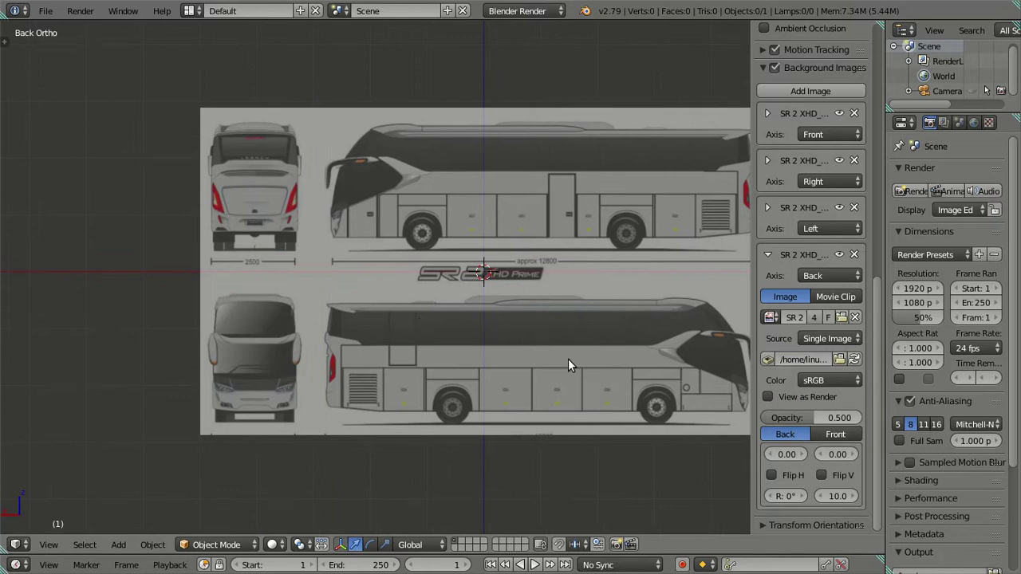
scroll(568, 365, down, 1)
scroll(539, 338, down, 1)
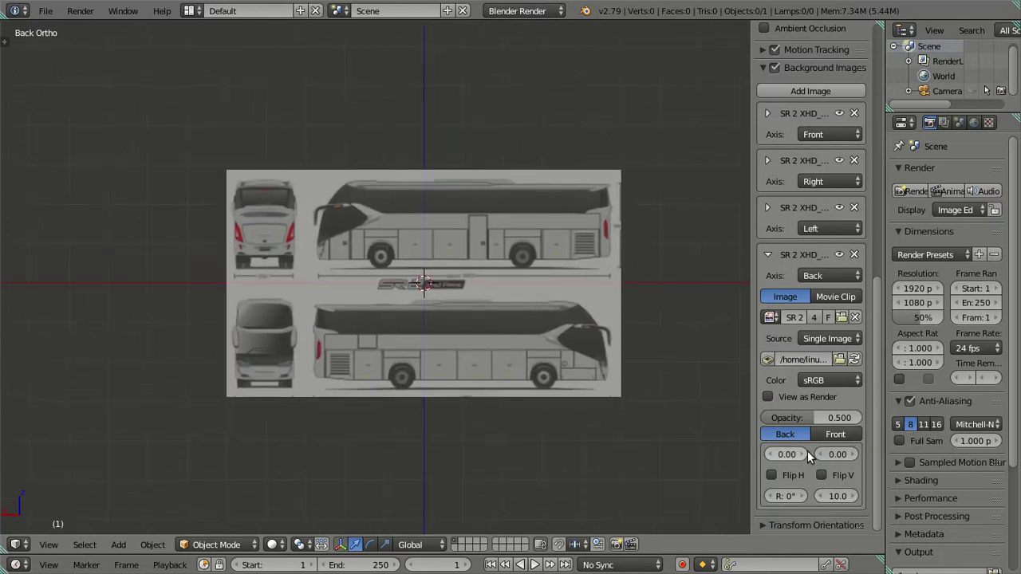
drag(802, 452, 854, 451)
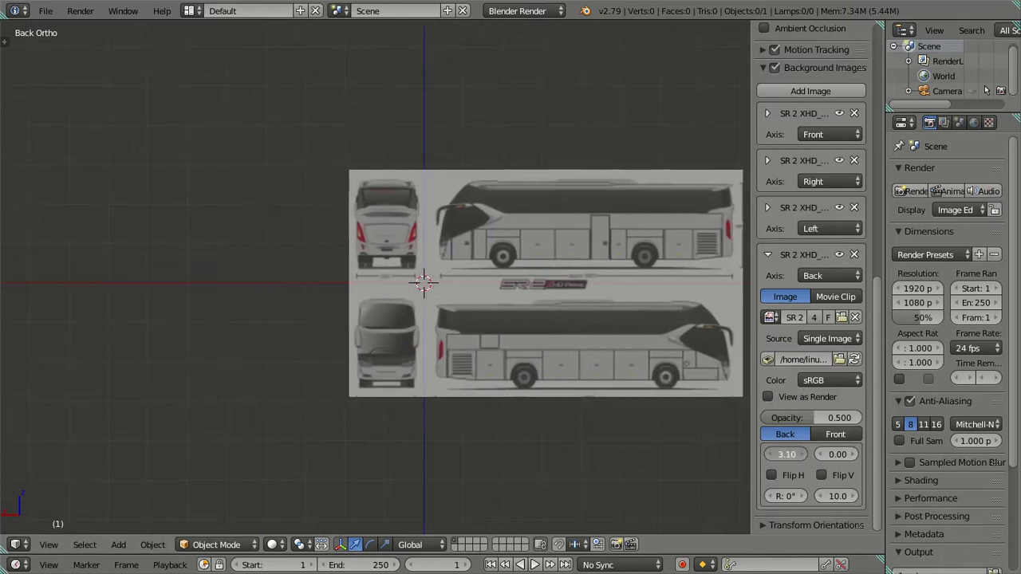
drag(787, 454, 805, 453)
scroll(560, 327, up, 3)
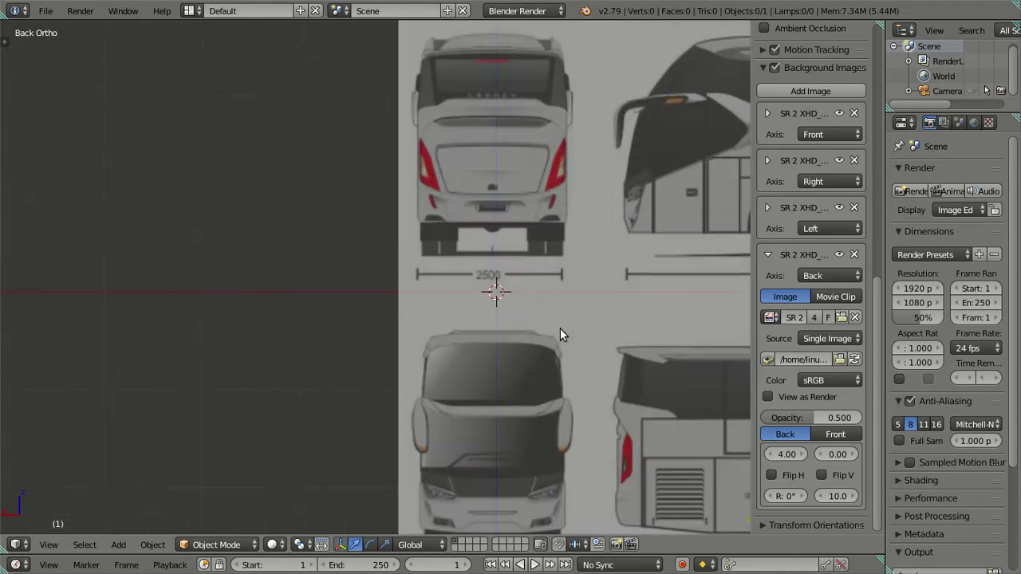
scroll(494, 339, up, 4)
scroll(431, 338, up, 2)
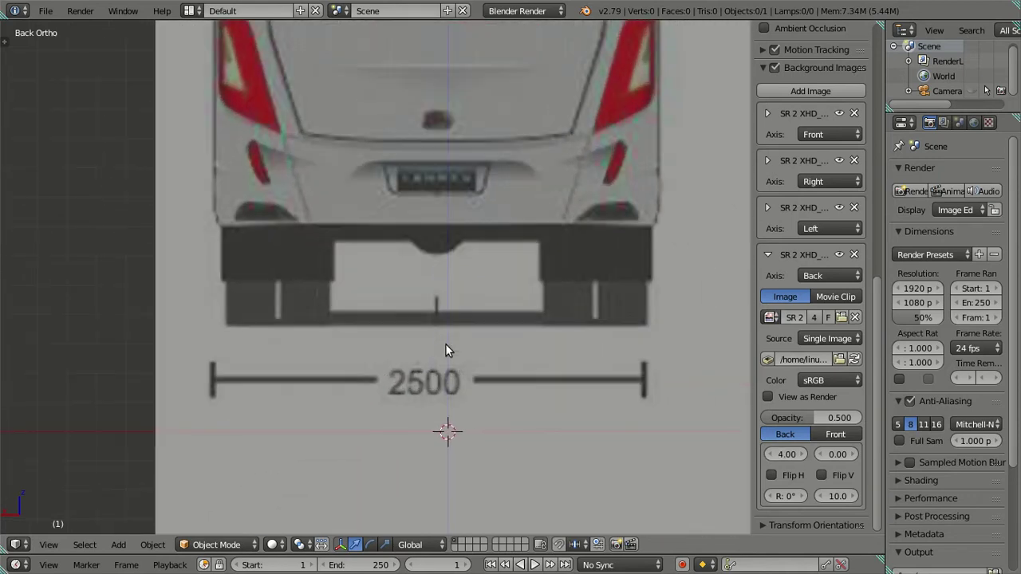
scroll(479, 359, up, 1)
click(792, 456)
text(4.04)
key(Return)
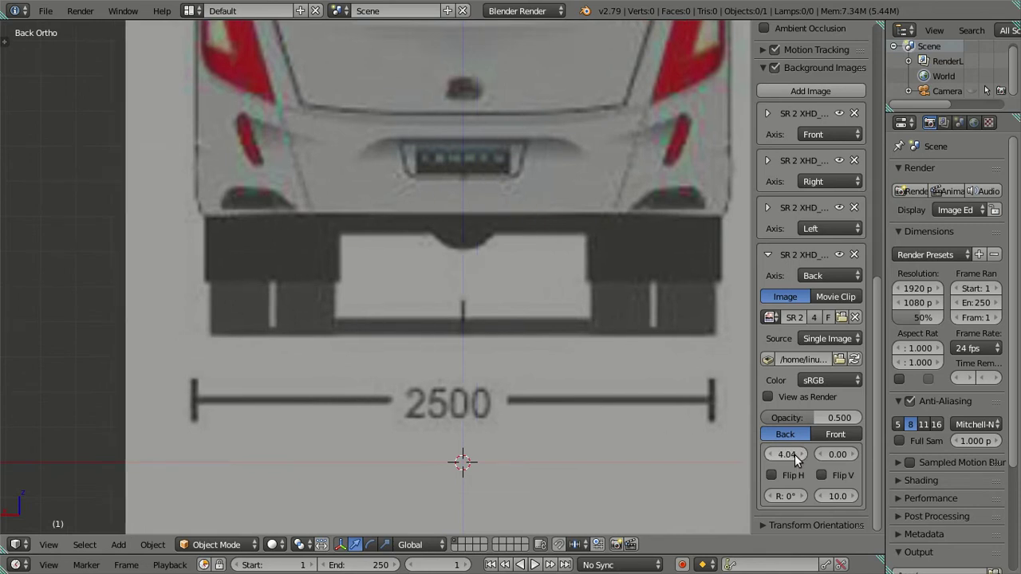
Set the Back blueprint's Y offset to -0.65 and its opacity to 1.0.
scroll(527, 403, down, 4)
scroll(515, 396, down, 3)
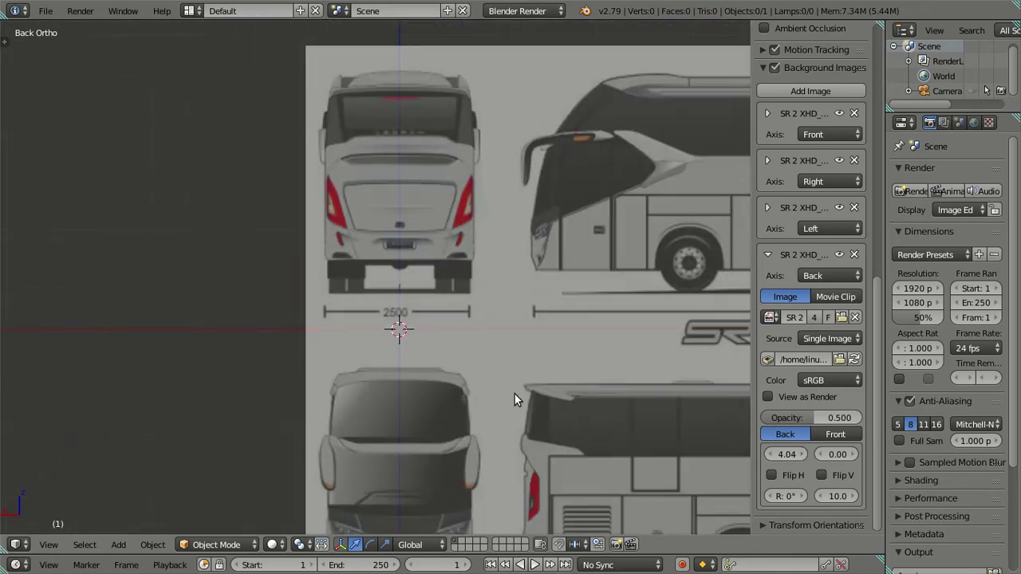
scroll(517, 394, up, 3)
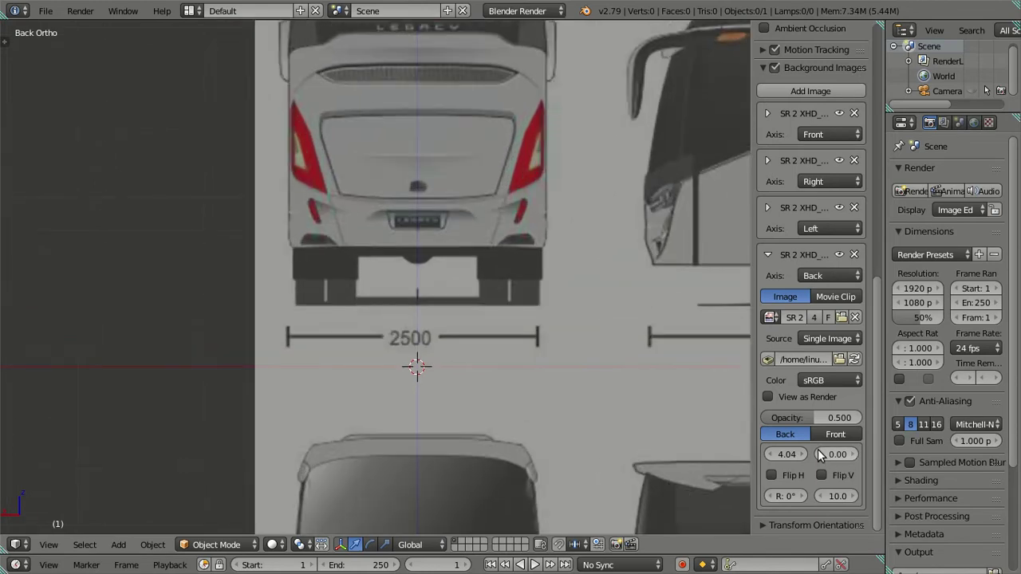
click(821, 454)
click(821, 454)
click(820, 454)
click(821, 454)
click(820, 454)
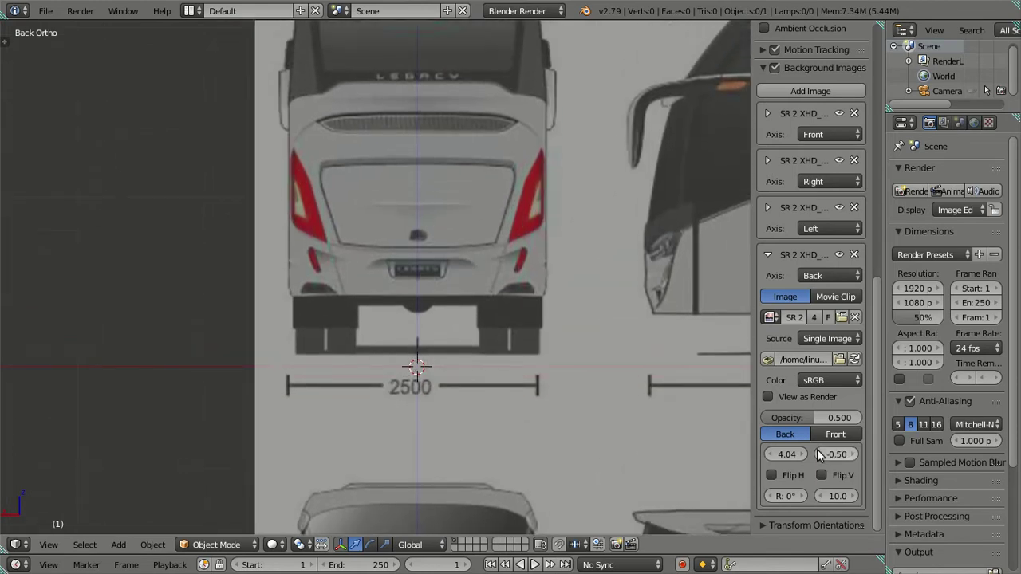
click(821, 454)
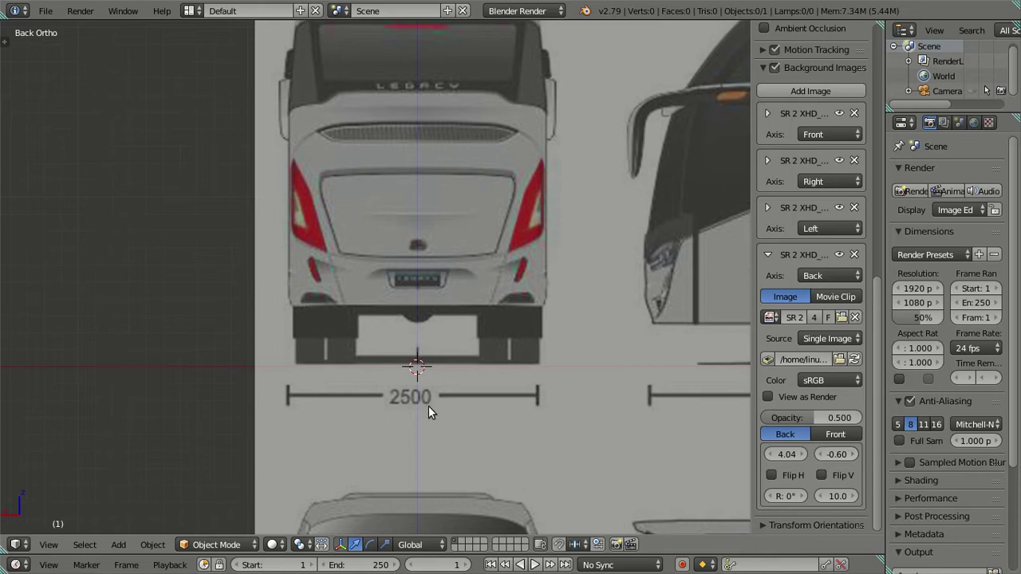
scroll(459, 392, down, 4)
double_click(845, 454)
text(-0.65)
key(Return)
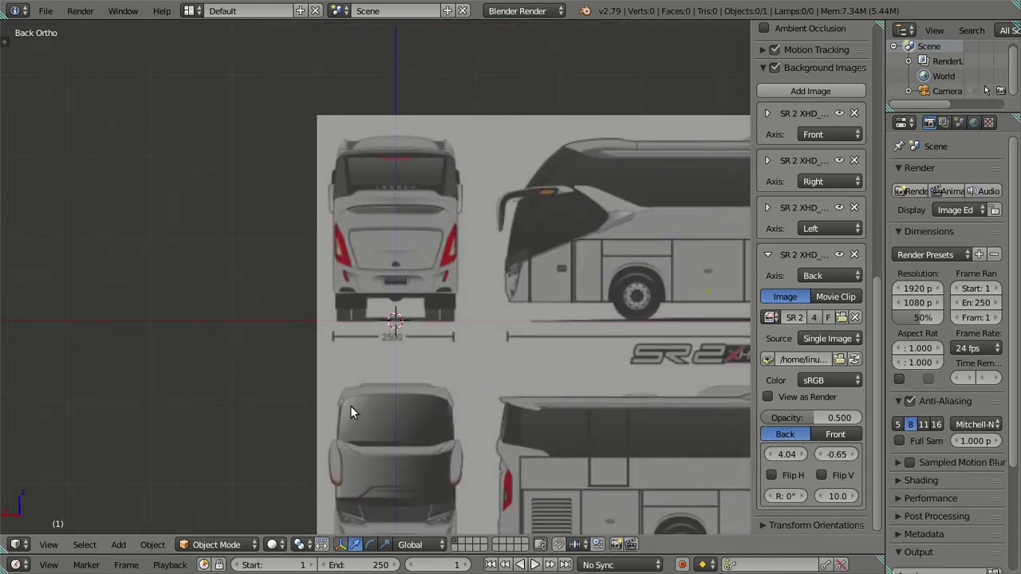
scroll(327, 354, up, 4)
scroll(328, 351, down, 4)
drag(806, 417, 846, 417)
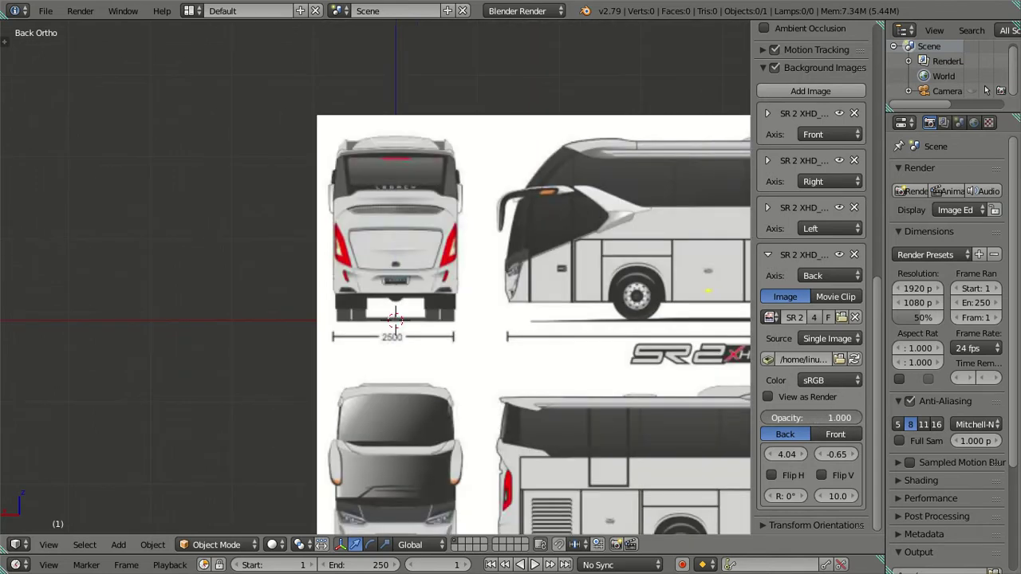
Collapse the Back entry and set the Left blueprint's opacity to 1.000.
click(767, 254)
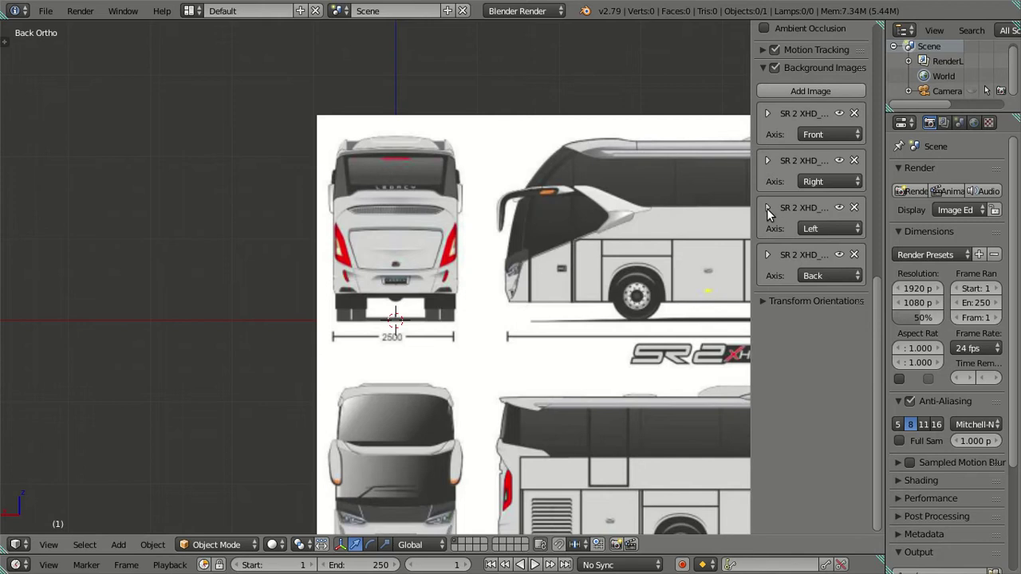
click(767, 207)
drag(806, 372, 813, 372)
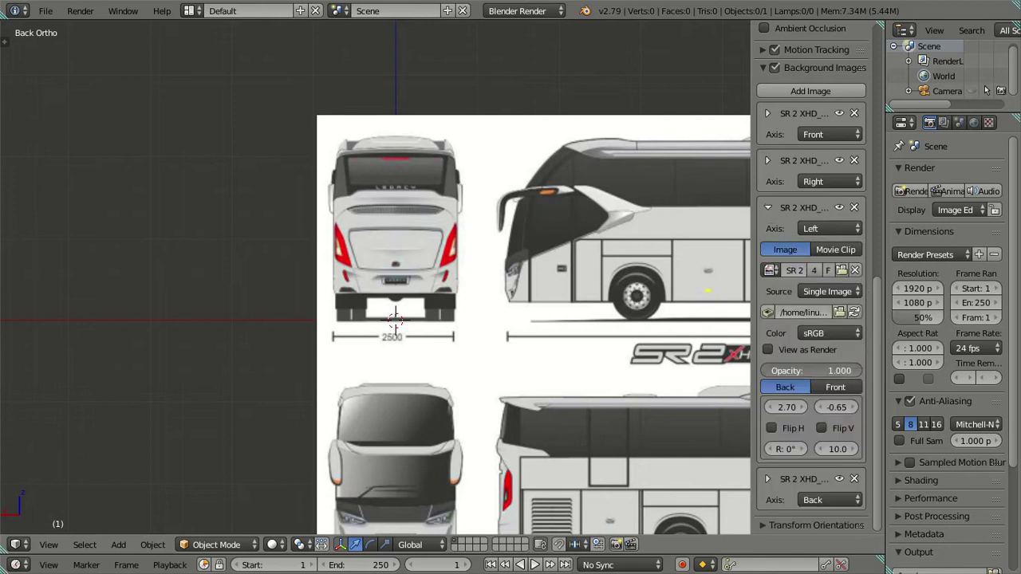
click(767, 207)
Set the Front blueprint's opacity to 1.000 and collapse all background entries.
click(767, 160)
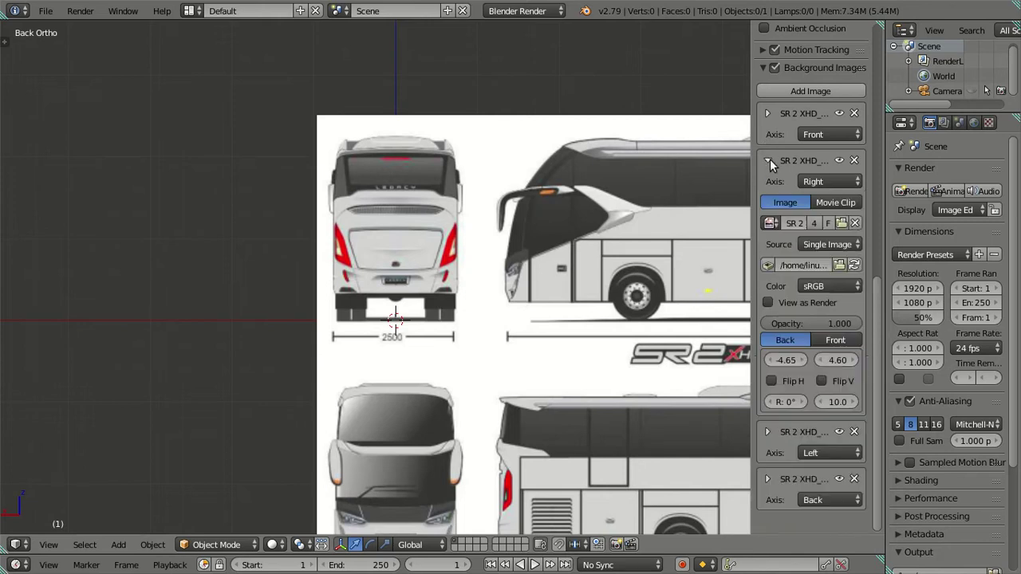
click(767, 160)
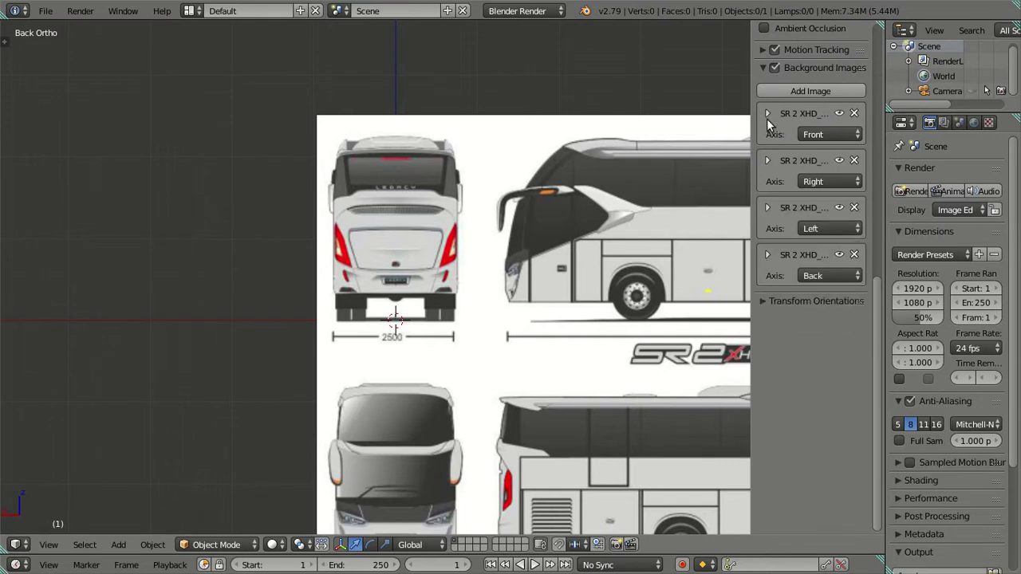
click(767, 116)
drag(809, 275, 862, 275)
click(768, 114)
scroll(190, 286, down, 4)
scroll(190, 286, down, 3)
ctrl+scroll(461, 318, down, 5)
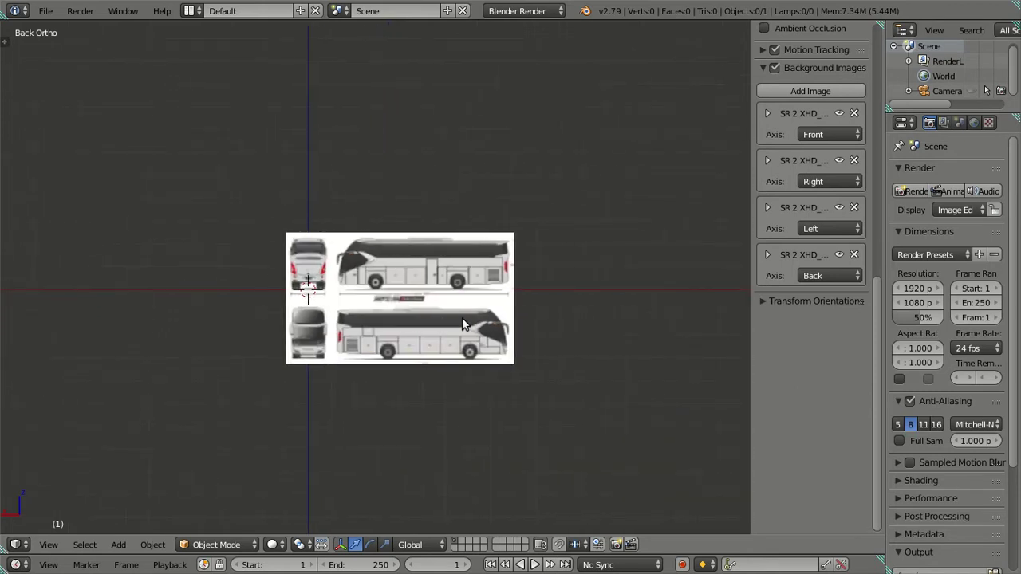
scroll(395, 346, up, 4)
scroll(418, 330, up, 1)
shift+middle_drag(418, 330, 377, 291)
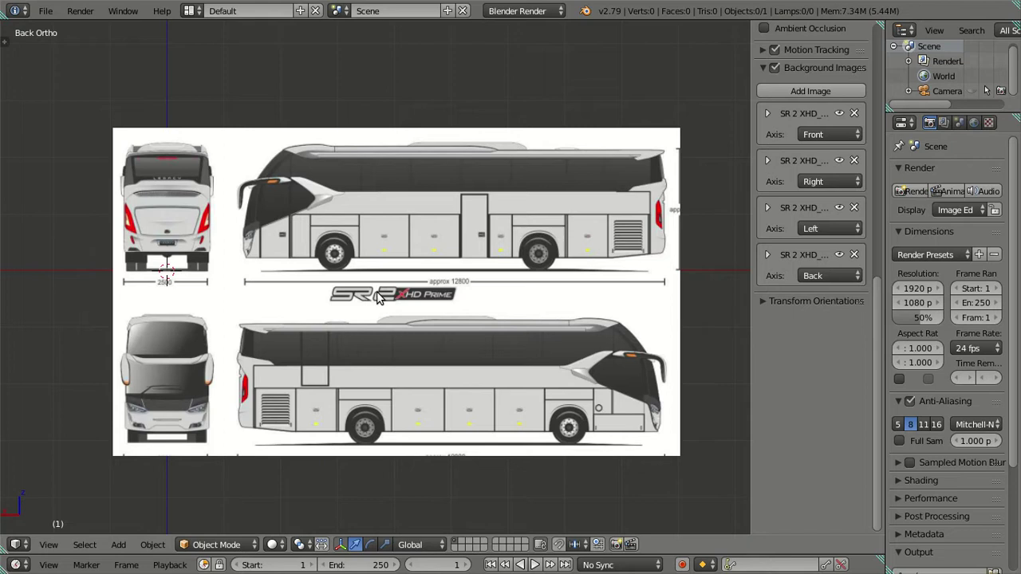
scroll(754, 335, up, 10)
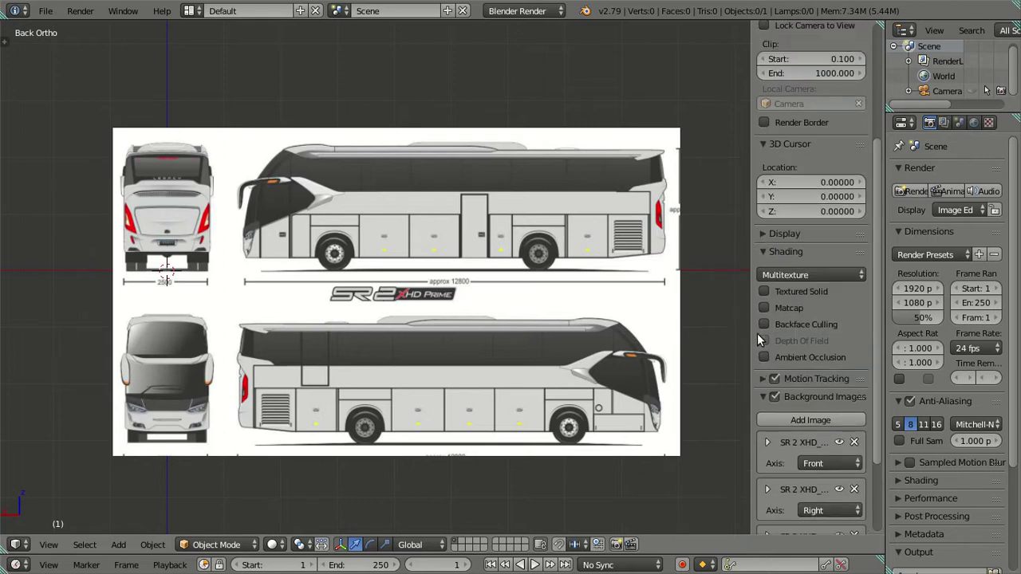
Check the blueprint in Front, Right, Left and Back Ortho views, ending on Front.
scroll(757, 334, up, 5)
scroll(566, 316, down, 2)
scroll(566, 314, up, 3)
key(KP_1)
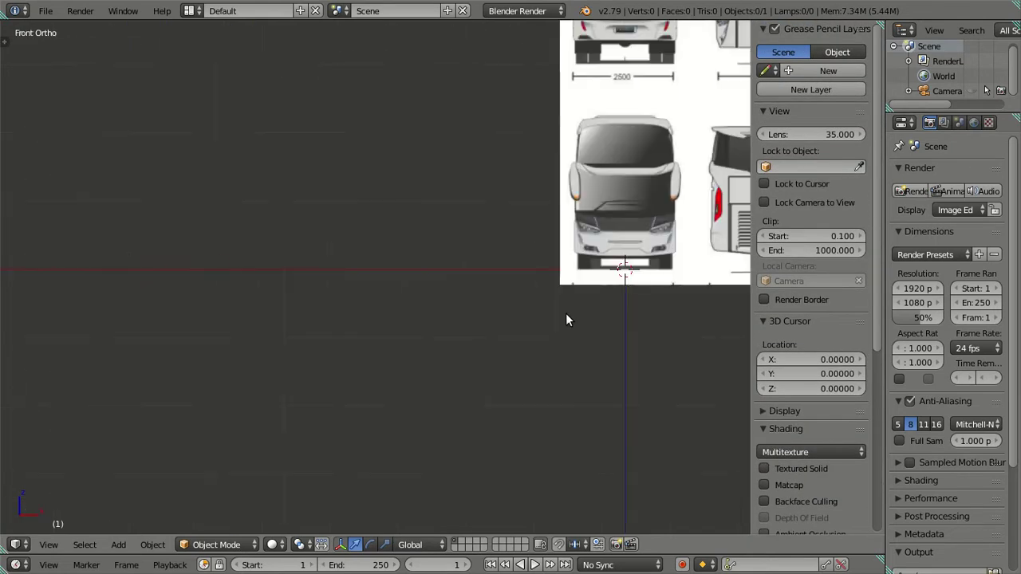
scroll(565, 319, down, 7)
scroll(502, 327, down, 4)
scroll(430, 342, up, 2)
scroll(439, 327, up, 3)
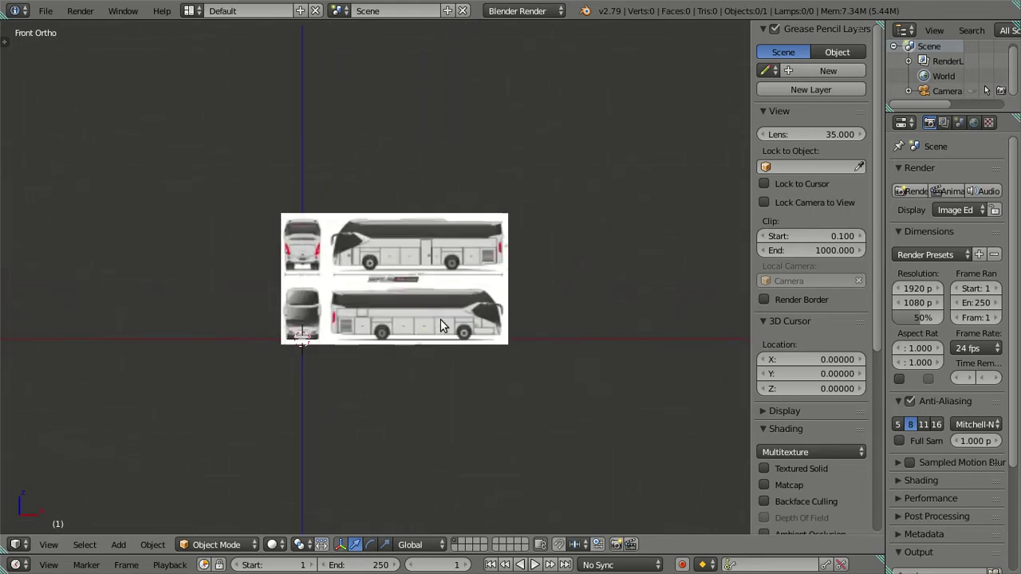
scroll(440, 323, up, 2)
scroll(434, 323, up, 1)
scroll(433, 323, up, 2)
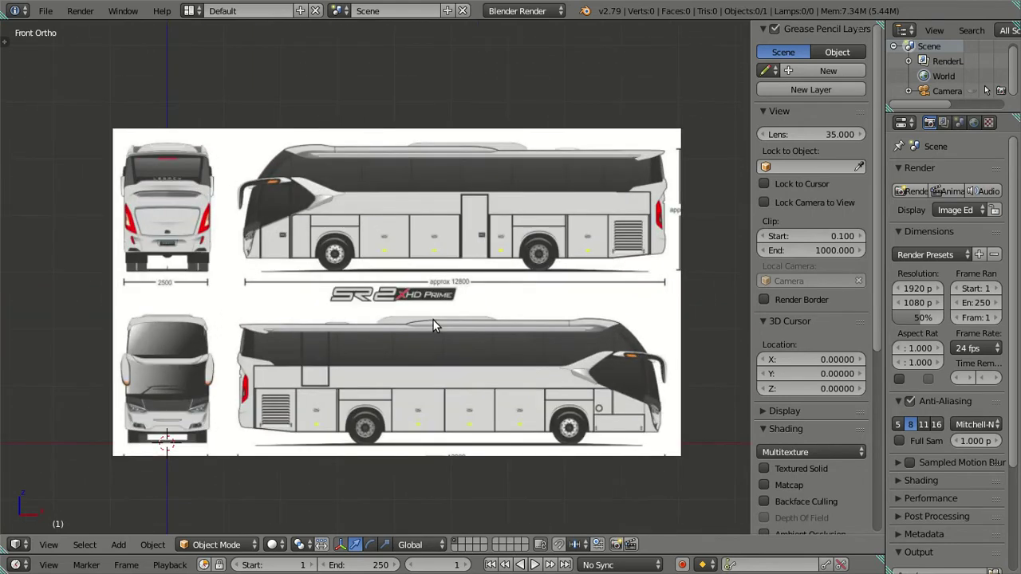
key(KP_3)
key(ctrl+KP_3)
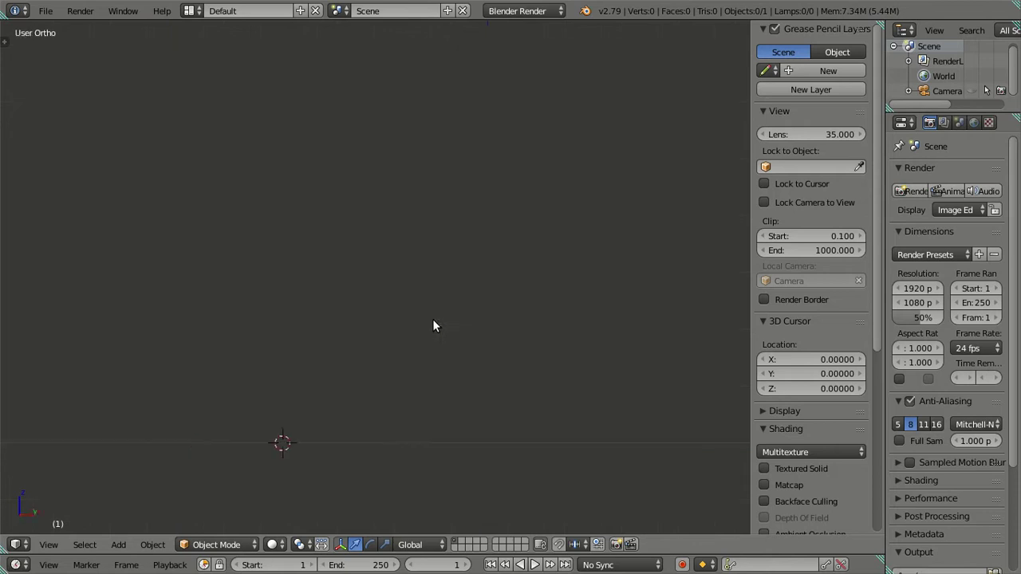
key(ctrl+KP_1)
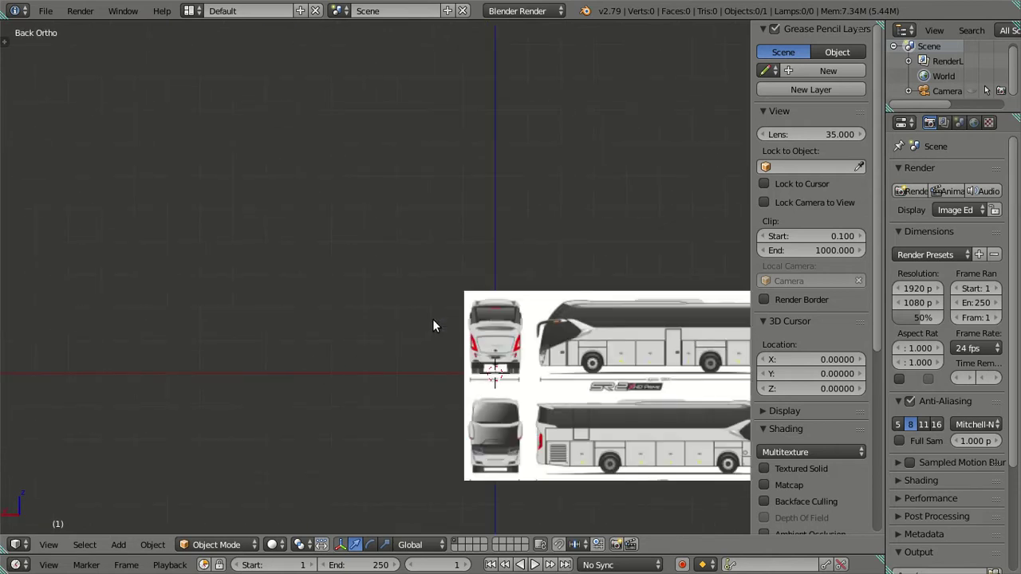
key(KP_1)
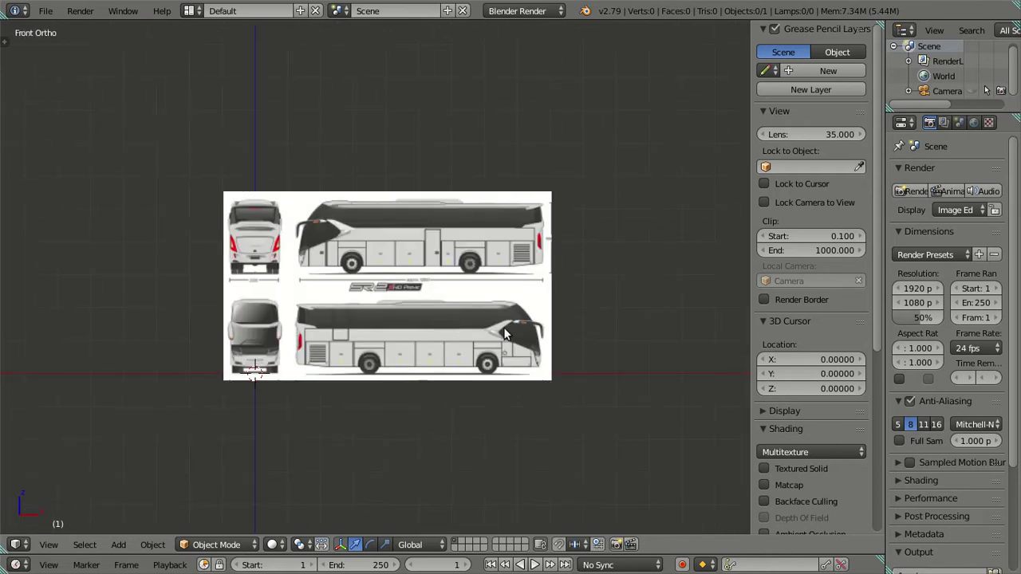
Recentre the Front blueprint, toggle the sidebar, and open the Add menu.
scroll(524, 317, up, 3)
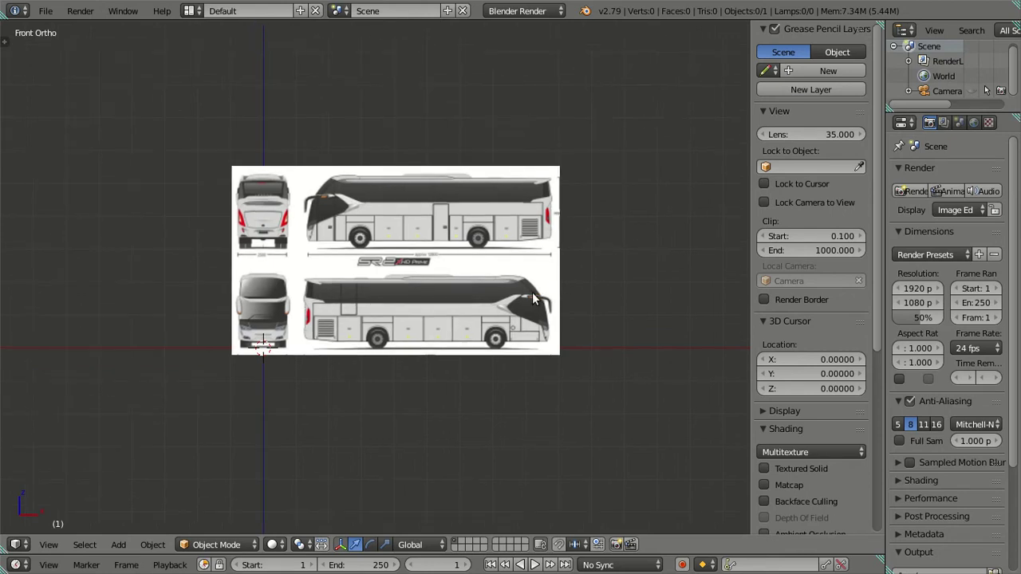
shift+middle_drag(532, 294, 503, 300)
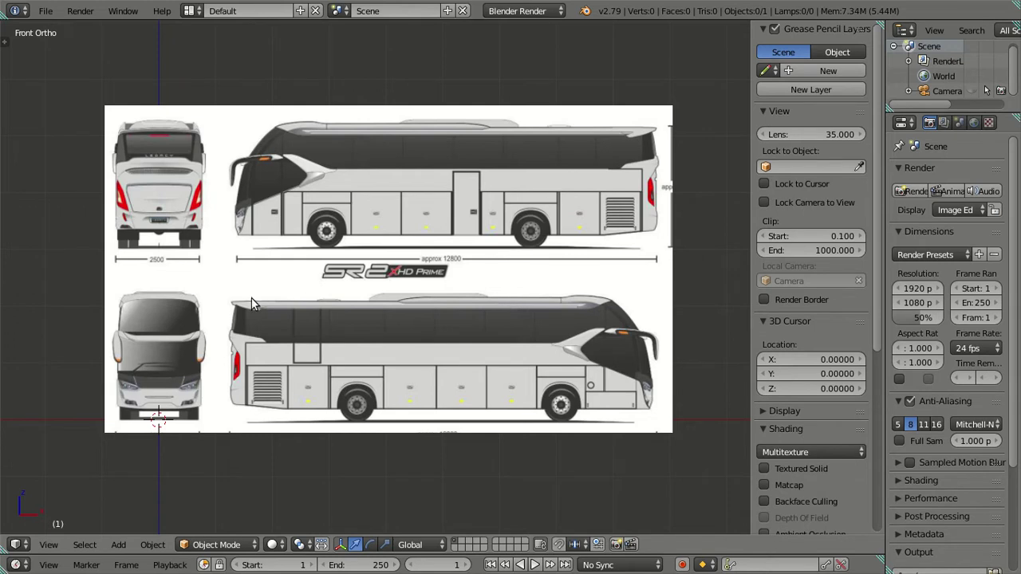
shift+middle_drag(270, 271, 301, 270)
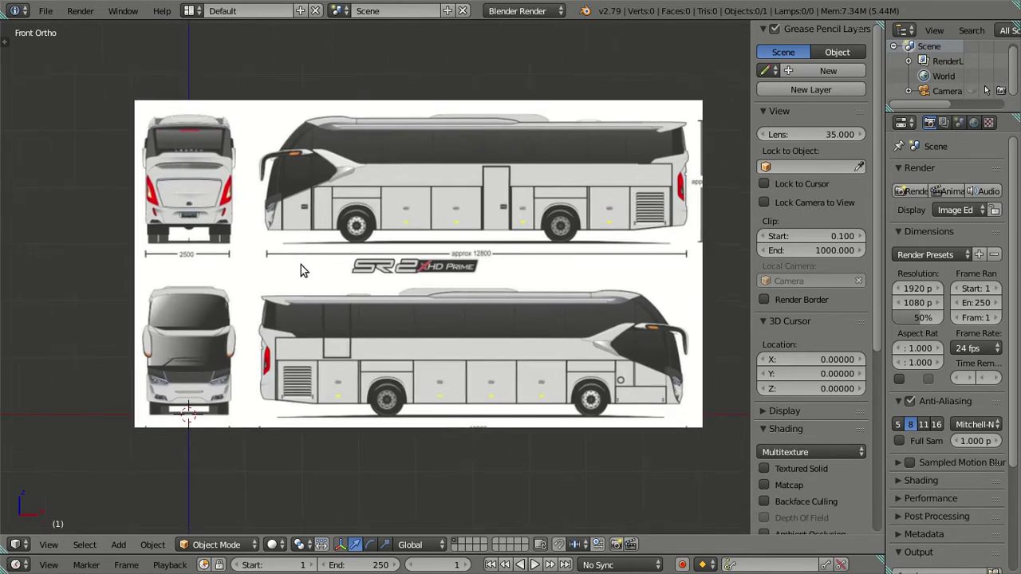
shift+middle_drag(249, 328, 375, 314)
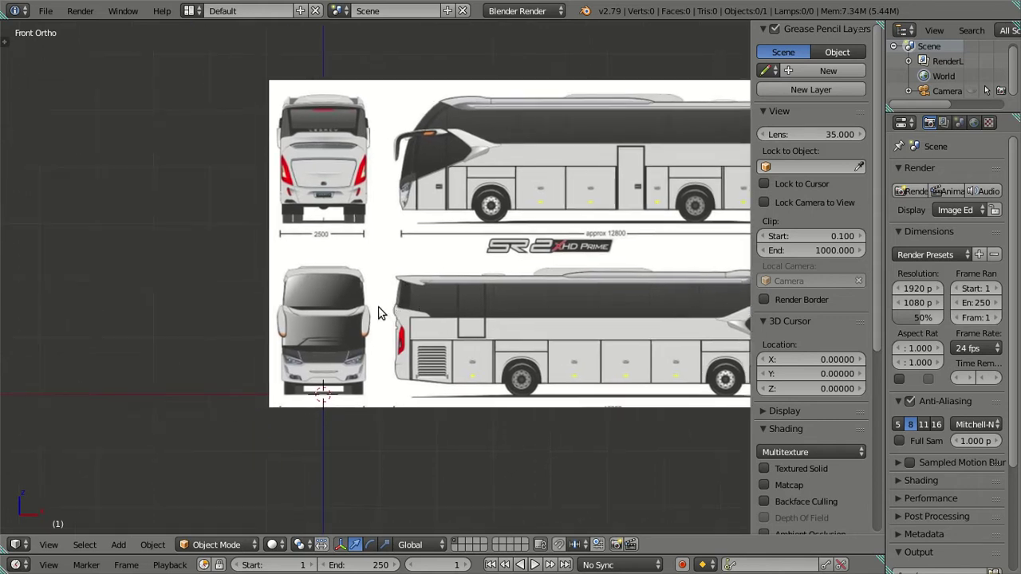
scroll(287, 376, up, 3)
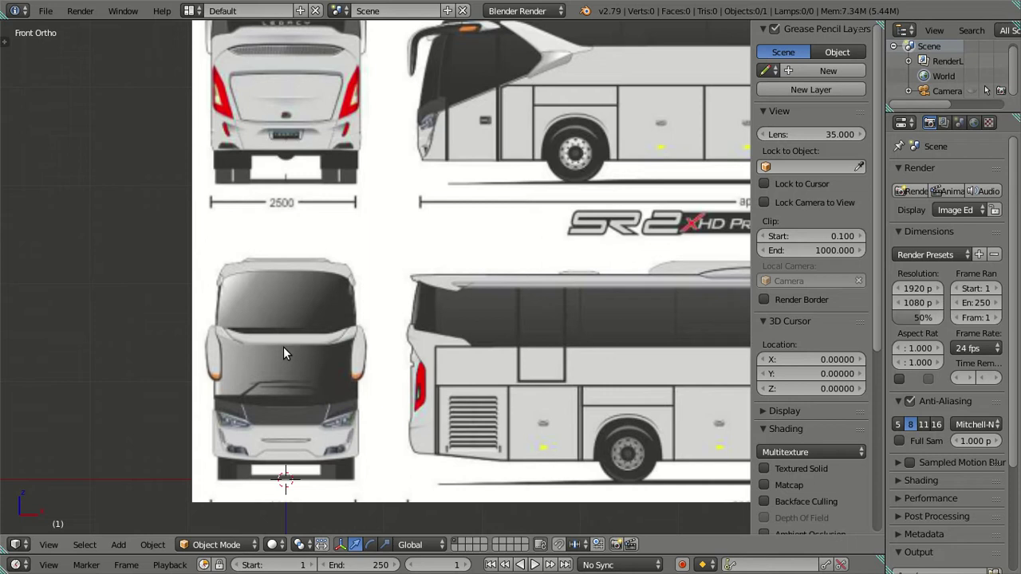
scroll(418, 384, down, 3)
mouse_move(380, 383)
shift+middle_down()
mouse_move(354, 388)
mouse_move(376, 373)
mouse_move(329, 375)
mouse_move(303, 420)
mouse_move(344, 421)
shift+middle_up()
key(n)
key(n)
key(shift+a)
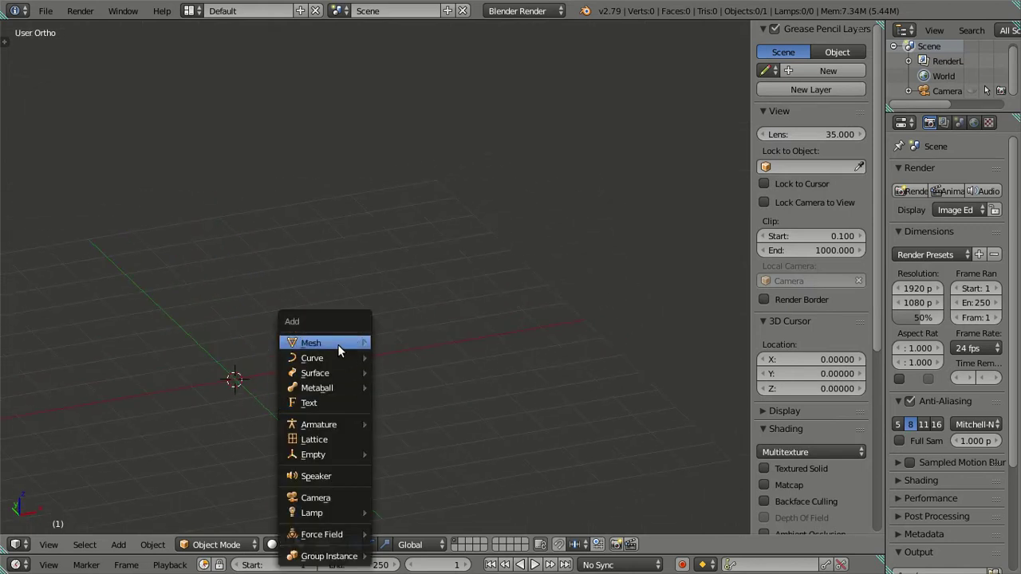
Add a plane mesh at the origin and switch the render engine to Cycles Render.
click(420, 345)
middle_drag(401, 386, 371, 156)
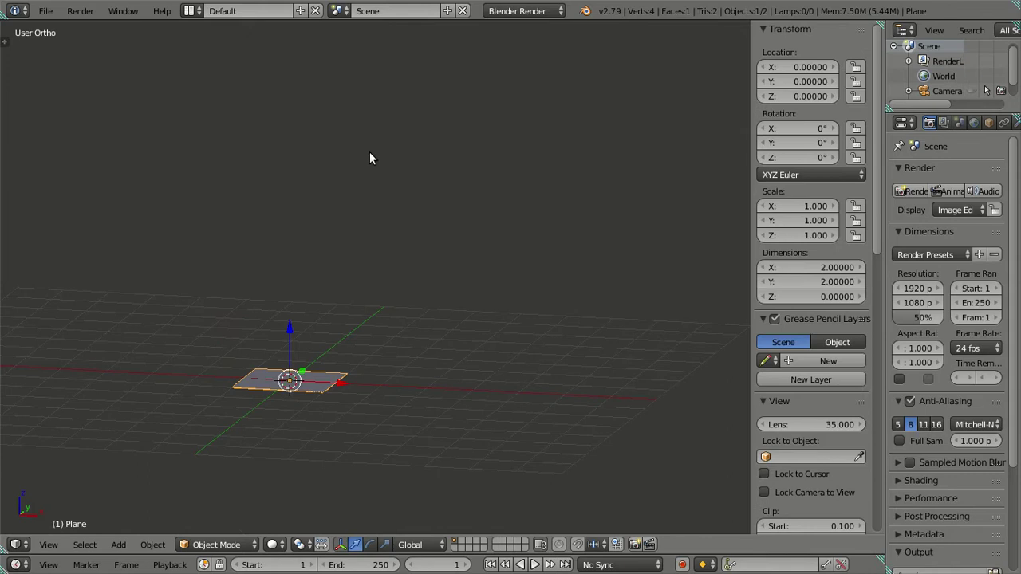
click(528, 10)
click(515, 61)
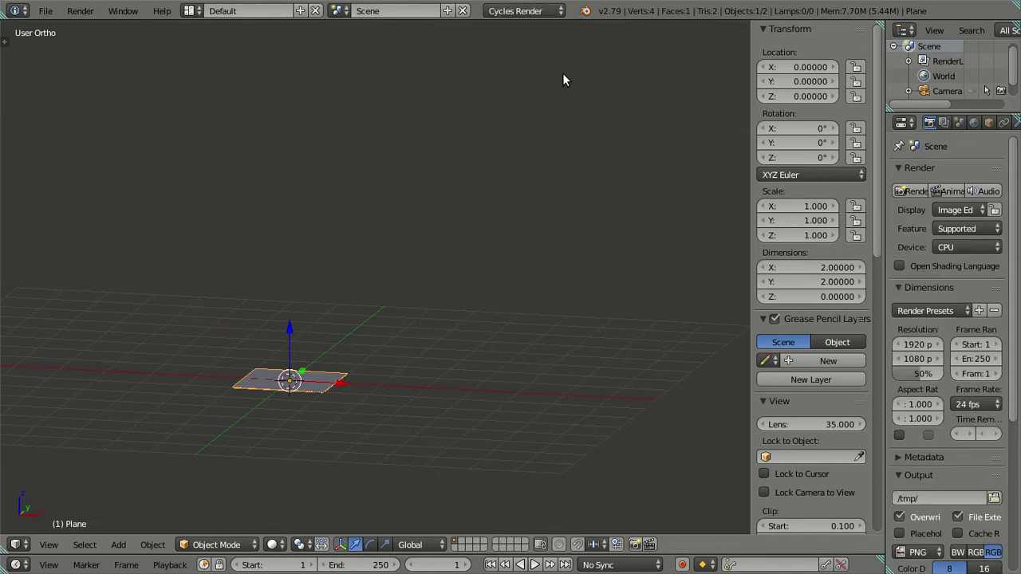
Show the plane's Material settings and browse the existing materials.
click(928, 122)
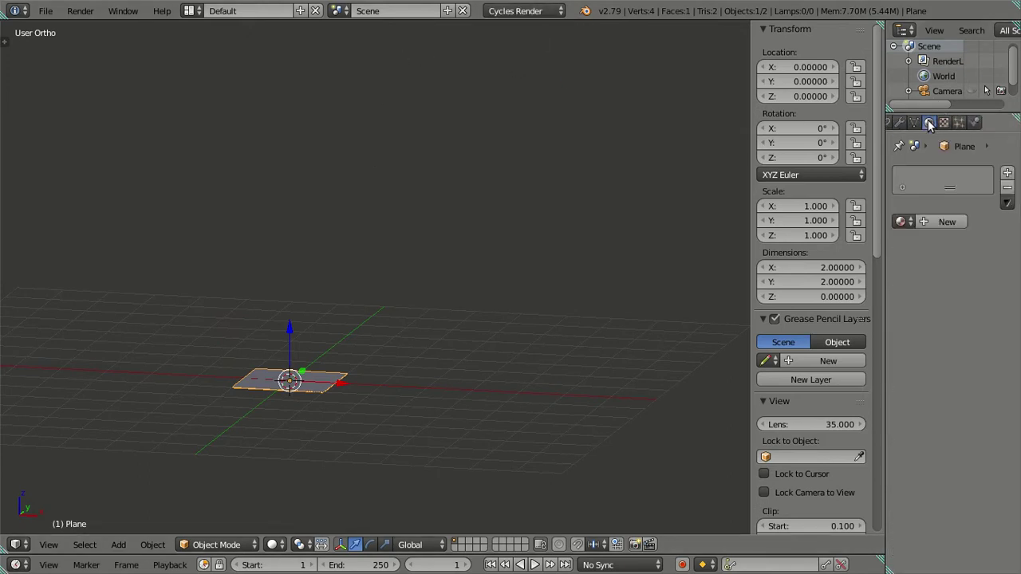
click(902, 222)
mouse_move(333, 388)
middle_down()
mouse_move(307, 407)
mouse_move(450, 363)
mouse_move(411, 343)
middle_up()
scroll(449, 361, up, 3)
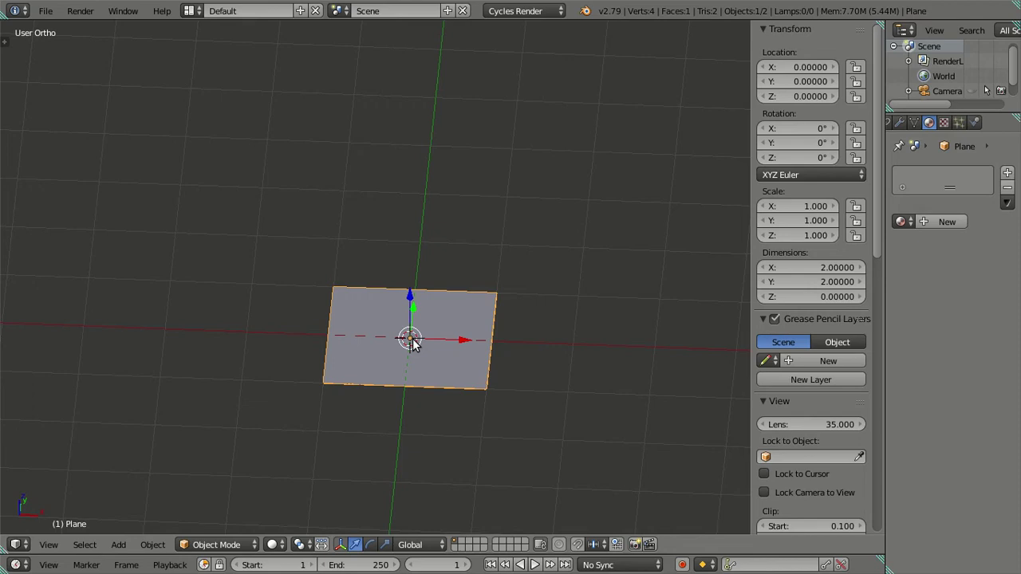
mouse_move(411, 342)
middle_down()
mouse_move(513, 336)
mouse_move(419, 331)
mouse_move(398, 312)
mouse_move(444, 375)
mouse_move(423, 386)
mouse_move(388, 221)
mouse_move(483, 178)
mouse_move(563, 232)
mouse_move(404, 372)
mouse_move(328, 344)
mouse_move(445, 333)
mouse_move(452, 319)
middle_up()
Inspect the new plane against the blueprints in Front Ortho (Numpad 1).
scroll(398, 320, down, 5)
scroll(446, 333, up, 2)
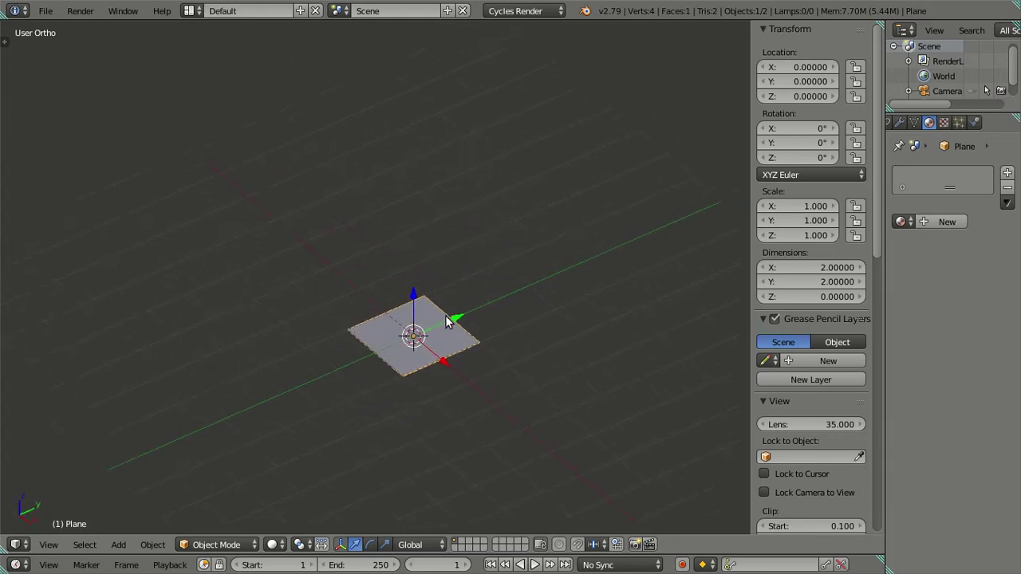
scroll(451, 319, up, 3)
scroll(353, 253, down, 2)
scroll(326, 225, down, 2)
scroll(324, 251, down, 2)
shift+middle_drag(324, 251, 343, 357)
key(KP_1)
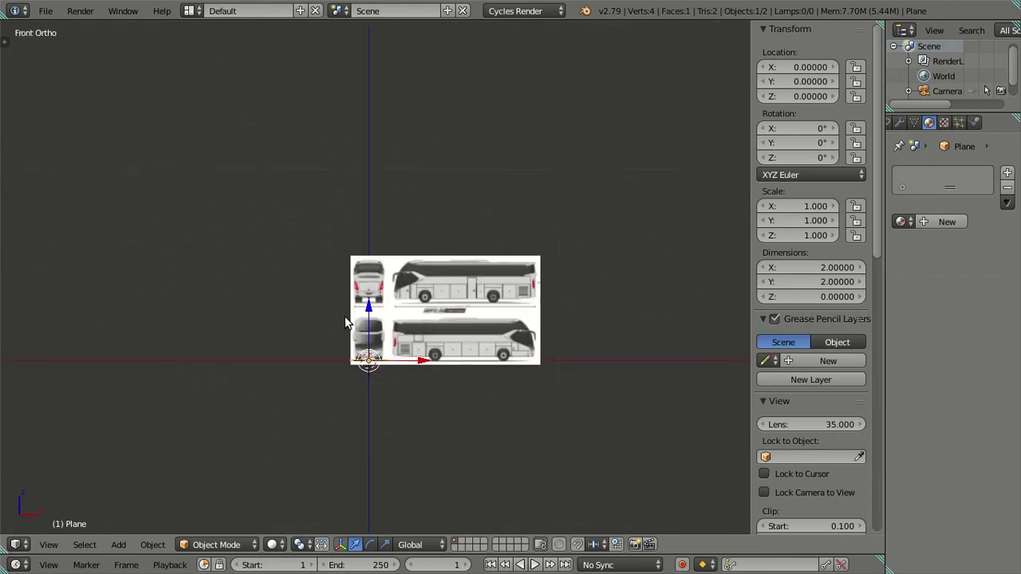
scroll(366, 283, up, 2)
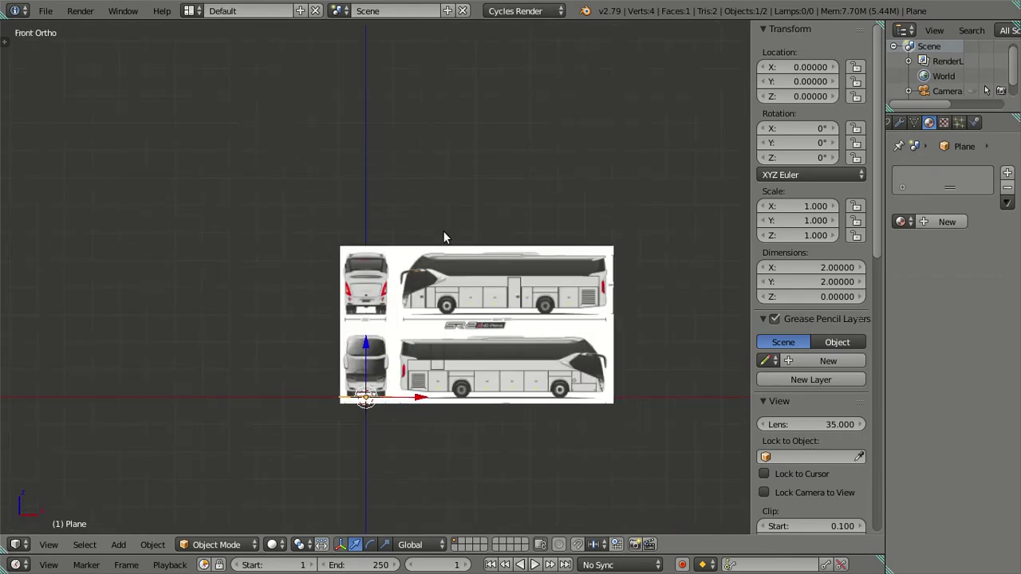
mouse_move(499, 255)
middle_down()
mouse_move(488, 316)
mouse_move(440, 365)
mouse_move(460, 366)
middle_up()
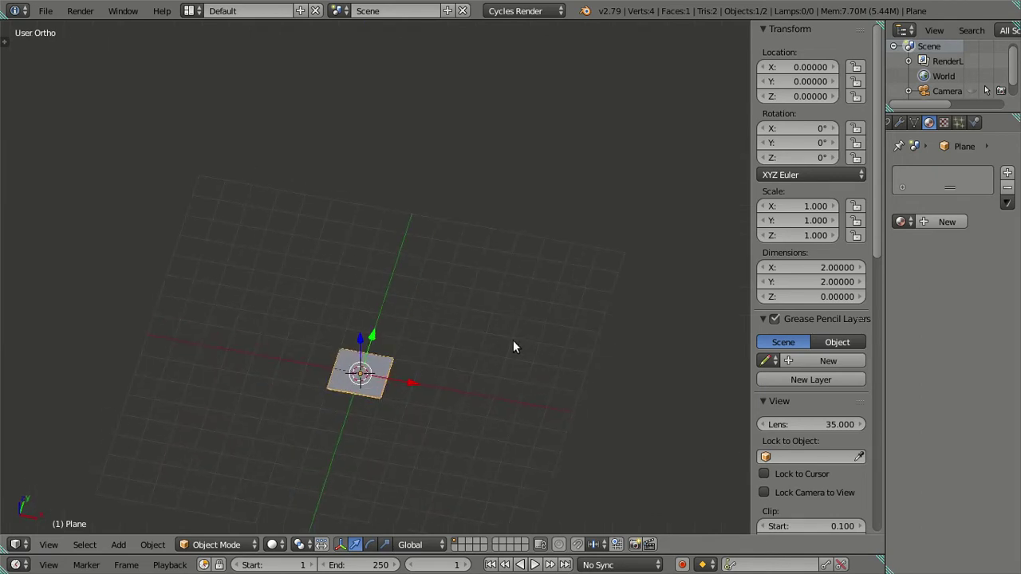
Duplicate the plane in place and assign the copy the existing Material.
key(shift+d)
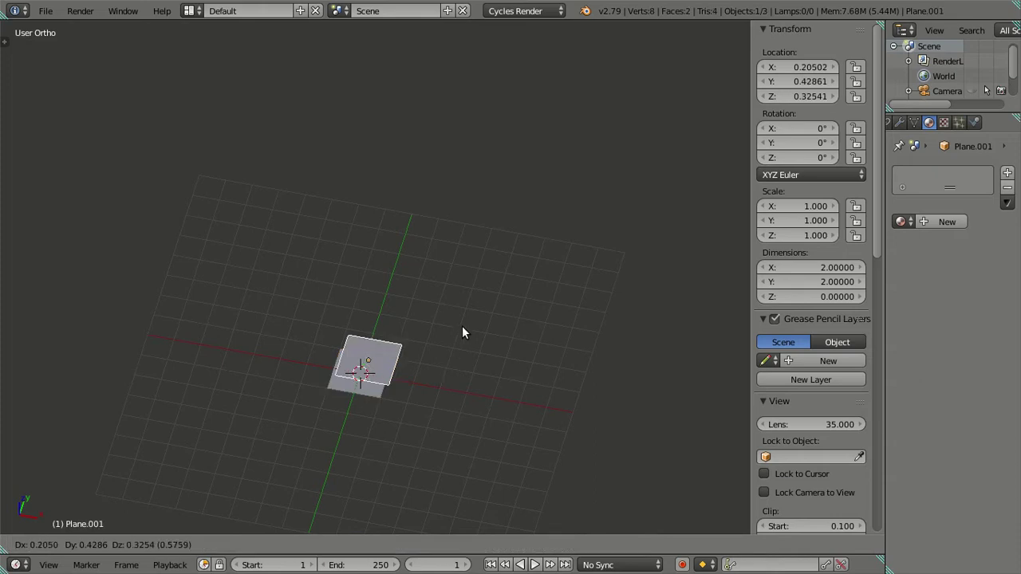
right_click(517, 290)
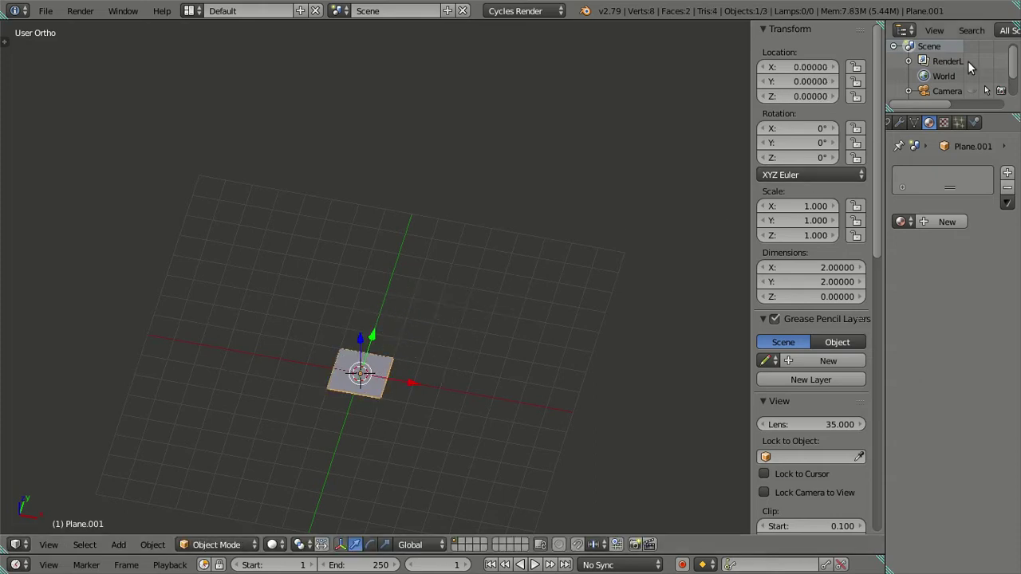
scroll(978, 74, down, 2)
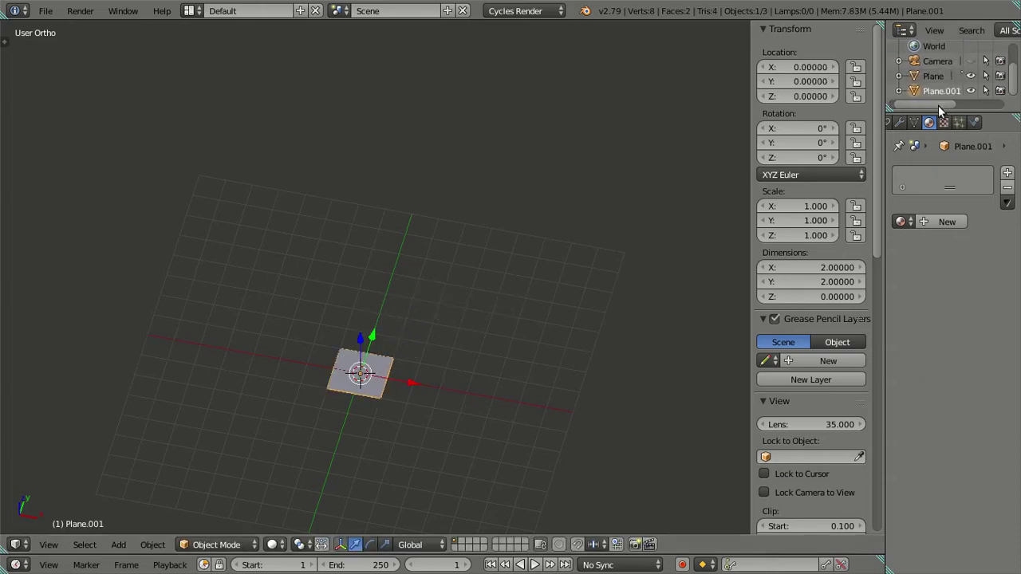
click(901, 223)
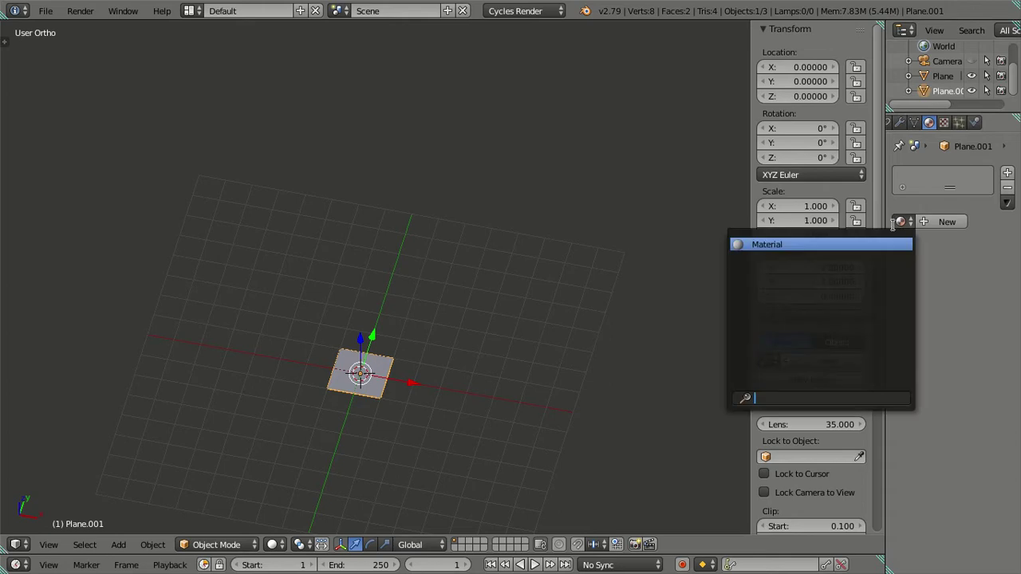
click(847, 242)
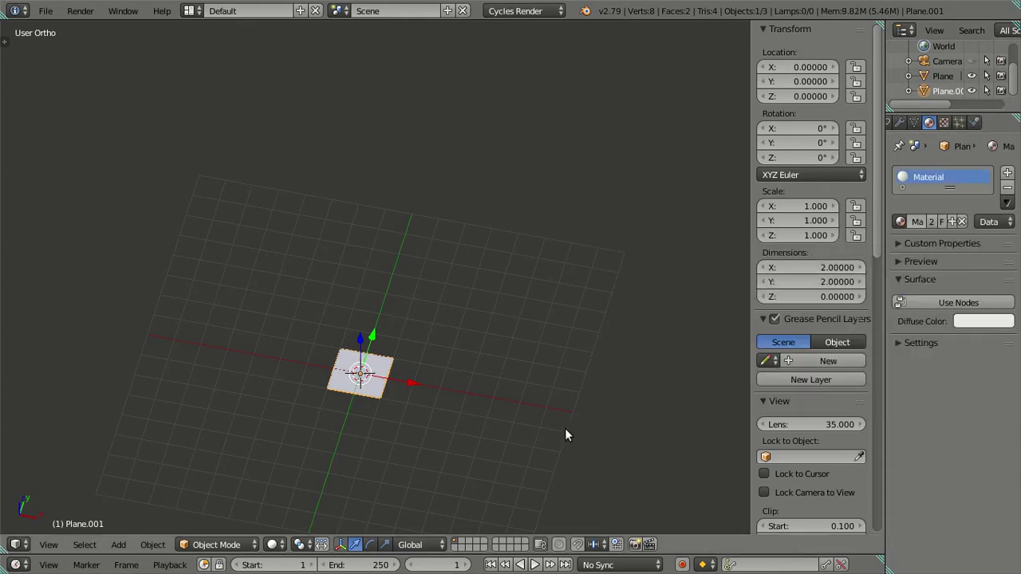
Scale the copy 8 times and move it onto a hidden layer.
text(s8)
key(Return)
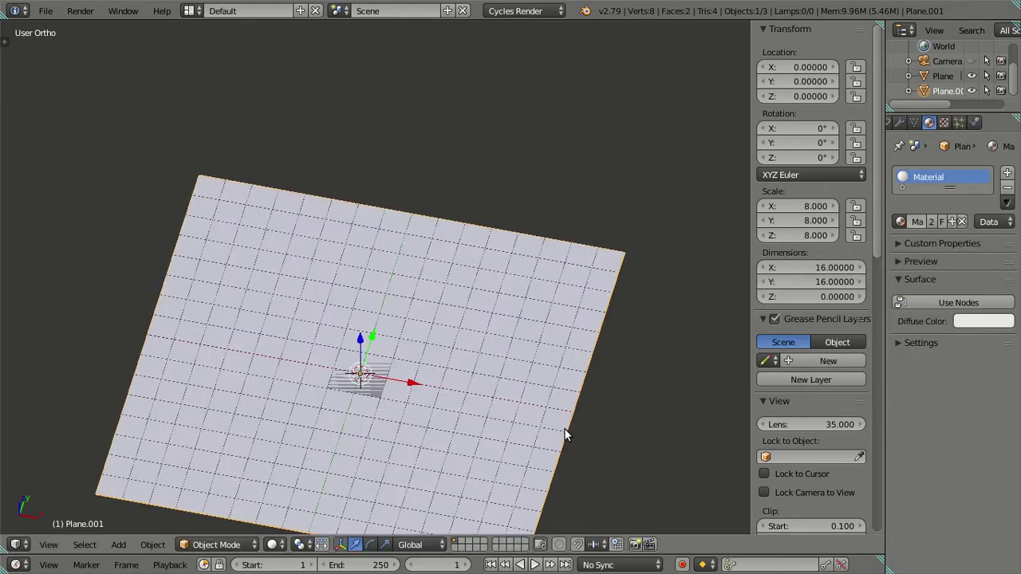
middle_drag(662, 399, 620, 415)
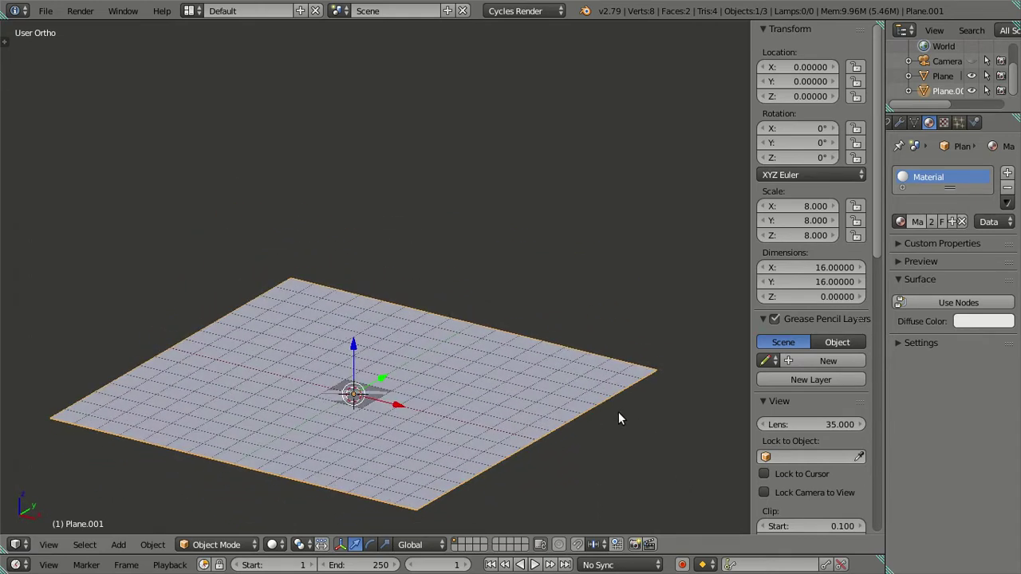
key(m)
click(740, 451)
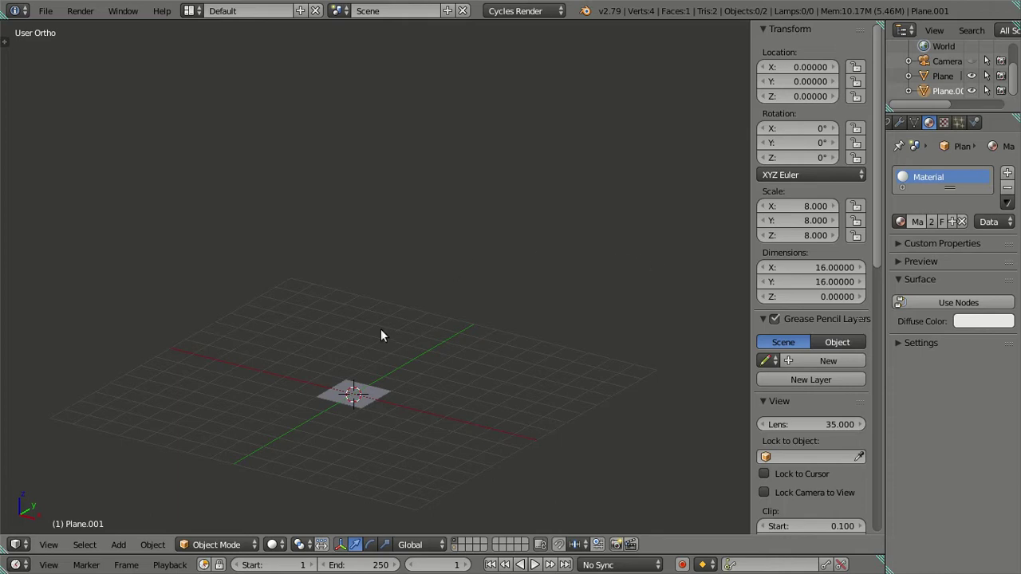
Select the original plane and view it in Front Ortho.
right_click(353, 393)
mouse_move(353, 393)
middle_down()
mouse_move(382, 420)
mouse_move(382, 270)
middle_up()
scroll(383, 420, up, 3)
scroll(325, 390, up, 3)
key(a)
mouse_move(328, 385)
middle_down()
mouse_move(386, 266)
mouse_move(298, 311)
mouse_move(347, 294)
mouse_move(365, 346)
mouse_move(439, 269)
mouse_move(403, 305)
mouse_move(413, 187)
middle_up()
right_click(369, 296)
key(KP_1)
scroll(369, 295, up, 2)
scroll(395, 263, up, 1)
scroll(413, 187, down, 3)
In Edit Mode with edge selection, loop cut the plane down the middle.
key(Tab)
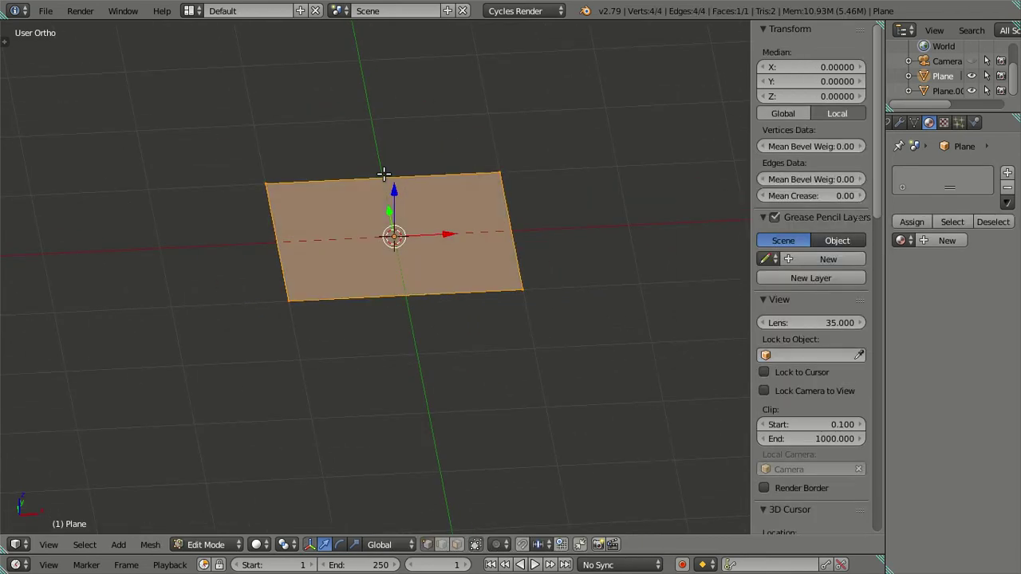
key(ctrl+Tab)
click(381, 188)
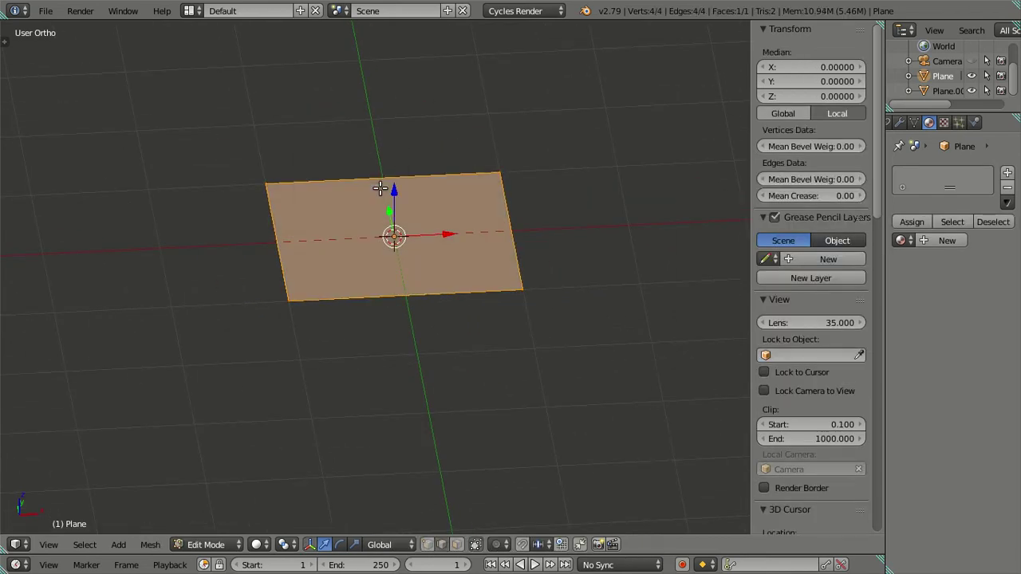
key(ctrl+r)
key(a)
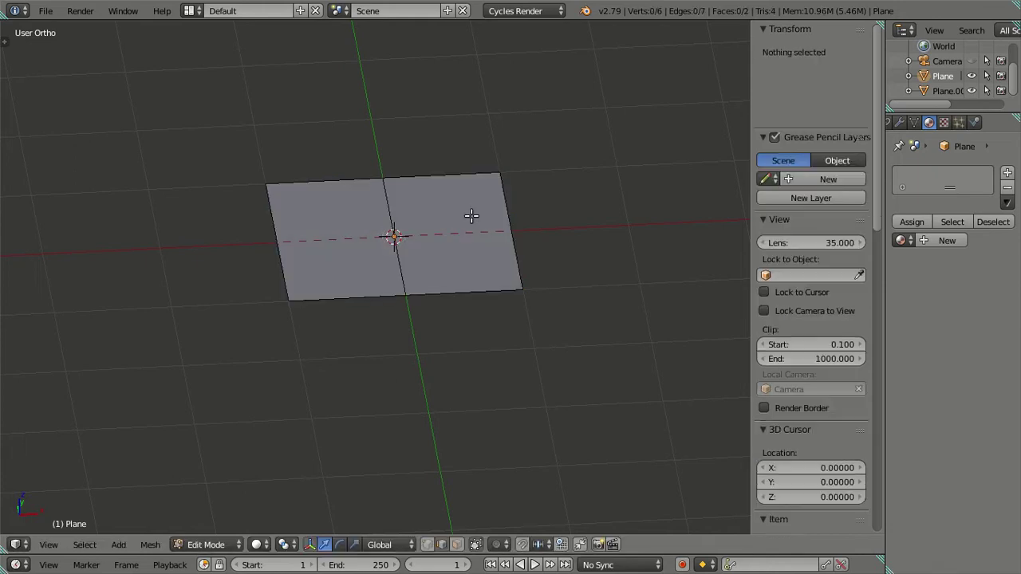
scroll(447, 280, up, 2)
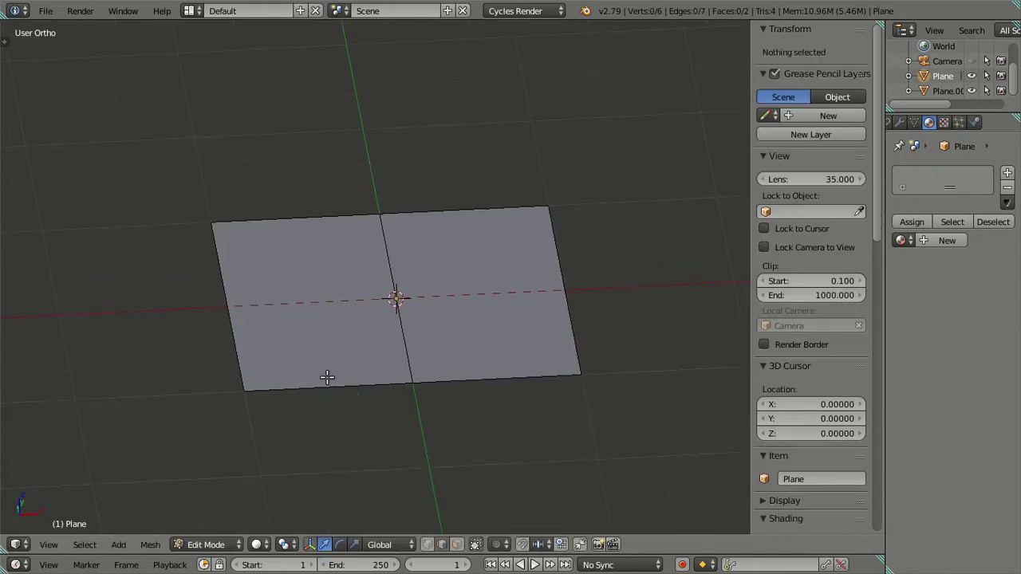
mouse_move(335, 372)
middle_down()
mouse_move(442, 377)
mouse_move(383, 388)
middle_up()
Delete the left half face and open the Add Modifier list.
click(365, 399)
shift+click(249, 399)
shift+click(288, 280)
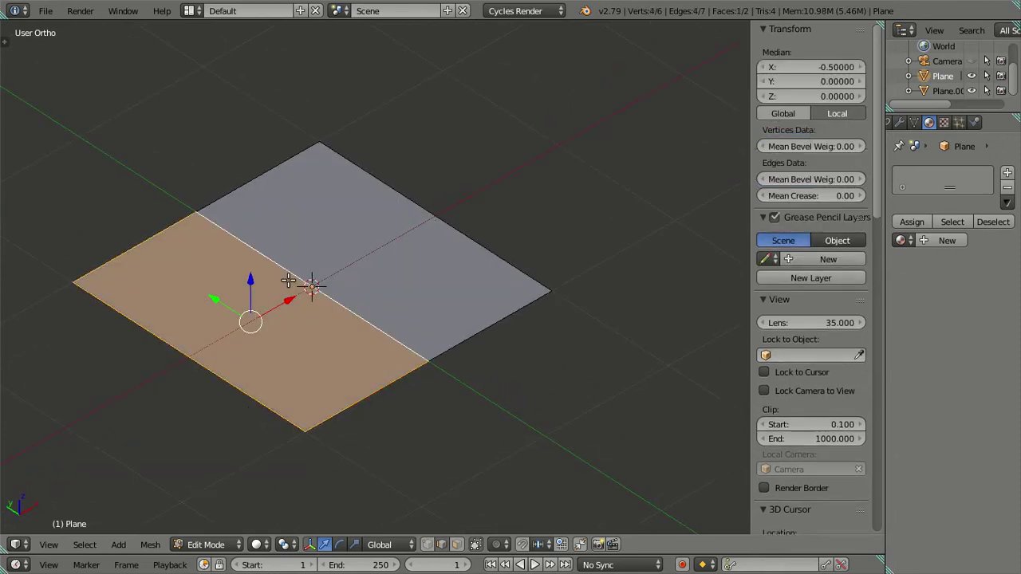
key(x)
click(532, 319)
middle_drag(532, 319, 434, 326)
click(900, 123)
click(905, 173)
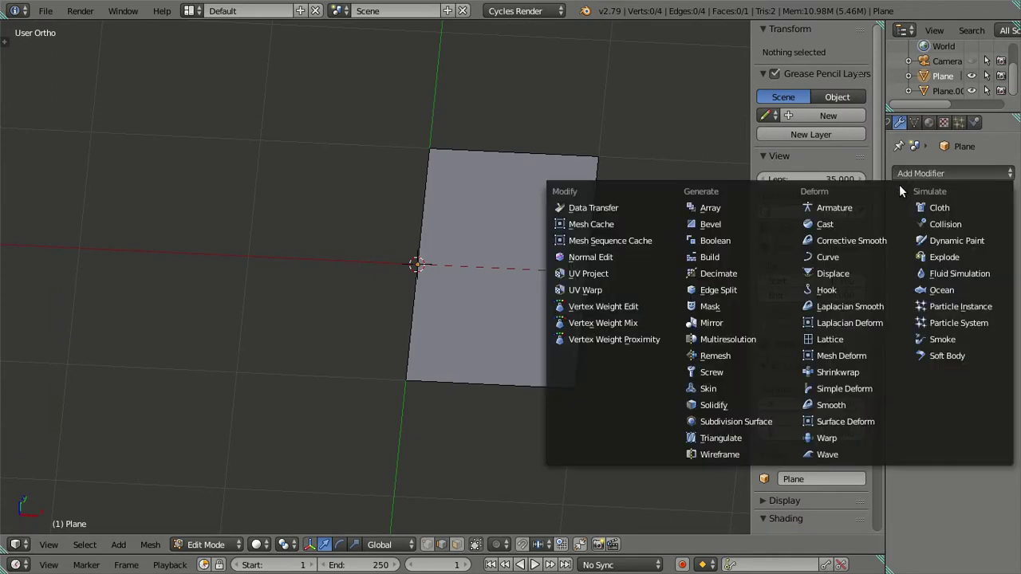
Add a Mirror modifier on X with Clipping enabled.
click(712, 322)
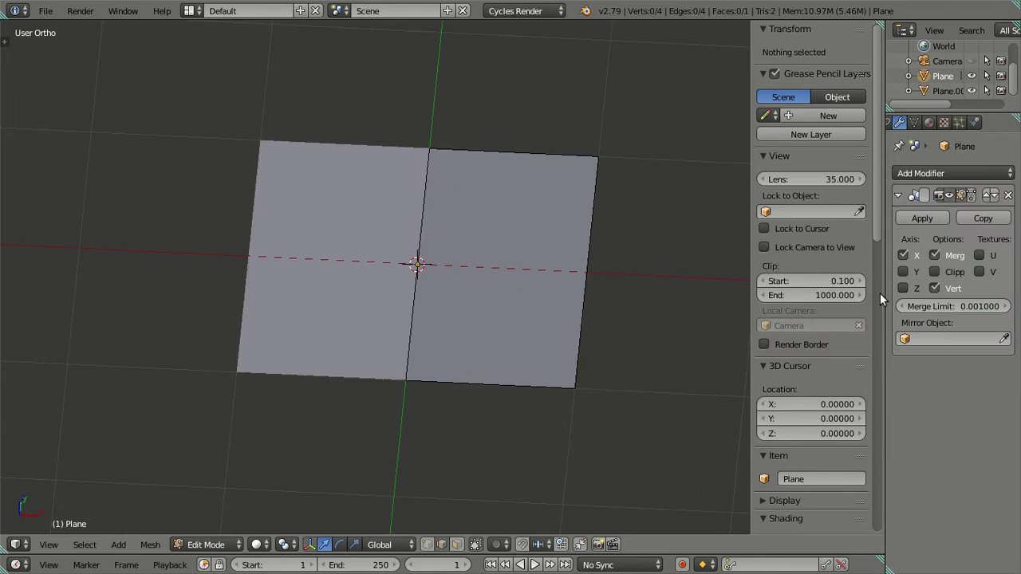
click(935, 272)
scroll(426, 342, down, 5)
scroll(426, 342, down, 5)
In Front Ortho, raise all the plane's vertices along Z to roof height, about 2.2.
key(KP_1)
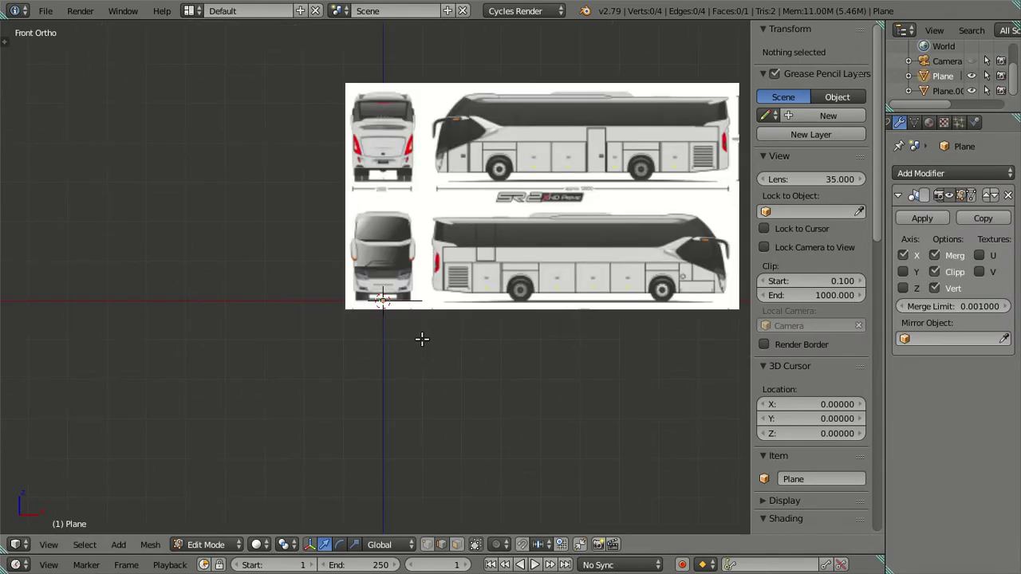
scroll(391, 321, up, 3)
key(a)
scroll(392, 321, down, 1)
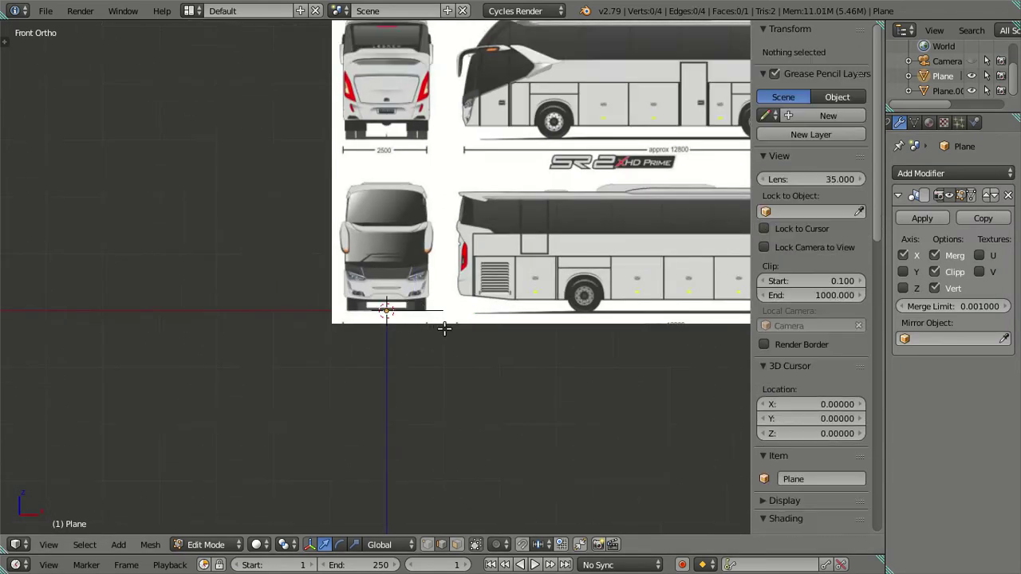
key(g)
key(z)
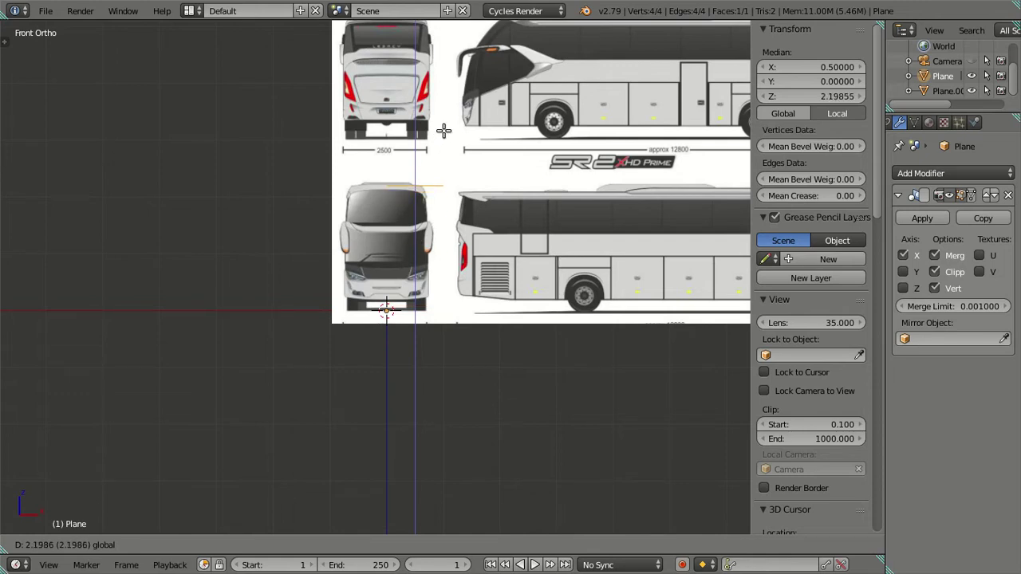
click(444, 130)
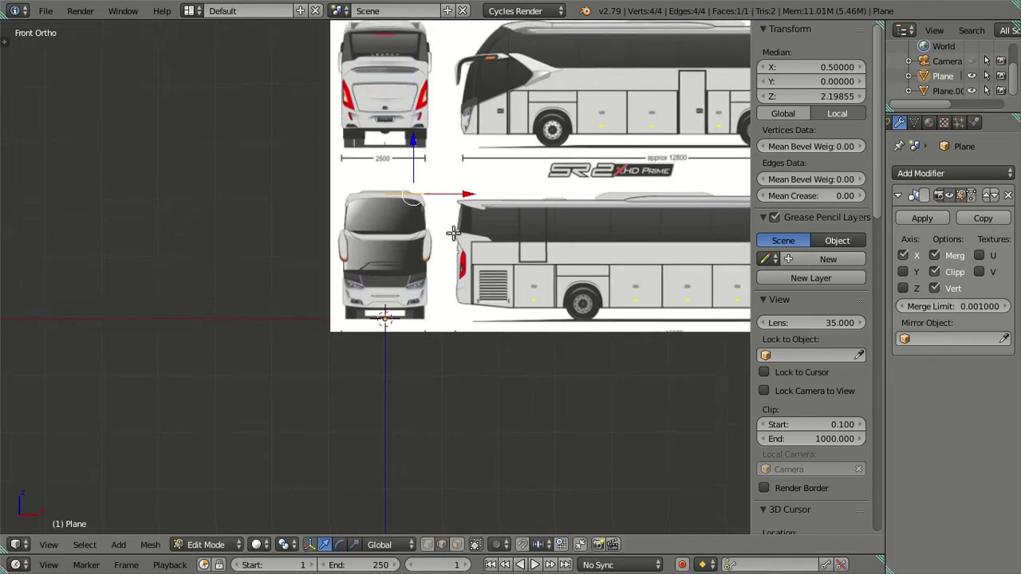
Compare the bus blueprint in the Right Side and Front Ortho views.
shift+middle_drag(455, 222, 446, 250)
scroll(444, 249, up, 4)
scroll(455, 259, up, 1)
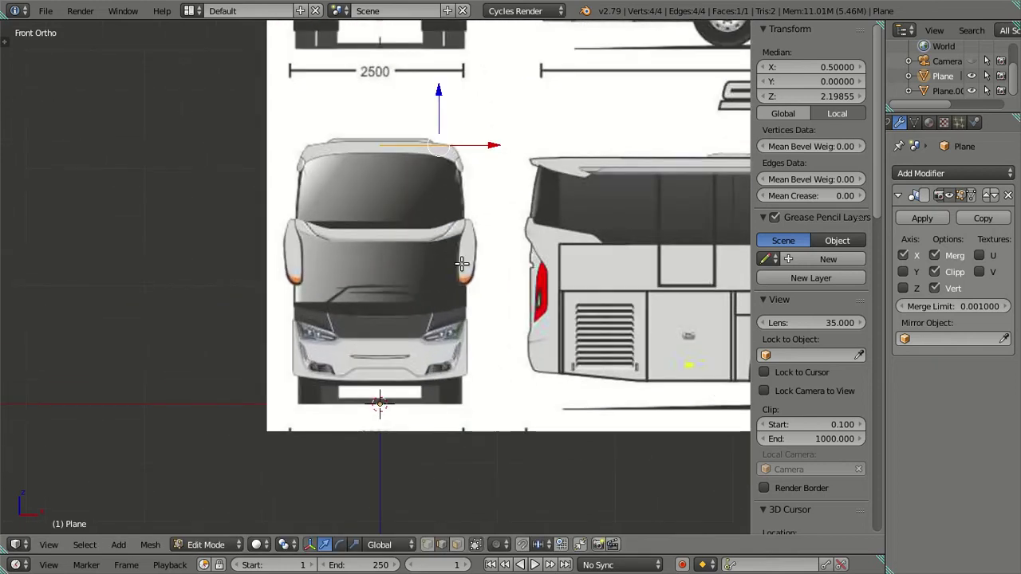
key(KP_3)
mouse_move(468, 224)
shift+middle_down()
mouse_move(442, 312)
mouse_move(489, 272)
shift+middle_up()
key(KP_1)
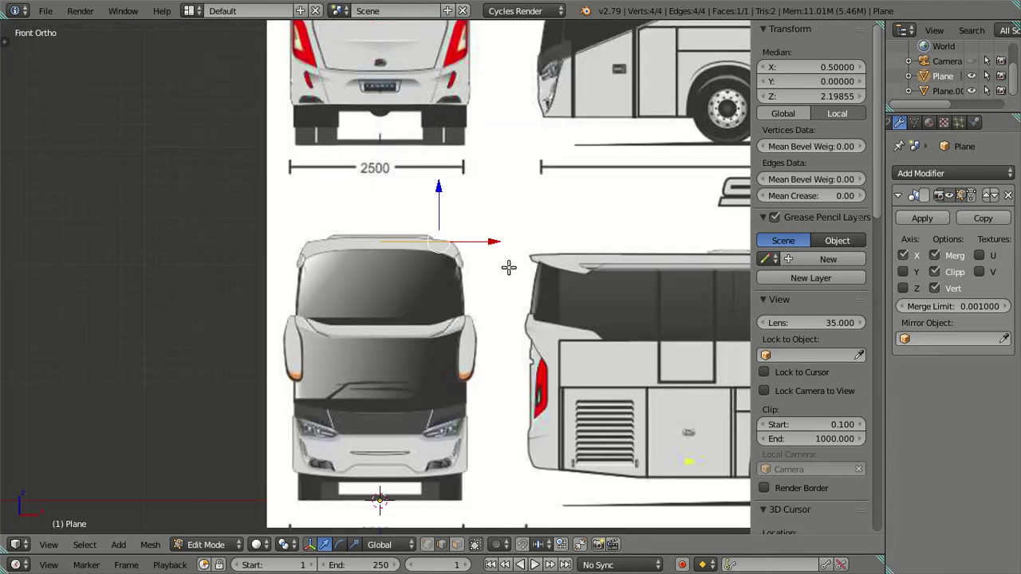
scroll(509, 267, up, 4)
key(KP_3)
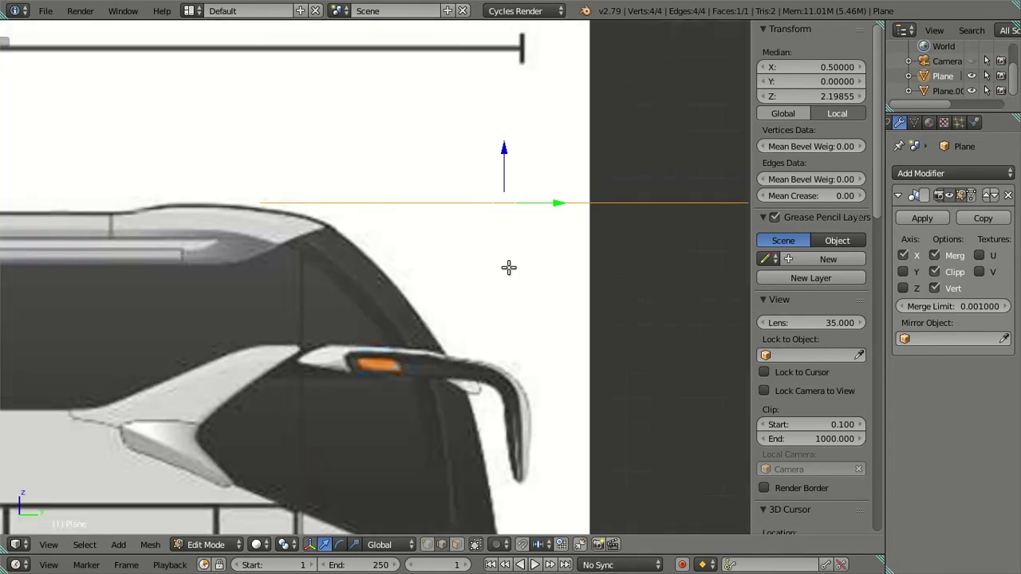
scroll(509, 267, down, 3)
scroll(509, 268, down, 2)
Check the back and left side blueprints, briefly returning to the right view.
key(ctrl+KP_1)
scroll(509, 268, up, 4)
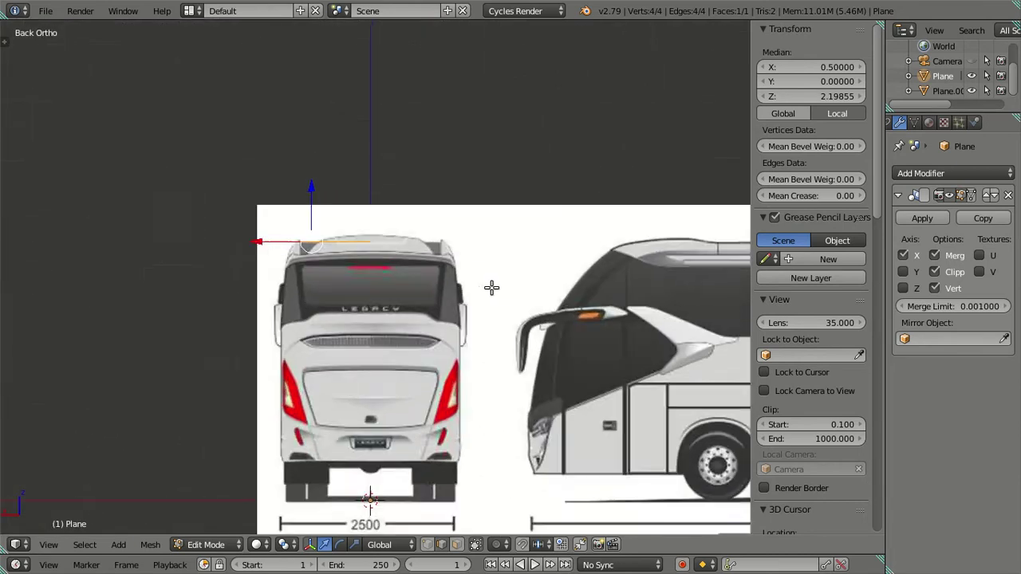
scroll(487, 285, up, 4)
key(KP_3)
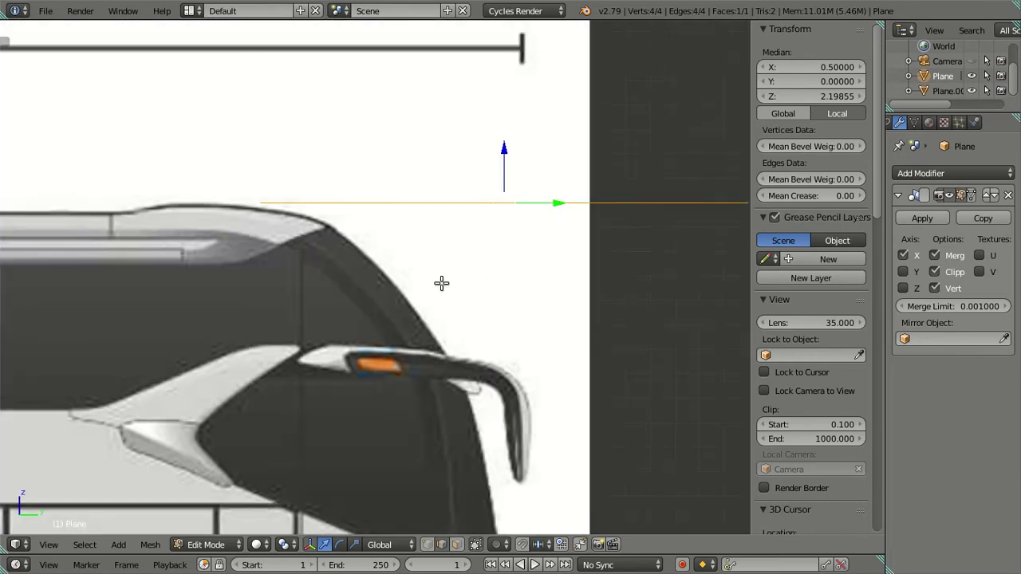
scroll(439, 282, down, 4)
scroll(422, 272, down, 3)
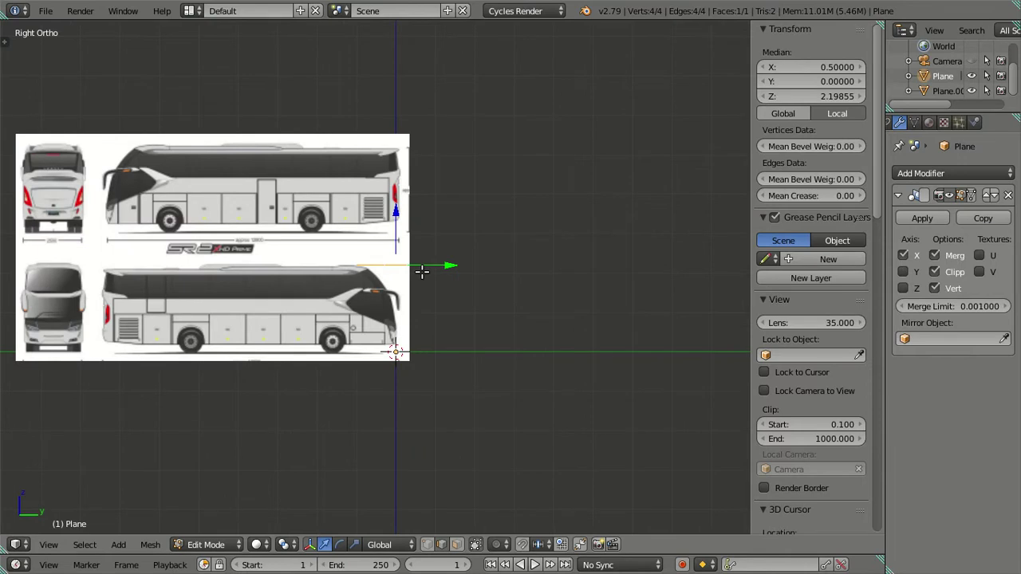
key(ctrl+KP_1)
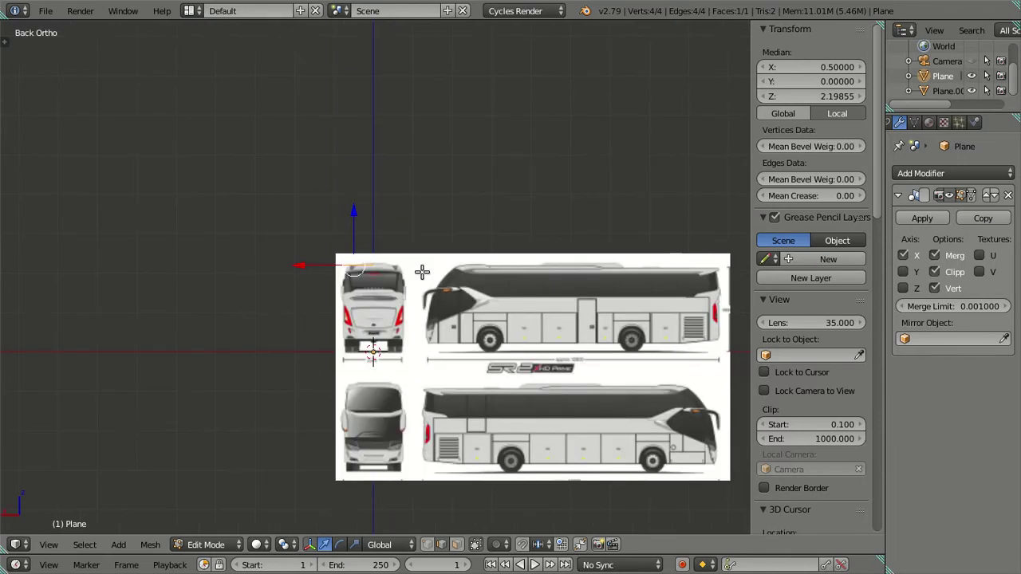
key(ctrl+KP_3)
scroll(379, 279, up, 4)
scroll(373, 284, up, 2)
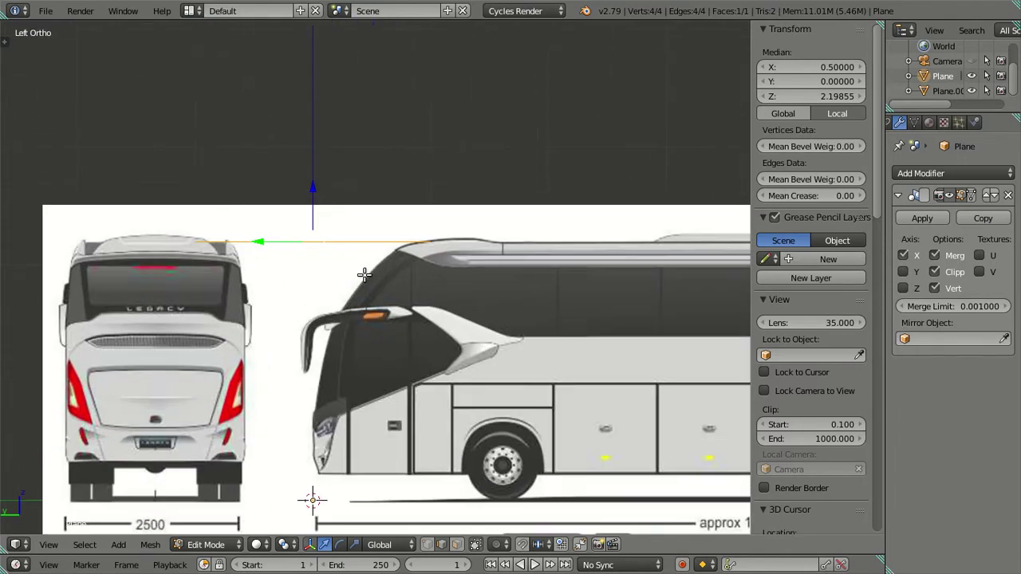
scroll(351, 279, up, 2)
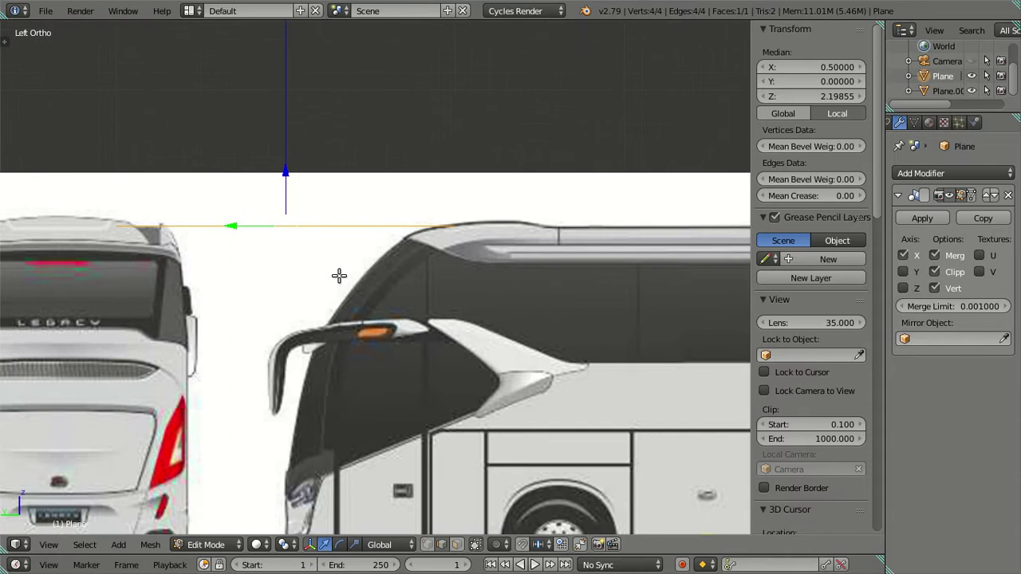
scroll(339, 276, down, 1)
scroll(339, 275, down, 1)
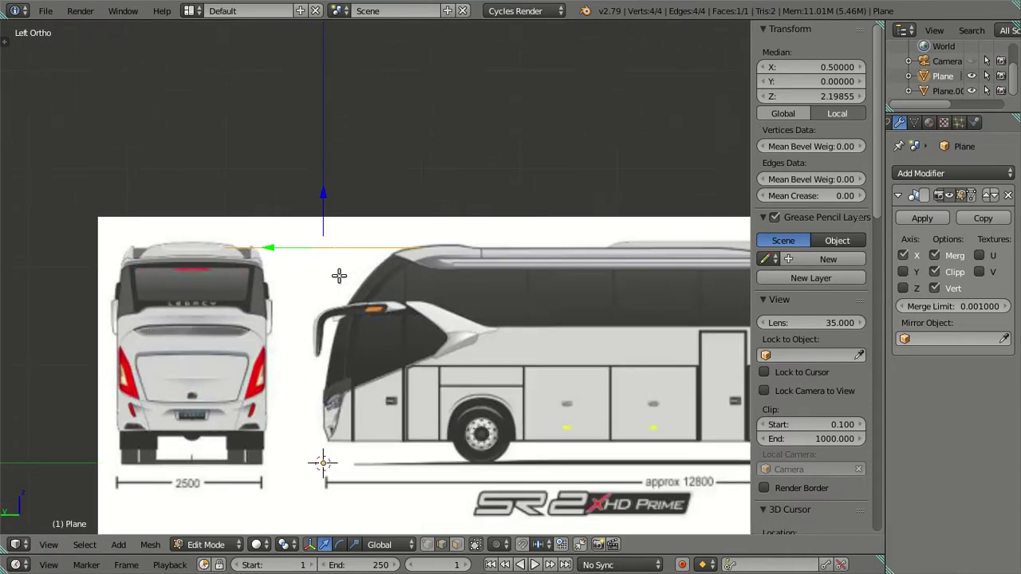
scroll(339, 275, up, 2)
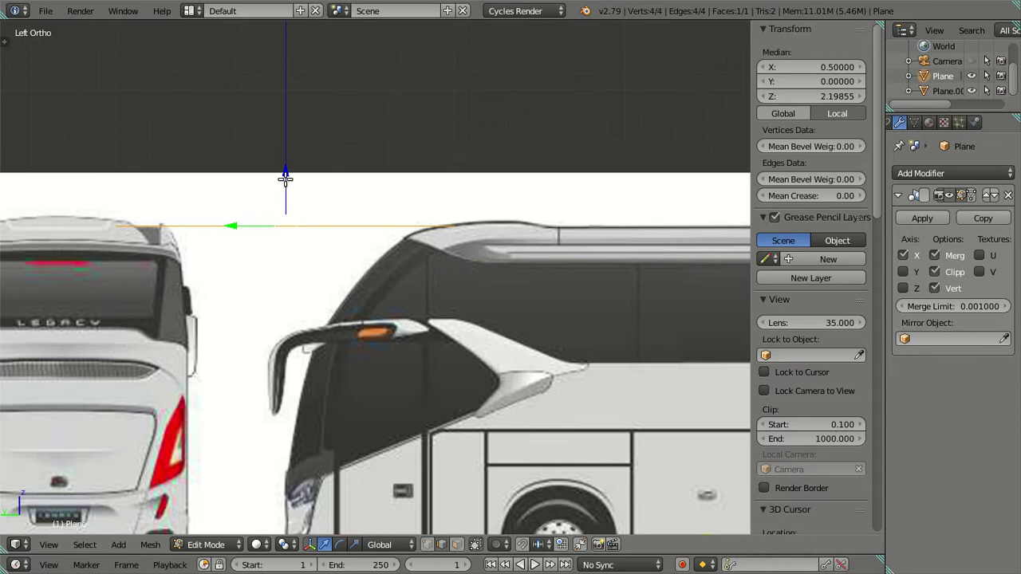
Start a vertical move of the edge, cancel it, and orbit to see the plane tilted.
key(g)
key(z)
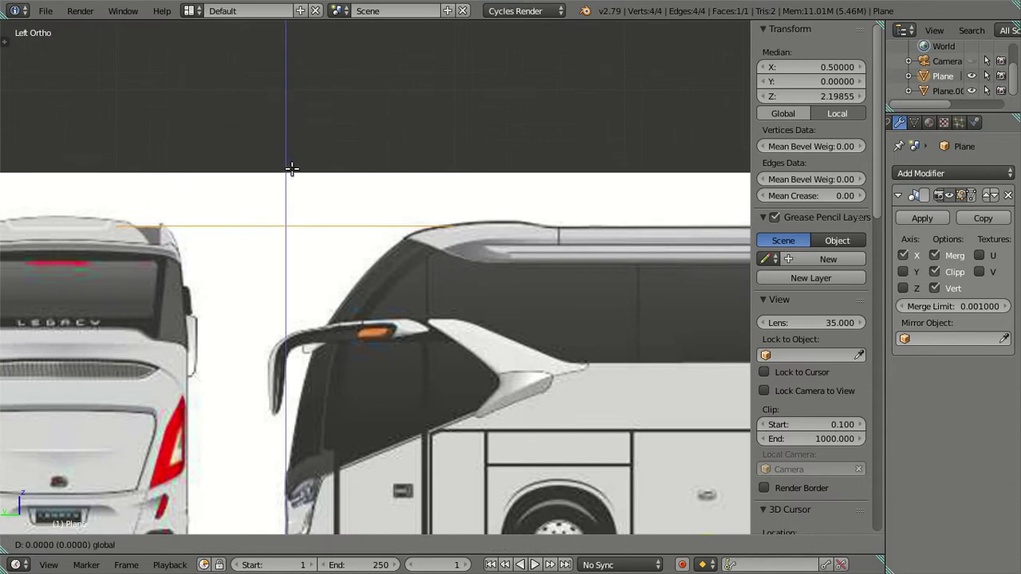
right_click(291, 168)
scroll(239, 286, down, 3)
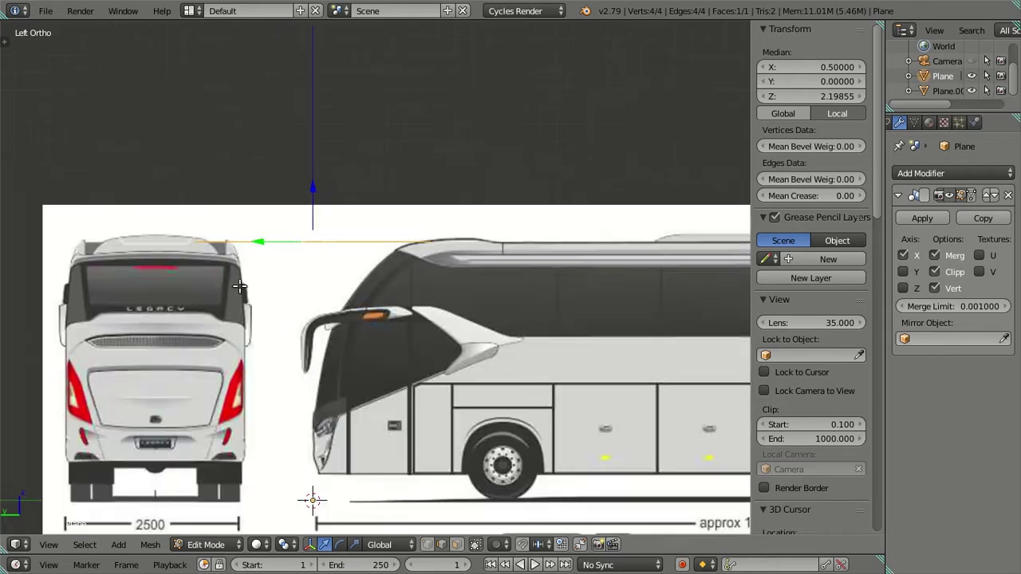
scroll(235, 287, down, 1)
scroll(279, 288, down, 1)
scroll(187, 283, up, 1)
mouse_move(204, 264)
middle_down()
mouse_move(221, 362)
mouse_move(308, 355)
mouse_move(410, 478)
mouse_move(547, 438)
mouse_move(591, 344)
mouse_move(577, 311)
middle_up()
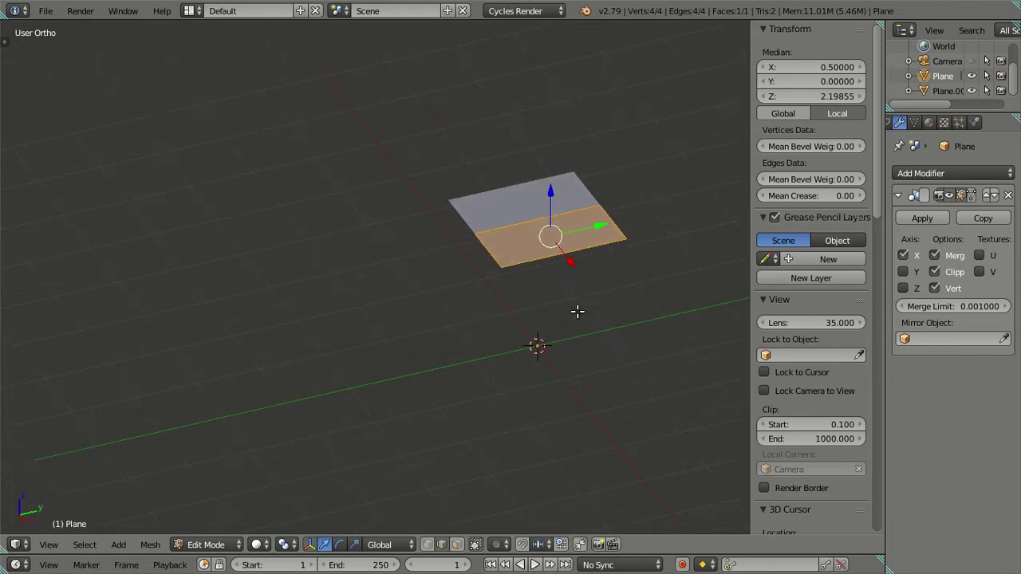
Check the plane in Front and Right Ortho, then deselect all its vertices in Right Ortho.
key(KP_1)
shift+middle_drag(455, 294, 338, 327)
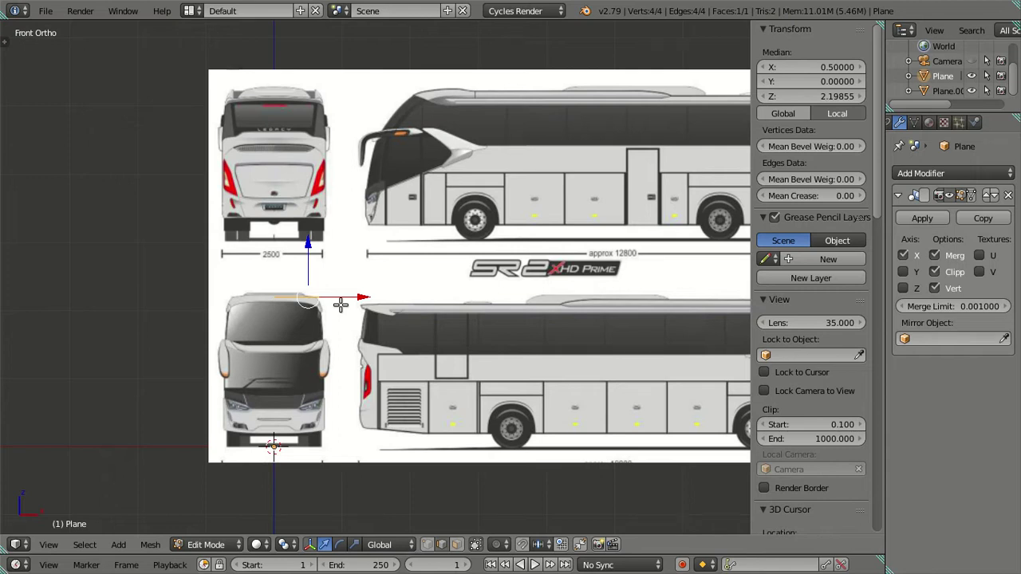
key(KP_3)
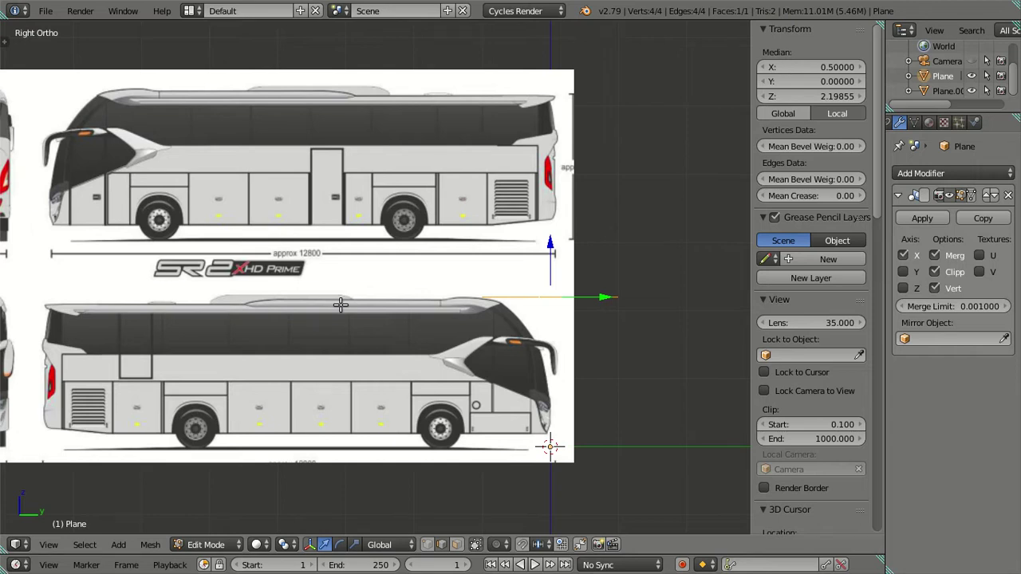
mouse_move(517, 316)
middle_down()
mouse_move(485, 433)
mouse_move(492, 390)
mouse_move(619, 373)
mouse_move(455, 378)
mouse_move(506, 360)
mouse_move(689, 361)
mouse_move(672, 351)
mouse_move(597, 364)
mouse_move(353, 426)
middle_up()
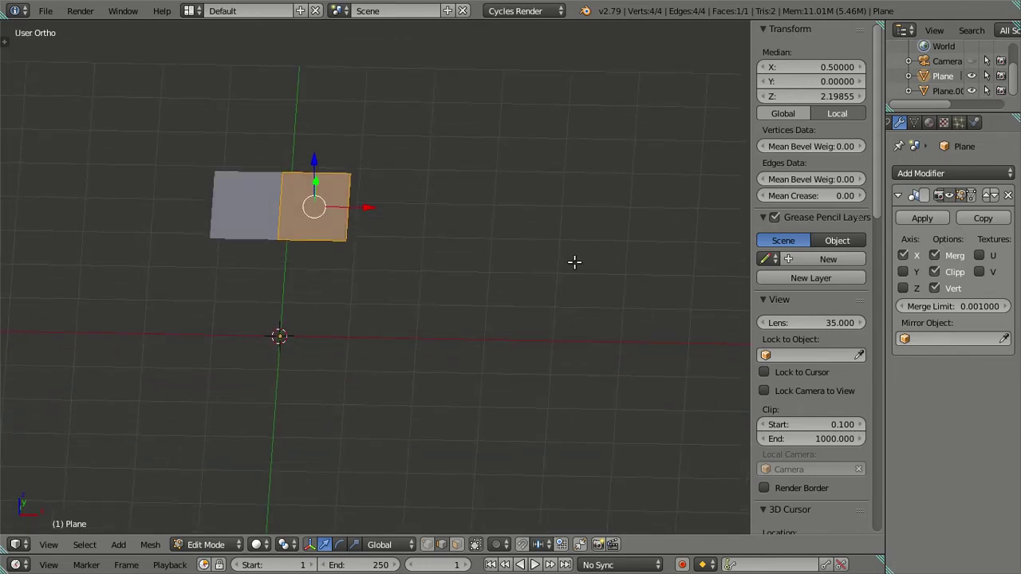
middle_drag(514, 310, 505, 319)
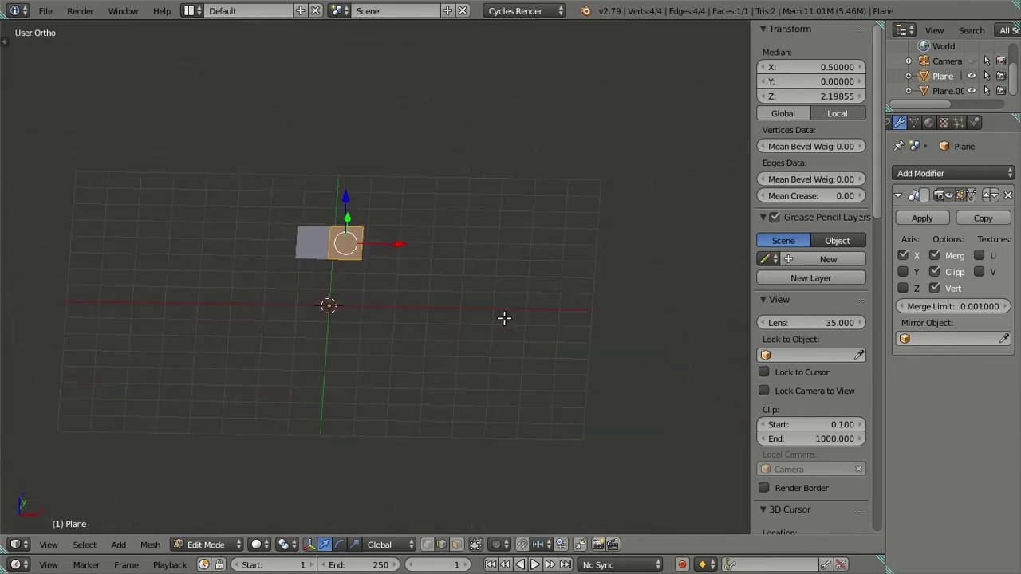
key(KP_3)
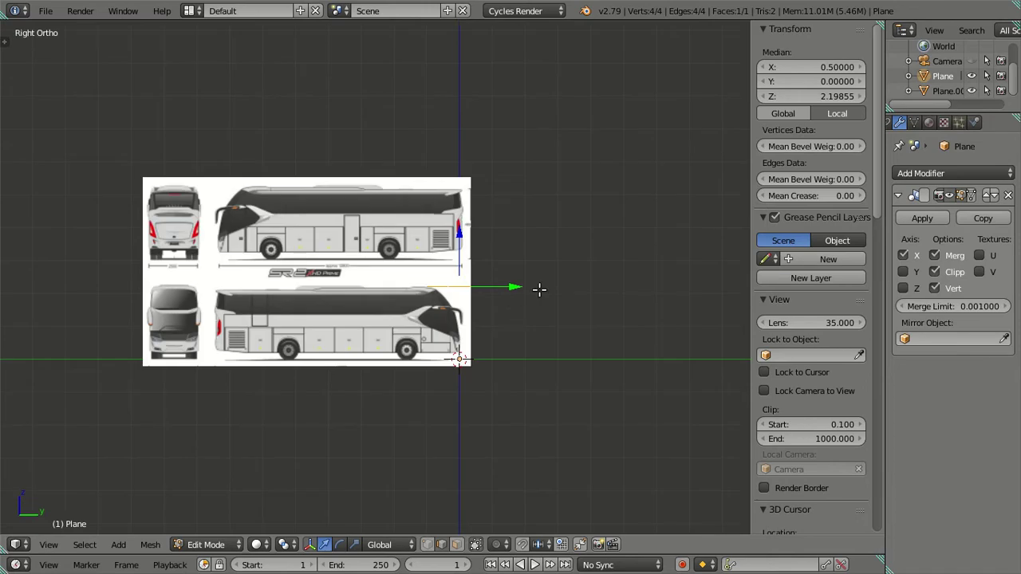
key(a)
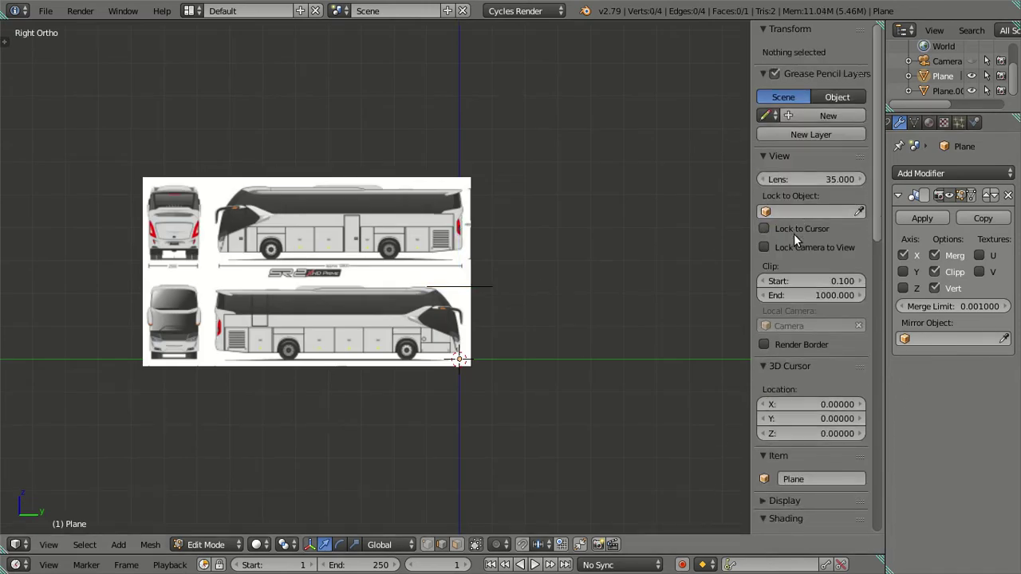
Set the second background image's Axis to Left and the third's to Right.
scroll(801, 200, down, 1)
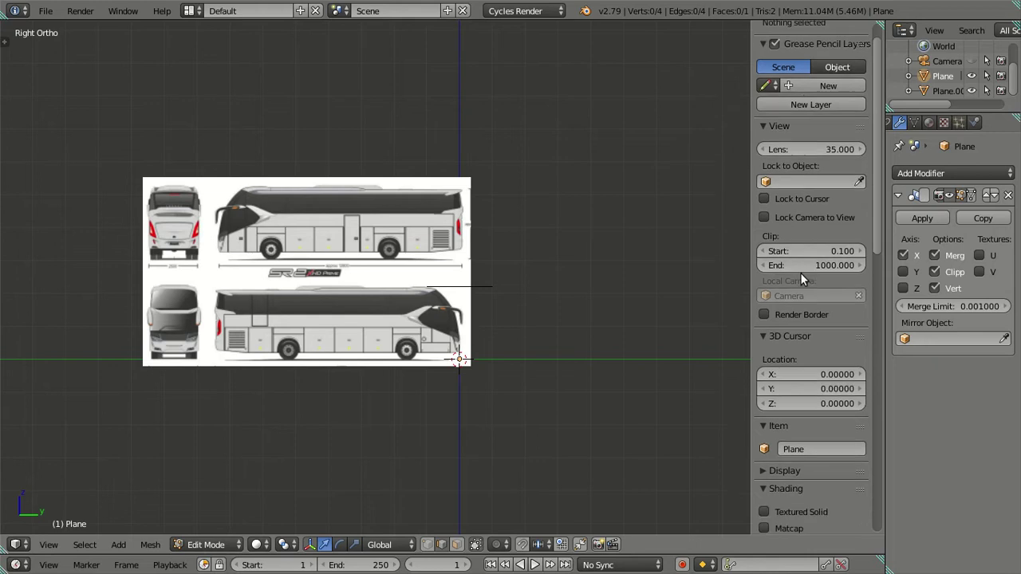
scroll(800, 273, down, 8)
scroll(795, 312, down, 9)
scroll(793, 316, down, 3)
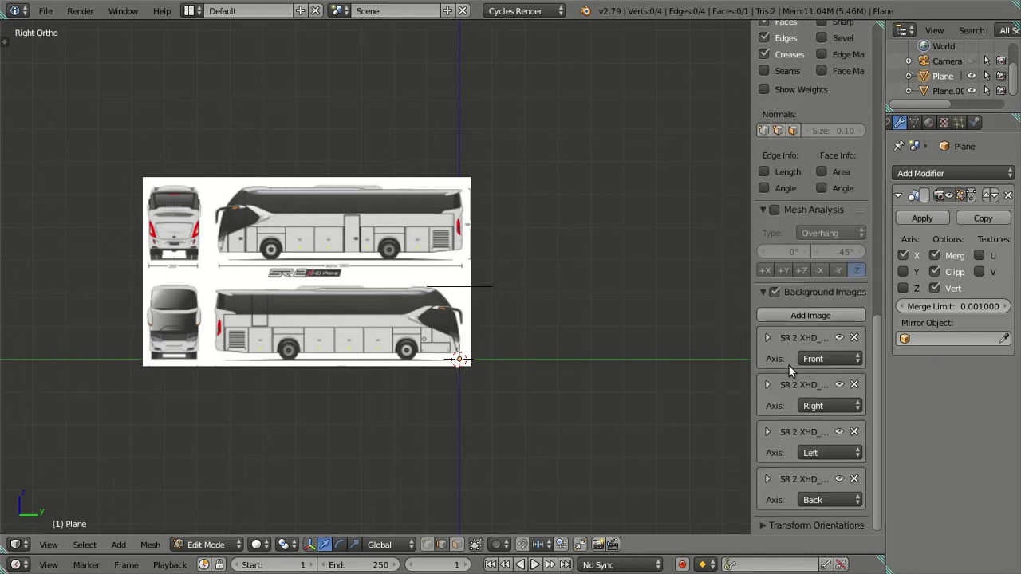
click(825, 406)
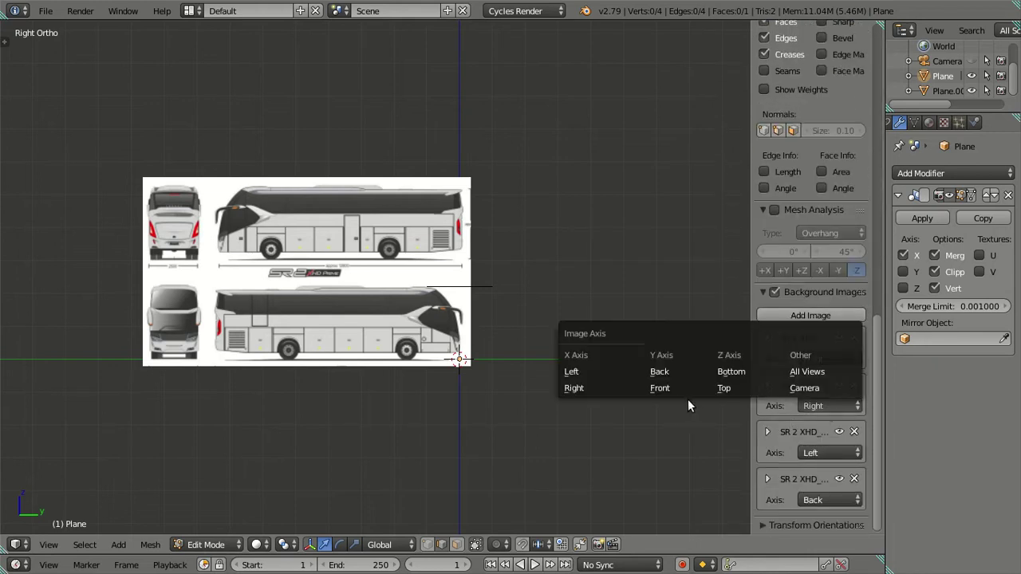
click(616, 375)
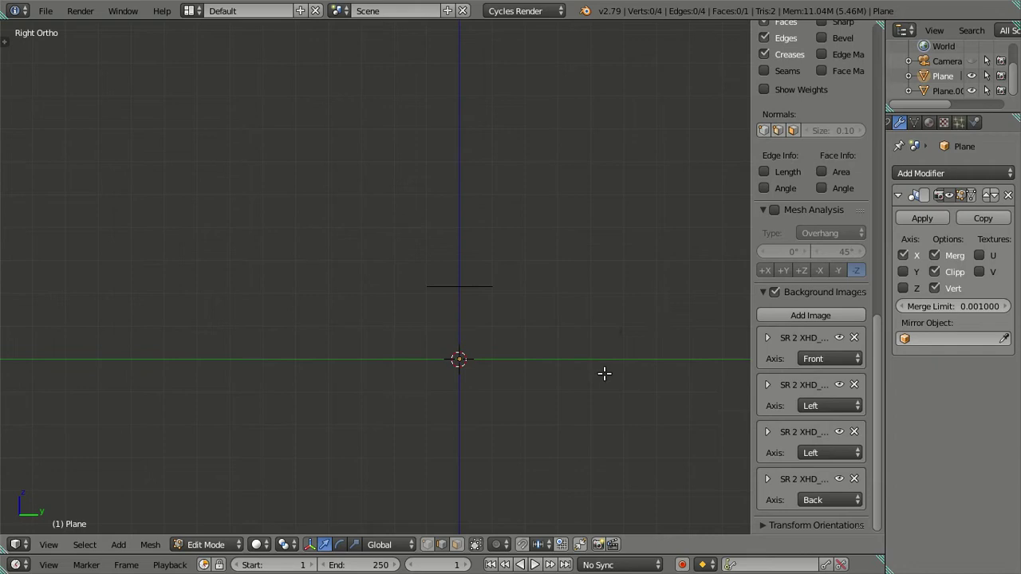
click(814, 453)
click(584, 436)
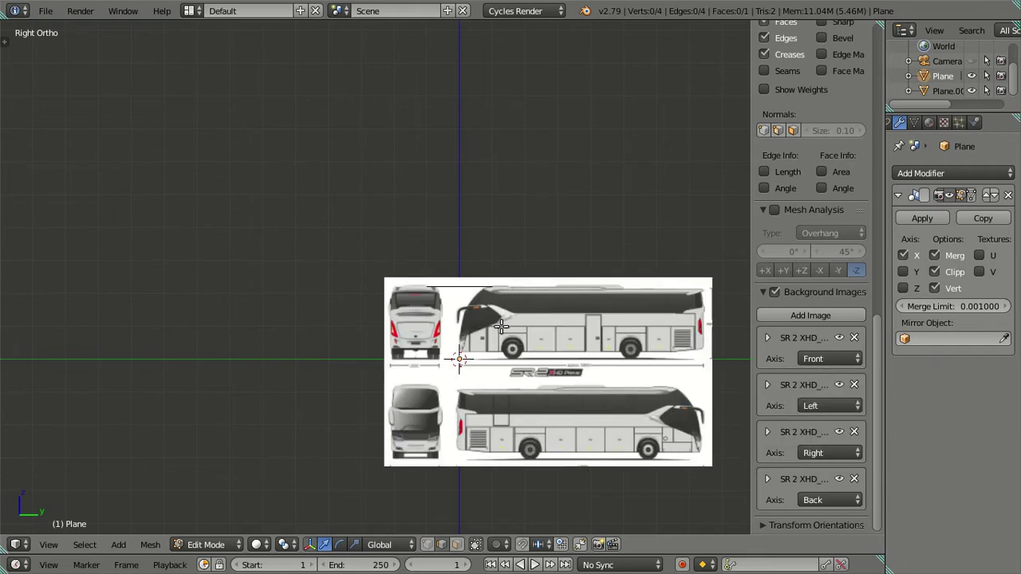
Verify the swapped blueprints in the left, back and right side views.
scroll(510, 323, up, 2)
shift+middle_drag(541, 380, 407, 248)
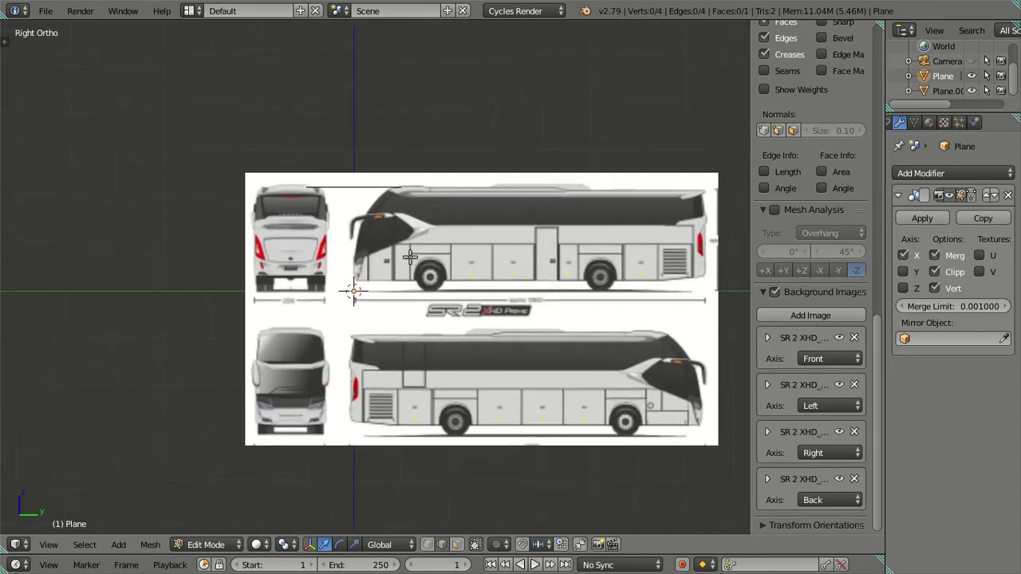
key(ctrl+KP_3)
scroll(412, 253, up, 1)
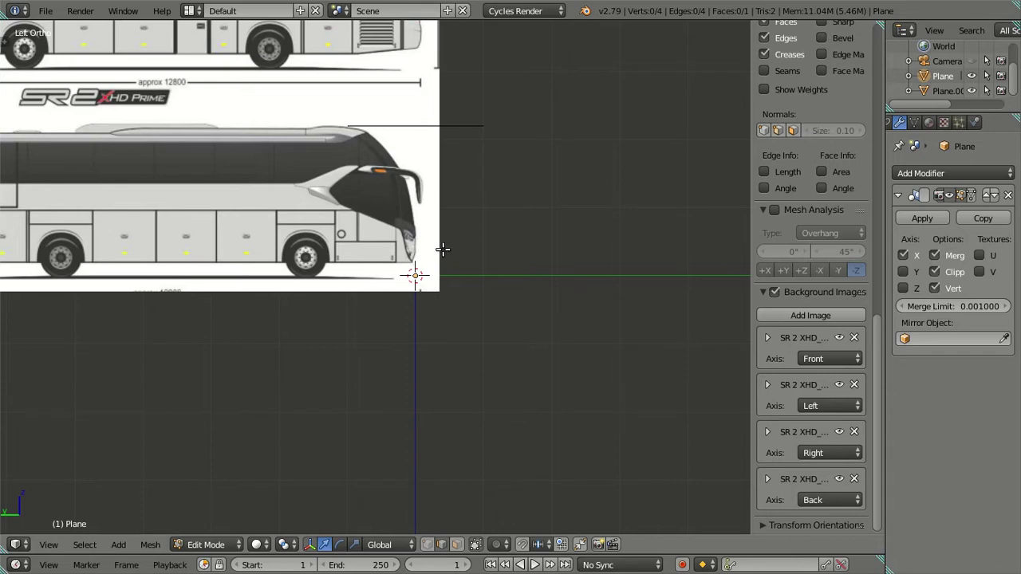
key(ctrl+KP_1)
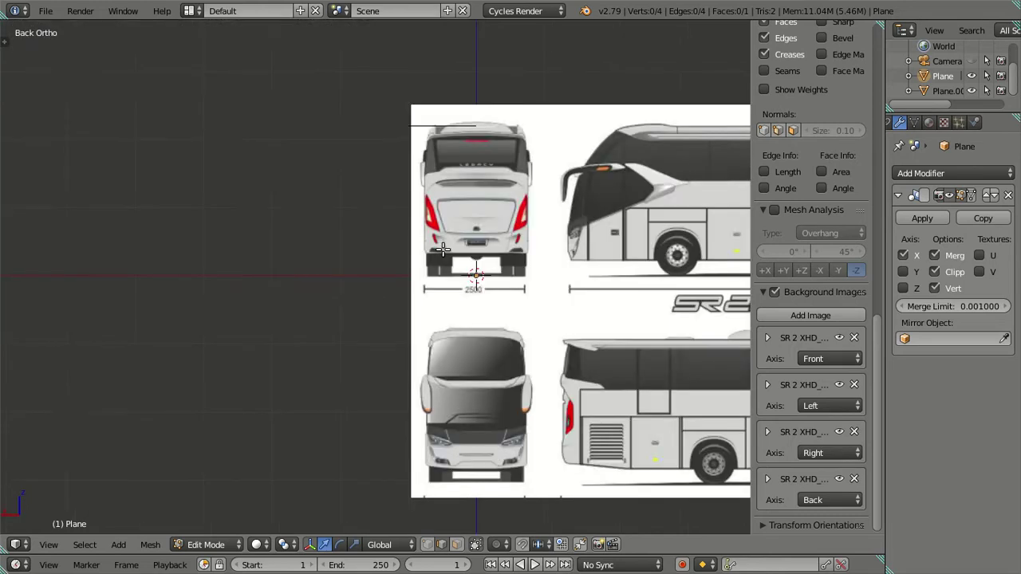
key(KP_3)
scroll(382, 247, up, 1)
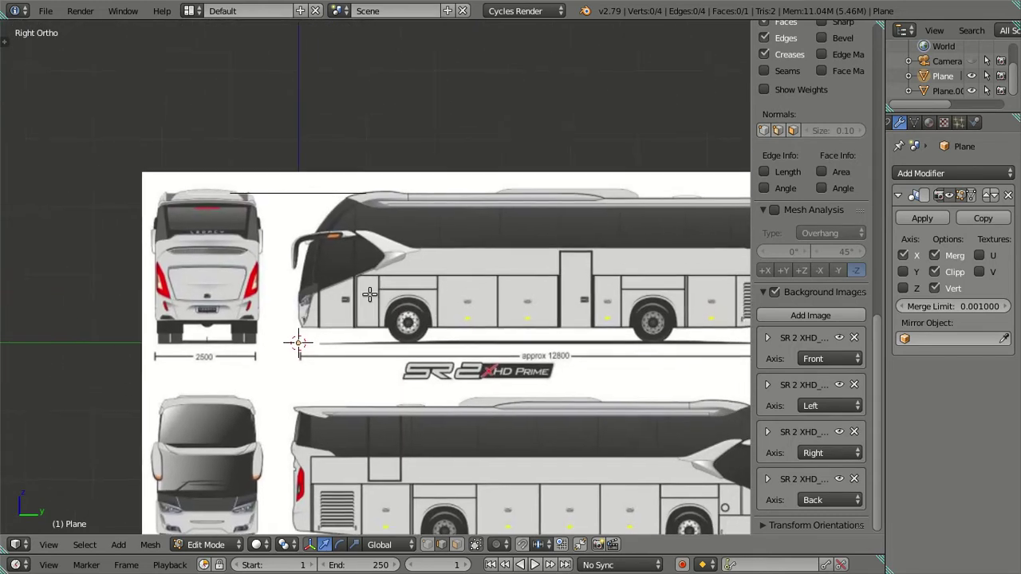
scroll(382, 248, up, 2)
shift+middle_drag(382, 247, 351, 261)
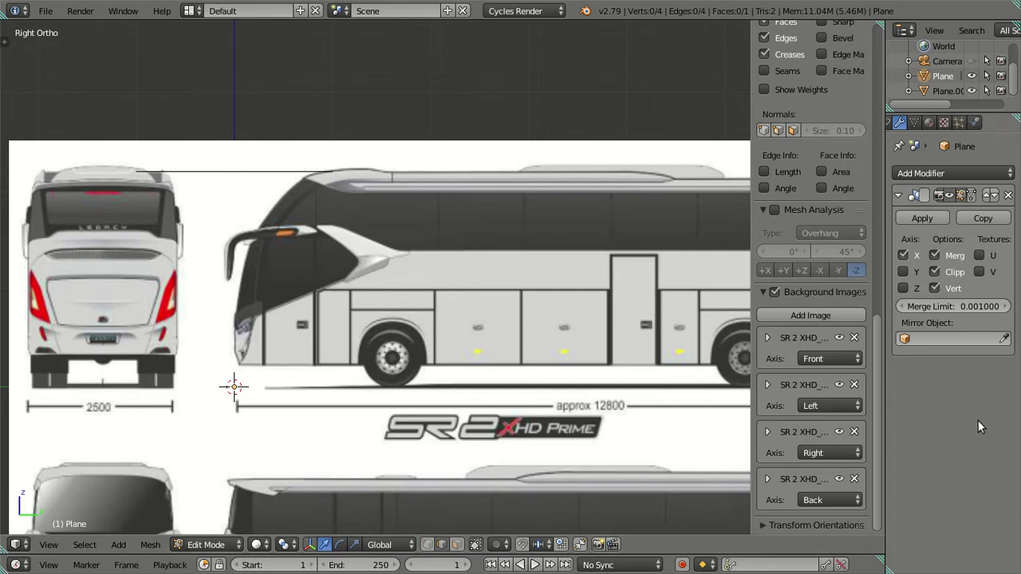
scroll(819, 308, up, 10)
scroll(819, 308, up, 12)
Select the whole plane and, in Right Ortho, move it about 1.01 along Y to the bus's front roof.
scroll(819, 307, up, 5)
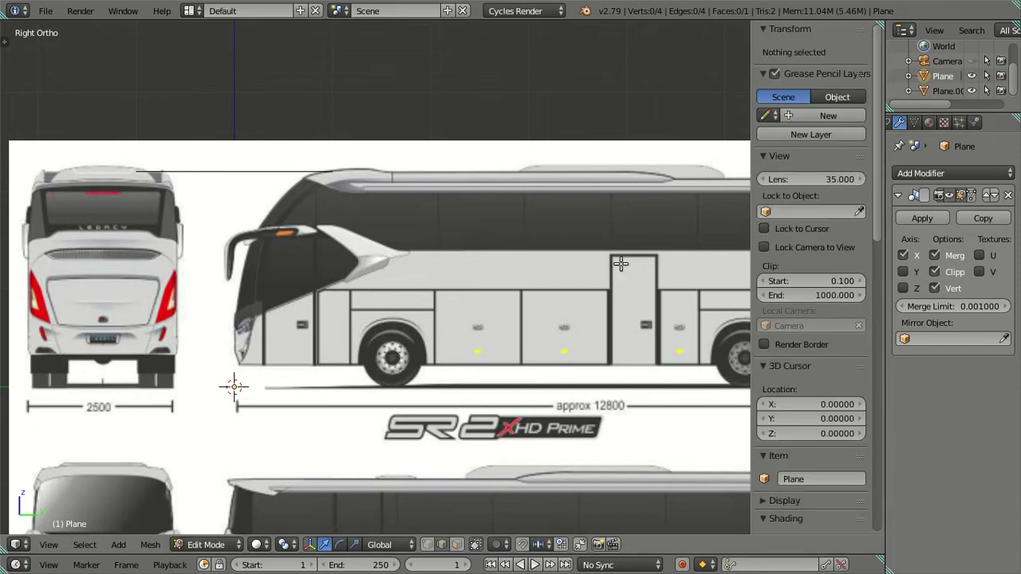
mouse_move(424, 228)
middle_down()
mouse_move(287, 207)
mouse_move(312, 240)
middle_up()
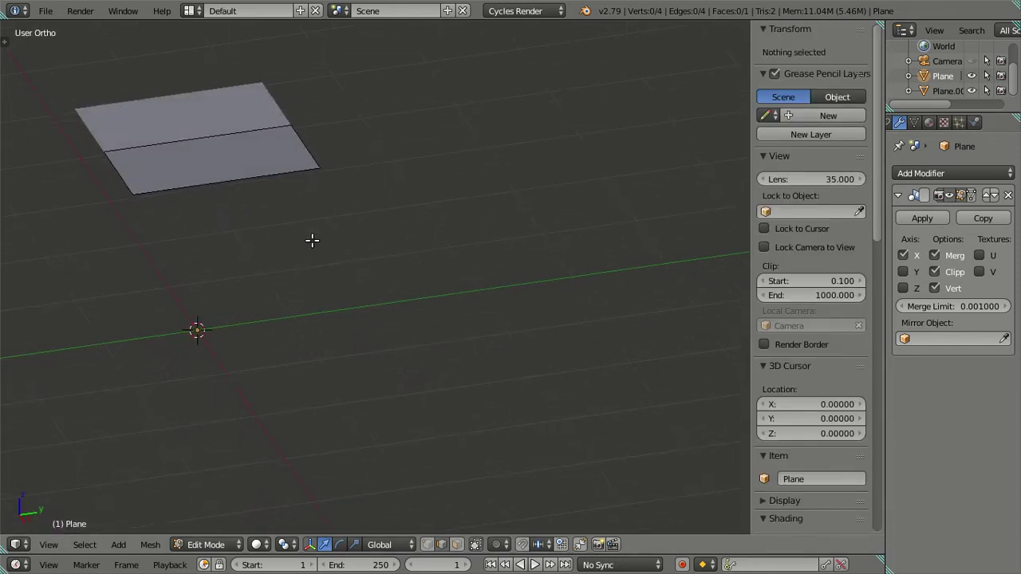
right_click(151, 186)
key(a)
key(a)
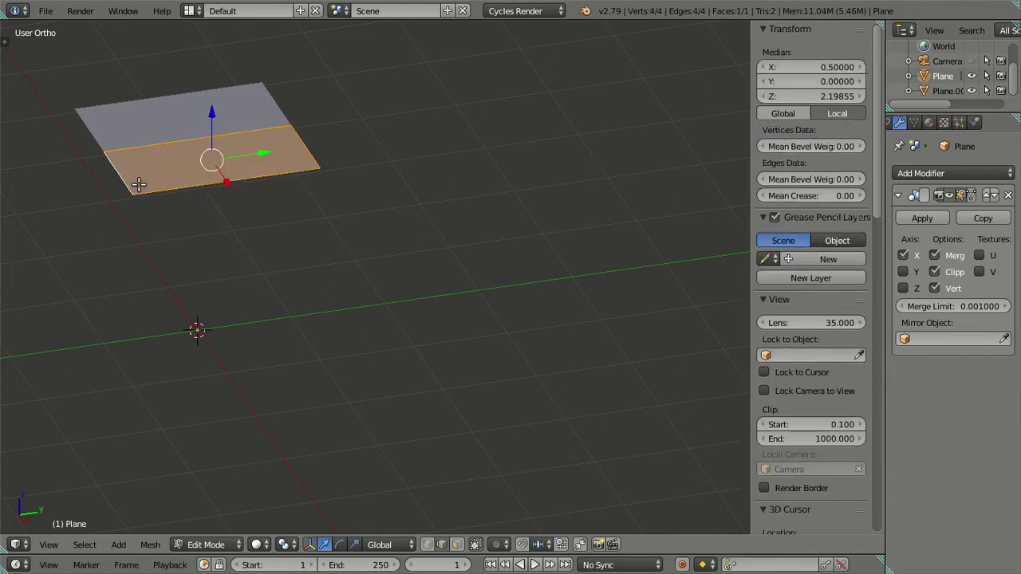
key(KP_3)
shift+middle_drag(319, 205, 198, 205)
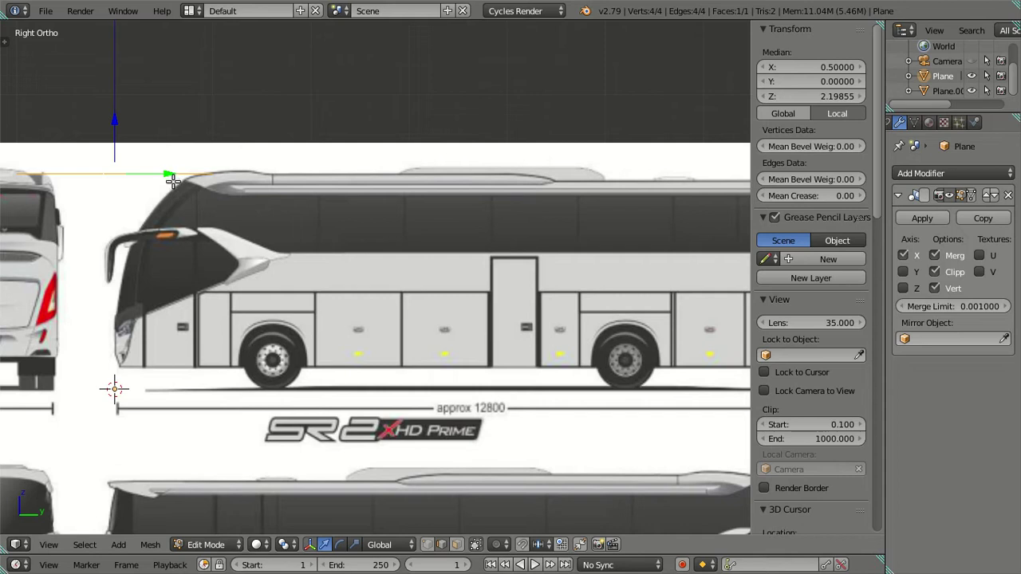
scroll(177, 183, down, 5)
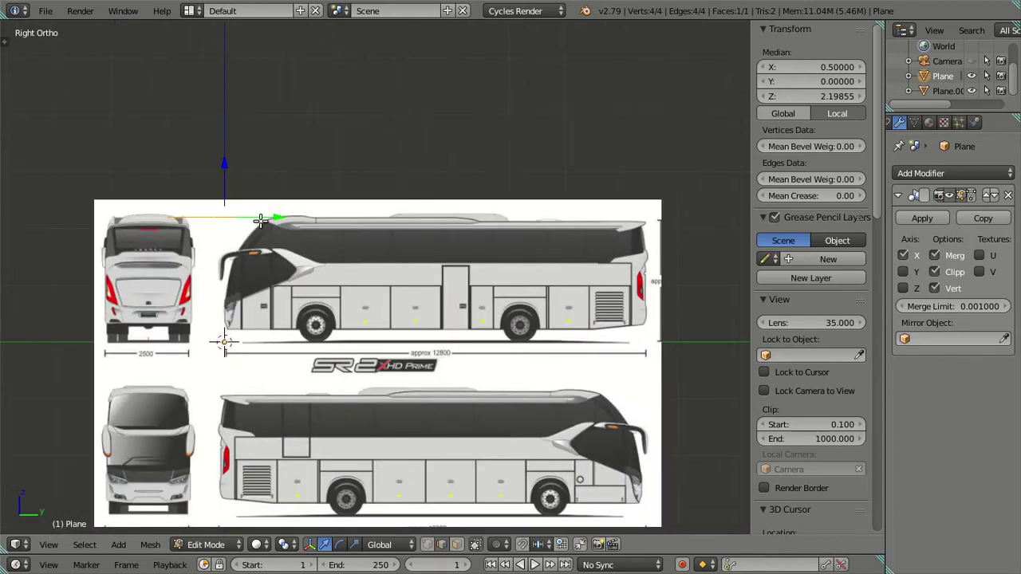
scroll(236, 242, up, 3)
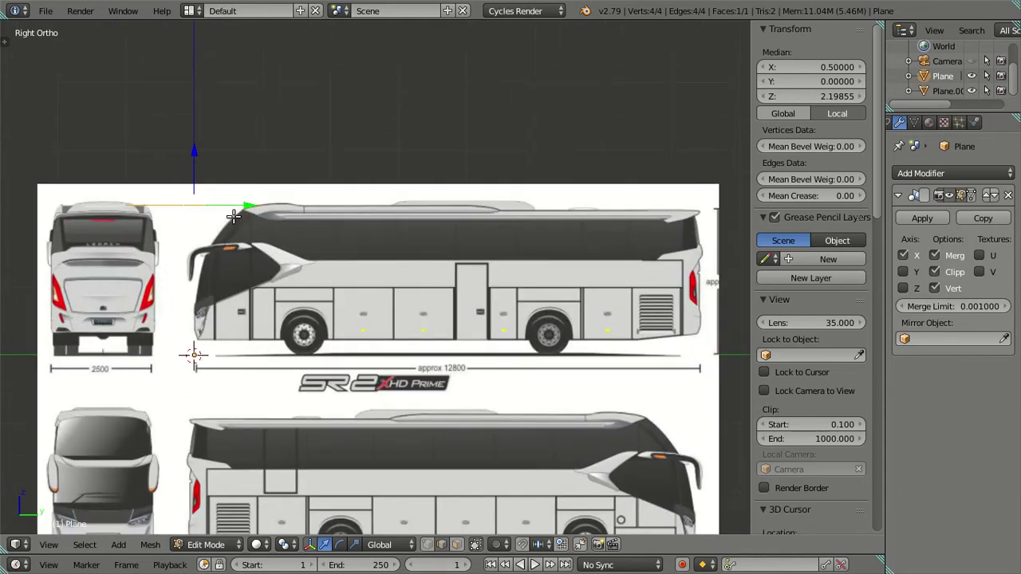
scroll(235, 230, up, 2)
drag(169, 182, 266, 177)
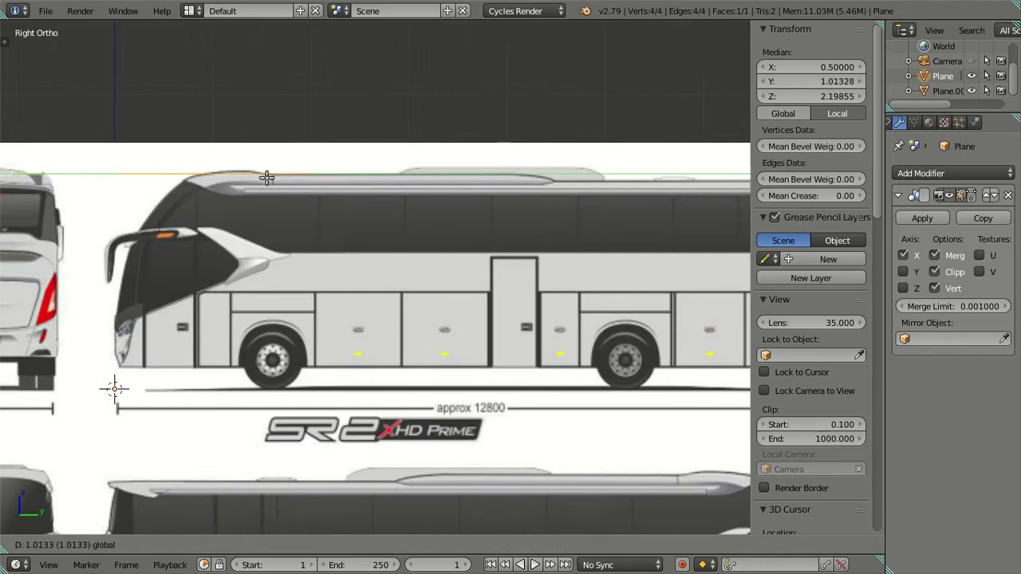
Check the plane's front-roof placement over the blueprint, cancelling an extra unwanted move.
scroll(268, 200, down, 2)
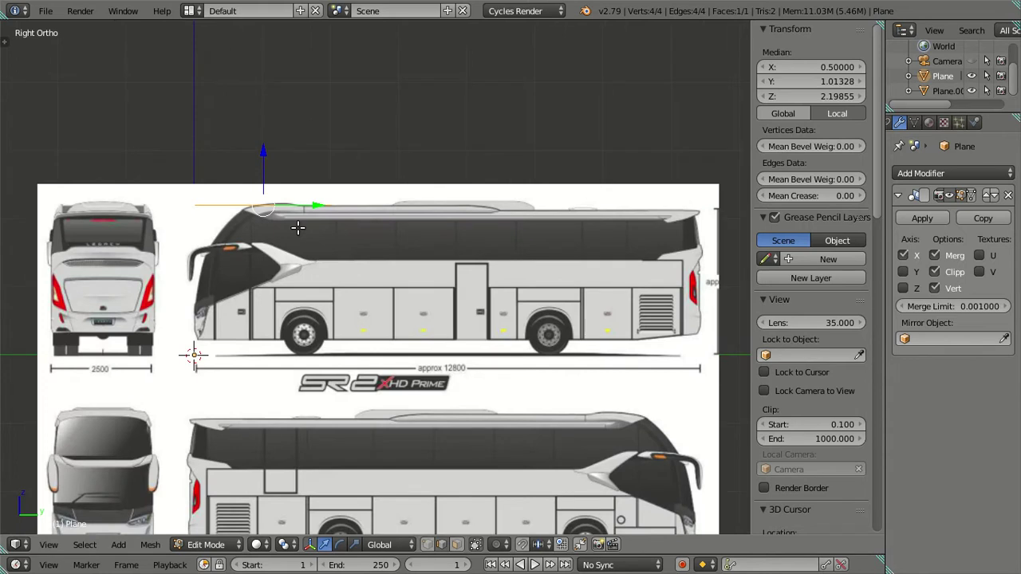
scroll(268, 236, up, 1)
scroll(270, 226, up, 1)
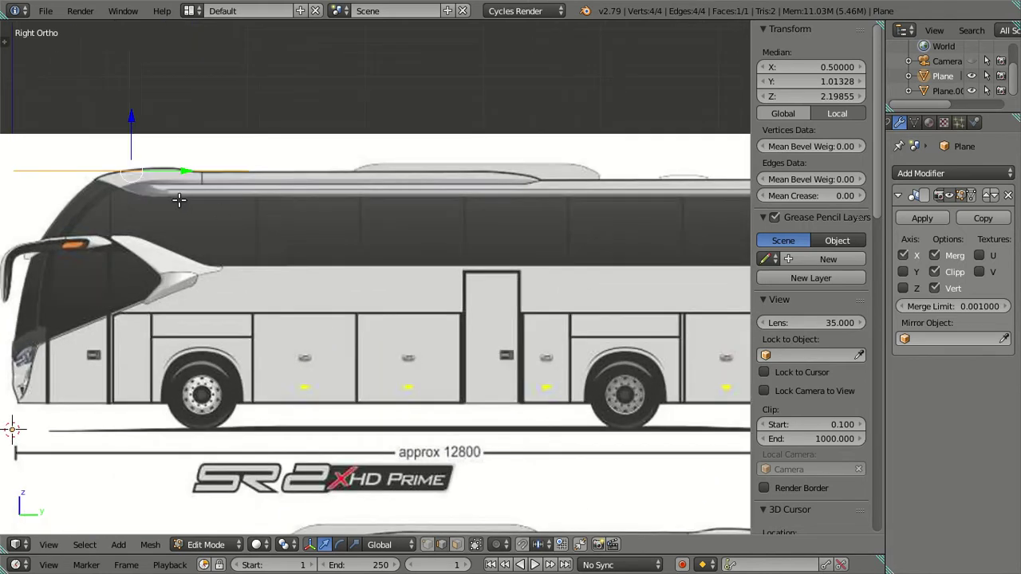
scroll(273, 220, up, 1)
scroll(276, 255, up, 2)
scroll(240, 359, down, 3)
scroll(221, 433, up, 1)
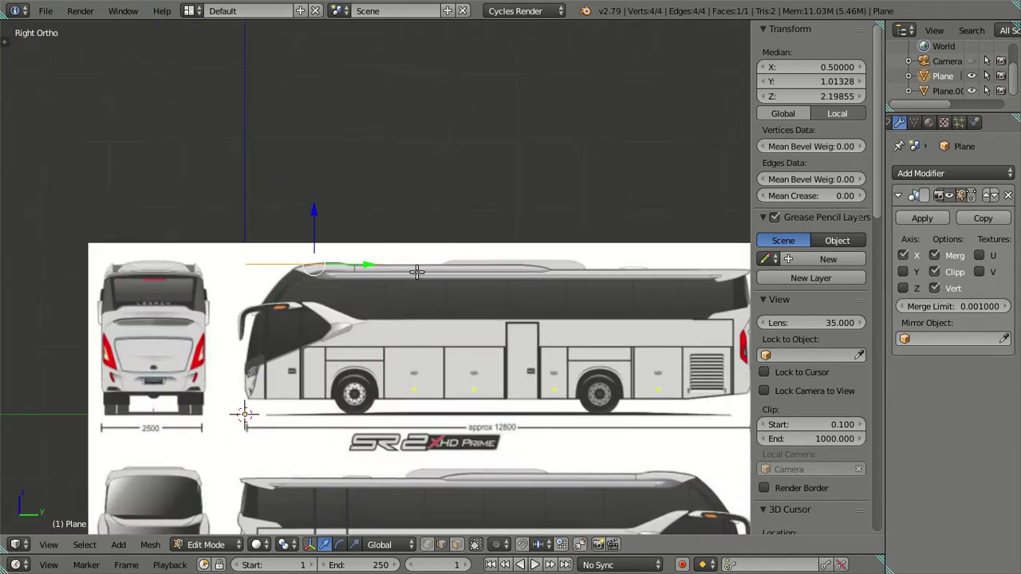
scroll(53, 422, up, 1)
scroll(324, 381, up, 3)
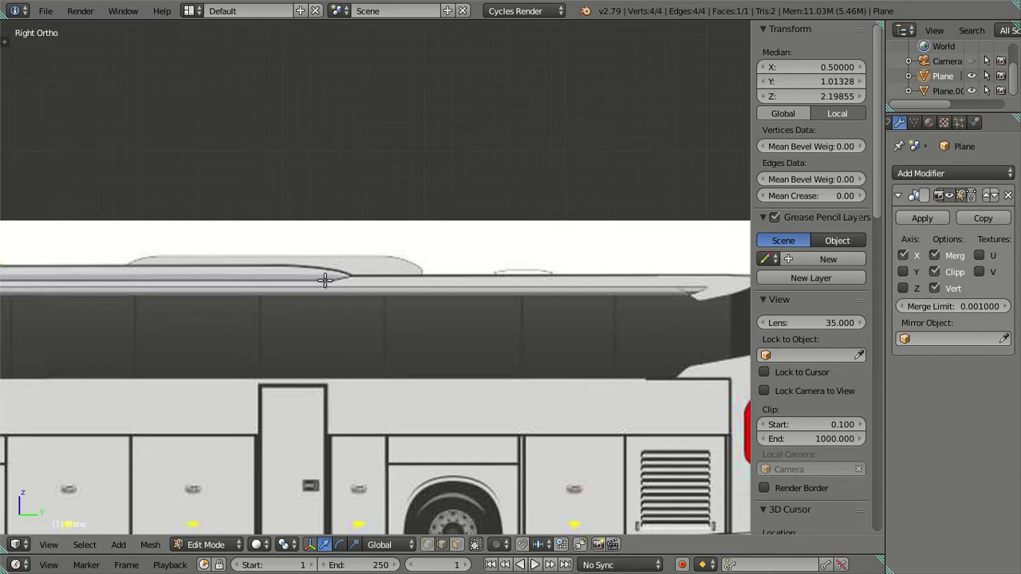
scroll(296, 273, down, 3)
scroll(295, 272, down, 2)
scroll(296, 272, down, 1)
scroll(296, 239, down, 1)
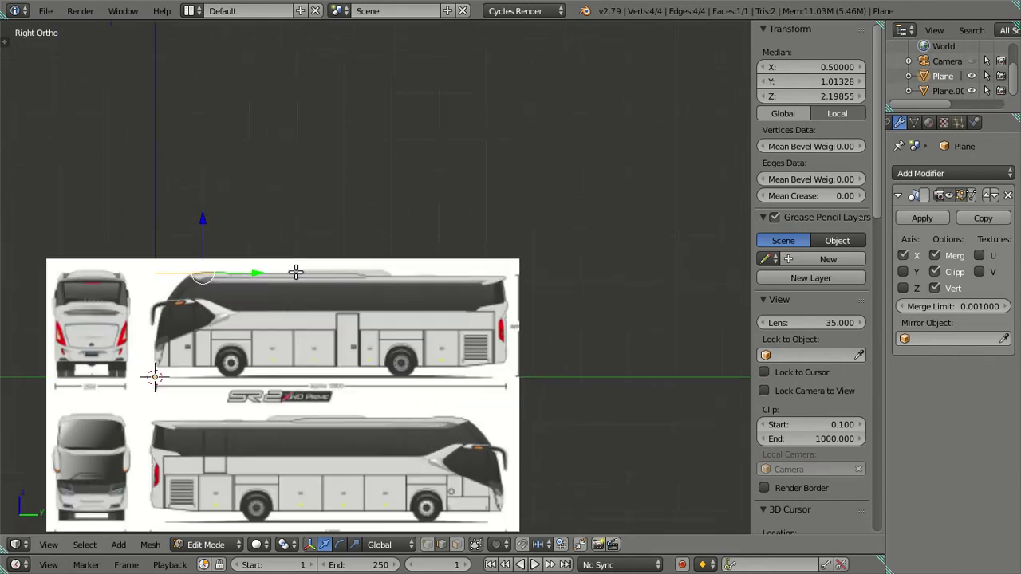
scroll(297, 223, up, 1)
scroll(271, 219, down, 1)
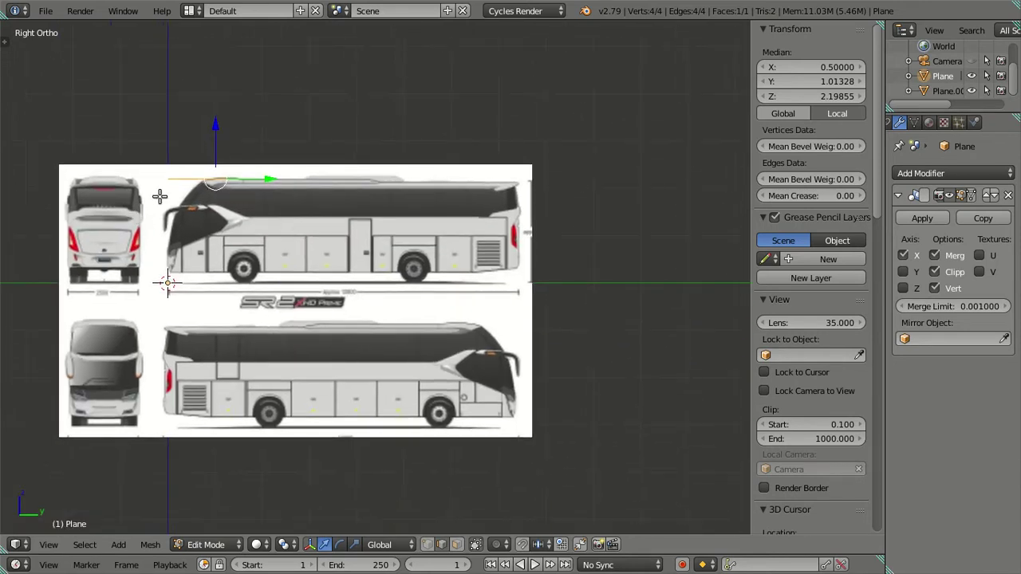
scroll(159, 195, up, 2)
shift+middle_drag(163, 190, 240, 226)
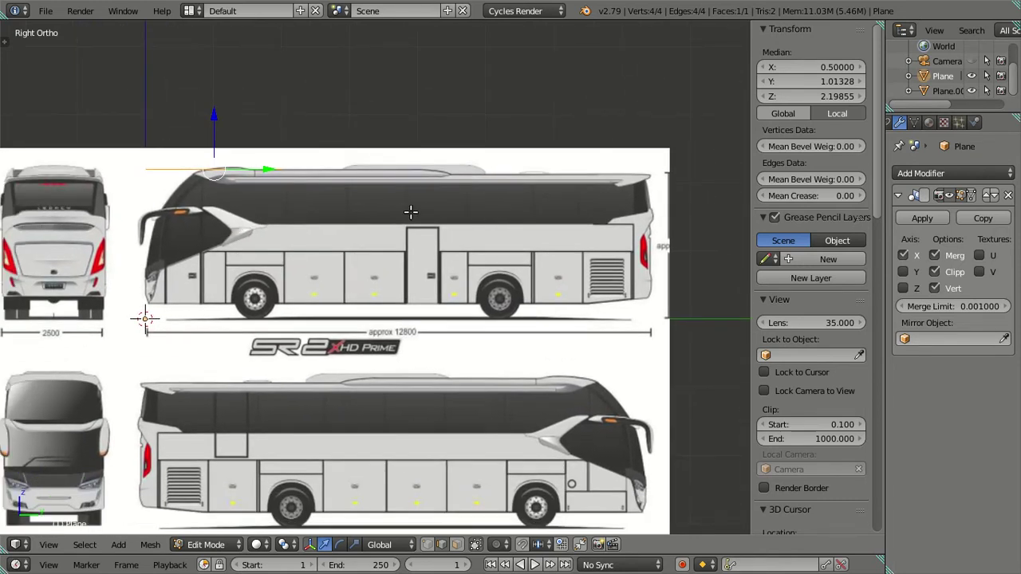
scroll(413, 200, up, 4)
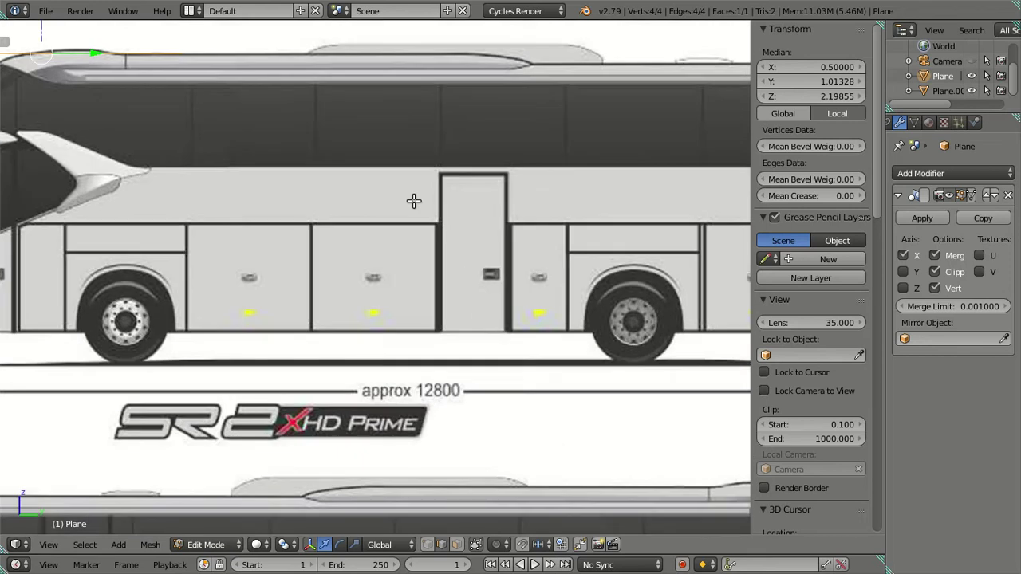
scroll(413, 200, down, 1)
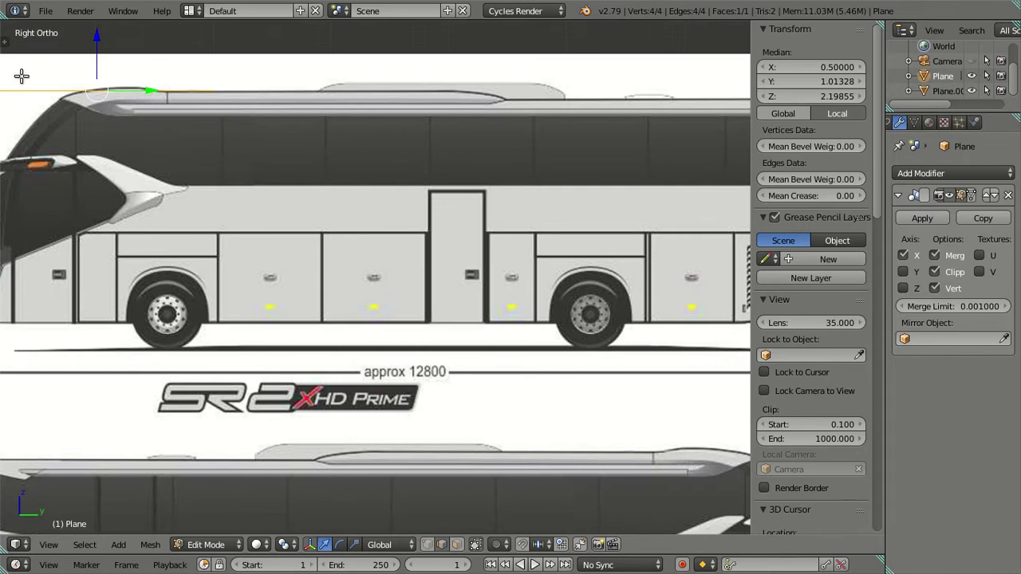
scroll(22, 83, down, 2)
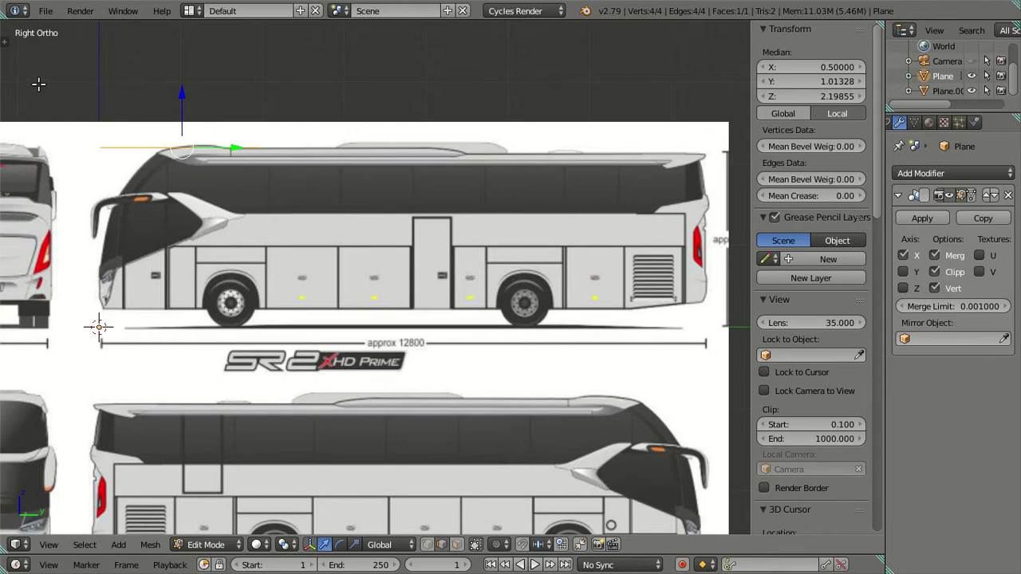
scroll(109, 82, up, 1)
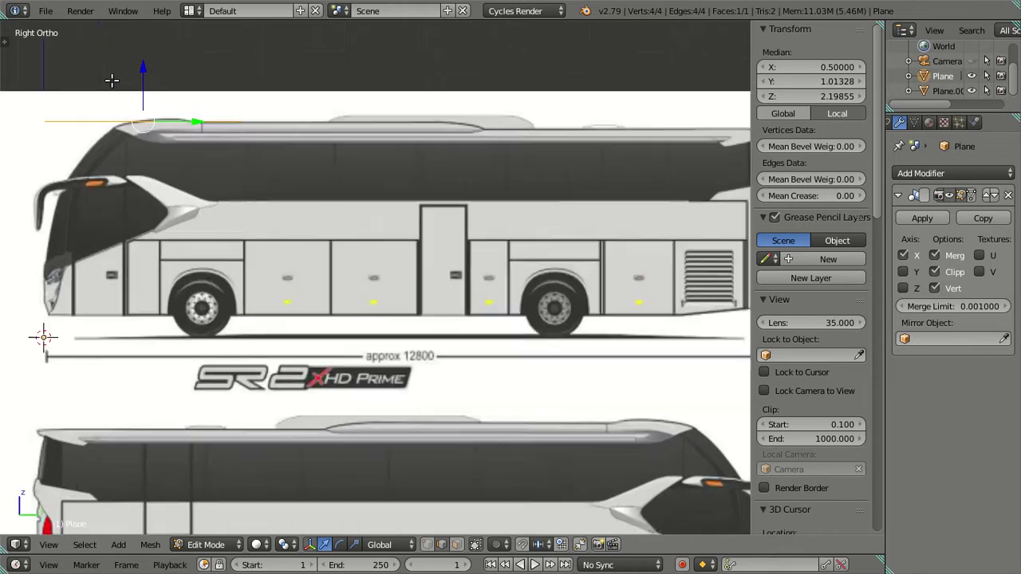
scroll(113, 79, up, 1)
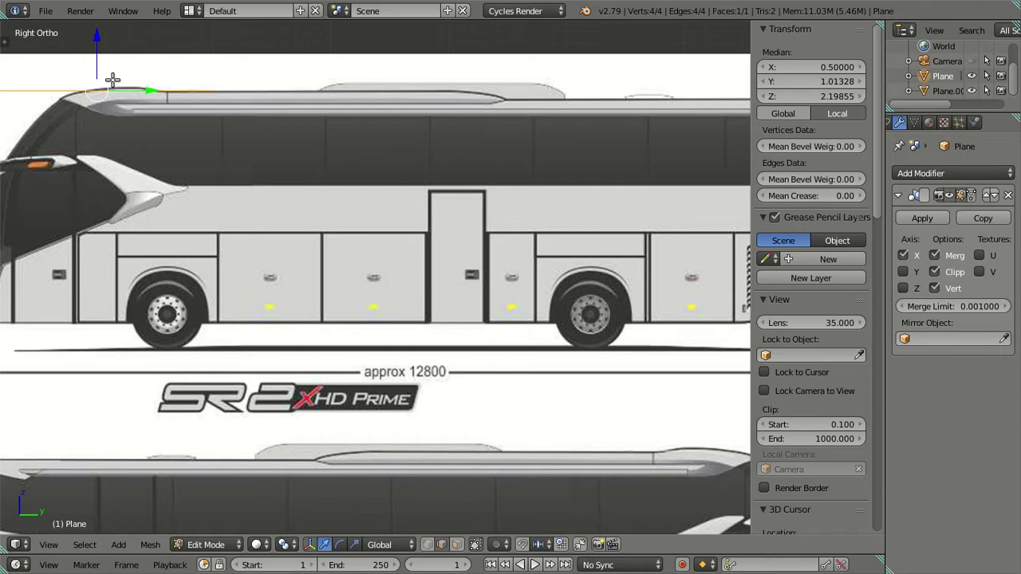
mouse_move(150, 91)
mouse_down()
mouse_move(276, 85)
mouse_move(245, 88)
mouse_up()
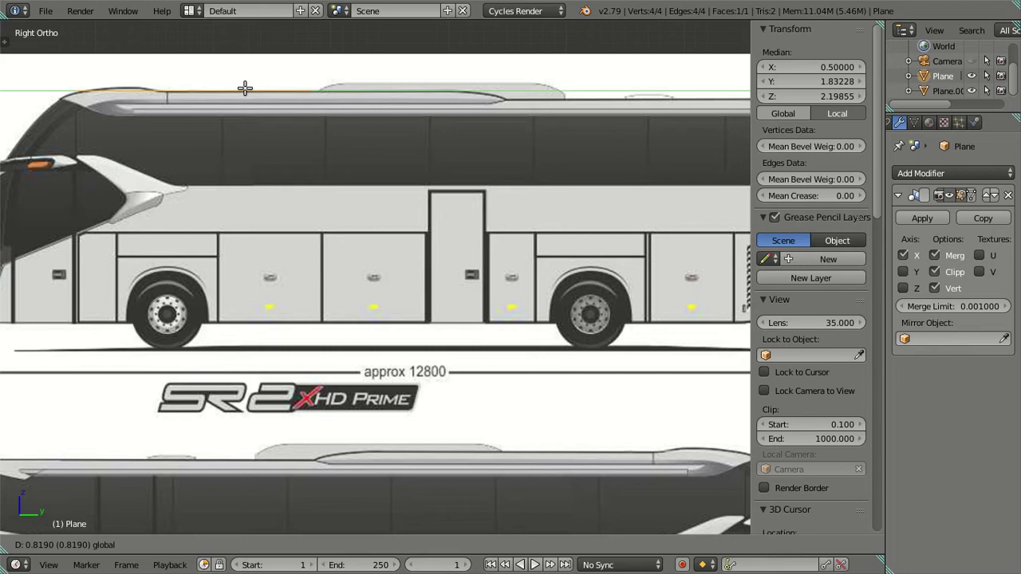
right_click(245, 88)
shift+middle_drag(148, 131, 315, 118)
scroll(311, 118, down, 1)
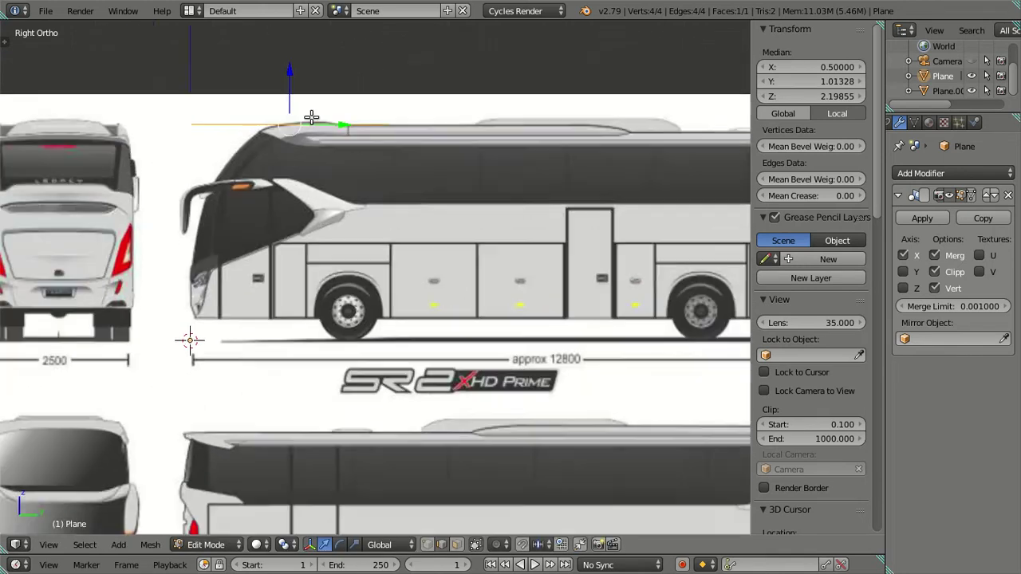
scroll(311, 119, down, 2)
scroll(415, 167, down, 1)
mouse_move(292, 170)
middle_down()
mouse_move(280, 237)
mouse_move(341, 124)
mouse_move(351, 124)
middle_up()
Move the plane's rear edge along Y to the back of the bus roof.
right_click(332, 130)
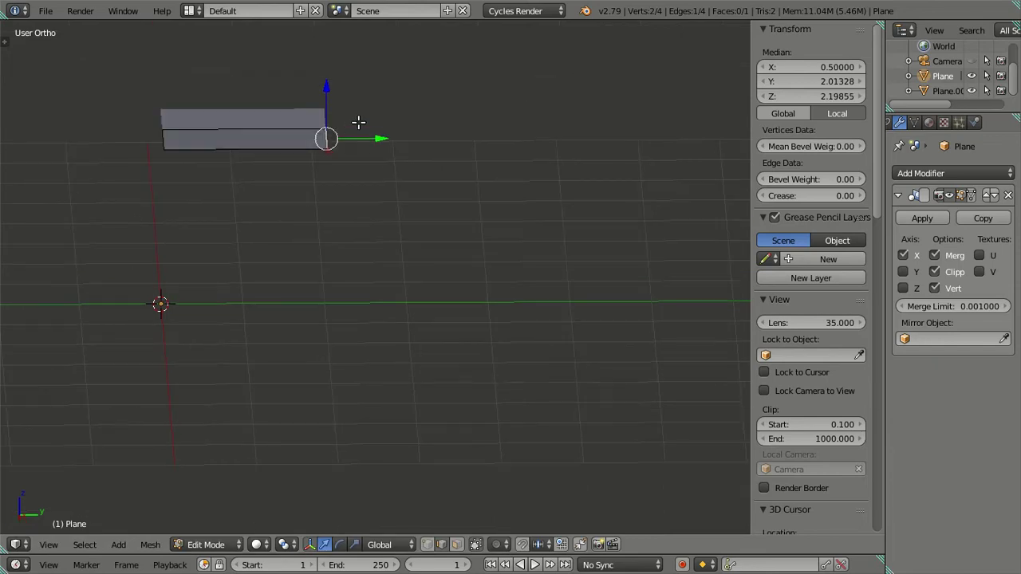
key(KP_3)
scroll(228, 165, up, 1)
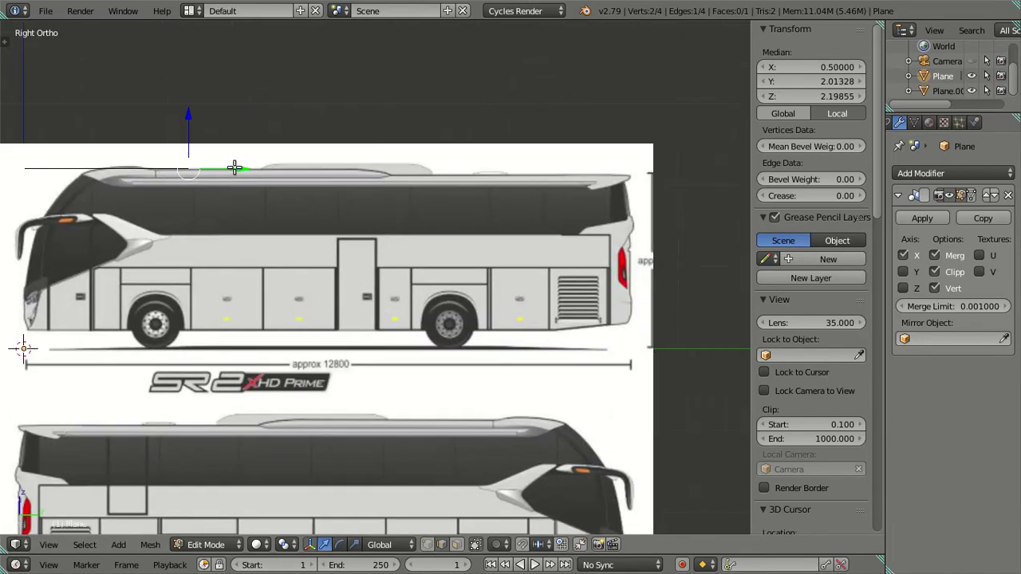
key(g)
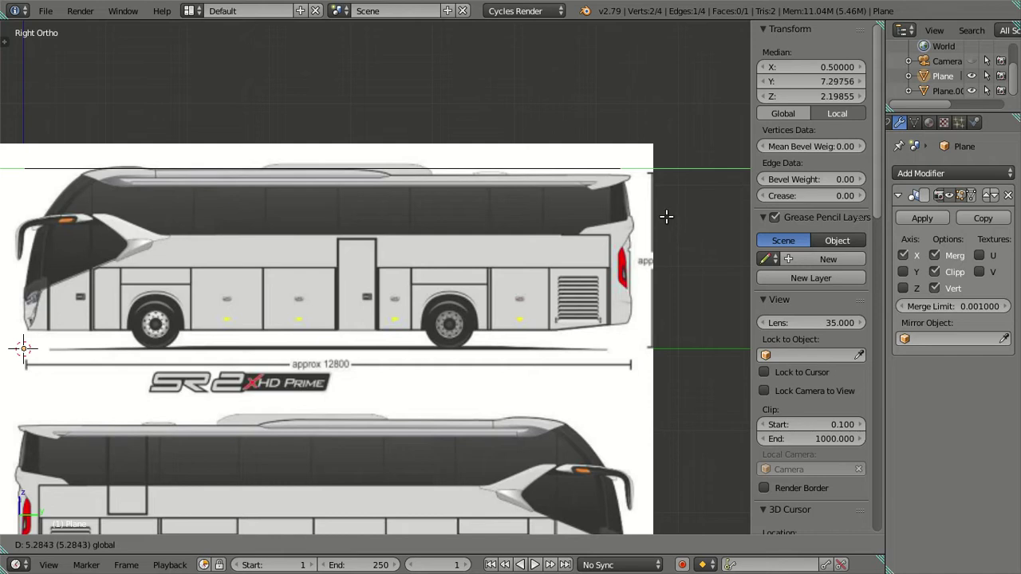
click(669, 217)
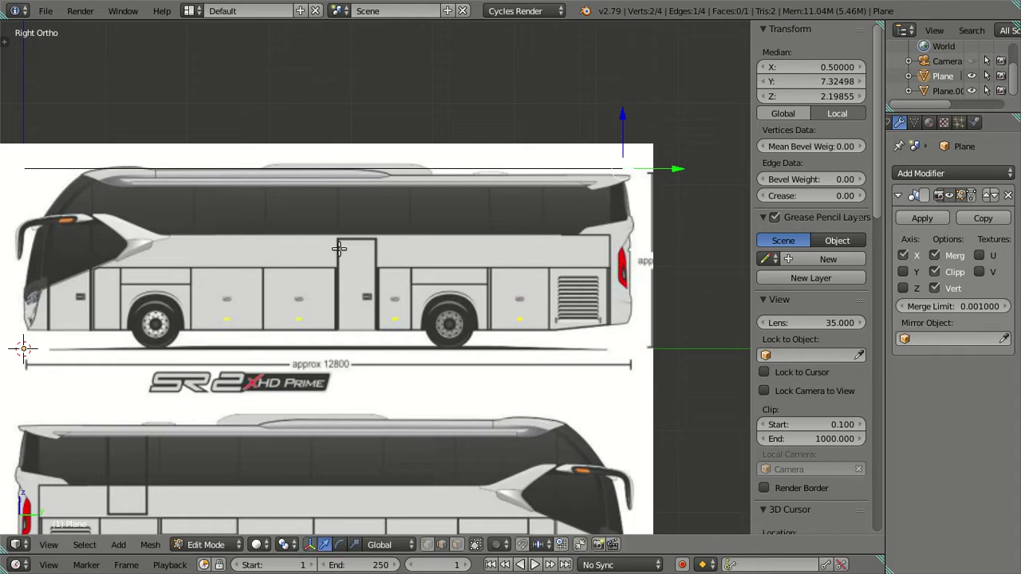
middle_drag(30, 152, 45, 200)
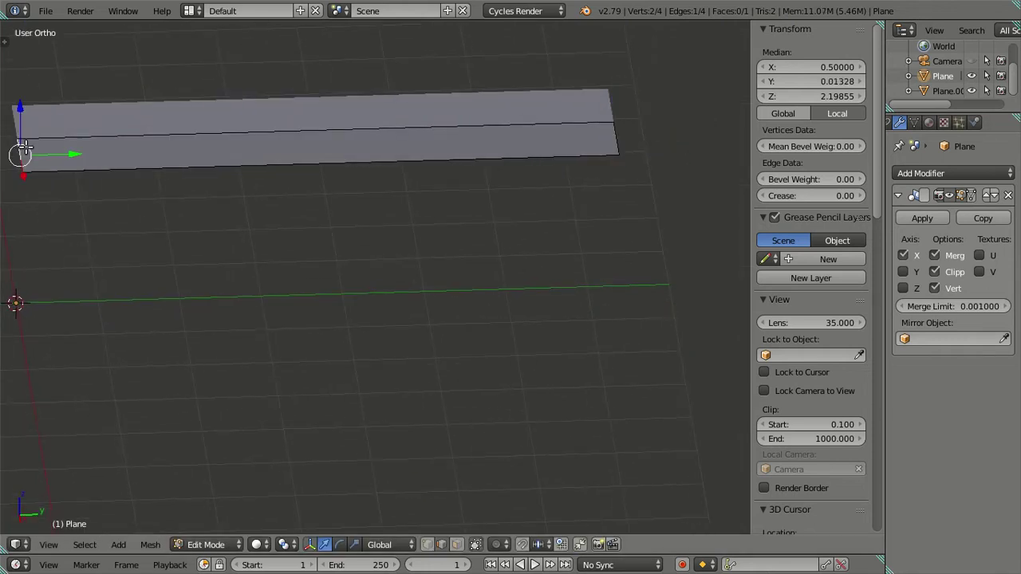
Move the front edge along Y to the roof's front curve.
key(KP_3)
key(g)
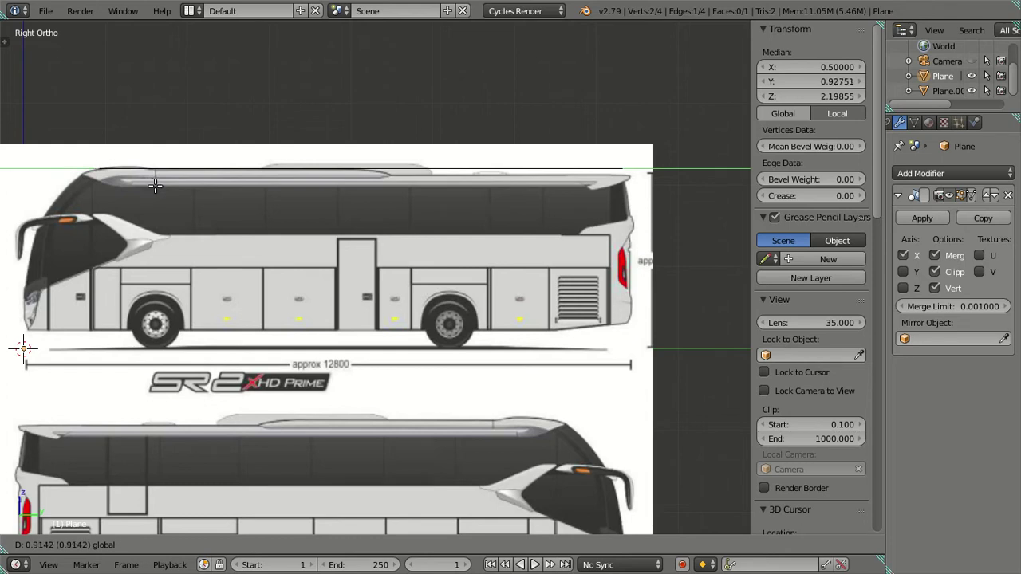
click(210, 195)
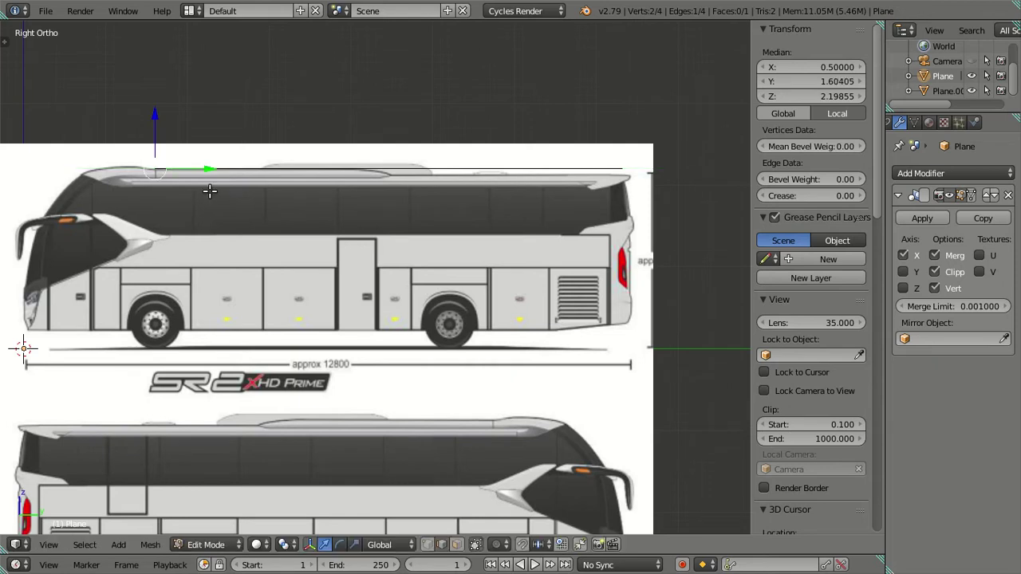
scroll(207, 190, up, 2)
Add a centred loop cut across the roof plane, giving two faces with 6 vertices and 7 edges.
key(a)
right_click(420, 155)
key(a)
mouse_move(393, 131)
middle_down()
mouse_move(383, 191)
mouse_move(398, 91)
middle_up()
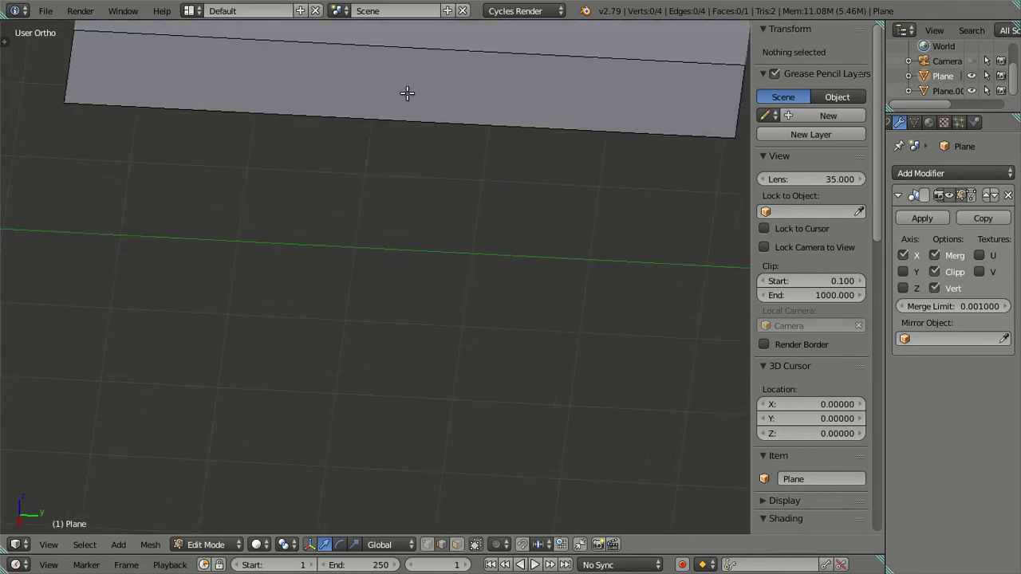
right_click(406, 94)
key(KP_3)
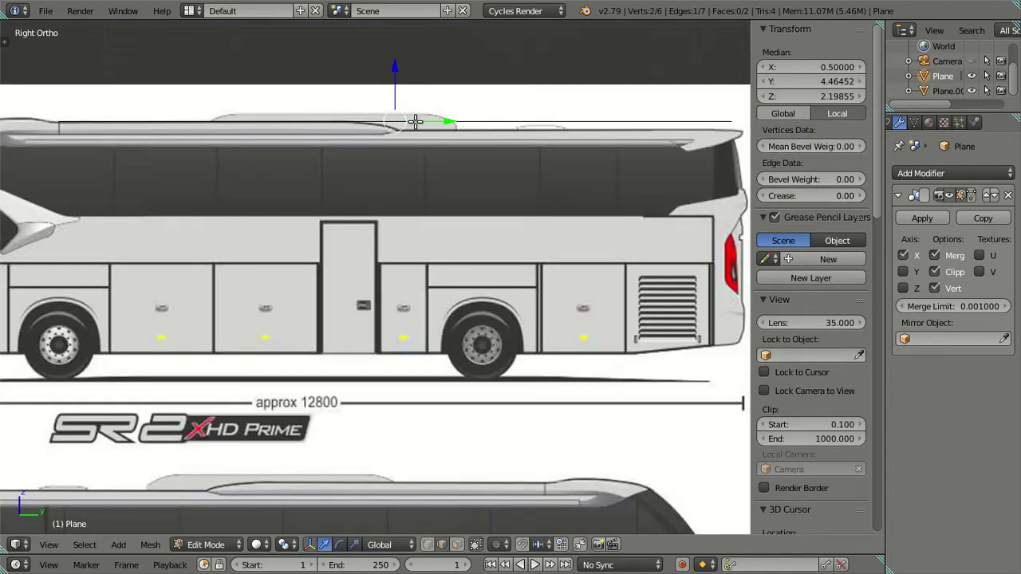
shift+middle_drag(416, 122, 355, 186)
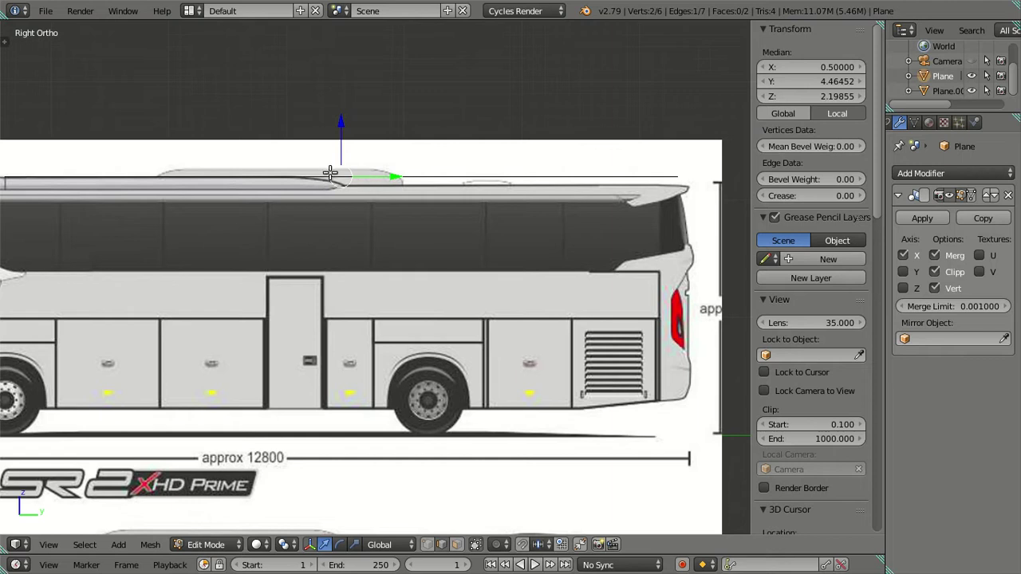
scroll(317, 171, up, 1)
scroll(331, 155, up, 2)
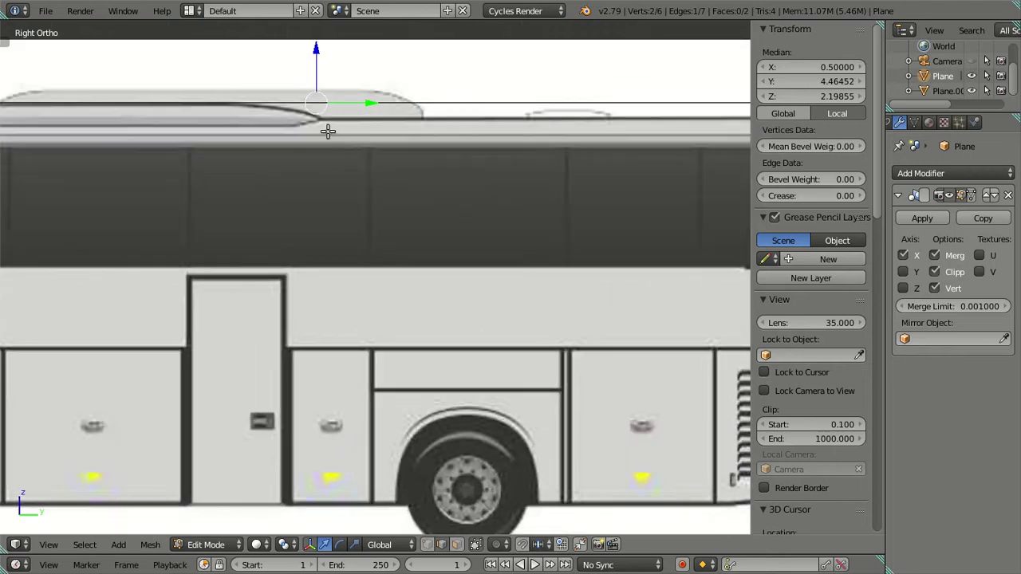
scroll(328, 130, down, 3)
scroll(308, 127, down, 1)
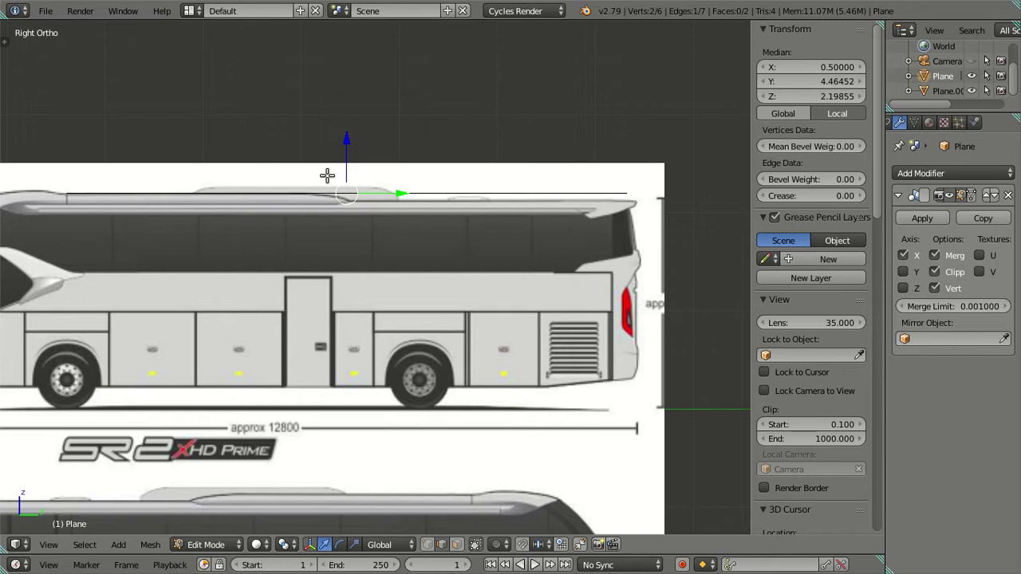
Select the strip's lower face in Right Ortho view and lower it toward the roof line.
middle_drag(328, 174, 345, 163)
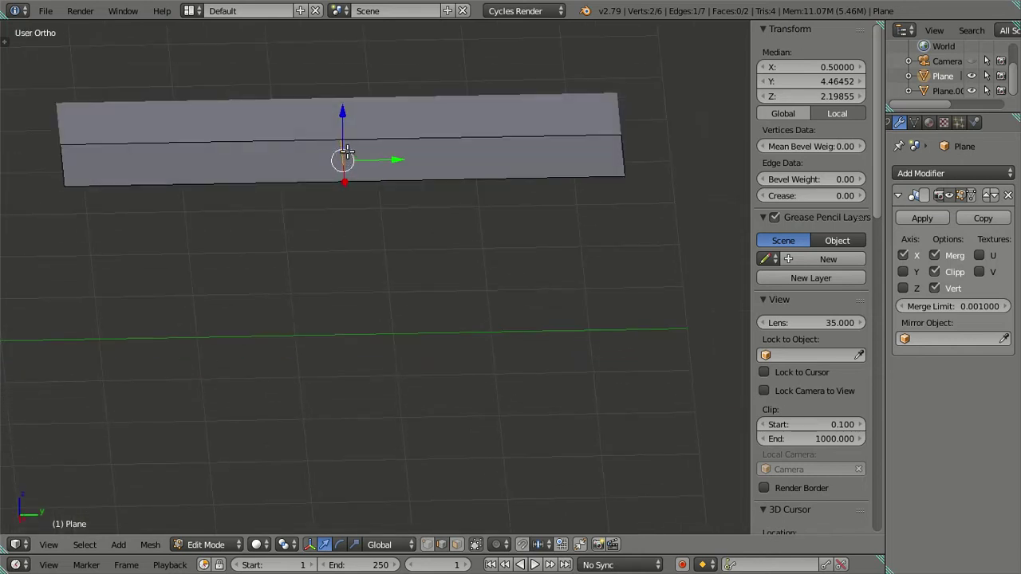
key(a)
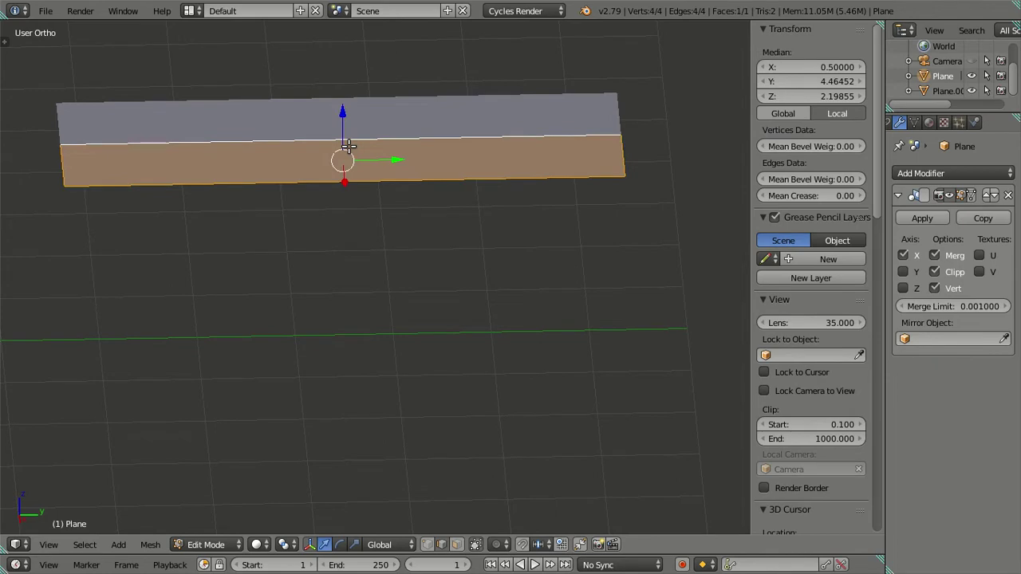
key(KP_3)
scroll(347, 156, up, 2)
drag(341, 124, 350, 130)
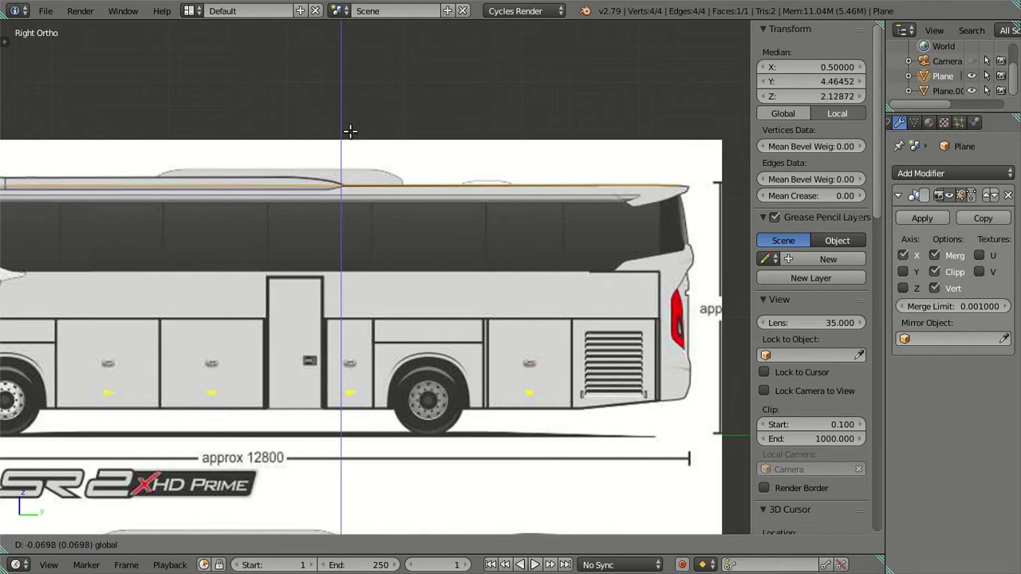
click(351, 130)
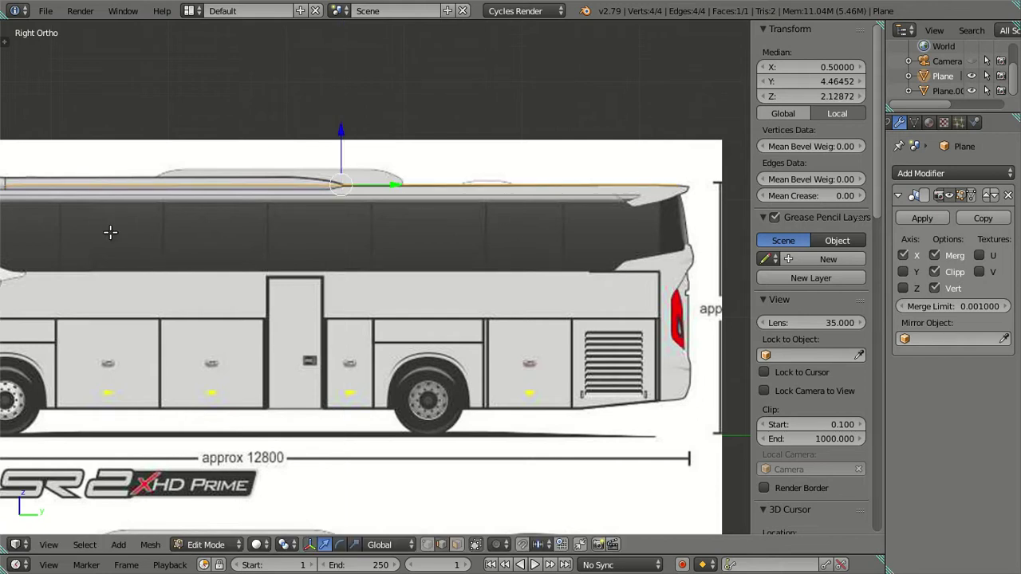
Nudge the face vertically with G Z until its edge follows the roofline near Z 2.126.
shift+middle_drag(110, 229, 346, 221)
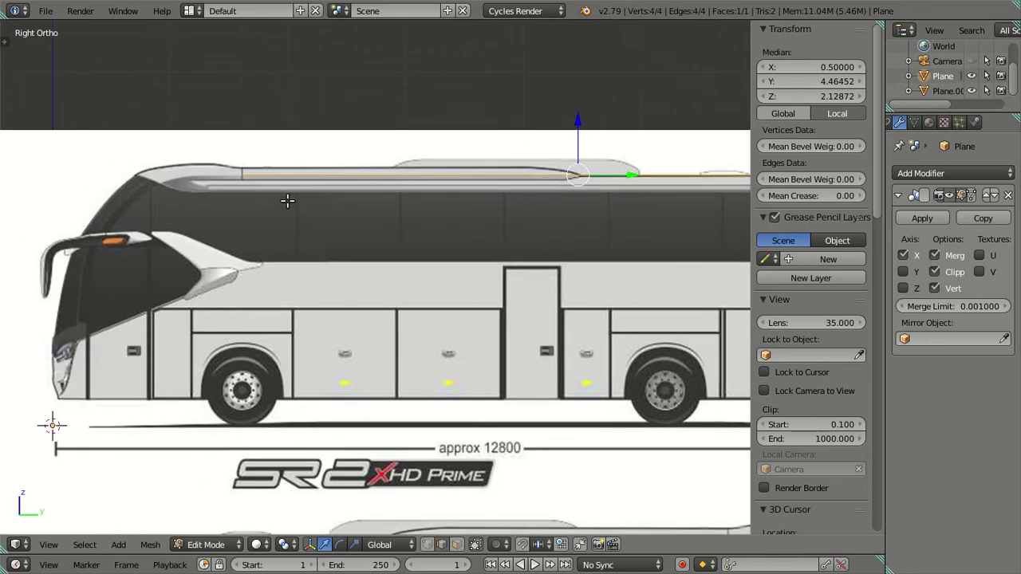
scroll(355, 233, up, 2)
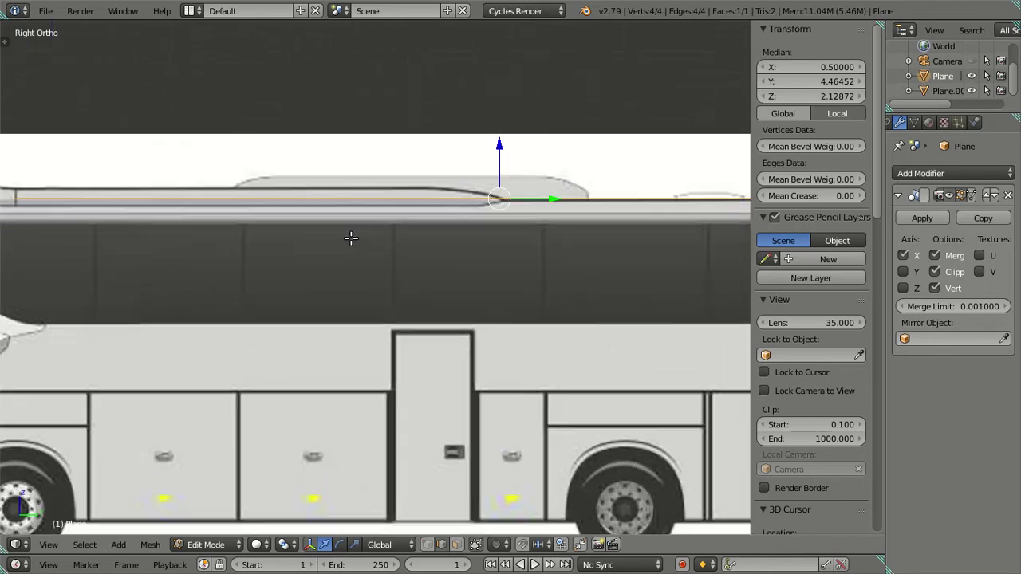
scroll(398, 207, down, 4)
scroll(551, 183, up, 4)
scroll(349, 246, up, 2)
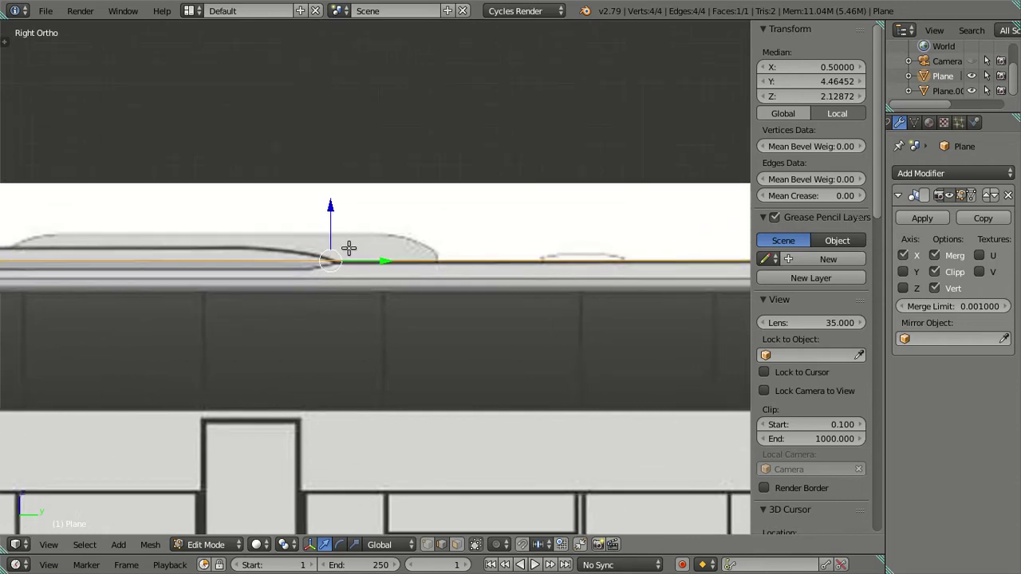
scroll(344, 228, up, 1)
key(g)
key(z)
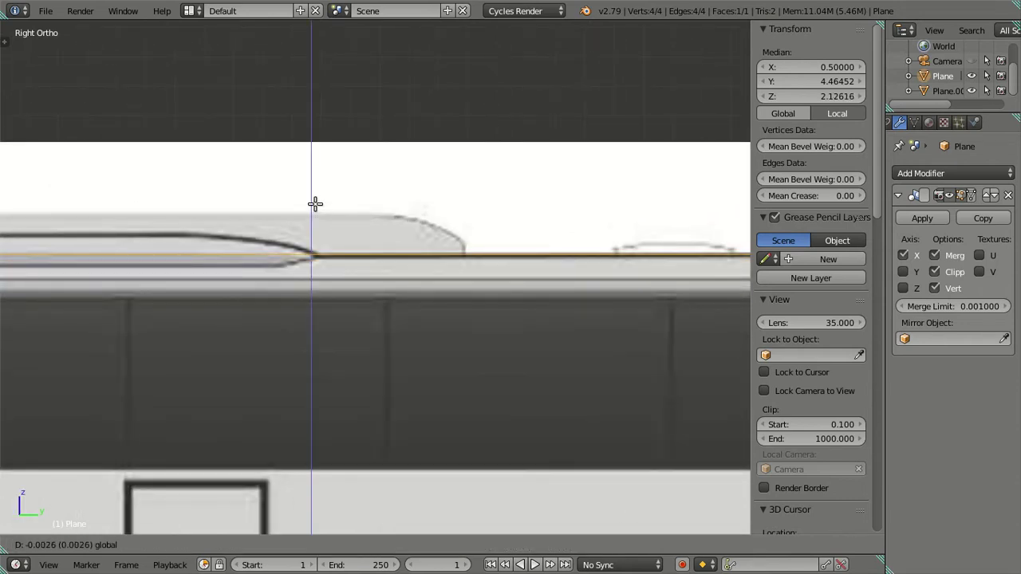
click(315, 204)
scroll(314, 209, down, 3)
Deselect the mesh, then pan across the blueprint and orbit to view the strip in perspective.
key(a)
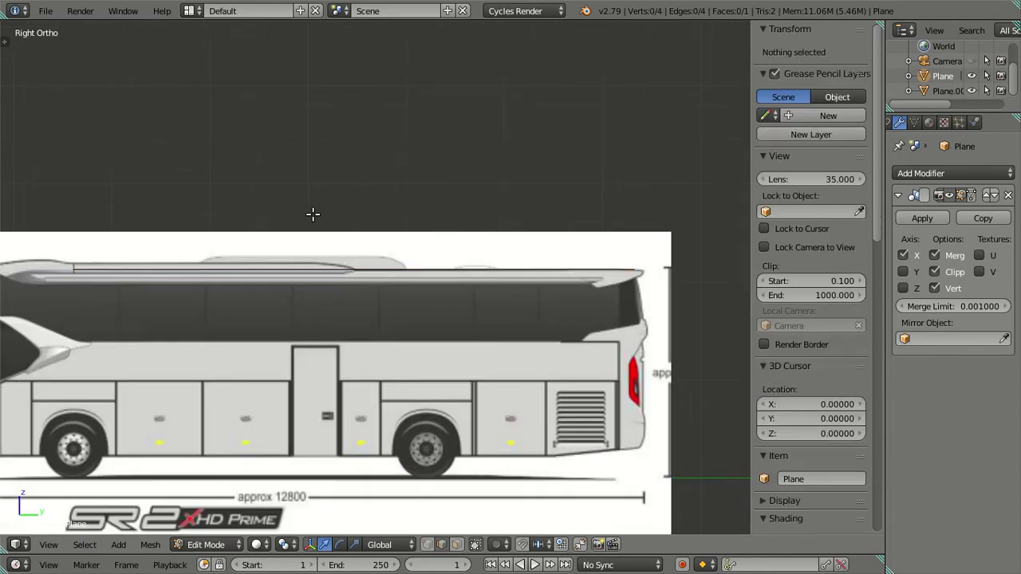
shift+middle_drag(463, 238, 346, 179)
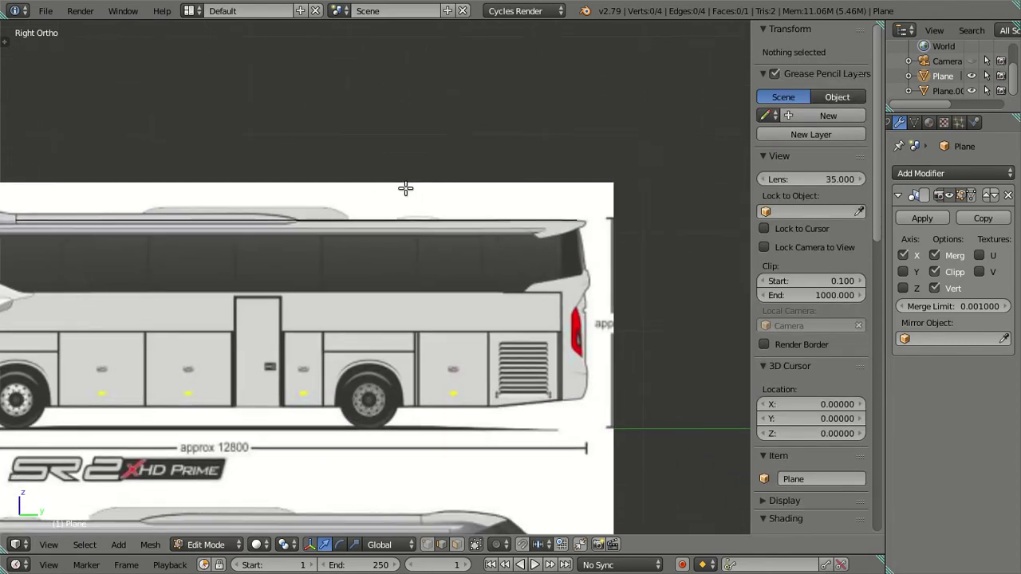
shift+middle_drag(153, 225, 474, 207)
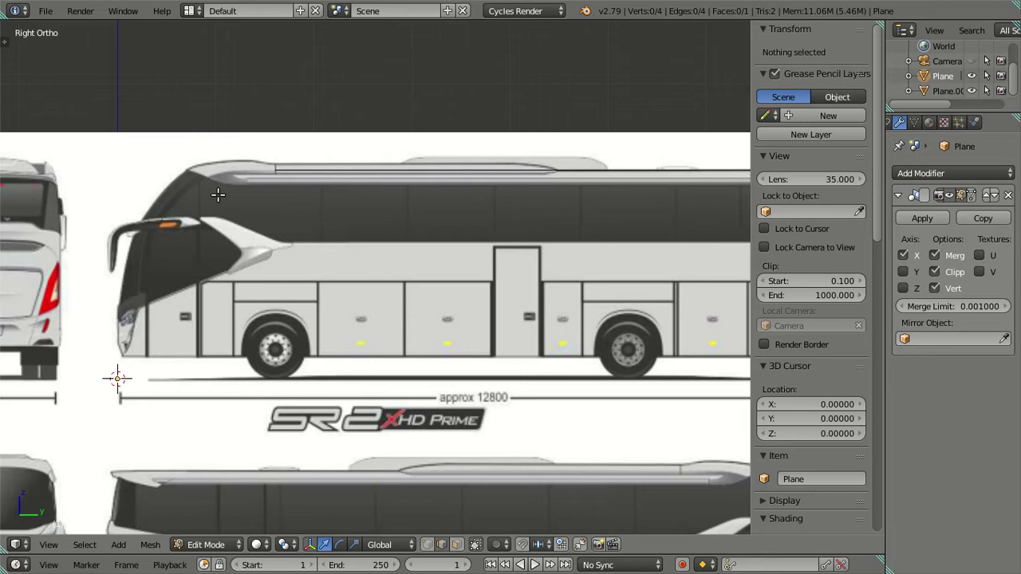
scroll(242, 216, up, 1)
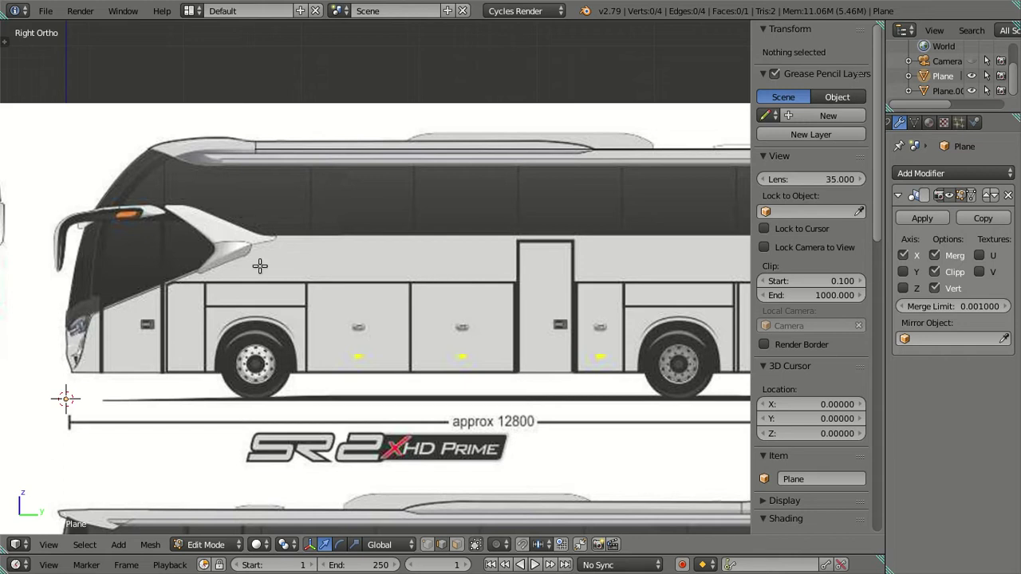
scroll(360, 177, down, 1)
scroll(399, 186, down, 1)
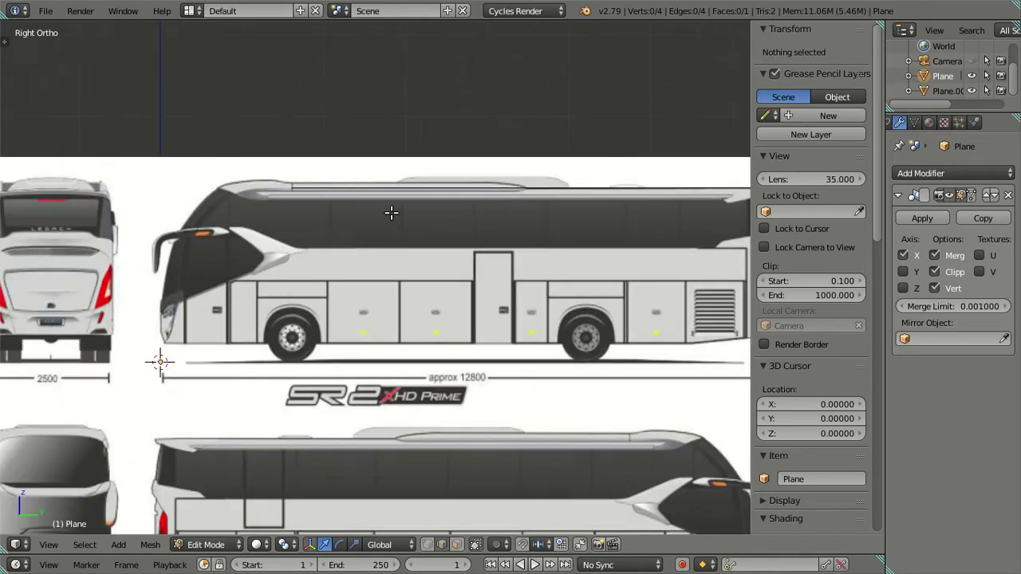
scroll(395, 209, up, 1)
scroll(435, 190, up, 1)
scroll(336, 206, up, 2)
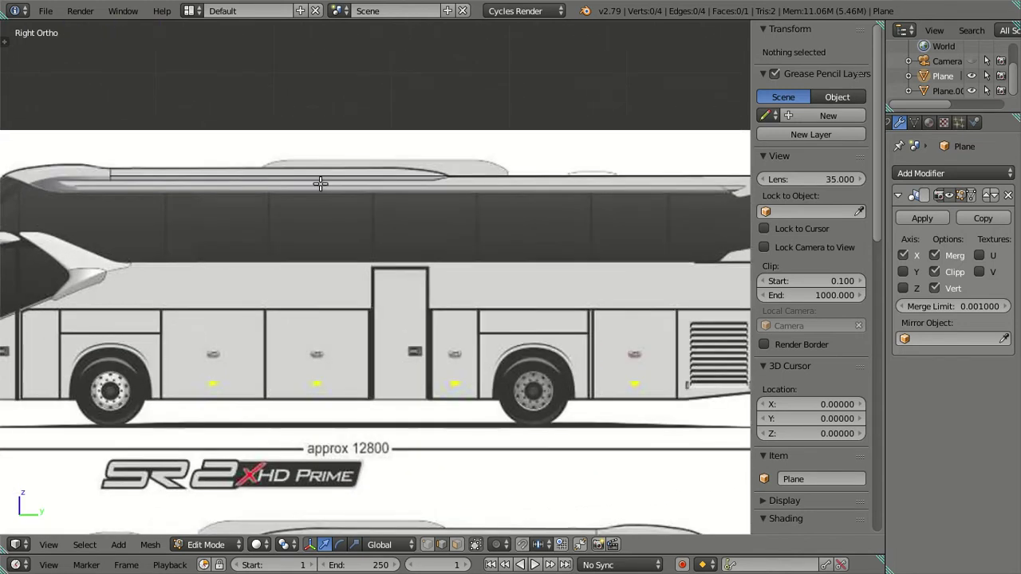
middle_drag(268, 166, 302, 228)
right_click(301, 229)
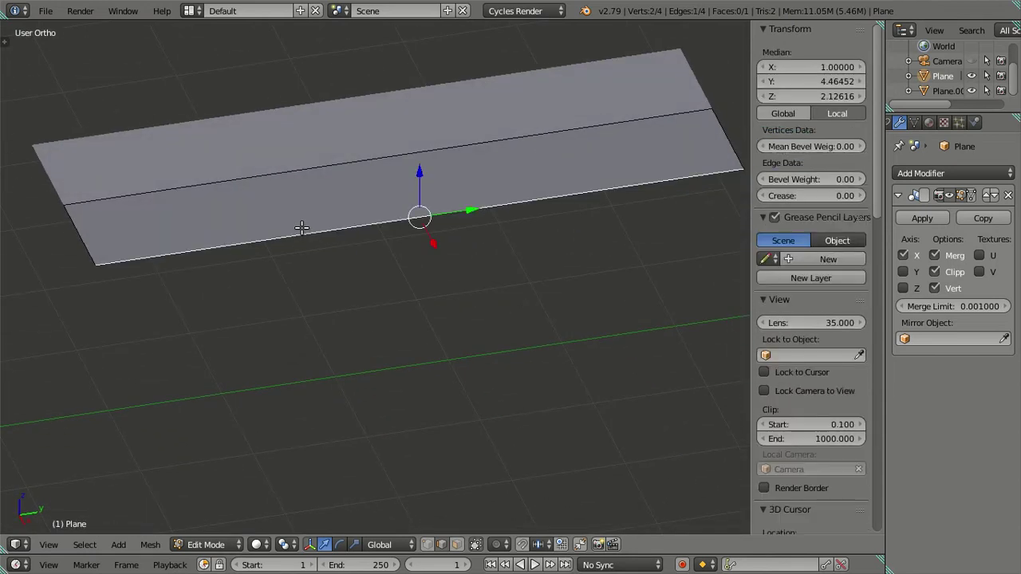
key(KP_3)
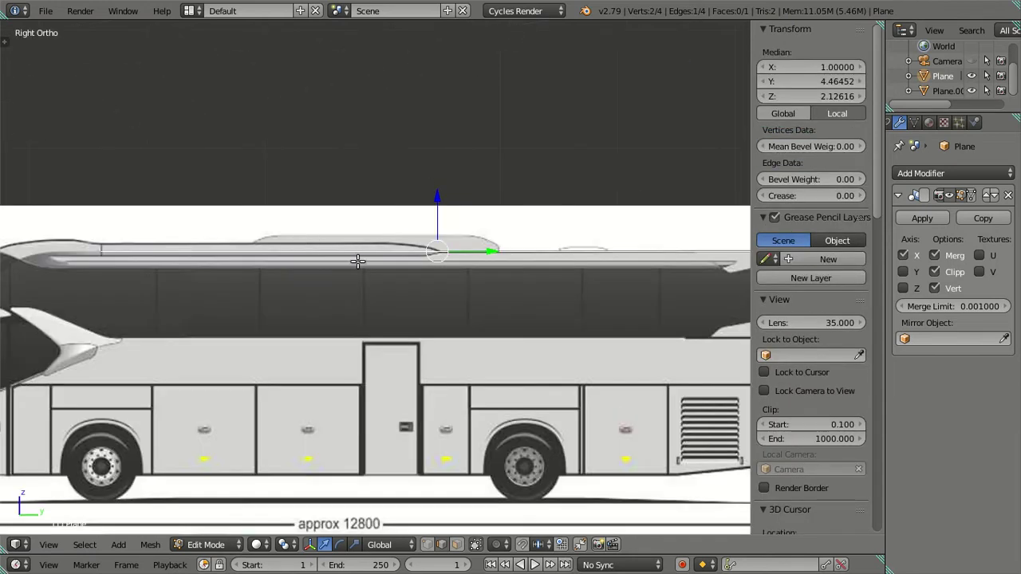
scroll(357, 261, down, 2)
scroll(255, 215, up, 4)
mouse_move(302, 163)
shift+middle_down()
mouse_move(632, 126)
mouse_move(470, 201)
mouse_move(447, 199)
shift+middle_up()
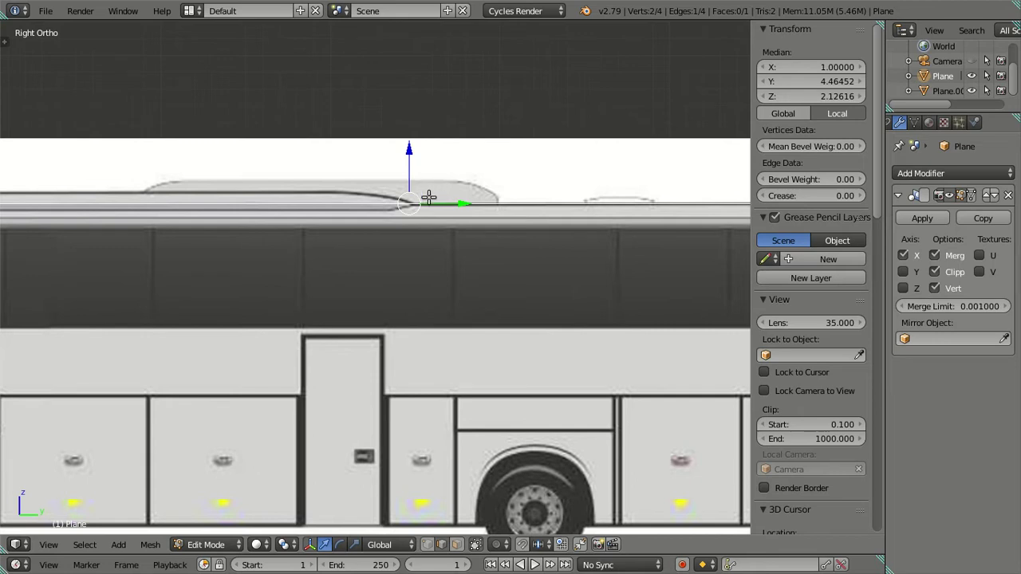
scroll(404, 201, down, 3)
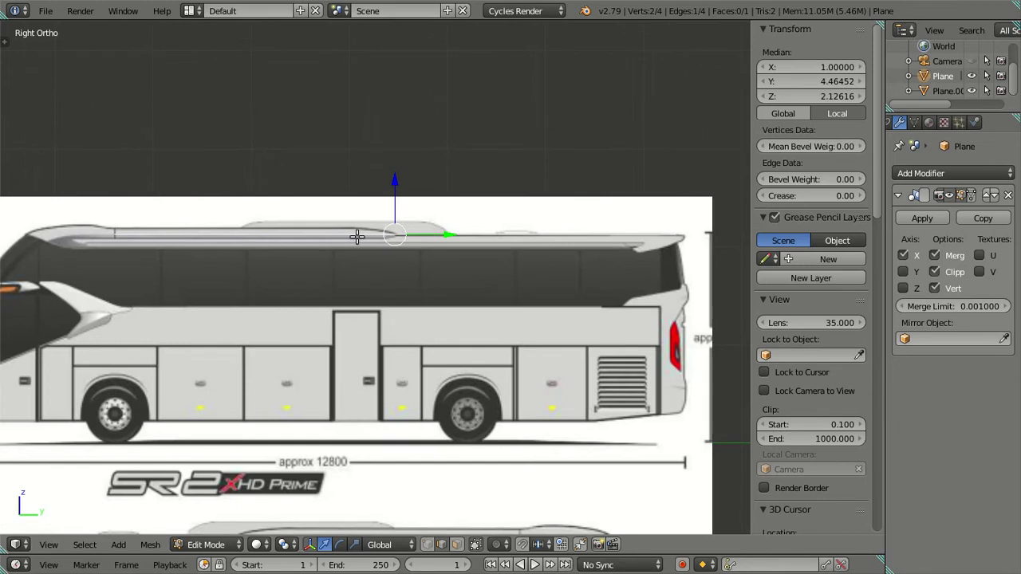
shift+scroll(350, 241, down, 2)
scroll(287, 245, down, 1)
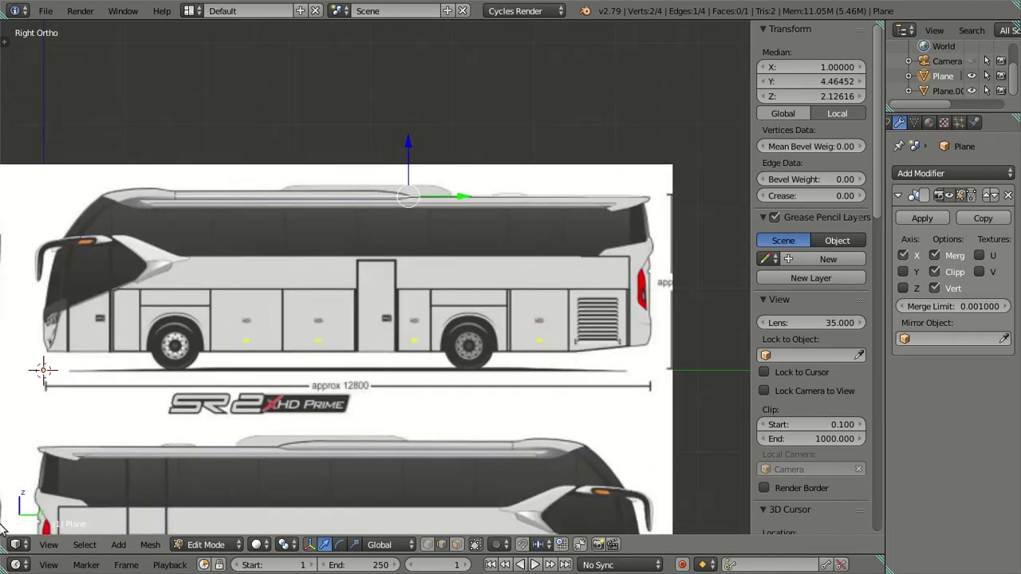
Recentre the shrunken blueprint sheet and add a new background image slot.
scroll(257, 157, down, 1)
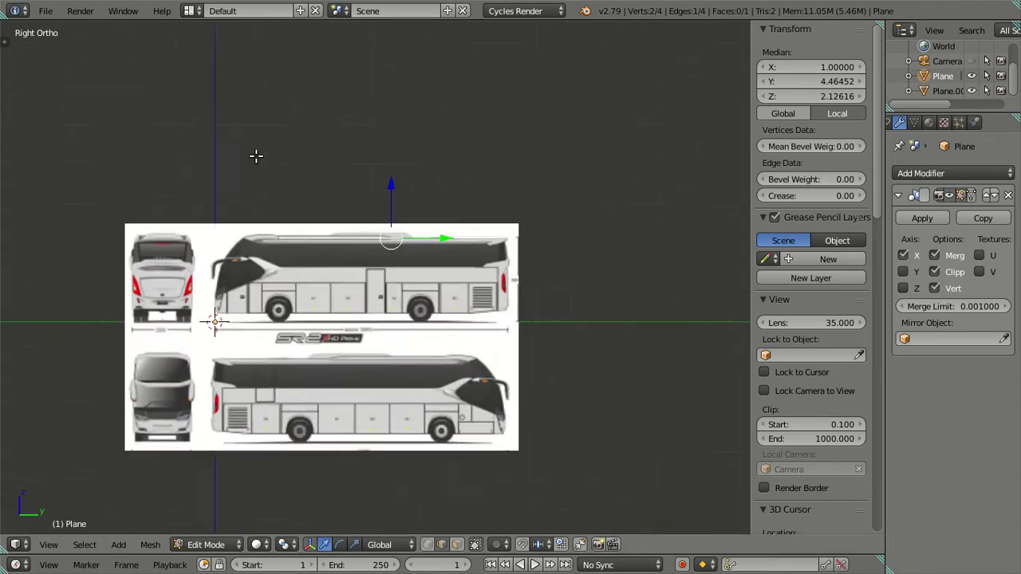
scroll(257, 157, down, 1)
shift+scroll(347, 197, down, 2)
shift+middle_drag(346, 197, 295, 236)
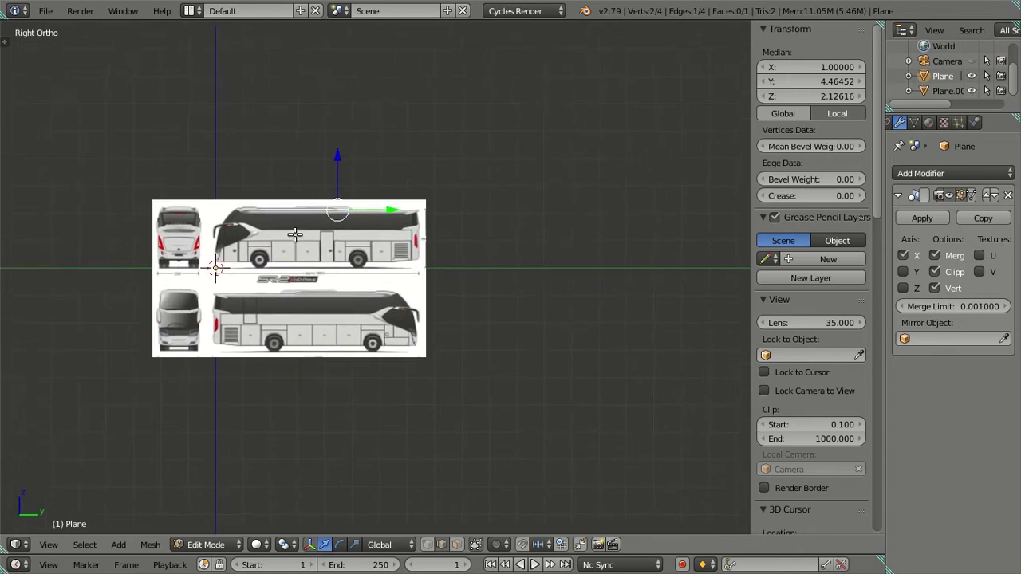
scroll(368, 231, down, 3)
scroll(830, 351, down, 5)
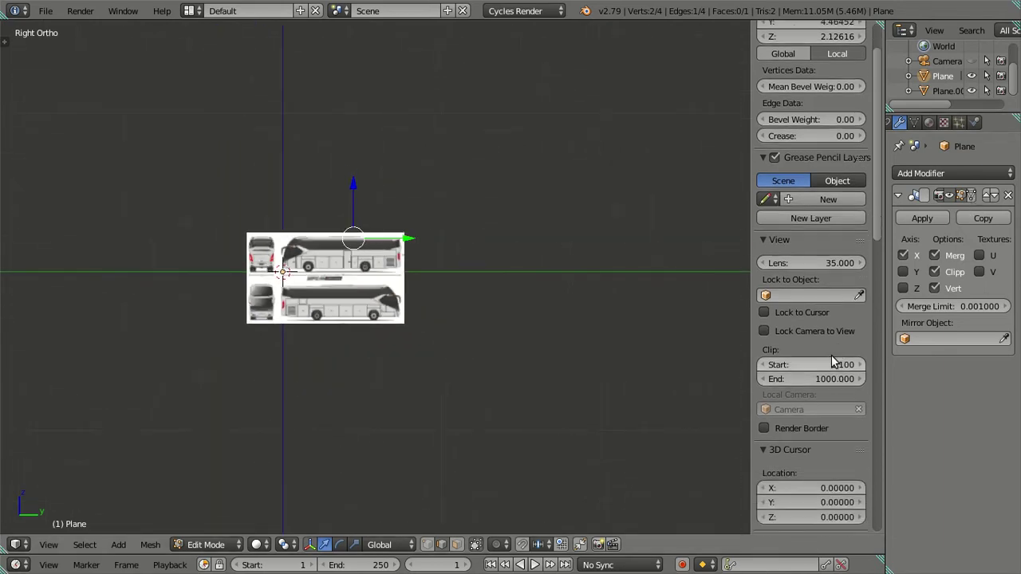
scroll(828, 347, down, 5)
scroll(828, 346, down, 5)
scroll(827, 344, down, 2)
click(784, 315)
scroll(798, 359, down, 2)
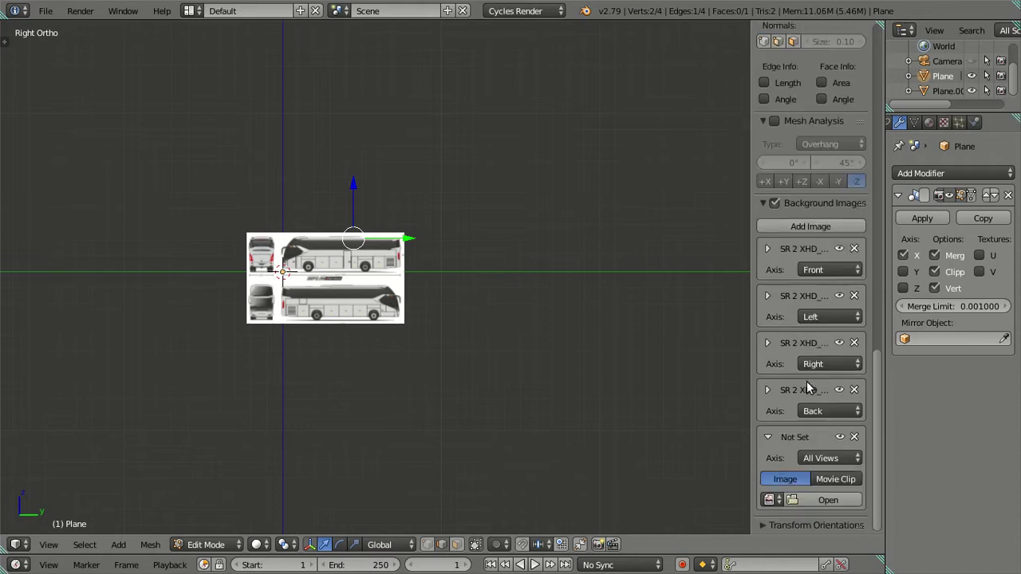
Keep the new image on All Views and browse for it in the Desktop folder.
click(825, 464)
click(793, 424)
click(801, 499)
click(39, 193)
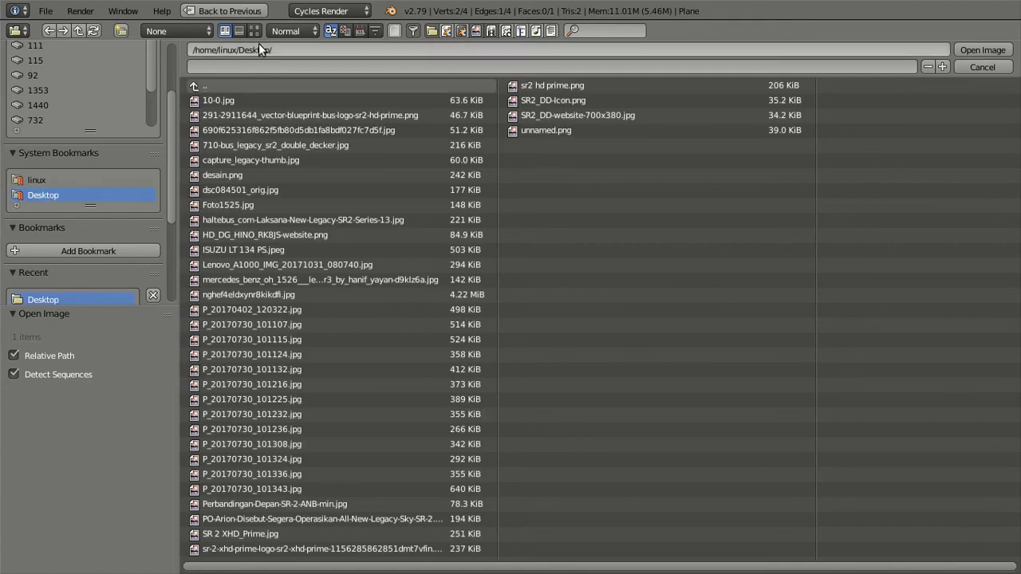
Load the Lenovo bus photo from the Desktop thumbnails as the fifth background image.
click(253, 30)
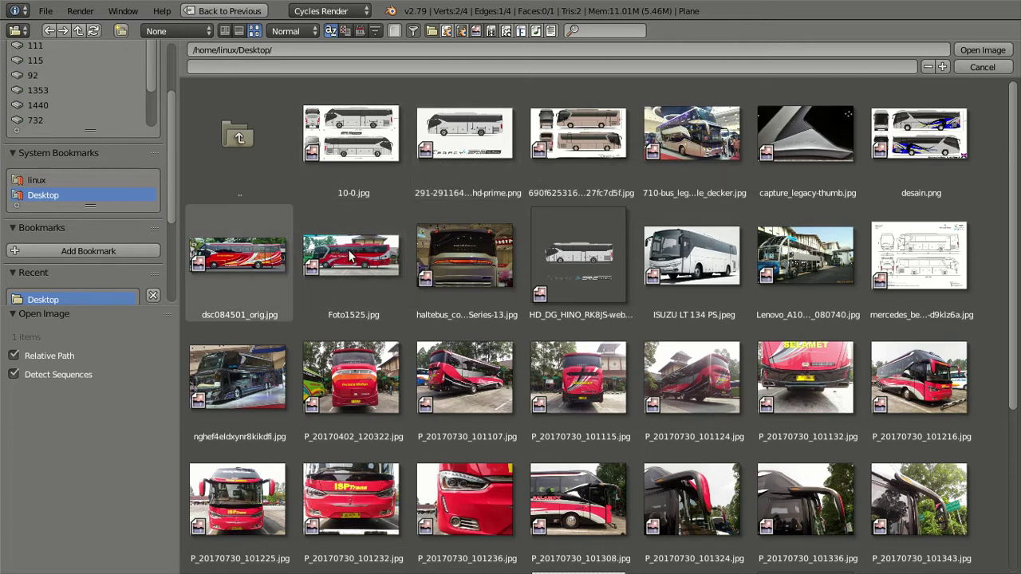
scroll(691, 327, down, 1)
scroll(691, 327, down, 4)
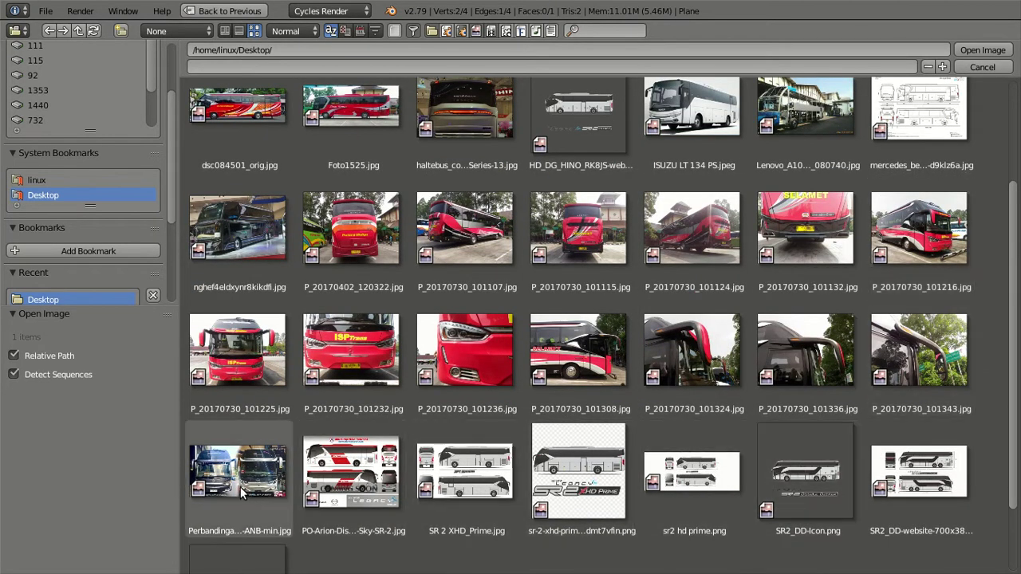
scroll(559, 359, up, 3)
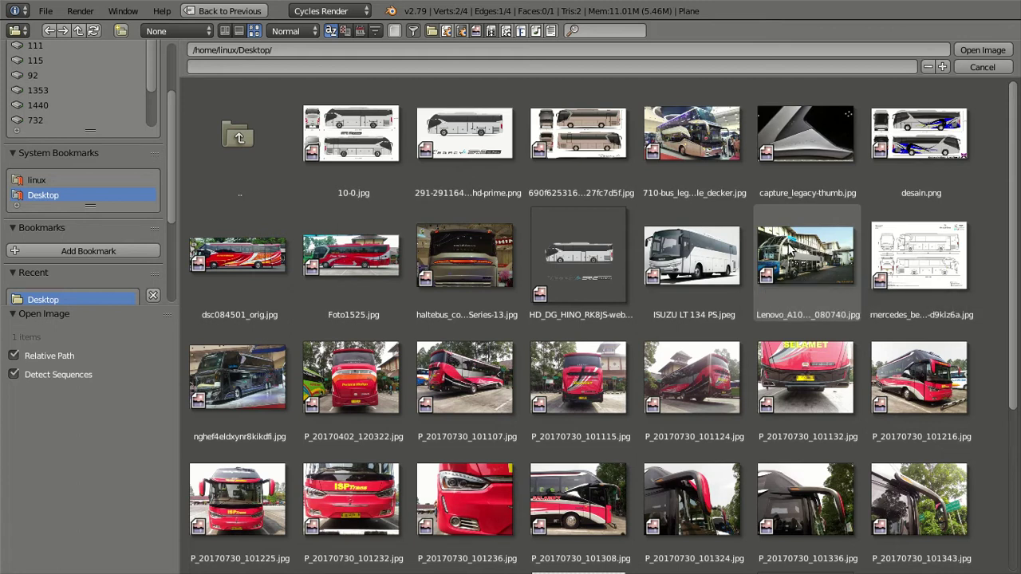
click(805, 253)
click(977, 46)
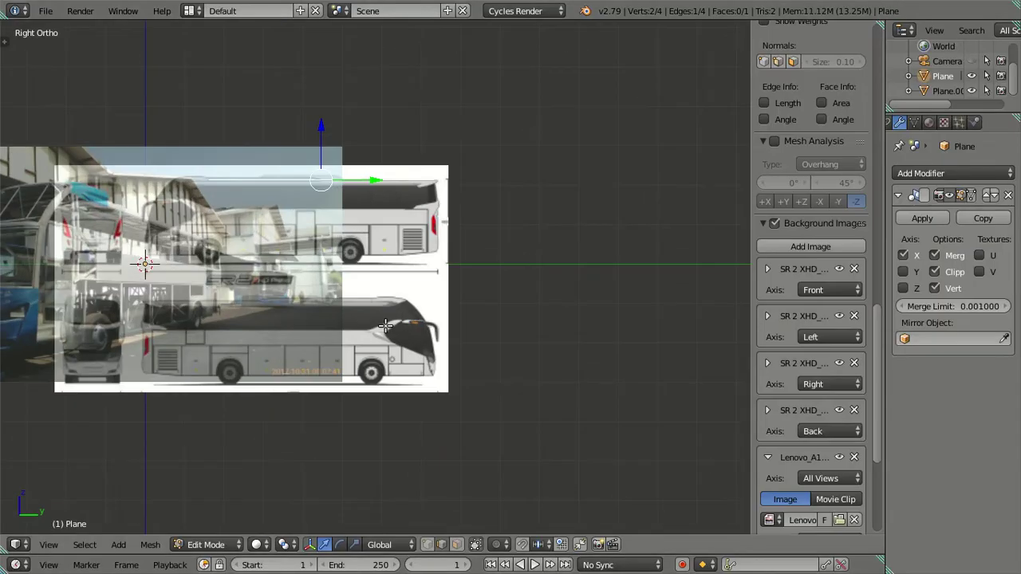
Set the Lenovo bus photo's opacity to 1.0.
scroll(790, 459, down, 6)
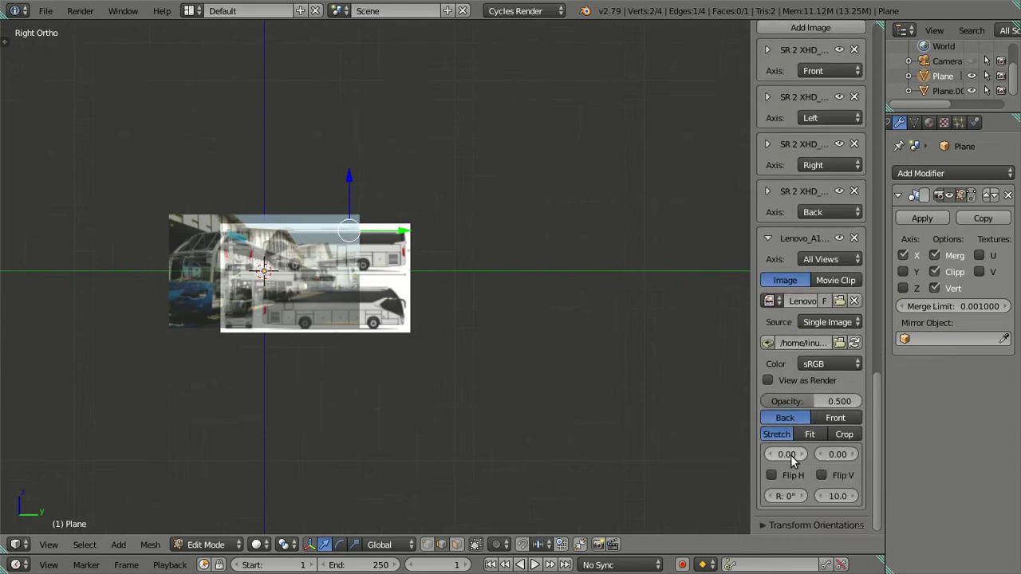
click(813, 402)
text(1)
key(Return)
Shift the photo to X offset 13.7 so it sits beside the blueprint.
drag(837, 454, 838, 454)
shift+middle_drag(554, 299, 475, 340)
scroll(305, 342, up, 5)
scroll(305, 341, up, 3)
mouse_move(304, 341)
shift+middle_down()
mouse_move(484, 261)
mouse_move(394, 290)
shift+middle_up()
scroll(519, 272, up, 2)
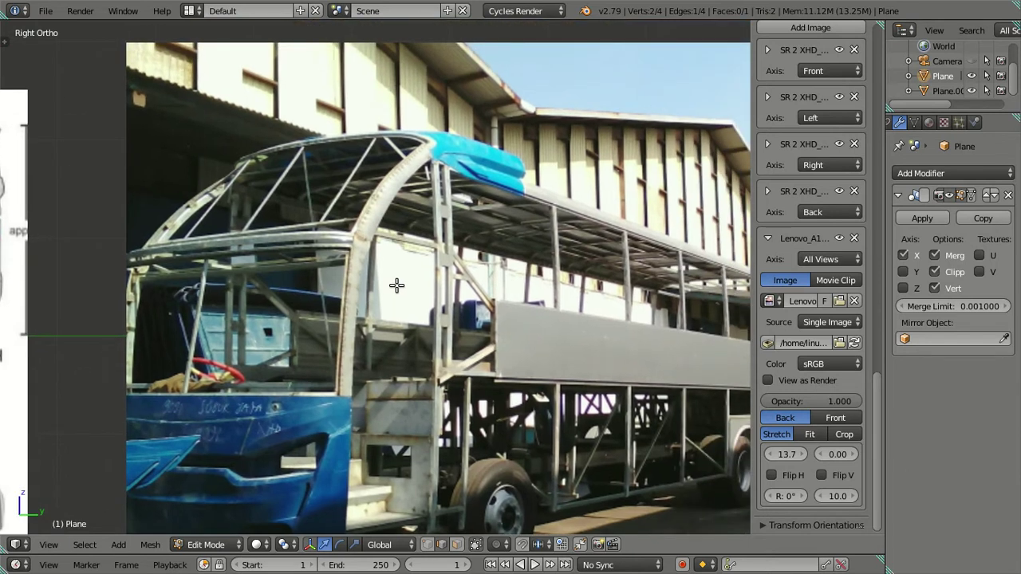
scroll(396, 286, down, 3)
scroll(426, 281, up, 1)
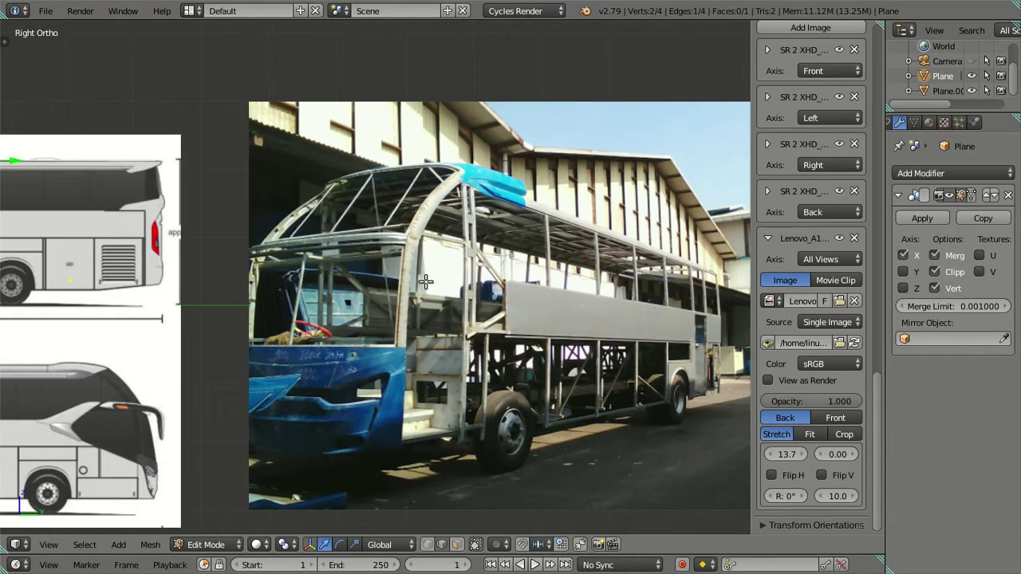
mouse_move(426, 280)
shift+middle_down()
mouse_move(569, 274)
mouse_move(616, 254)
shift+middle_up()
scroll(567, 234, down, 3)
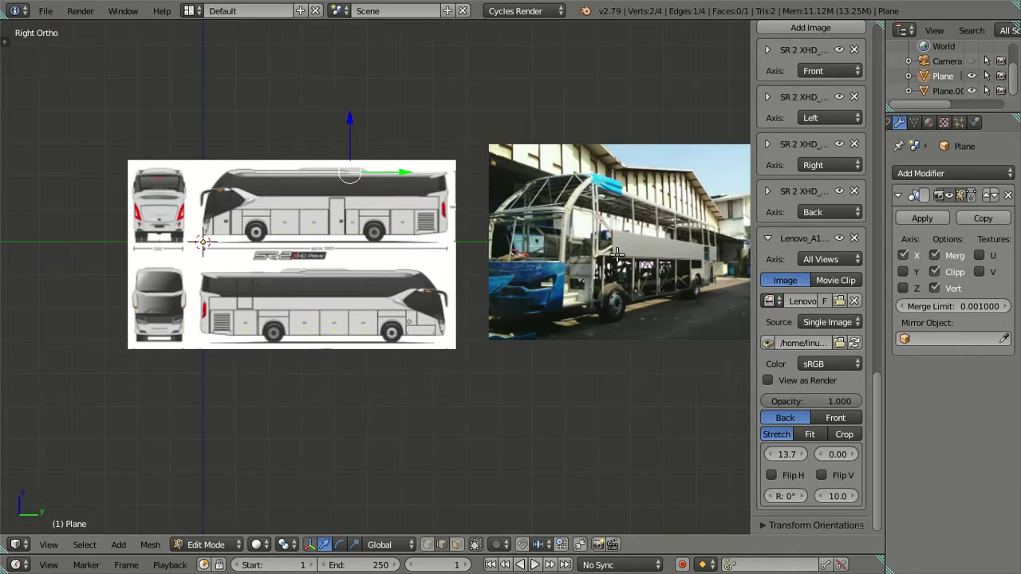
scroll(531, 274, down, 2)
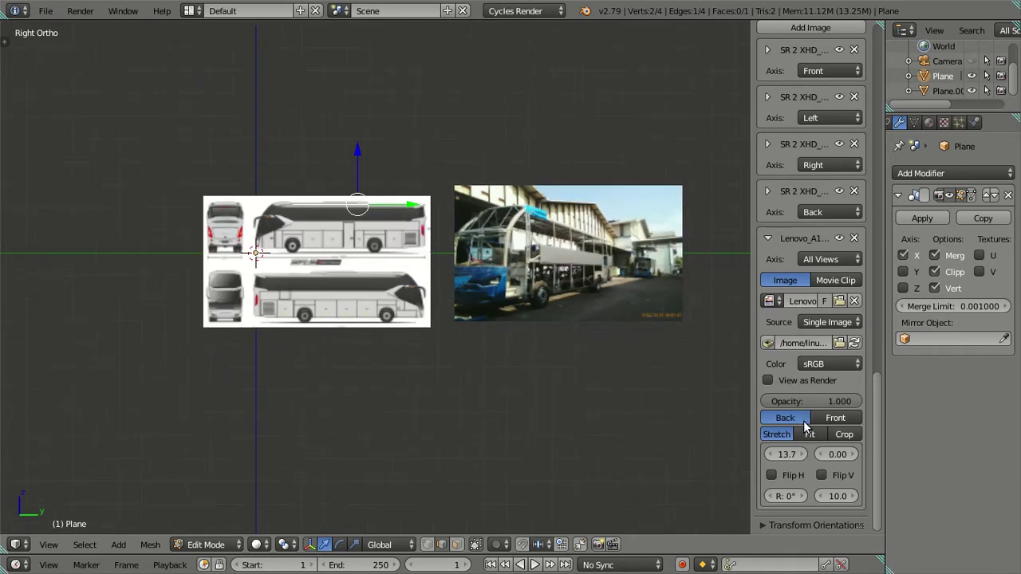
Collapse the photo's settings and add a sixth background image slot.
click(769, 237)
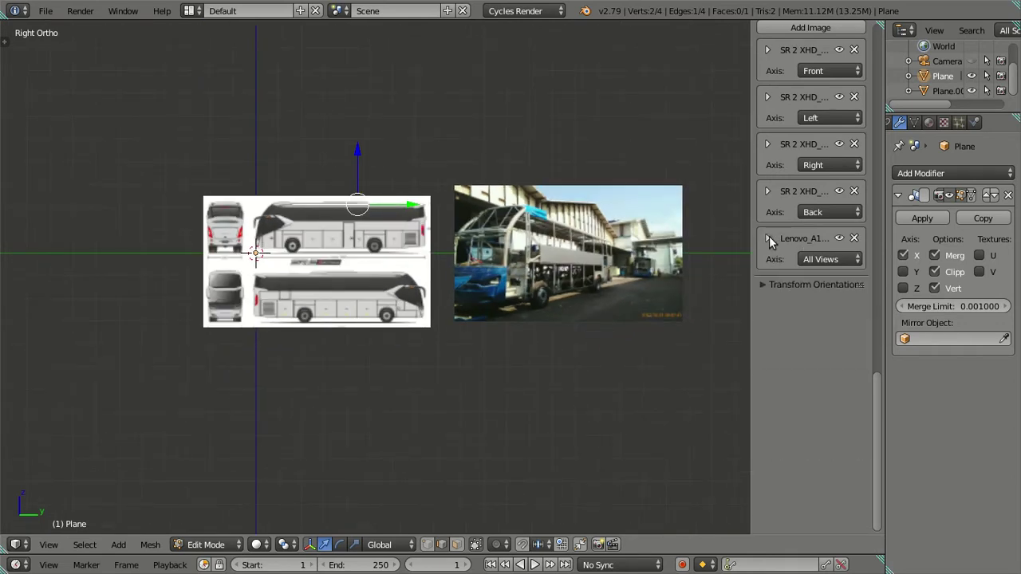
scroll(771, 169, up, 5)
click(787, 176)
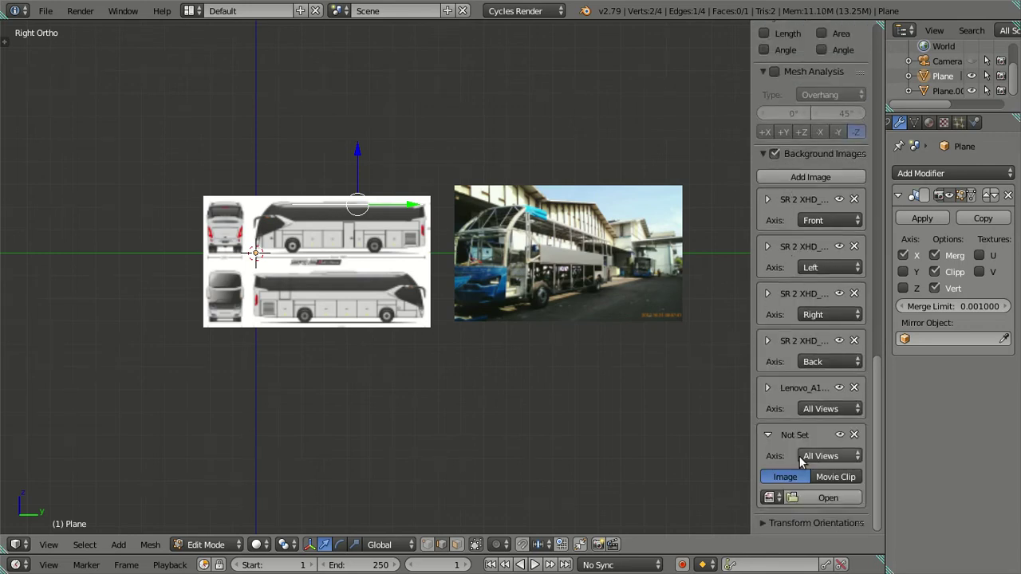
Load Desktop/dsc084501_orig.jpg, the red bus photo, into the new background slot.
click(800, 497)
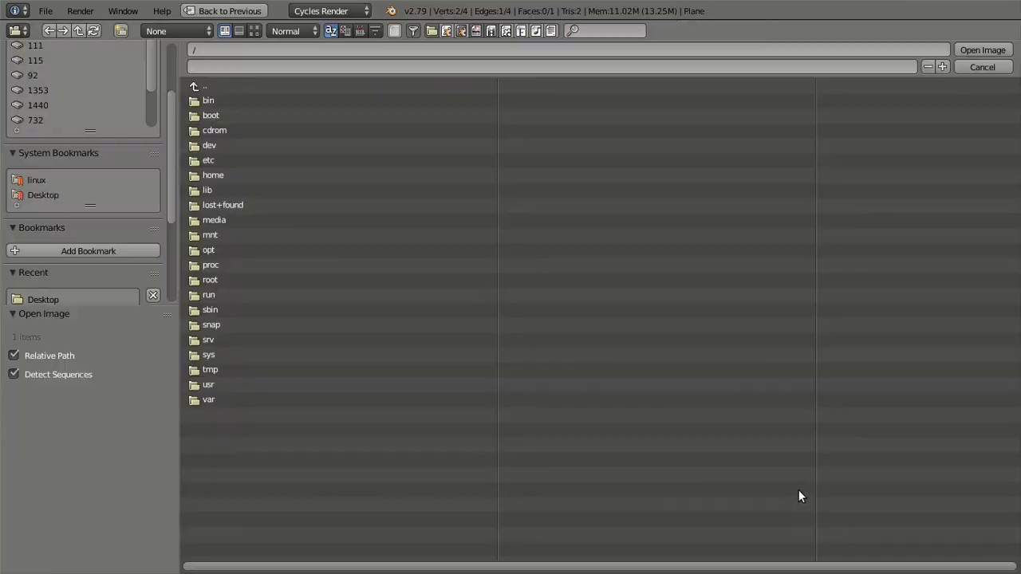
click(32, 197)
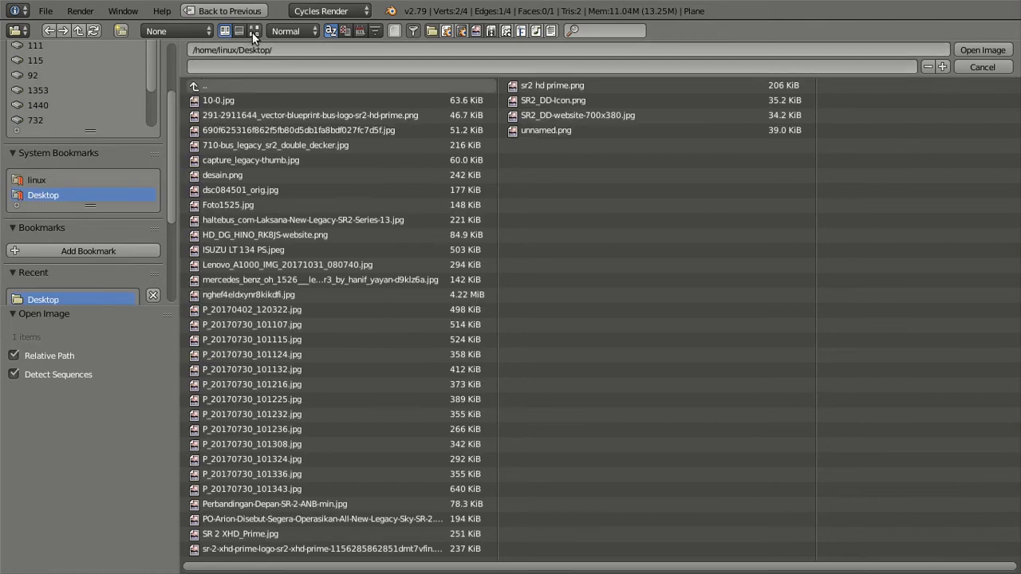
click(254, 30)
click(240, 259)
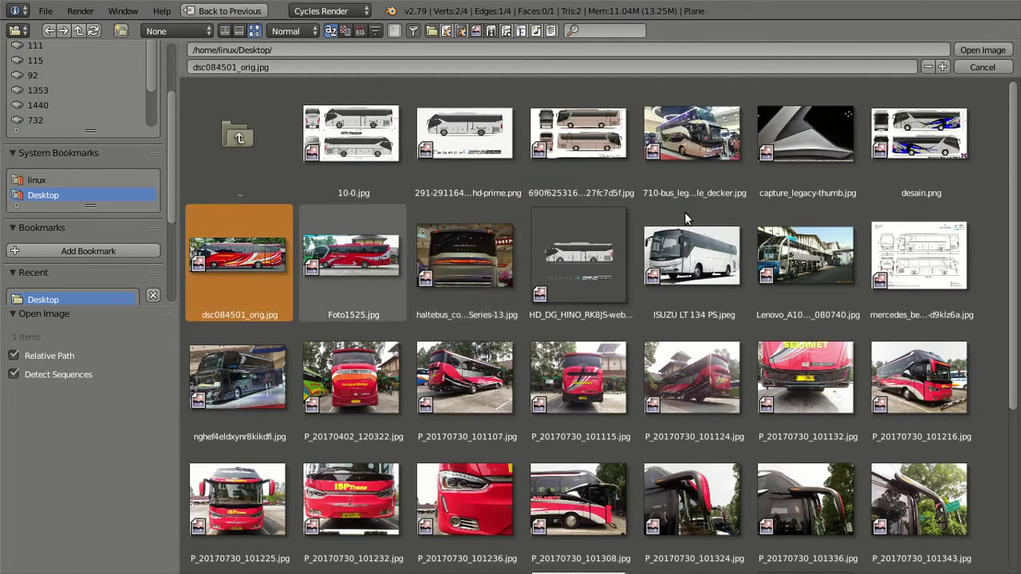
click(981, 51)
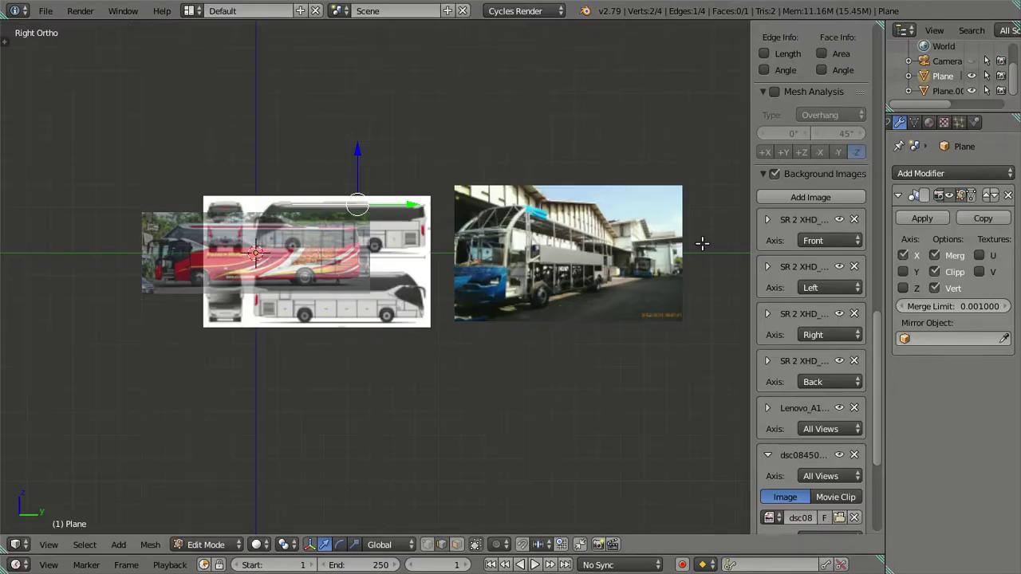
Offset the red bus photo to X -9.10 with opacity 1.0, then collapse its settings.
scroll(809, 415, down, 3)
scroll(813, 431, down, 2)
drag(800, 454, 713, 454)
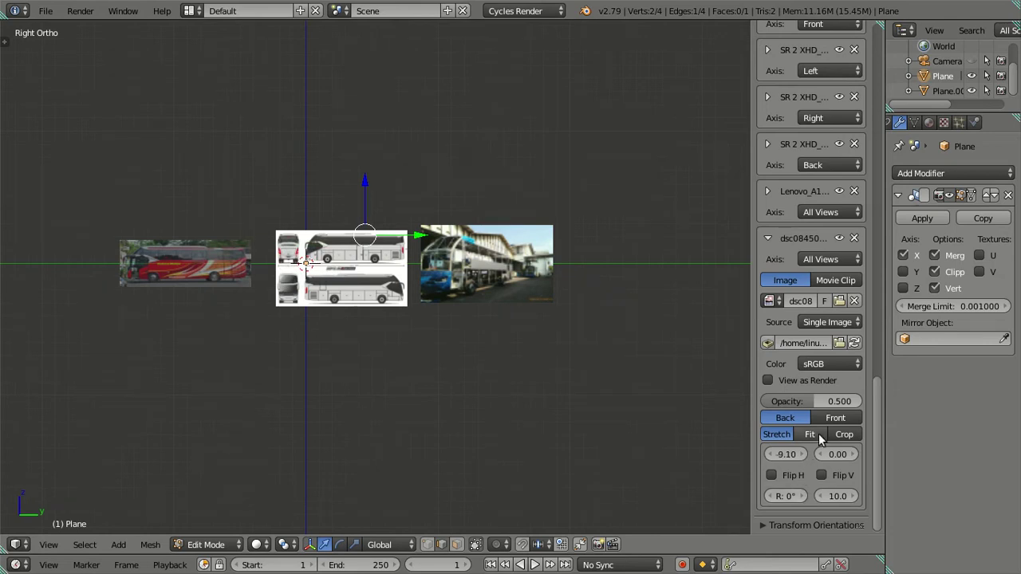
drag(810, 395, 860, 401)
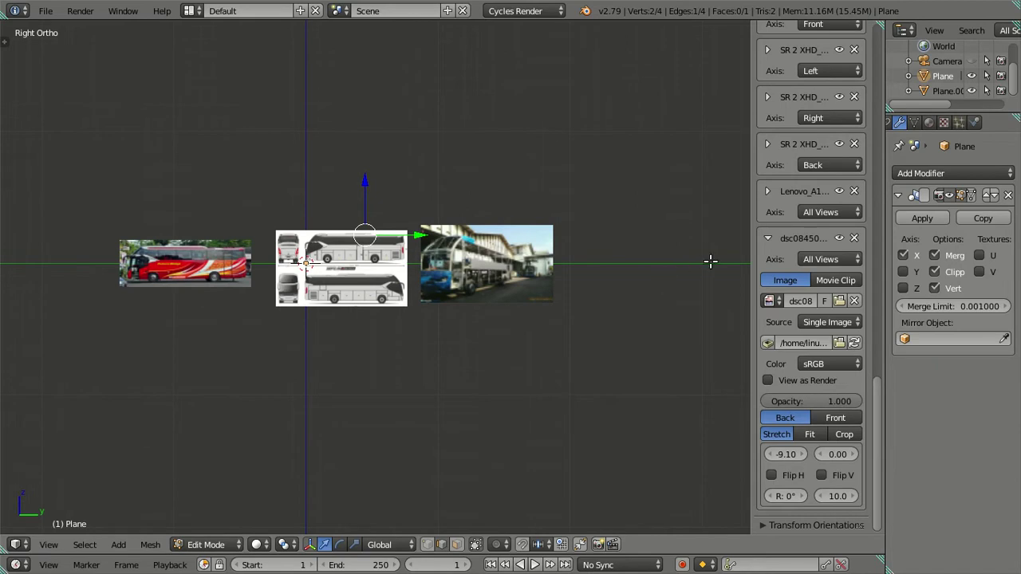
click(768, 238)
scroll(449, 314, up, 3)
scroll(136, 264, up, 3)
scroll(646, 259, up, 2)
scroll(646, 260, up, 4)
shift+middle_drag(646, 260, 447, 319)
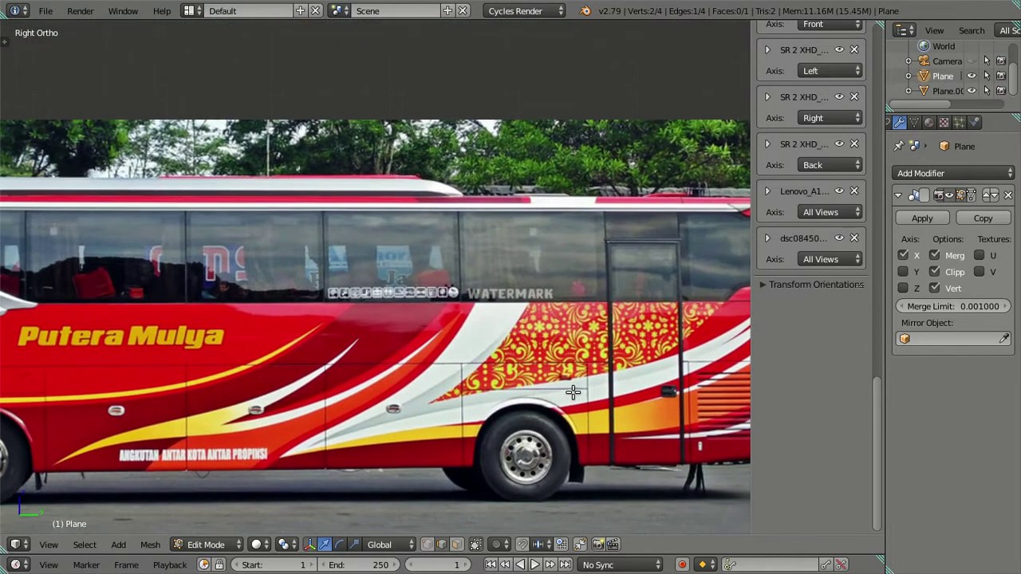
scroll(248, 363, up, 2)
ctrl+scroll(247, 363, up, 1)
shift+middle_drag(247, 363, 241, 362)
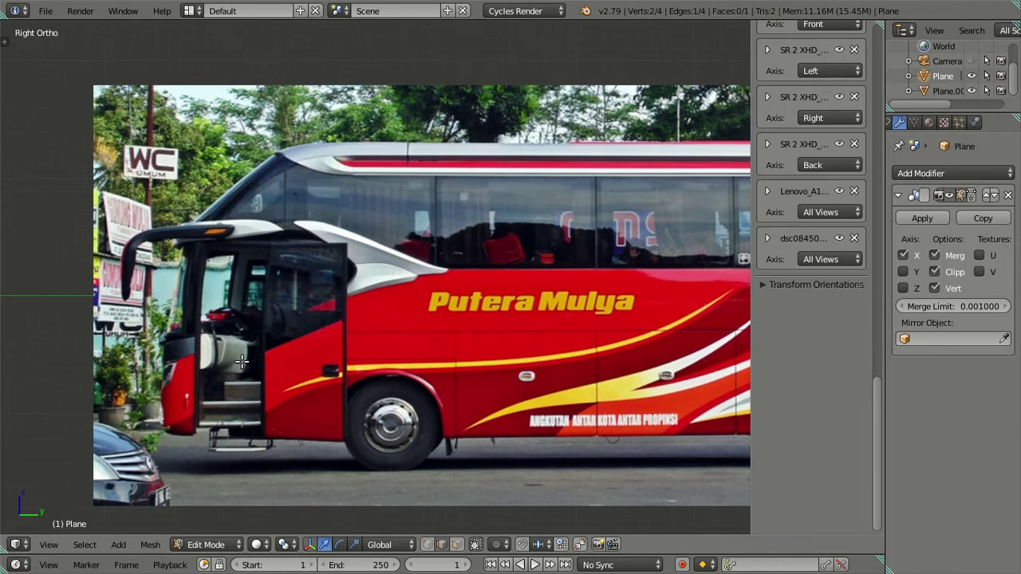
ctrl+scroll(242, 361, down, 5)
scroll(335, 326, down, 2)
scroll(335, 325, down, 1)
shift+middle_drag(526, 319, 270, 322)
scroll(270, 321, up, 1)
scroll(344, 284, up, 4)
scroll(343, 279, up, 1)
scroll(344, 288, up, 1)
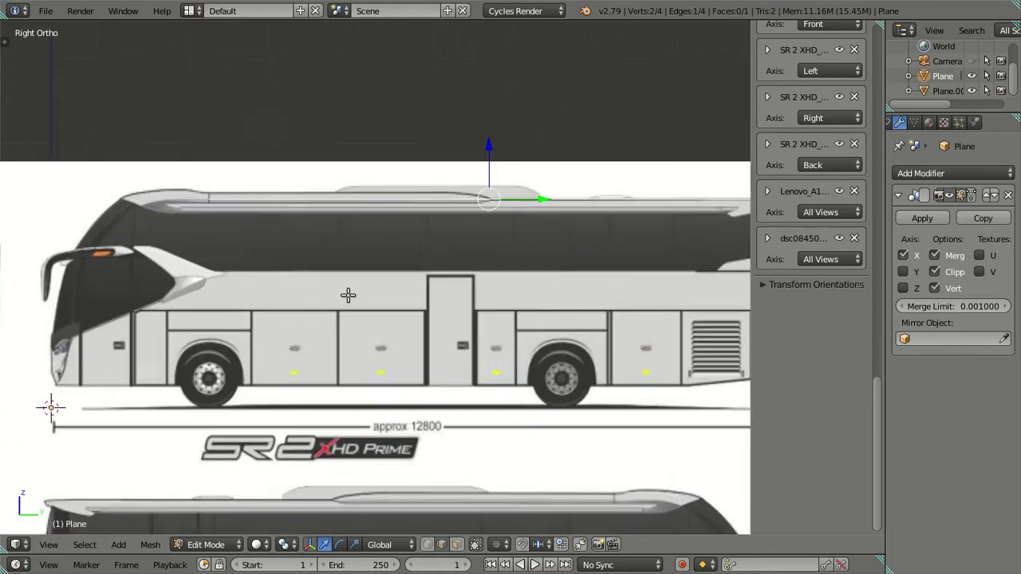
scroll(347, 294, up, 2)
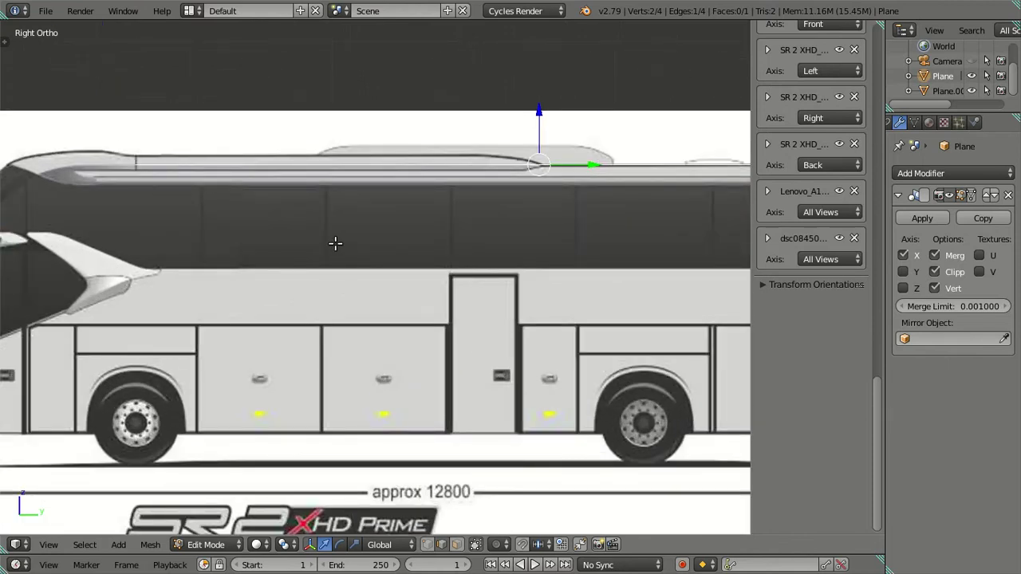
scroll(335, 243, down, 4)
scroll(351, 252, down, 1)
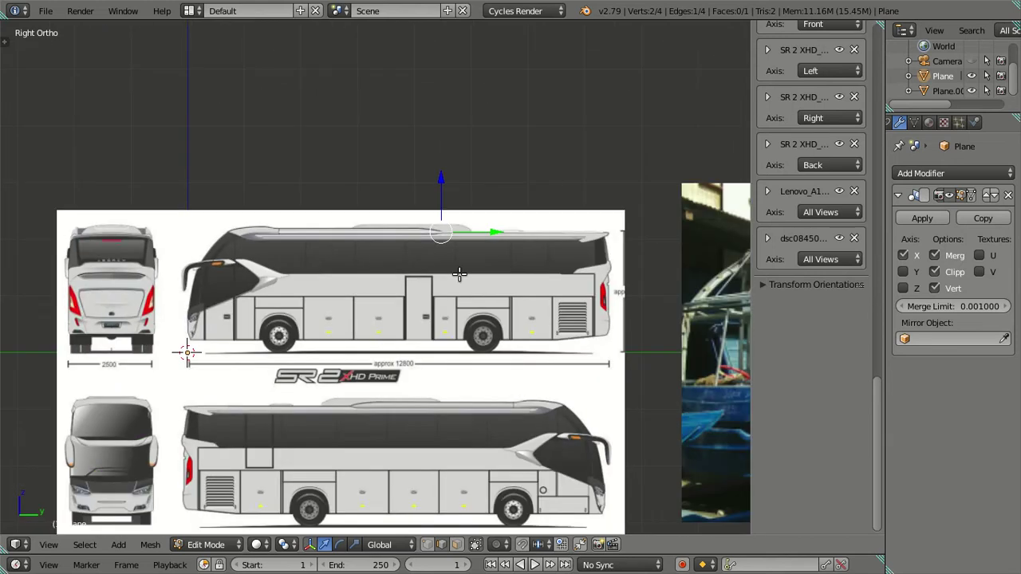
shift+middle_drag(459, 274, 435, 264)
scroll(495, 279, down, 3)
shift+middle_drag(508, 277, 197, 274)
scroll(391, 270, up, 4)
scroll(391, 269, up, 3)
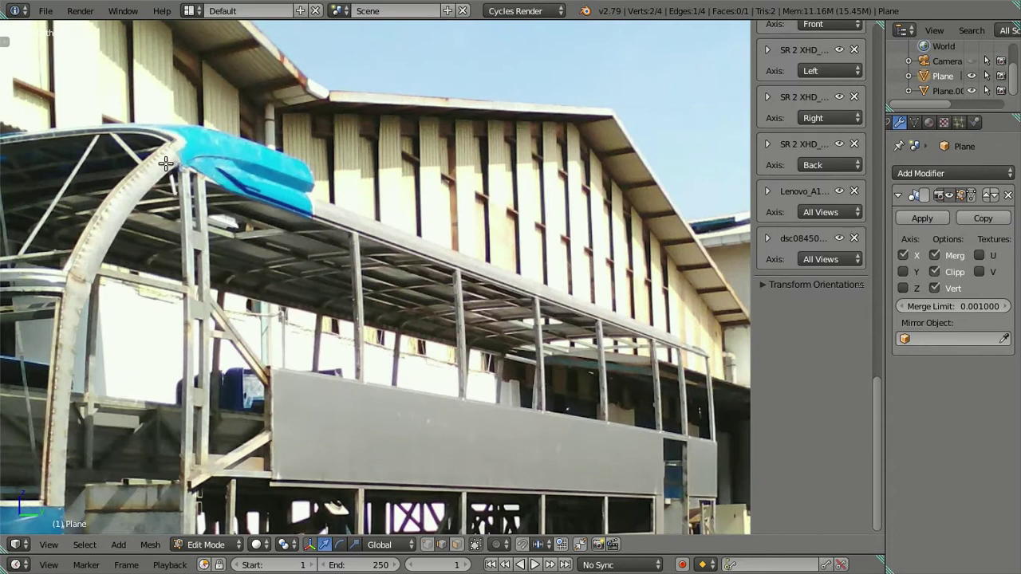
scroll(336, 196, down, 3)
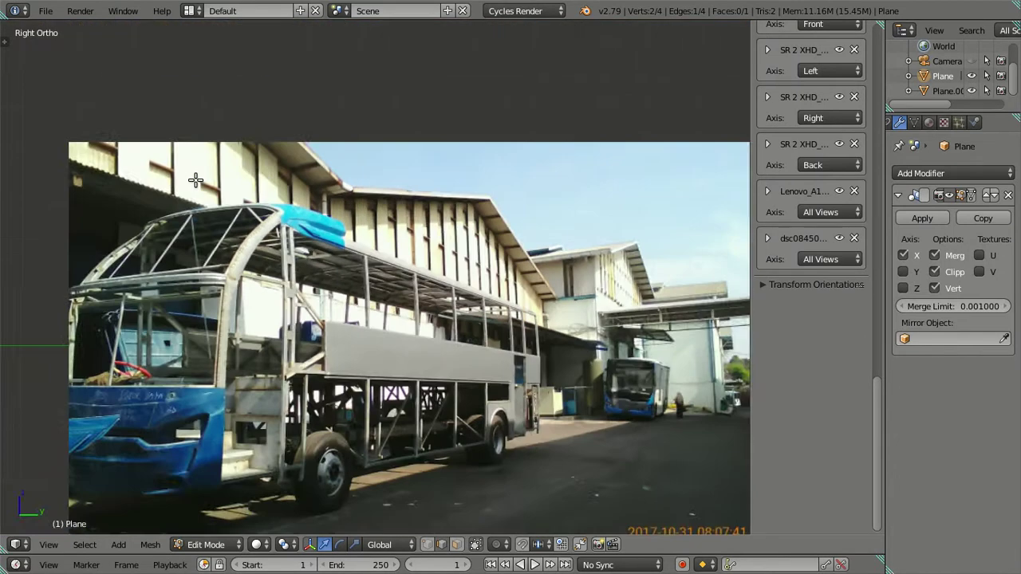
scroll(171, 200, down, 3)
shift+middle_drag(171, 200, 342, 181)
scroll(341, 180, up, 3)
scroll(401, 246, up, 2)
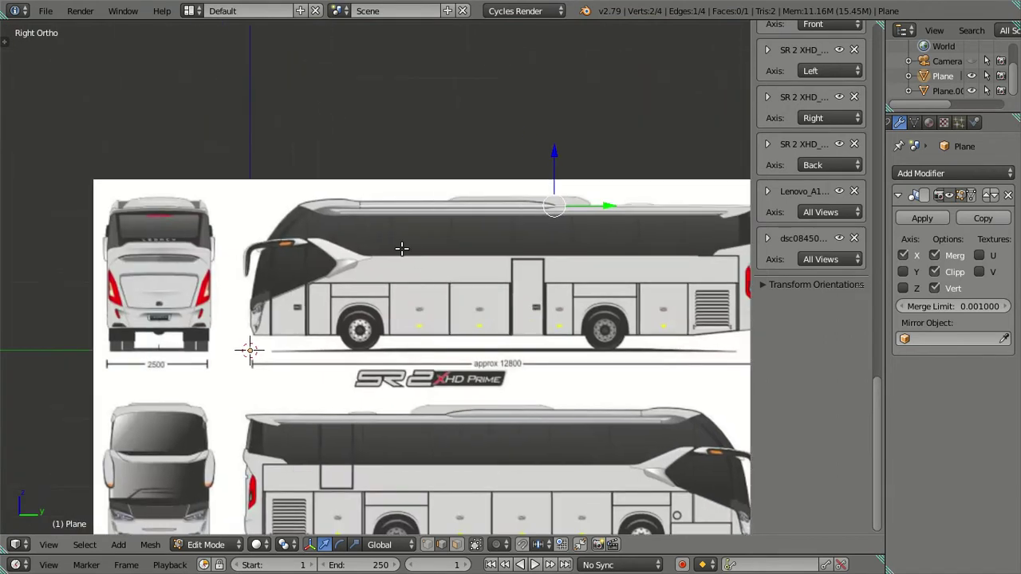
scroll(360, 178, up, 3)
scroll(279, 201, up, 2)
mouse_move(280, 201)
shift+middle_down()
mouse_move(186, 237)
mouse_move(307, 145)
shift+middle_up()
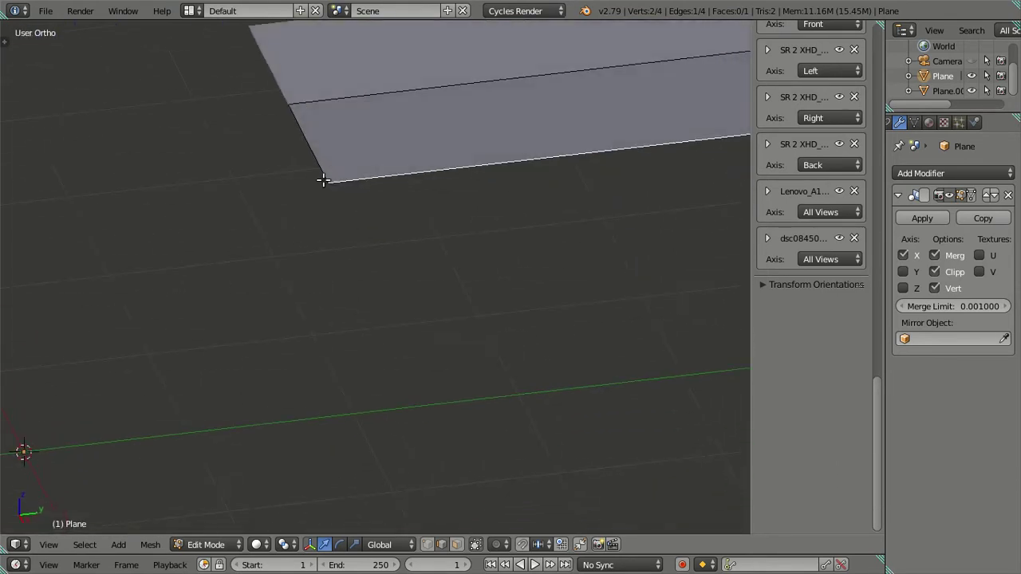
Select the plane's front edge vertex and return to the side view at the roof front.
scroll(318, 181, down, 4)
key(KP_3)
mouse_move(330, 198)
middle_down()
mouse_move(506, 280)
mouse_move(464, 164)
middle_up()
key(g)
key(Escape)
right_click(271, 154)
middle_drag(280, 155, 302, 149)
key(KP_3)
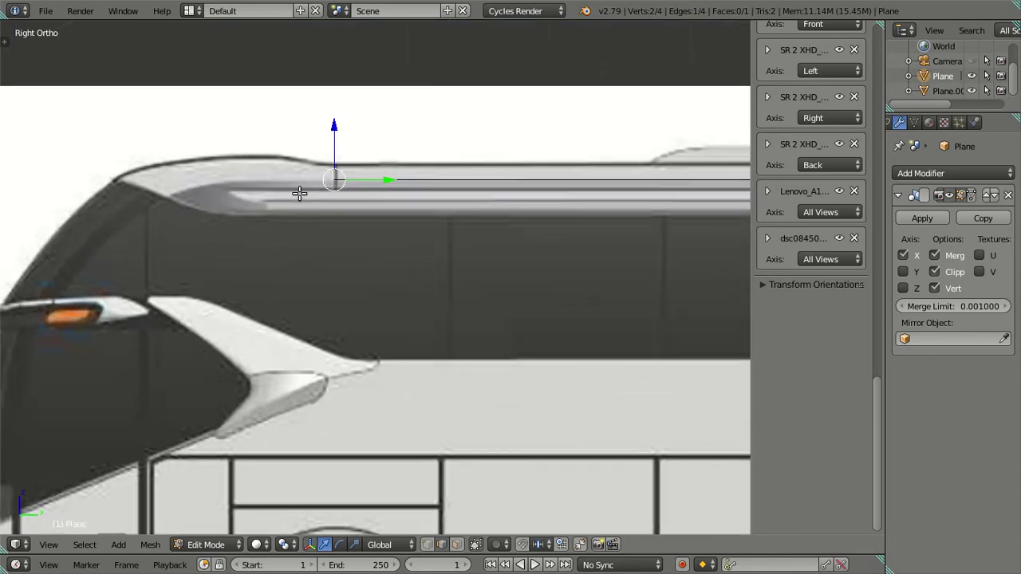
shift+middle_drag(298, 192, 381, 186)
Extrude the edge along Y, then two more segments following the front roof curve.
key(g)
key(Escape)
key(e)
key(y)
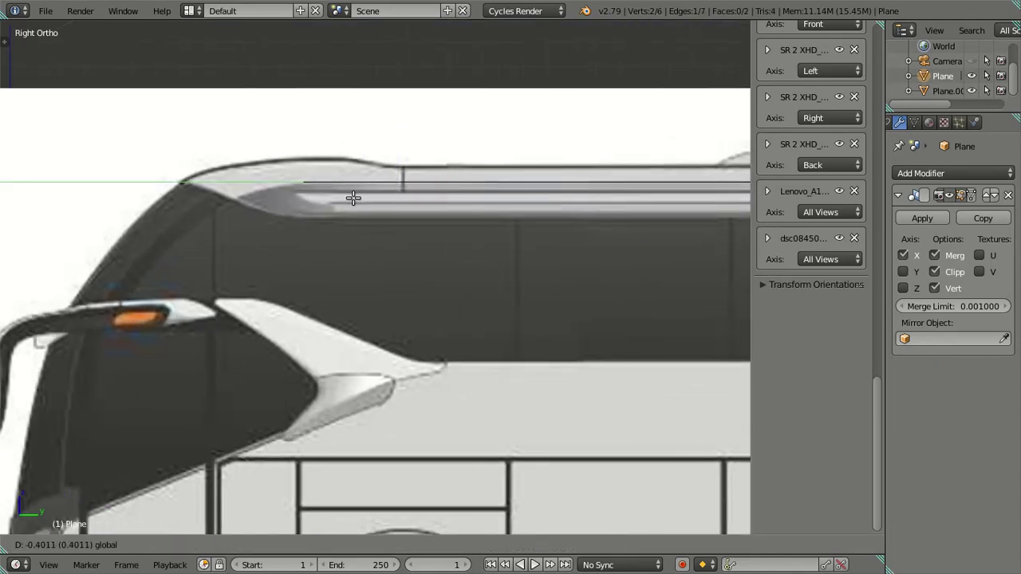
click(352, 197)
key(e)
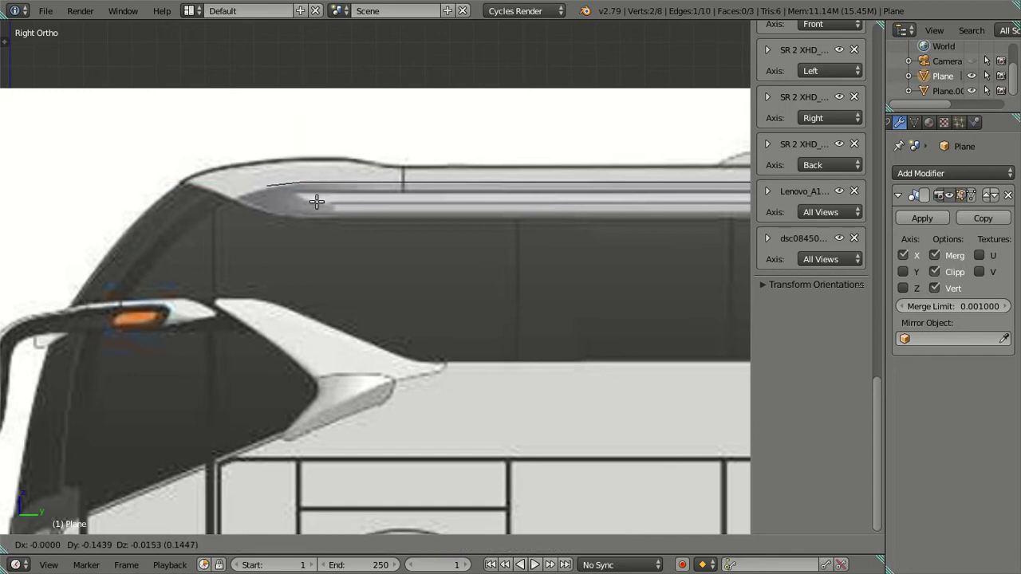
click(318, 202)
key(e)
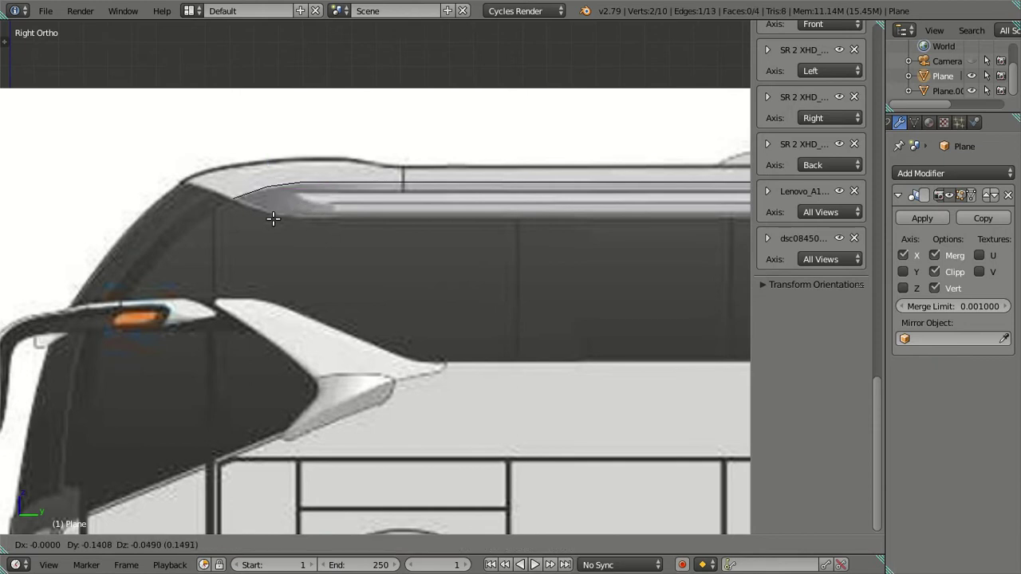
click(273, 217)
scroll(227, 260, down, 2)
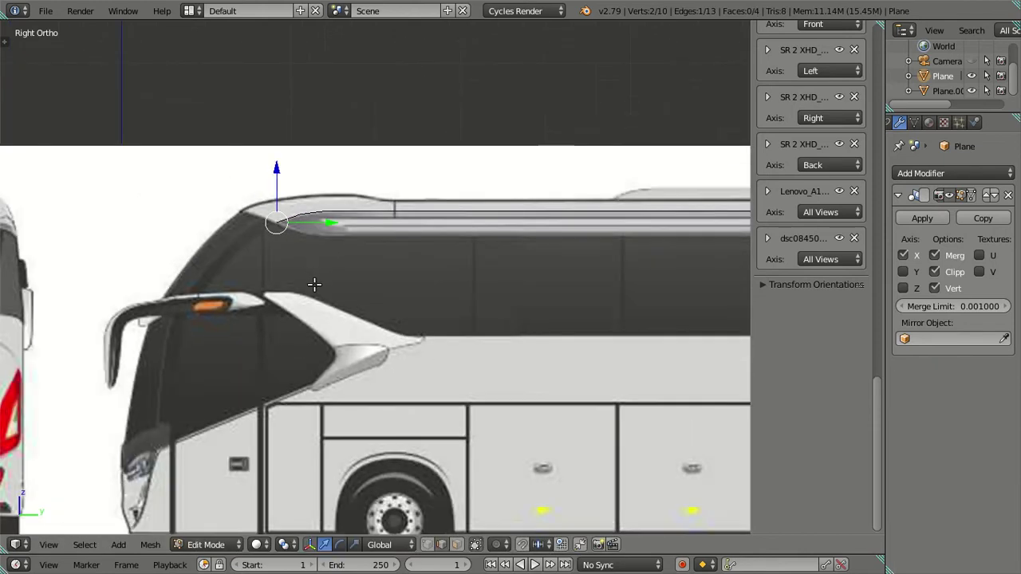
scroll(314, 285, up, 2)
scroll(314, 285, down, 5)
Close the background image settings panel with blueprint and photo both in view.
scroll(314, 285, down, 3)
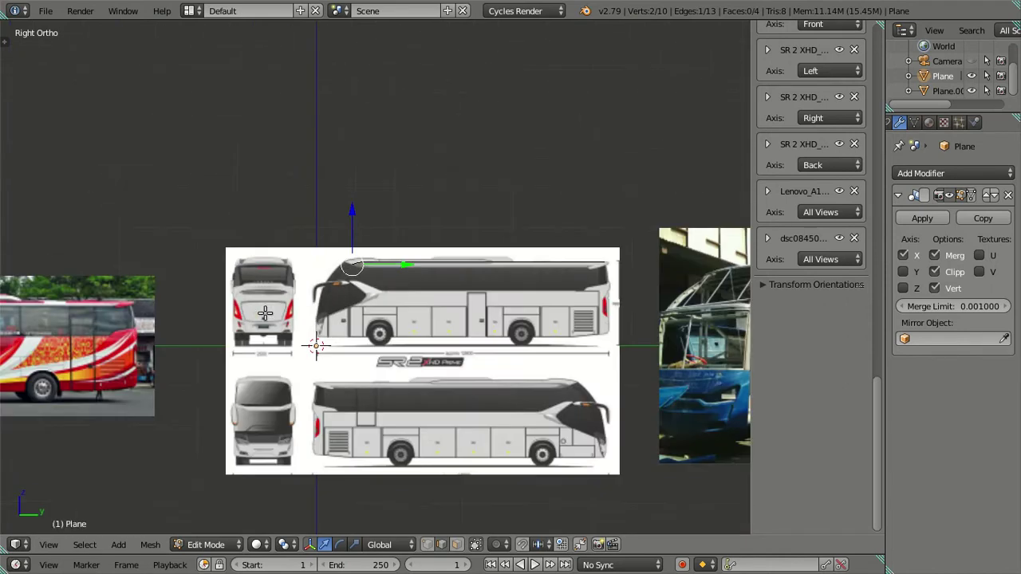
shift+middle_drag(211, 324, 410, 260)
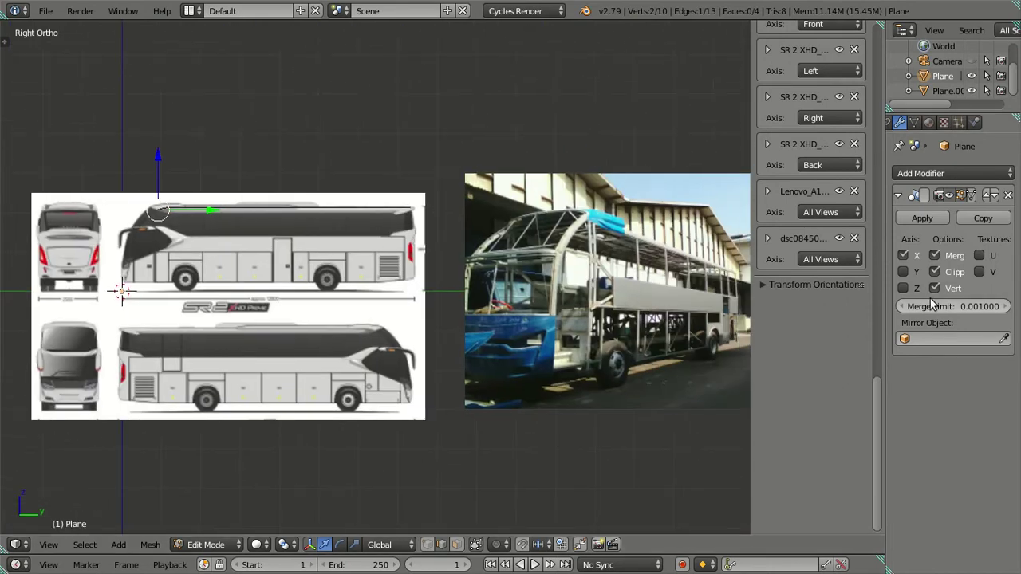
key(n)
scroll(439, 283, up, 4)
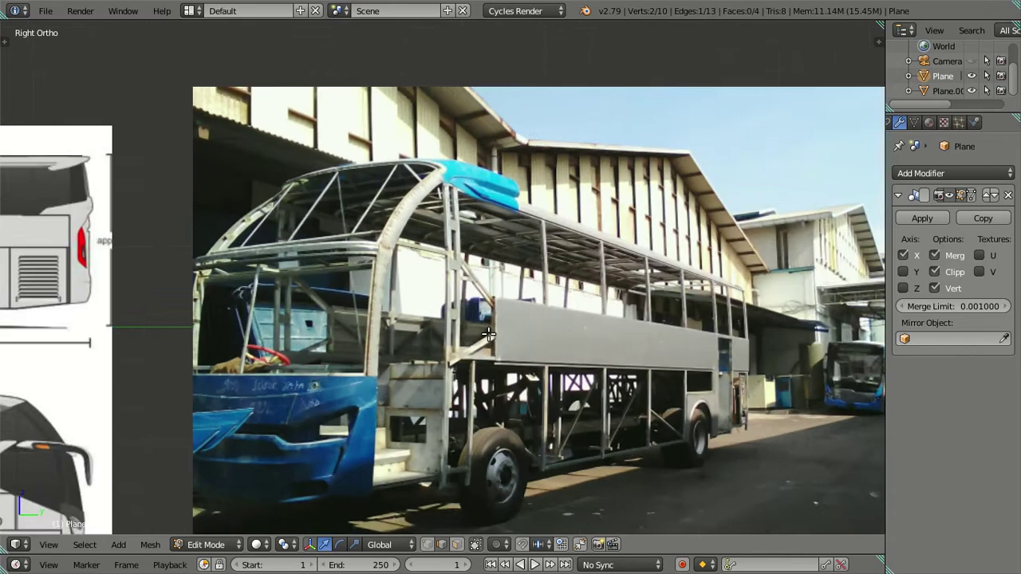
scroll(413, 264, up, 1)
scroll(413, 268, up, 3)
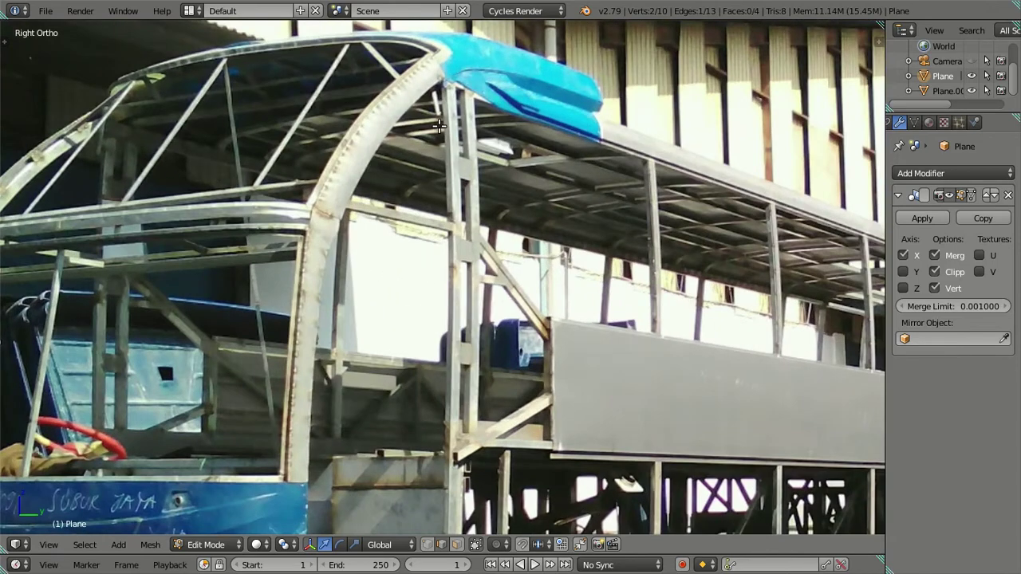
scroll(439, 125, down, 4)
scroll(239, 184, down, 3)
Pan past the red bus photo and centre on the blueprint's front roof corner vertex.
shift+middle_drag(228, 209, 602, 272)
scroll(359, 376, up, 5)
scroll(359, 376, up, 3)
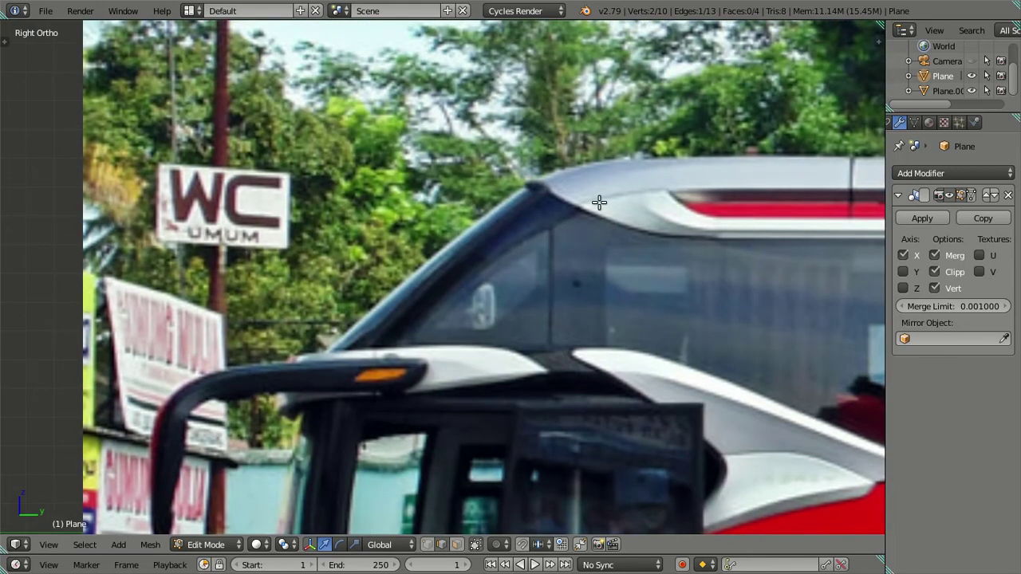
scroll(364, 356, down, 5)
scroll(472, 360, down, 2)
shift+middle_drag(472, 359, 148, 360)
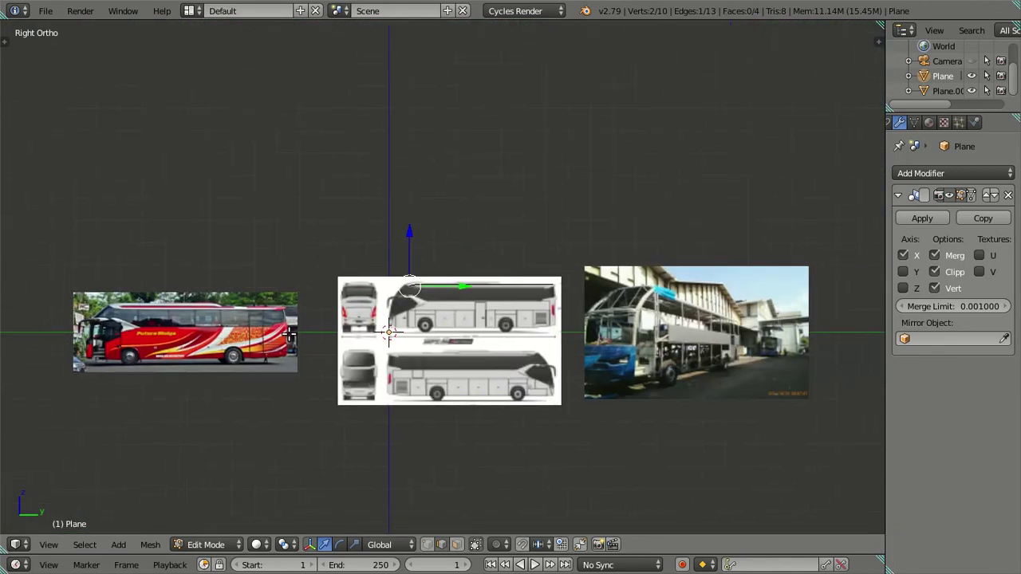
scroll(277, 406, up, 6)
scroll(278, 405, down, 4)
scroll(369, 255, up, 6)
shift+middle_drag(400, 203, 556, 326)
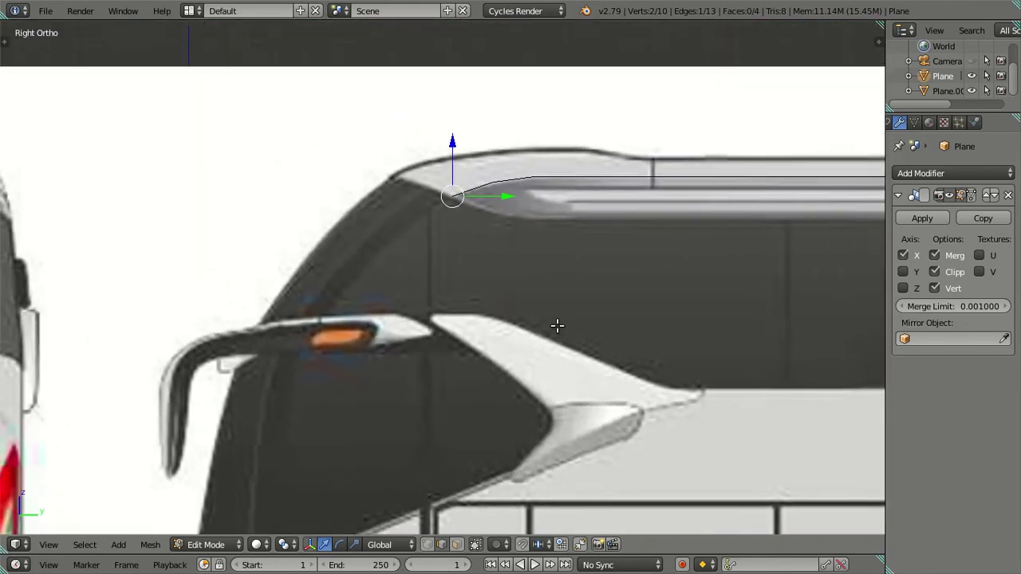
scroll(518, 145, up, 2)
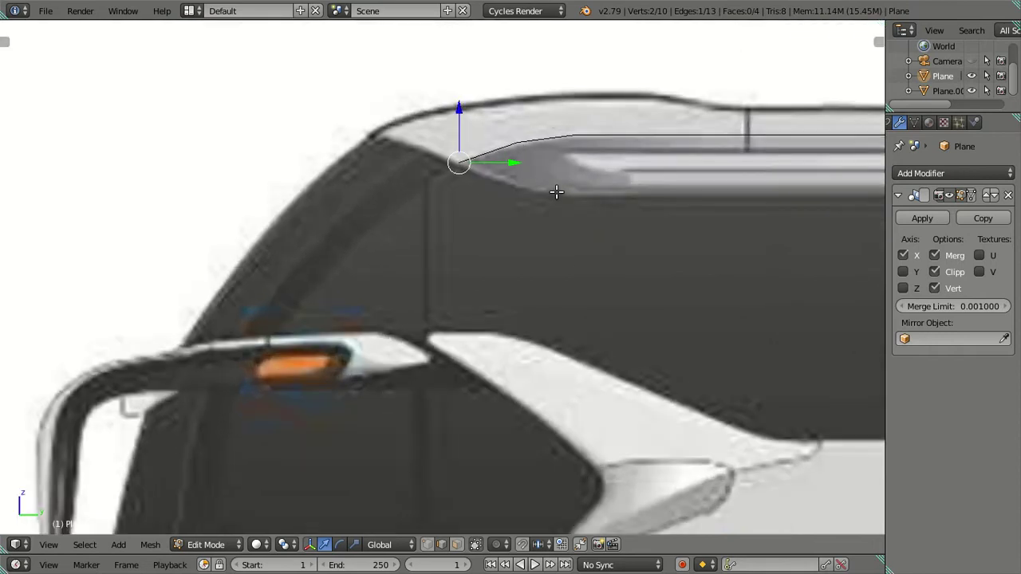
Extrude the rim edge three segments down the front roof curve along the windscreen, refining the end vertex.
key(e)
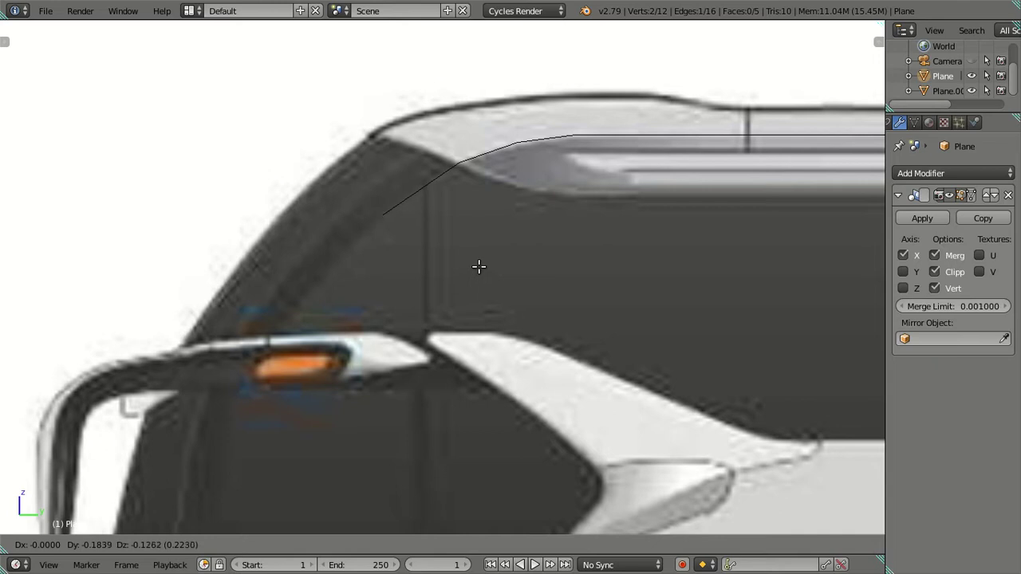
click(478, 269)
key(e)
click(381, 338)
key(e)
click(327, 401)
mouse_move(327, 401)
shift+middle_down()
mouse_move(413, 164)
mouse_move(389, 200)
shift+middle_up()
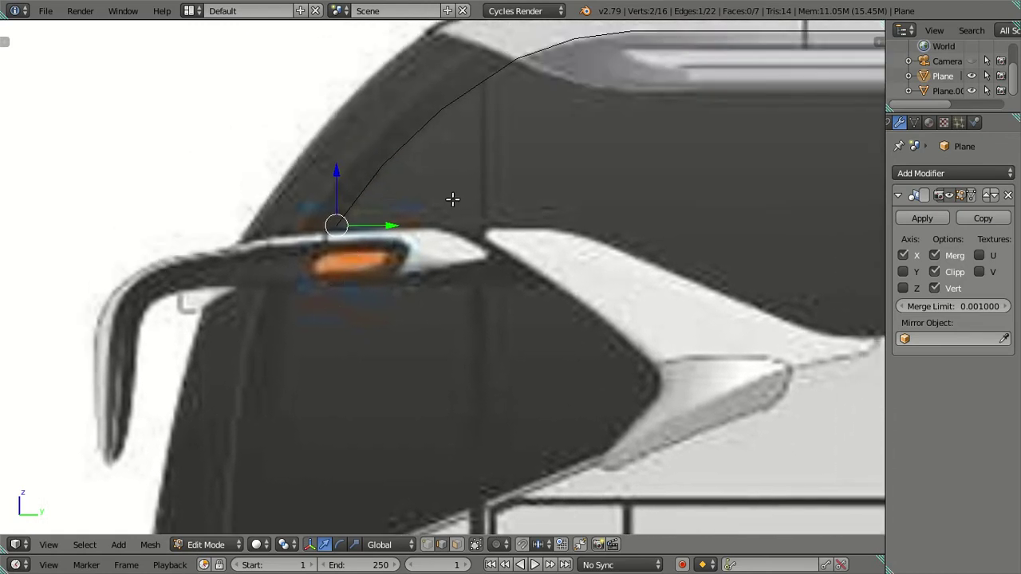
key(g)
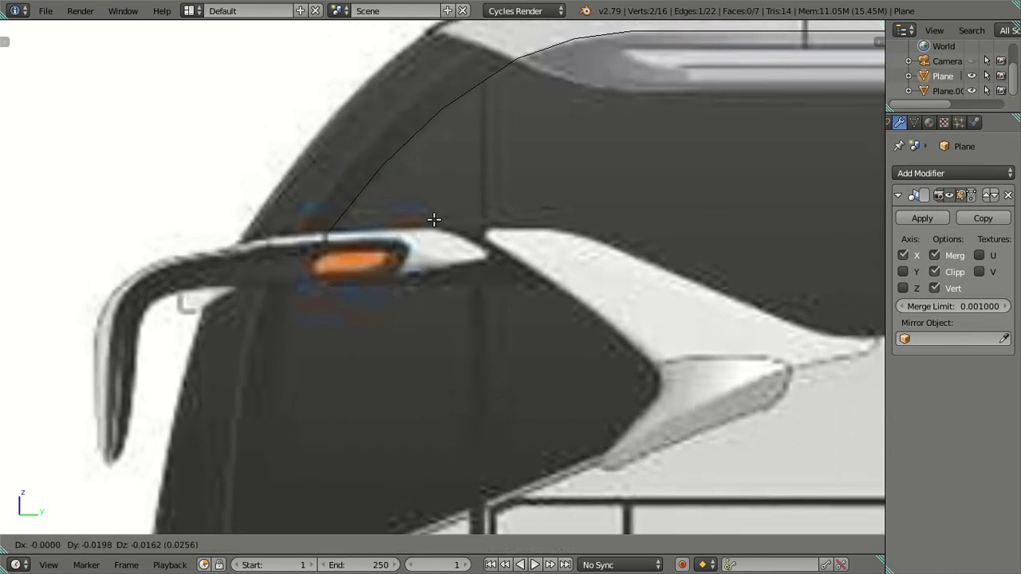
click(433, 219)
Extrude the strip one more segment to reach the side mirror.
key(e)
click(367, 306)
scroll(359, 323, down, 3)
shift+middle_drag(365, 319, 381, 256)
scroll(380, 240, up, 2)
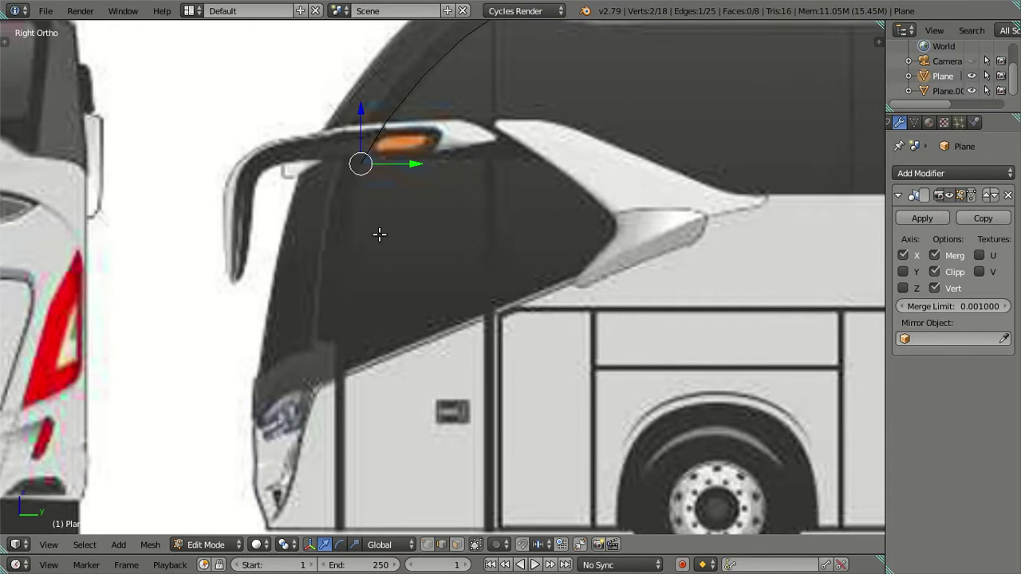
scroll(406, 337, up, 1)
scroll(408, 331, up, 1)
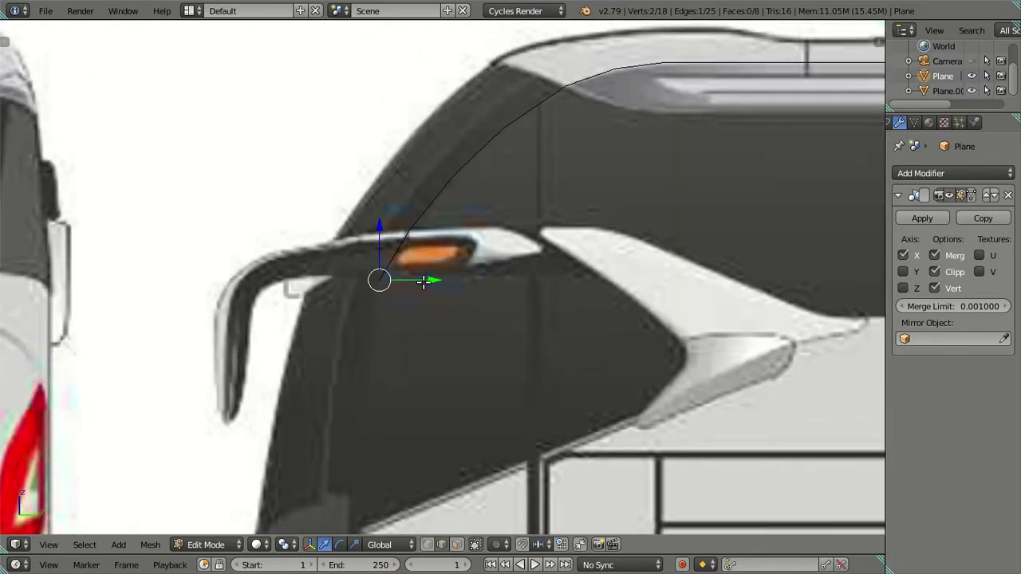
Extrude three more segments below the mirror, running down the front pillar.
key(e)
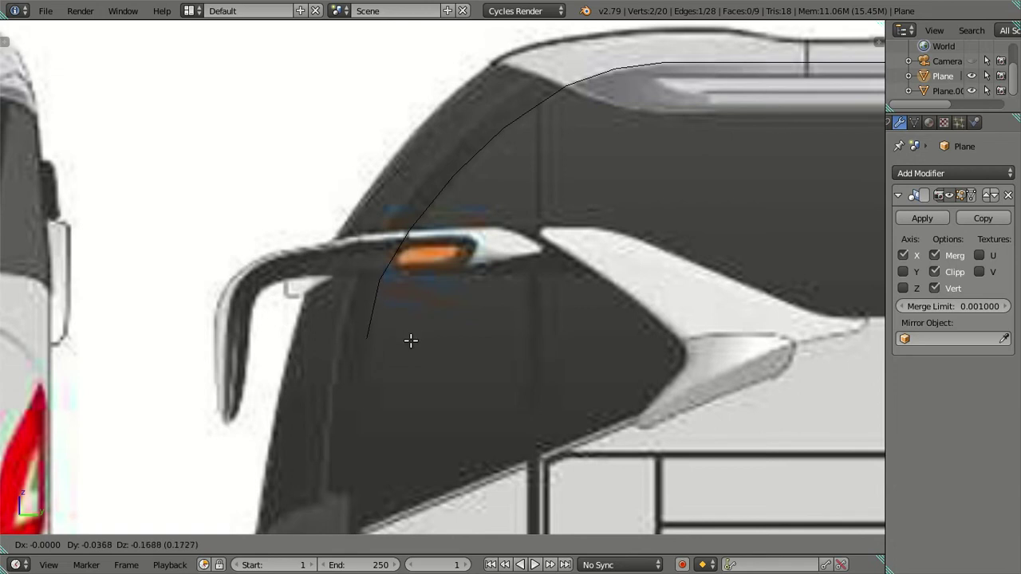
click(411, 340)
scroll(411, 341, down, 3)
key(e)
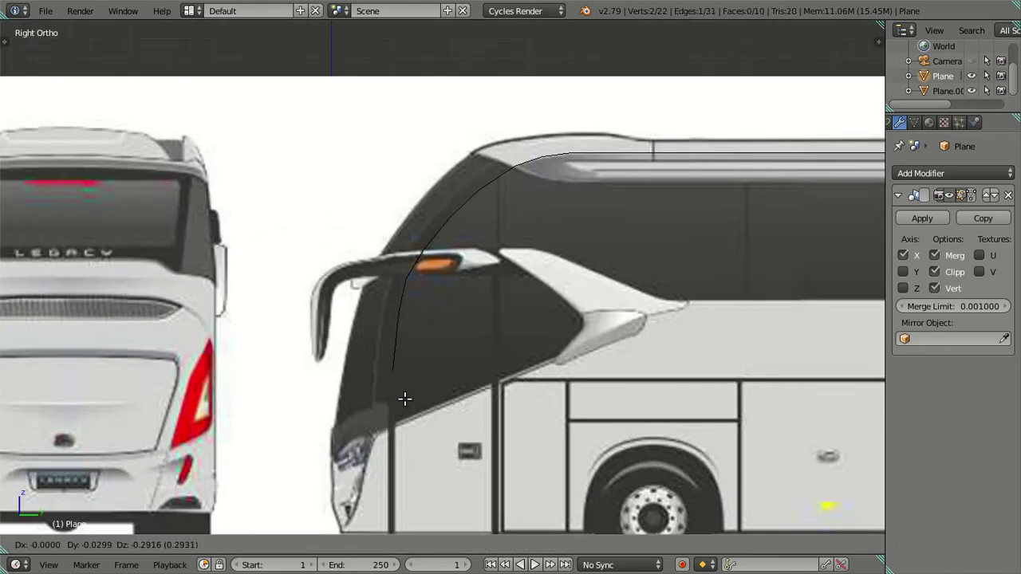
click(405, 401)
key(e)
click(404, 454)
scroll(398, 433, down, 1)
mouse_move(400, 379)
shift+middle_down()
mouse_move(405, 284)
mouse_move(529, 296)
mouse_move(652, 241)
mouse_move(755, 248)
mouse_move(556, 317)
mouse_move(360, 269)
mouse_move(415, 230)
mouse_move(438, 319)
shift+middle_up()
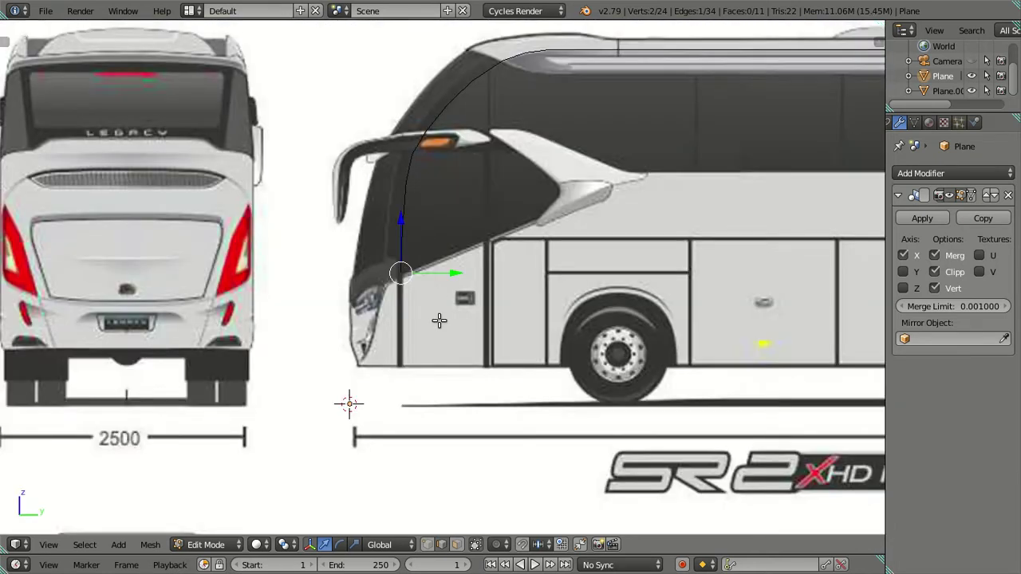
Extrude a twelfth segment and drop its end vertex straight down along Z to the body's bottom edge.
scroll(414, 329, up, 3)
key(e)
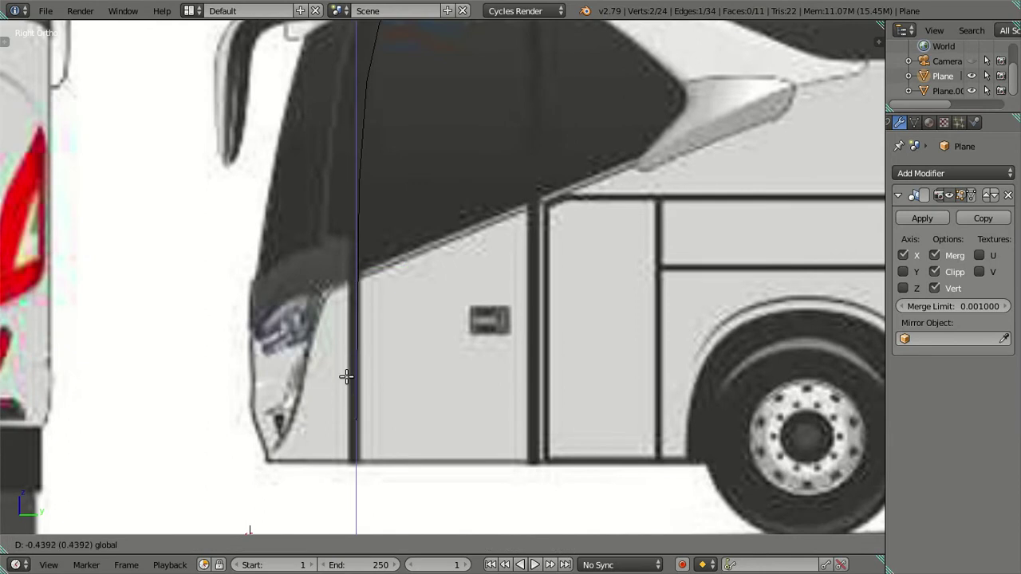
right_click(349, 360)
key(g)
right_click(384, 355)
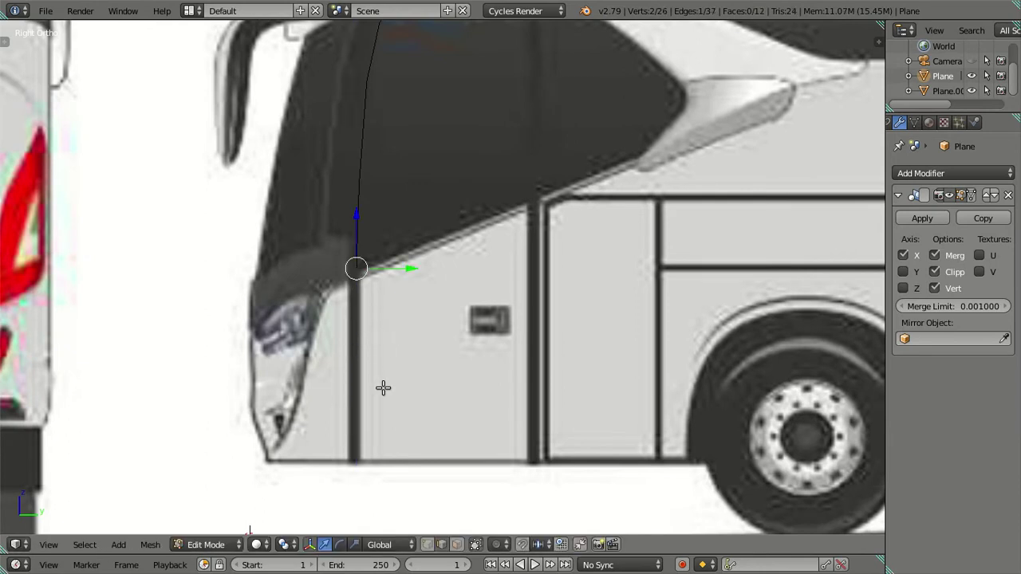
key(g)
key(z)
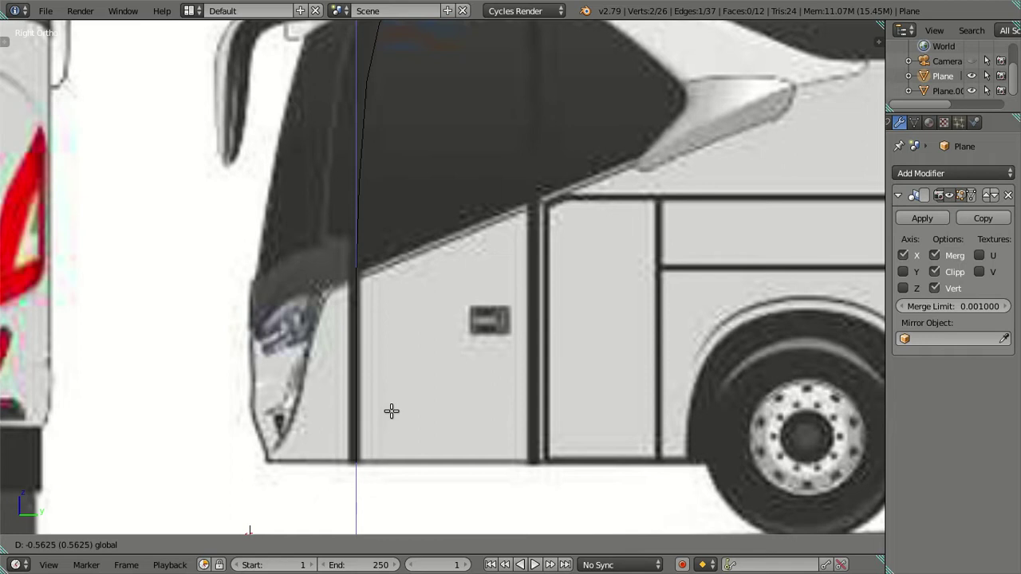
click(391, 411)
scroll(428, 269, down, 1)
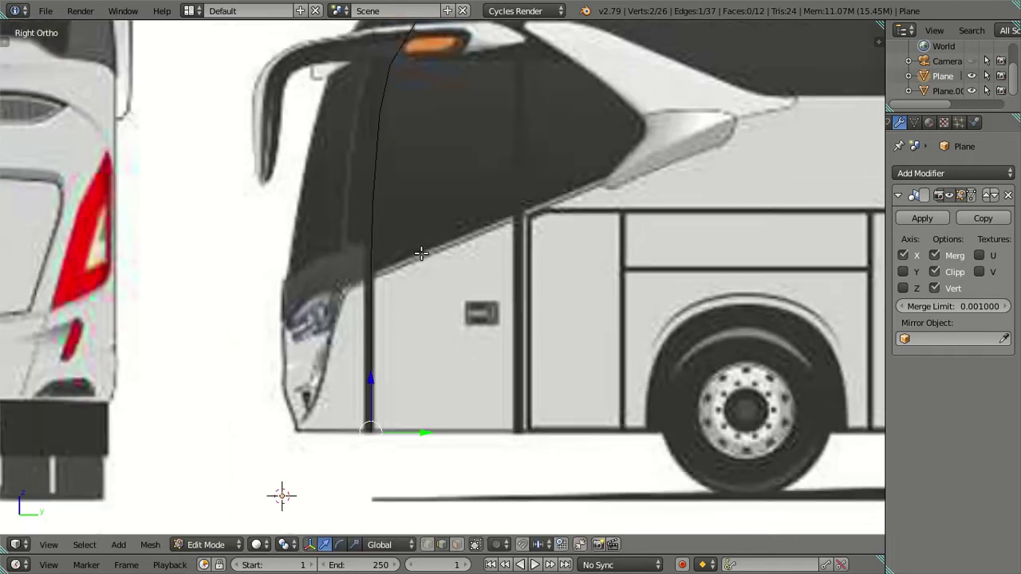
scroll(478, 203, down, 2)
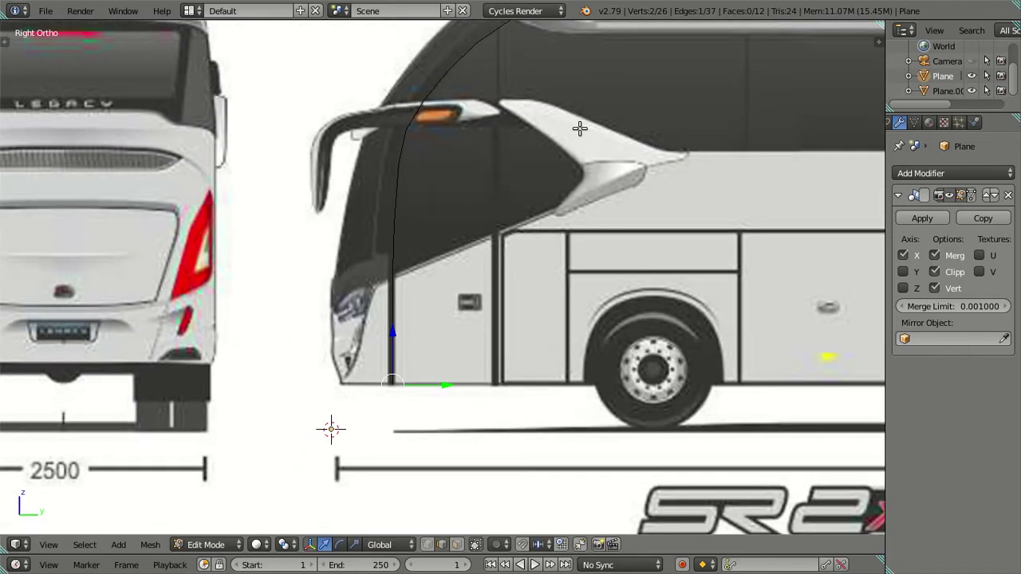
scroll(580, 128, up, 2)
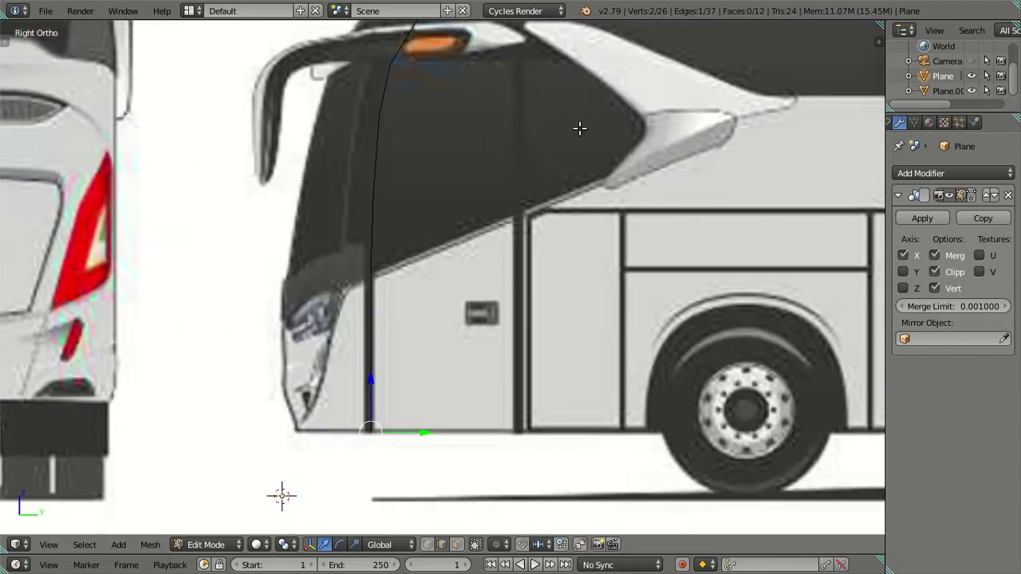
scroll(580, 129, down, 2)
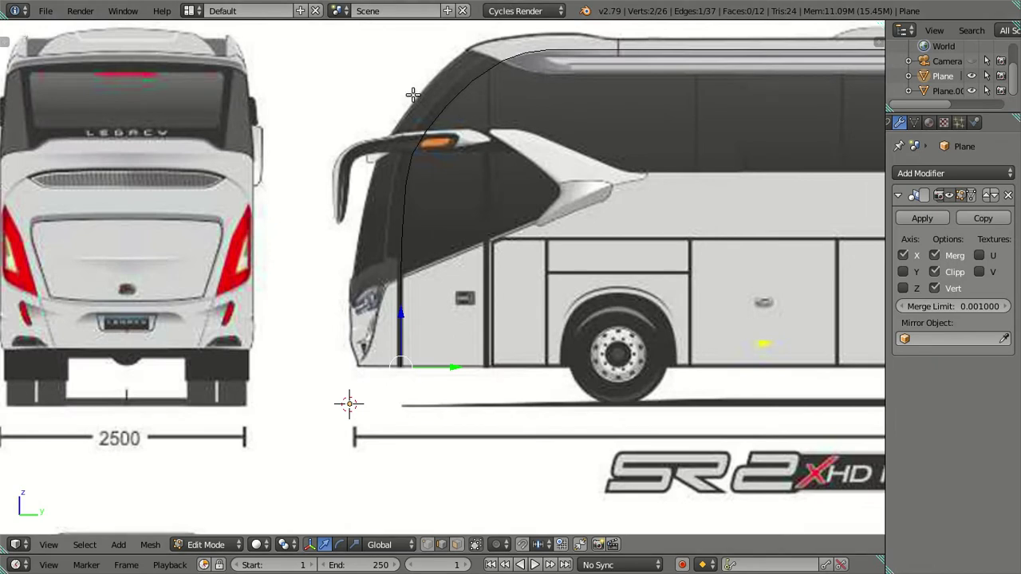
scroll(413, 95, down, 5)
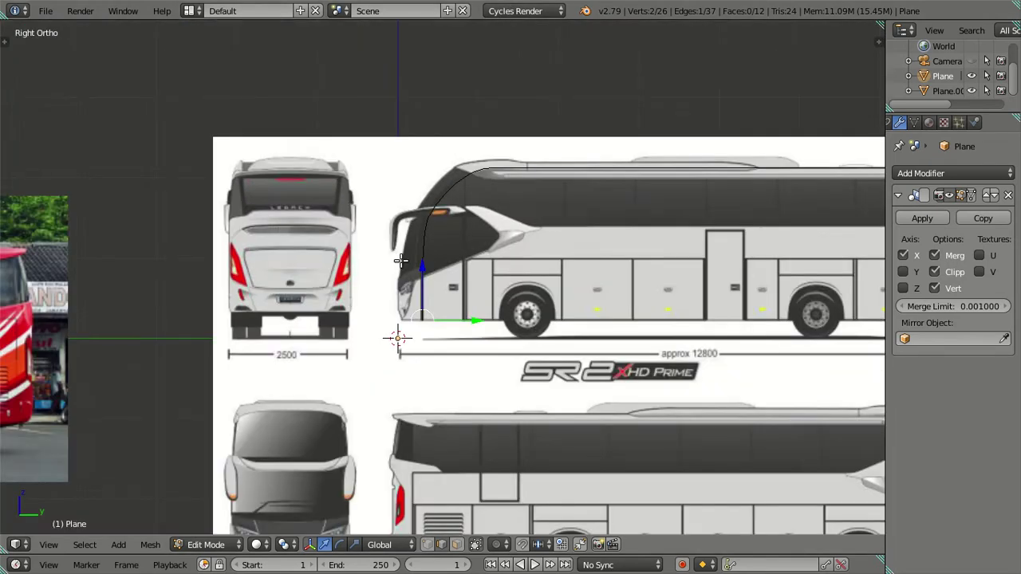
Switch to Front Ortho view over the front blueprint and select the strip's right-hand vertex column.
scroll(410, 285, up, 2)
scroll(452, 157, up, 1)
shift+middle_drag(452, 157, 462, 120)
scroll(442, 231, up, 1)
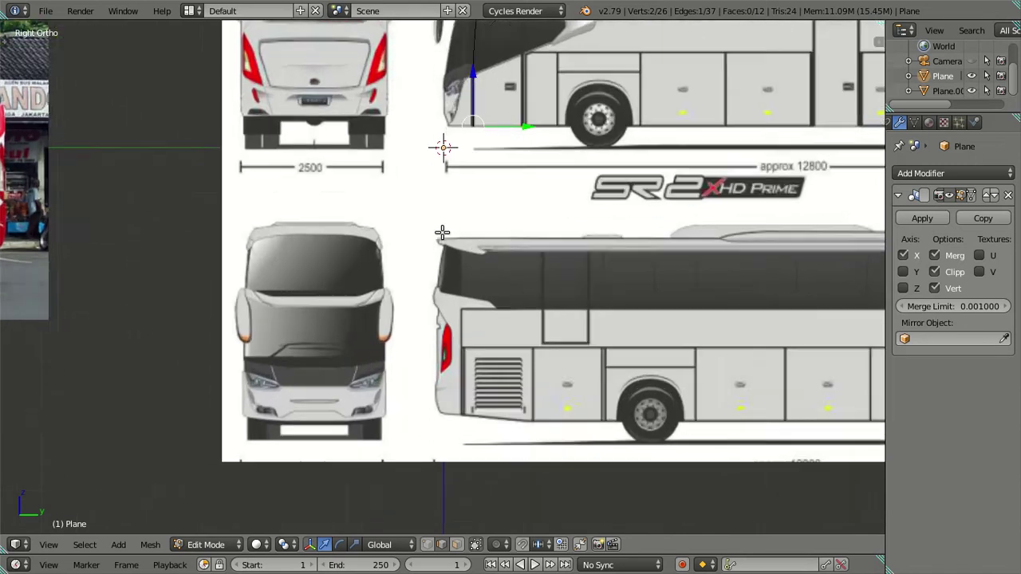
scroll(442, 231, up, 2)
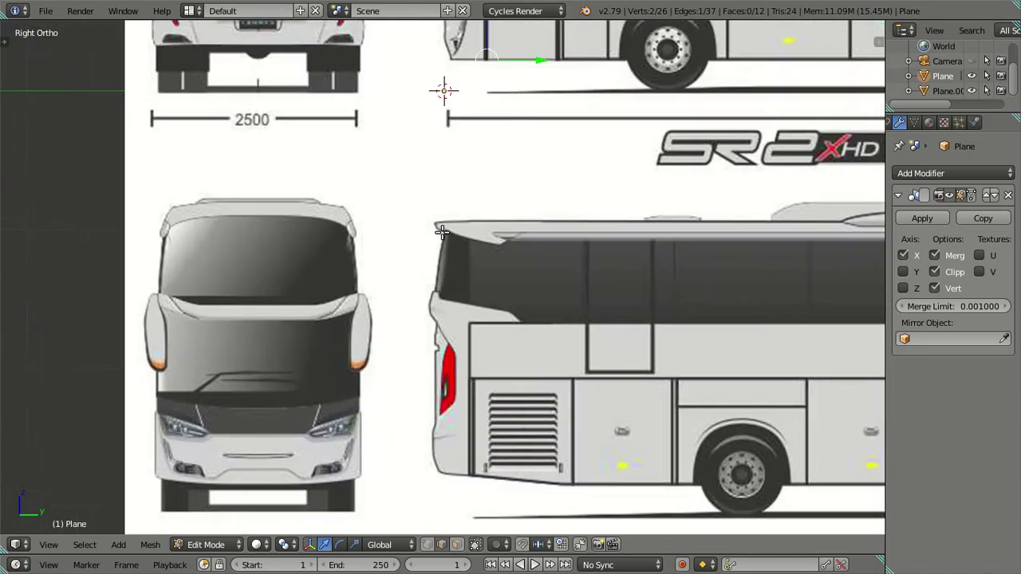
scroll(444, 191, down, 1)
scroll(446, 160, down, 1)
scroll(335, 333, down, 1)
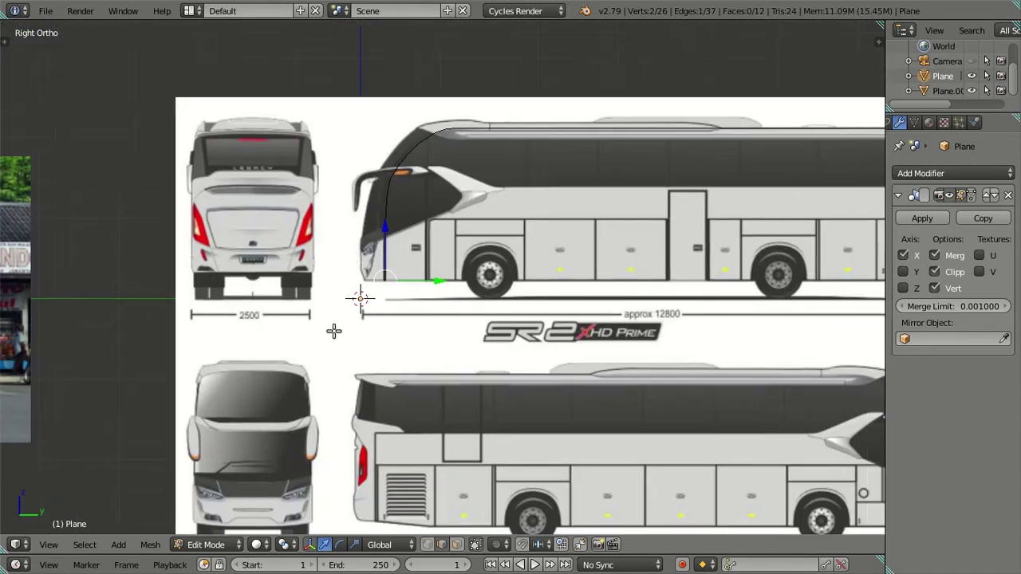
scroll(335, 327, up, 1)
scroll(340, 292, down, 1)
scroll(468, 237, down, 1)
mouse_move(468, 237)
middle_down()
mouse_move(419, 266)
mouse_move(463, 320)
mouse_move(503, 321)
mouse_move(584, 275)
mouse_move(592, 342)
mouse_move(586, 270)
middle_up()
key(KP_1)
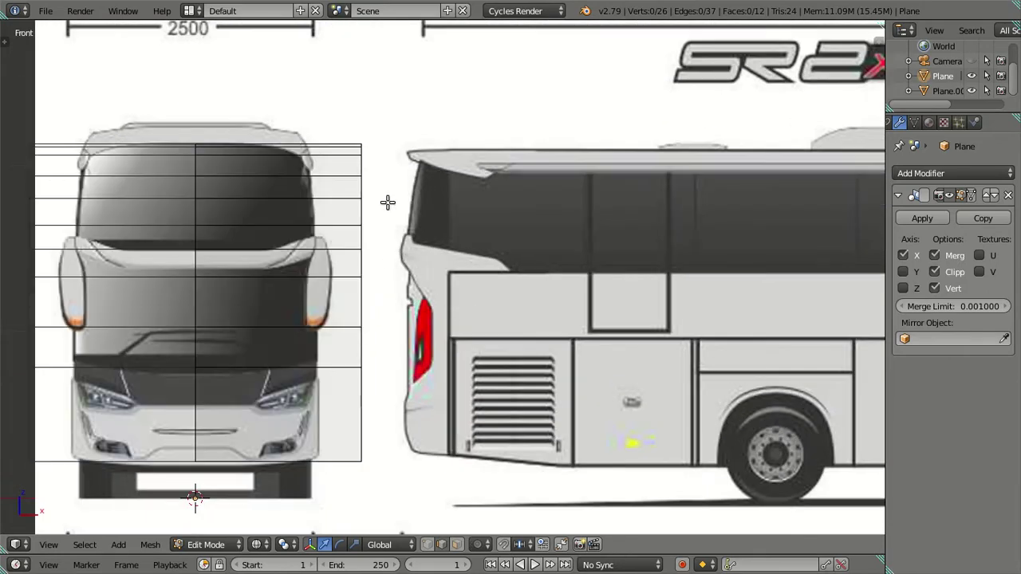
alt+right_click(372, 338)
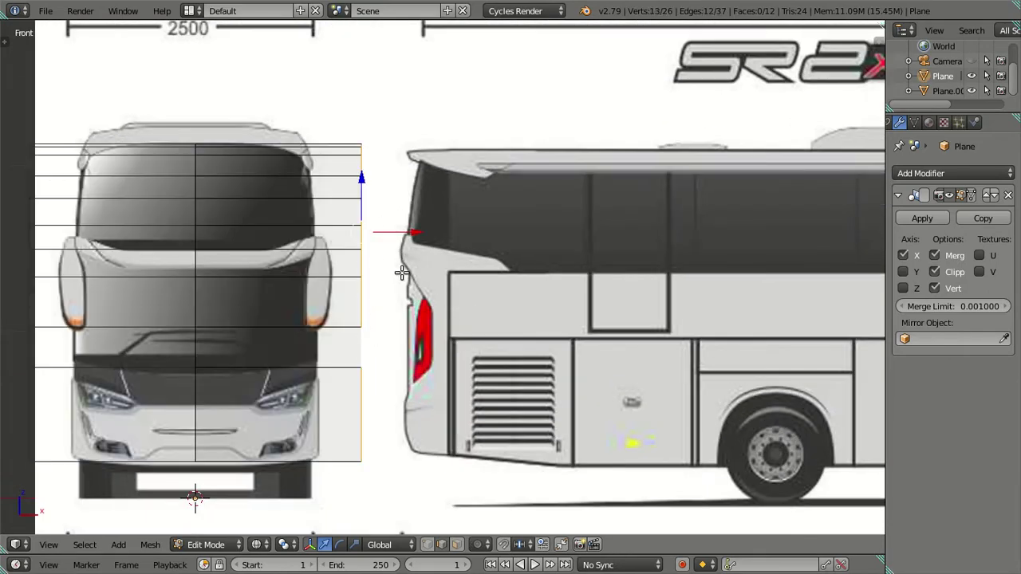
Move the right-hand vertex column inward to line up with the bus side.
drag(417, 233, 375, 230)
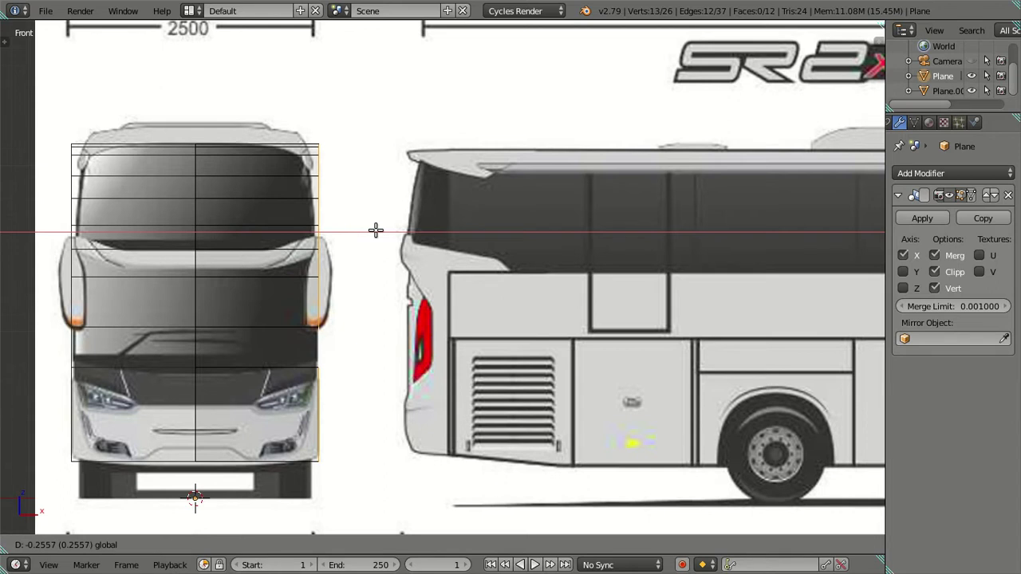
drag(376, 230, 375, 231)
shift+middle_drag(324, 206, 500, 234)
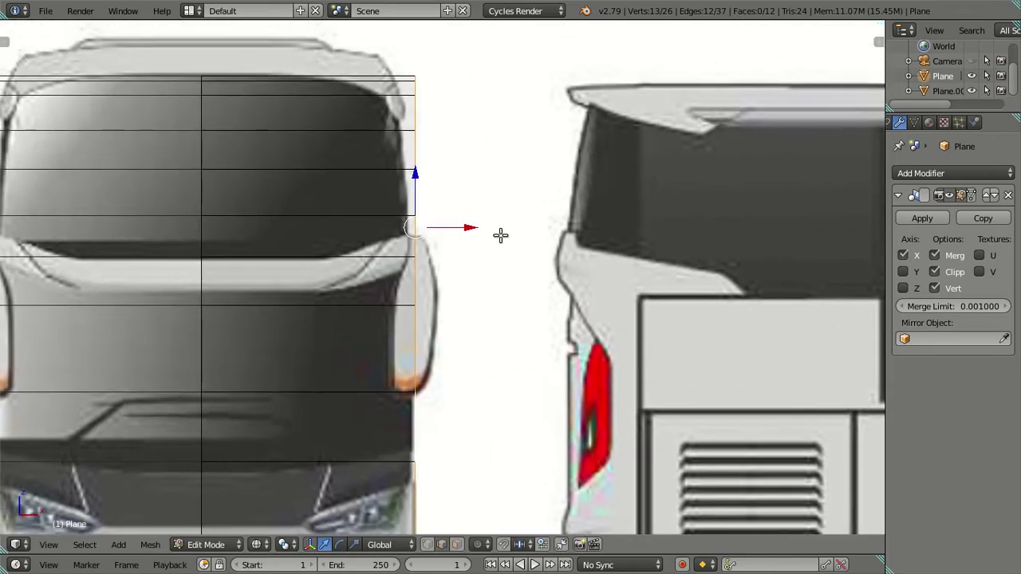
shift+middle_drag(434, 223, 439, 268)
scroll(437, 257, up, 2)
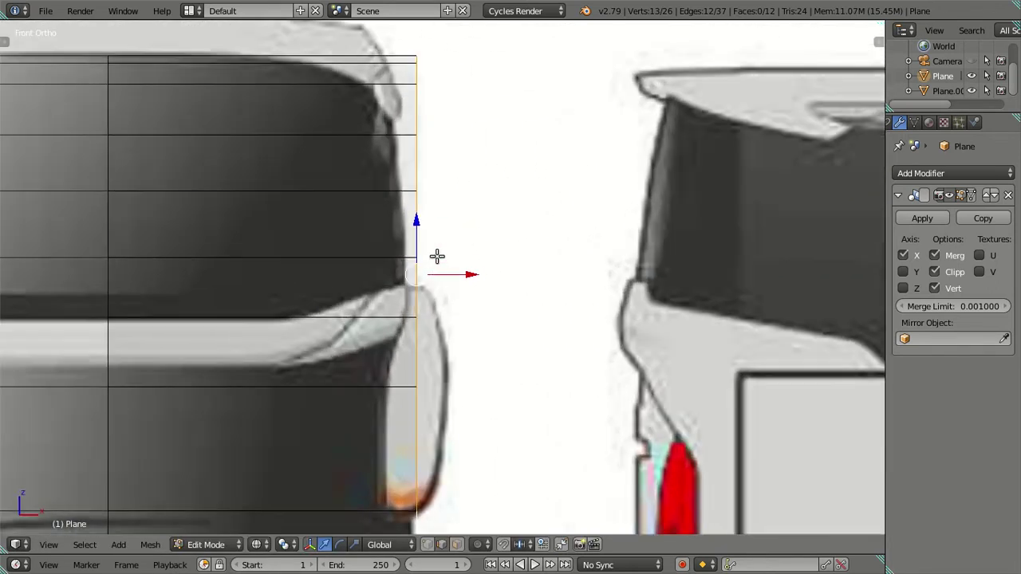
scroll(416, 269, down, 4)
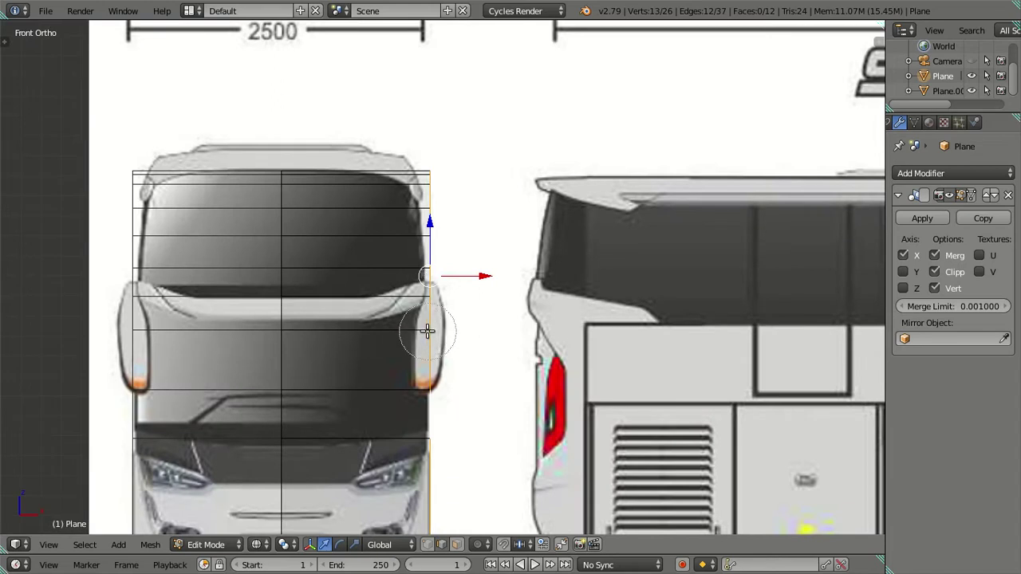
scroll(432, 318, down, 3)
Circle-select to deselect the lower vertices down the right edge, keeping the upper ones.
key(c)
mouse_move(433, 291)
middle_down()
mouse_move(449, 358)
mouse_move(442, 451)
middle_up()
right_click(442, 450)
scroll(489, 292, up, 1)
scroll(481, 287, up, 3)
scroll(481, 285, up, 2)
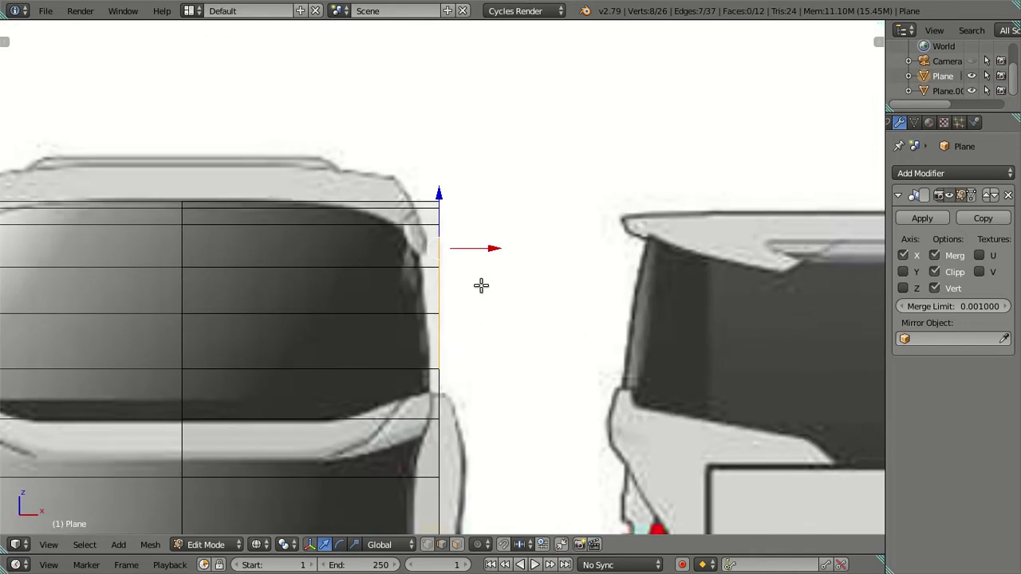
scroll(501, 235, up, 1)
scroll(501, 235, up, 1)
Slide the selected upper right-edge vertices left toward the blueprint outline.
drag(516, 155, 509, 151)
right_click(508, 150)
shift+right_click(465, 352)
drag(516, 182, 505, 179)
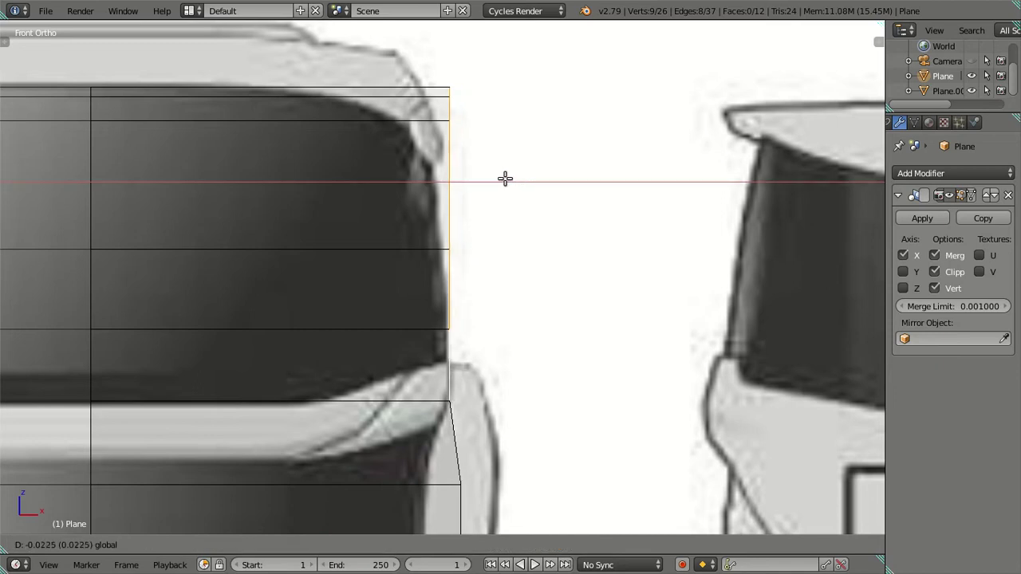
drag(505, 178, 506, 180)
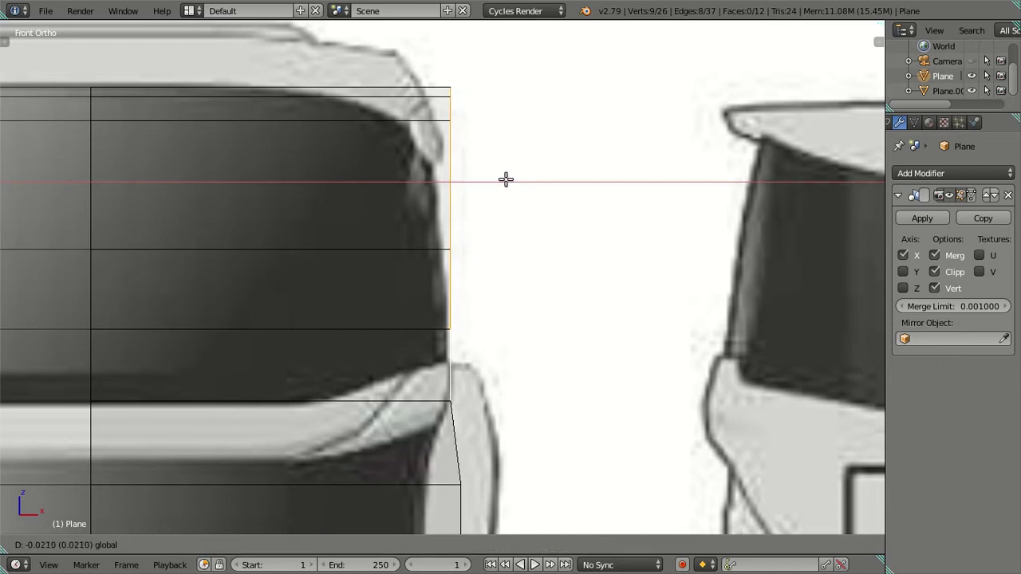
click(506, 180)
scroll(492, 217, down, 3)
scroll(492, 217, down, 2)
mouse_move(445, 351)
shift+middle_down()
mouse_move(445, 247)
mouse_move(472, 383)
shift+middle_up()
scroll(444, 260, up, 1)
scroll(478, 292, up, 1)
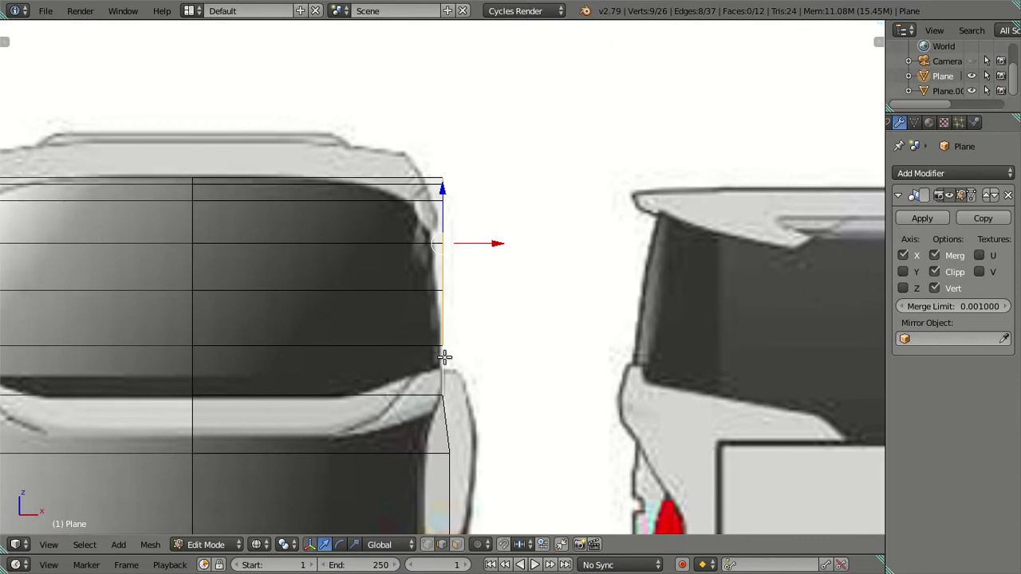
In vertex mode, drop lower vertices one by one while nudging the upper ones further left along X.
click(427, 545)
shift+middle_drag(449, 408, 452, 356)
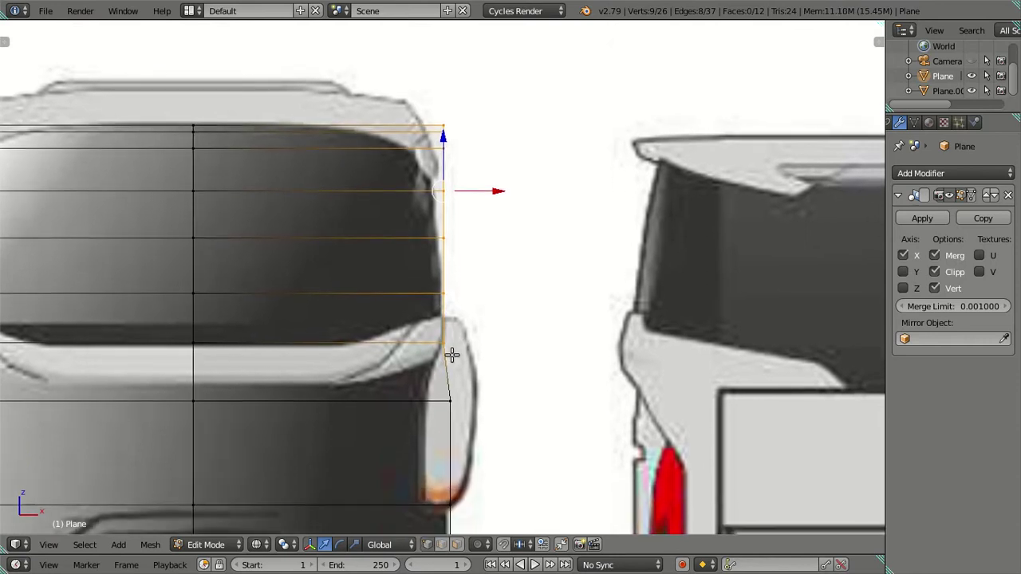
click(453, 397)
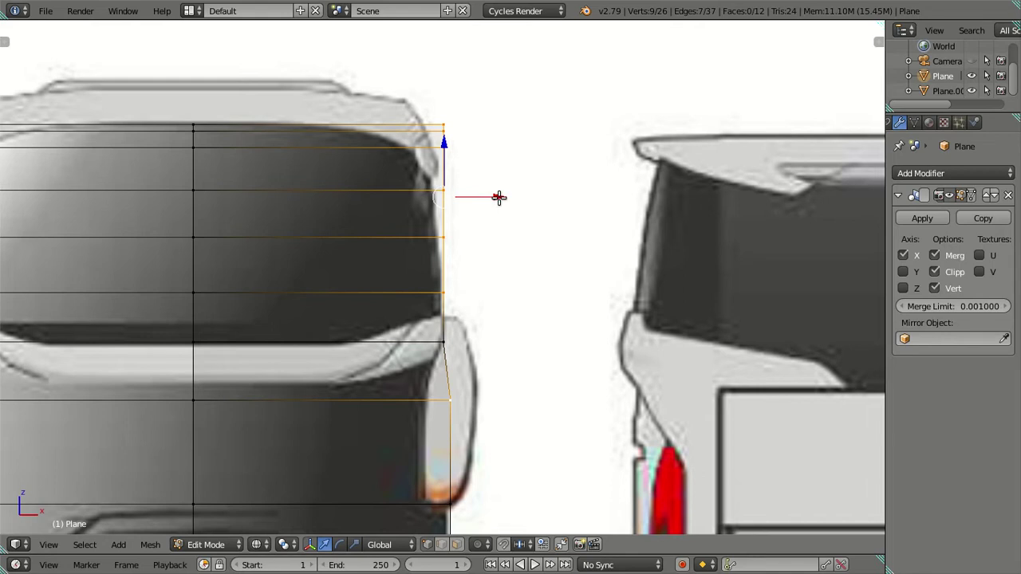
drag(499, 197, 496, 197)
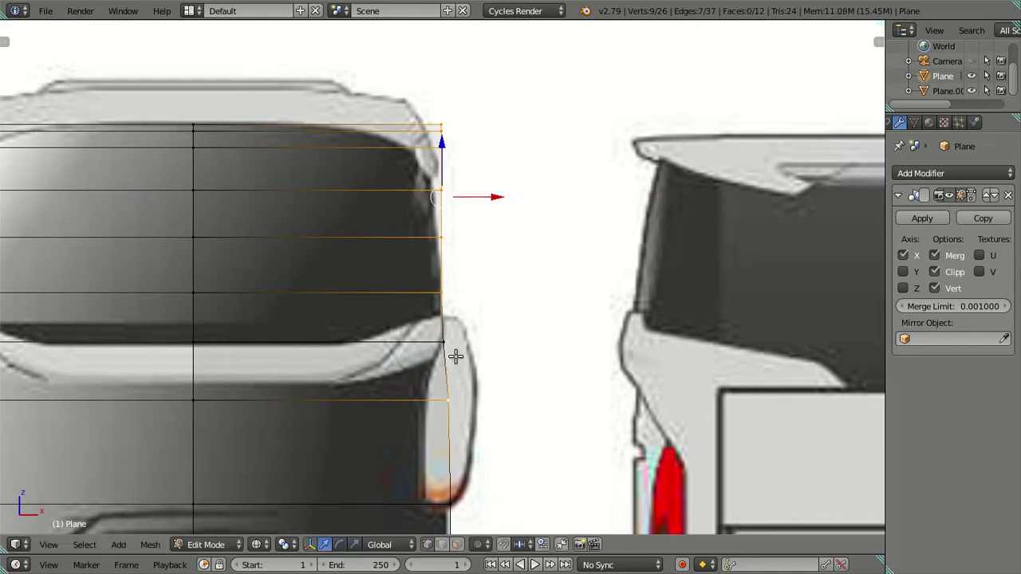
scroll(455, 175, up, 2)
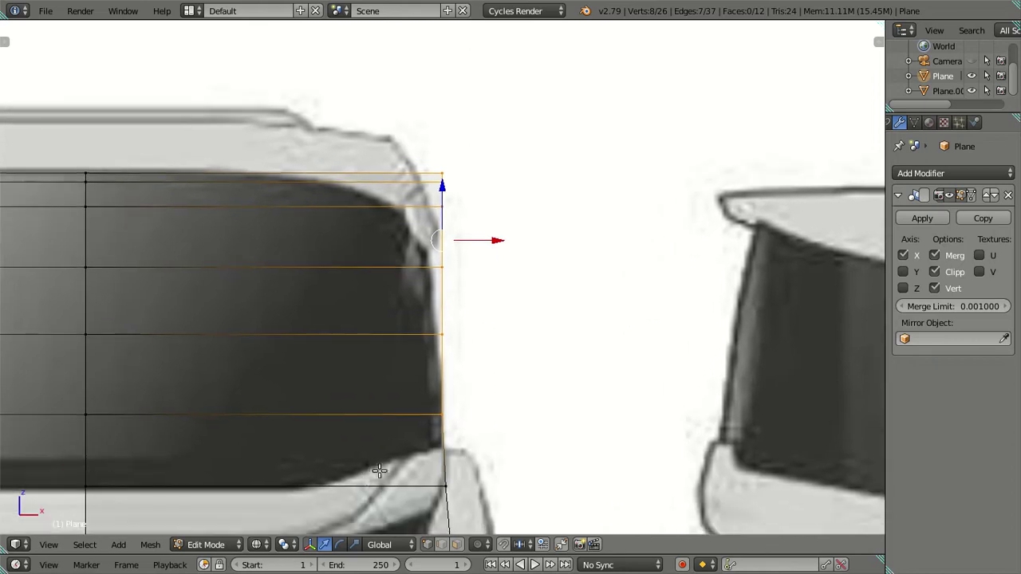
shift+right_click(431, 404)
drag(492, 214, 486, 212)
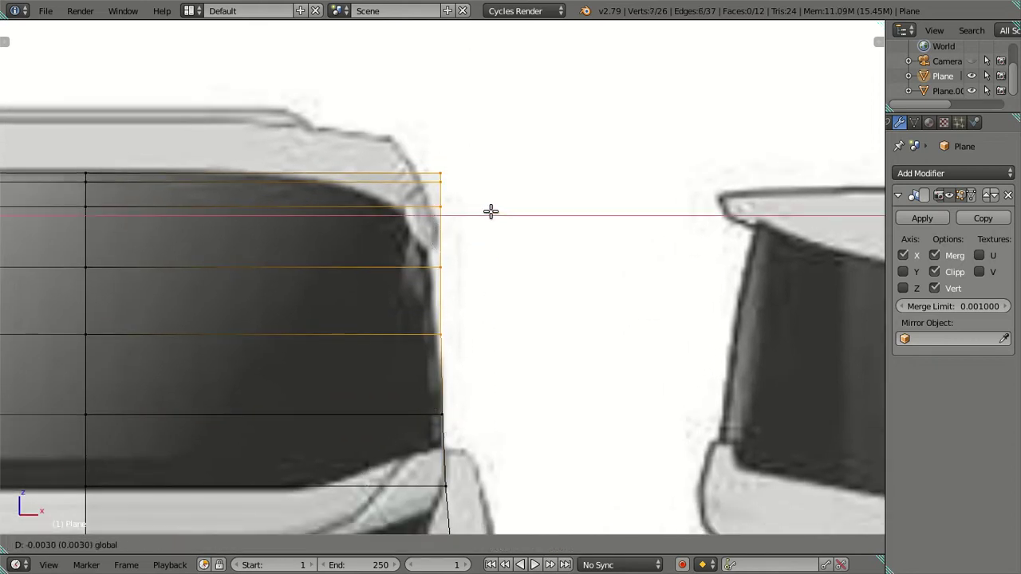
shift+right_click(436, 327)
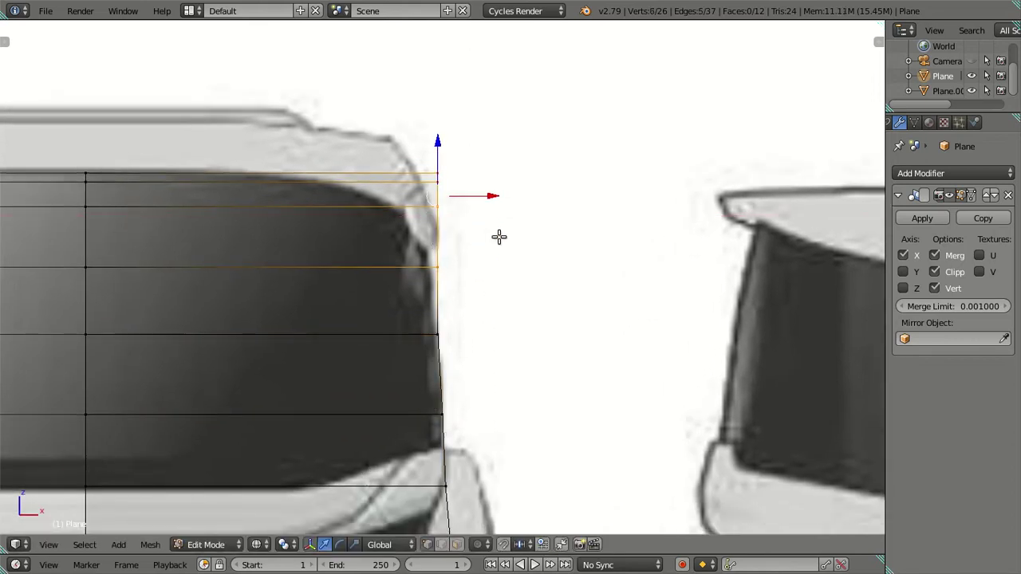
drag(493, 193, 482, 177)
shift+right_click(435, 264)
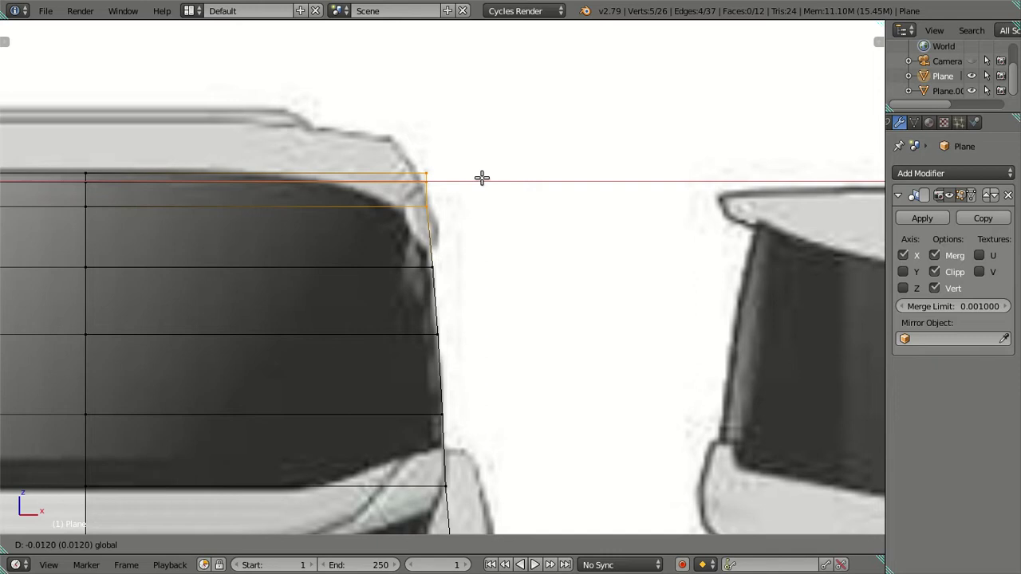
click(482, 177)
shift+right_click(431, 206)
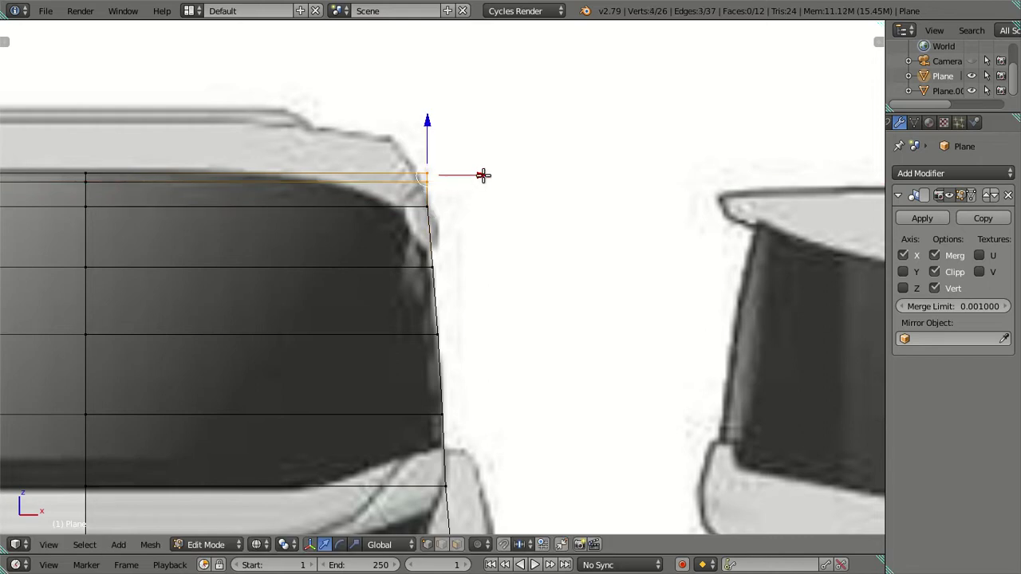
key(g)
key(x)
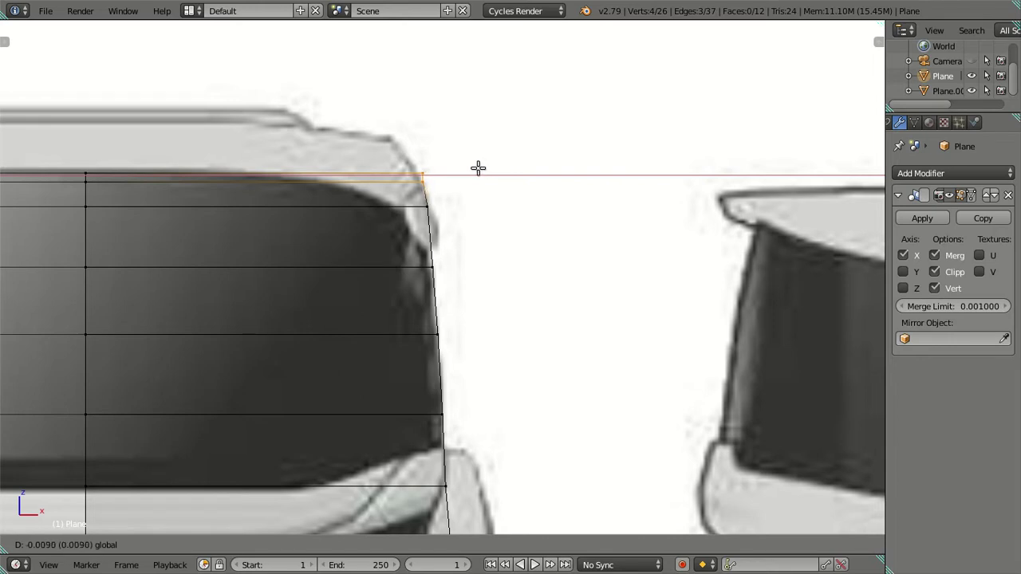
Pull the top corner vertices left along X, adding the next vertex down after each move.
click(477, 167)
scroll(465, 267, up, 3)
shift+right_click(415, 257)
key(g)
key(x)
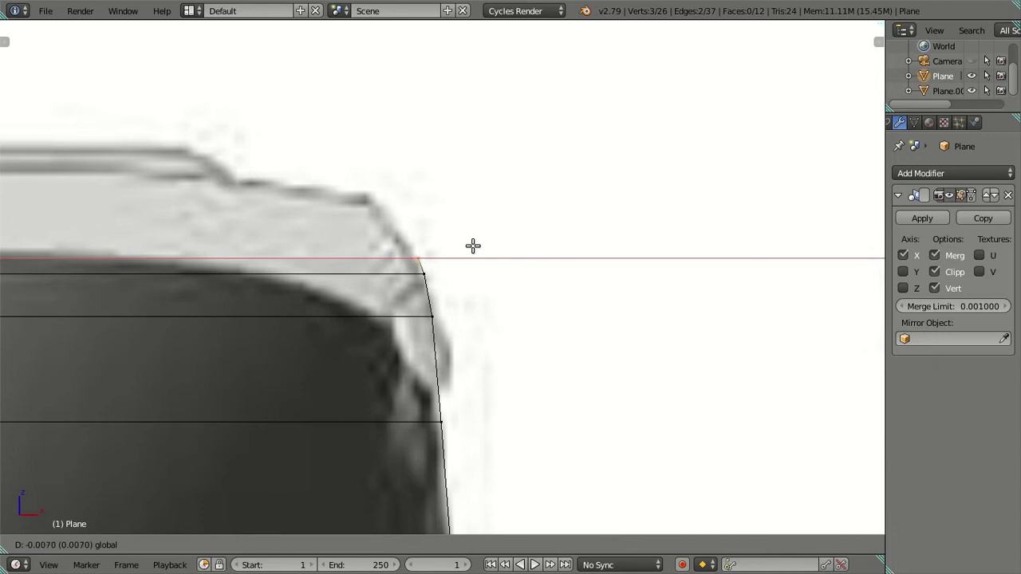
click(472, 242)
shift+right_click(427, 278)
key(g)
key(x)
click(466, 255)
Shift the lower roof-corner vertex slightly left on its own, then deselect everything.
shift+right_click(453, 318)
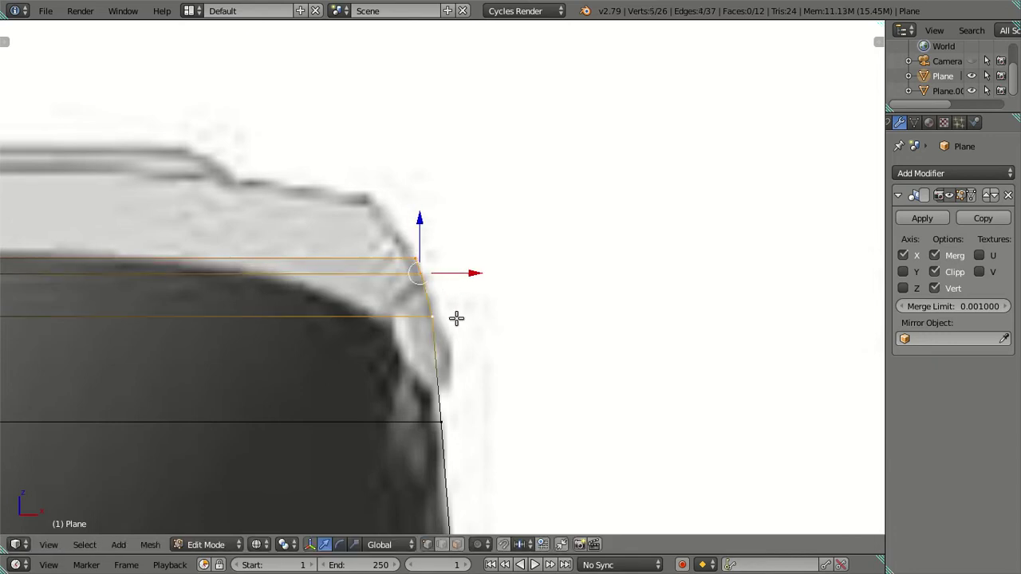
drag(470, 271, 466, 270)
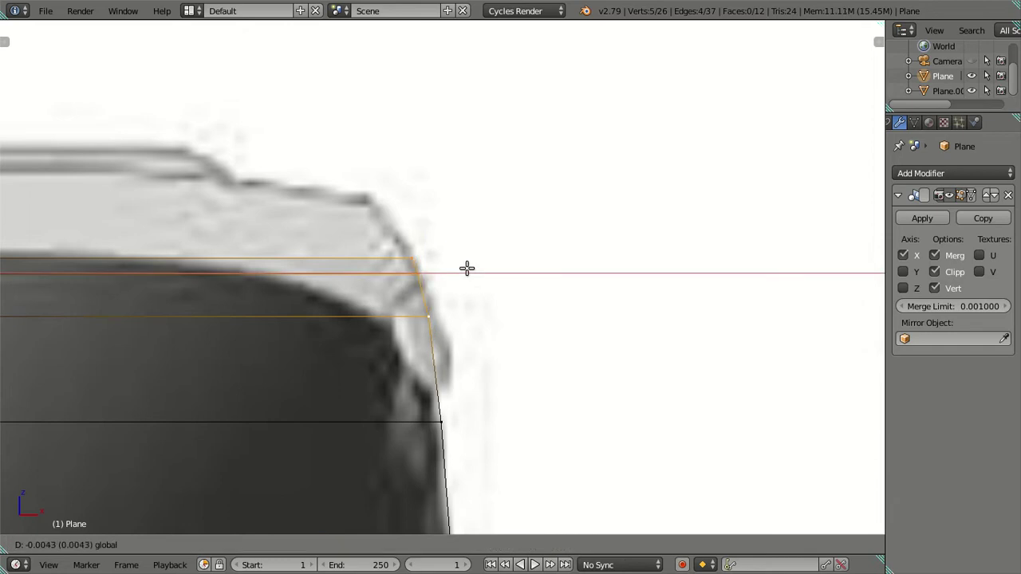
key(a)
right_click(450, 319)
drag(481, 313, 479, 308)
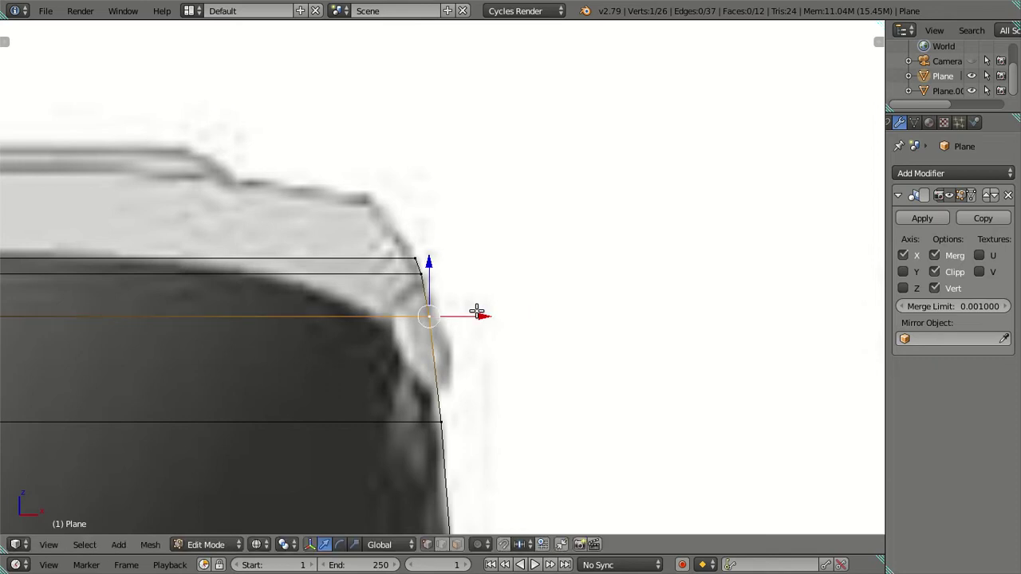
key(a)
scroll(449, 353, up, 2)
Select the bottom-right and mirror-side vertices and move them along X to the body edge.
scroll(442, 349, down, 4)
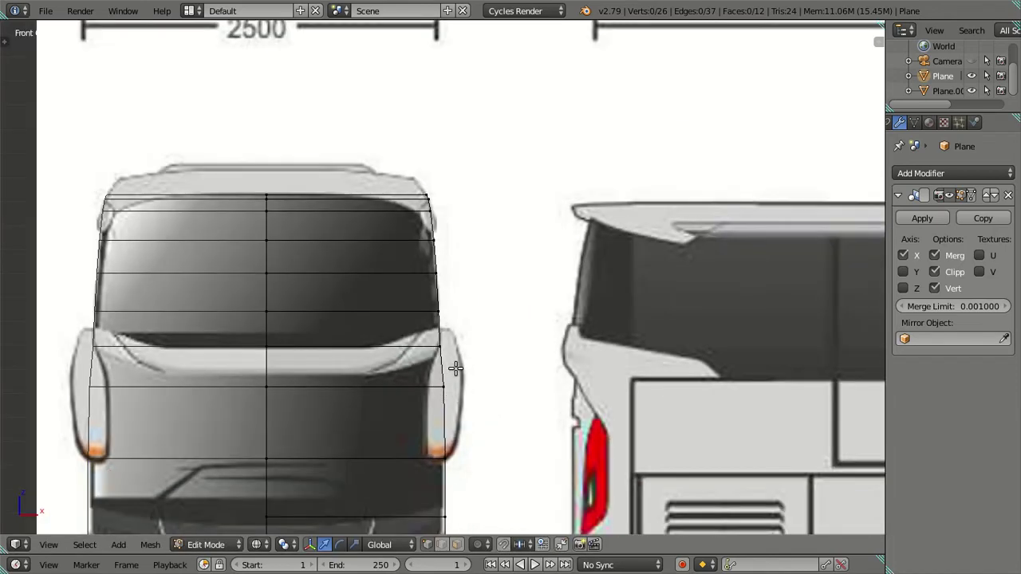
shift+scroll(455, 378, down, 3)
scroll(455, 399, up, 4)
scroll(457, 392, down, 4)
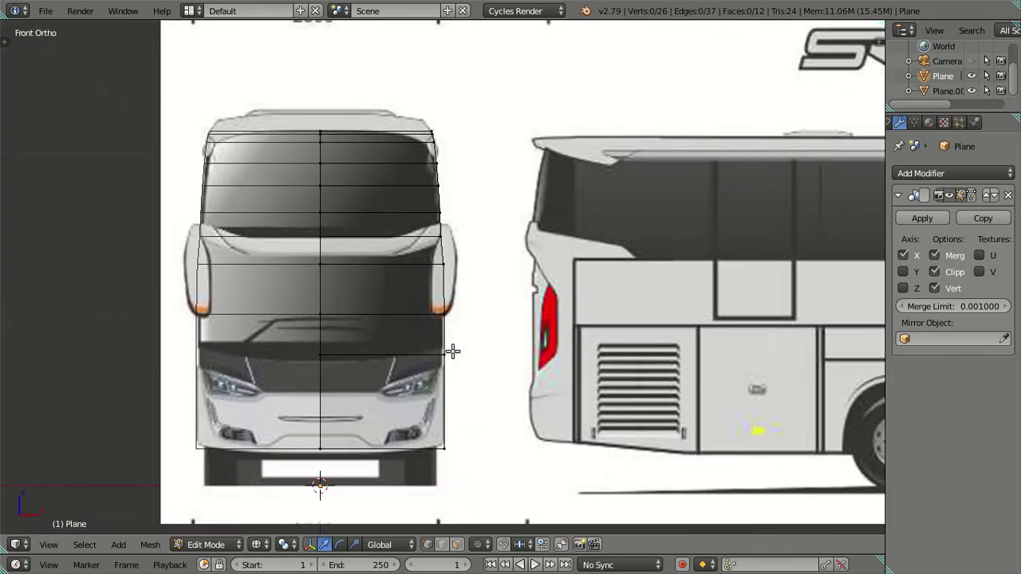
right_click(461, 439)
scroll(501, 404, up, 2)
right_click(461, 384)
ctrl+right_click(453, 259)
scroll(497, 371, up, 1)
mouse_move(499, 283)
shift+middle_down()
mouse_move(506, 225)
mouse_move(504, 337)
shift+middle_up()
scroll(505, 226, up, 2)
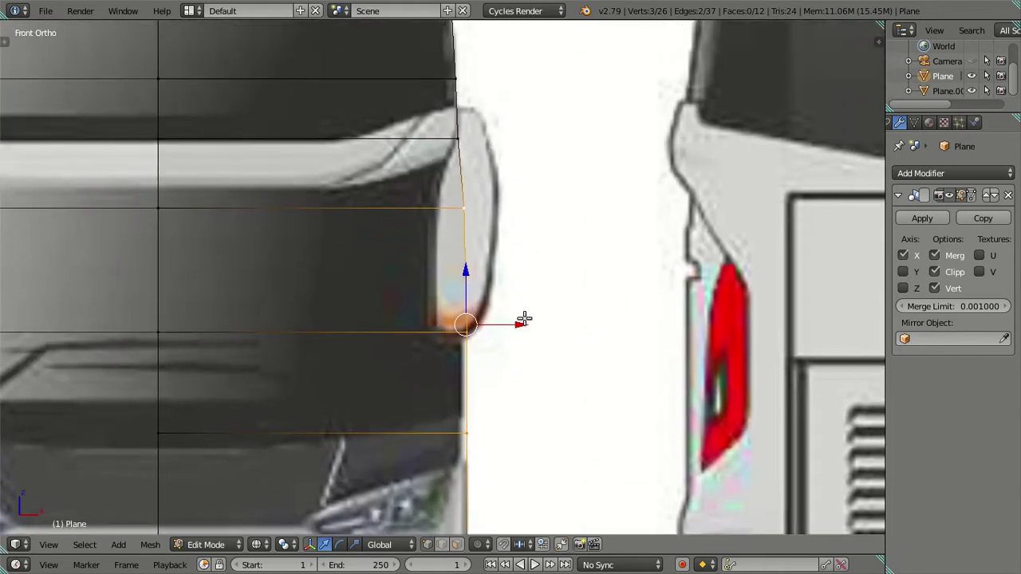
key(g)
key(x)
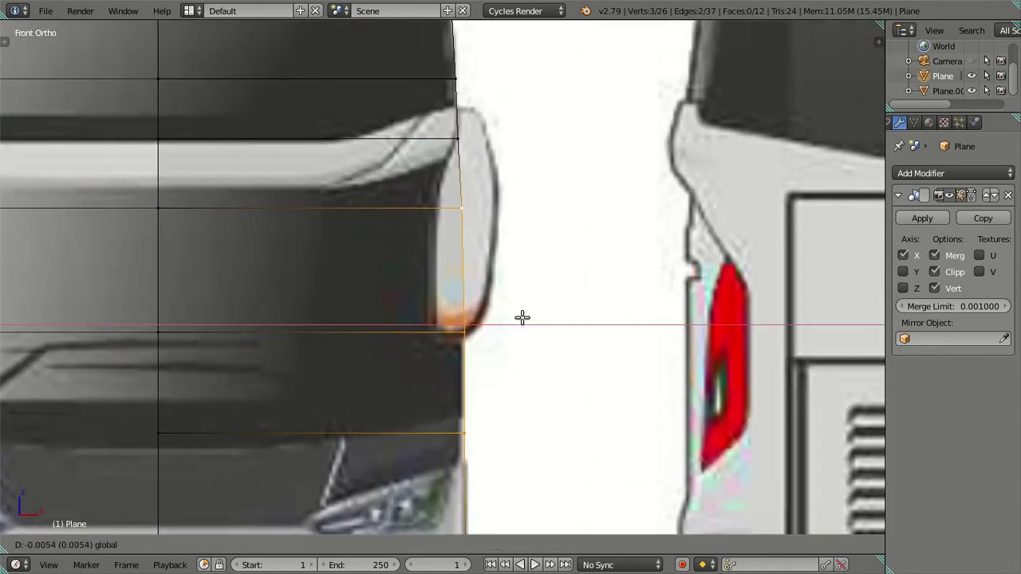
click(521, 318)
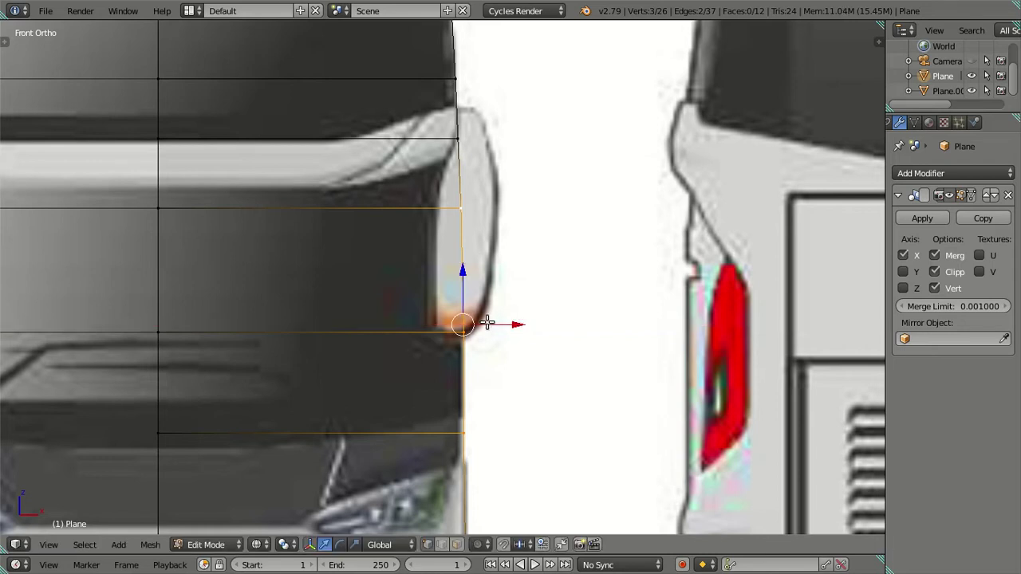
Align the mirror-base vertices, then the upper mirror vertex, sideways with the blueprint outline.
right_click(470, 331)
shift+right_click(470, 217)
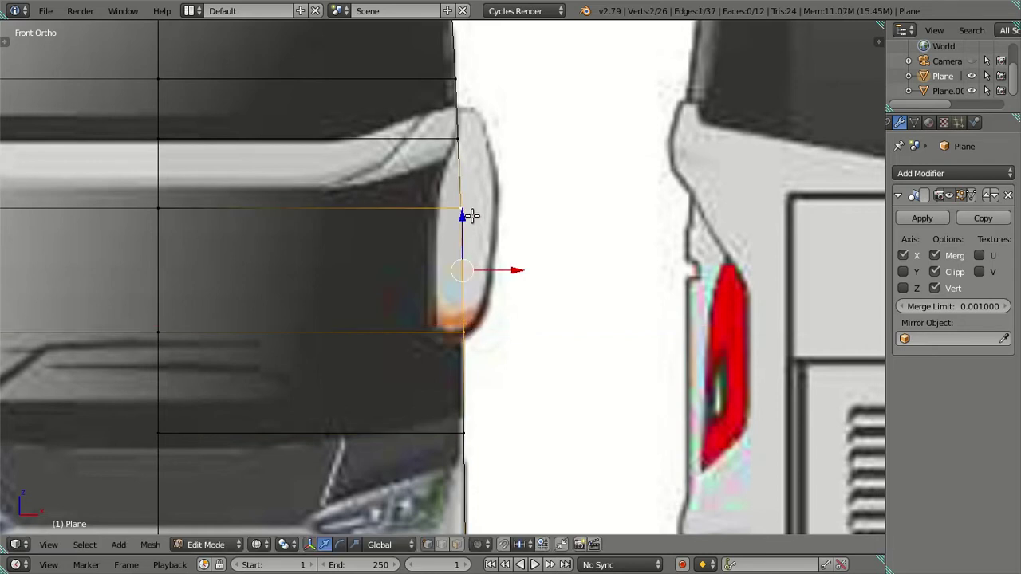
click(513, 272)
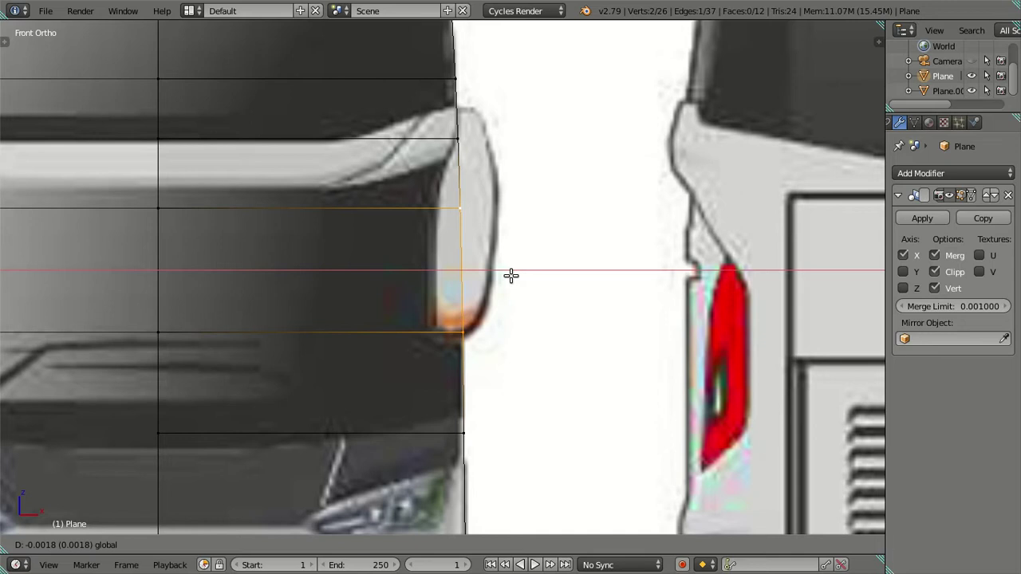
click(512, 276)
right_click(484, 228)
right_click(479, 214)
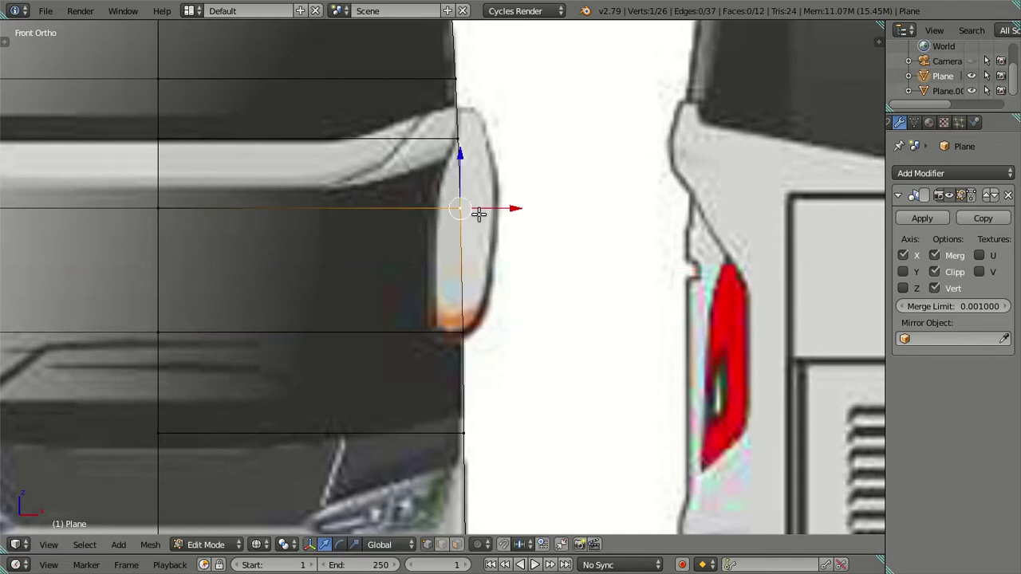
click(510, 207)
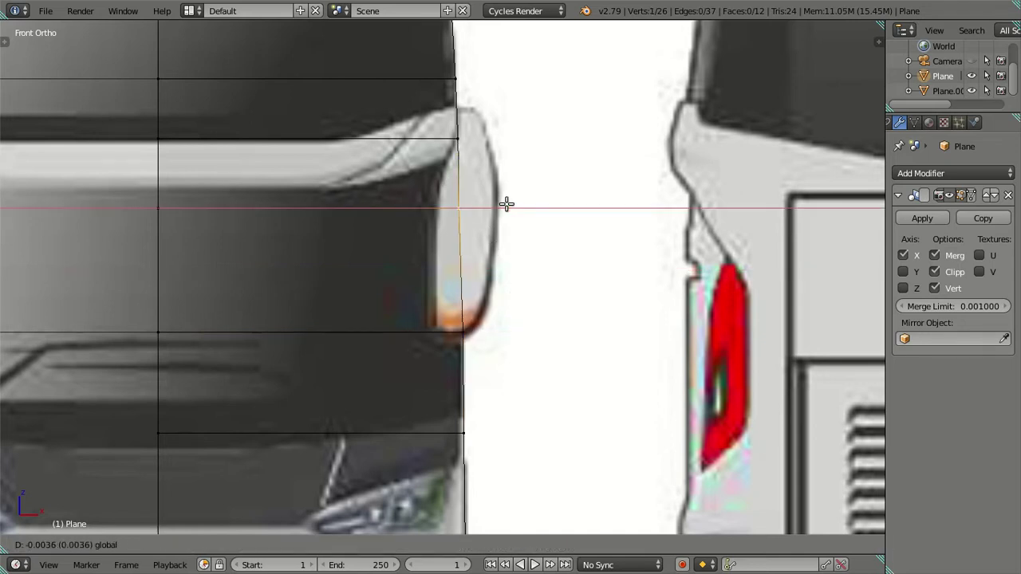
click(508, 206)
click(513, 209)
click(510, 209)
Deselect all vertices and switch the mesh to solid shading.
key(a)
key(z)
scroll(456, 239, down, 5)
scroll(462, 255, down, 1)
scroll(465, 255, up, 2)
scroll(463, 258, down, 1)
Switch to the Right Ortho side view and enter Edit Mode on the roof-rim strip.
mouse_move(464, 258)
middle_down()
mouse_move(447, 287)
mouse_move(380, 216)
mouse_move(231, 232)
mouse_move(245, 384)
mouse_move(301, 422)
mouse_move(426, 386)
mouse_move(484, 317)
mouse_move(511, 314)
mouse_move(491, 276)
middle_up()
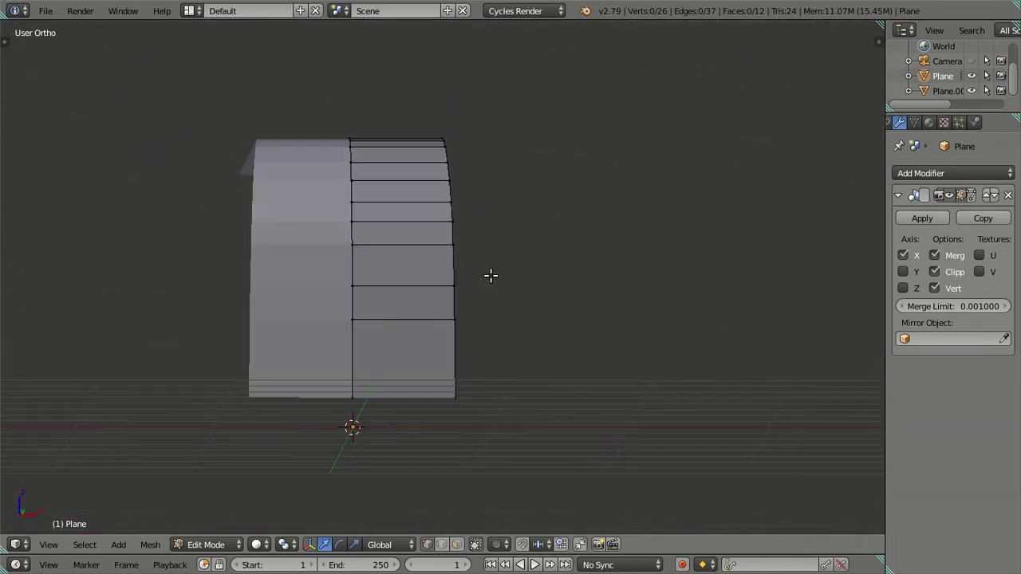
key(KP_1)
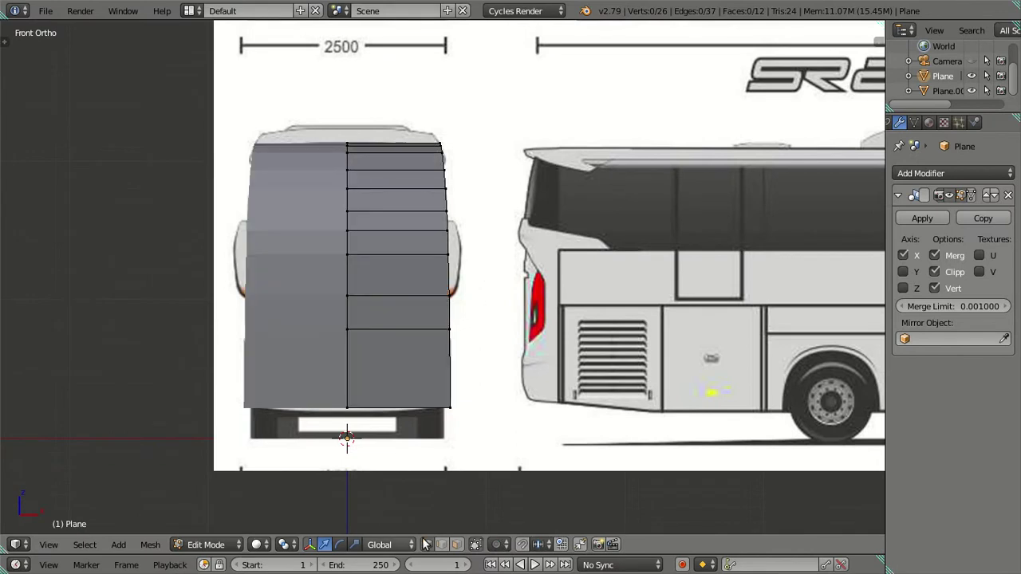
key(Tab)
mouse_move(380, 167)
middle_down()
mouse_move(340, 244)
mouse_move(378, 373)
mouse_move(326, 228)
mouse_move(280, 221)
mouse_move(264, 247)
middle_up()
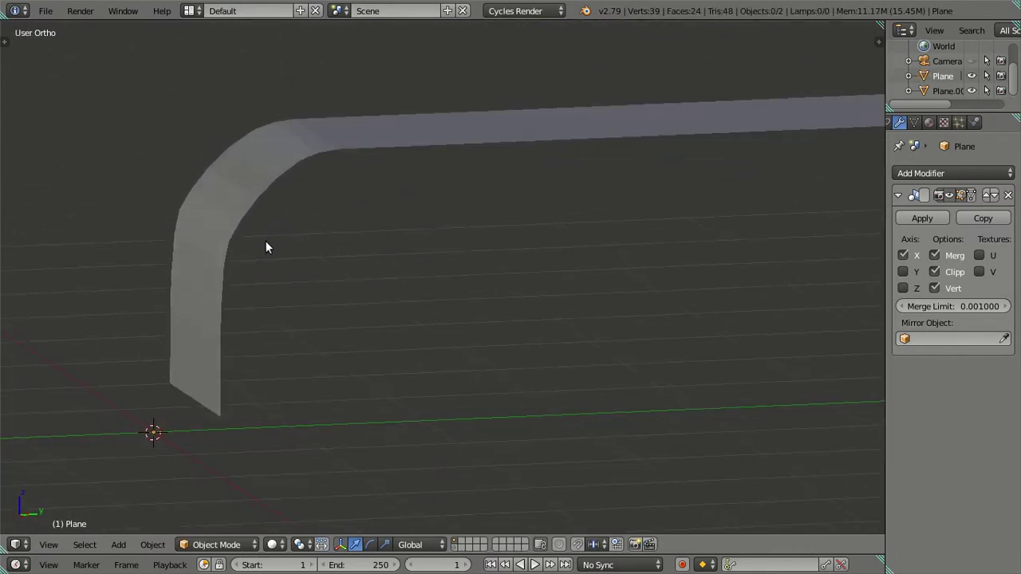
key(KP_3)
key(Tab)
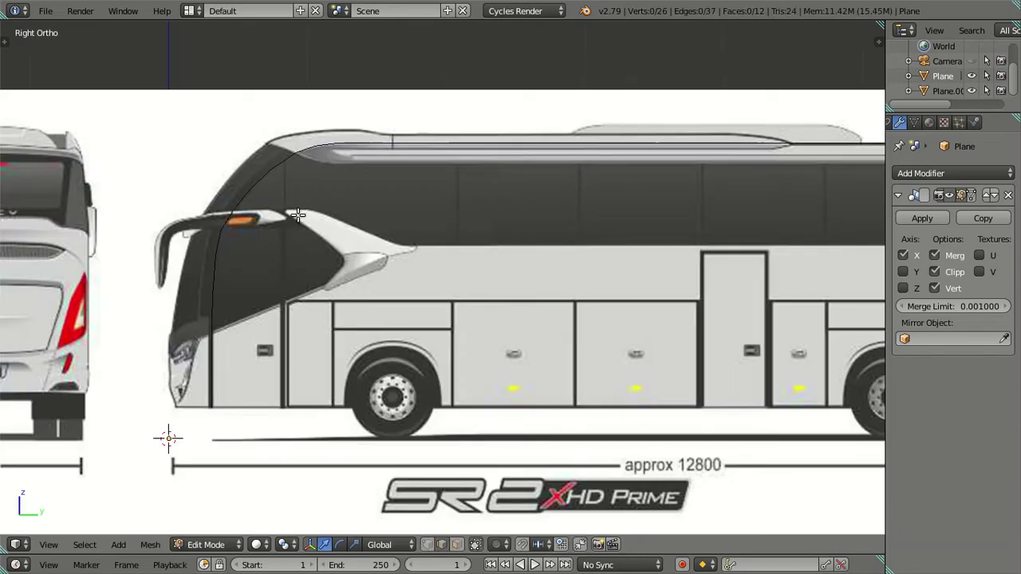
Select the two edges at the top of the curved strip and zoom in on the roof front.
scroll(322, 199, down, 4)
scroll(326, 240, up, 2)
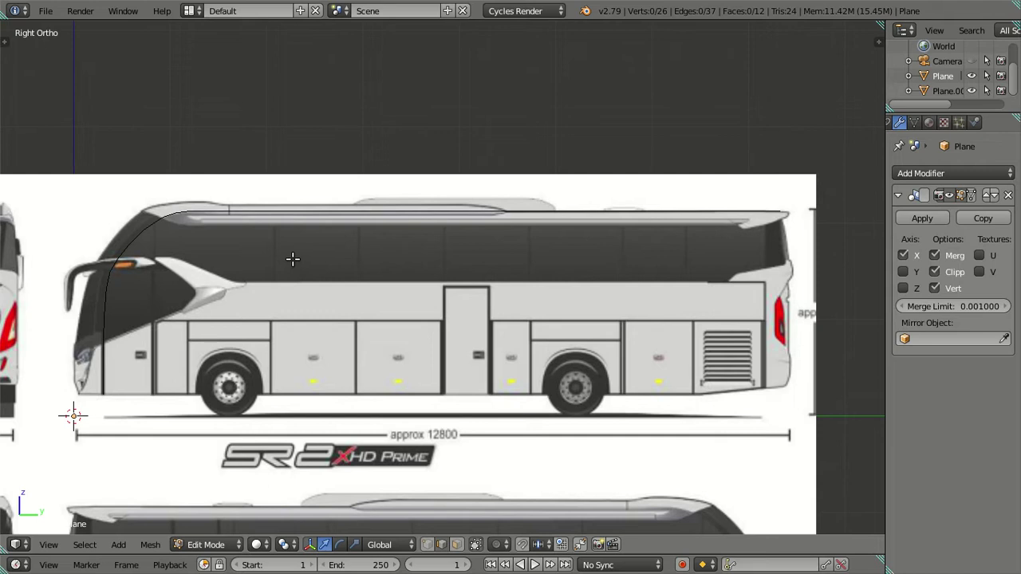
mouse_move(228, 243)
middle_down()
mouse_move(244, 312)
mouse_move(204, 284)
middle_up()
right_click(213, 277)
shift+right_click(209, 275)
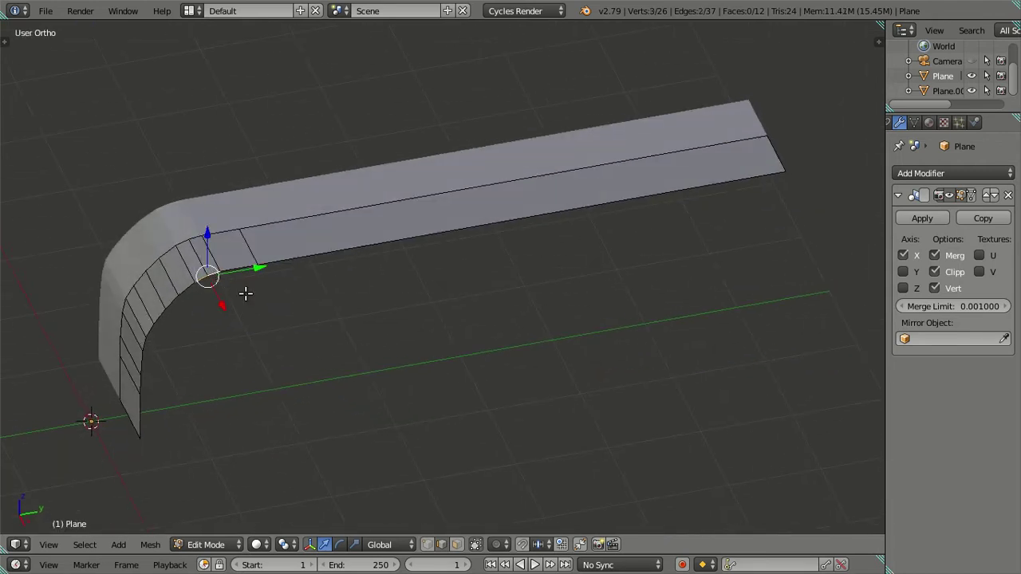
key(KP_3)
scroll(249, 292, up, 3)
scroll(567, 298, up, 2)
ctrl+scroll(567, 298, up, 1)
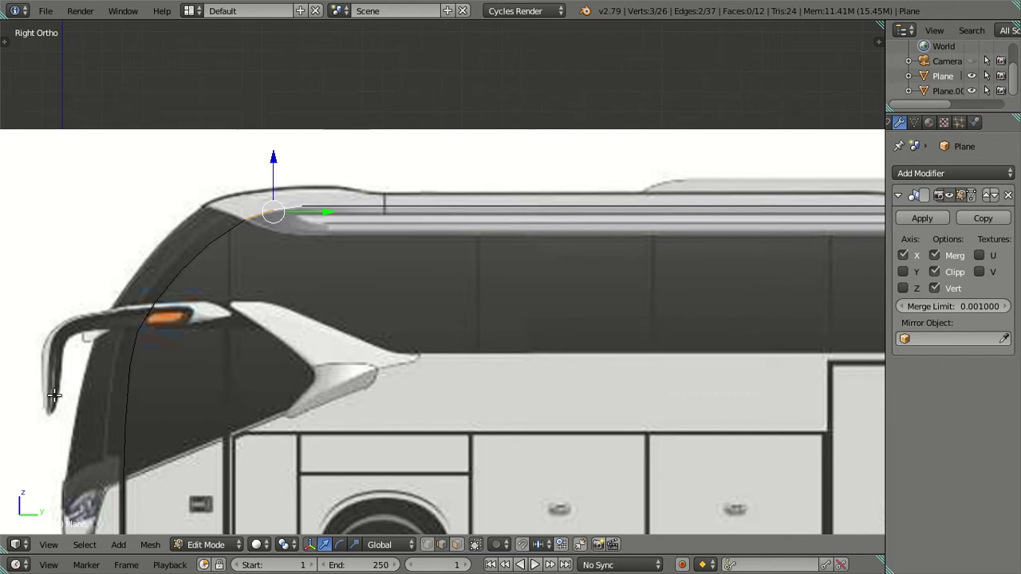
Extrude the strip's top edge into a new face running back along the roof.
scroll(339, 236, down, 3)
scroll(339, 236, down, 2)
scroll(348, 247, up, 1)
scroll(483, 241, up, 4)
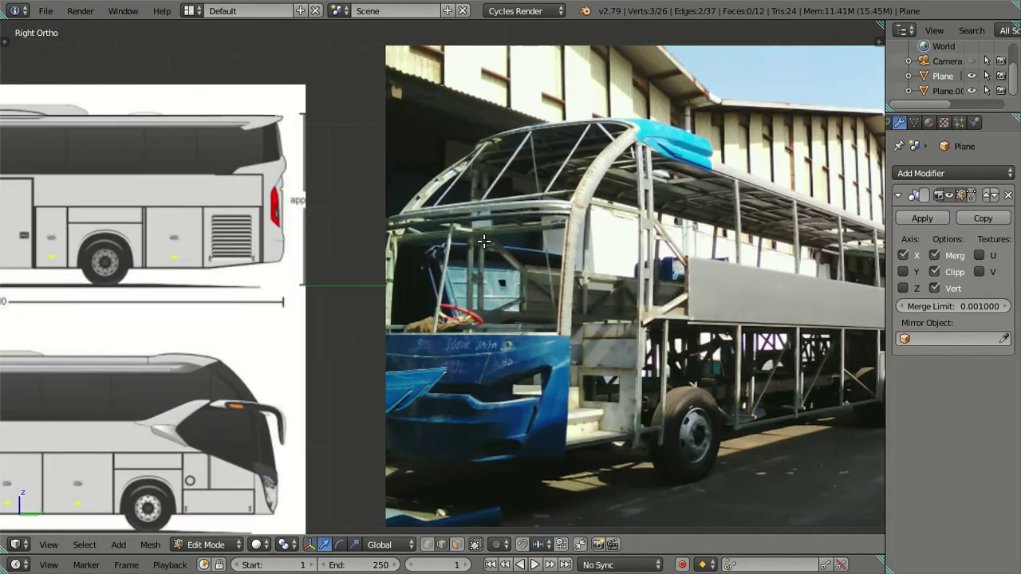
shift+middle_drag(502, 228, 452, 248)
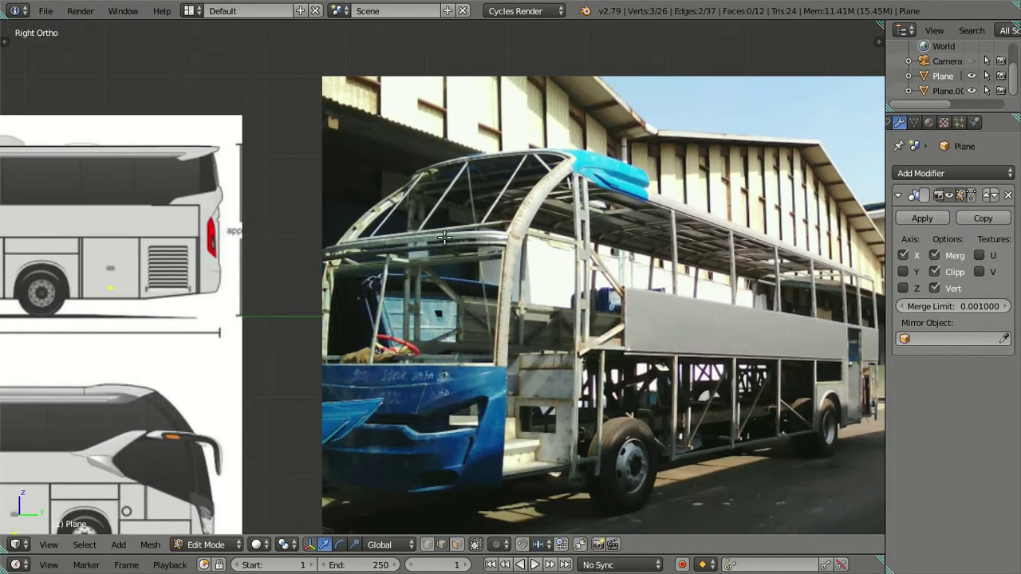
scroll(355, 236, down, 3)
shift+middle_drag(181, 268, 275, 270)
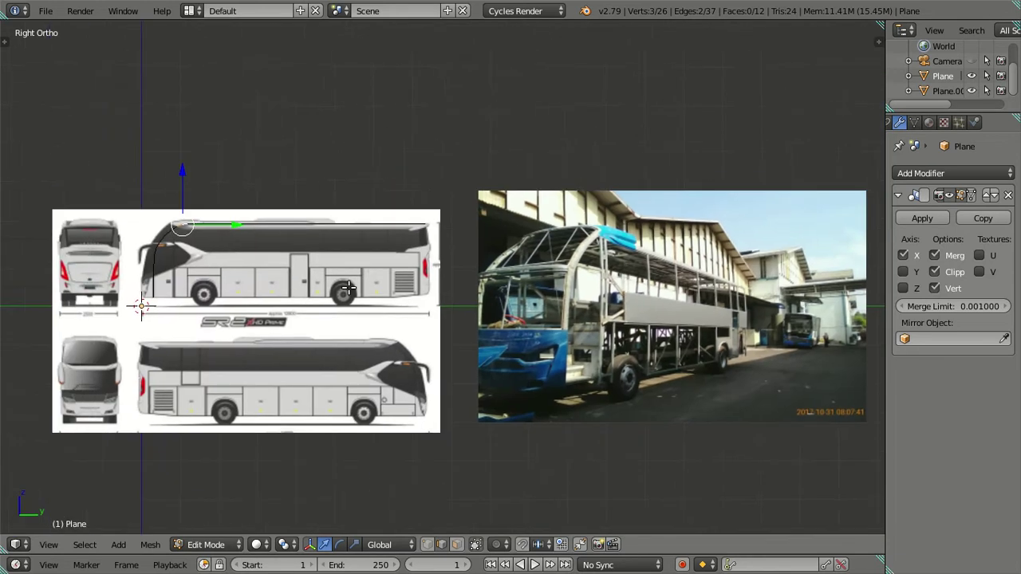
scroll(285, 271, up, 4)
shift+middle_drag(138, 241, 351, 291)
scroll(351, 291, up, 4)
shift+right_click(313, 271)
scroll(322, 285, up, 2)
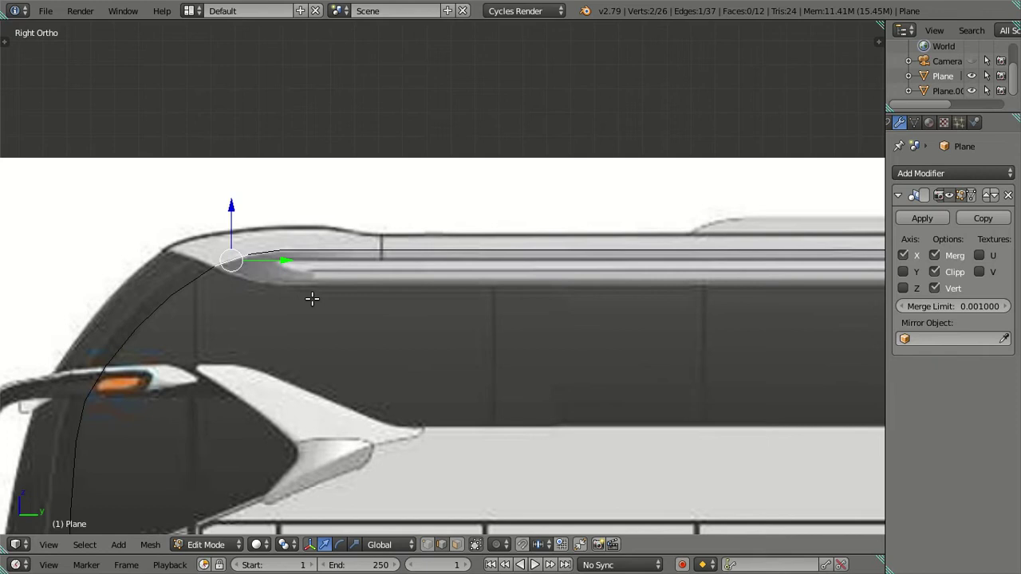
key(e)
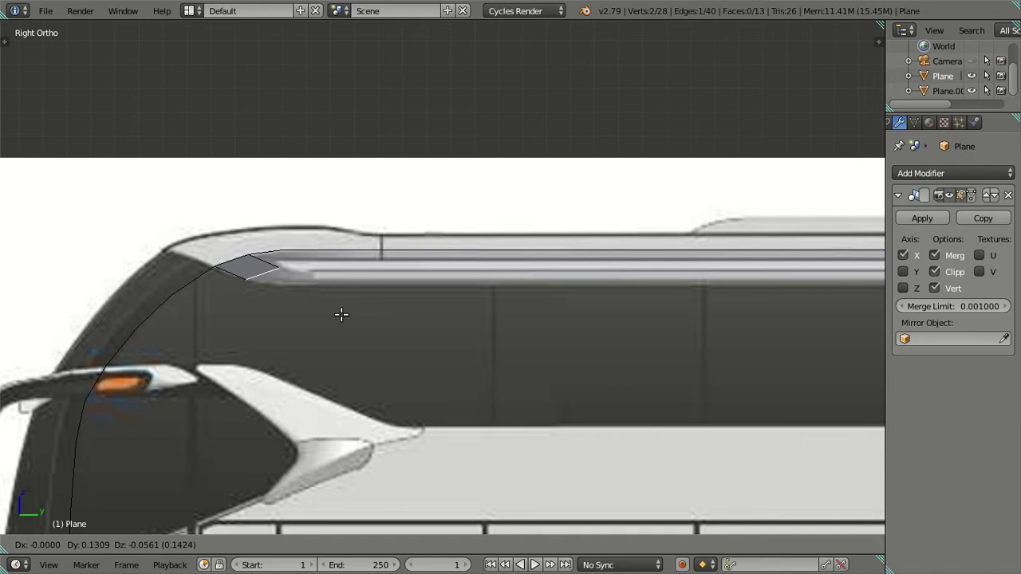
click(342, 315)
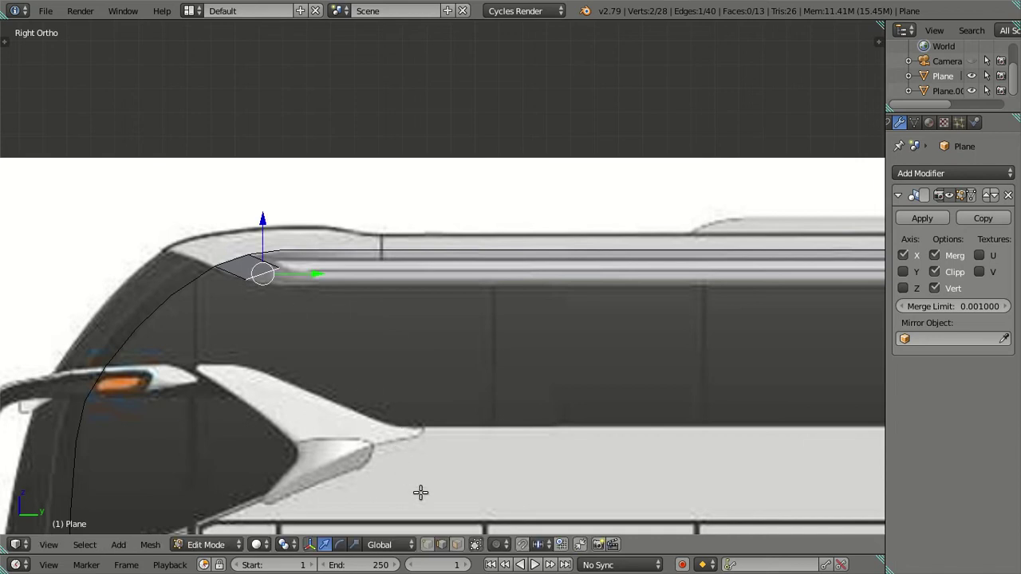
Move a vertex of the new face to match the side-view blueprint.
middle_drag(224, 285, 241, 335)
right_click(200, 269)
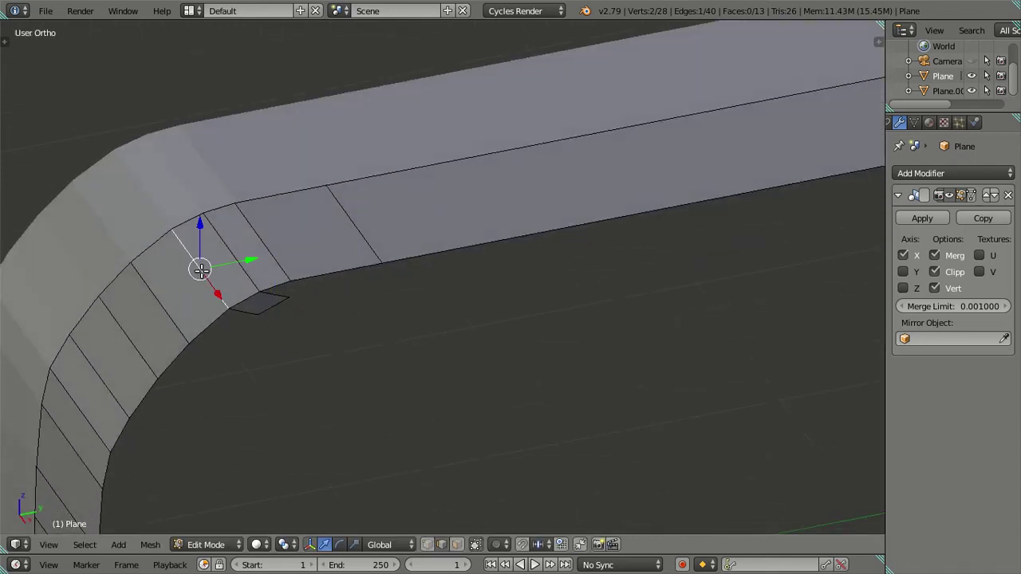
scroll(201, 269, down, 2)
key(KP_3)
shift+middle_drag(228, 278, 428, 268)
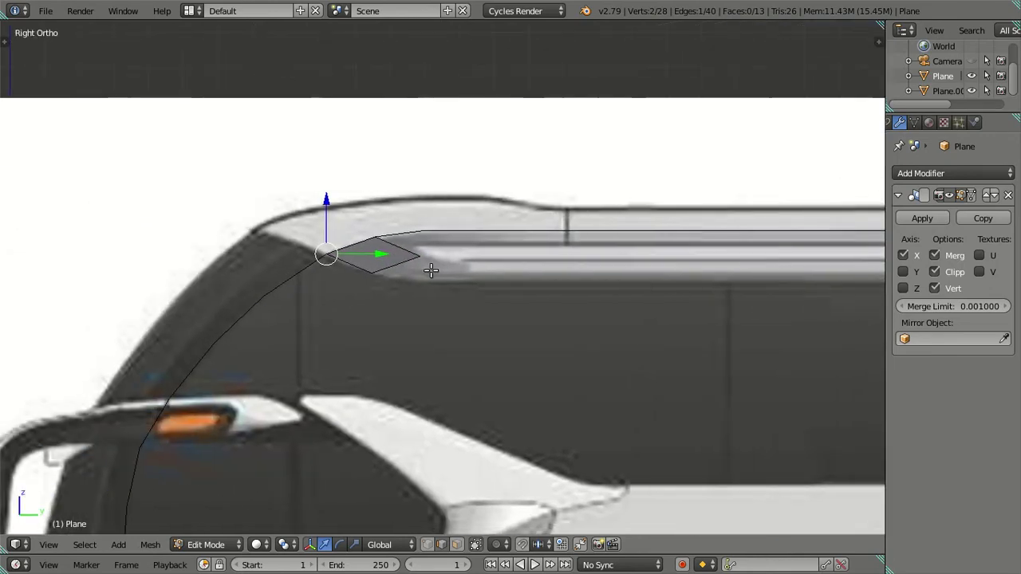
scroll(452, 312, up, 2)
key(g)
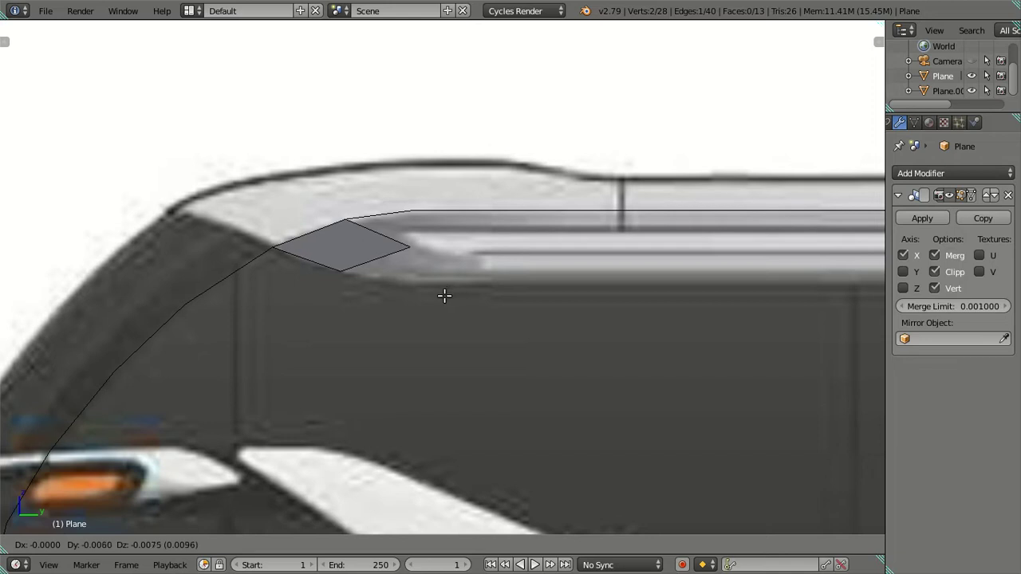
click(445, 296)
In vertex select mode, move the new face's outer corner vertex onto the roof rail line.
right_click(367, 258)
click(426, 544)
right_click(438, 249)
key(KP_3)
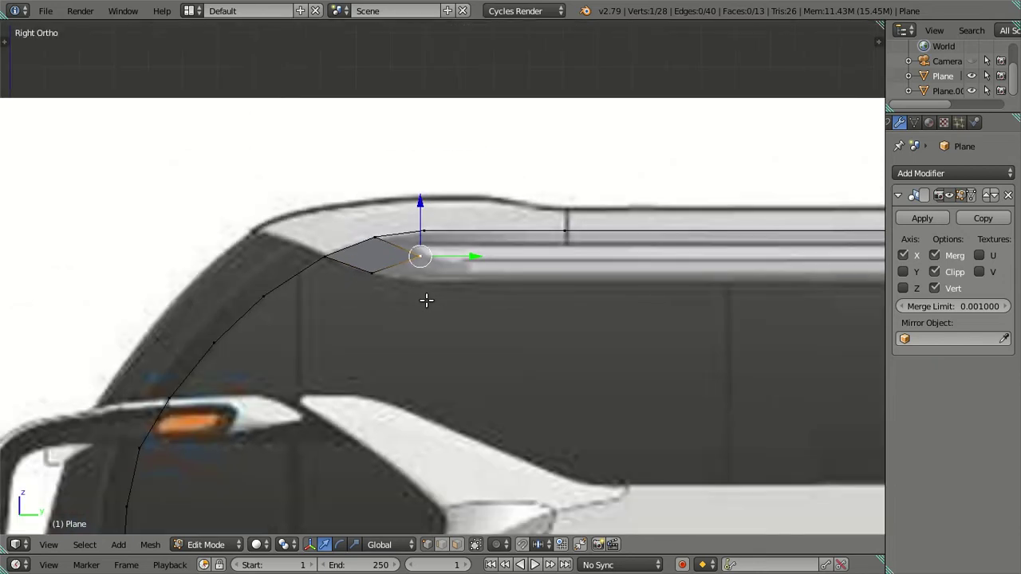
key(g)
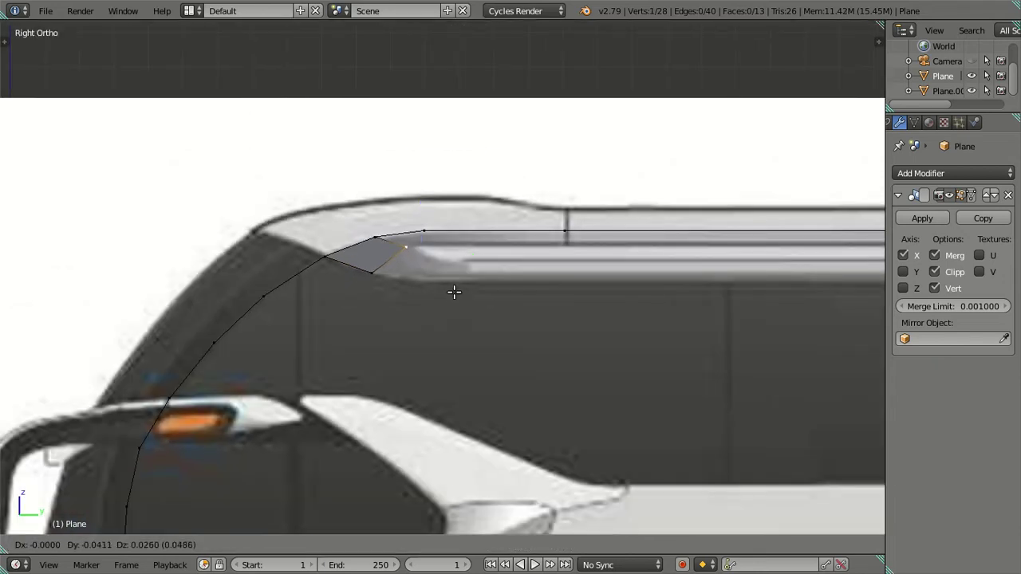
click(424, 294)
Extrude a second face along the rail and start fitting its corner vertex.
shift+right_click(384, 273)
key(e)
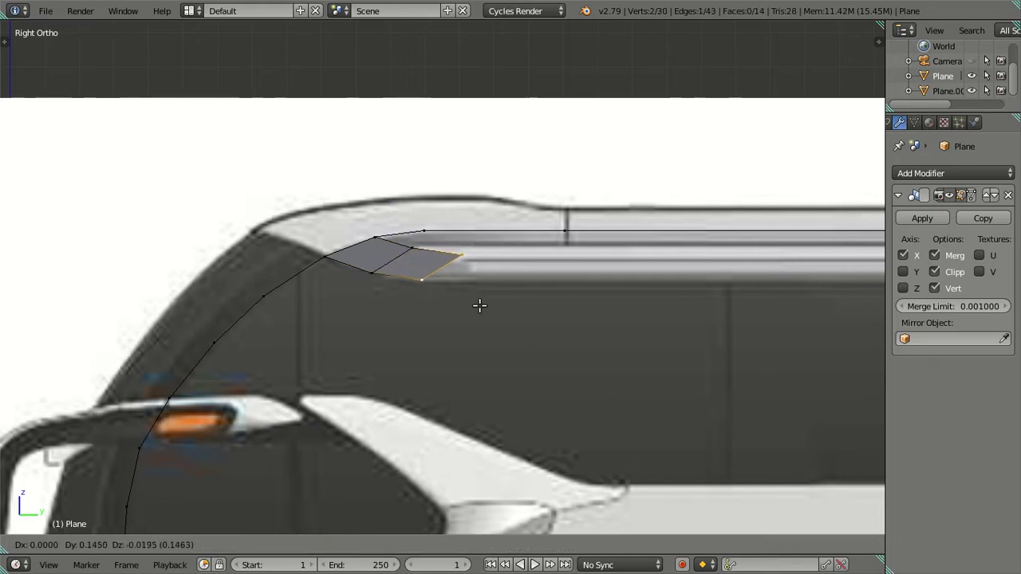
click(479, 308)
right_click(472, 271)
key(g)
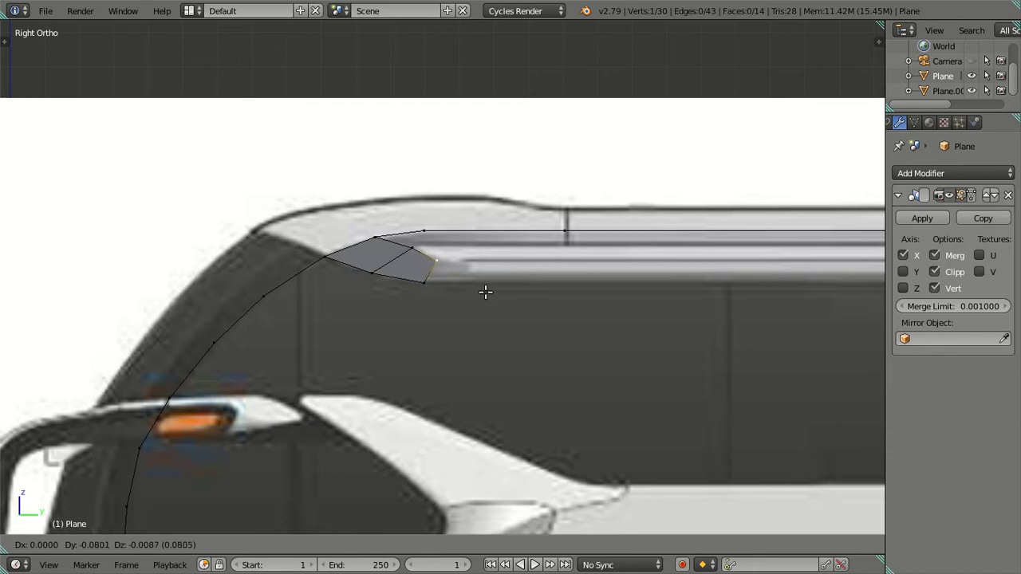
Place the moved vertex on the rail, then zoom out to the bus frame photo.
click(487, 291)
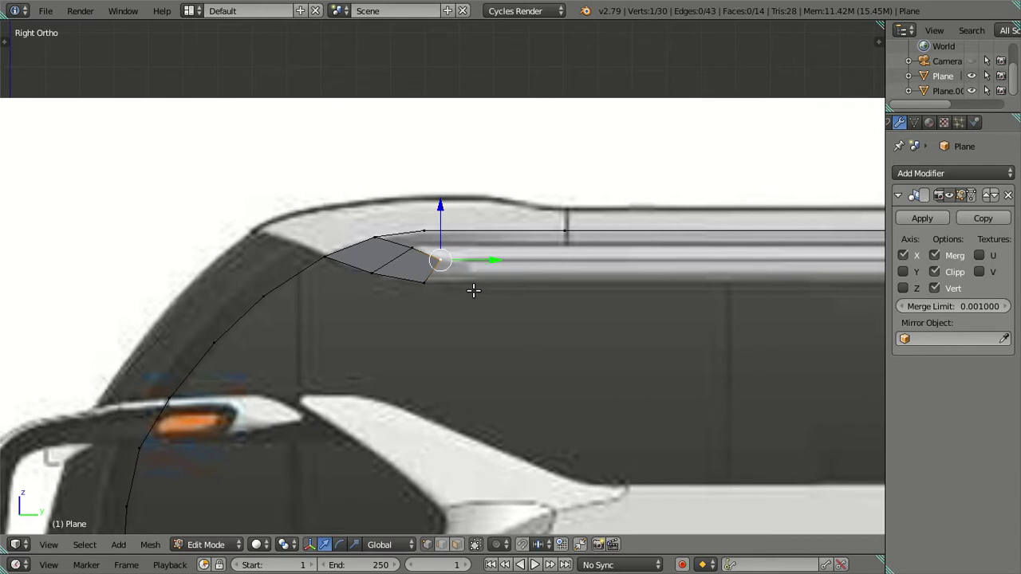
scroll(487, 291, down, 2)
scroll(498, 293, down, 2)
scroll(511, 303, down, 2)
scroll(510, 303, down, 3)
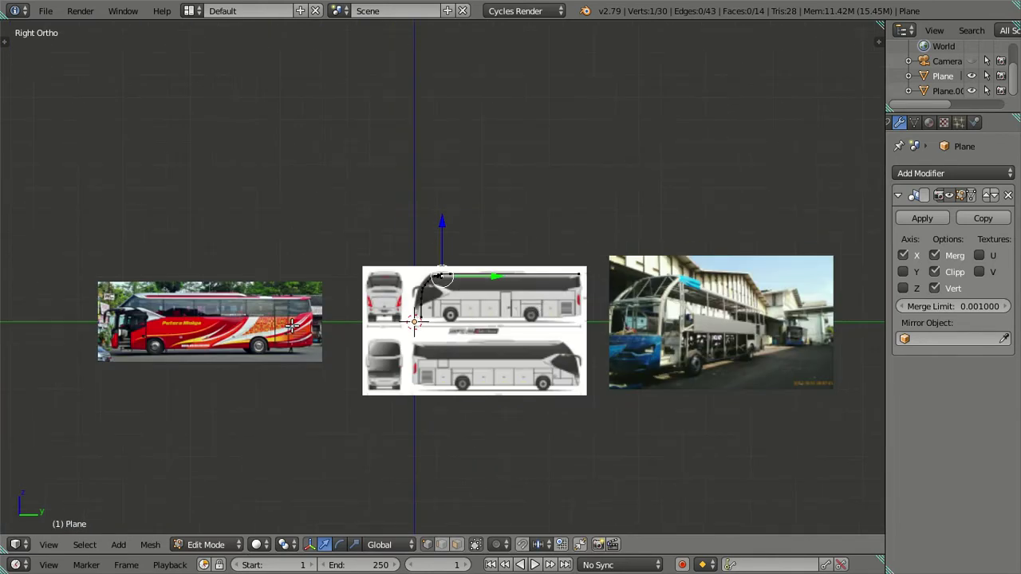
shift+middle_drag(521, 296, 214, 296)
scroll(217, 473, up, 5)
scroll(217, 474, up, 3)
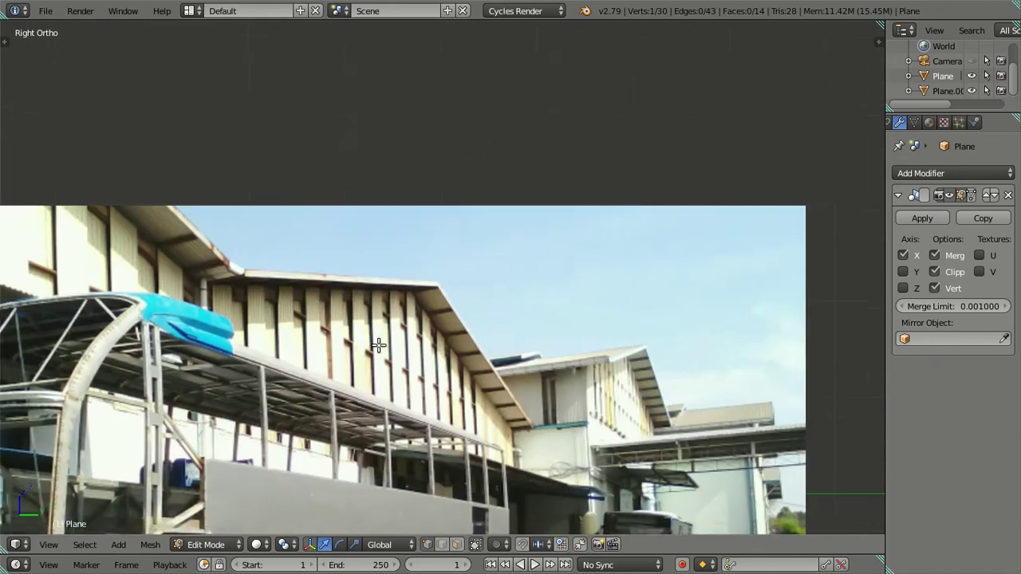
scroll(217, 474, up, 4)
scroll(217, 474, up, 1)
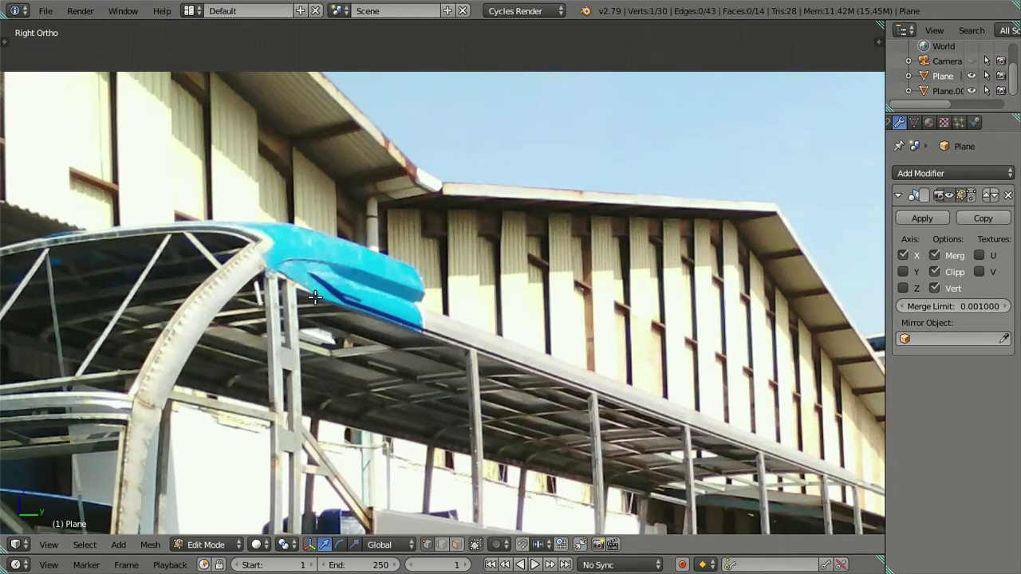
scroll(272, 318, down, 2)
scroll(272, 317, down, 2)
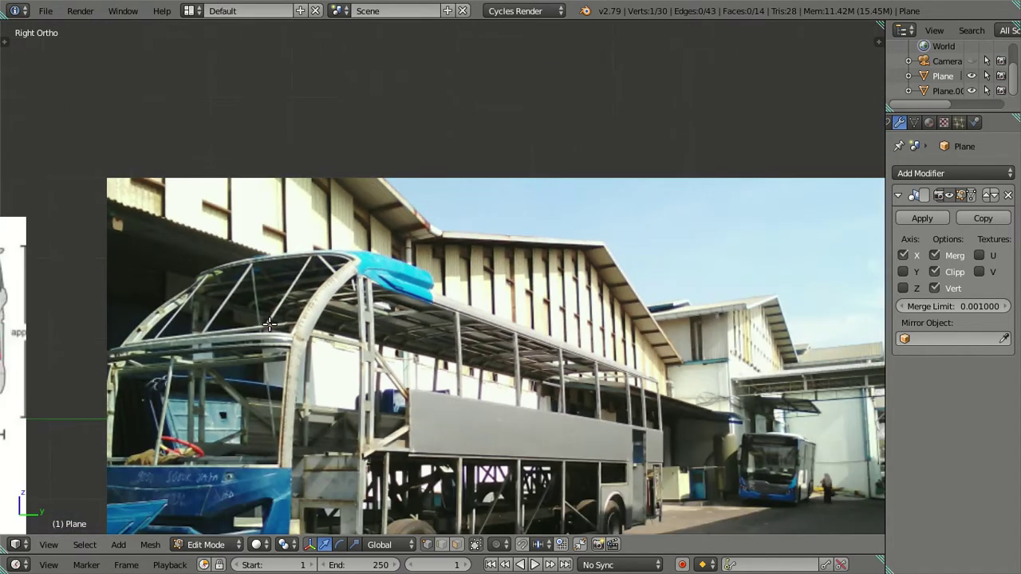
Pan across the reference images to frame the whole red bus photo.
shift+middle_drag(269, 327, 700, 246)
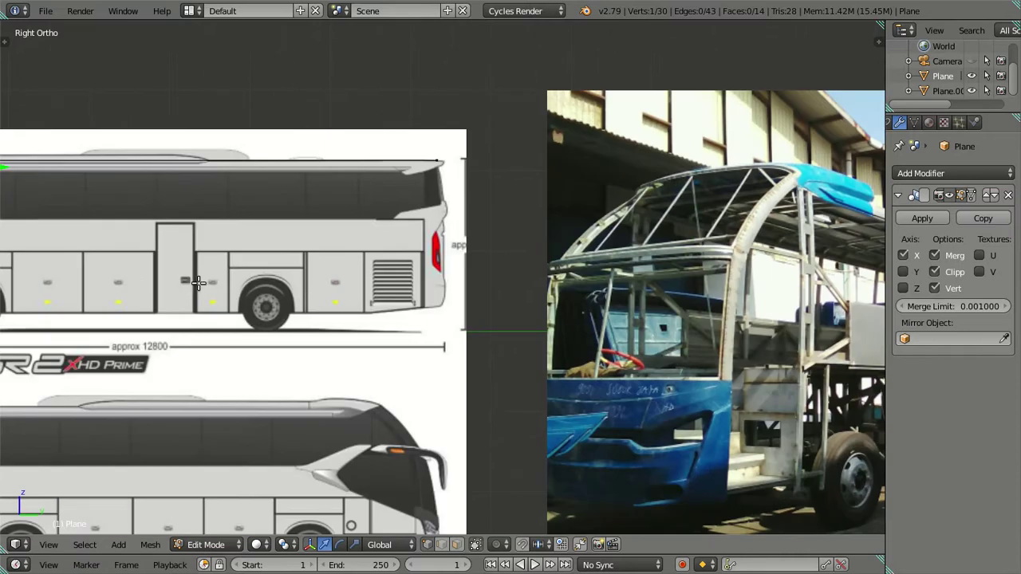
shift+middle_drag(198, 282, 596, 294)
mouse_move(264, 341)
shift+middle_down()
mouse_move(844, 276)
mouse_move(929, 281)
shift+middle_up()
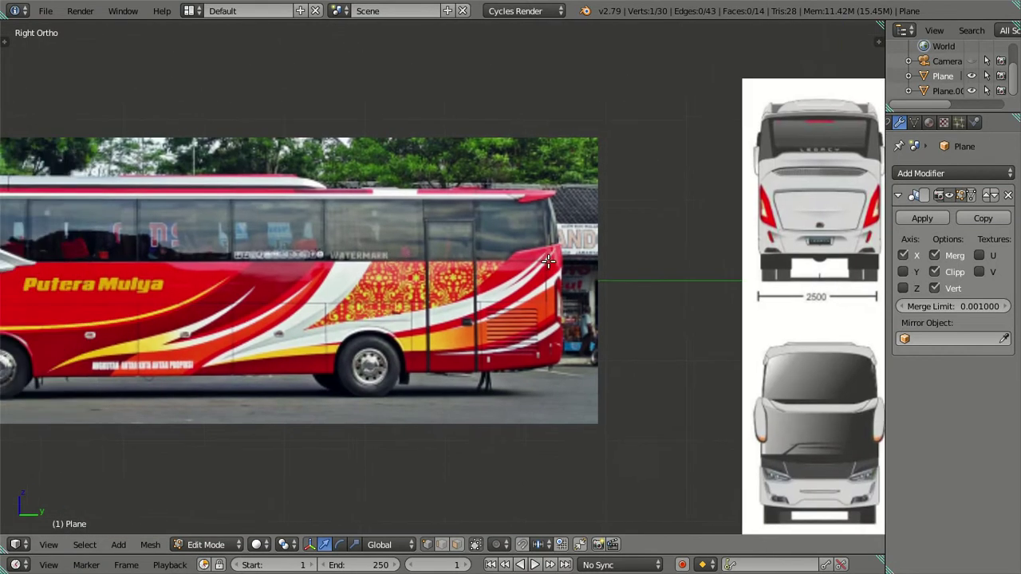
shift+middle_drag(548, 262, 387, 258)
scroll(343, 211, up, 4)
scroll(340, 203, down, 3)
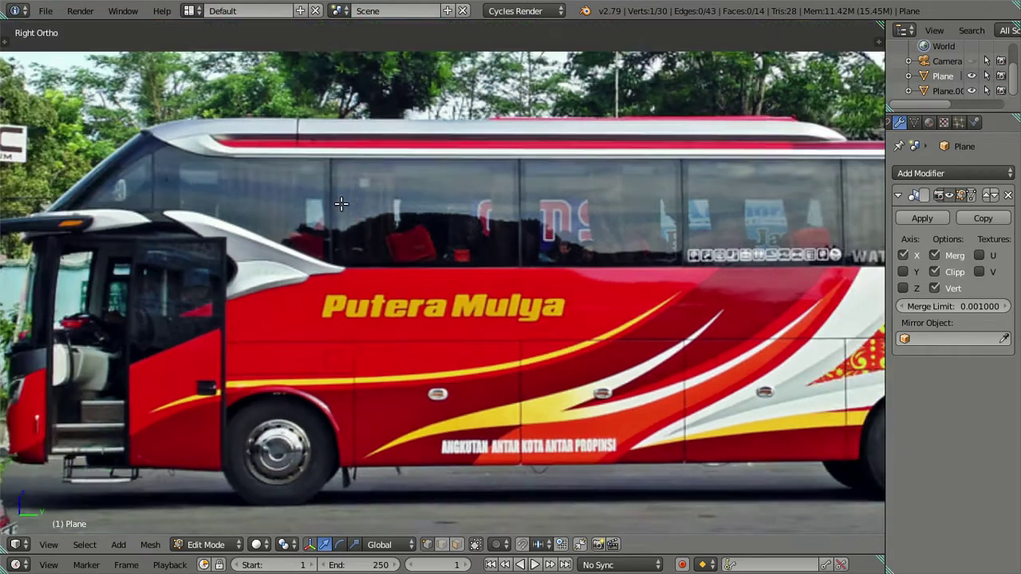
scroll(399, 215, down, 5)
scroll(460, 229, down, 4)
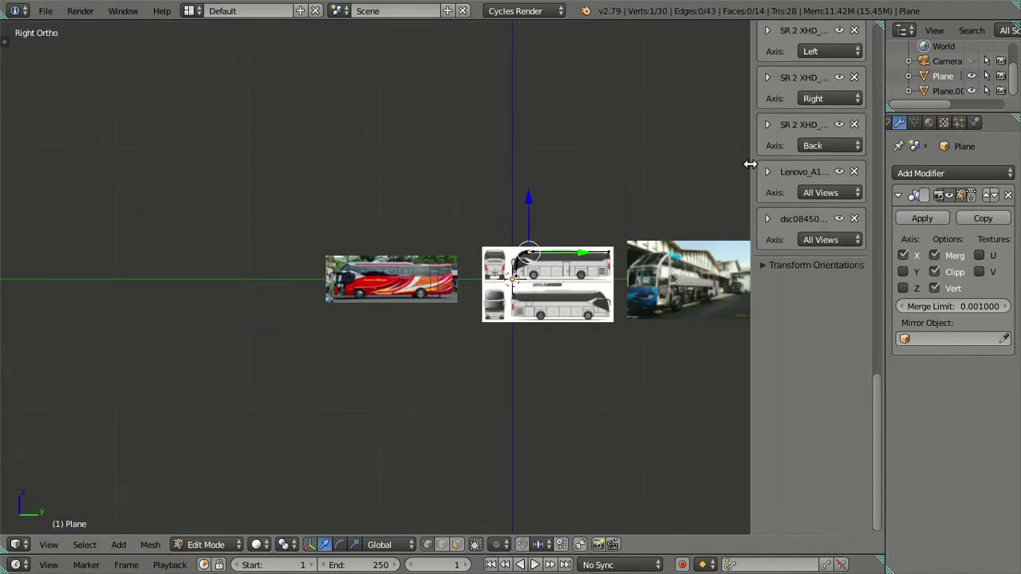
scroll(747, 164, up, 5)
scroll(829, 160, up, 6)
Add a background image slot and pick P_20170730_101308.jpg from the Desktop in thumbnail view.
click(785, 224)
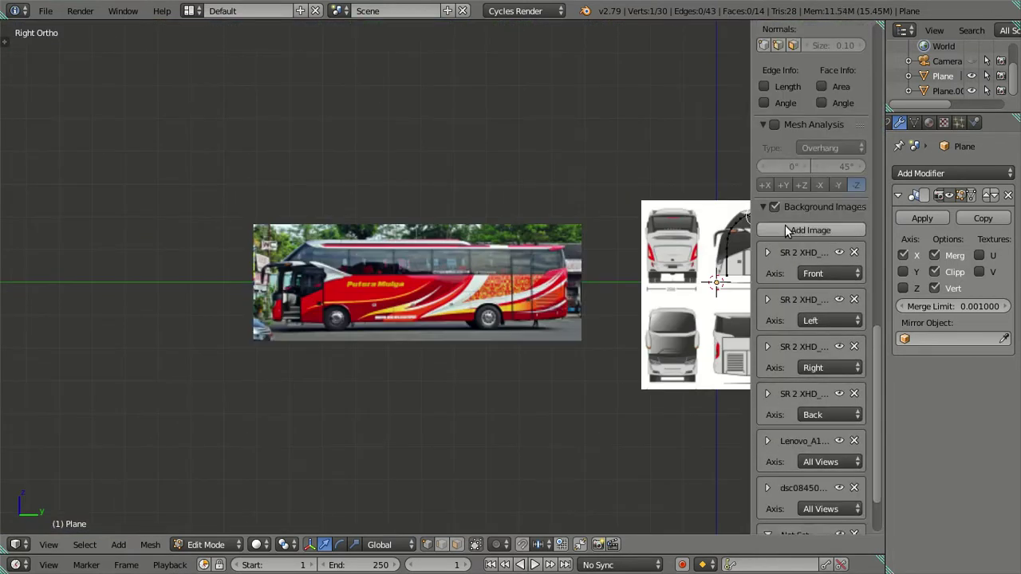
scroll(798, 256, down, 3)
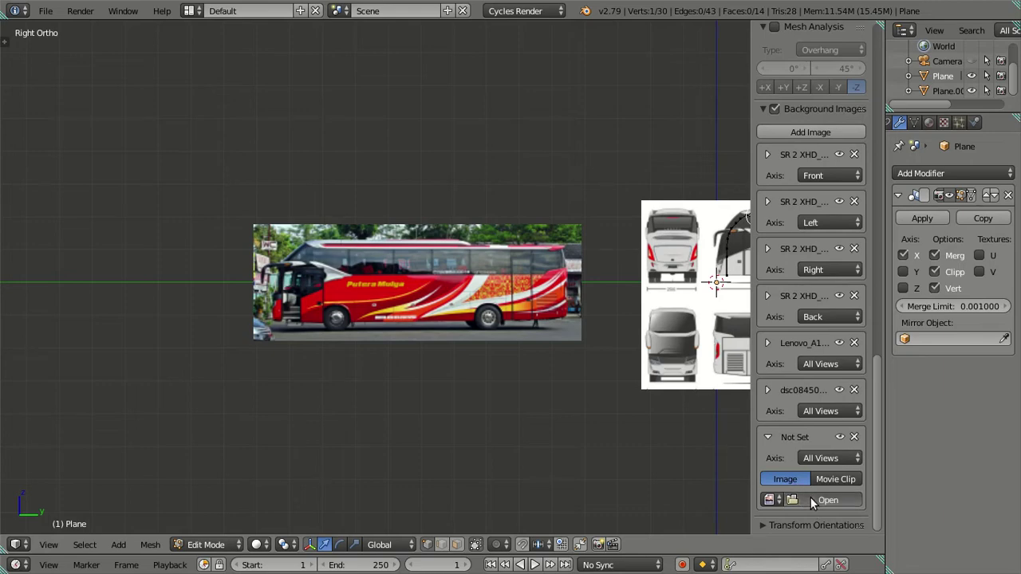
click(814, 498)
click(67, 195)
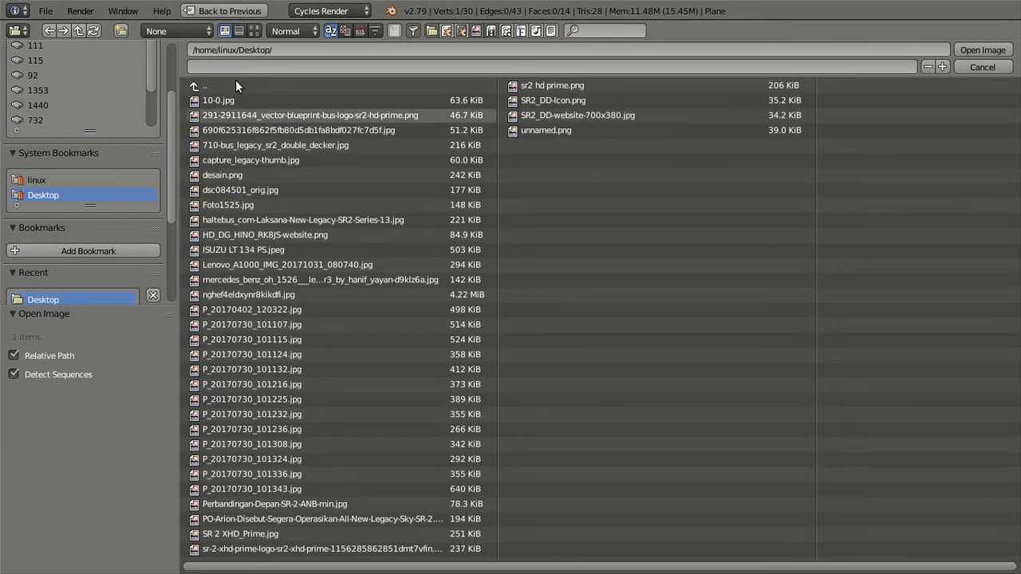
click(254, 30)
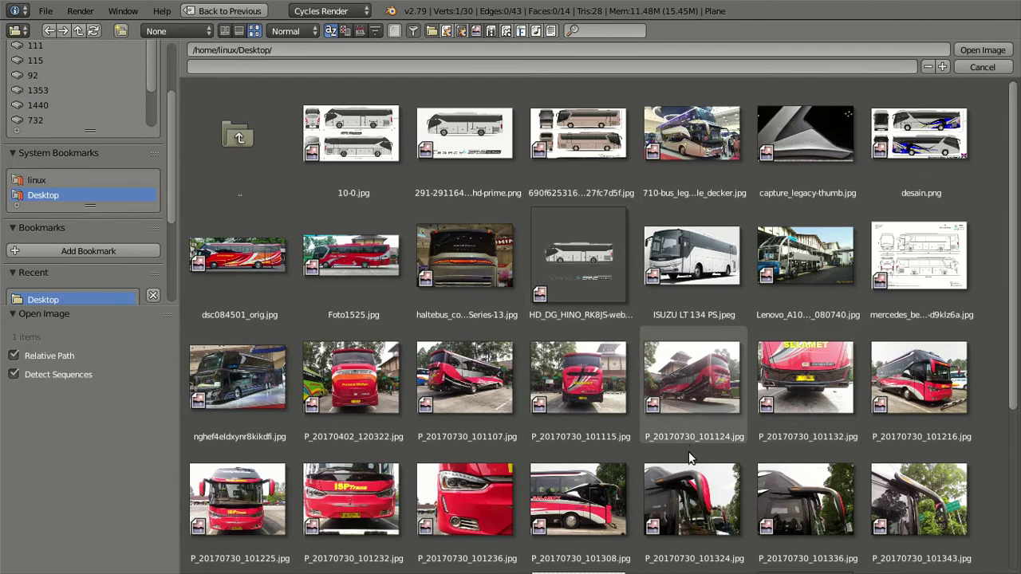
scroll(698, 479, down, 3)
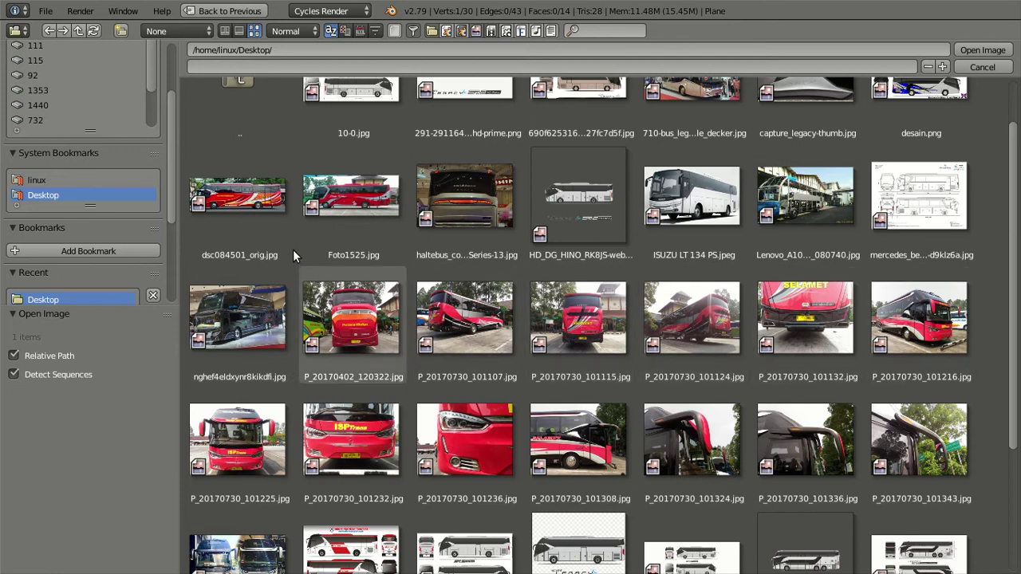
scroll(463, 411, down, 3)
click(579, 323)
Load the photo, offset it to X 2.90, Y -11.4, set opacity 1.000, and collapse it.
click(958, 50)
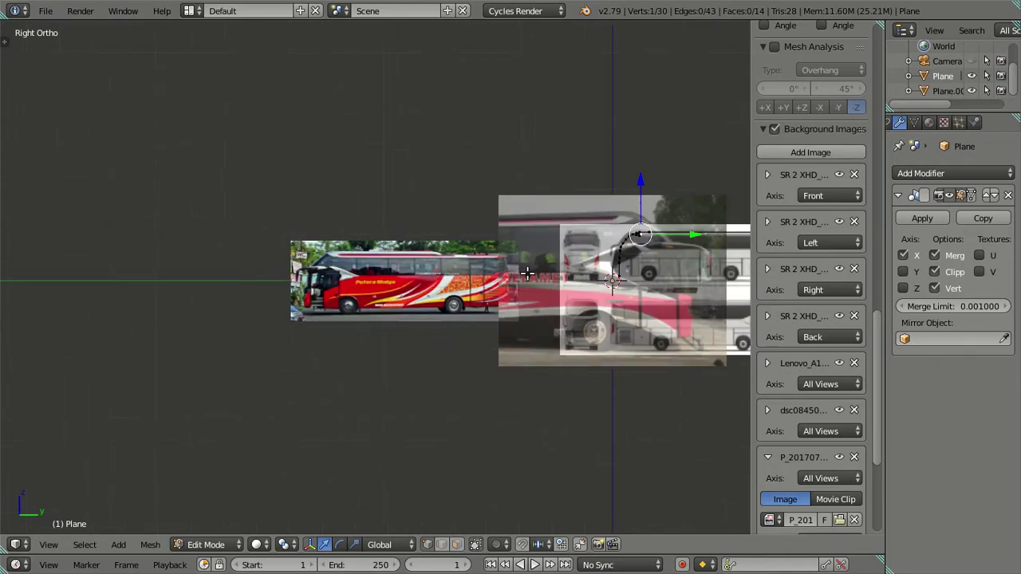
scroll(834, 387, down, 2)
scroll(834, 388, down, 5)
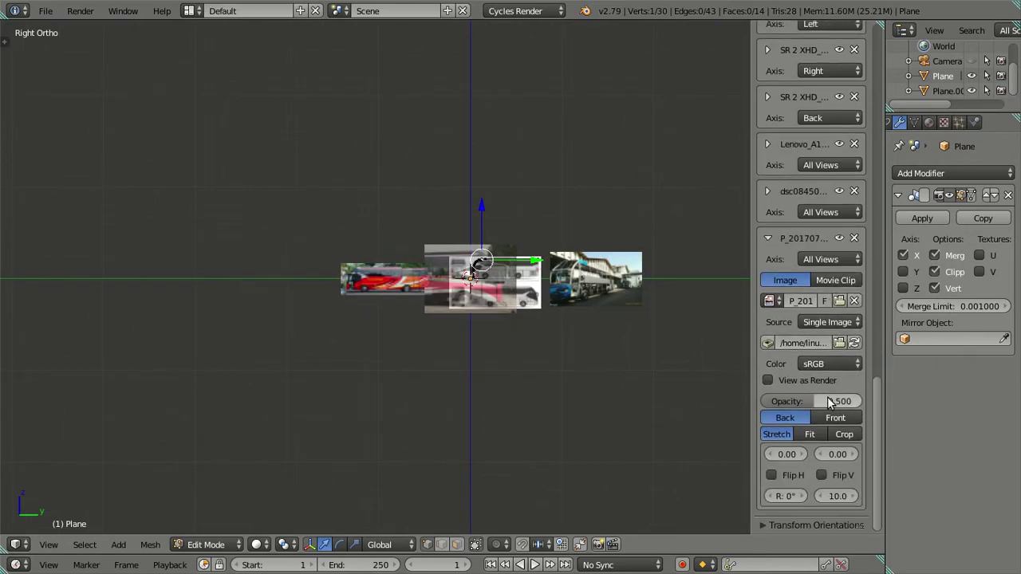
mouse_move(837, 454)
mouse_down()
mouse_move(844, 472)
mouse_move(766, 455)
mouse_up()
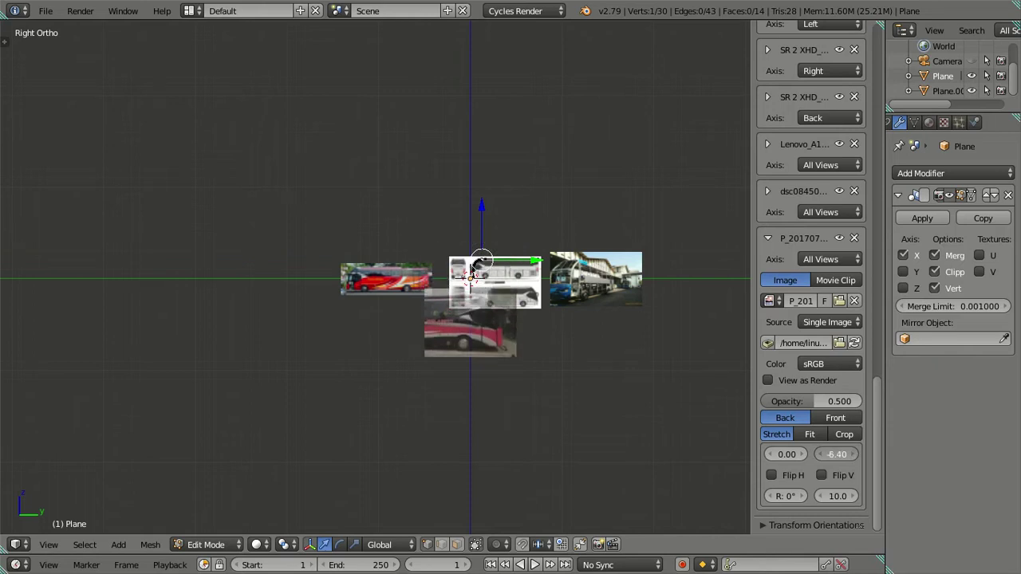
drag(837, 454, 834, 454)
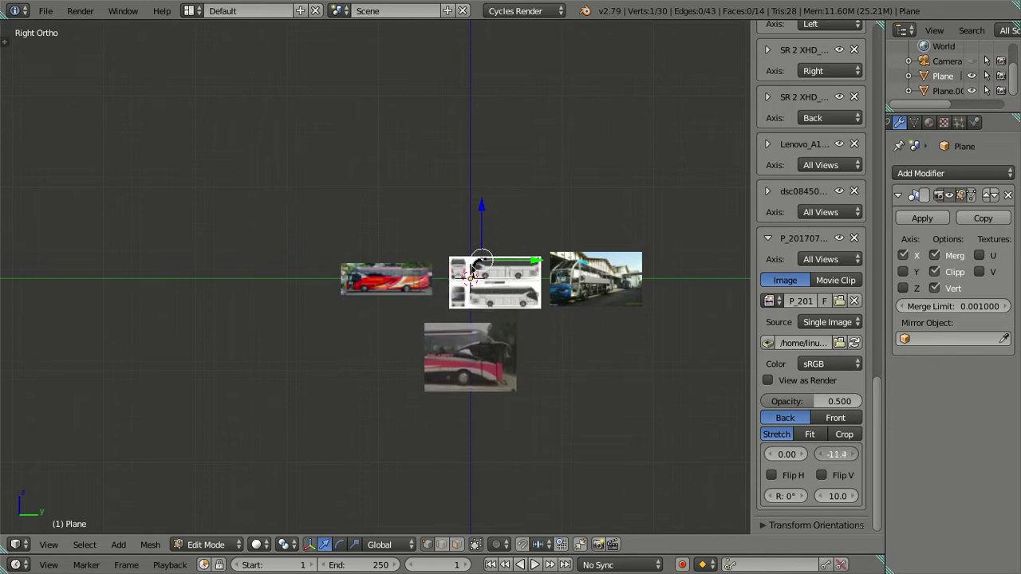
drag(798, 451, 808, 492)
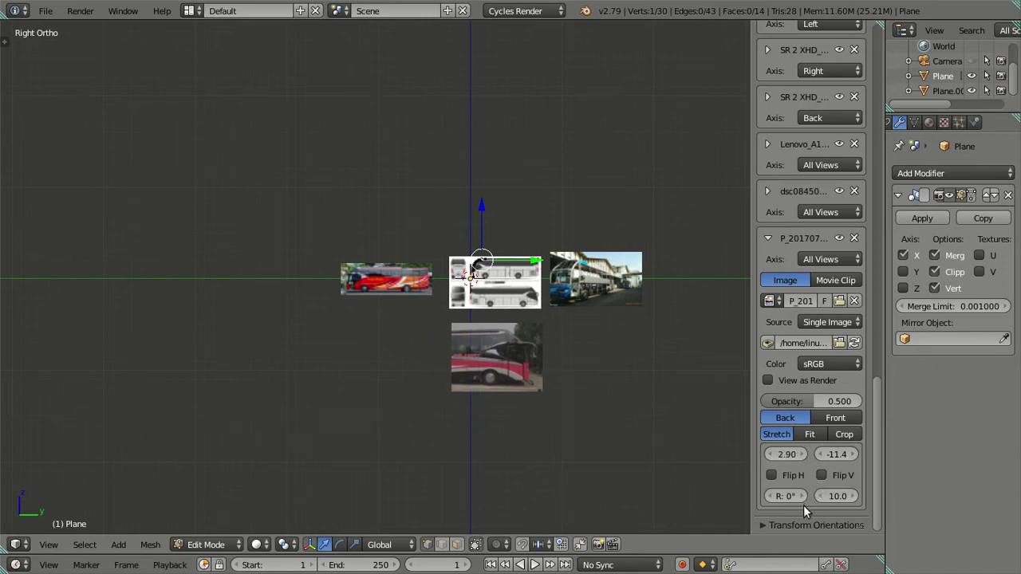
drag(806, 401, 858, 401)
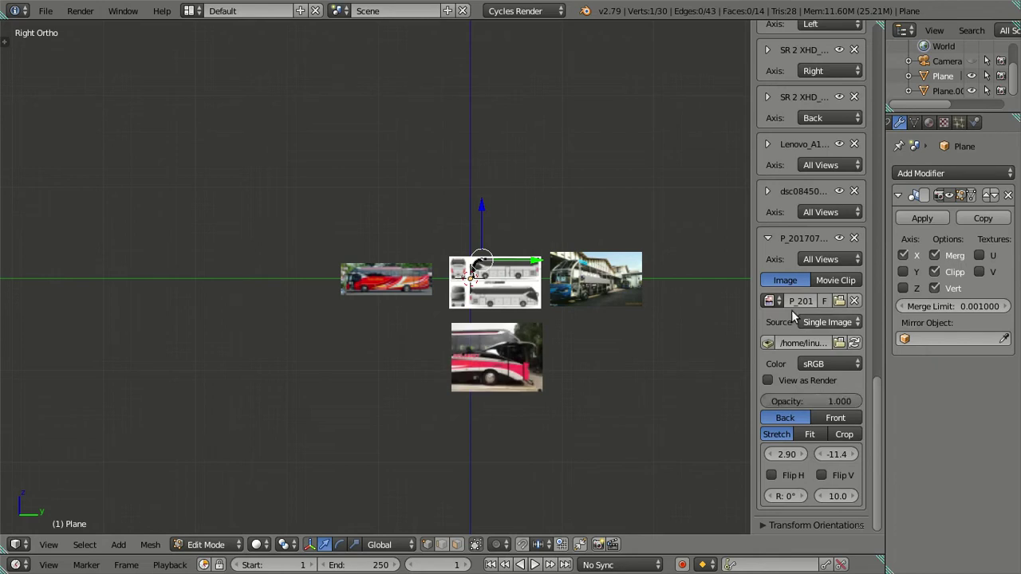
click(768, 238)
scroll(694, 319, up, 7)
scroll(547, 407, down, 4)
Zoom in on the front roof corner and switch to wireframe display.
shift+middle_drag(547, 406, 353, 323)
scroll(356, 313, up, 5)
scroll(397, 325, up, 4)
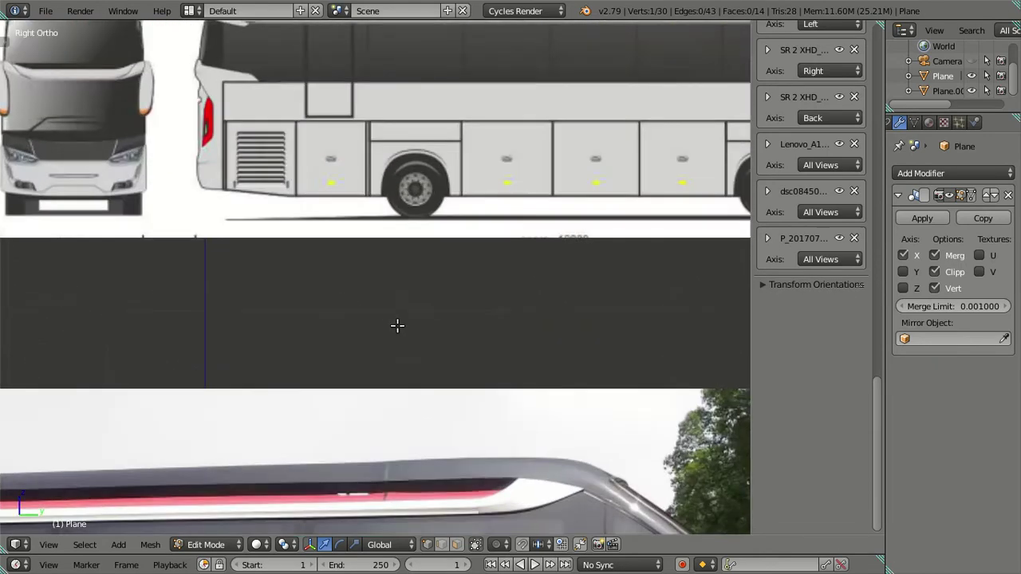
scroll(366, 229, down, 4)
scroll(366, 229, down, 1)
scroll(383, 239, up, 2)
scroll(391, 309, up, 2)
scroll(390, 310, up, 2)
scroll(382, 260, up, 2)
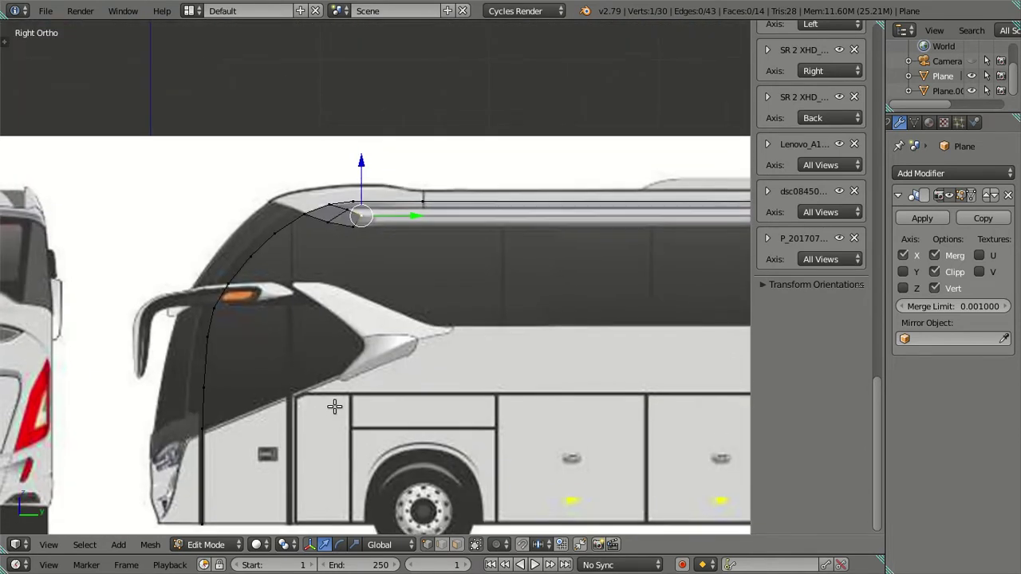
scroll(354, 280, up, 2)
scroll(360, 231, up, 1)
shift+middle_drag(359, 230, 318, 243)
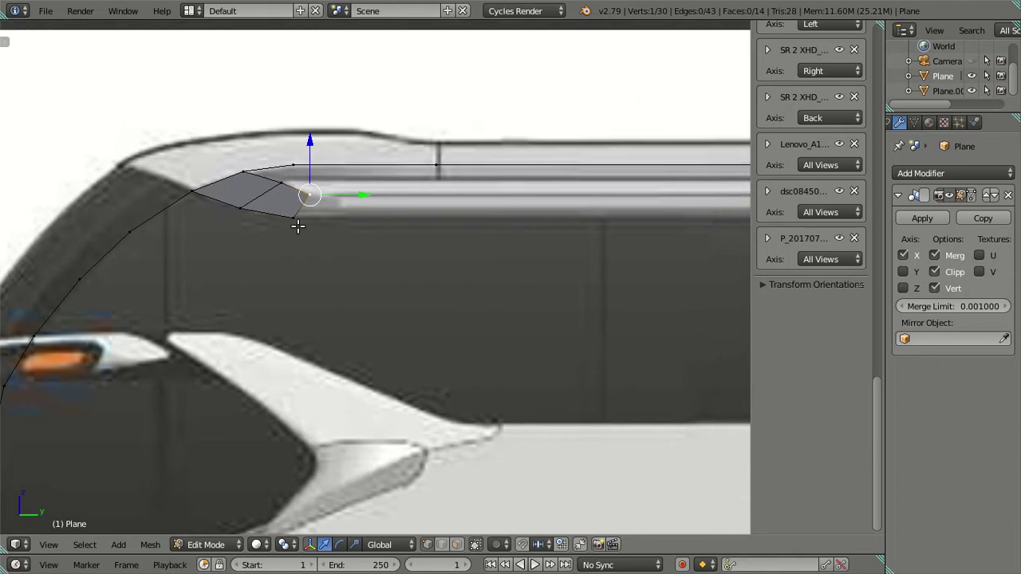
key(z)
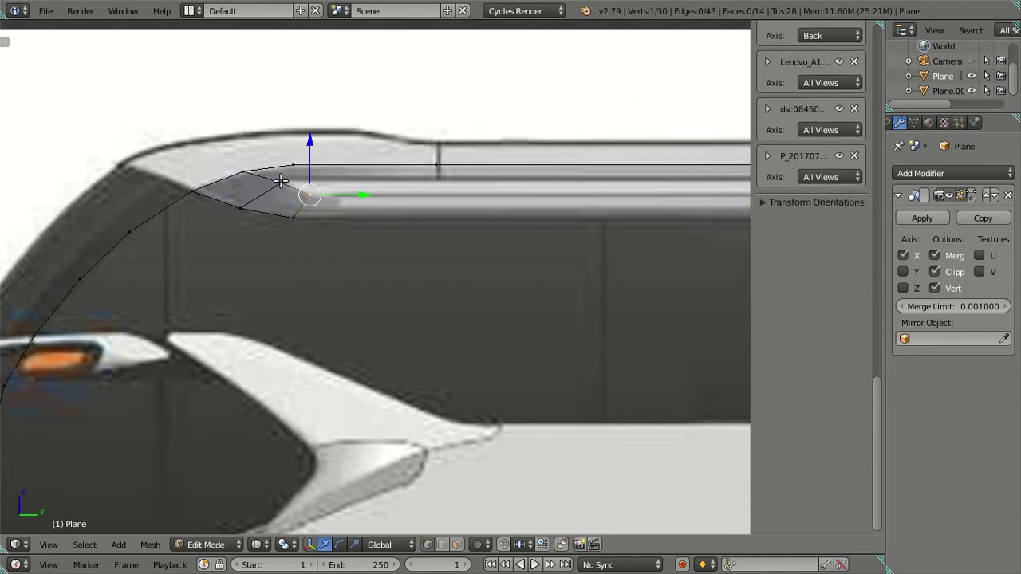
Select the strip vertices and drop them onto the roof line in side view.
mouse_move(245, 170)
middle_down()
mouse_move(274, 182)
mouse_move(298, 225)
middle_up()
shift+right_click(162, 99)
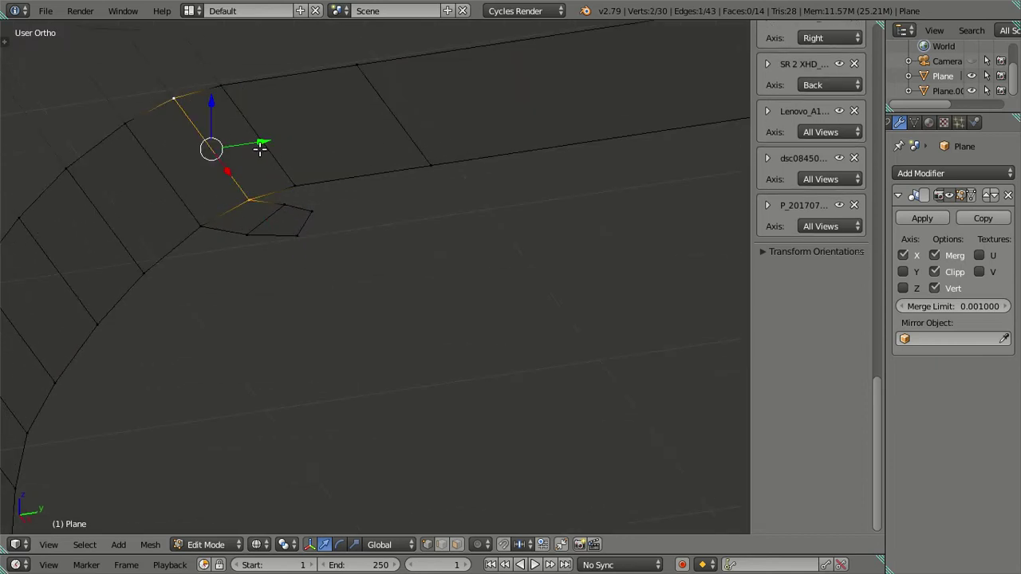
key(ctrl+KP_1)
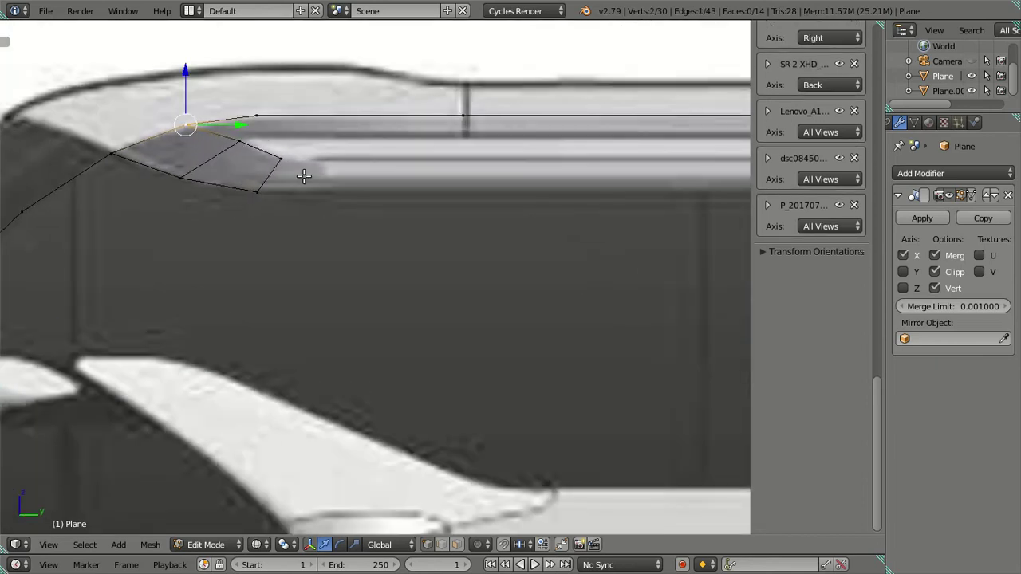
key(g)
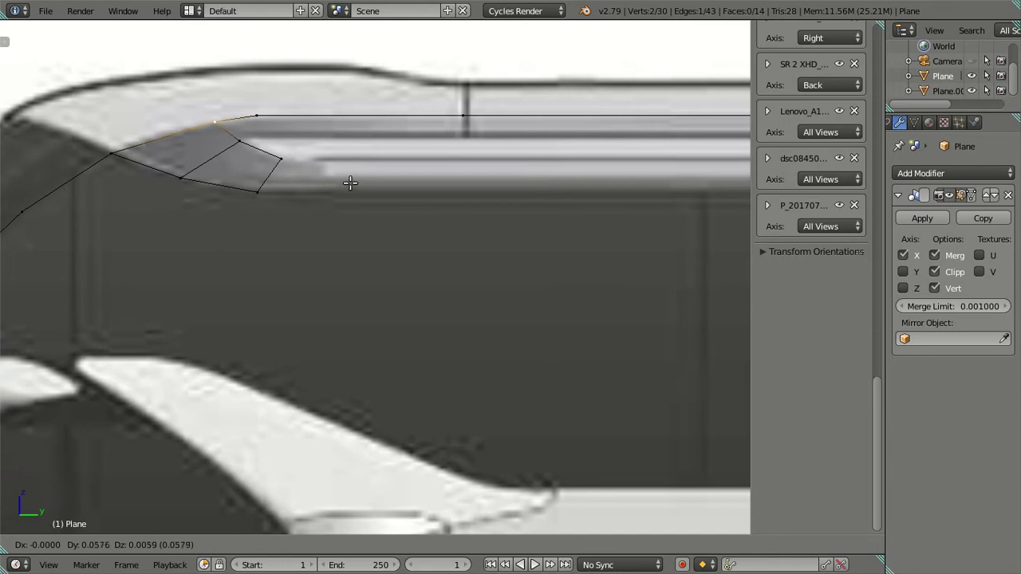
click(348, 182)
Slide two strip vertices along Y to line up with the blueprint's roof corner.
right_click(287, 171)
key(KP_3)
shift+middle_drag(414, 261, 355, 281)
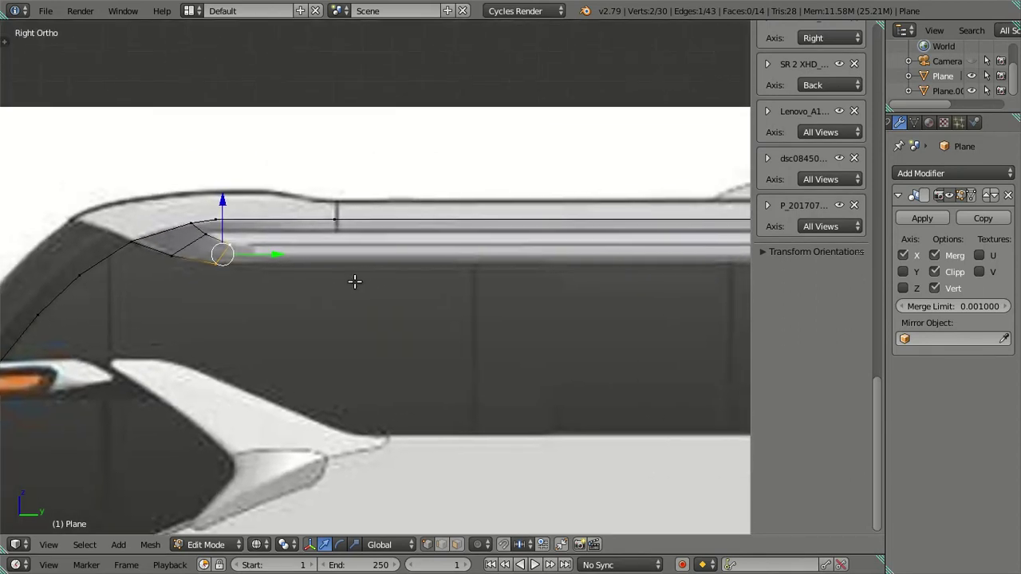
scroll(303, 269, up, 2)
shift+middle_drag(279, 269, 390, 287)
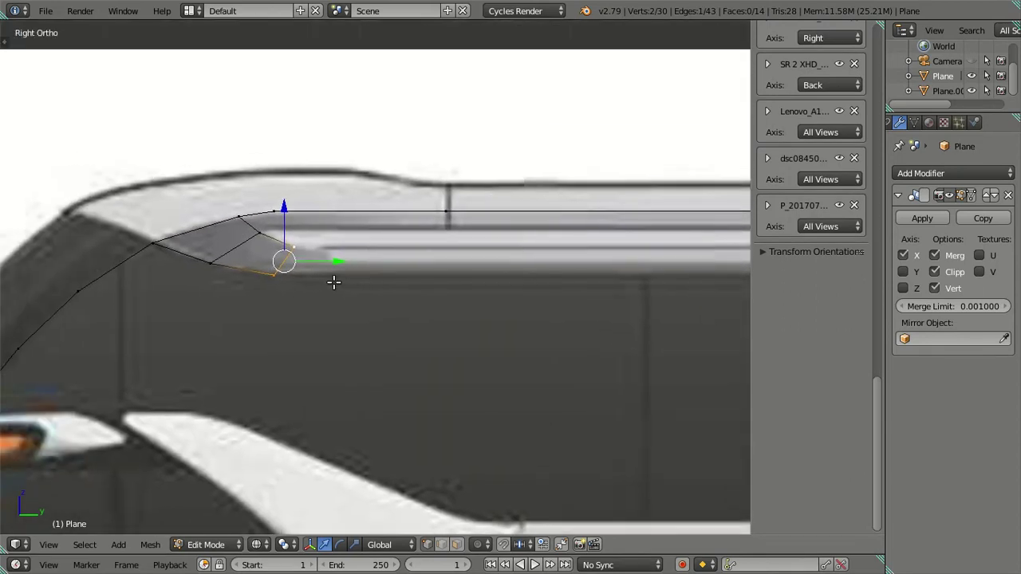
scroll(334, 281, up, 2)
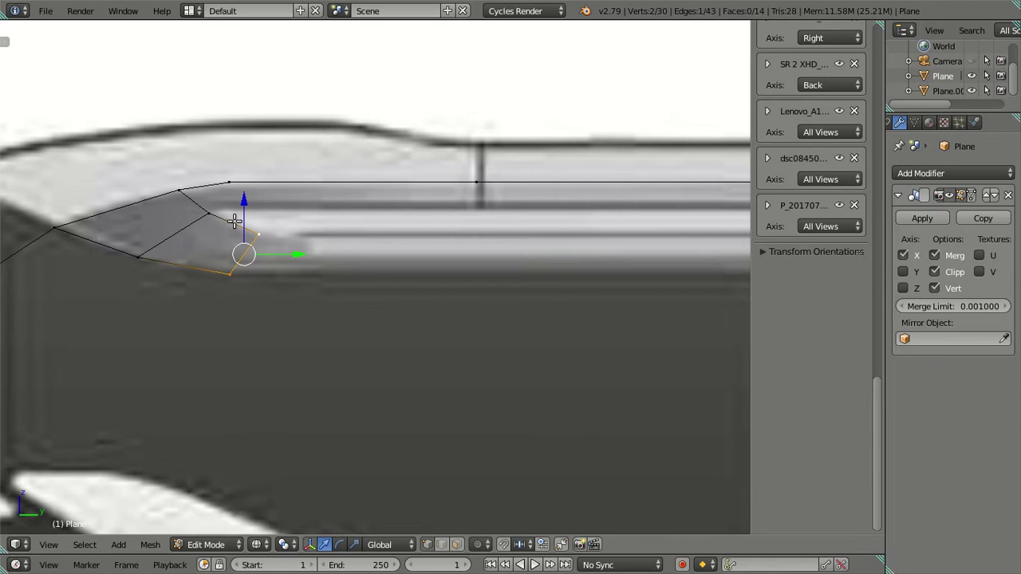
key(g)
key(y)
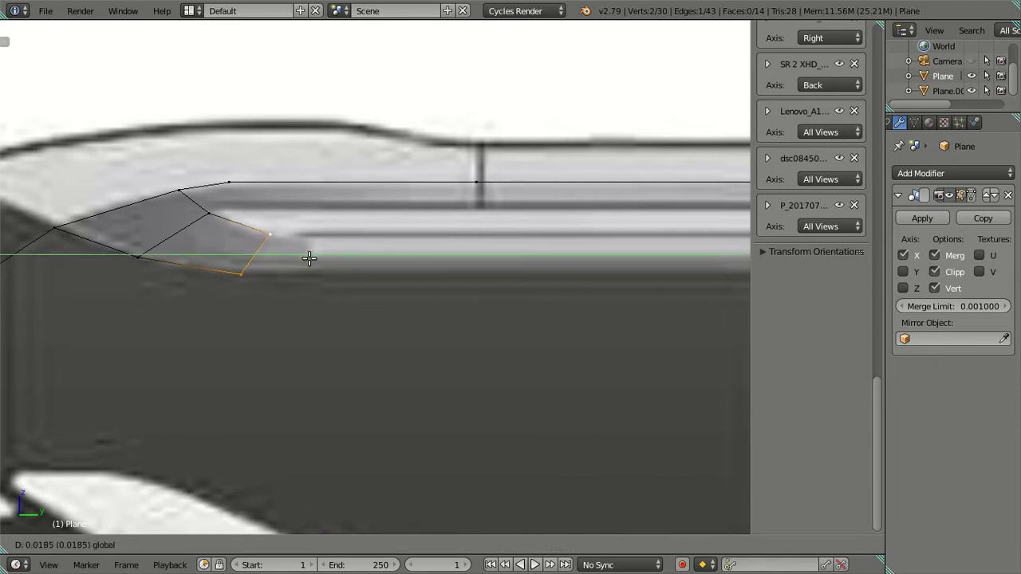
click(308, 258)
right_click(303, 235)
key(g)
key(y)
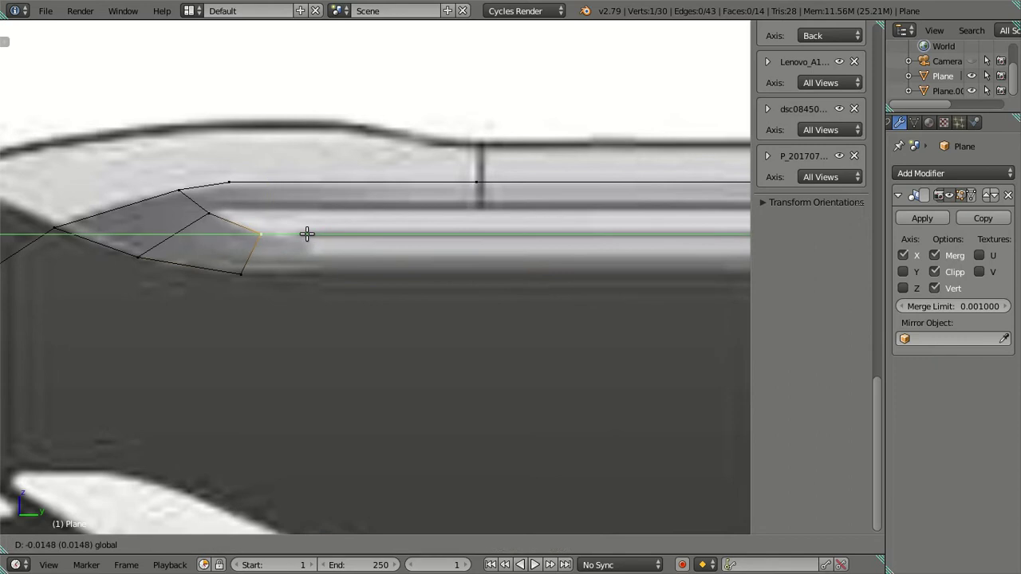
click(301, 232)
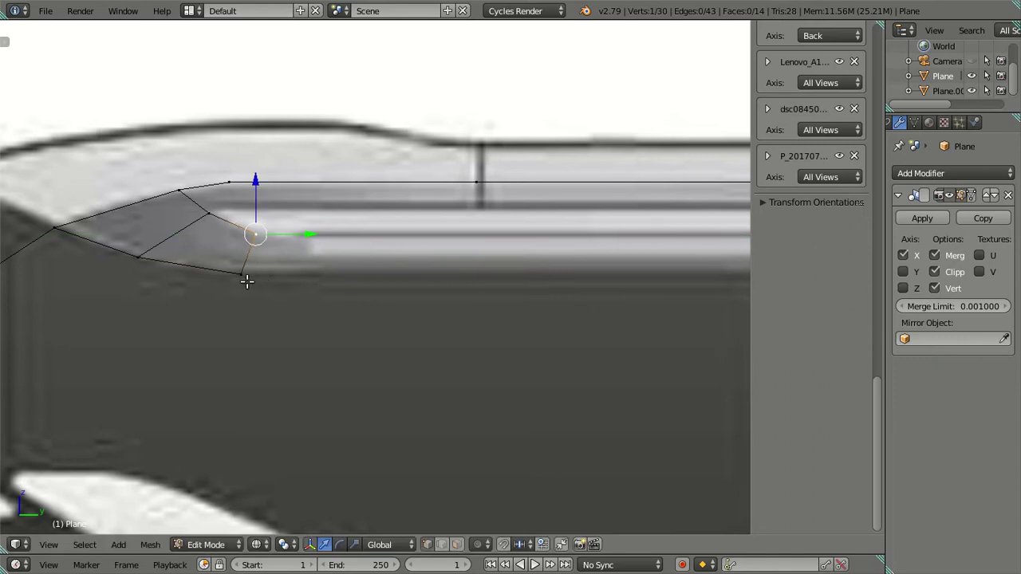
Extrude the strip's end edge and pull the new face back along the roof rail.
shift+right_click(244, 279)
key(e)
right_click(375, 280)
click(264, 269)
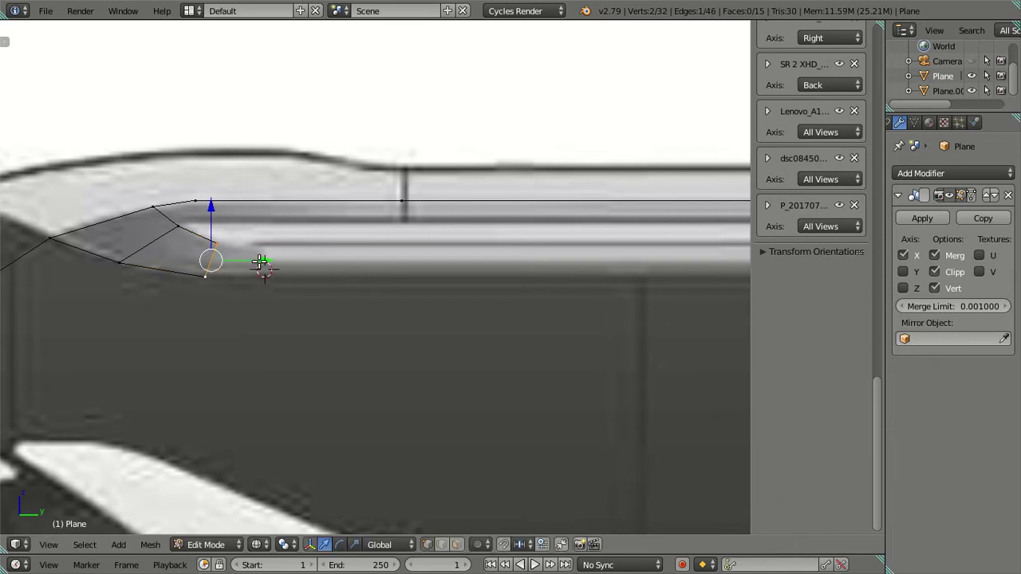
key(g)
click(441, 268)
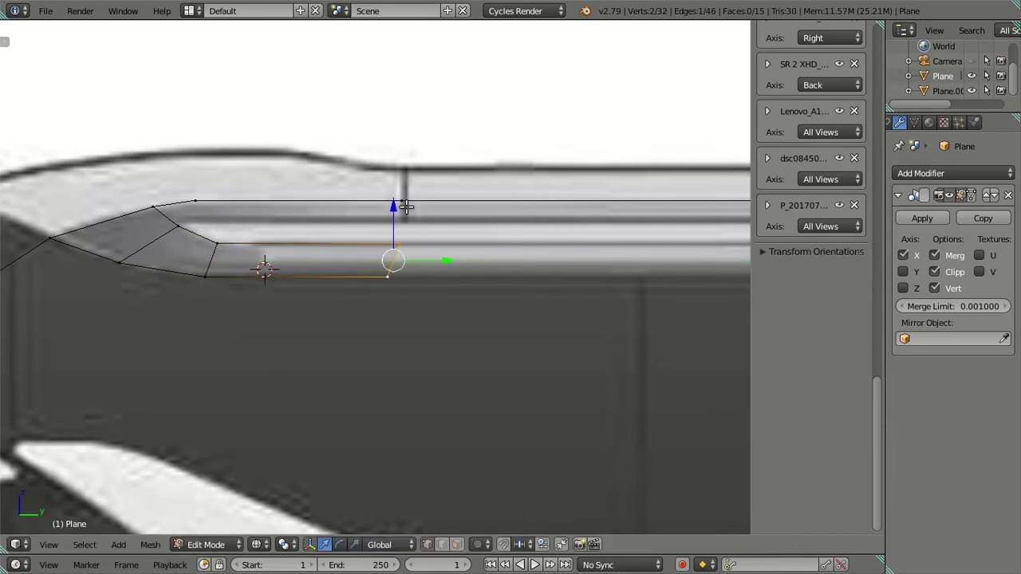
Align the new face's rear vertices, dropping the lower rear vertex to Z 1.975.
right_click(407, 206)
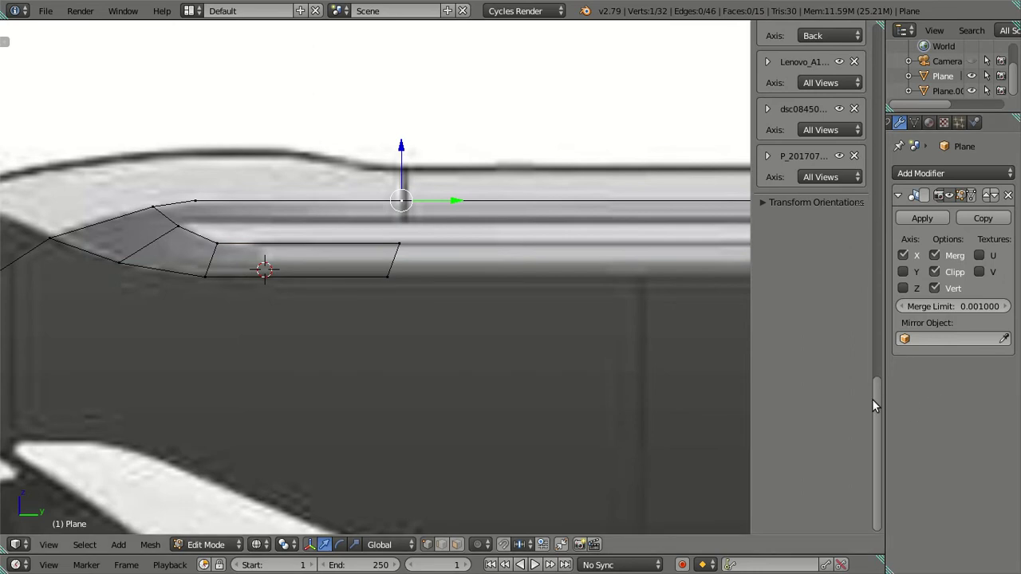
drag(872, 398, 873, 12)
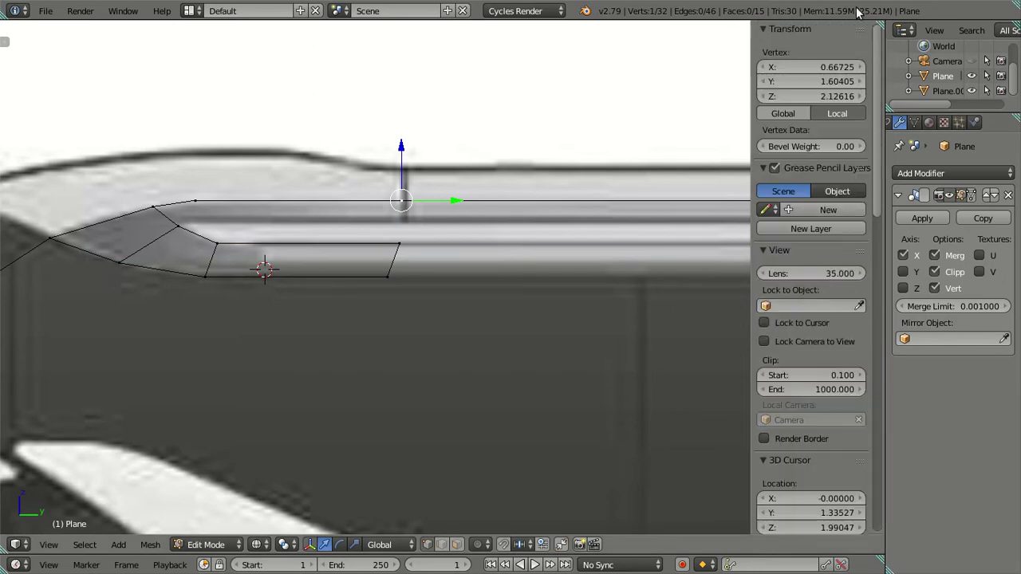
click(805, 81)
key(Return)
right_click(399, 245)
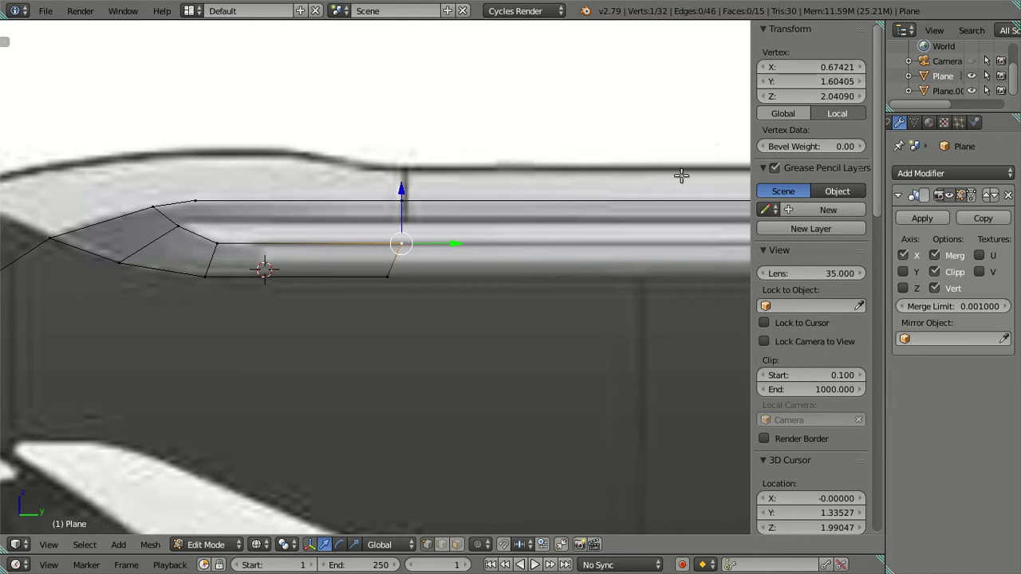
right_click(415, 297)
text(1.60405)
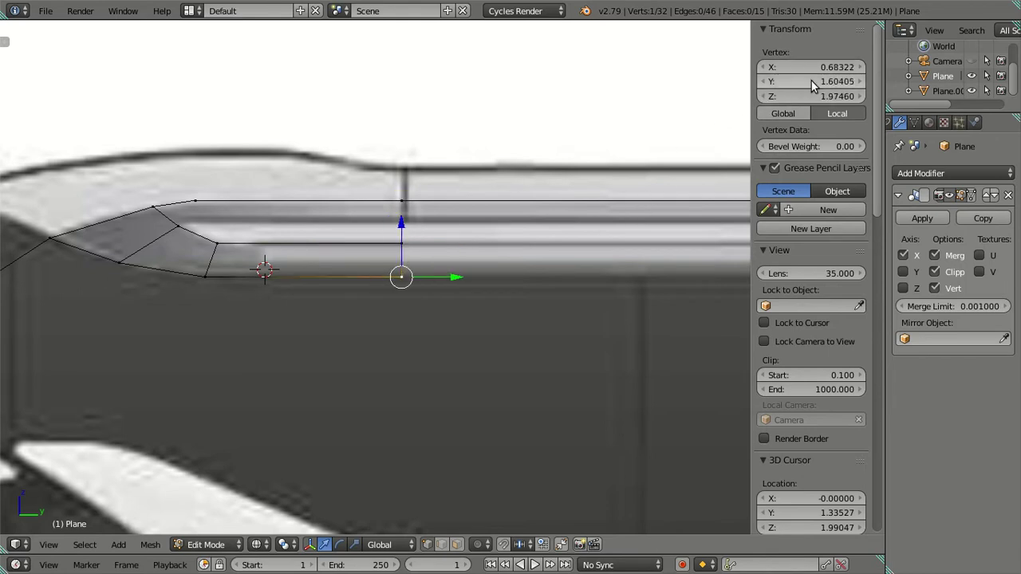
key(a)
key(KP_3)
scroll(375, 313, down, 2)
Extrude the roof strip's end edge in place as extra edge geometry.
scroll(335, 312, down, 2)
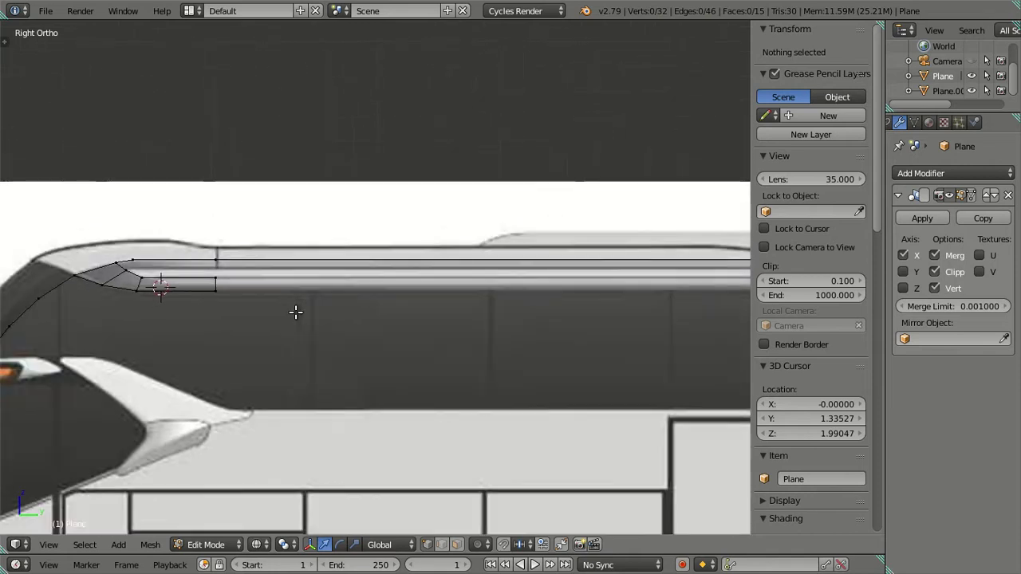
scroll(296, 311, down, 2)
right_click(277, 289)
mouse_move(365, 291)
middle_down()
mouse_move(376, 346)
mouse_move(435, 296)
mouse_move(187, 333)
middle_up()
scroll(239, 339, down, 3)
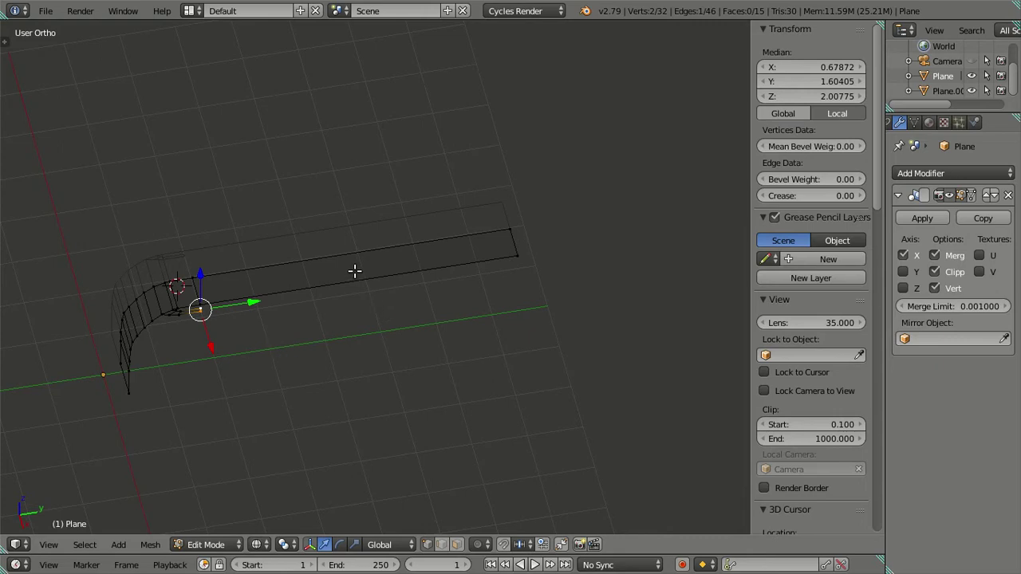
key(e)
key(Escape)
Select the strip's far-end vertex with its Y value unchanged, then deselect everything.
right_click(517, 255)
click(837, 81)
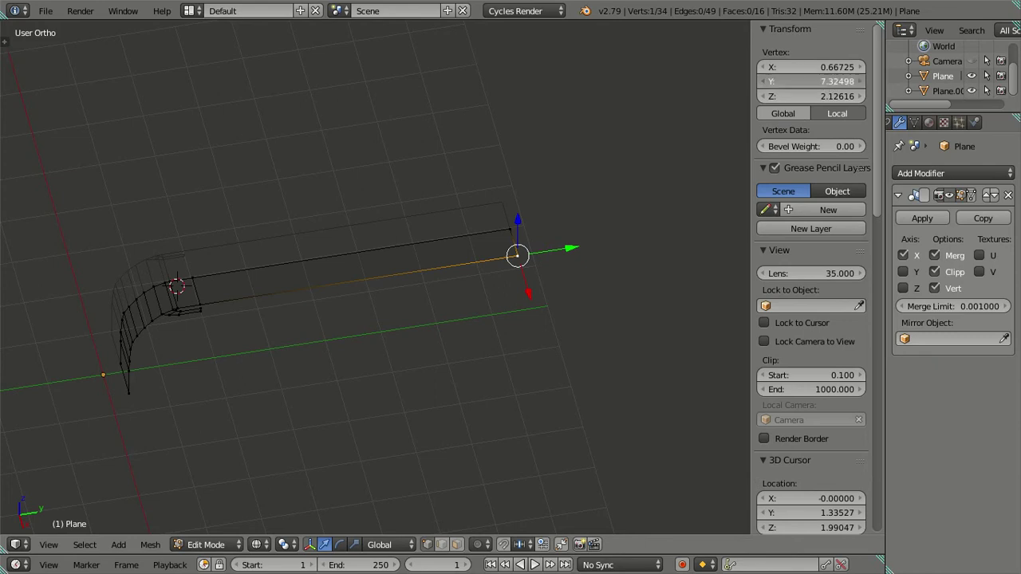
key(Return)
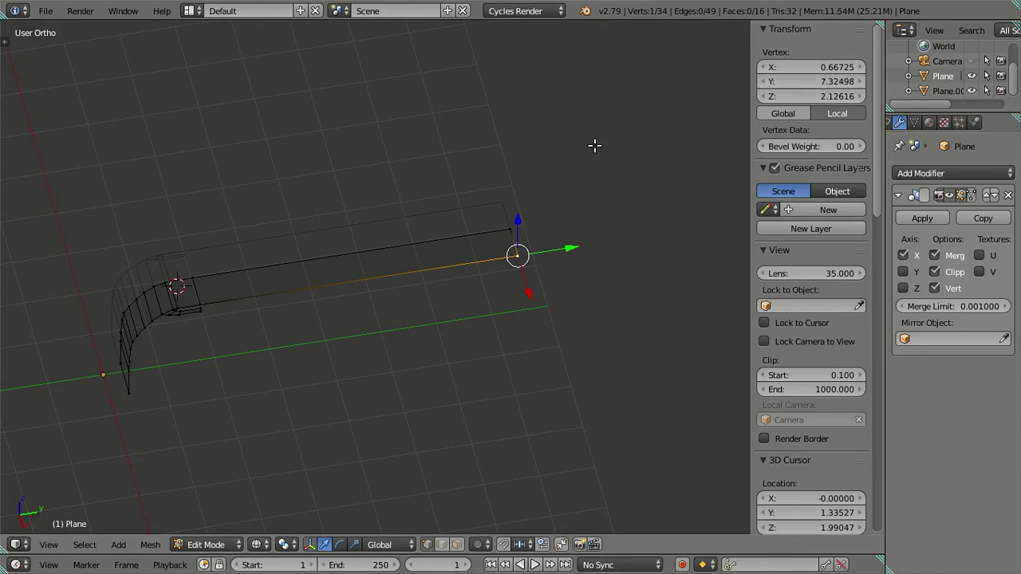
key(ctrl+z)
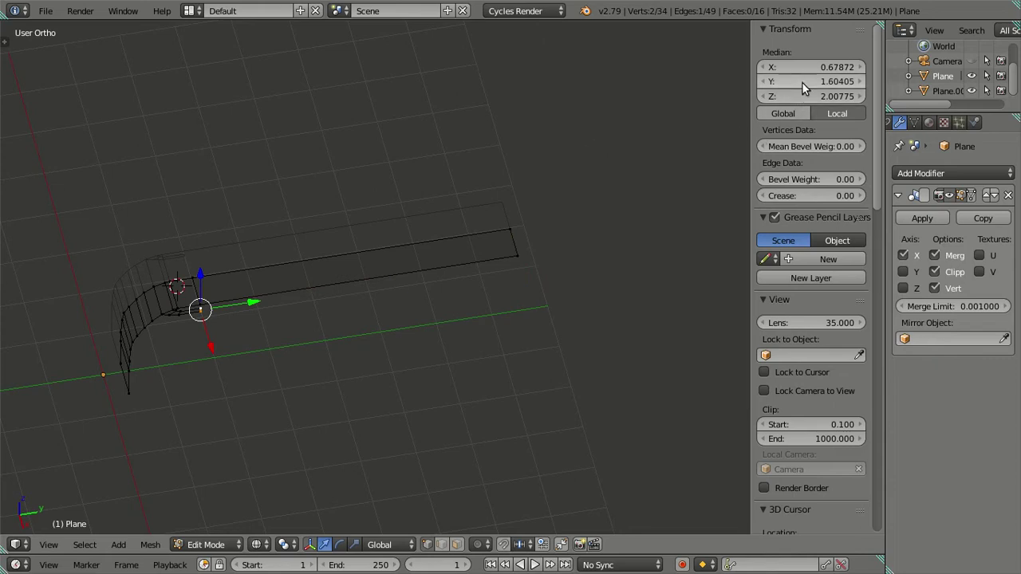
key(ctrl+shift+z)
scroll(454, 296, up, 3)
key(a)
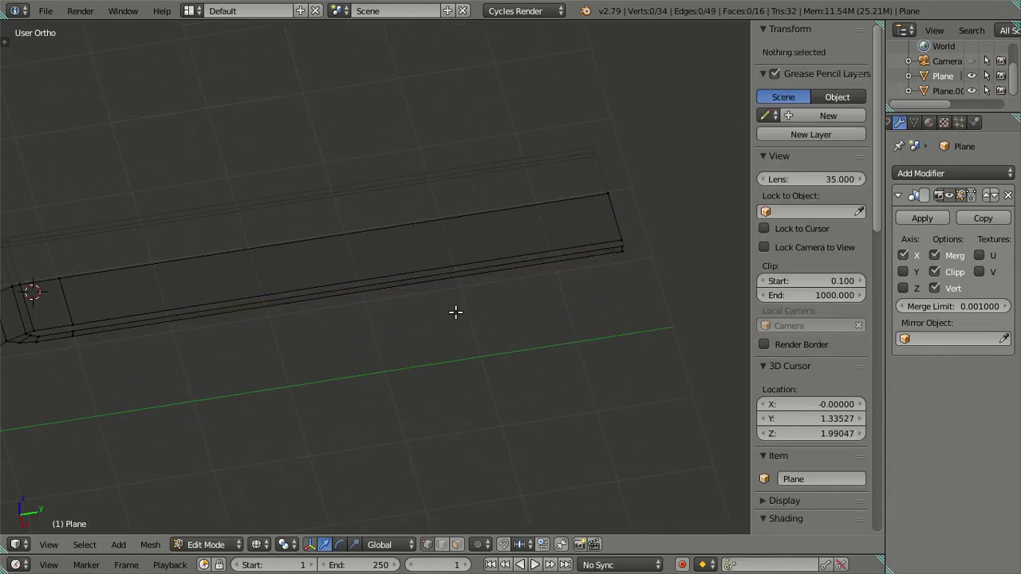
Show the Right Ortho view with the bus side blueprint behind the roof line.
mouse_move(367, 360)
middle_down()
mouse_move(360, 280)
mouse_move(335, 321)
middle_up()
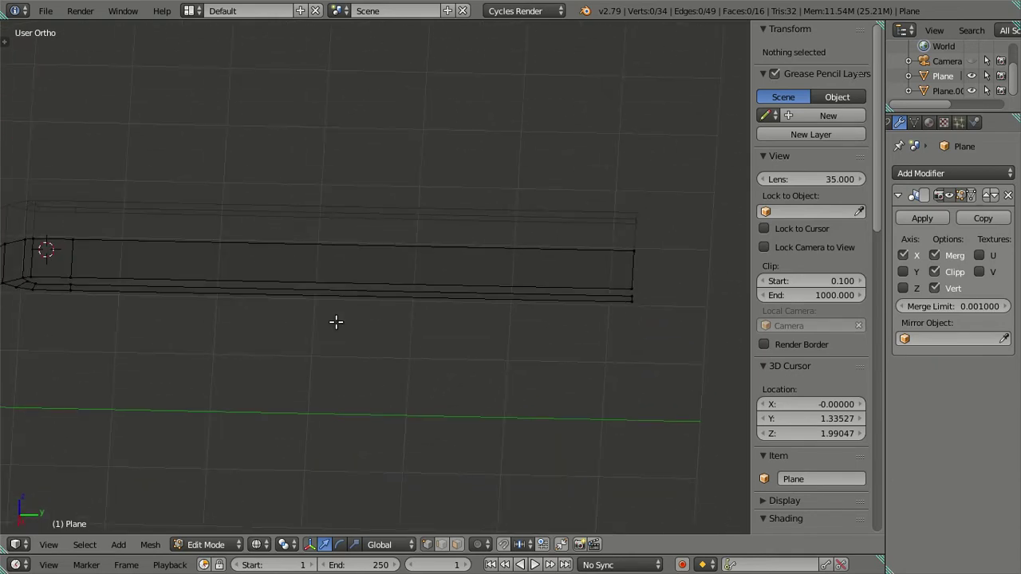
key(KP_3)
scroll(388, 325, up, 3)
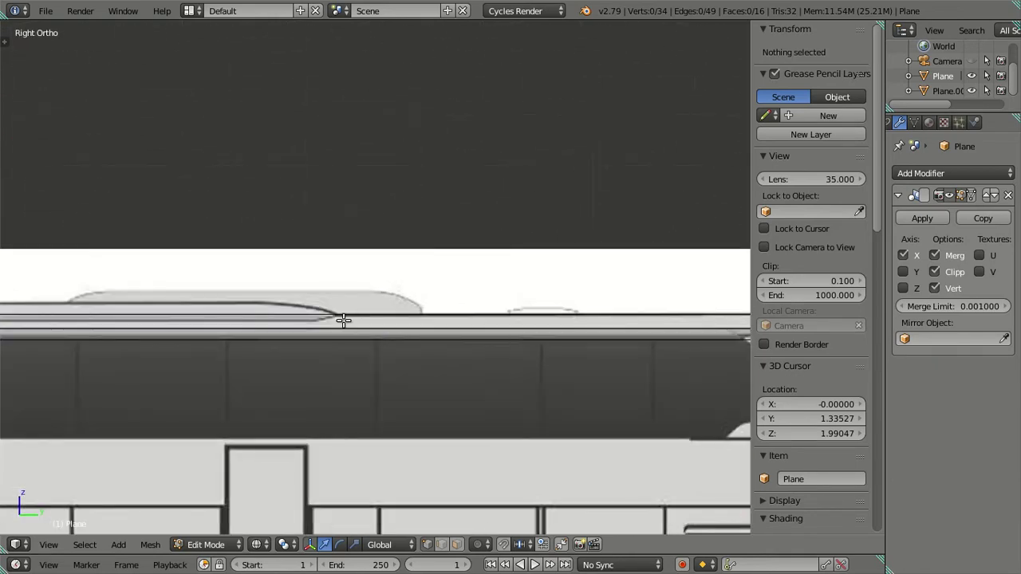
scroll(342, 326, up, 1)
mouse_move(342, 325)
shift+middle_down()
mouse_move(401, 210)
mouse_move(401, 235)
mouse_move(385, 207)
shift+middle_up()
Add a loop cut across the strip and set its Median Y to 4.48578.
key(ctrl+r)
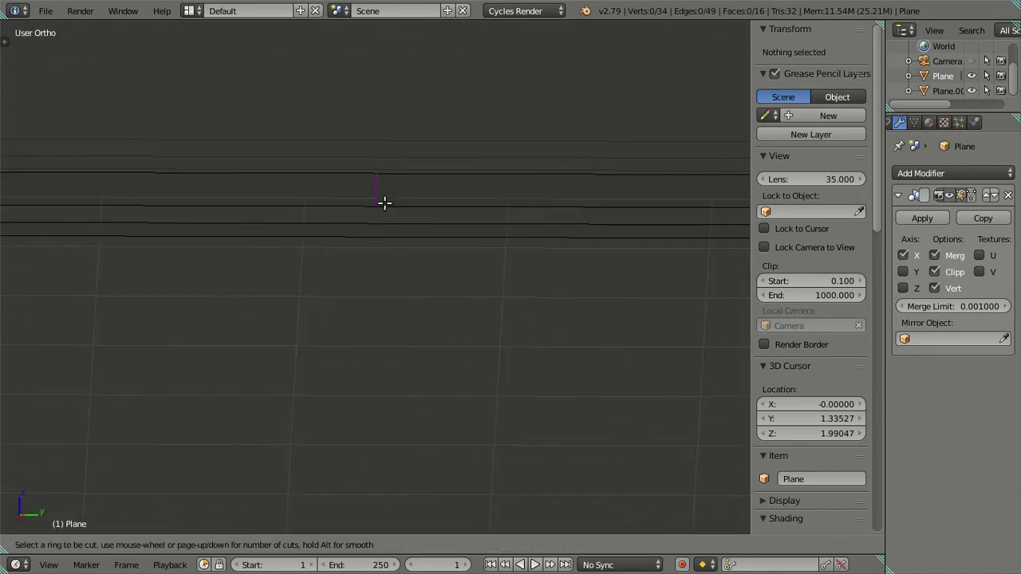
click(384, 202)
right_click(385, 203)
key(KP_3)
scroll(372, 260, up, 1)
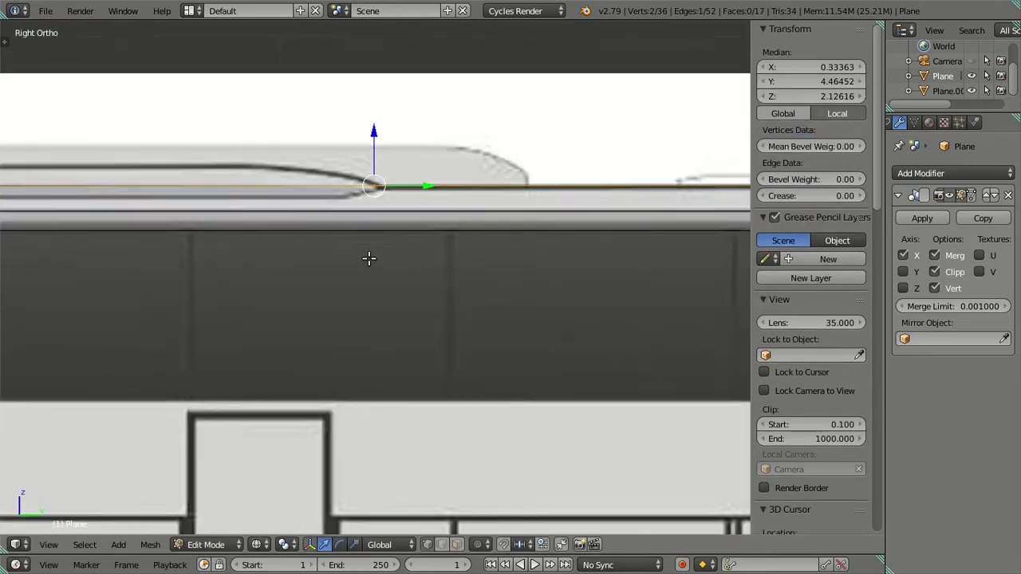
scroll(369, 258, up, 1)
drag(418, 167, 429, 170)
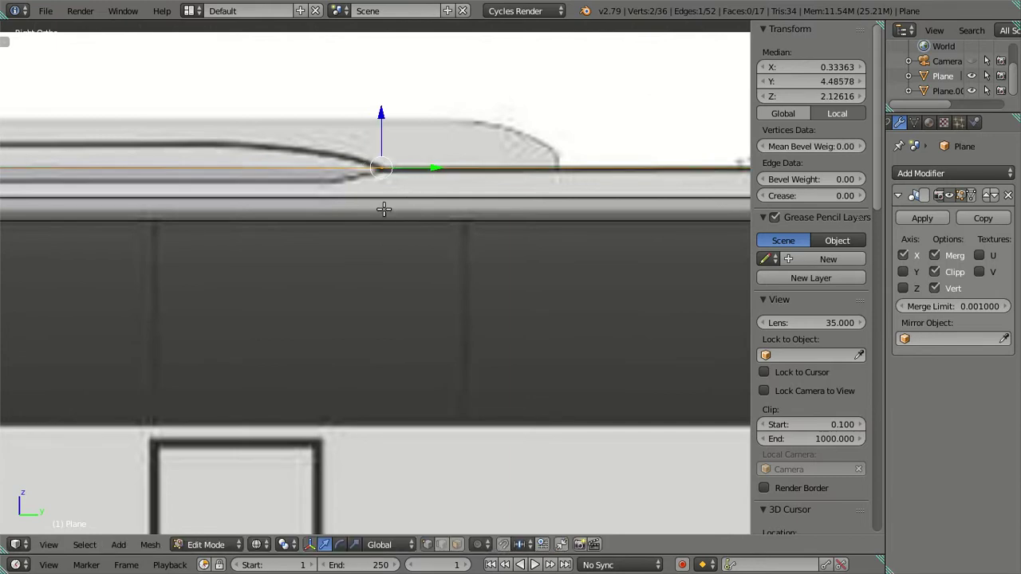
scroll(384, 209, down, 1)
scroll(391, 240, down, 1)
scroll(397, 256, down, 1)
scroll(387, 266, down, 1)
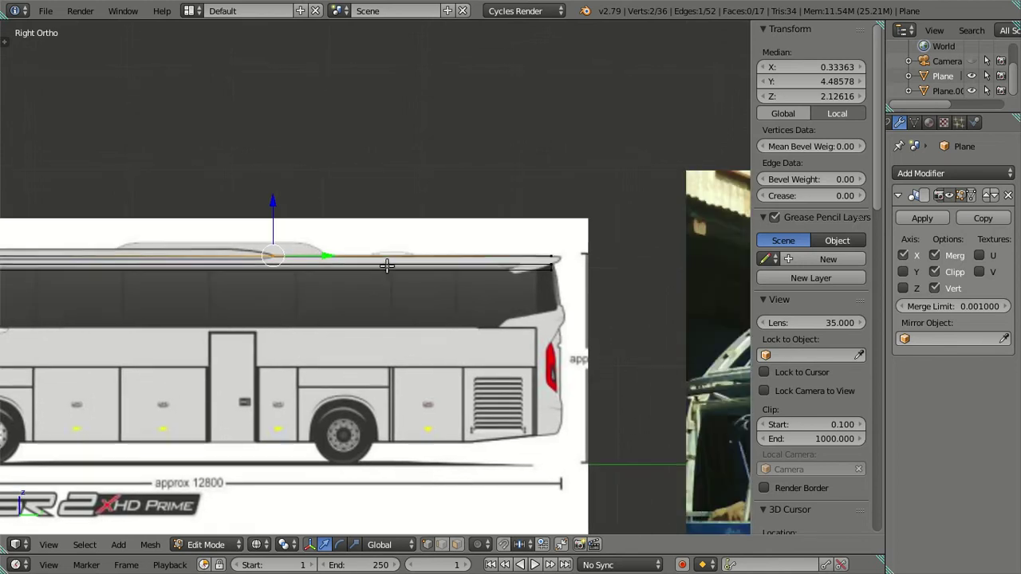
click(811, 81)
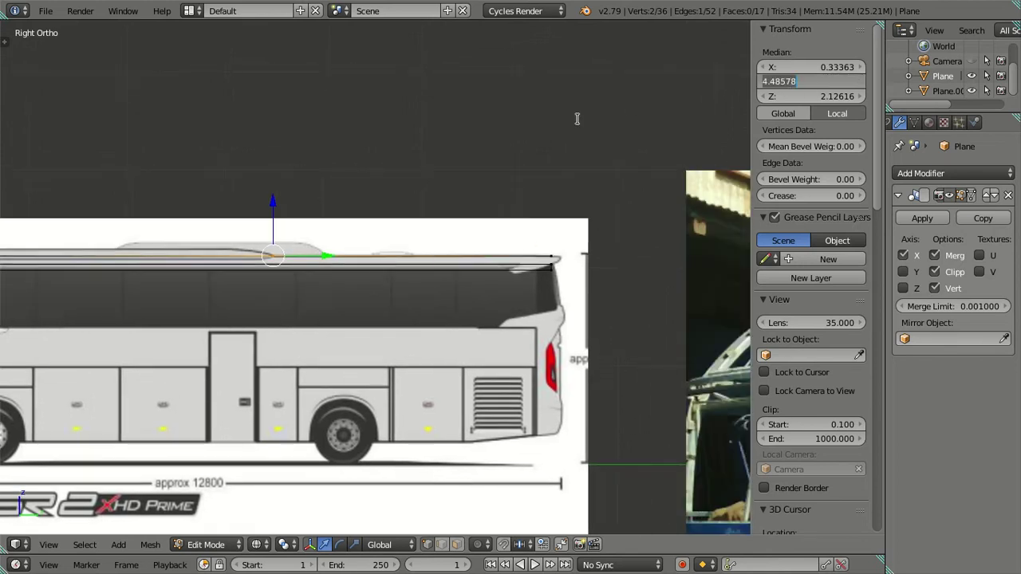
click(476, 143)
Add a second loop cut and paste Y 4.48578 into it.
middle_drag(316, 213, 364, 292)
key(a)
middle_drag(428, 273, 394, 270)
key(ctrl+r)
click(390, 266)
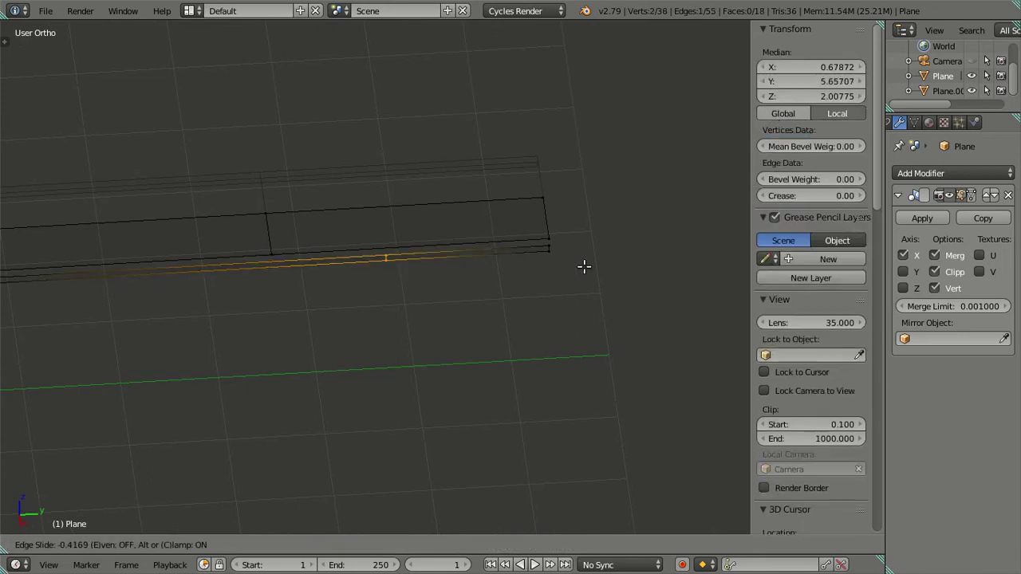
click(314, 263)
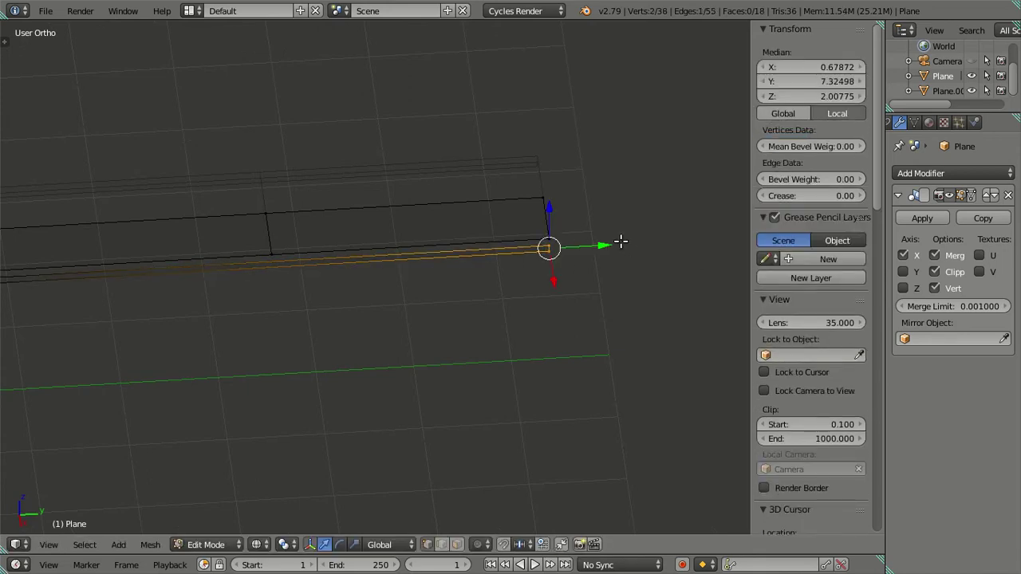
key(ctrl+v)
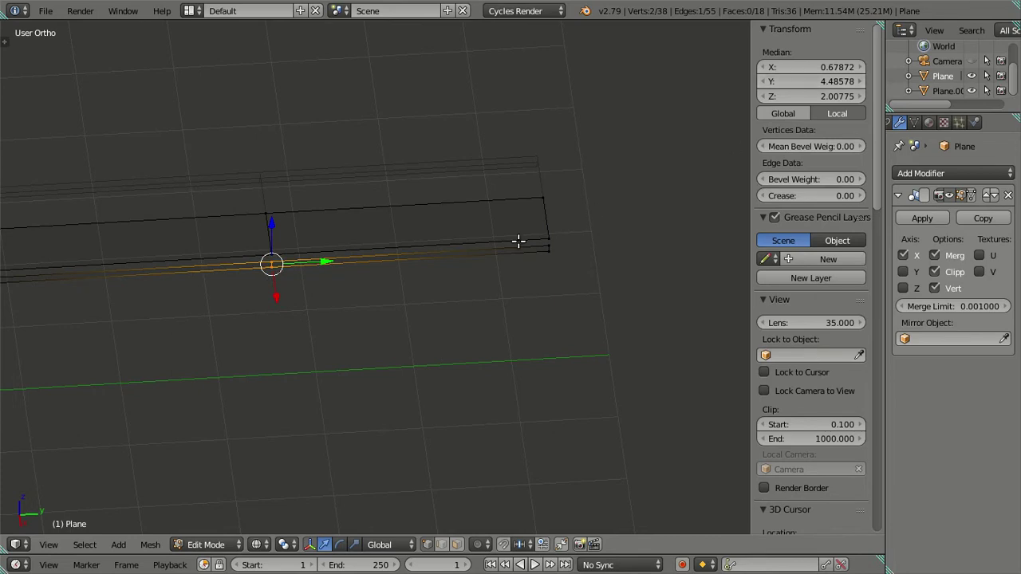
key(a)
mouse_move(301, 358)
middle_down()
mouse_move(269, 269)
mouse_move(378, 335)
mouse_move(387, 285)
mouse_move(440, 237)
mouse_move(433, 228)
mouse_move(443, 233)
middle_up()
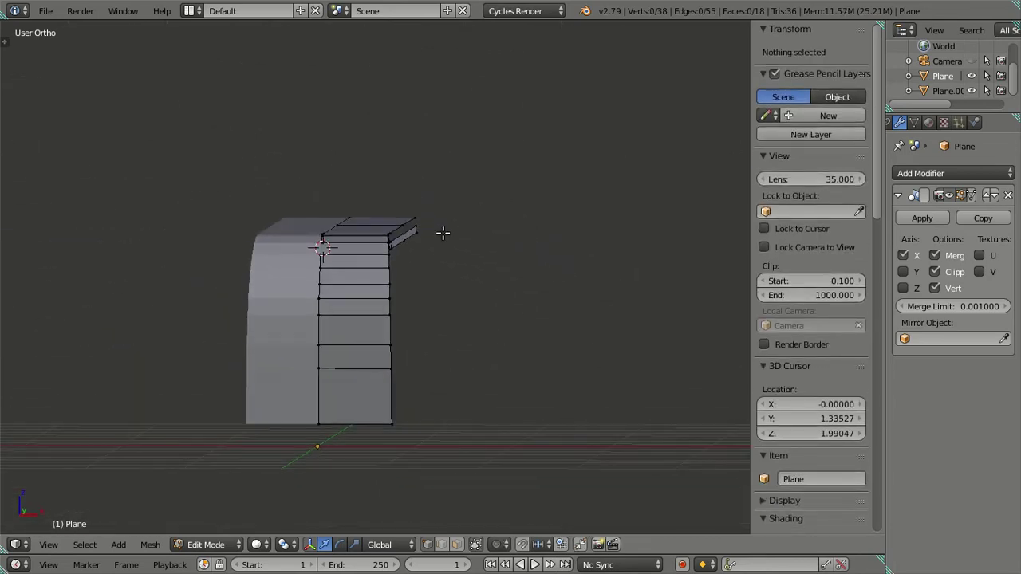
Select the side band vertices running along the roof edge.
key(KP_1)
scroll(472, 202, up, 6)
scroll(383, 271, up, 2)
scroll(383, 273, up, 3)
key(z)
key(z)
middle_drag(422, 199, 384, 255)
scroll(308, 323, up, 3)
scroll(303, 283, up, 2)
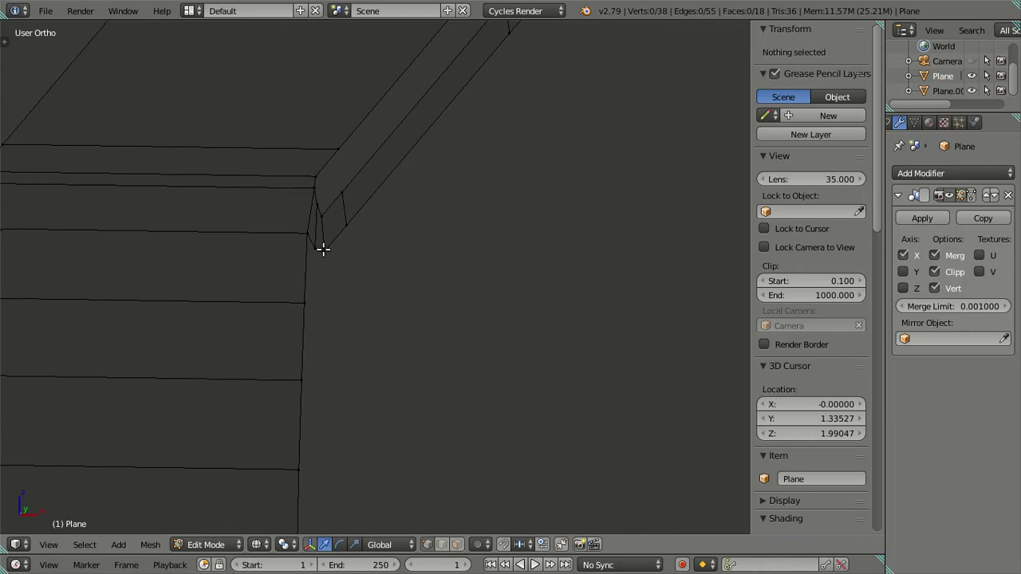
right_click(319, 243)
shift+right_click(320, 243)
alt+shift+right_click(320, 202)
middle_drag(320, 203, 388, 261)
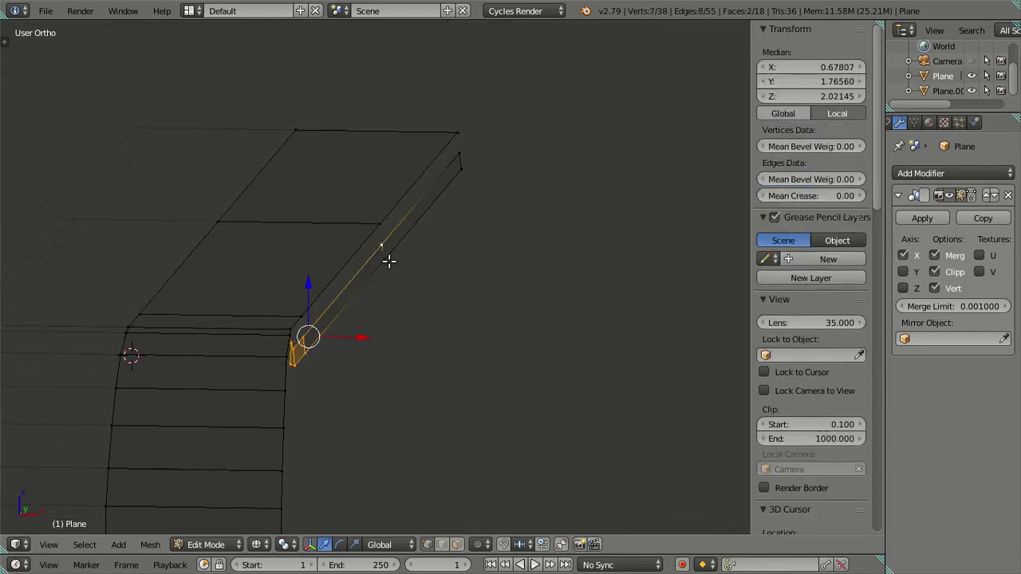
shift+right_click(385, 259)
shift+right_click(459, 157)
shift+right_click(462, 169)
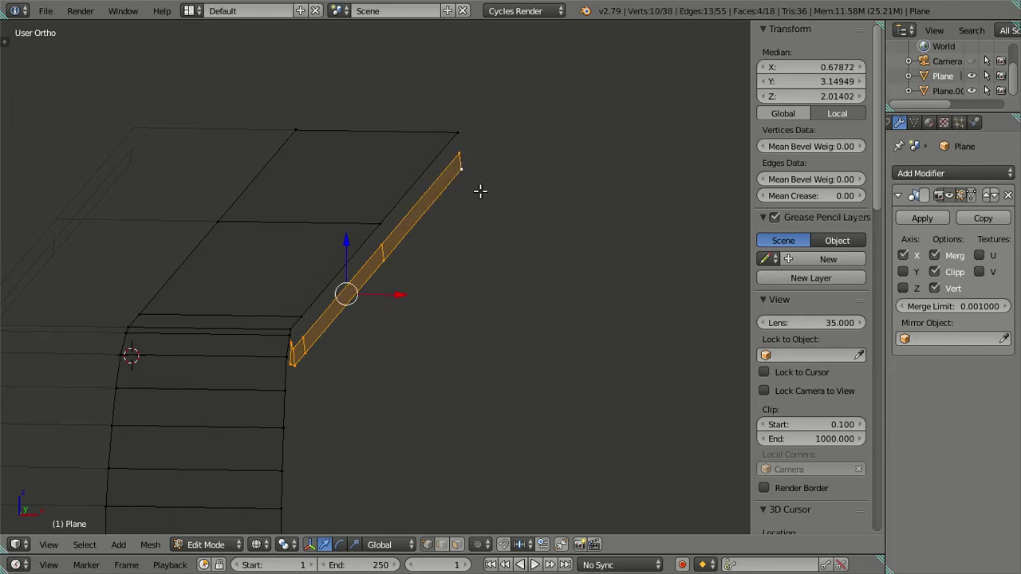
In front view, move the selected band outward along X onto the blueprint roof edge.
key(KP_1)
scroll(420, 299, up, 4)
shift+middle_drag(420, 298, 417, 216)
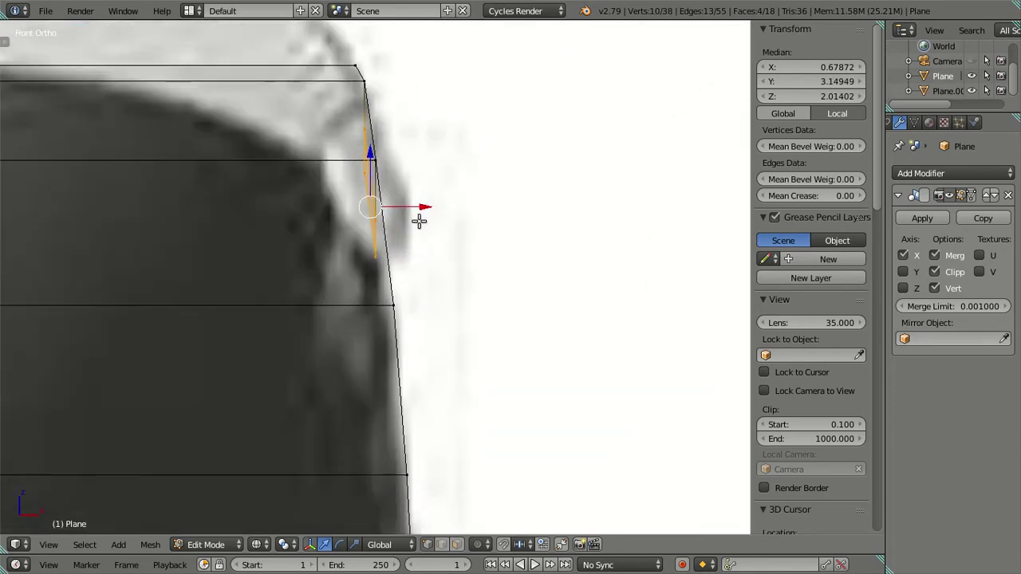
key(g)
key(x)
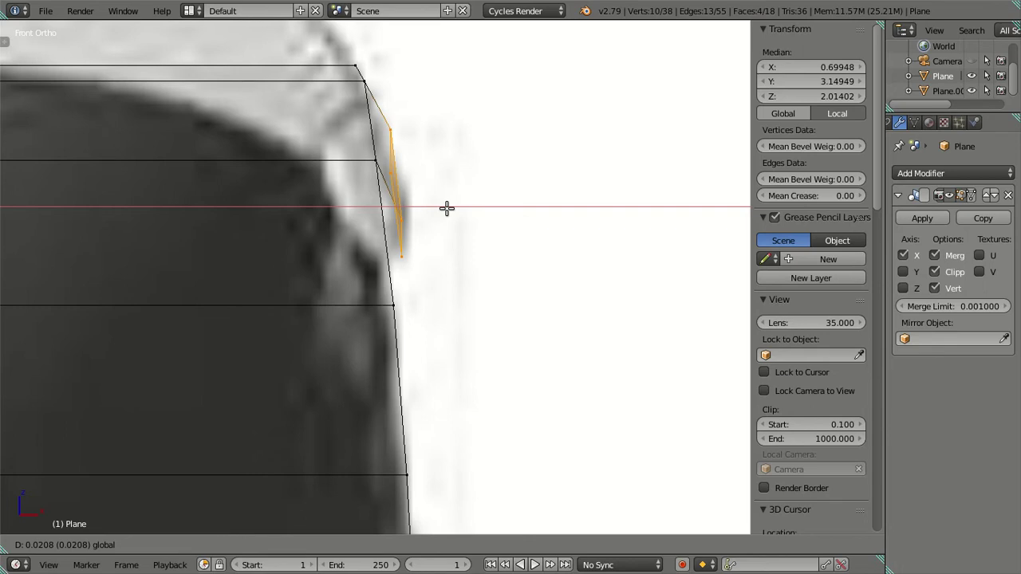
click(447, 209)
mouse_move(447, 209)
middle_down()
mouse_move(353, 257)
mouse_move(481, 192)
mouse_move(378, 285)
middle_up()
scroll(481, 192, up, 5)
Deselect the bent corner face and shift the band's end along X to median X 0.71284.
shift+right_click(380, 281)
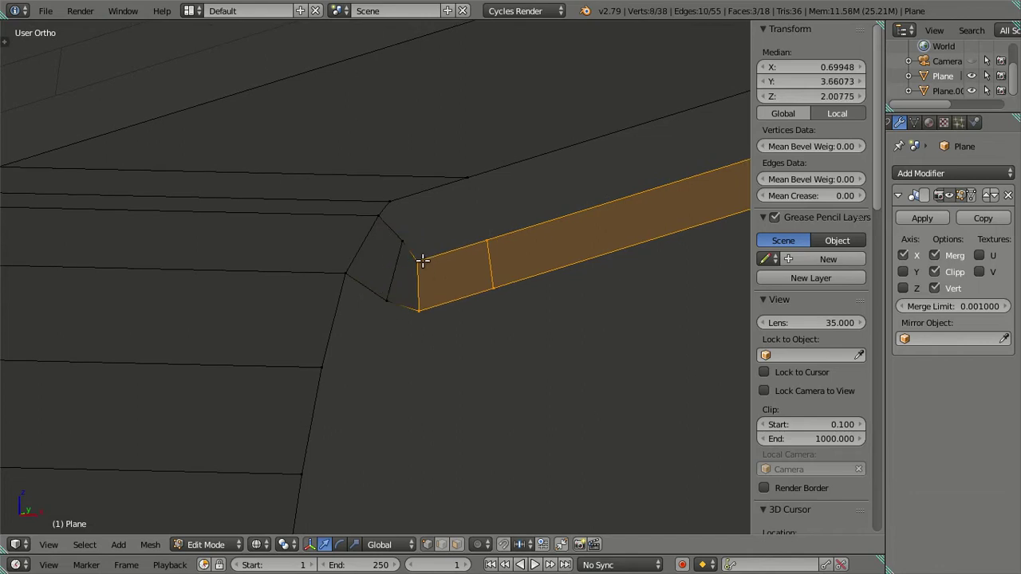
key(KP_1)
scroll(426, 260, down, 3)
scroll(426, 260, down, 2)
scroll(319, 299, up, 3)
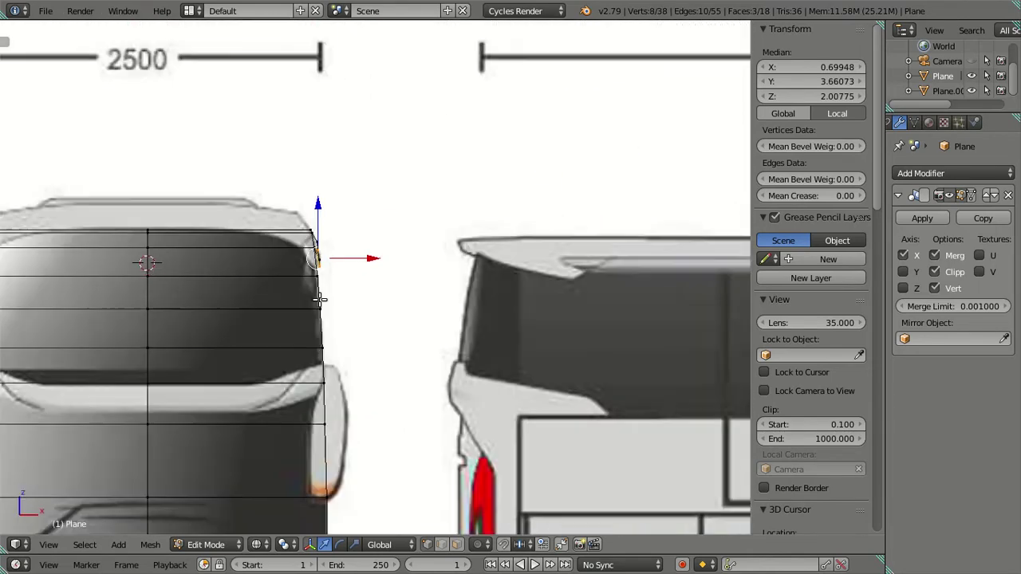
scroll(386, 287, up, 1)
scroll(412, 292, up, 3)
scroll(415, 258, up, 2)
key(g)
key(x)
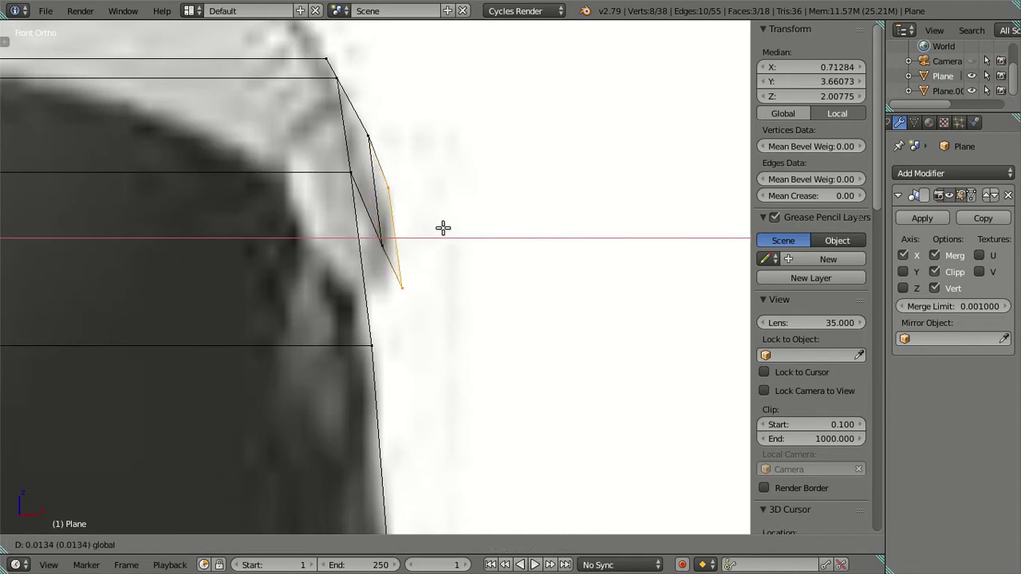
click(443, 229)
scroll(281, 268, down, 2)
scroll(280, 269, down, 3)
scroll(281, 269, down, 4)
scroll(266, 302, down, 1)
shift+scroll(312, 317, down, 1)
scroll(312, 317, up, 2)
scroll(299, 278, up, 4)
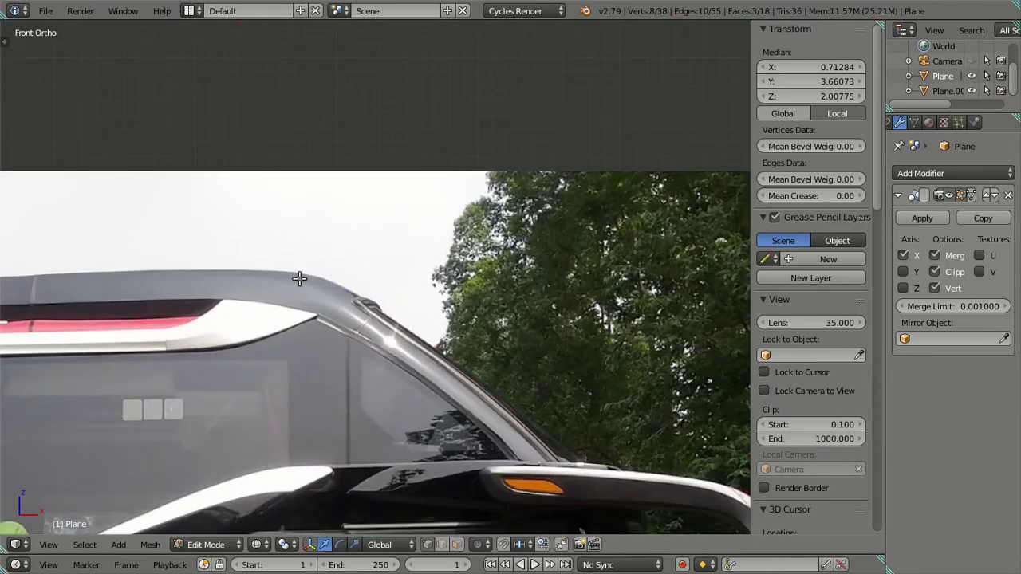
Grow the selection to the band's end tip face, then deselect everything.
scroll(300, 279, down, 2)
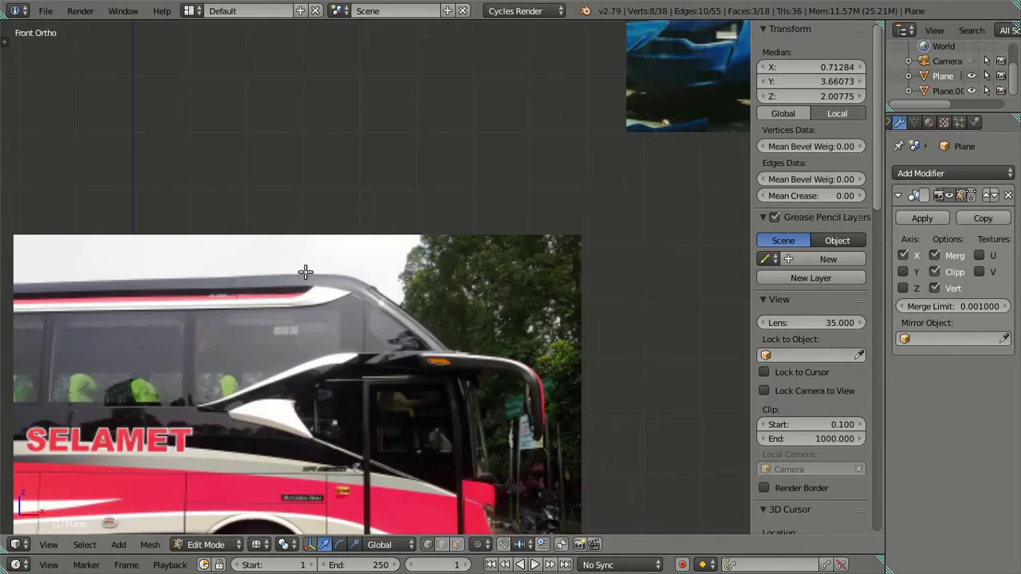
scroll(305, 272, up, 4)
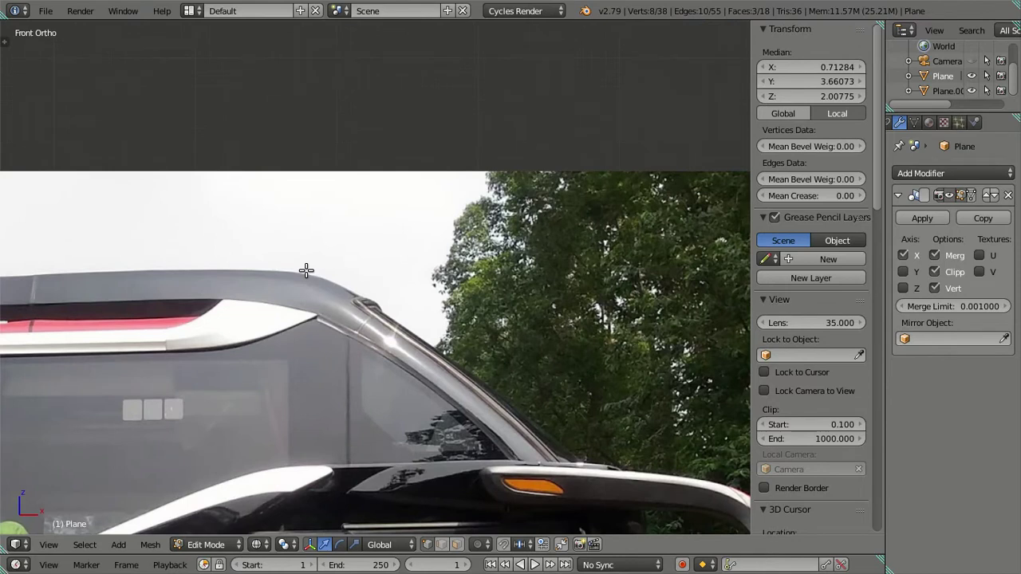
scroll(307, 271, down, 4)
mouse_move(324, 173)
shift+middle_down()
mouse_move(492, 406)
mouse_move(439, 392)
mouse_move(387, 405)
shift+middle_up()
scroll(492, 403, up, 3)
scroll(382, 318, up, 3)
key(ctrl+KP_Add)
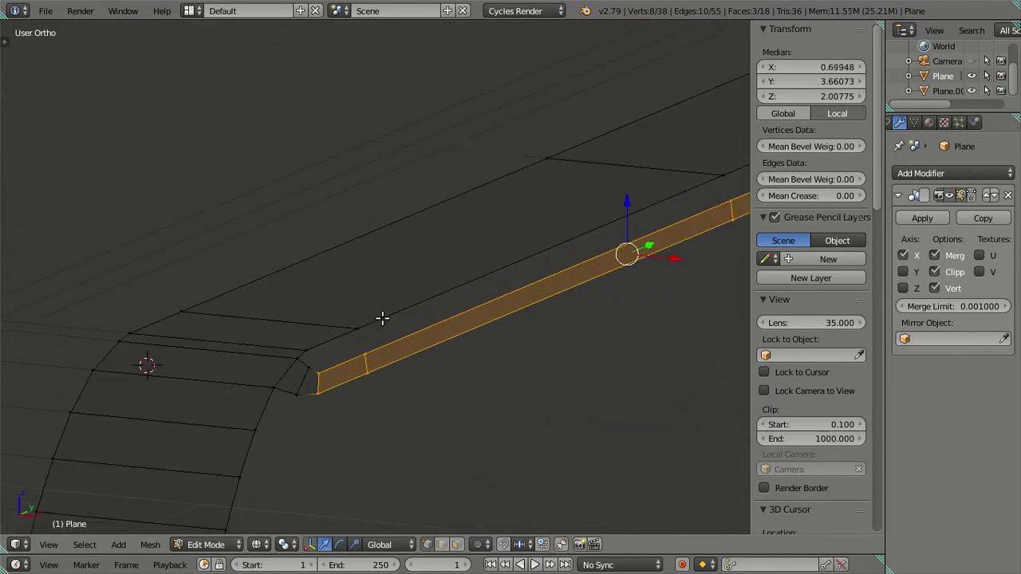
key(a)
Zoom onto the rim mesh's front roof curve in Right Ortho over the side blueprint.
mouse_move(365, 349)
middle_down()
mouse_move(246, 239)
mouse_move(326, 242)
middle_up()
scroll(420, 204, down, 3)
mouse_move(420, 205)
middle_down()
mouse_move(405, 228)
mouse_move(356, 250)
middle_up()
scroll(406, 228, up, 3)
scroll(356, 251, up, 2)
scroll(337, 306, up, 1)
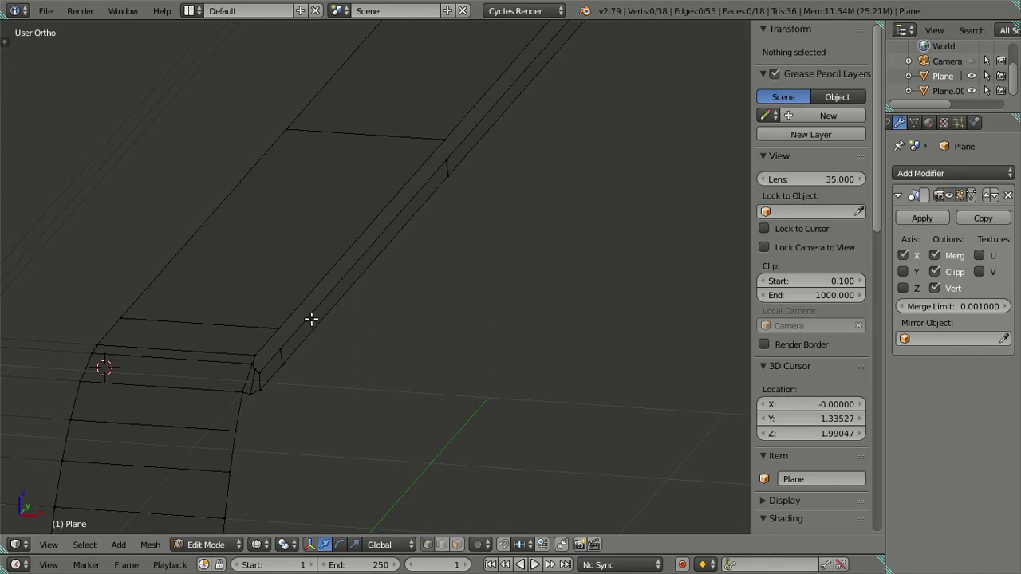
key(KP_3)
scroll(583, 335, down, 1)
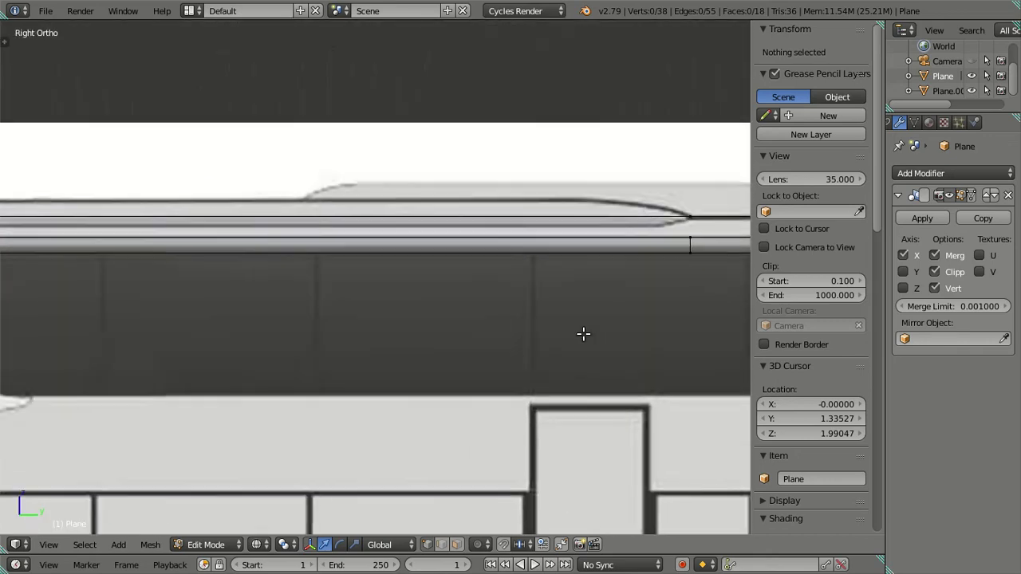
scroll(296, 274, down, 3)
scroll(357, 265, down, 1)
scroll(356, 265, up, 5)
scroll(399, 269, up, 4)
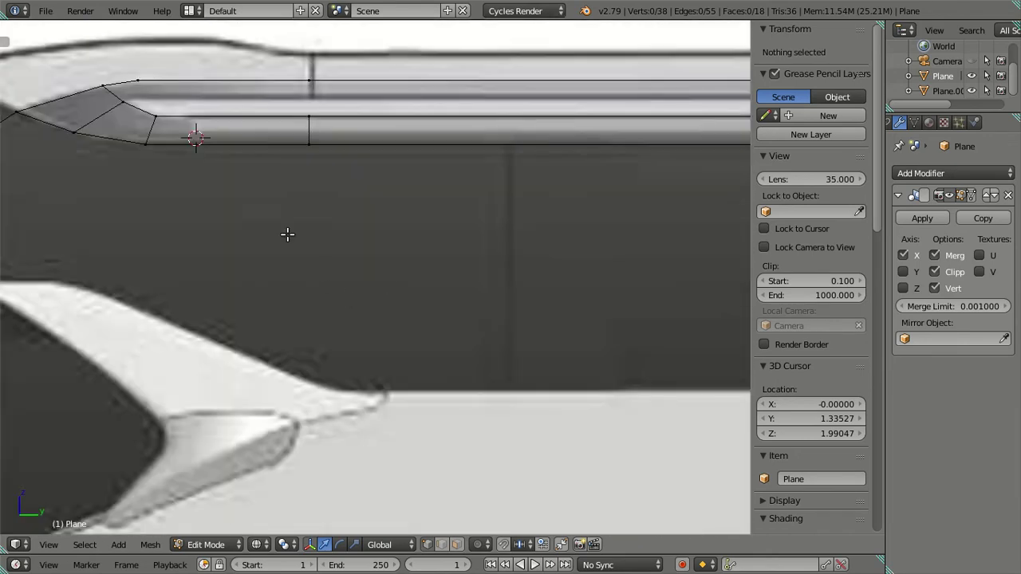
scroll(287, 234, down, 2)
scroll(407, 313, up, 3)
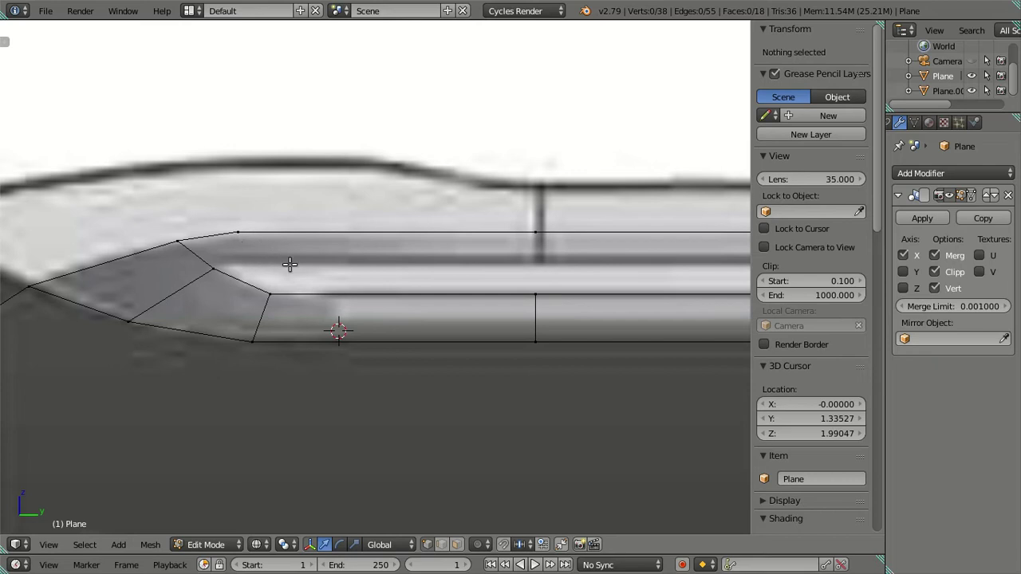
Return to the right side view and switch to edge select mode.
scroll(324, 258, down, 2)
middle_drag(330, 258, 332, 287)
key(KP_3)
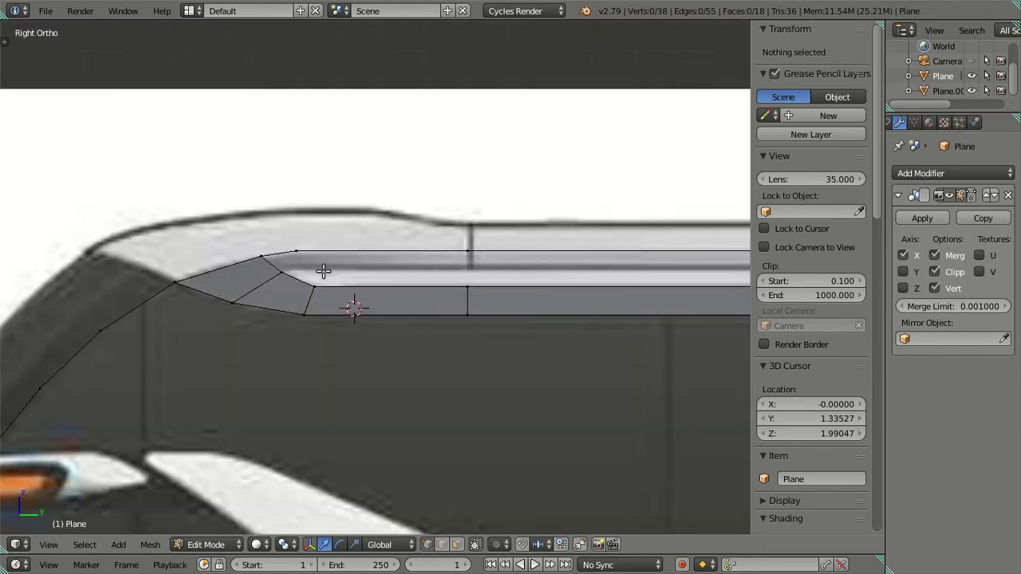
scroll(326, 258, up, 2)
key(ctrl+r)
key(Escape)
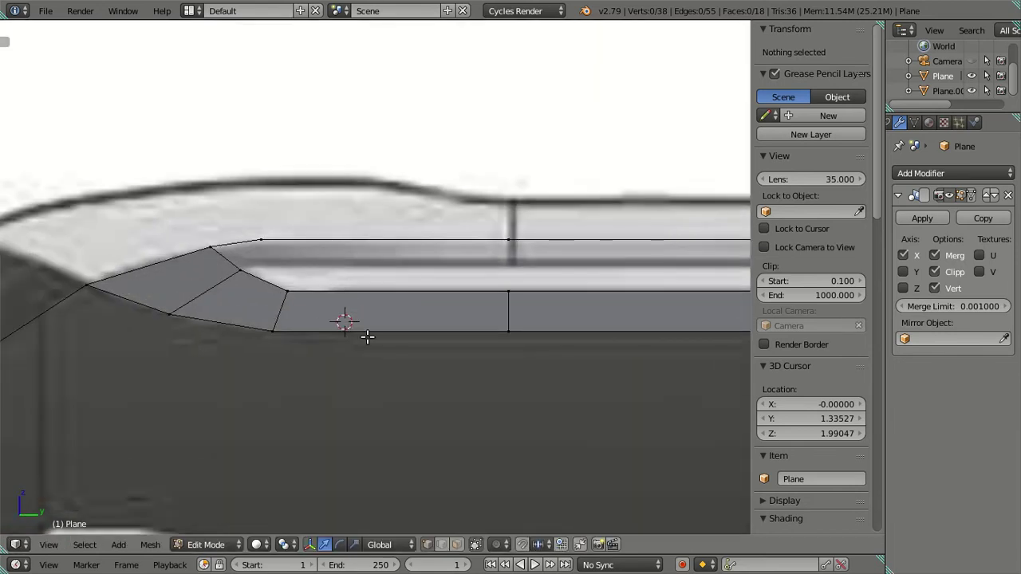
click(442, 544)
scroll(311, 232, up, 1)
middle_drag(311, 232, 316, 292)
Add four loop cuts across the rim strip and dissolve those new edges.
key(ctrl+r)
scroll(316, 292, up, 2)
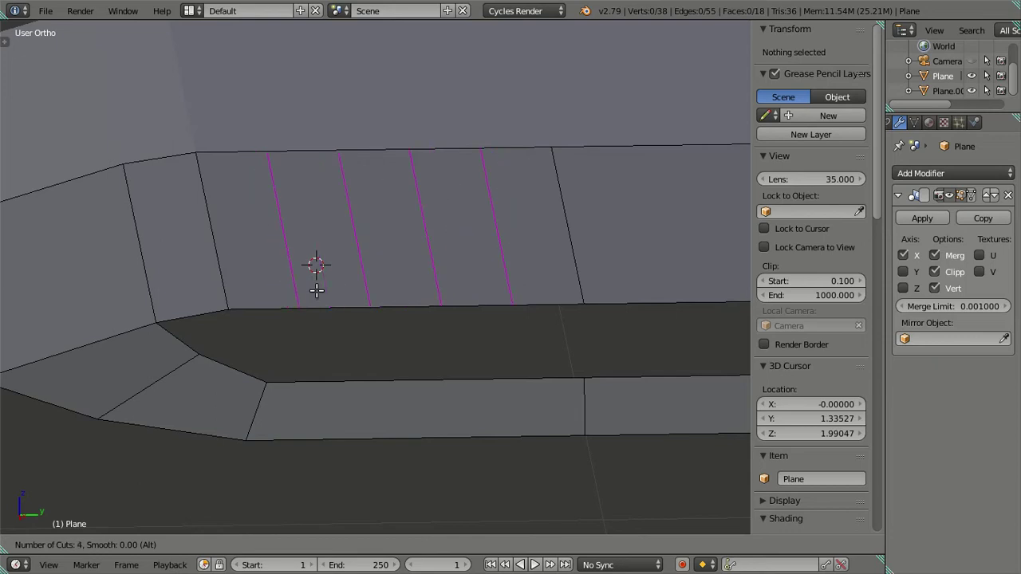
click(317, 292)
right_click(315, 264)
alt+shift+right_click(292, 267)
key(x)
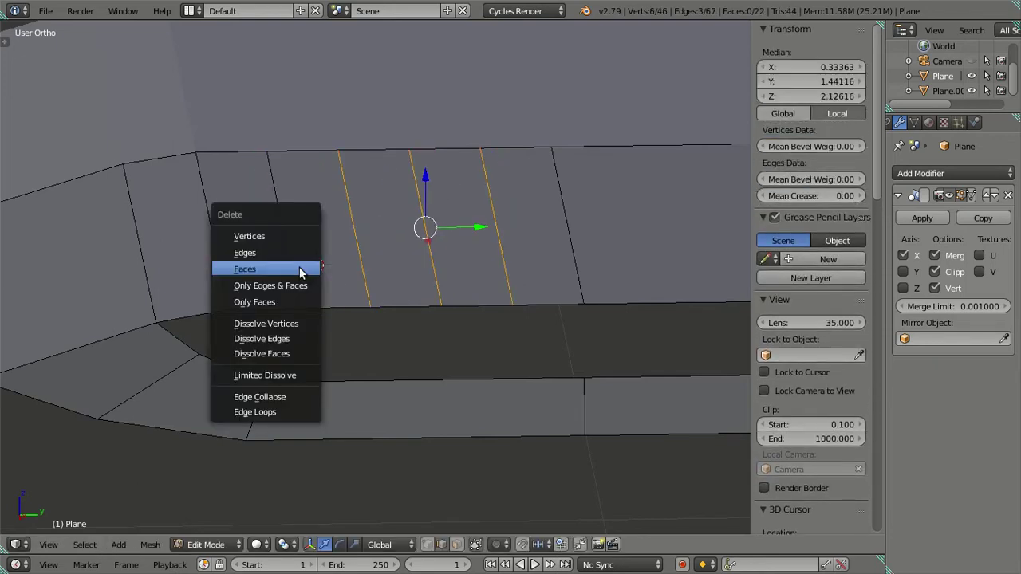
click(287, 338)
mouse_move(292, 327)
middle_down()
mouse_move(292, 317)
mouse_move(245, 339)
middle_up()
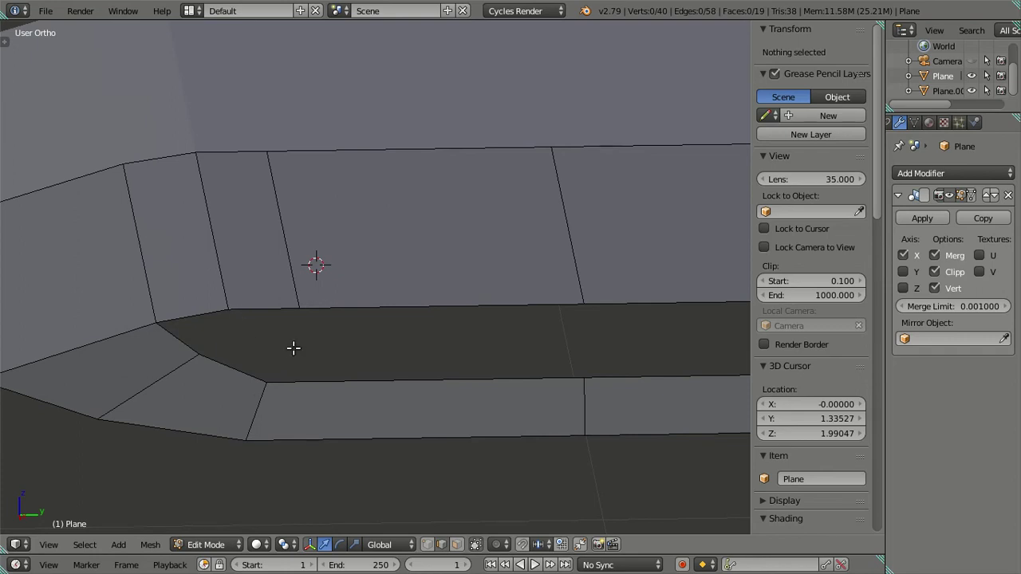
Fill a face between the gap's lower and upper edges and loop cut it across the middle.
right_click(239, 355)
shift+right_click(252, 315)
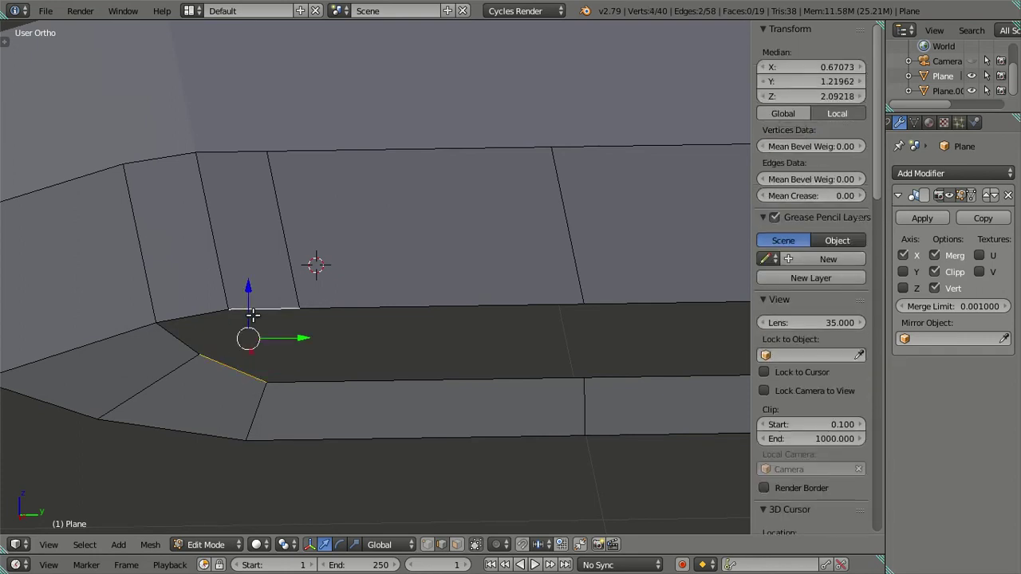
key(f)
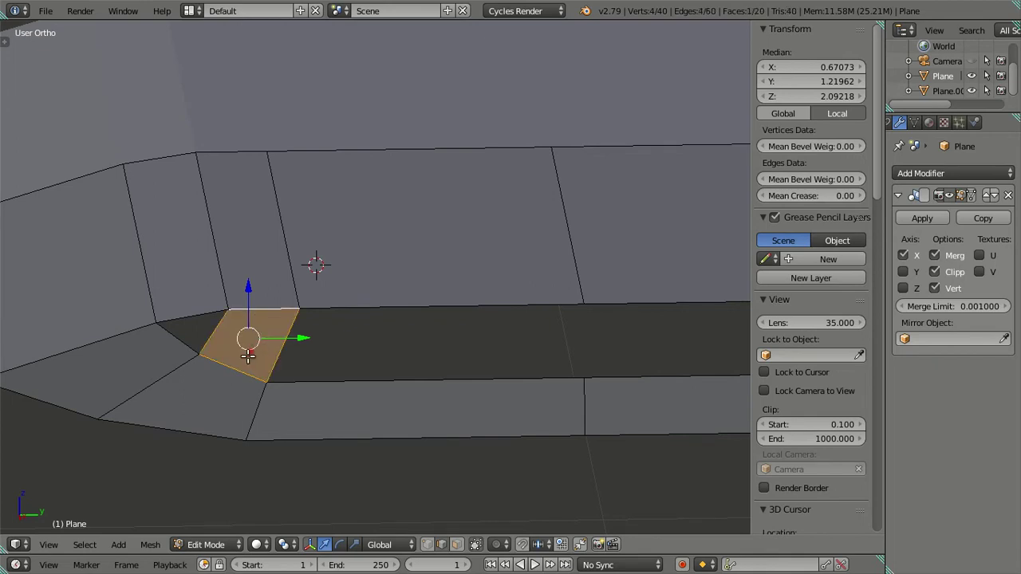
key(ctrl+r)
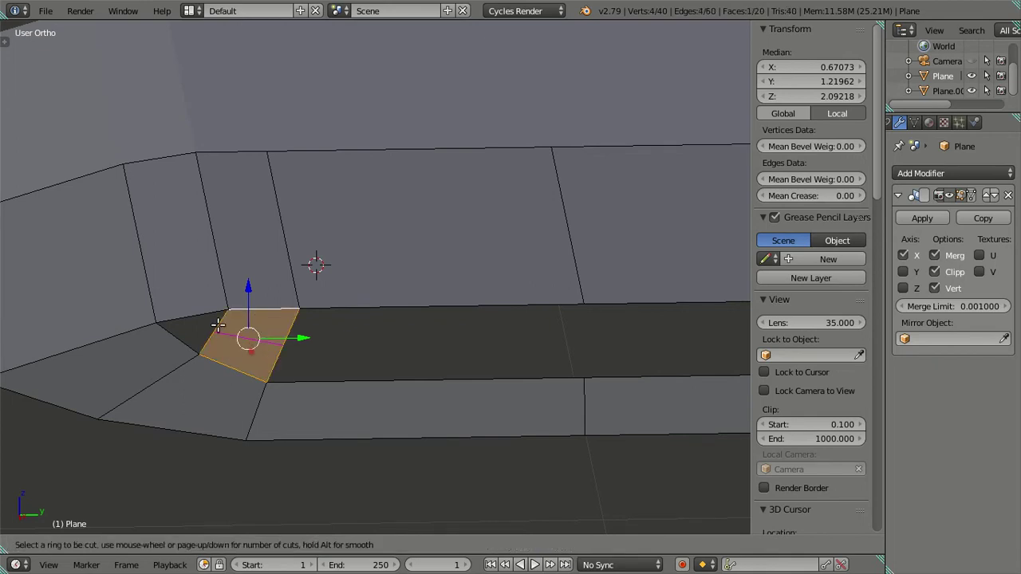
click(217, 326)
right_click(220, 324)
Fill the small triangular corner opening with a face.
right_click(193, 320)
shift+right_click(190, 345)
shift+right_click(209, 339)
shift+right_click(220, 321)
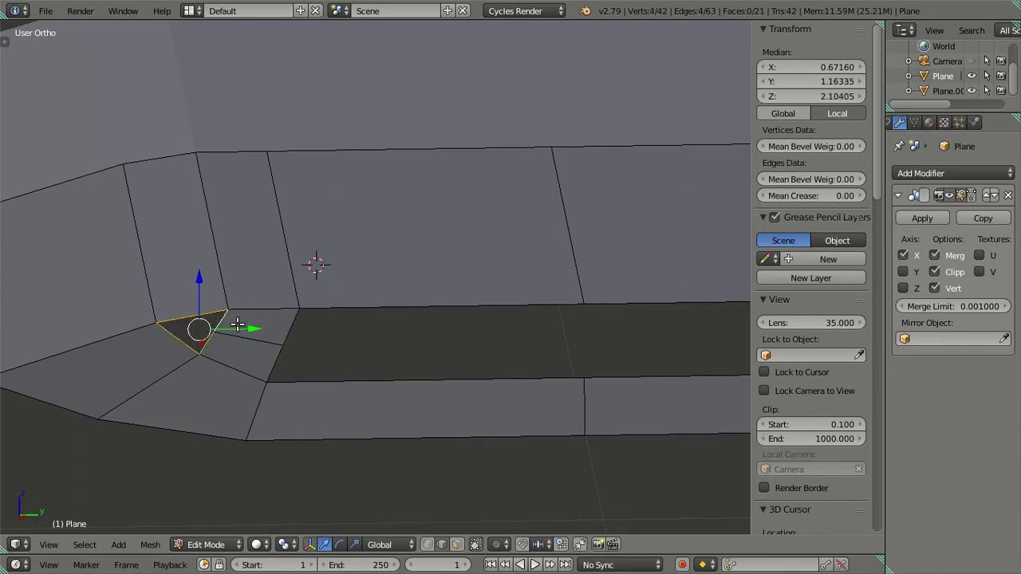
key(f)
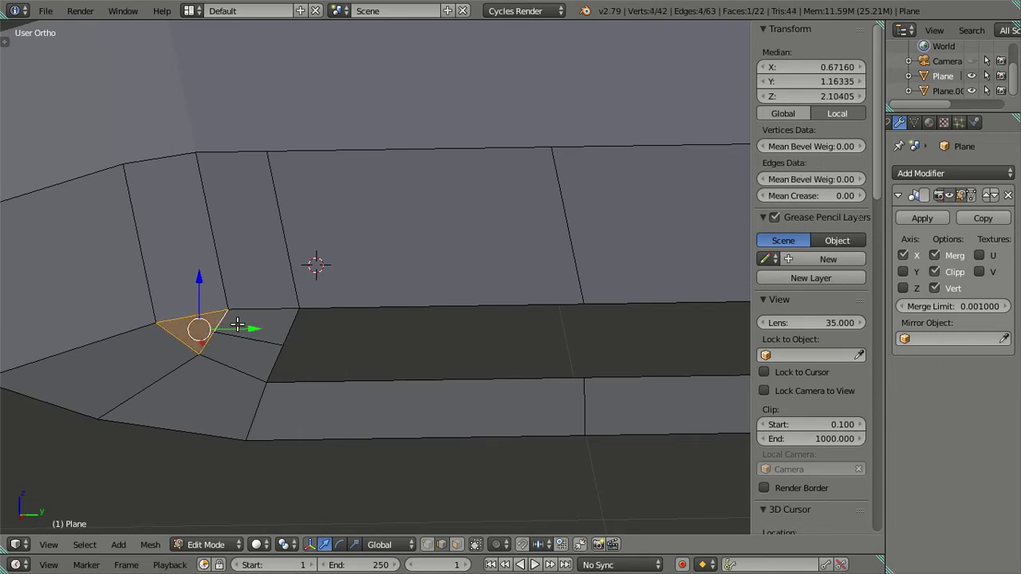
click(428, 544)
Select the front roof corner vertex and show it in wireframe Right view over the blueprint.
right_click(206, 333)
key(KP_1)
scroll(236, 280, up, 2)
key(z)
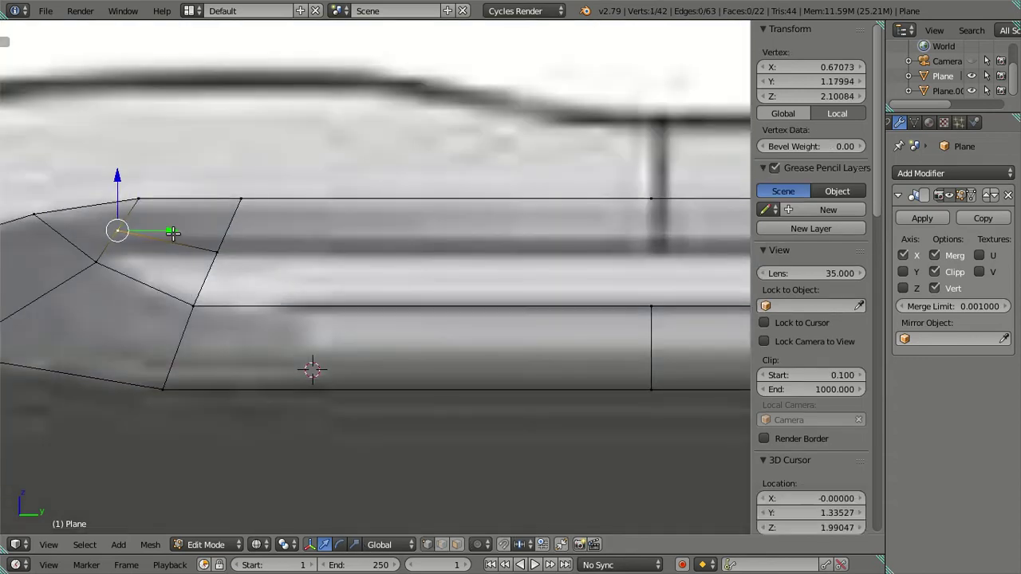
drag(171, 233, 199, 244)
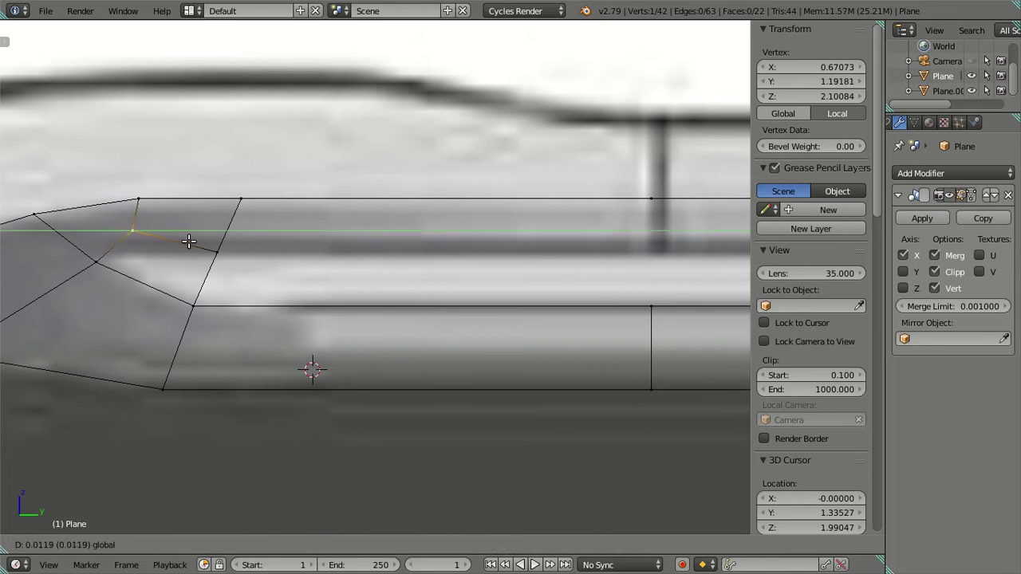
key(Escape)
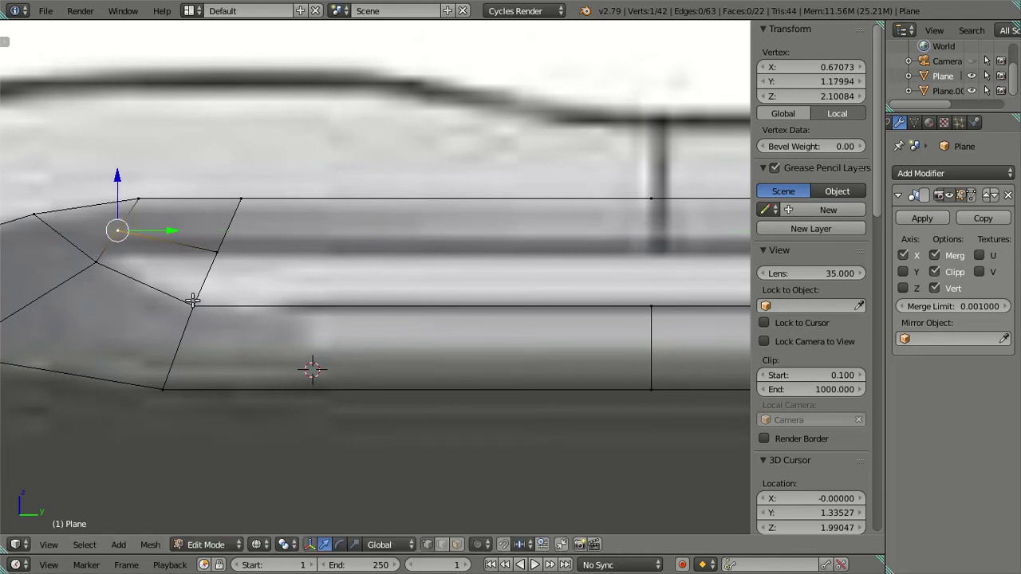
Move the corner vertex down along Z toward the blueprint's roof curve.
key(g)
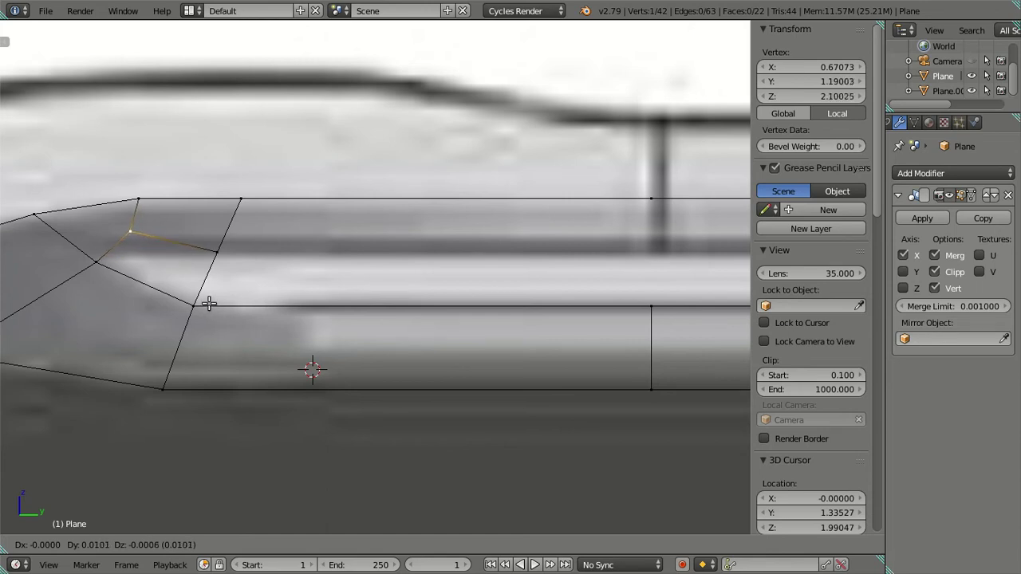
click(208, 304)
drag(131, 176, 136, 188)
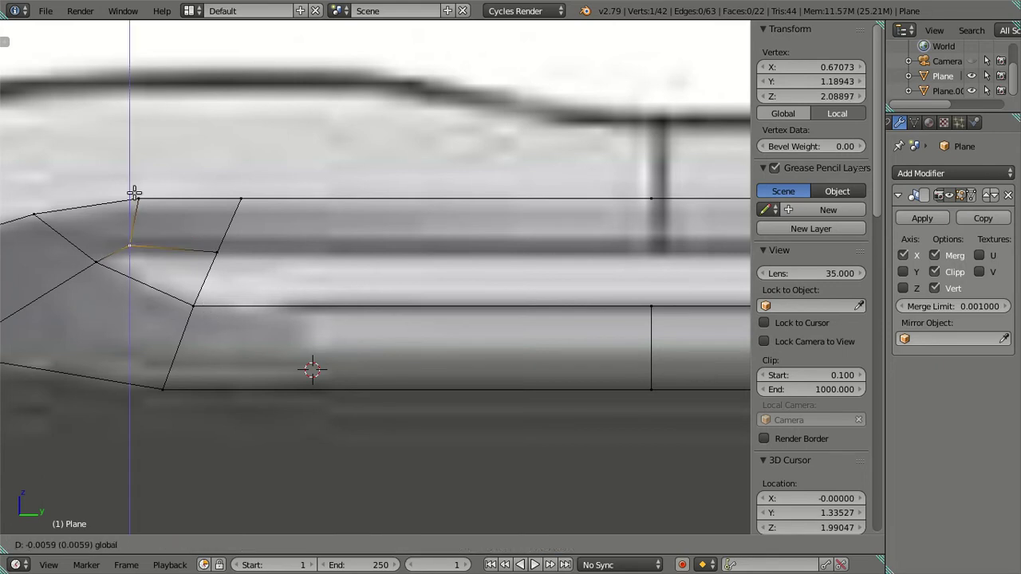
click(137, 189)
Shift the corner vertex along Y and fine-tune its height to the blueprint, near Z 2.096.
key(g)
key(y)
drag(186, 243, 191, 240)
drag(141, 188, 141, 180)
drag(195, 232, 188, 233)
click(188, 233)
drag(133, 180, 132, 182)
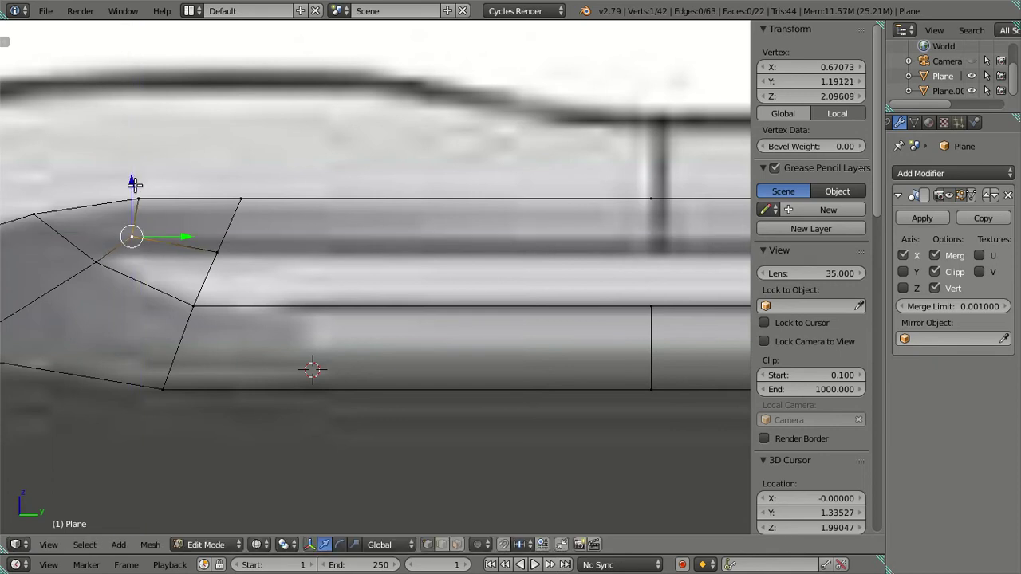
key(a)
scroll(173, 236, down, 4)
scroll(205, 239, down, 3)
mouse_move(308, 269)
middle_down()
mouse_move(457, 300)
mouse_move(467, 284)
mouse_move(430, 312)
mouse_move(304, 281)
mouse_move(337, 303)
mouse_move(410, 298)
mouse_move(254, 276)
middle_up()
Fill the front corner gap of the rail strip with a face.
scroll(240, 285, up, 1)
scroll(230, 284, up, 1)
scroll(227, 287, up, 1)
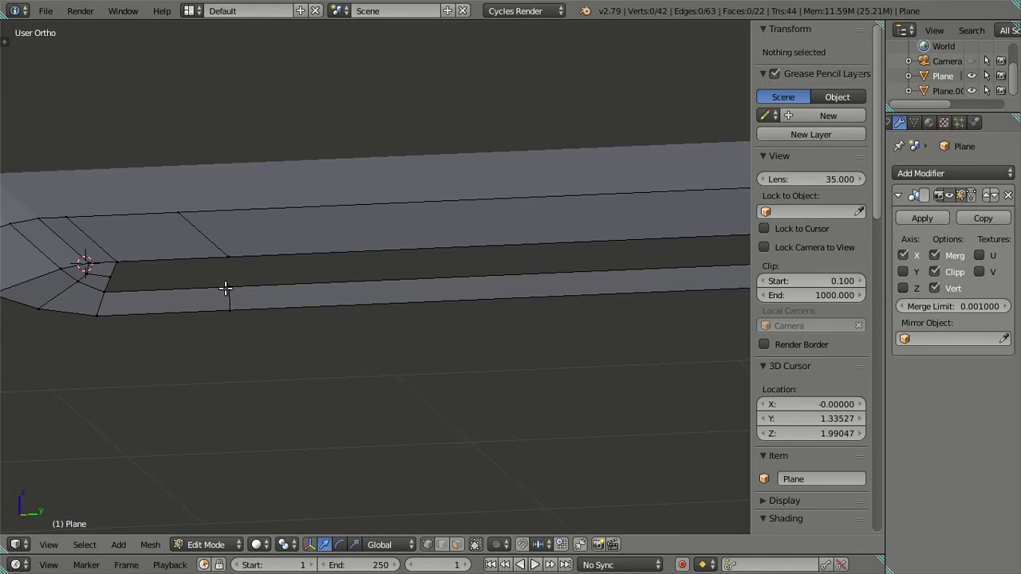
scroll(208, 290, up, 1)
mouse_move(197, 291)
middle_down()
mouse_move(446, 285)
mouse_move(332, 299)
middle_up()
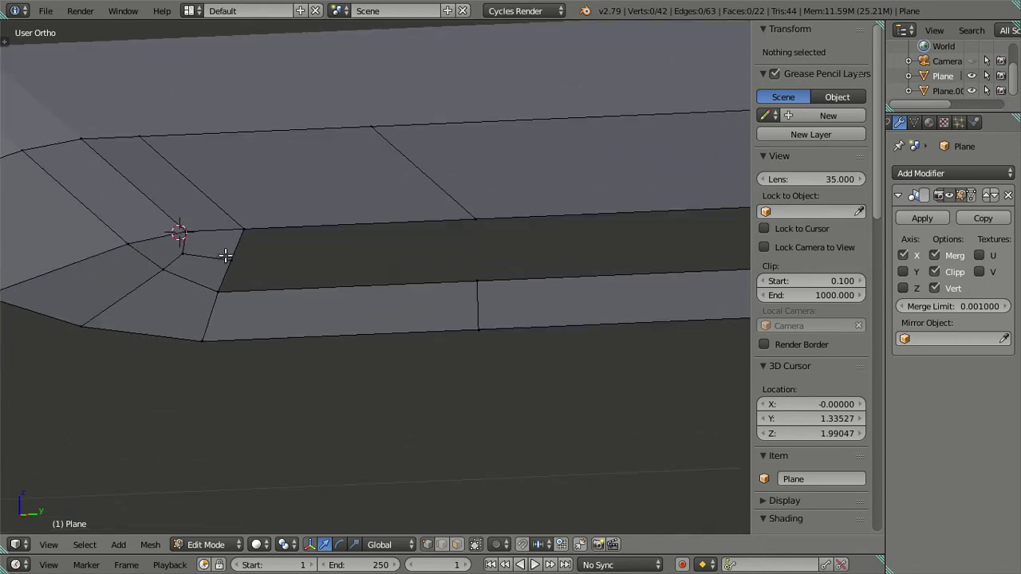
right_click(230, 254)
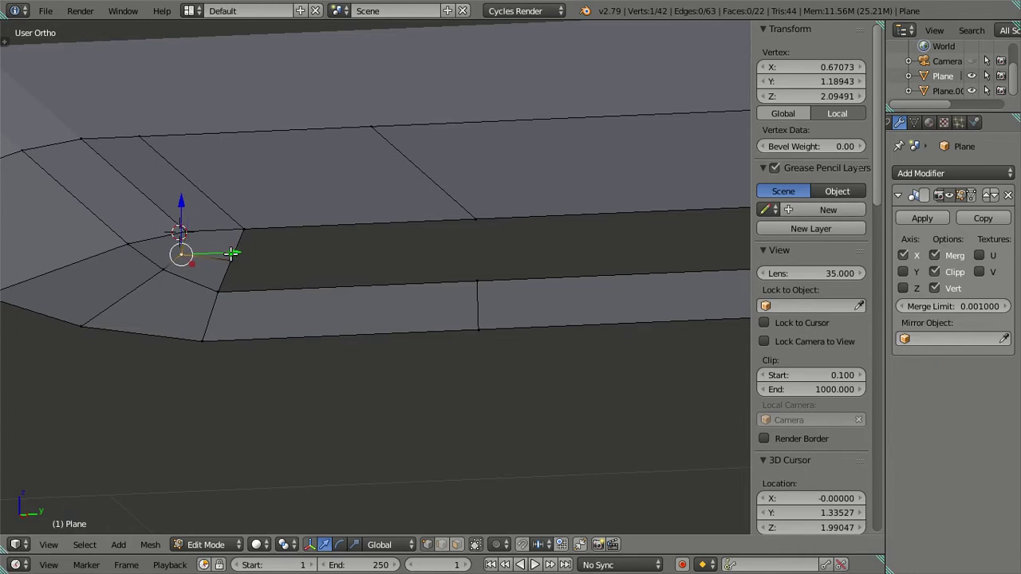
shift+right_click(230, 254)
key(ctrl+z)
key(ctrl+z)
key(ctrl+z)
key(ctrl+z)
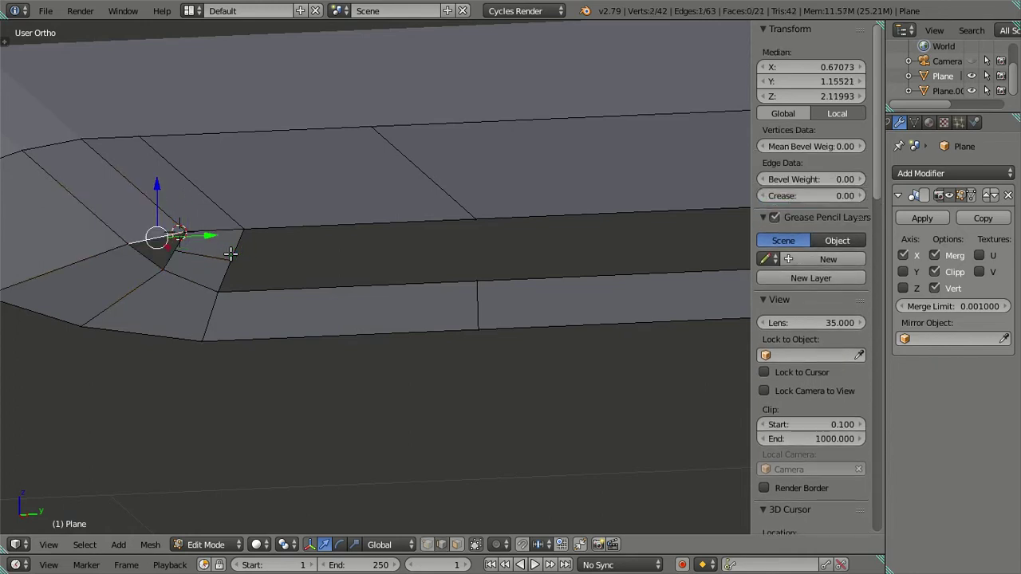
key(ctrl+z)
key(ctrl+z)
key(f)
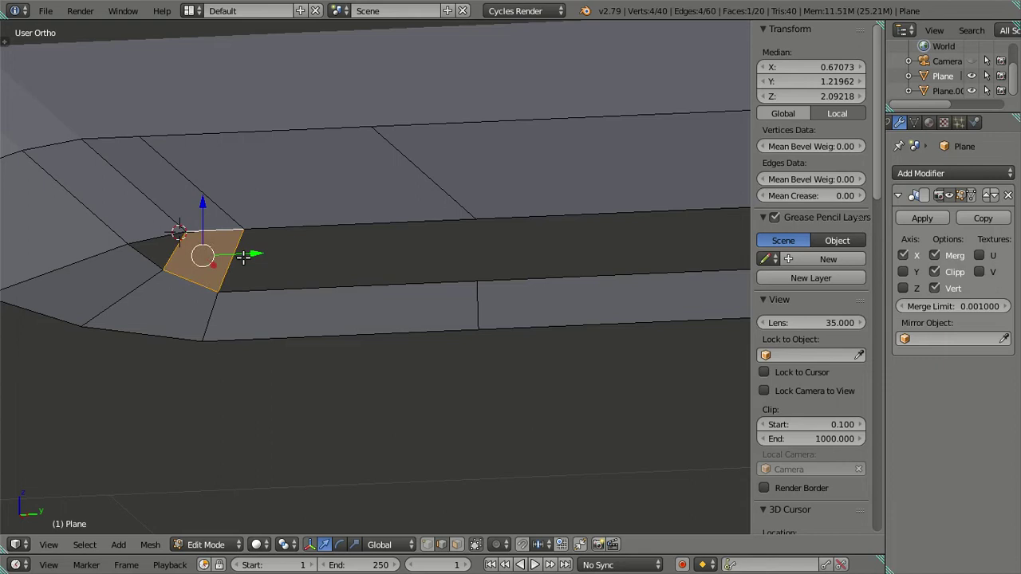
Fill the next gap between two edges and the remaining hole in the strip.
right_click(335, 285)
shift+right_click(347, 230)
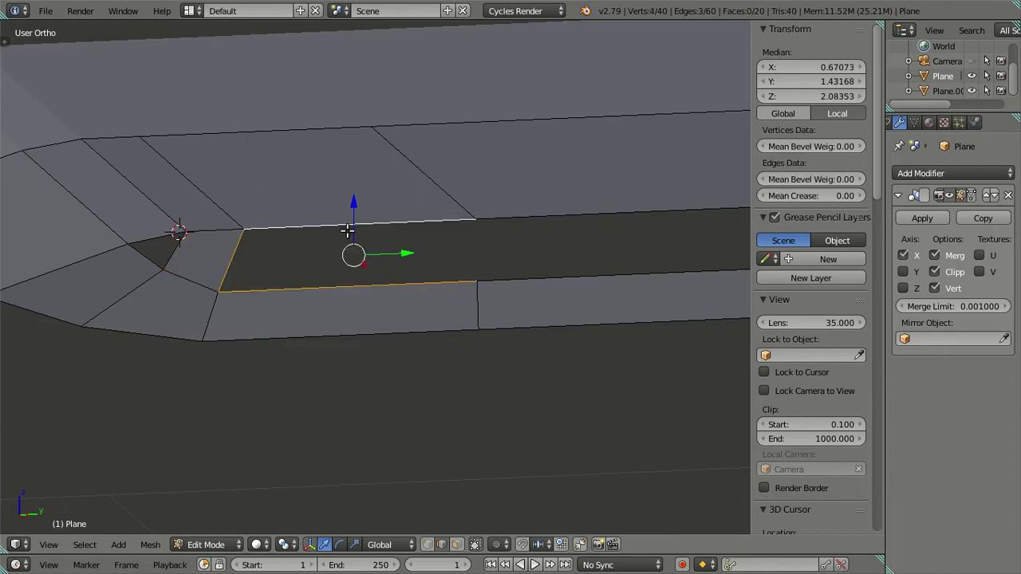
key(f)
scroll(223, 263, down, 1)
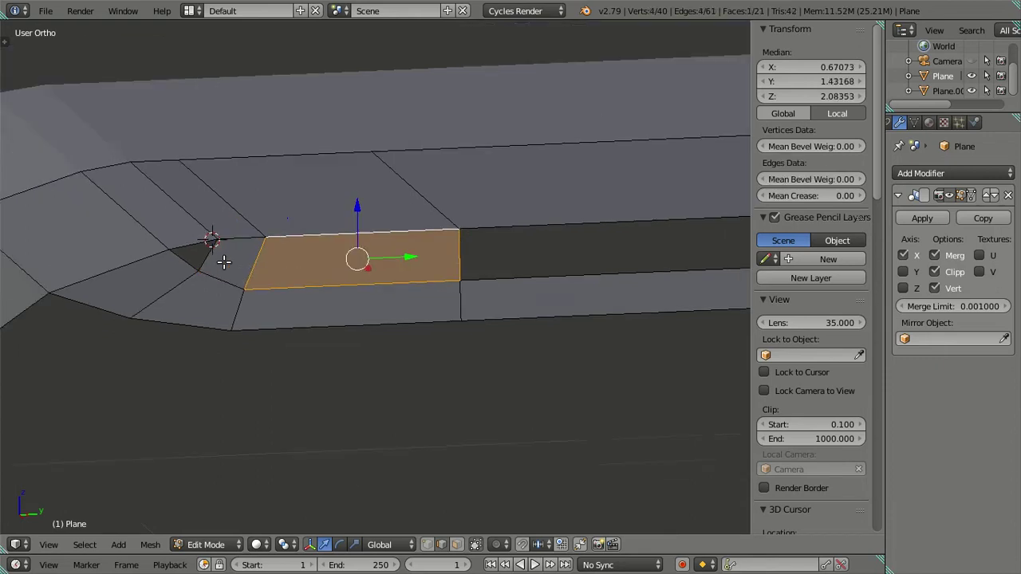
scroll(463, 260, down, 3)
alt+right_click(462, 249)
alt+shift+right_click(459, 271)
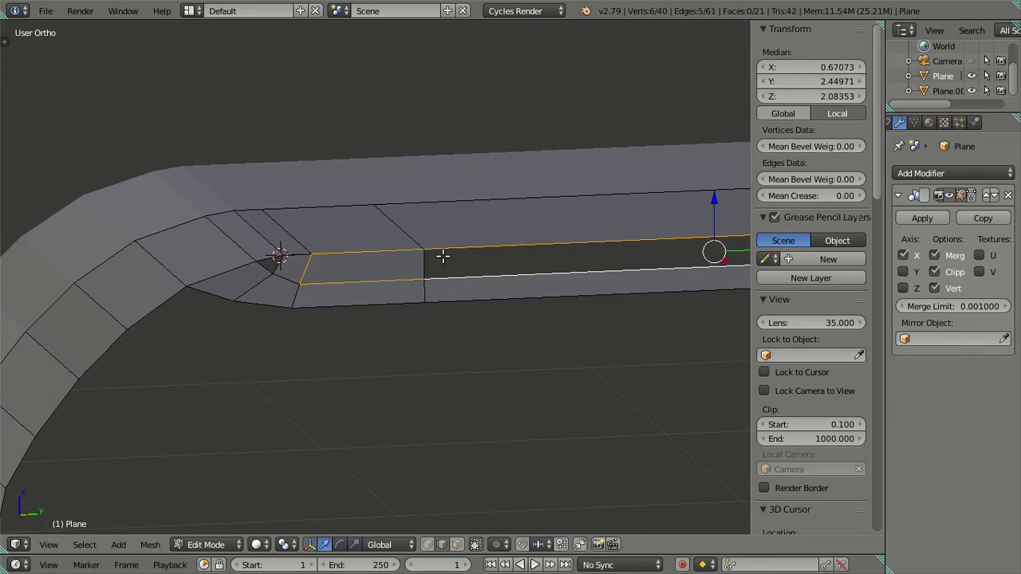
alt+right_click(424, 261)
key(f)
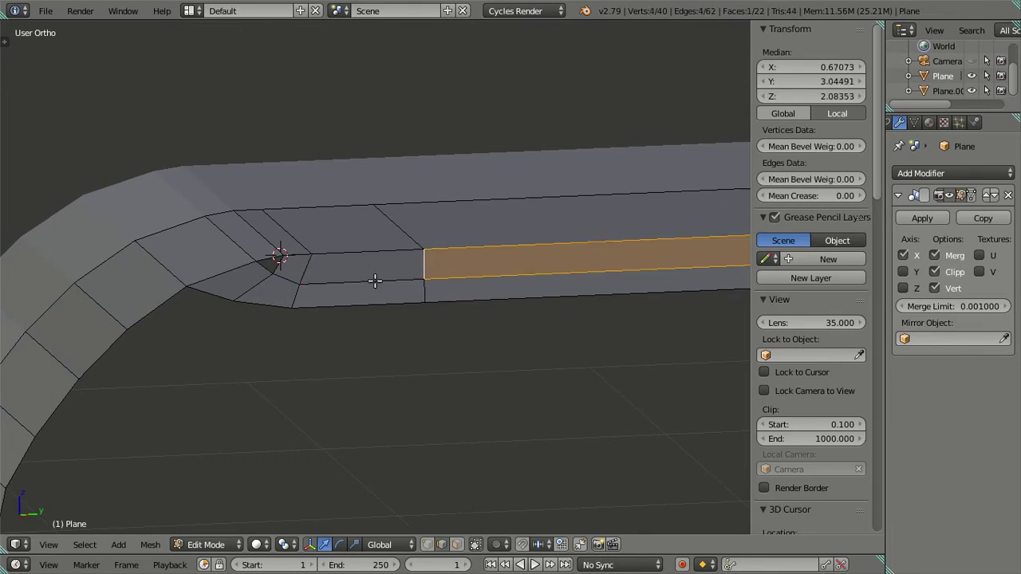
Add a loop cut along the rail strip across the roof.
scroll(374, 282, up, 2)
key(a)
key(ctrl+r)
click(227, 258)
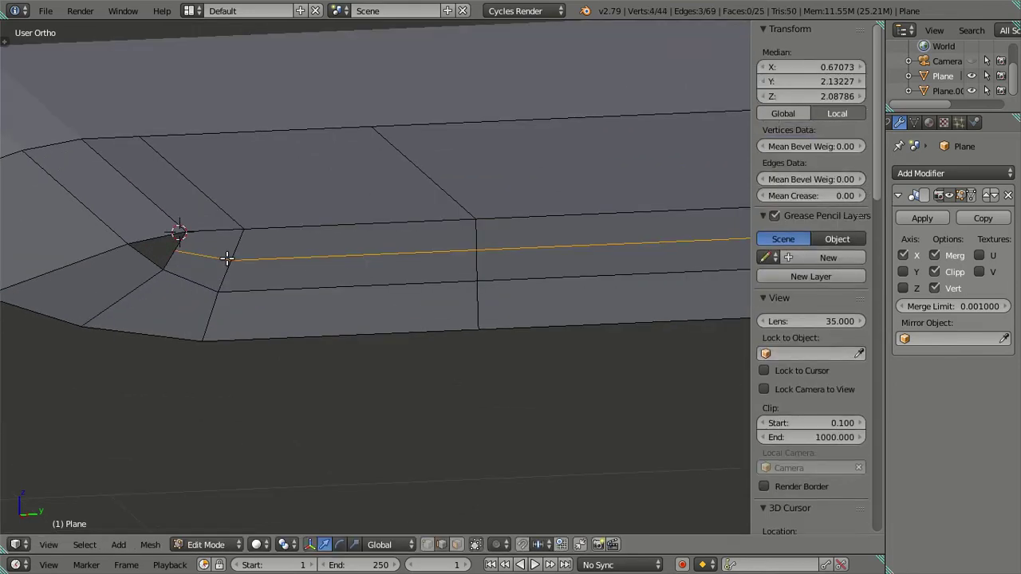
shift+middle_drag(227, 257, 343, 276)
scroll(287, 254, up, 2)
key(a)
Fill the small triangular hole at the rim corner and return to Right view.
alt+right_click(279, 289)
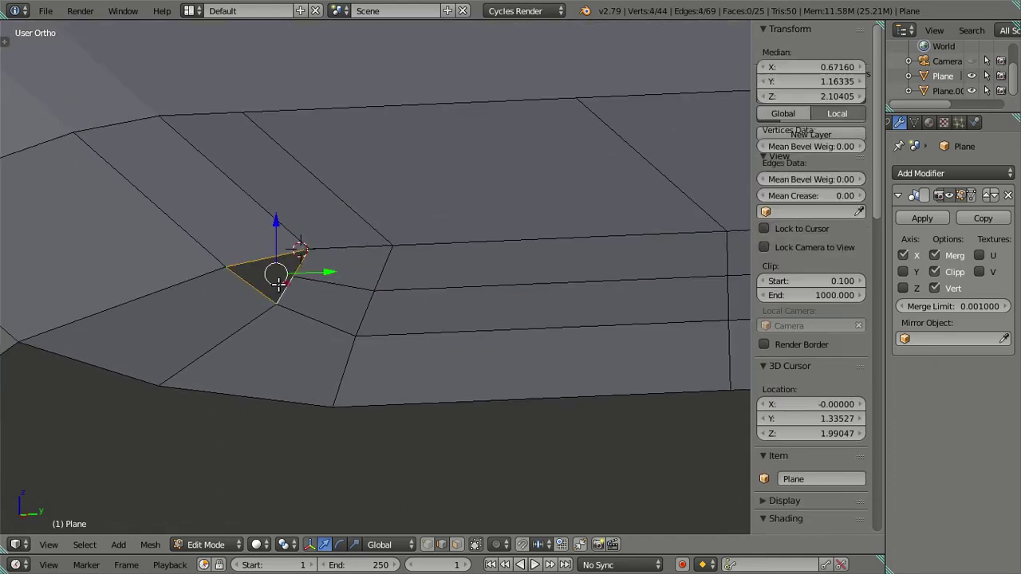
key(f)
key(a)
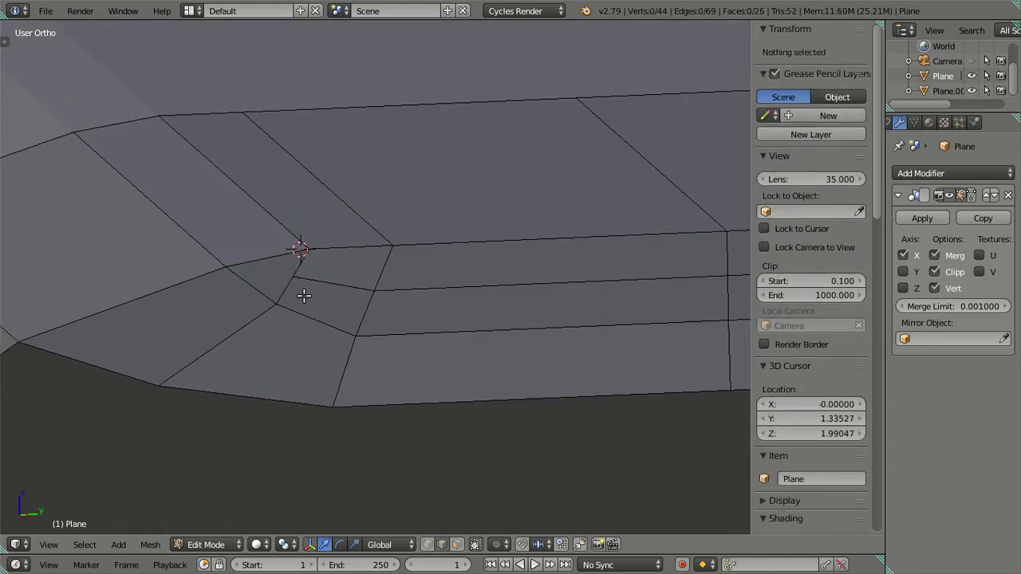
key(KP_3)
key(ctrl+Tab)
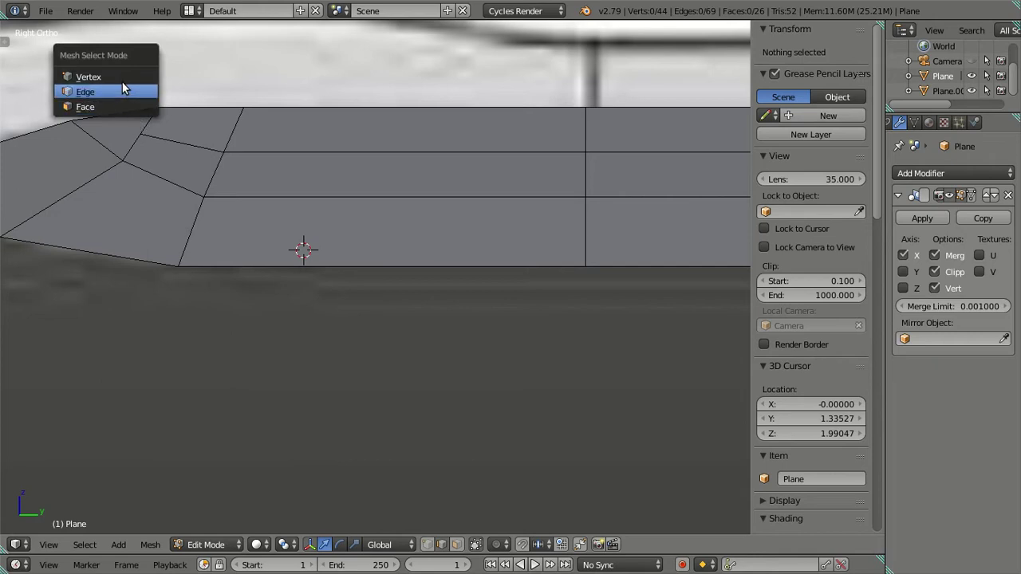
Nudge the rim's front corner vertex slightly further along the roof.
click(120, 77)
right_click(149, 135)
drag(182, 134, 195, 140)
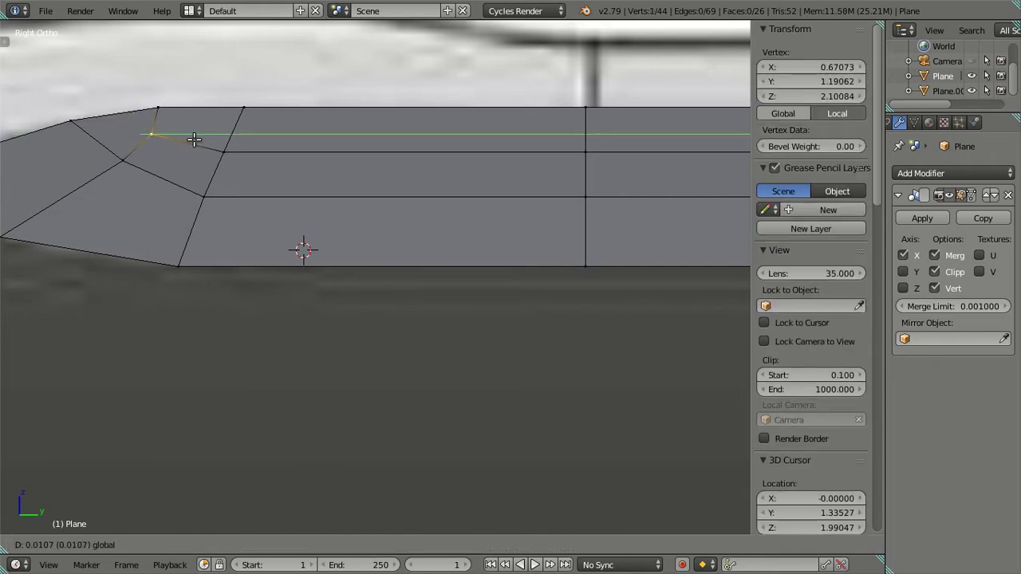
key(a)
Select and inspect the edge loop along the rail bevel.
mouse_move(303, 247)
middle_down()
mouse_move(351, 175)
mouse_move(449, 221)
middle_up()
scroll(497, 236, up, 2)
scroll(497, 236, down, 3)
shift+middle_drag(529, 210, 283, 321)
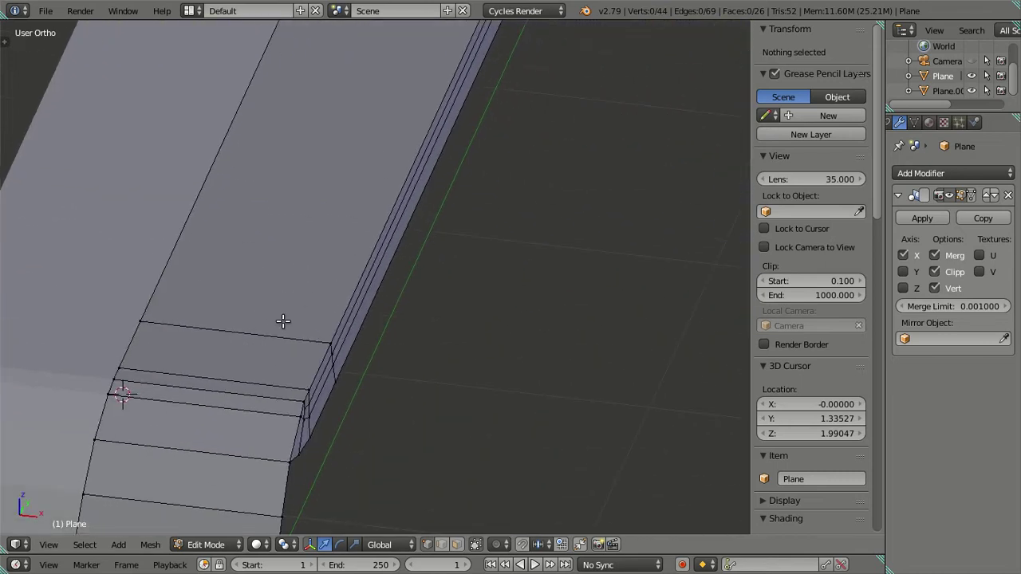
alt+right_click(335, 285)
mouse_move(394, 310)
middle_down()
mouse_move(107, 428)
mouse_move(356, 264)
mouse_move(416, 260)
mouse_move(406, 255)
mouse_move(490, 298)
mouse_move(473, 308)
middle_up()
key(a)
Dissolve the extra edge loop on the rail bevel with Dissolve Edges.
key(KP_3)
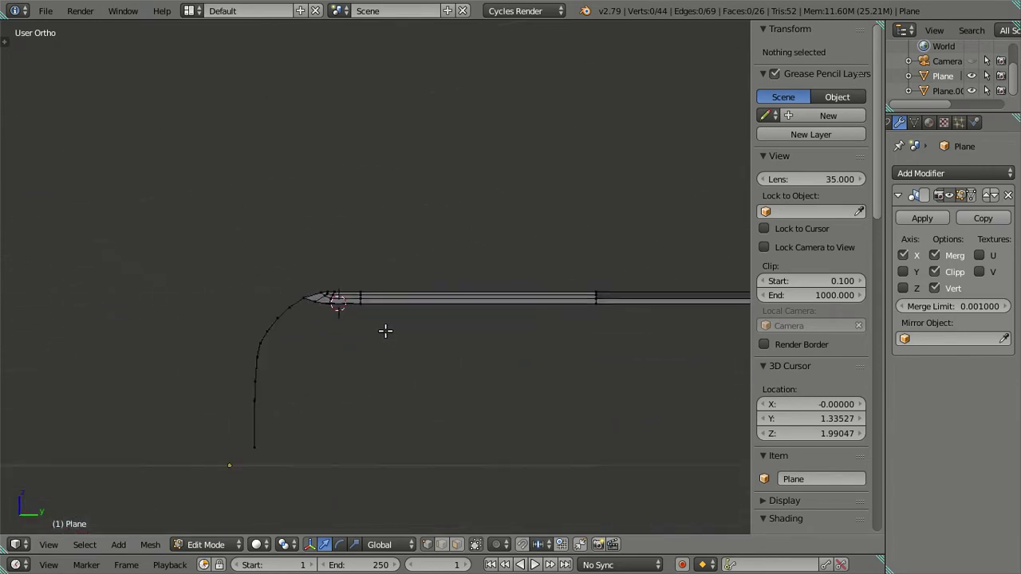
scroll(384, 337, up, 2)
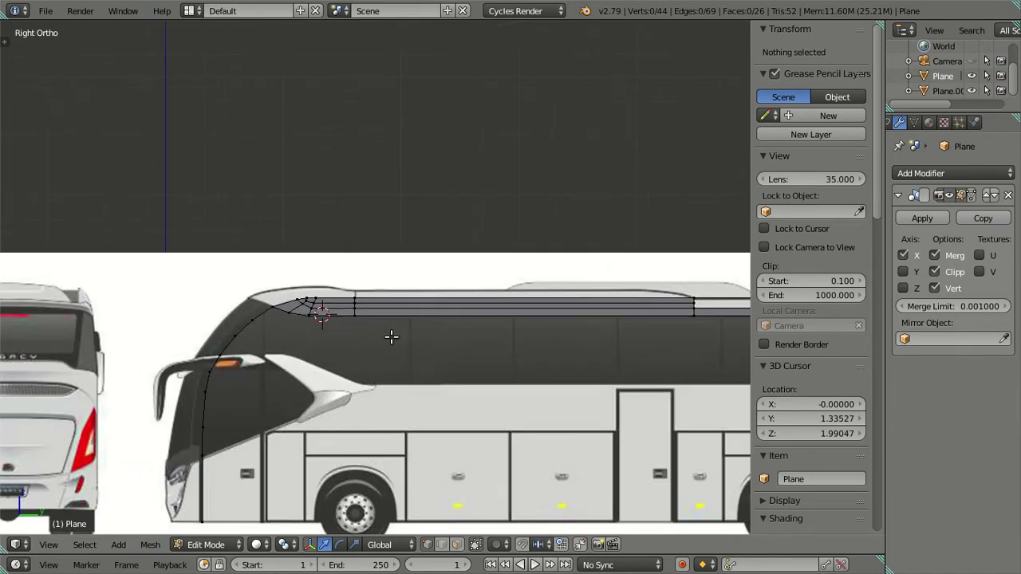
scroll(391, 337, down, 3)
scroll(333, 290, up, 2)
mouse_move(333, 290)
middle_down()
mouse_move(401, 328)
mouse_move(465, 324)
middle_up()
scroll(273, 316, up, 3)
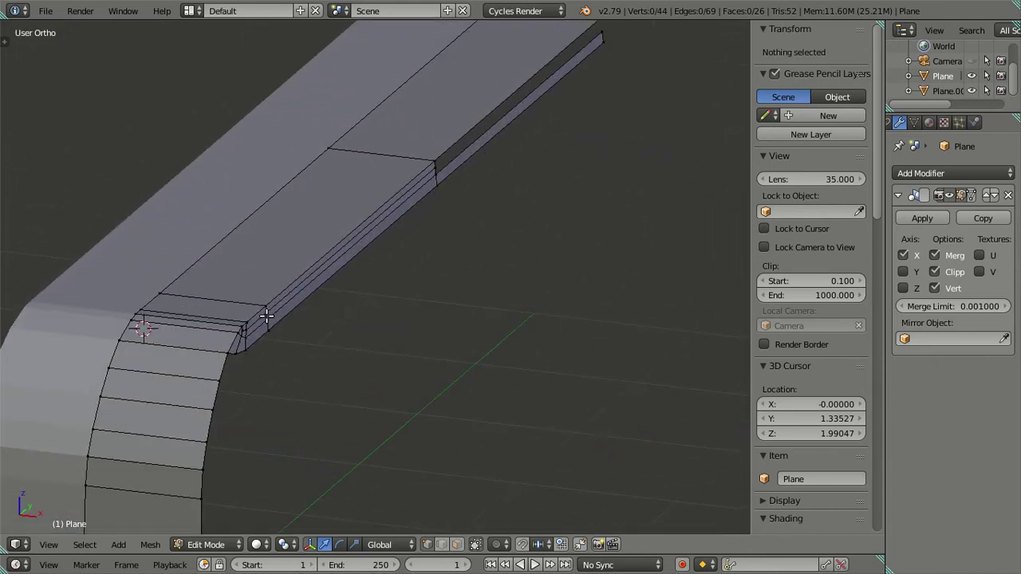
scroll(266, 316, up, 3)
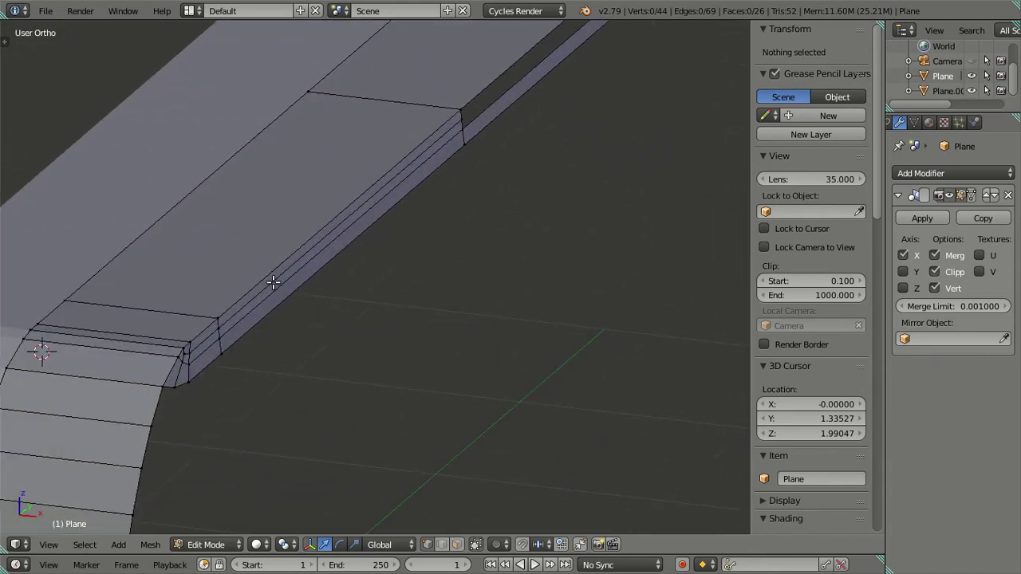
alt+right_click(273, 282)
key(x)
click(415, 298)
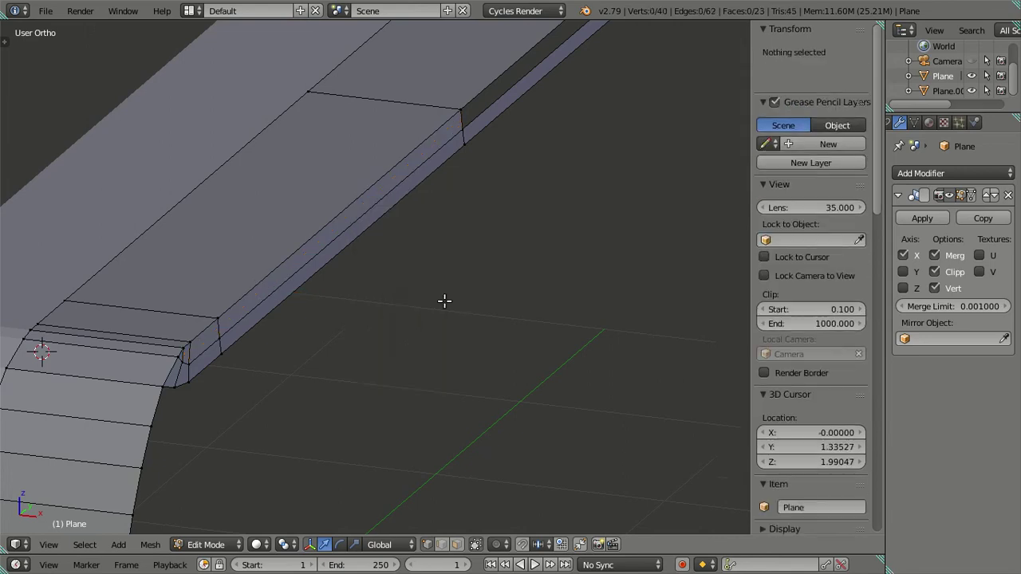
Select the bevel corner vertex and the edge path along the rail's top.
right_click(173, 344)
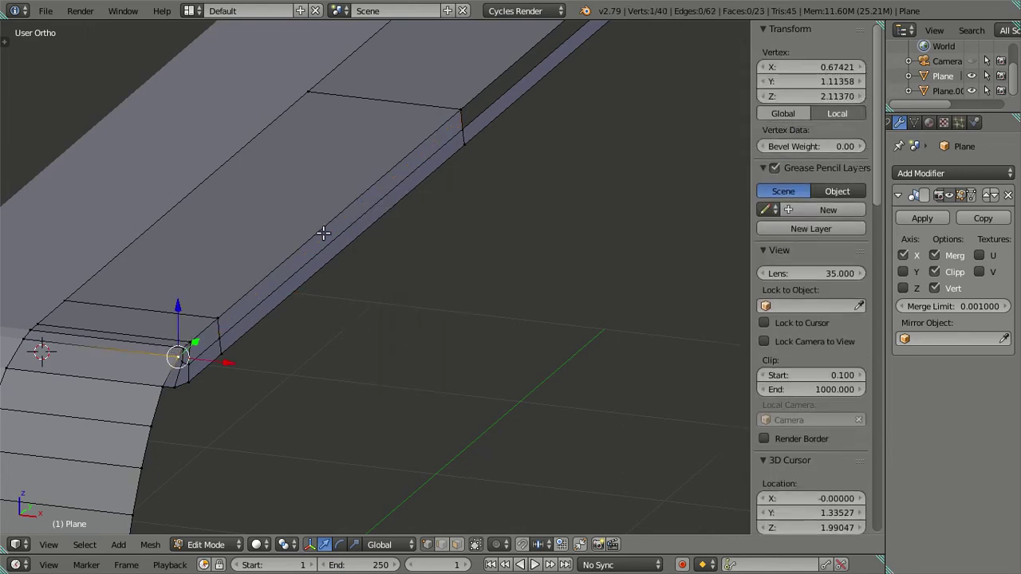
scroll(367, 235, down, 2)
ctrl+right_click(547, 114)
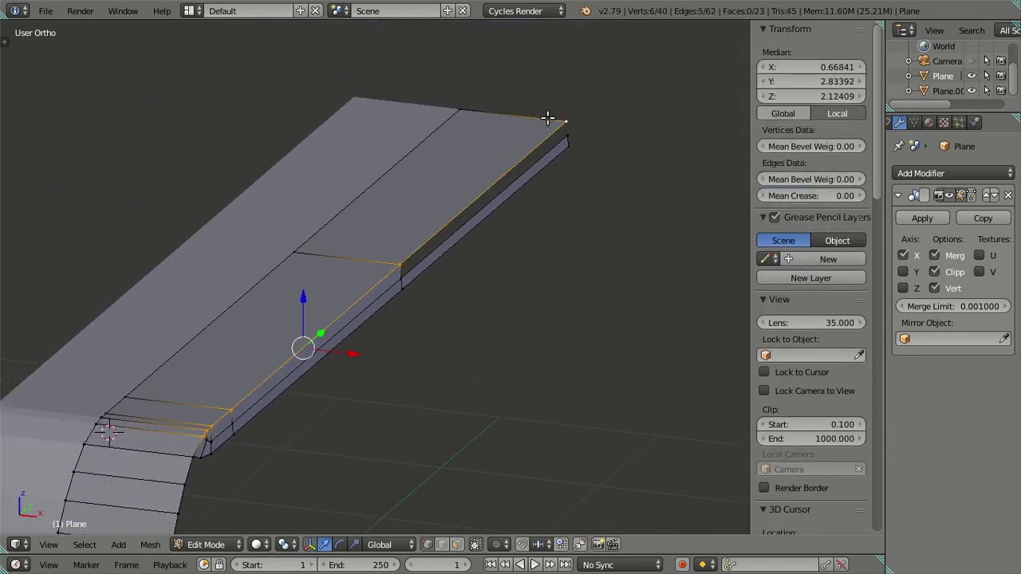
In wireframe Front view, try sliding the rail's top edge path along X, cancelling both attempts.
key(KP_1)
scroll(399, 246, up, 2)
key(z)
scroll(406, 248, up, 1)
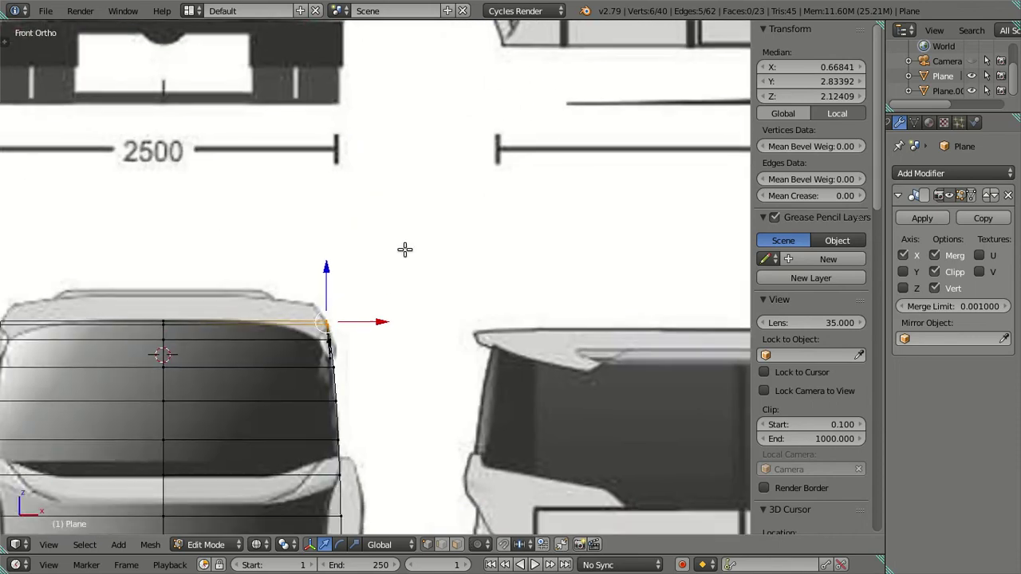
scroll(410, 223, up, 2)
drag(414, 197, 383, 190)
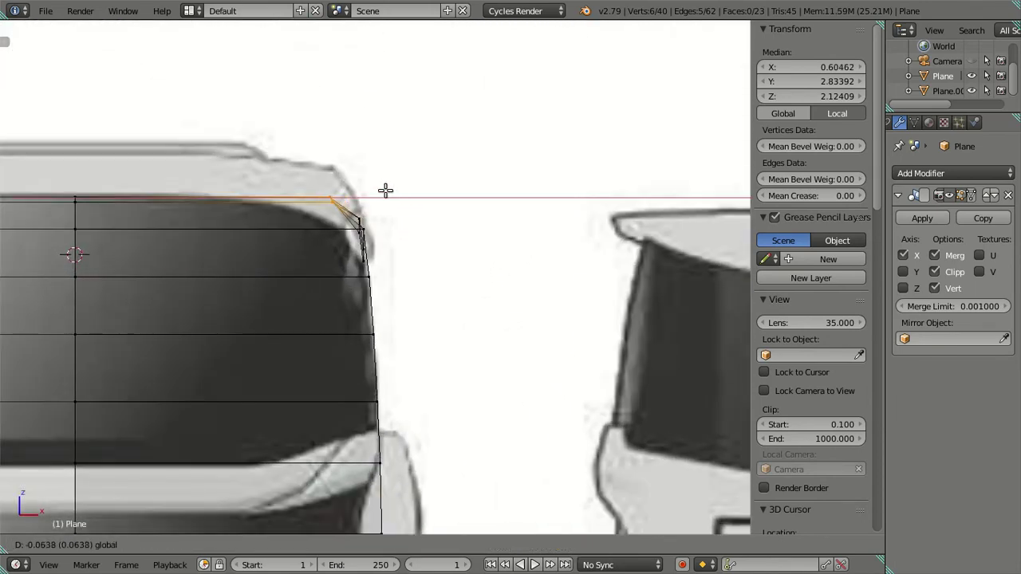
right_click(383, 190)
scroll(383, 190, down, 3)
scroll(383, 190, down, 2)
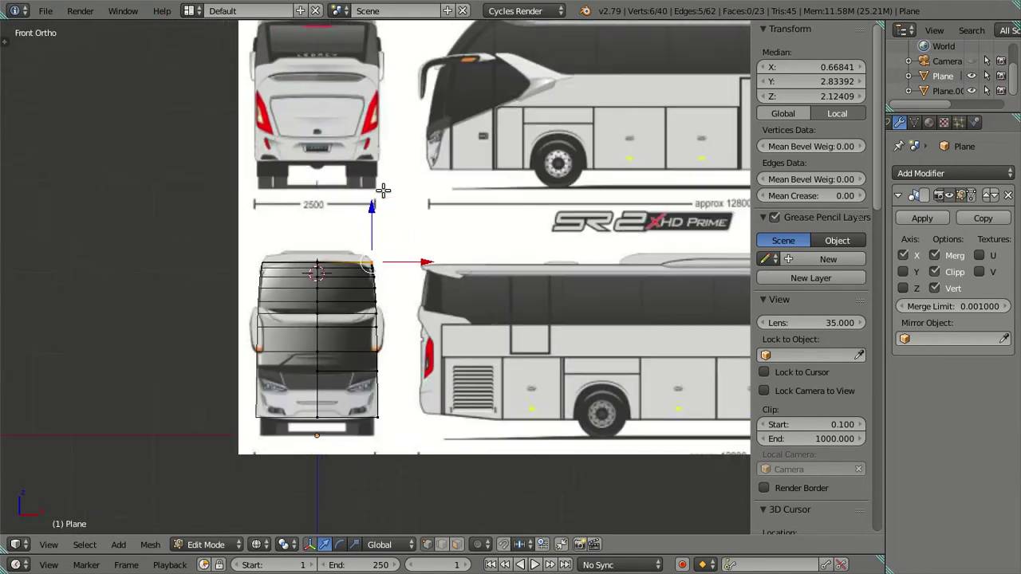
scroll(383, 189, down, 2)
scroll(383, 190, up, 3)
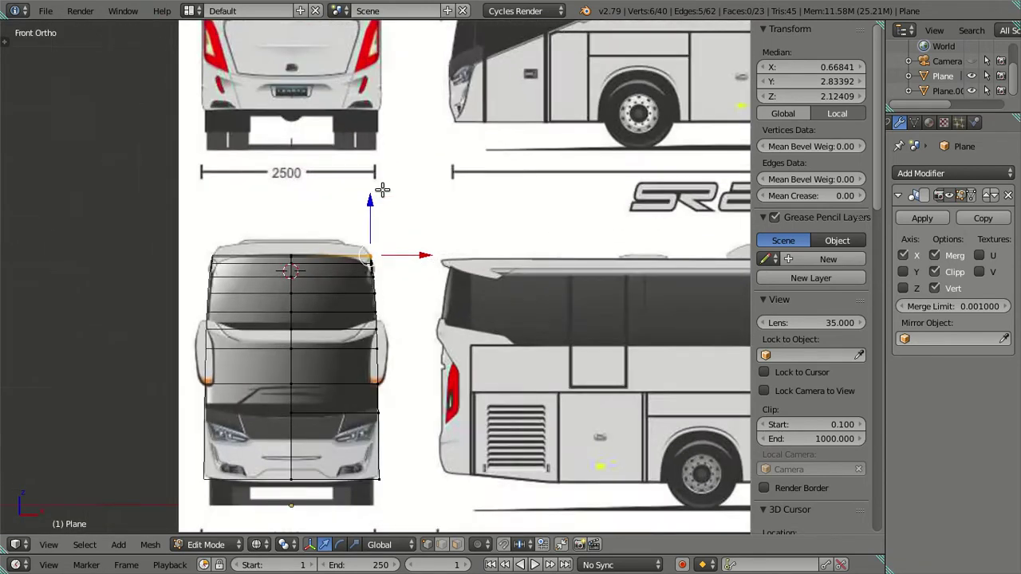
scroll(383, 190, up, 4)
drag(410, 221, 382, 220)
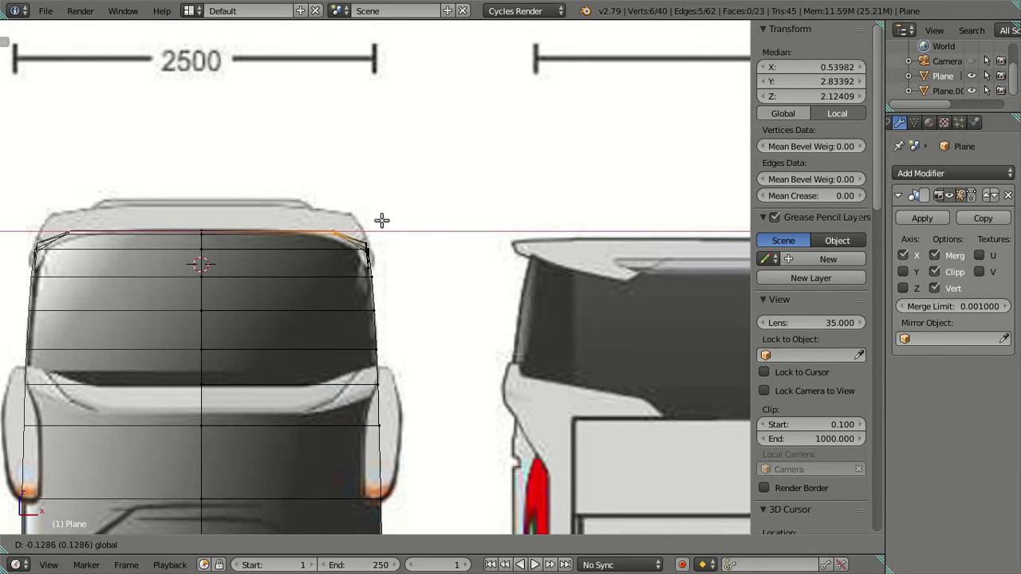
right_click(382, 220)
scroll(383, 221, down, 3)
middle_drag(413, 215, 340, 242)
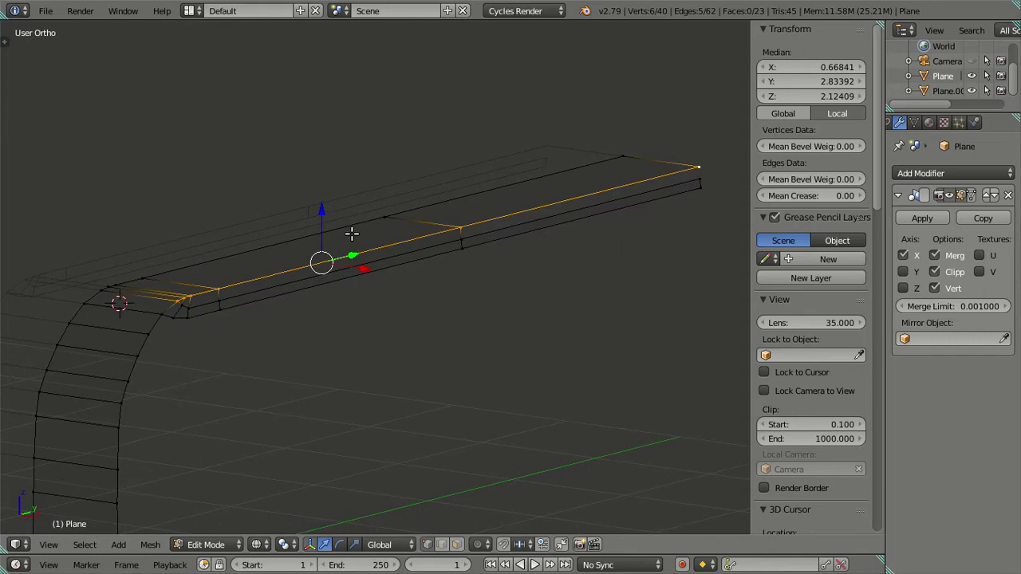
Undo back to restore the dissolved bevel loop, in solid shading.
key(ctrl+z)
key(z)
key(ctrl+z)
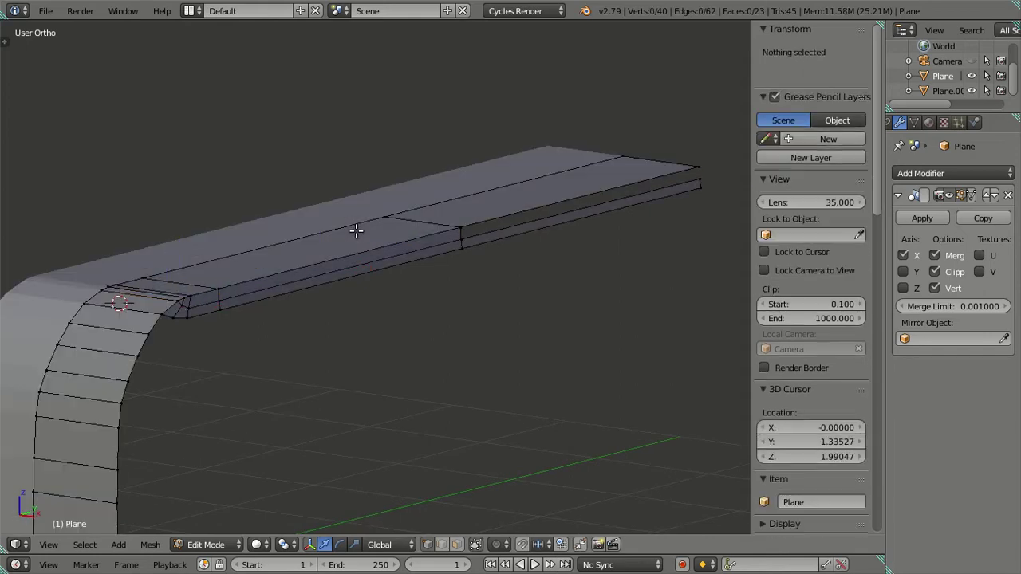
key(ctrl+z)
scroll(378, 231, up, 2)
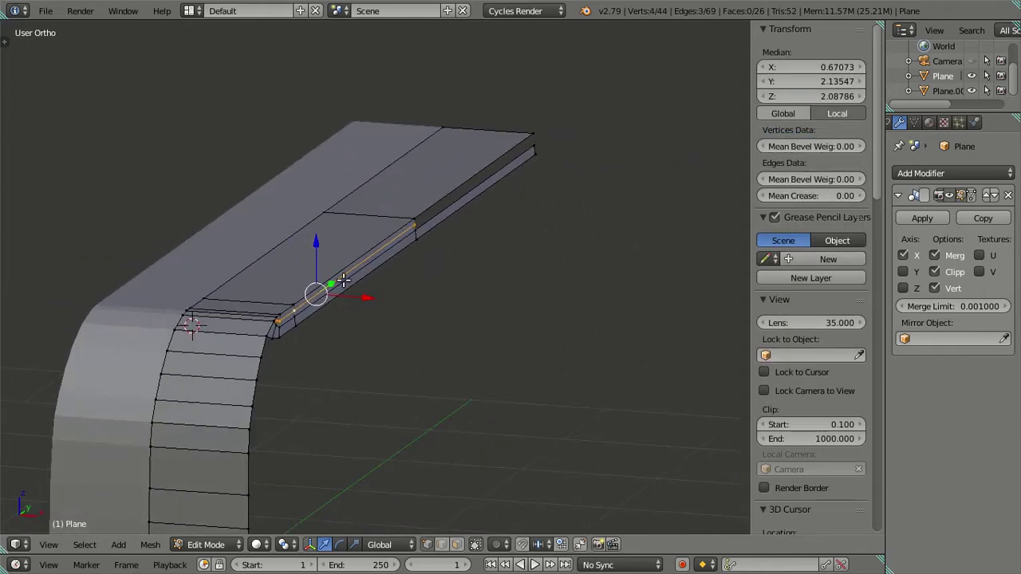
scroll(344, 282, up, 2)
scroll(351, 291, up, 2)
scroll(374, 289, up, 1)
Move the rail's top edge loop inward along X to the blueprint in Front view.
right_click(345, 312)
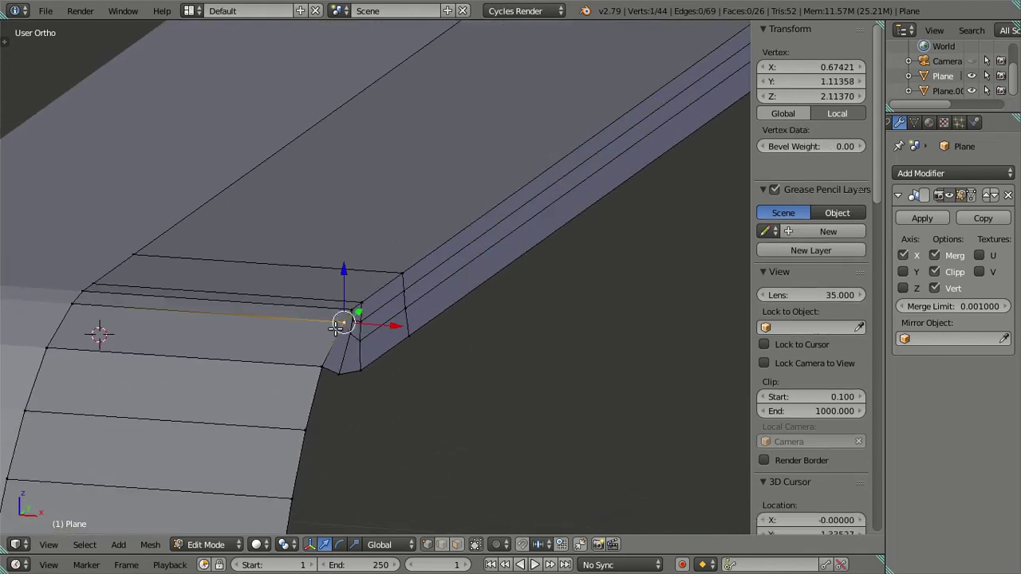
scroll(351, 308, down, 1)
scroll(351, 308, down, 1)
middle_drag(461, 229, 559, 155)
alt+right_click(649, 85)
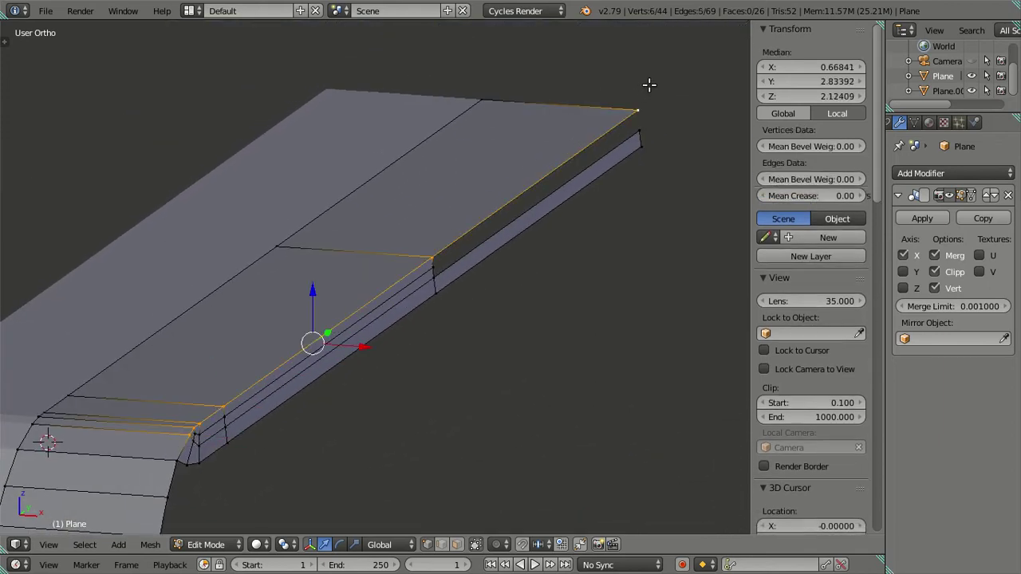
key(KP_1)
scroll(405, 337, up, 3)
drag(410, 332, 400, 328)
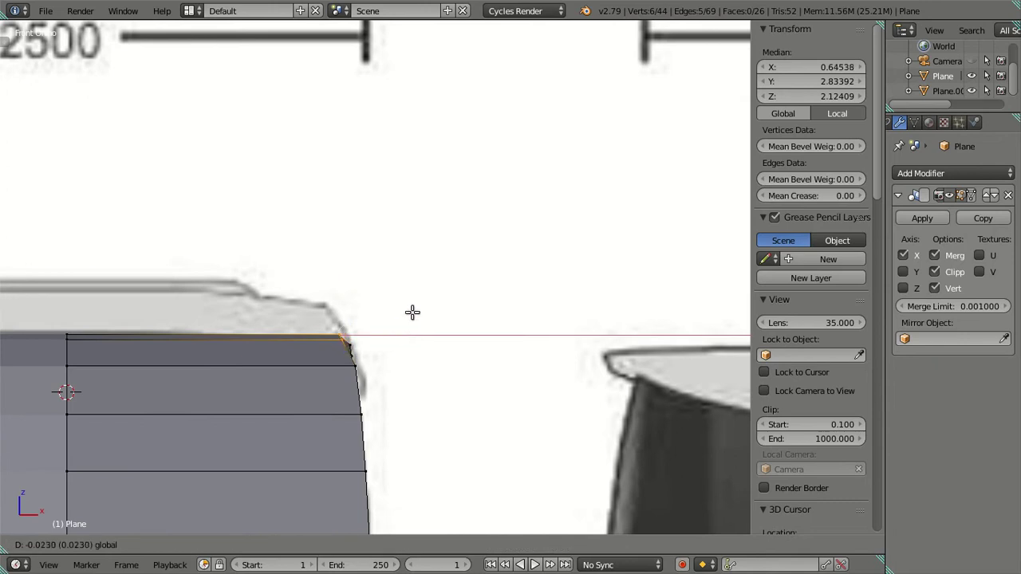
Inspect the moved rail edge in 3D and return to Object Mode.
drag(401, 328, 413, 313)
middle_drag(413, 314, 406, 308)
key(KP_Decimal)
mouse_move(449, 268)
middle_down()
mouse_move(372, 303)
mouse_move(415, 279)
mouse_move(349, 144)
mouse_move(351, 157)
mouse_move(348, 146)
mouse_move(406, 168)
mouse_move(141, 164)
mouse_move(439, 174)
mouse_move(415, 182)
mouse_move(478, 181)
mouse_move(553, 212)
mouse_move(637, 215)
mouse_move(540, 223)
mouse_move(412, 296)
mouse_move(426, 250)
mouse_move(488, 244)
middle_up()
scroll(194, 165, down, 3)
key(Tab)
scroll(637, 209, down, 3)
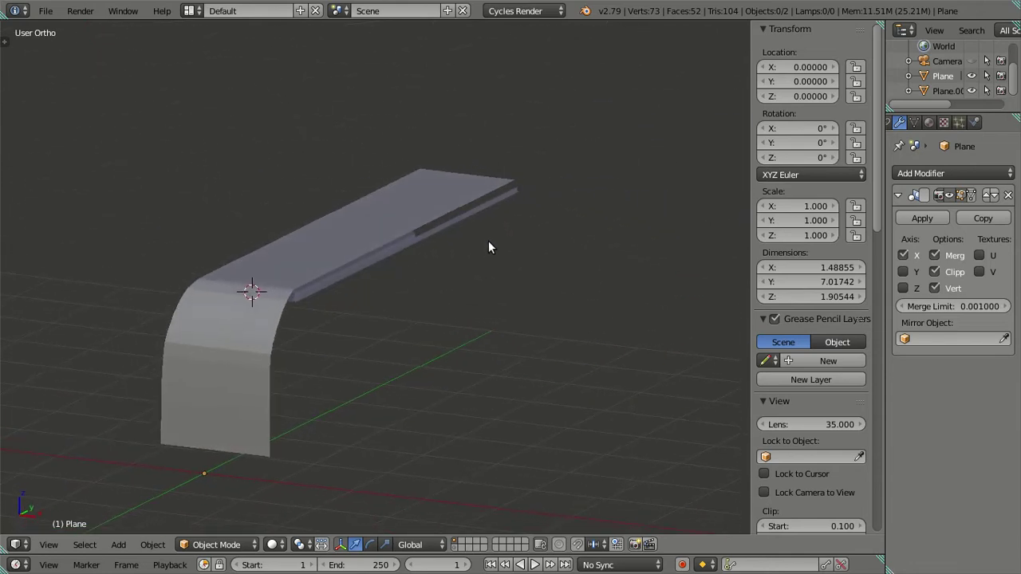
key(KP_1)
shift+middle_drag(483, 321, 469, 161)
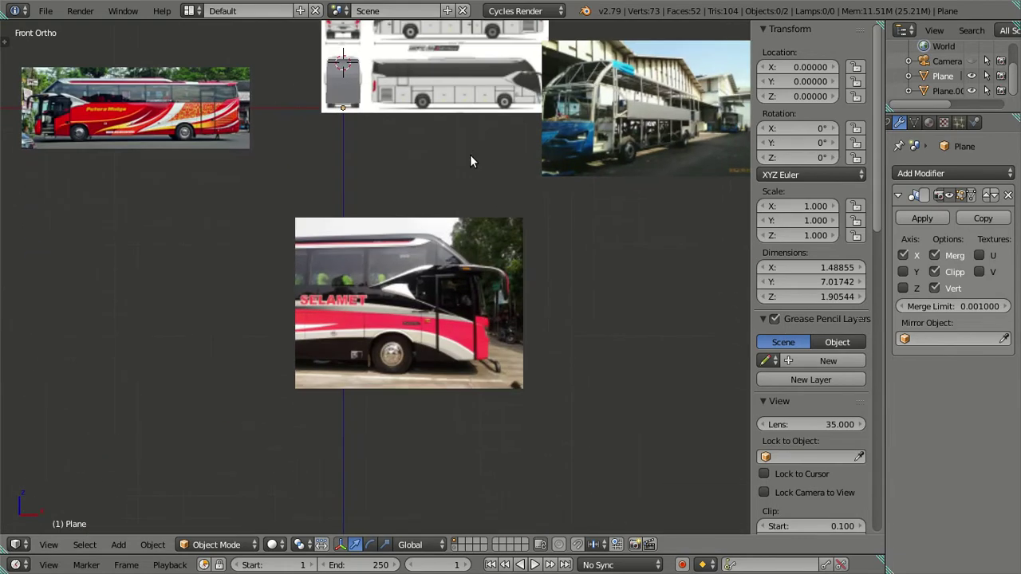
scroll(470, 161, up, 4)
scroll(430, 277, up, 5)
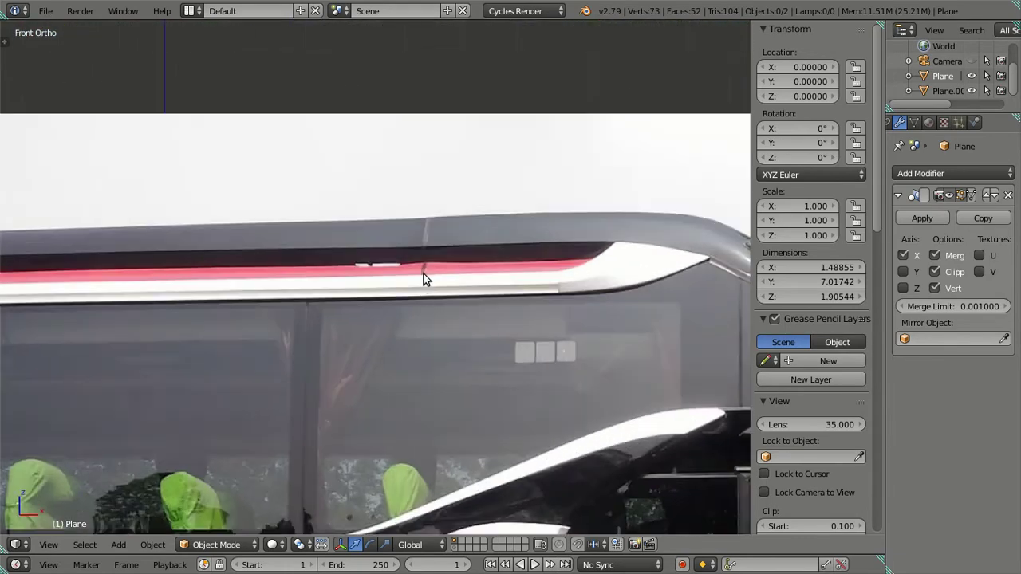
scroll(424, 278, down, 3)
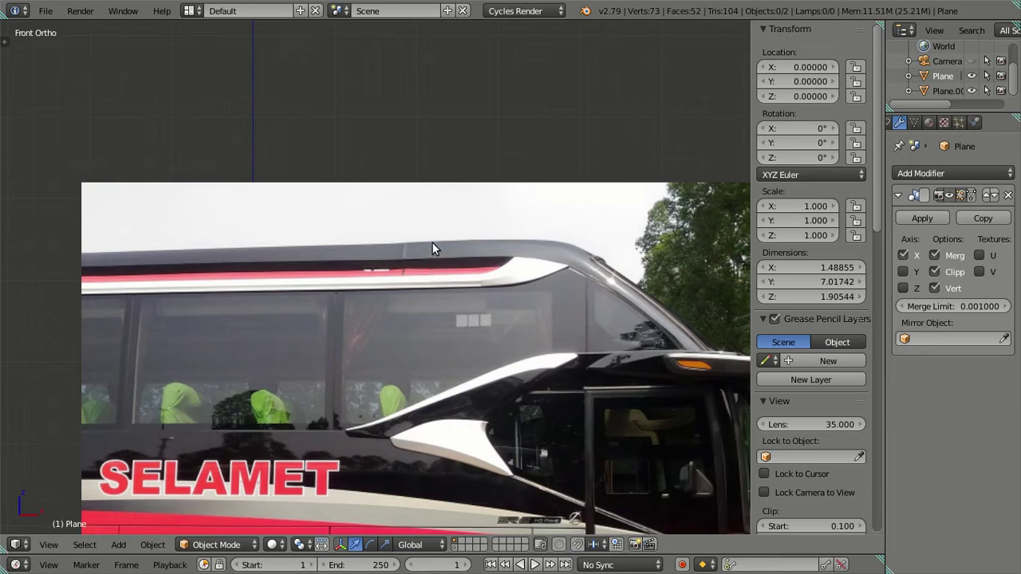
scroll(432, 243, down, 5)
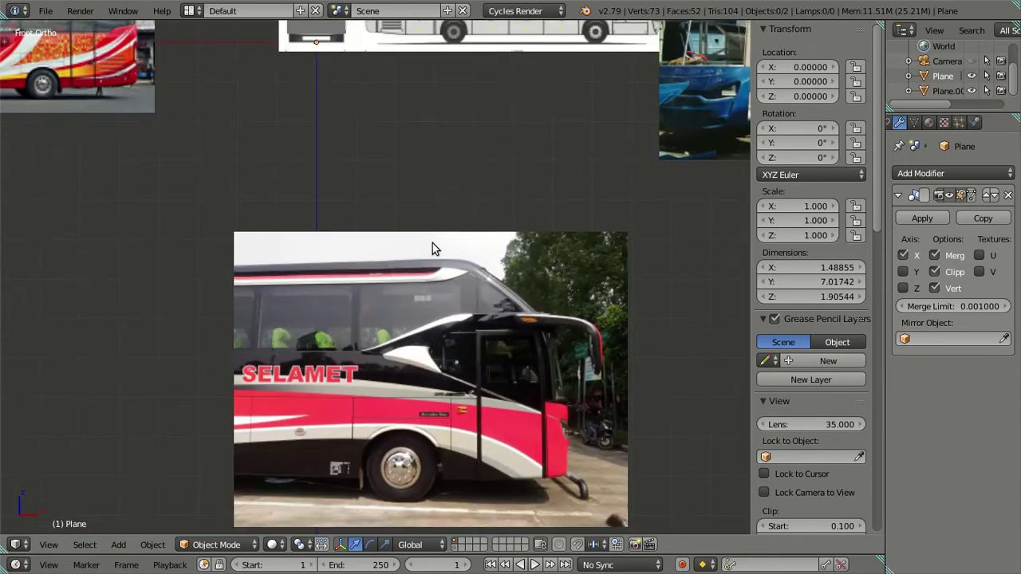
scroll(431, 185, down, 3)
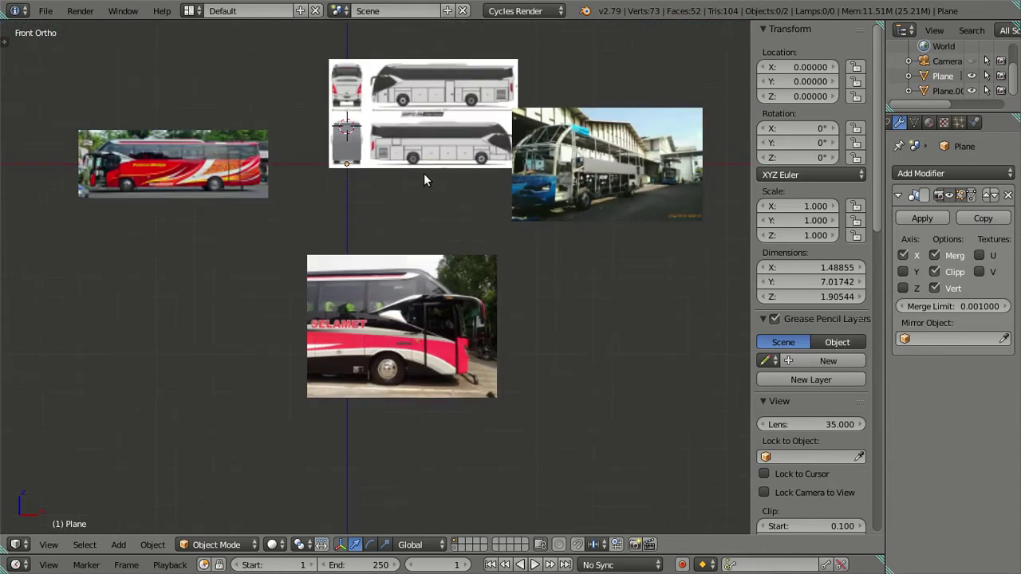
scroll(424, 173, up, 2)
scroll(423, 173, up, 2)
scroll(275, 149, down, 2)
shift+middle_drag(414, 182, 561, 230)
mouse_move(224, 176)
shift+middle_down()
mouse_move(509, 250)
mouse_move(354, 267)
shift+middle_up()
scroll(510, 249, up, 4)
scroll(355, 266, up, 3)
scroll(367, 240, up, 2)
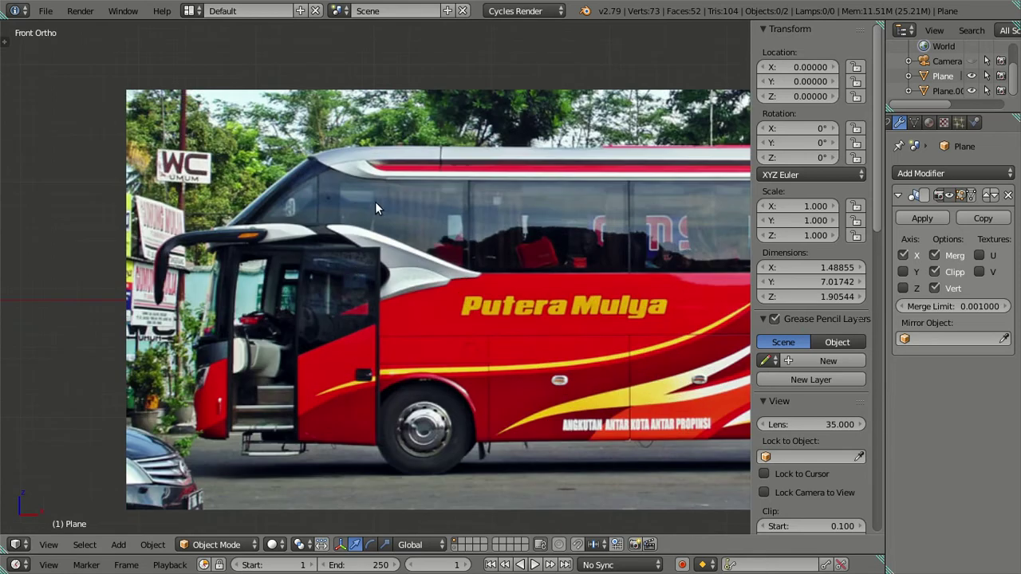
shift+middle_drag(376, 208, 221, 297)
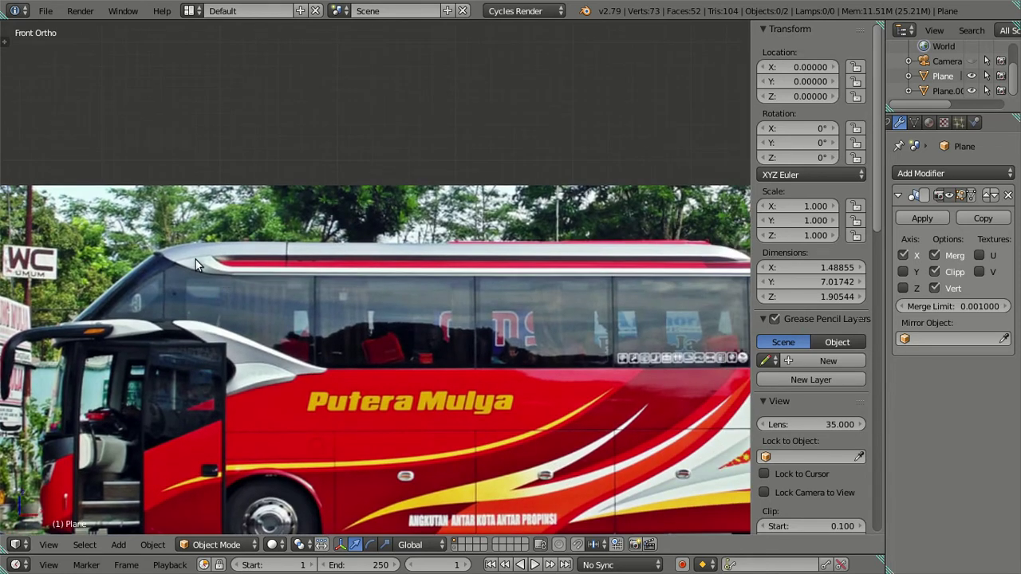
scroll(194, 259, down, 3)
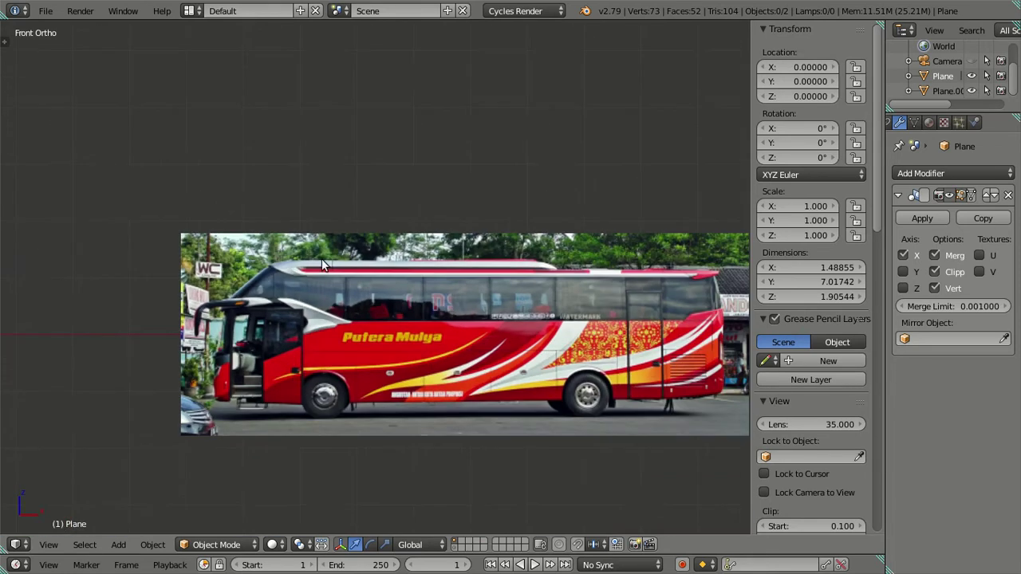
shift+middle_drag(327, 264, 354, 318)
scroll(354, 325, up, 3)
shift+middle_drag(552, 351, 396, 312)
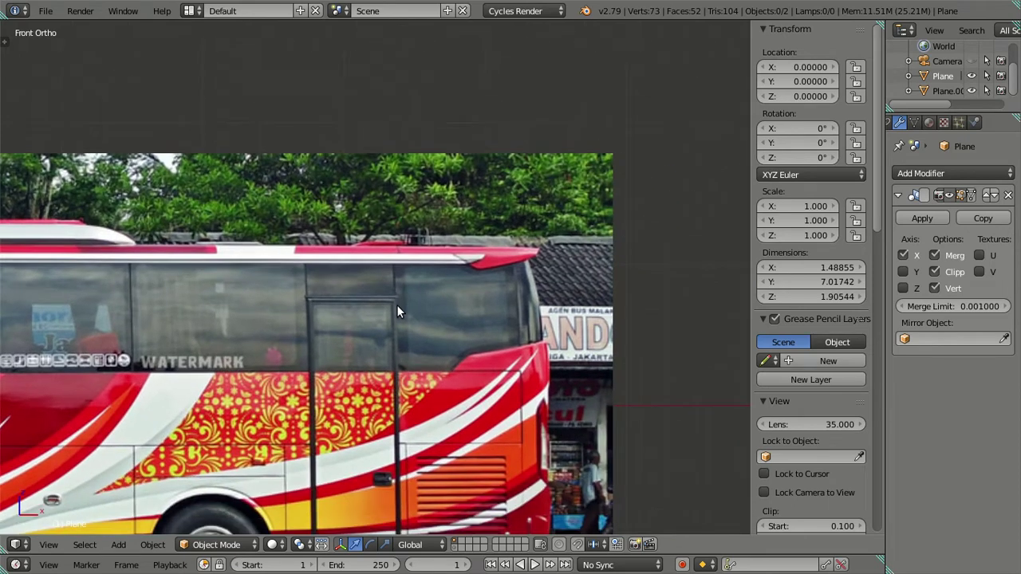
scroll(394, 327, up, 3)
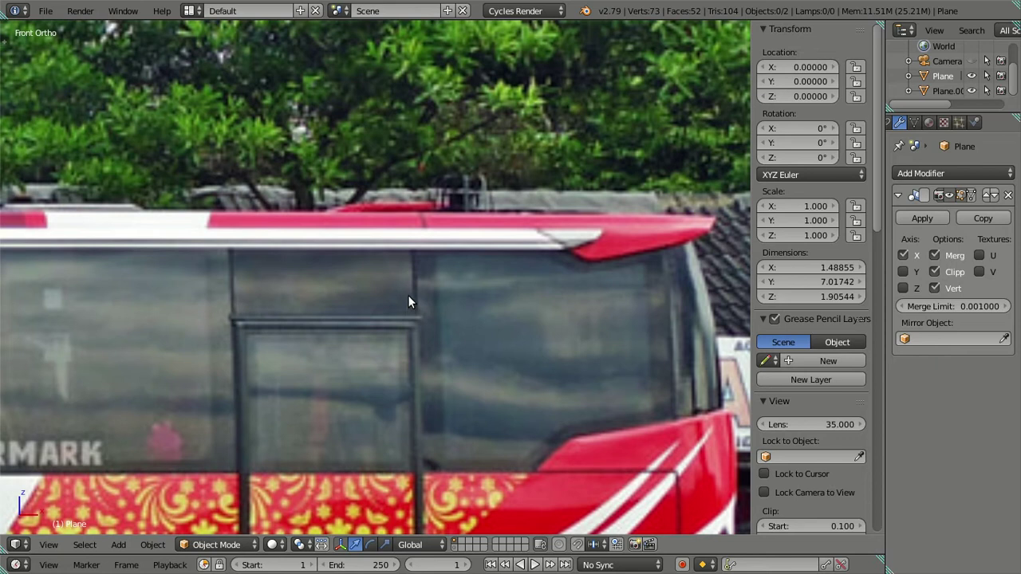
scroll(427, 251, down, 2)
scroll(421, 259, down, 2)
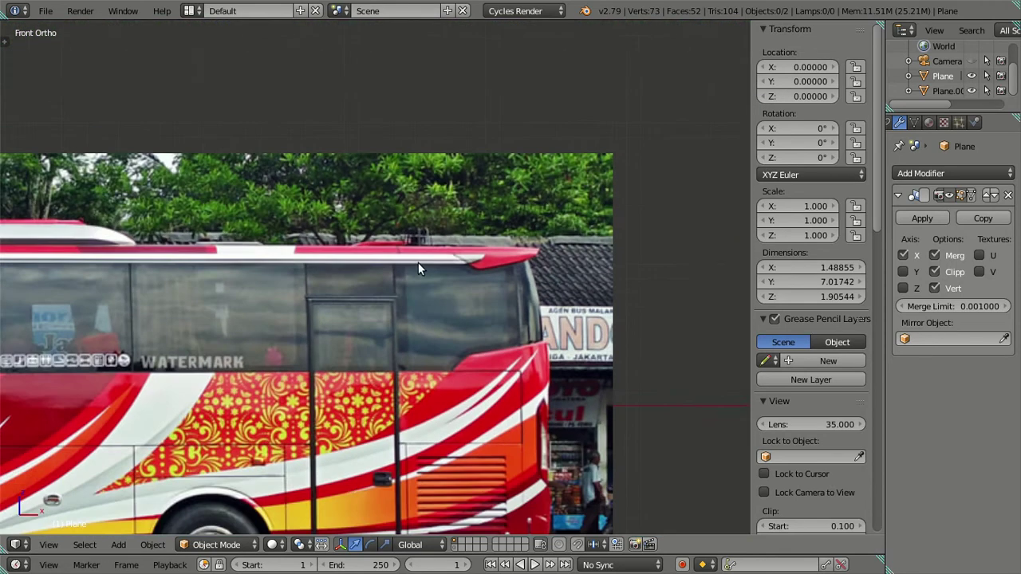
scroll(403, 267, down, 2)
scroll(386, 277, up, 1)
scroll(340, 280, up, 2)
scroll(296, 304, up, 2)
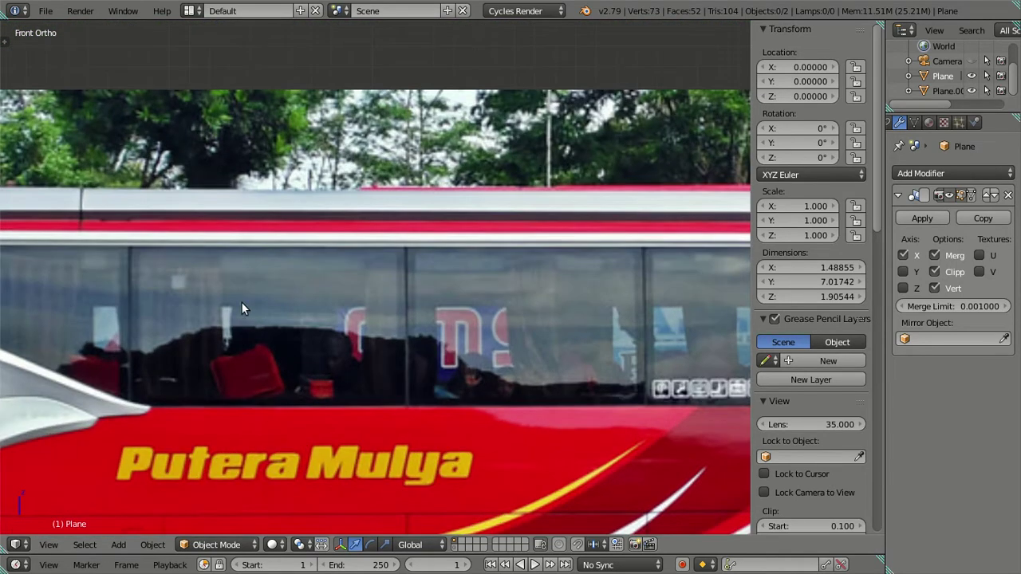
scroll(240, 304, up, 2)
shift+middle_drag(538, 302, 544, 304)
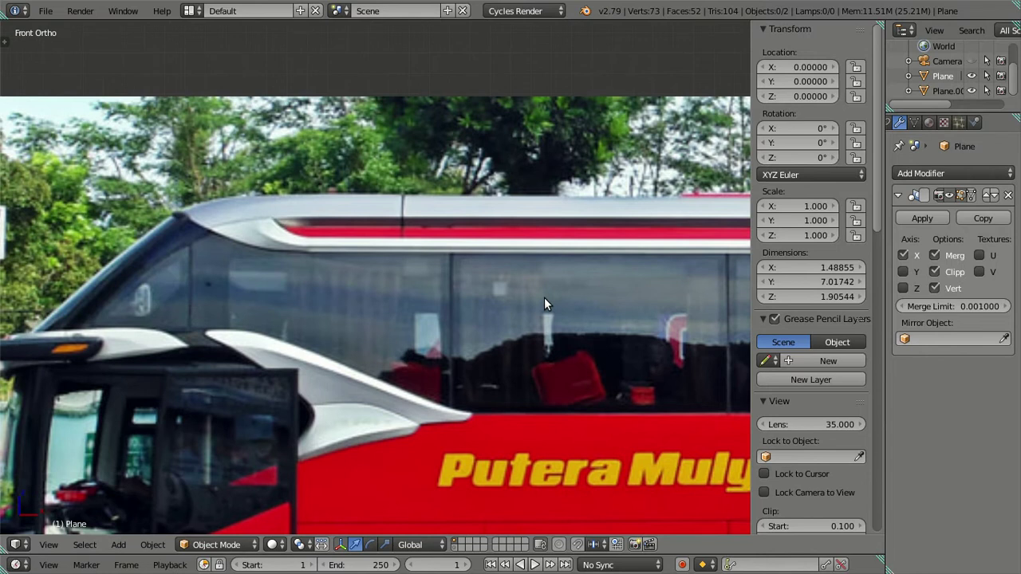
scroll(544, 299, down, 3)
scroll(542, 295, down, 1)
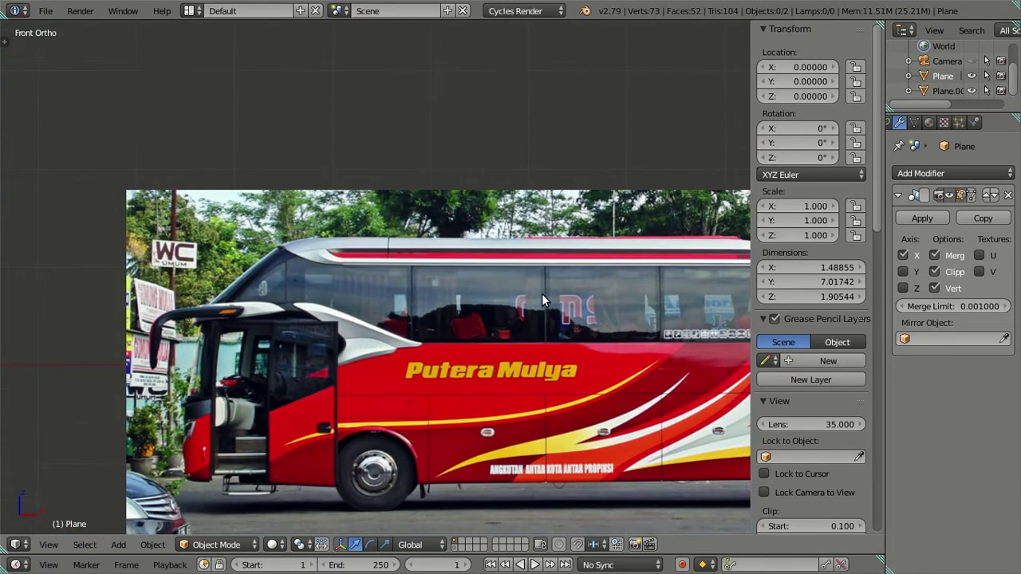
scroll(541, 292, down, 2)
scroll(543, 290, down, 1)
mouse_move(546, 289)
shift+middle_down()
mouse_move(415, 283)
mouse_move(230, 306)
shift+middle_up()
scroll(230, 306, up, 3)
scroll(230, 307, down, 5)
shift+middle_drag(493, 259, 273, 296)
scroll(274, 296, up, 4)
scroll(274, 297, up, 4)
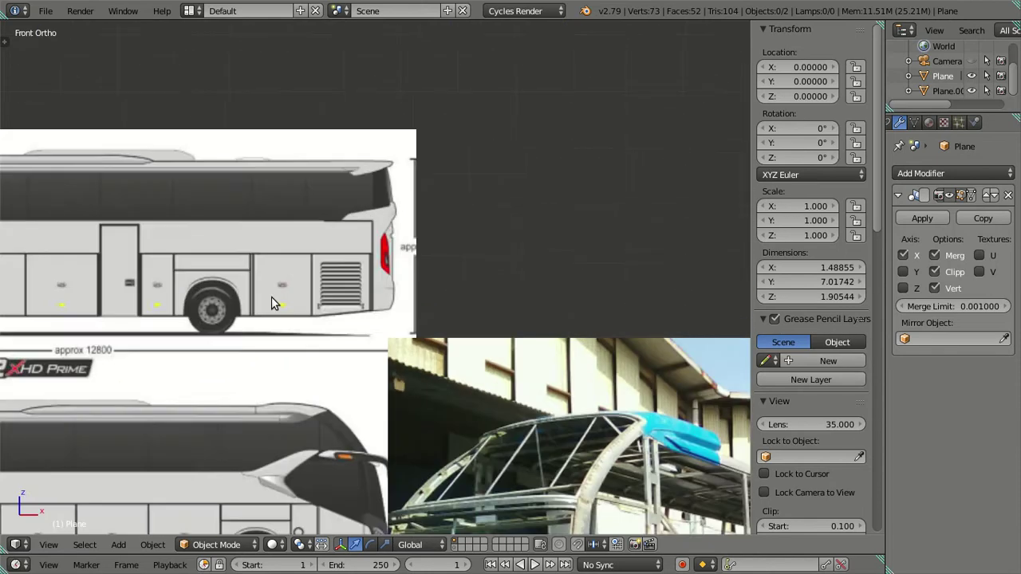
scroll(257, 300, up, 1)
scroll(257, 300, down, 3)
mouse_move(478, 258)
shift+middle_down()
mouse_move(363, 279)
mouse_move(381, 305)
mouse_move(465, 312)
mouse_move(545, 178)
mouse_move(490, 199)
mouse_move(453, 244)
mouse_move(513, 314)
mouse_move(394, 264)
mouse_move(445, 312)
shift+middle_up()
Enter Edit Mode on the roof-rim plane and frame the bus front in Right view.
key(Tab)
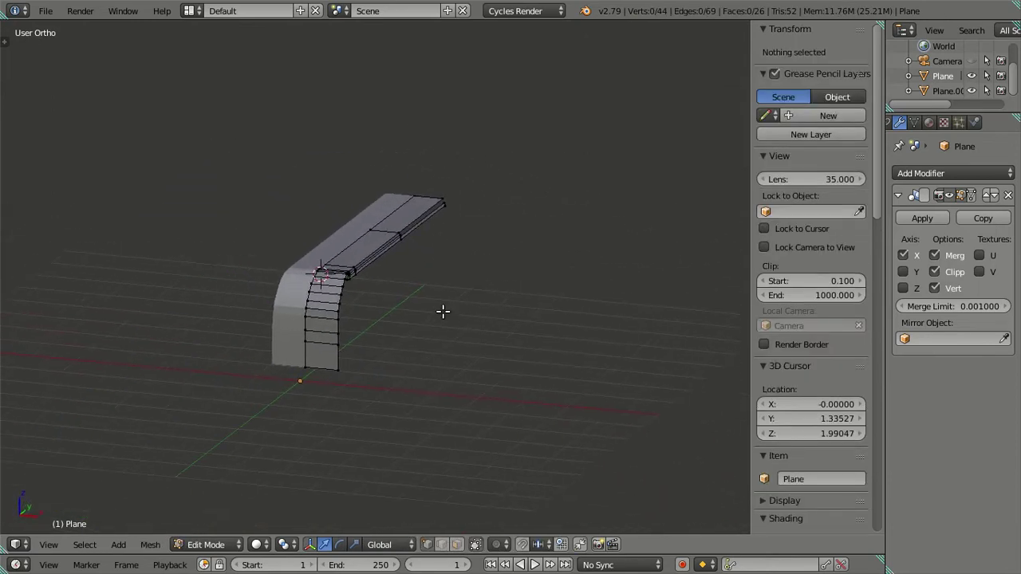
scroll(393, 317, up, 4)
scroll(351, 282, up, 2)
scroll(351, 283, down, 2)
scroll(346, 266, down, 3)
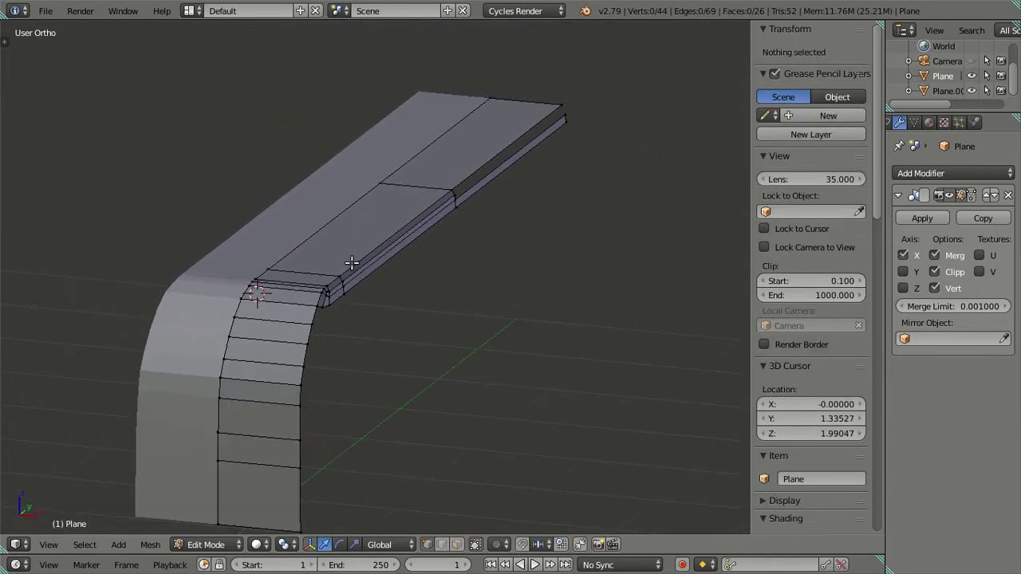
key(KP_3)
scroll(351, 258, down, 3)
shift+middle_drag(308, 244, 428, 250)
scroll(343, 243, up, 5)
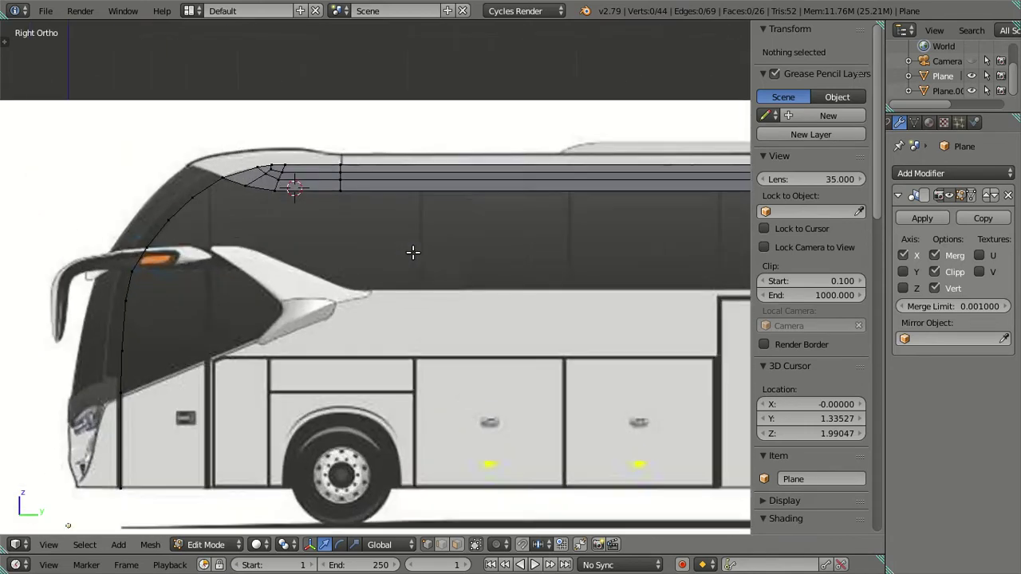
shift+middle_drag(356, 235, 354, 256)
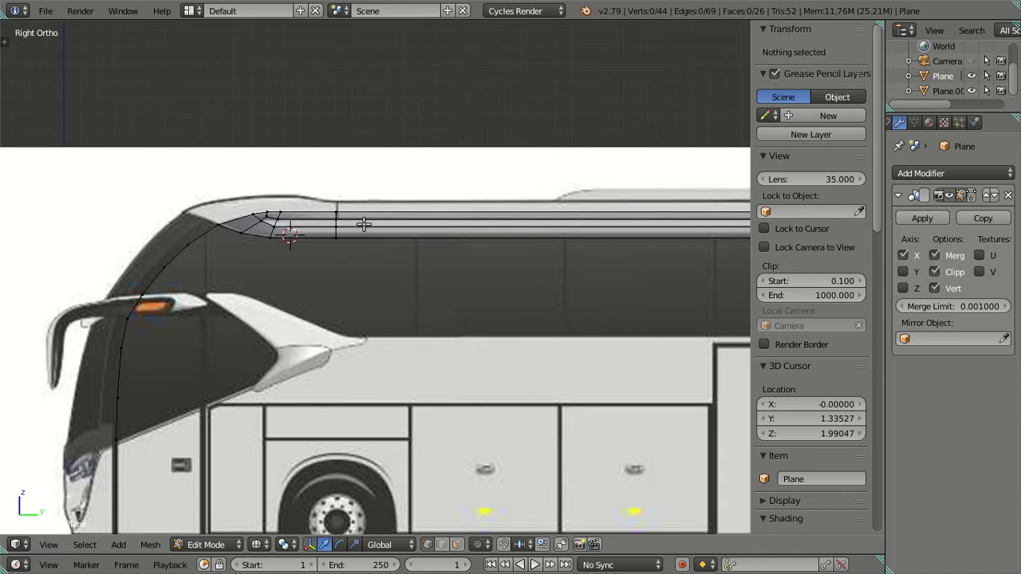
Orbit around the roof mesh, then return to Right Ortho zoomed onto the roof edge.
scroll(364, 223, down, 3)
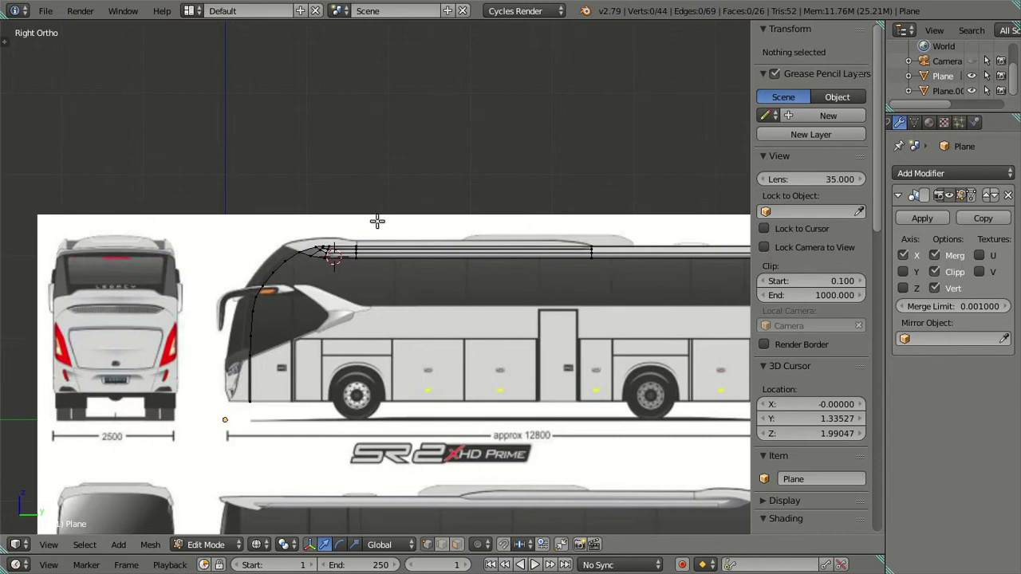
scroll(463, 221, up, 2)
scroll(447, 216, up, 2)
scroll(355, 207, up, 2)
mouse_move(355, 207)
middle_down()
mouse_move(546, 272)
mouse_move(354, 262)
middle_up()
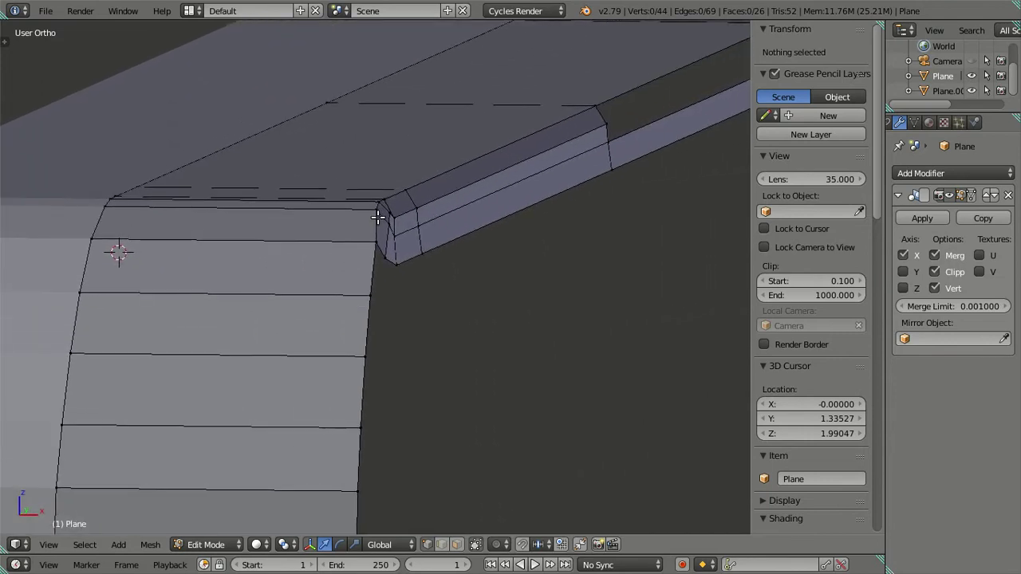
scroll(378, 213, down, 2)
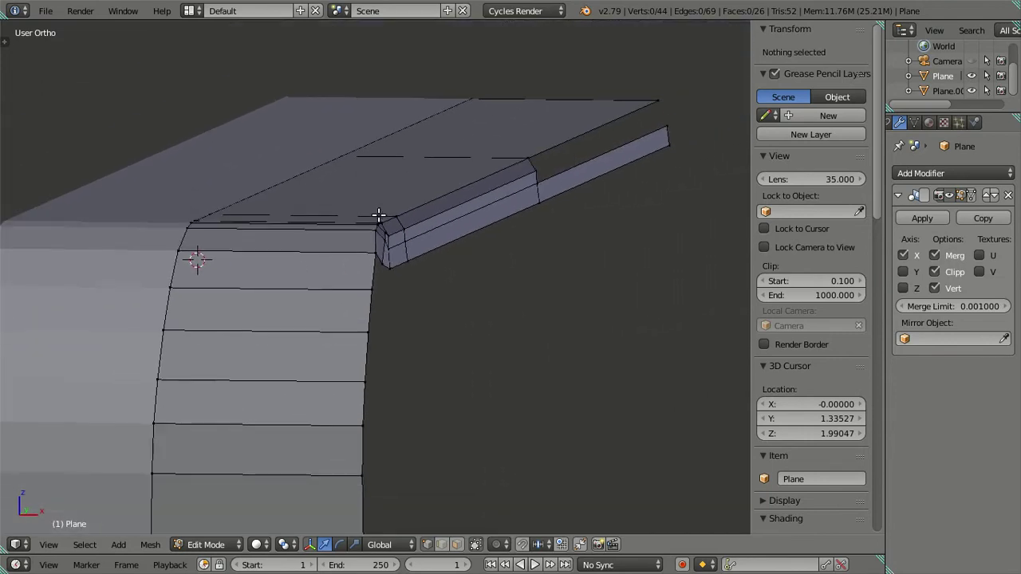
middle_drag(484, 276, 502, 231)
key(KP_3)
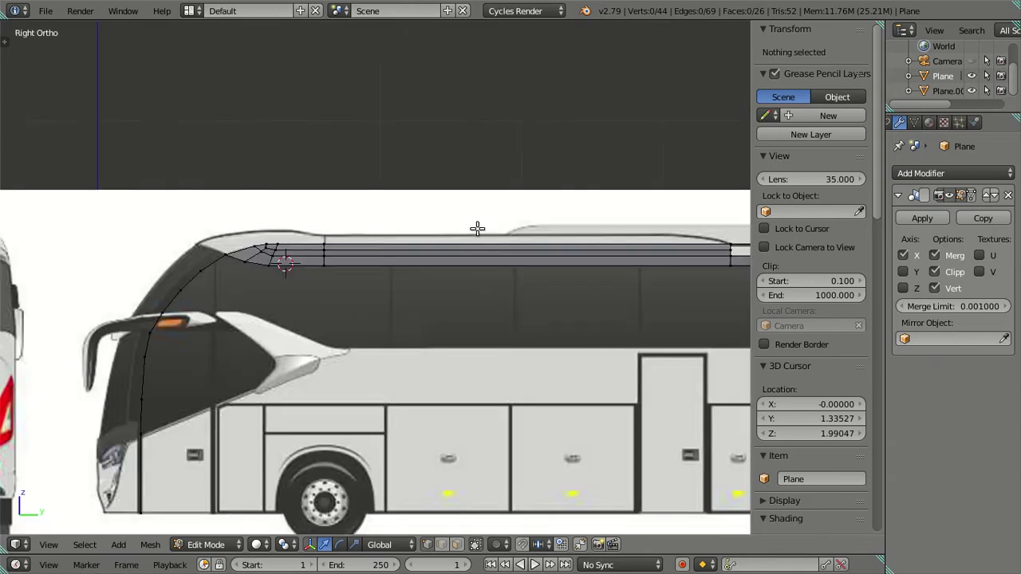
scroll(264, 283, up, 2)
scroll(264, 283, up, 2)
scroll(416, 277, up, 1)
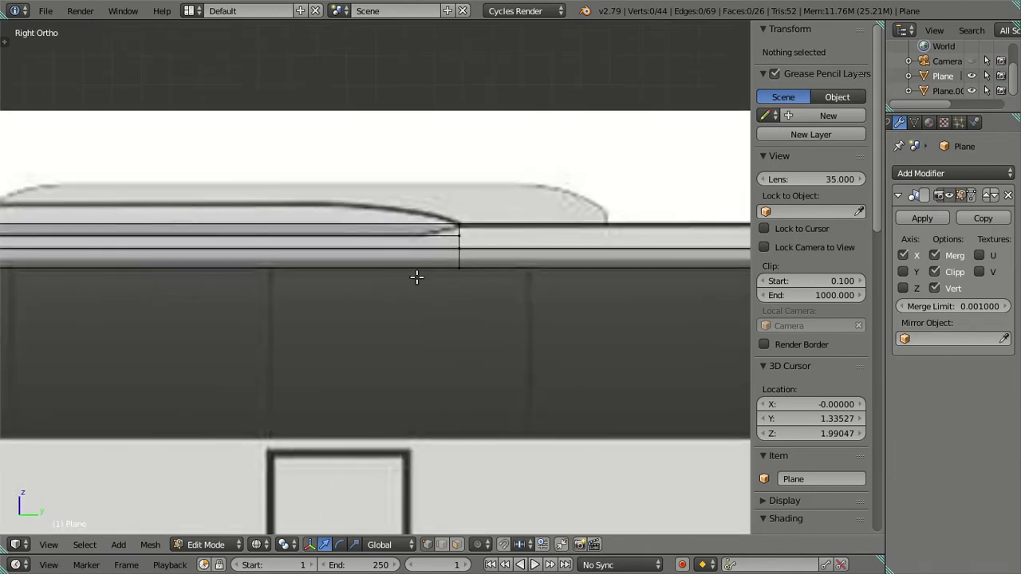
scroll(415, 277, up, 1)
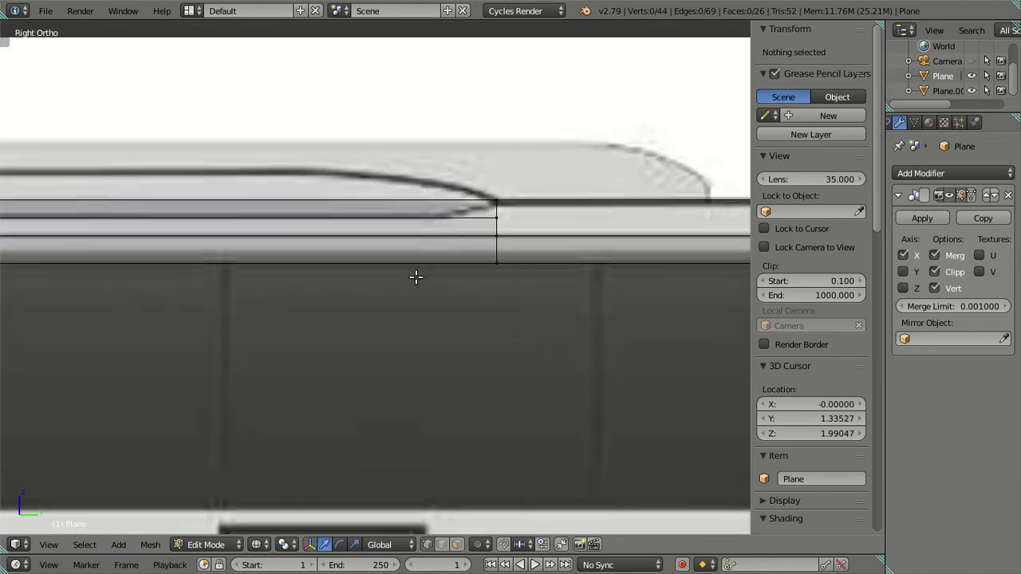
Move the three vertices at the roof strip's end along the roof to match the blueprint.
click(498, 224)
click(487, 223)
right_click(502, 271)
key(g)
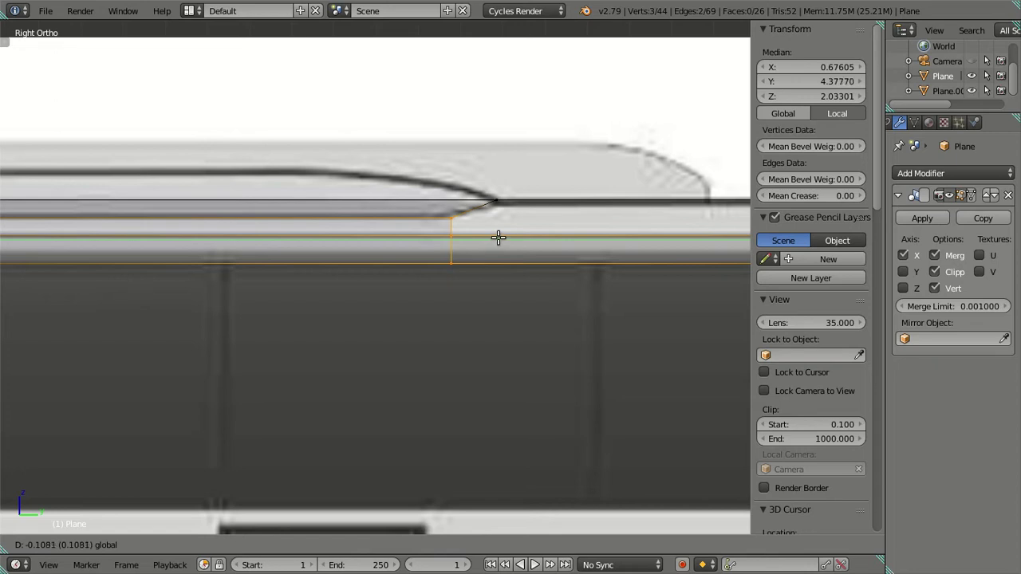
click(497, 237)
key(a)
Shift the vertex at the strip's lower end further right along the strip.
scroll(394, 219, down, 2)
shift+middle_drag(308, 235, 375, 236)
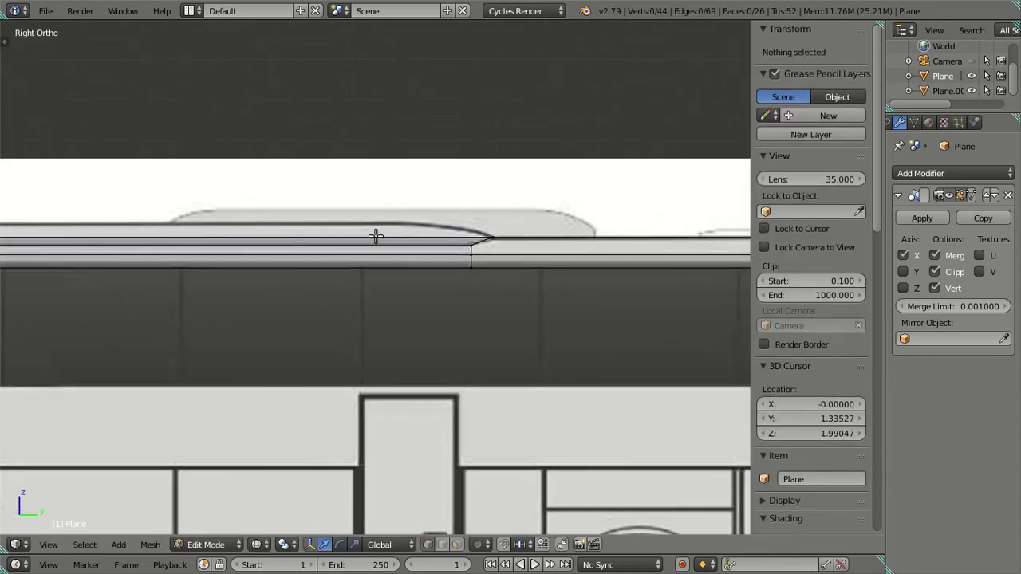
scroll(335, 239, down, 4)
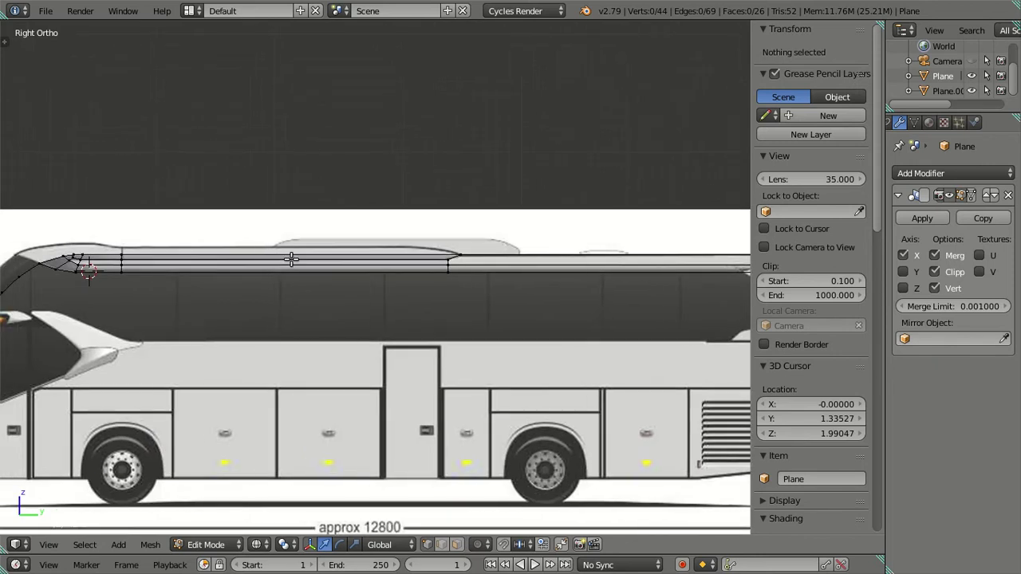
scroll(289, 259, up, 4)
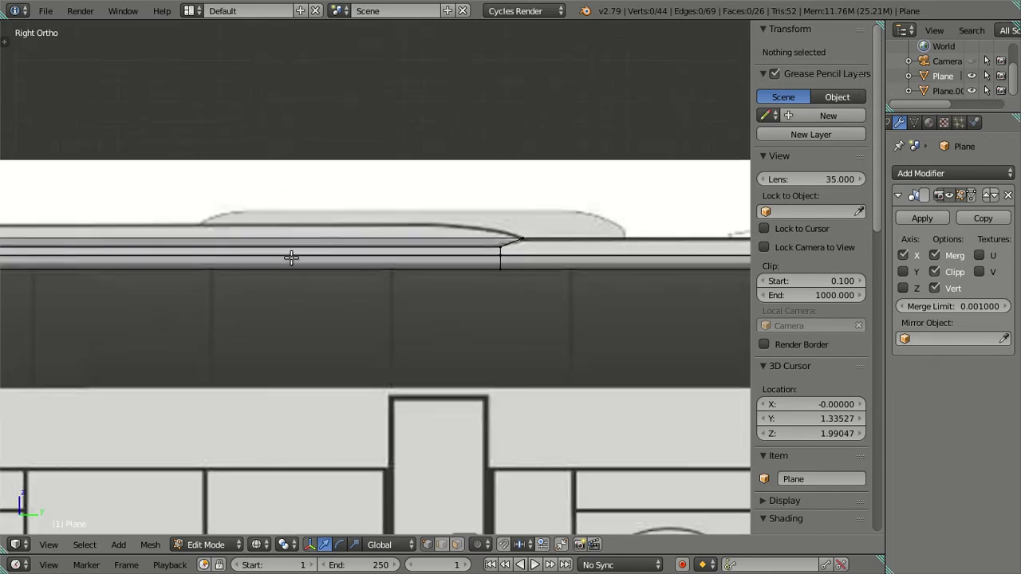
scroll(291, 257, down, 2)
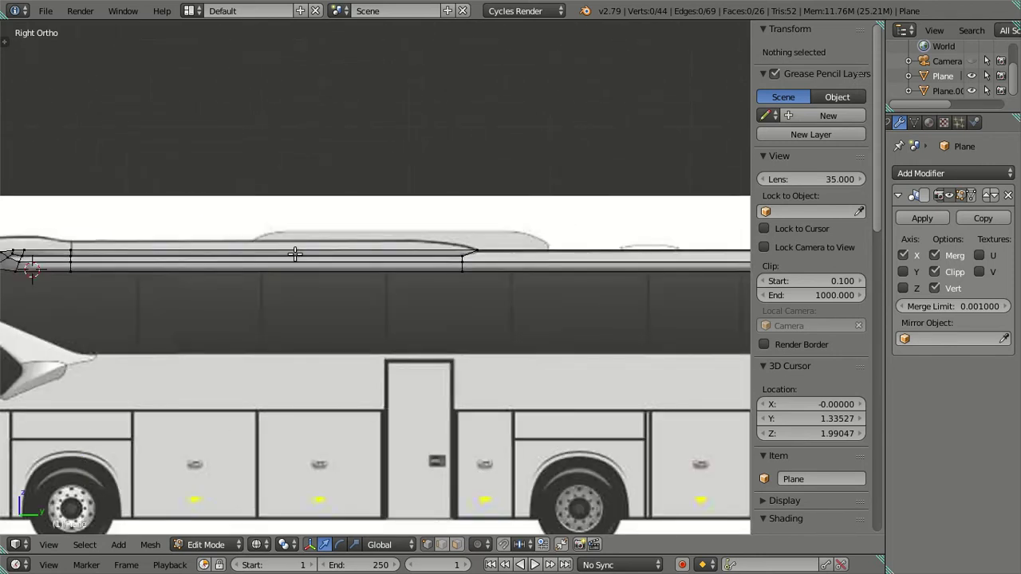
right_click(462, 253)
key(g)
click(476, 254)
key(a)
Add a loop cut across the roof strip near that end and begin sliding it along the strip.
scroll(513, 299, up, 2)
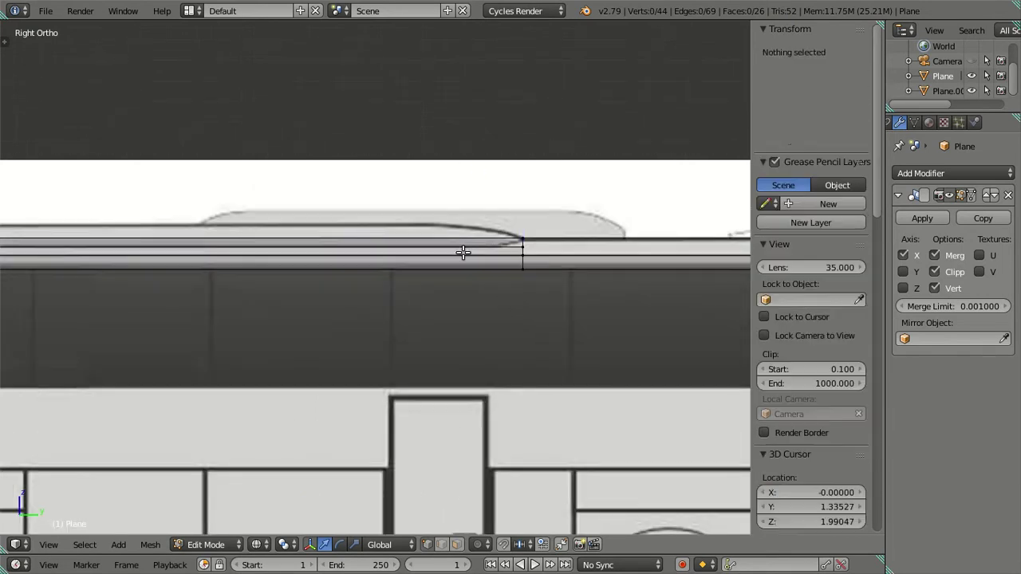
key(ctrl+r)
click(446, 247)
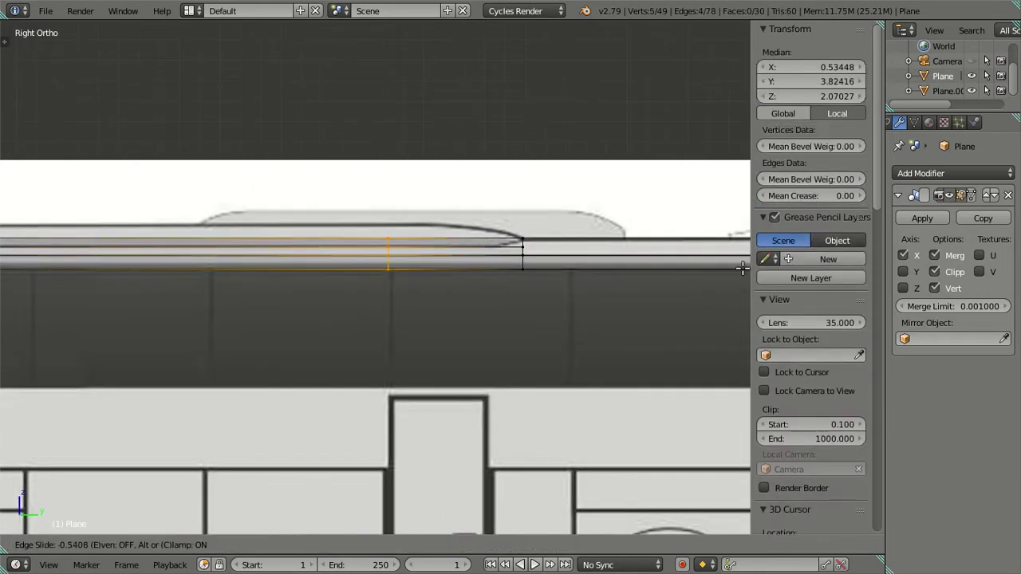
click(137, 276)
scroll(568, 321, up, 3)
scroll(574, 272, up, 2)
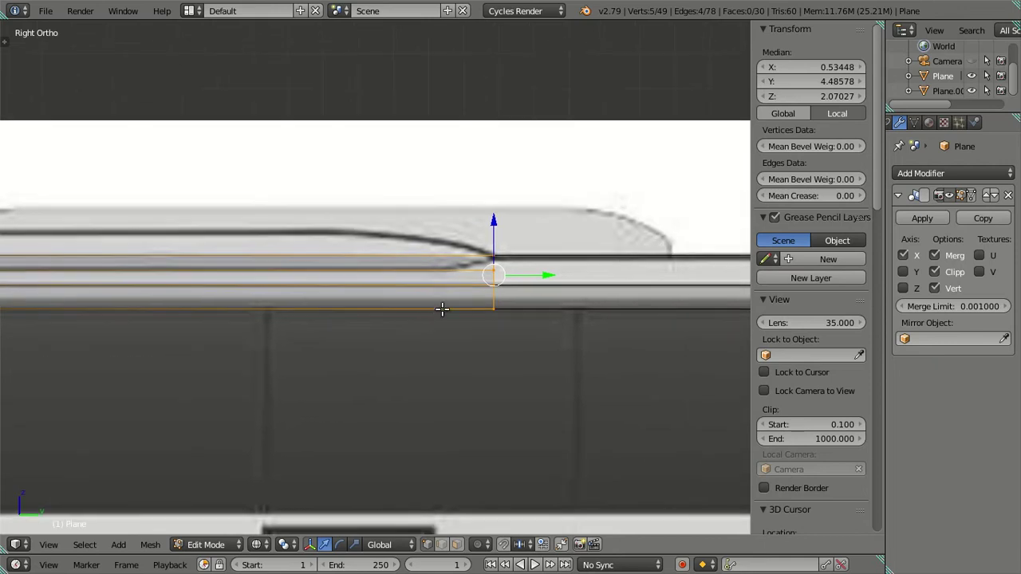
scroll(607, 279, up, 1)
key(g)
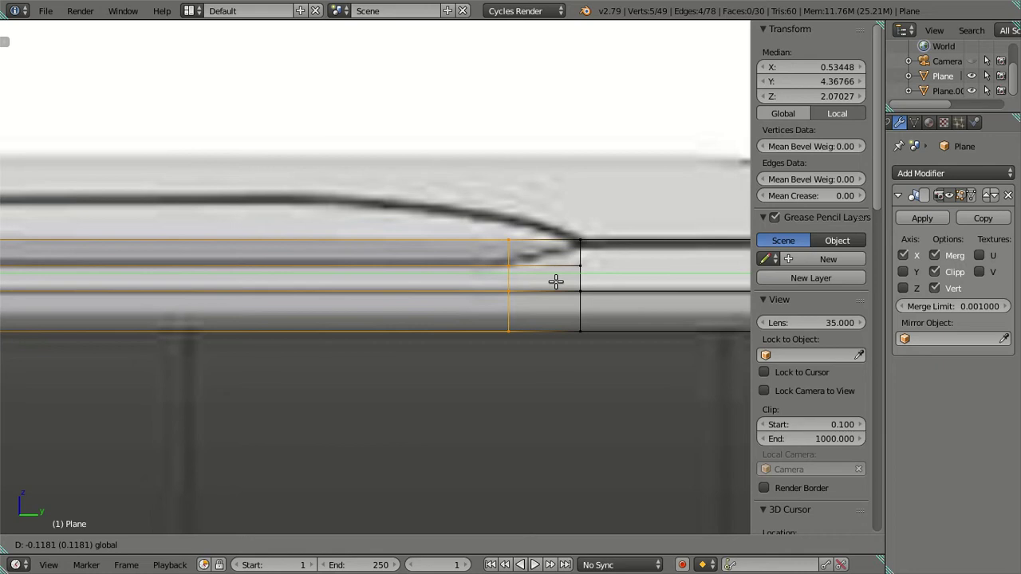
Confirm the new roof loop's slide and slide the corner edge loop back along the roof.
click(388, 271)
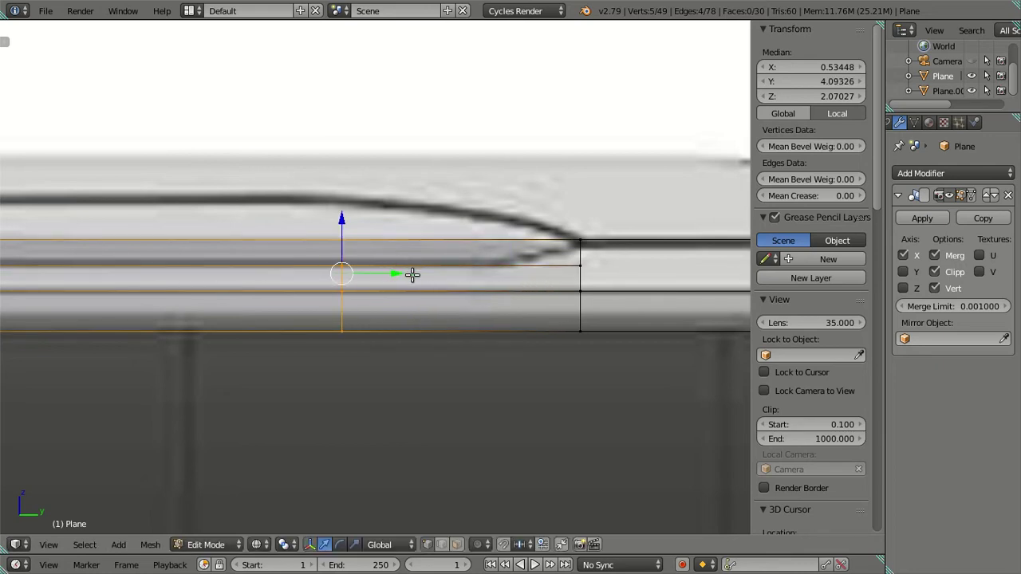
key(a)
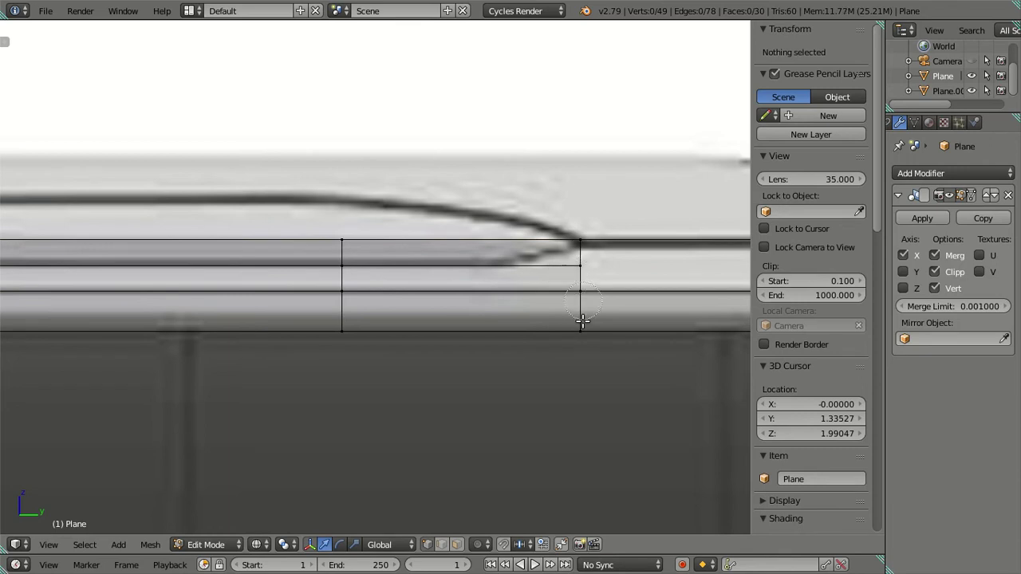
alt+right_click(581, 311)
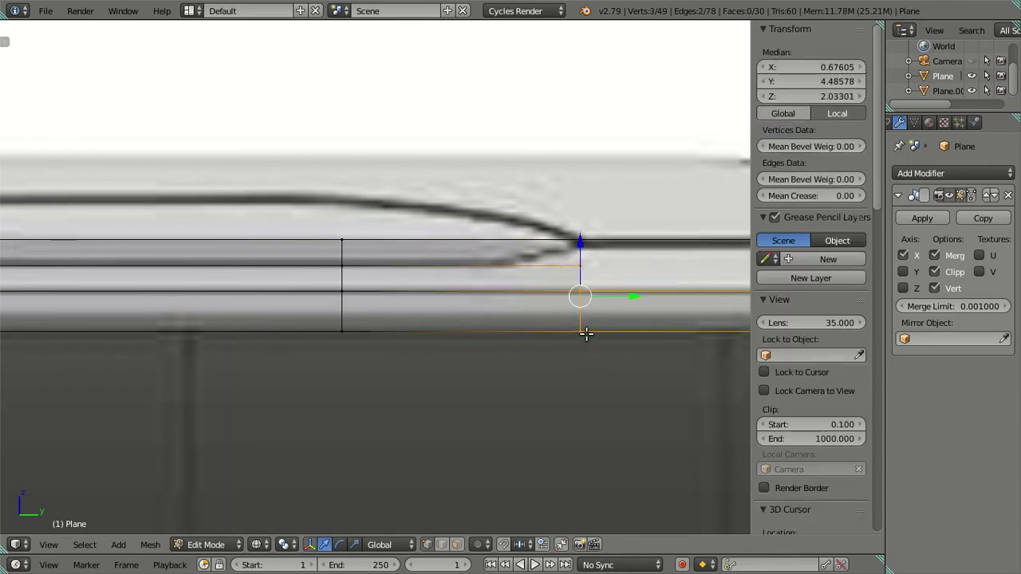
drag(627, 293, 558, 287)
key(a)
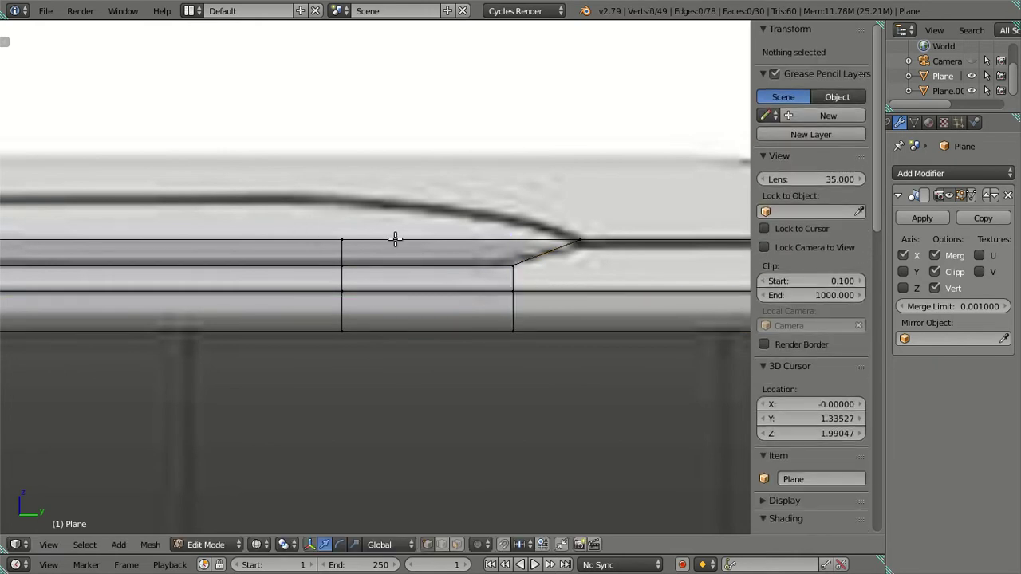
Raise the top roof vertex and move it forward and vertically, then undo those edits.
right_click(346, 227)
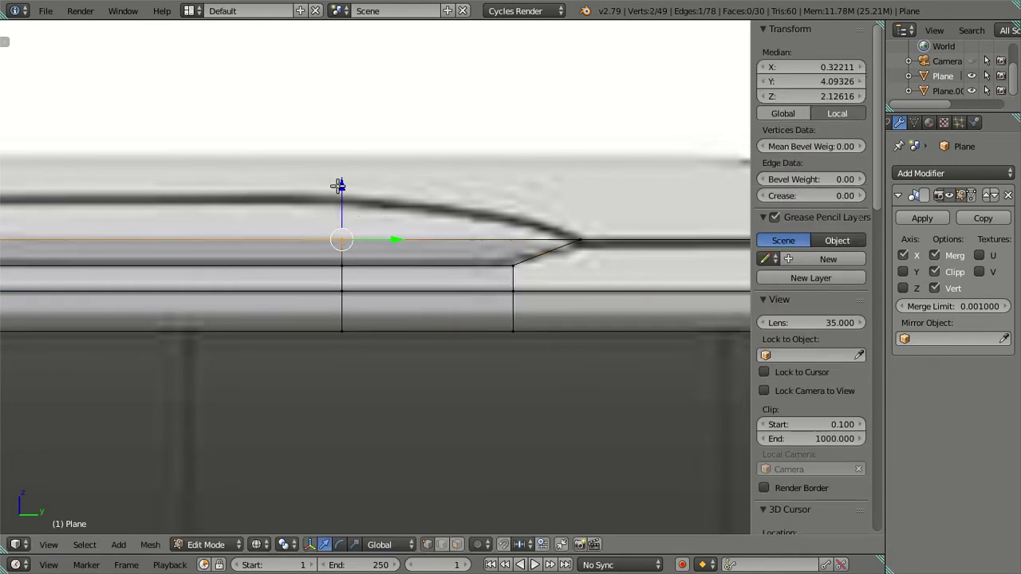
key(g)
key(z)
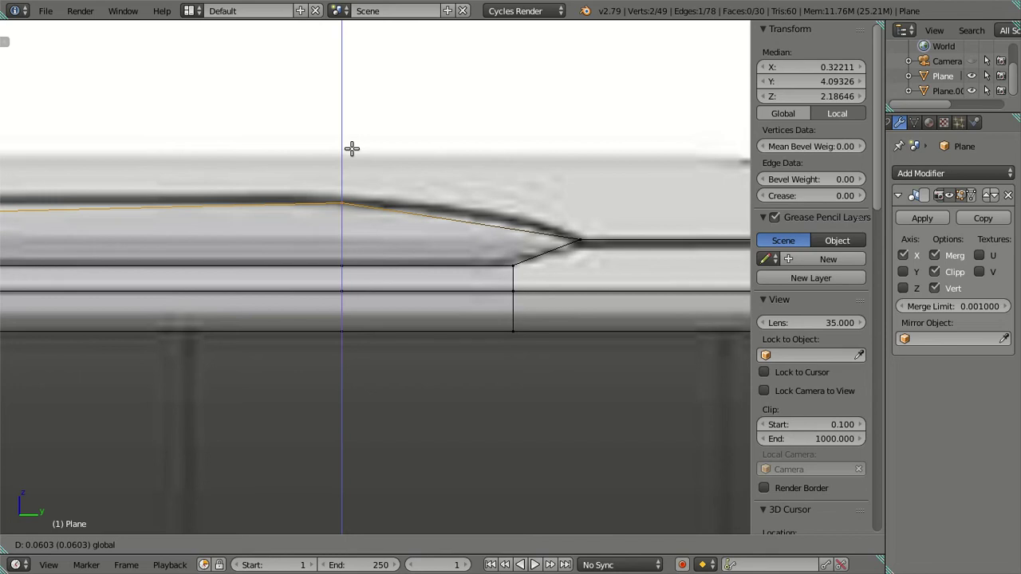
click(352, 149)
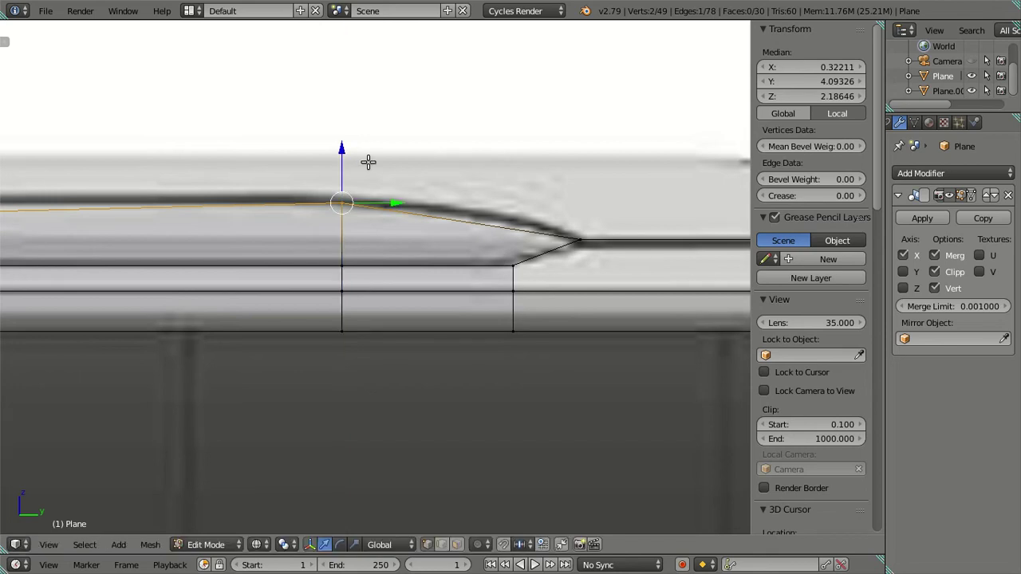
key(g)
key(y)
click(540, 258)
key(g)
key(z)
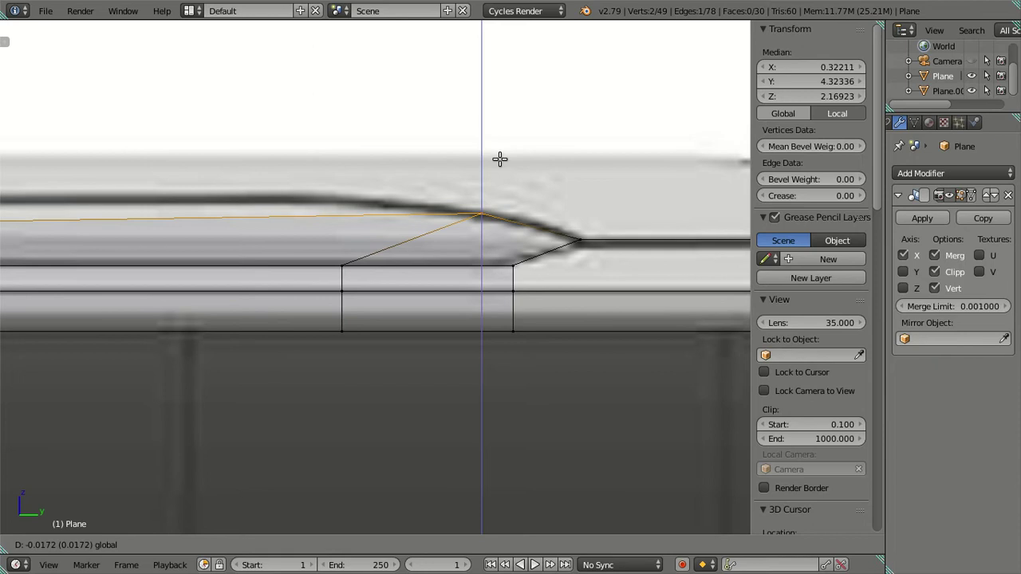
click(488, 170)
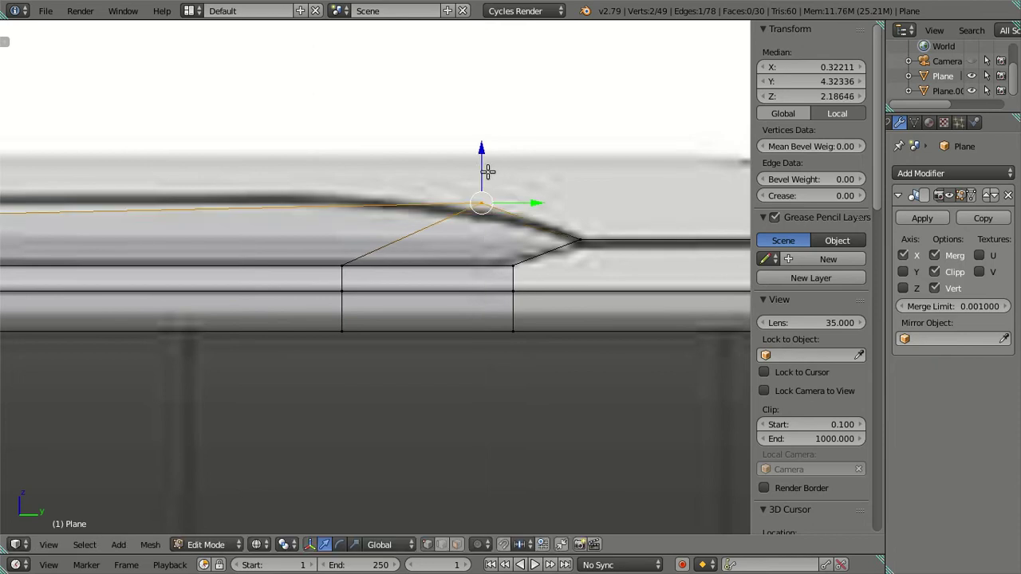
key(ctrl+z)
key(ctrl+z)
key(ctrl+z)
key(ctrl+z)
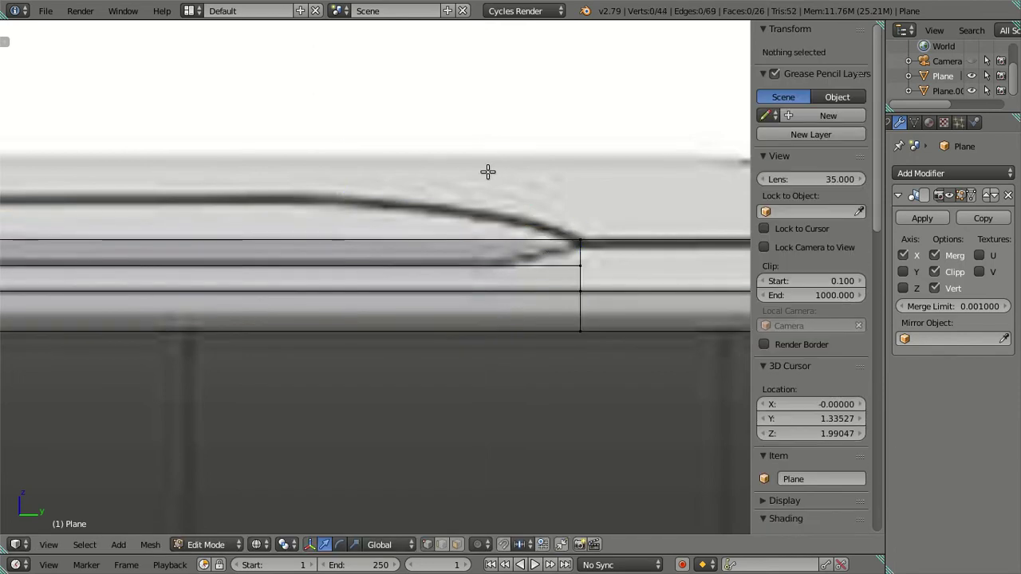
scroll(487, 171, down, 3)
scroll(256, 239, down, 3)
scroll(326, 277, up, 2)
scroll(237, 337, up, 2)
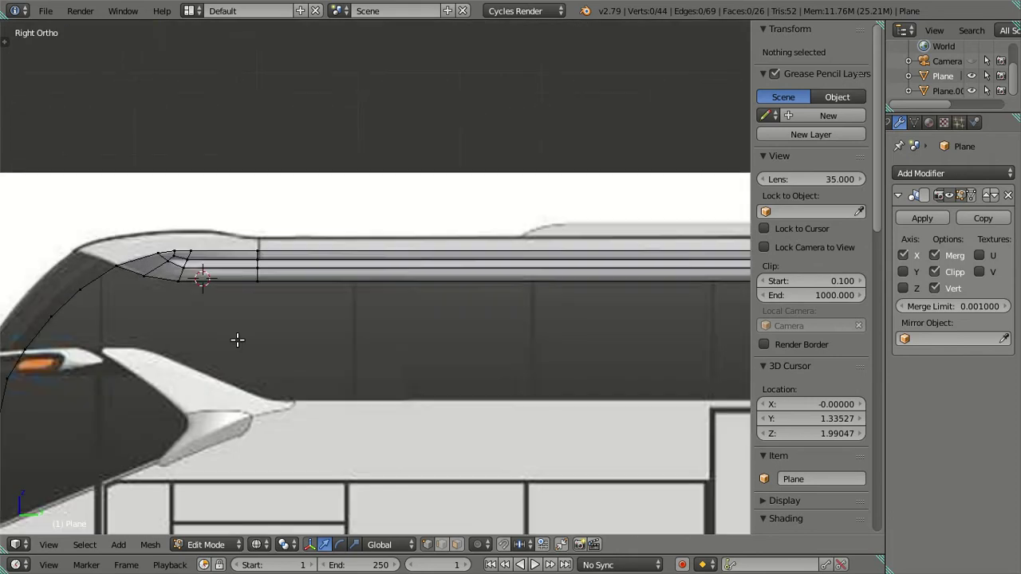
scroll(219, 333, down, 3)
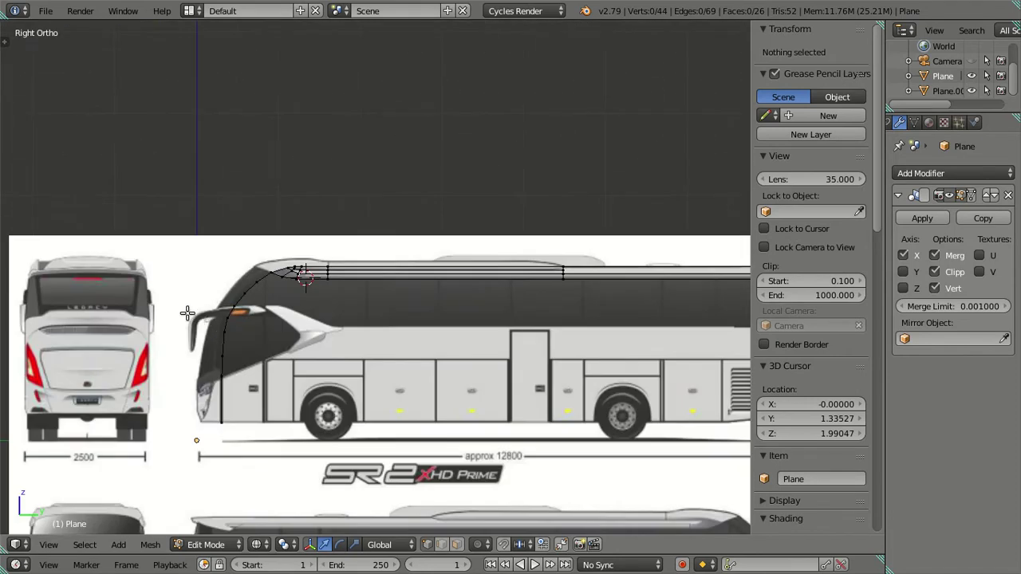
shift+middle_drag(147, 305, 492, 308)
scroll(485, 304, up, 4)
scroll(447, 301, down, 1)
scroll(343, 263, down, 1)
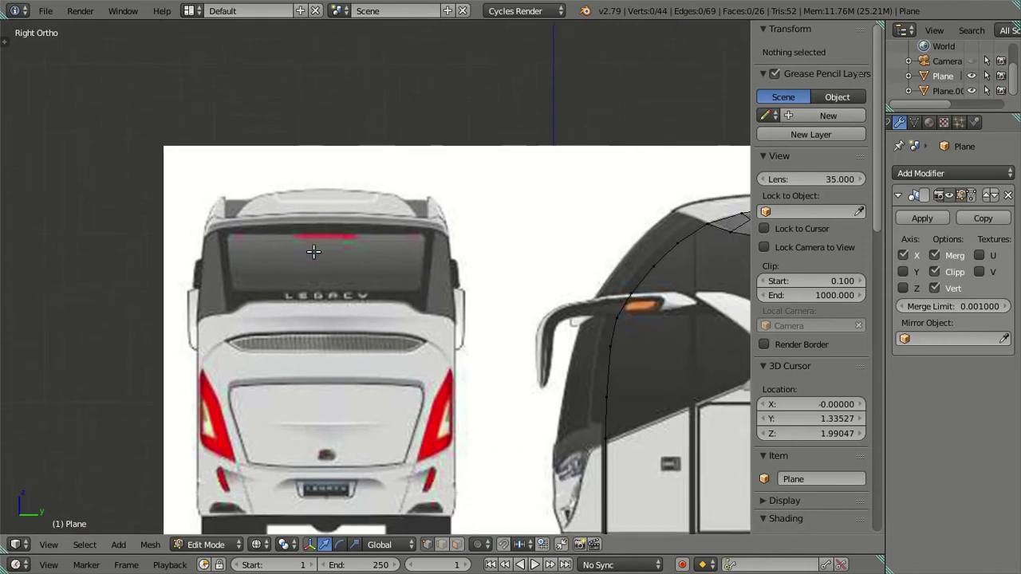
scroll(313, 251, down, 4)
key(ctrl+KP_1)
scroll(313, 251, up, 5)
scroll(325, 258, up, 1)
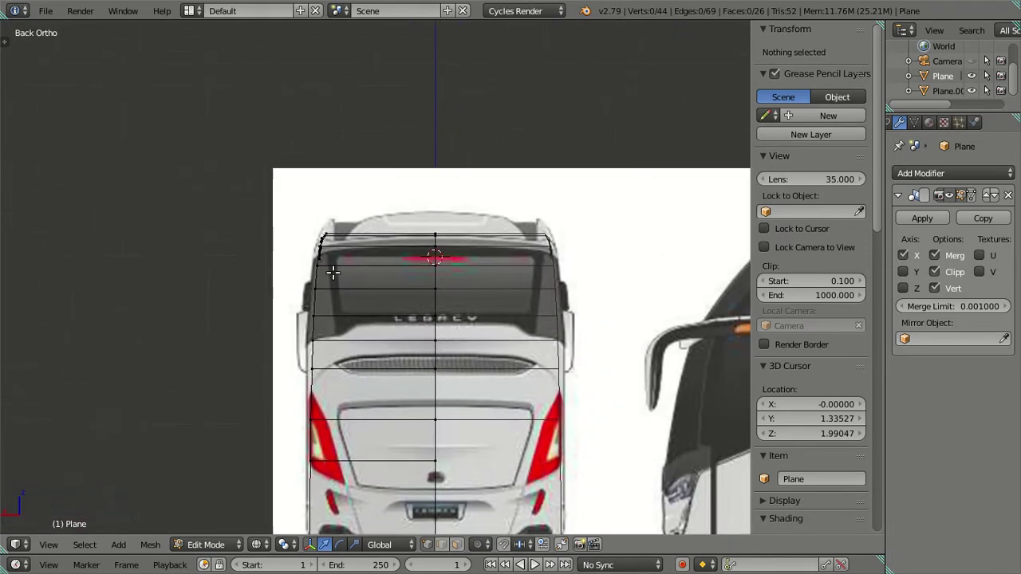
scroll(333, 266, up, 1)
scroll(333, 269, up, 1)
scroll(333, 271, up, 2)
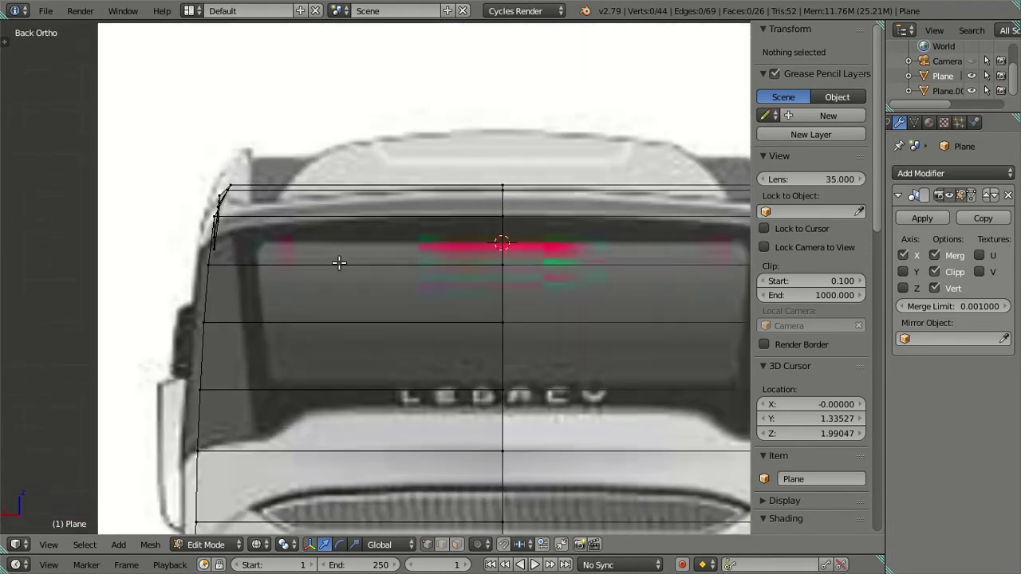
scroll(339, 263, down, 2)
scroll(355, 253, down, 3)
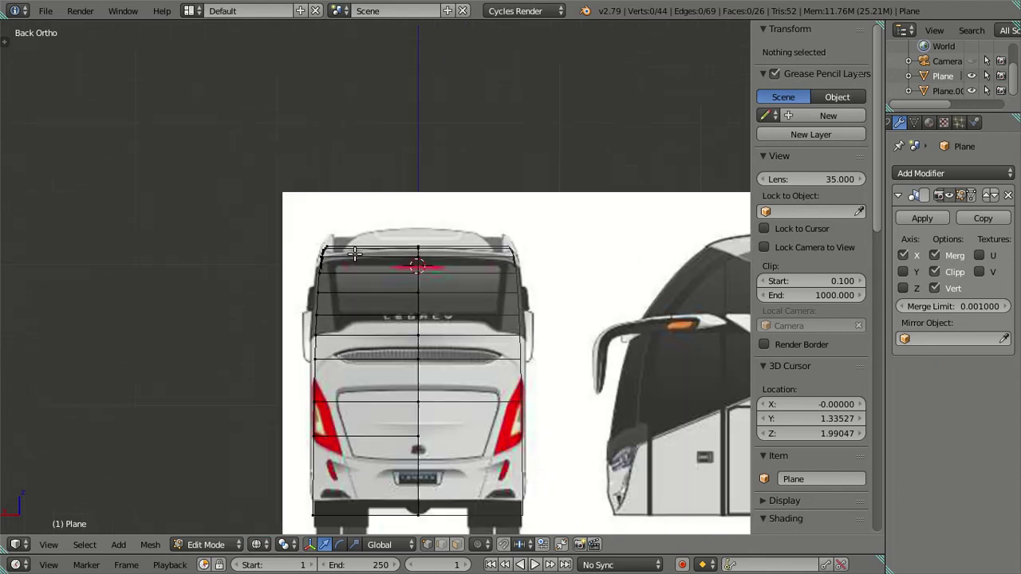
key(KP_1)
scroll(350, 284, up, 2)
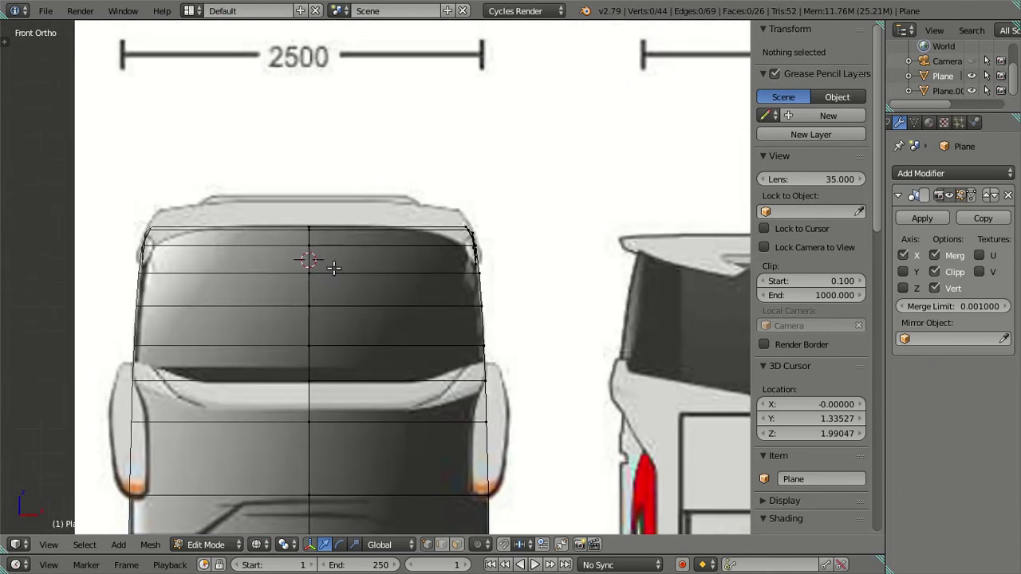
scroll(331, 265, down, 3)
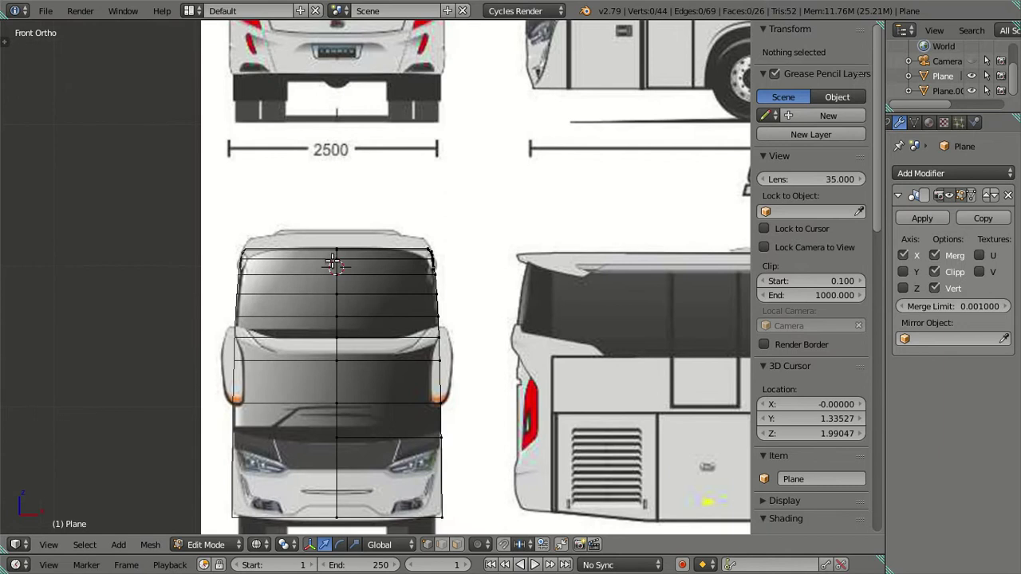
key(ctrl+KP_1)
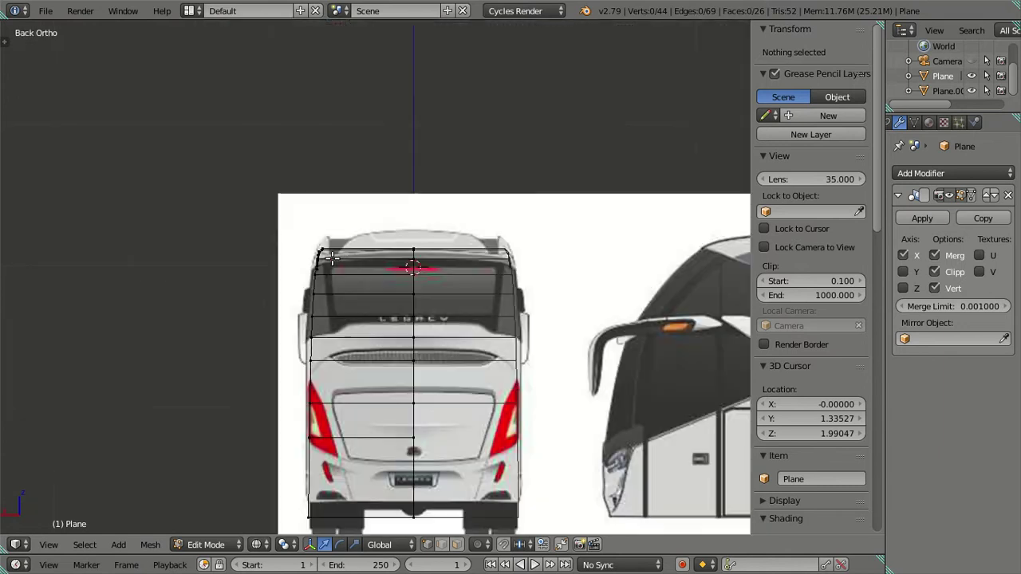
scroll(402, 261, up, 4)
scroll(403, 262, up, 1)
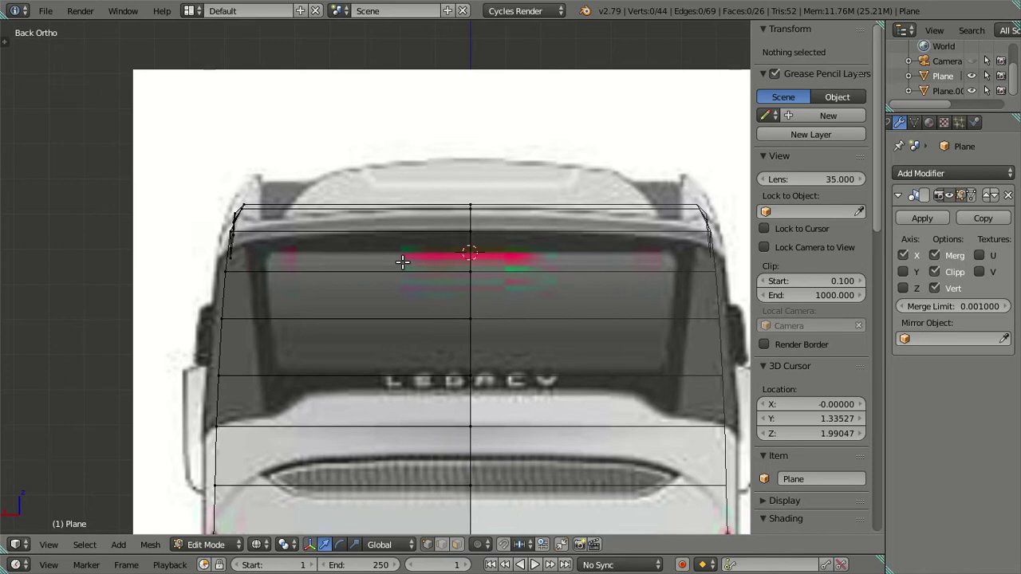
Switch to solid shading and orbit in close to the curved end of the roof strip.
middle_drag(338, 223, 338, 238)
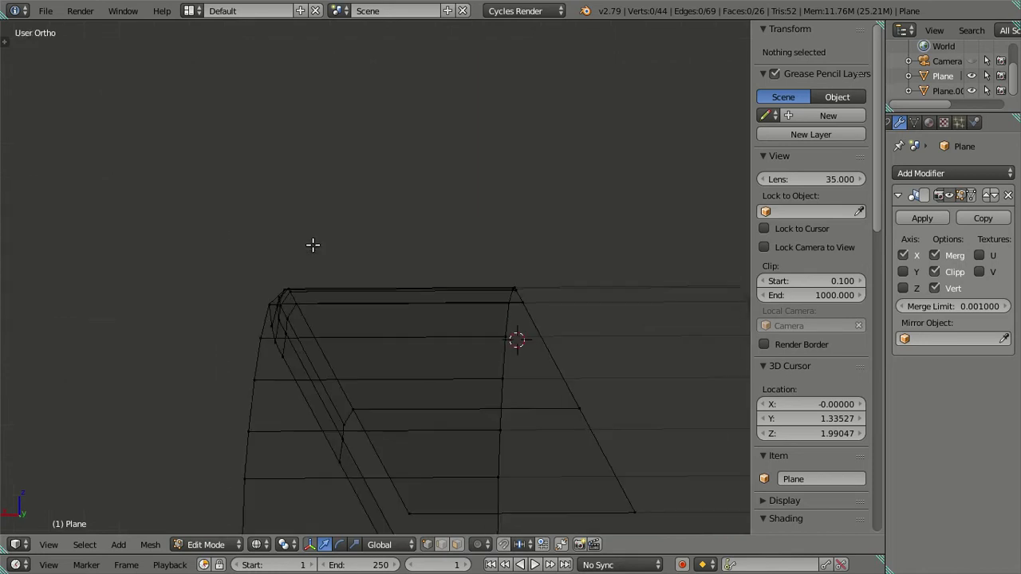
middle_drag(419, 239, 746, 234)
scroll(766, 231, down, 3)
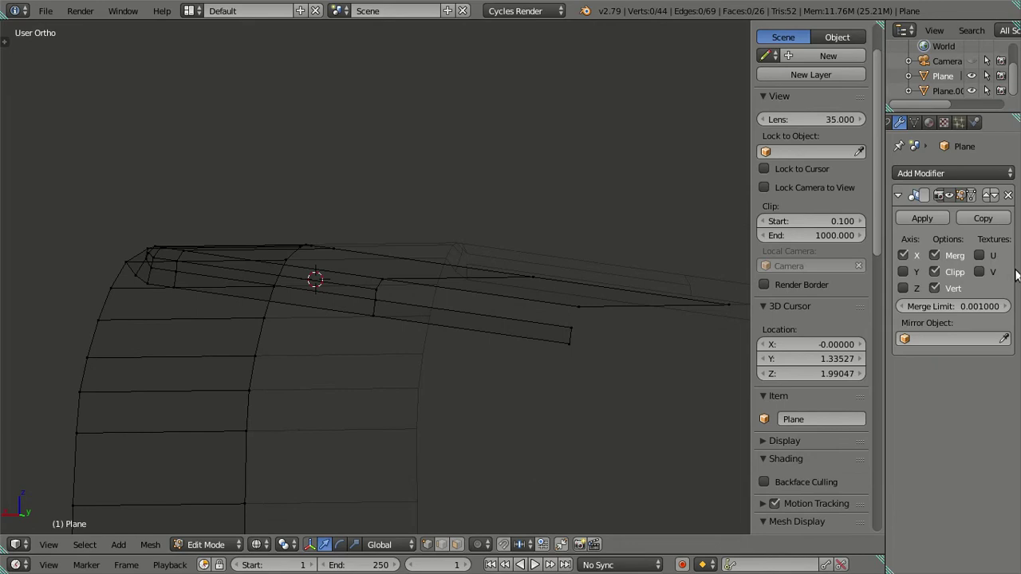
key(z)
scroll(400, 288, down, 2)
scroll(429, 287, down, 4)
mouse_move(679, 271)
middle_down()
mouse_move(333, 171)
mouse_move(338, 310)
mouse_move(375, 303)
mouse_move(456, 349)
mouse_move(483, 340)
mouse_move(377, 266)
middle_up()
scroll(377, 266, up, 4)
mouse_move(365, 337)
middle_down()
mouse_move(396, 314)
mouse_move(371, 296)
mouse_move(473, 262)
mouse_move(426, 251)
mouse_move(378, 369)
mouse_move(367, 361)
middle_up()
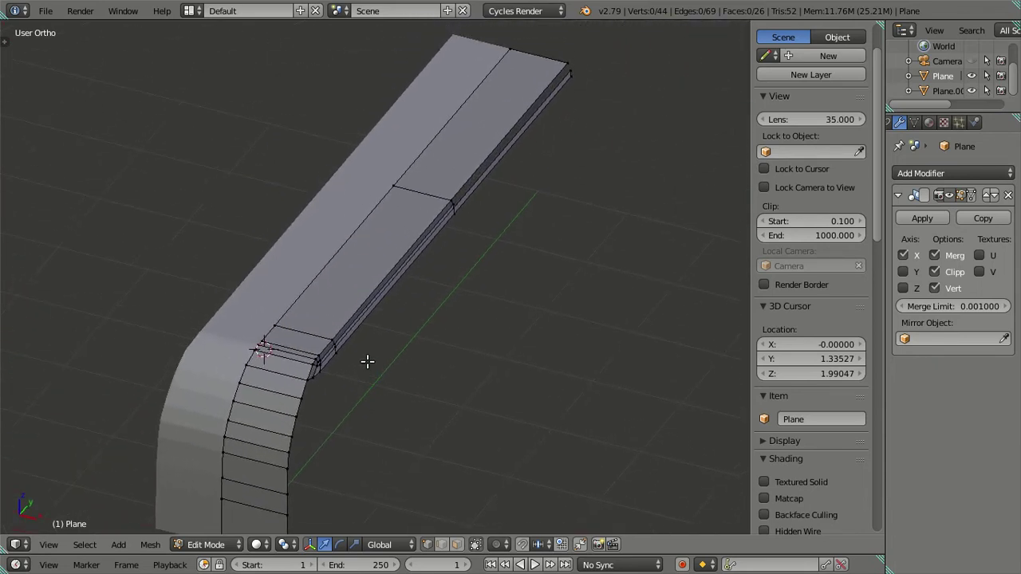
Select the six-vertex edge loop along the strip's outer side and view it from the front.
alt+right_click(363, 297)
mouse_move(434, 317)
middle_down()
mouse_move(338, 273)
mouse_move(262, 312)
mouse_move(389, 296)
middle_up()
scroll(301, 295, up, 3)
shift+middle_drag(300, 294, 494, 339)
scroll(393, 218, up, 1)
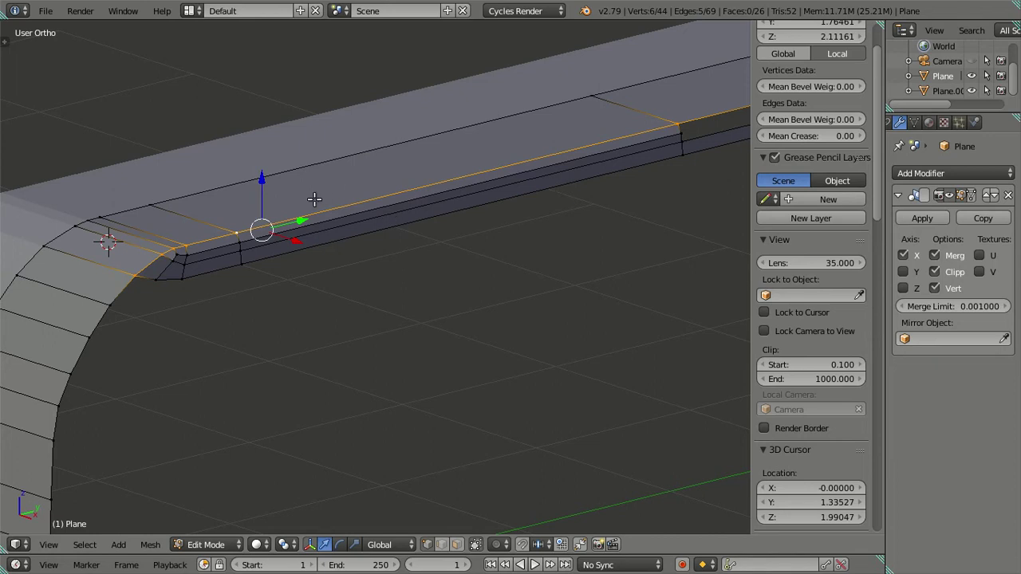
scroll(314, 199, down, 2)
scroll(314, 199, down, 2)
key(KP_1)
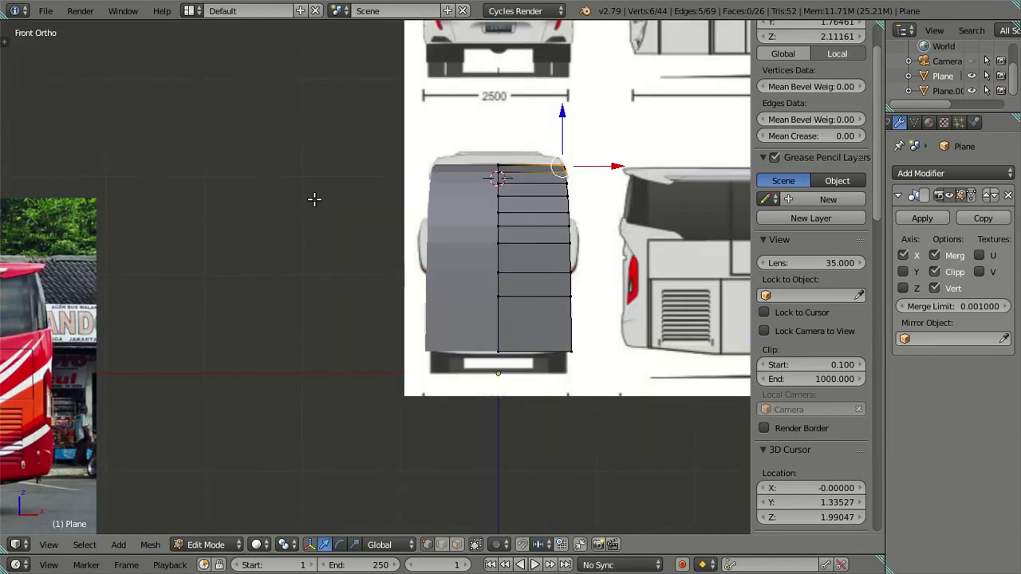
Toggle wireframe and inspect the bent roof mesh from the right side and in 3D.
key(z)
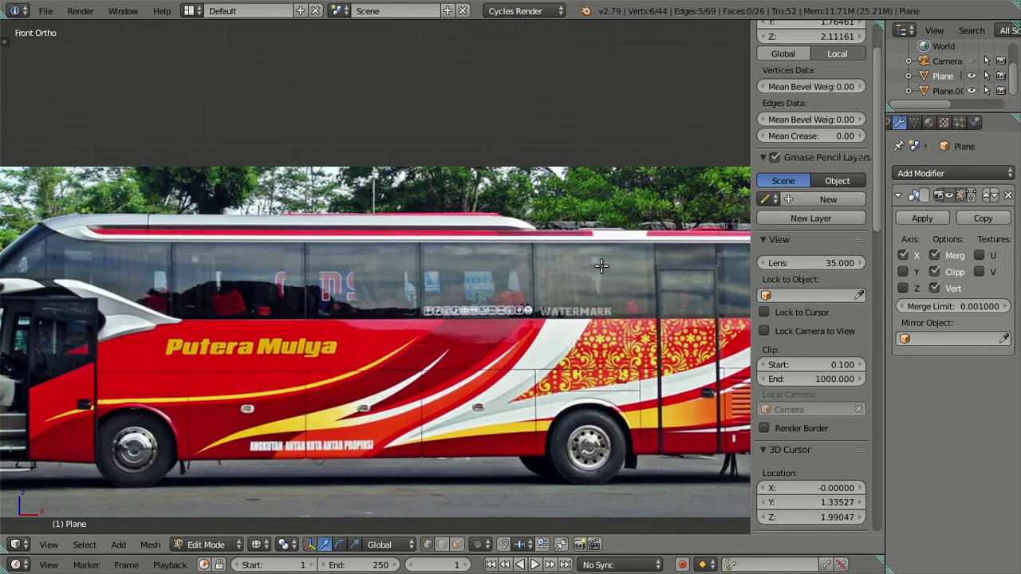
key(ctrl+KP_4)
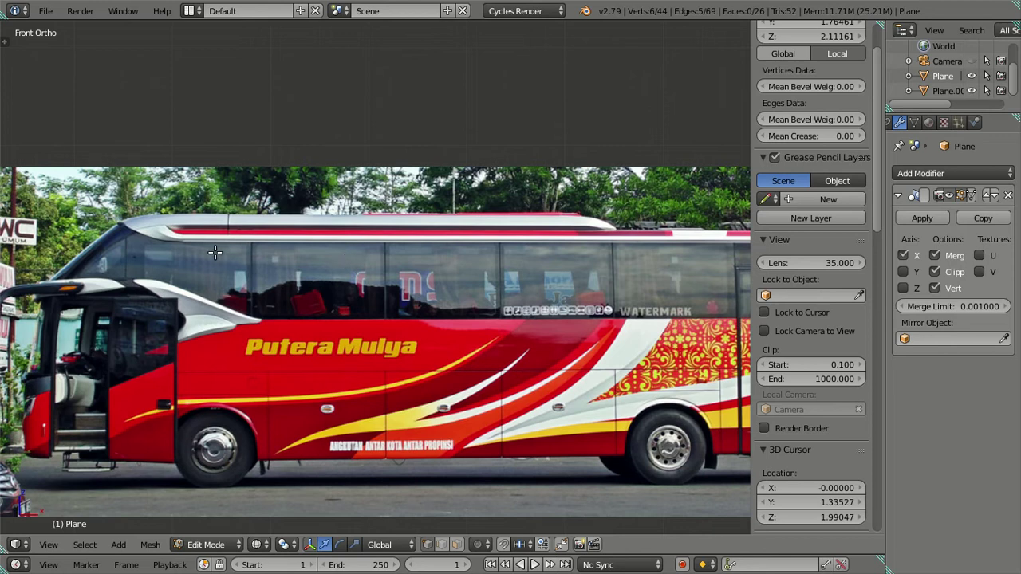
scroll(215, 253, down, 3)
key(KP_3)
scroll(232, 236, up, 5)
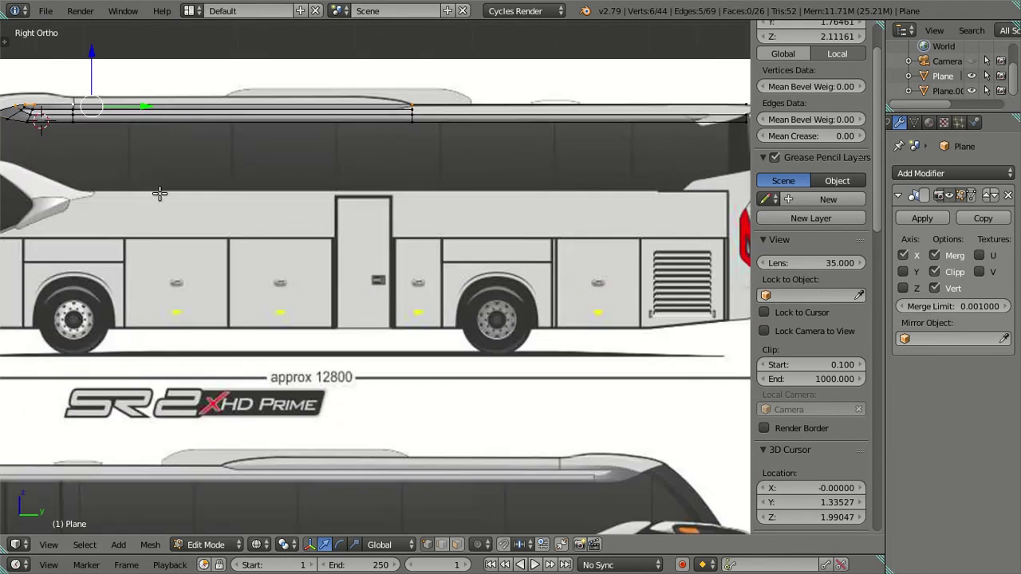
scroll(159, 193, down, 3)
scroll(178, 219, up, 3)
scroll(364, 278, up, 2)
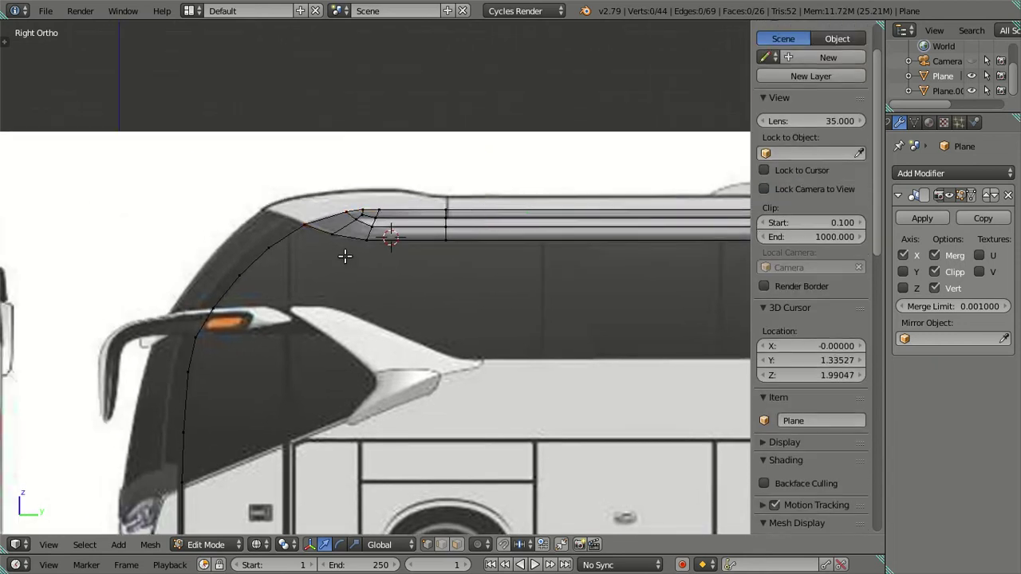
scroll(345, 255, down, 1)
scroll(323, 252, up, 1)
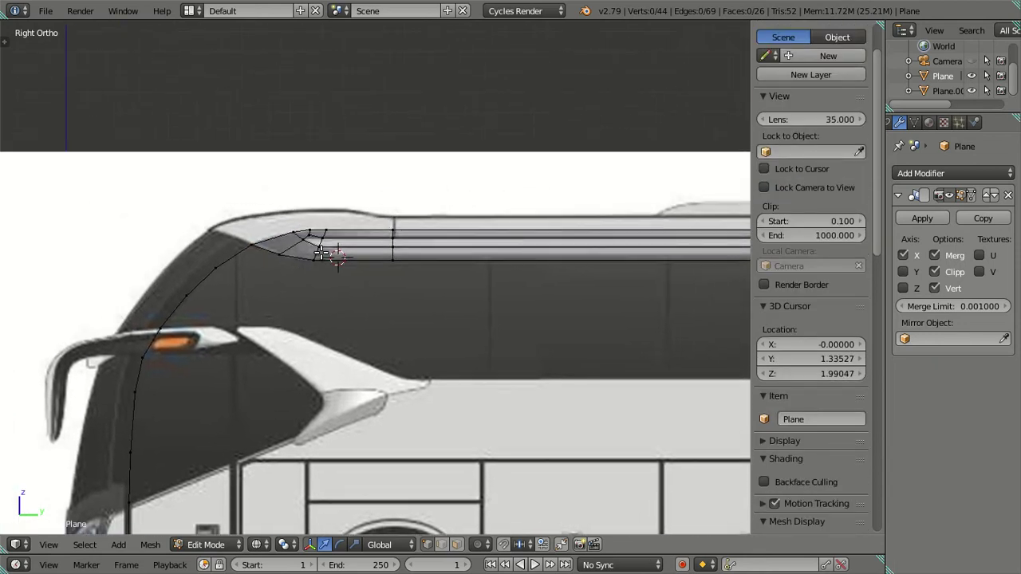
mouse_move(319, 252)
middle_down()
mouse_move(330, 280)
mouse_move(422, 292)
mouse_move(742, 136)
middle_up()
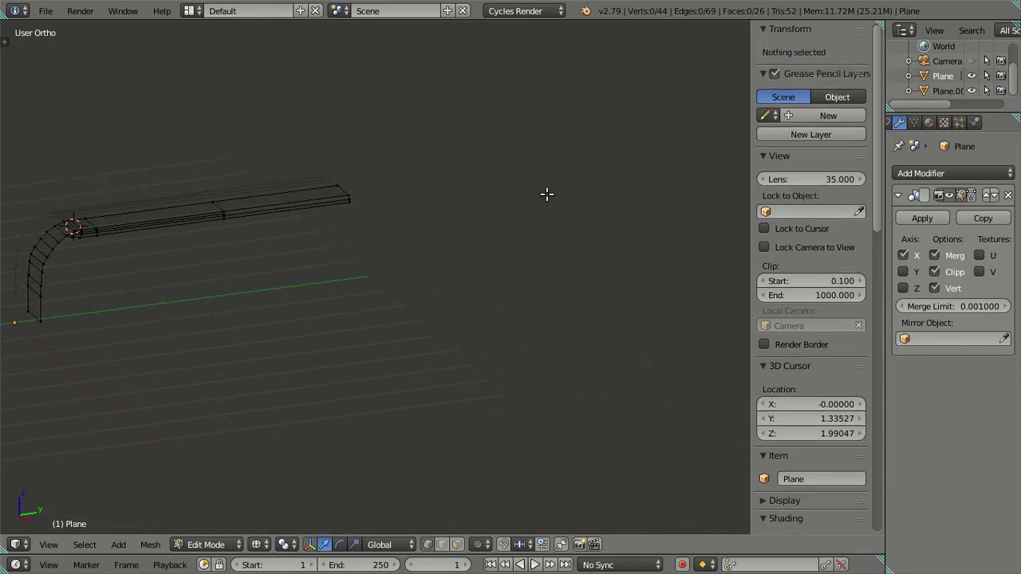
scroll(611, 264, up, 1)
scroll(524, 244, up, 2)
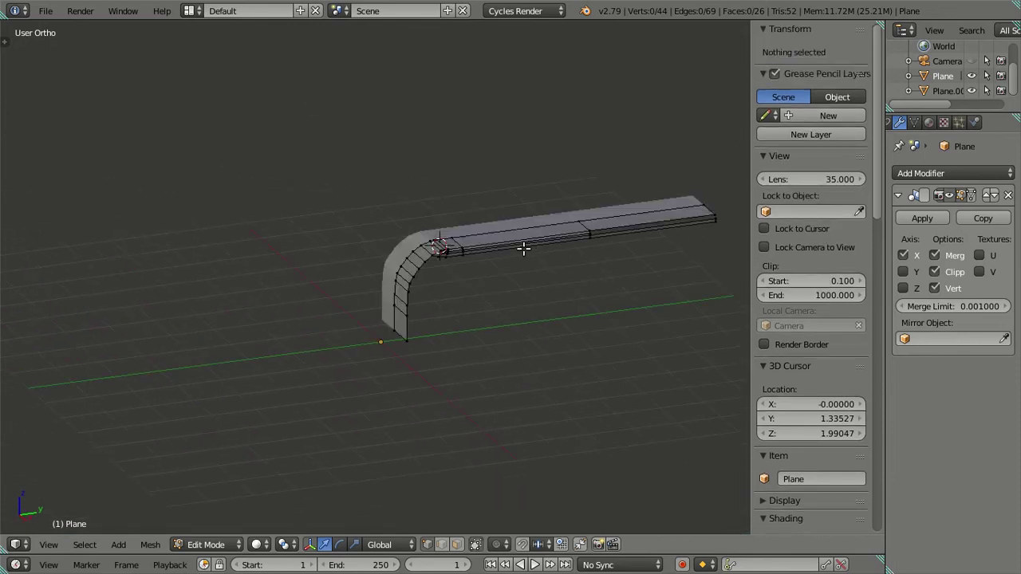
scroll(485, 239, up, 2)
scroll(359, 219, up, 2)
scroll(359, 218, up, 1)
Switch to Front Ortho and frame the front blueprint with the bus half-mesh.
key(KP_1)
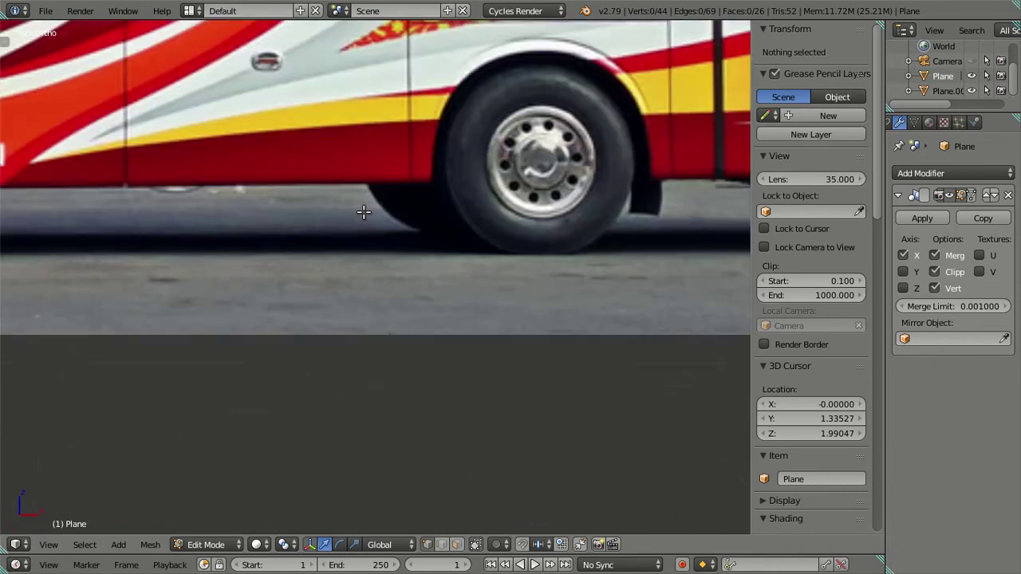
scroll(383, 263, down, 4)
scroll(406, 303, down, 2)
shift+middle_drag(539, 264, 367, 327)
Start and cancel a loop cut on the wireframe front mesh, then clear the selection.
scroll(367, 327, up, 4)
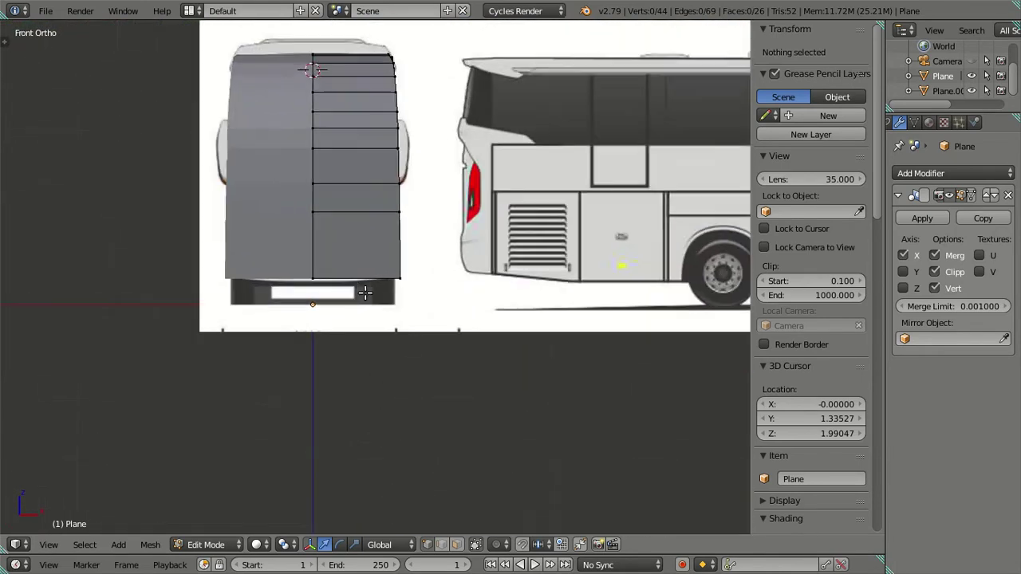
scroll(364, 330, up, 4)
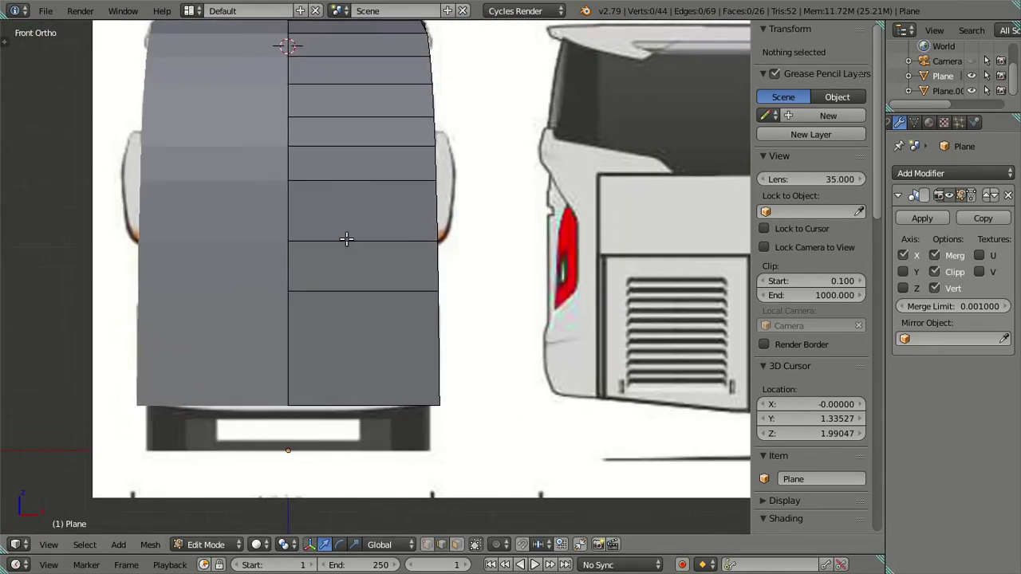
key(z)
shift+middle_drag(351, 211, 356, 289)
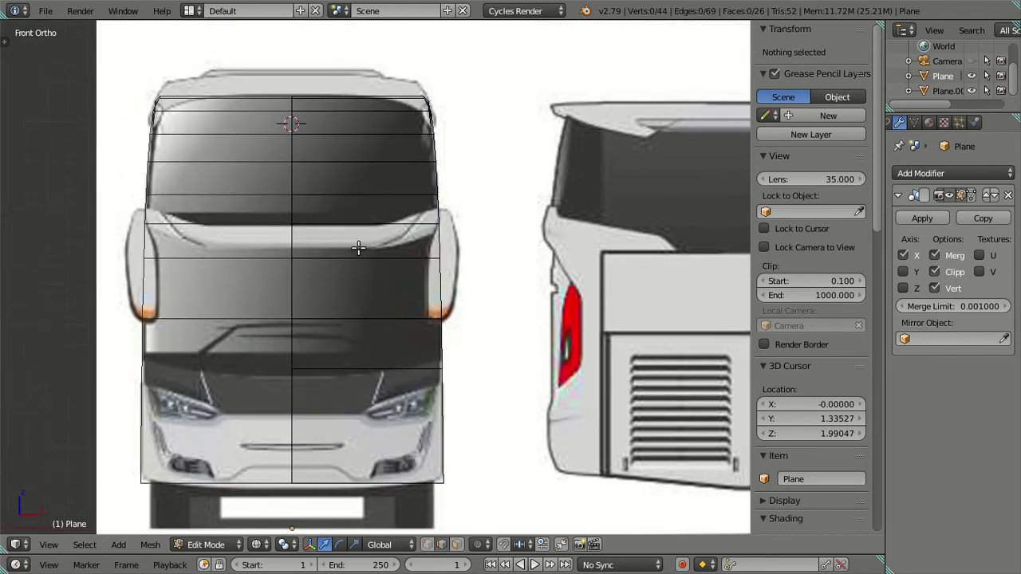
key(ctrl+r)
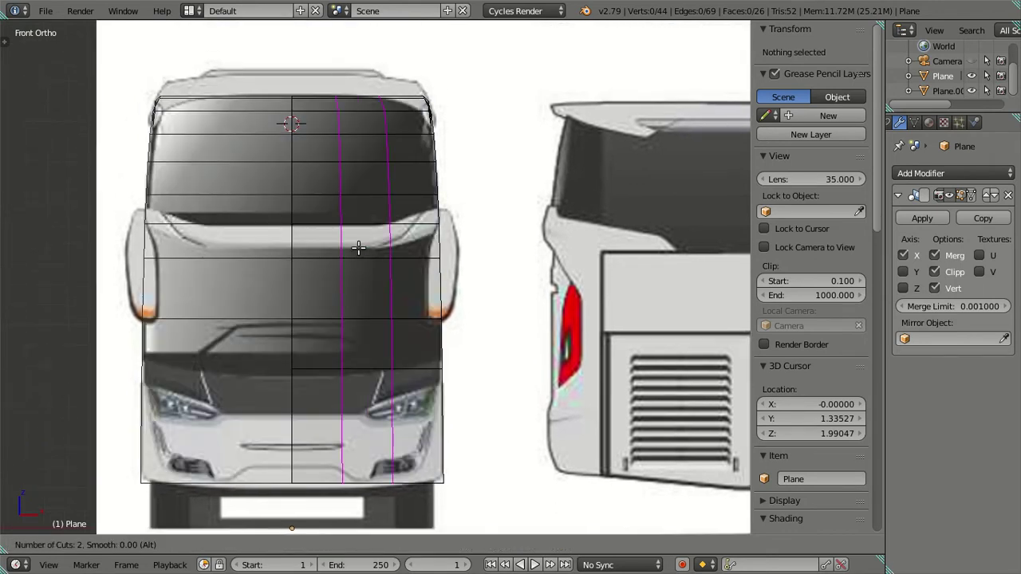
key(Escape)
right_click(431, 227)
key(a)
Undo the last change and return to the wireframe Front Ortho view of the mesh.
scroll(426, 220, down, 5)
mouse_move(424, 212)
middle_down()
mouse_move(311, 229)
mouse_move(296, 273)
mouse_move(380, 223)
middle_up()
scroll(380, 223, up, 4)
key(ctrl+z)
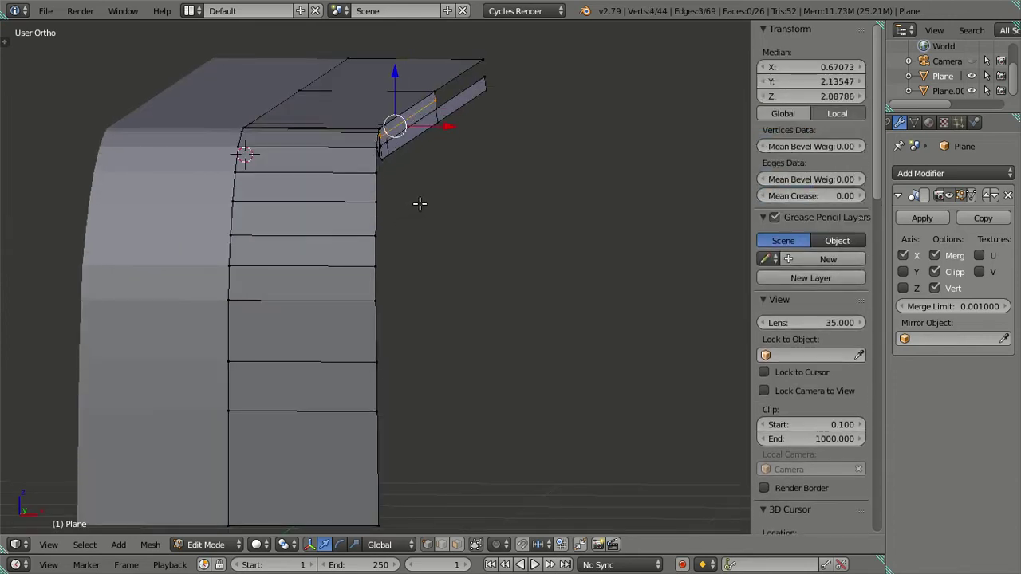
key(a)
key(KP_1)
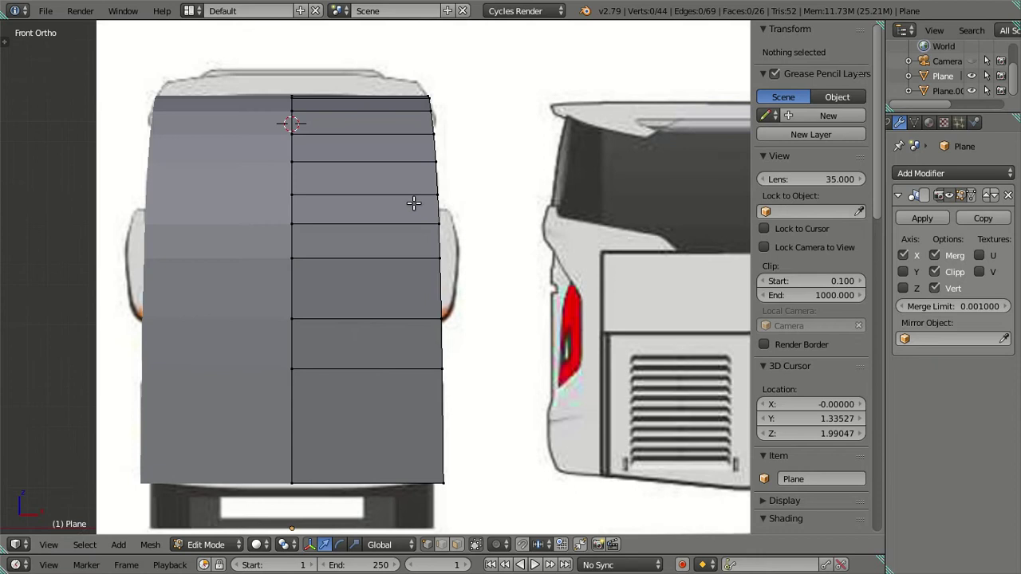
key(z)
shift+middle_drag(376, 167, 367, 226)
Select a vertical edge loop, try moving it along X, then delete the misplaced loop.
key(l)
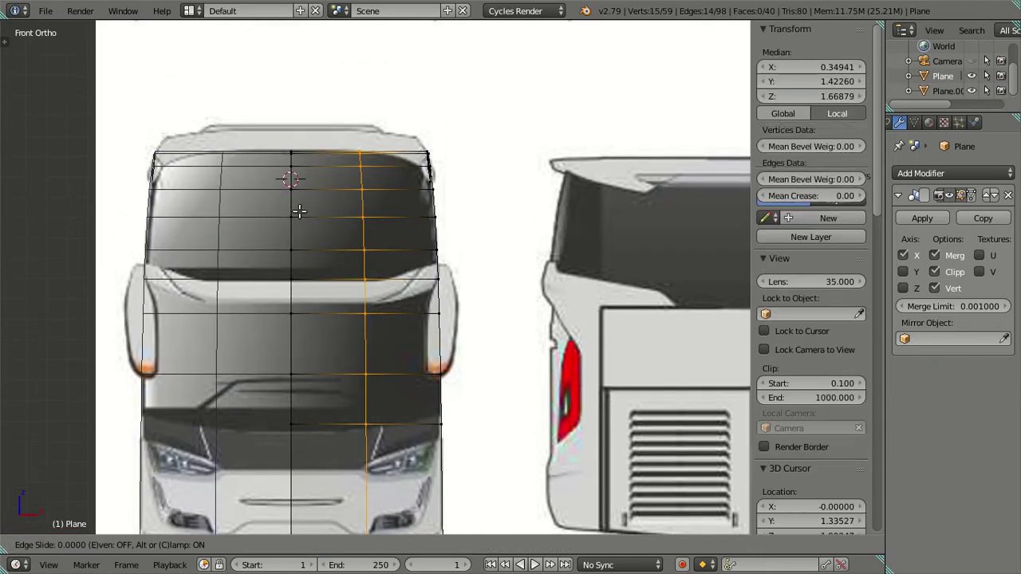
key(g)
key(x)
key(Escape)
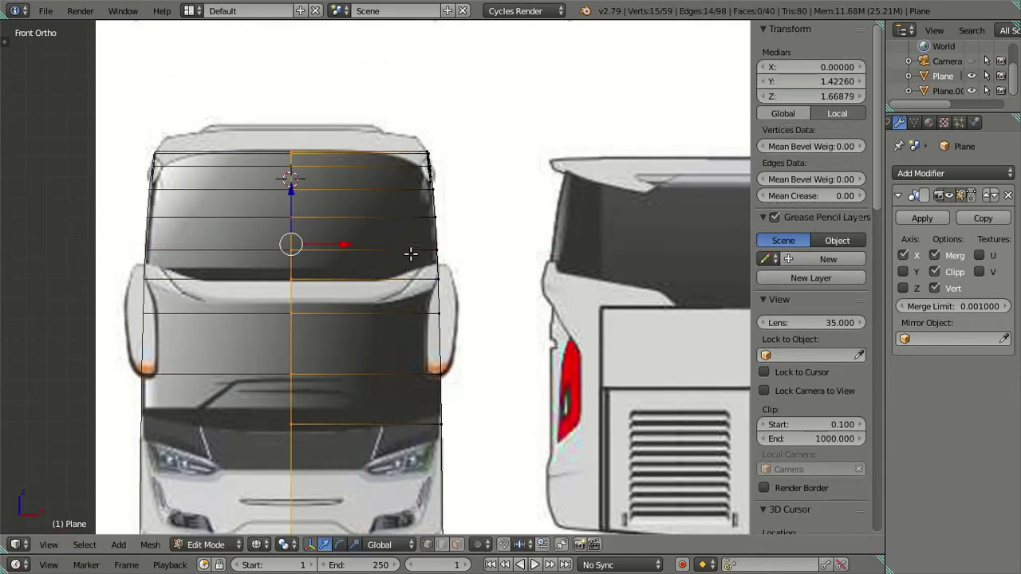
key(x)
click(463, 261)
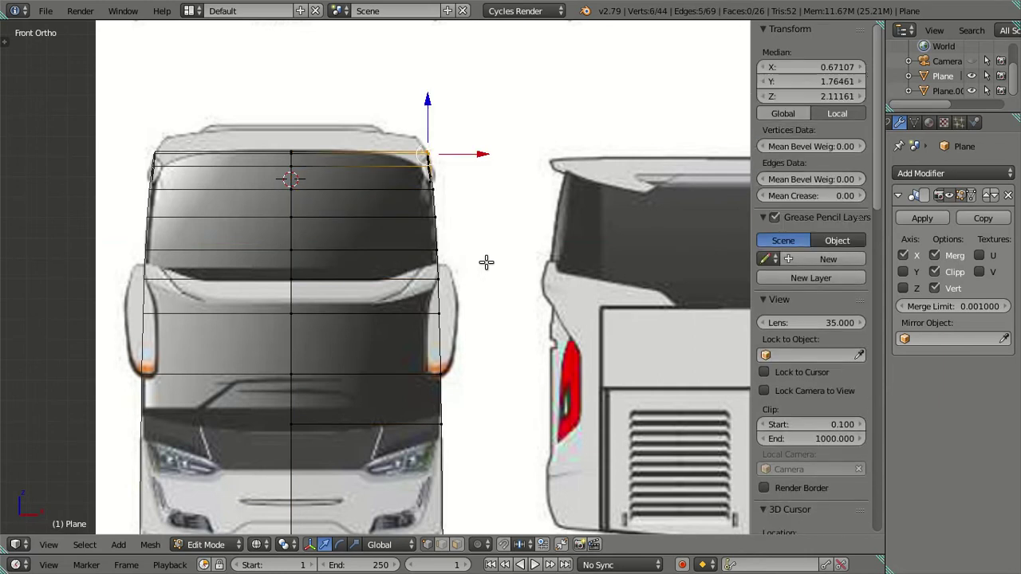
Turn off the mirror modifier's X axis and add a vertical loop cut slid right along X.
click(904, 256)
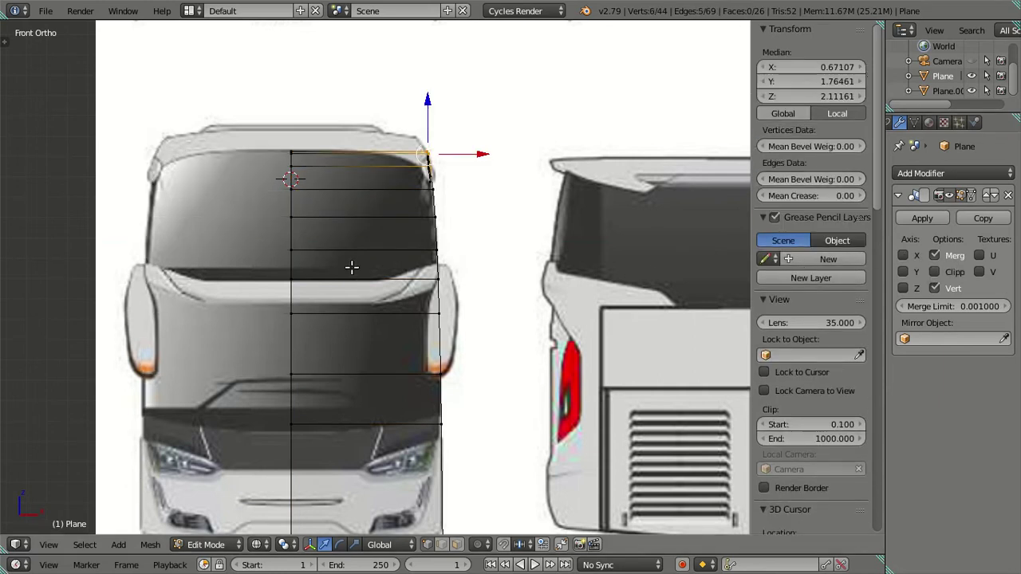
key(a)
key(ctrl+r)
click(349, 260)
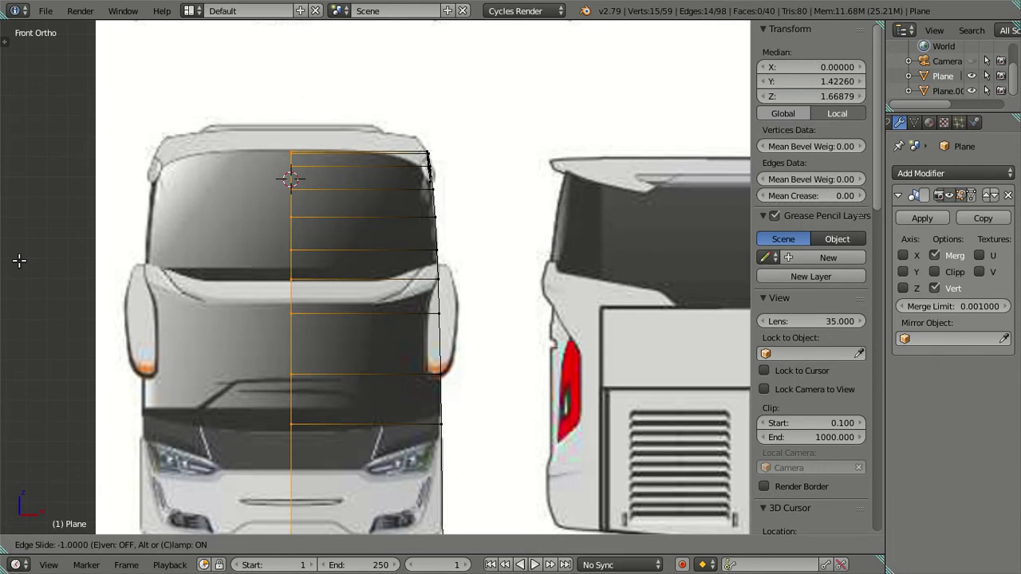
click(18, 263)
drag(353, 247, 426, 255)
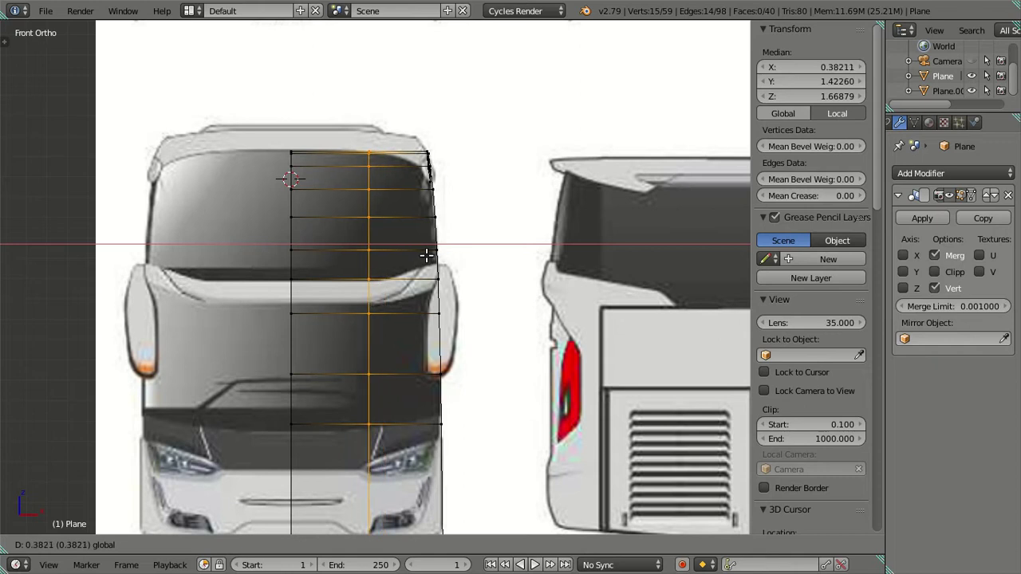
drag(427, 255, 416, 255)
click(415, 256)
Add a second vertical loop cut near the windscreen and slide it further right.
shift+middle_drag(406, 337, 419, 241)
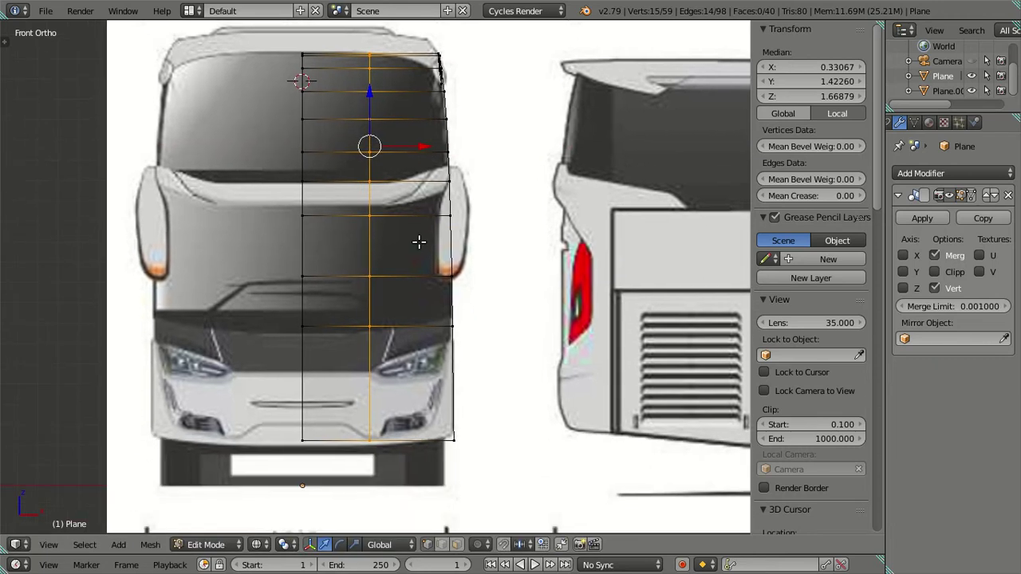
shift+middle_drag(410, 157, 406, 269)
scroll(393, 222, up, 2)
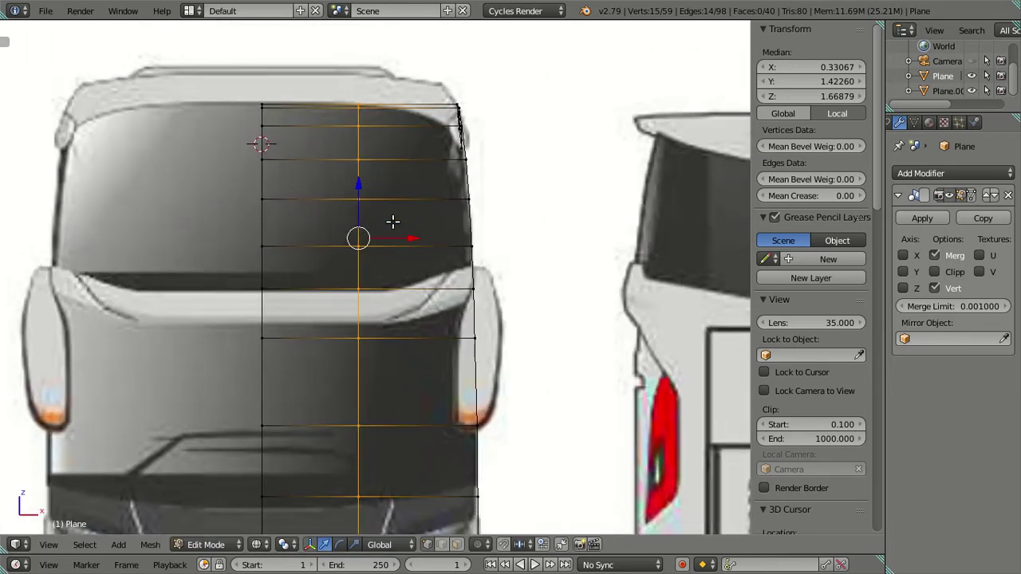
scroll(401, 206, up, 2)
scroll(402, 197, down, 2)
key(a)
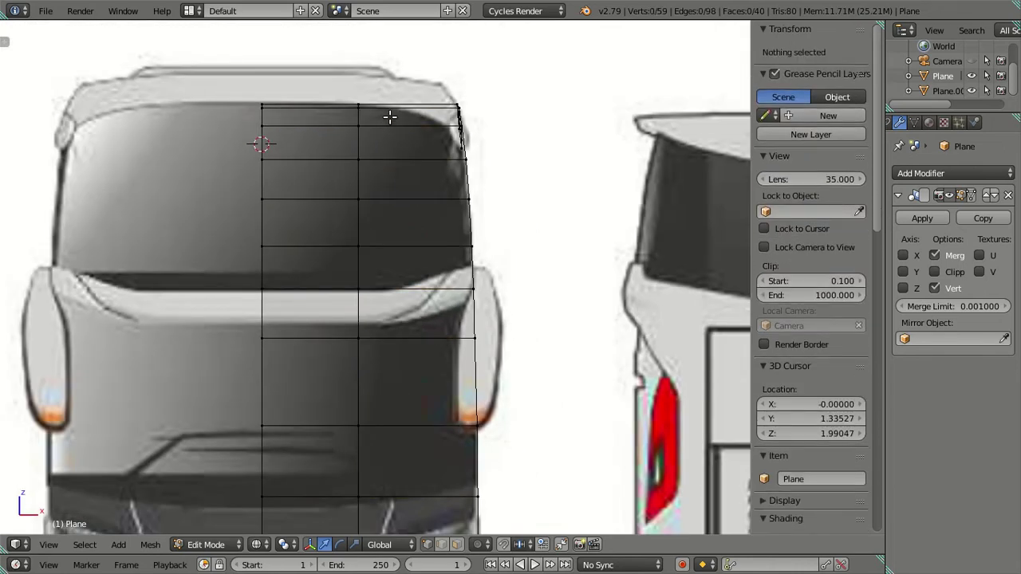
key(ctrl+r)
click(416, 120)
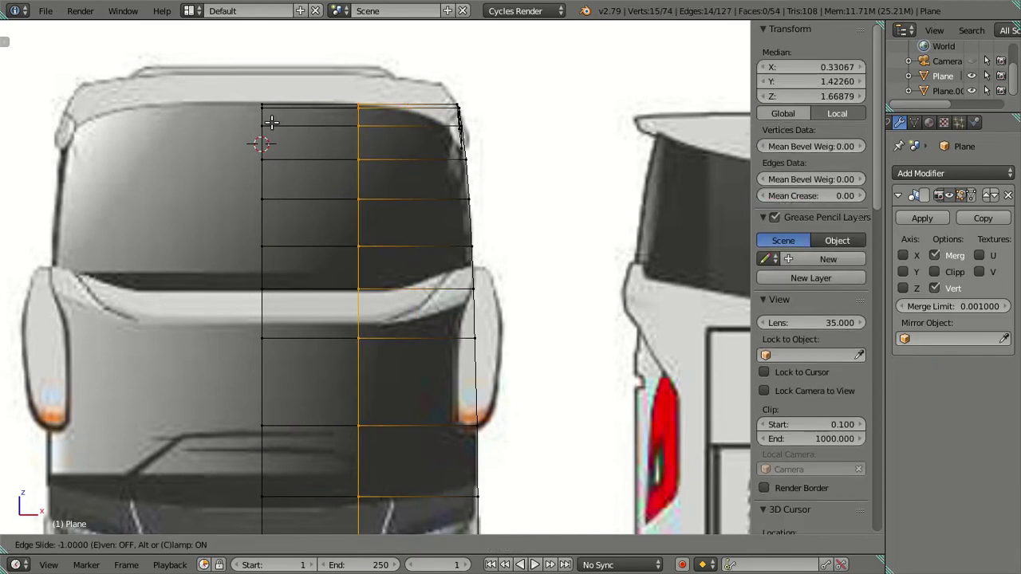
click(305, 143)
drag(422, 232, 451, 245)
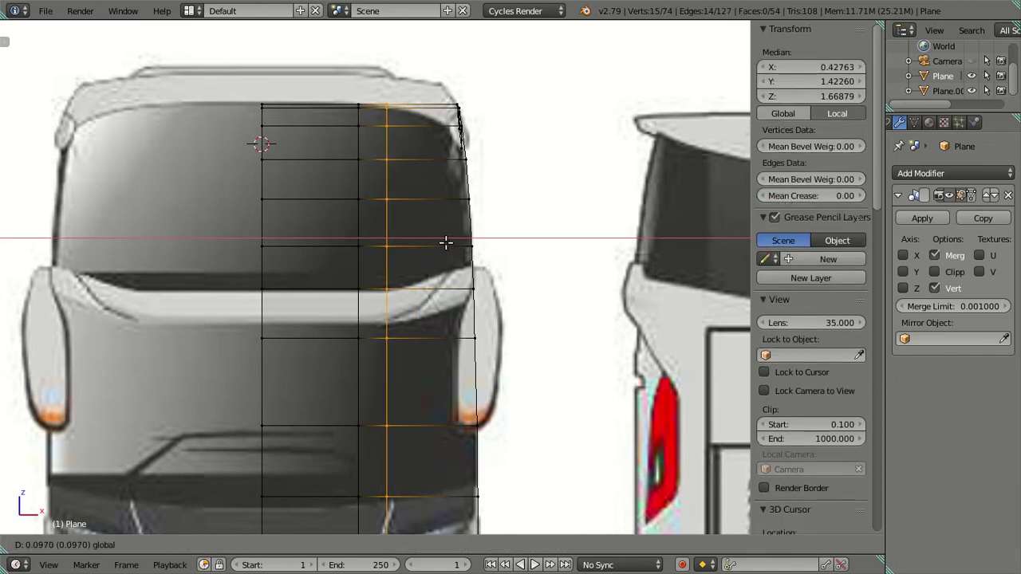
Deselect the loop and orbit to view the curved roof corner.
scroll(450, 245, down, 3)
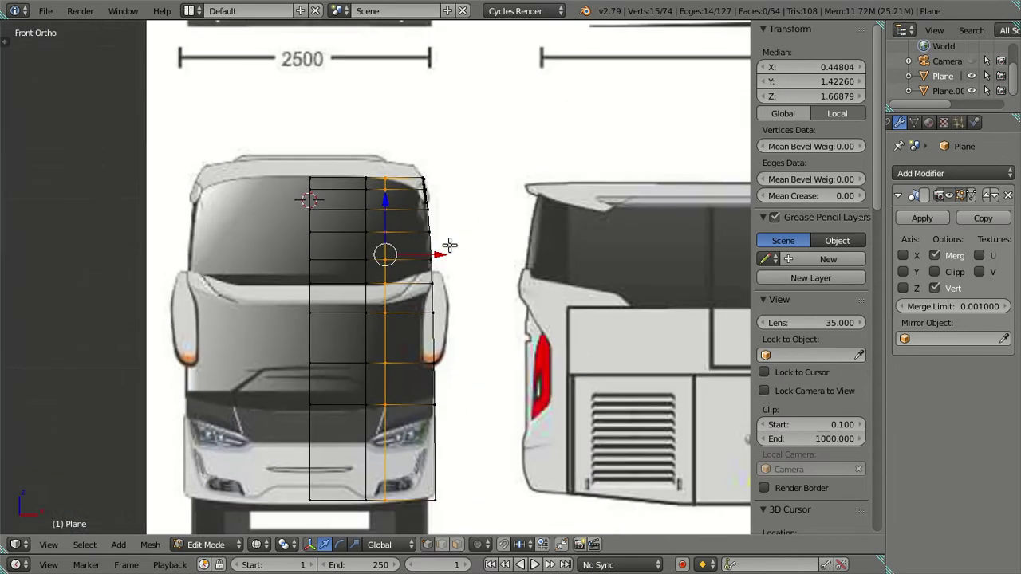
scroll(442, 248, up, 1)
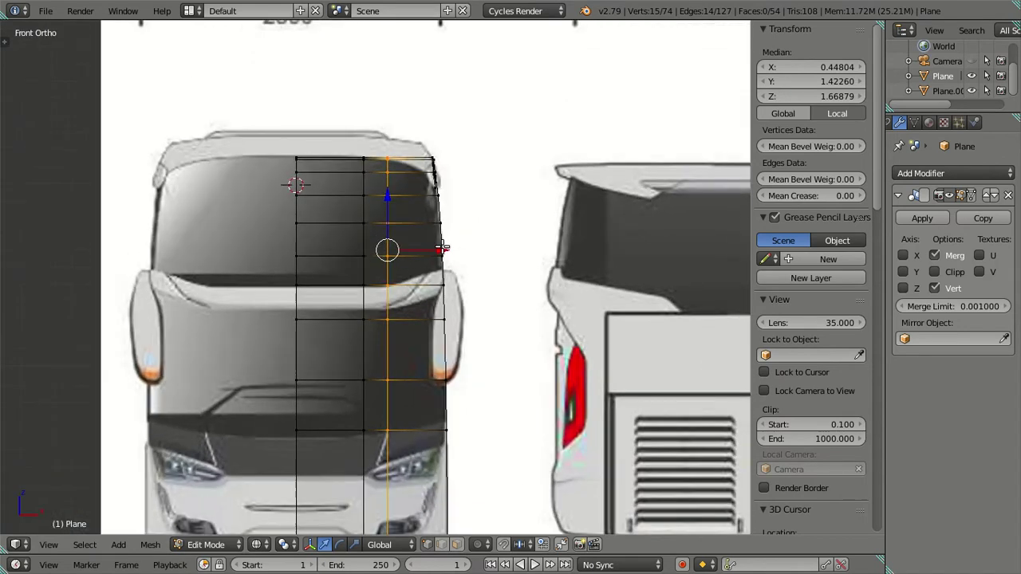
scroll(430, 239, up, 2)
scroll(424, 231, down, 3)
mouse_move(424, 231)
middle_down()
mouse_move(396, 274)
mouse_move(342, 311)
mouse_move(433, 245)
middle_up()
key(a)
mouse_move(321, 271)
shift+middle_down()
mouse_move(308, 296)
mouse_move(470, 250)
shift+middle_up()
scroll(308, 296, up, 1)
scroll(433, 263, up, 1)
In Right Ortho, select the outer face strip along the curved front corner.
key(KP_3)
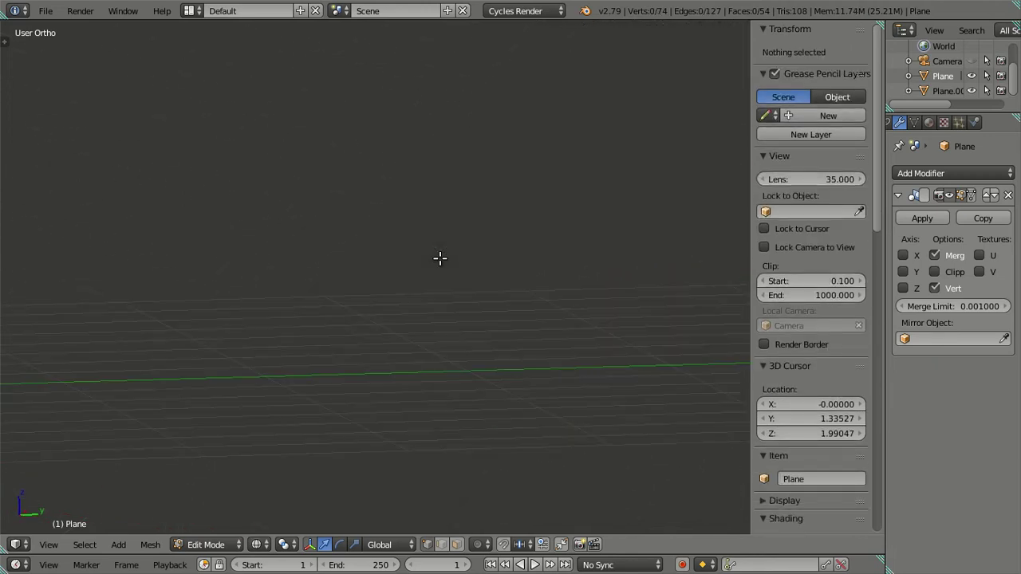
scroll(447, 335, up, 1)
scroll(431, 307, up, 1)
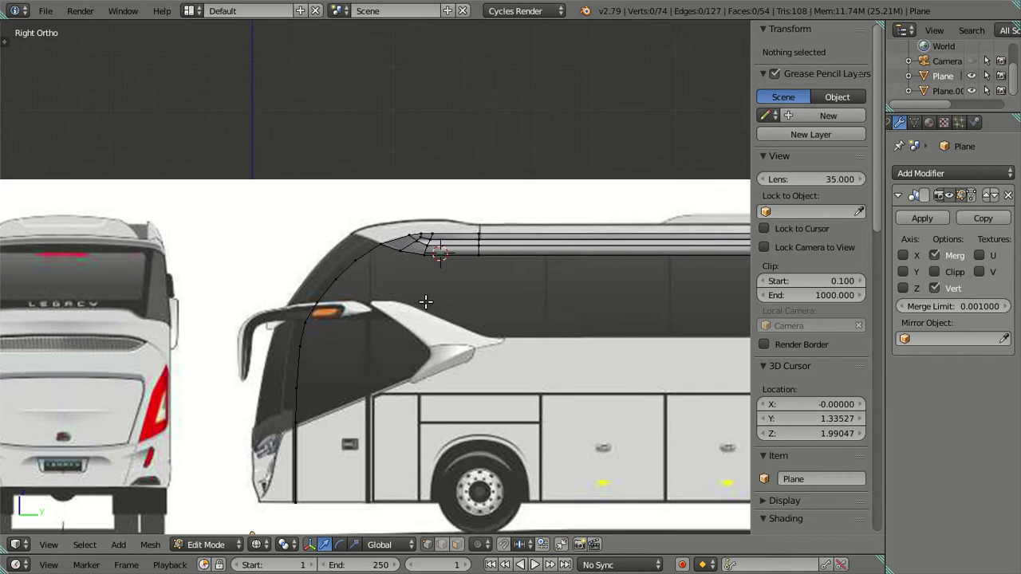
scroll(396, 272, up, 1)
middle_drag(385, 208, 488, 302)
alt+right_click(456, 353)
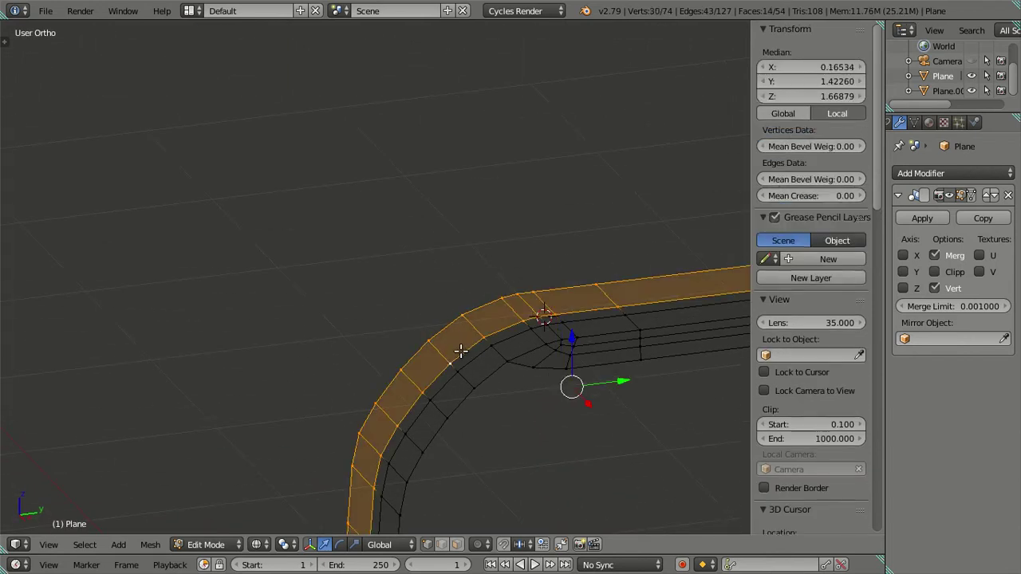
scroll(467, 354, down, 2)
scroll(469, 337, down, 2)
scroll(494, 331, down, 2)
scroll(570, 321, down, 1)
scroll(447, 318, up, 3)
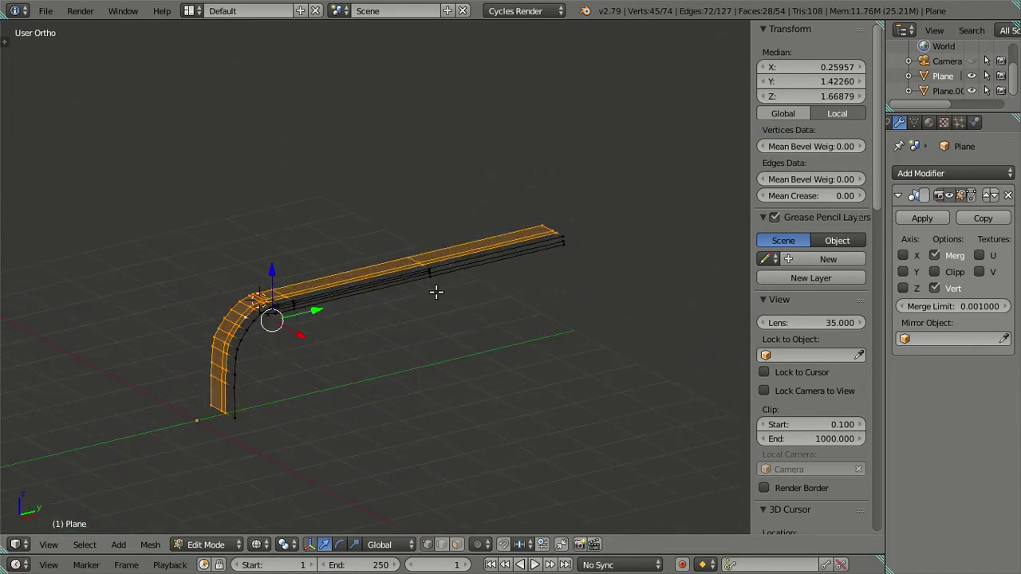
Circle-deselect the roof vertices in side view, leaving only the curved front edge selected.
key(KP_3)
shift+middle_drag(291, 312, 263, 305)
scroll(281, 319, up, 2)
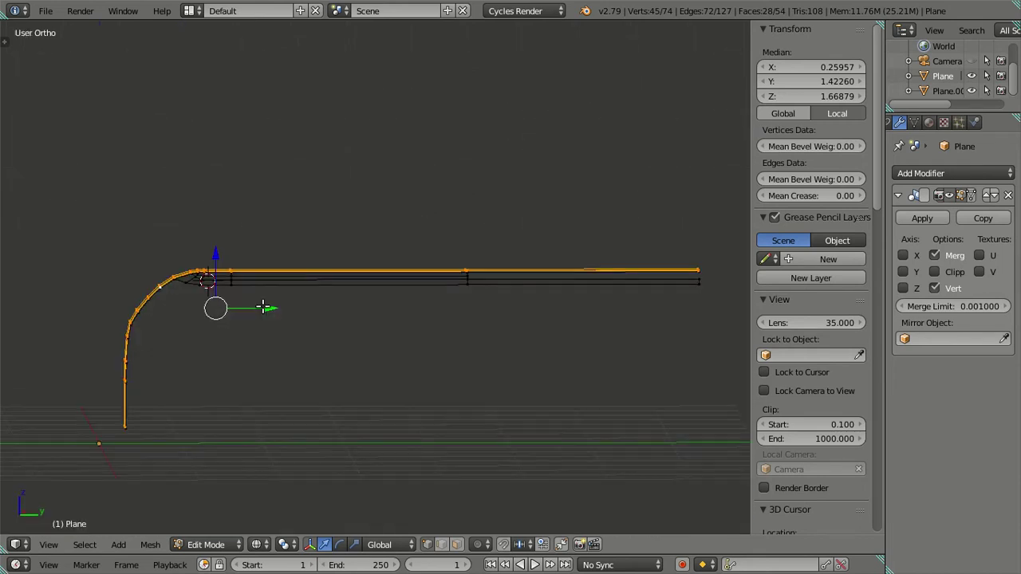
key(KP_3)
scroll(248, 305, up, 2)
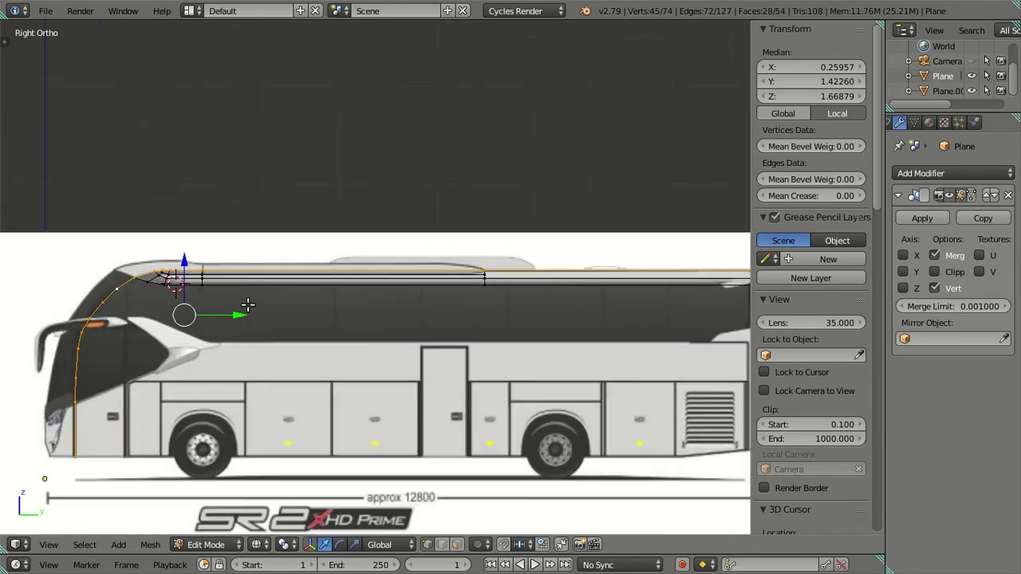
scroll(244, 303, down, 1)
scroll(216, 296, down, 1)
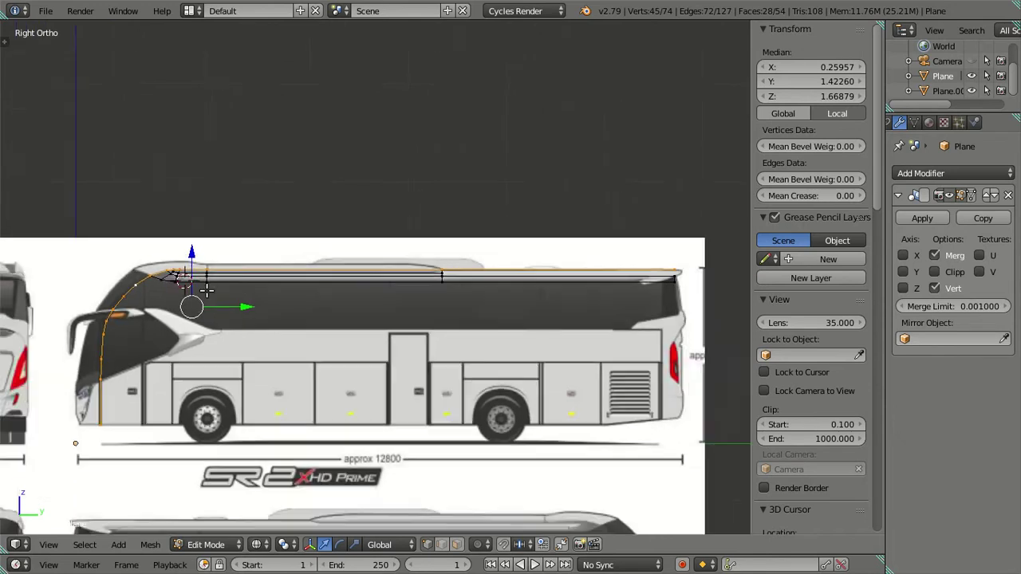
scroll(205, 290, down, 1)
middle_drag(198, 276, 591, 276)
key(Escape)
Extrude the bus's front edge loop along the Y axis into a second strip.
shift+middle_drag(284, 318, 707, 279)
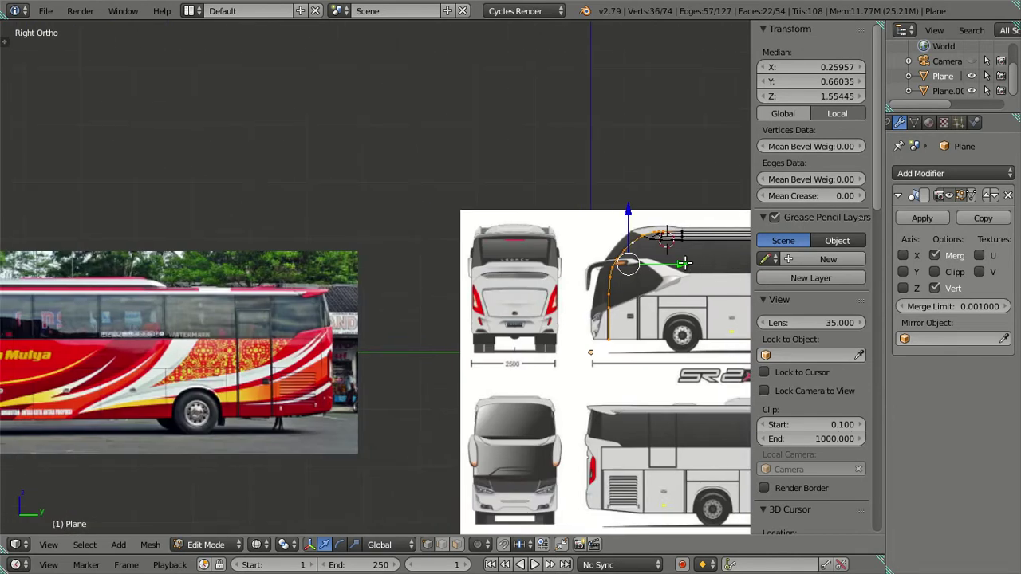
scroll(320, 207, up, 2)
scroll(324, 209, up, 2)
scroll(359, 236, up, 1)
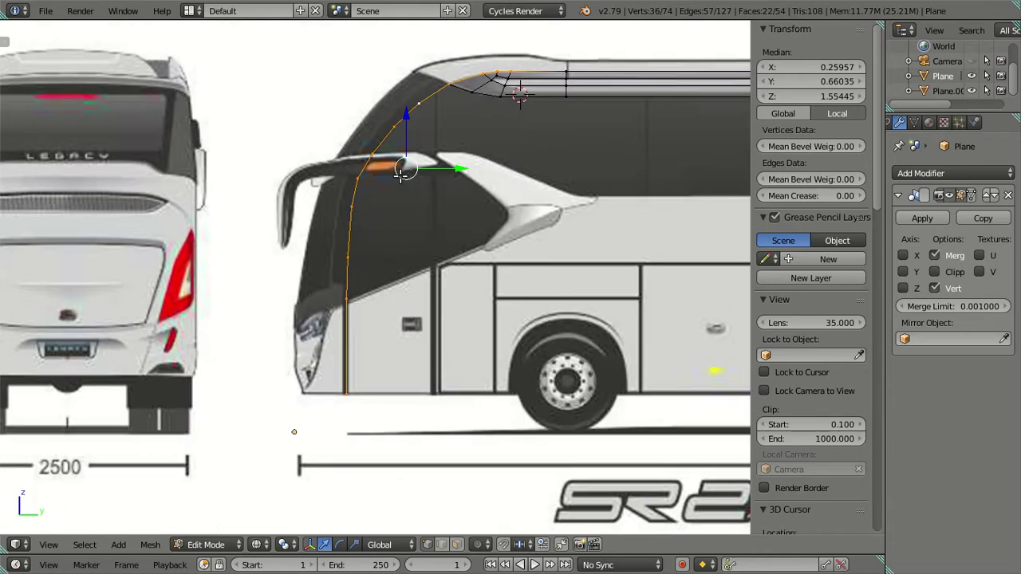
scroll(387, 257, up, 1)
scroll(388, 257, up, 1)
key(e)
key(y)
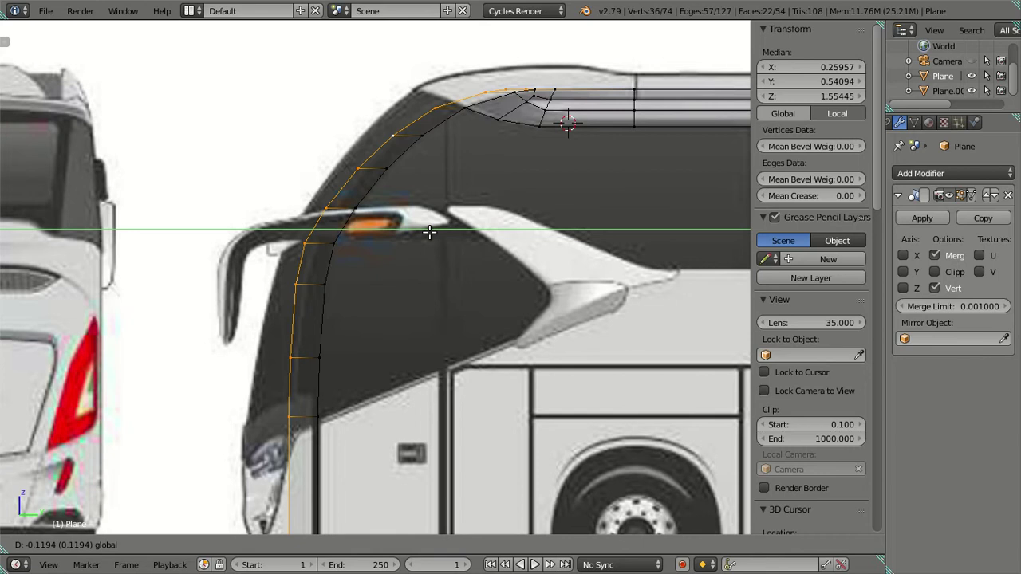
click(429, 232)
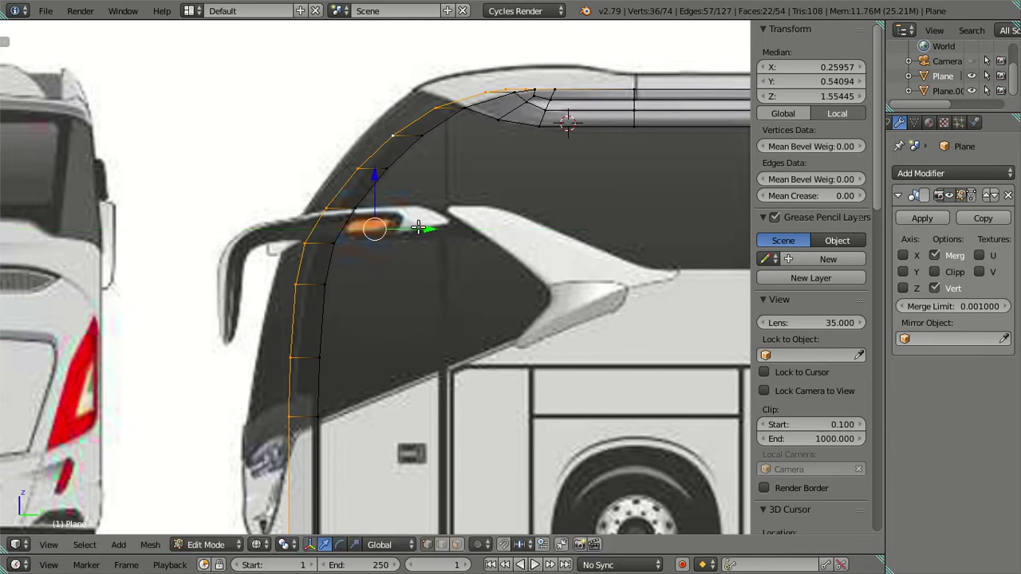
Circle-deselect the vertices down the front edge, leaving only the roof corner vertices selected.
shift+middle_drag(344, 270, 353, 216)
key(c)
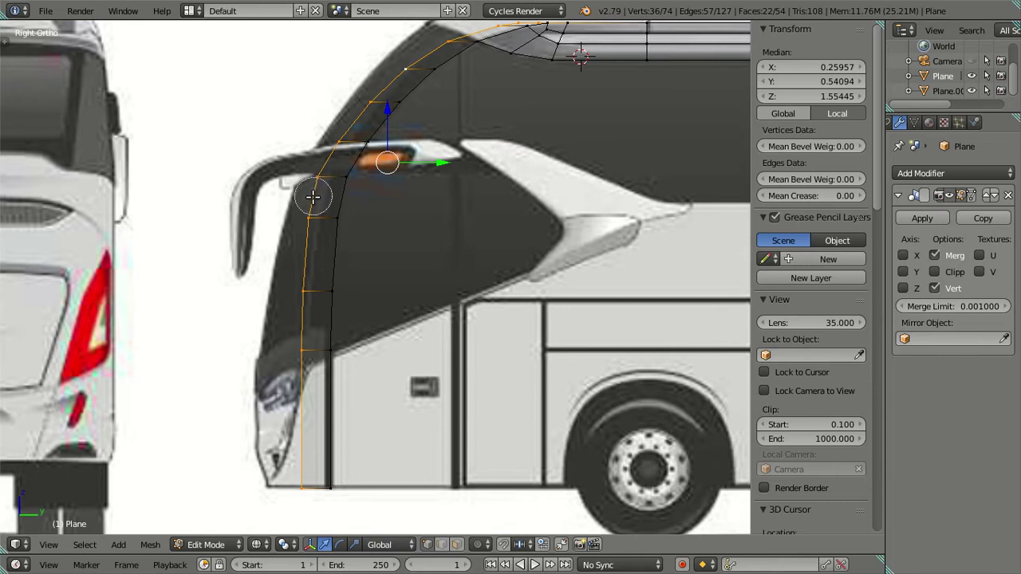
middle_drag(315, 182, 309, 488)
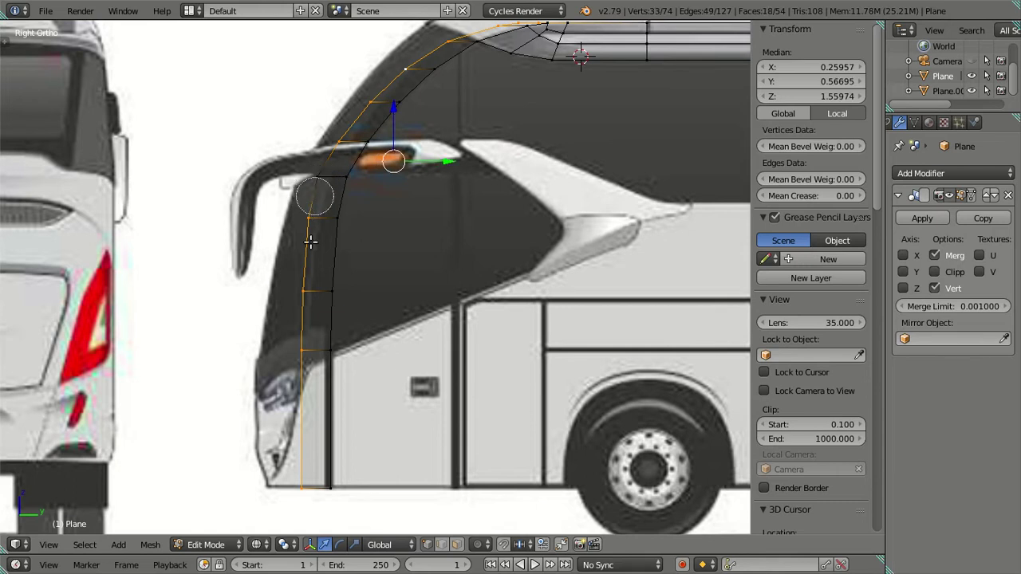
key(Escape)
key(KP_Decimal)
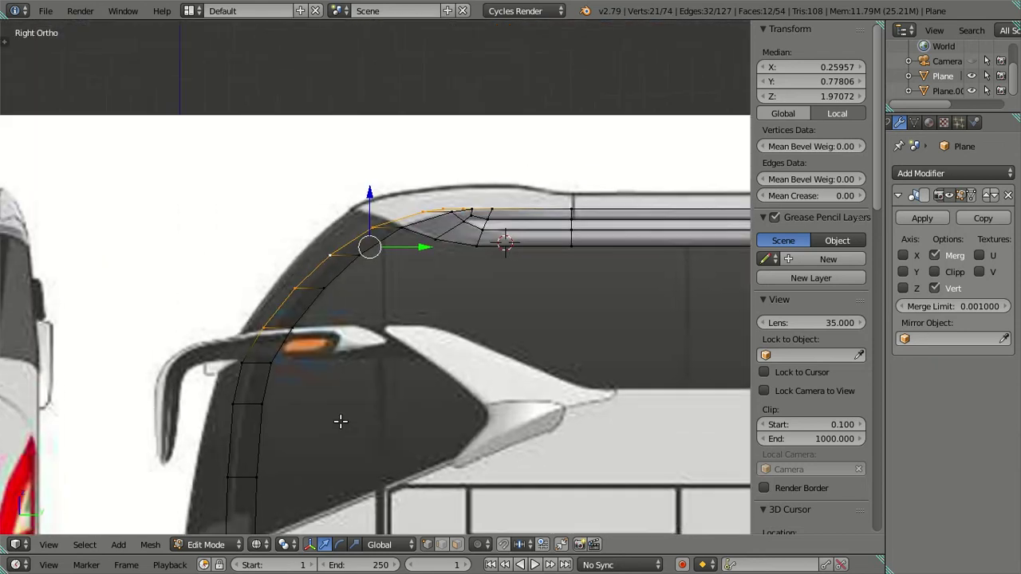
Raise and shift the roof corner vertices along Z and Y to follow the blueprint.
key(g)
key(z)
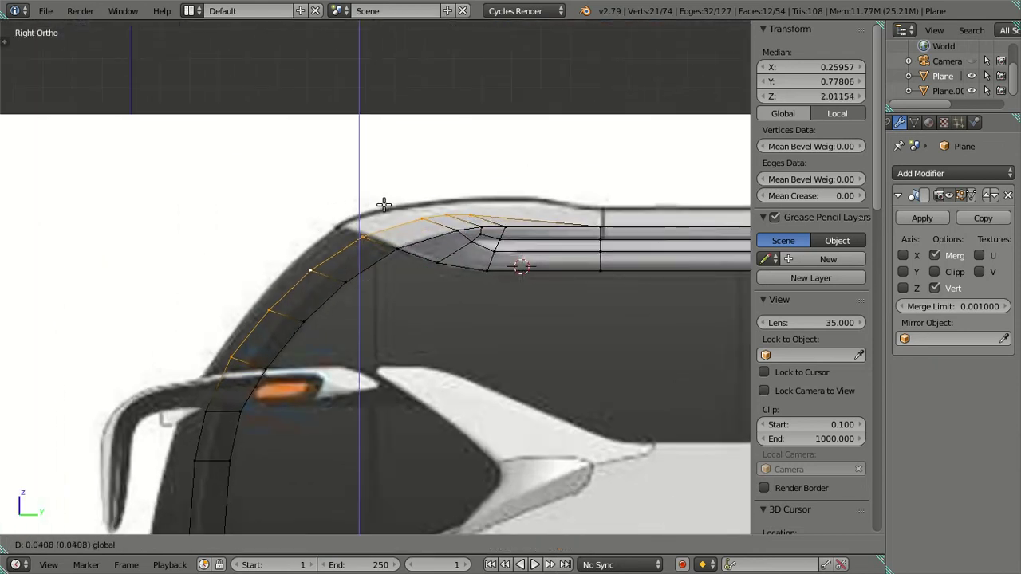
click(398, 202)
key(g)
key(y)
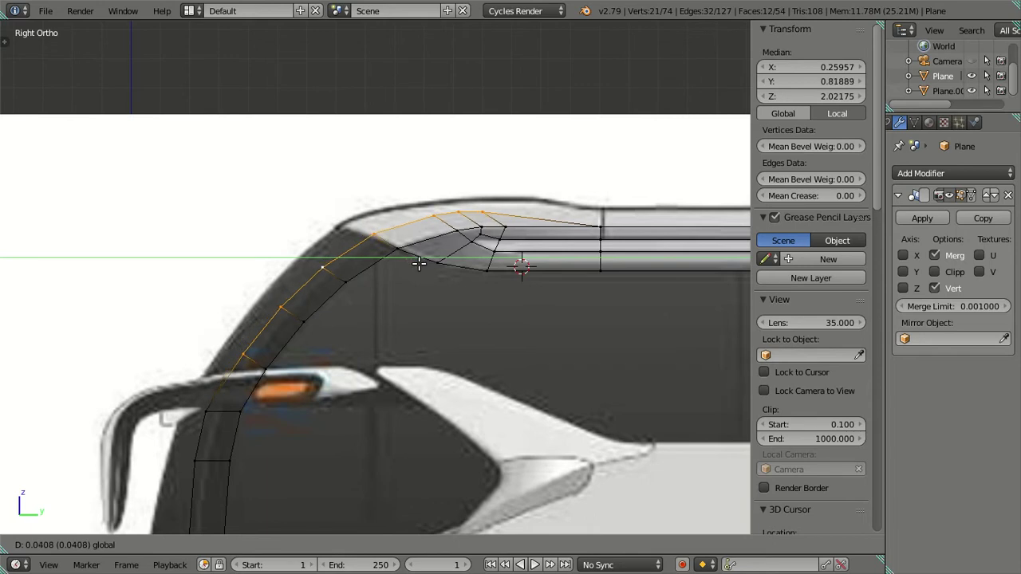
click(391, 239)
key(g)
key(z)
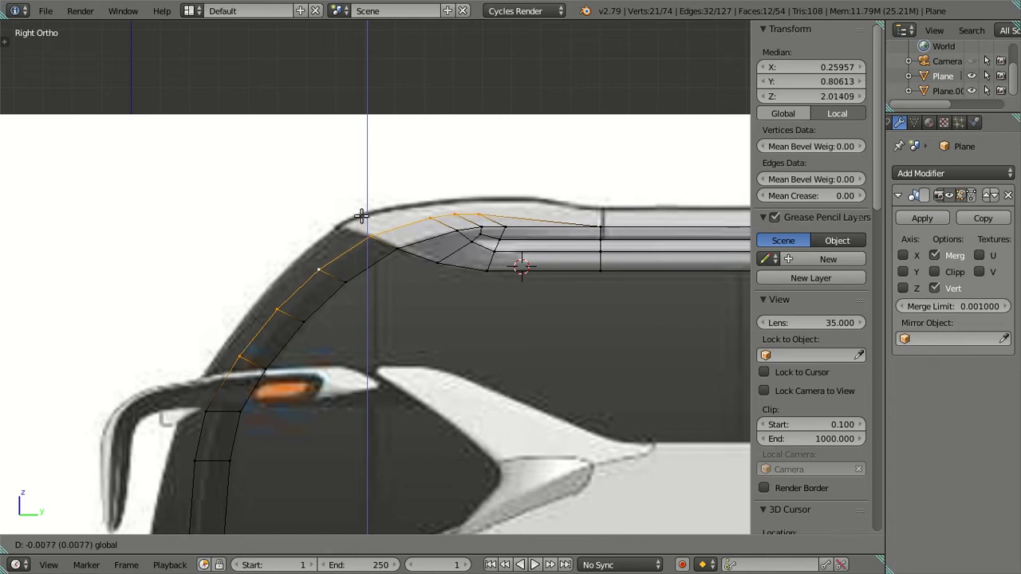
click(361, 215)
key(g)
key(y)
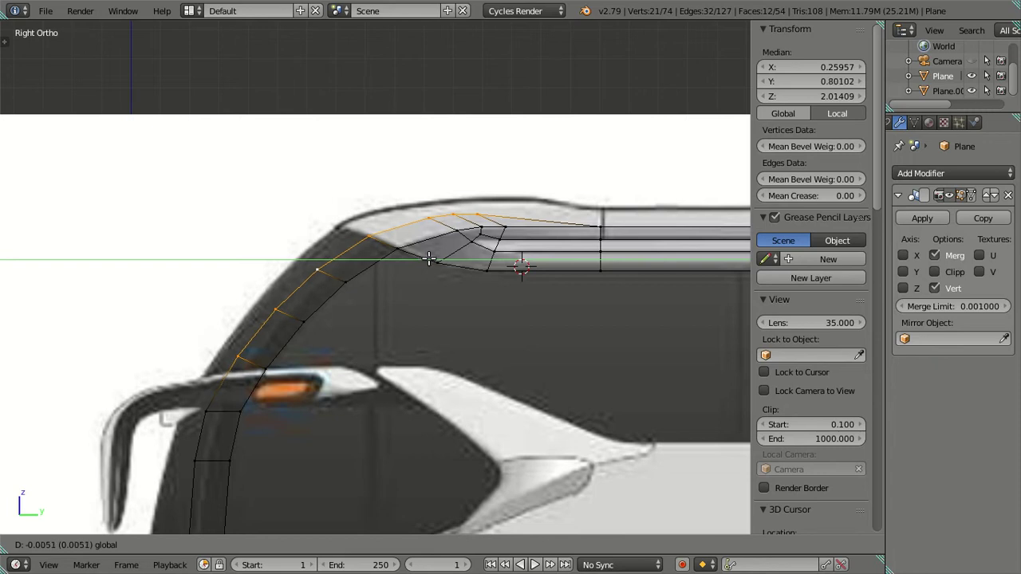
click(428, 259)
Circle-deselect the lower vertices on the curve, keeping only the roof tip selected.
key(c)
middle_drag(270, 344, 237, 355)
key(Escape)
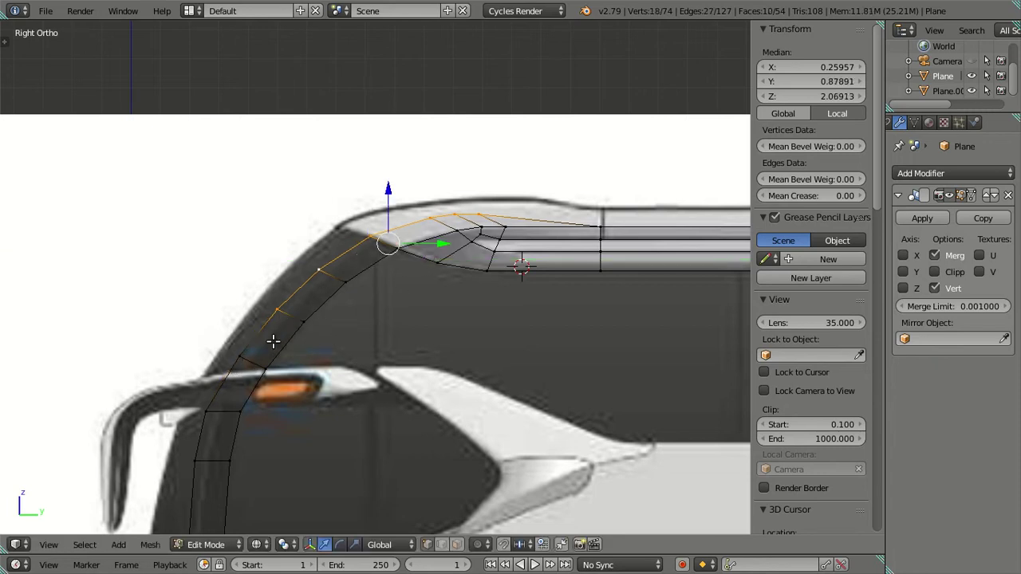
key(c)
middle_drag(276, 312, 267, 323)
key(Escape)
key(c)
middle_drag(324, 264, 322, 268)
key(Escape)
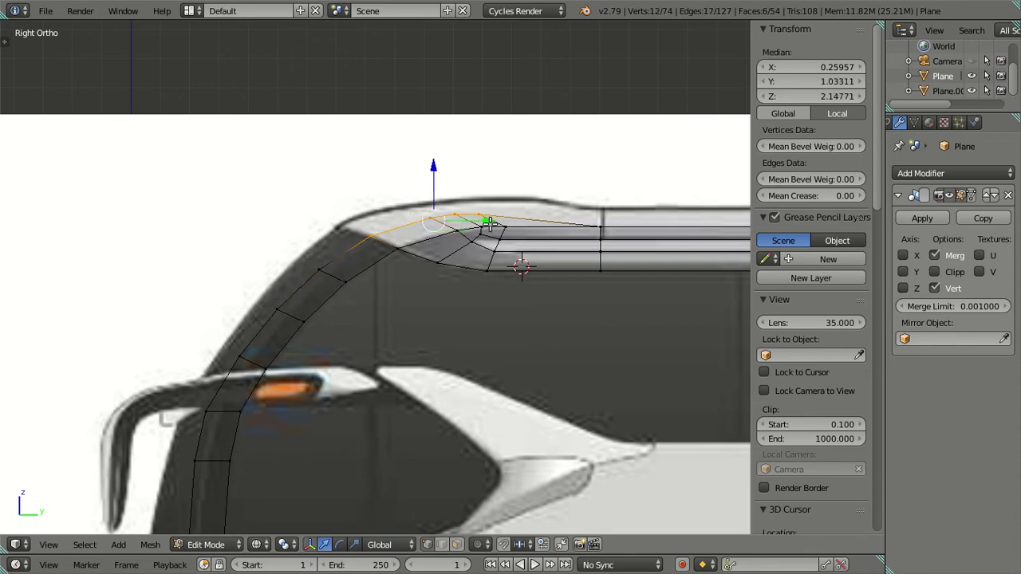
Shift the roof tip vertices along Y, then deselect all and orbit to a 3D view.
key(g)
key(y)
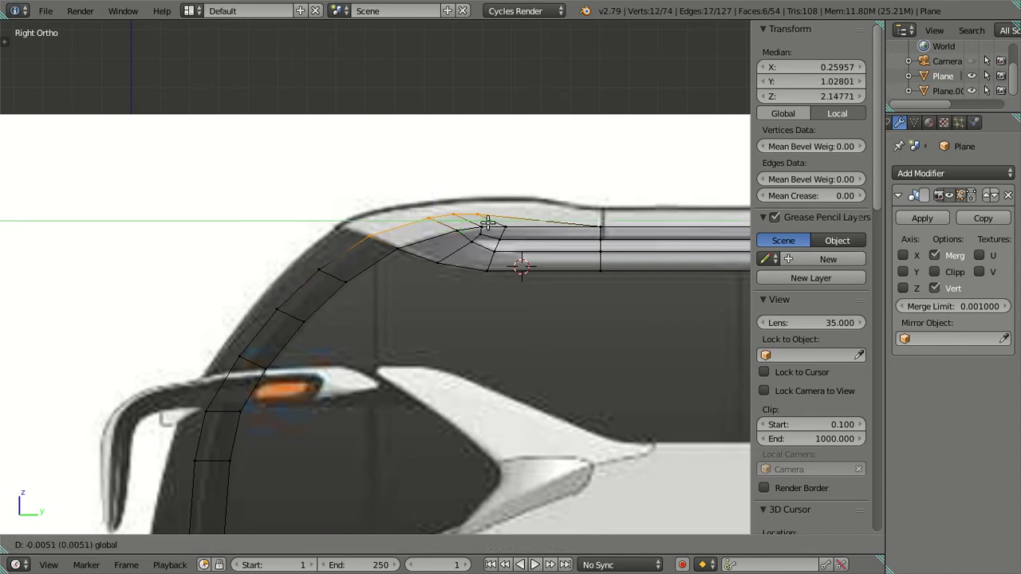
click(487, 223)
scroll(458, 236, down, 4)
key(a)
mouse_move(335, 290)
middle_down()
mouse_move(365, 342)
mouse_move(310, 252)
middle_up()
Select the top roof-strip edge loop, trimmed to the curved front corner, in Right Ortho.
alt+right_click(332, 271)
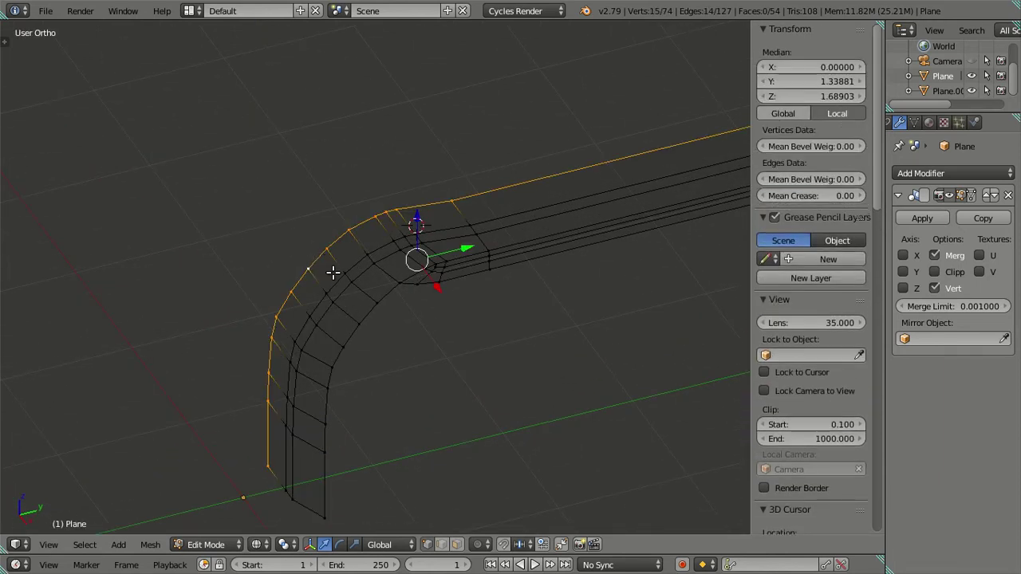
alt+shift+right_click(337, 295)
scroll(343, 279, down, 1)
scroll(399, 272, down, 2)
shift+middle_drag(441, 259, 370, 288)
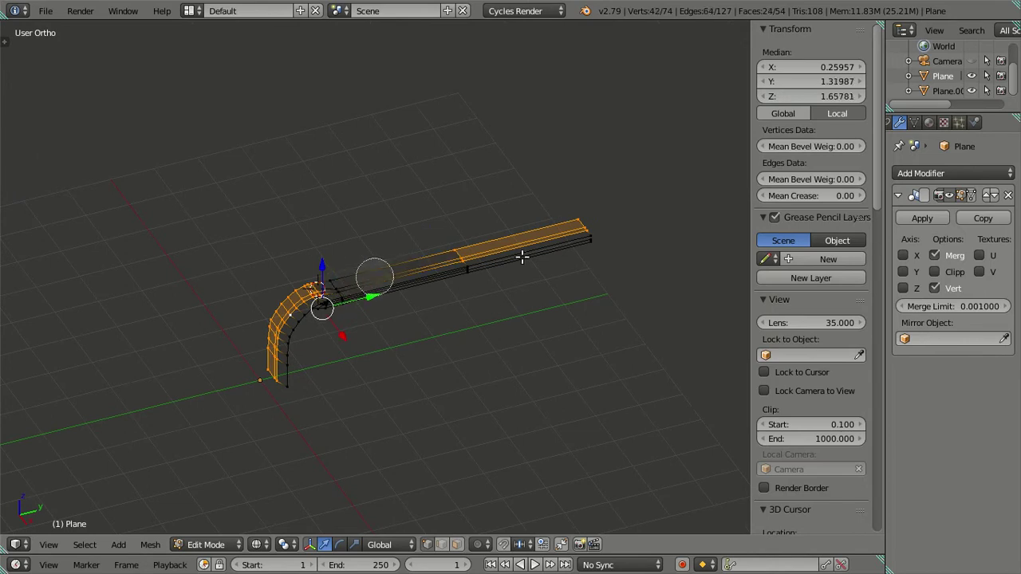
middle_drag(520, 258, 455, 258)
middle_drag(574, 221, 562, 219)
key(Escape)
key(KP_3)
scroll(427, 272, up, 3)
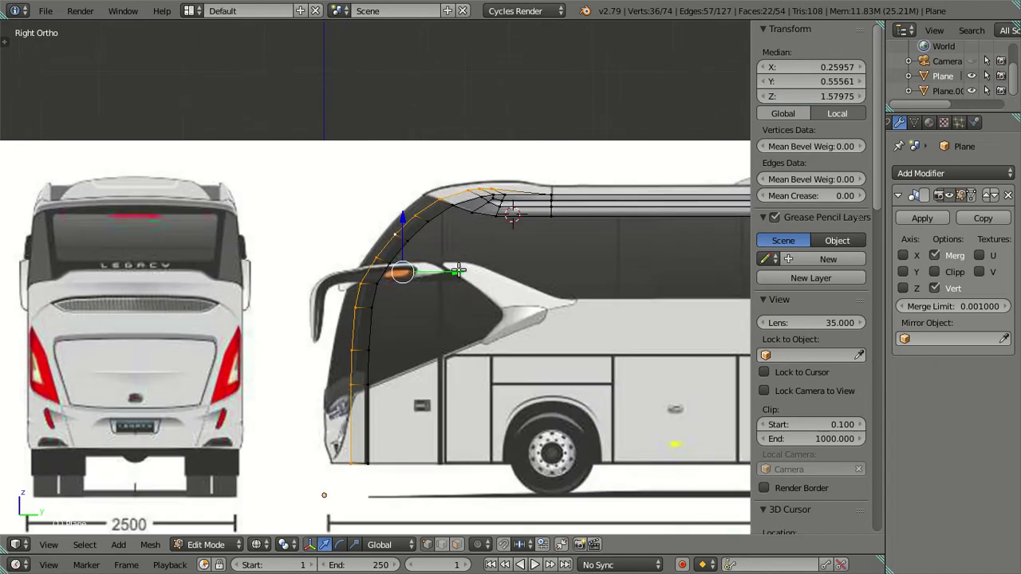
Shift the front corner vertex rows along Y, dropping the lower rows from the selection.
drag(462, 272, 443, 275)
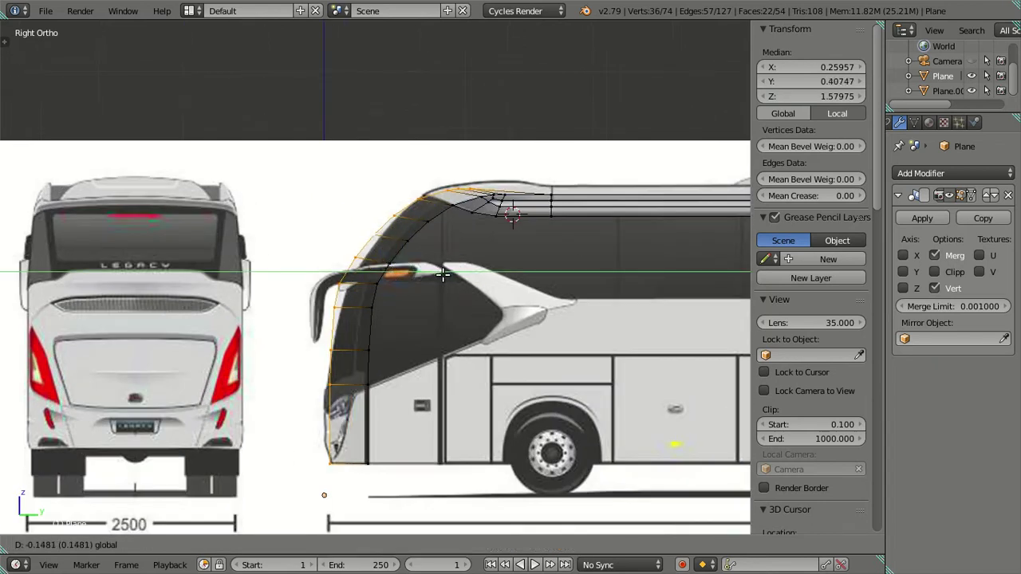
click(443, 276)
scroll(399, 248, up, 1)
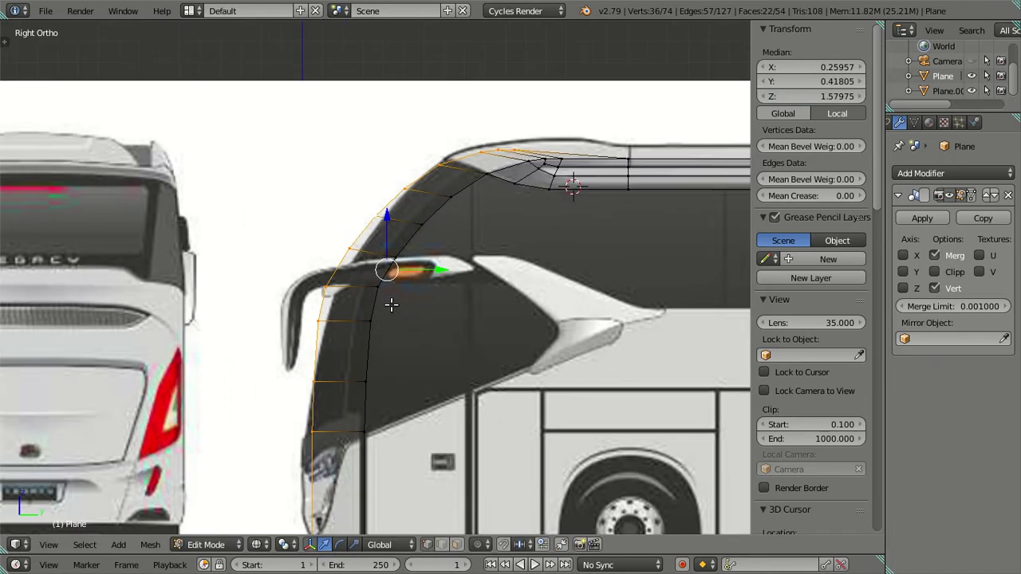
scroll(389, 238, up, 1)
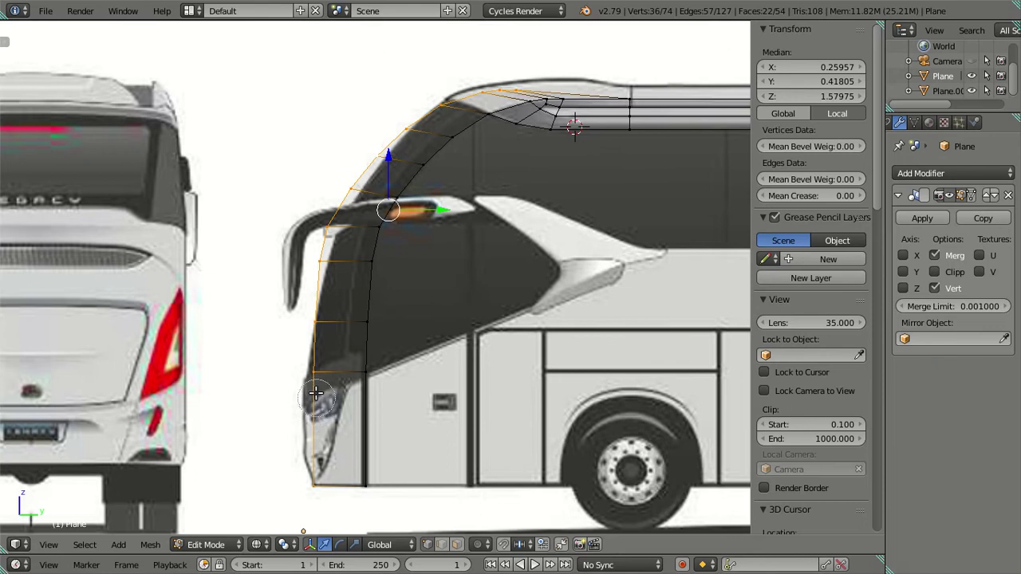
shift+right_click(314, 446)
shift+right_click(303, 479)
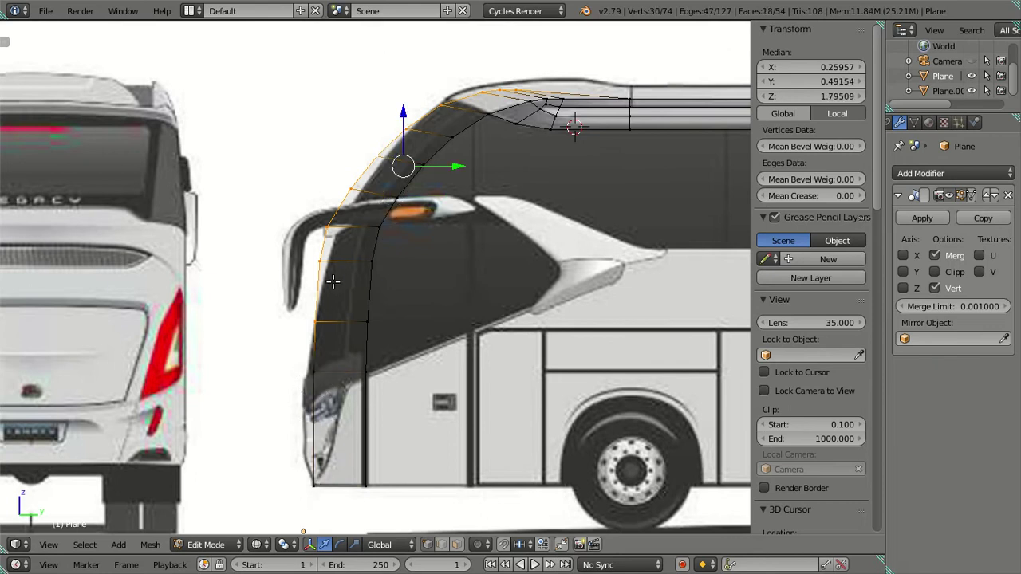
shift+right_click(324, 321)
scroll(327, 319, up, 1)
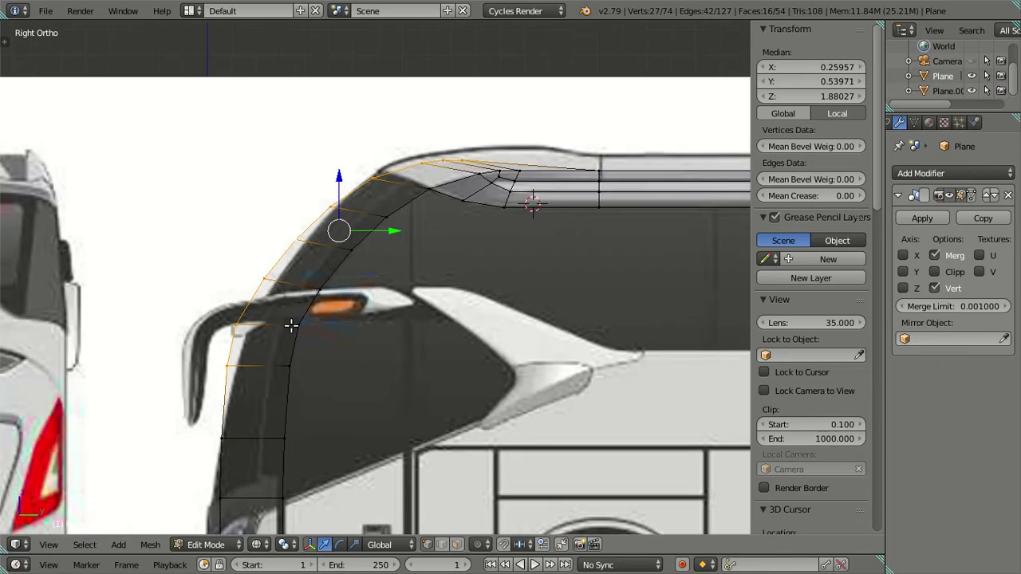
drag(387, 230, 394, 229)
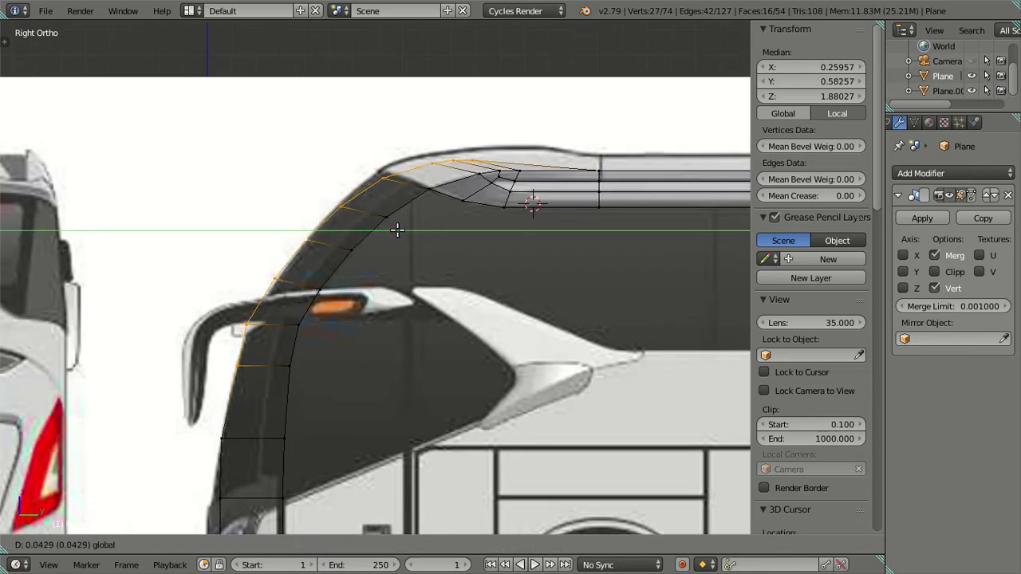
shift+right_click(238, 367)
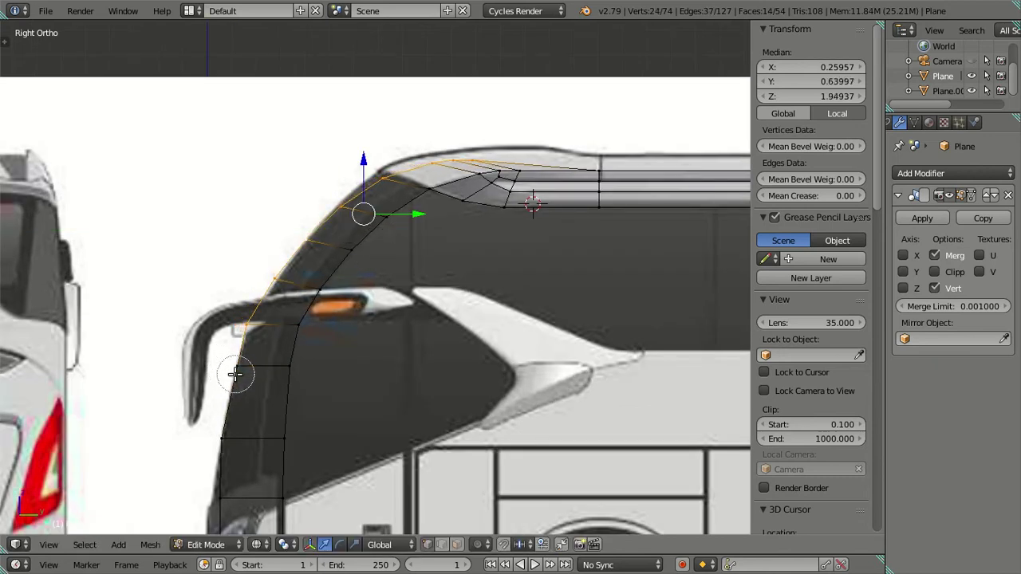
drag(405, 215, 405, 215)
shift+right_click(247, 325)
shift+right_click(280, 273)
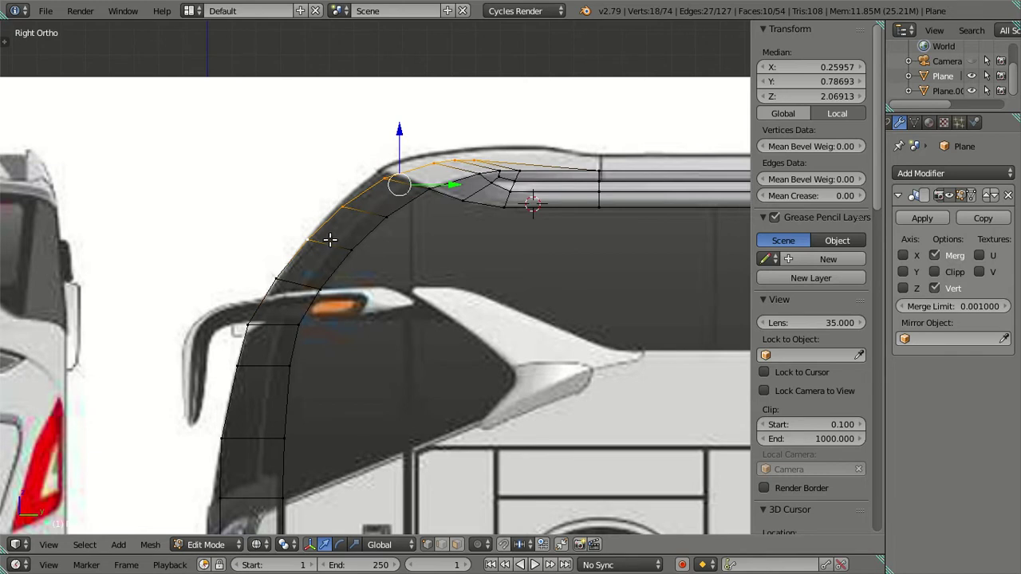
Slide the roof corner edges lengthwise and raise them to match the blueprint roofline.
middle_drag(359, 238, 436, 221)
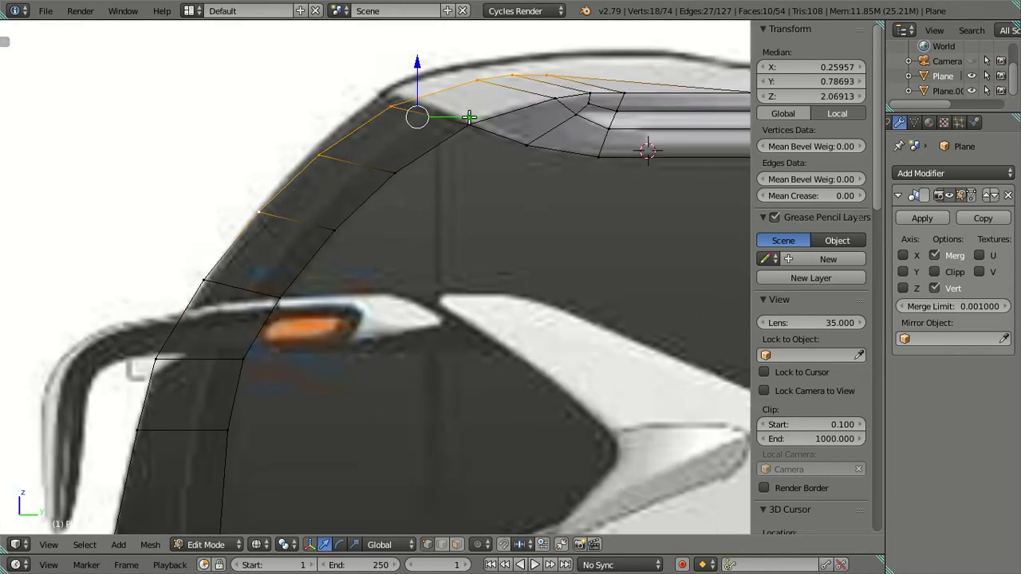
drag(469, 117, 466, 117)
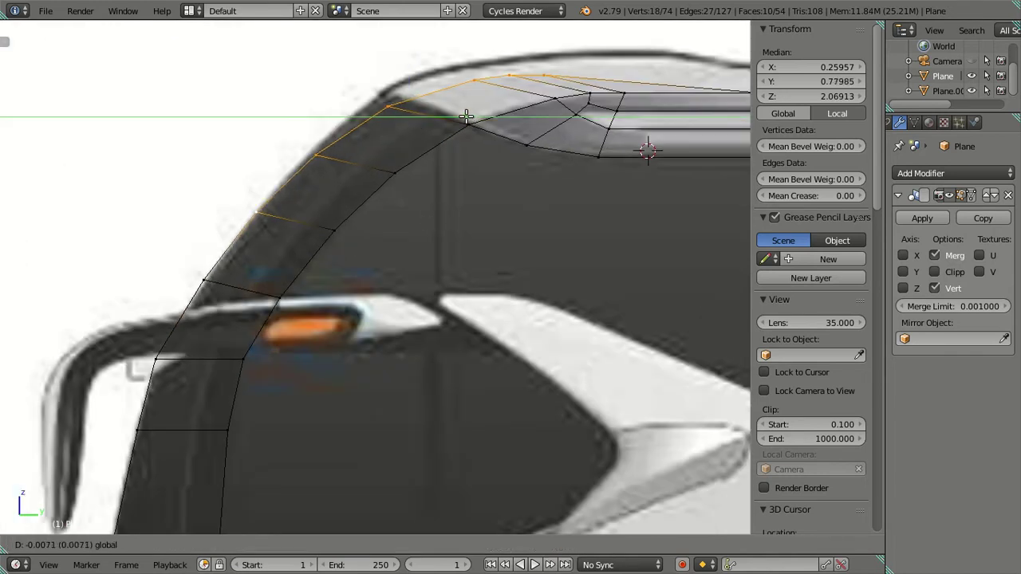
alt+shift+right_click(256, 212)
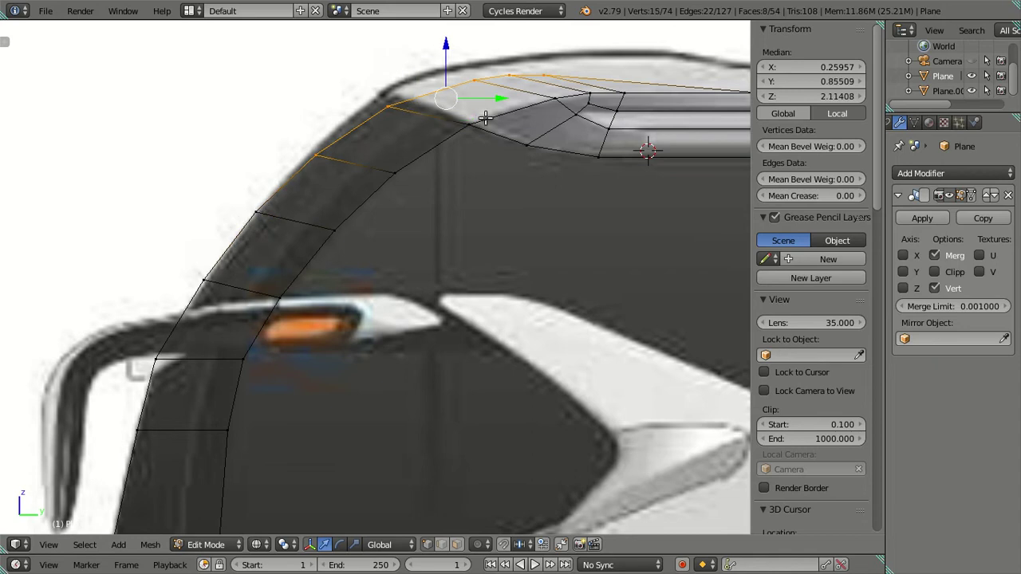
drag(501, 98, 490, 88)
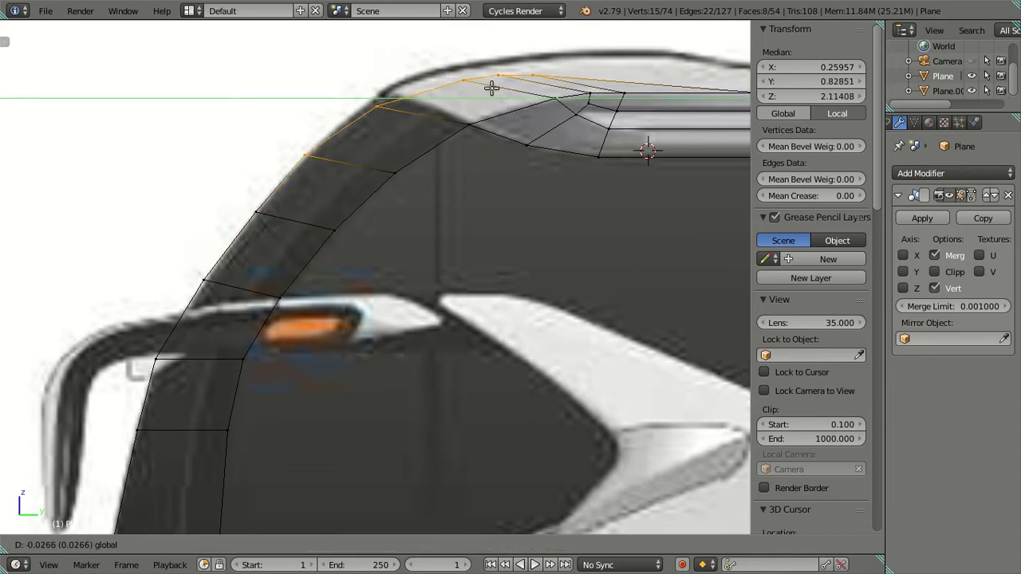
alt+shift+right_click(306, 153)
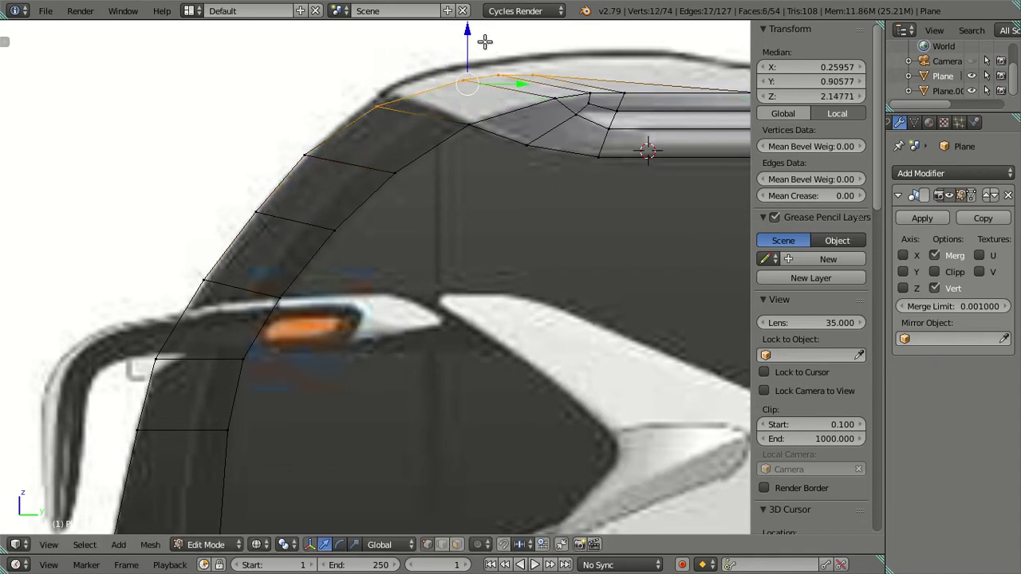
drag(485, 41, 482, 519)
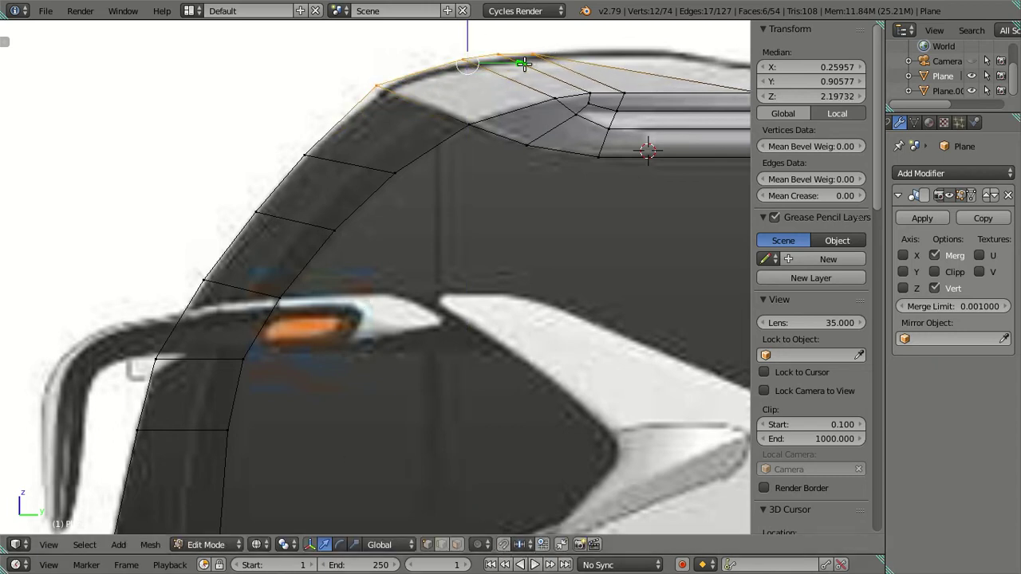
drag(524, 64, 533, 64)
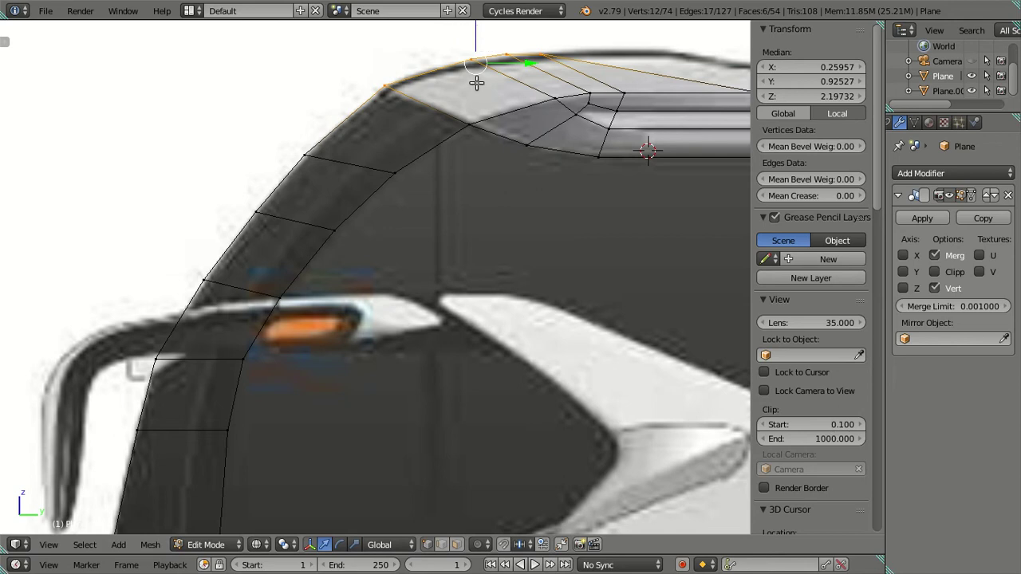
Add nearby roof edges and lift them to fit the blueprint's curved roof, ending in side view.
shift+middle_drag(477, 83, 438, 149)
shift+click(318, 198)
drag(397, 102, 404, 93)
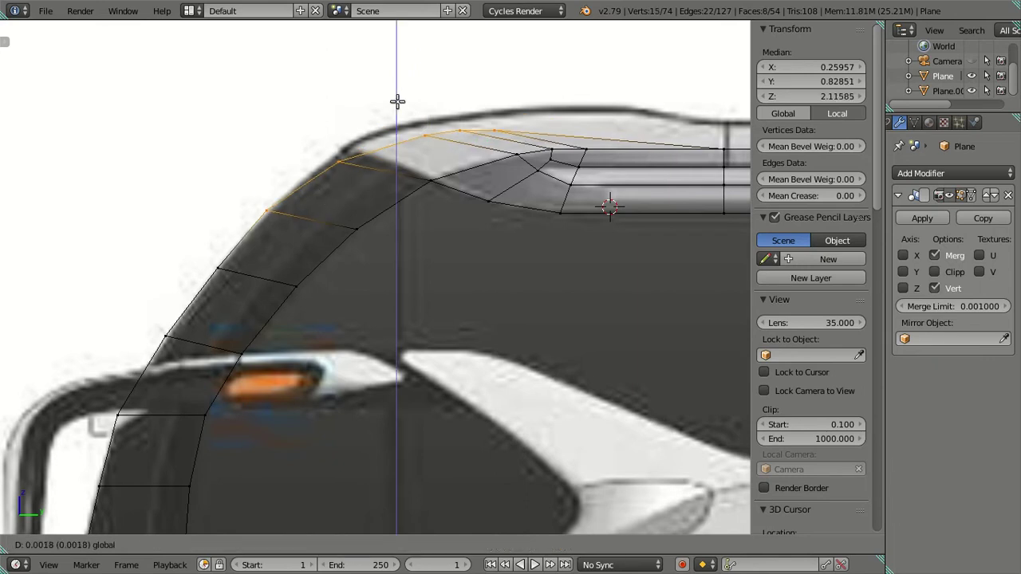
mouse_move(429, 142)
mouse_down()
mouse_move(455, 145)
mouse_move(442, 120)
mouse_move(466, 127)
mouse_up()
shift+click(281, 195)
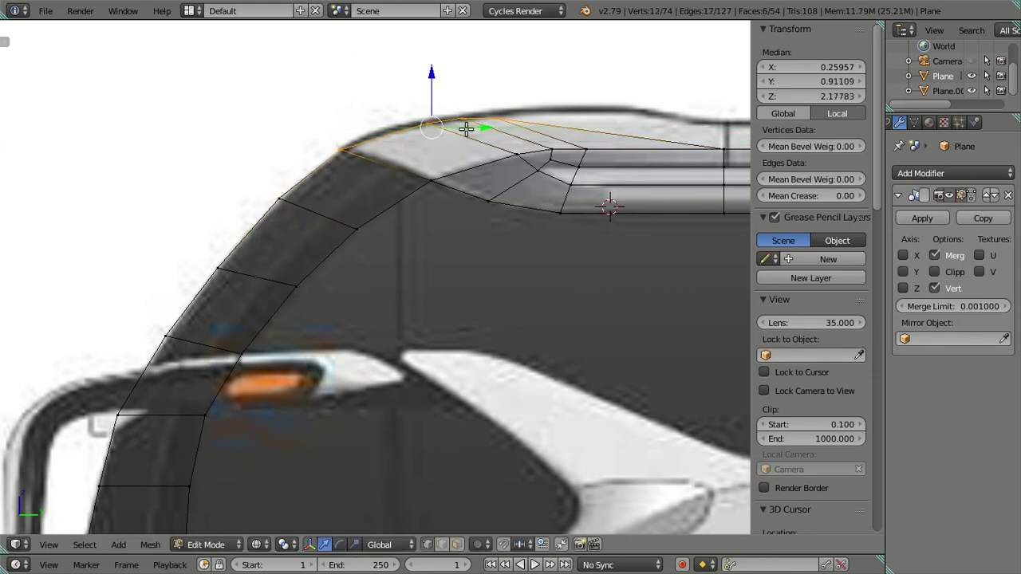
drag(428, 74, 430, 69)
drag(482, 126, 465, 132)
key(KP_3)
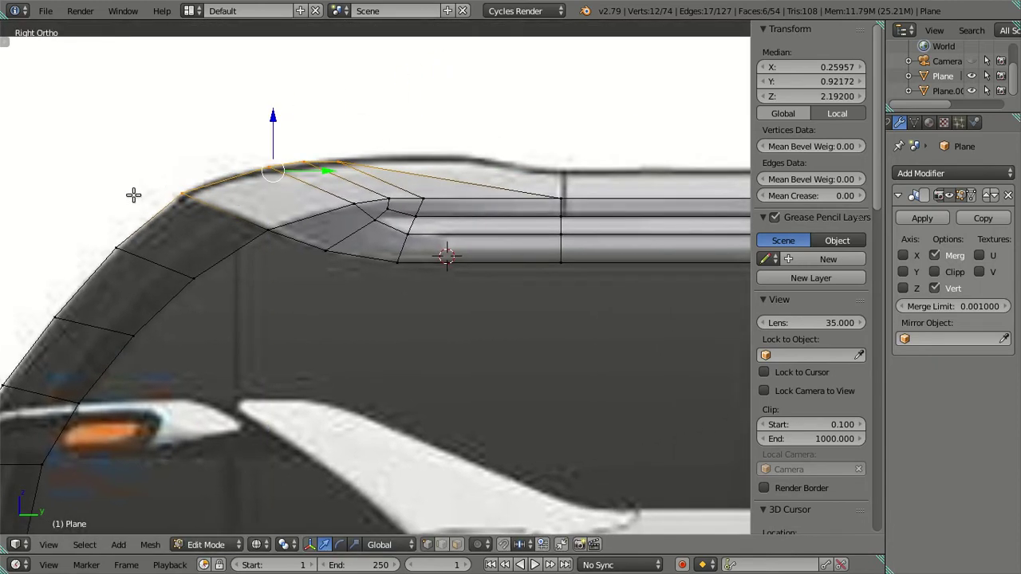
Deselect the front roof vertices and slide the remaining roof edge rearward along the roof.
middle_drag(185, 206, 171, 199)
scroll(170, 202, down, 2)
scroll(264, 210, down, 1)
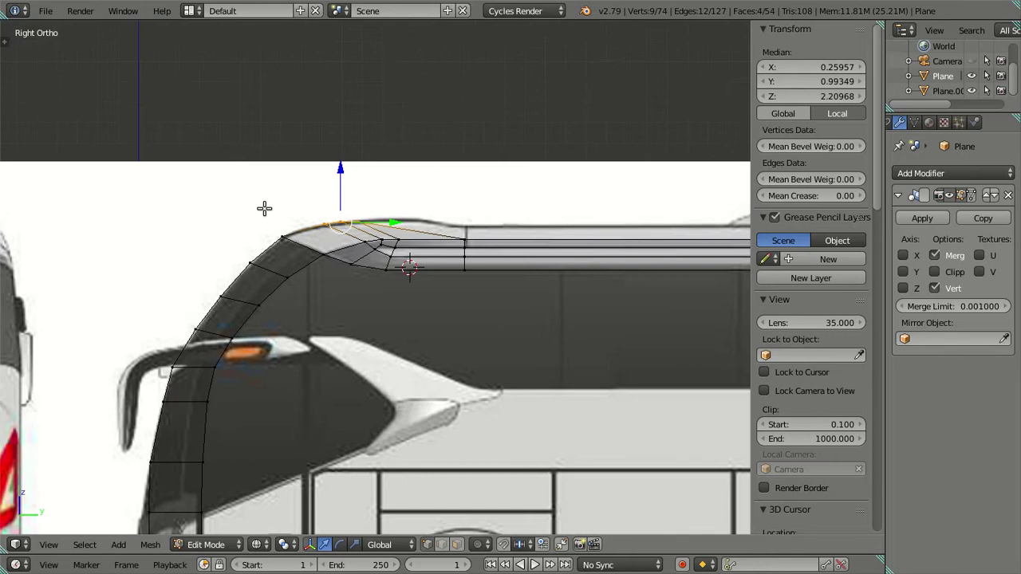
scroll(274, 223, down, 1)
scroll(333, 272, up, 1)
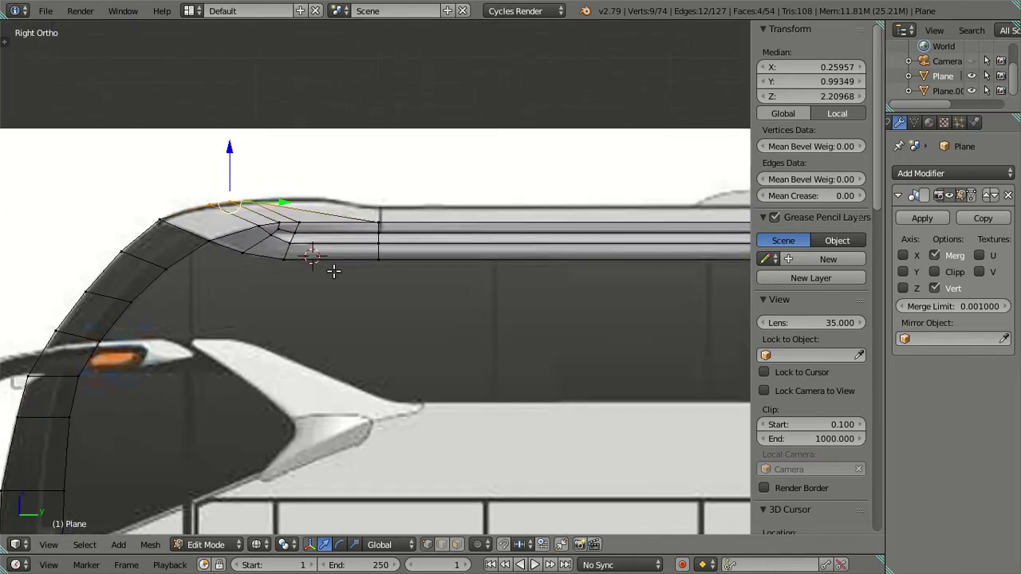
mouse_move(292, 201)
mouse_down()
mouse_move(318, 190)
mouse_move(277, 185)
mouse_move(292, 190)
mouse_up()
scroll(212, 204, up, 2)
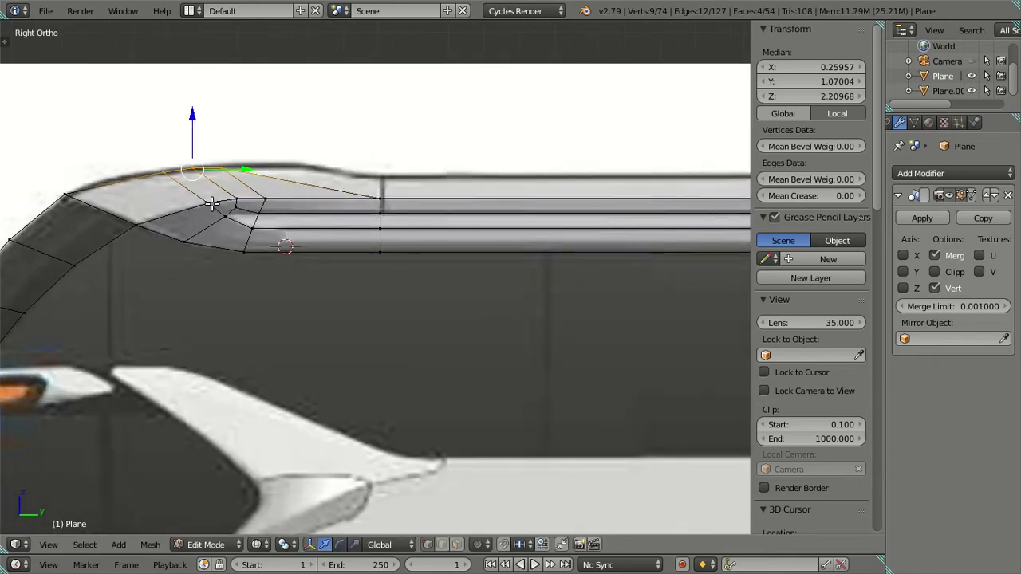
key(c)
middle_drag(155, 181, 162, 181)
right_click(162, 181)
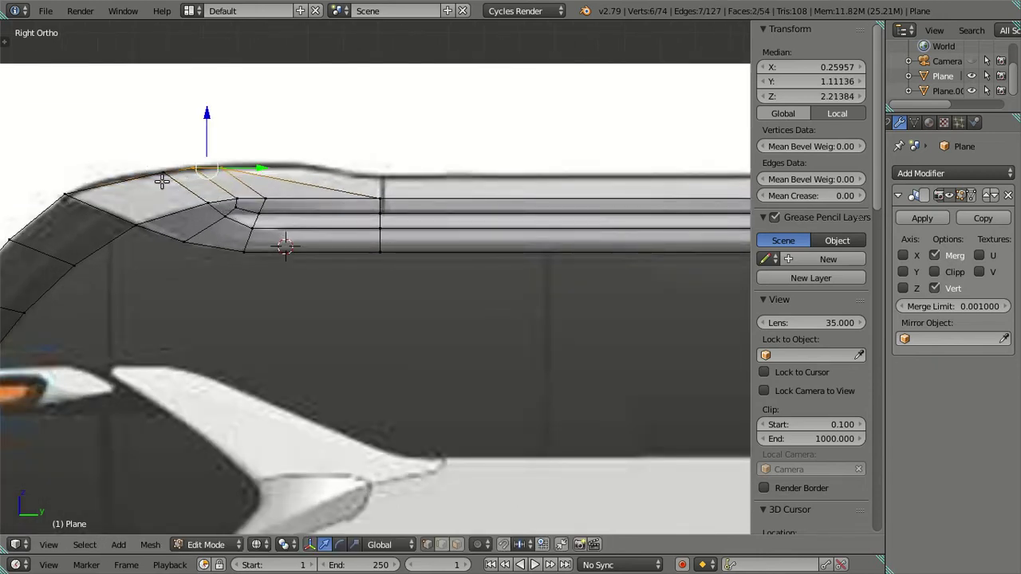
drag(260, 170, 304, 163)
click(305, 162)
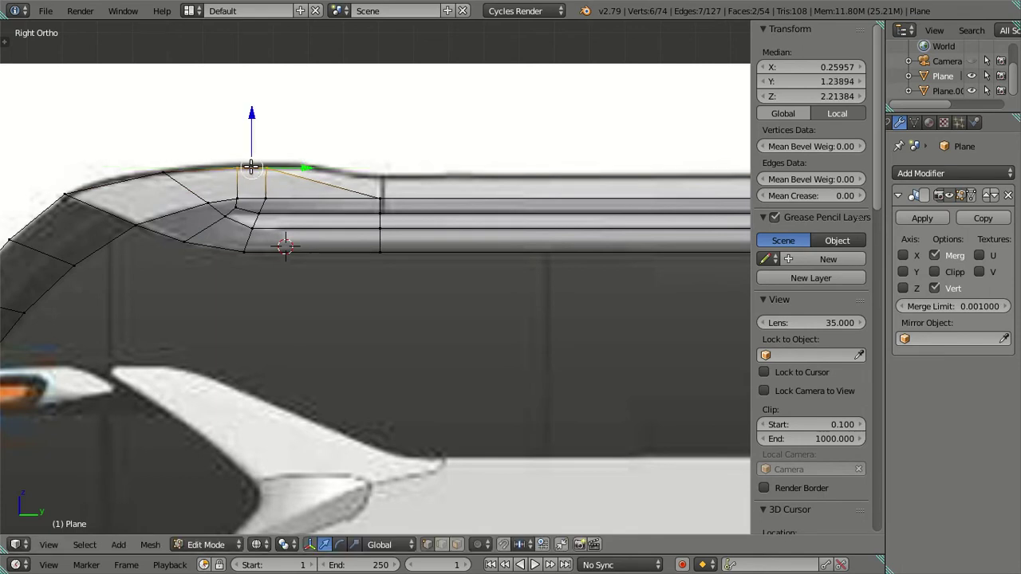
Move the rear roof vertex back along the roofline, fine-tuning its Z and Y position.
shift+right_click(237, 169)
key(g)
drag(342, 165, 367, 162)
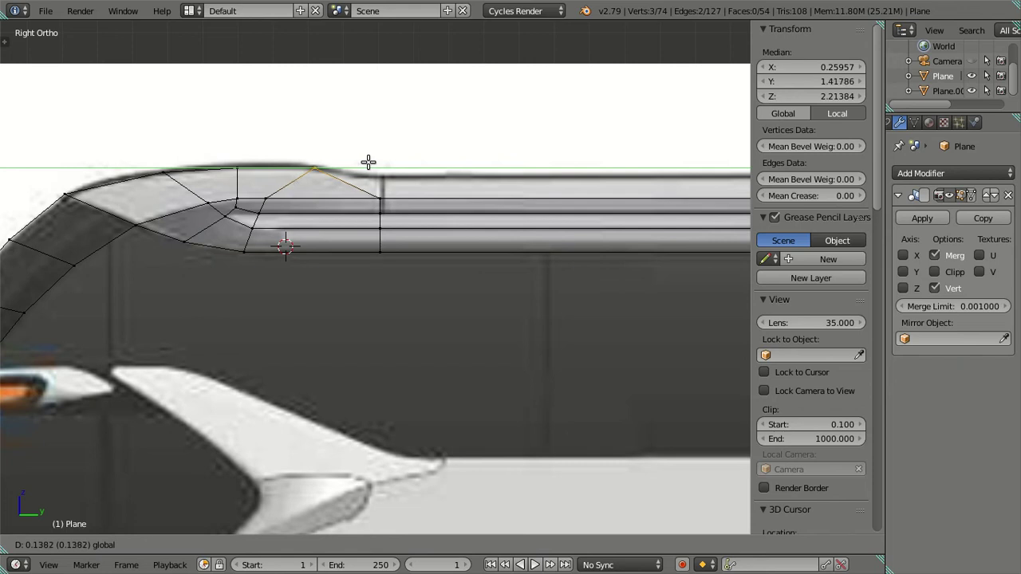
drag(369, 162, 358, 170)
click(385, 191)
key(g)
key(z)
click(359, 169)
key(g)
key(y)
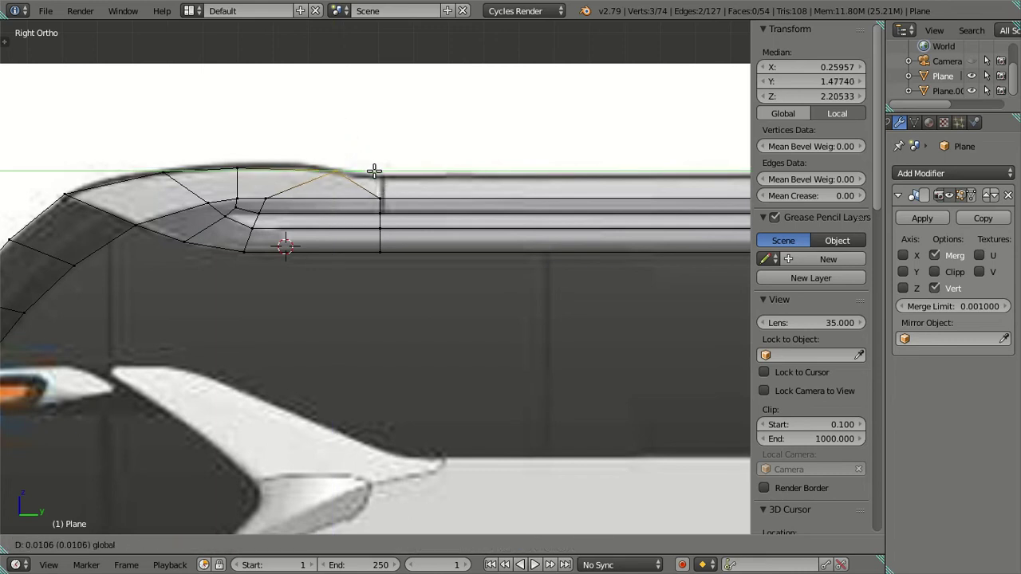
click(377, 171)
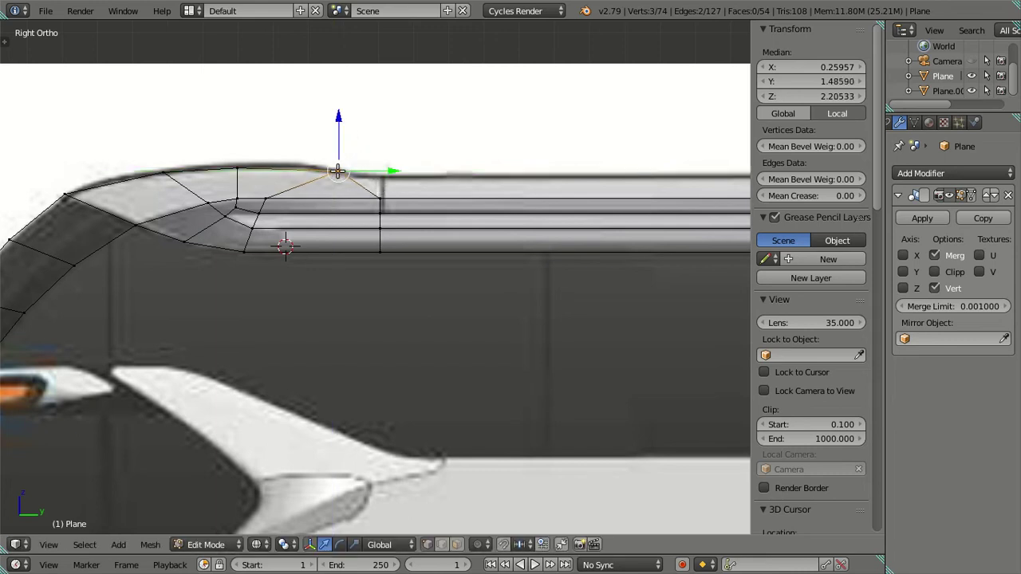
Slide the roof vertex nearer the front rearward, then deselect all and check from the side.
right_click(236, 166)
key(ctrl+KP_Add)
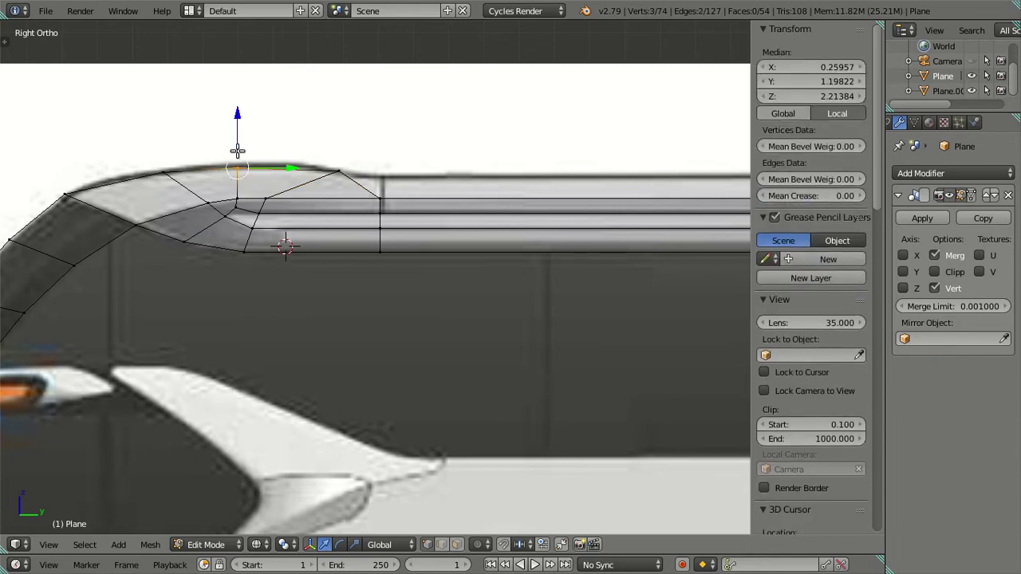
drag(242, 114, 242, 110)
drag(275, 162, 351, 180)
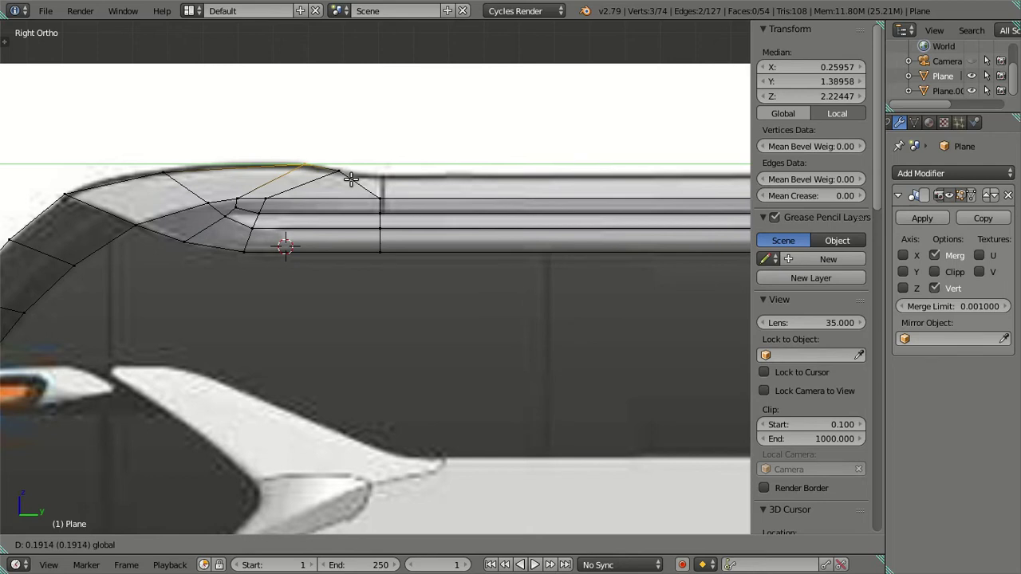
click(347, 179)
key(a)
scroll(347, 179, down, 4)
mouse_move(303, 232)
middle_down()
mouse_move(314, 262)
mouse_move(286, 286)
mouse_move(315, 264)
mouse_move(262, 283)
mouse_move(272, 275)
mouse_move(282, 338)
mouse_move(272, 298)
middle_up()
scroll(355, 285, up, 2)
scroll(310, 249, down, 1)
key(KP_3)
scroll(278, 280, down, 2)
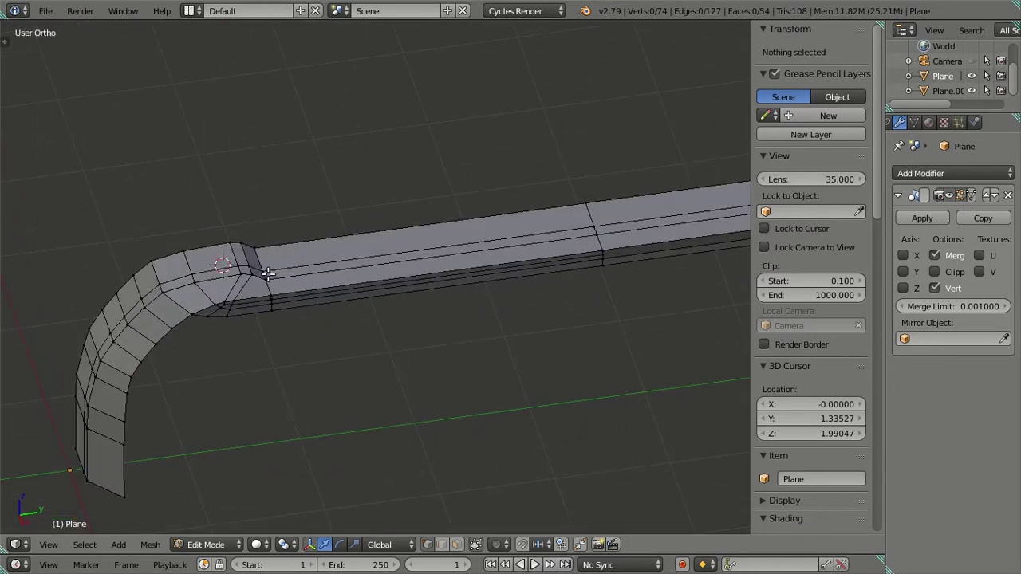
Select the roof strip's top face loop and circle-deselect the front curved column in Right Ortho.
alt+right_click(292, 268)
alt+right_click(287, 263)
alt+right_click(263, 260)
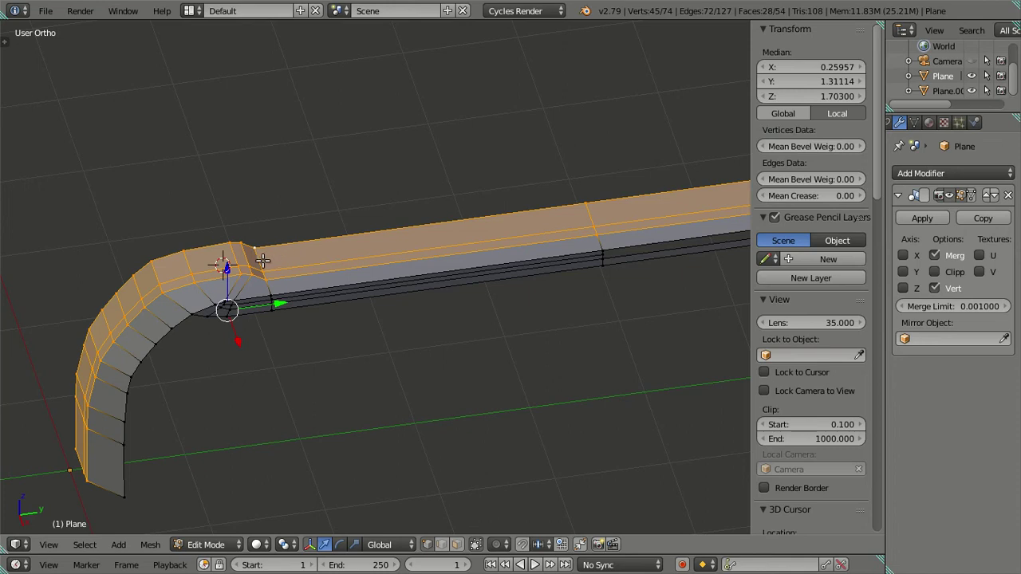
key(KP_3)
shift+middle_drag(275, 273, 340, 266)
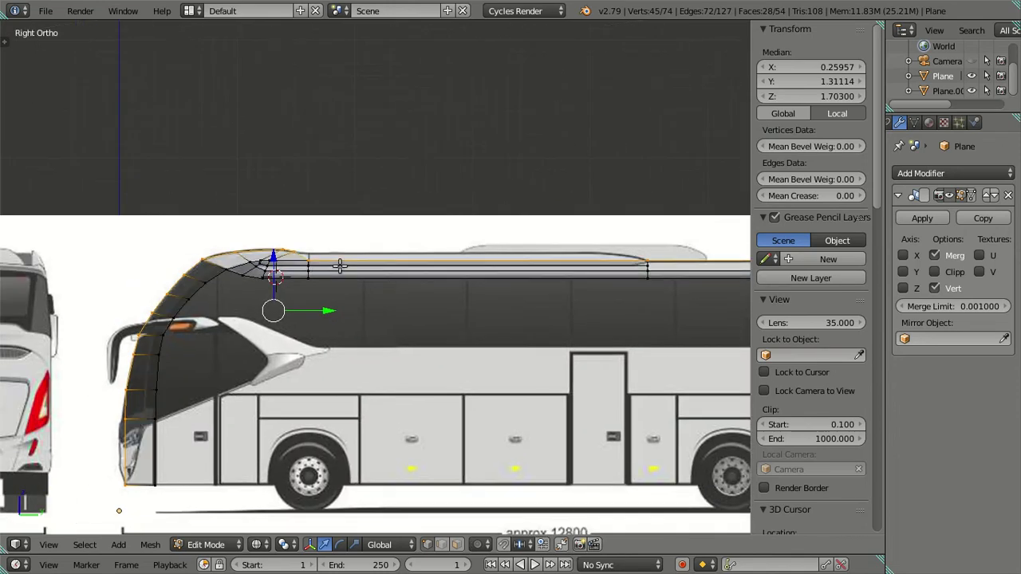
key(c)
mouse_move(192, 266)
middle_down()
mouse_move(109, 478)
mouse_move(150, 309)
mouse_move(221, 237)
mouse_move(258, 237)
middle_up()
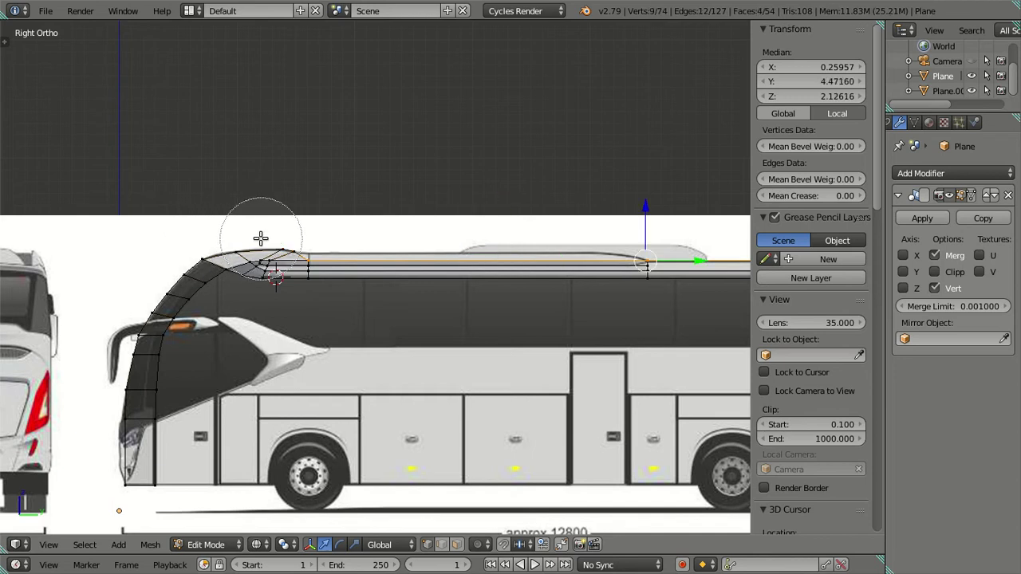
key(Escape)
Raise the rear roof edge slightly along Z and clear the selection.
scroll(361, 263, up, 1)
scroll(361, 263, up, 1)
scroll(221, 274, up, 1)
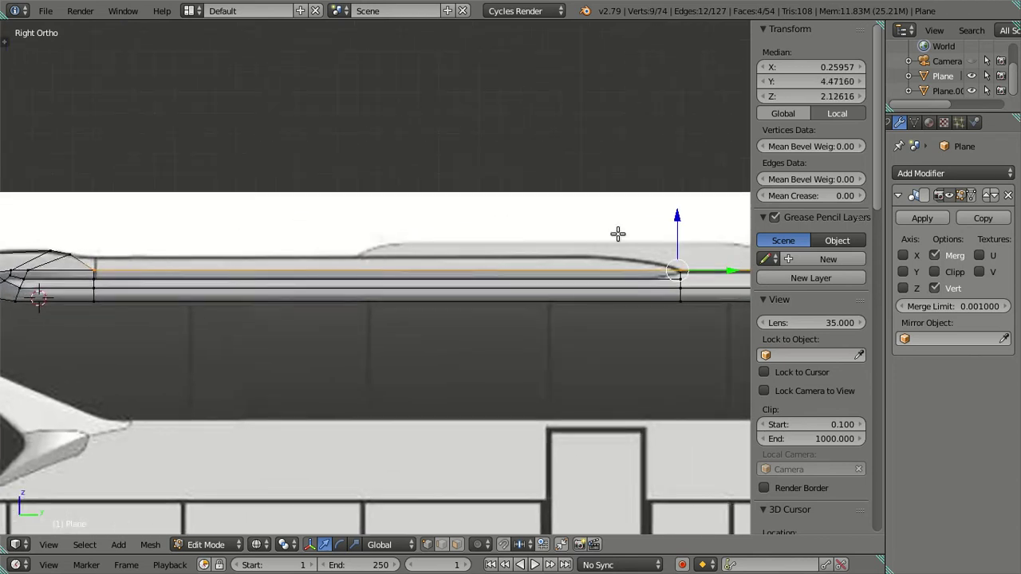
drag(678, 216, 685, 206)
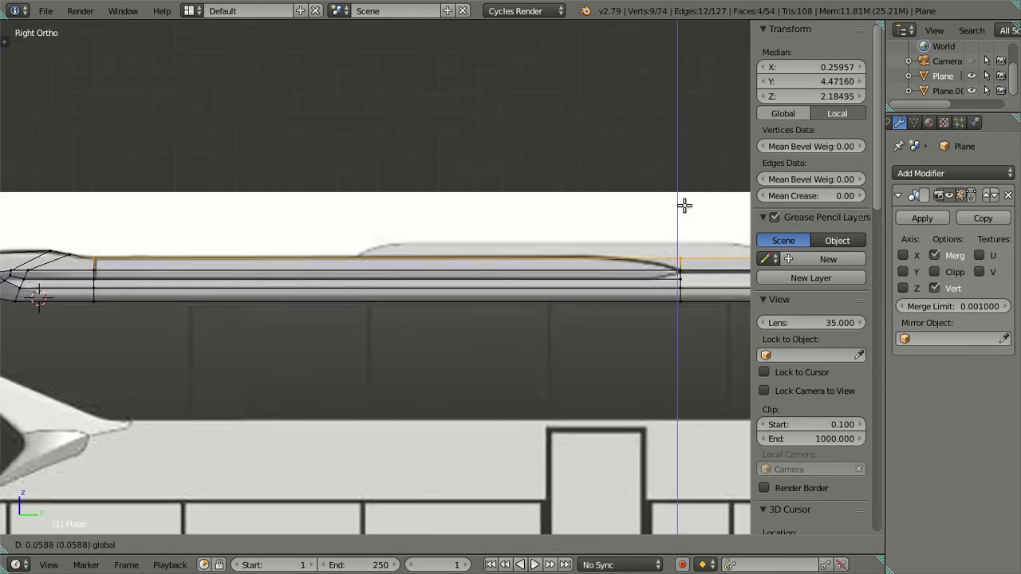
click(685, 206)
key(a)
Orbit around the roof strip, then check it in Right Ortho and Front Ortho views.
mouse_move(497, 262)
middle_down()
mouse_move(306, 298)
mouse_move(390, 315)
mouse_move(436, 280)
mouse_move(458, 276)
mouse_move(465, 287)
mouse_move(463, 303)
mouse_move(225, 298)
mouse_move(221, 338)
mouse_move(230, 335)
mouse_move(194, 287)
mouse_move(262, 273)
mouse_move(269, 263)
mouse_move(244, 254)
middle_up()
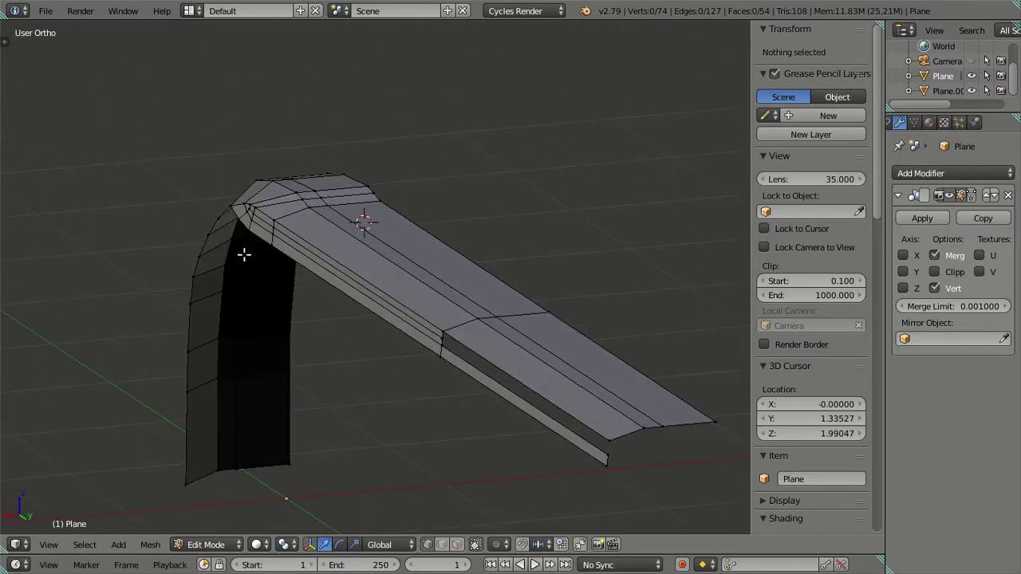
middle_drag(279, 217, 307, 228)
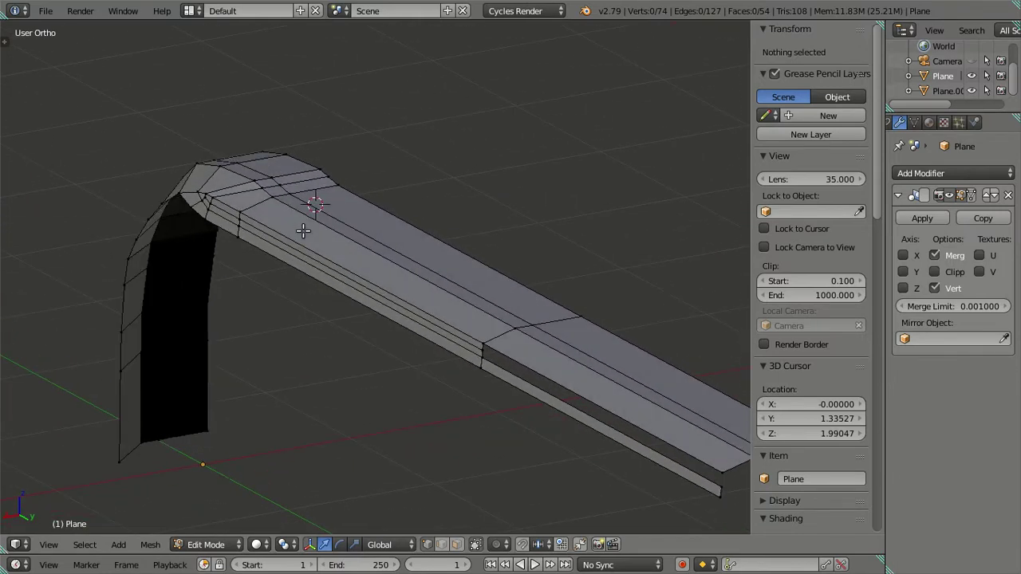
key(KP_3)
shift+middle_drag(195, 295, 352, 282)
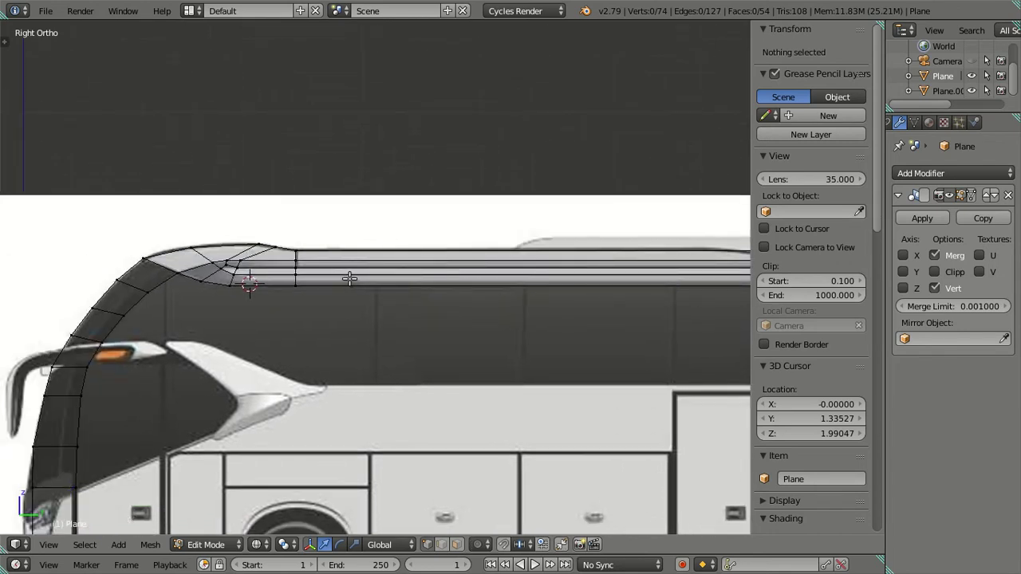
scroll(349, 277, down, 3)
mouse_move(408, 268)
shift+middle_down()
mouse_move(335, 271)
mouse_move(358, 353)
mouse_move(320, 391)
mouse_move(194, 296)
mouse_move(240, 286)
shift+middle_up()
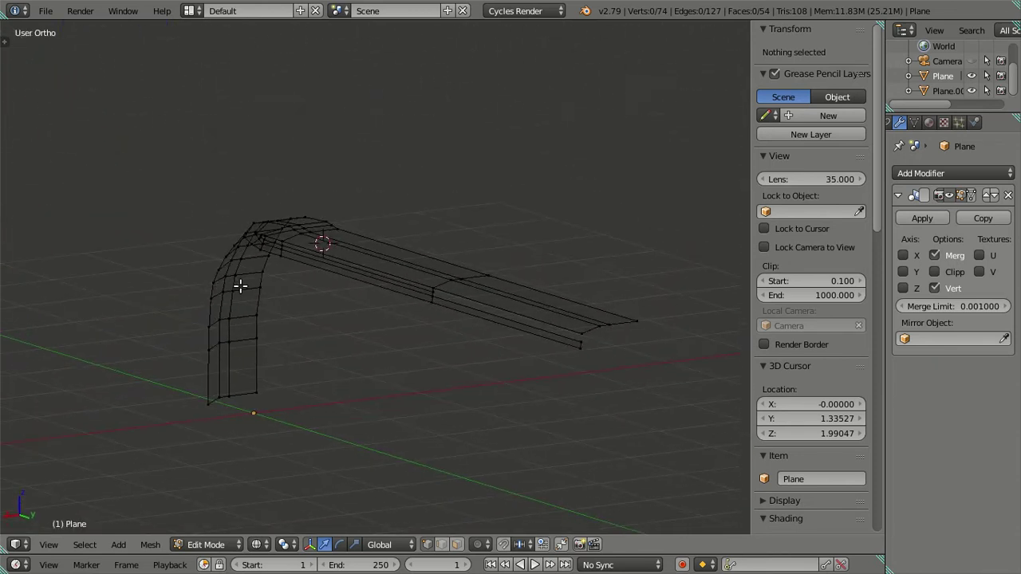
key(KP_3)
key(KP_1)
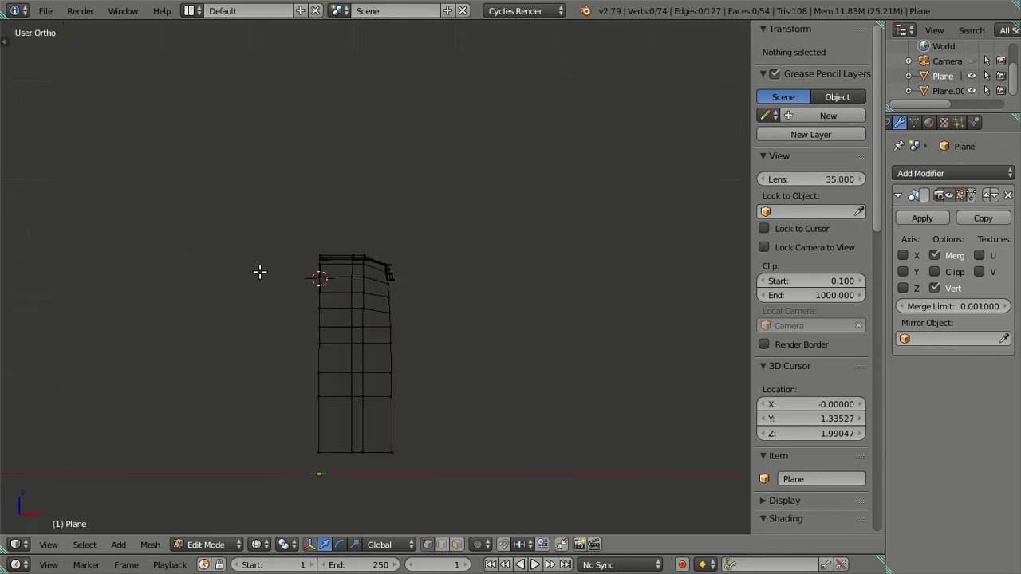
scroll(284, 279, up, 3)
scroll(322, 292, up, 2)
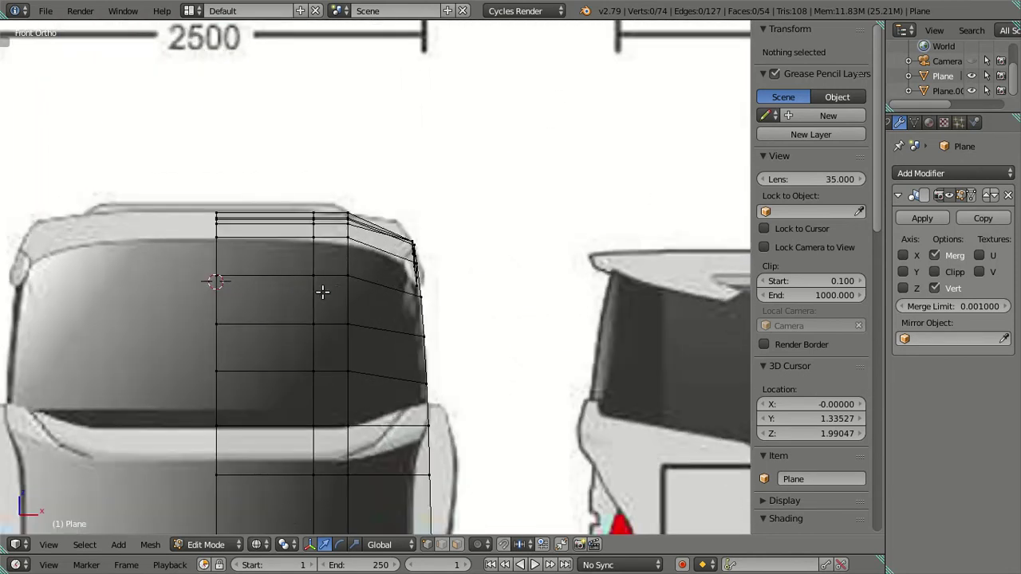
Slide the vertical edge loop near the front roof corner outward onto the front blueprint outline.
alt+right_click(350, 262)
scroll(351, 261, down, 2)
scroll(355, 260, down, 1)
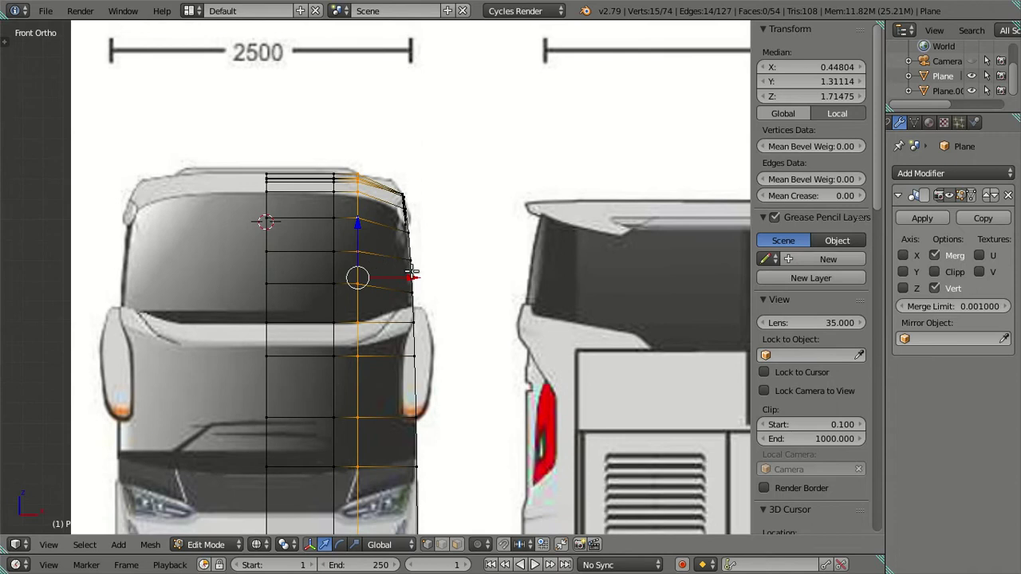
drag(417, 280, 447, 283)
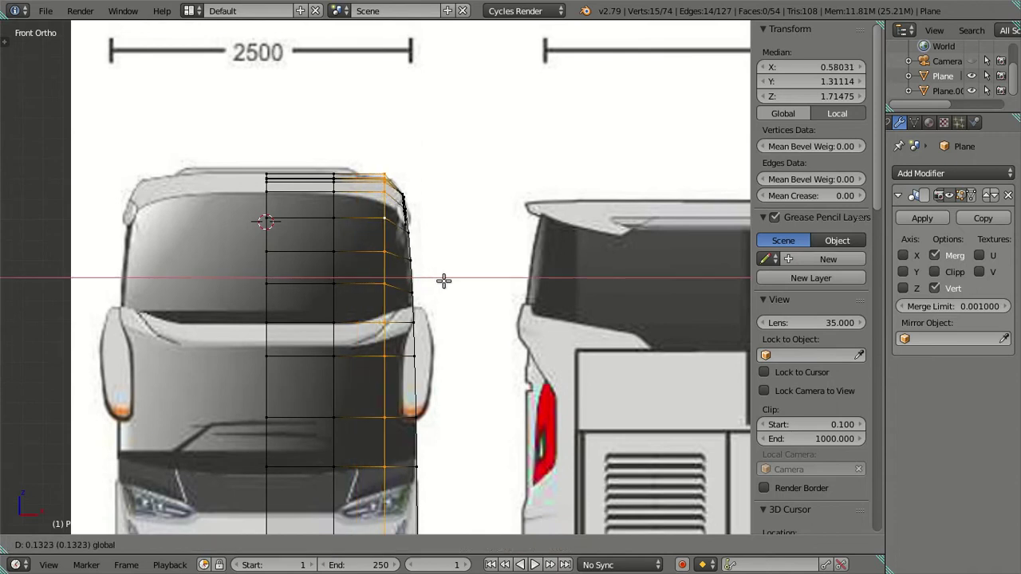
drag(446, 282, 449, 284)
Deselect, toggle solid and wireframe shading, and switch Object and Edit mode to check the result in Front view.
mouse_move(439, 284)
shift+middle_down()
mouse_move(417, 228)
mouse_move(424, 197)
mouse_move(372, 246)
mouse_move(379, 265)
shift+middle_up()
key(a)
key(z)
scroll(424, 197, up, 5)
key(Tab)
scroll(378, 258, down, 5)
mouse_move(425, 291)
middle_down()
mouse_move(356, 217)
mouse_move(319, 272)
mouse_move(326, 317)
mouse_move(344, 271)
mouse_move(372, 342)
mouse_move(395, 337)
middle_up()
key(KP_1)
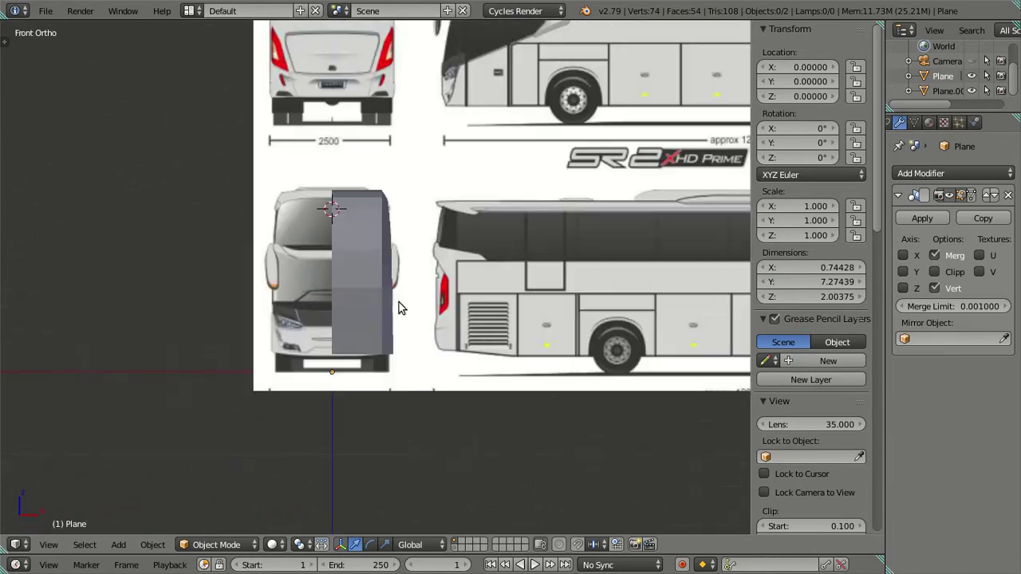
scroll(392, 303, up, 2)
key(z)
key(Tab)
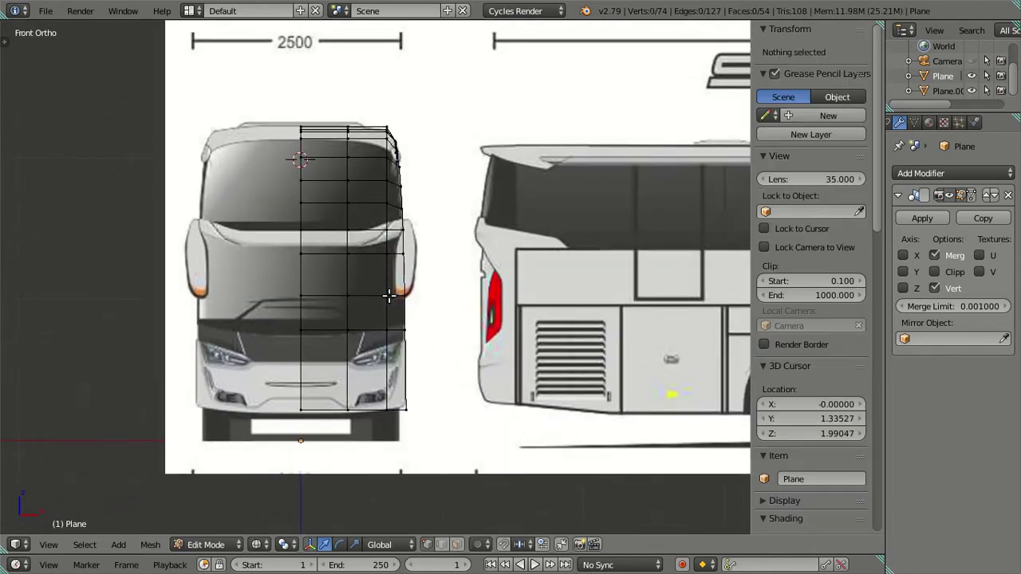
scroll(390, 297, up, 2)
middle_drag(391, 281, 292, 353)
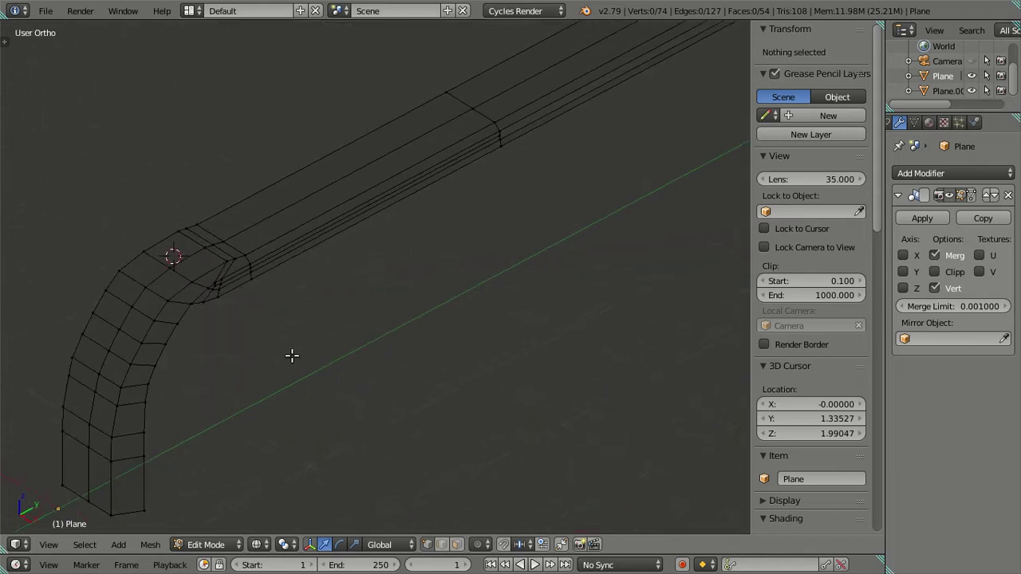
Select the edge loop up the curved front pillar and compare it with the side blueprint in Right Ortho.
key(z)
mouse_move(216, 337)
middle_down()
mouse_move(416, 258)
mouse_move(324, 369)
mouse_move(324, 324)
mouse_move(366, 266)
middle_up()
right_click(236, 406)
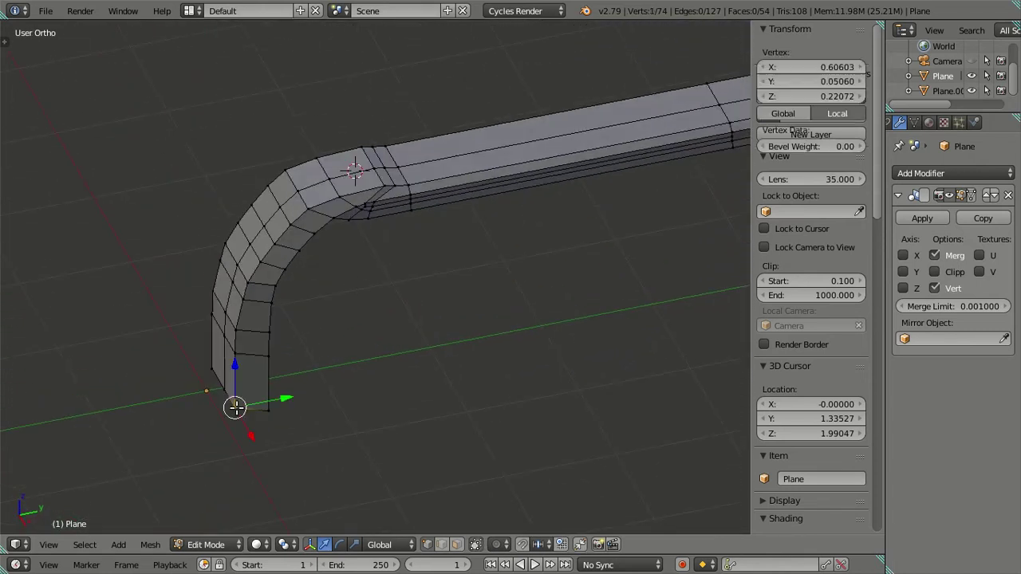
alt+right_click(308, 205)
key(KP_3)
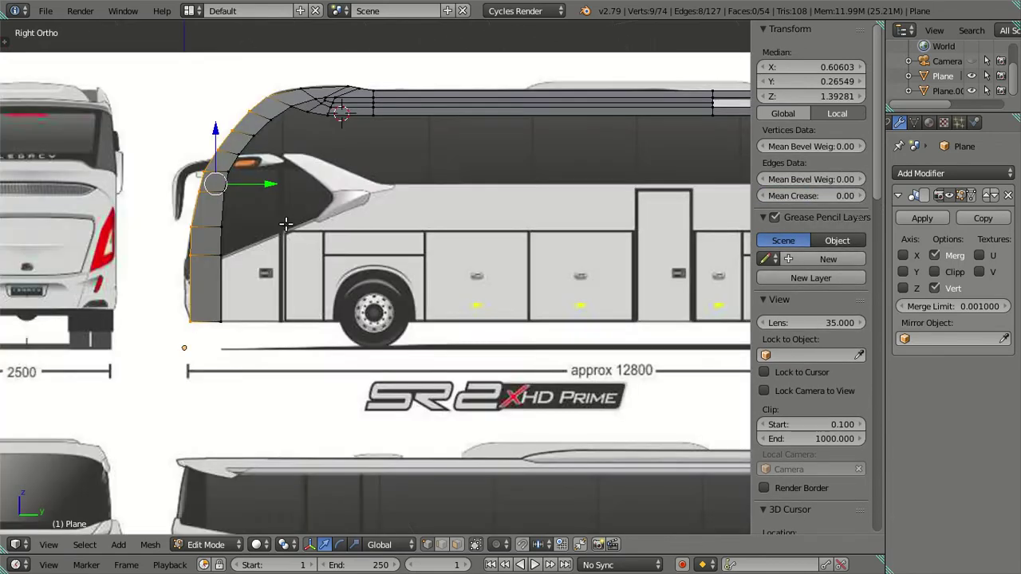
scroll(319, 239, up, 2)
shift+middle_drag(232, 183, 351, 319)
scroll(289, 282, down, 2)
scroll(336, 241, down, 1)
scroll(336, 241, down, 3)
scroll(336, 240, down, 2)
scroll(336, 241, down, 3)
shift+middle_drag(339, 247, 226, 164)
scroll(317, 247, up, 4)
scroll(316, 246, up, 3)
scroll(316, 246, up, 1)
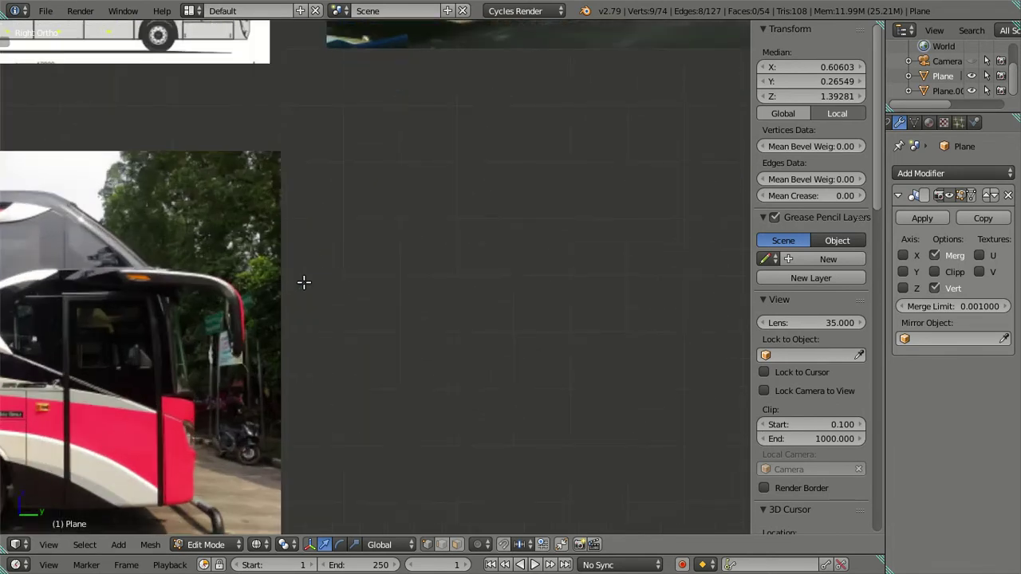
scroll(304, 282, up, 1)
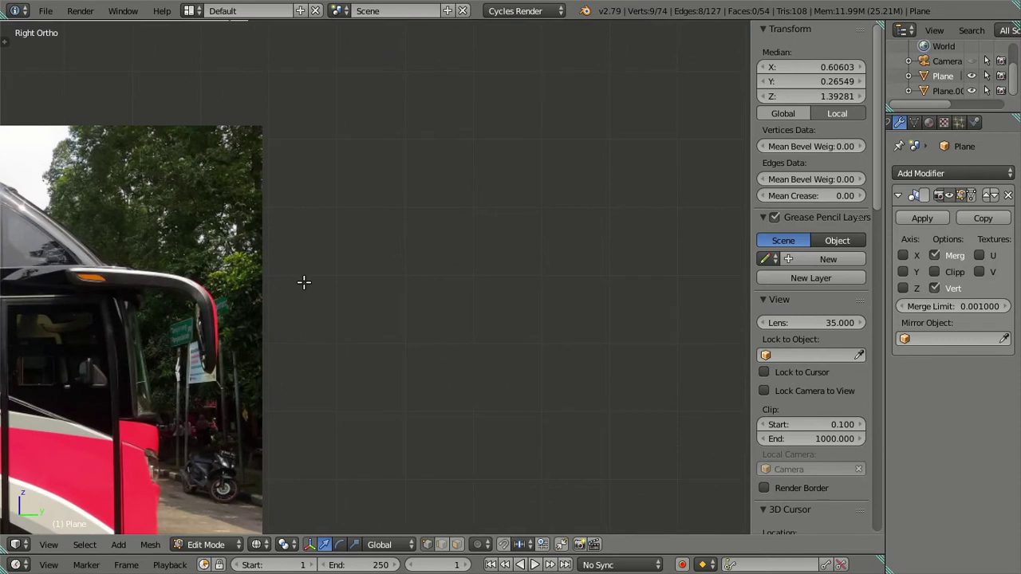
scroll(304, 282, down, 5)
Deselect all, switch to solid shading, then return to the Right side blueprint view near the bus front.
mouse_move(283, 241)
shift+middle_down()
mouse_move(392, 290)
mouse_move(375, 365)
shift+middle_up()
key(a)
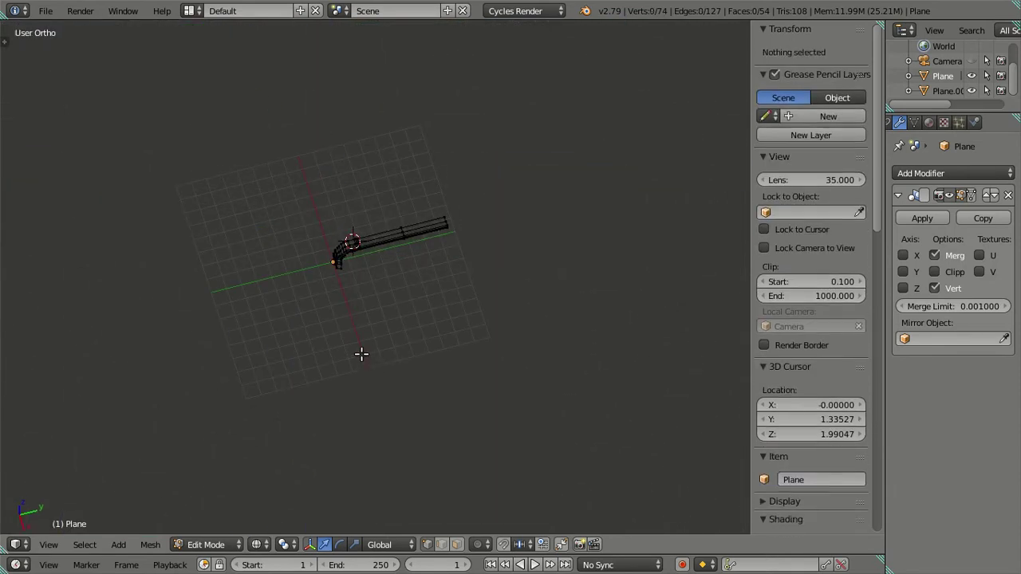
key(z)
scroll(315, 288, up, 3)
mouse_move(314, 287)
middle_down()
mouse_move(337, 301)
mouse_move(385, 226)
mouse_move(426, 305)
middle_up()
scroll(384, 220, up, 3)
scroll(407, 305, up, 2)
scroll(396, 320, up, 2)
scroll(385, 265, down, 3)
scroll(386, 266, down, 2)
key(KP_3)
scroll(349, 276, down, 2)
scroll(256, 158, up, 2)
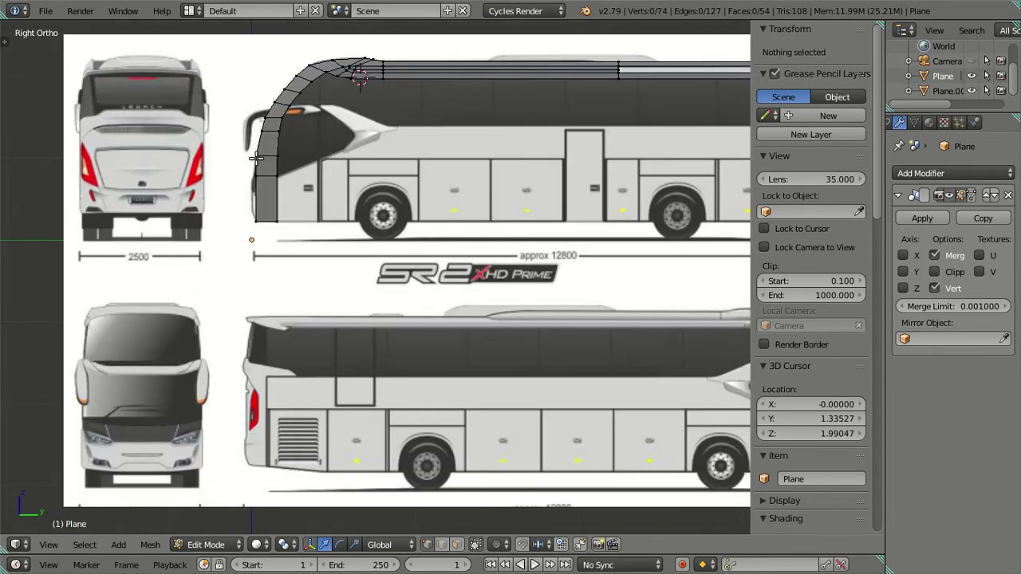
shift+middle_drag(256, 158, 288, 217)
Select the front outer edge loop of the pillar and compare it against the nose outline.
alt+right_click(382, 205)
scroll(390, 322, up, 4)
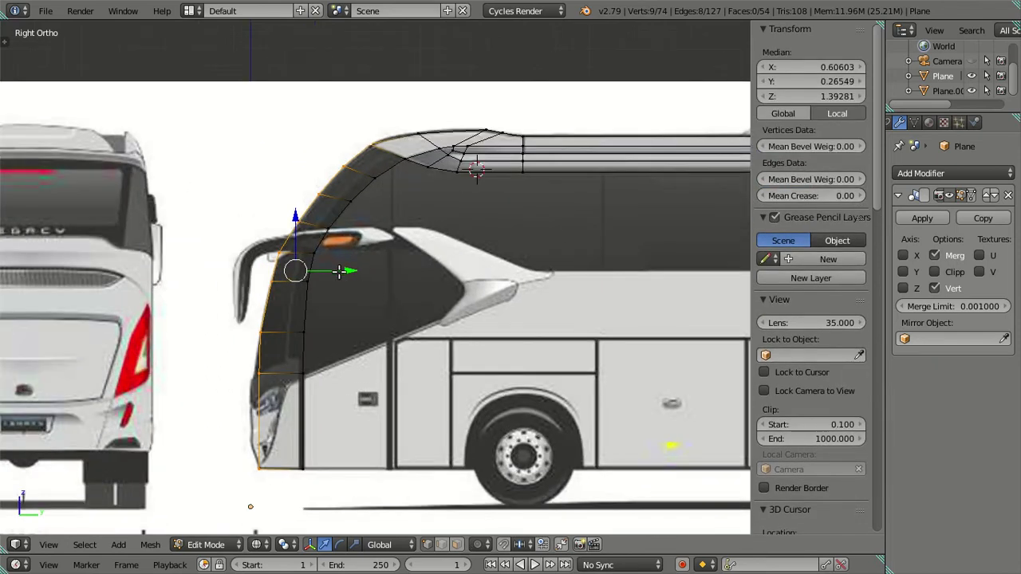
scroll(341, 273, down, 5)
scroll(348, 274, down, 1)
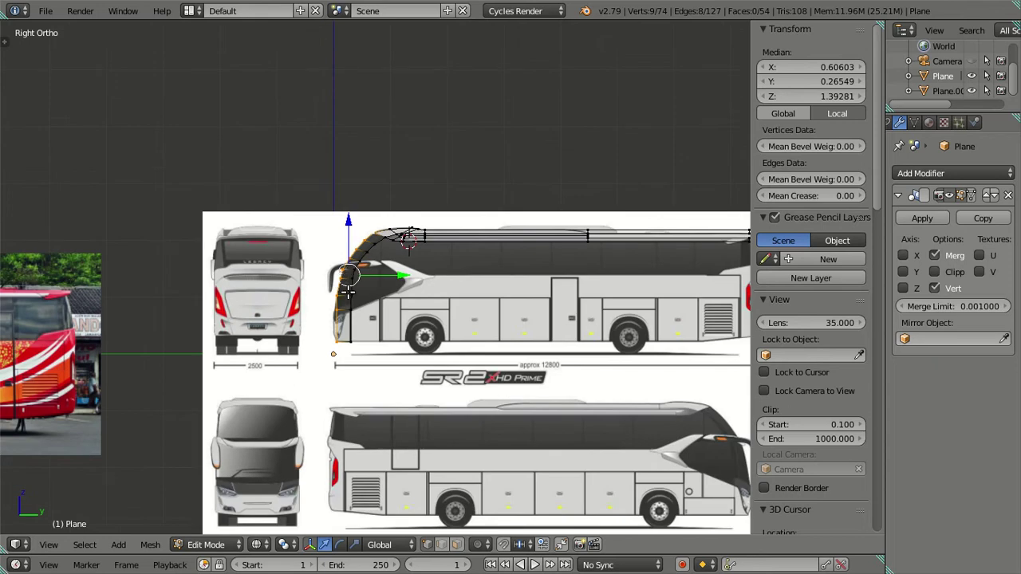
scroll(348, 292, up, 1)
scroll(348, 287, up, 2)
scroll(375, 264, up, 3)
scroll(386, 197, up, 2)
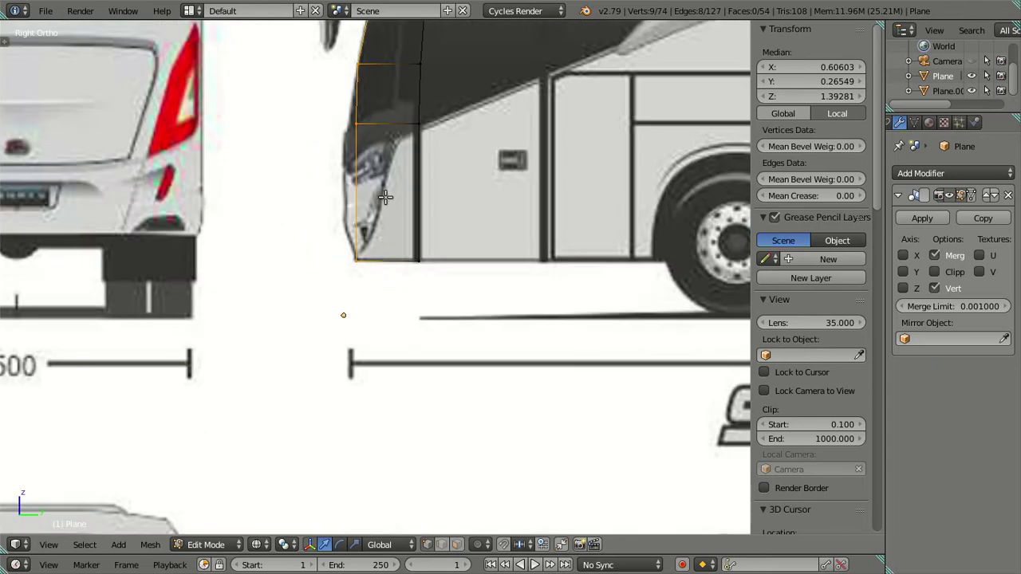
scroll(385, 197, down, 5)
Reselect a two-loop face strip at the bottom of the pillar's outer column.
key(a)
middle_drag(385, 197, 417, 235)
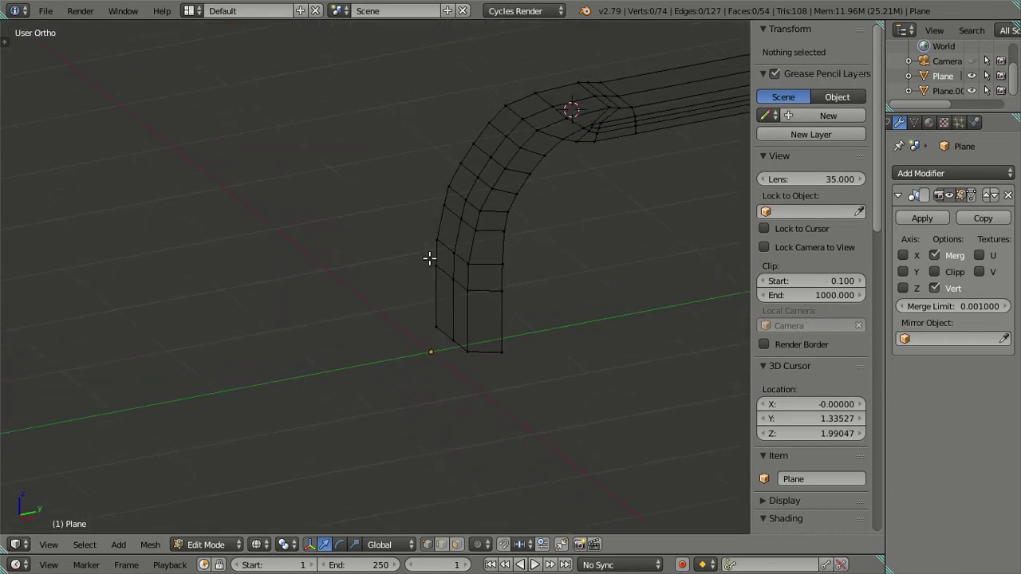
right_click(532, 132)
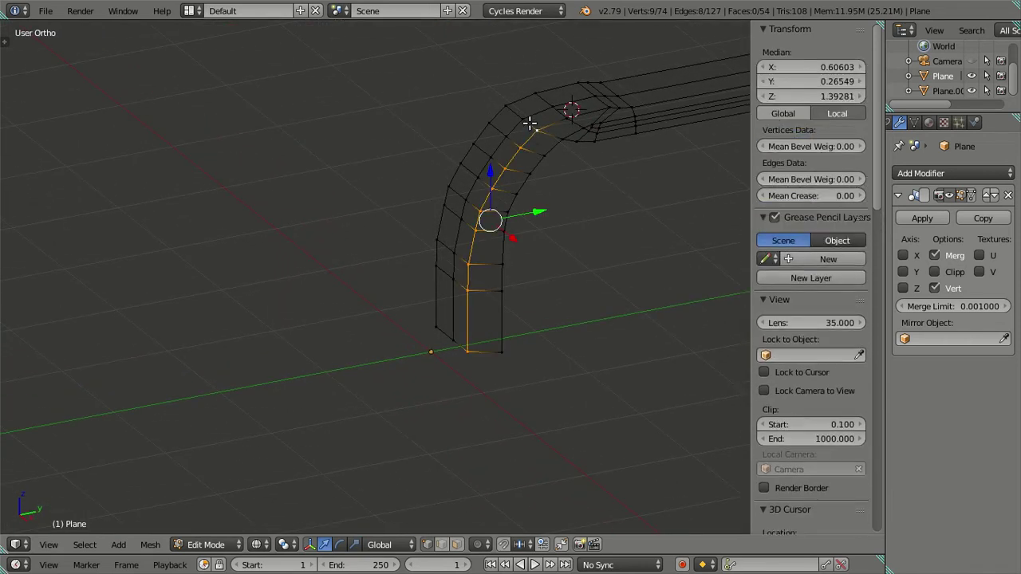
alt+right_click(451, 299)
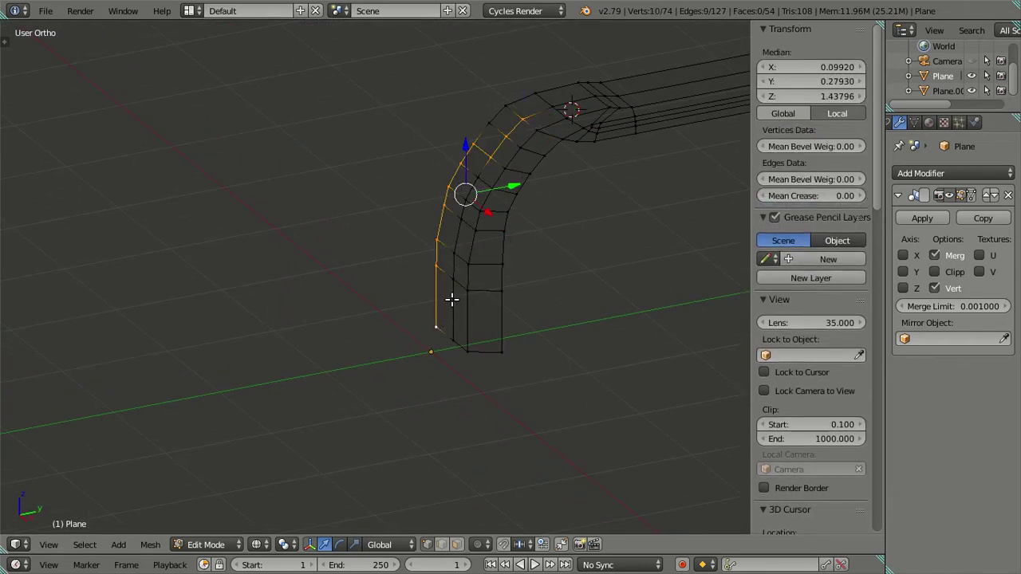
right_click(504, 110)
right_click(520, 119)
alt+right_click(435, 321)
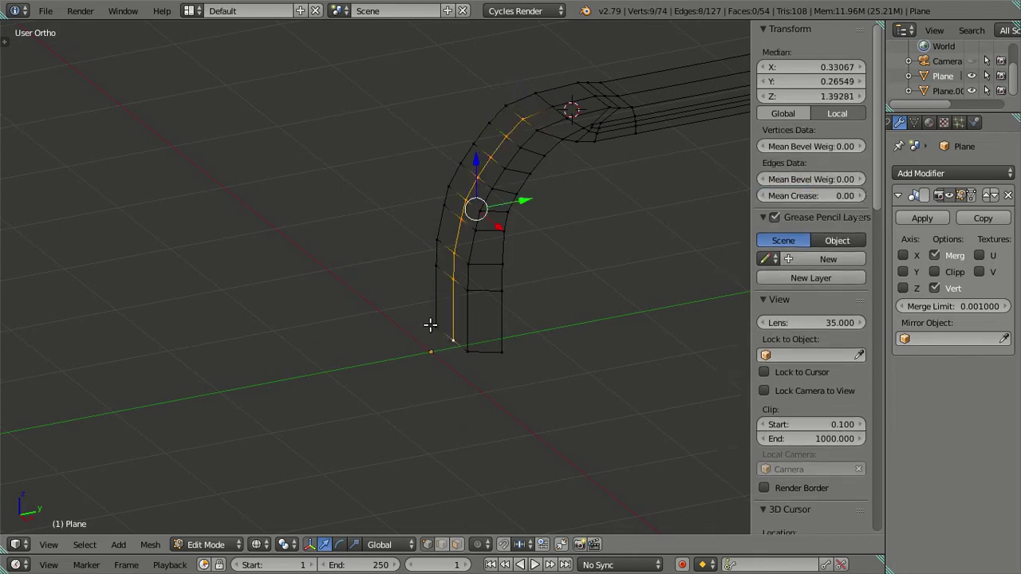
alt+shift+right_click(497, 102)
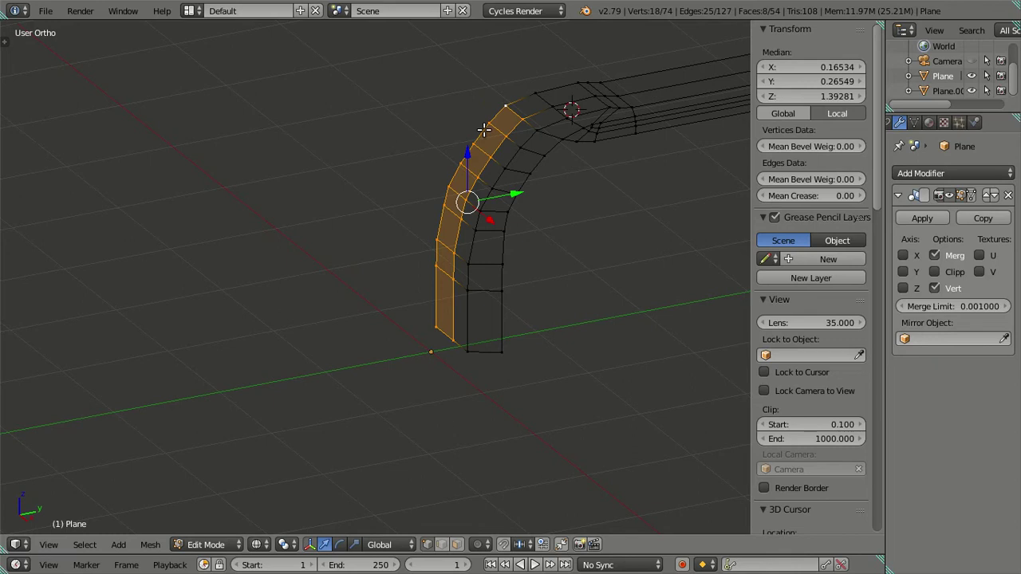
Move the bottom pillar vertices forward along Y to the bus nose outline in the side view.
key(KP_3)
shift+middle_drag(442, 130, 442, 176)
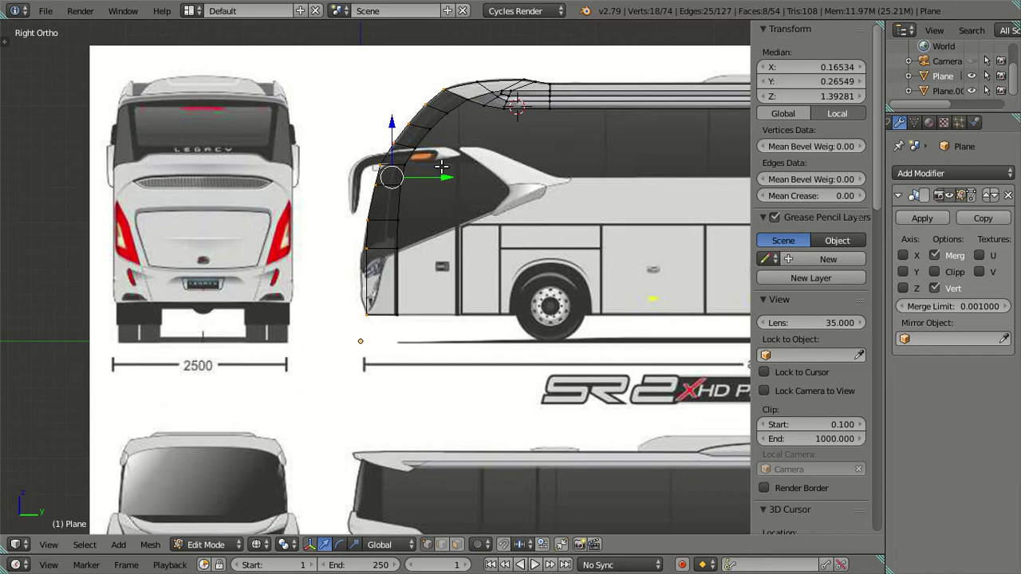
scroll(421, 208, up, 2)
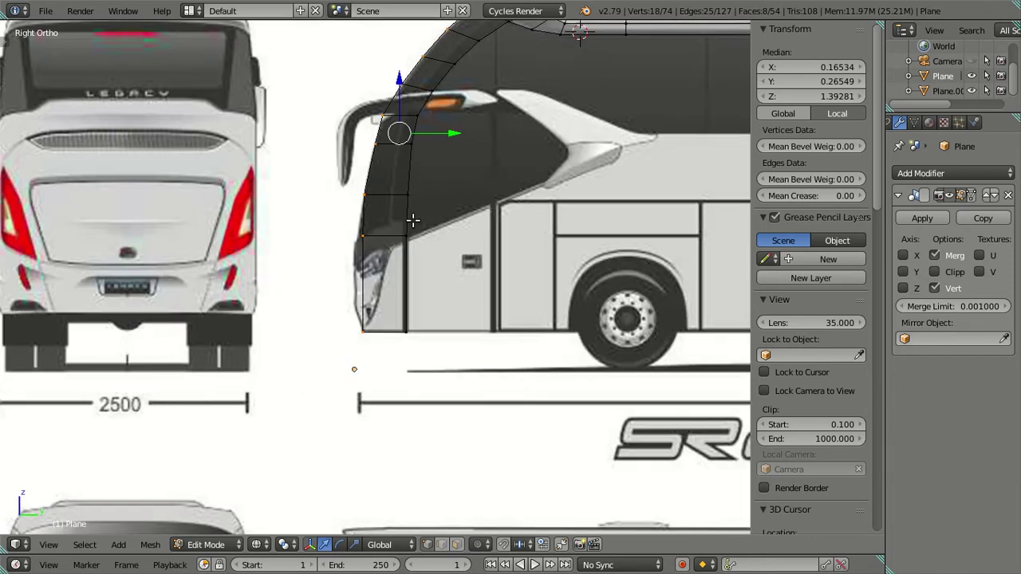
scroll(415, 217, up, 3)
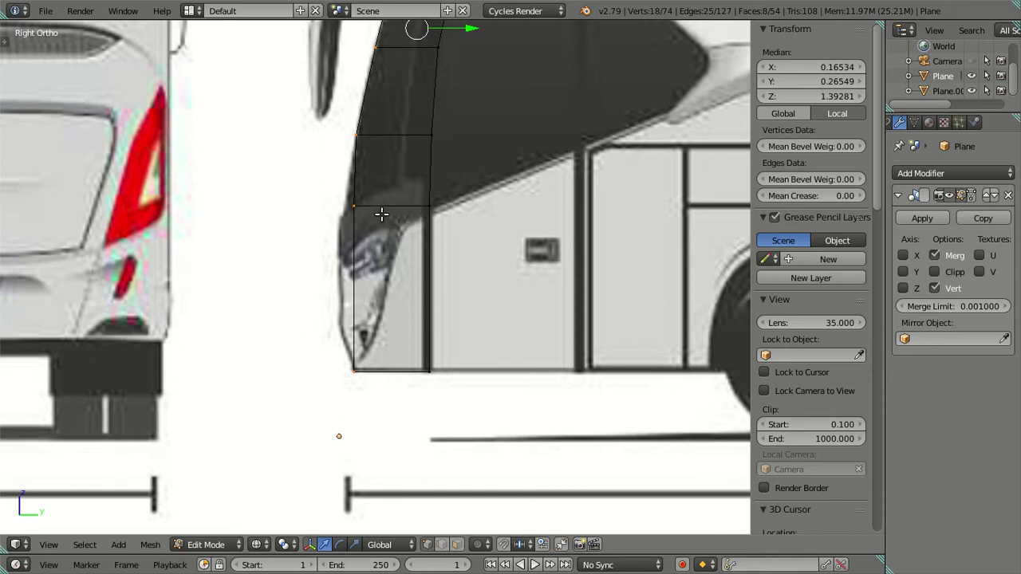
scroll(381, 213, down, 4)
scroll(404, 201, up, 1)
shift+middle_drag(405, 182, 406, 302)
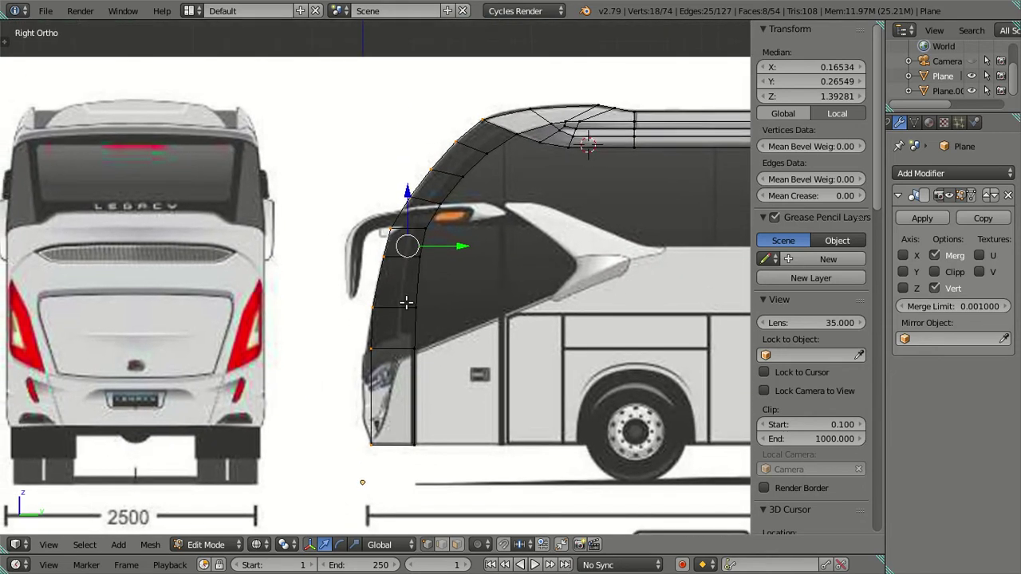
key(ctrl+z)
key(ctrl+z)
key(ctrl+z)
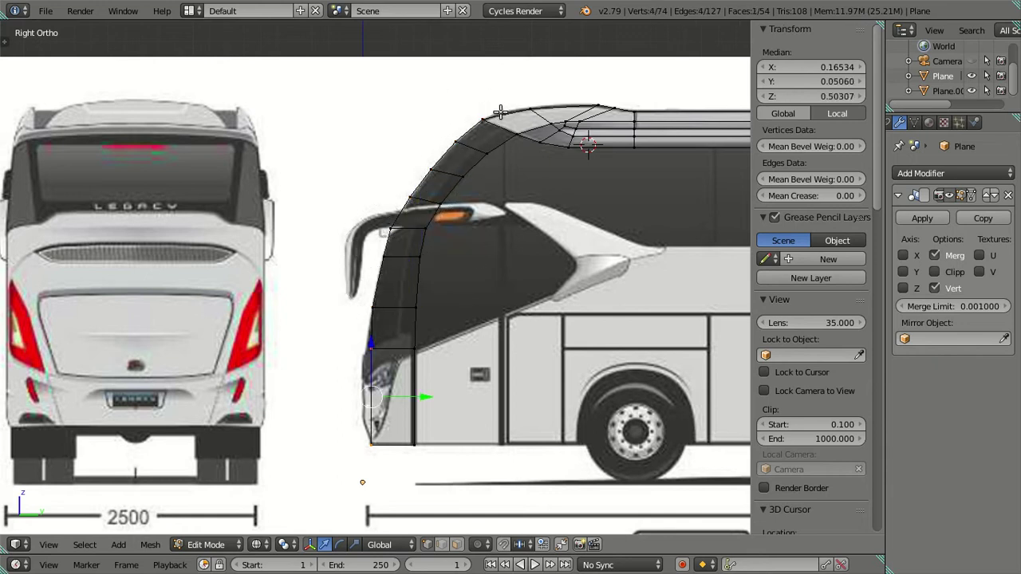
shift+middle_drag(413, 417, 444, 326)
scroll(444, 326, up, 2)
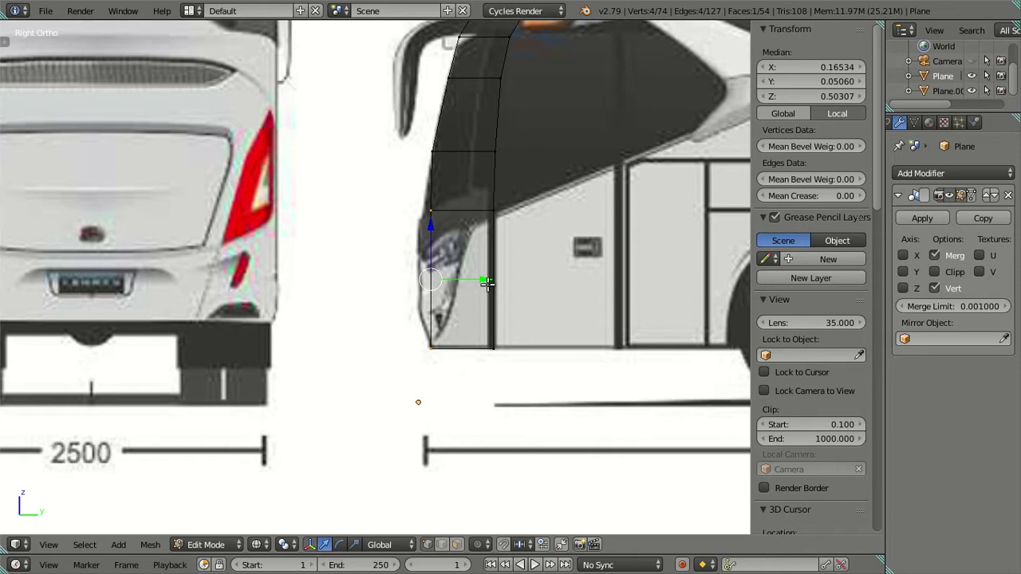
drag(489, 278, 477, 276)
Deselect everything and orbit to inspect the straightened lower front edge.
key(a)
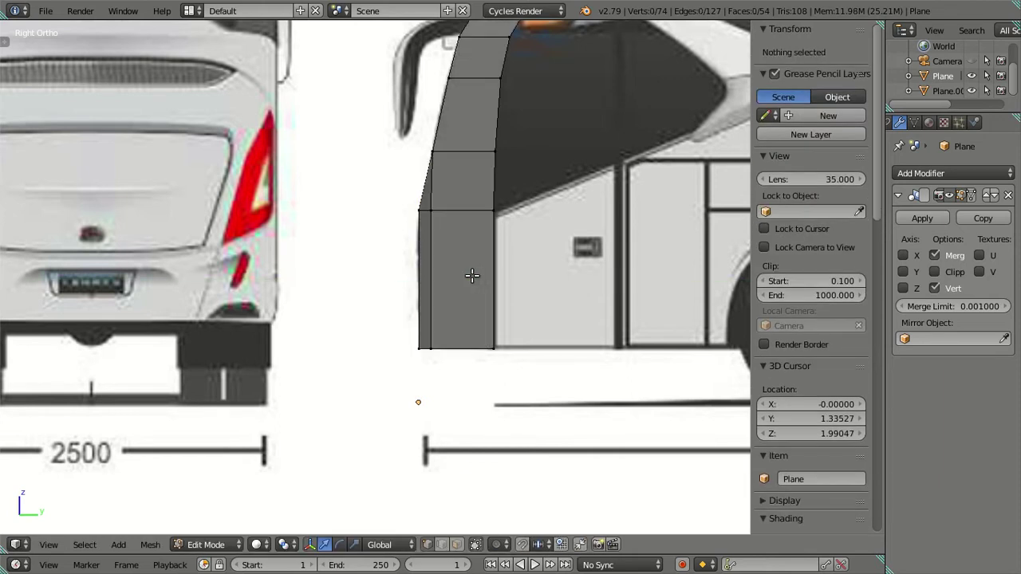
scroll(477, 276, down, 5)
mouse_move(477, 277)
middle_down()
mouse_move(502, 438)
mouse_move(528, 296)
mouse_move(619, 284)
mouse_move(372, 403)
mouse_move(406, 356)
mouse_move(290, 290)
middle_up()
right_click(508, 411)
key(a)
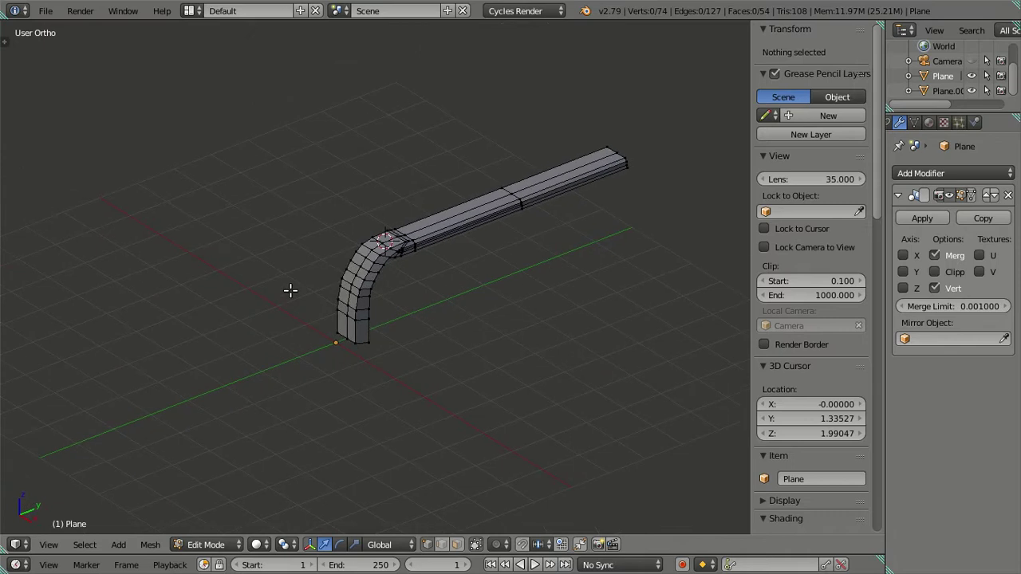
In Right Ortho, lower the first inner roof-corner vertex slightly along Z.
scroll(323, 284, up, 2)
scroll(267, 303, up, 4)
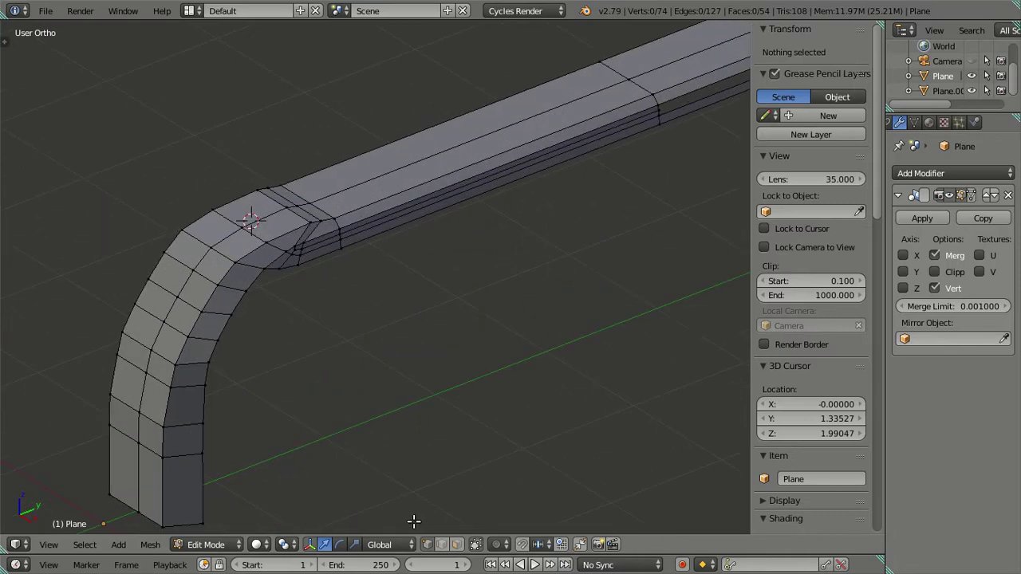
mouse_move(381, 422)
middle_down()
mouse_move(410, 353)
mouse_move(290, 315)
mouse_move(182, 333)
mouse_move(314, 331)
middle_up()
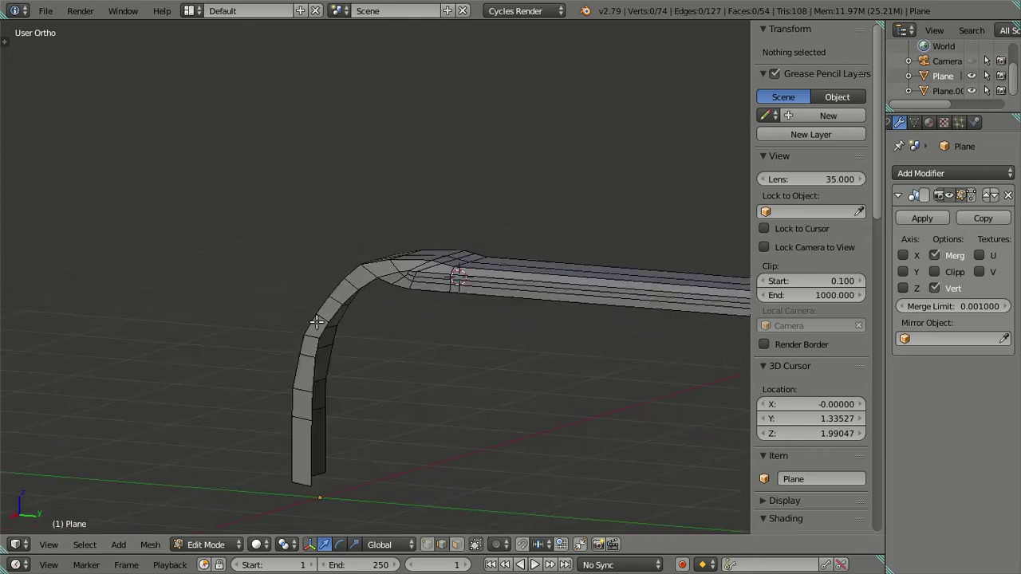
key(KP_3)
scroll(383, 340, up, 3)
scroll(359, 327, up, 2)
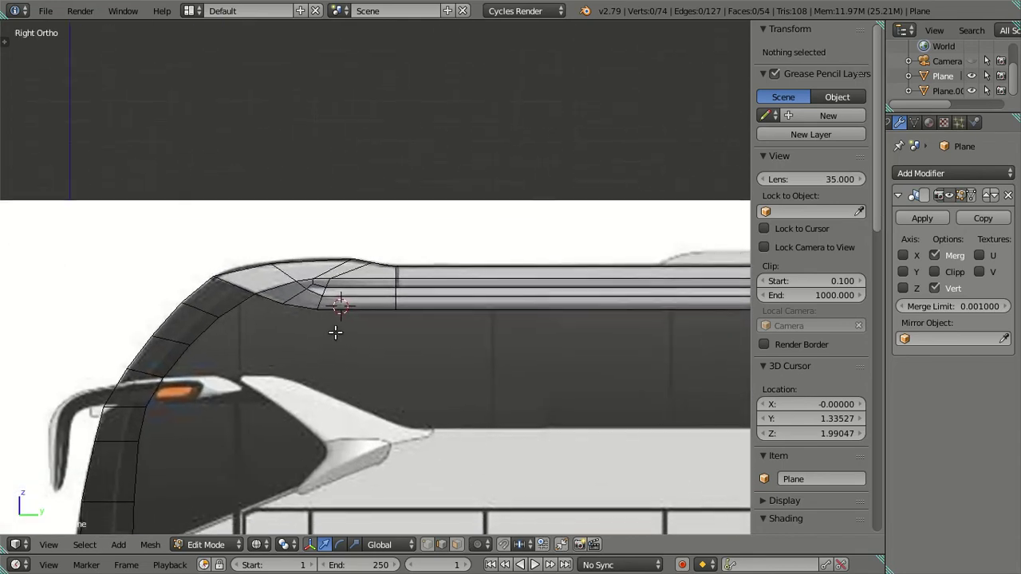
scroll(335, 333, up, 2)
scroll(335, 332, up, 2)
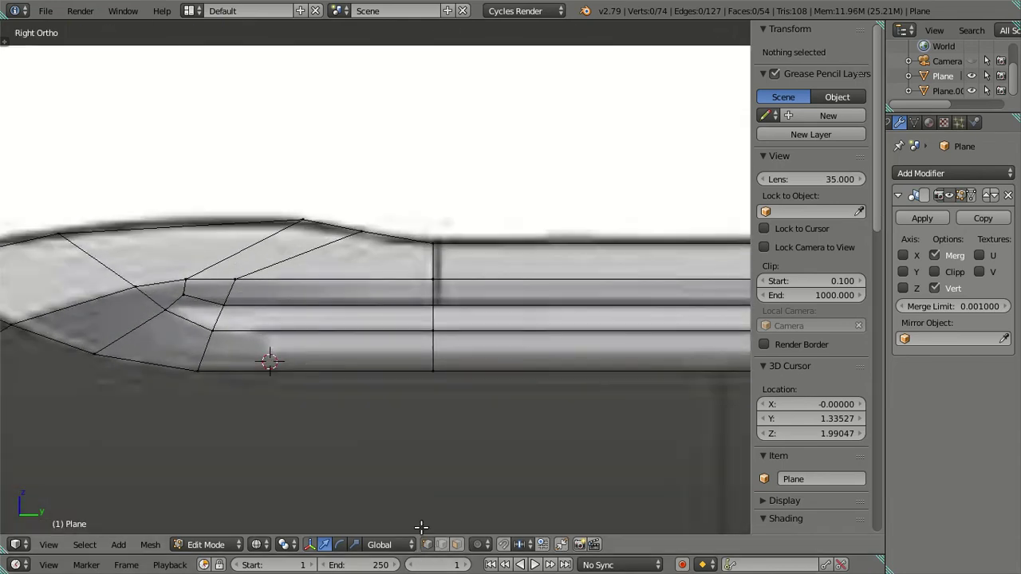
scroll(327, 331, up, 1)
scroll(414, 343, up, 2)
right_click(288, 327)
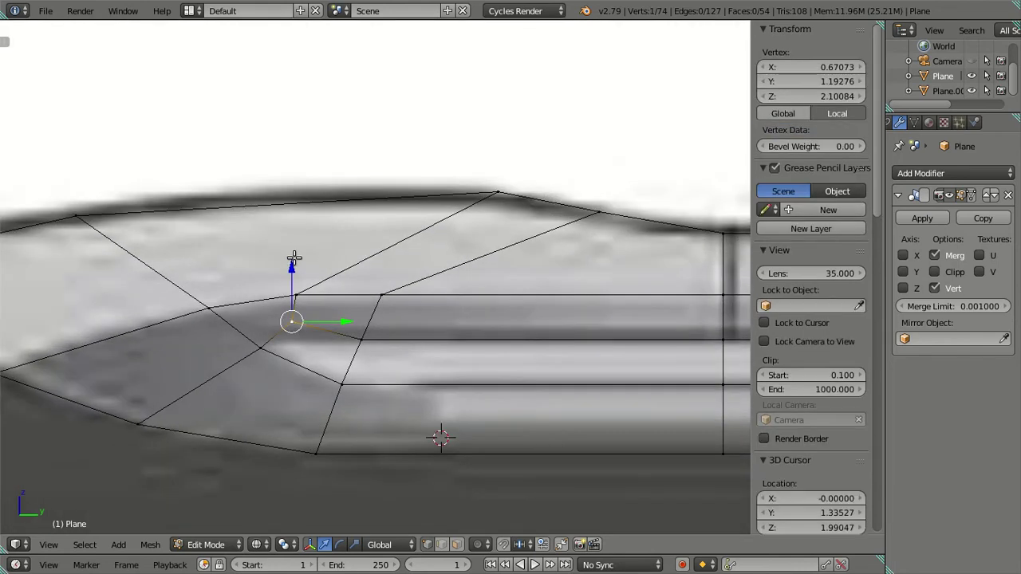
drag(290, 270, 299, 288)
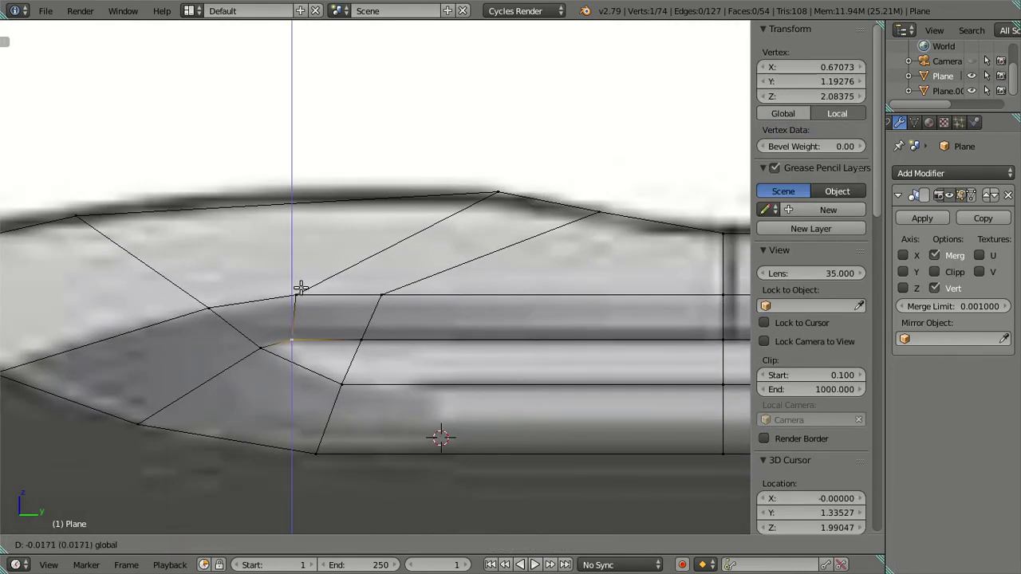
drag(302, 289, 263, 292)
Nudge the neighbouring roof-corner vertex along Z to Z 2.07694, then zoom out to the red bus photo.
right_click(259, 349)
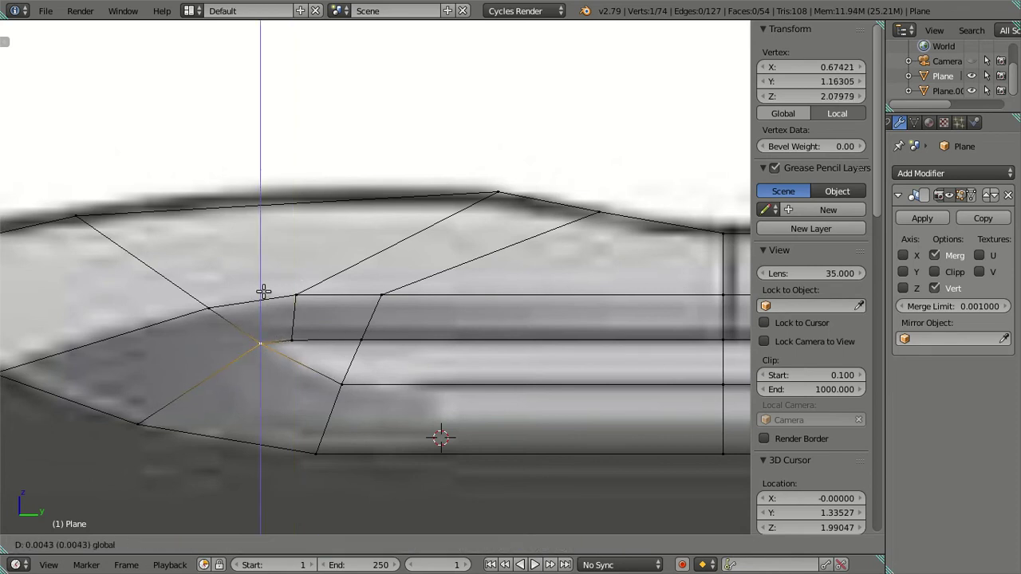
drag(263, 292, 266, 296)
click(266, 295)
scroll(267, 296, down, 3)
scroll(239, 311, down, 2)
scroll(199, 327, down, 3)
shift+middle_drag(172, 341, 363, 250)
Undo the last nudge and recheck the corner vertex's height at Z 2.08238 with a Z-constrained grab.
scroll(110, 279, up, 5)
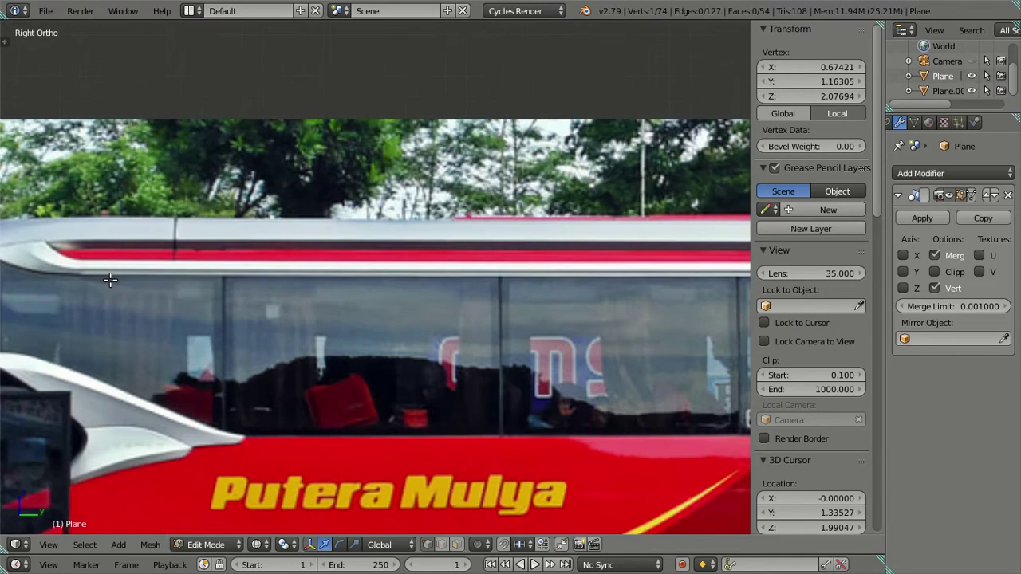
scroll(168, 281, down, 5)
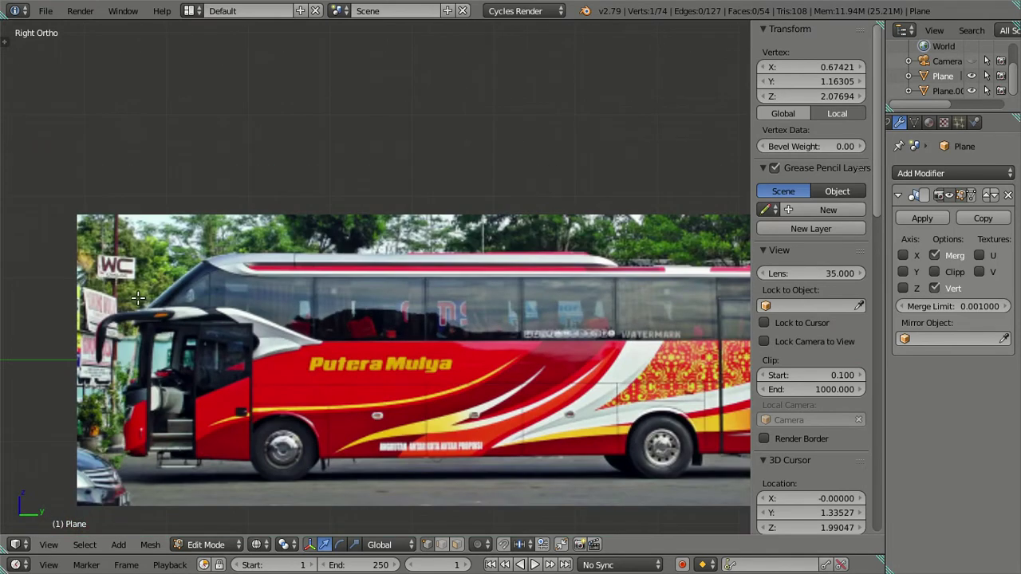
scroll(406, 287, down, 3)
ctrl+scroll(406, 287, down, 5)
scroll(410, 282, up, 3)
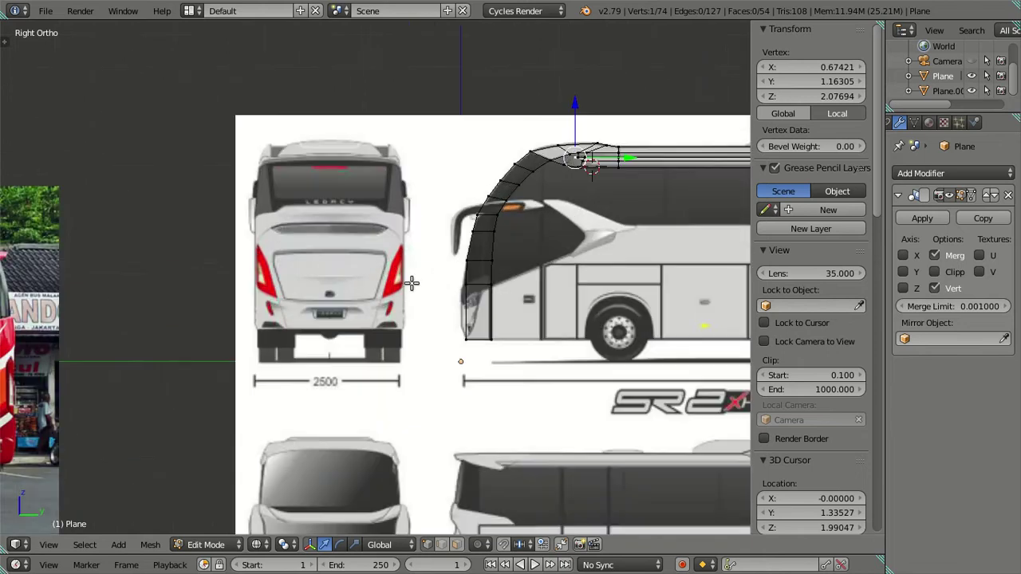
scroll(475, 182, up, 2)
scroll(474, 182, up, 5)
scroll(382, 271, up, 2)
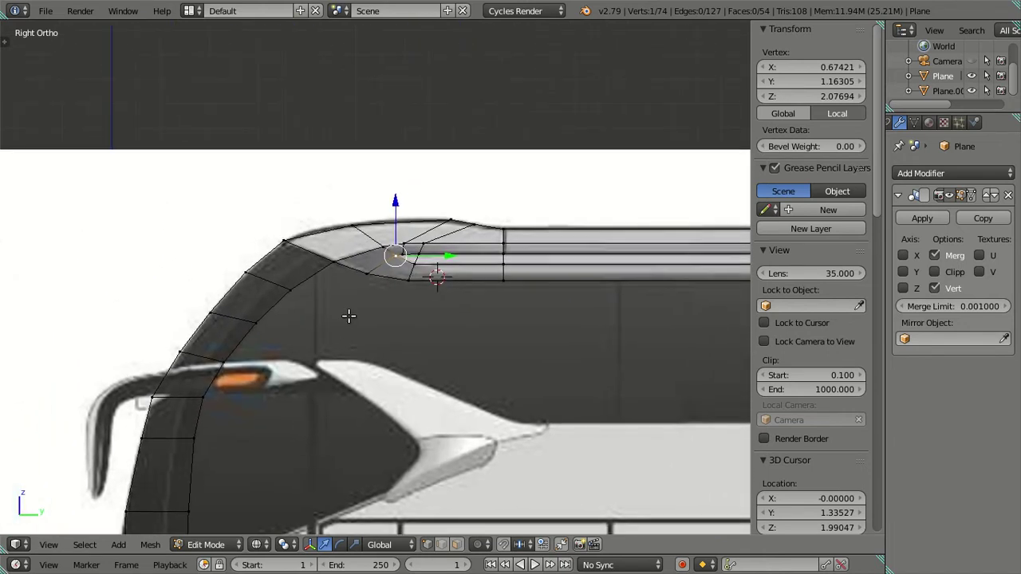
scroll(351, 316, up, 2)
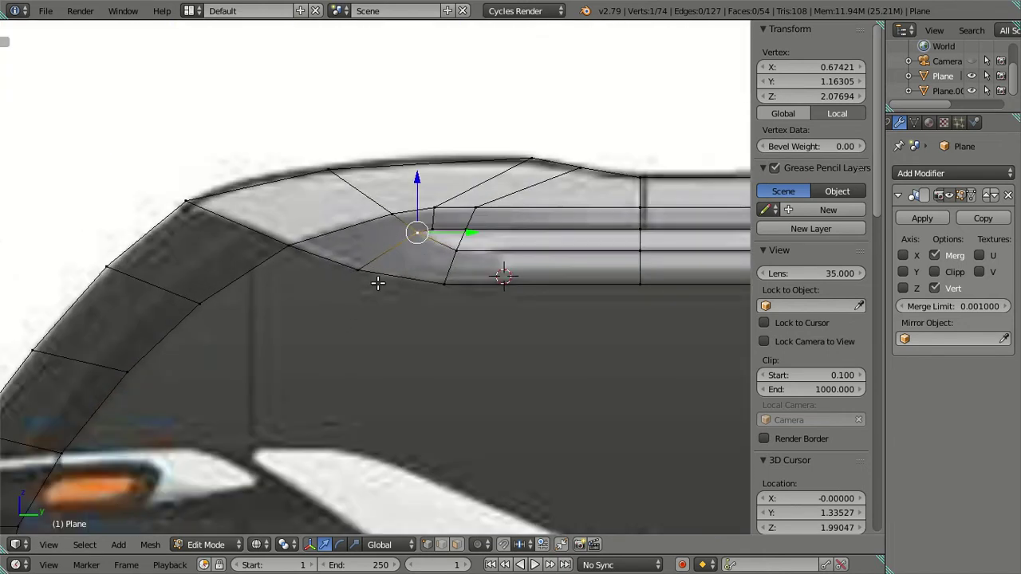
key(ctrl+z)
scroll(465, 228, up, 2)
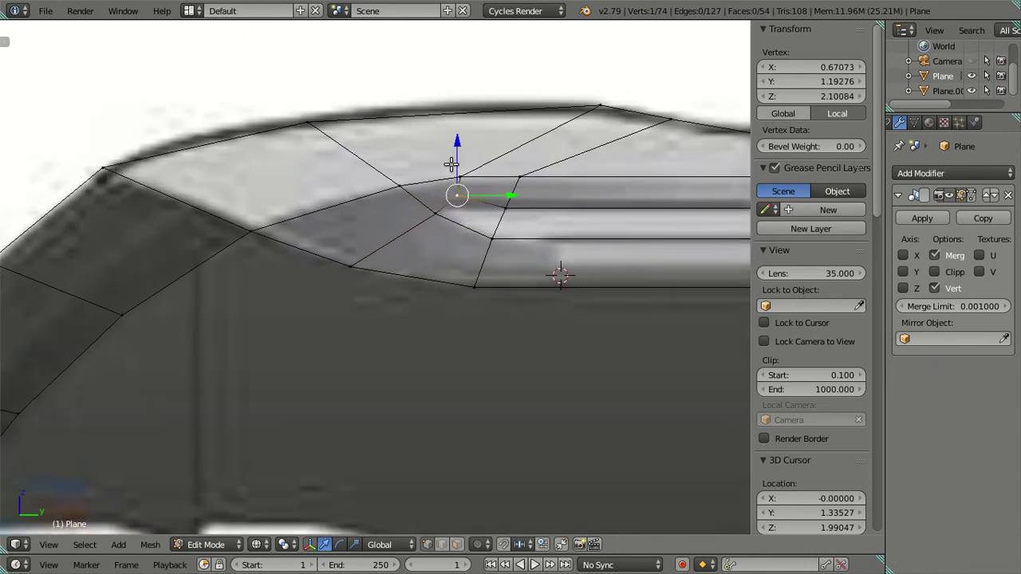
key(g)
key(z)
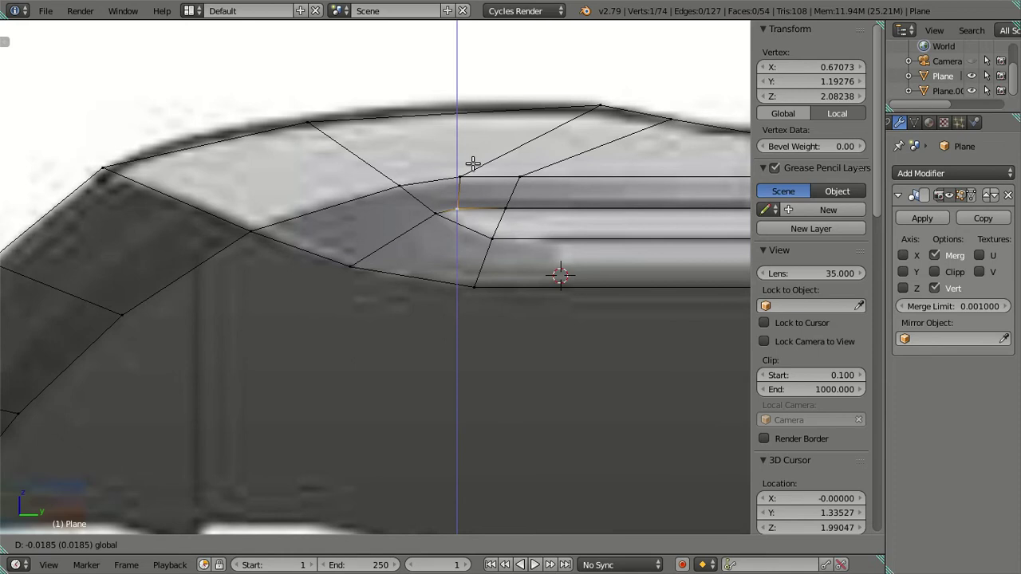
key(Escape)
key(a)
Slide the inner roof-corner vertex lengthwise to Y 1.20609, deselect, and add a loop cut across the roof strip.
shift+middle_drag(483, 184, 399, 242)
right_click(380, 211)
drag(429, 209, 442, 206)
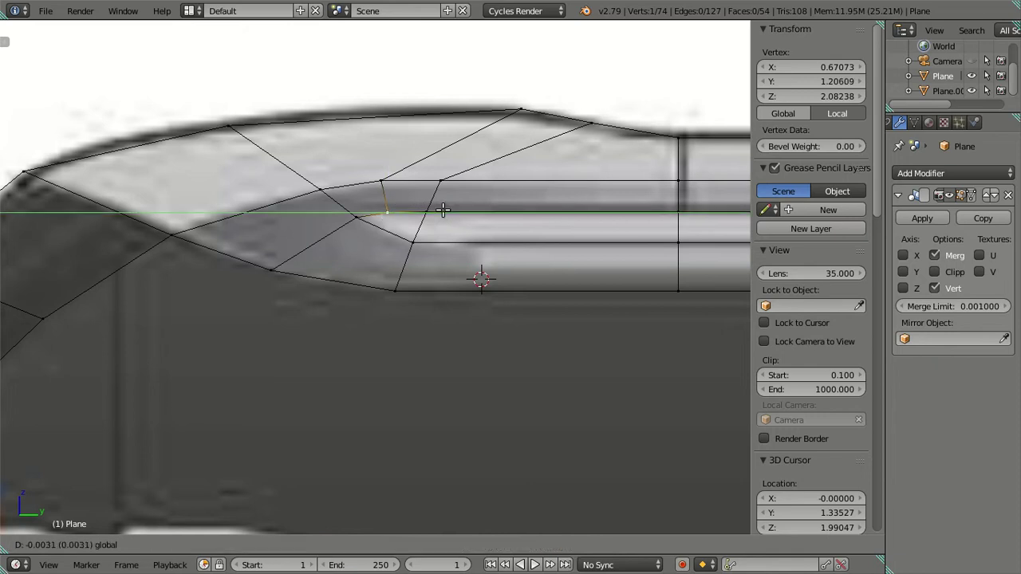
key(a)
scroll(411, 257, down, 1)
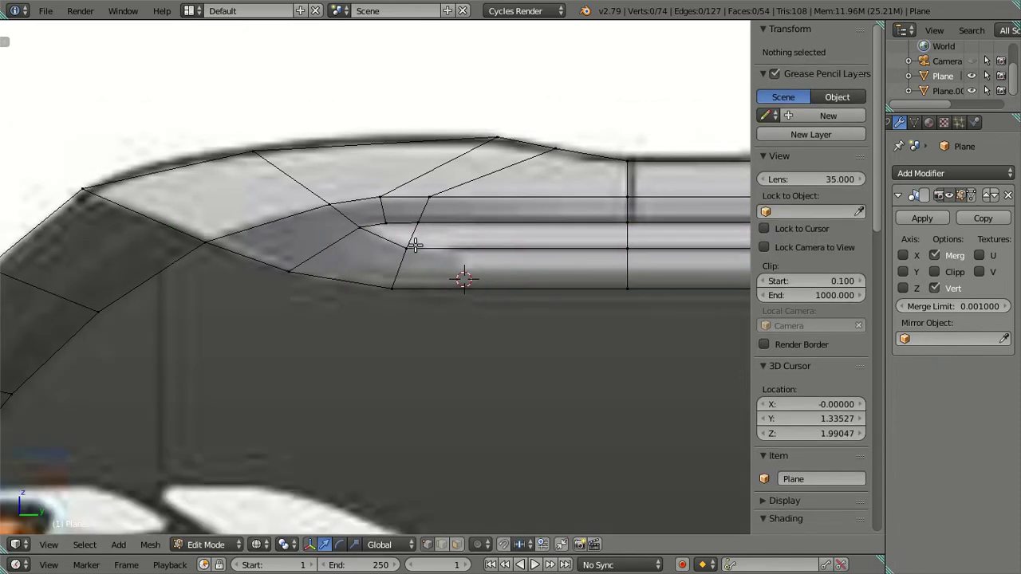
scroll(412, 237, down, 2)
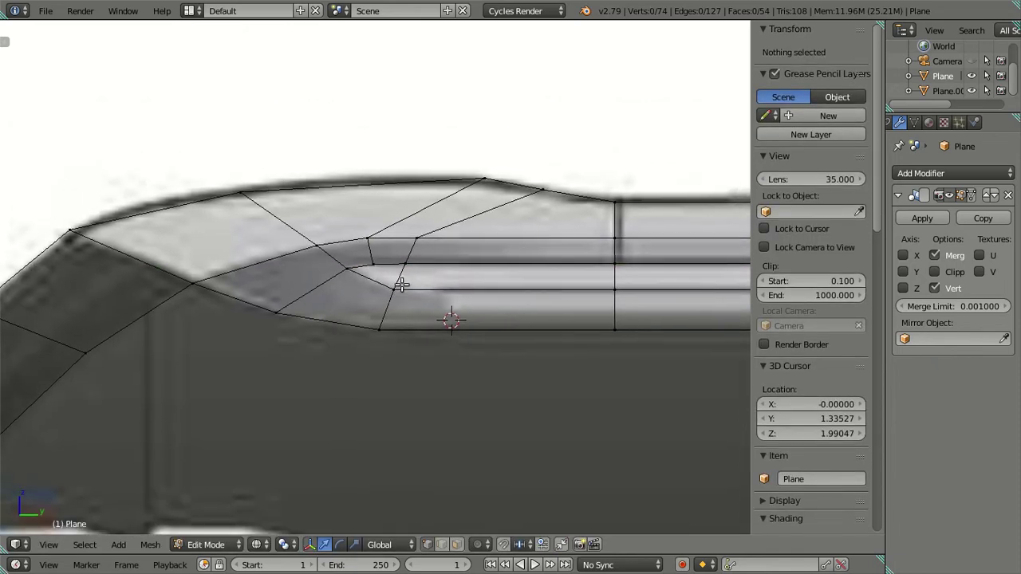
key(ctrl+r)
click(526, 249)
Slide the new edge loop along the bus length into place, then deselect.
click(714, 264)
key(g)
key(y)
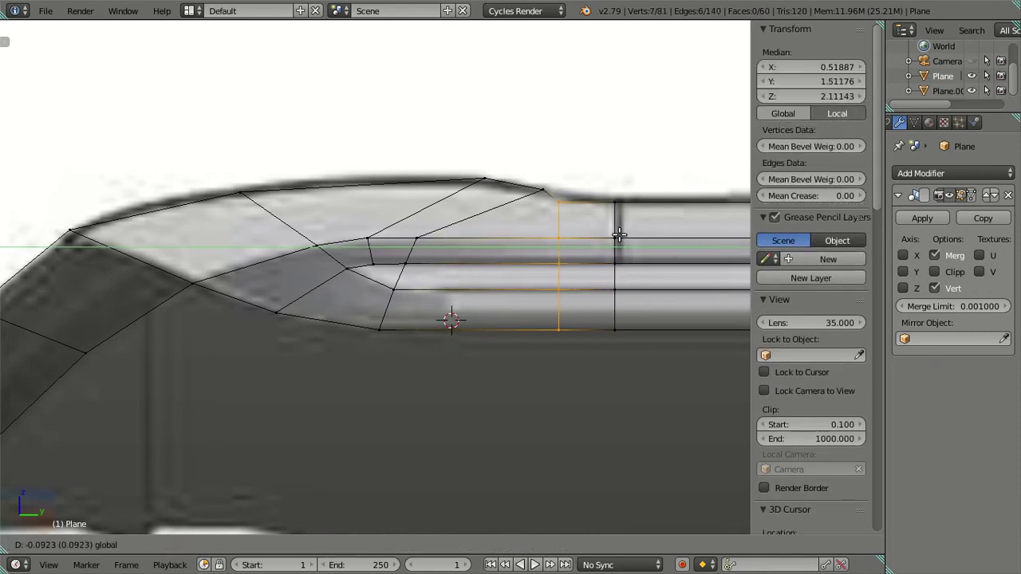
click(629, 235)
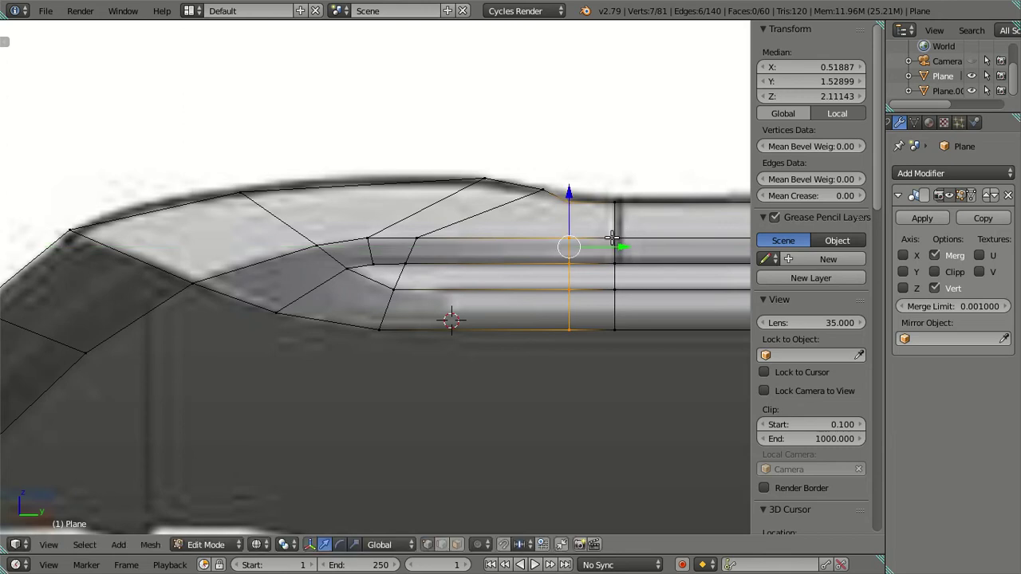
key(a)
Select the roof strip's top vertices, slide them toward the front and rotate the top edge.
key(c)
click(494, 152)
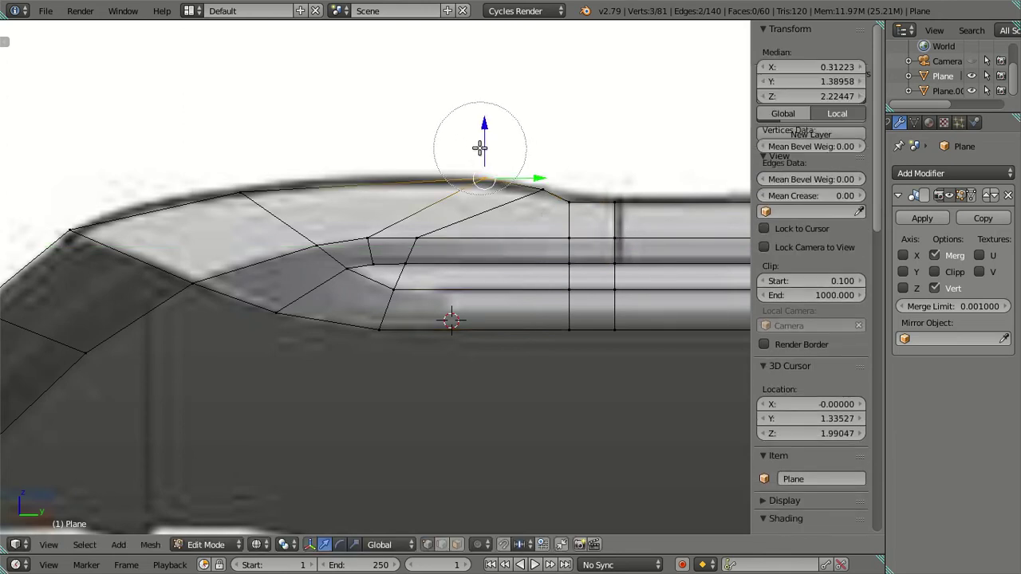
key(Escape)
drag(569, 184, 518, 163)
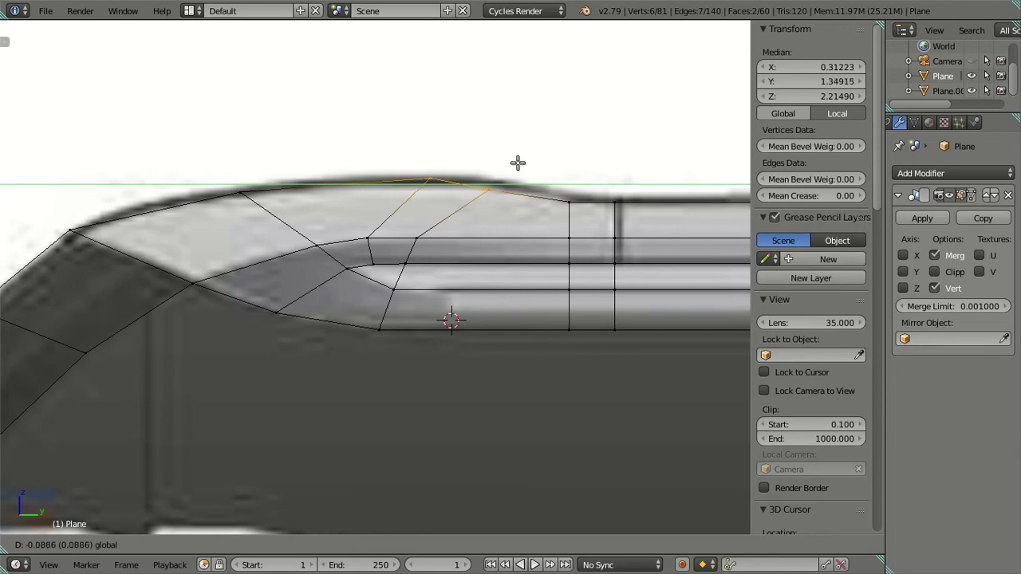
click(518, 163)
key(r)
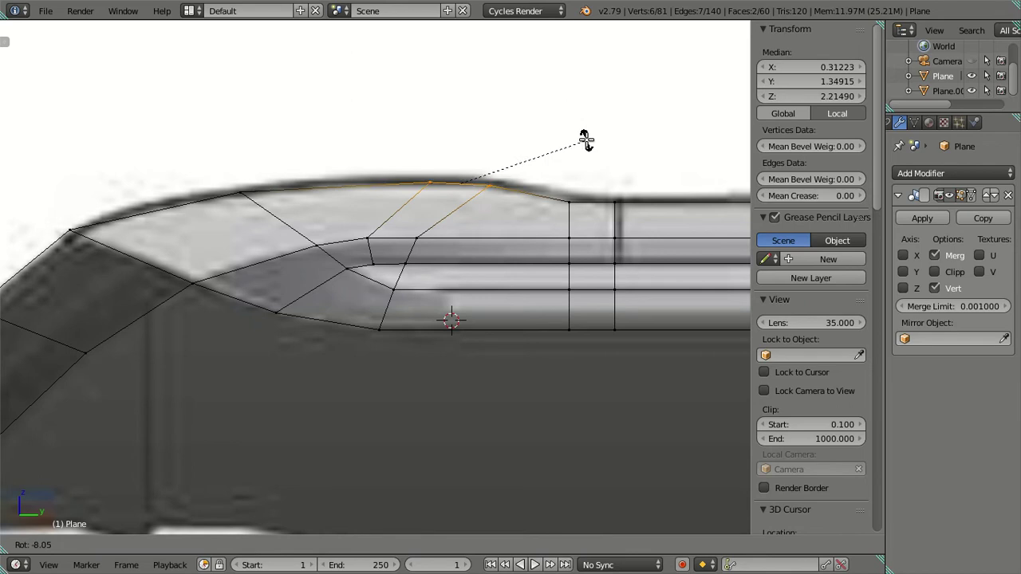
click(586, 142)
Refine the top-vertex selection, slide it lengthwise and raise it to the roof outline.
key(c)
middle_click(506, 178)
click(507, 180)
right_click(507, 180)
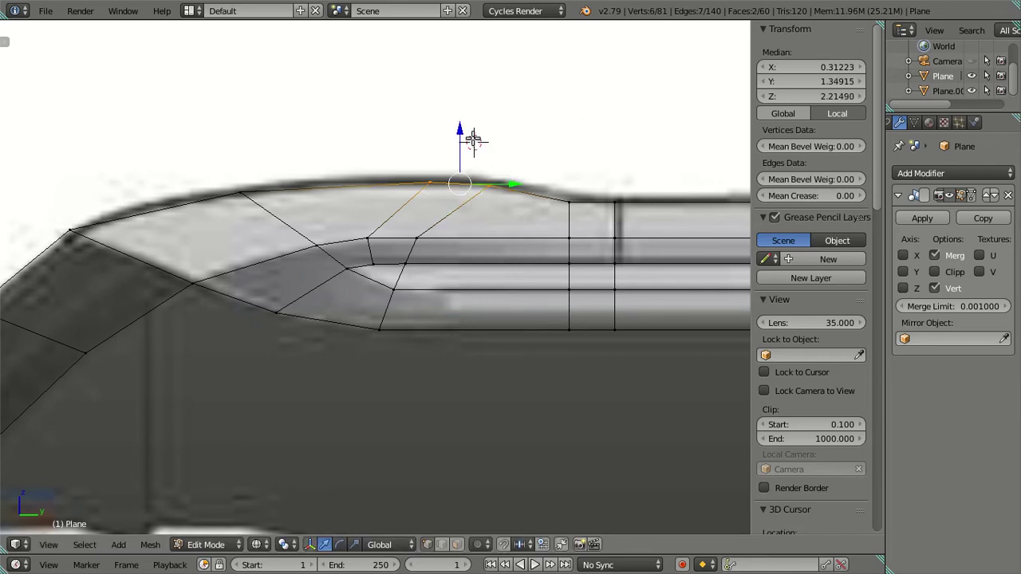
drag(461, 130, 464, 132)
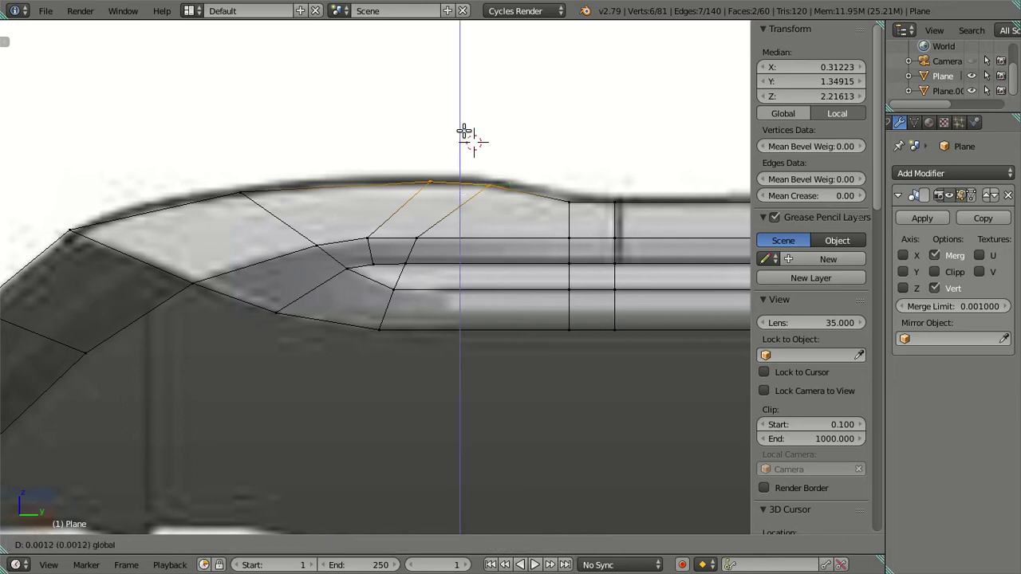
click(466, 137)
drag(484, 179, 403, 175)
click(404, 175)
drag(350, 114, 351, 114)
click(352, 114)
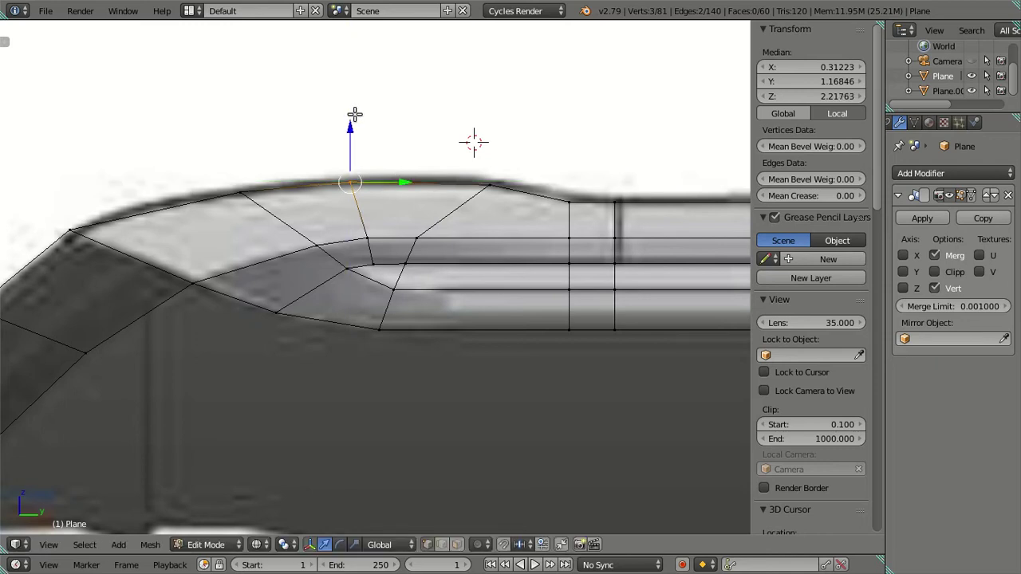
key(a)
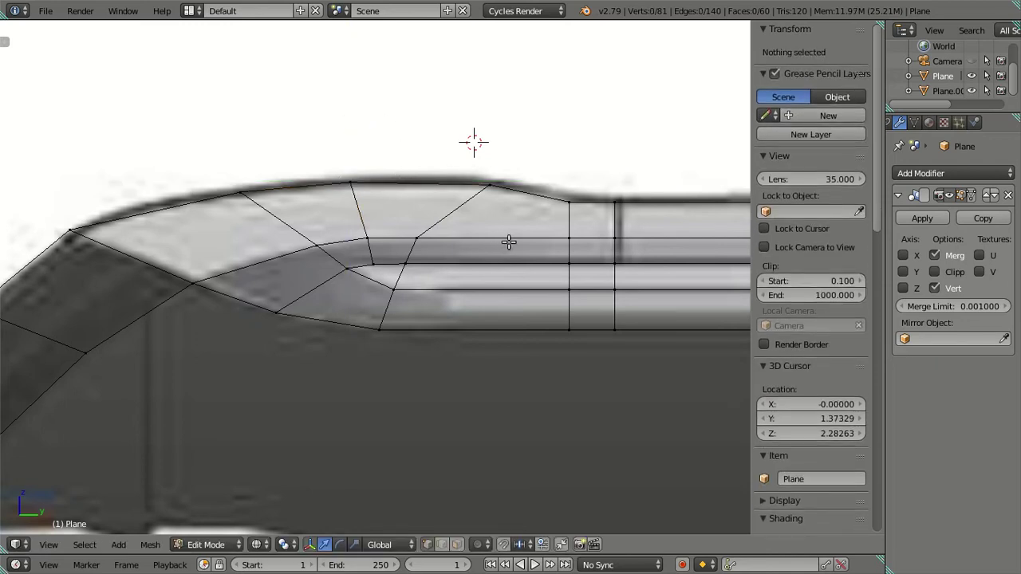
Loop-cut the roof strip, slide the loop forward and raise its top vertices along Z.
key(ctrl+r)
click(558, 239)
click(659, 242)
drag(622, 248, 559, 221)
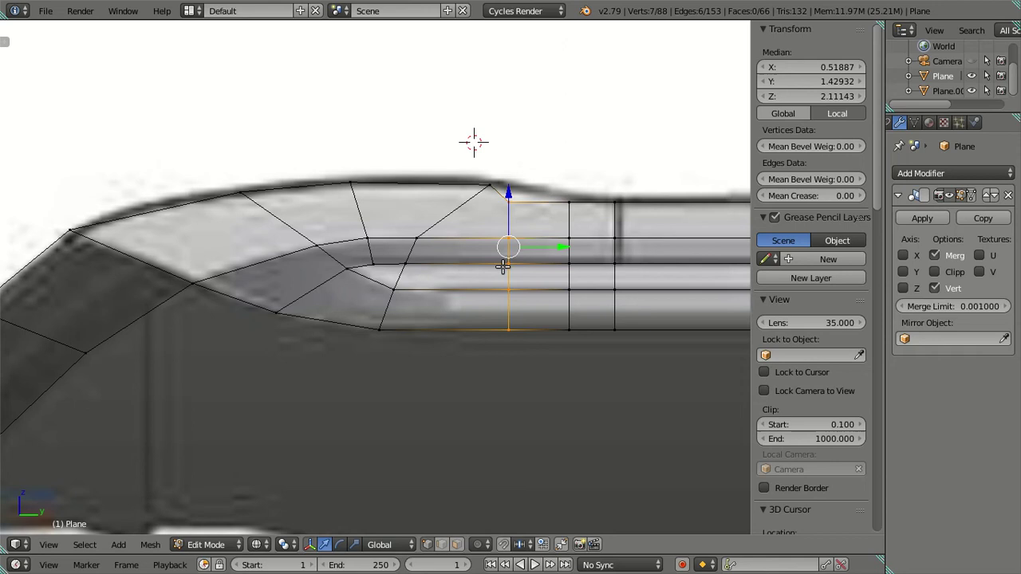
key(c)
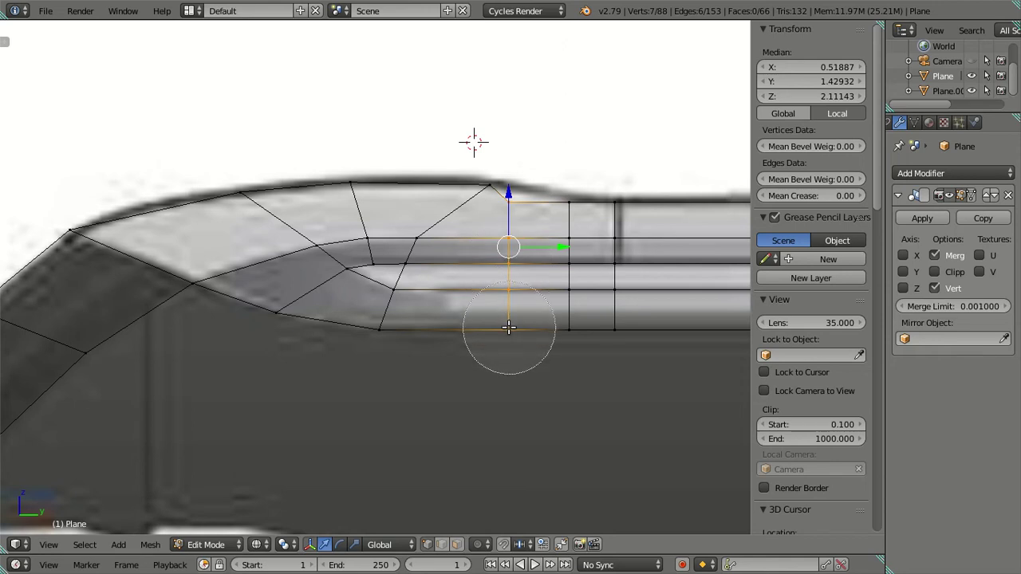
middle_drag(508, 327, 506, 239)
key(Escape)
key(g)
key(z)
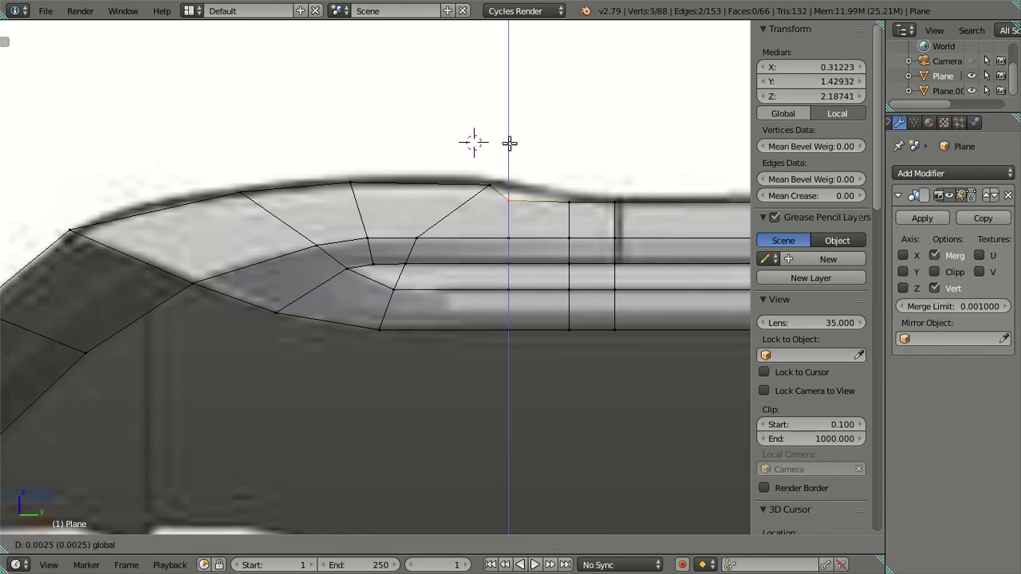
click(510, 140)
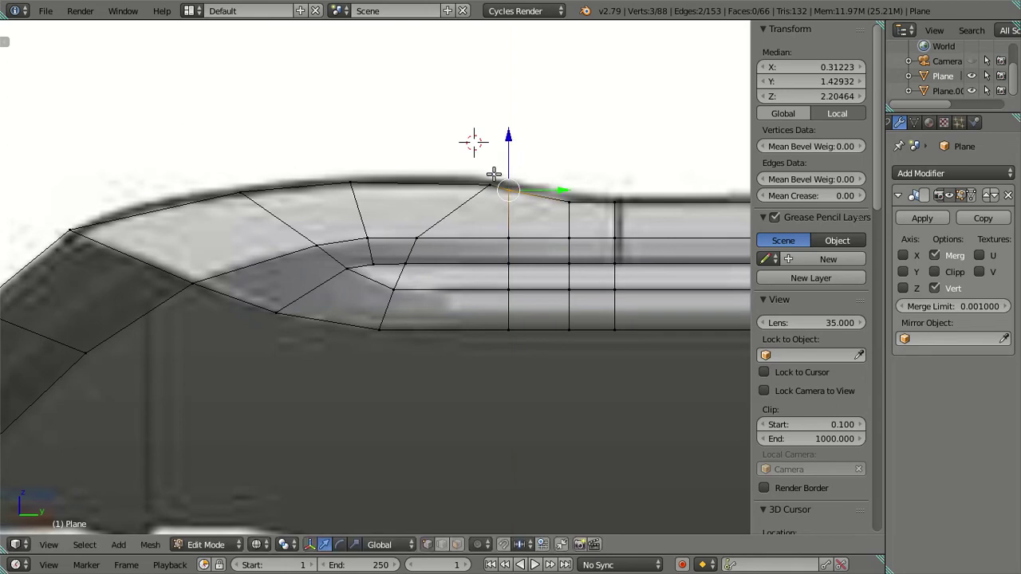
Slide the roof vertex near the front corner along the bus length.
key(a)
key(c)
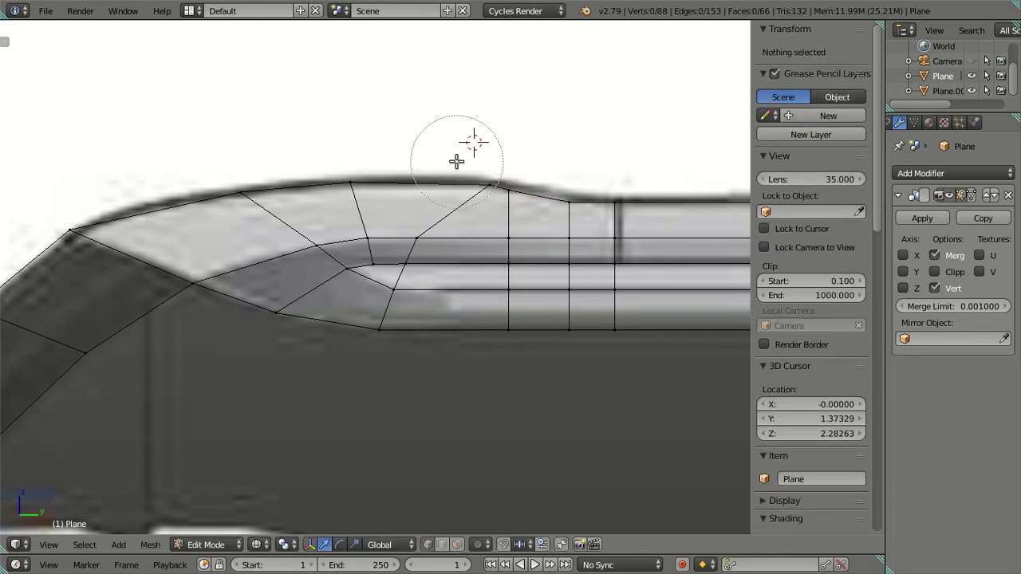
click(466, 150)
key(Escape)
drag(539, 184, 485, 172)
Slide the lower window-corner edge toward the front and raise it slightly.
key(a)
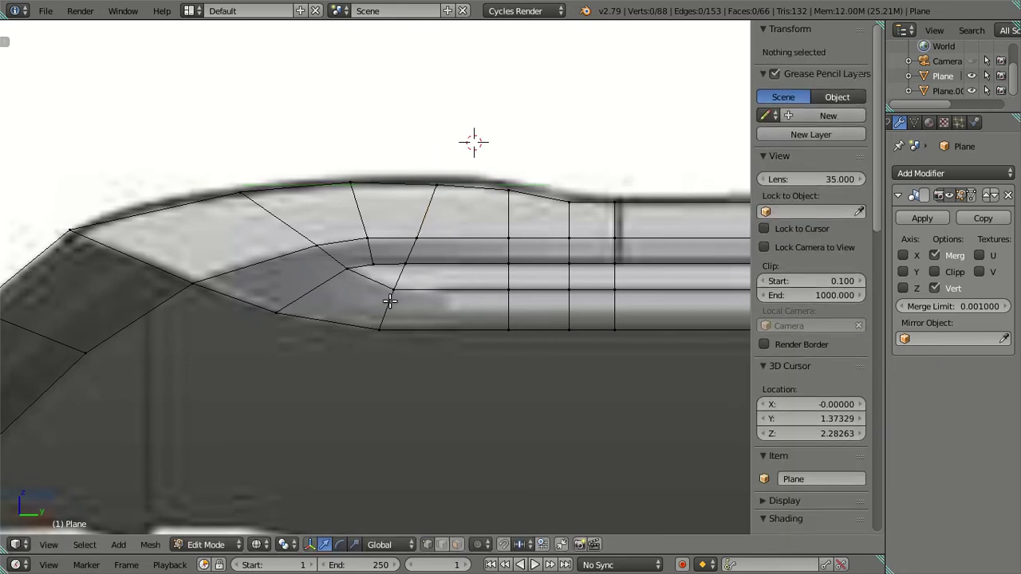
key(c)
click(383, 322)
right_click(398, 332)
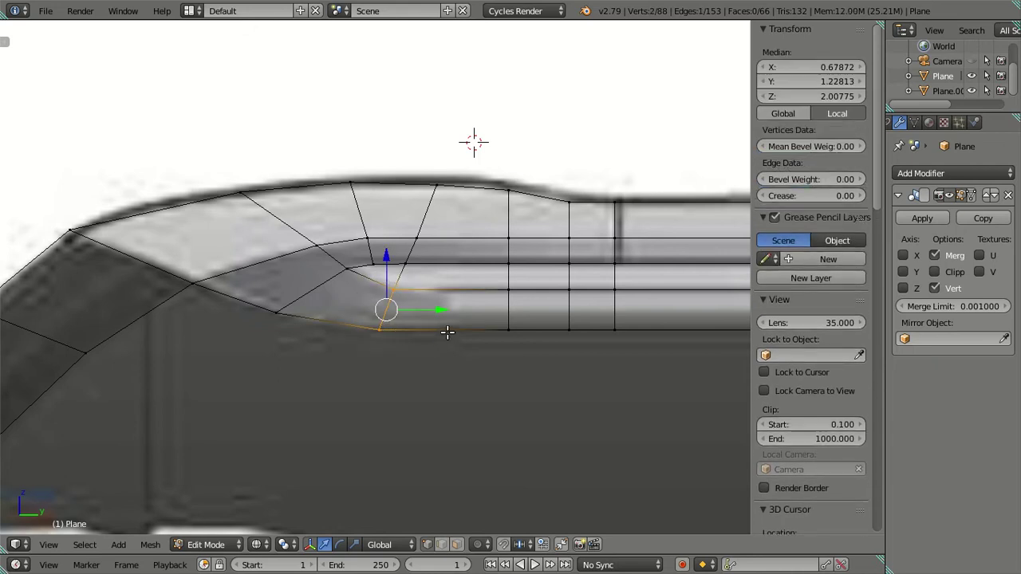
drag(436, 312, 418, 303)
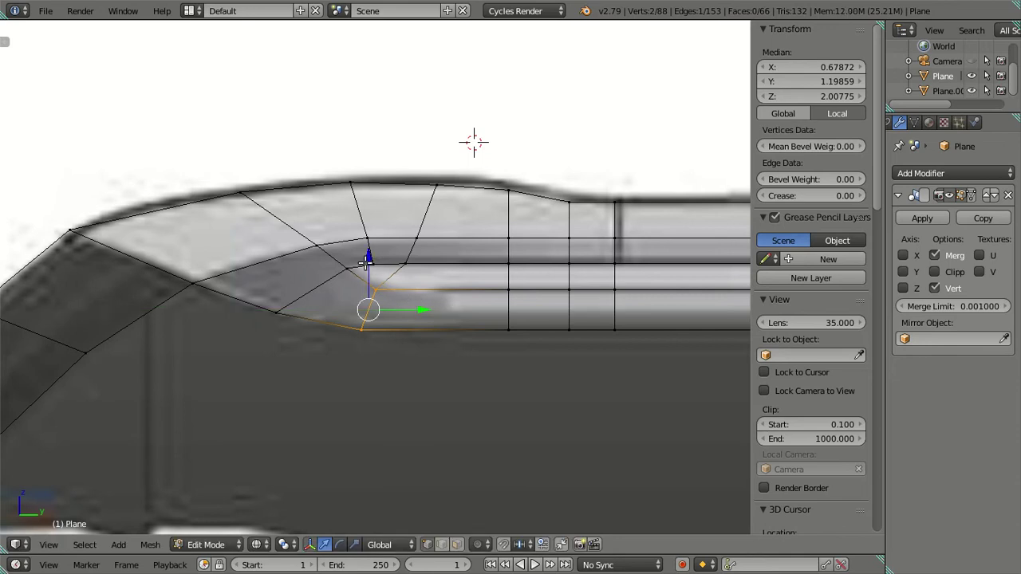
drag(421, 308, 414, 303)
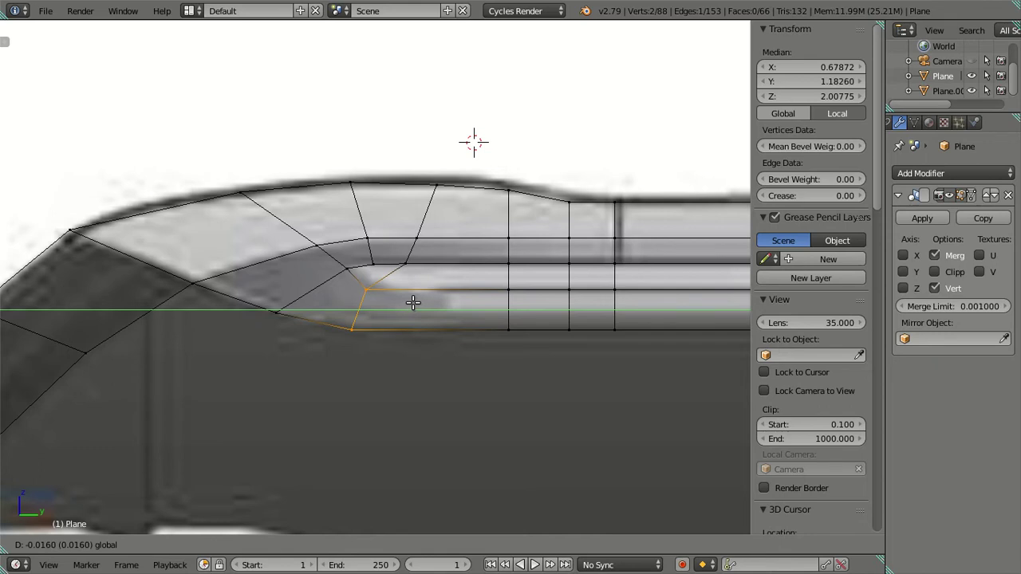
drag(415, 303, 419, 303)
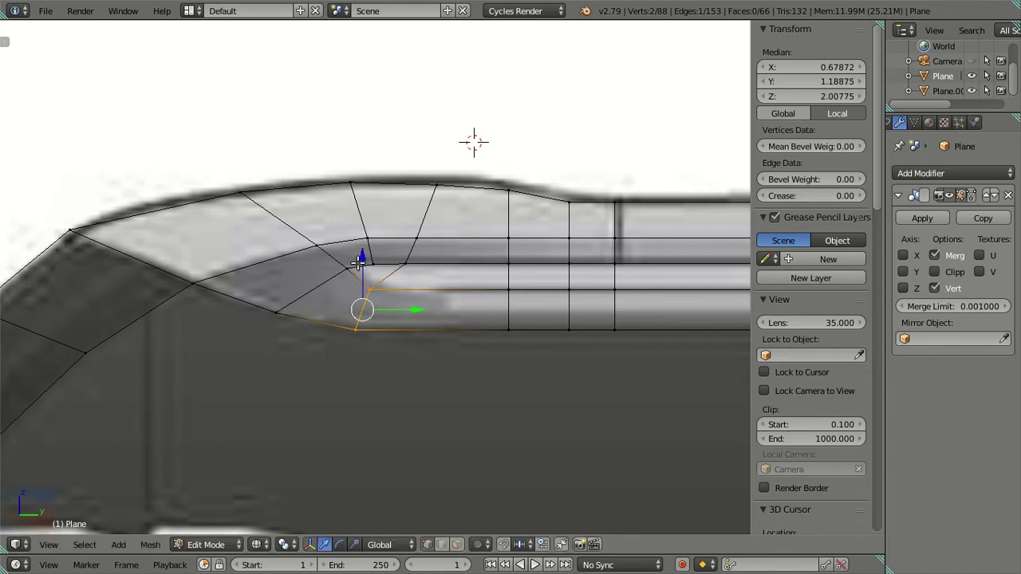
scroll(359, 263, up, 1)
drag(359, 263, 360, 260)
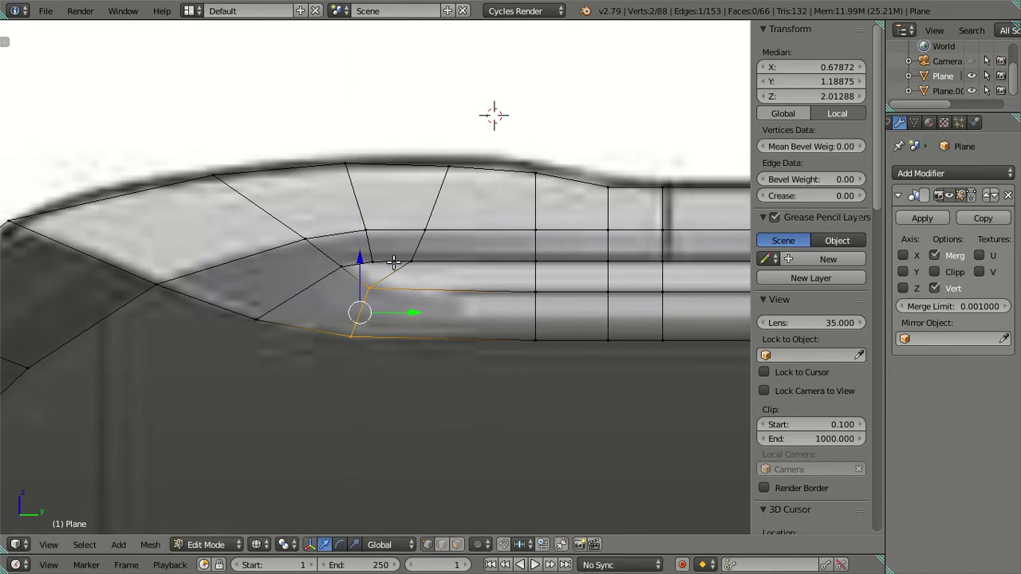
key(a)
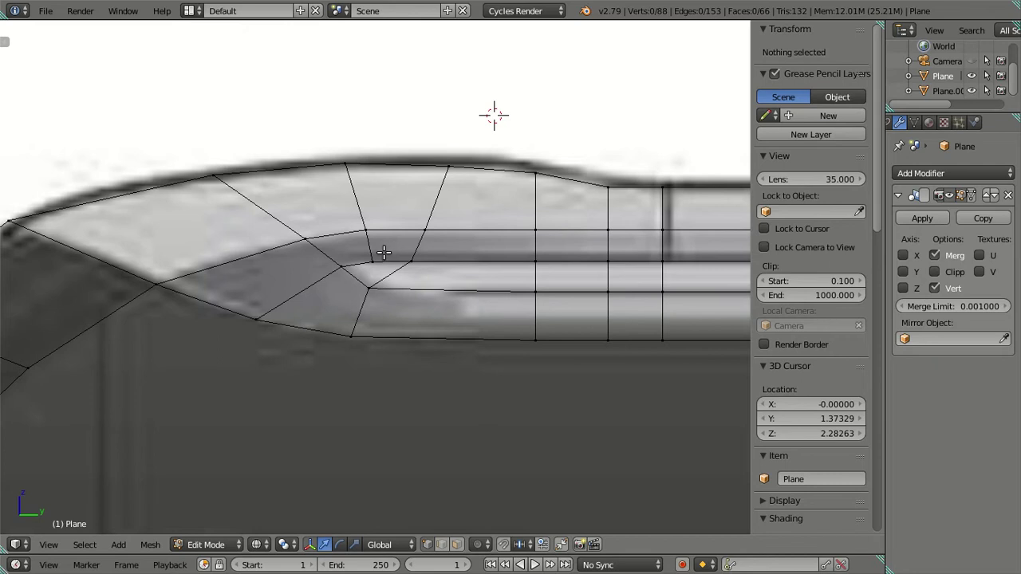
Slide the edge at the window's upper corner along the bus length.
right_click(438, 236)
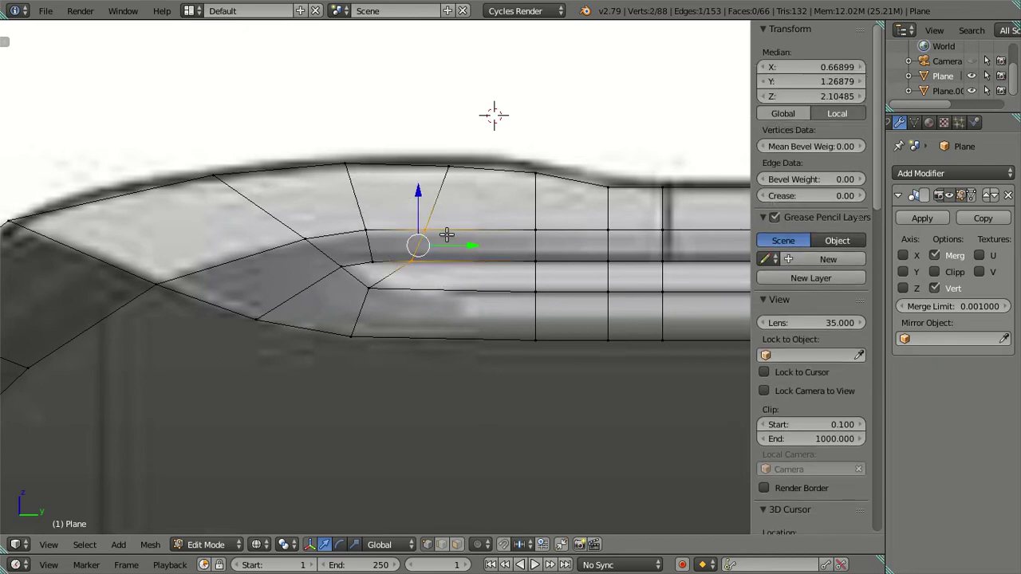
drag(465, 241, 455, 236)
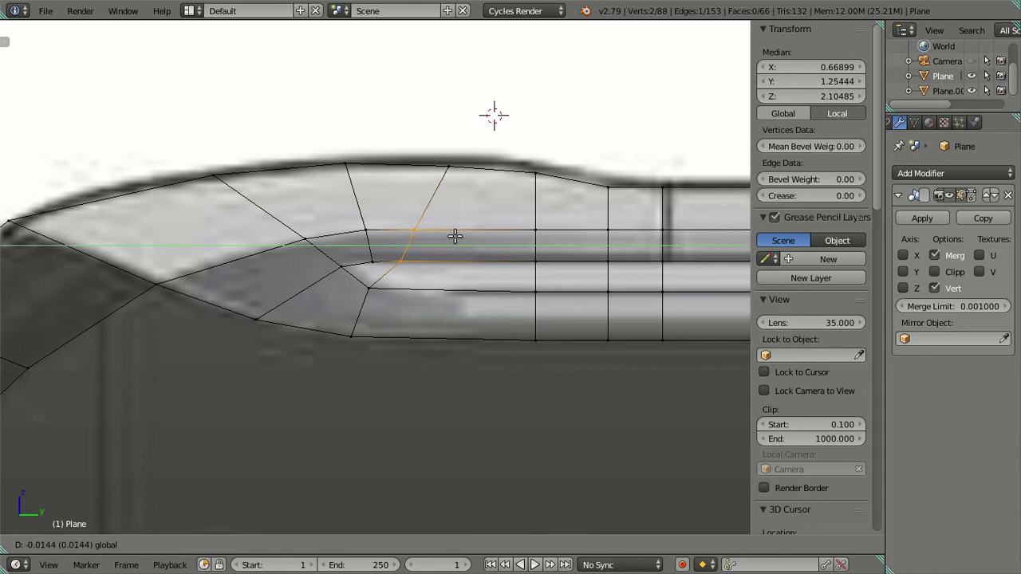
click(454, 236)
scroll(361, 211, up, 1)
key(a)
Move the short window-corner edge along the bus length with G Y.
key(c)
click(361, 212)
key(Escape)
key(g)
key(y)
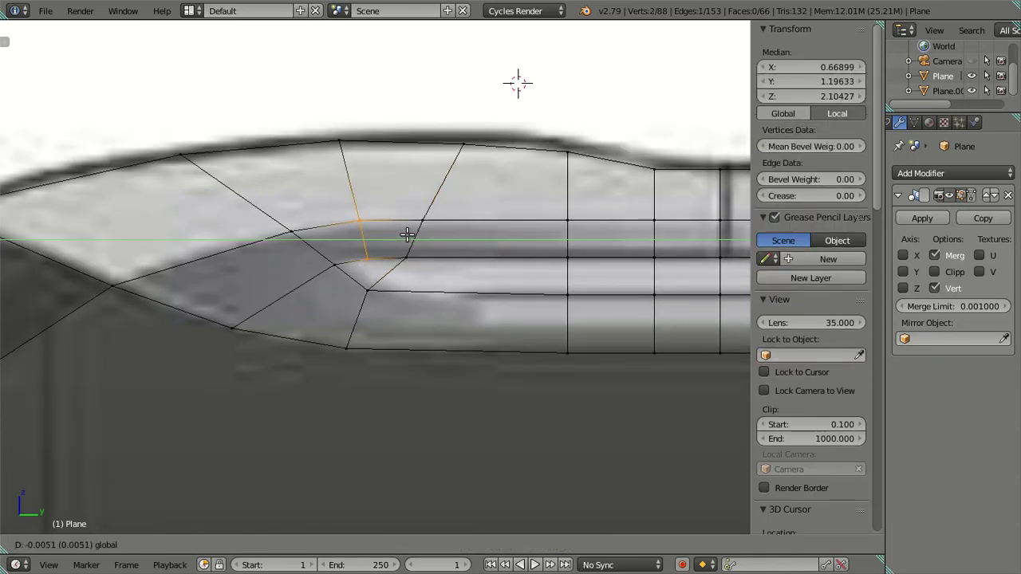
click(400, 234)
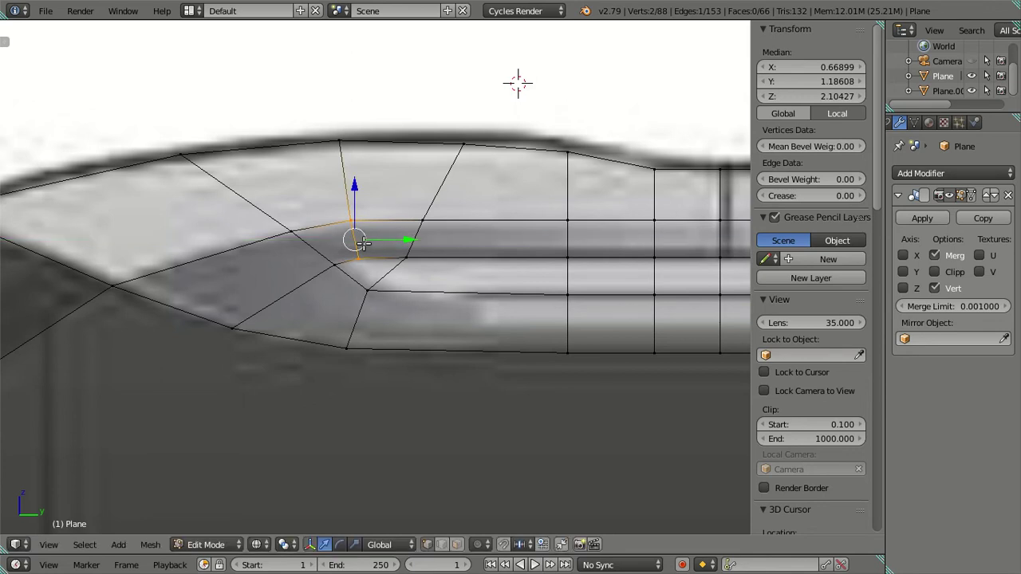
key(a)
Shift the window's front-corner edge slightly rearward along the bus length.
right_click(333, 262)
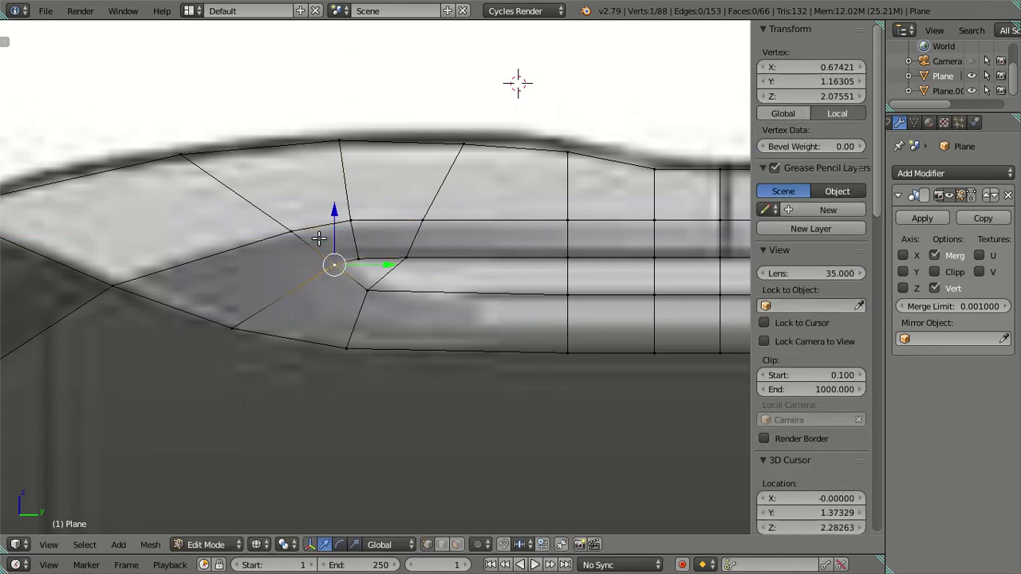
shift+right_click(290, 231)
key(g)
key(y)
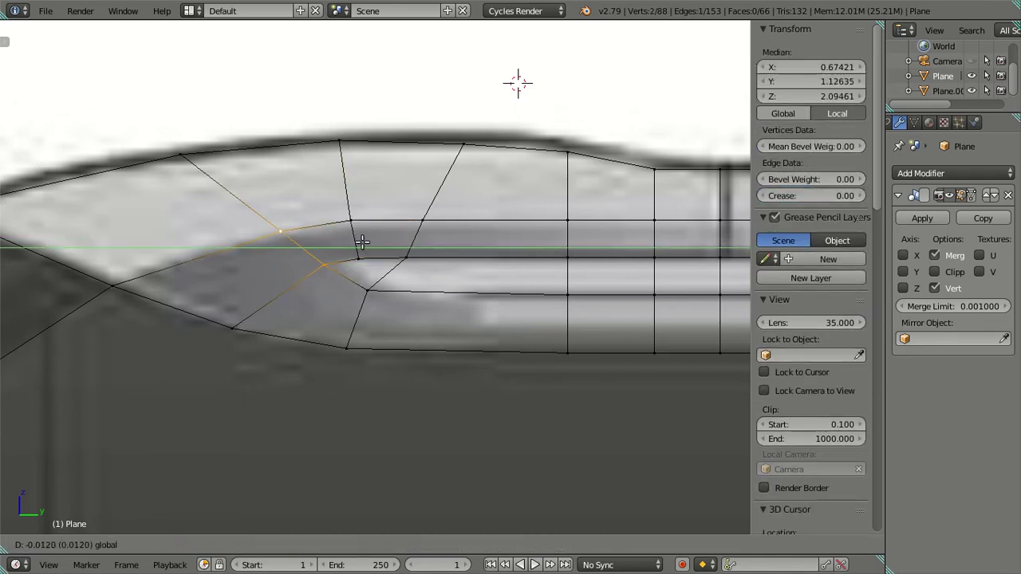
click(369, 240)
key(a)
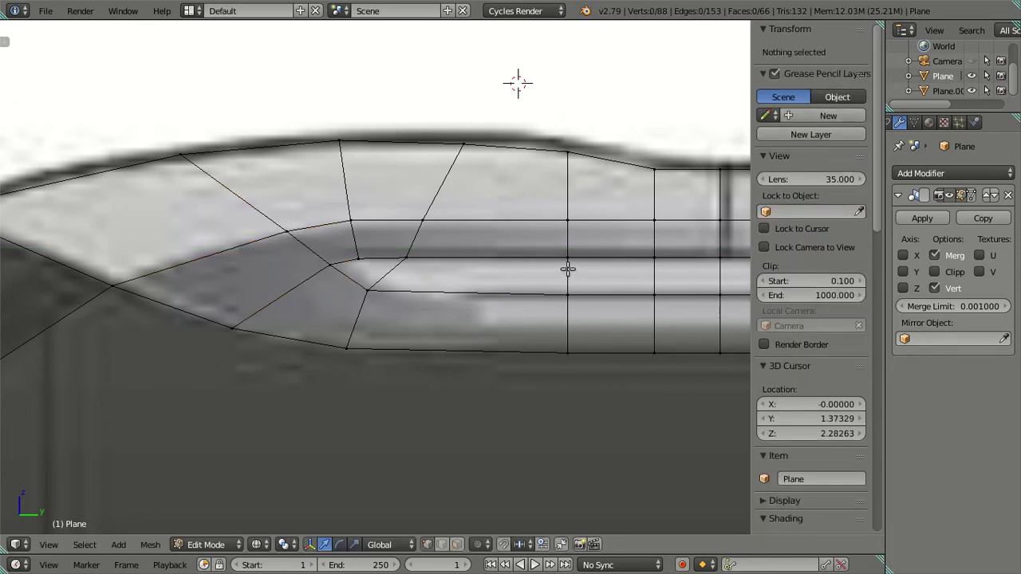
right_click(568, 269)
Pull the vertical edge behind the corner forward toward the front corner.
shift+right_click(562, 352)
key(g)
key(y)
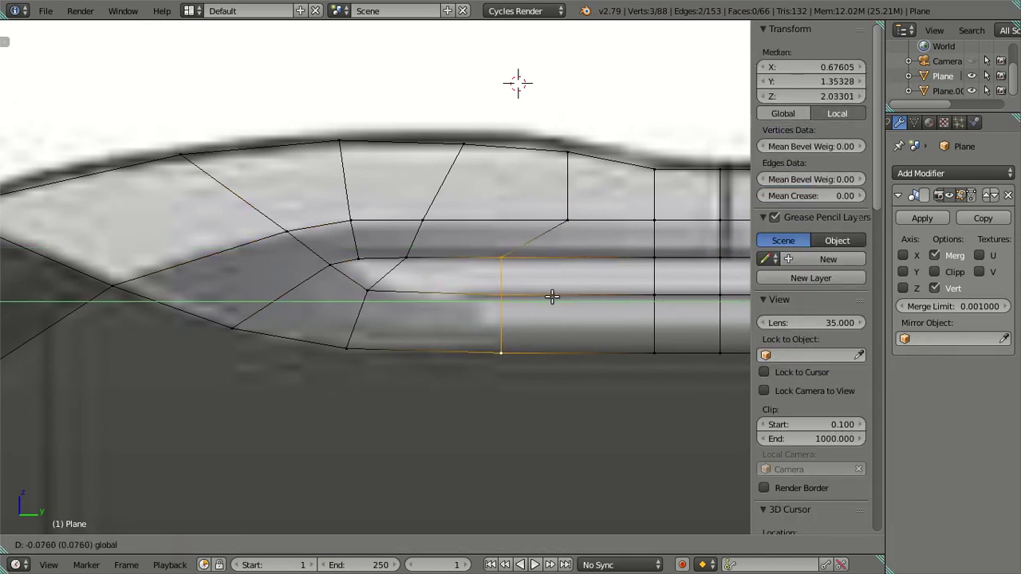
right_click(554, 295)
shift+right_click(568, 227)
drag(618, 279, 484, 290)
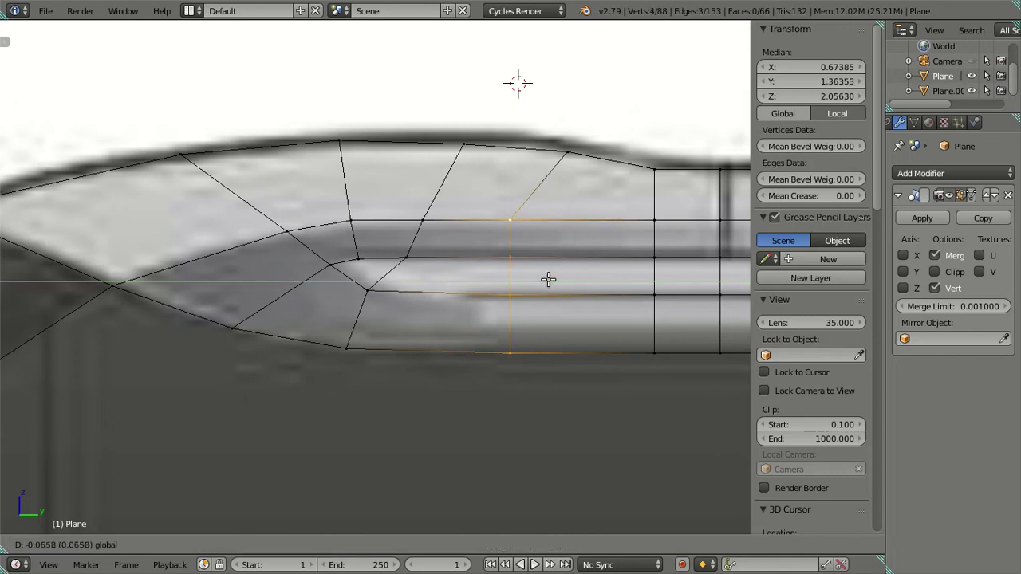
click(484, 290)
Shift the edge's top segment rearward and move the vertex below up onto the window line.
right_click(434, 224)
shift+right_click(443, 254)
key(g)
click(499, 237)
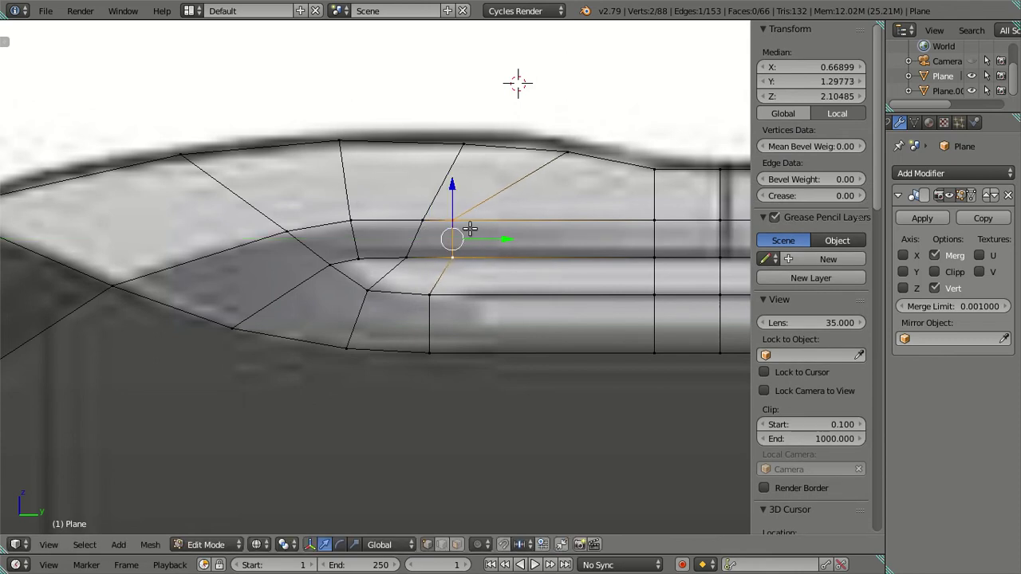
right_click(491, 240)
key(g)
click(468, 227)
key(g)
key(y)
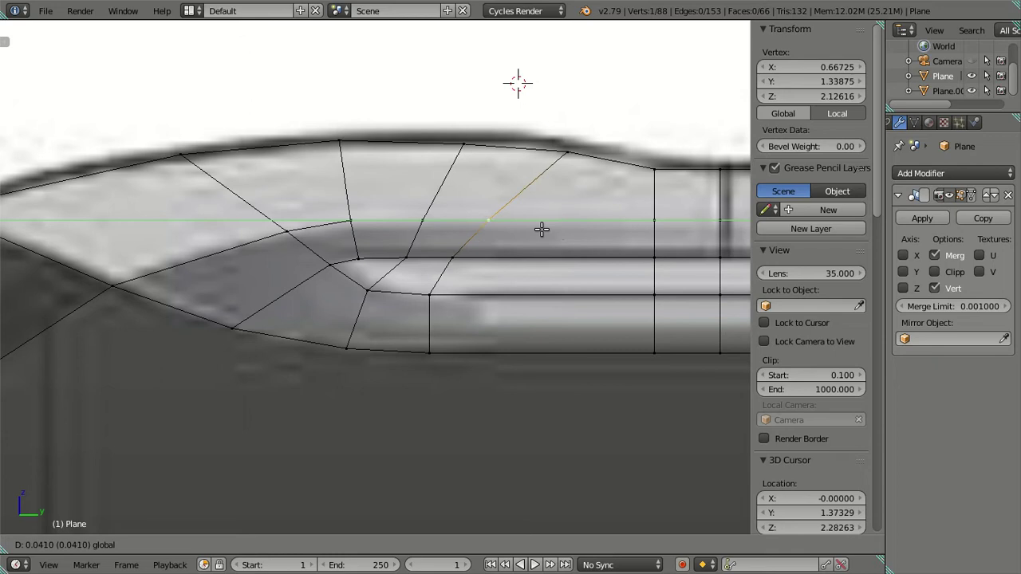
click(545, 230)
mouse_move(490, 221)
mouse_down()
mouse_move(422, 221)
mouse_move(479, 218)
mouse_up()
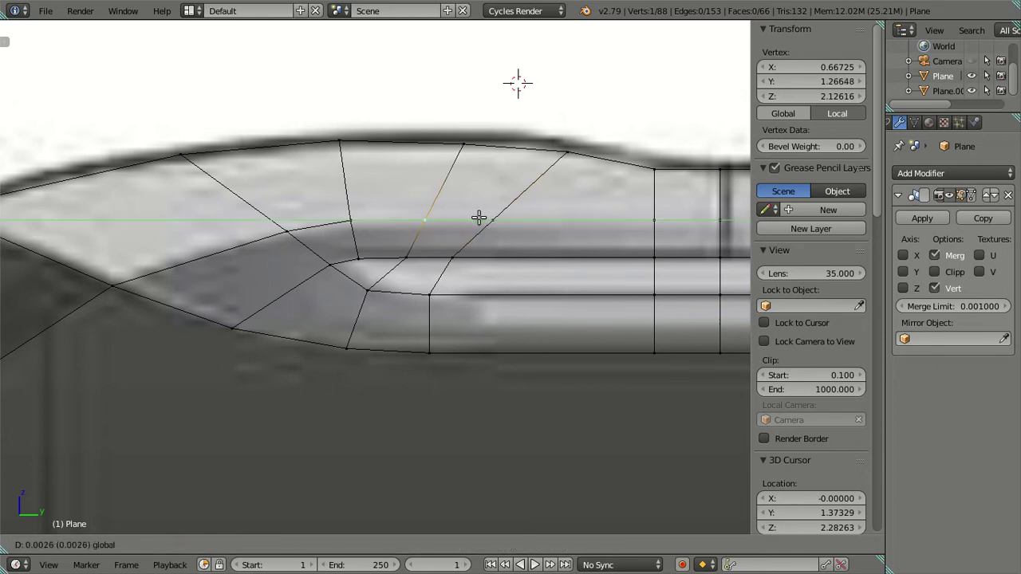
key(a)
Slide the window's lower-corner vertex along the bus length.
right_click(441, 348)
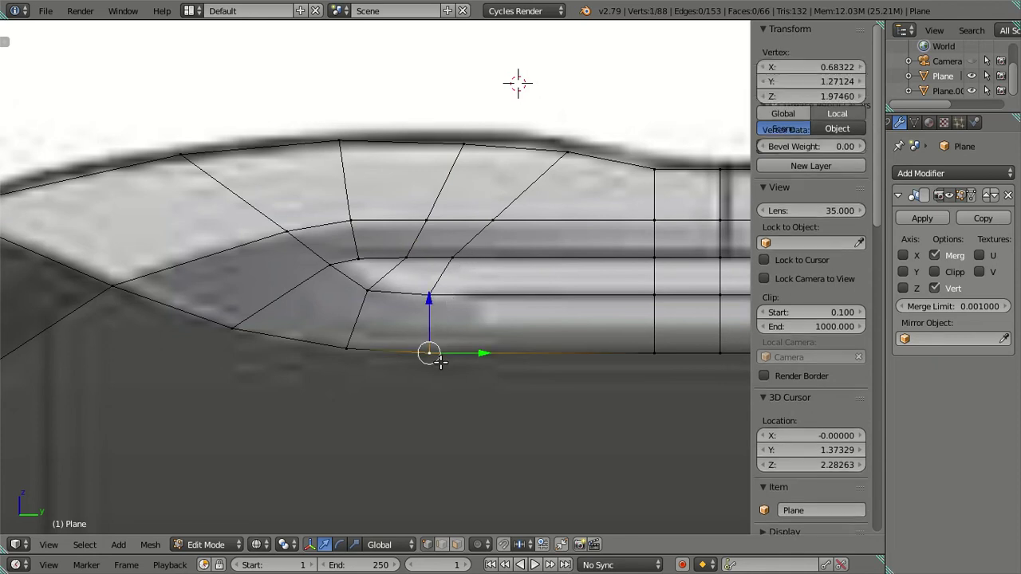
right_click(366, 290)
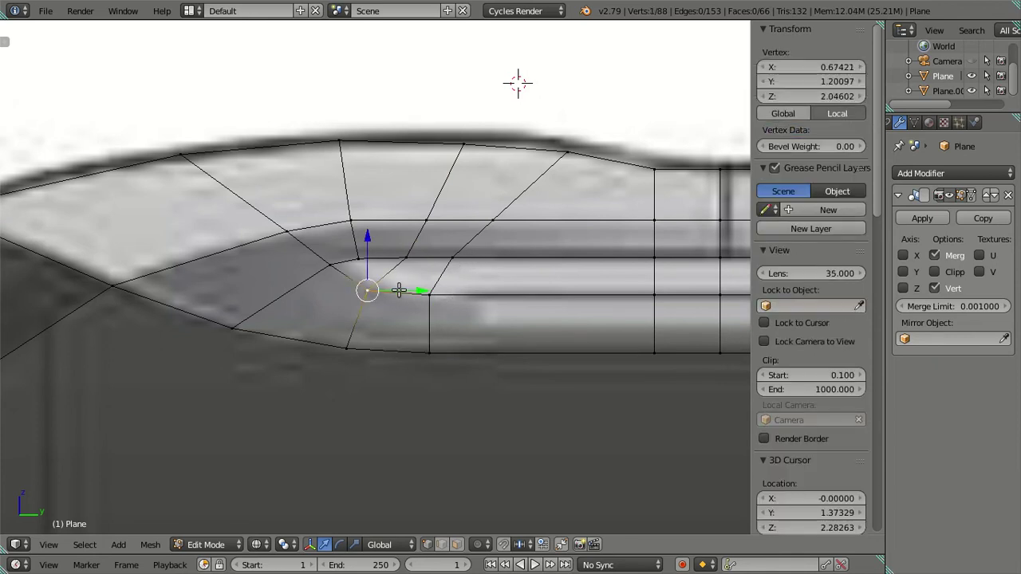
key(g)
key(y)
click(427, 287)
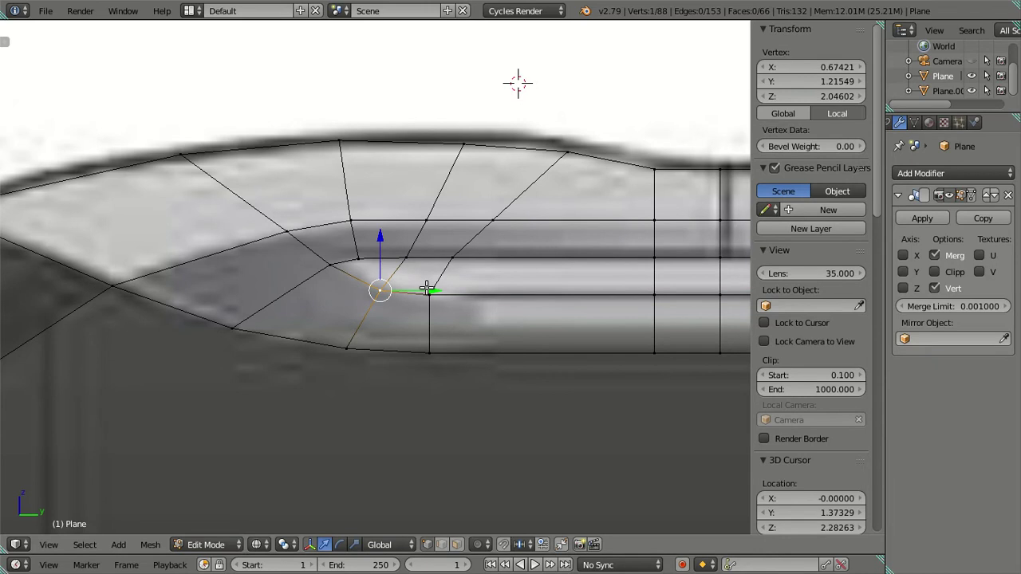
key(a)
scroll(420, 295, down, 2)
scroll(420, 295, up, 2)
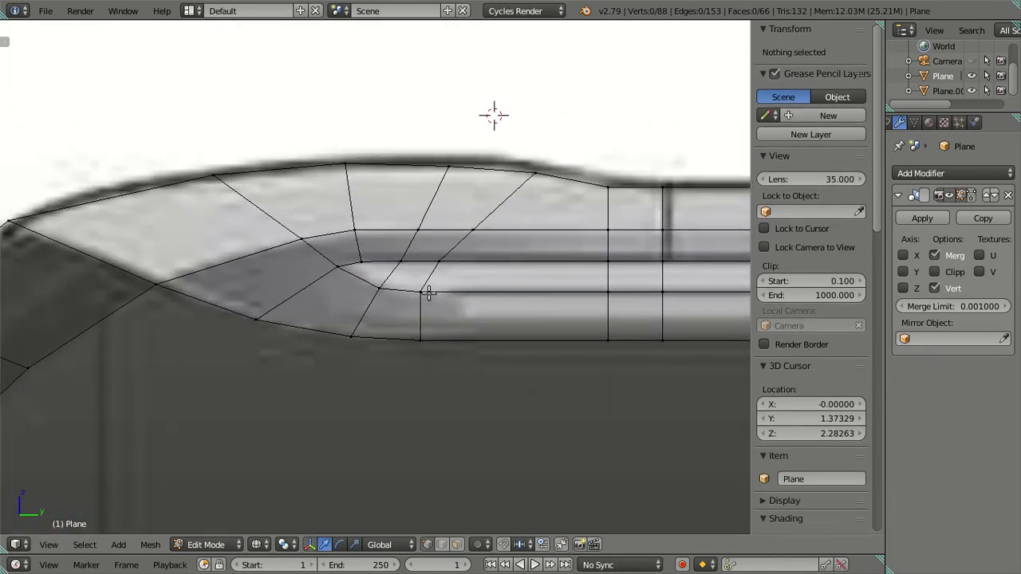
Slide the vertex on the window's top line slightly rearward and check its placement.
right_click(414, 231)
key(g)
key(y)
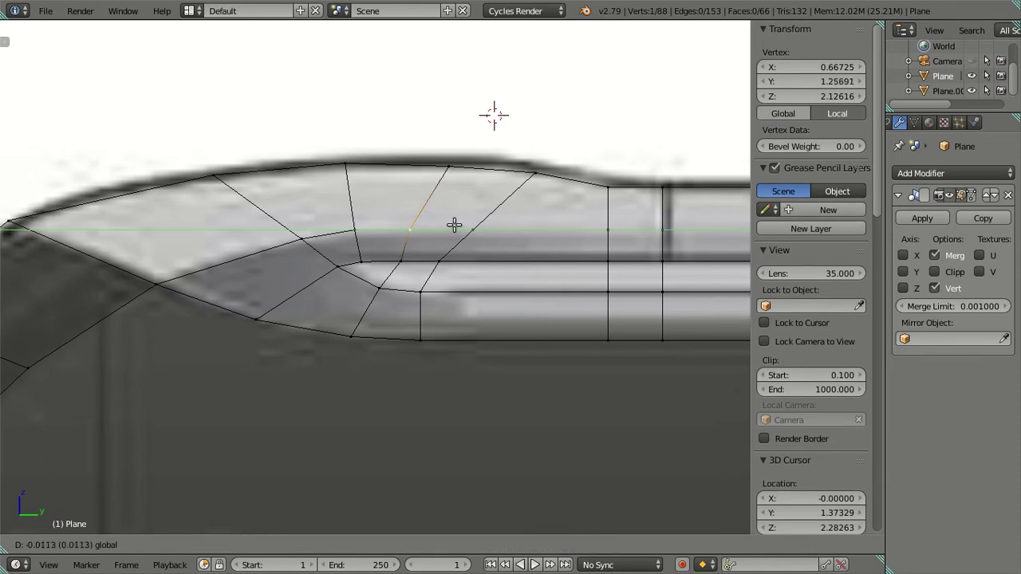
right_click(454, 226)
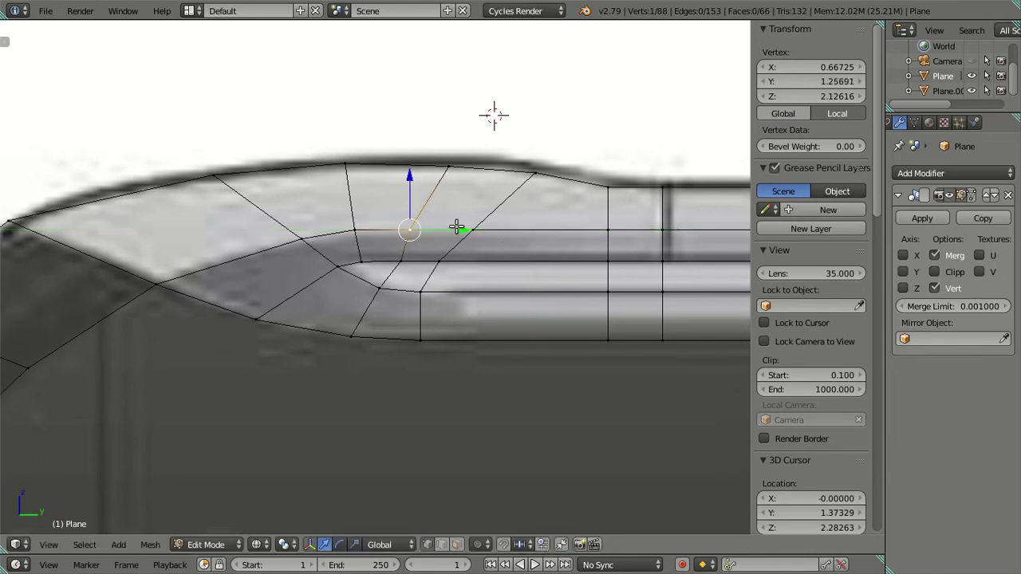
key(ctrl+z)
drag(511, 228, 518, 229)
click(518, 229)
key(a)
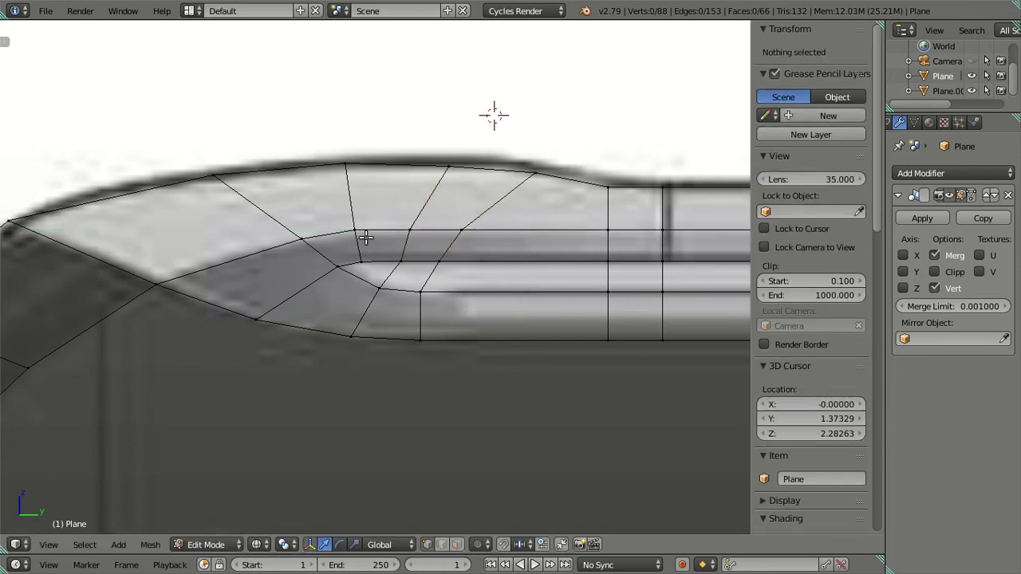
right_click(501, 244)
key(a)
right_click(501, 236)
key(a)
In side view, move the roof corner's top vertex onto the blueprint roof outline.
key(KP_3)
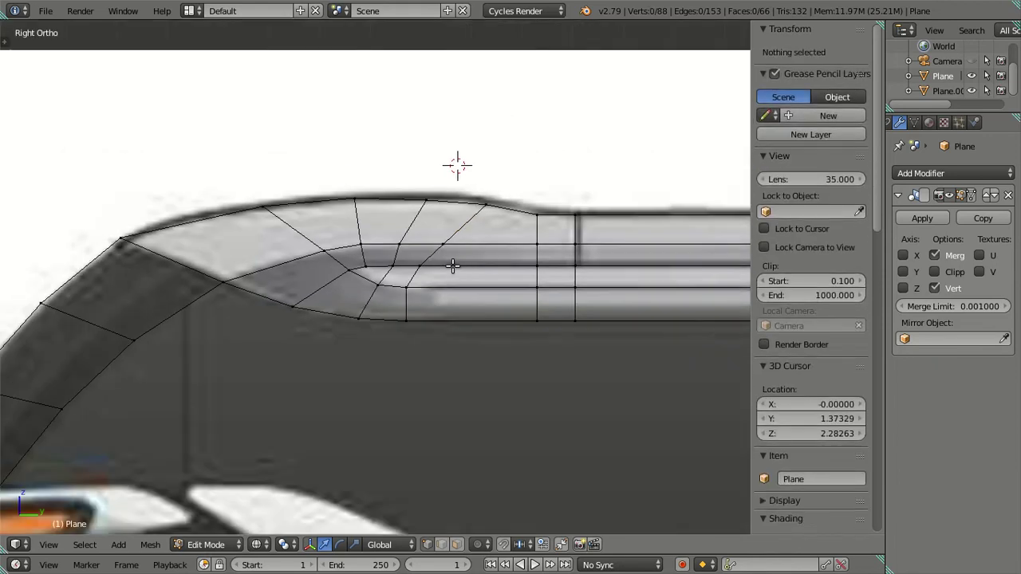
scroll(457, 301, up, 3)
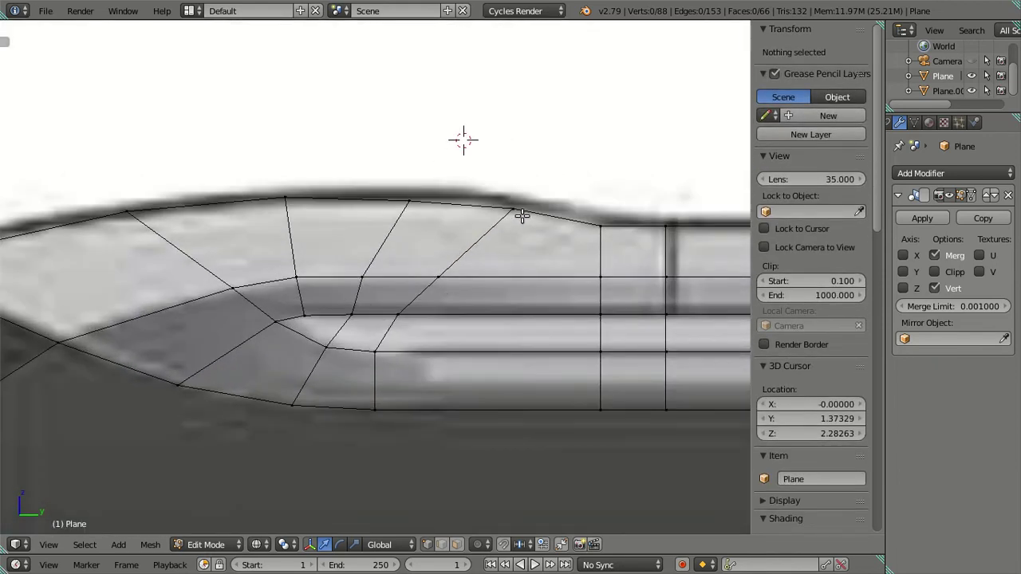
right_click(518, 202)
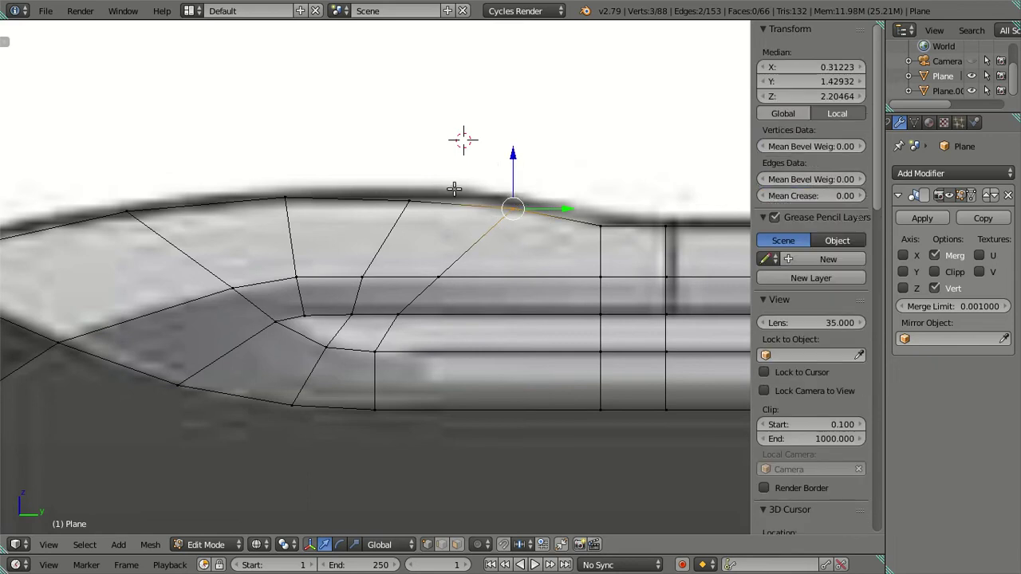
drag(514, 156, 513, 154)
drag(562, 201, 549, 201)
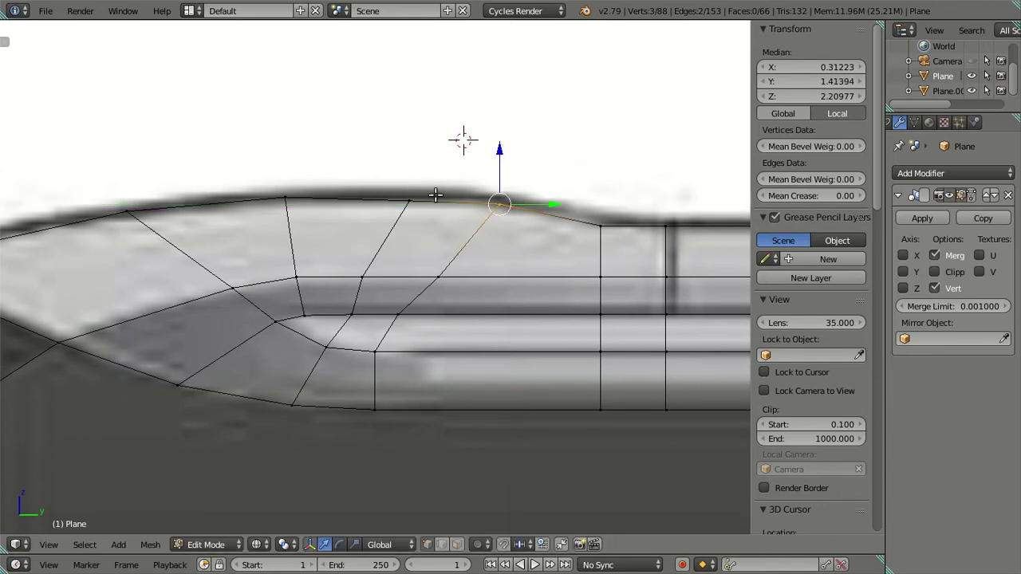
key(g)
click(392, 177)
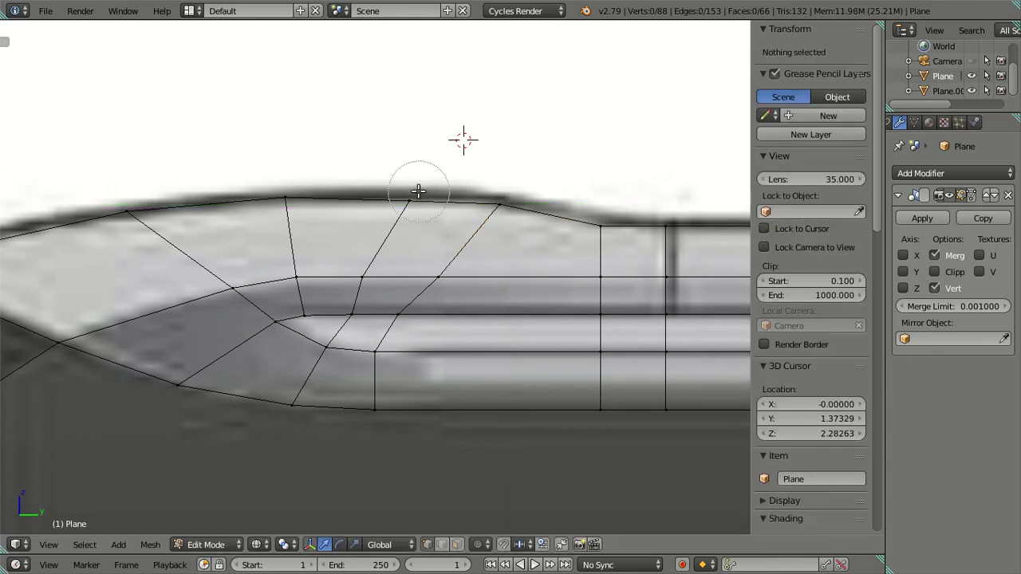
drag(414, 150, 409, 146)
key(a)
Shift two vertices on the inner corner curve slightly along the roof.
key(c)
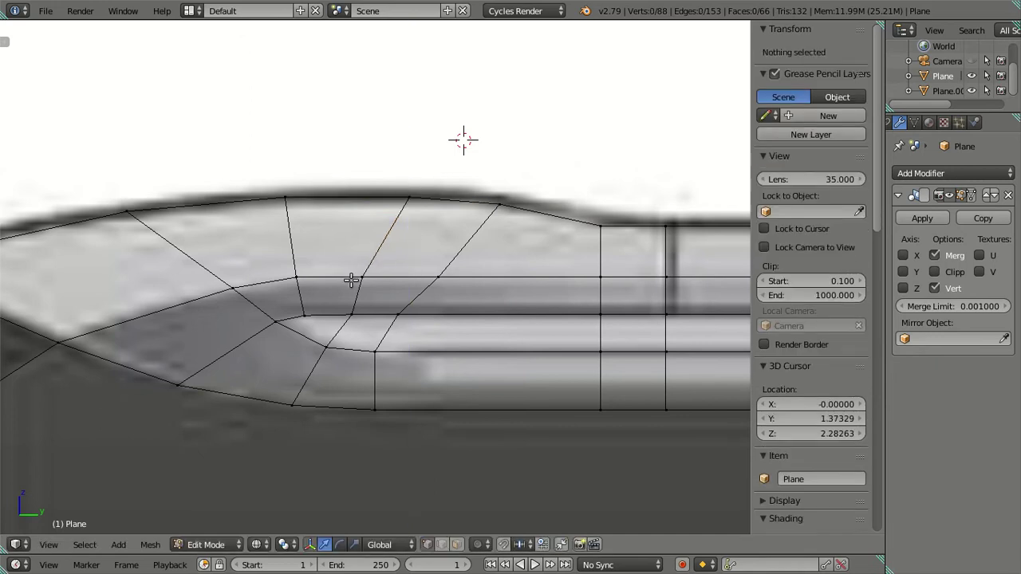
click(362, 271)
drag(411, 276, 419, 275)
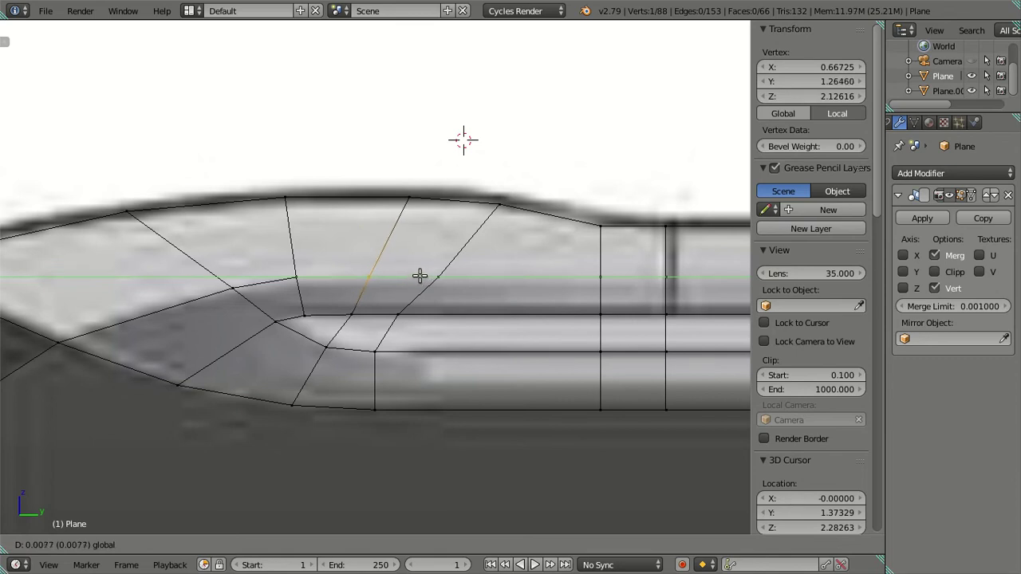
click(420, 276)
key(a)
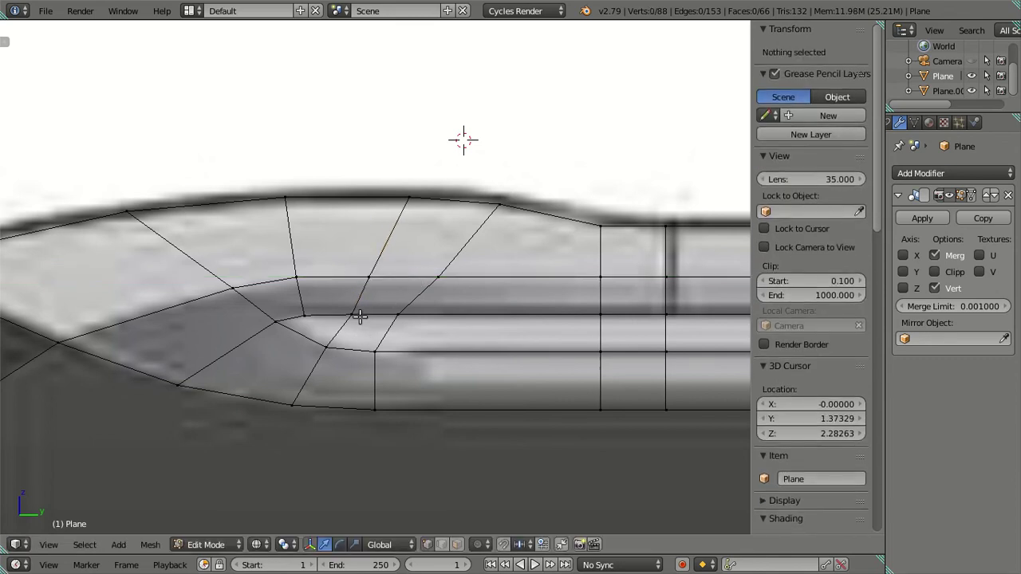
right_click(351, 313)
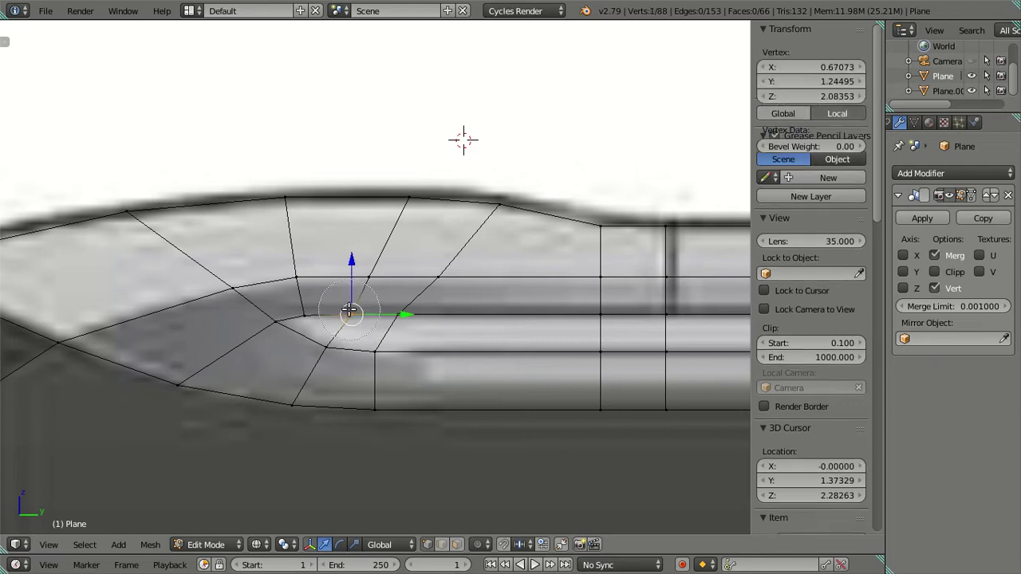
drag(394, 309, 395, 309)
click(395, 309)
key(a)
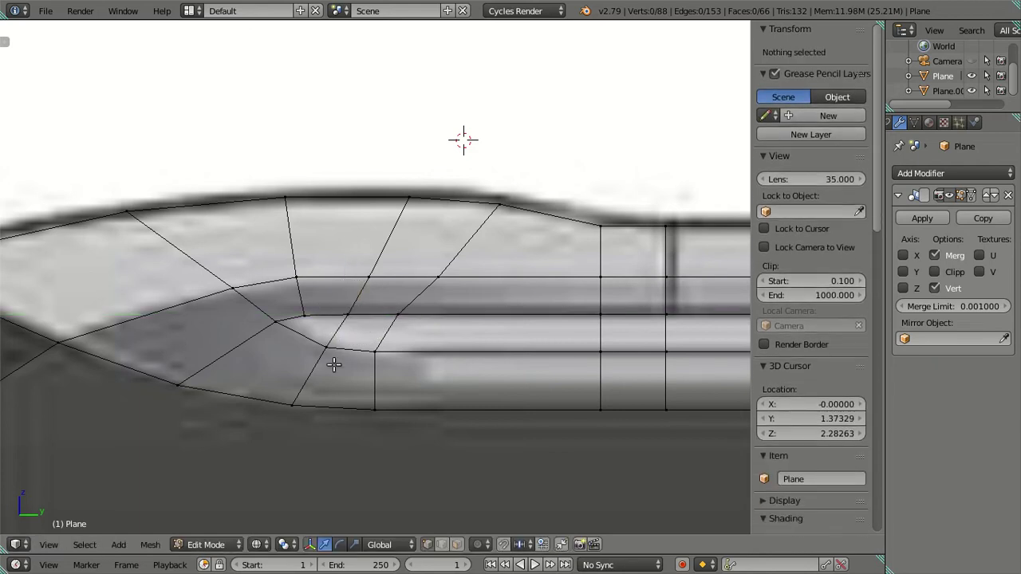
Reposition the lower corner-curve vertex to about Y 1.207, Z 2.048 in side view.
key(KP_3)
scroll(319, 341, up, 1)
scroll(321, 341, up, 1)
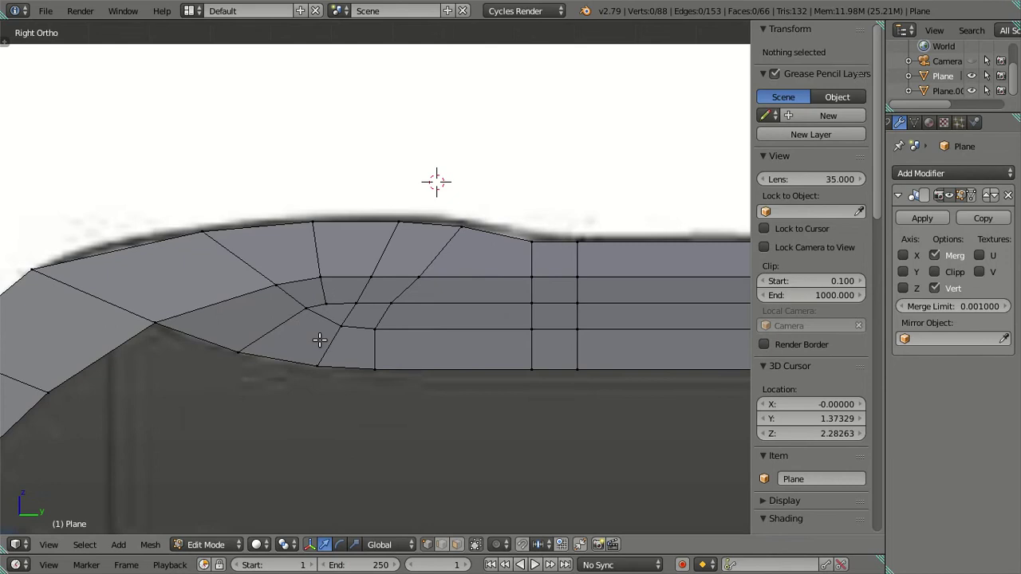
scroll(323, 342, up, 1)
right_click(325, 343)
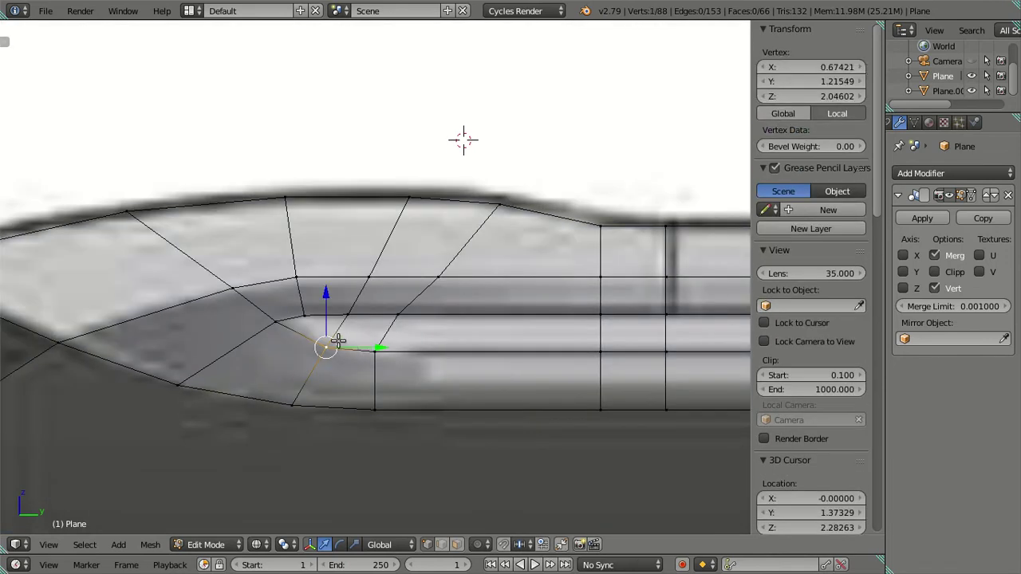
key(g)
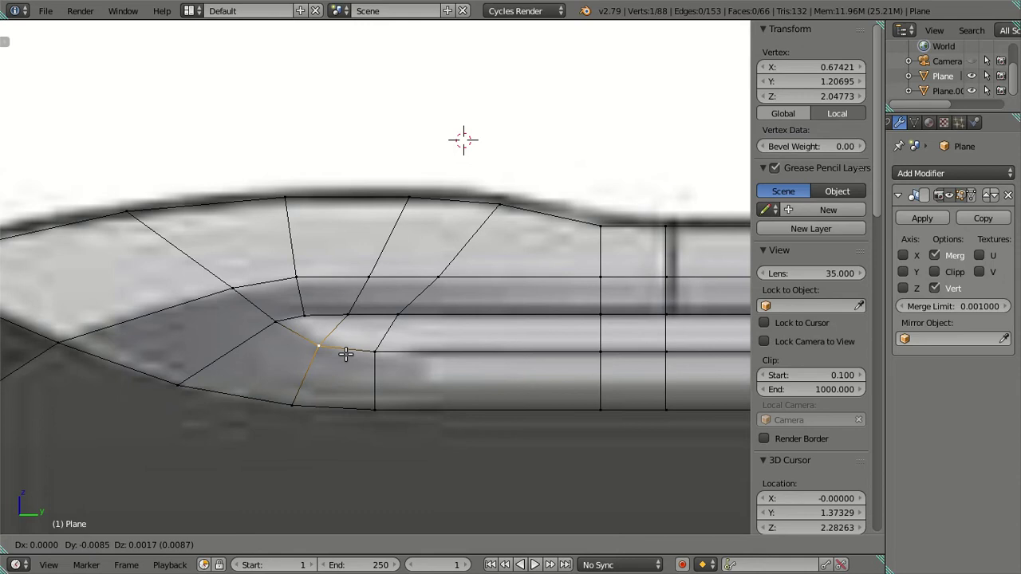
click(345, 354)
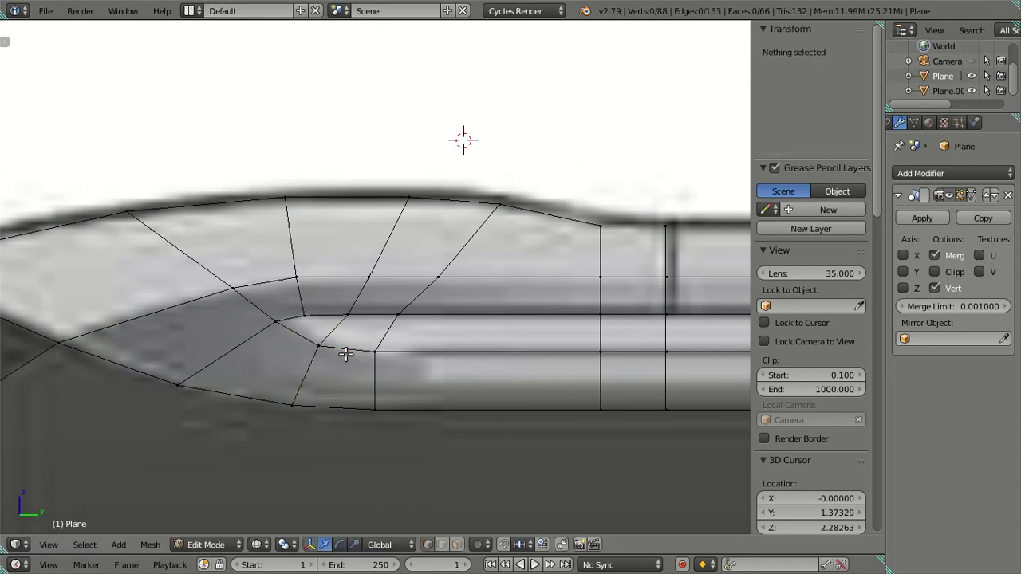
key(a)
scroll(319, 348, down, 2)
scroll(266, 342, down, 1)
scroll(406, 319, down, 1)
Circle-select the inner front corner vertices and slide them along Y to match the blueprint.
scroll(406, 320, up, 1)
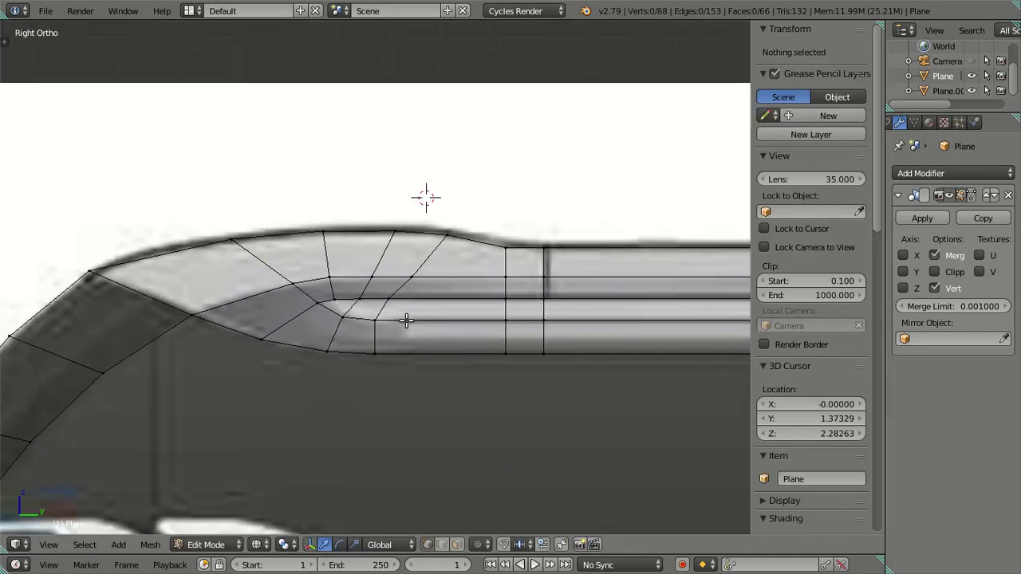
scroll(406, 320, up, 1)
key(v)
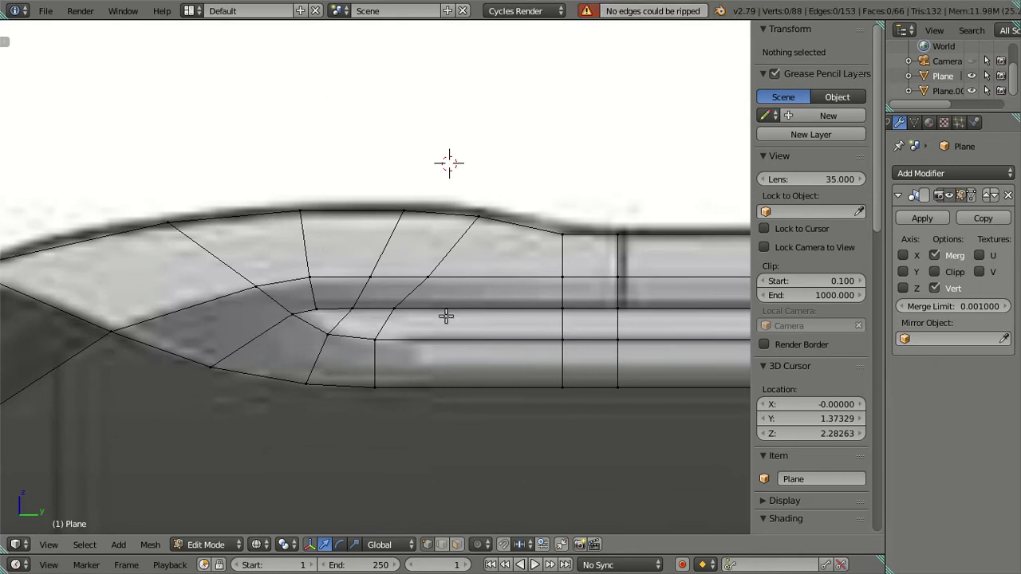
key(c)
drag(305, 325, 397, 325)
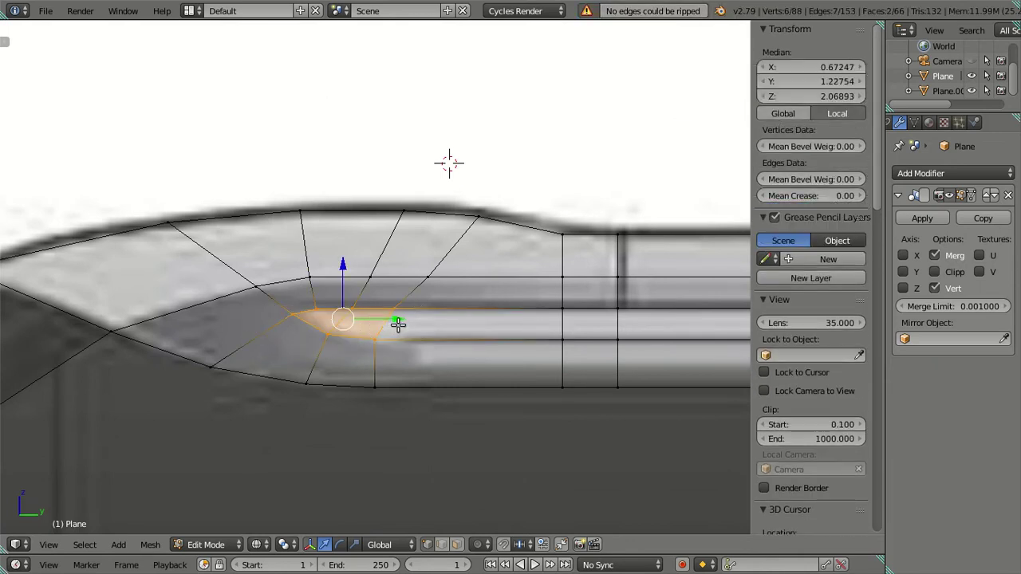
key(g)
key(y)
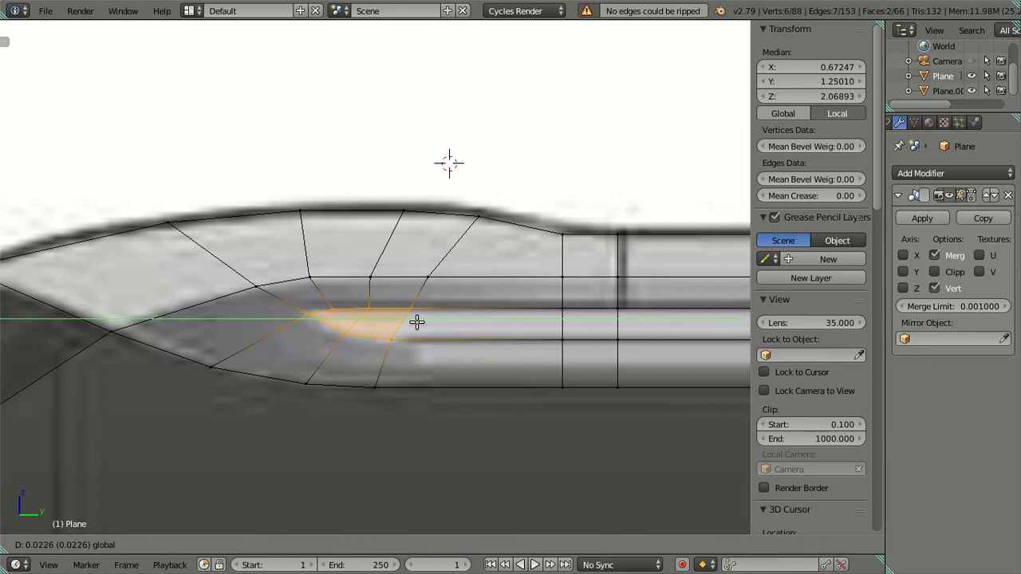
click(413, 322)
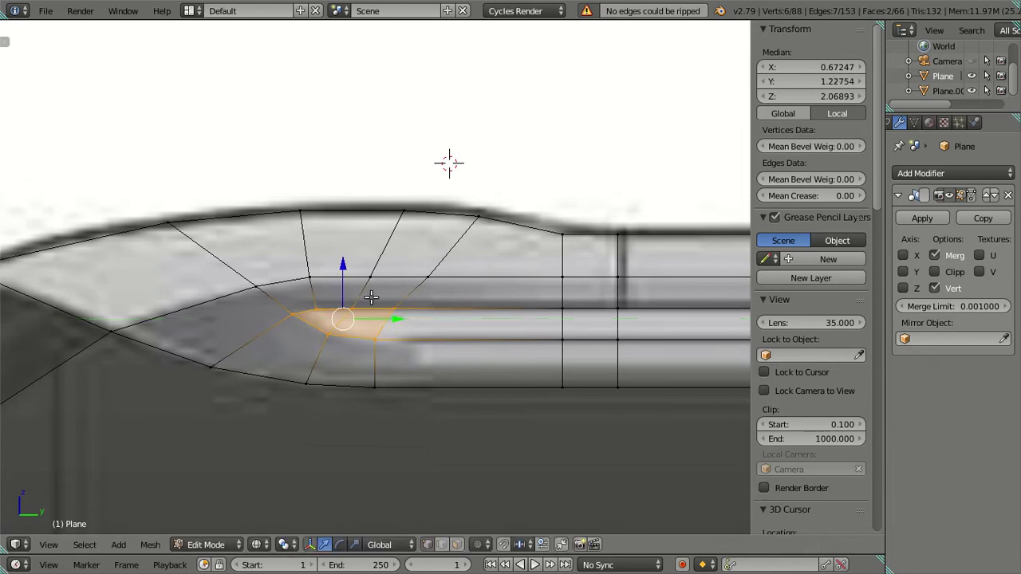
Extend the selection to the roof top faces and shift them rearward along the roof.
mouse_move(316, 219)
mouse_down()
mouse_move(323, 264)
mouse_move(462, 235)
mouse_move(424, 210)
mouse_move(475, 222)
mouse_up()
key(Escape)
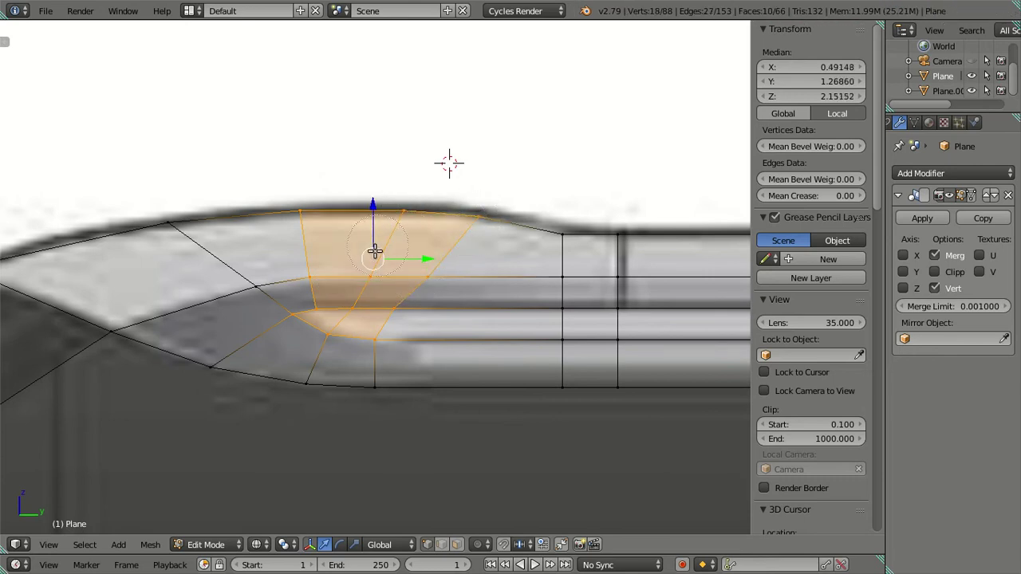
key(g)
key(y)
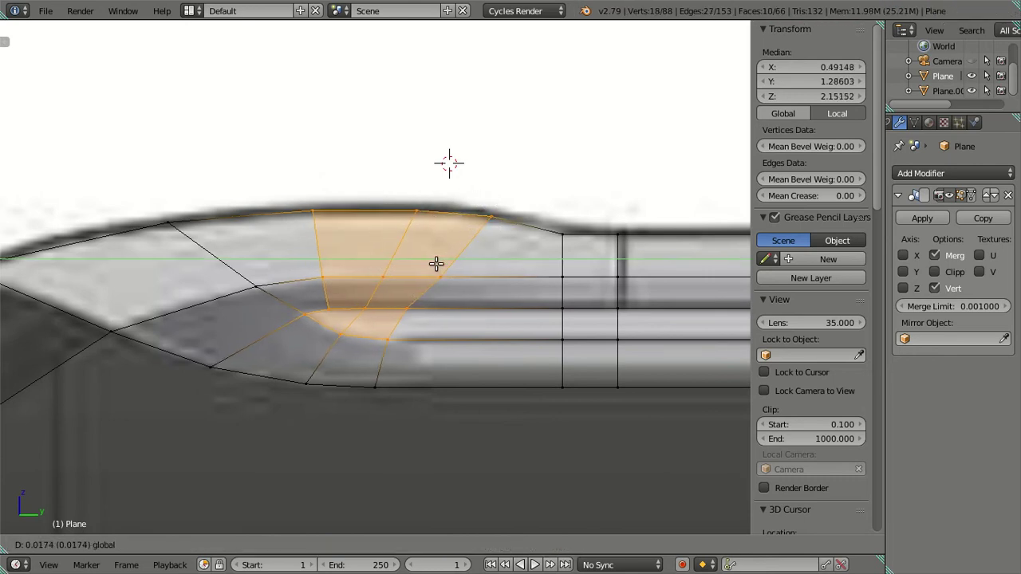
click(423, 260)
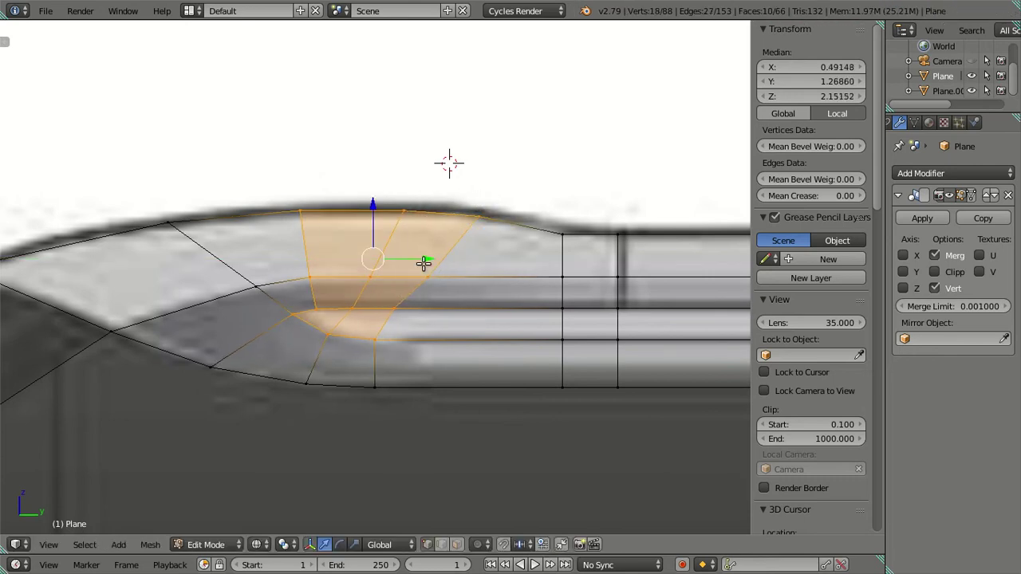
shift+click(262, 291)
drag(430, 259, 443, 268)
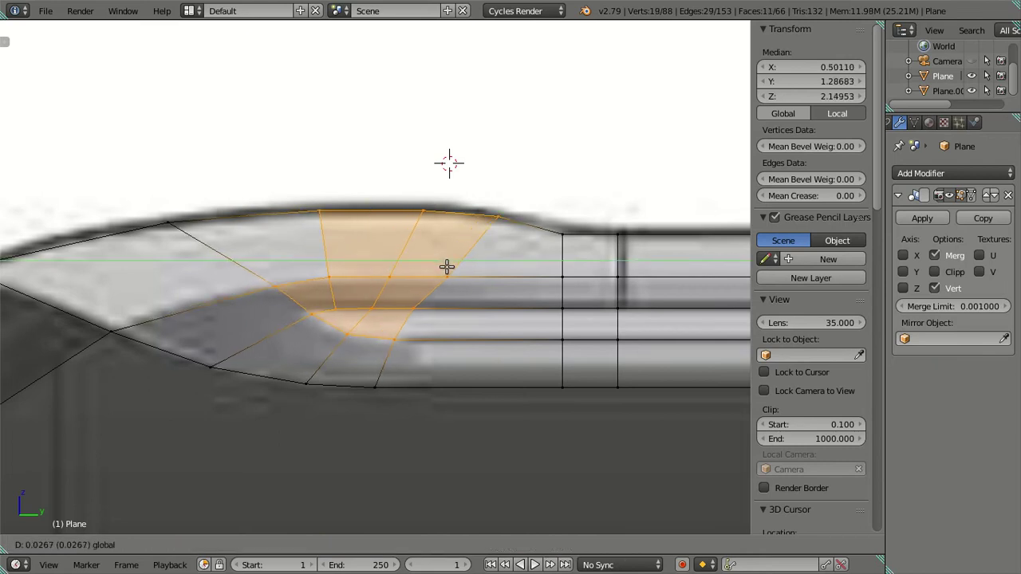
click(442, 269)
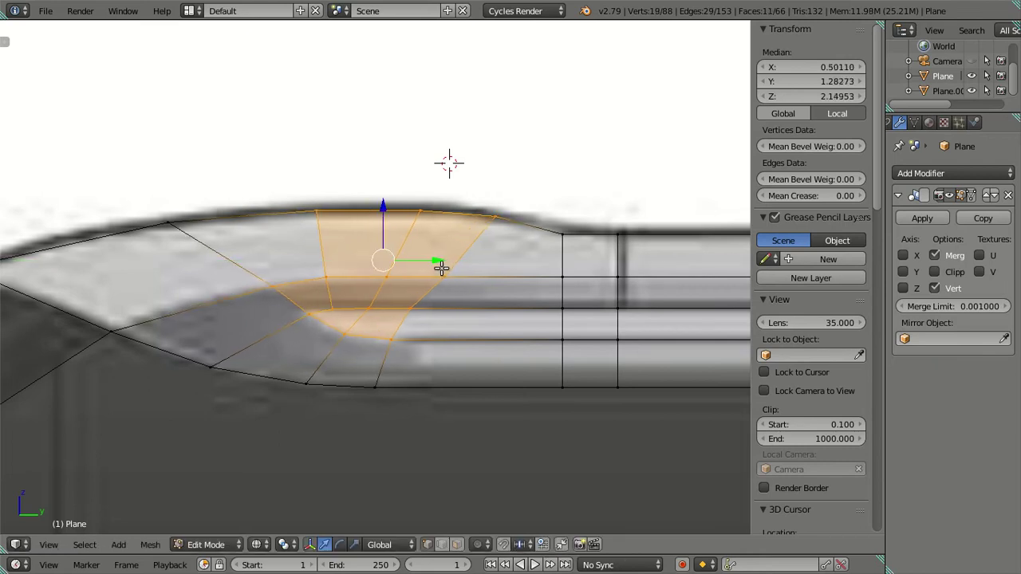
Slide the edge under the front window corner rearward to about Y 1.316, with its lower vertices.
click(413, 321)
drag(451, 324, 458, 325)
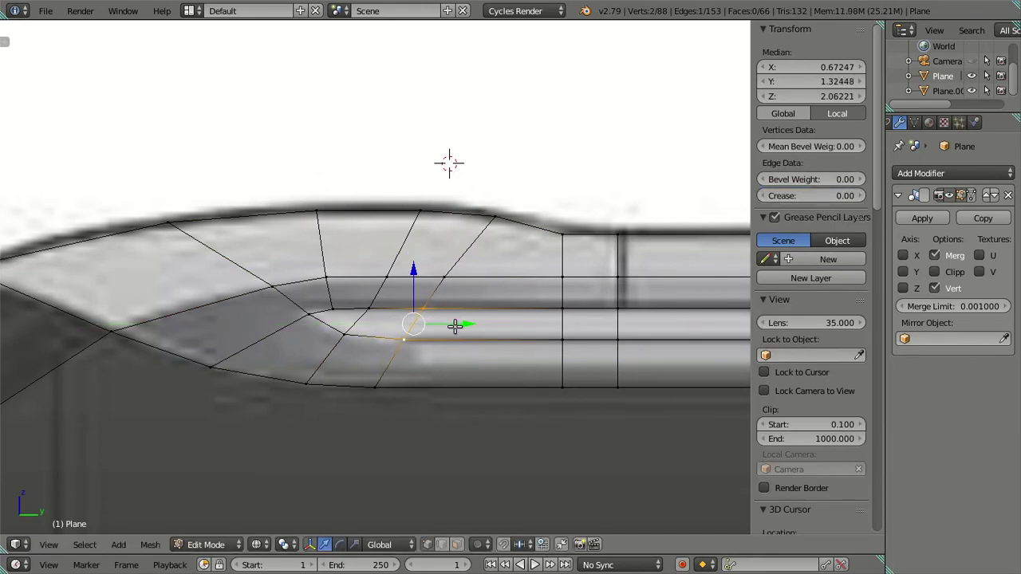
click(375, 389)
drag(402, 392, 441, 391)
shift+right_click(434, 375)
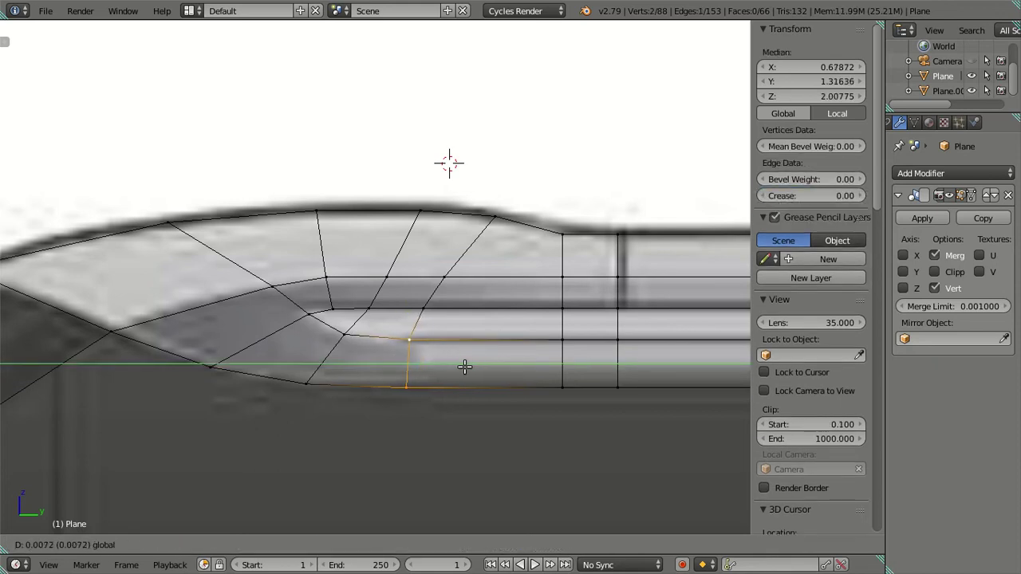
click(466, 366)
right_click(344, 334)
Slide the lower edge vertex along Y into place, then deselect everything.
key(g)
key(y)
click(391, 334)
scroll(410, 220, down, 2)
key(a)
scroll(391, 252, down, 2)
scroll(368, 298, down, 1)
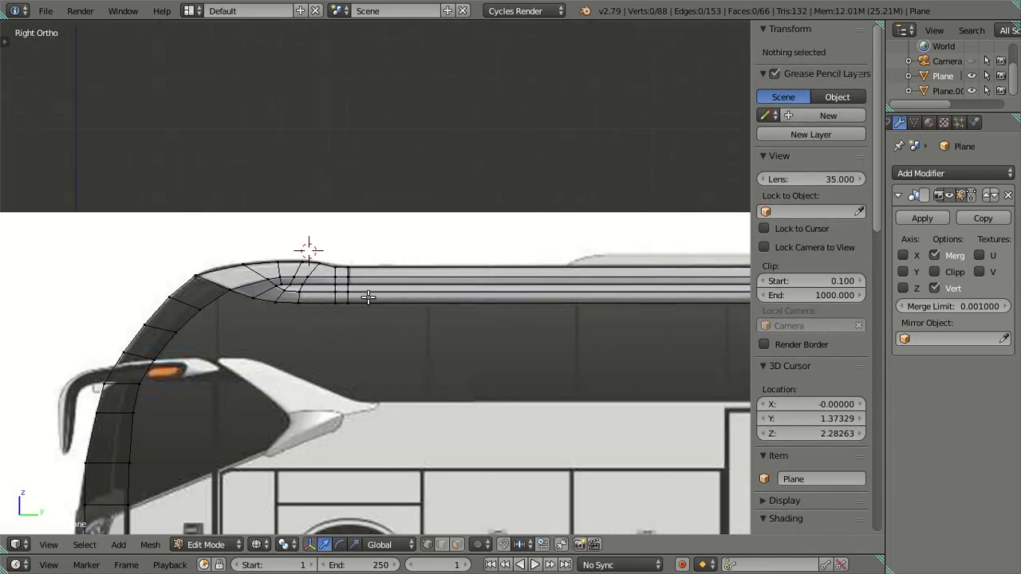
scroll(305, 293, up, 4)
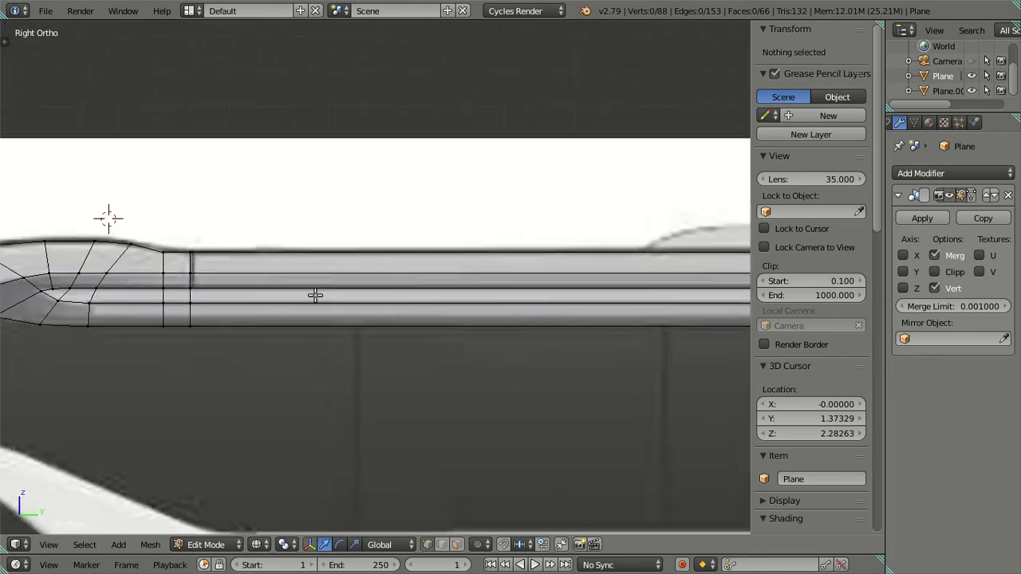
scroll(319, 295, down, 2)
scroll(371, 287, down, 2)
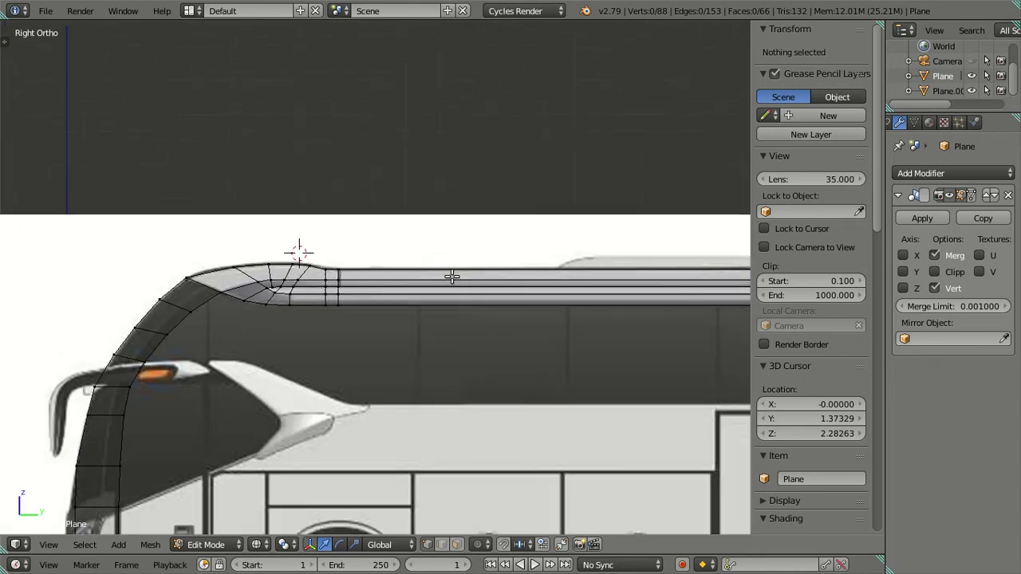
scroll(359, 255, down, 2)
scroll(574, 255, up, 2)
scroll(478, 268, up, 2)
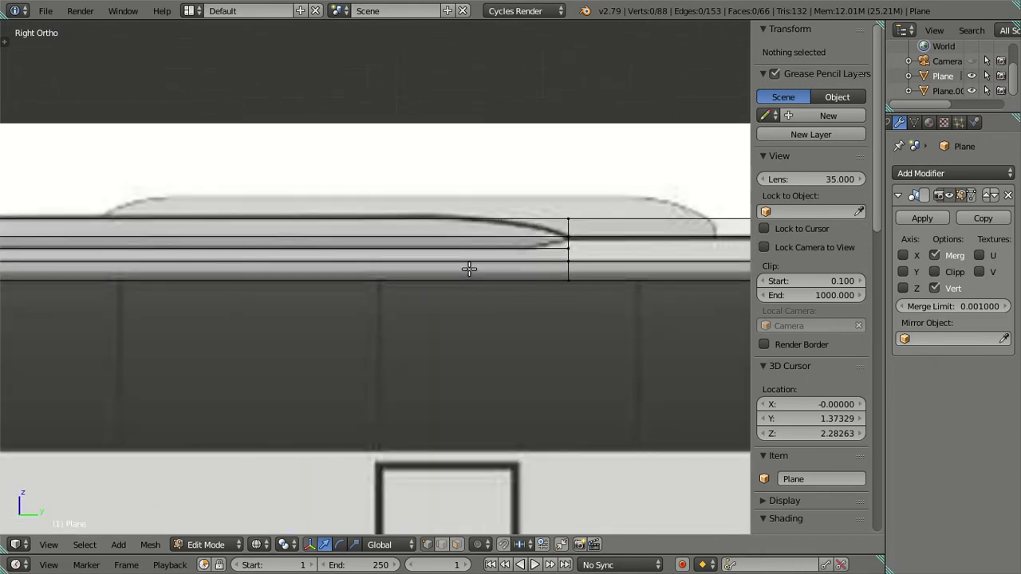
scroll(467, 258, down, 1)
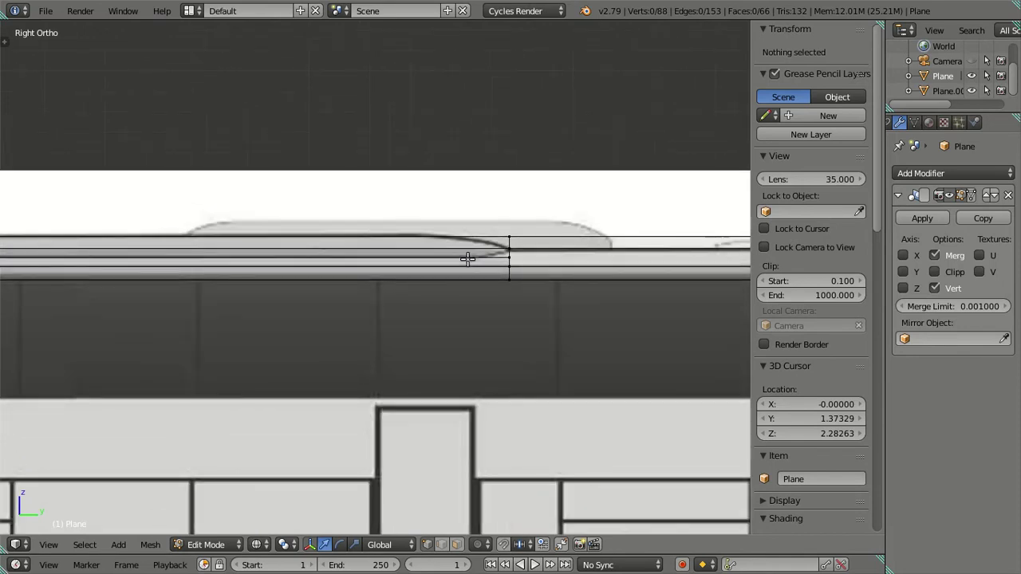
scroll(467, 258, up, 1)
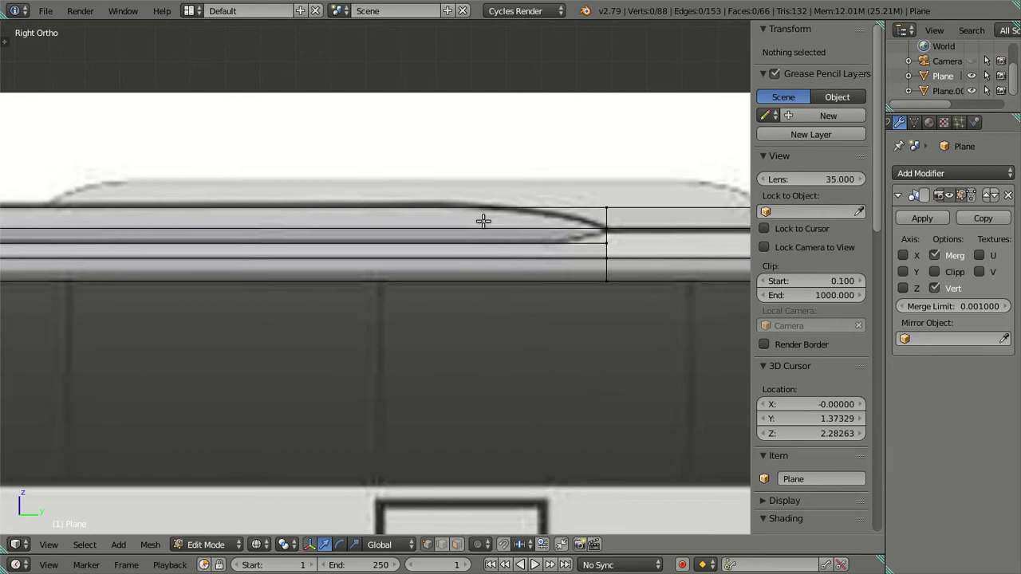
Add a Ctrl+R loop cut across the roof strip and move it along Y to the stripe bend.
key(ctrl+r)
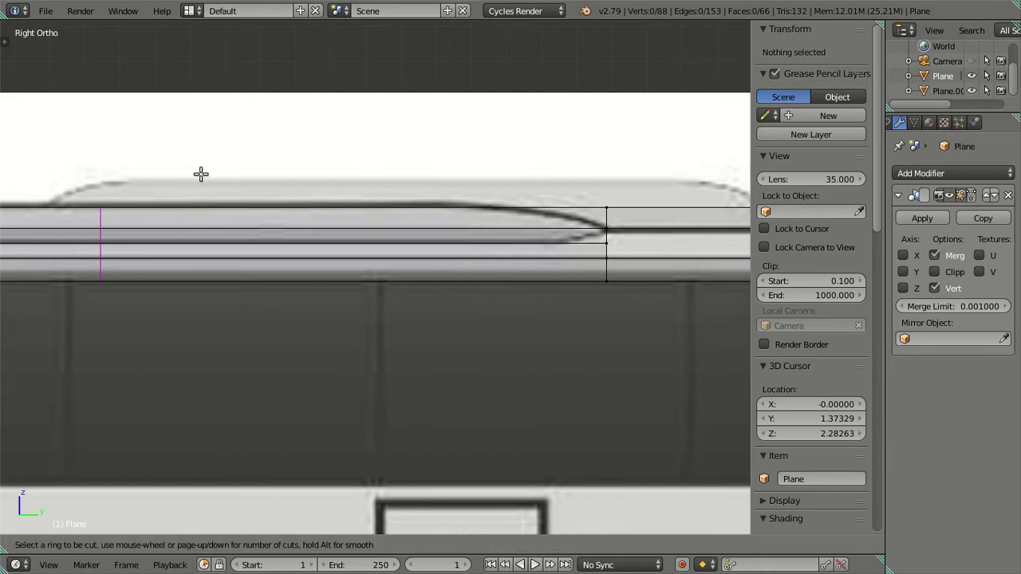
click(198, 174)
click(386, 158)
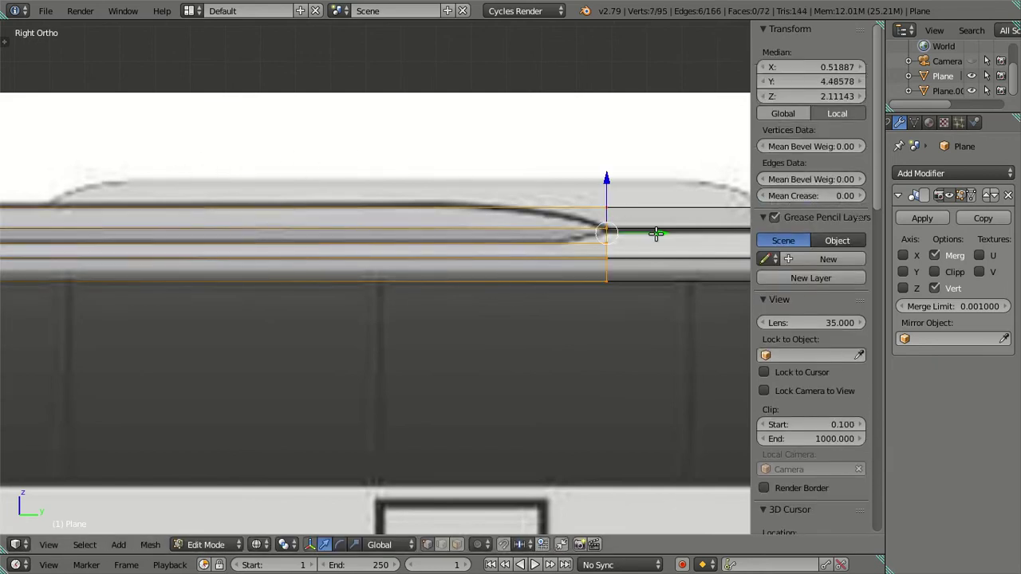
key(g)
key(y)
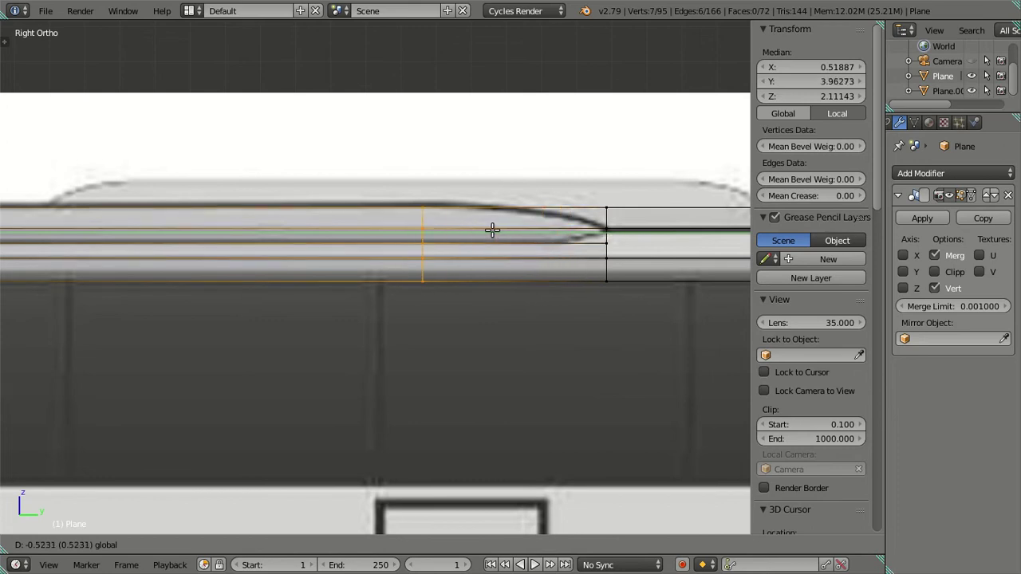
click(515, 231)
scroll(349, 247, down, 2)
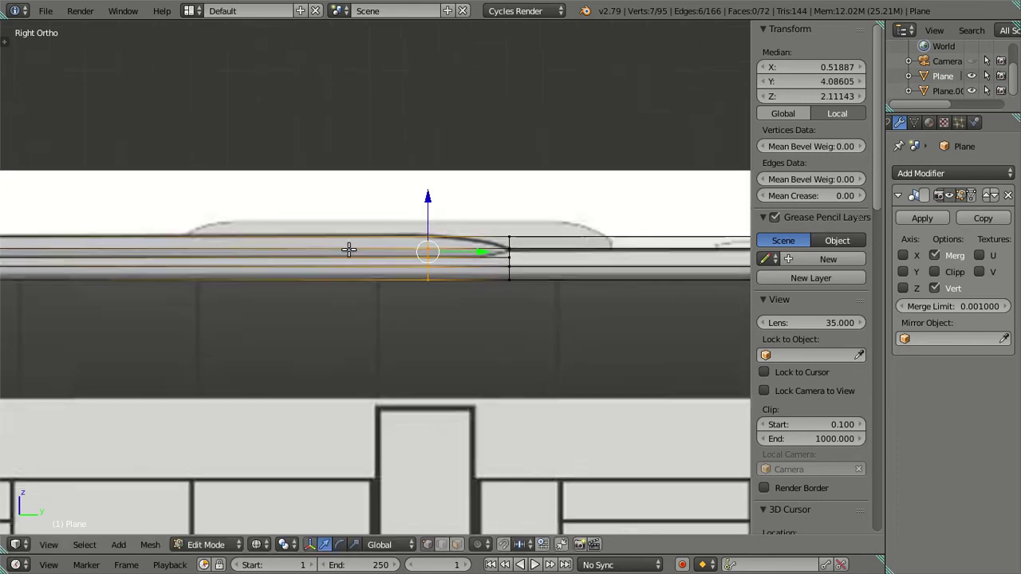
key(a)
scroll(348, 248, down, 1)
scroll(348, 250, down, 1)
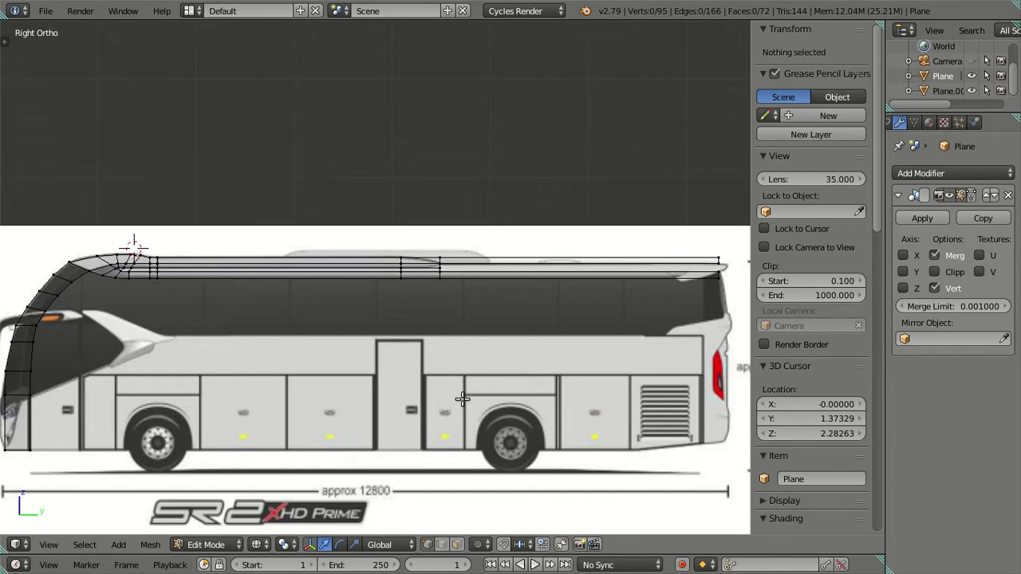
scroll(485, 311, up, 6)
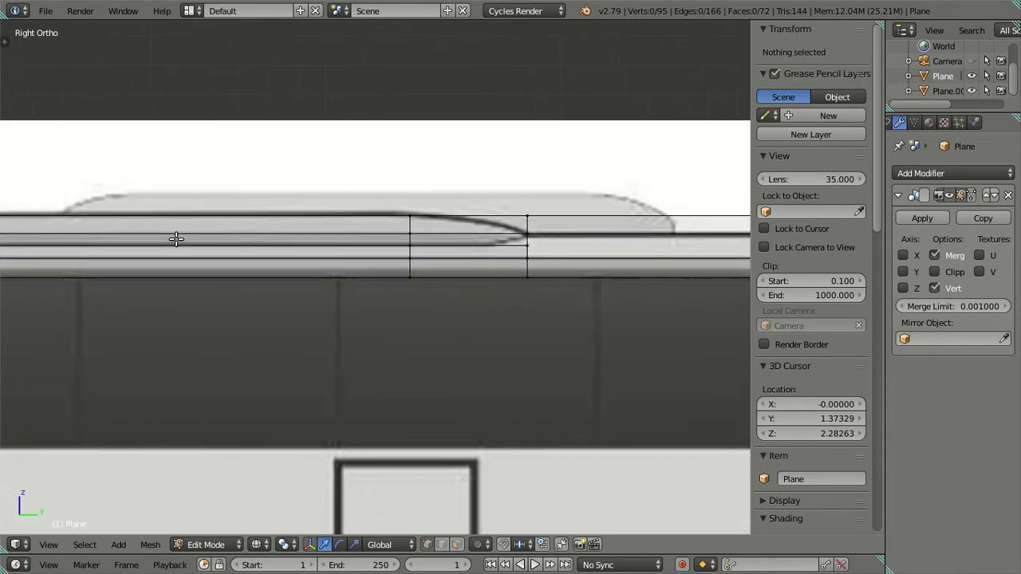
scroll(284, 249, up, 2)
shift+middle_drag(496, 219, 440, 248)
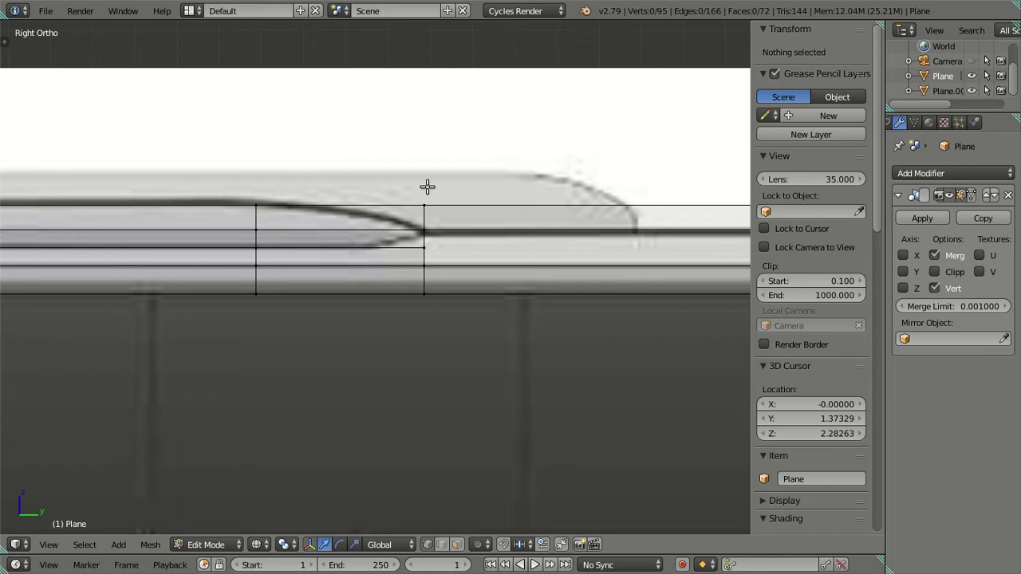
scroll(532, 240, down, 4)
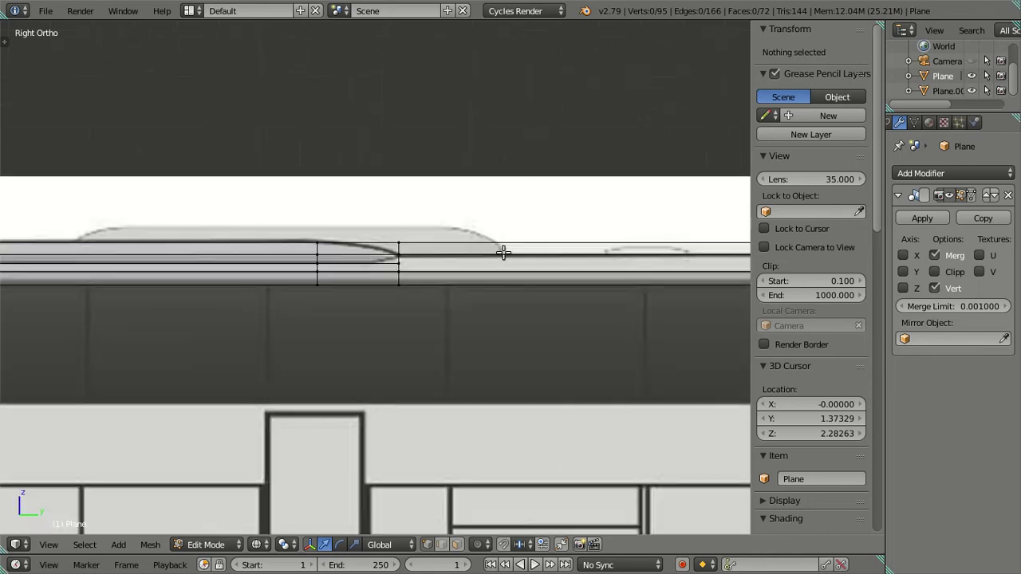
scroll(499, 243, down, 3)
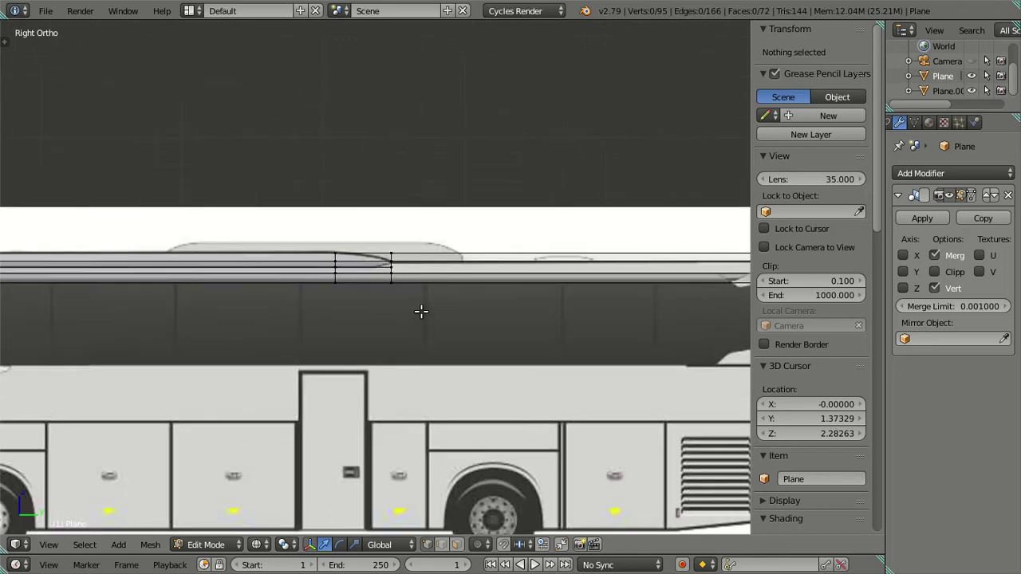
scroll(422, 307, up, 4)
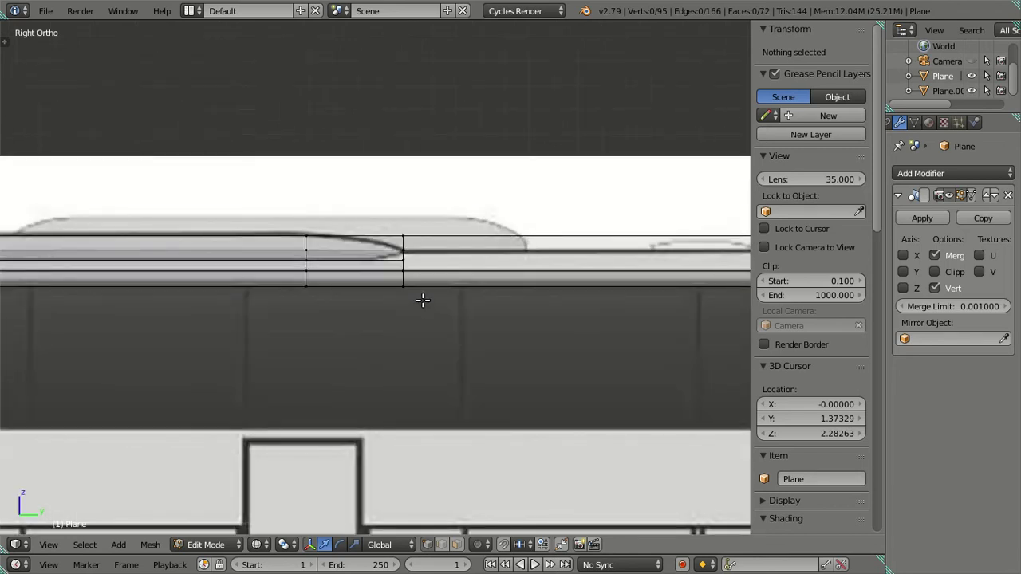
scroll(423, 300, up, 3)
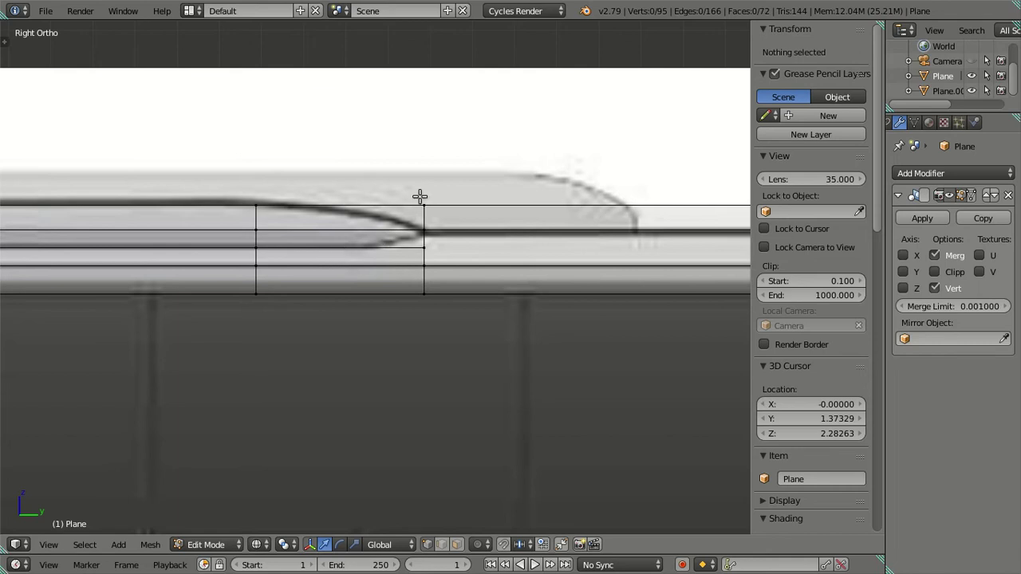
Circle-select the roof strip's end edge and move it back toward the roof curve.
key(c)
drag(420, 192, 423, 264)
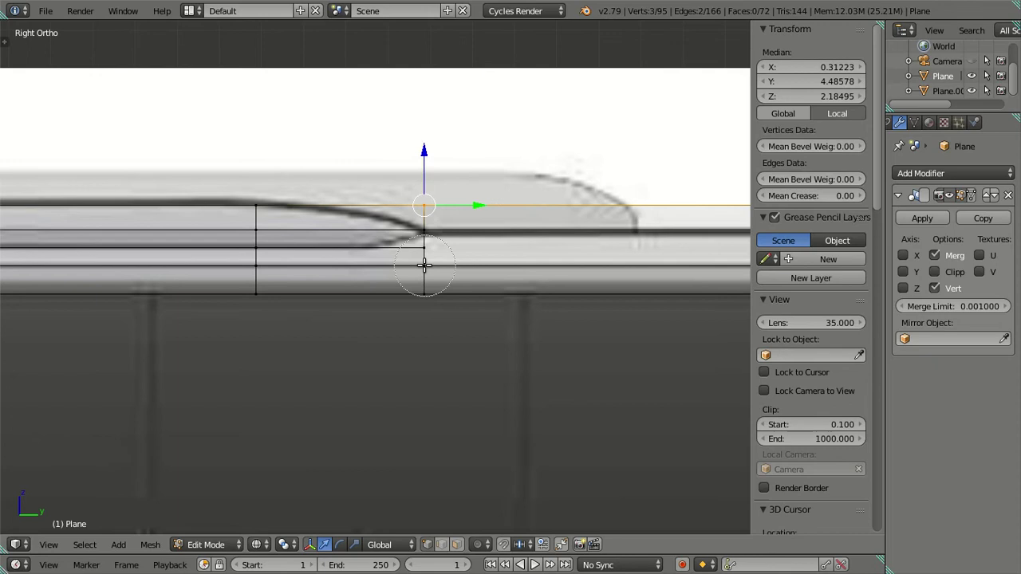
key(Escape)
drag(477, 243, 429, 241)
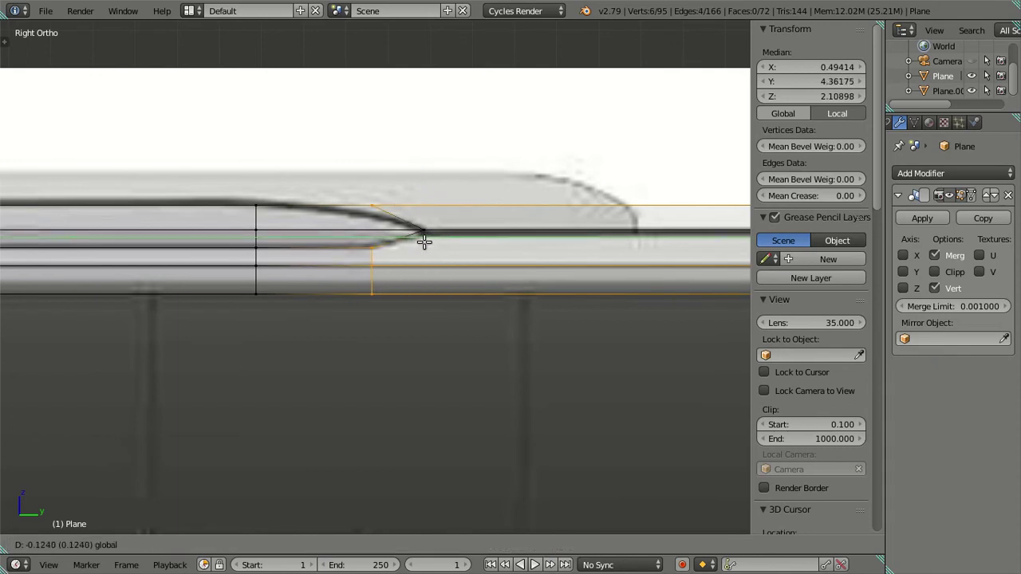
click(430, 242)
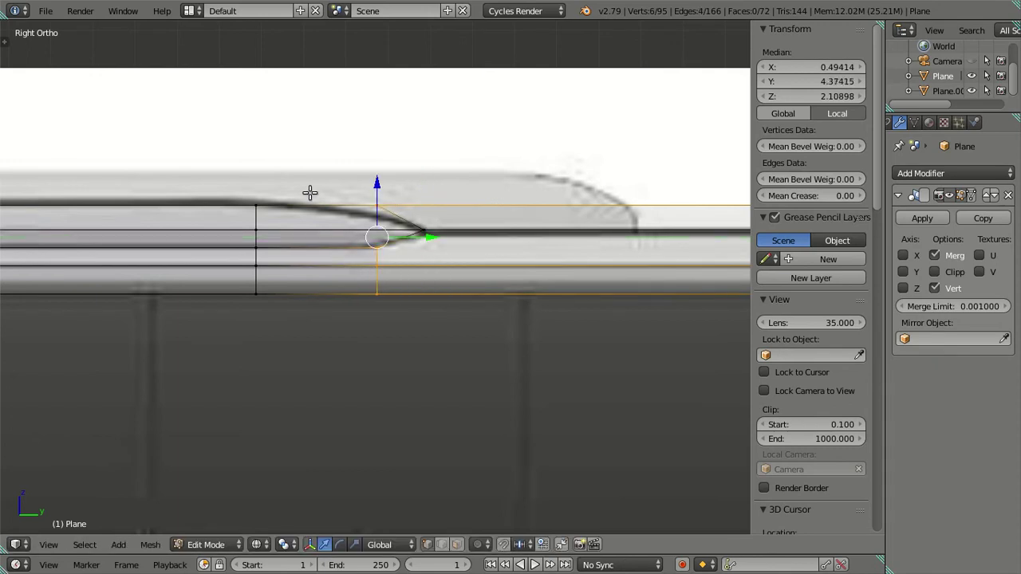
Slide the strip end's top corner vertex back to taper the roof end.
key(a)
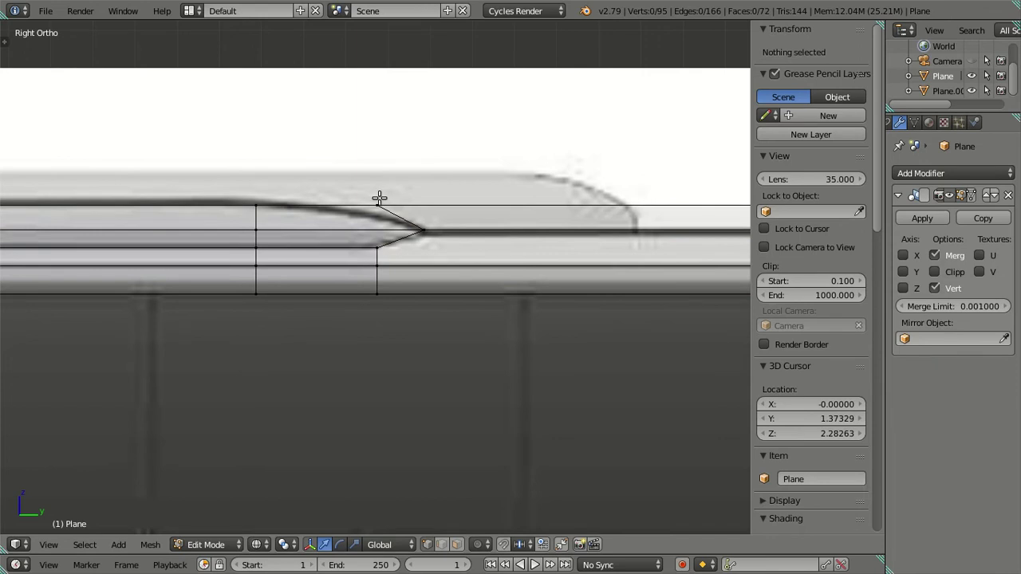
right_click(373, 202)
drag(431, 205, 391, 207)
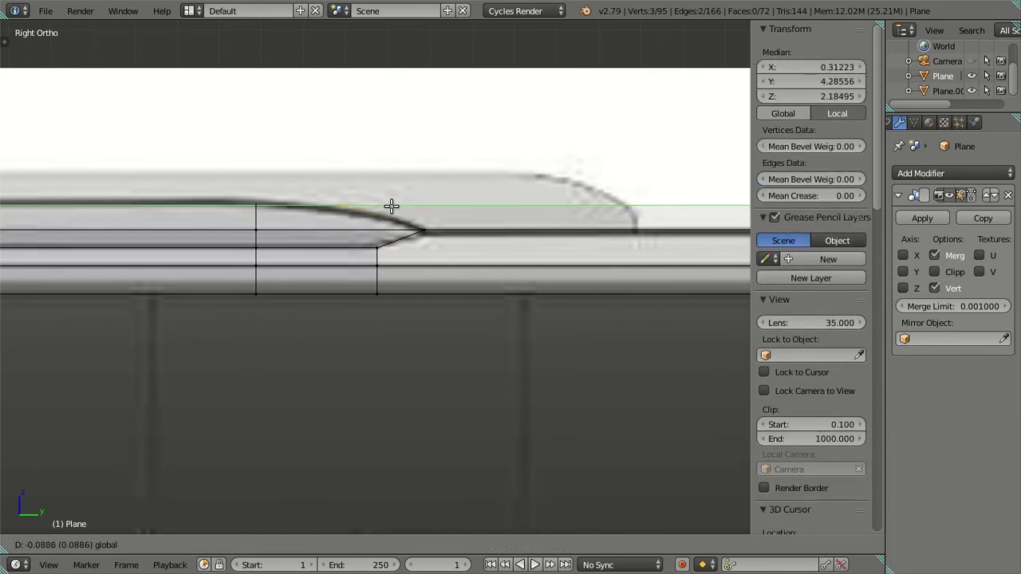
click(392, 207)
key(a)
Return to the straight side view and inspect the tapered rear of the roof strip.
mouse_move(391, 207)
middle_down()
mouse_move(341, 273)
mouse_move(299, 251)
mouse_move(273, 253)
mouse_move(497, 273)
mouse_move(369, 221)
middle_up()
key(KP_3)
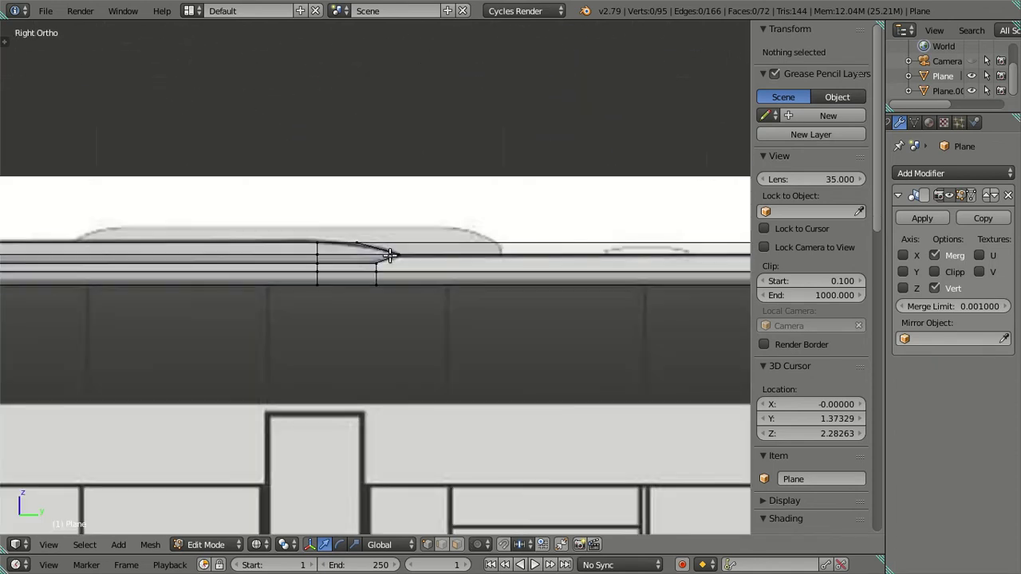
scroll(424, 288, down, 2)
scroll(379, 270, up, 3)
scroll(378, 269, up, 3)
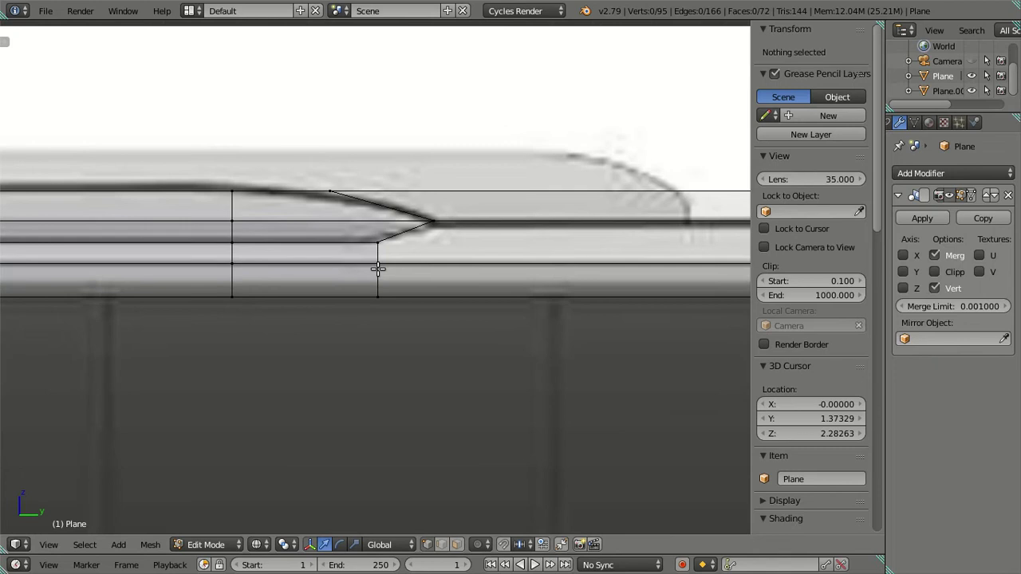
scroll(379, 270, down, 3)
scroll(472, 276, down, 1)
mouse_move(472, 276)
shift+middle_down()
mouse_move(120, 283)
mouse_move(421, 274)
shift+middle_up()
scroll(90, 287, up, 1)
alt+right_click(393, 274)
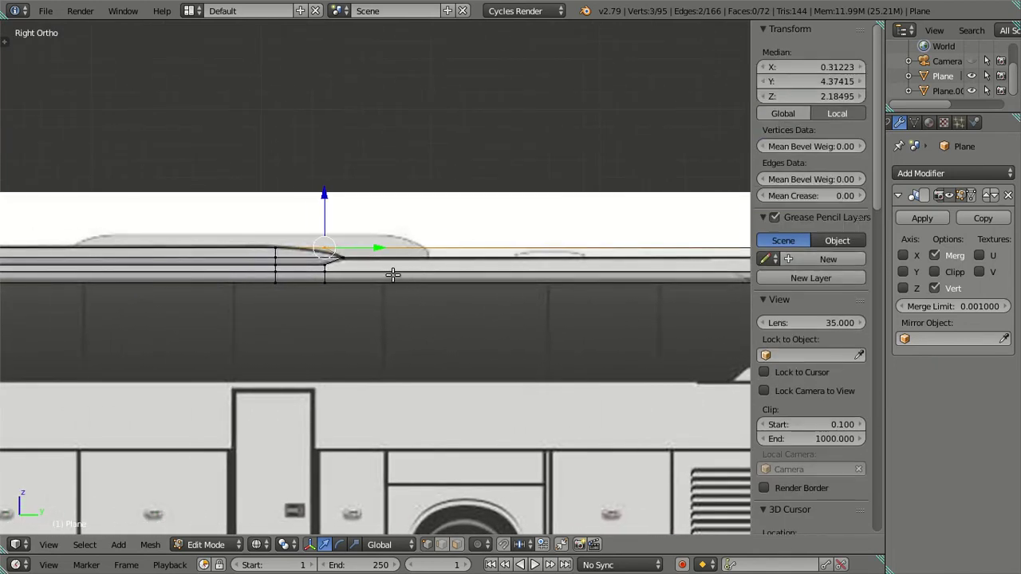
key(a)
Pan and zoom across the bus photo and drawing sheet reference images.
scroll(330, 287, up, 2)
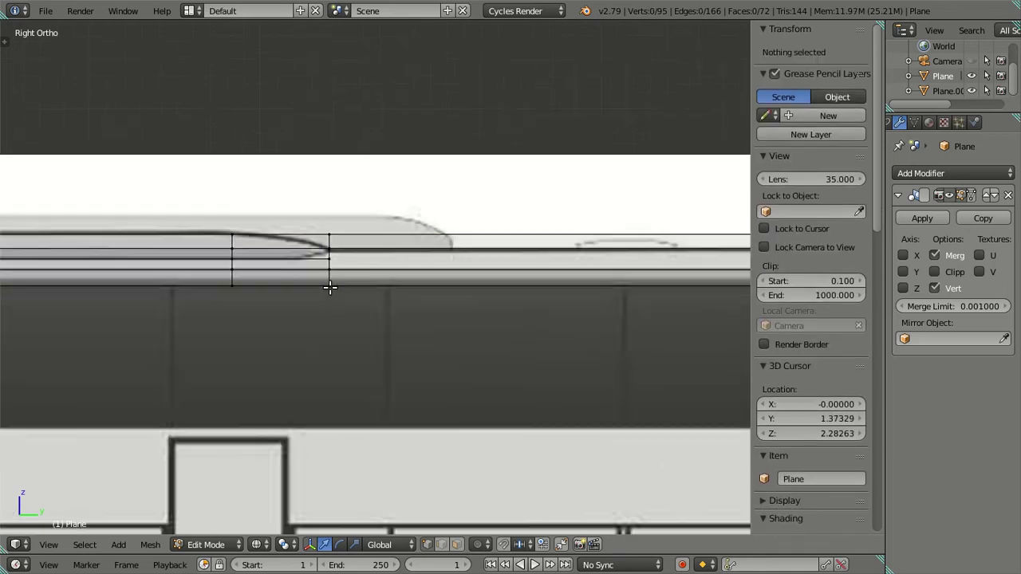
scroll(330, 287, down, 4)
scroll(314, 303, down, 4)
shift+middle_drag(292, 268, 368, 159)
scroll(411, 323, up, 3)
mouse_move(412, 323)
shift+middle_down()
mouse_move(375, 263)
mouse_move(314, 311)
shift+middle_up()
scroll(314, 311, down, 3)
shift+middle_drag(146, 187, 365, 377)
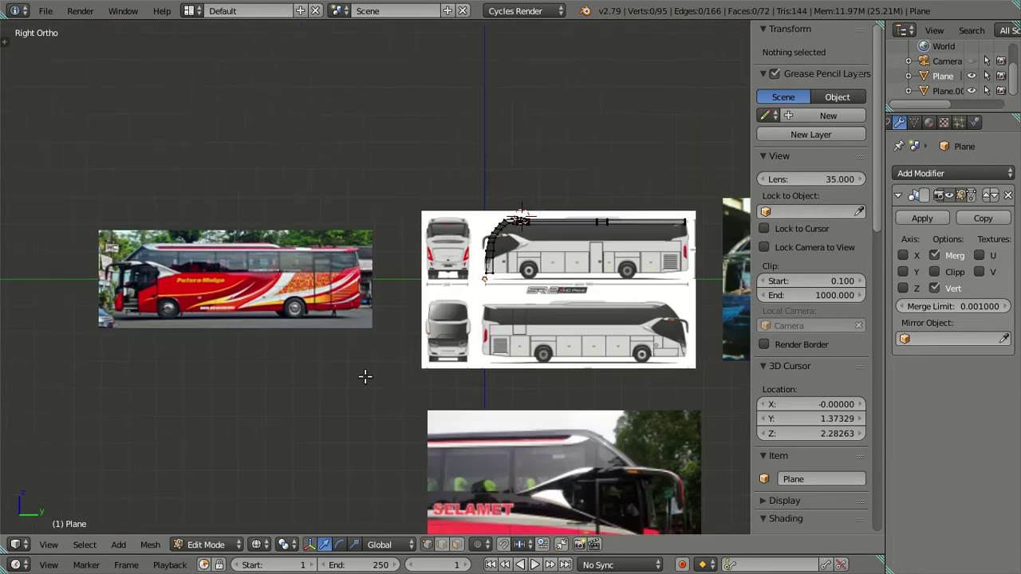
scroll(239, 244, up, 2)
scroll(266, 292, up, 3)
scroll(369, 315, up, 2)
shift+middle_drag(369, 314, 592, 340)
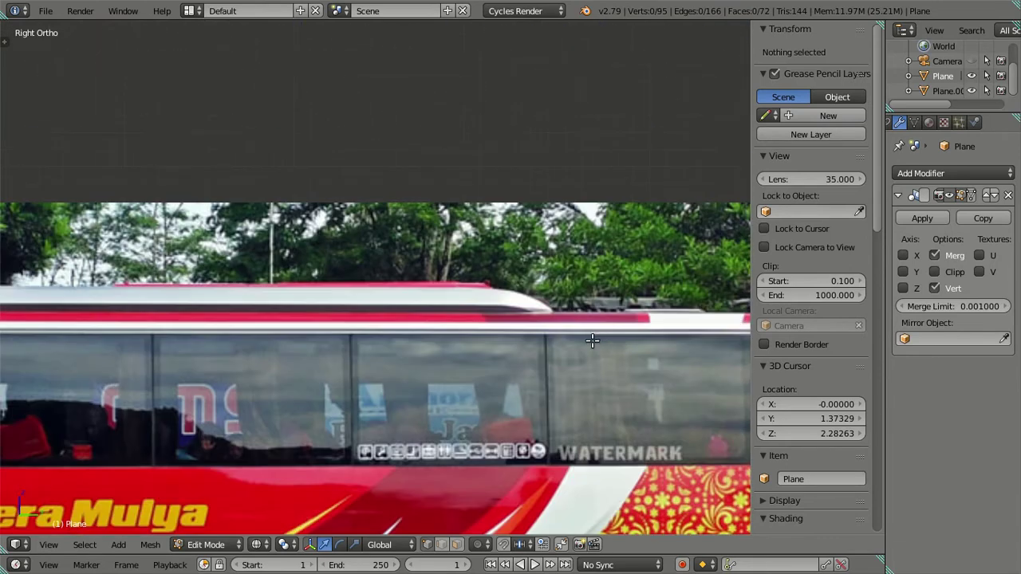
scroll(590, 340, up, 2)
scroll(588, 340, down, 5)
scroll(582, 337, down, 3)
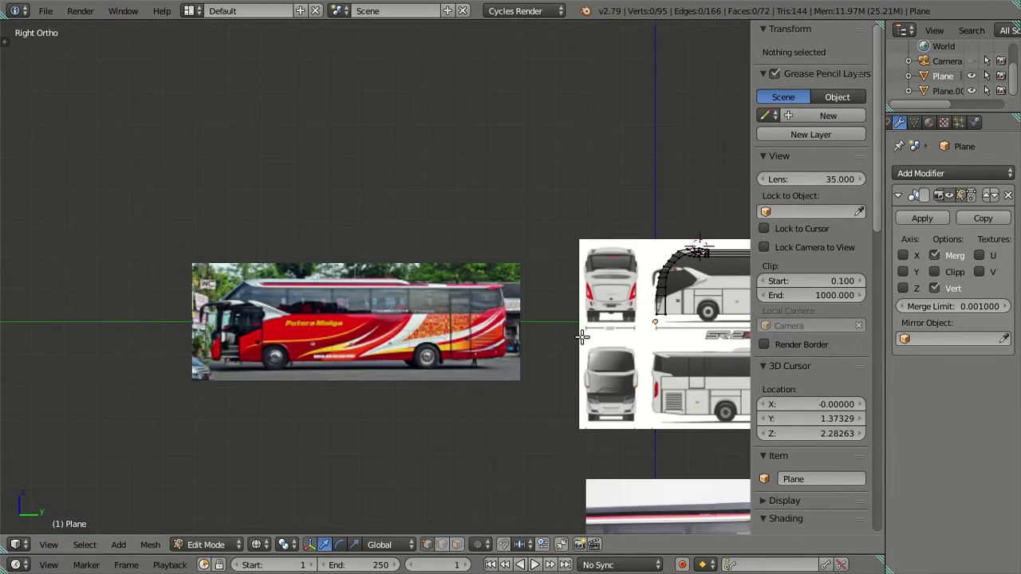
scroll(583, 337, down, 1)
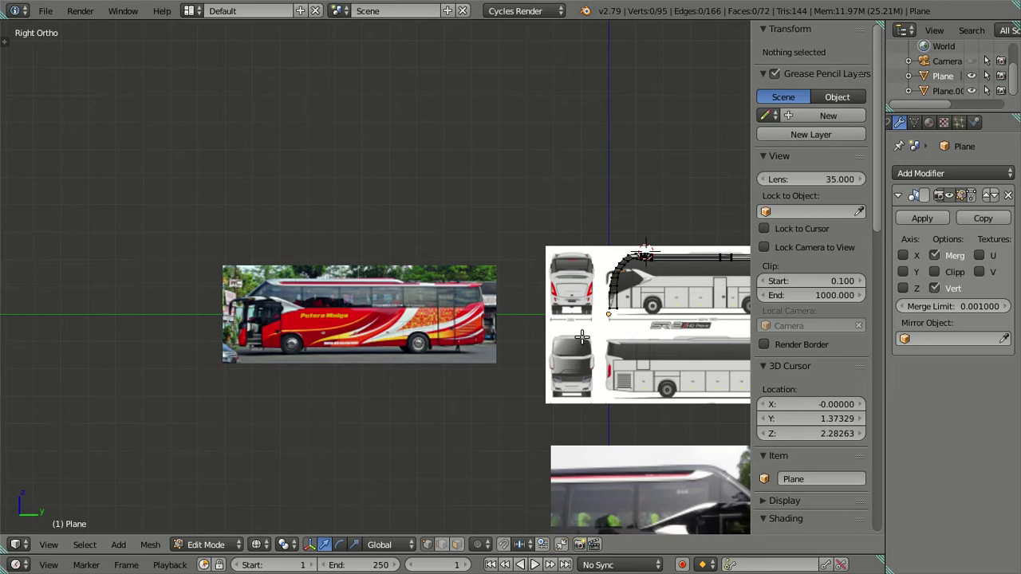
In the side blueprint view, add a vertical loop cut across the roof strips near the front pillar.
scroll(538, 216, up, 3)
scroll(540, 217, up, 3)
scroll(537, 260, down, 2)
mouse_move(595, 302)
shift+middle_down()
mouse_move(455, 194)
mouse_move(402, 207)
shift+middle_up()
scroll(456, 194, down, 2)
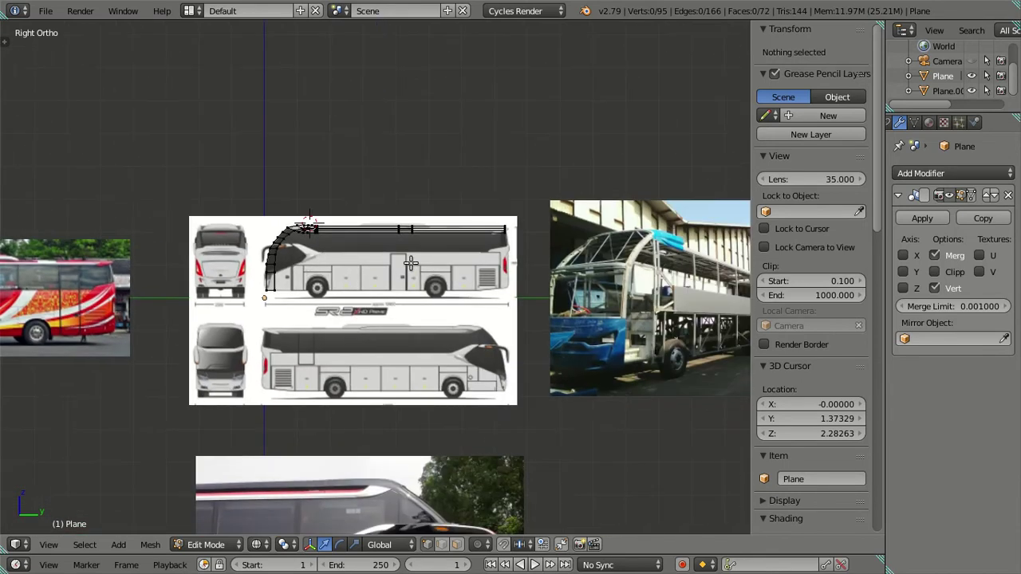
scroll(402, 208, up, 5)
scroll(402, 207, up, 3)
scroll(483, 306, up, 3)
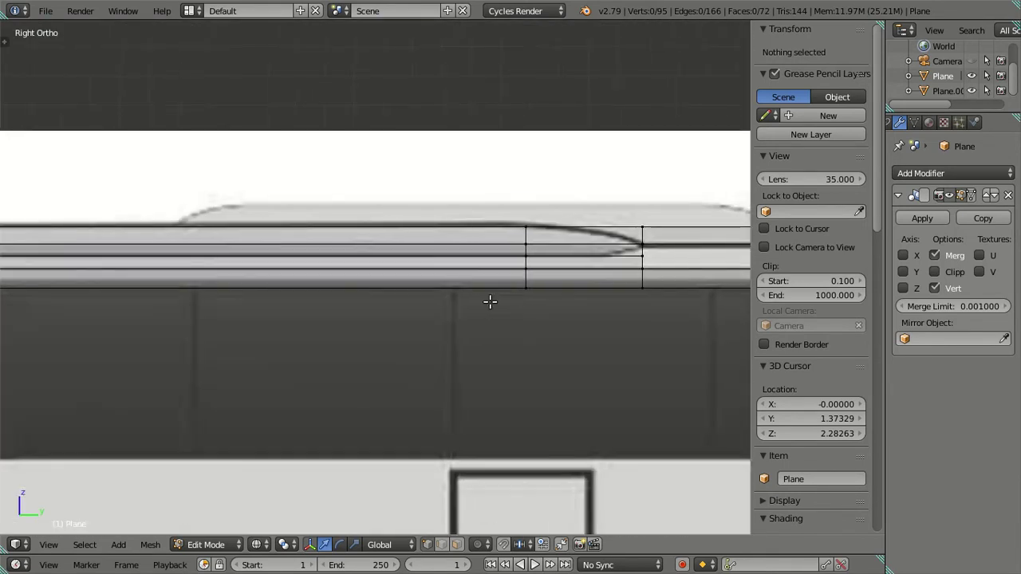
shift+middle_drag(490, 299, 428, 319)
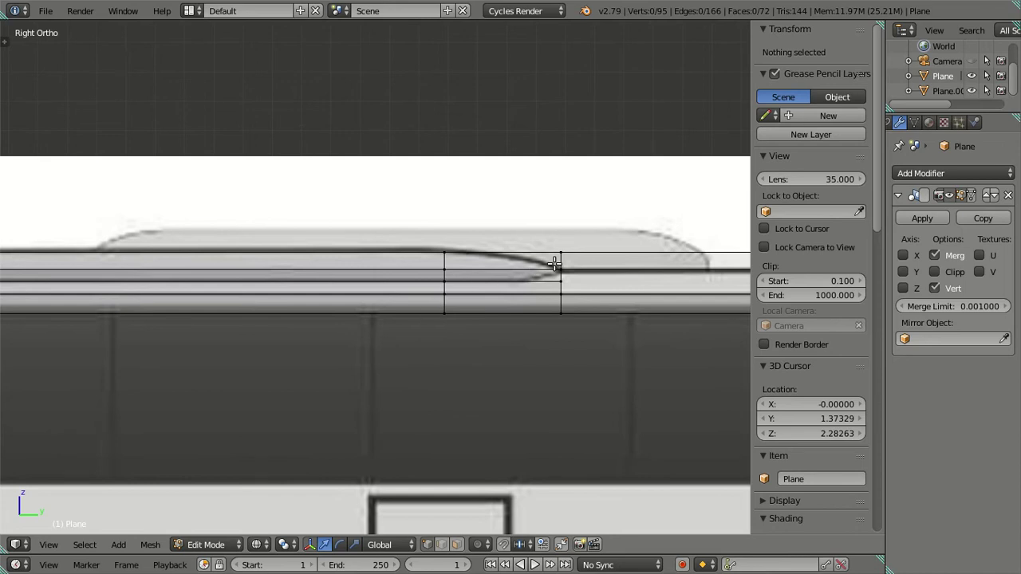
scroll(555, 263, up, 2)
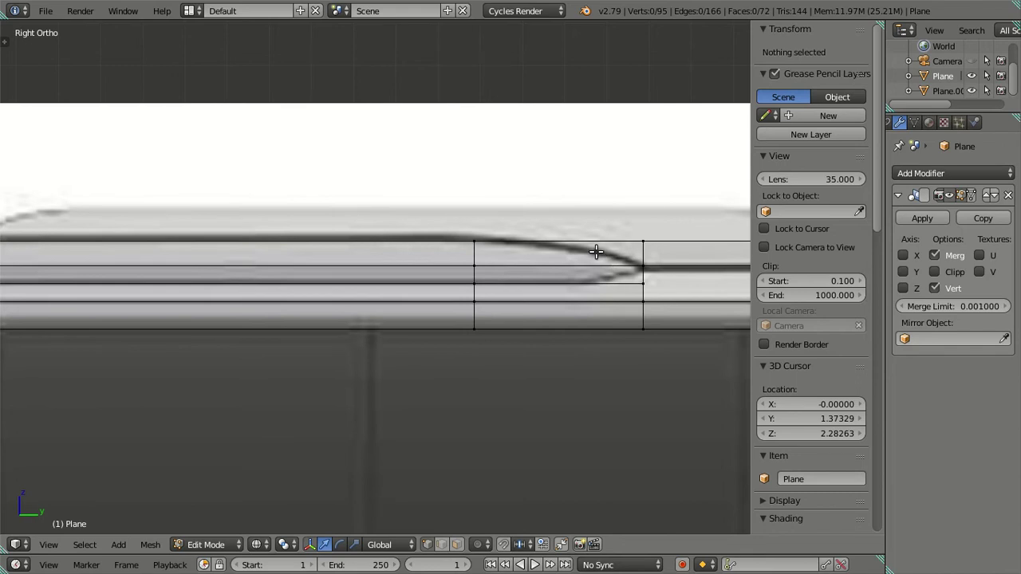
scroll(596, 252, down, 2)
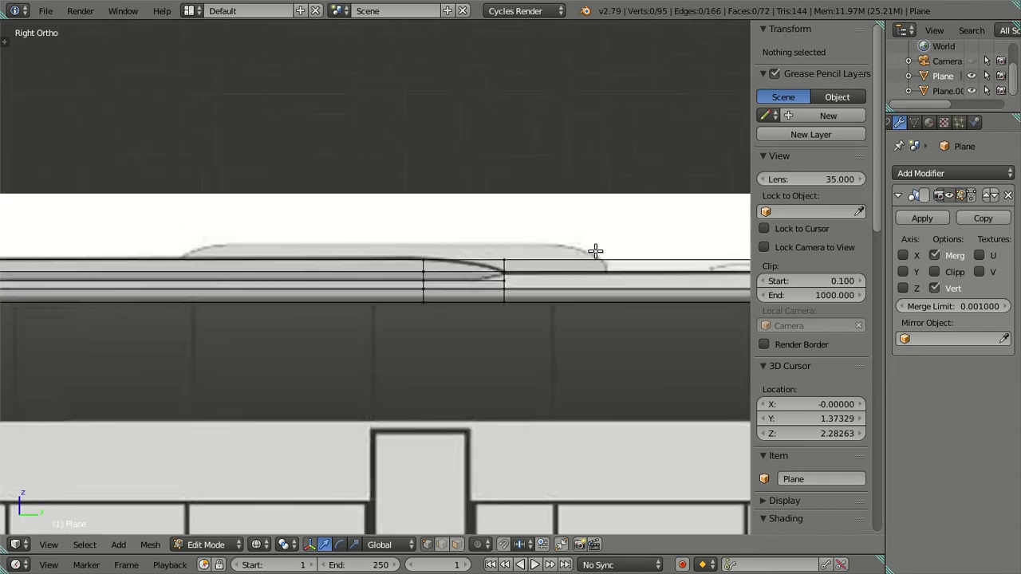
scroll(596, 252, down, 3)
mouse_move(596, 252)
middle_down()
mouse_move(527, 303)
mouse_move(433, 313)
mouse_move(437, 285)
mouse_move(463, 337)
mouse_move(494, 292)
mouse_move(631, 285)
mouse_move(631, 303)
mouse_move(709, 303)
mouse_move(693, 359)
mouse_move(604, 315)
middle_up()
key(KP_3)
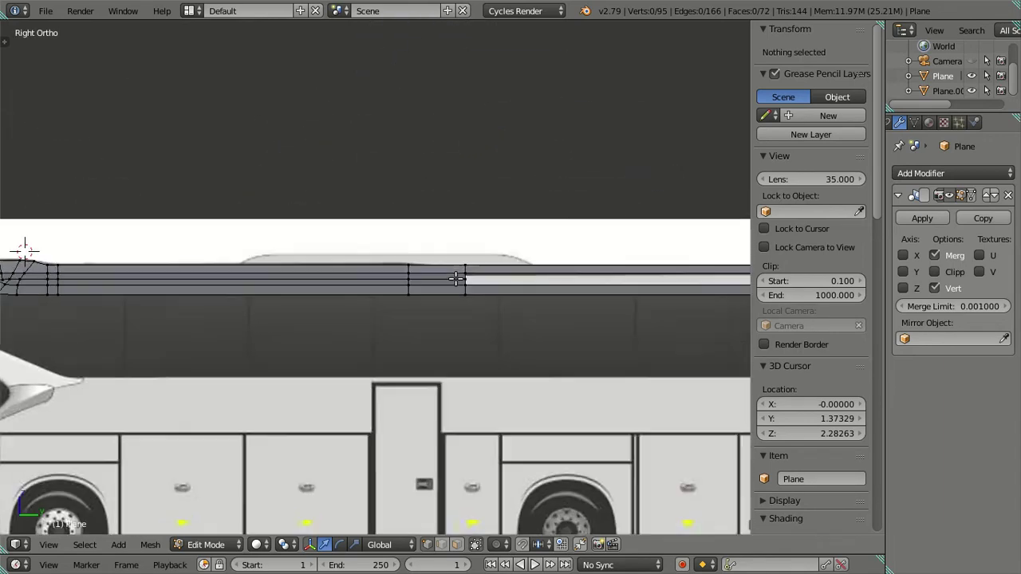
scroll(455, 278, up, 3)
scroll(341, 292, up, 2)
shift+middle_drag(342, 292, 359, 280)
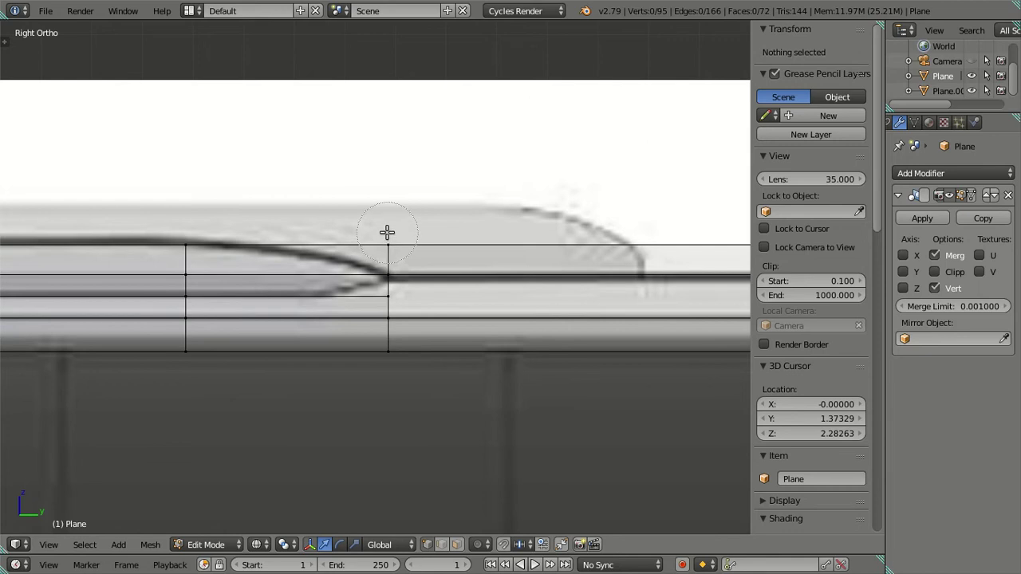
alt+right_click(387, 232)
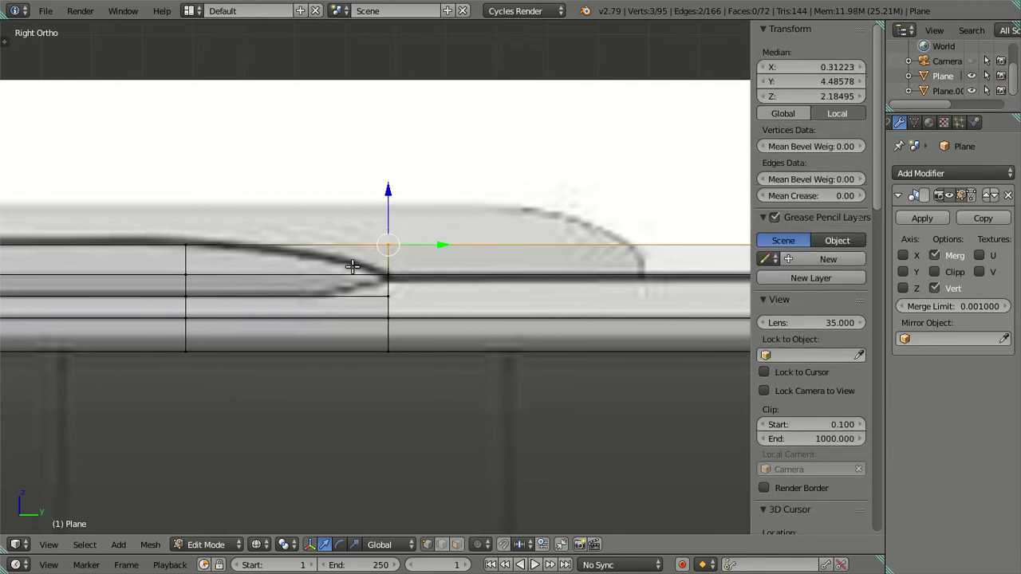
key(a)
key(ctrl+r)
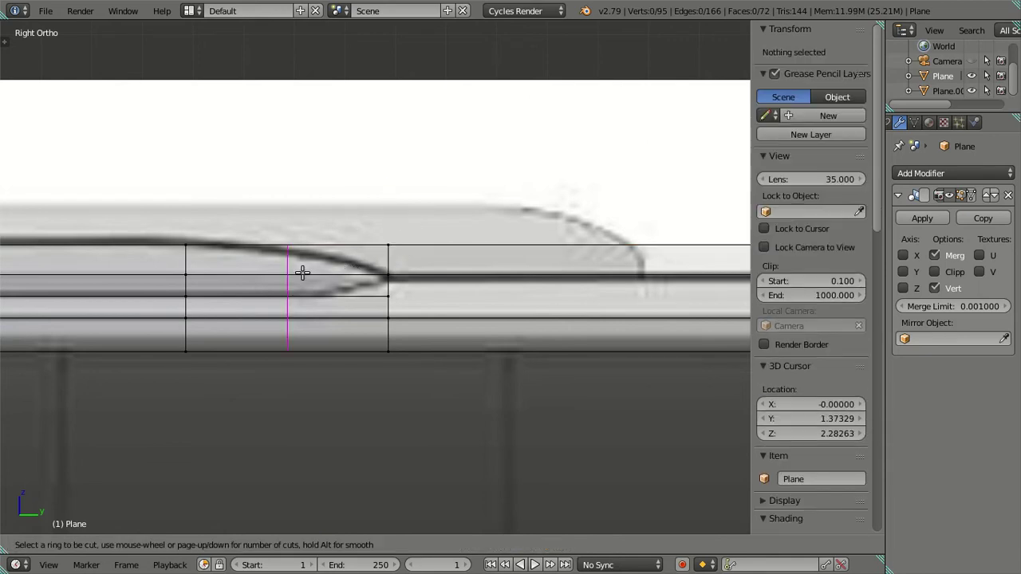
click(303, 273)
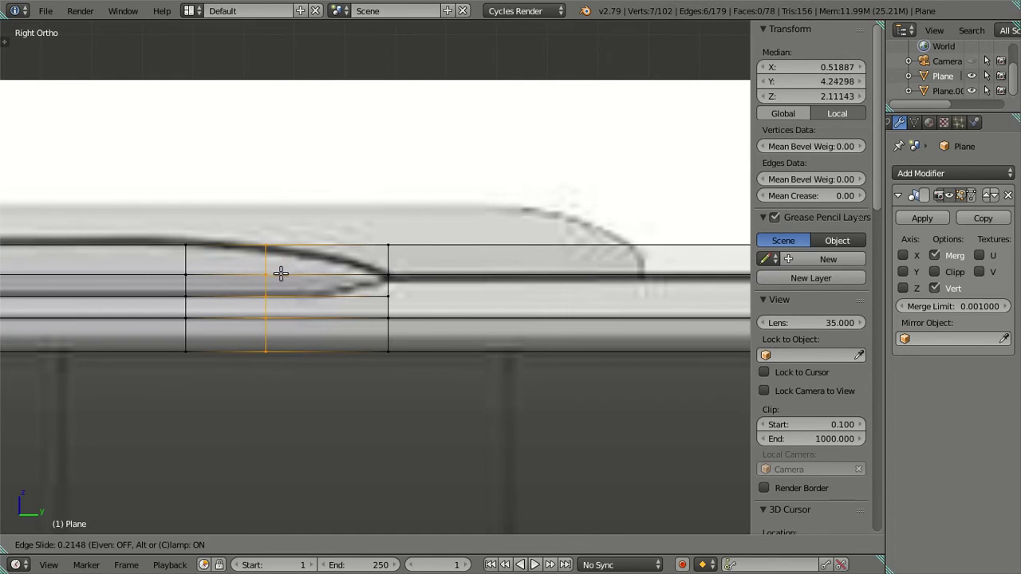
click(280, 273)
scroll(271, 266, up, 3)
Move the new loop's top vertices straight down onto the roof line.
key(a)
key(c)
click(191, 211)
key(Escape)
key(g)
key(z)
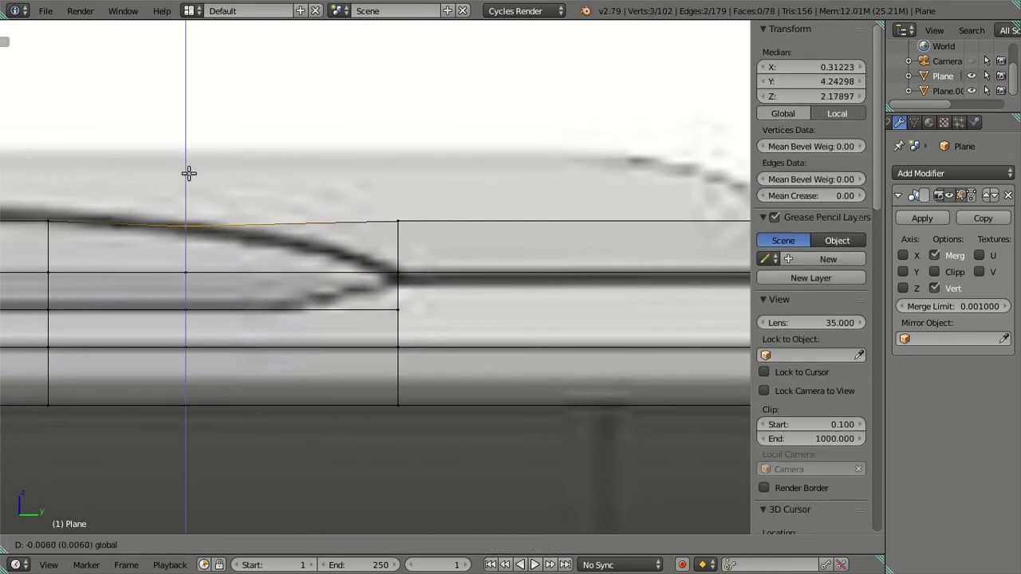
click(189, 174)
Drop the vertices at the pillar's top corner onto the blueprint's pillar curve.
key(a)
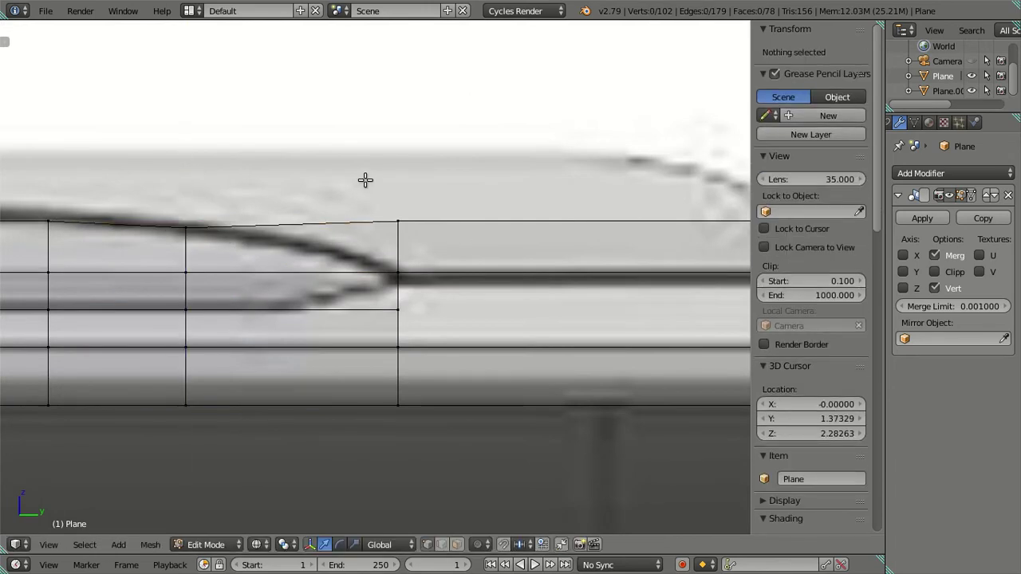
key(c)
click(399, 216)
key(Escape)
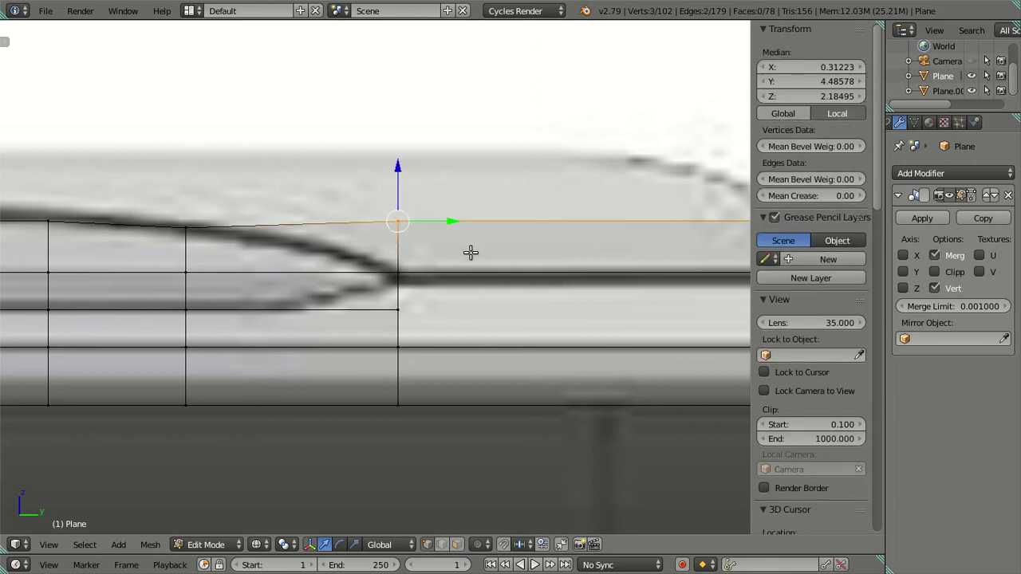
key(g)
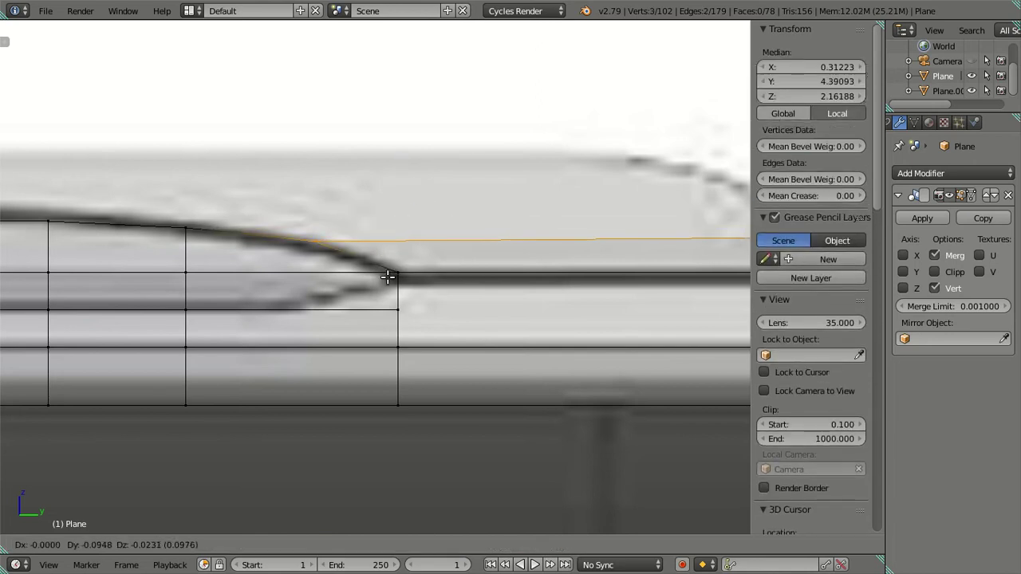
click(379, 279)
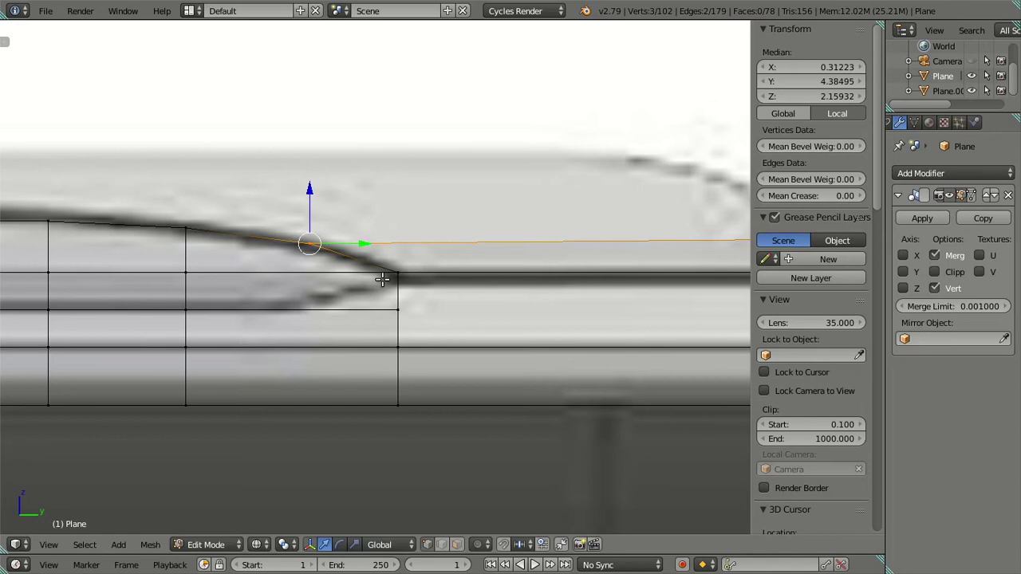
Slide the pillar's lower vertex column back to match the slanted pillar line.
key(a)
key(c)
drag(378, 330, 391, 387)
key(Escape)
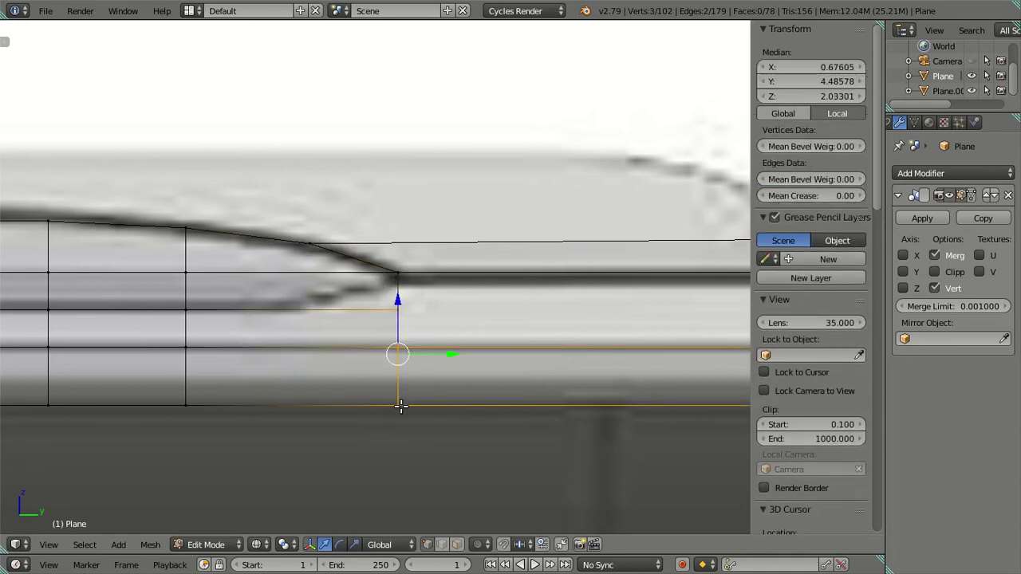
drag(449, 356, 357, 352)
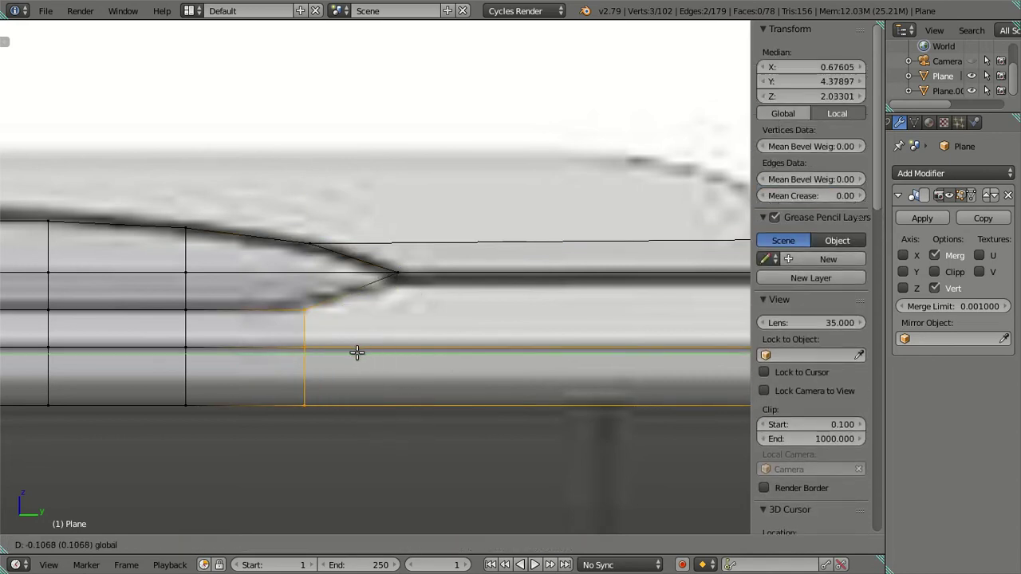
click(357, 352)
key(a)
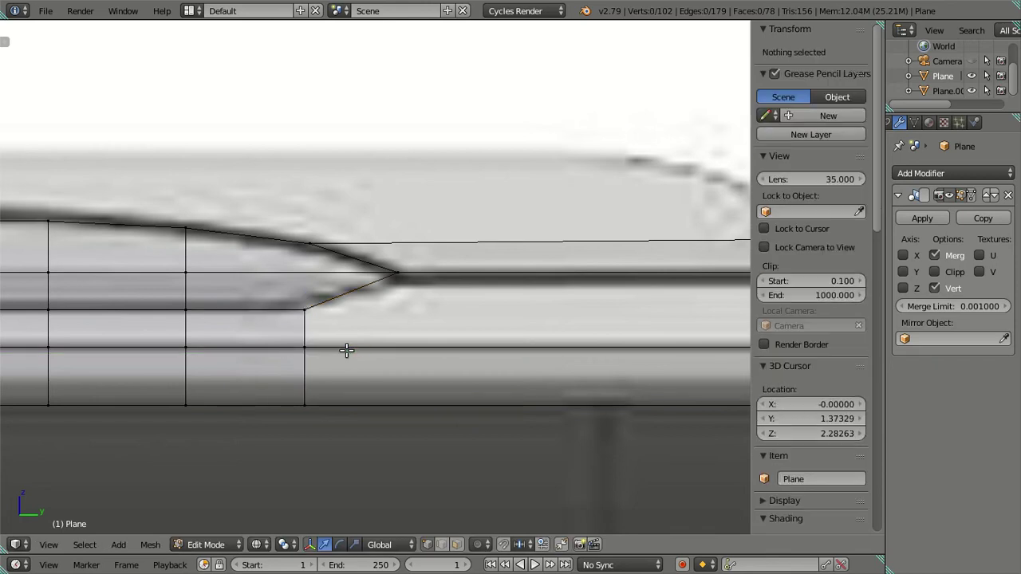
key(KP_3)
shift+middle_drag(318, 341, 463, 342)
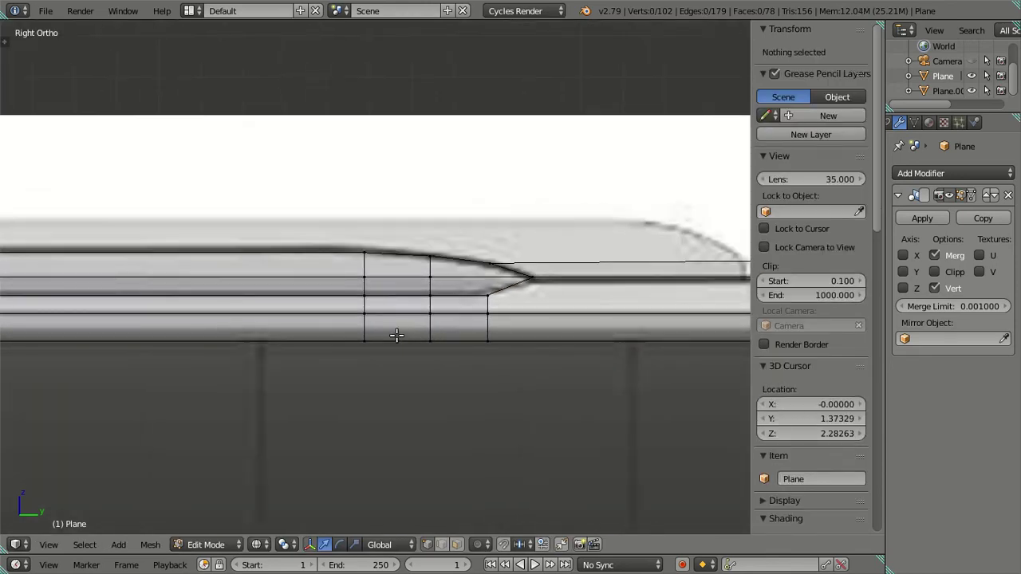
Check the roof strip's rear end edge, then exit Edit Mode back to Object Mode.
scroll(366, 326, down, 3)
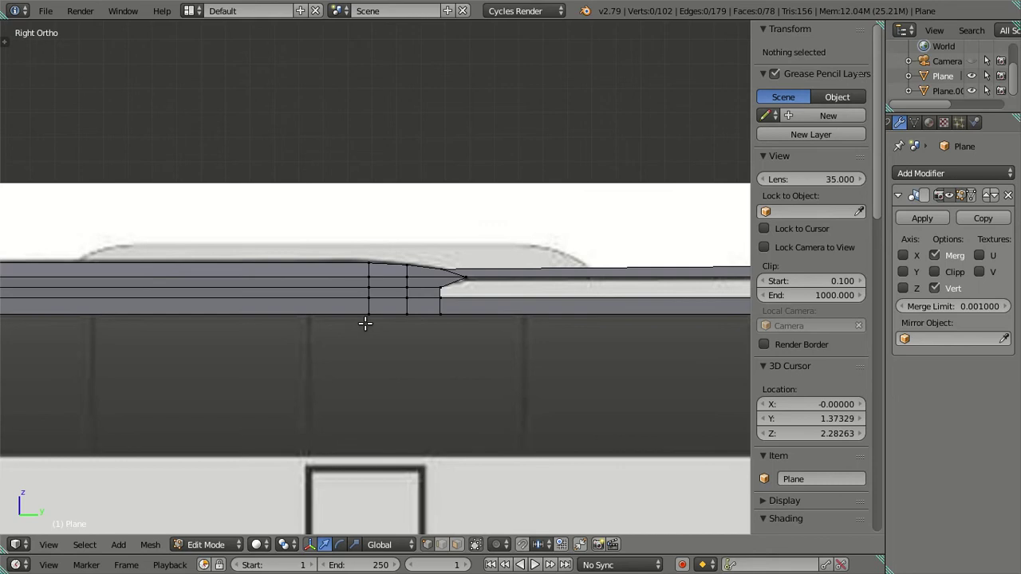
scroll(364, 325, up, 2)
scroll(410, 321, up, 1)
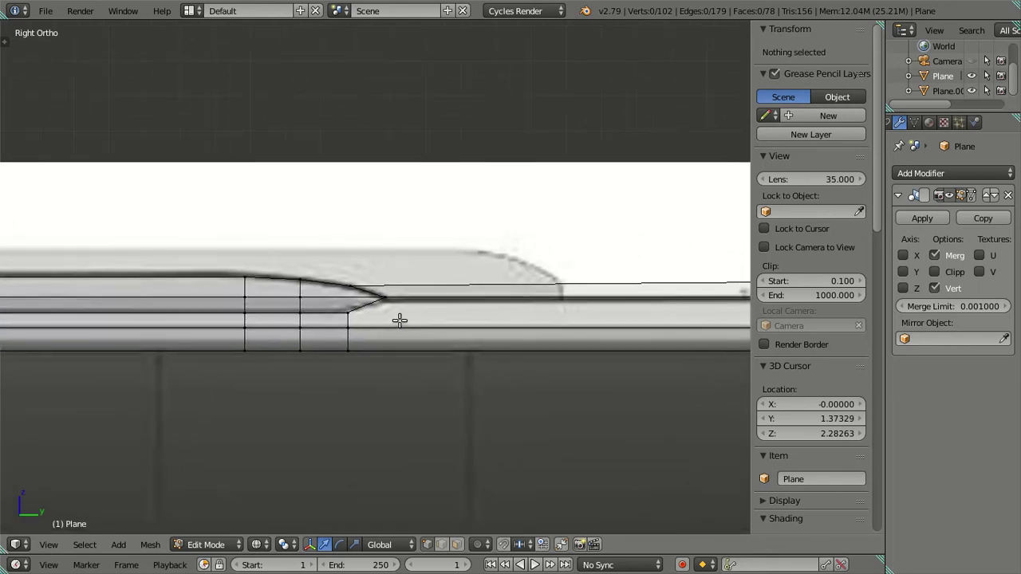
scroll(395, 318, down, 3)
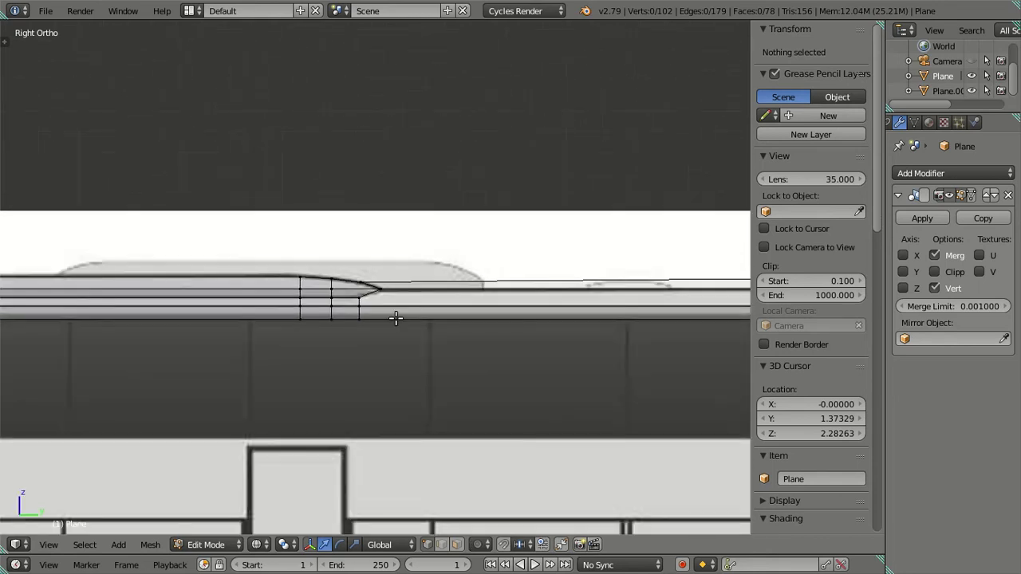
shift+middle_drag(506, 337, 303, 338)
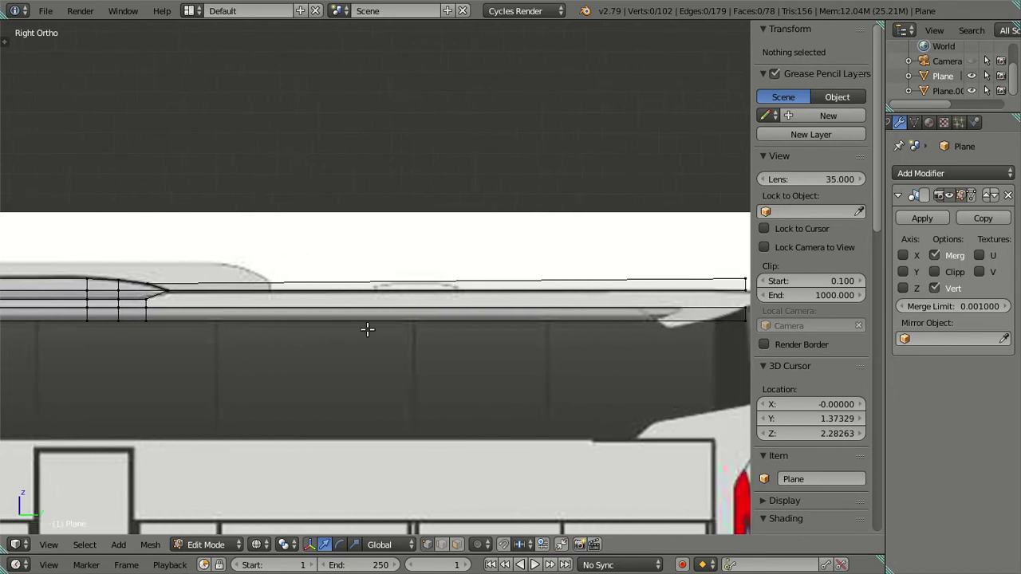
shift+middle_drag(367, 333, 271, 341)
scroll(399, 337, up, 2)
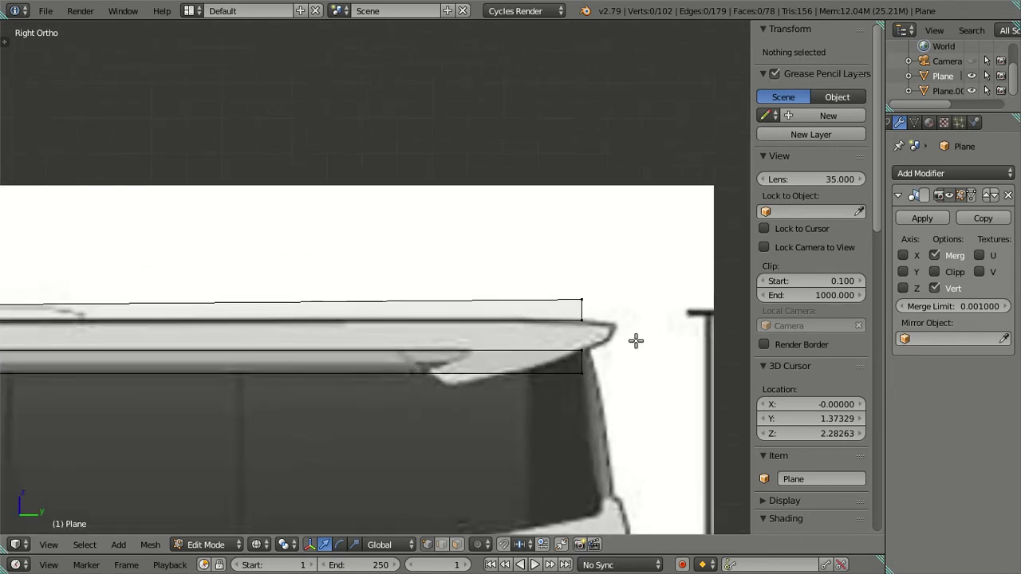
shift+middle_drag(636, 341, 635, 313)
key(c)
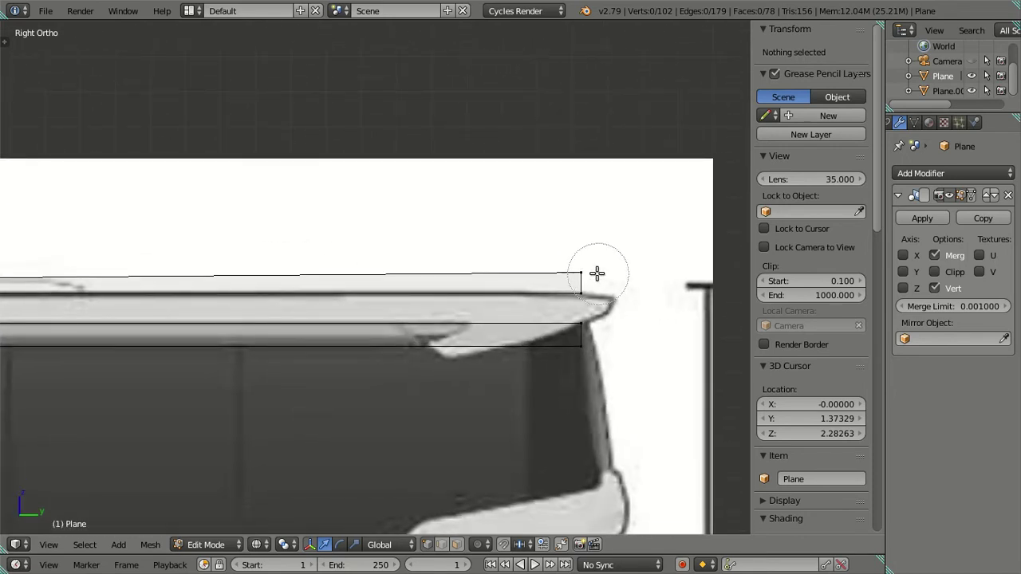
click(594, 274)
key(Escape)
key(a)
scroll(626, 280, down, 1)
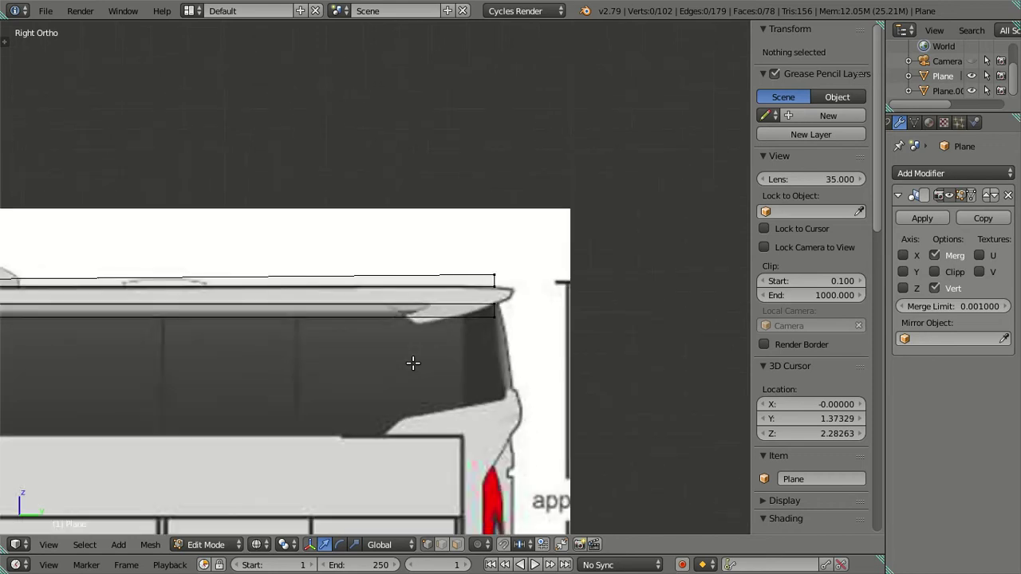
key(Tab)
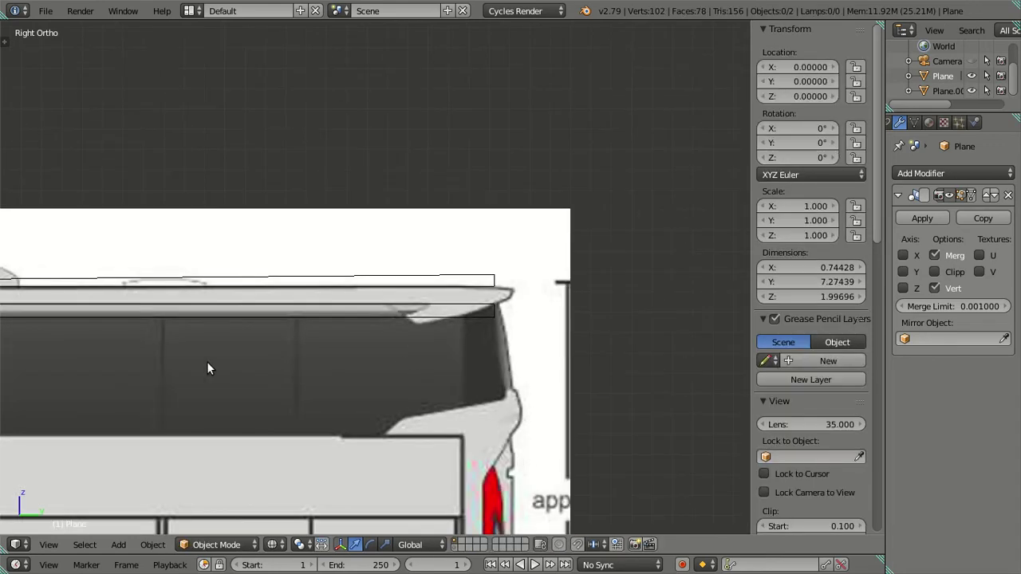
Review the red bus photo and bus-frame photo alongside the side-view blueprint.
scroll(215, 359, down, 3)
scroll(240, 351, up, 1)
scroll(362, 351, up, 2)
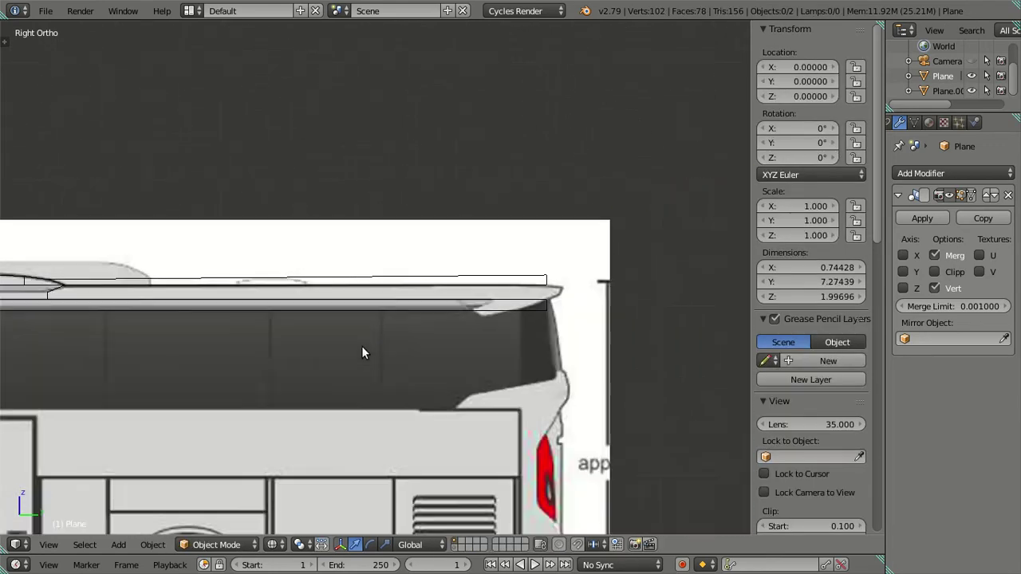
scroll(362, 351, up, 1)
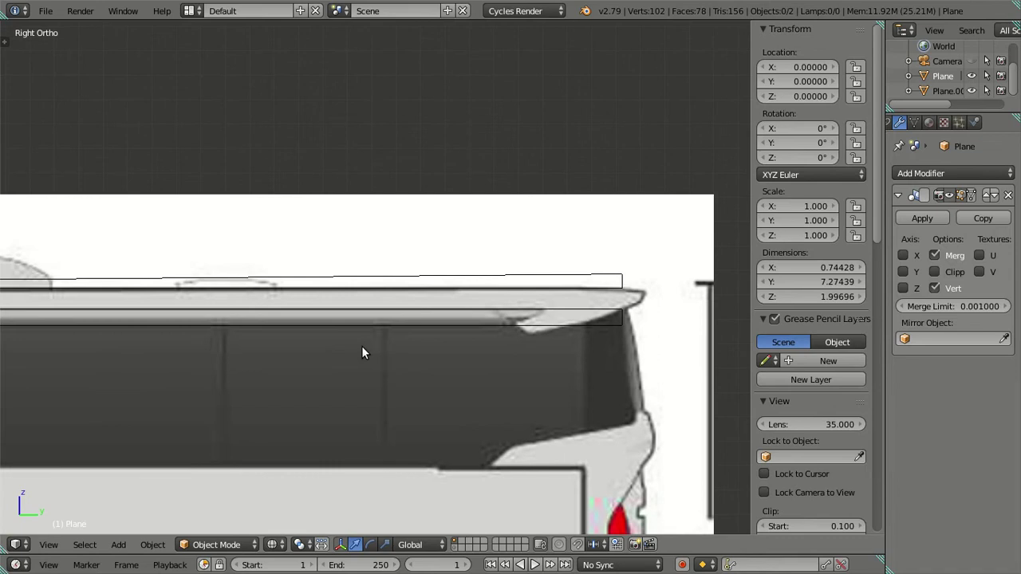
scroll(362, 352, down, 1)
scroll(361, 352, down, 2)
scroll(360, 348, down, 2)
scroll(360, 348, down, 1)
shift+middle_drag(220, 378, 513, 341)
scroll(403, 287, up, 3)
scroll(398, 283, up, 5)
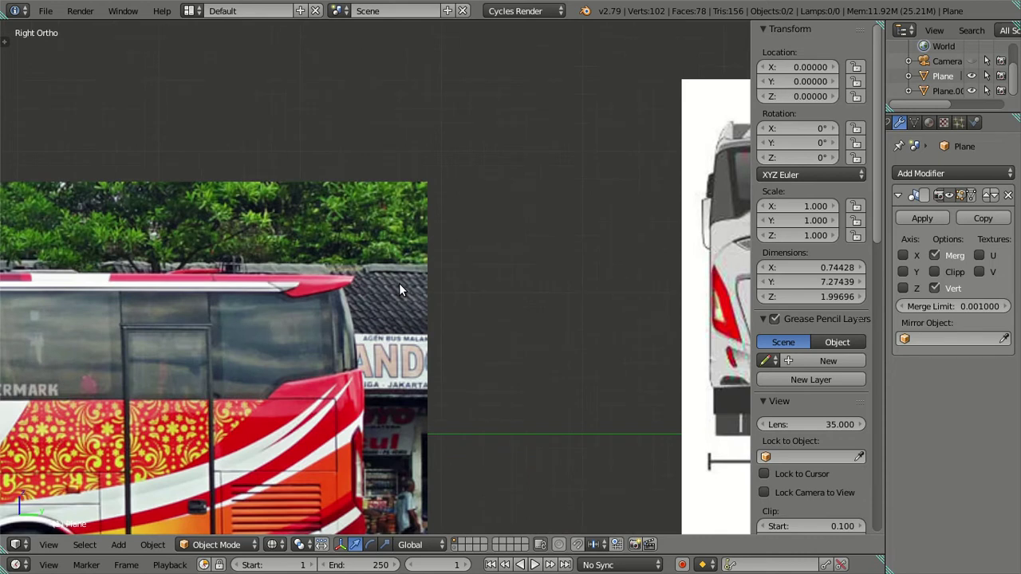
scroll(399, 283, down, 5)
shift+middle_drag(531, 299, 152, 284)
scroll(152, 284, up, 5)
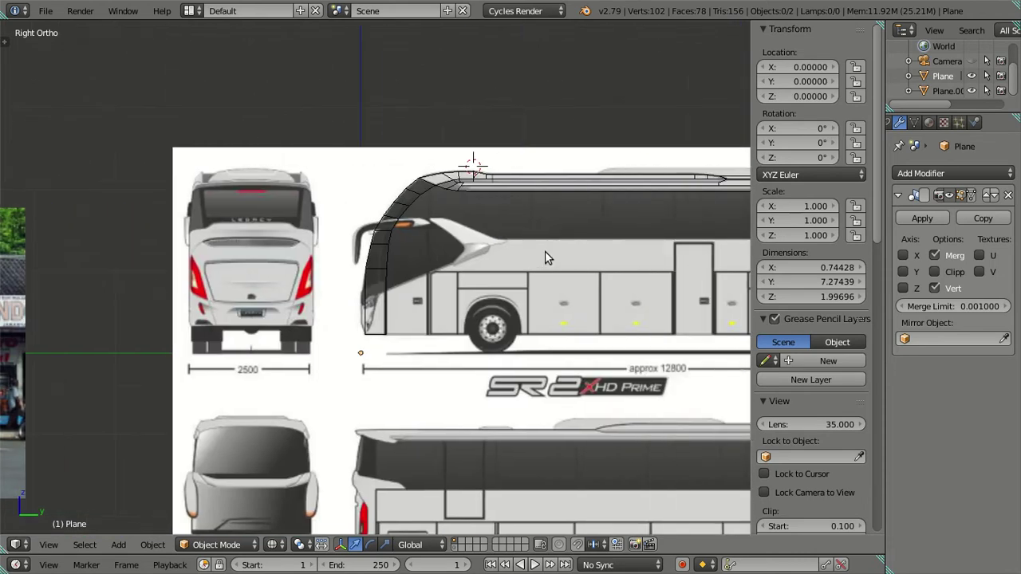
shift+middle_drag(546, 253, 269, 311)
mouse_move(536, 267)
shift+middle_down()
mouse_move(348, 295)
mouse_move(693, 249)
shift+middle_up()
scroll(341, 292, down, 3)
shift+middle_drag(240, 255, 638, 255)
scroll(370, 209, up, 5)
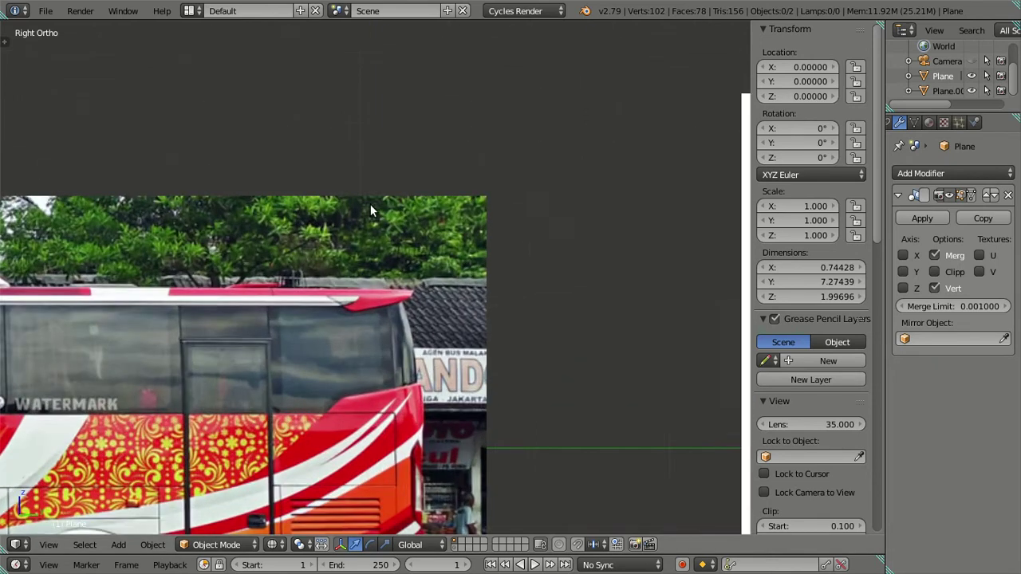
scroll(342, 292, up, 5)
scroll(343, 292, down, 2)
scroll(342, 293, down, 2)
scroll(342, 293, down, 1)
scroll(313, 344, down, 4)
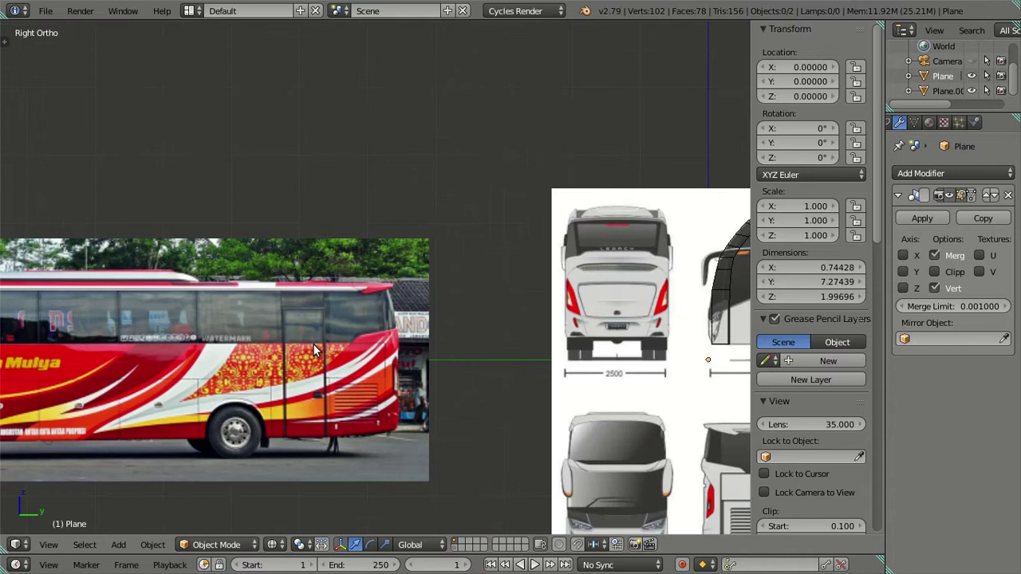
scroll(313, 344, down, 3)
shift+middle_drag(465, 322, 169, 310)
scroll(456, 288, up, 6)
scroll(457, 289, up, 2)
scroll(458, 289, up, 1)
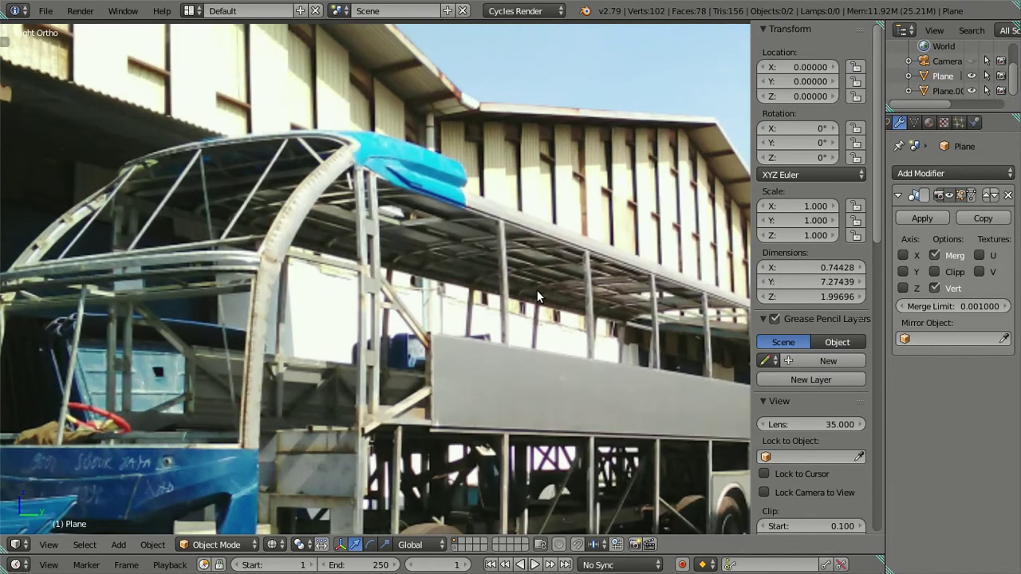
scroll(271, 347, down, 3)
scroll(180, 327, up, 1)
shift+middle_drag(180, 326, 570, 379)
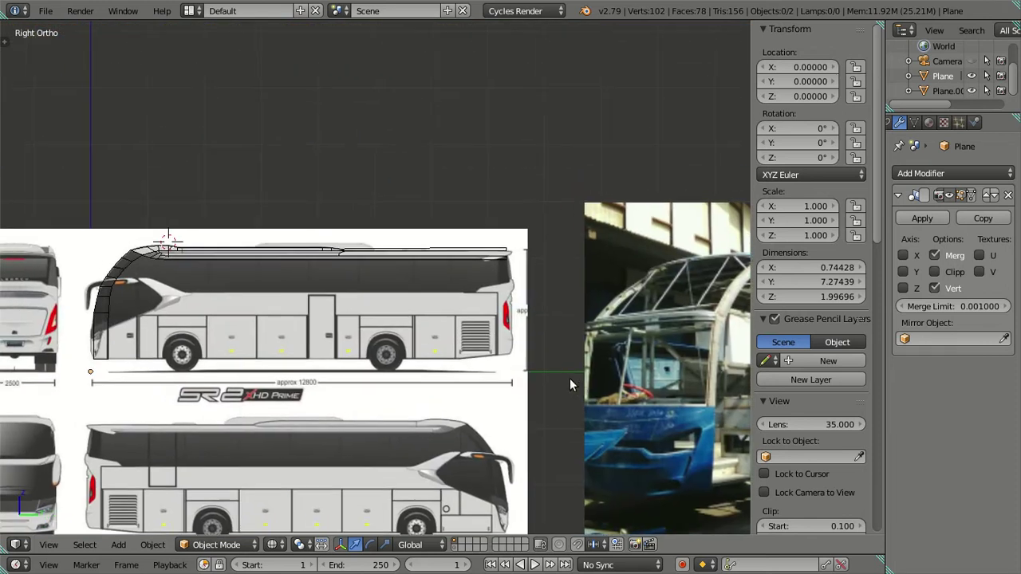
Pan along the bus blueprint from front to rear and select the roof strip mesh.
scroll(459, 345, up, 2)
mouse_move(544, 302)
shift+middle_down()
mouse_move(499, 276)
mouse_move(425, 286)
shift+middle_up()
scroll(542, 280, up, 1)
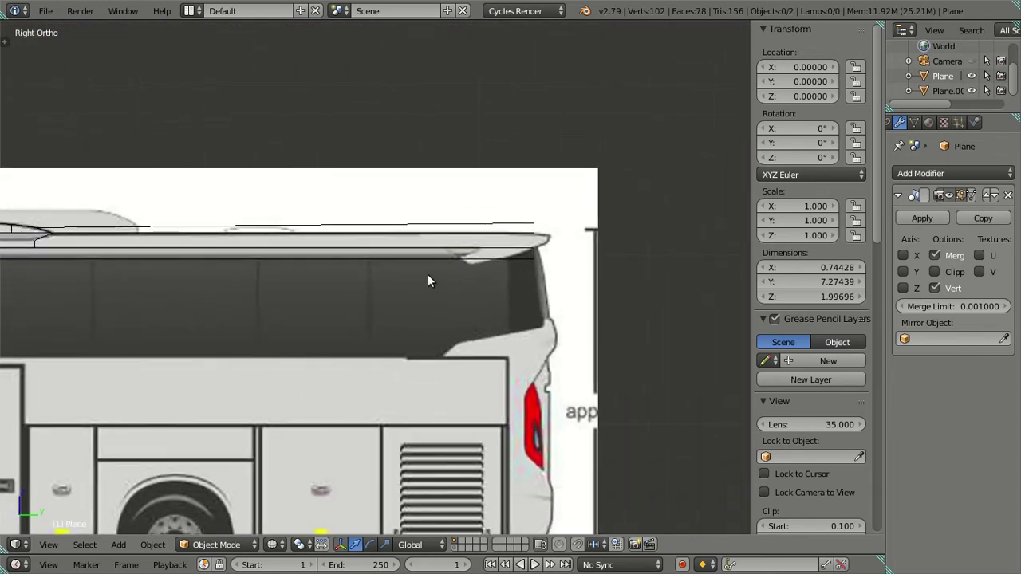
scroll(428, 276, down, 2)
scroll(427, 276, down, 2)
scroll(428, 276, down, 3)
scroll(429, 276, up, 2)
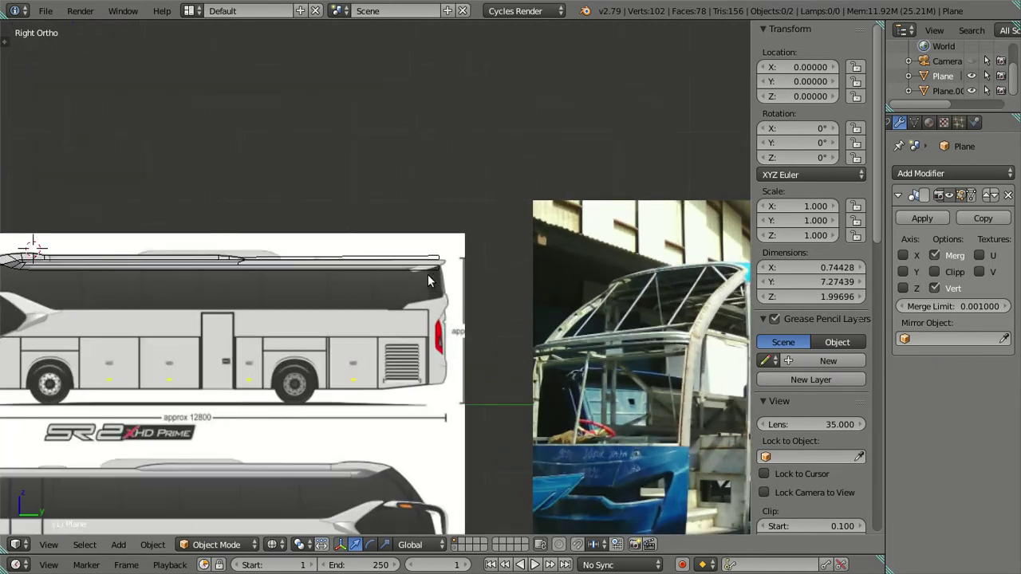
shift+middle_drag(409, 281, 491, 292)
mouse_move(185, 315)
shift+middle_down()
mouse_move(356, 311)
mouse_move(306, 280)
shift+middle_up()
scroll(327, 308, up, 2)
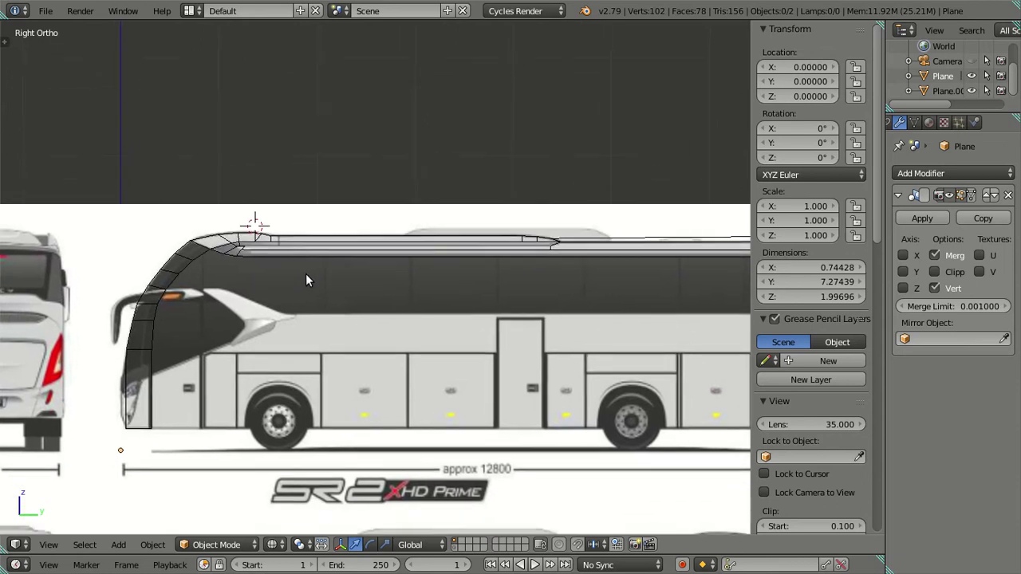
shift+middle_drag(488, 276, 308, 295)
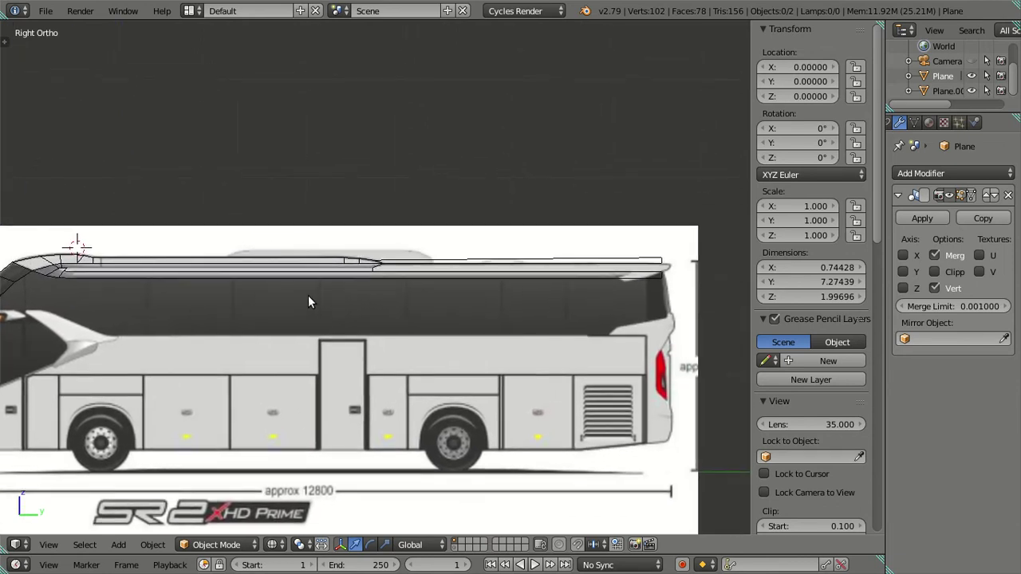
scroll(333, 295, up, 3)
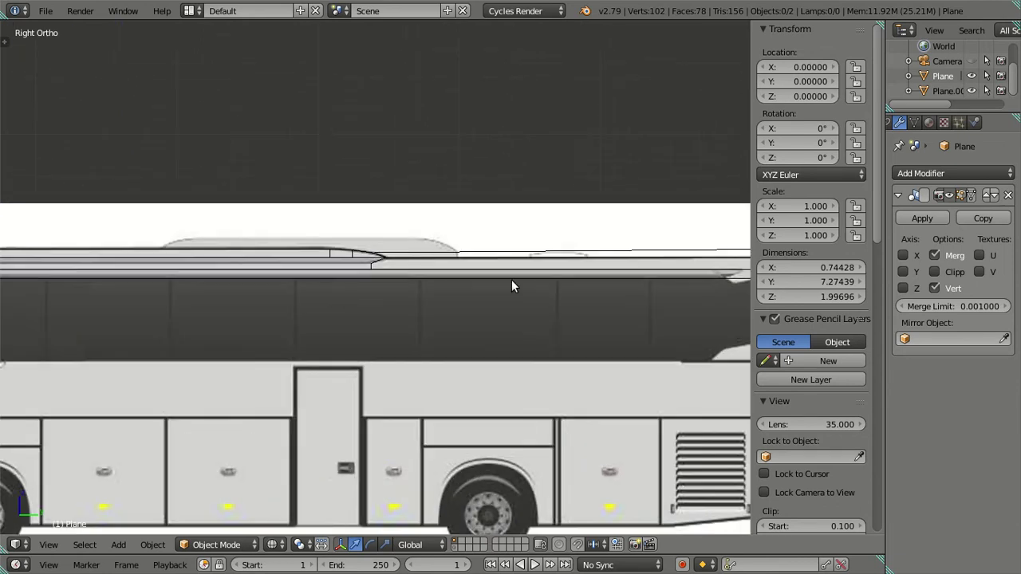
shift+middle_drag(512, 281, 407, 317)
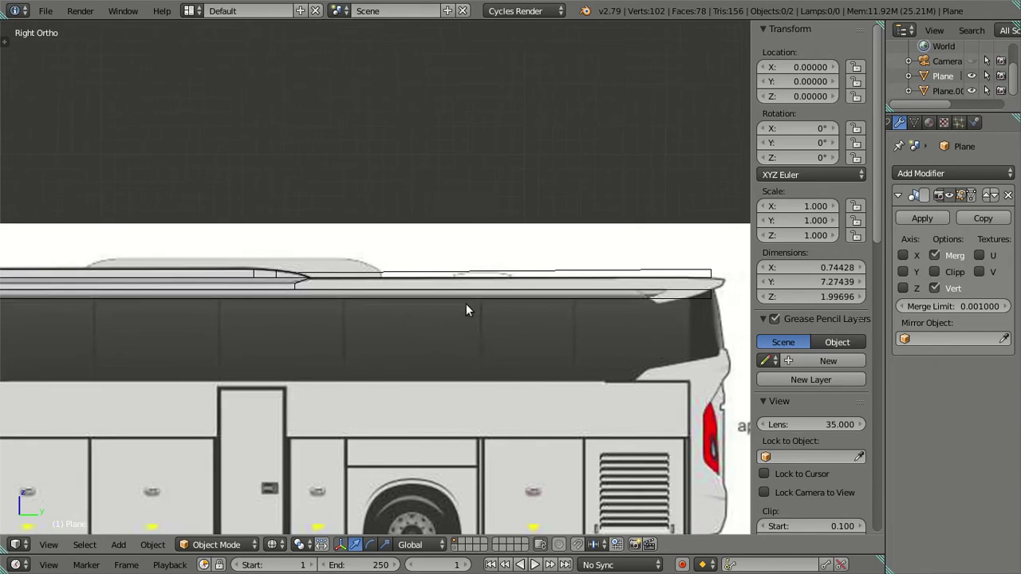
right_click(495, 299)
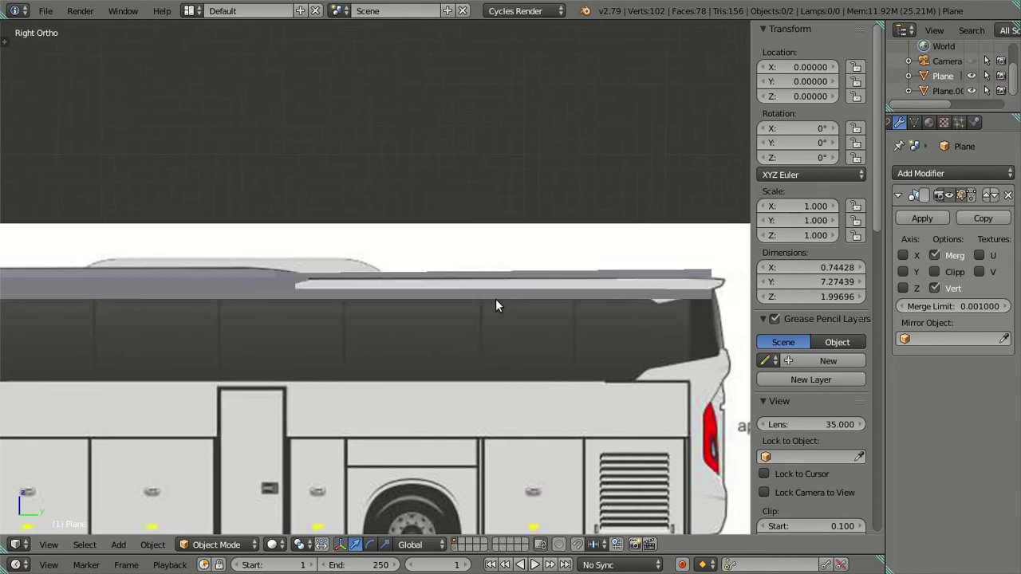
Enter Edit Mode on the roof mesh and frame the bus's rear end.
key(Tab)
scroll(494, 299, up, 1)
shift+middle_drag(447, 312, 378, 292)
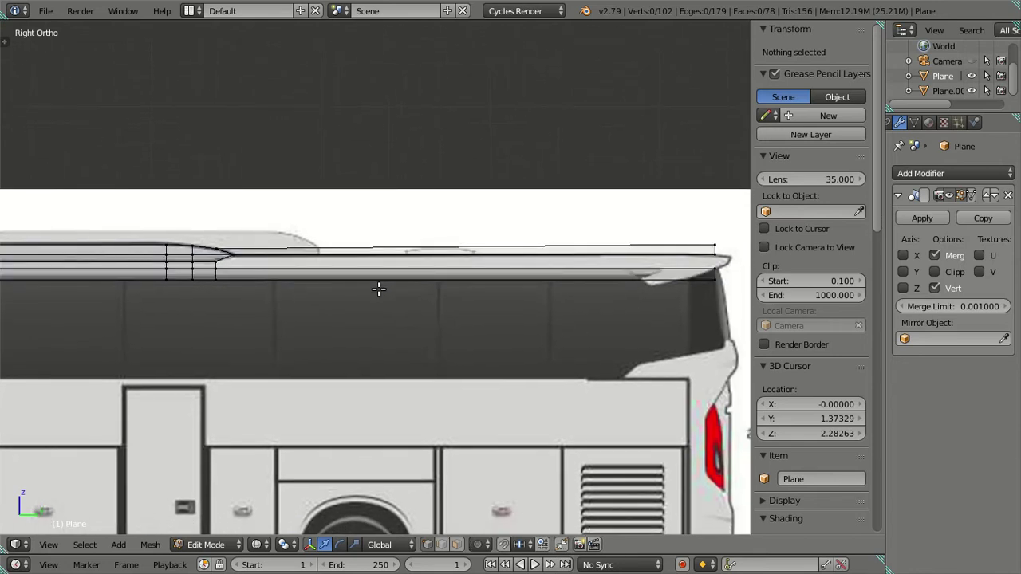
key(z)
key(z)
key(z)
key(z)
mouse_move(634, 289)
shift+middle_down()
mouse_move(459, 297)
mouse_move(636, 310)
shift+middle_up()
scroll(375, 323, up, 2)
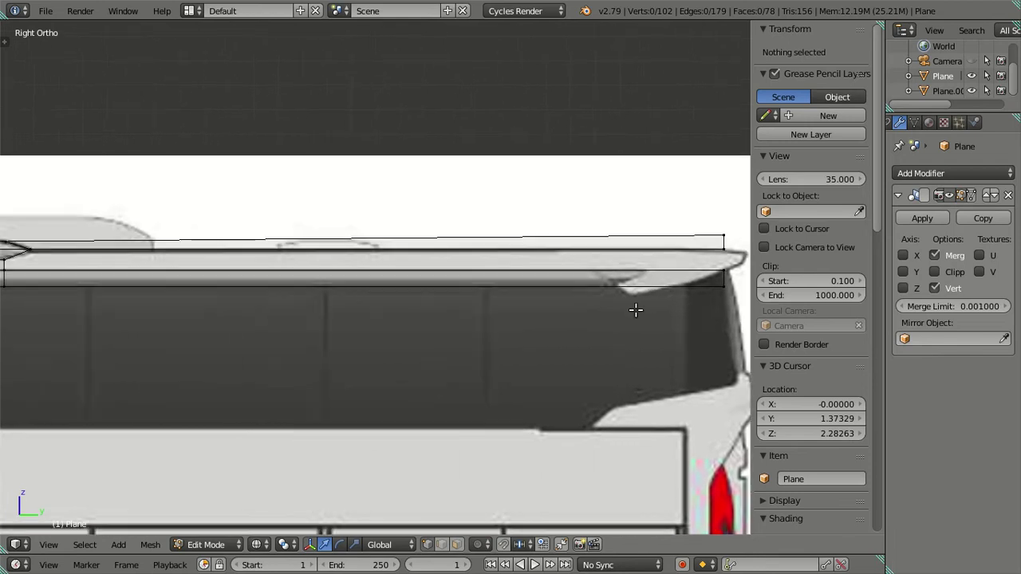
Add a first loop cut across the roof and slide it along the bus length to a pillar.
key(ctrl+r)
click(506, 277)
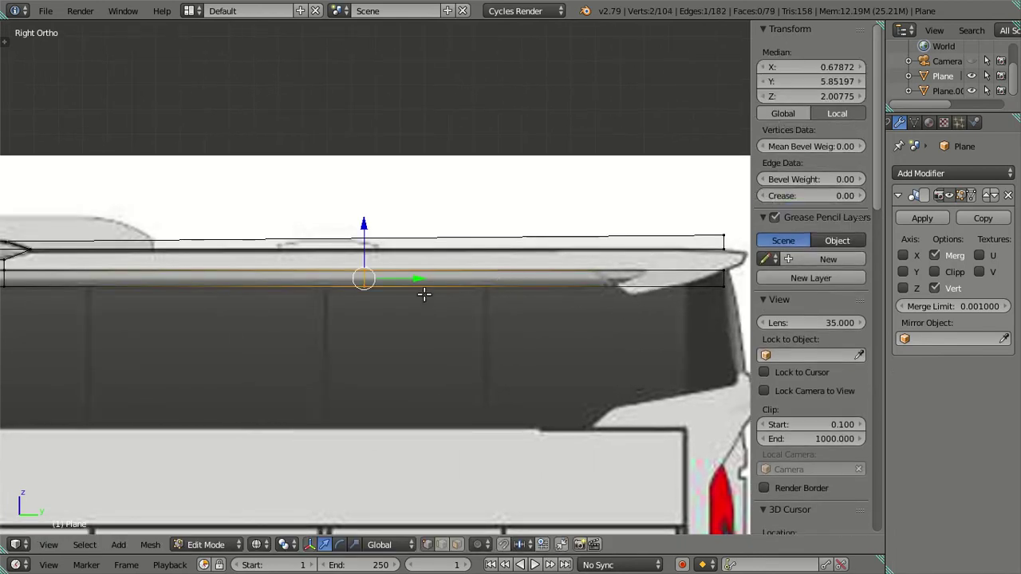
scroll(417, 282, down, 3)
shift+middle_drag(417, 283, 463, 296)
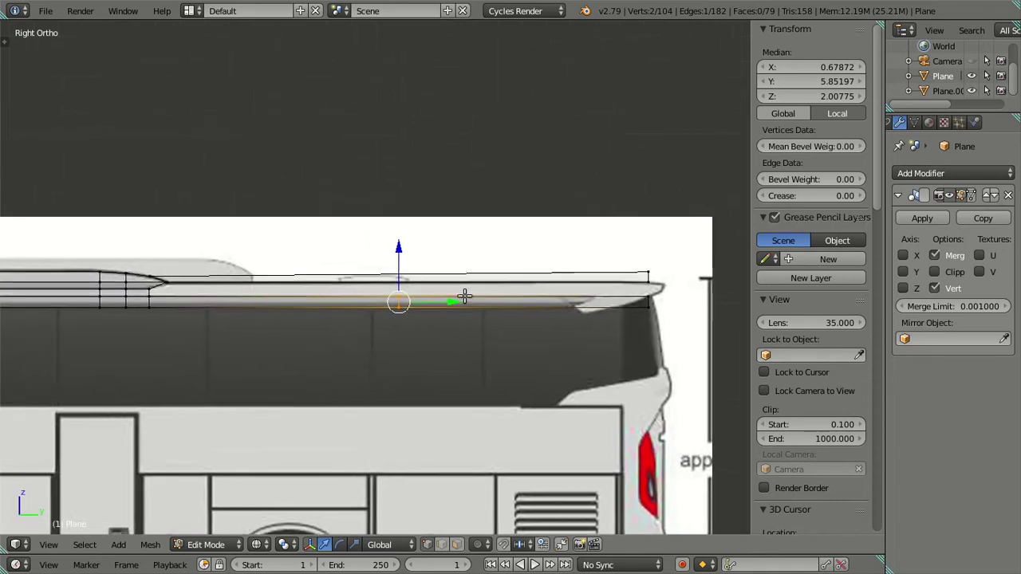
scroll(467, 312, up, 3)
drag(475, 316, 429, 315)
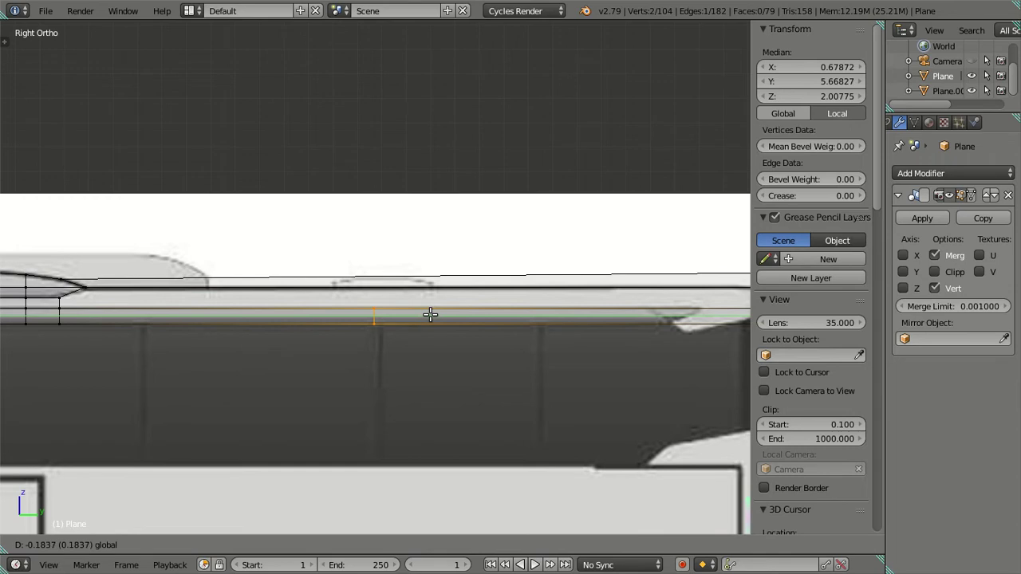
drag(430, 315, 430, 315)
scroll(430, 315, down, 2)
scroll(430, 316, down, 1)
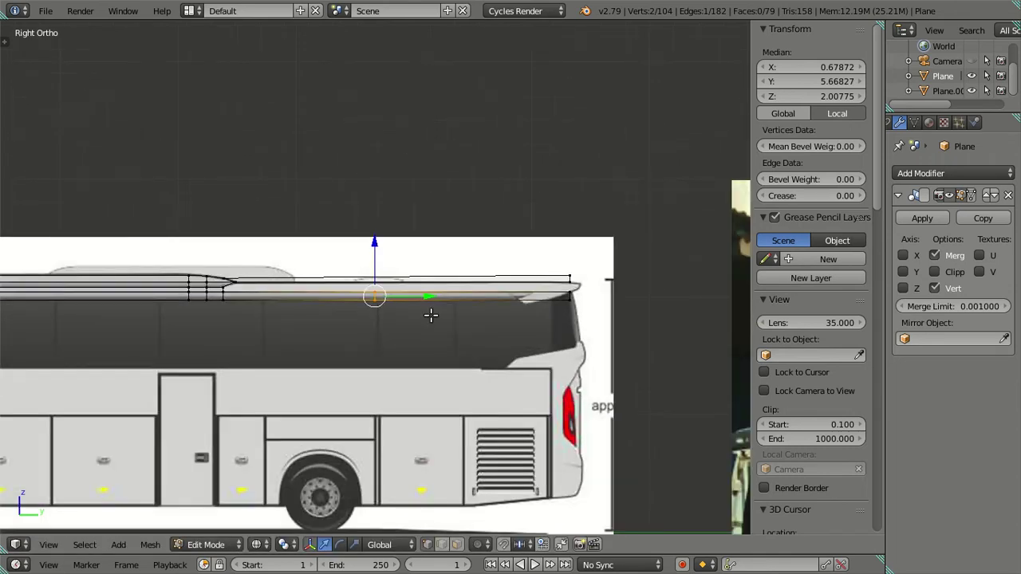
scroll(431, 315, up, 2)
scroll(431, 315, up, 2)
drag(431, 314, 436, 314)
scroll(437, 315, down, 1)
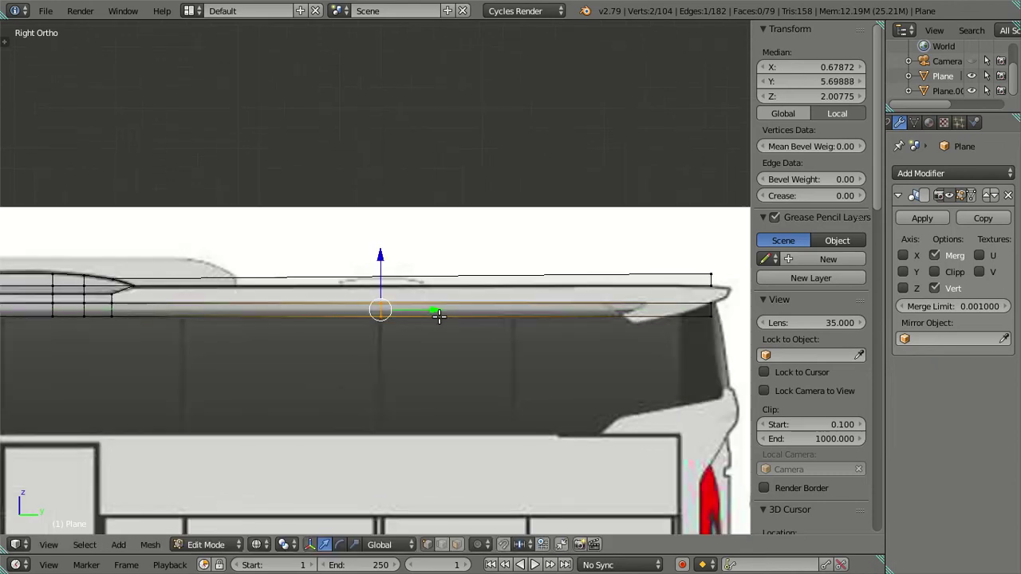
key(shift+r)
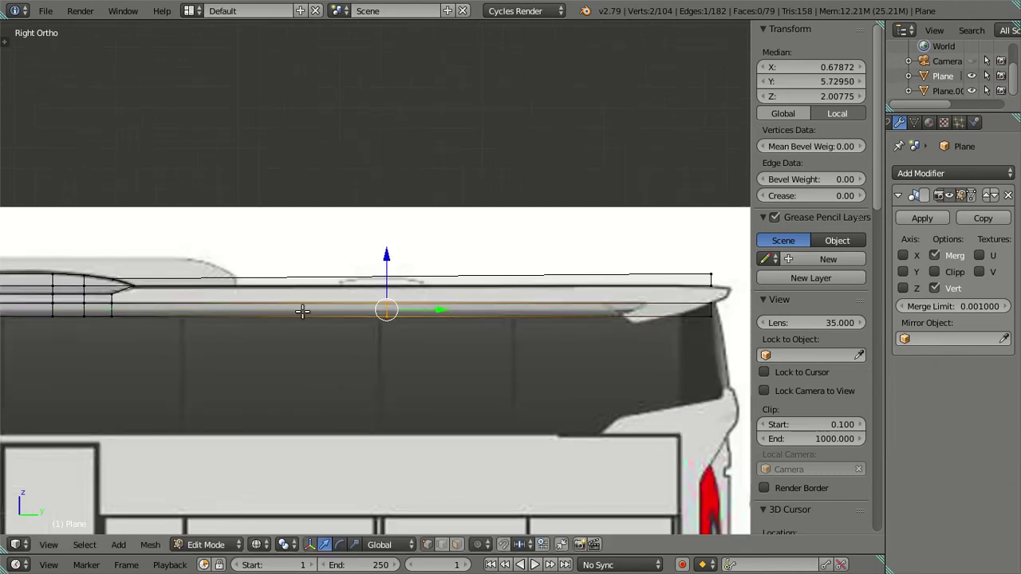
key(ctrl+z)
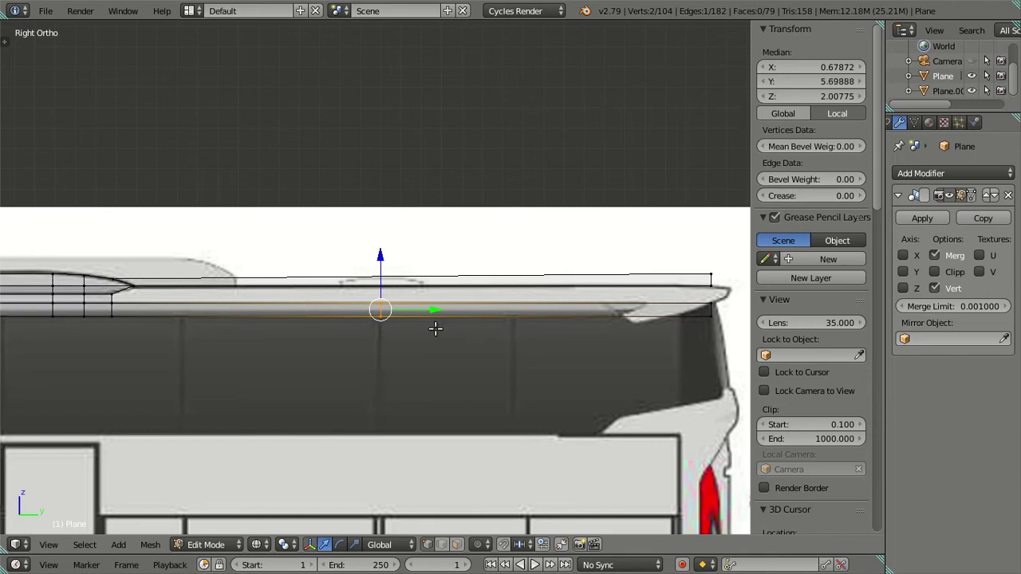
scroll(433, 330, up, 3)
Add a second roof loop cut and slide it toward the bus front.
key(ctrl+r)
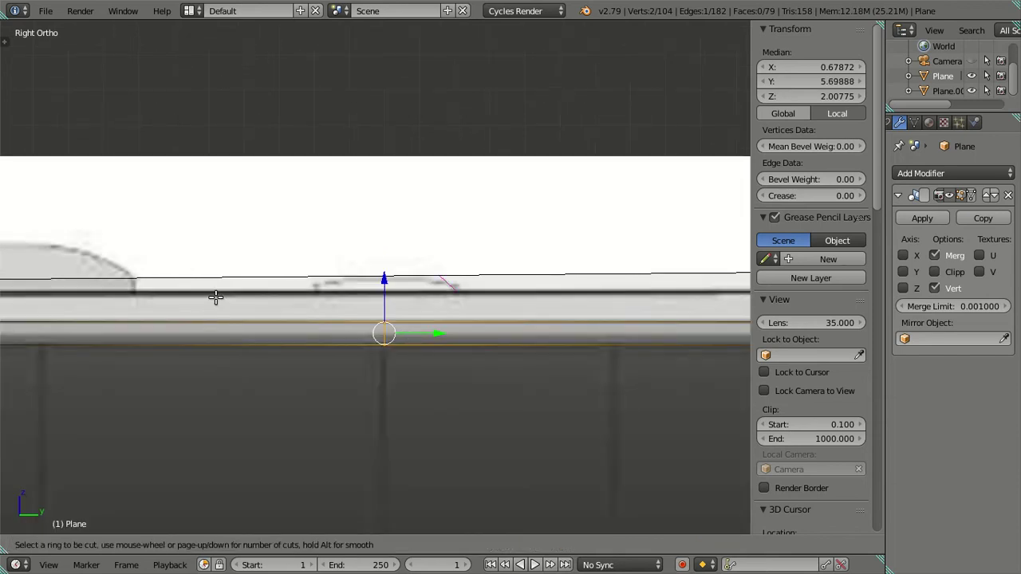
click(212, 346)
drag(205, 333, 105, 332)
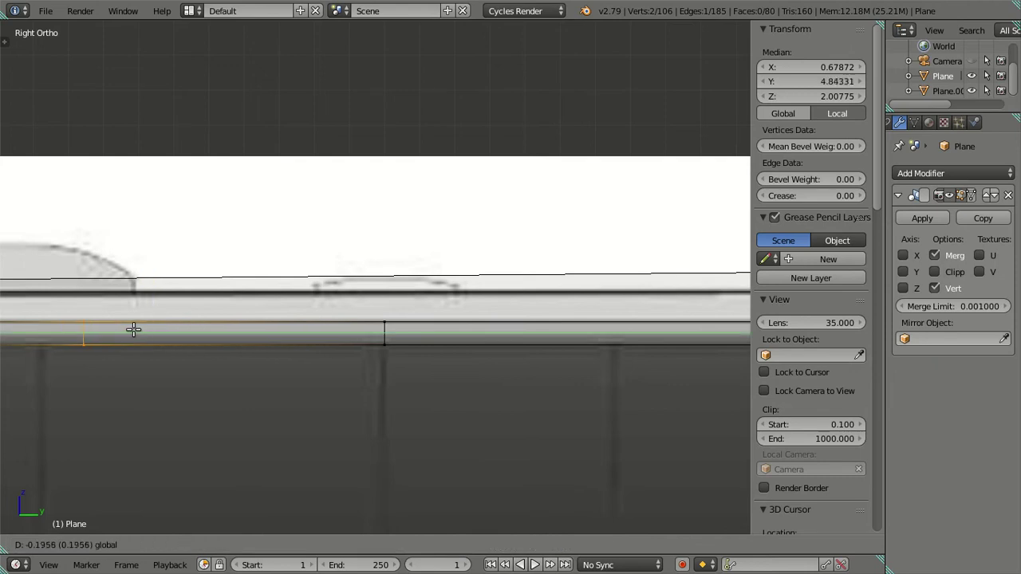
click(100, 333)
scroll(95, 327, down, 2)
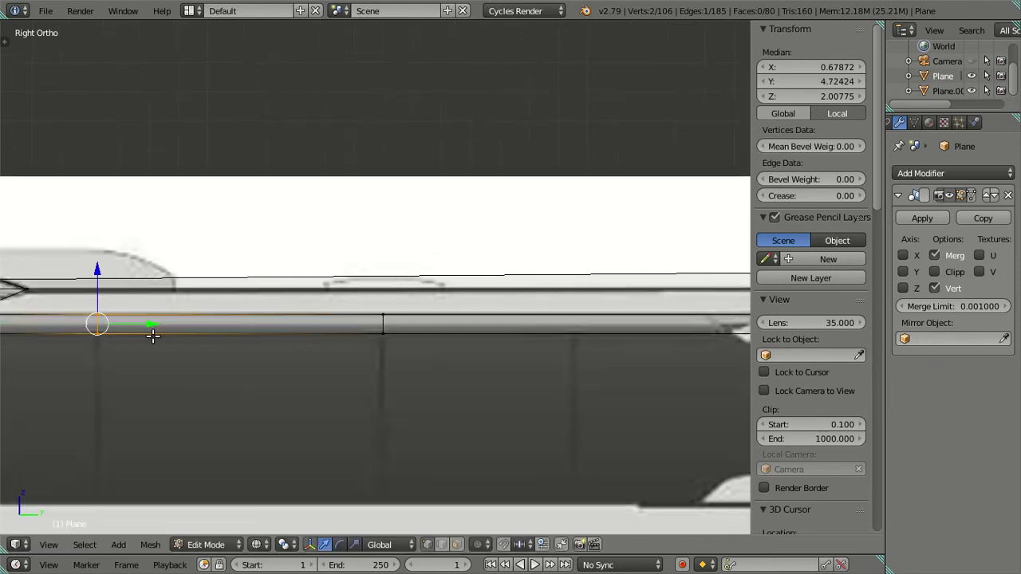
scroll(419, 332, down, 2)
Add a third roof loop cut and move it along Y to its final pillar position.
key(ctrl+r)
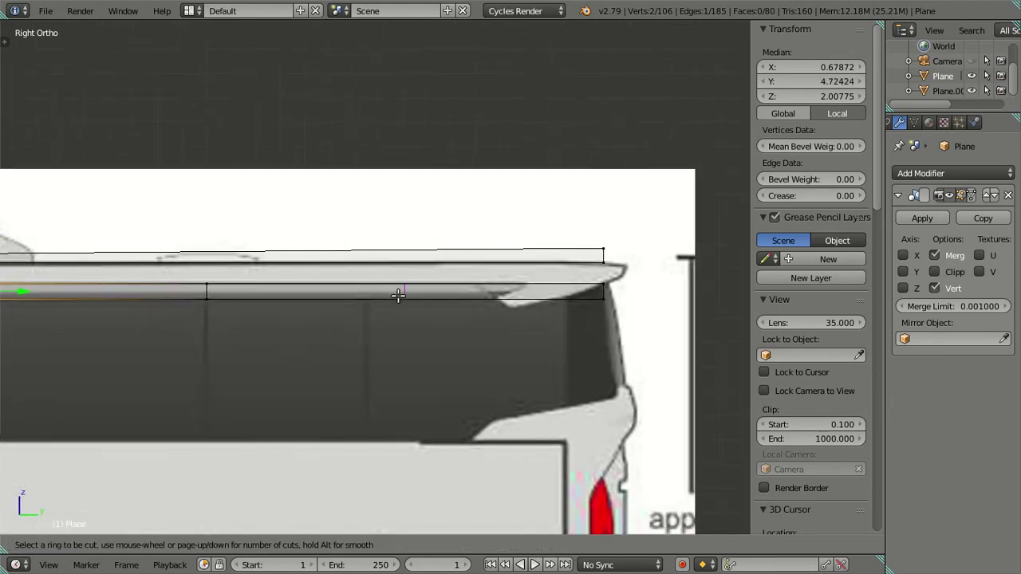
click(408, 311)
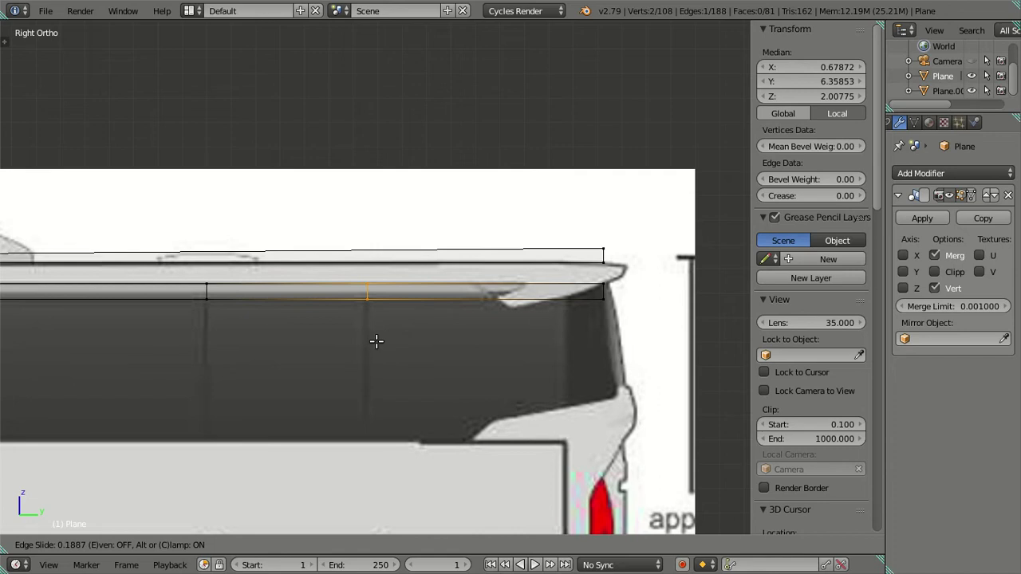
click(376, 341)
scroll(376, 341, up, 3)
key(g)
key(y)
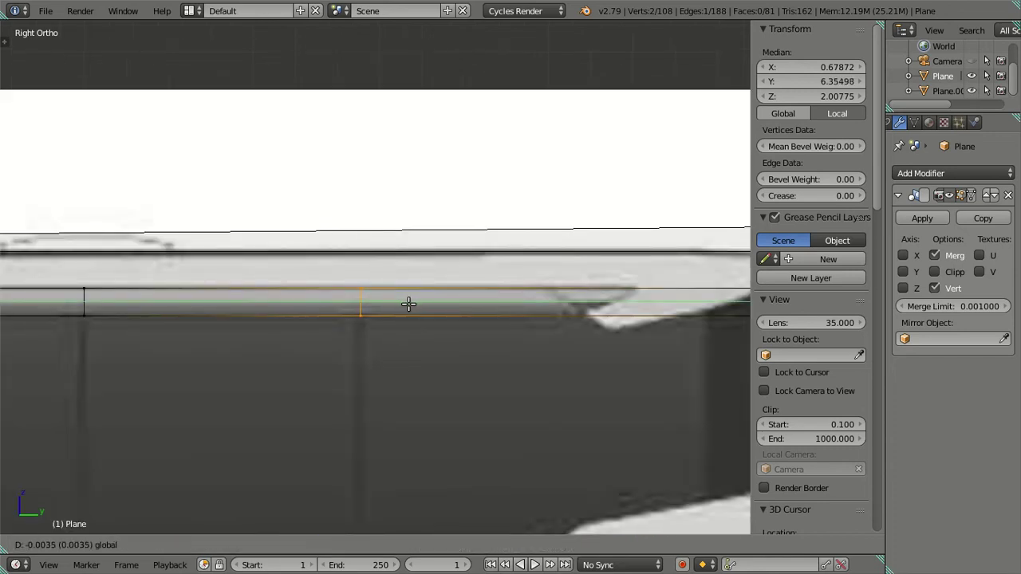
click(409, 304)
scroll(375, 335, down, 4)
scroll(370, 343, down, 2)
Deselect all and pan across the reference photos, including the red bus and bus-skeleton images.
key(a)
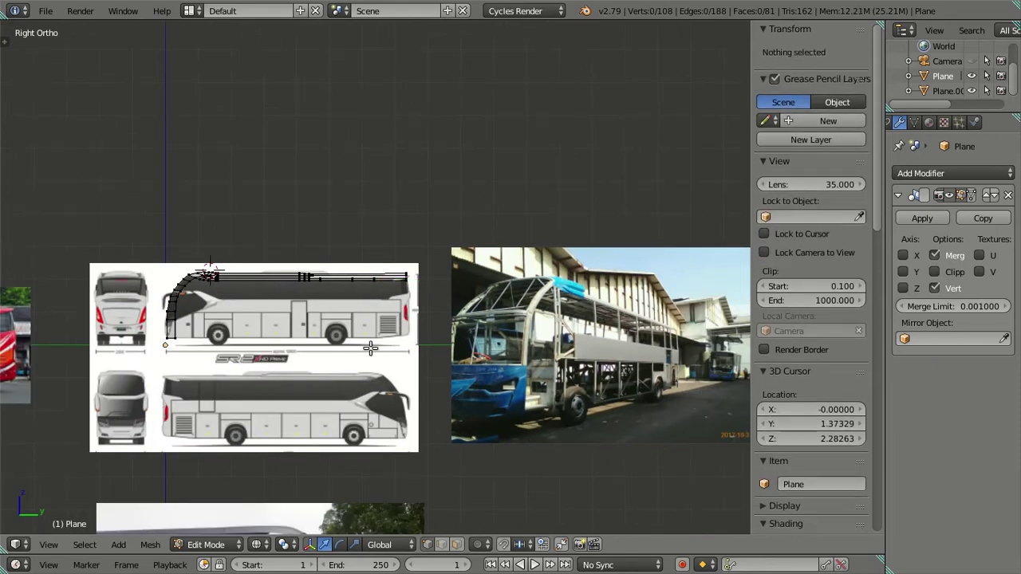
shift+middle_drag(371, 347, 718, 335)
scroll(428, 278, up, 2)
scroll(428, 278, up, 2)
scroll(304, 247, up, 1)
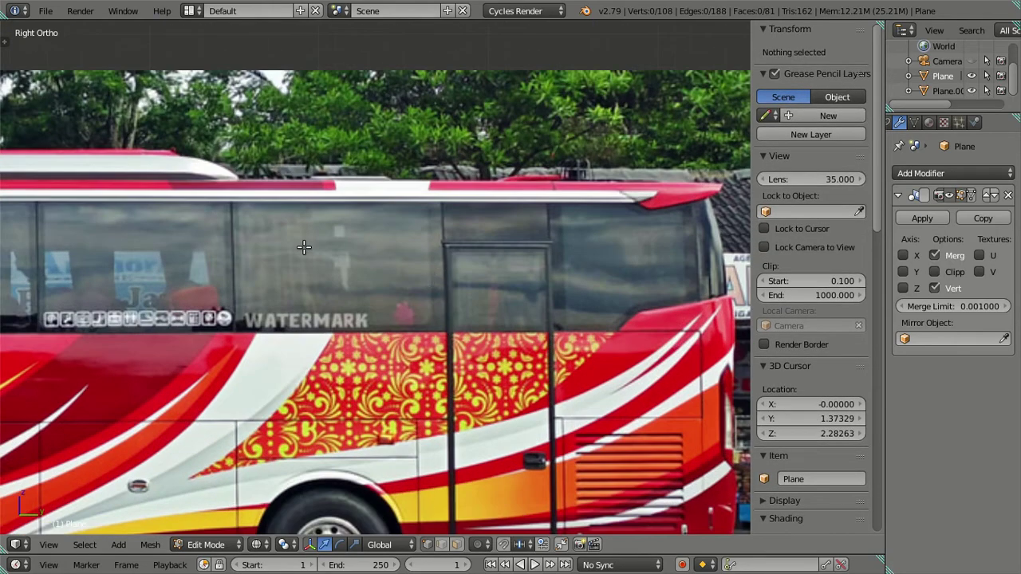
scroll(238, 315, down, 5)
scroll(426, 305, down, 5)
shift+middle_drag(565, 311, 335, 317)
scroll(478, 330, up, 4)
shift+middle_drag(479, 330, 433, 378)
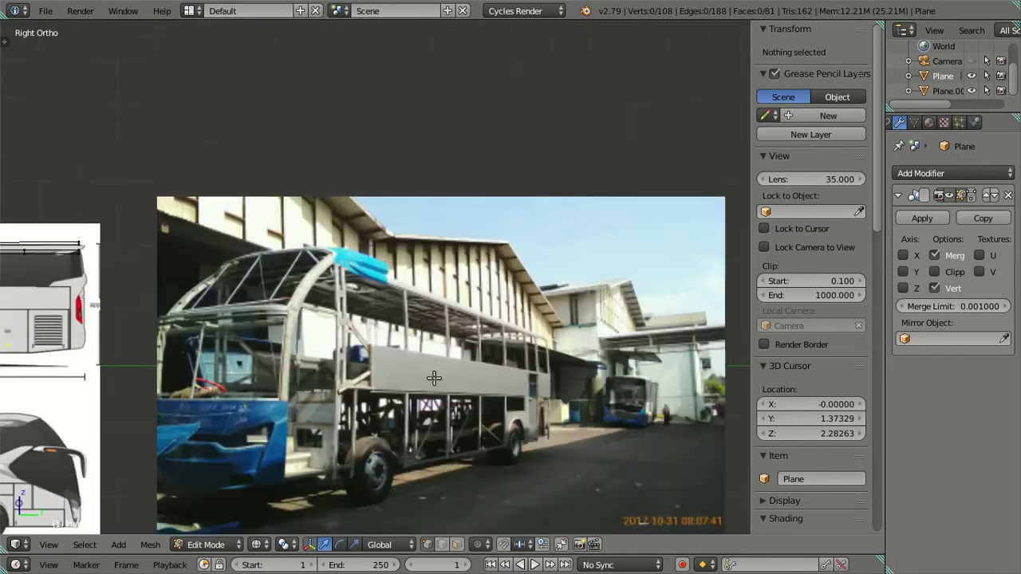
scroll(434, 378, up, 4)
scroll(433, 378, down, 4)
scroll(398, 375, down, 2)
Pan and zoom the side-view drawing in on the bus's rear roof corner.
shift+middle_drag(192, 351, 543, 349)
scroll(543, 349, up, 4)
shift+middle_drag(585, 321, 423, 309)
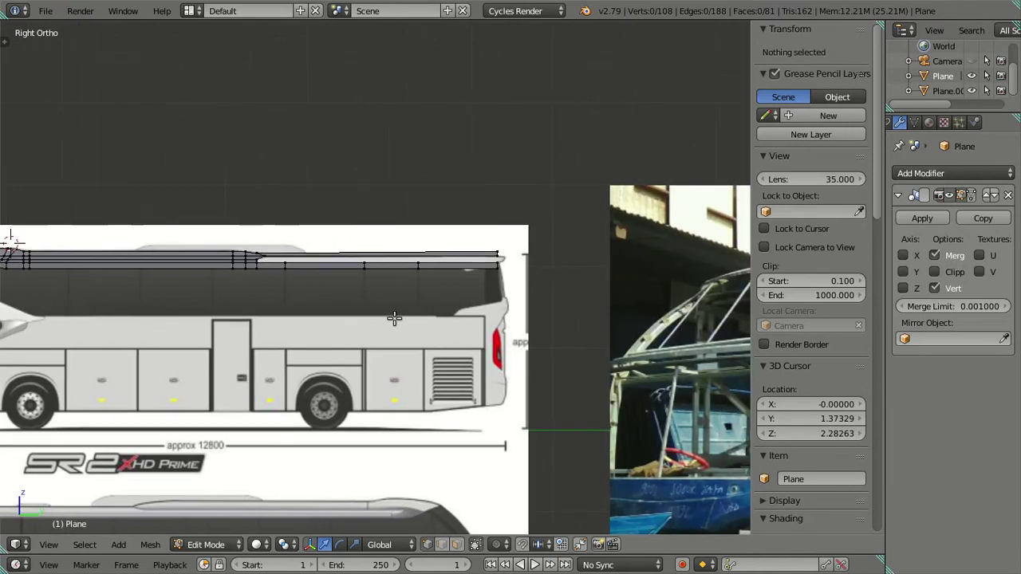
scroll(424, 307, up, 5)
mouse_move(533, 298)
shift+middle_down()
mouse_move(358, 308)
mouse_move(342, 296)
shift+middle_up()
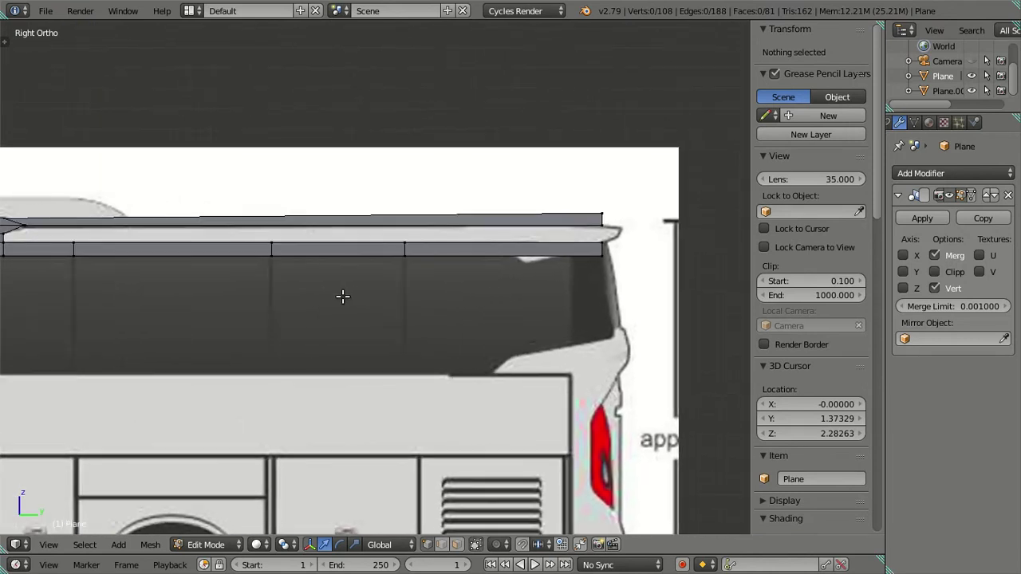
scroll(343, 279, up, 1)
shift+middle_drag(475, 242, 352, 224)
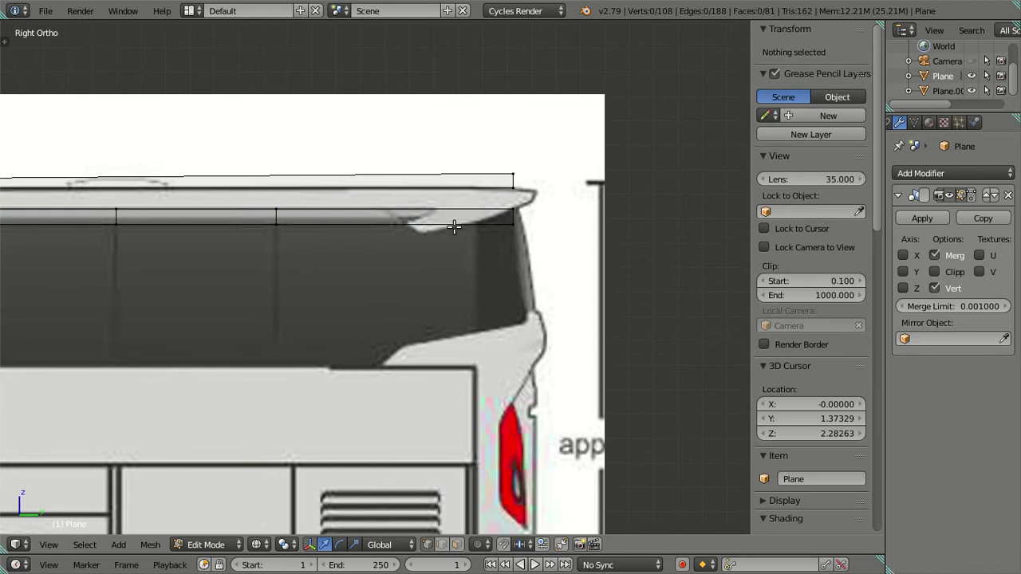
scroll(528, 243, up, 1)
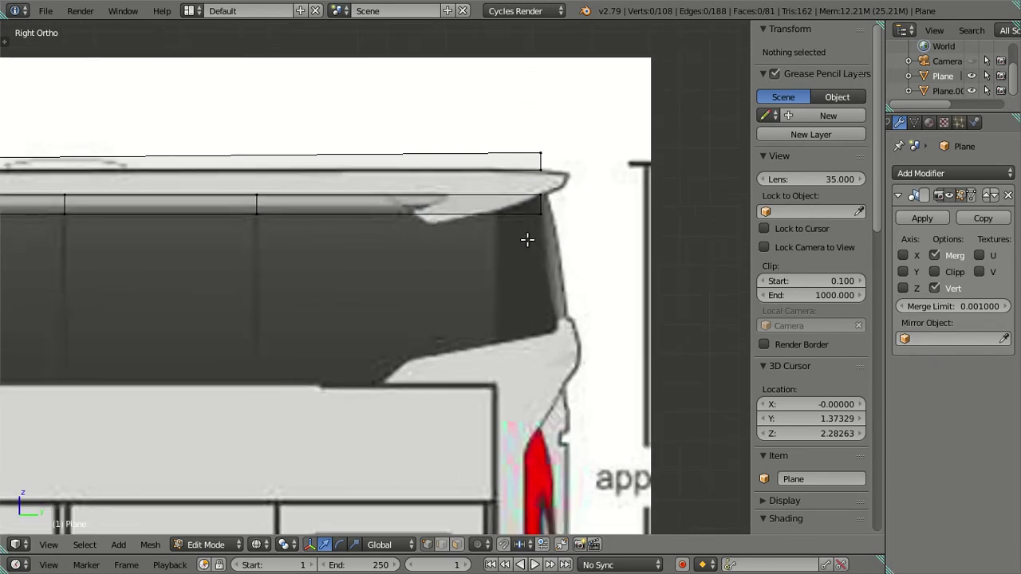
Move the roof-corner edge along Y toward the blueprint corner, then deselect everything.
right_click(538, 211)
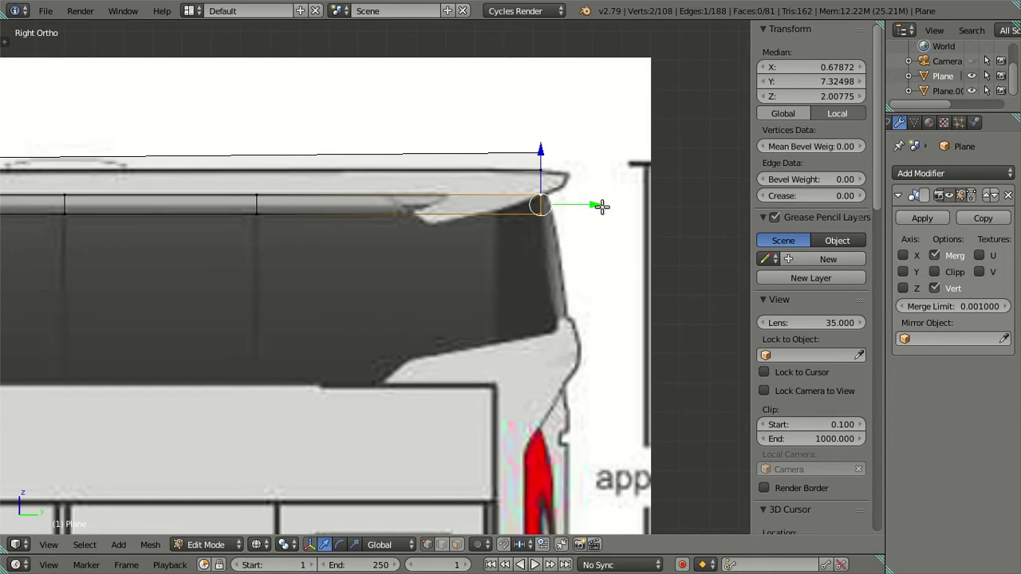
key(g)
key(y)
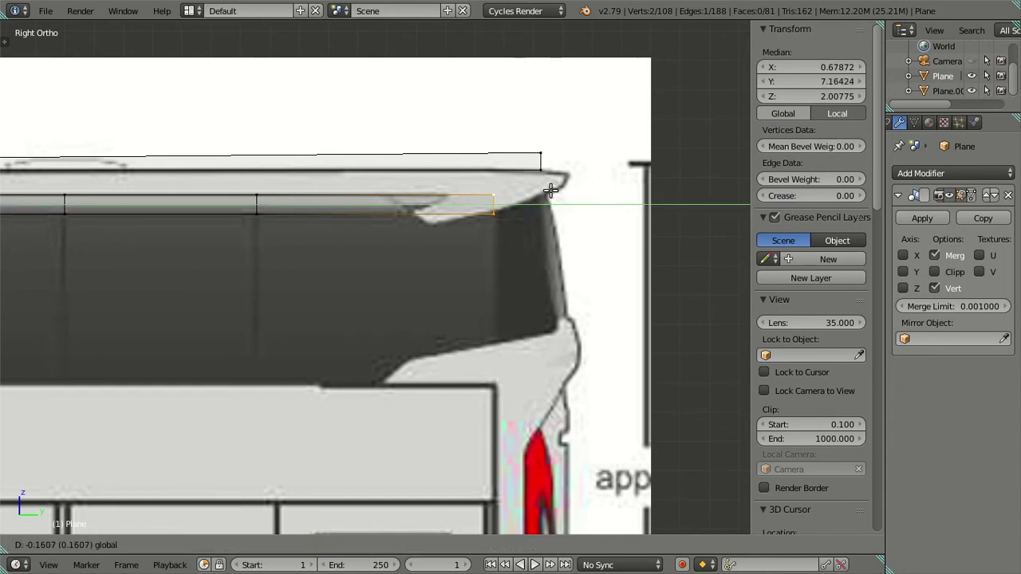
click(549, 190)
right_click(491, 214)
key(g)
key(z)
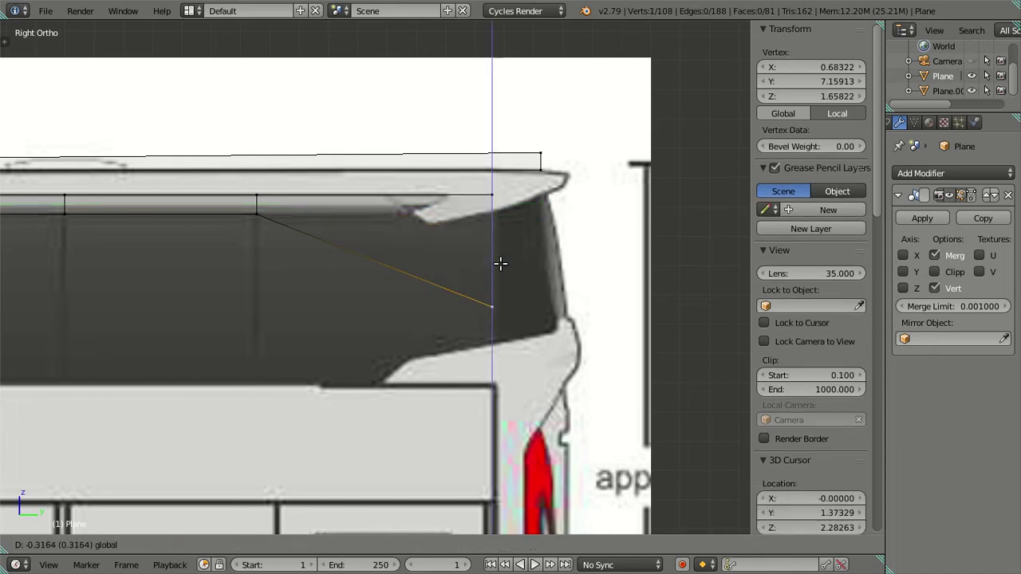
key(Escape)
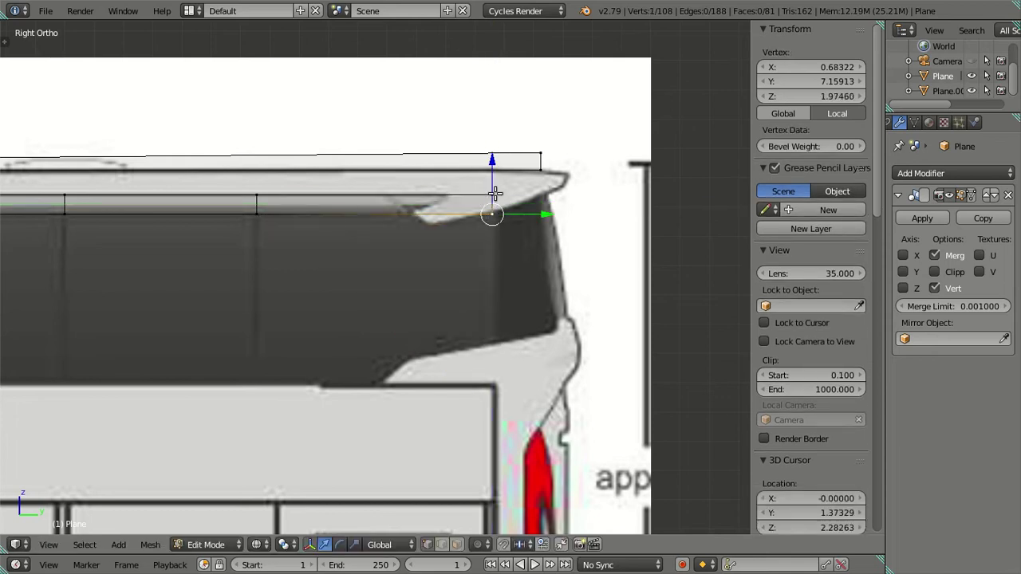
shift+right_click(495, 193)
drag(533, 206, 534, 206)
key(g)
key(z)
key(Escape)
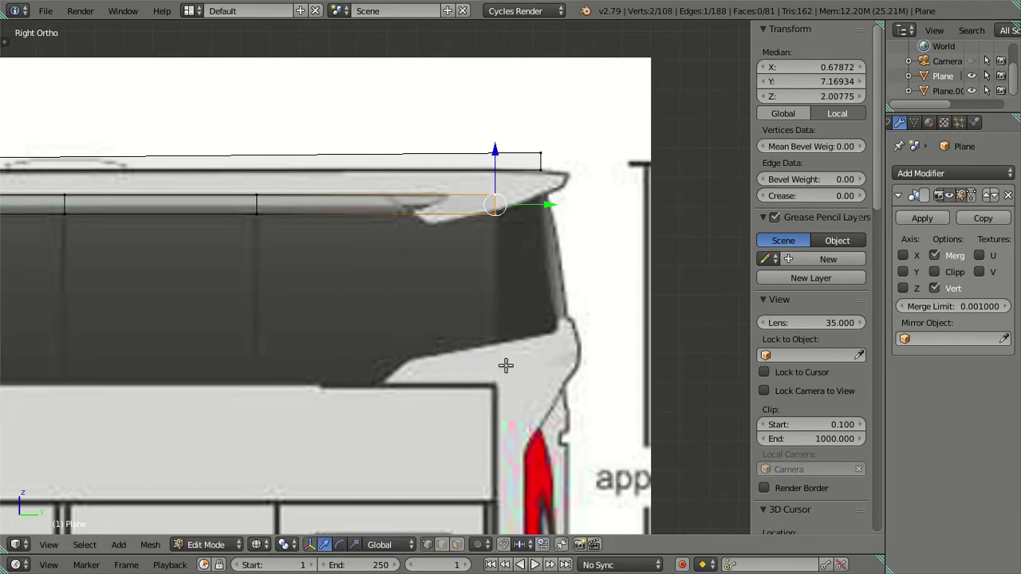
key(a)
Extrude the two roof-corner vertices into a new face and move it along Y.
scroll(463, 298, down, 2)
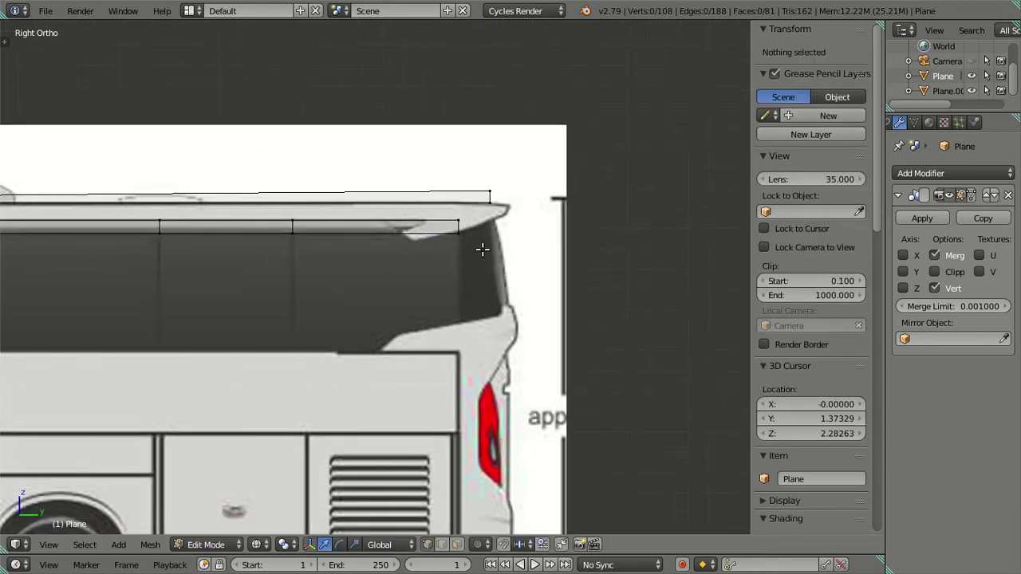
scroll(482, 250, up, 2)
right_click(500, 219)
shift+right_click(499, 218)
key(KP_Decimal)
key(e)
key(Escape)
key(g)
key(y)
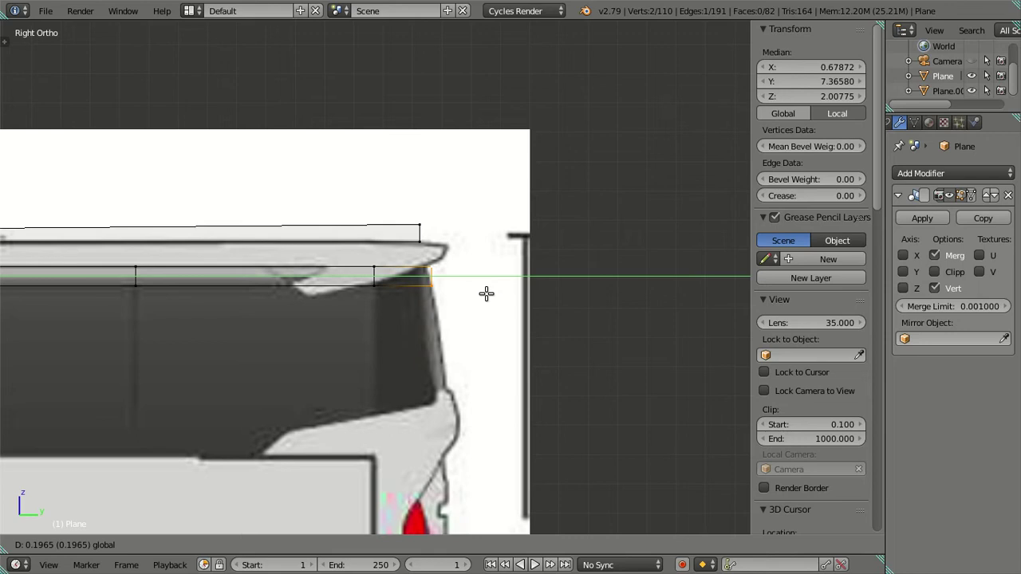
click(479, 285)
scroll(479, 285, up, 2)
Align the new top corner vertex along Y and add a loop cut across the new face, fitted to the blueprint.
right_click(473, 260)
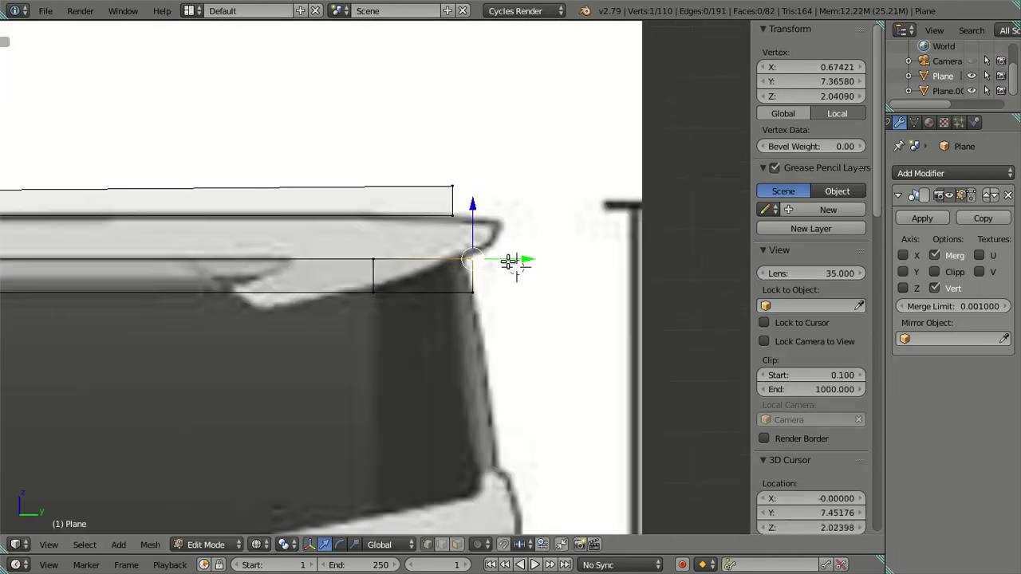
key(g)
key(y)
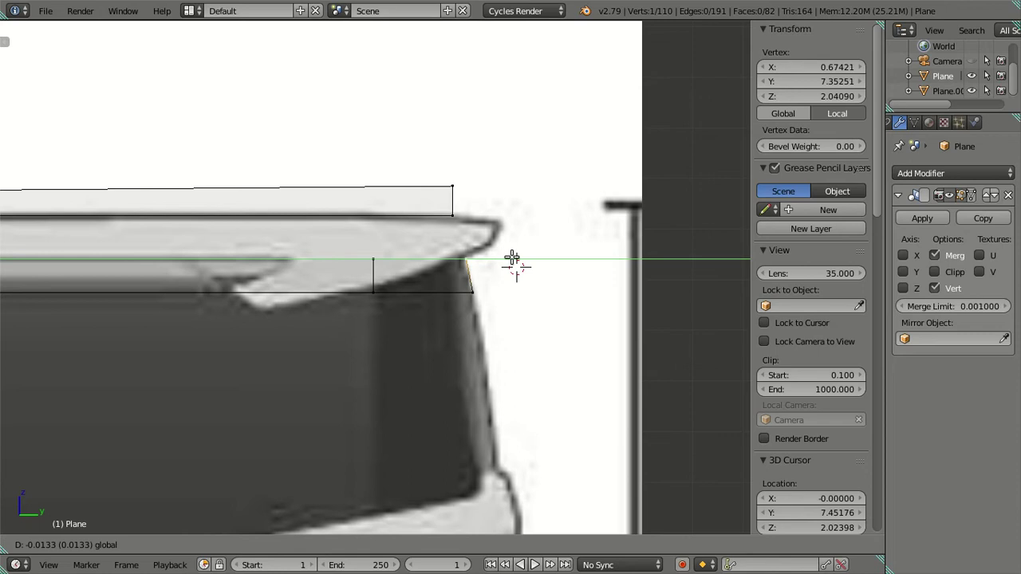
click(511, 258)
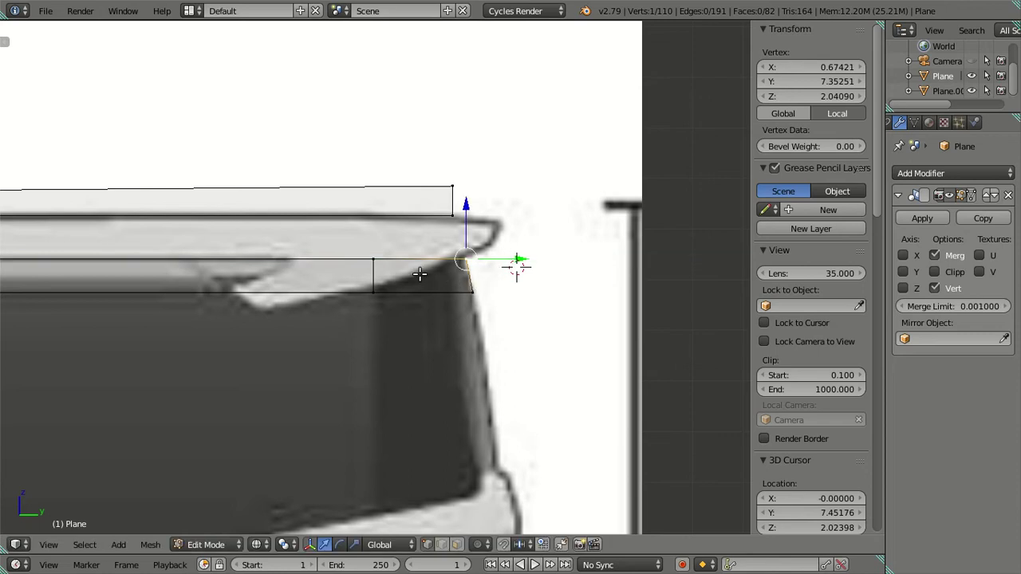
key(ctrl+r)
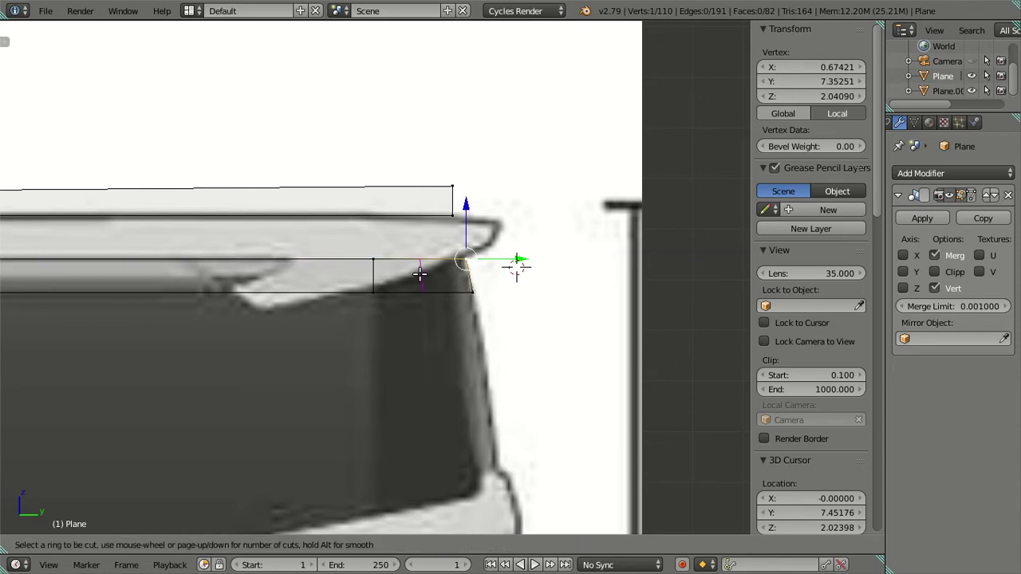
click(420, 273)
right_click(419, 274)
key(KP_3)
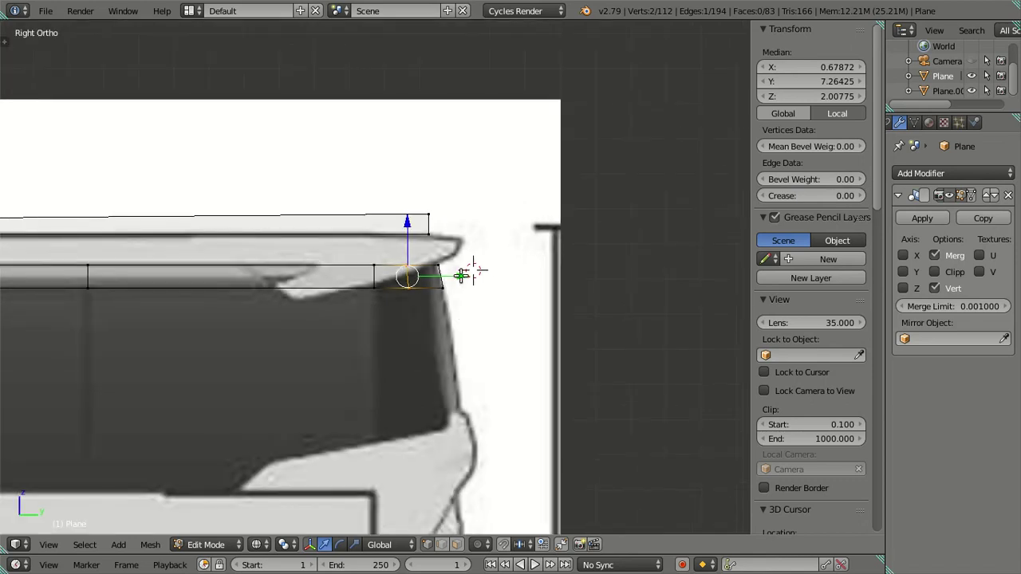
drag(461, 275, 478, 279)
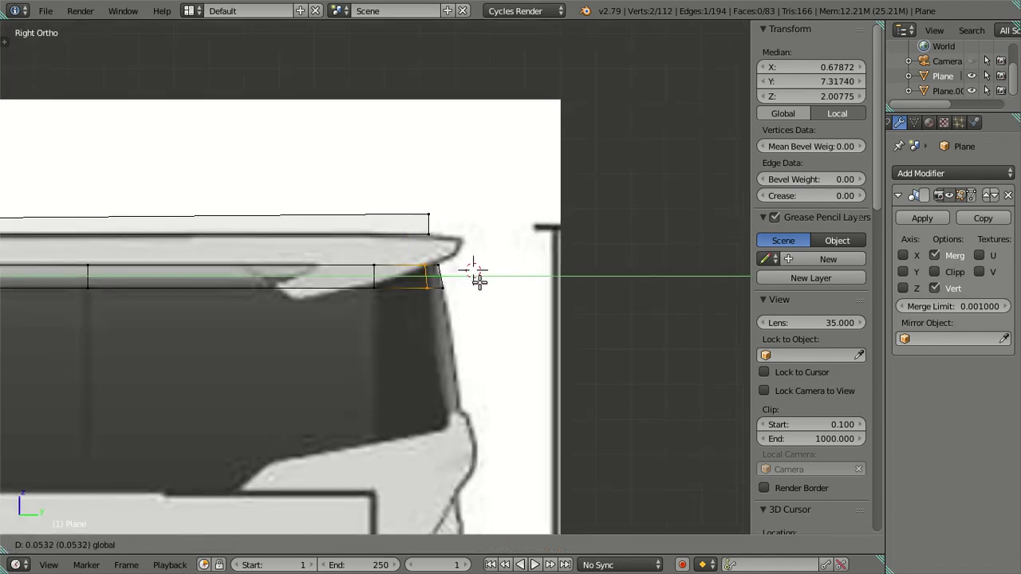
click(479, 279)
mouse_move(478, 279)
middle_down()
mouse_move(314, 344)
mouse_move(590, 325)
mouse_move(360, 338)
mouse_move(351, 359)
middle_up()
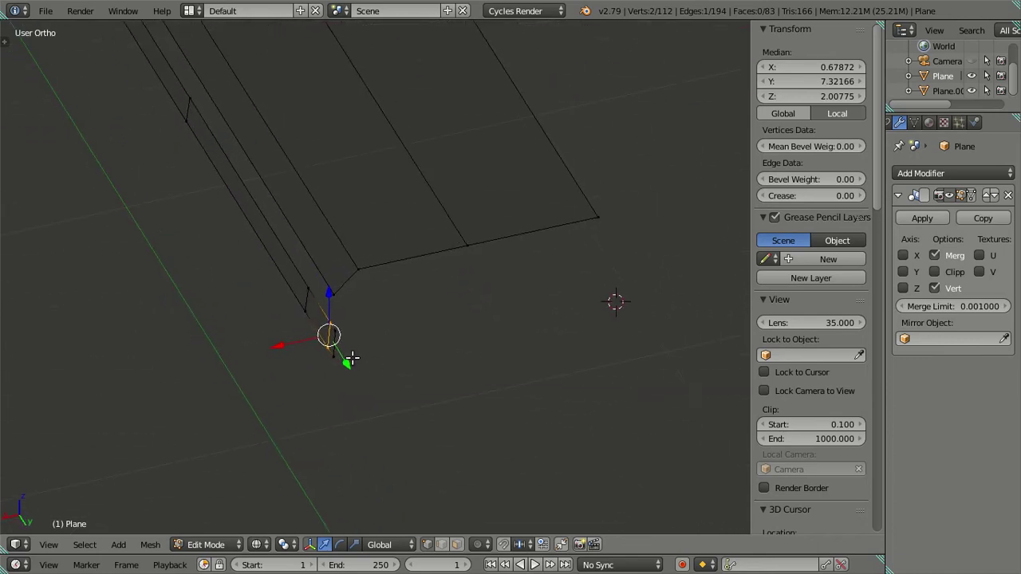
Shift a corner vertex and the small end face along the X axis.
key(g)
key(x)
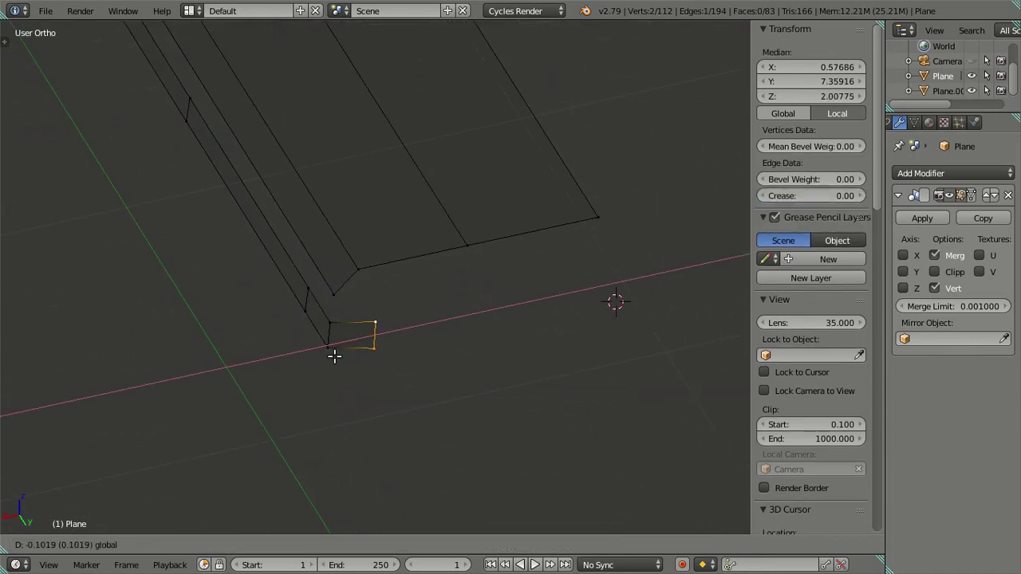
click(334, 357)
shift+click(327, 345)
key(g)
key(x)
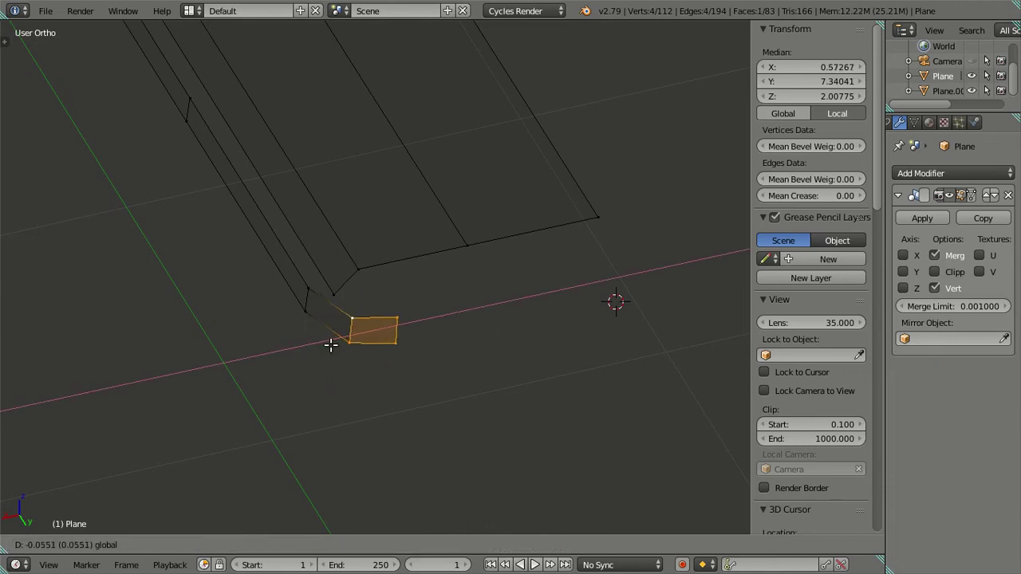
click(331, 345)
Extrude an edge of the small tab along X to the mirror centre.
mouse_move(388, 354)
middle_down()
mouse_move(405, 366)
mouse_move(495, 264)
mouse_move(513, 212)
mouse_move(497, 173)
mouse_move(405, 166)
mouse_move(321, 214)
mouse_move(301, 236)
mouse_move(278, 306)
mouse_move(343, 325)
middle_up()
key(a)
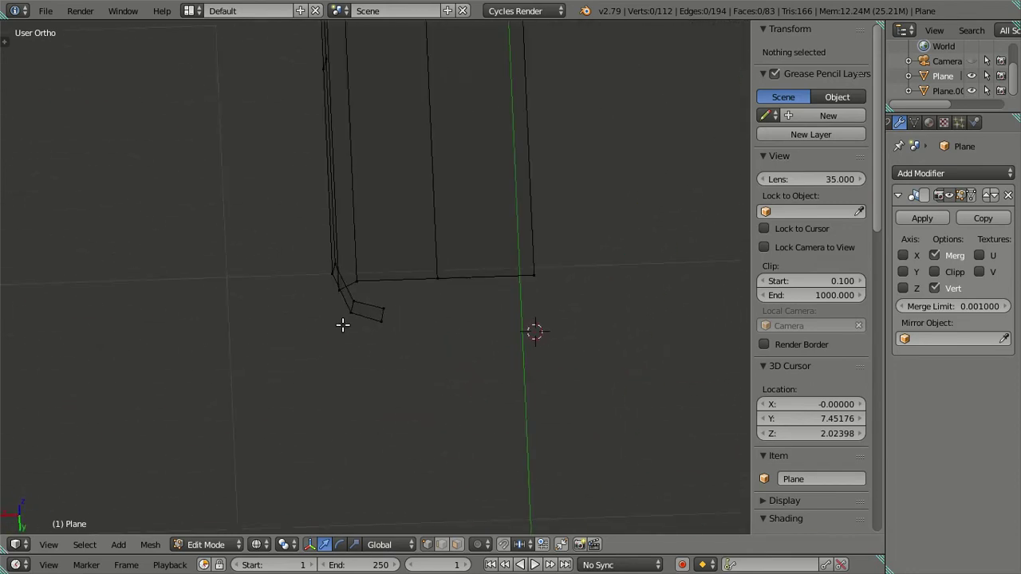
right_click(384, 312)
key(e)
right_click(395, 322)
key(g)
key(x)
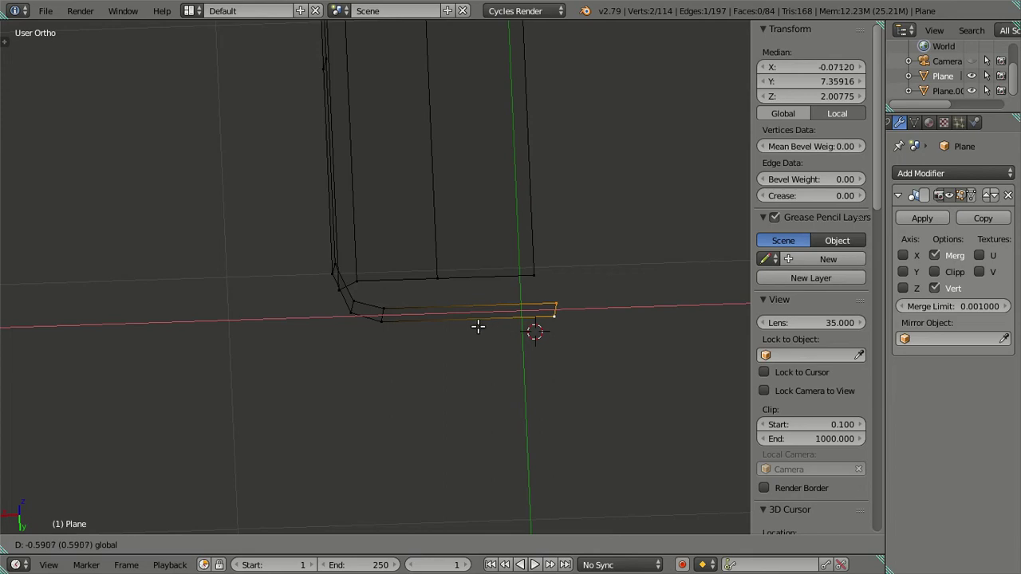
click(451, 317)
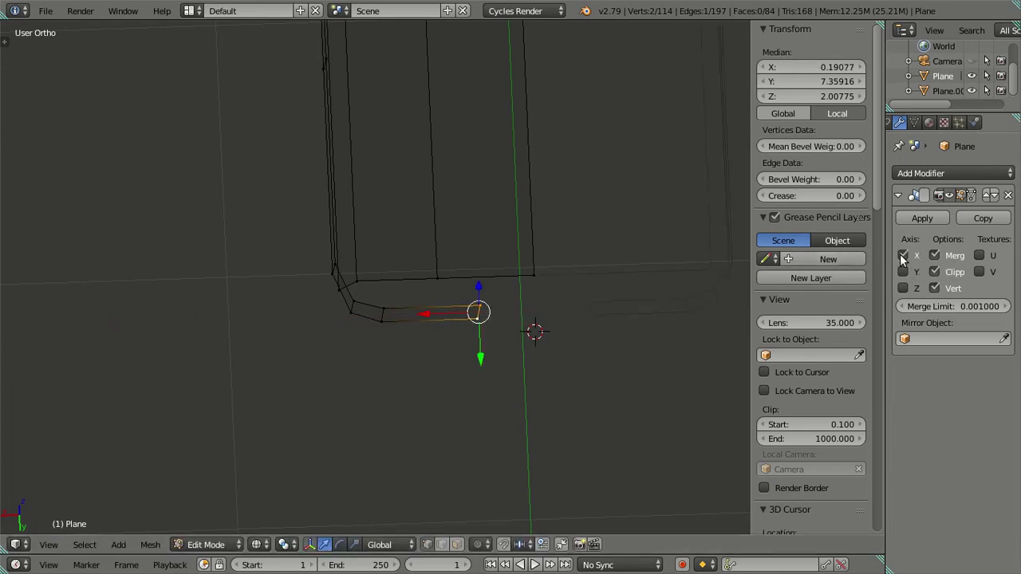
key(g)
key(x)
click(603, 283)
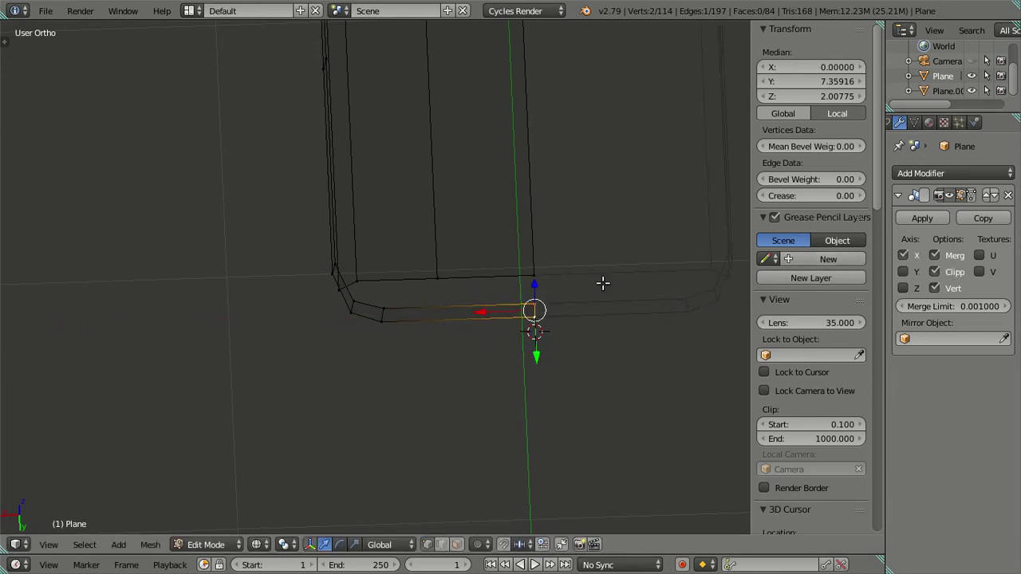
key(a)
Turn off X mirroring and align a lower-strip edge along Y with the side blueprint.
click(904, 256)
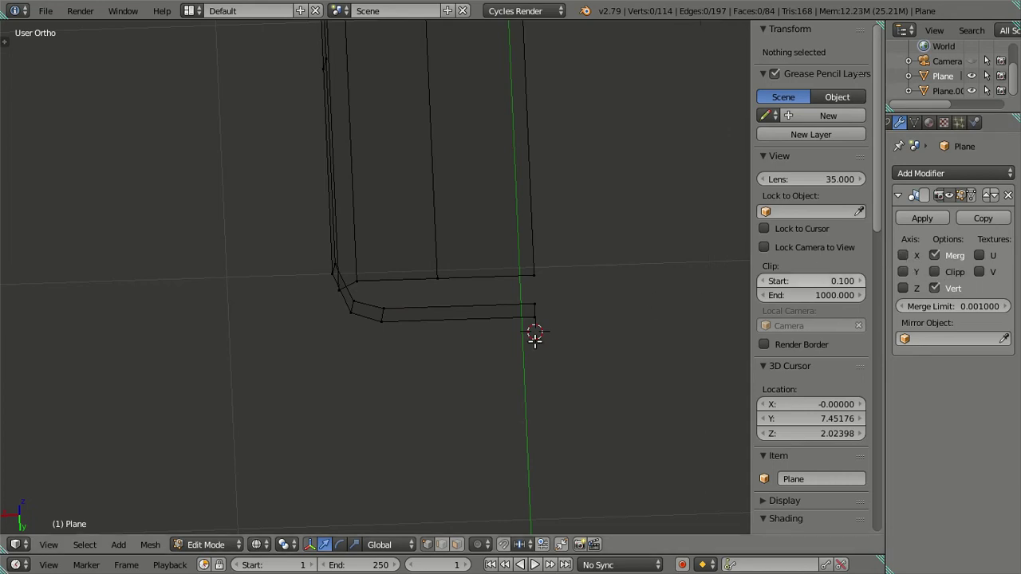
mouse_move(250, 312)
middle_down()
mouse_move(416, 262)
mouse_move(276, 202)
mouse_move(248, 155)
mouse_move(249, 203)
mouse_move(360, 349)
mouse_move(400, 465)
mouse_move(354, 354)
mouse_move(322, 123)
mouse_move(335, 295)
mouse_move(326, 242)
mouse_move(374, 273)
middle_up()
right_click(357, 333)
right_click(375, 273)
shift+right_click(378, 244)
drag(334, 267, 330, 273)
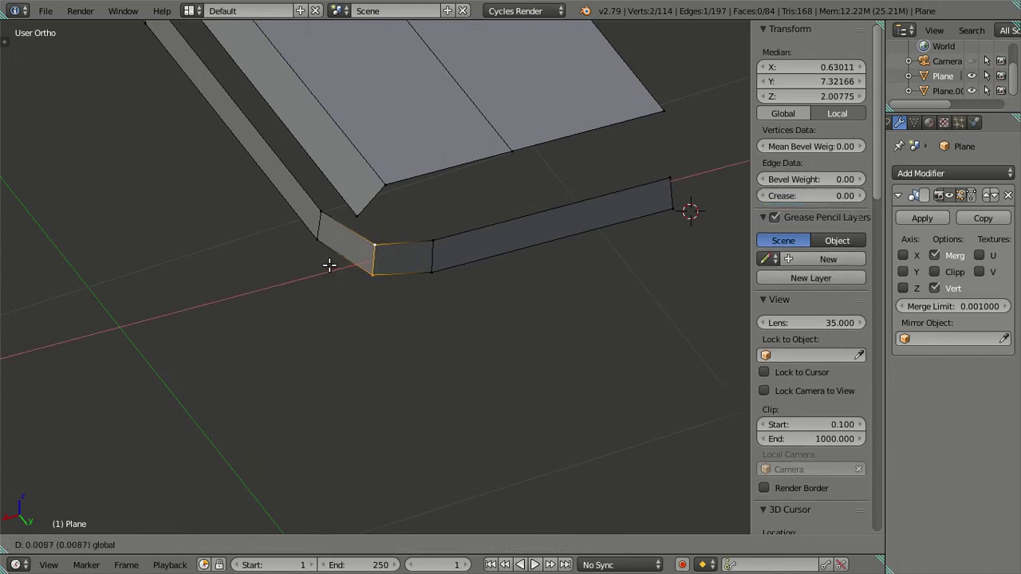
mouse_move(330, 273)
middle_down()
mouse_move(433, 359)
mouse_move(548, 331)
middle_up()
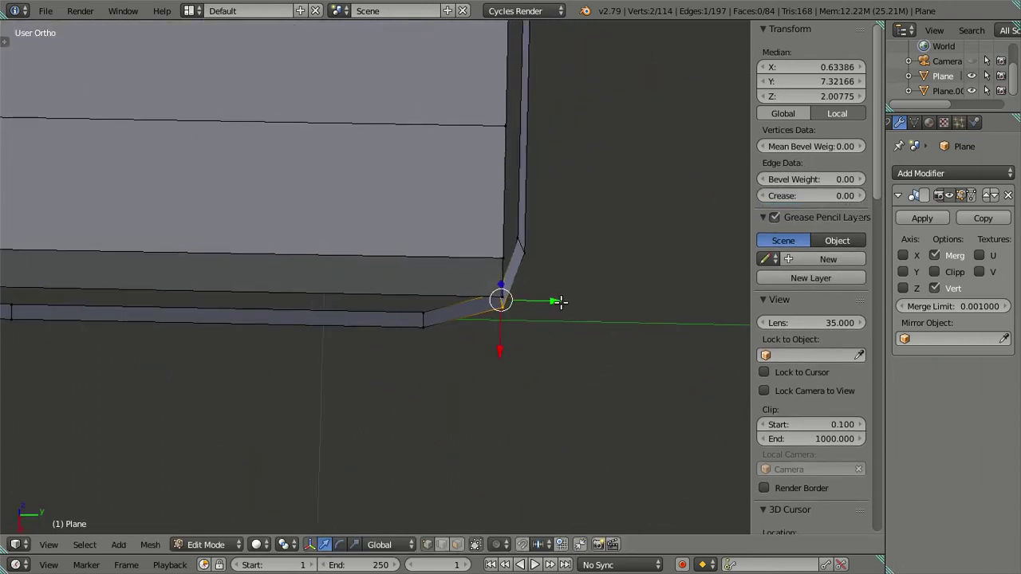
key(KP_3)
scroll(555, 239, down, 1)
scroll(546, 239, down, 1)
drag(533, 244, 509, 241)
click(509, 241)
Add a loop cut near the corner and align its new edge to the blueprint.
mouse_move(509, 241)
middle_down()
mouse_move(472, 303)
mouse_move(446, 400)
middle_up()
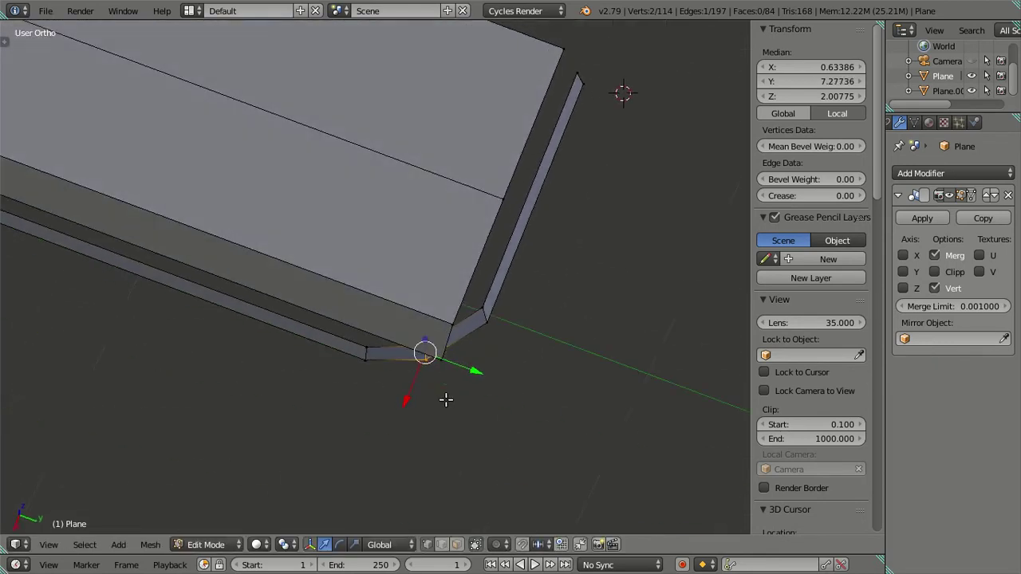
right_click(488, 330)
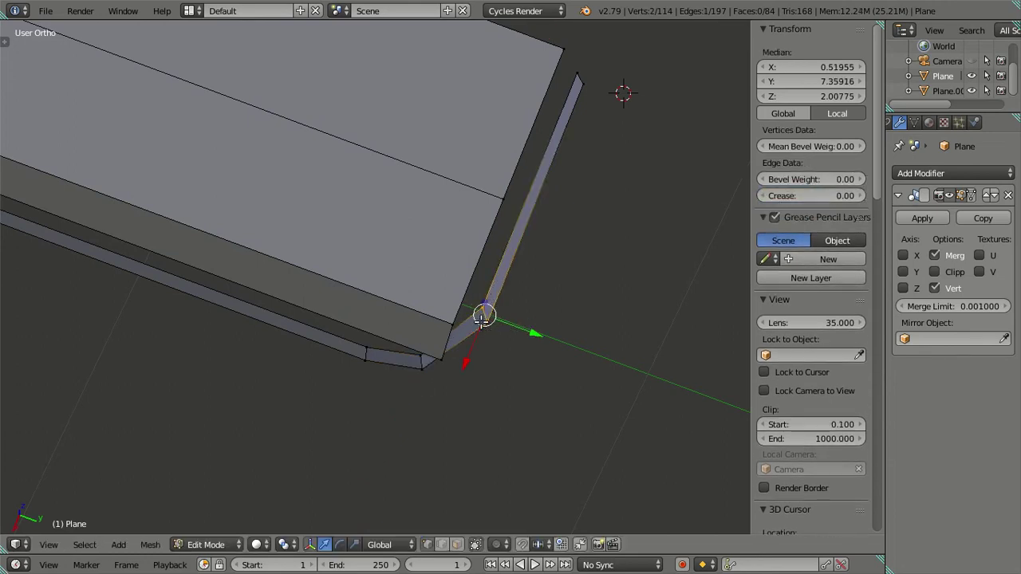
key(ctrl+r)
click(469, 347)
right_click(464, 347)
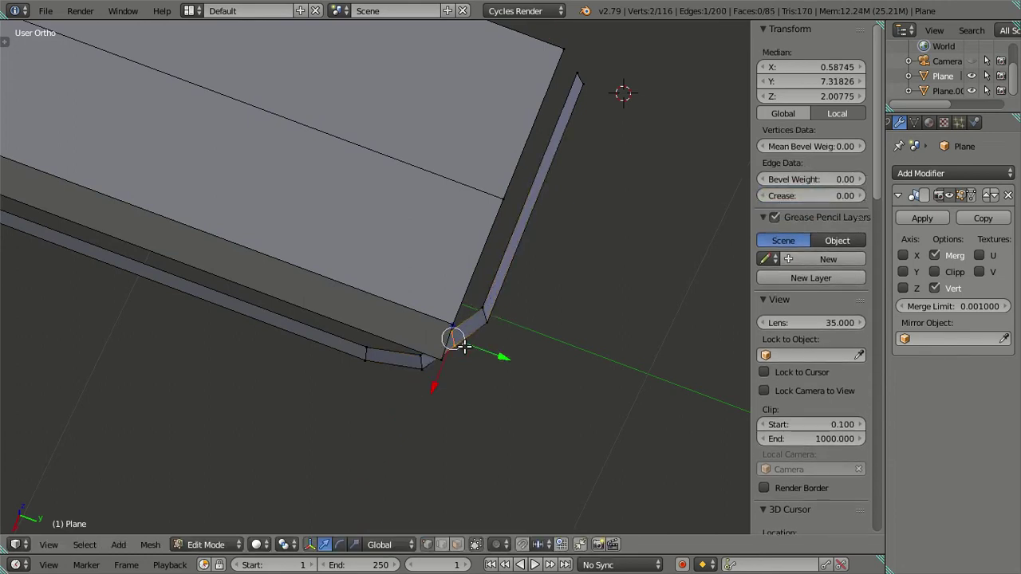
key(KP_3)
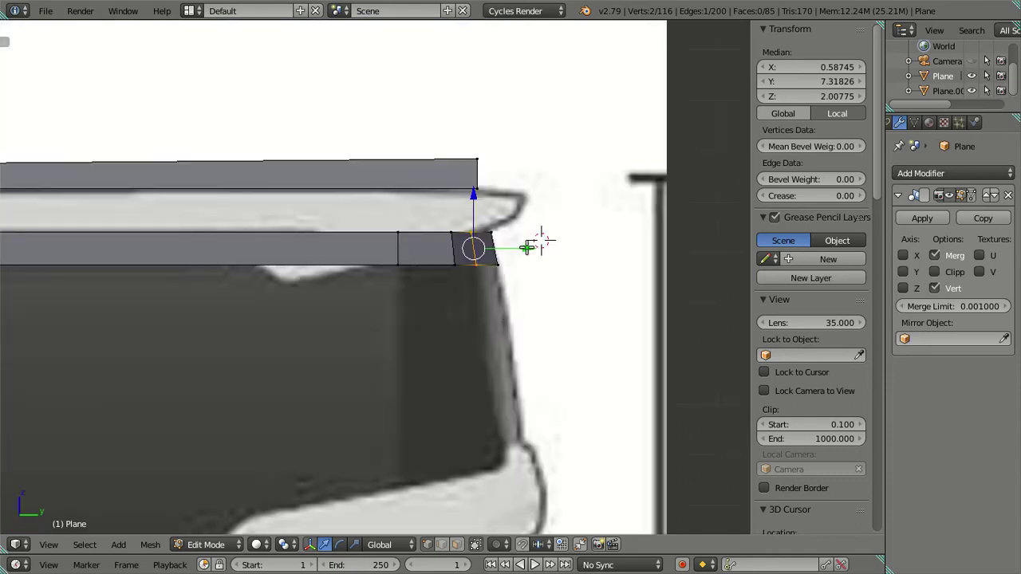
drag(527, 248, 534, 257)
mouse_move(503, 275)
middle_down()
mouse_move(364, 390)
mouse_move(344, 367)
middle_up()
key(g)
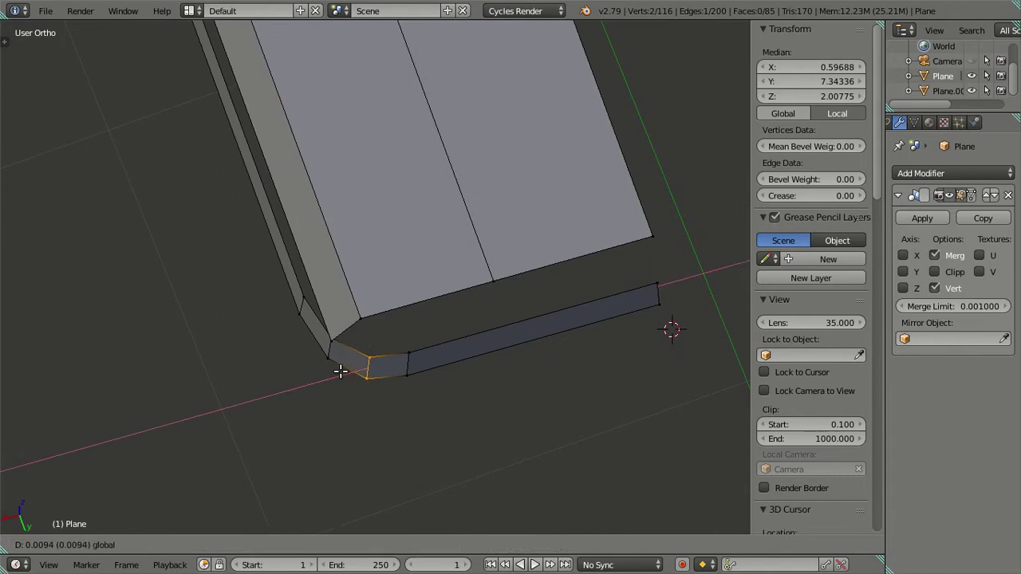
click(345, 369)
Select four corner vertices and move them slightly outward along X.
shift+right_click(331, 358)
mouse_move(331, 358)
middle_down()
mouse_move(303, 376)
mouse_move(342, 416)
middle_up()
shift+right_click(308, 373)
key(g)
key(x)
click(299, 375)
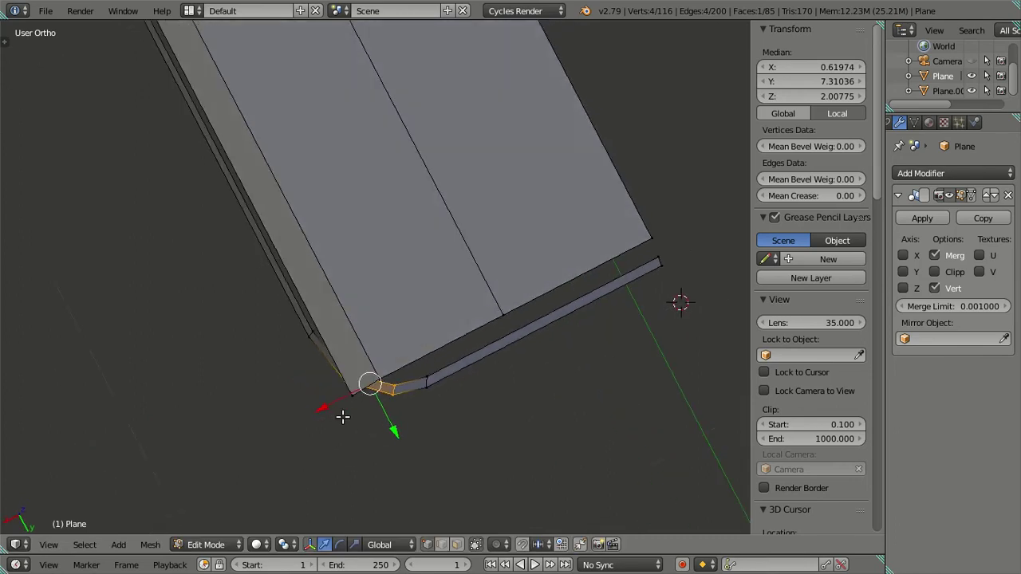
scroll(343, 416, up, 1)
scroll(366, 431, up, 1)
key(g)
key(x)
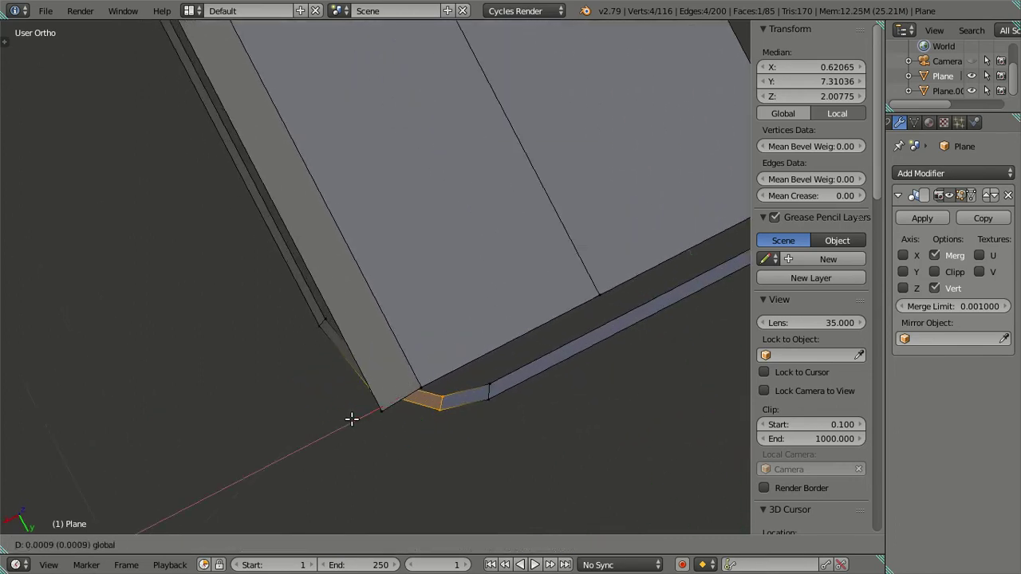
click(346, 420)
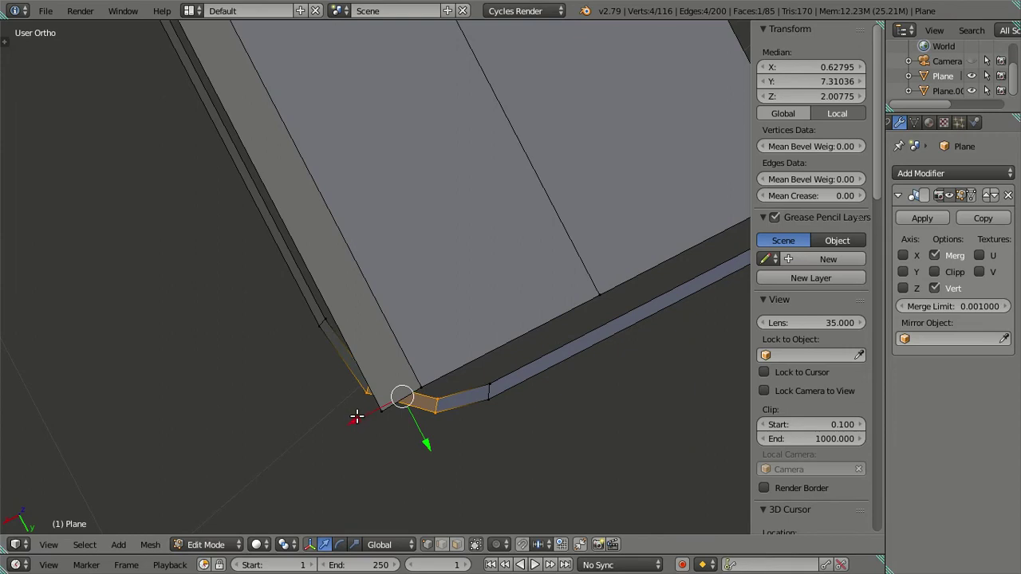
Nudge the corner vertices a bit further along X, deselect, and return to Object Mode.
key(g)
key(x)
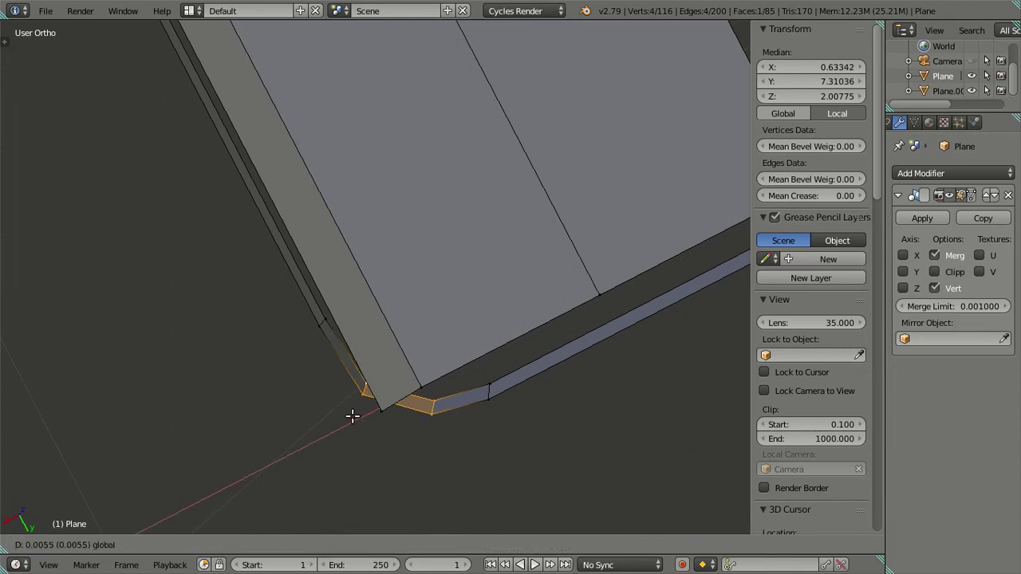
click(356, 414)
key(a)
mouse_move(356, 414)
middle_down()
mouse_move(438, 296)
mouse_move(486, 199)
mouse_move(372, 252)
mouse_move(267, 372)
mouse_move(424, 342)
middle_up()
key(Tab)
Enter Edit Mode in Right Ortho view with wireframe shading, then zoom onto the roof and window band.
key(KP_3)
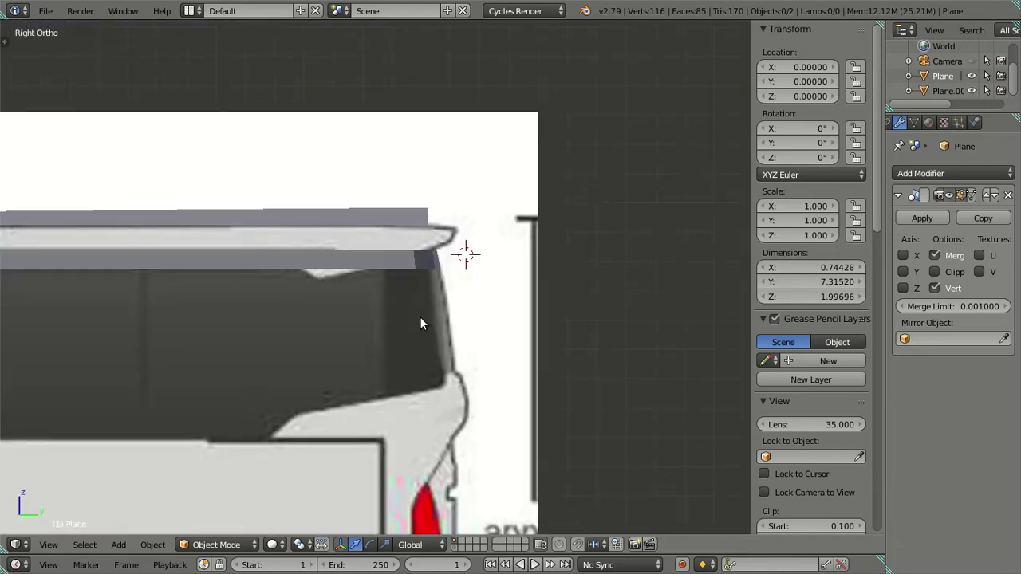
key(Tab)
scroll(374, 303, up, 2)
key(z)
scroll(371, 303, down, 2)
scroll(389, 319, up, 2)
scroll(467, 312, down, 2)
scroll(371, 330, up, 1)
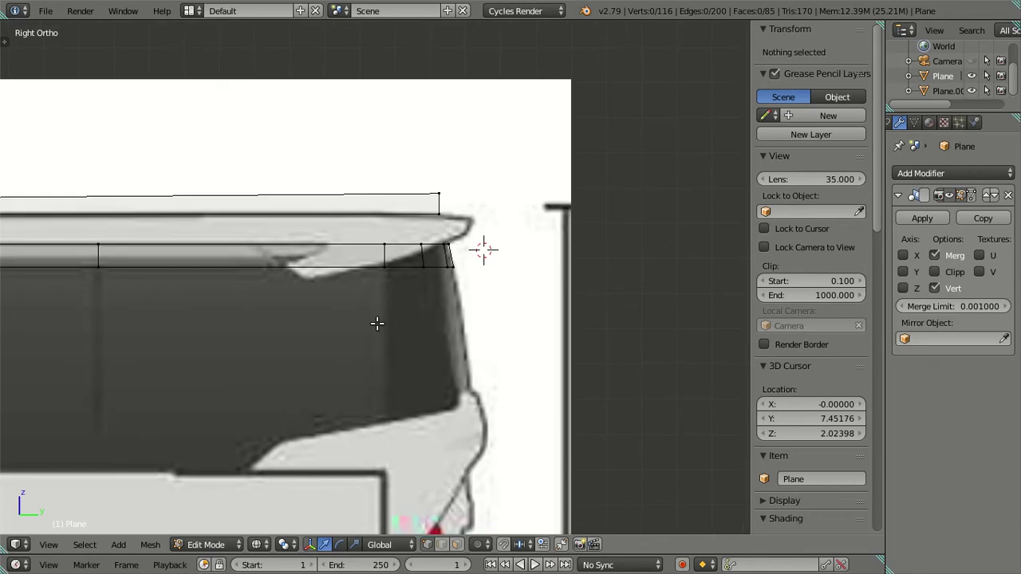
scroll(376, 322, down, 2)
scroll(597, 342, up, 2)
scroll(597, 342, down, 3)
scroll(279, 349, up, 2)
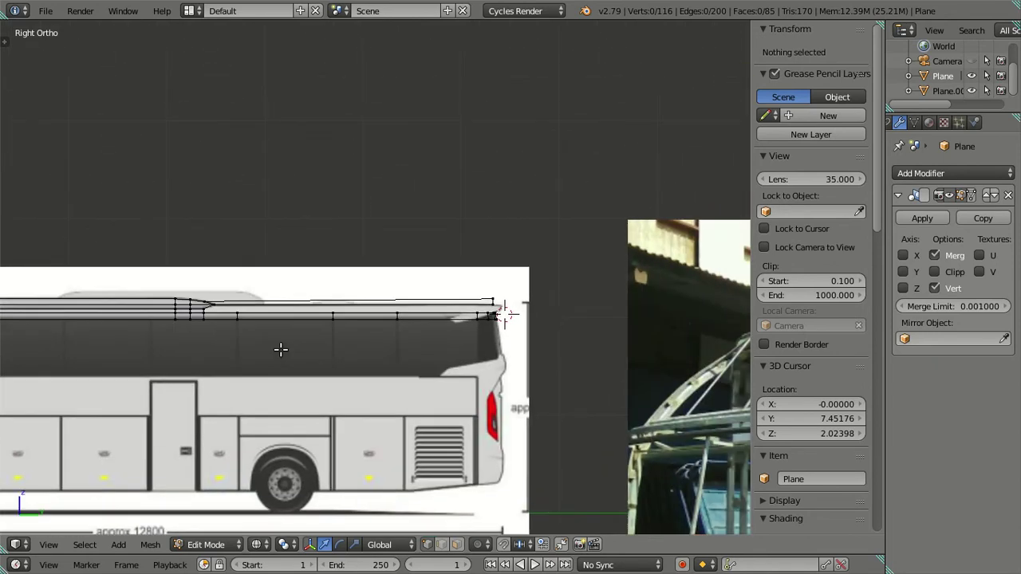
scroll(479, 339, up, 2)
scroll(491, 337, up, 1)
scroll(492, 338, up, 3)
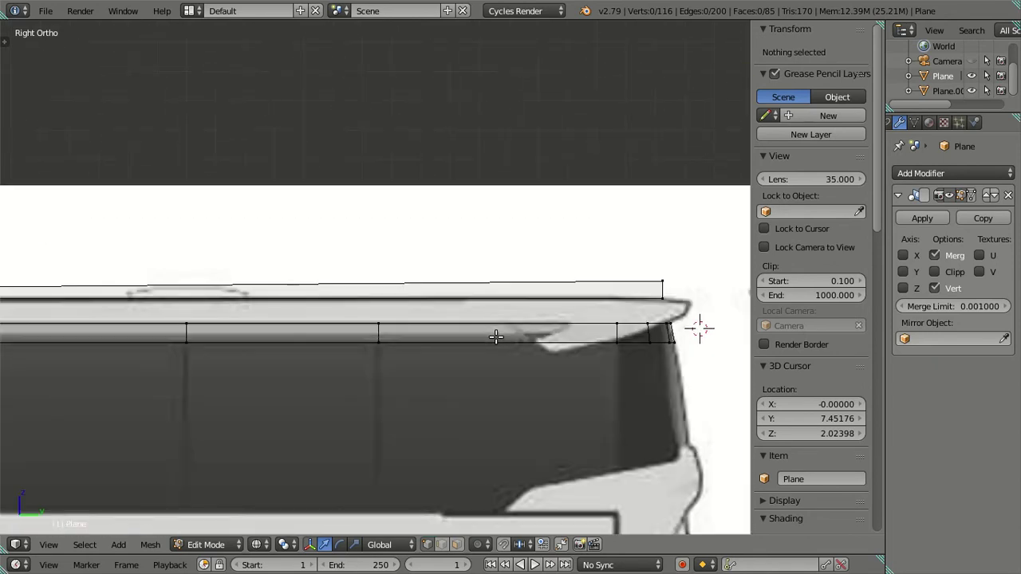
shift+middle_drag(495, 337, 420, 349)
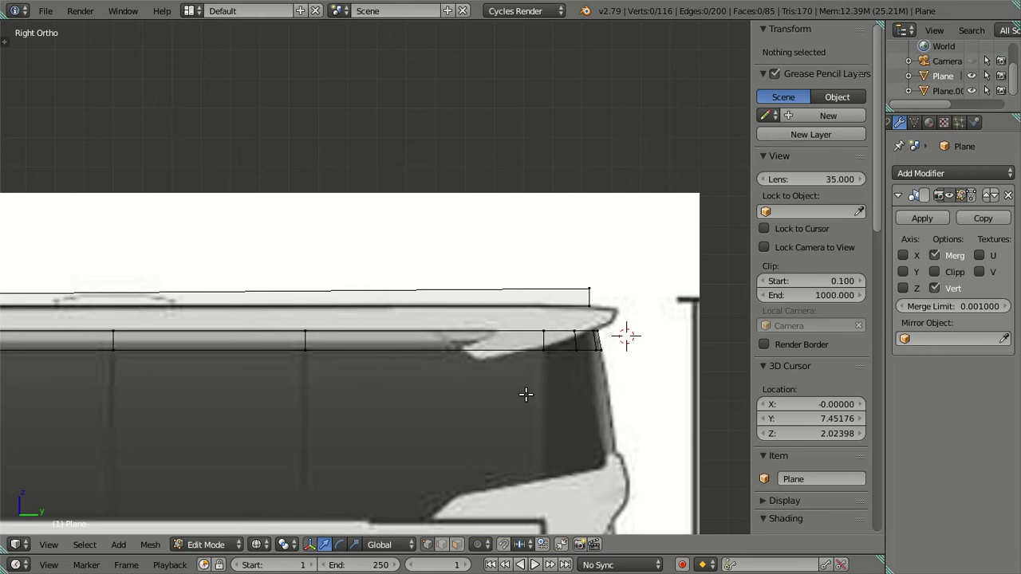
scroll(522, 386, down, 5)
scroll(511, 364, down, 3)
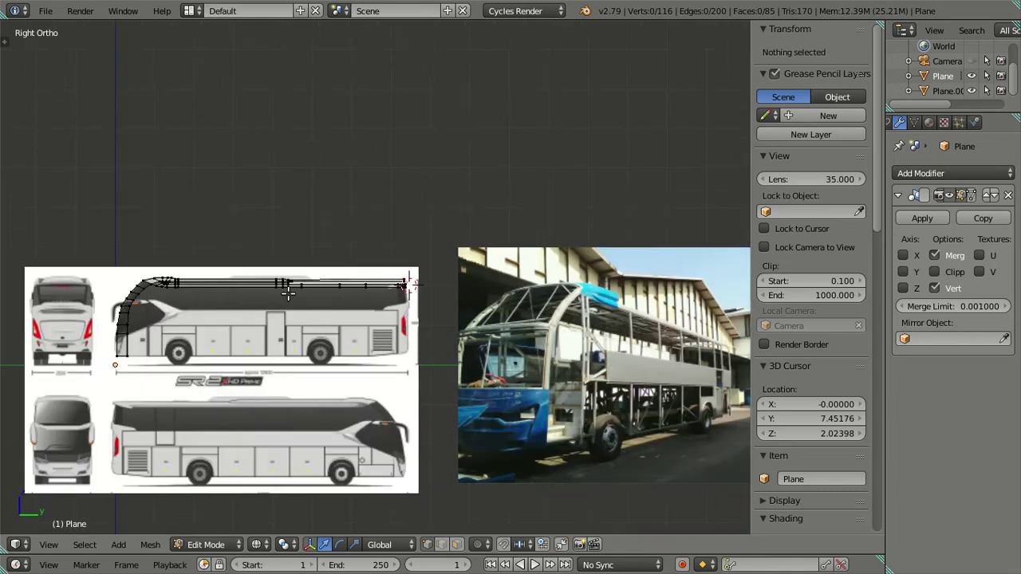
scroll(447, 364, down, 3)
scroll(385, 365, up, 5)
scroll(417, 307, up, 2)
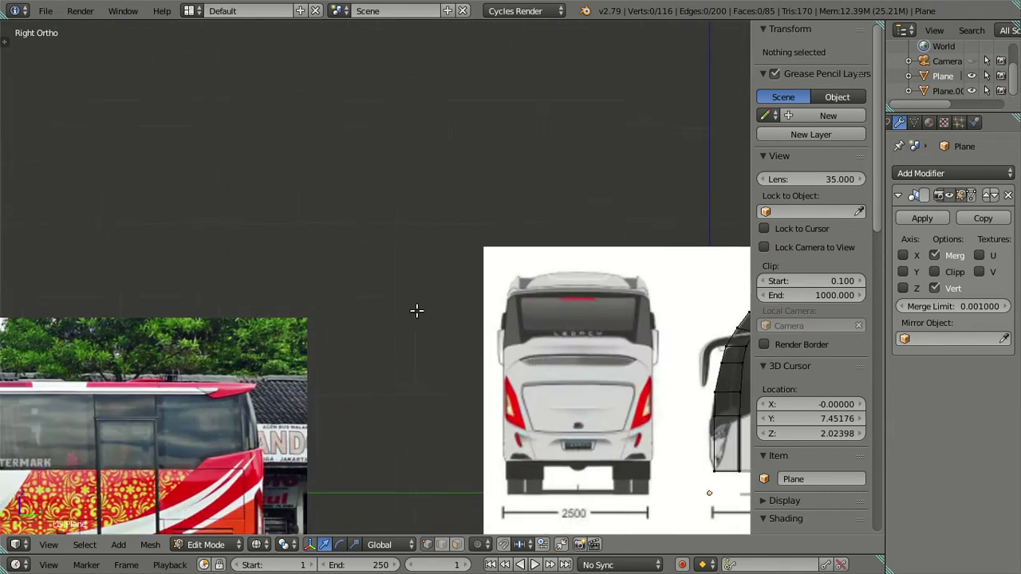
scroll(447, 311, up, 2)
scroll(457, 313, up, 2)
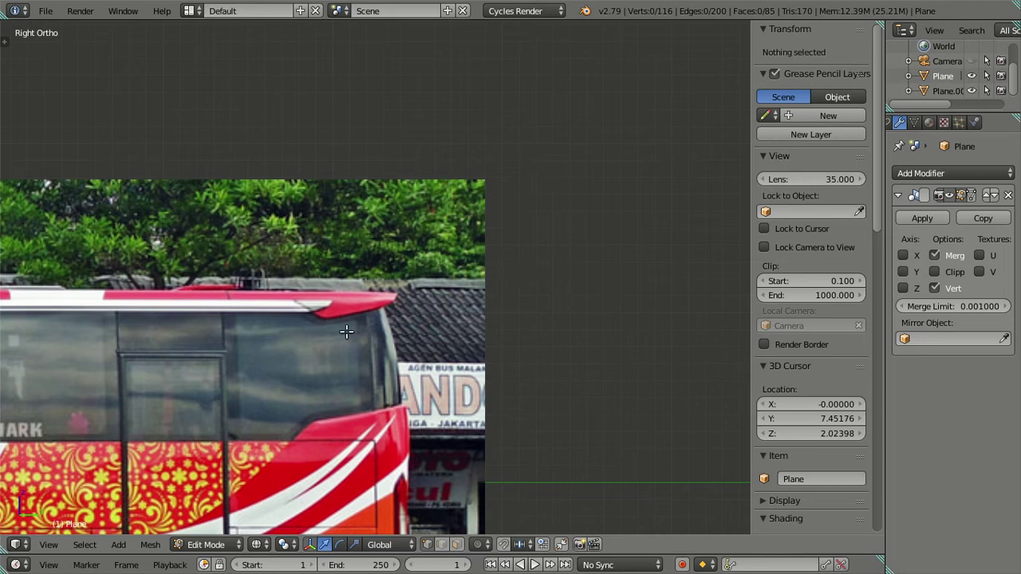
scroll(342, 330, down, 2)
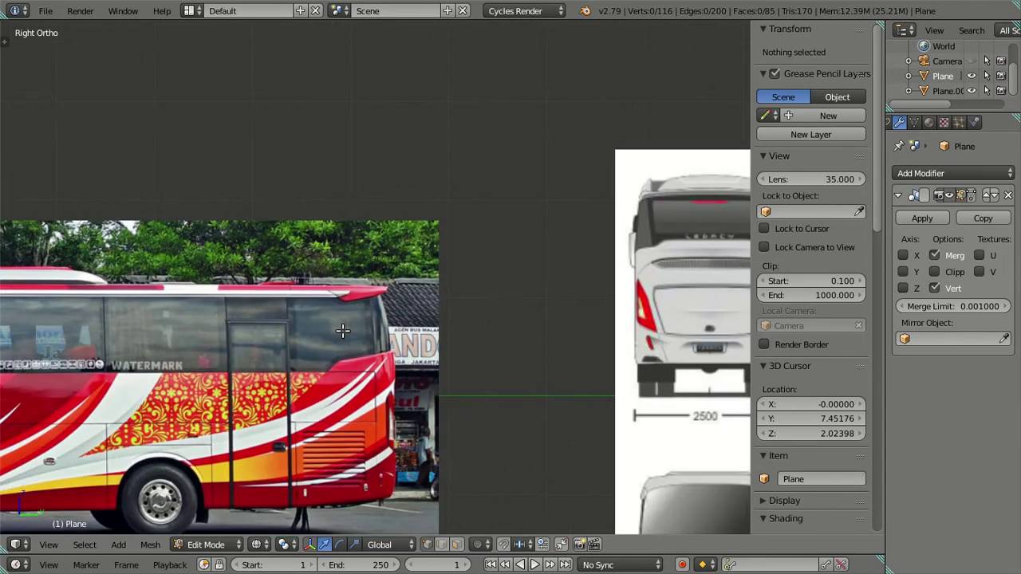
scroll(342, 330, down, 3)
shift+middle_drag(451, 335, 148, 324)
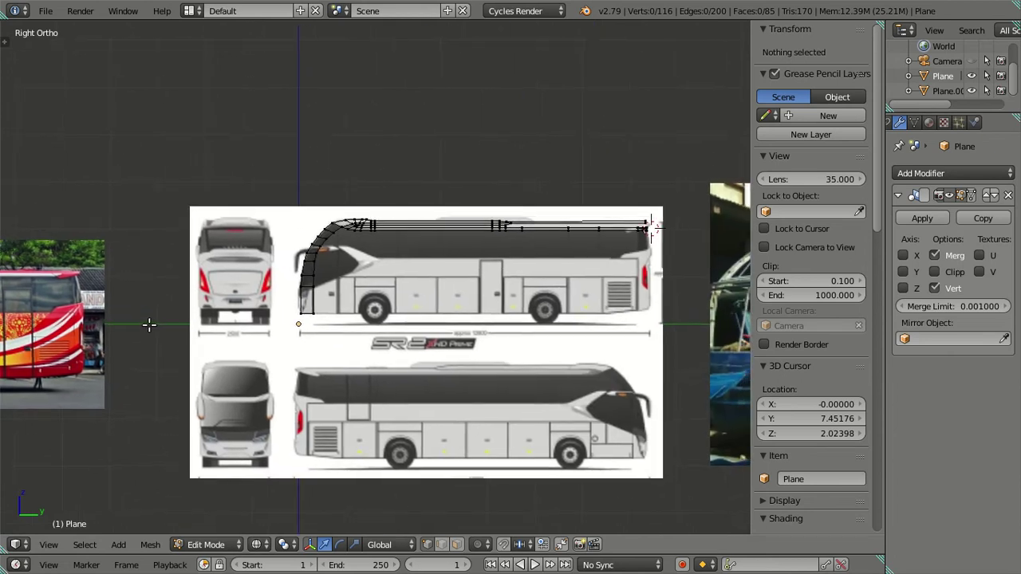
scroll(358, 309, up, 3)
scroll(358, 309, down, 2)
scroll(405, 275, up, 4)
shift+middle_drag(407, 274, 378, 319)
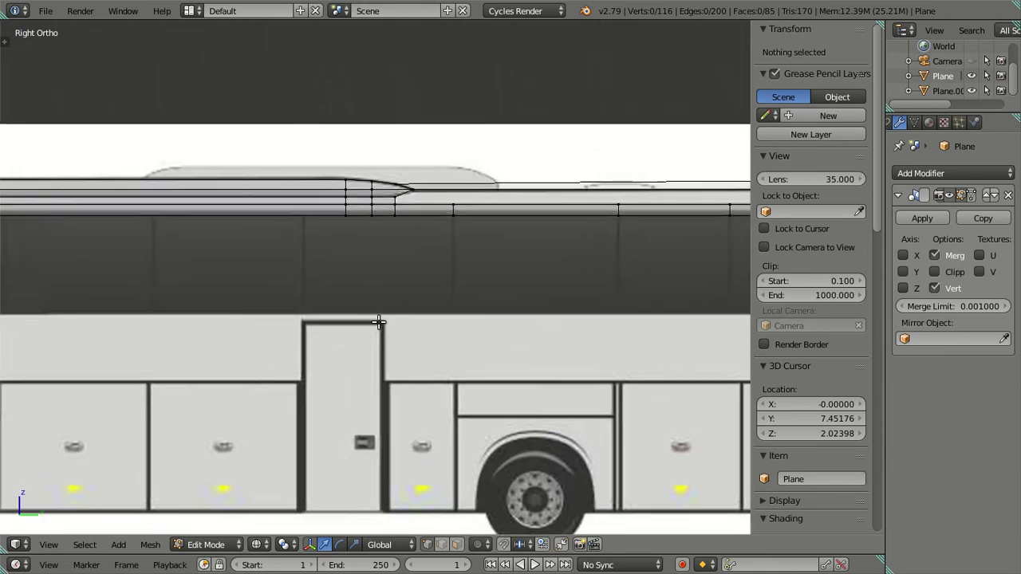
scroll(338, 318, up, 3)
scroll(308, 271, up, 1)
scroll(296, 266, up, 1)
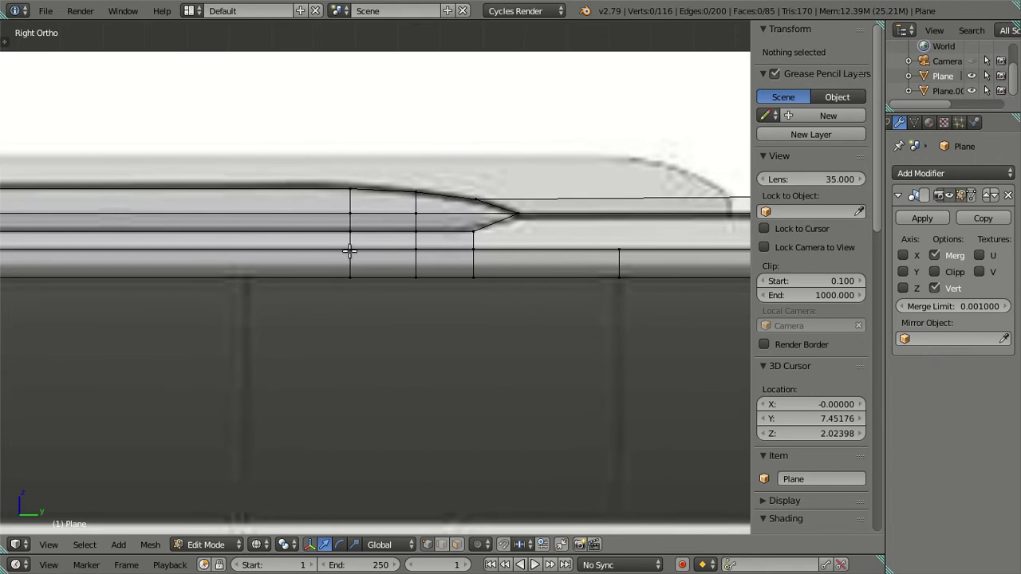
Slide the lower roof edge above the windows toward the bus front.
right_click(347, 276)
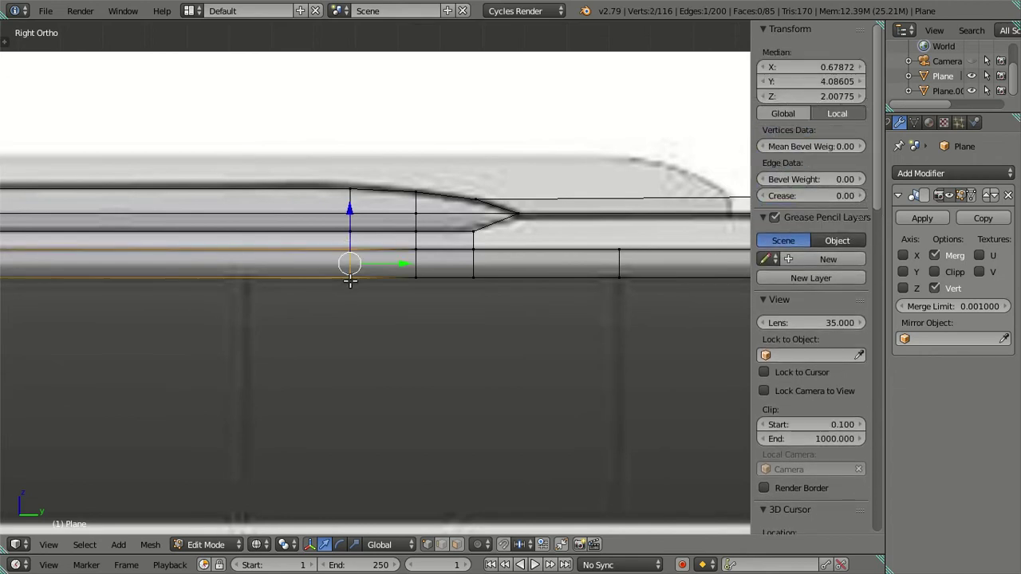
drag(403, 263, 300, 272)
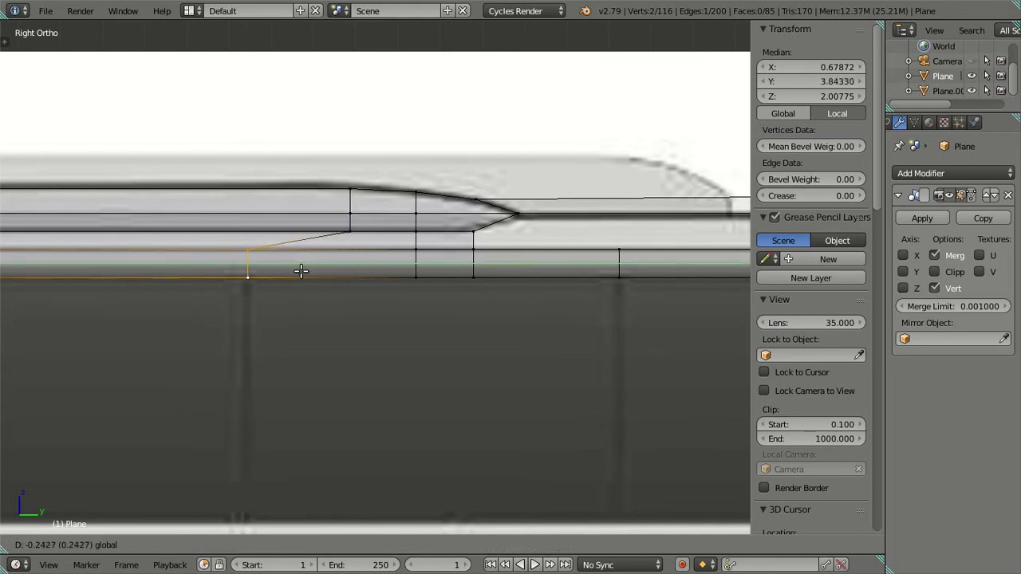
click(301, 272)
scroll(260, 292, down, 3)
mouse_move(260, 292)
shift+middle_down()
mouse_move(513, 342)
mouse_move(513, 316)
shift+middle_up()
scroll(507, 337, up, 2)
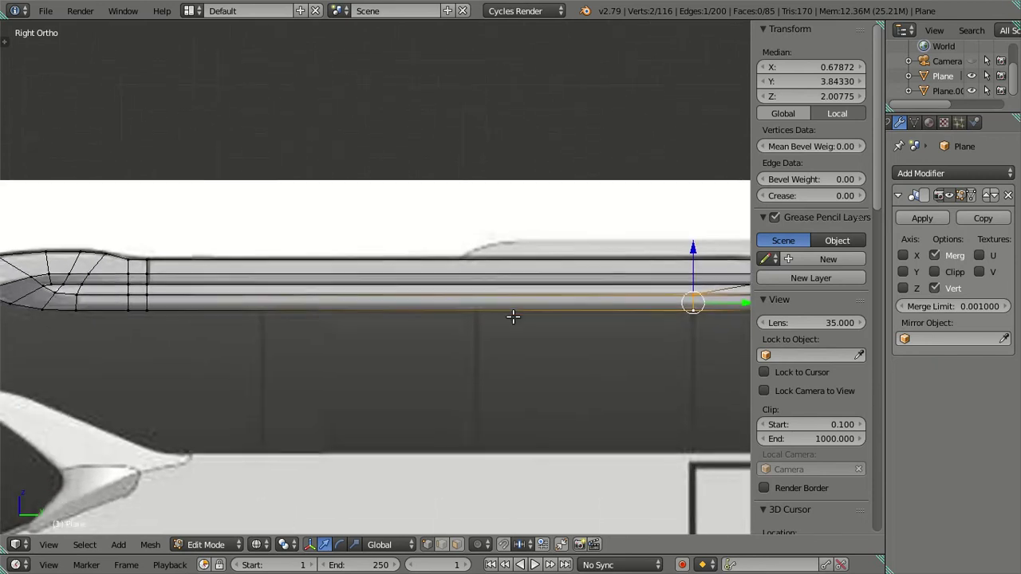
Add two vertical edge loops across the roof band, sliding the first toward the rear.
key(ctrl+r)
click(302, 292)
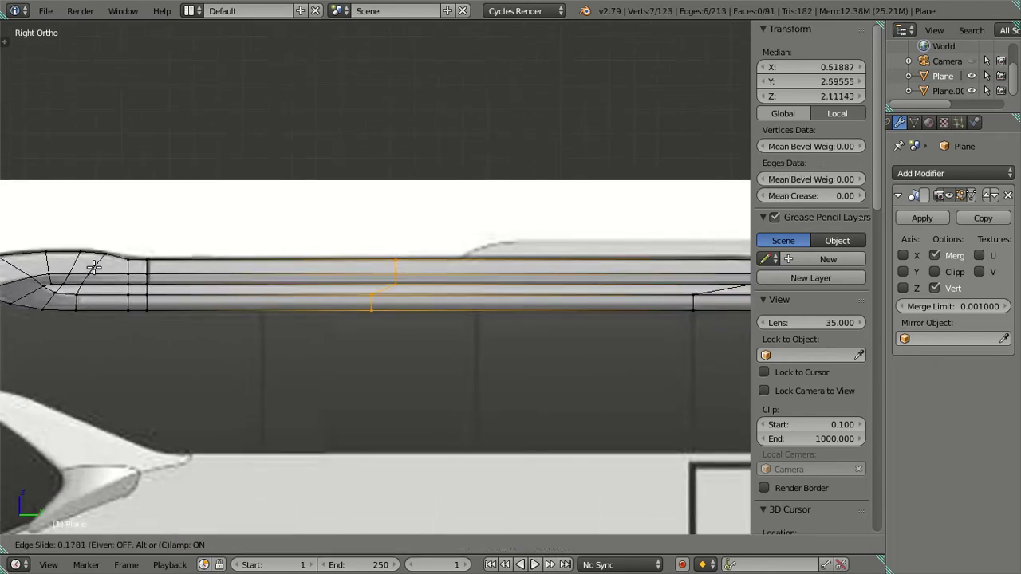
click(700, 262)
click(186, 271)
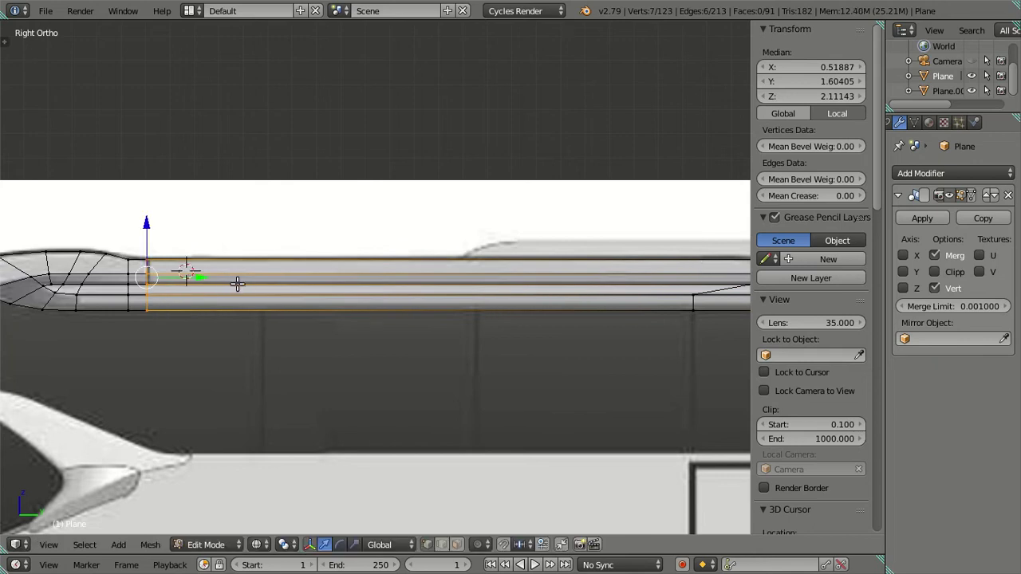
drag(218, 279, 529, 303)
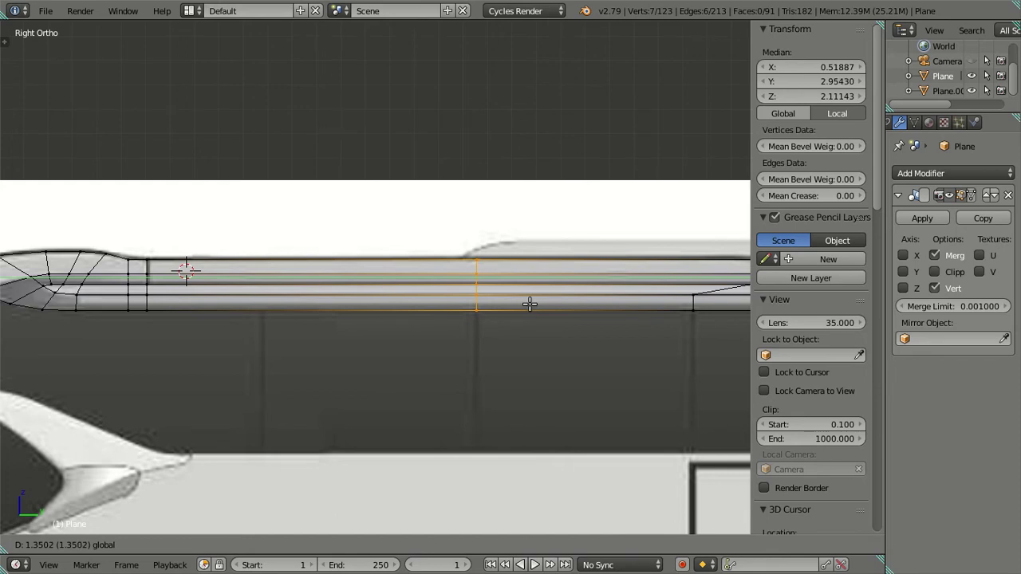
click(529, 303)
key(ctrl+r)
click(284, 264)
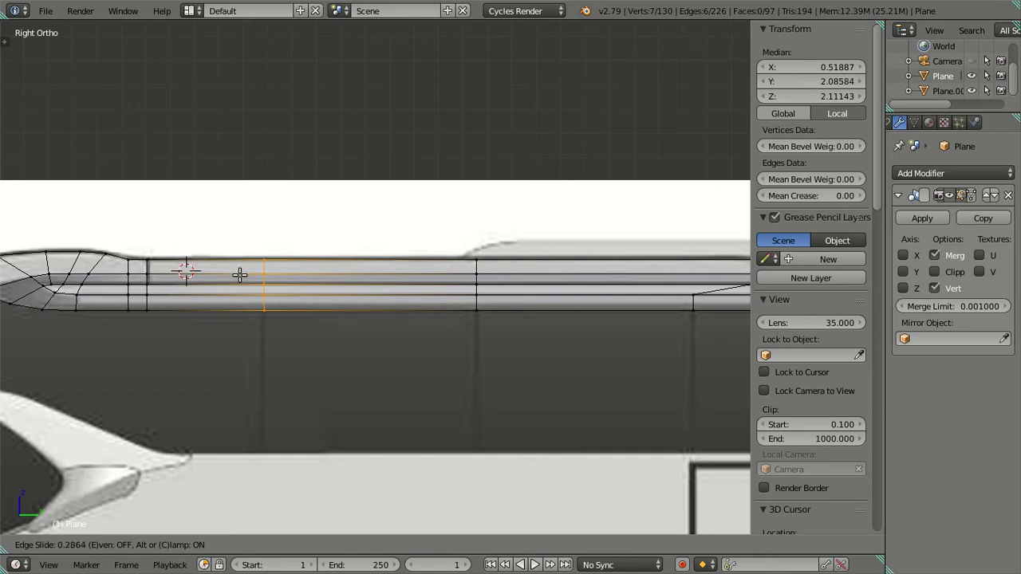
click(240, 274)
scroll(279, 323, up, 4)
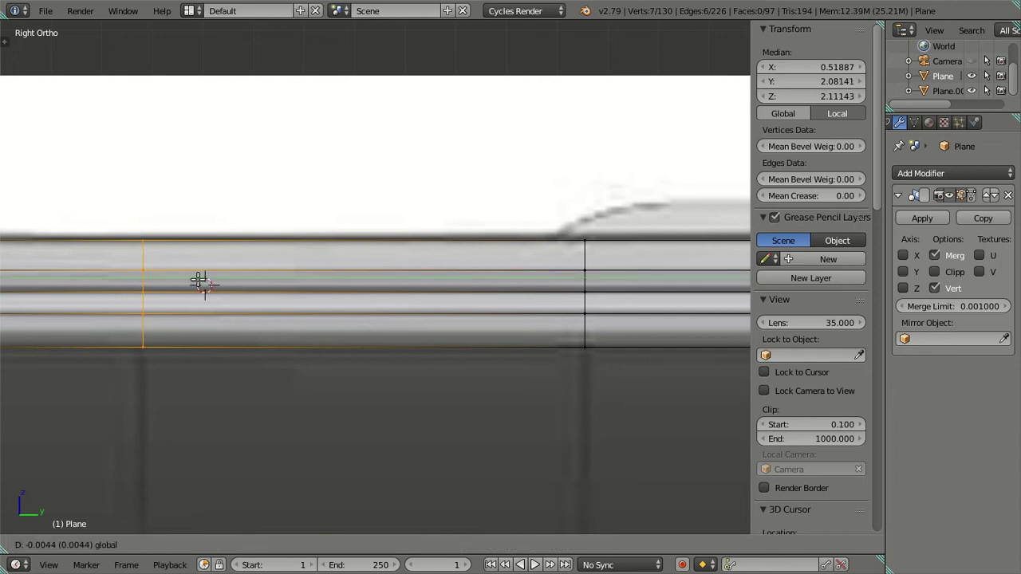
key(a)
scroll(239, 284, down, 4)
Move the roof's top-edge vertex slightly forward along Y, then deselect and zoom out.
scroll(269, 293, up, 4)
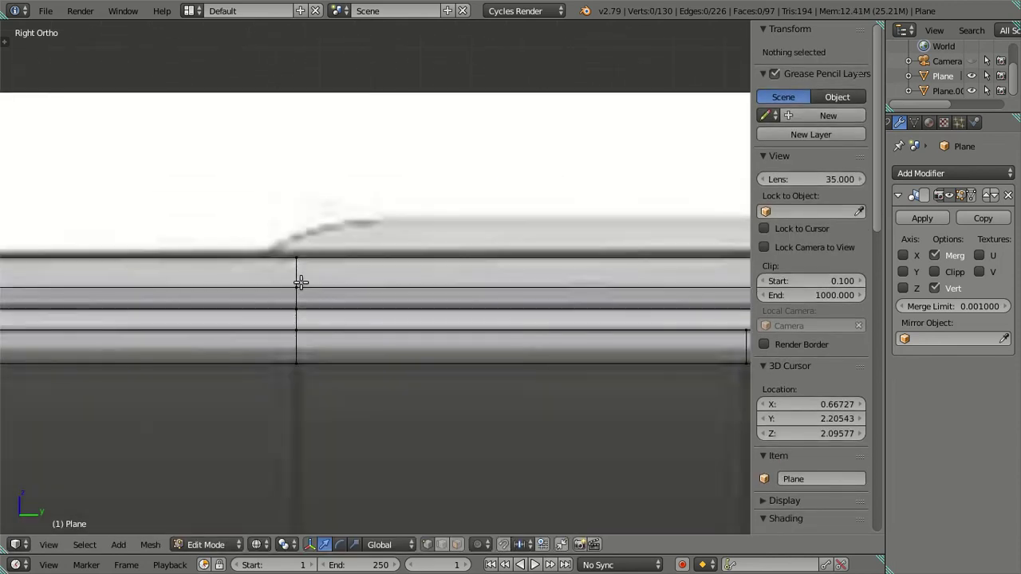
alt+right_click(293, 255)
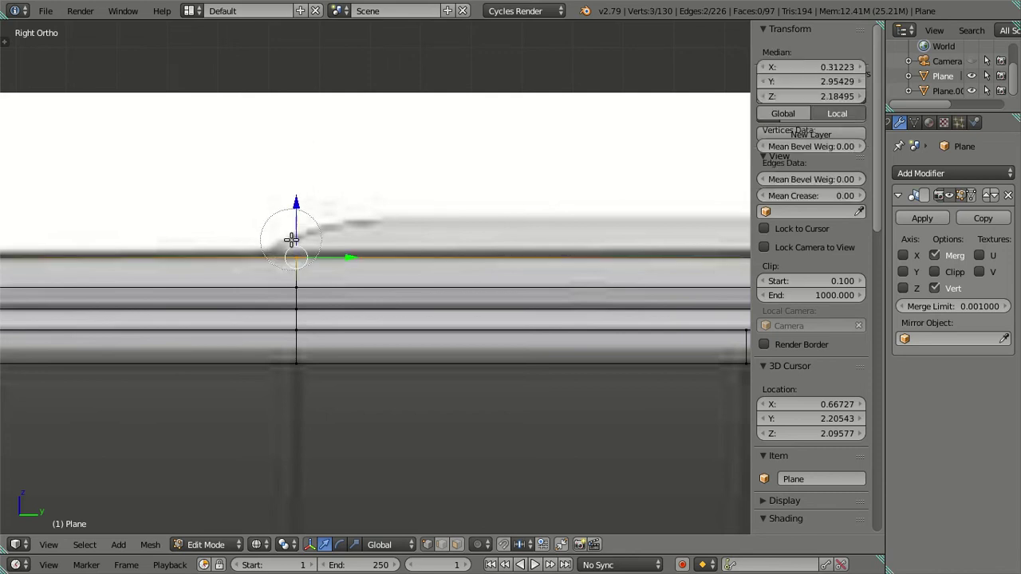
drag(351, 266, 330, 267)
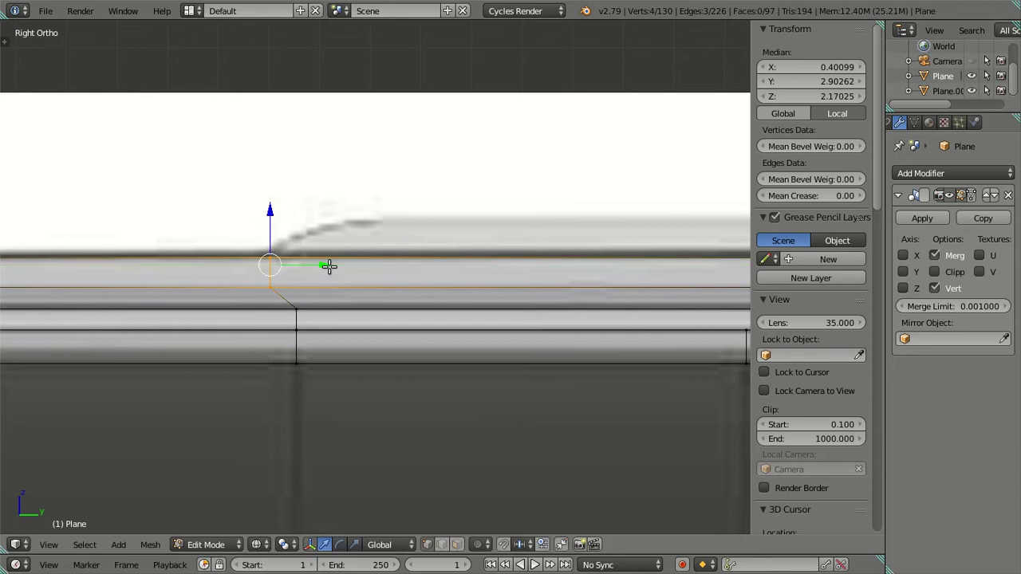
key(a)
scroll(330, 266, down, 3)
scroll(263, 307, down, 2)
scroll(263, 307, down, 2)
scroll(380, 309, down, 2)
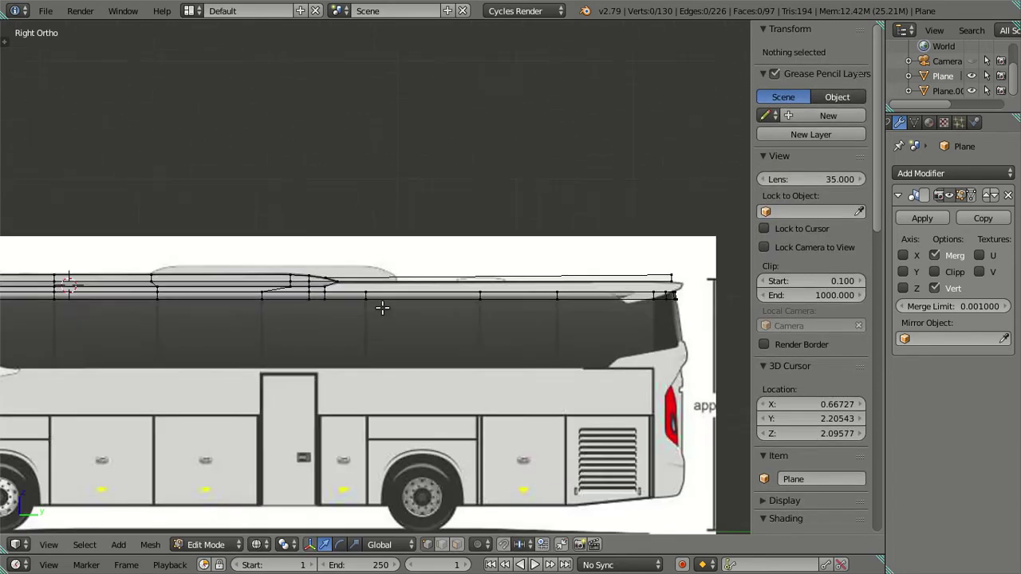
scroll(382, 308, up, 2)
scroll(385, 308, up, 1)
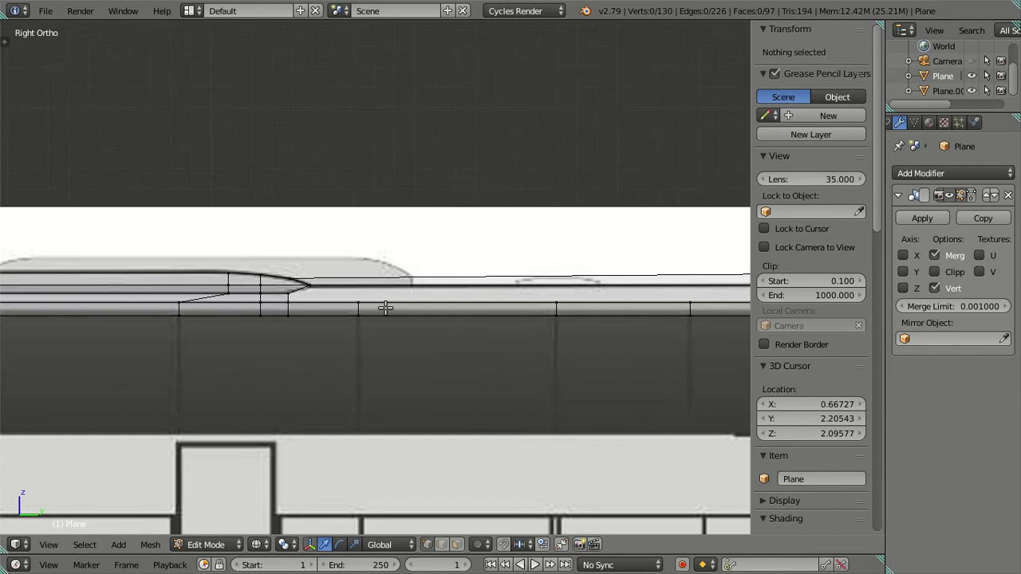
scroll(386, 307, down, 1)
scroll(354, 321, down, 2)
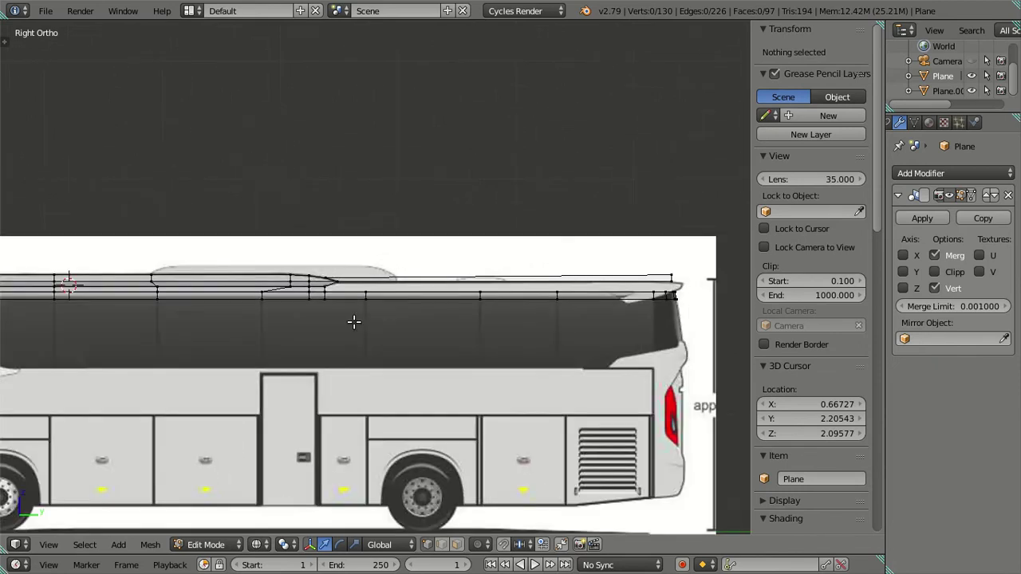
scroll(278, 342, down, 1)
scroll(371, 349, up, 2)
mouse_move(371, 349)
middle_down()
mouse_move(342, 394)
mouse_move(396, 392)
mouse_move(353, 358)
mouse_move(332, 404)
mouse_move(340, 400)
middle_up()
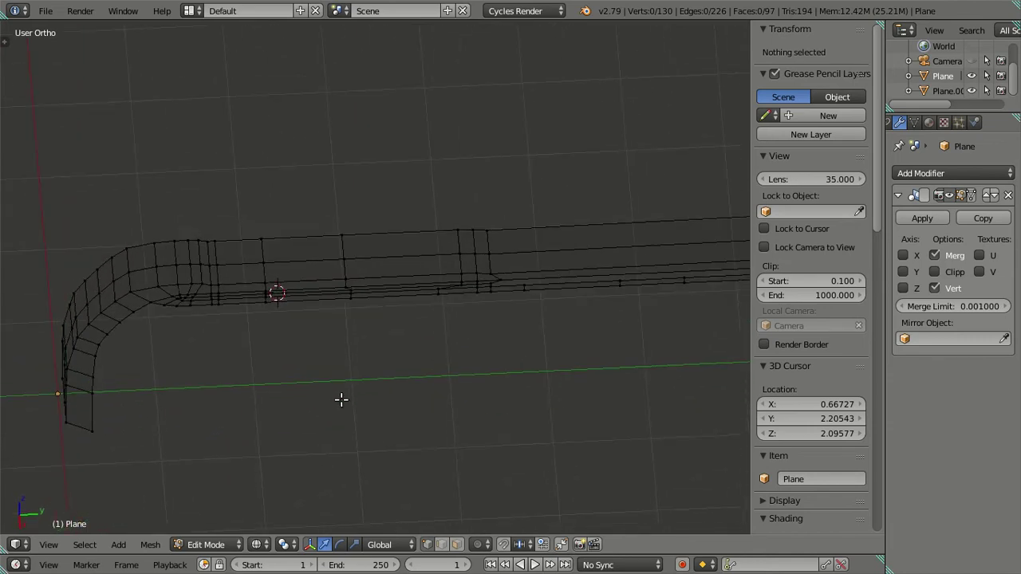
mouse_move(341, 357)
middle_down()
mouse_move(379, 315)
mouse_move(481, 280)
mouse_move(408, 255)
mouse_move(208, 258)
mouse_move(160, 300)
mouse_move(168, 266)
mouse_move(157, 246)
mouse_move(136, 255)
mouse_move(210, 358)
mouse_move(267, 365)
middle_up()
key(z)
mouse_move(255, 324)
middle_down()
mouse_move(316, 328)
mouse_move(391, 267)
mouse_move(478, 223)
mouse_move(494, 226)
mouse_move(467, 271)
mouse_move(463, 212)
mouse_move(426, 241)
mouse_move(406, 240)
mouse_move(428, 212)
mouse_move(449, 212)
middle_up()
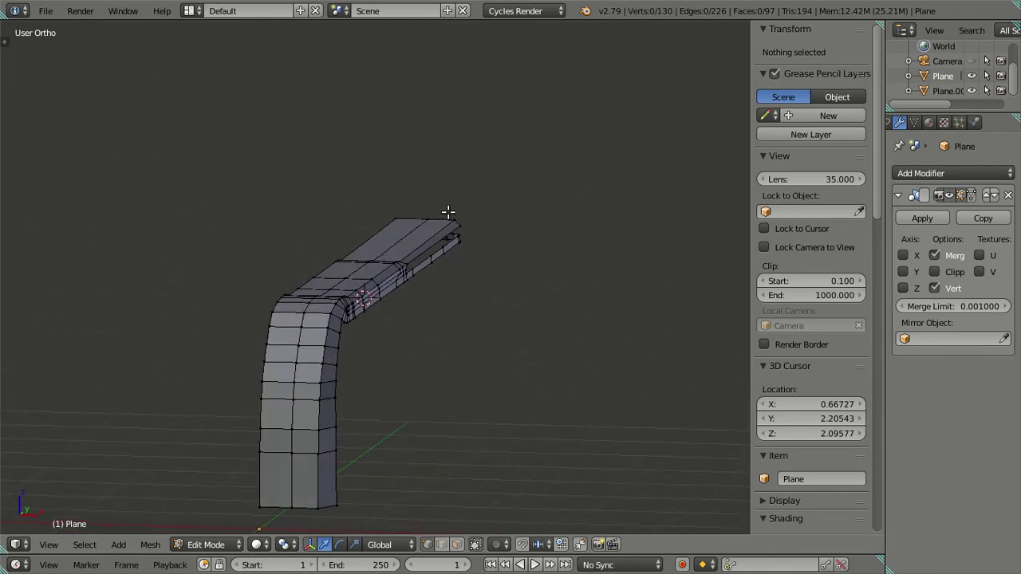
key(KP_1)
scroll(432, 354, up, 3)
key(z)
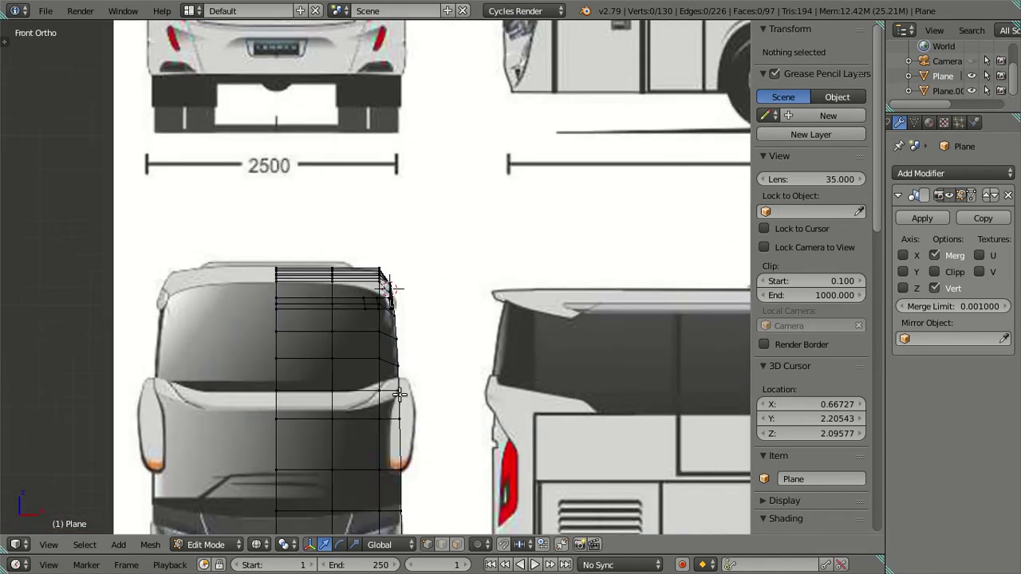
scroll(412, 379, up, 2)
key(z)
key(z)
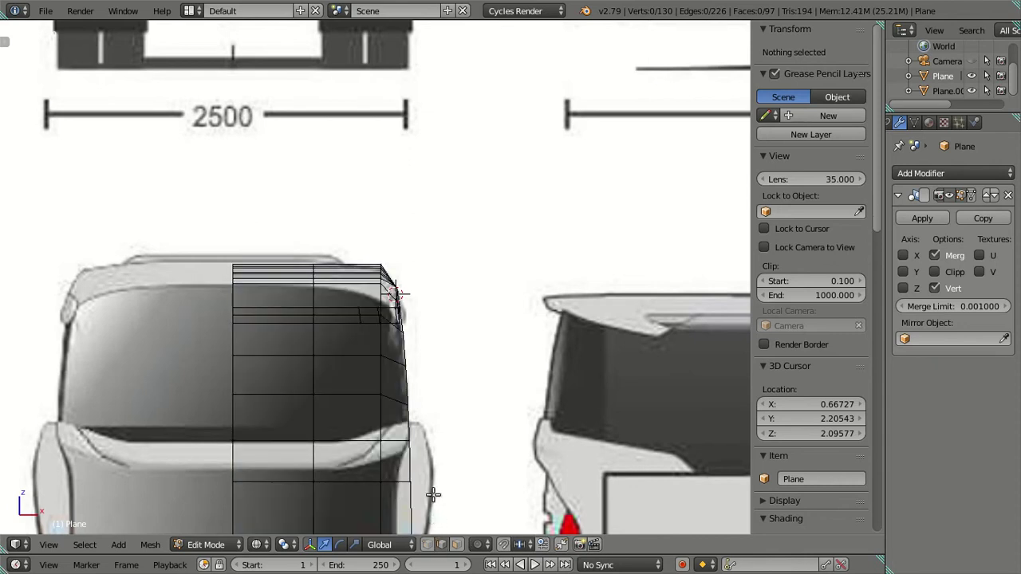
key(Tab)
scroll(421, 445, up, 1)
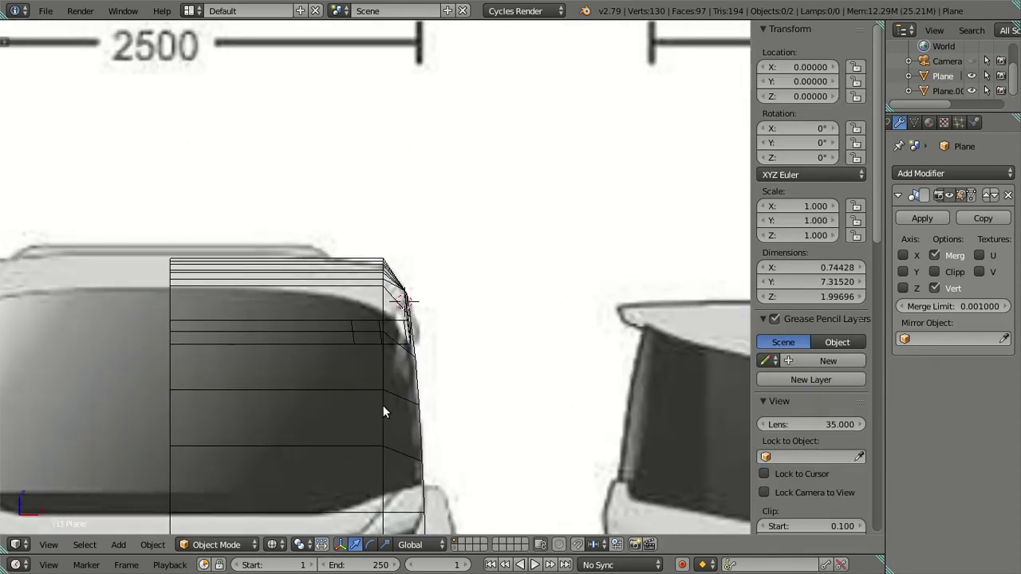
scroll(386, 401, down, 4)
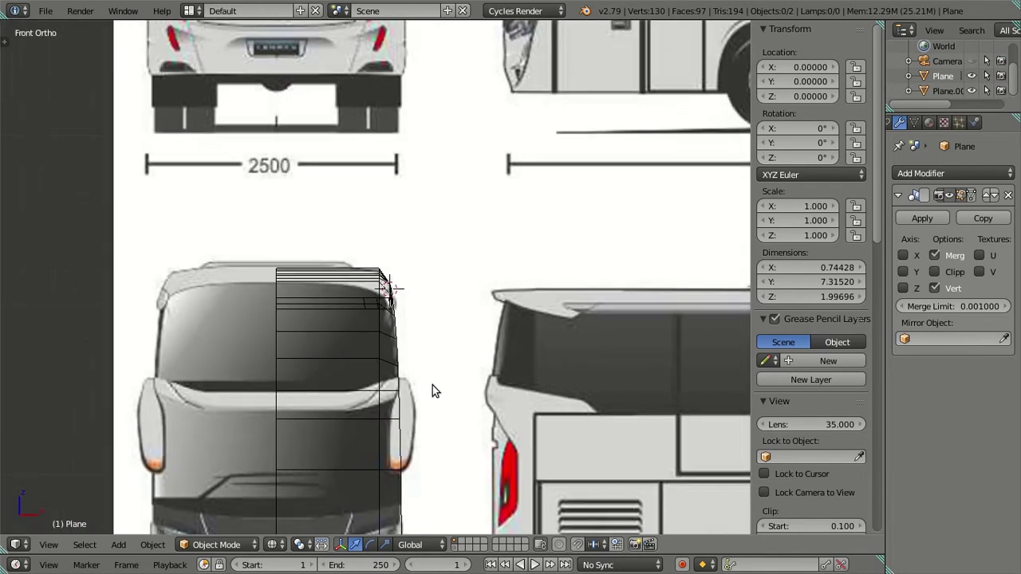
key(Tab)
mouse_move(434, 388)
middle_down()
mouse_move(402, 369)
mouse_move(277, 371)
mouse_move(273, 422)
mouse_move(303, 372)
mouse_move(346, 349)
middle_up()
key(z)
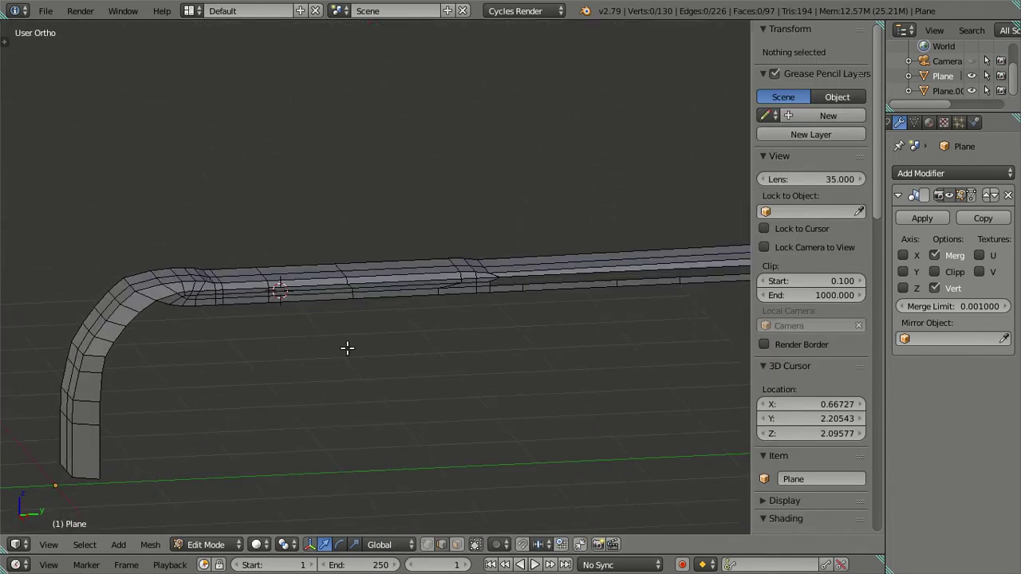
key(KP_3)
scroll(346, 346, down, 2)
scroll(401, 327, up, 2)
Zoom and pan the Right Ortho view onto the bus's front roof-pillar arch.
scroll(402, 327, up, 4)
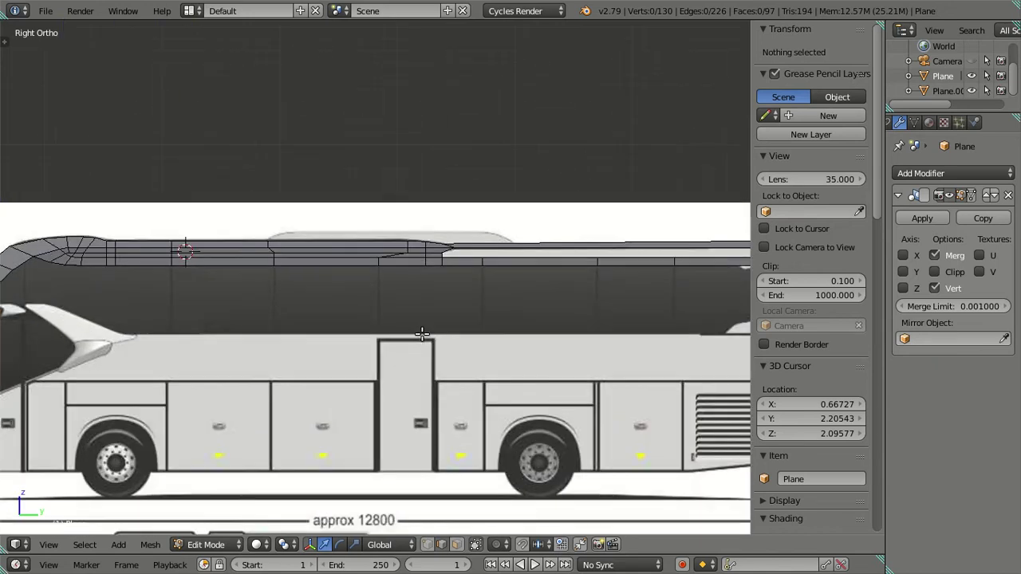
shift+middle_drag(120, 319, 391, 319)
scroll(269, 292, up, 3)
mouse_move(269, 292)
shift+middle_down()
mouse_move(392, 301)
mouse_move(381, 295)
shift+middle_up()
scroll(380, 294, up, 2)
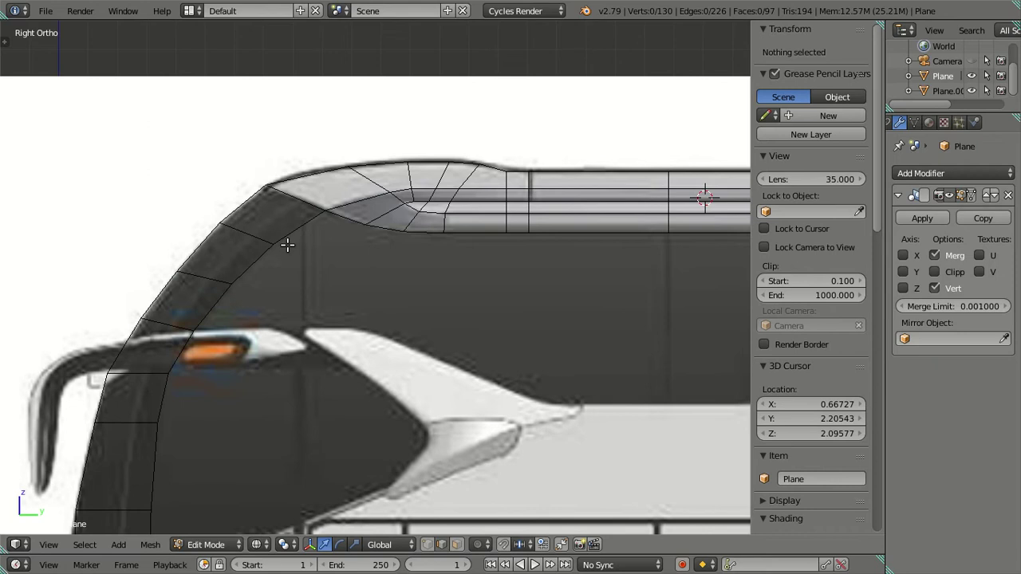
scroll(287, 245, up, 1)
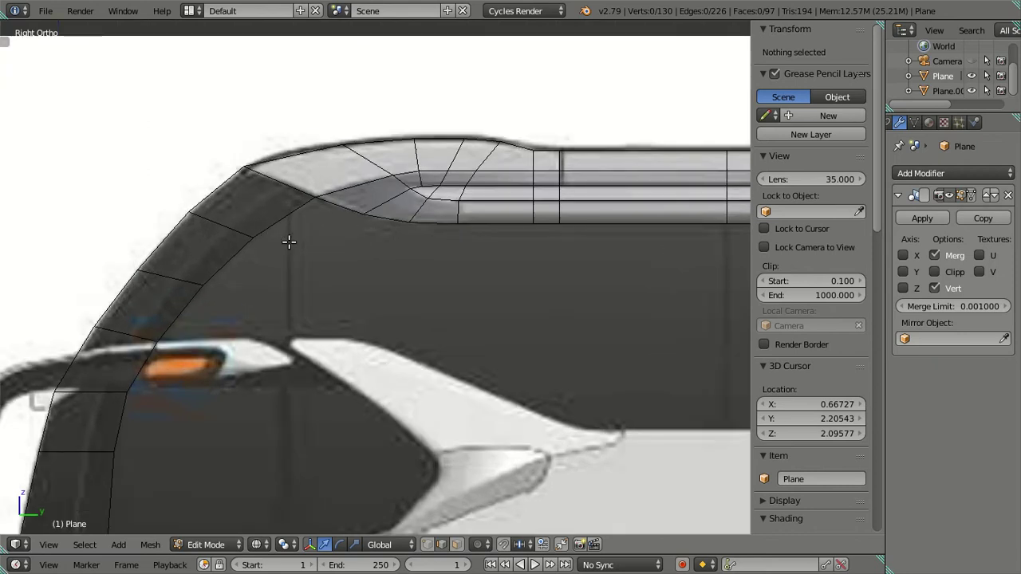
Cut four centred edge loops across the front pillar arch, then Dissolve Edges on them.
key(ctrl+r)
scroll(293, 211, up, 1)
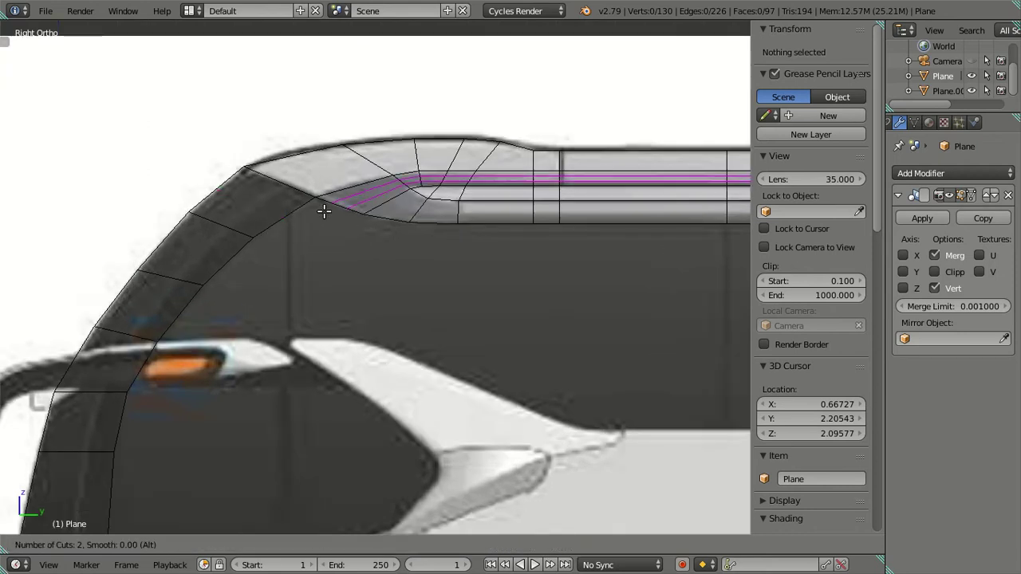
click(280, 221)
right_click(281, 221)
key(x)
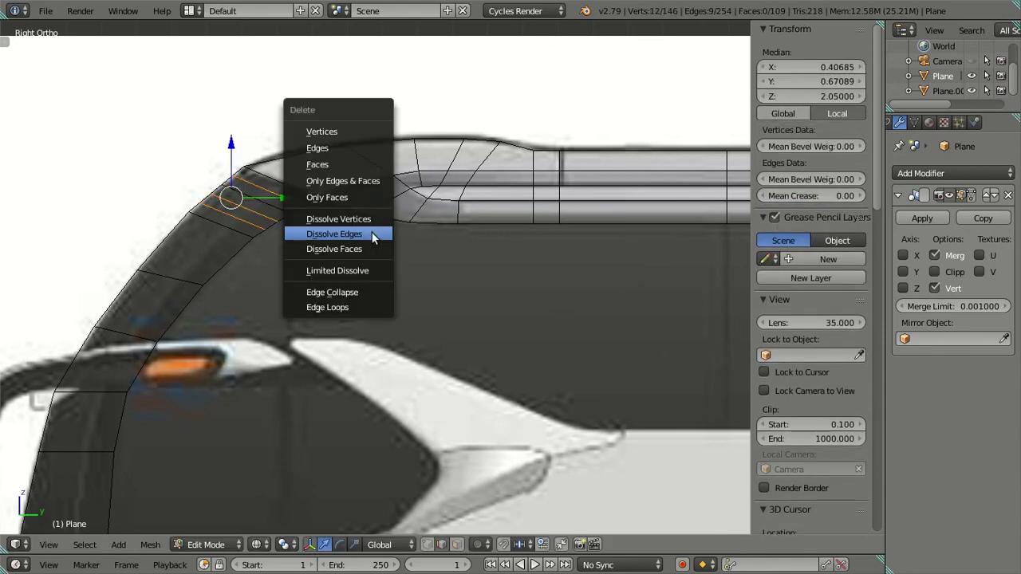
click(373, 236)
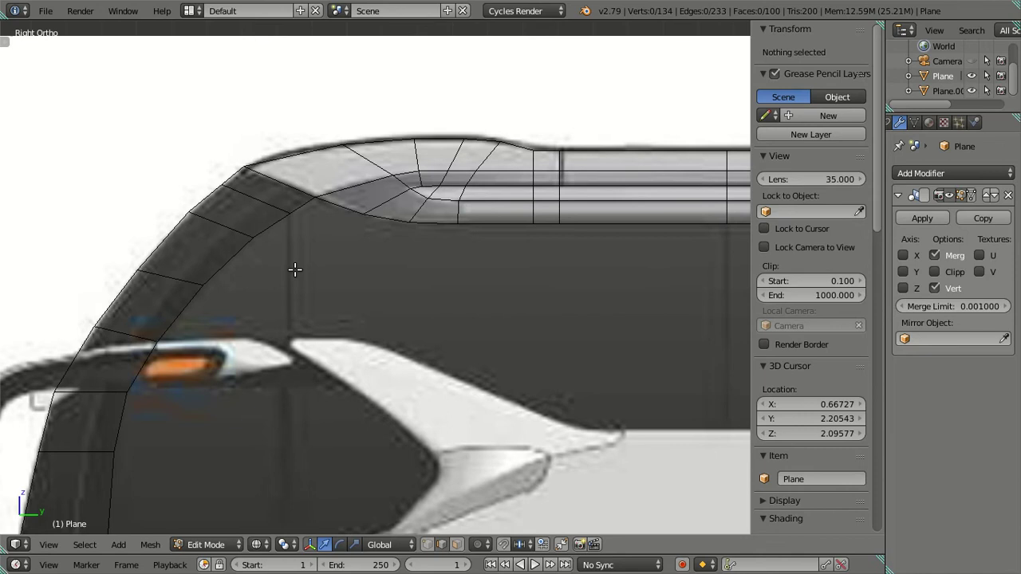
scroll(289, 271, down, 1)
scroll(327, 276, down, 1)
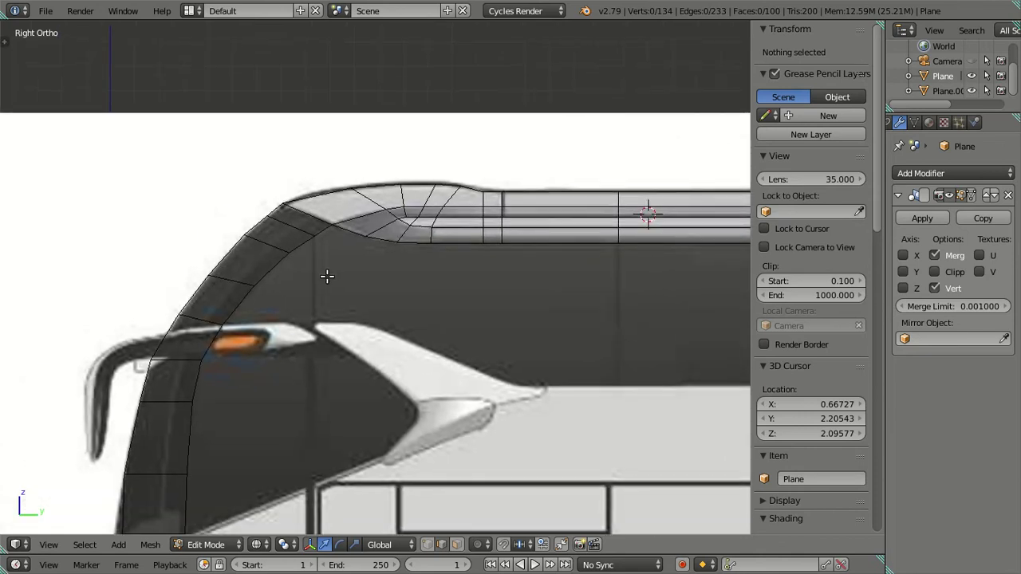
scroll(296, 314, down, 1)
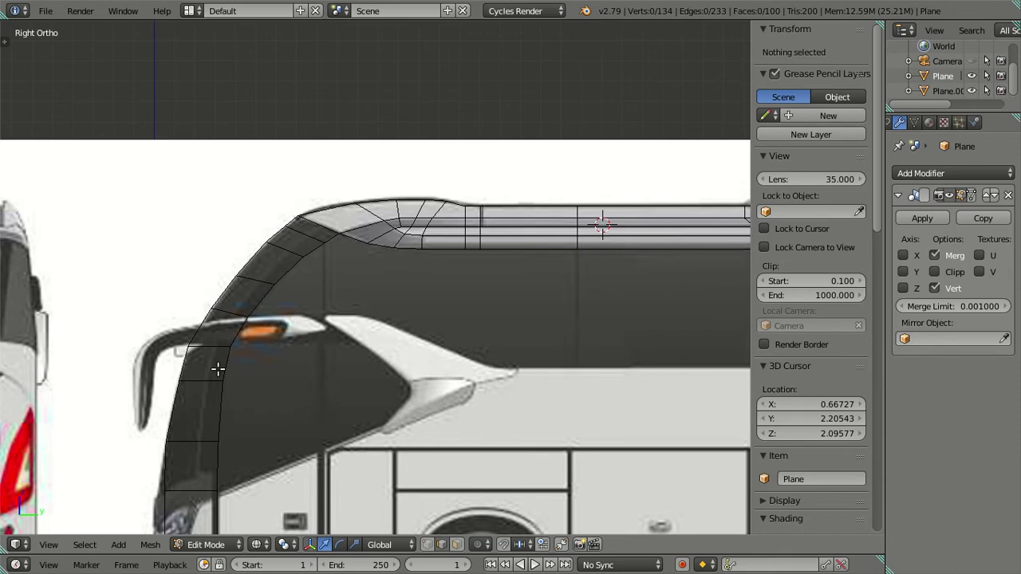
scroll(348, 308, up, 1)
scroll(359, 364, up, 1)
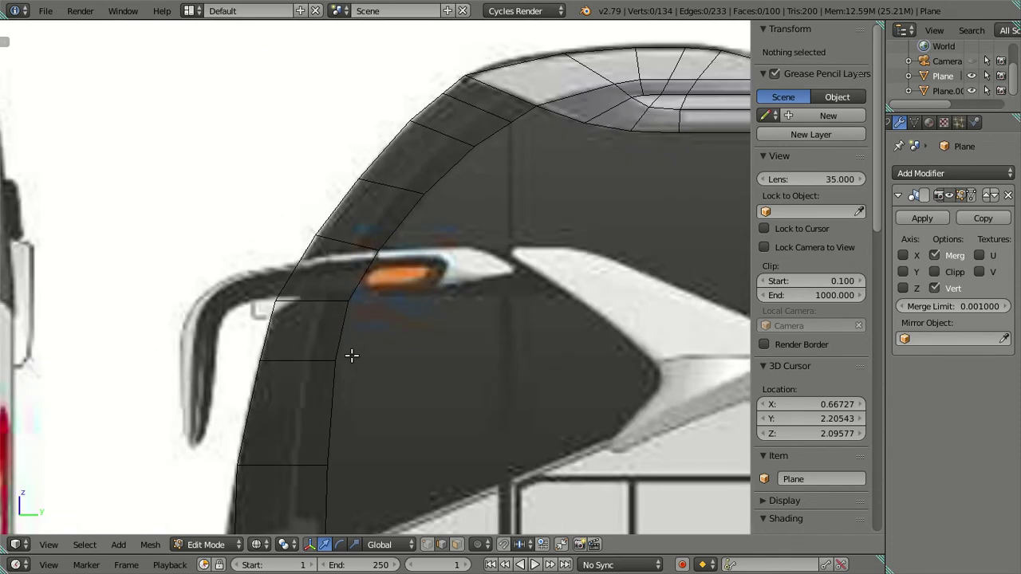
scroll(335, 287, up, 1)
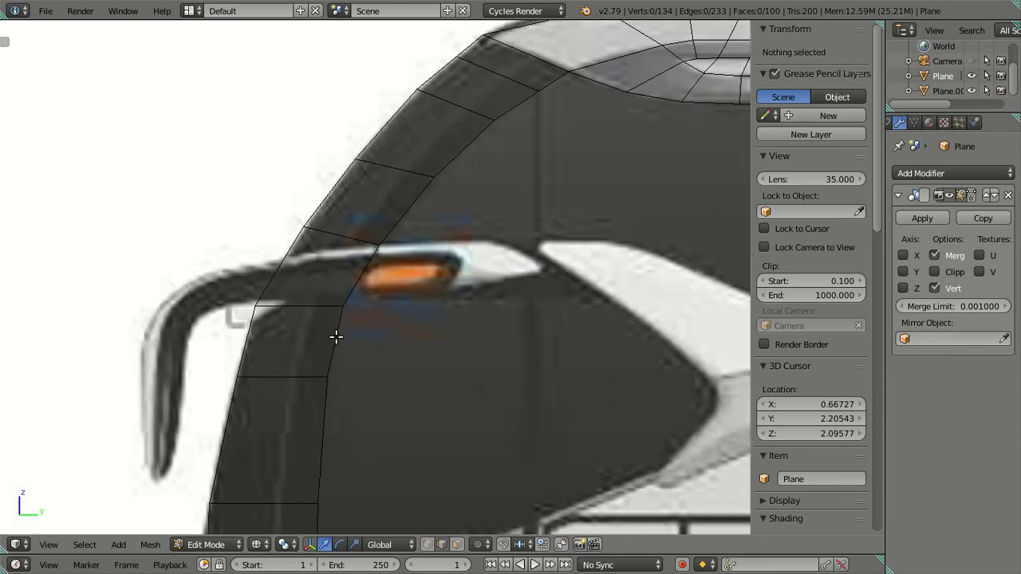
Cut two edge loops near the headlight and Dissolve Edges on them.
key(ctrl+r)
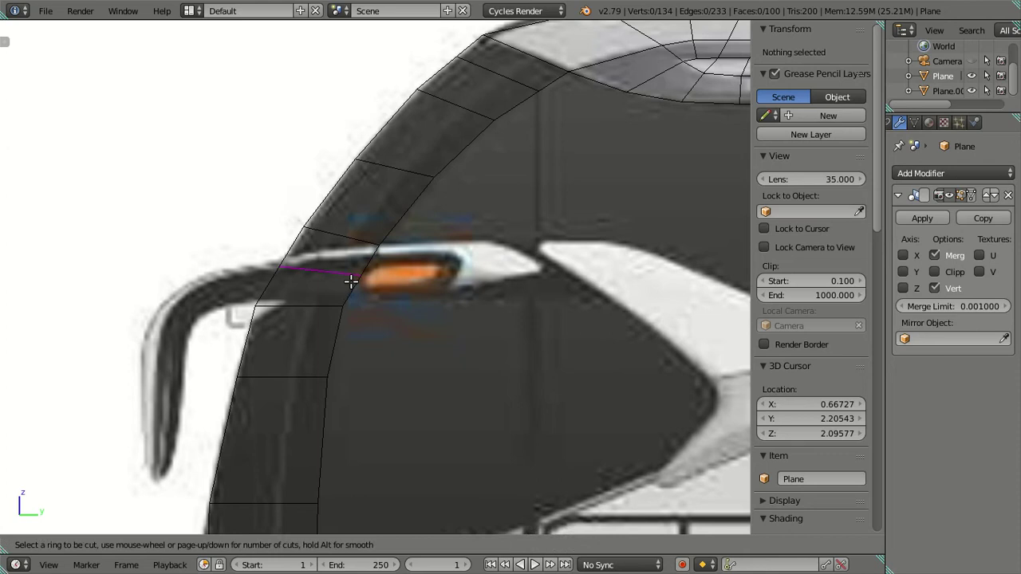
scroll(351, 281, up, 1)
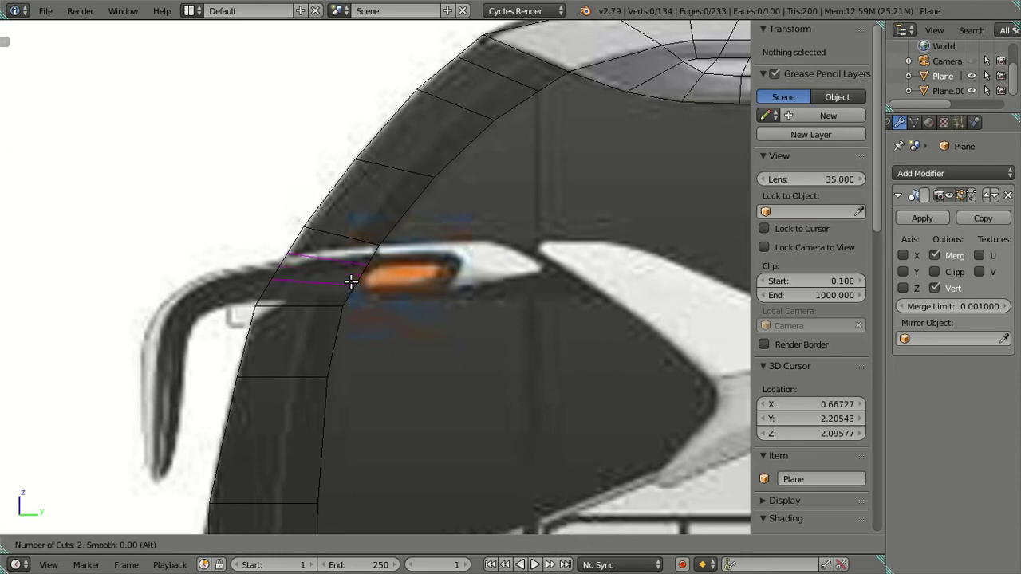
click(351, 280)
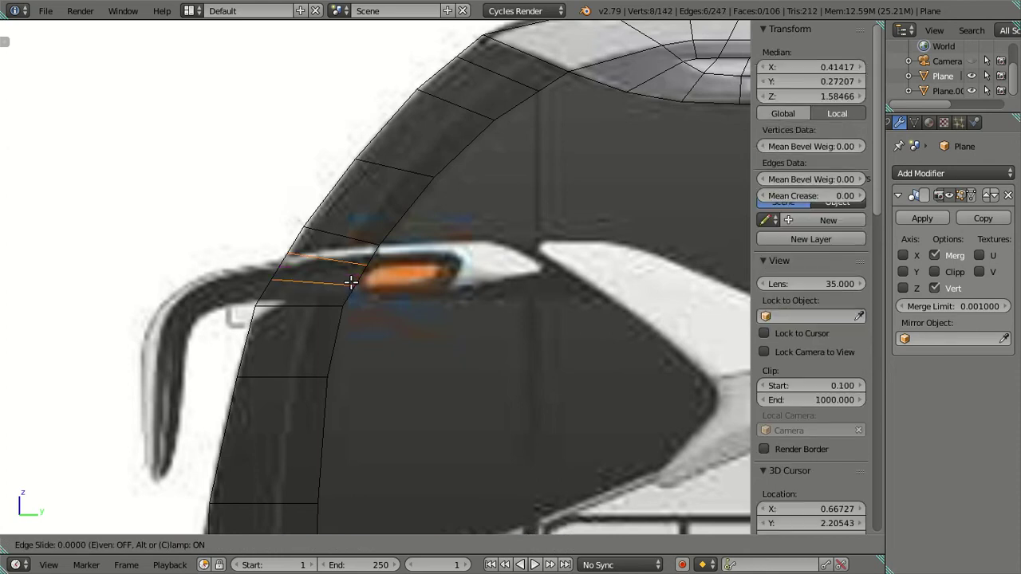
right_click(351, 280)
key(x)
click(461, 279)
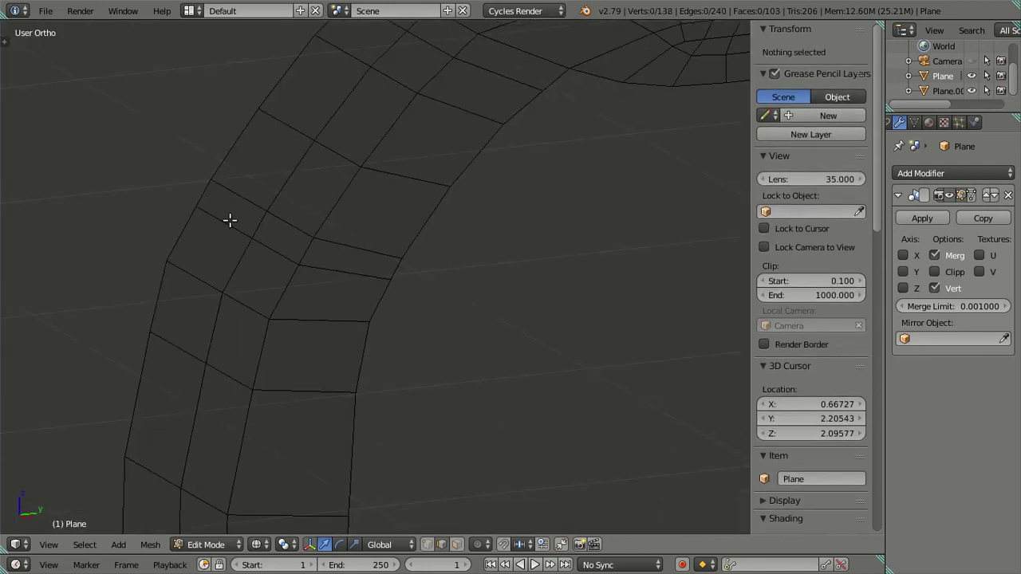
Select the pillar vertices beside the headlight and inspect them; a trial move is cancelled.
right_click(249, 230)
key(KP_3)
scroll(313, 278, up, 2)
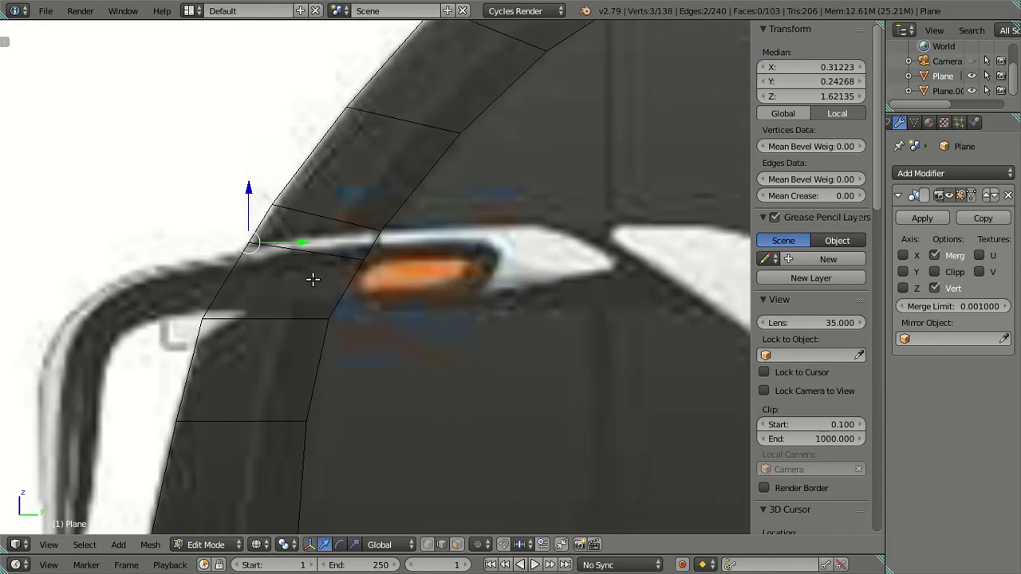
key(f)
middle_drag(327, 275, 188, 217)
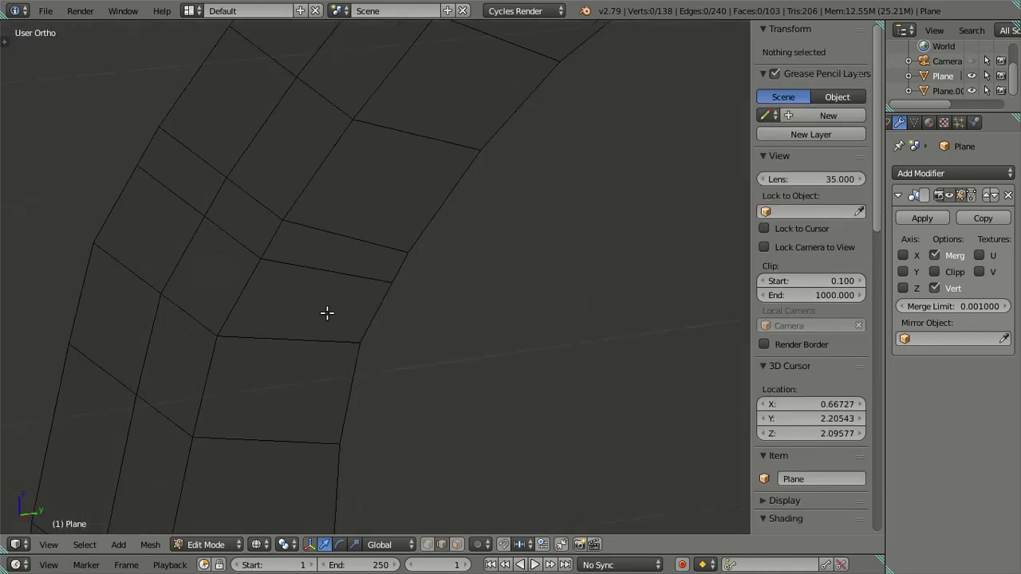
key(KP_3)
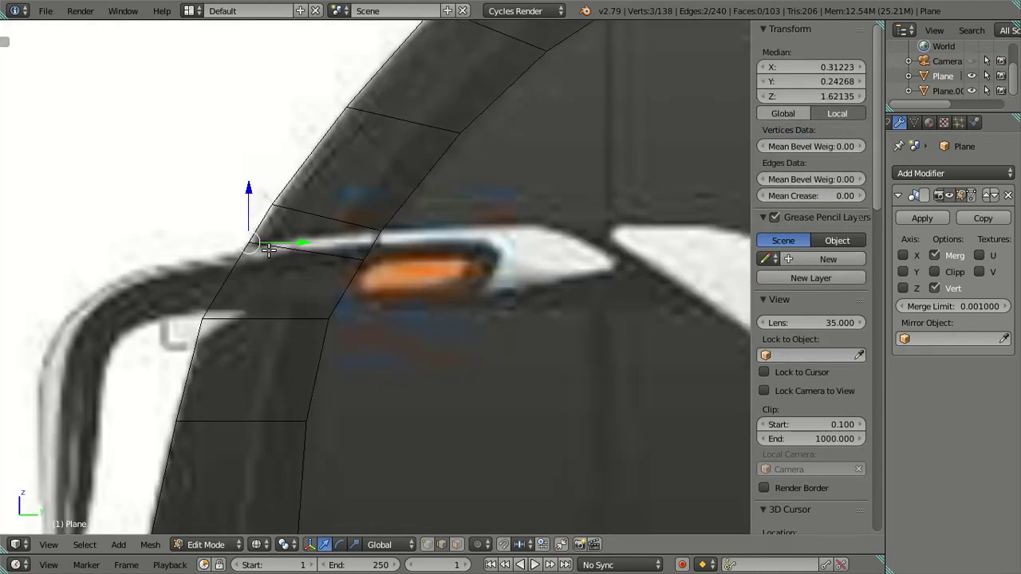
key(g)
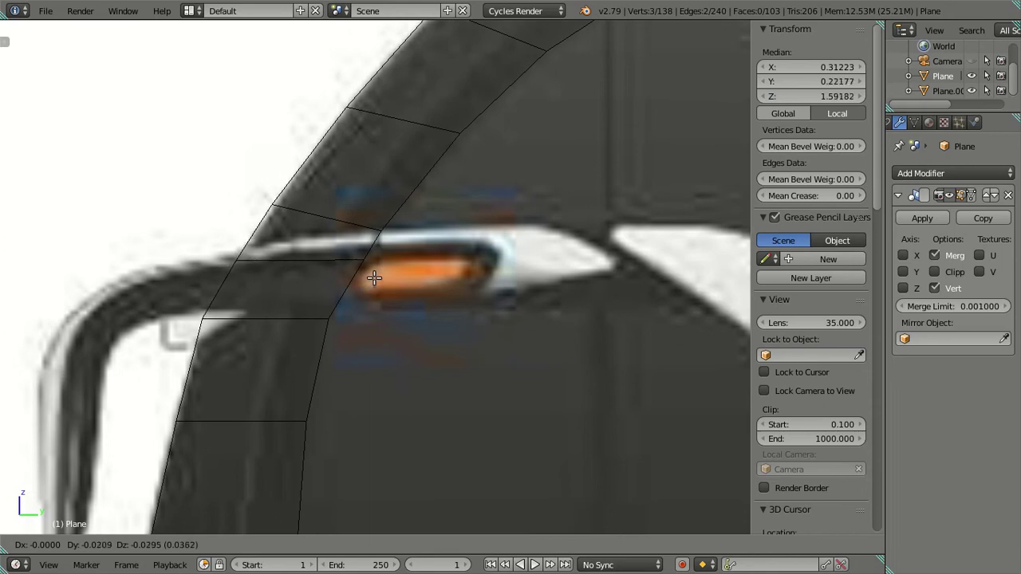
click(374, 276)
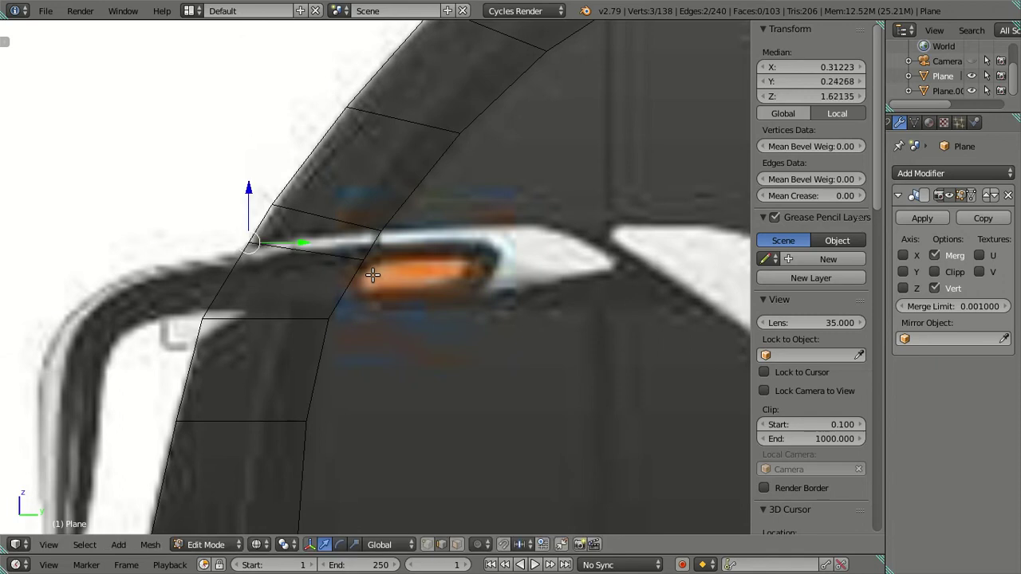
scroll(372, 275, up, 1)
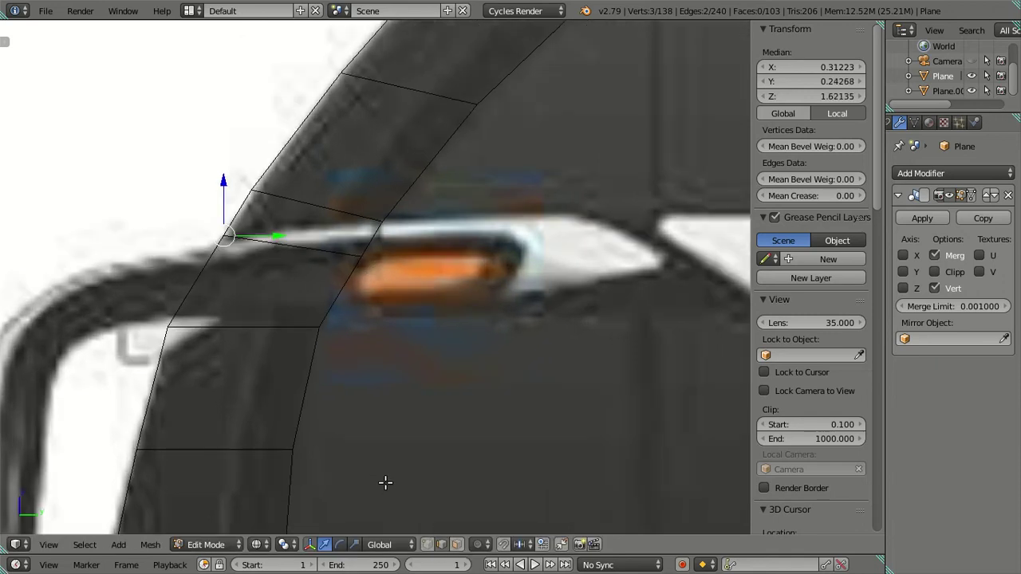
scroll(347, 435, down, 3)
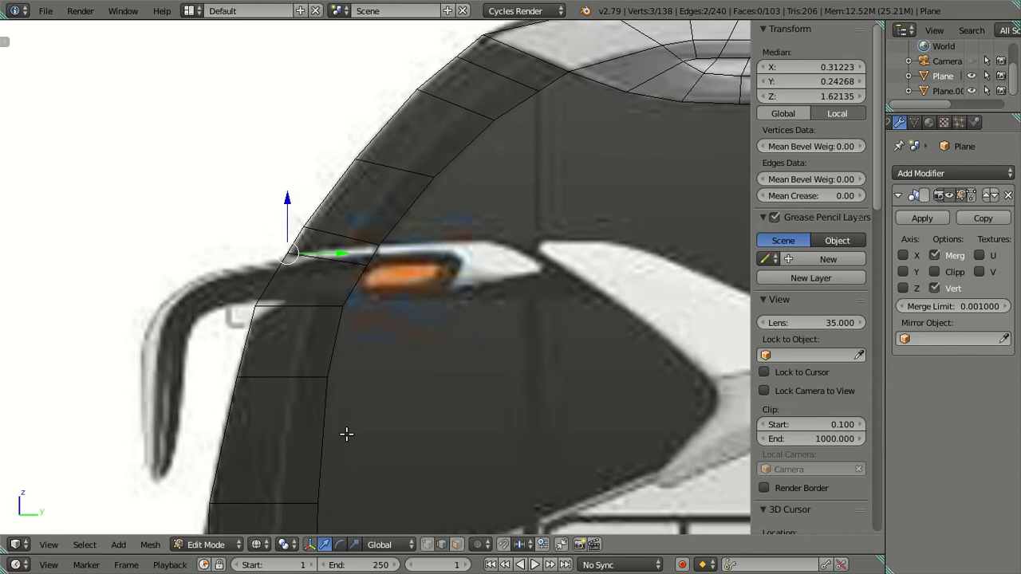
In Front view, lower the selected edge row to the windscreen's bottom edge.
key(KP_1)
scroll(455, 388, down, 4)
scroll(457, 387, up, 3)
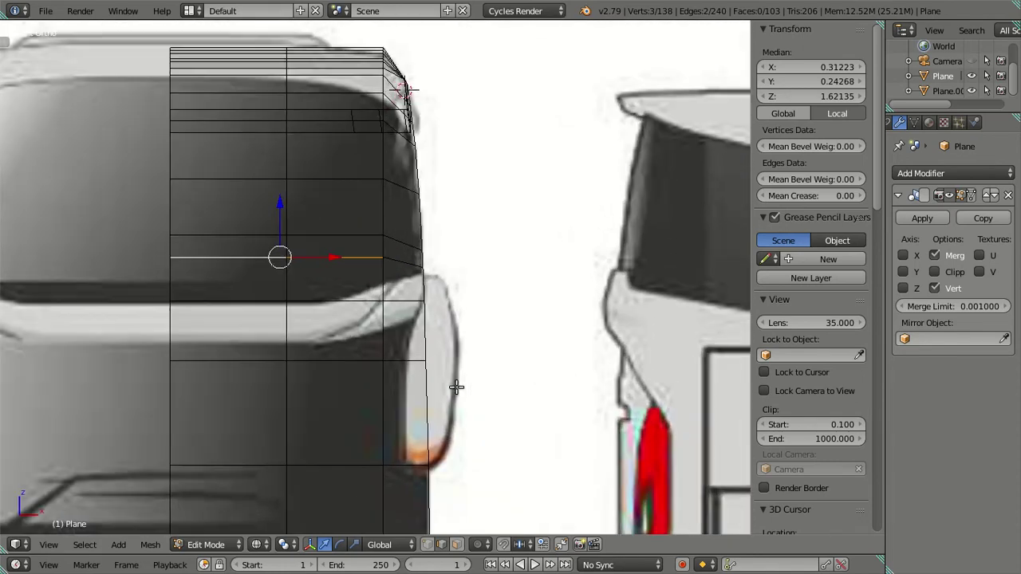
scroll(323, 258, up, 1)
scroll(343, 263, up, 1)
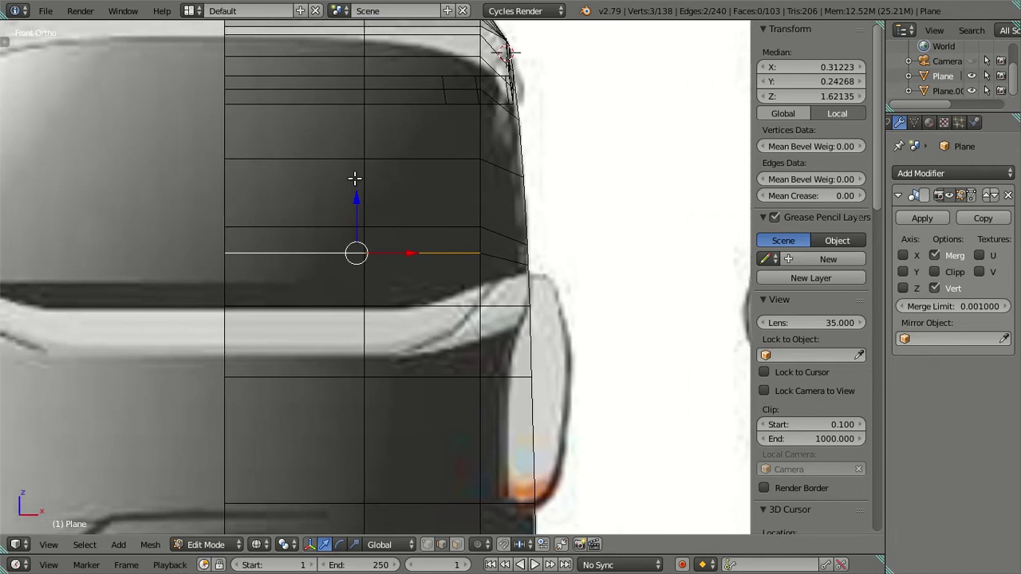
drag(356, 200, 367, 230)
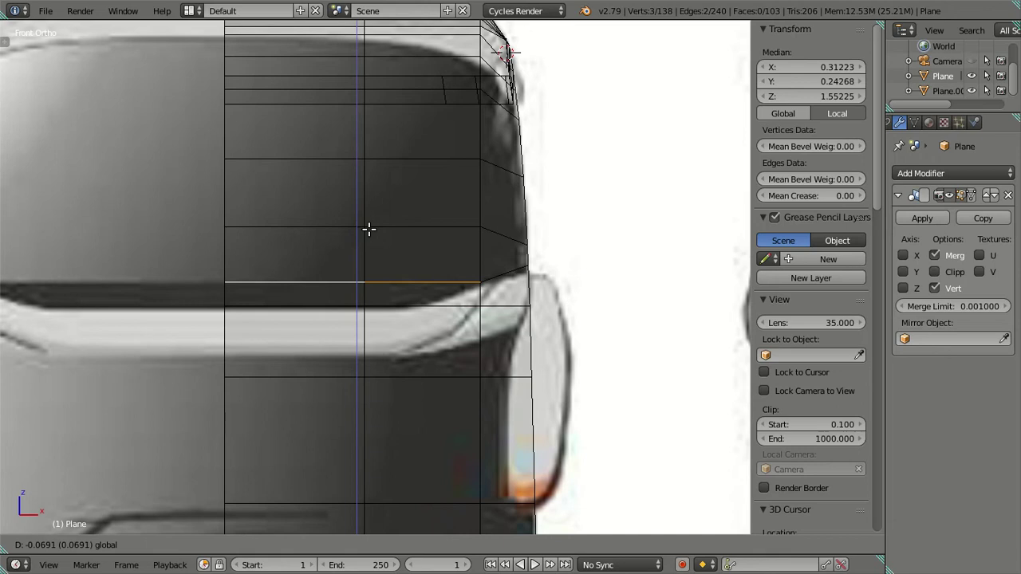
click(370, 229)
scroll(369, 229, down, 3)
In Right Ortho, slide the pillar vertices about 0.049 along Y onto the blueprint outline.
scroll(369, 229, down, 3)
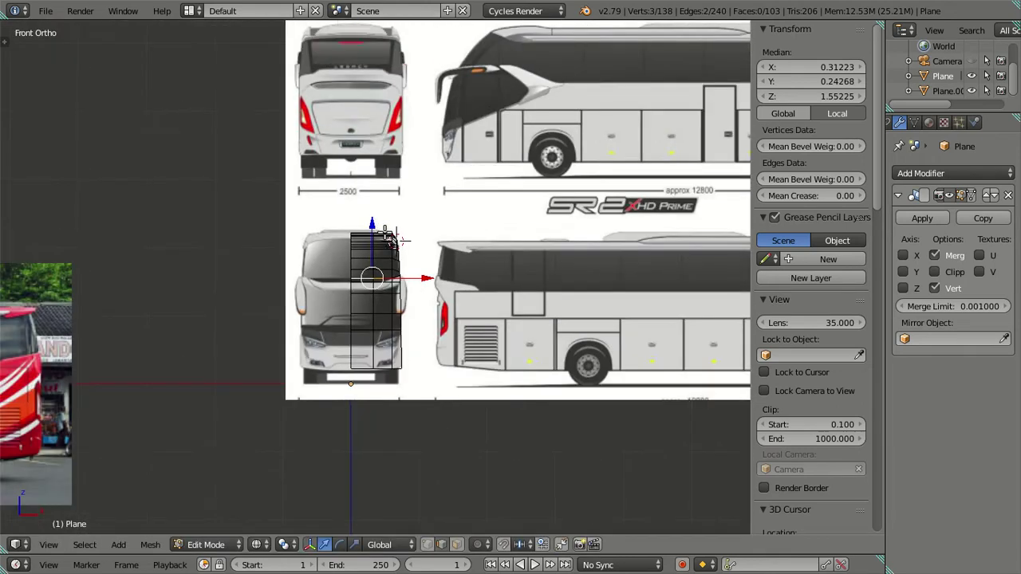
scroll(370, 229, down, 2)
shift+middle_drag(653, 320, 479, 319)
scroll(478, 319, up, 4)
scroll(454, 315, up, 2)
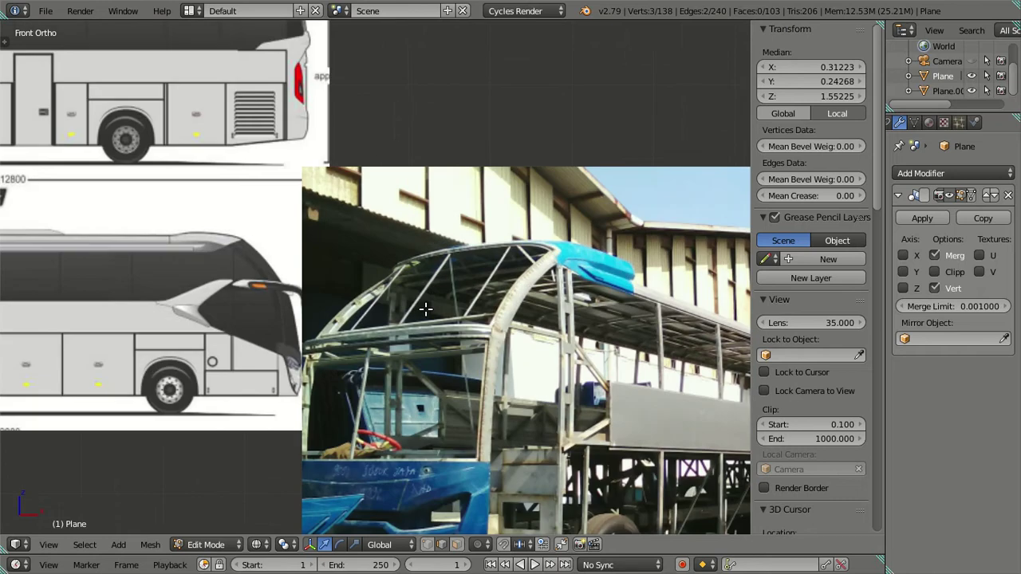
scroll(426, 308, up, 3)
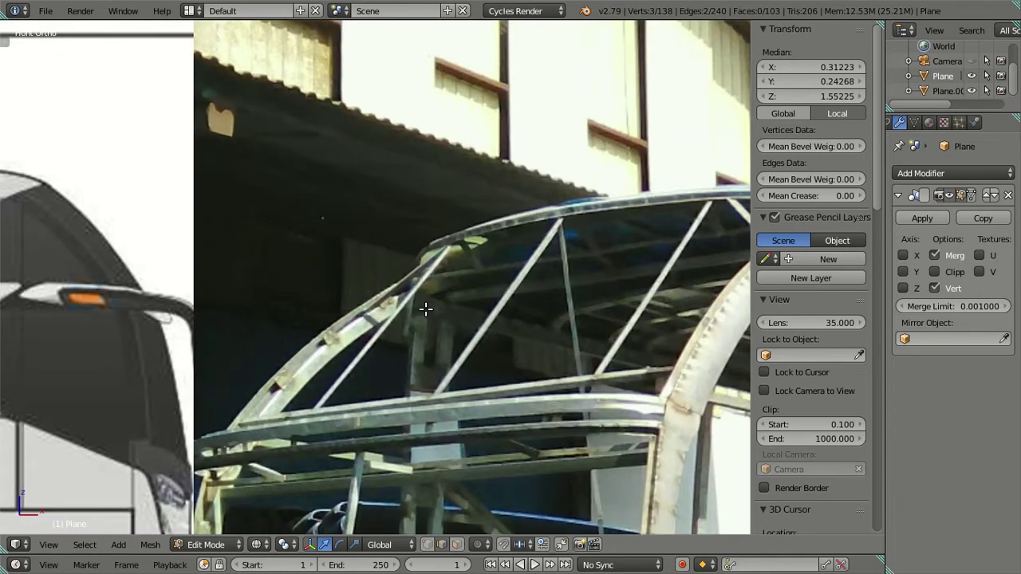
scroll(404, 309, down, 2)
key(KP_3)
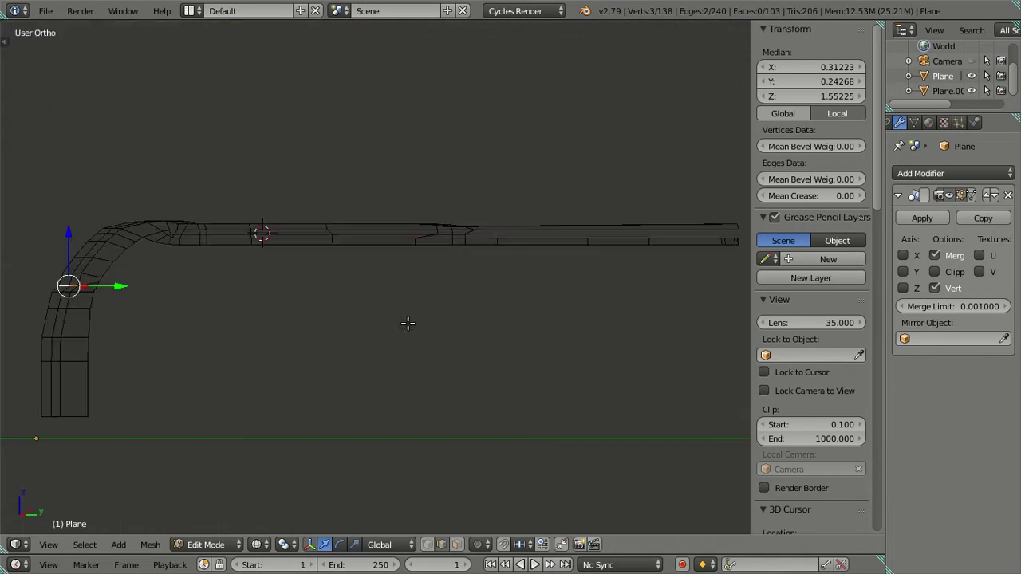
scroll(365, 324, up, 3)
drag(322, 323, 293, 319)
scroll(519, 399, up, 1)
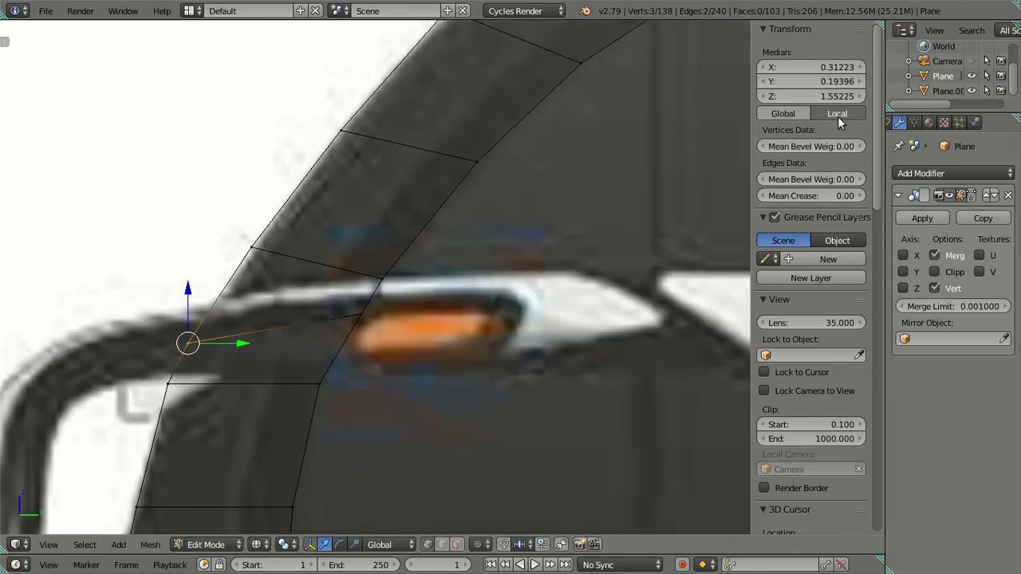
Copy Z 1.55225 and paste it into the Z field of the pillar vertex near the orange light.
click(811, 95)
key(Escape)
right_click(369, 316)
click(826, 94)
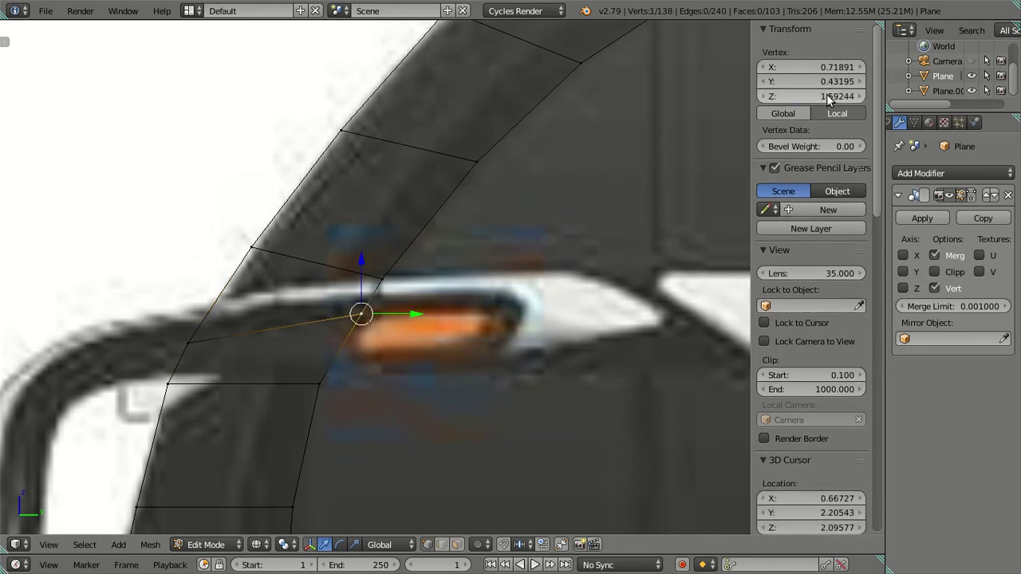
text(1.55225)
key(Return)
Nudge that pillar vertex forward along Y.
scroll(438, 373, up, 2)
click(425, 371)
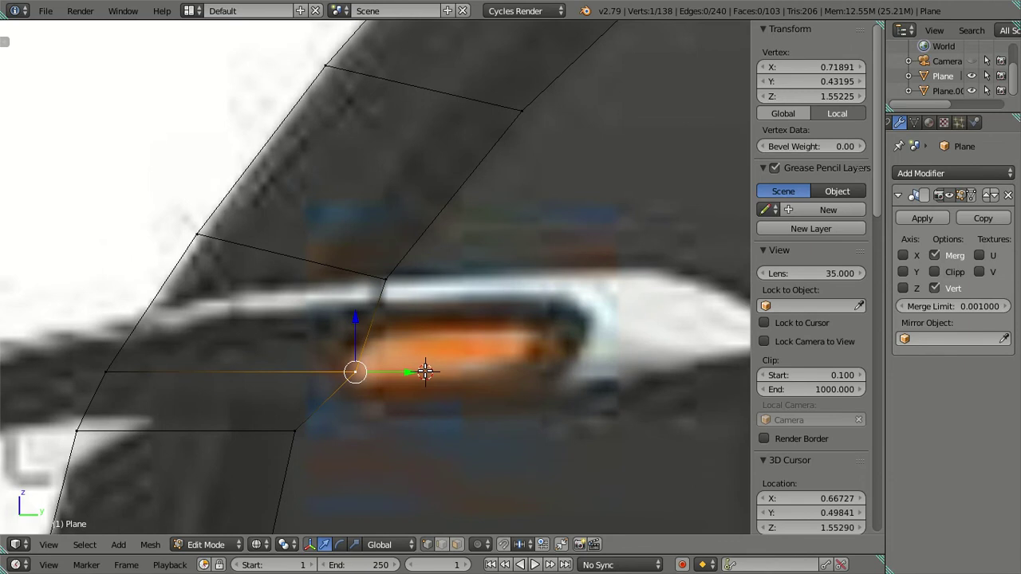
drag(416, 374, 376, 363)
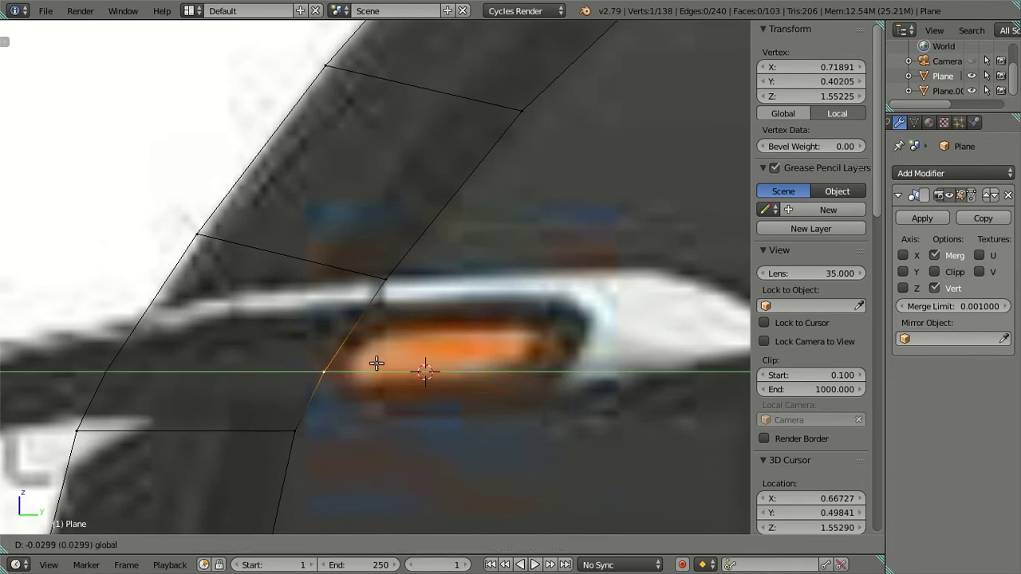
mouse_move(376, 364)
mouse_down()
mouse_move(360, 361)
mouse_move(375, 366)
mouse_up()
click(372, 366)
scroll(338, 353, down, 2)
scroll(264, 360, down, 4)
Deselect all and frame the bus's right headlight and windscreen edge in Front view.
key(KP_5)
key(a)
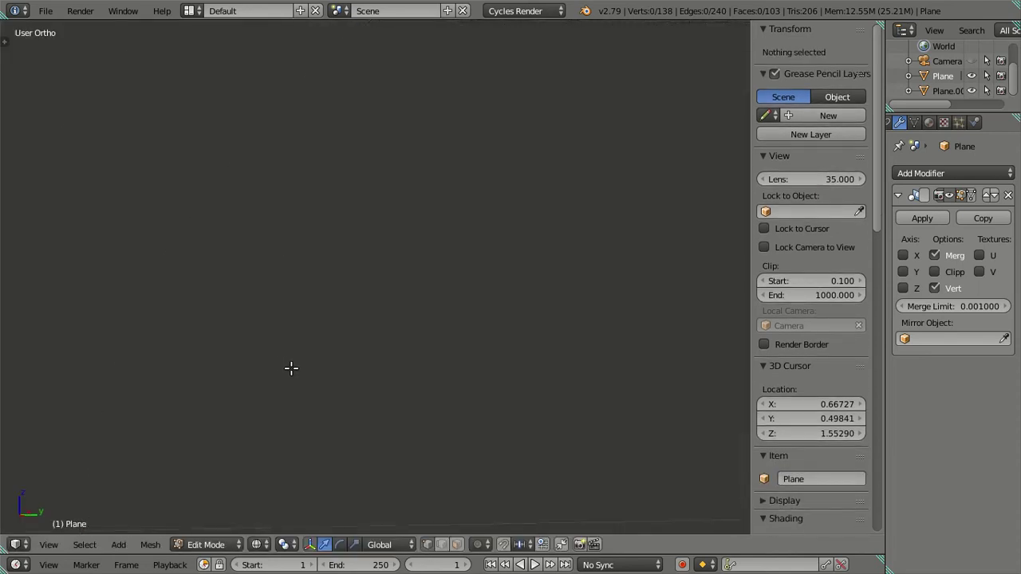
key(KP_1)
scroll(319, 347, down, 2)
scroll(305, 354, down, 2)
mouse_move(306, 353)
shift+middle_down()
mouse_move(480, 365)
mouse_move(428, 330)
shift+middle_up()
scroll(481, 365, up, 6)
scroll(456, 322, up, 2)
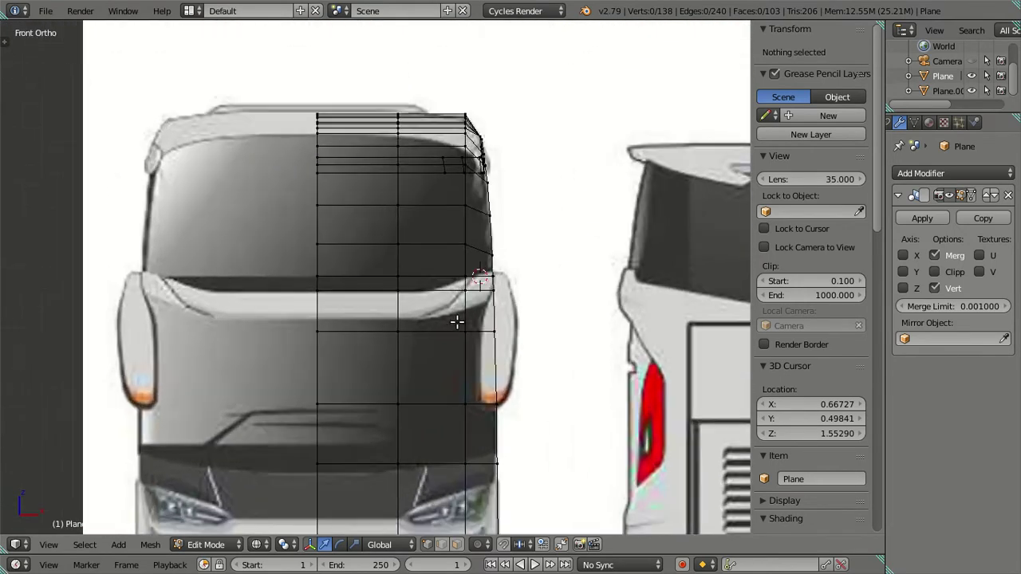
scroll(411, 316, up, 2)
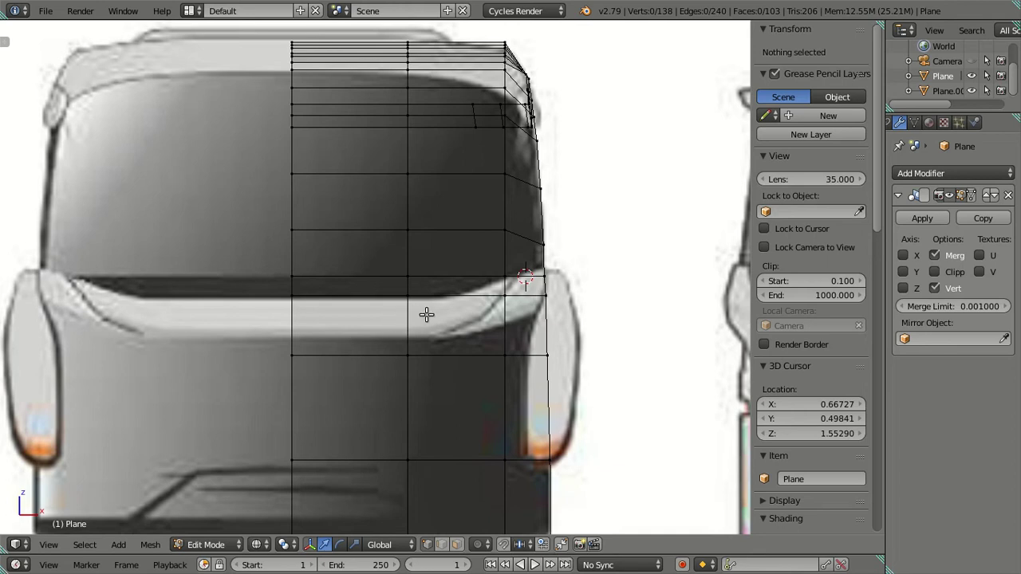
scroll(539, 319, up, 3)
shift+middle_drag(572, 314, 397, 312)
scroll(396, 312, down, 1)
scroll(396, 313, up, 3)
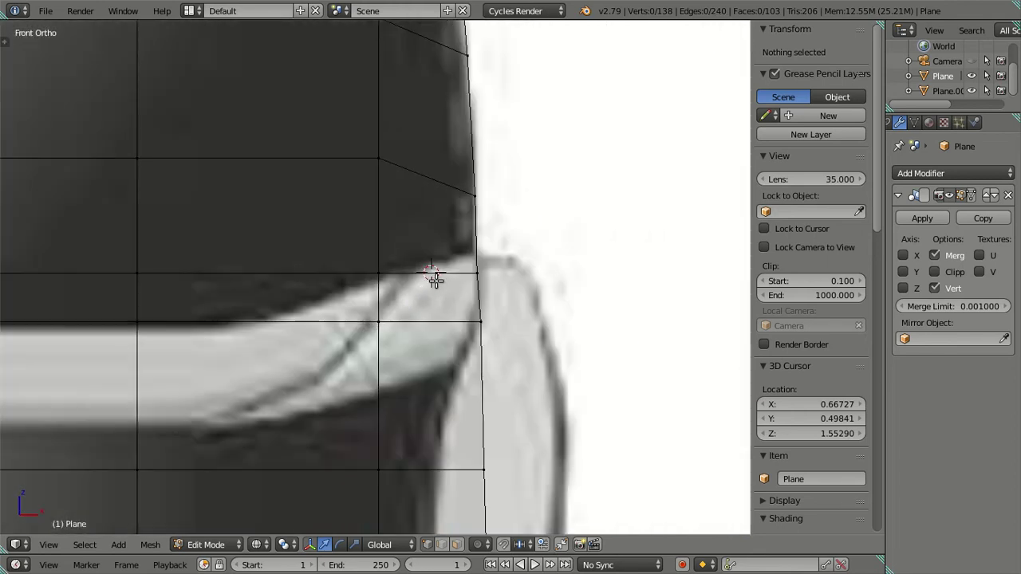
Move the pillar vertex at the windscreen edge along X.
right_click(477, 274)
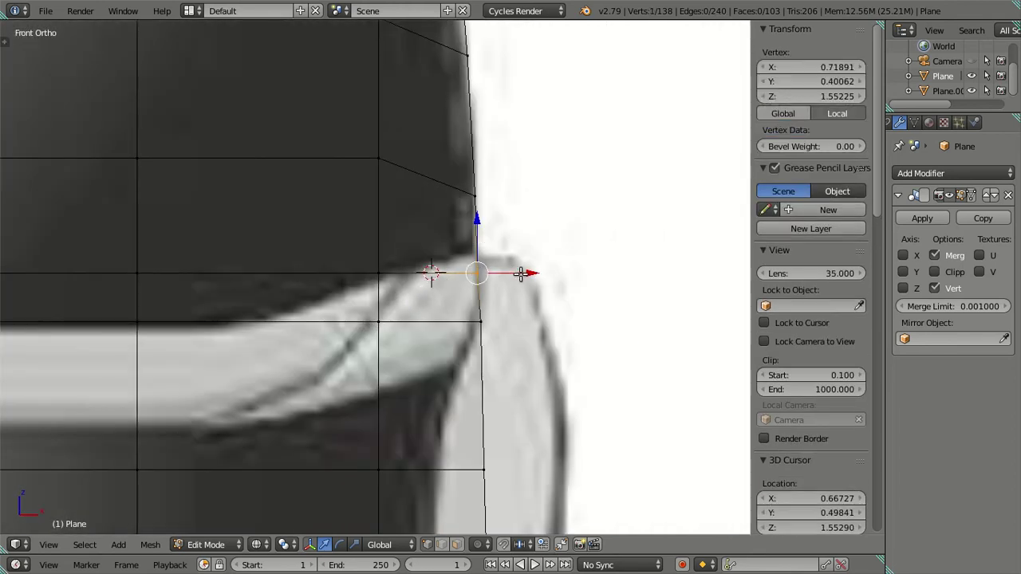
key(g)
key(x)
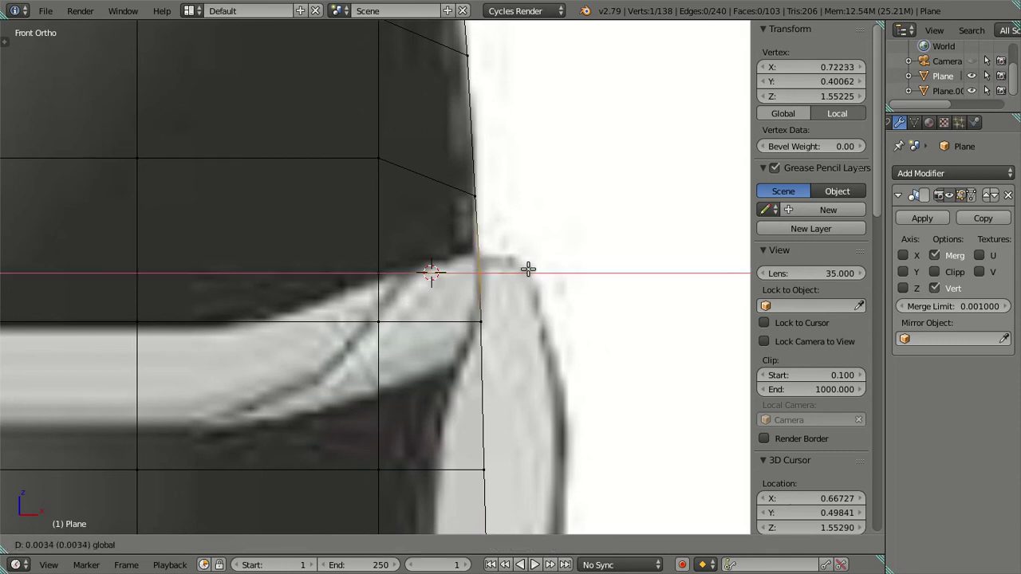
click(528, 270)
scroll(504, 310, down, 3)
key(a)
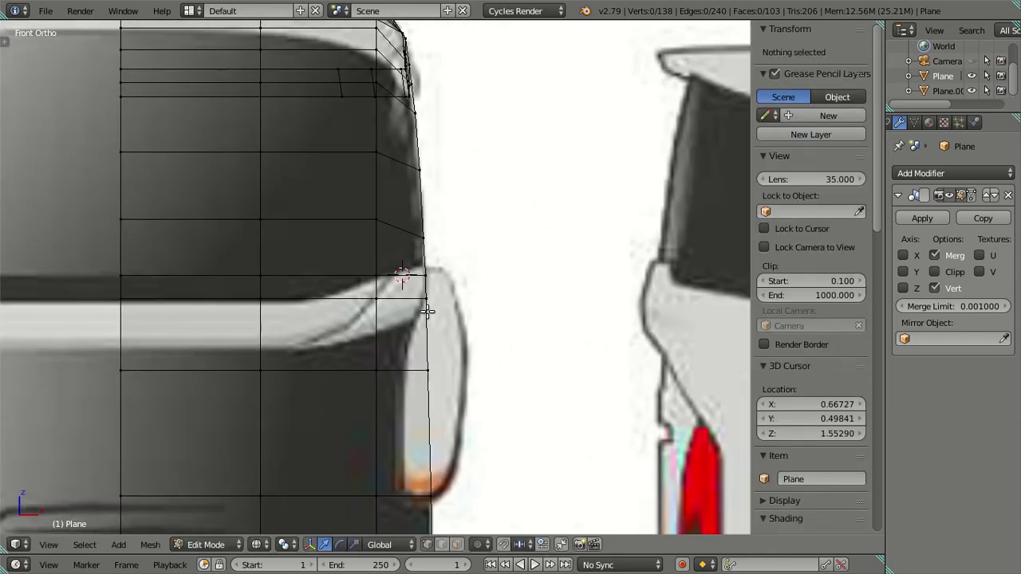
Select the horizontal loop below the windscreen and try lowering it, then undo the move.
alt+right_click(292, 300)
drag(393, 245, 407, 270)
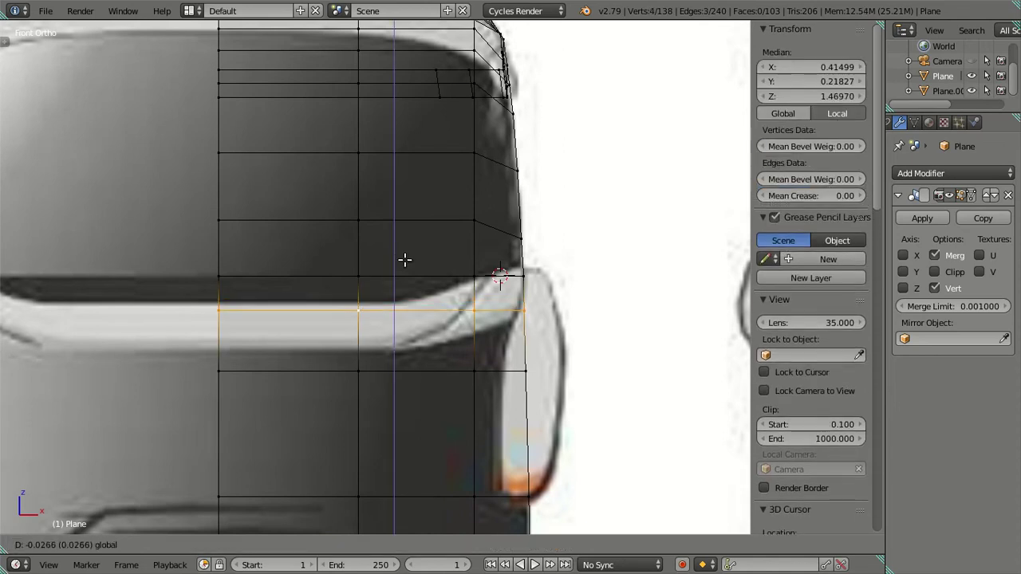
middle_drag(407, 270, 386, 285)
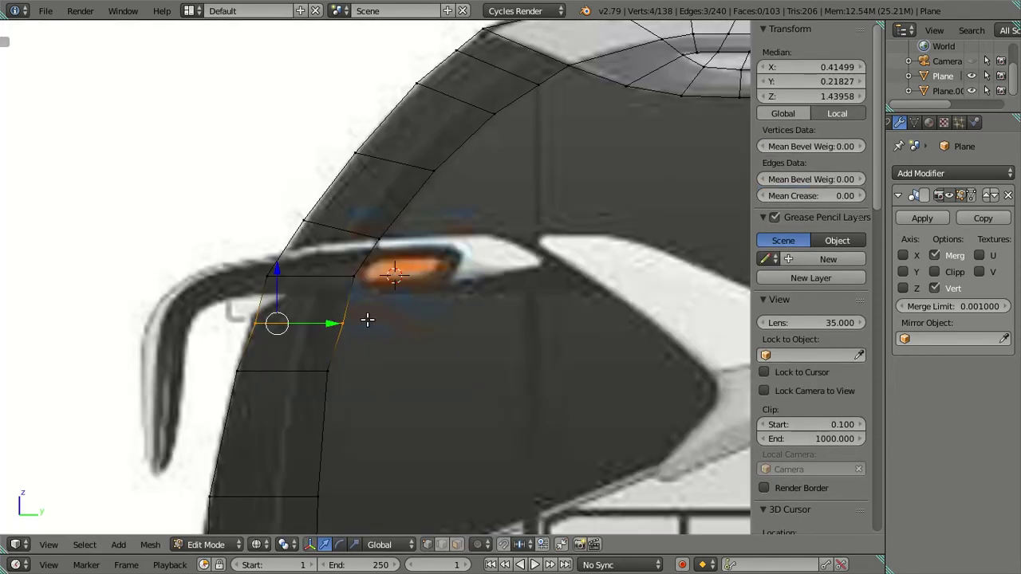
scroll(367, 317, up, 2)
scroll(338, 272, down, 2)
scroll(335, 276, down, 3)
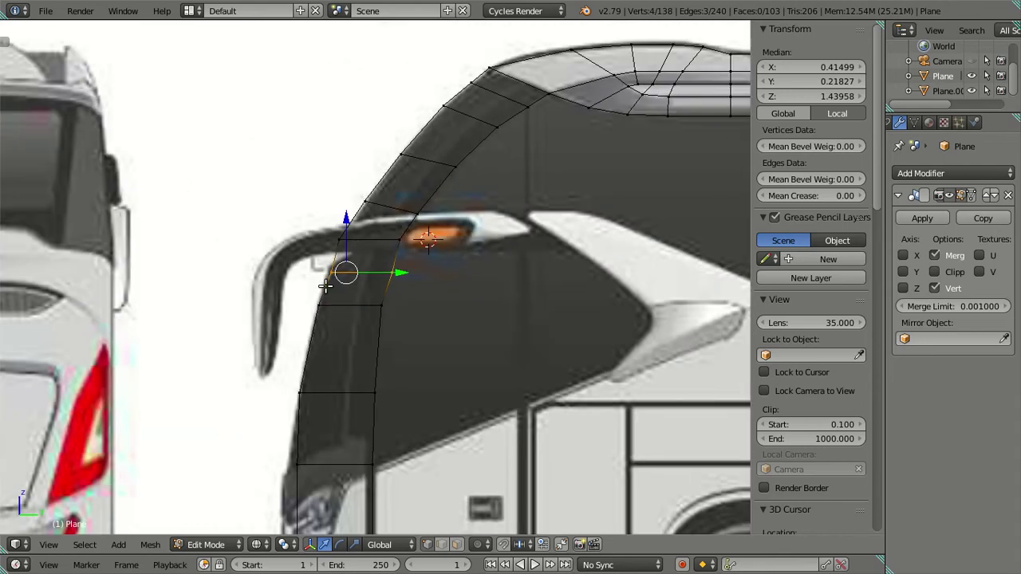
scroll(367, 297, up, 5)
scroll(384, 285, down, 2)
scroll(384, 286, down, 2)
key(ctrl+z)
scroll(424, 290, up, 3)
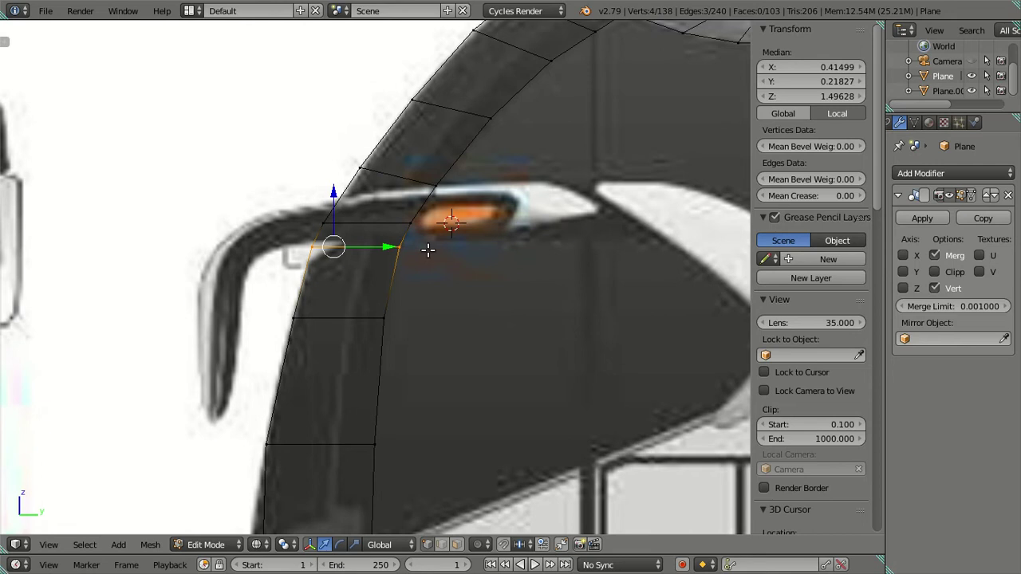
Trim the loop selection to three vertices and lower them along Z, checking in front and side views.
key(c)
key(Escape)
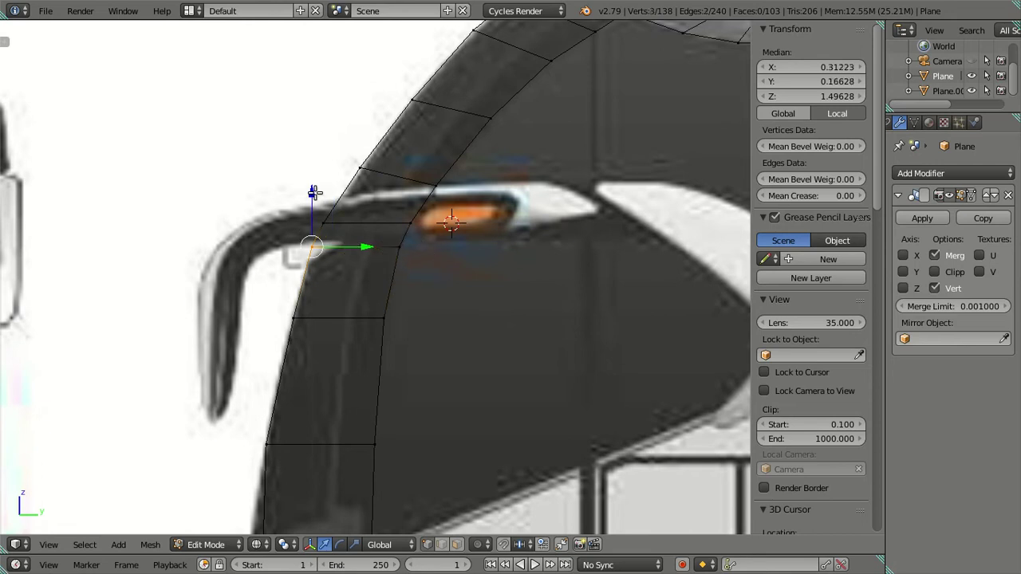
key(g)
key(z)
click(313, 207)
key(KP_1)
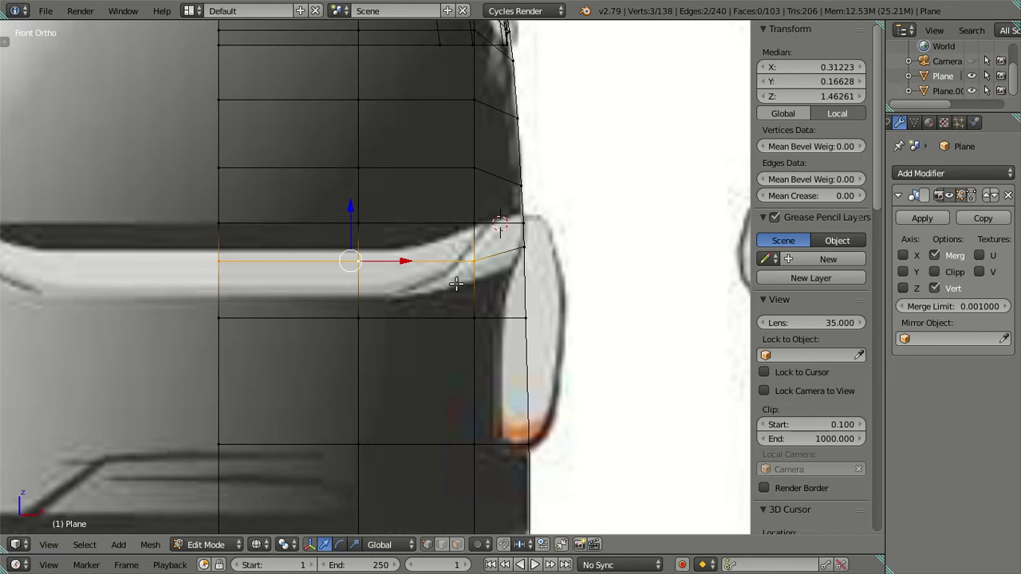
key(KP_3)
key(KP_1)
Switch to the right side view and zoom around to frame the reference photo.
key(KP_3)
scroll(441, 274, down, 3)
scroll(441, 273, down, 3)
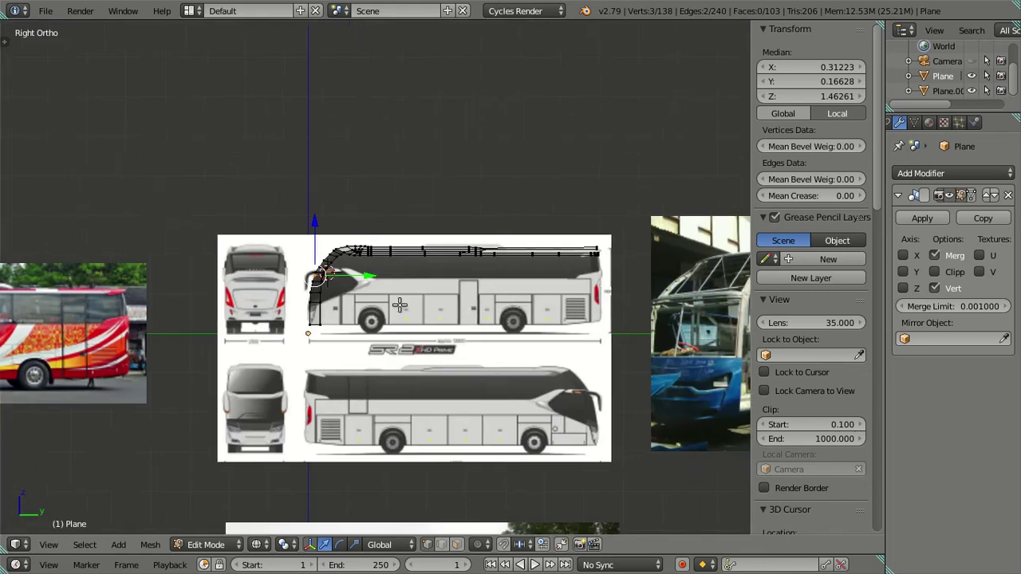
scroll(399, 304, up, 2)
ctrl+scroll(400, 304, down, 5)
scroll(376, 317, up, 3)
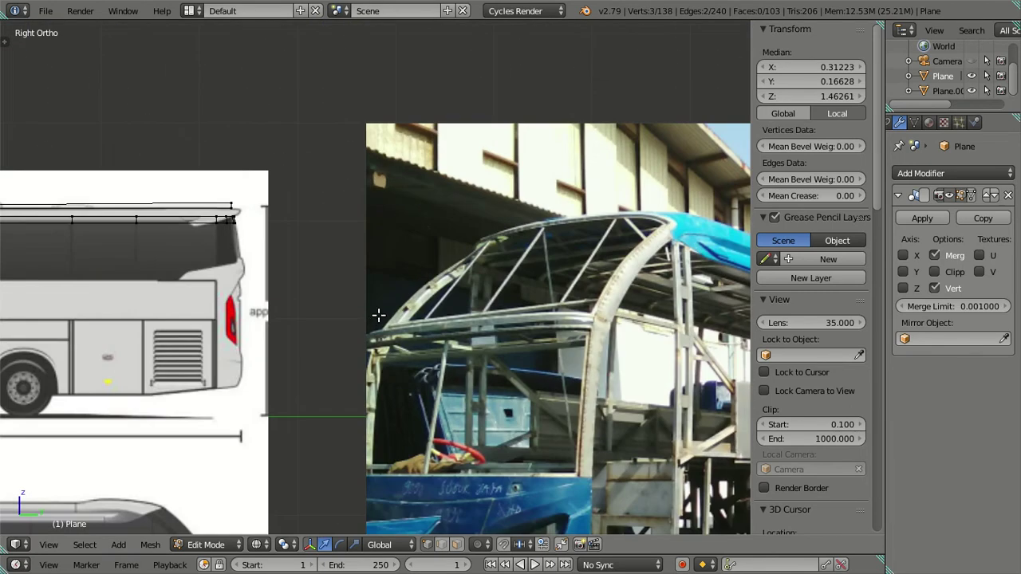
ctrl+scroll(525, 336, down, 3)
shift+scroll(523, 327, down, 2)
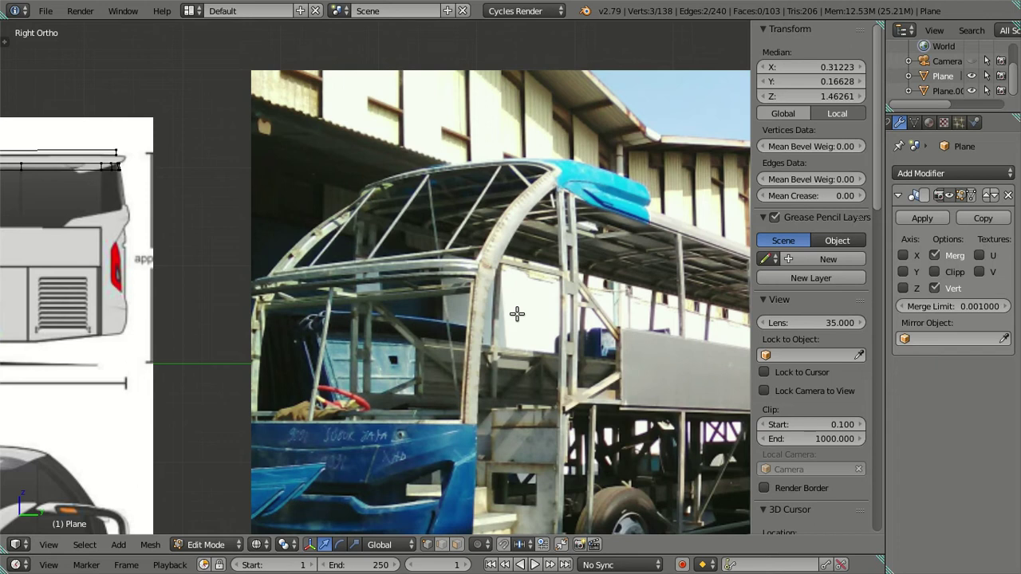
scroll(468, 306, up, 1)
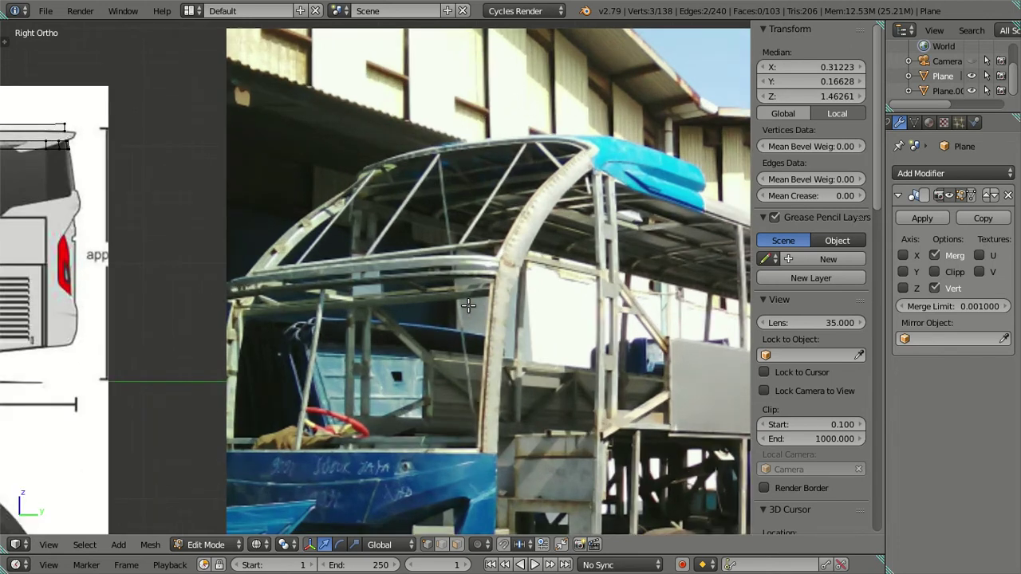
scroll(470, 297, down, 2)
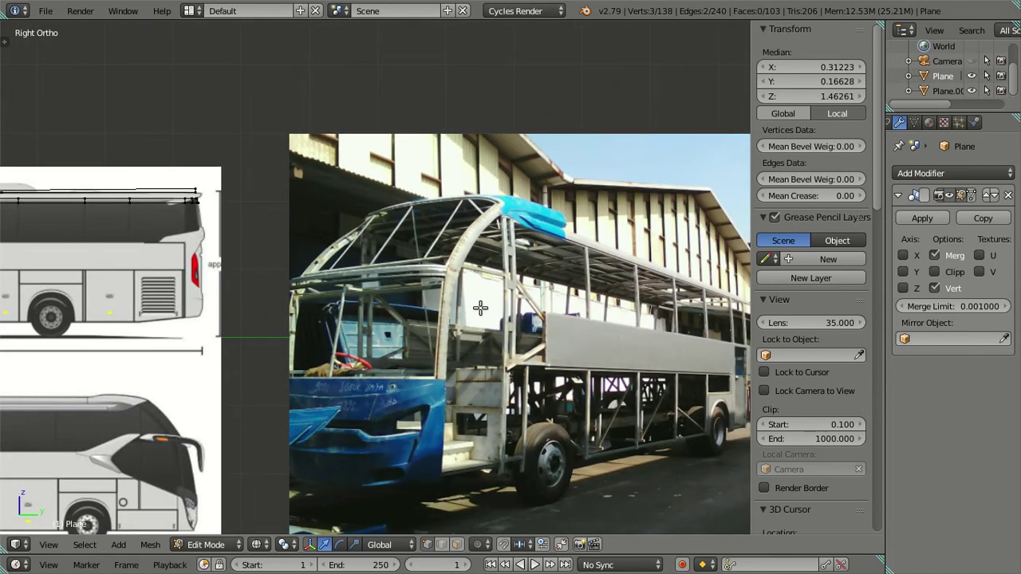
scroll(482, 312, up, 1)
scroll(483, 322, down, 1)
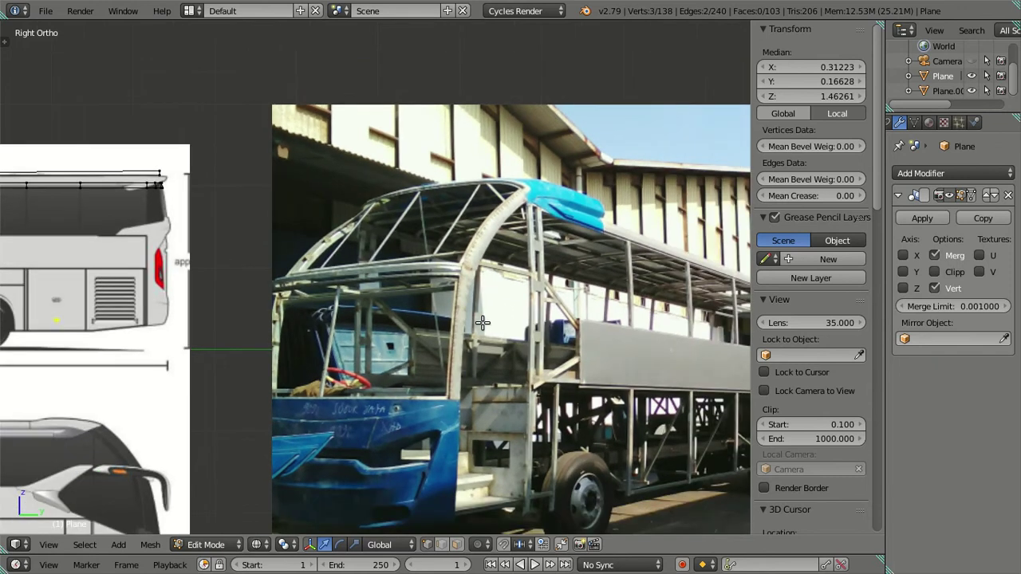
scroll(483, 322, down, 1)
shift+middle_drag(483, 322, 489, 296)
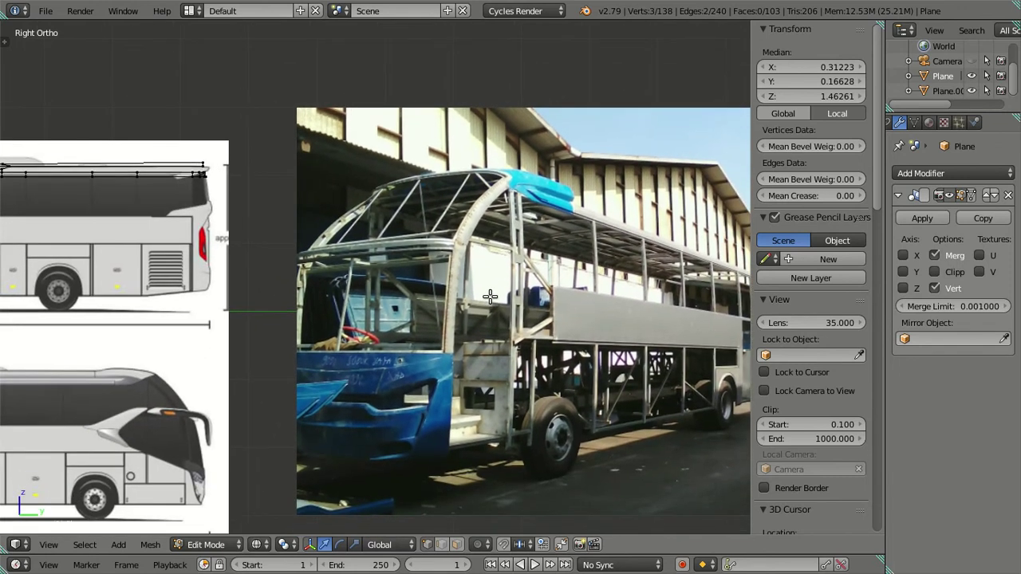
scroll(490, 296, down, 1)
scroll(314, 315, up, 1)
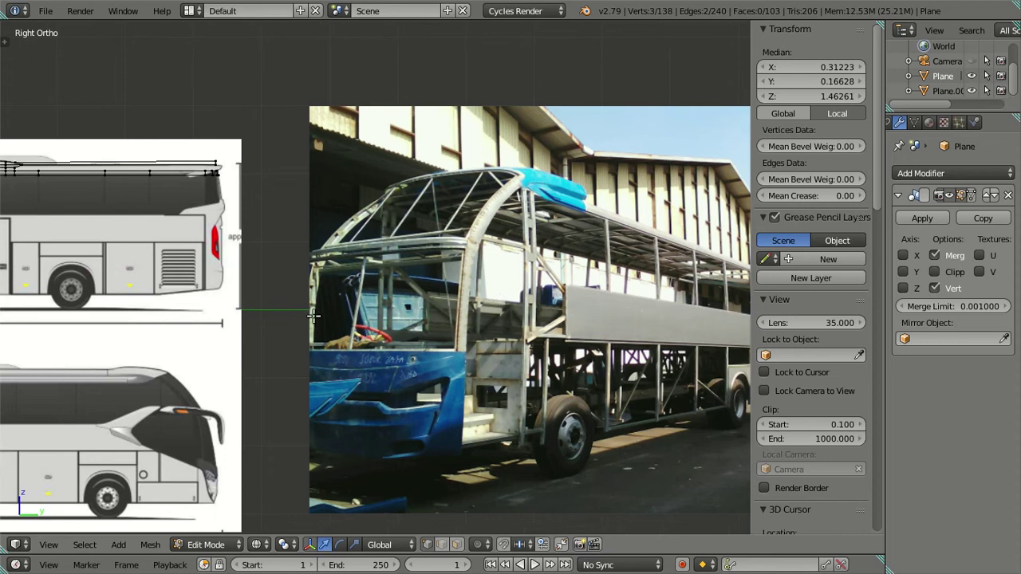
scroll(537, 260, up, 3)
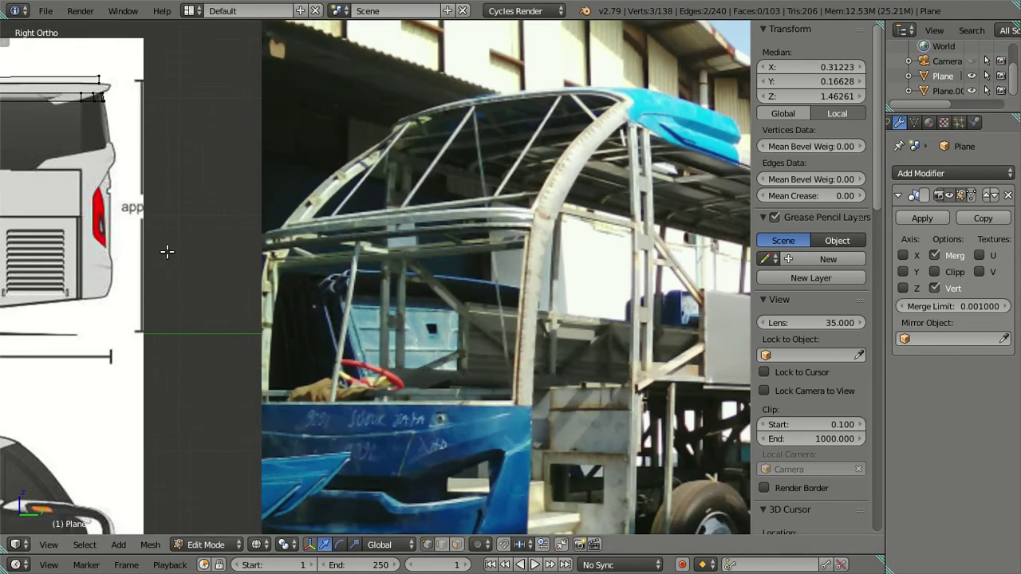
Pan and zoom across the side blueprint to bring the bus front into close view.
shift+middle_drag(200, 254, 593, 296)
scroll(399, 292, down, 1)
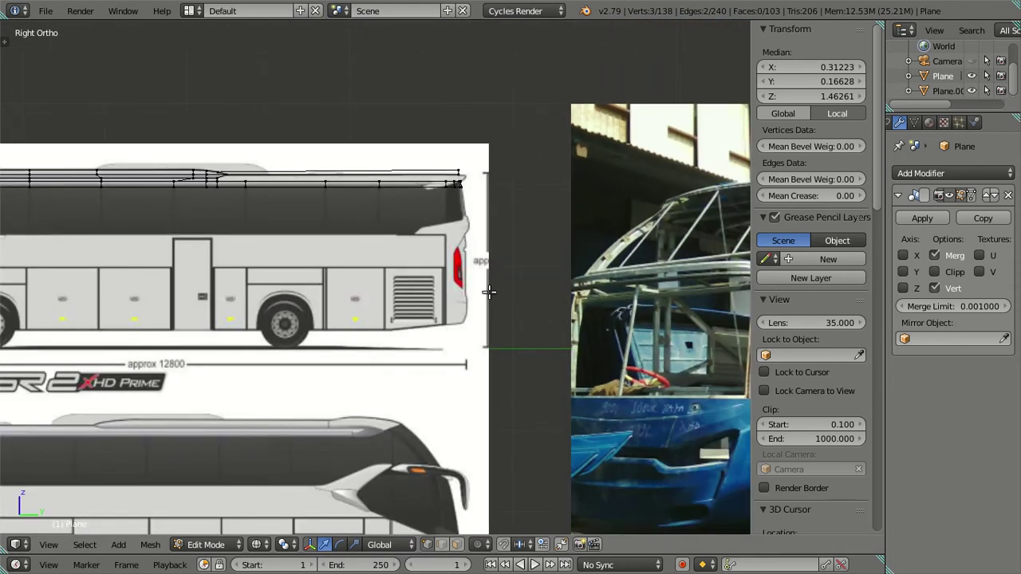
scroll(395, 292, down, 2)
shift+middle_drag(392, 292, 549, 280)
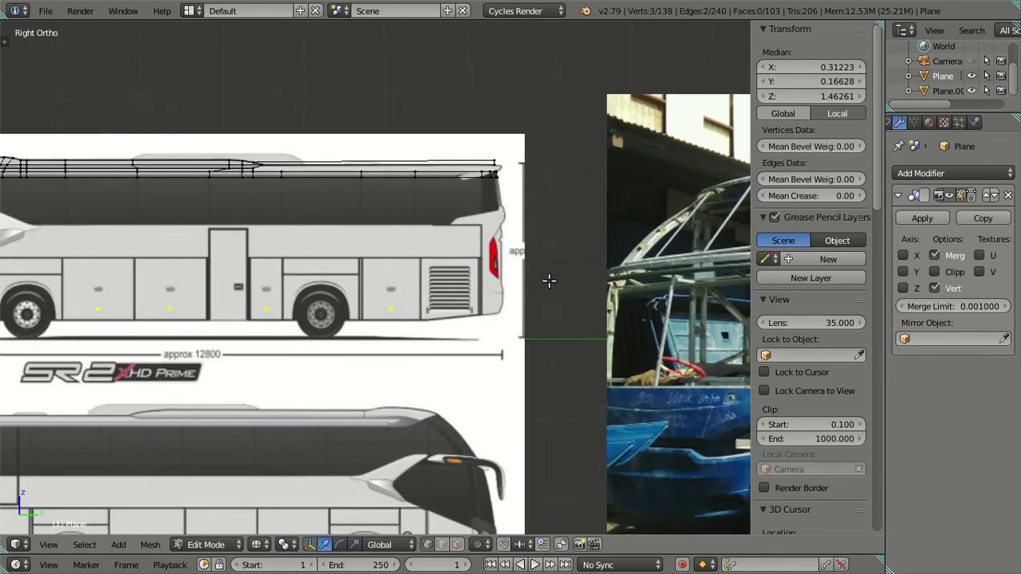
scroll(316, 206, down, 1)
scroll(316, 206, up, 5)
scroll(316, 206, down, 1)
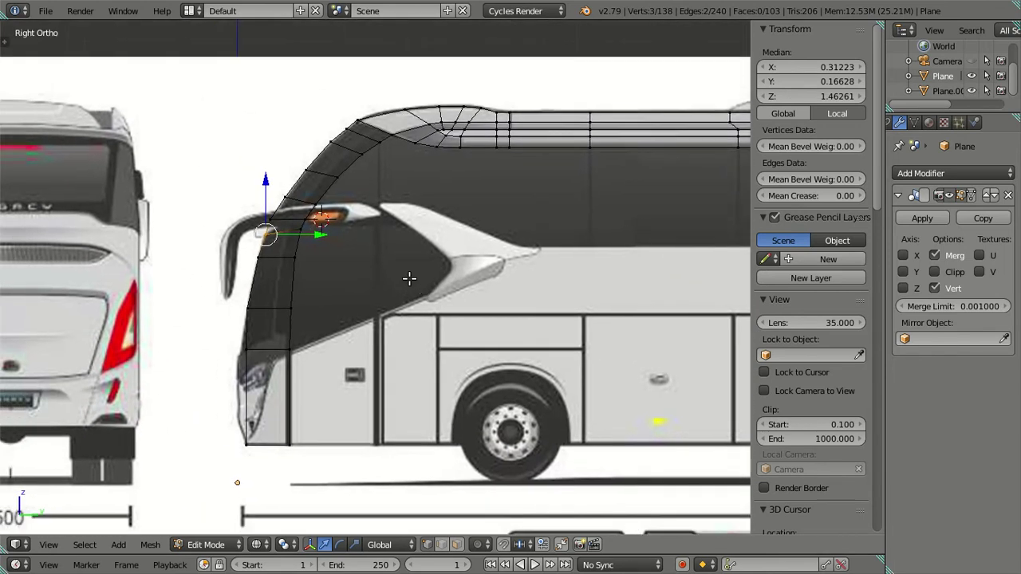
scroll(378, 278, up, 2)
scroll(383, 268, down, 1)
scroll(390, 264, down, 1)
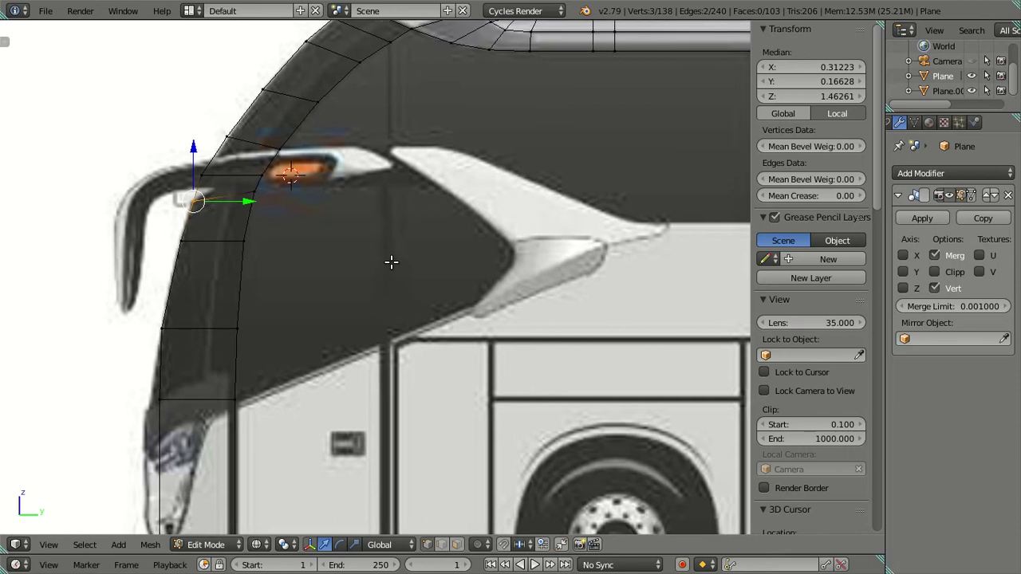
scroll(376, 264, down, 3)
scroll(479, 327, up, 1)
Compare with the bus-frame reference photo, then zoom in on the front pillar mesh.
shift+middle_drag(582, 383, 171, 387)
scroll(171, 387, down, 2)
scroll(410, 406, up, 1)
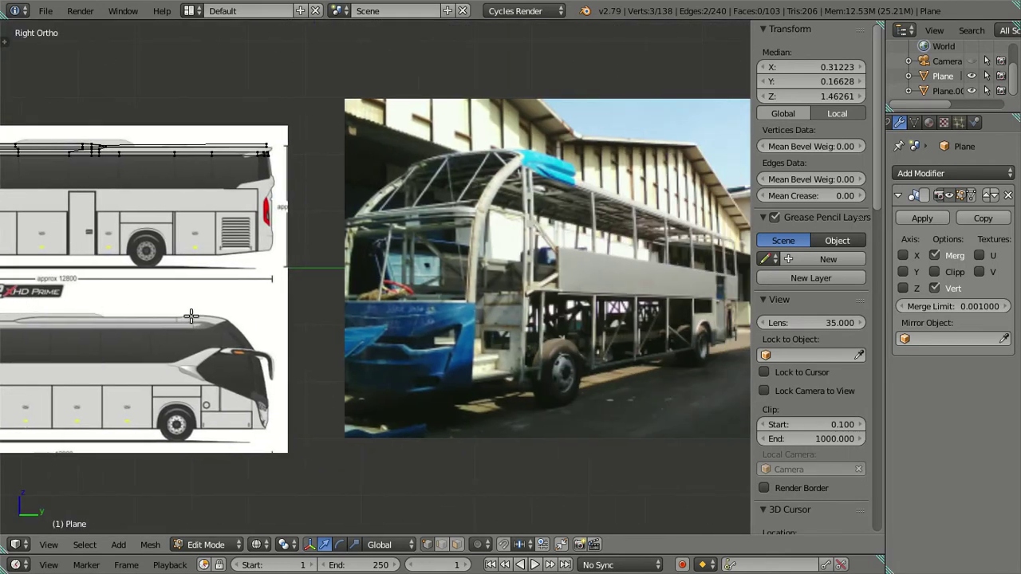
scroll(410, 406, up, 2)
scroll(296, 388, down, 2)
shift+middle_drag(296, 389, 734, 391)
scroll(401, 341, up, 3)
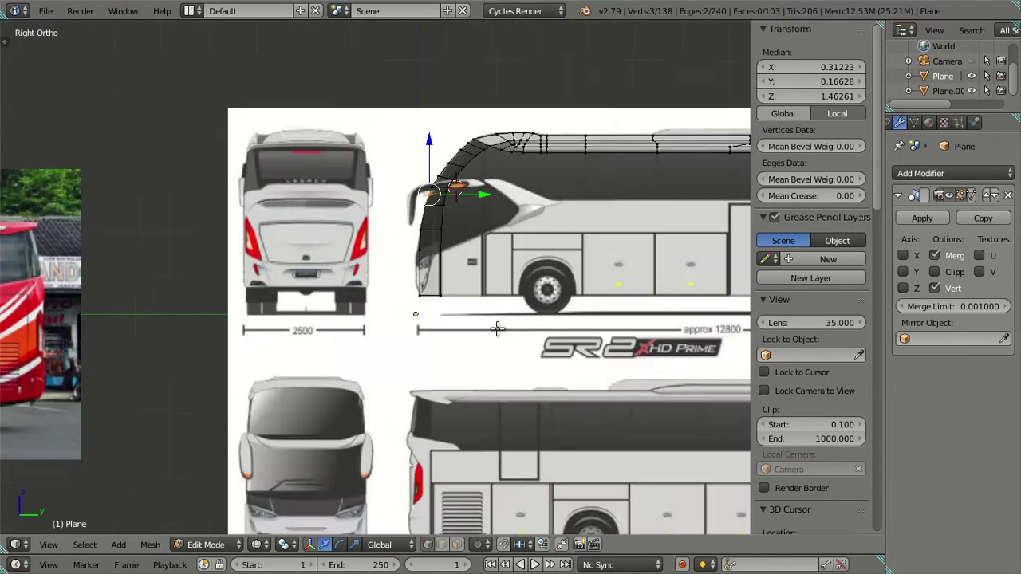
scroll(401, 342, up, 3)
scroll(400, 342, up, 1)
scroll(394, 306, up, 3)
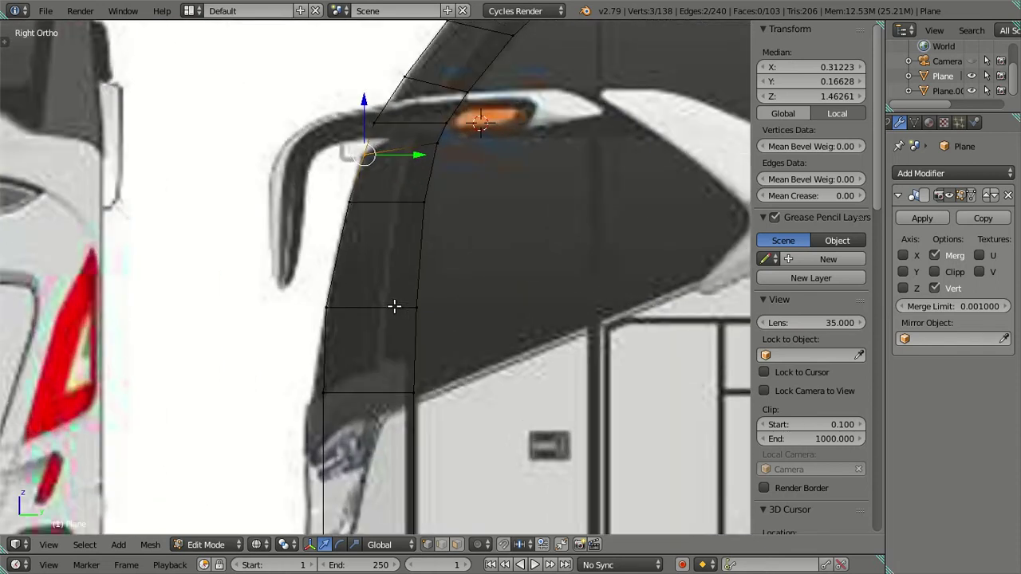
shift+middle_drag(421, 163, 332, 296)
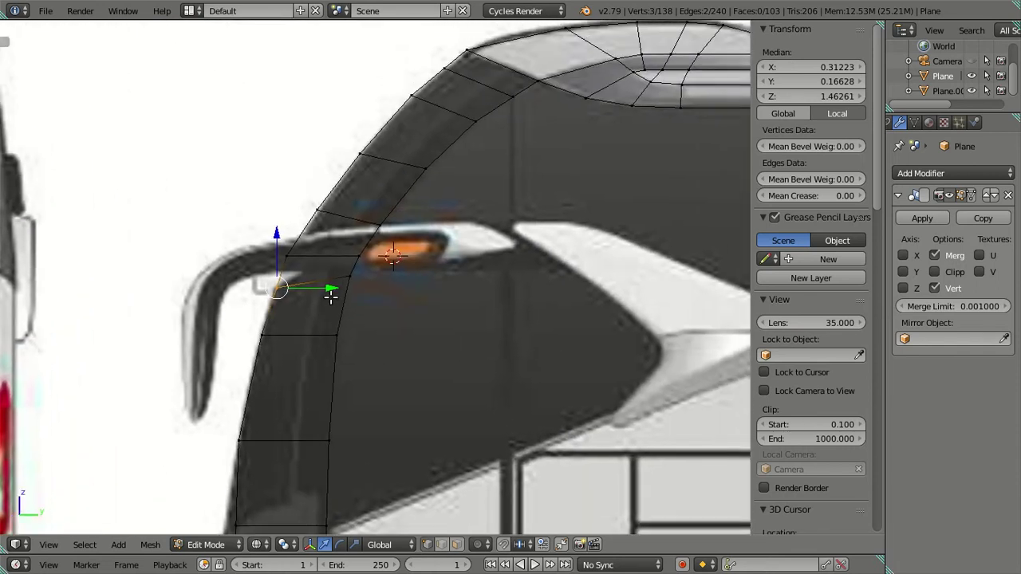
scroll(387, 210, down, 2)
scroll(391, 209, up, 1)
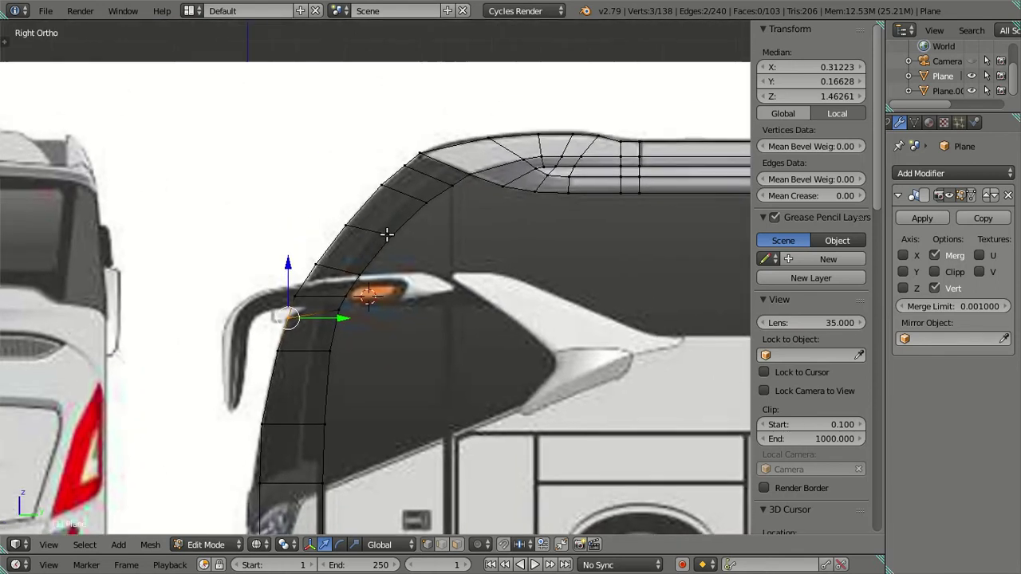
scroll(386, 233, up, 2)
Undo the raise and move the pillar vertex only vertically, then deselect everything.
key(ctrl+z)
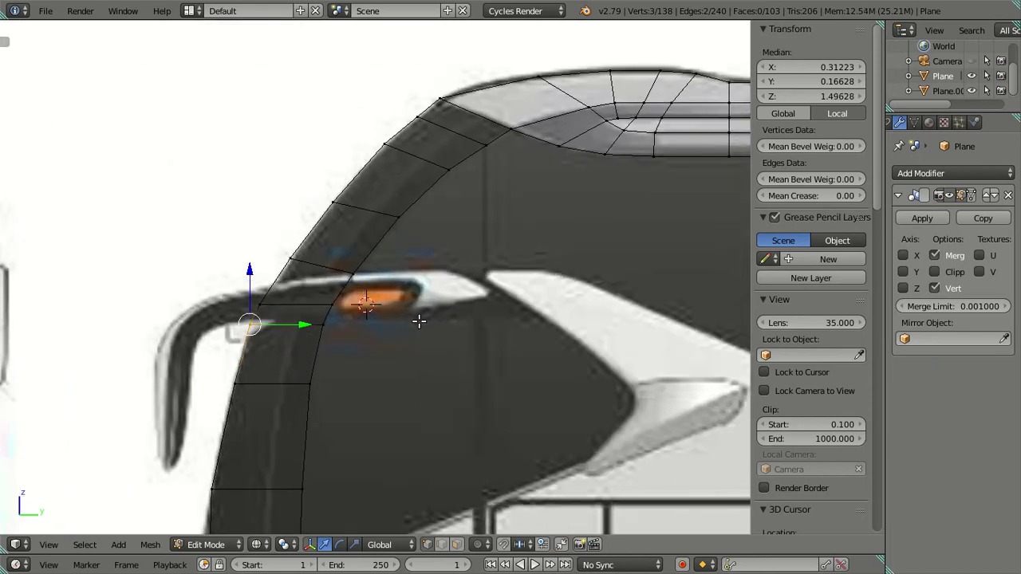
scroll(418, 321, up, 1)
key(g)
key(z)
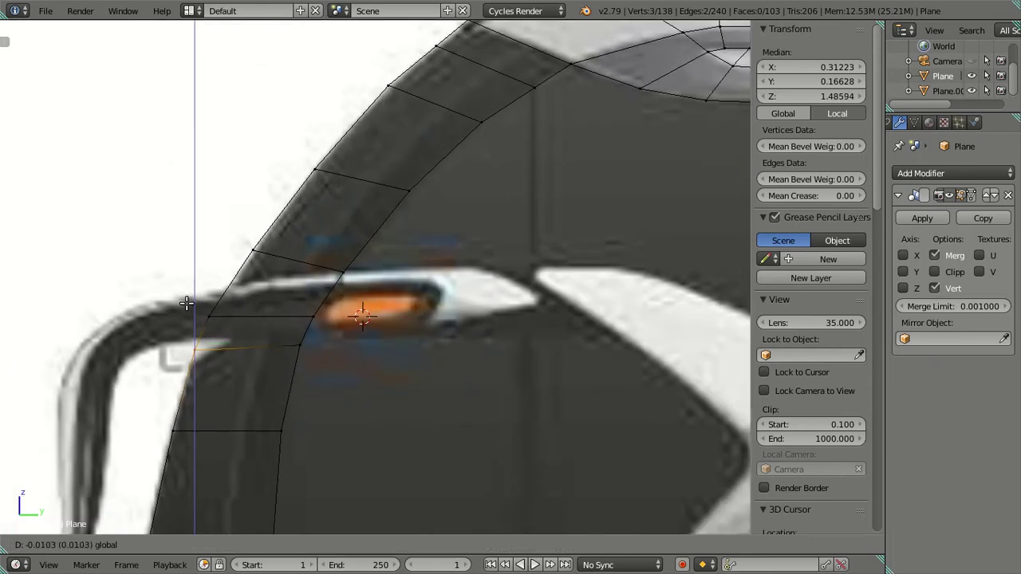
key(a)
scroll(272, 287, down, 2)
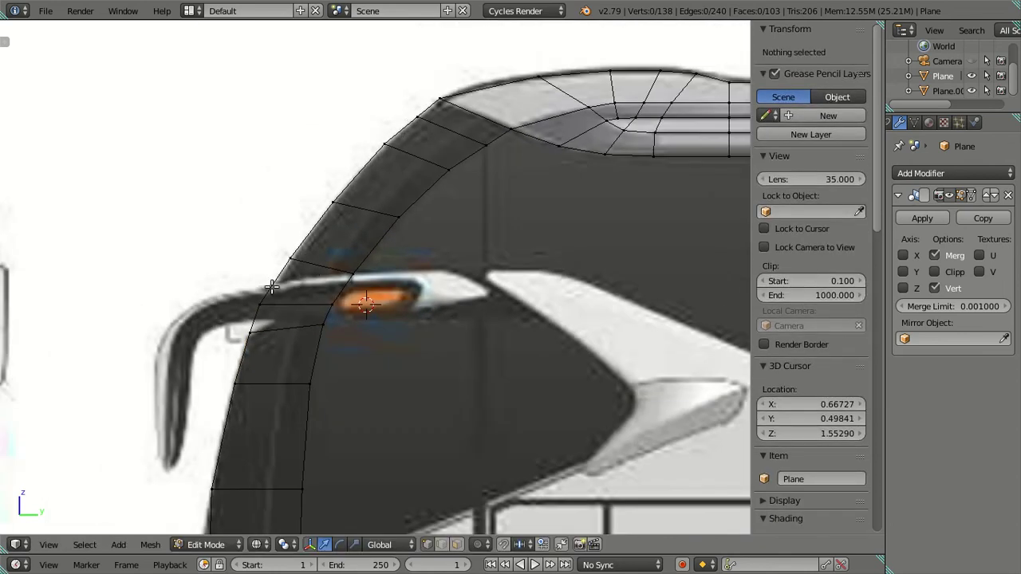
Loop-cut a lengthwise edge loop along the pillar and roof, then view it in solid shading.
key(ctrl+r)
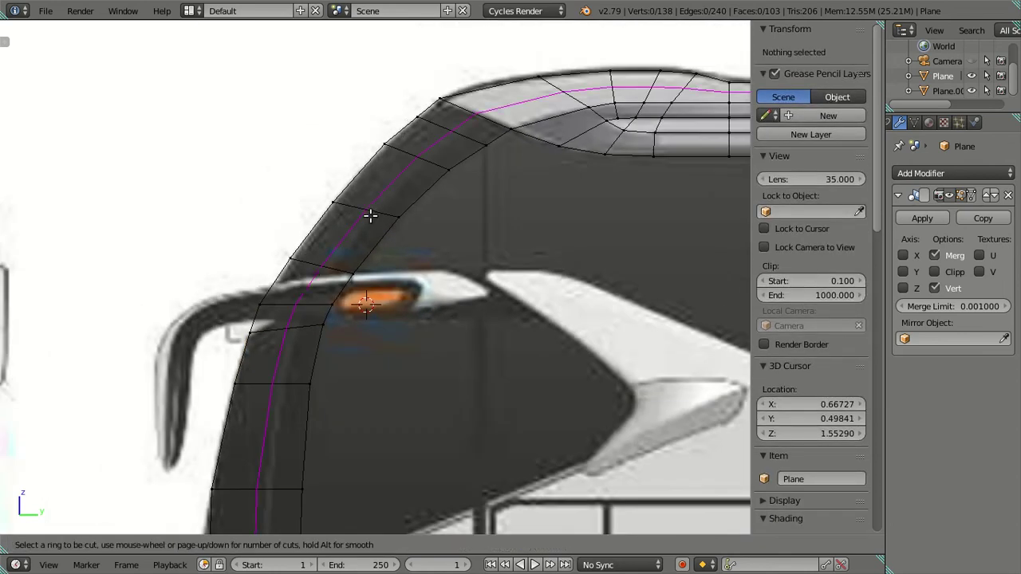
click(370, 215)
key(KP_3)
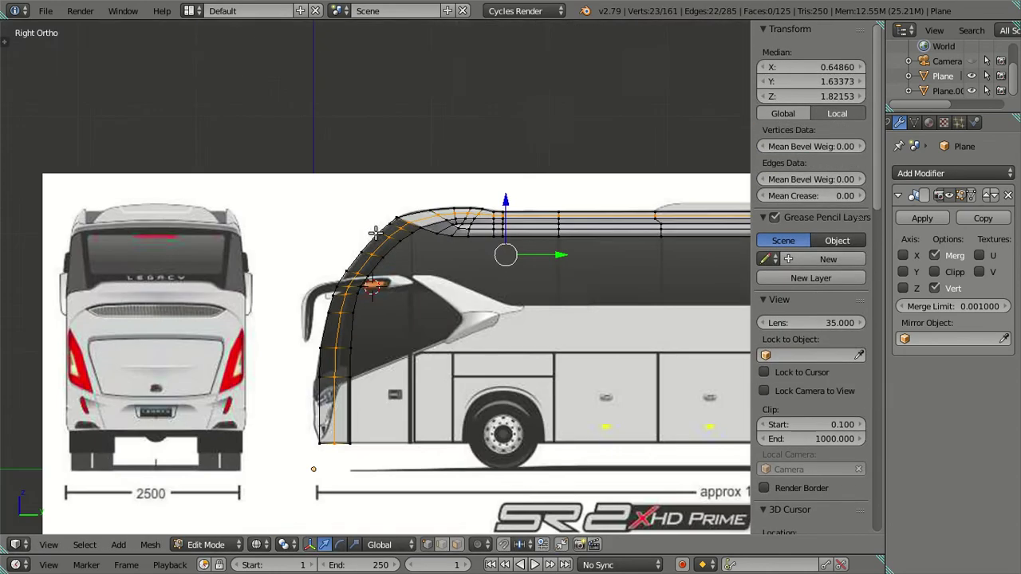
scroll(326, 273, up, 2)
mouse_move(326, 263)
middle_down()
mouse_move(326, 272)
mouse_move(424, 317)
mouse_move(508, 279)
mouse_move(481, 241)
mouse_move(437, 247)
mouse_move(406, 305)
mouse_move(409, 263)
mouse_move(299, 268)
mouse_move(328, 251)
mouse_move(327, 262)
middle_up()
key(z)
scroll(408, 263, up, 2)
Undo the lengthwise loop and orbit to see the front pillar end-on.
key(a)
scroll(317, 260, up, 2)
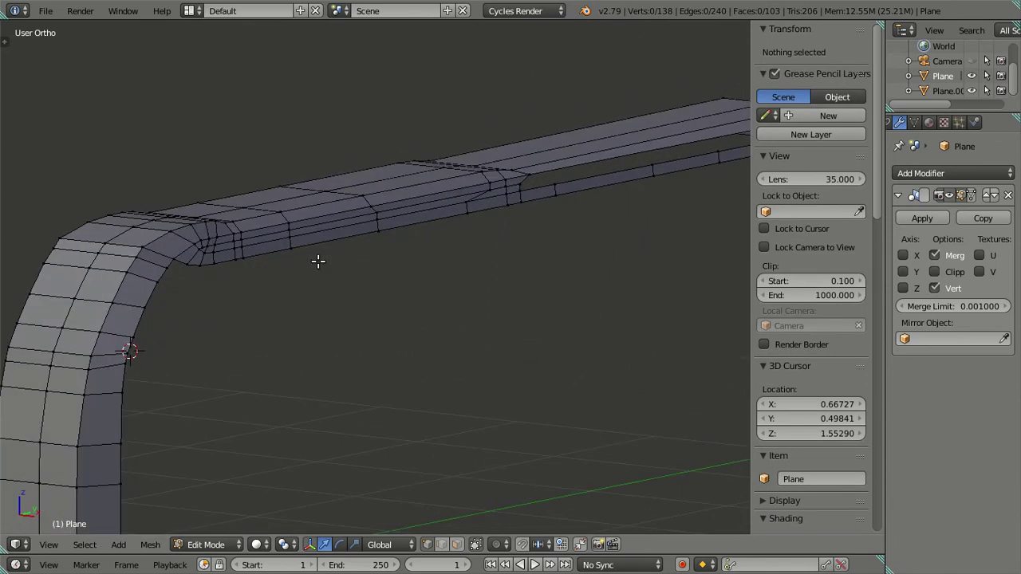
key(KP_6)
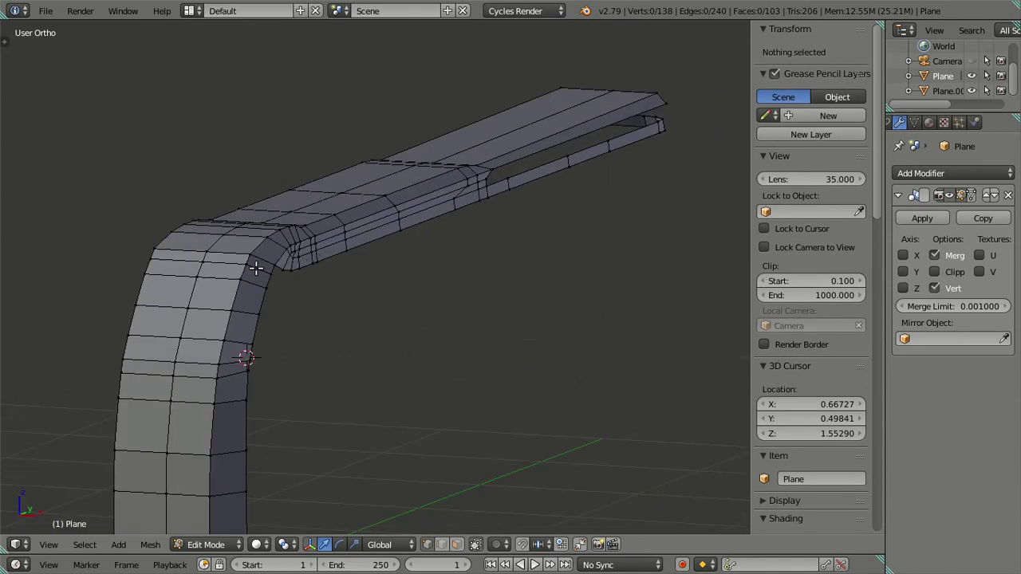
middle_drag(255, 269, 323, 257)
Add a new pillar loop slid off-centre, nudge it along X, and deselect.
key(ctrl+r)
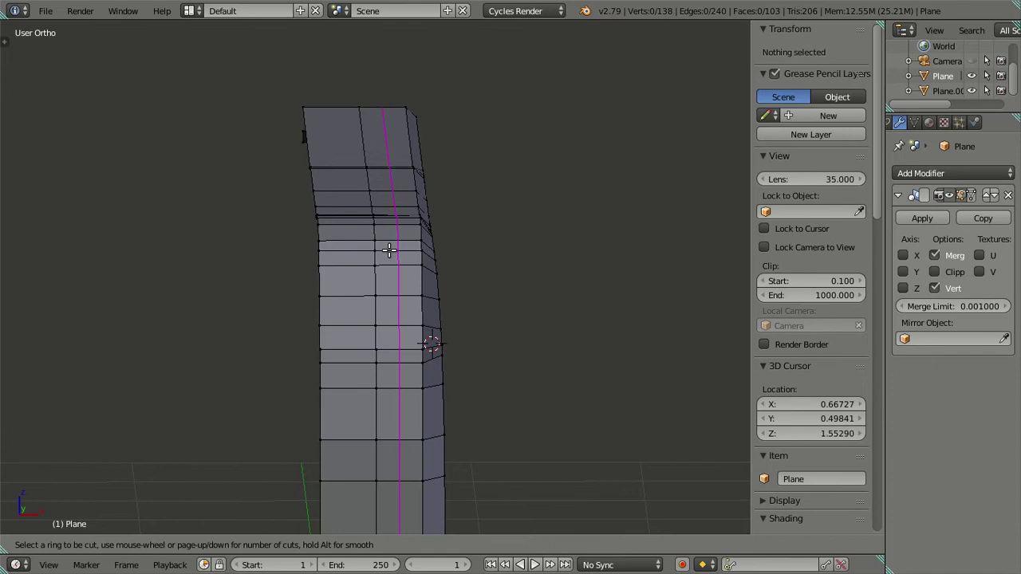
click(388, 250)
click(299, 245)
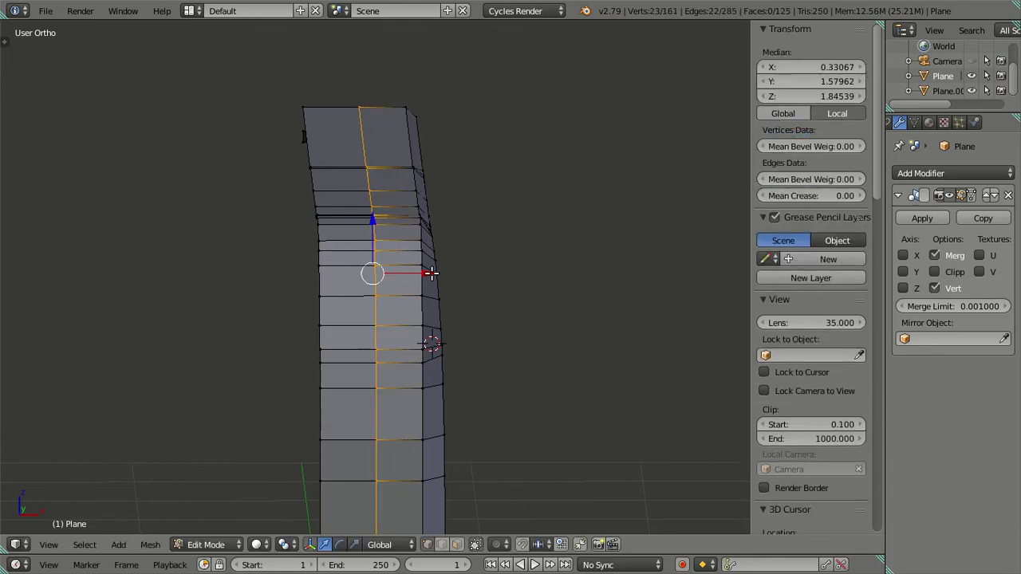
drag(430, 274, 461, 279)
key(a)
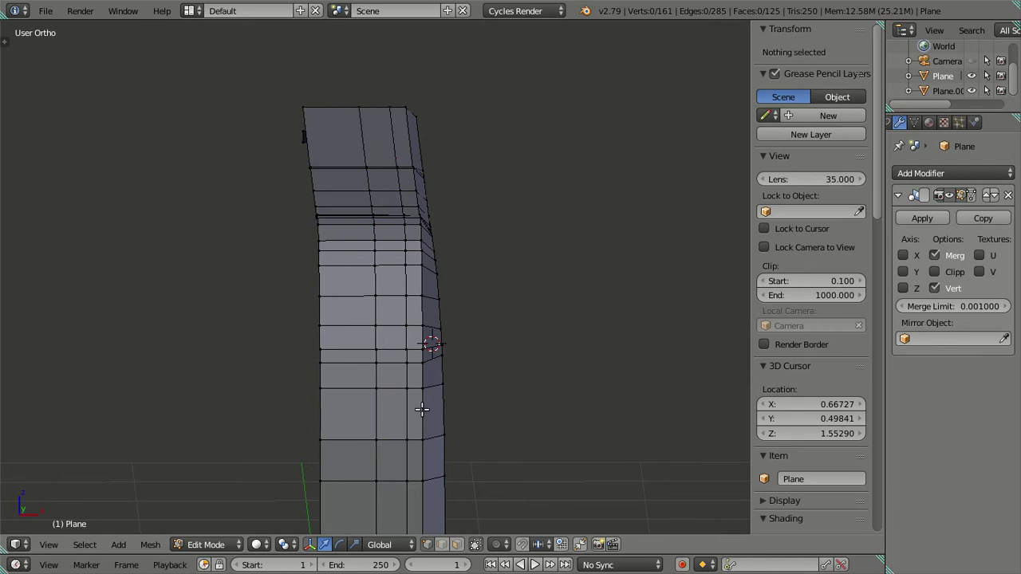
key(KP_6)
key(KP_6)
key(KP_6)
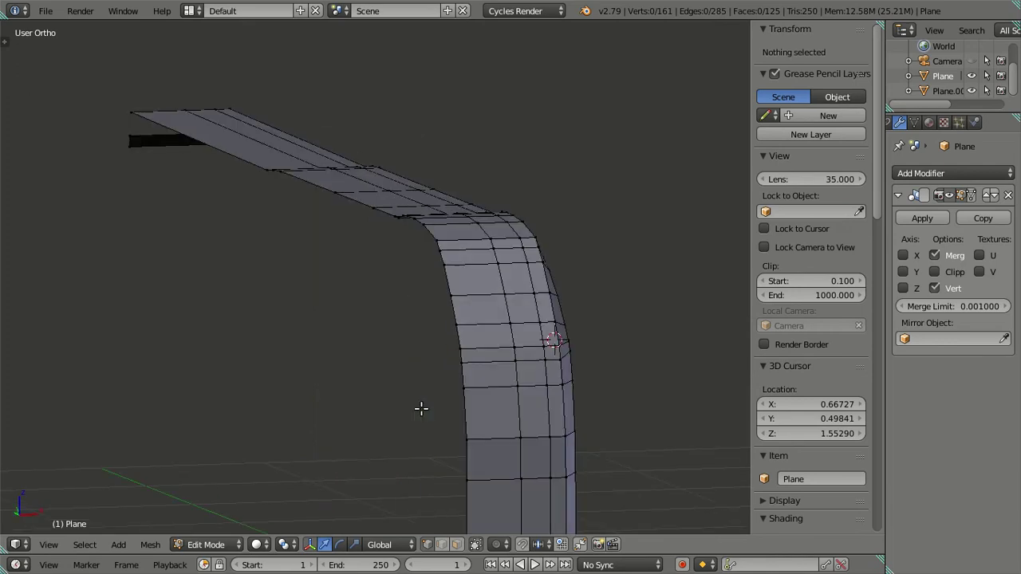
key(KP_3)
scroll(200, 314, down, 2)
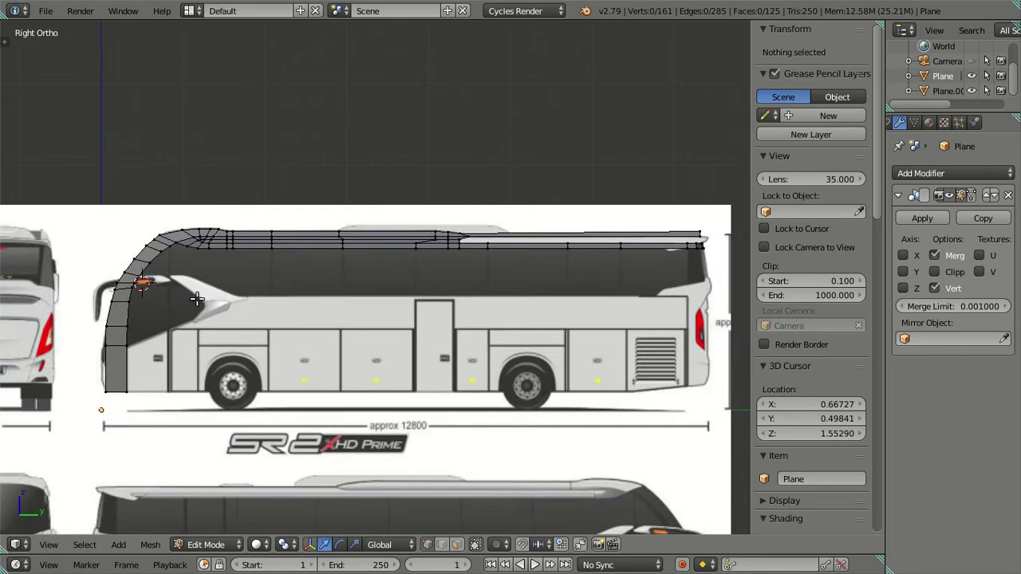
scroll(193, 269, down, 2)
scroll(262, 263, up, 4)
scroll(417, 269, down, 1)
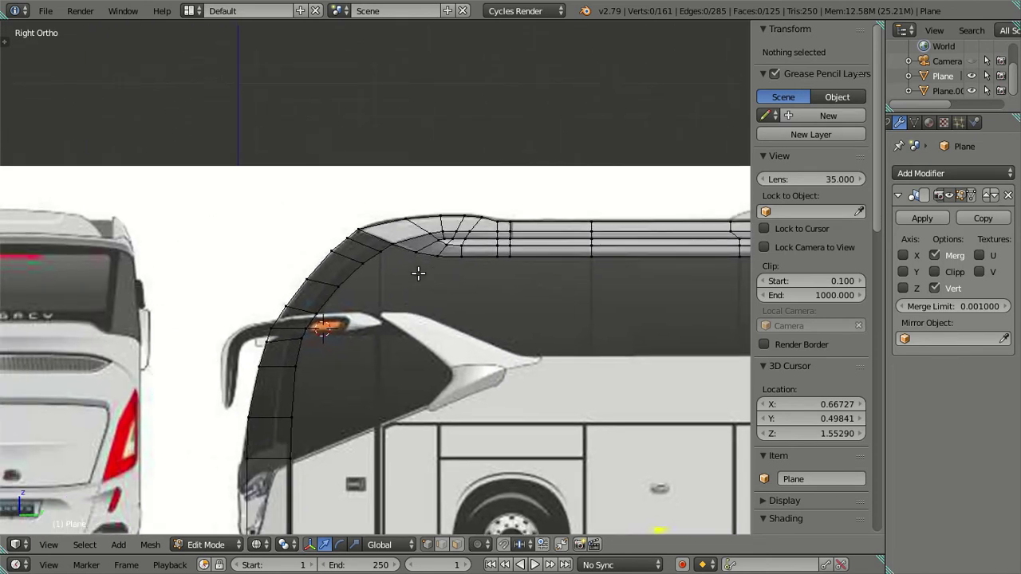
scroll(408, 268, up, 2)
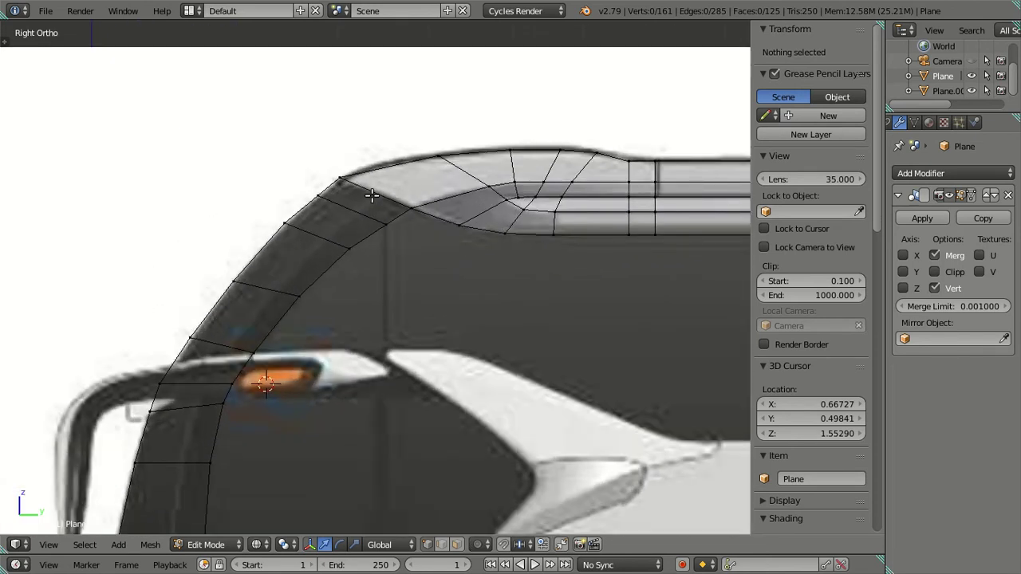
scroll(373, 193, down, 3)
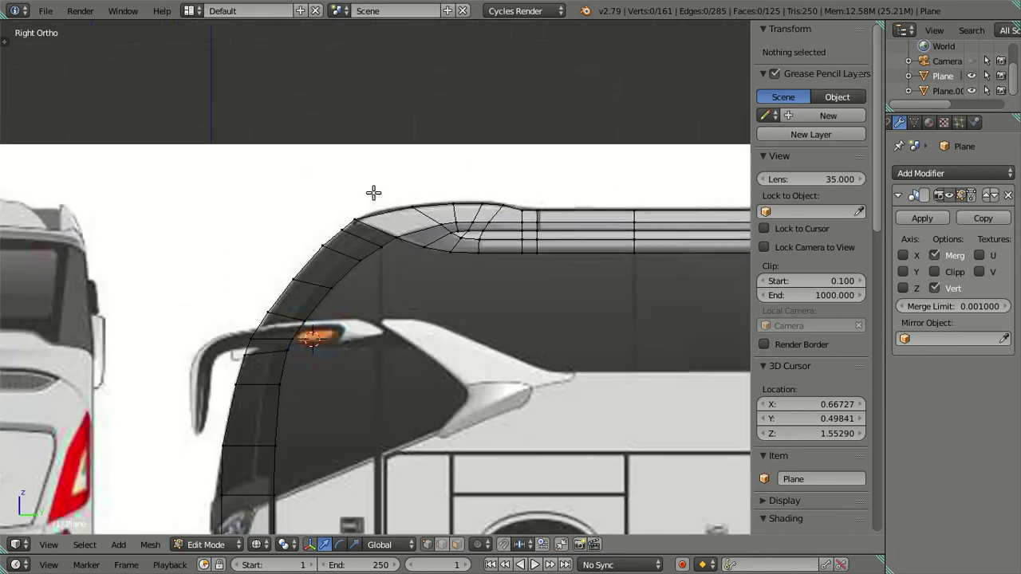
scroll(373, 193, down, 3)
scroll(374, 194, down, 2)
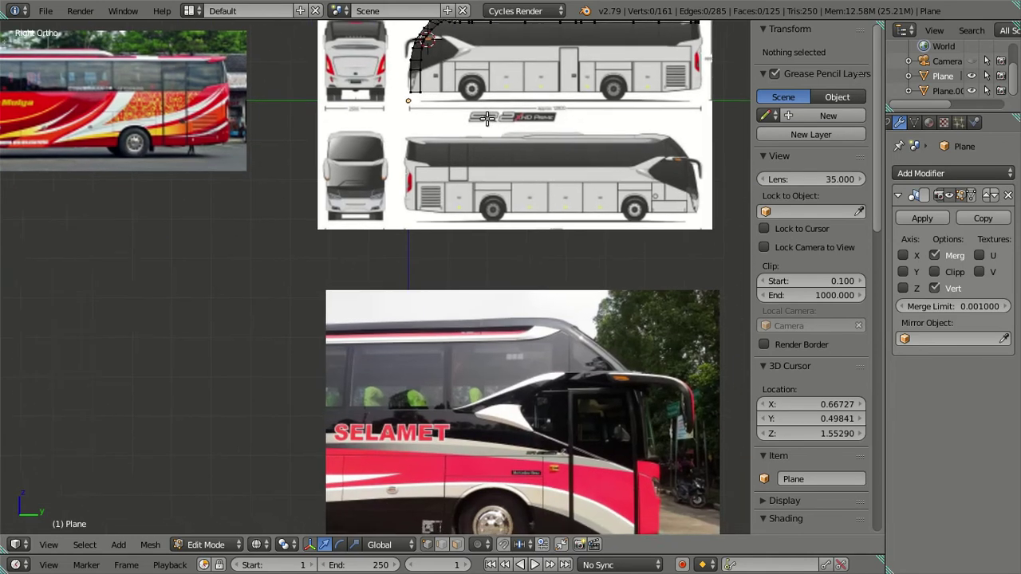
shift+middle_drag(503, 333, 355, 129)
scroll(358, 201, up, 3)
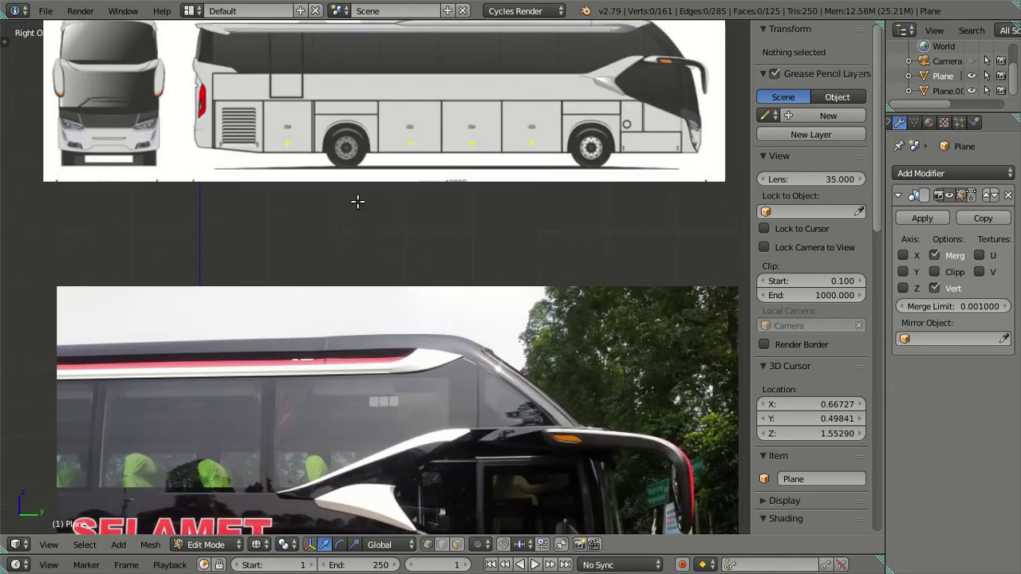
shift+middle_drag(440, 277, 351, 107)
scroll(433, 257, up, 1)
scroll(433, 256, up, 1)
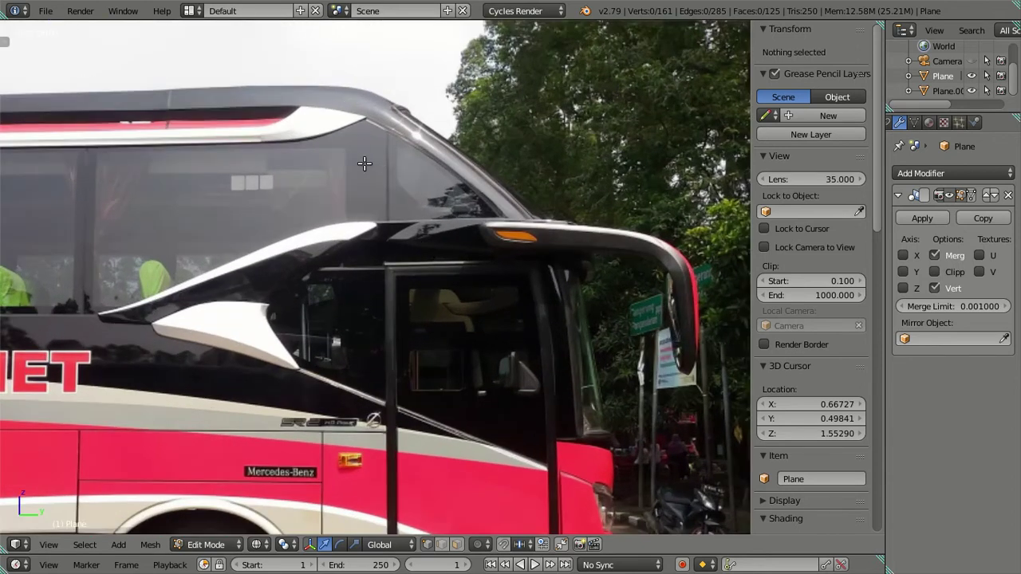
scroll(285, 155, down, 4)
shift+scroll(311, 269, up, 1)
shift+scroll(307, 268, up, 1)
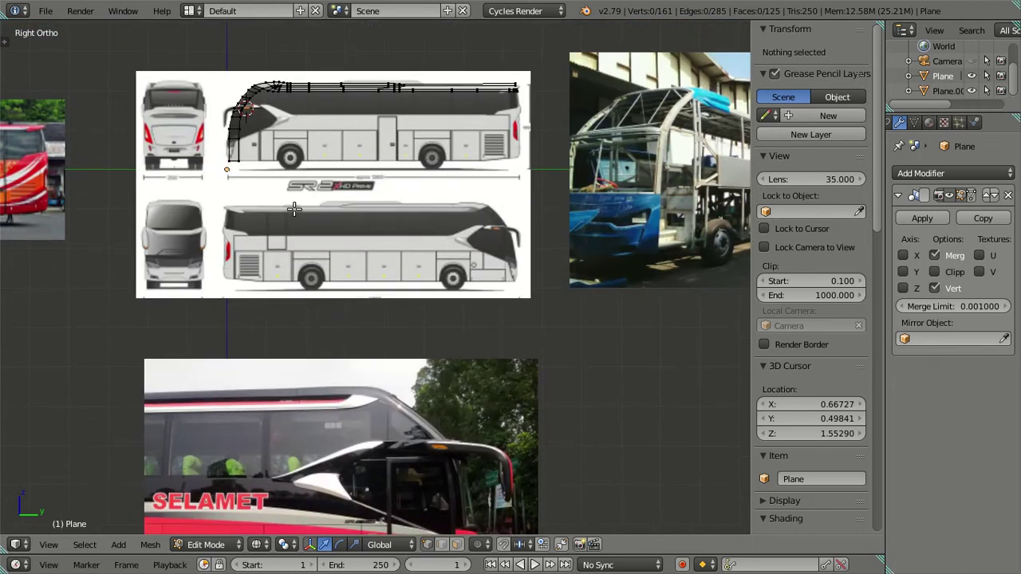
middle_drag(296, 190, 330, 219)
scroll(325, 137, up, 2)
middle_drag(325, 136, 340, 178)
scroll(386, 250, up, 3)
key(z)
mouse_move(452, 200)
middle_down()
mouse_move(308, 292)
mouse_move(330, 280)
mouse_move(241, 392)
middle_up()
scroll(308, 294, up, 2)
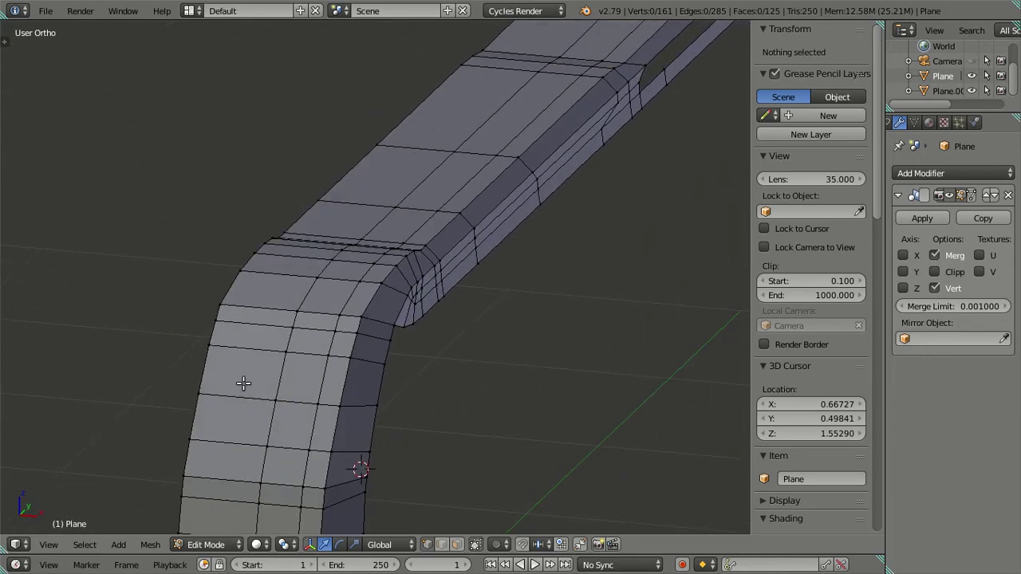
Delete the old lengthwise pillar loop and cut a fresh centred loop in its place.
alt+right_click(371, 299)
alt+right_click(373, 319)
key(ctrl+x)
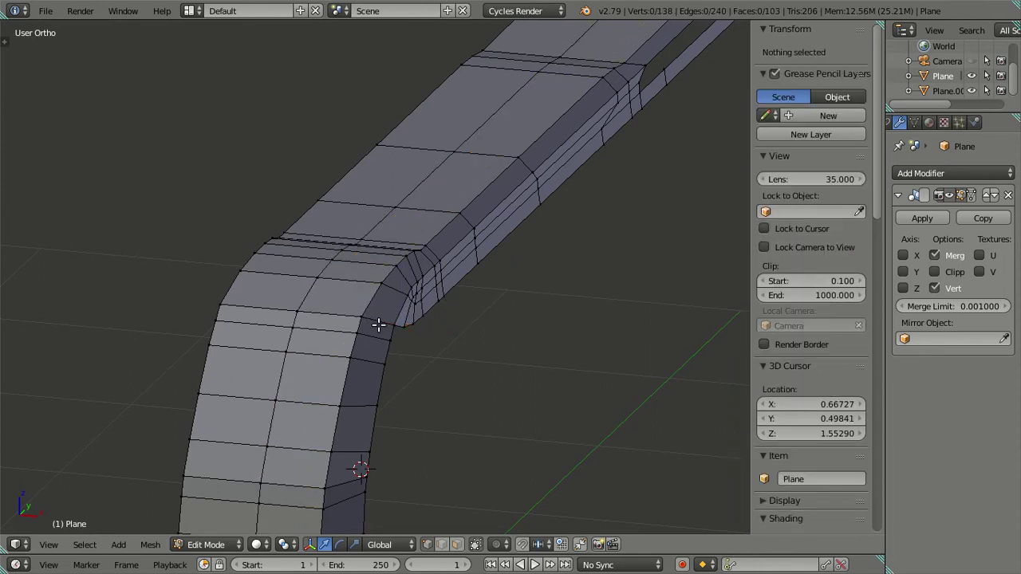
key(ctrl+r)
click(378, 325)
right_click(378, 325)
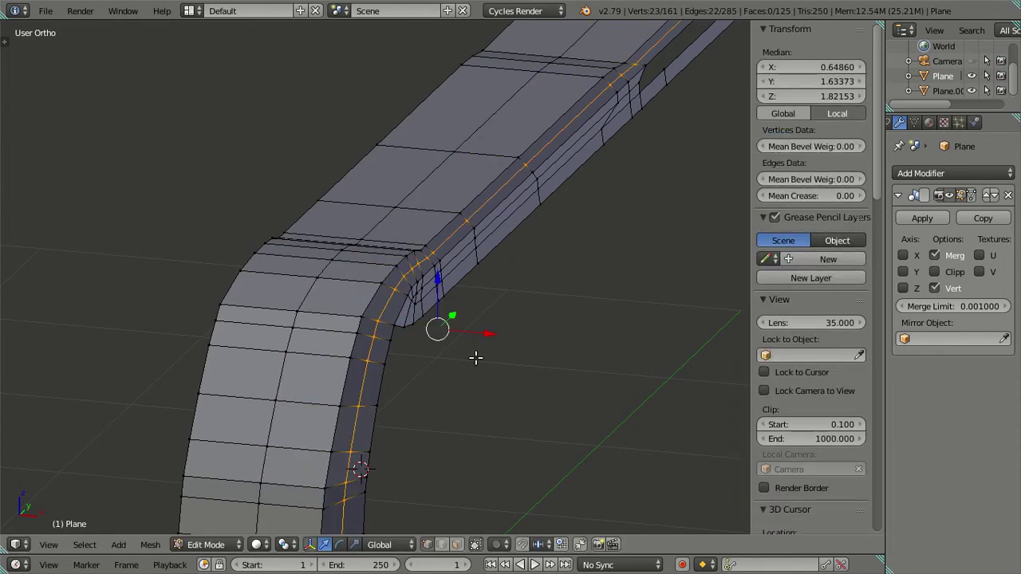
In side view, frame the front roof corner and select its vertex.
key(KP_3)
scroll(198, 230, down, 3)
scroll(326, 343, up, 2)
scroll(325, 343, up, 2)
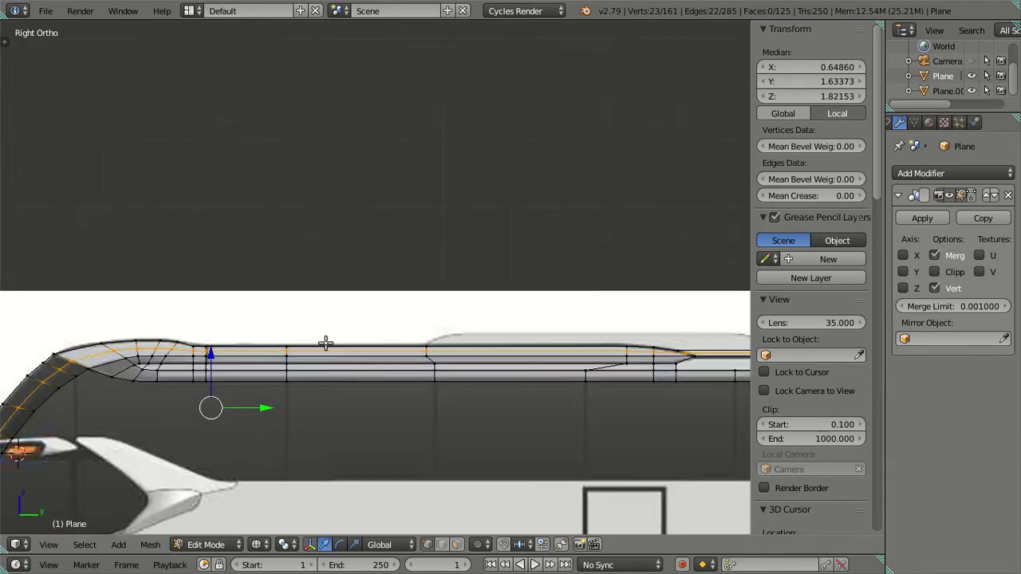
scroll(325, 343, down, 3)
scroll(417, 319, up, 2)
scroll(518, 264, up, 2)
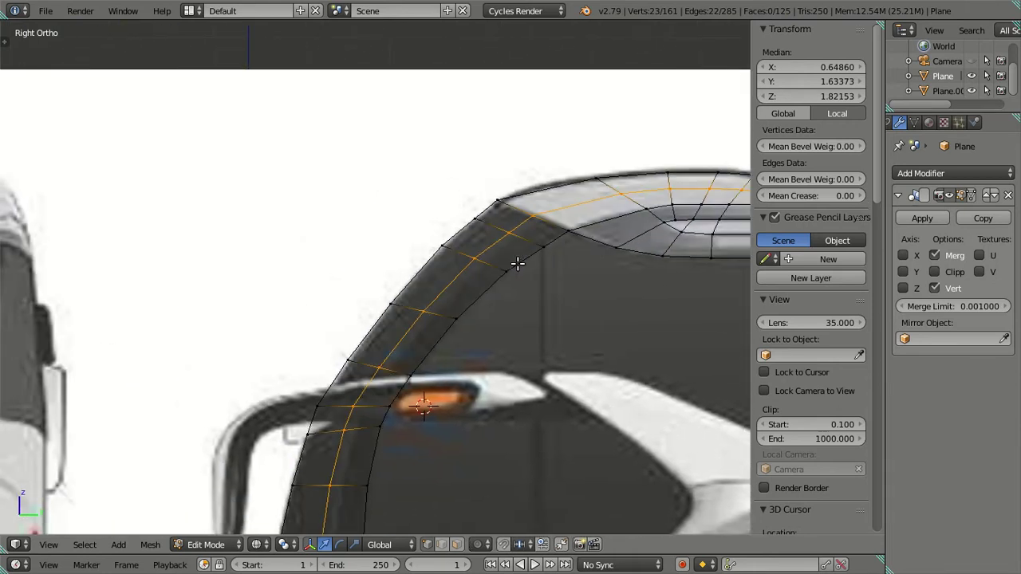
shift+middle_drag(517, 263, 452, 266)
right_click(462, 228)
Select the front pillar's vertical edge loop and push it slightly outward along X.
shift+scroll(388, 249, down, 1)
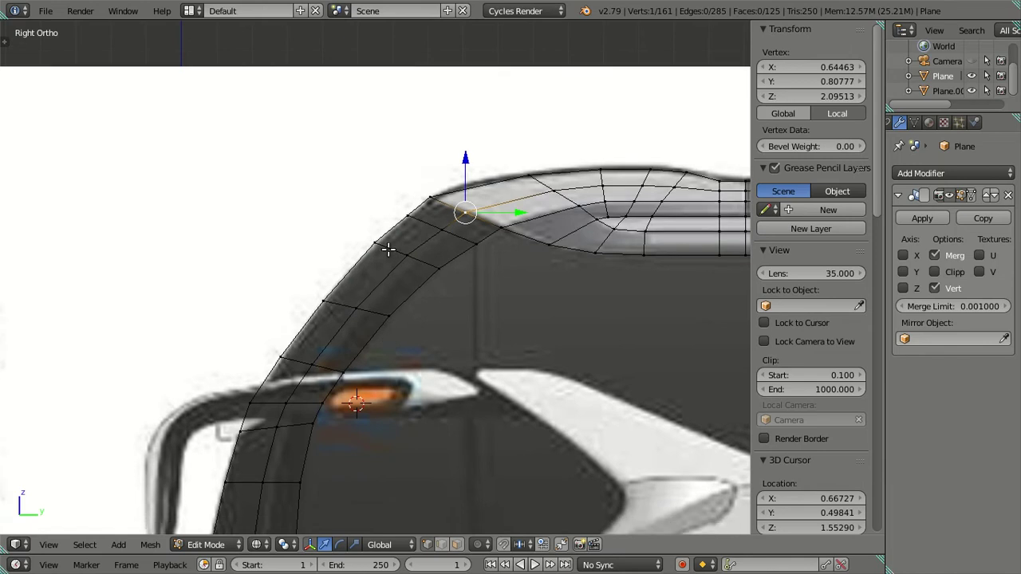
scroll(388, 250, down, 1)
scroll(335, 272, down, 2)
middle_drag(307, 523, 381, 460)
alt+right_click(415, 478)
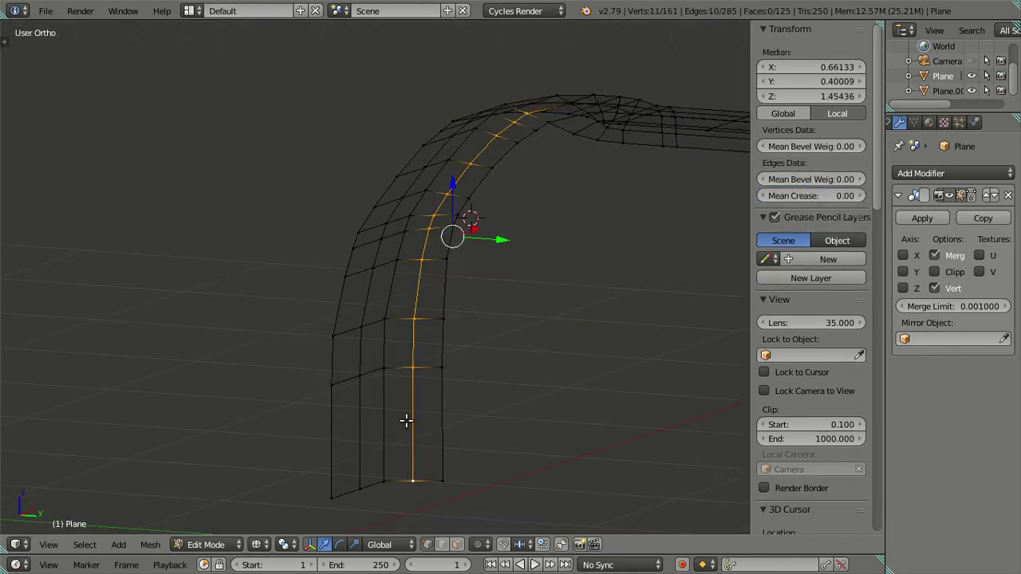
key(KP_1)
scroll(519, 370, up, 2)
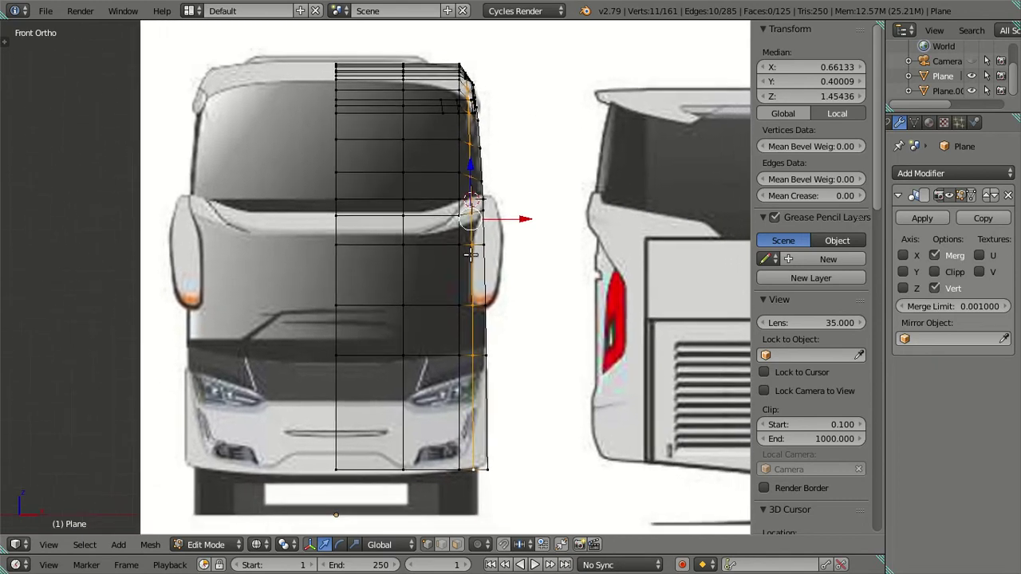
scroll(547, 221, up, 1)
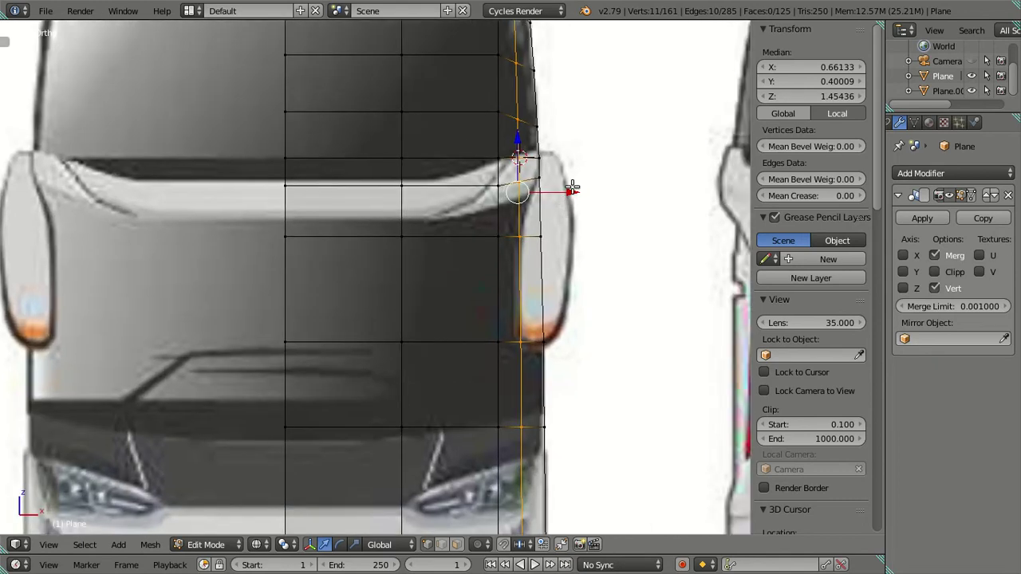
drag(572, 188, 579, 188)
Back in side view, try sliding the loop along Y and cancel the move.
scroll(552, 211, down, 3)
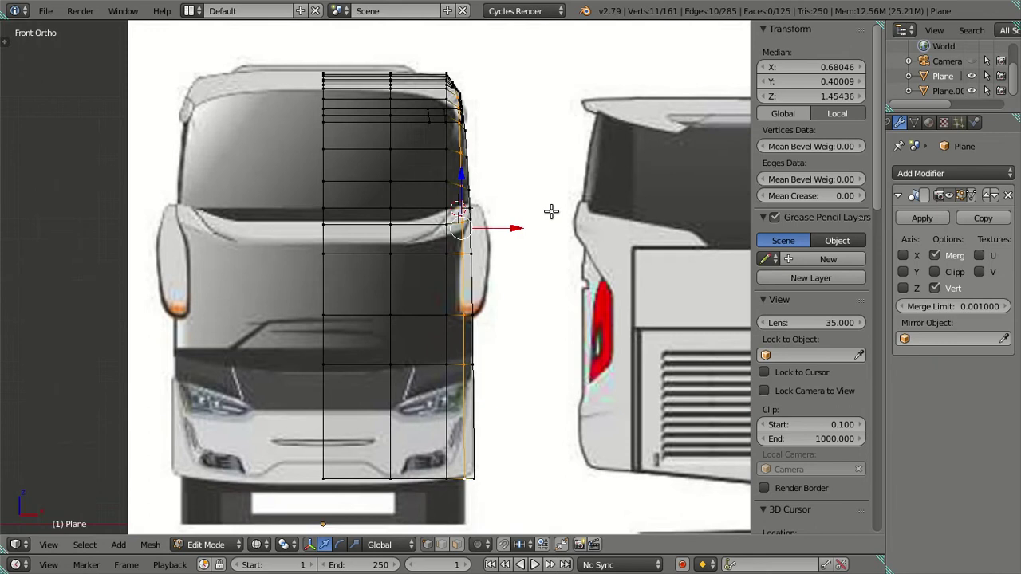
key(KP_3)
scroll(394, 242, up, 3)
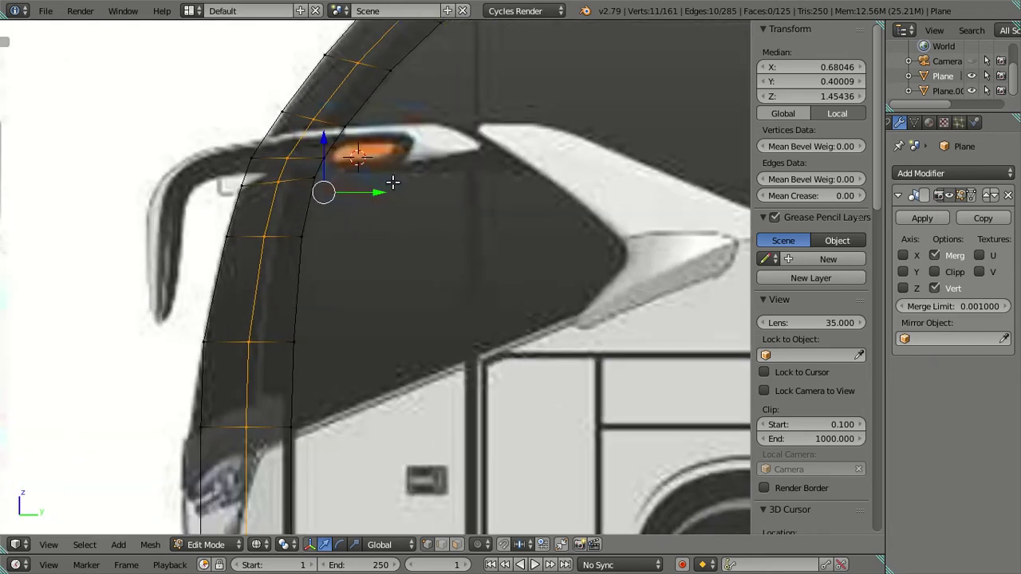
shift+scroll(392, 183, up, 2)
shift+scroll(397, 232, up, 1)
shift+scroll(369, 264, up, 1)
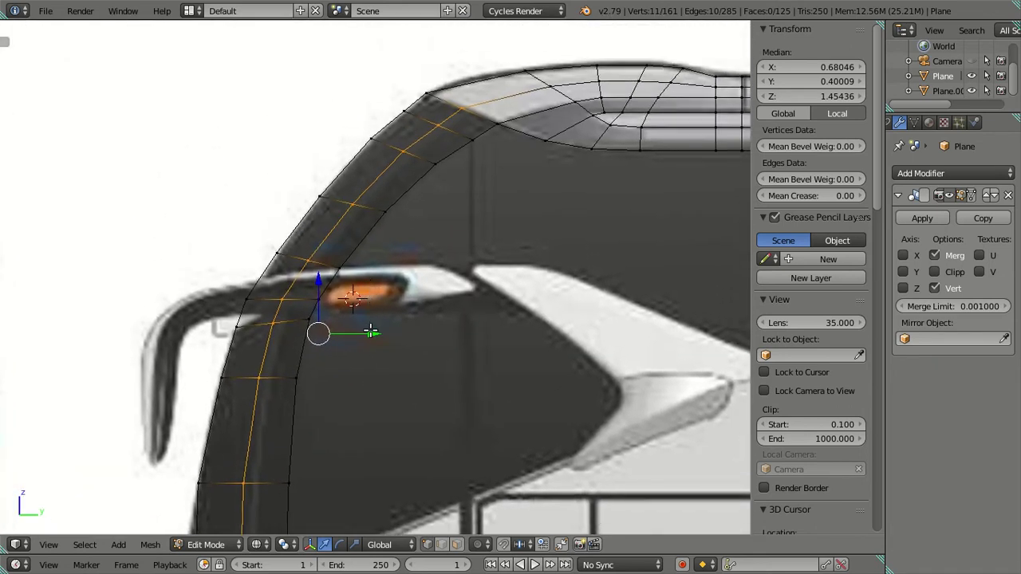
drag(371, 332, 354, 324)
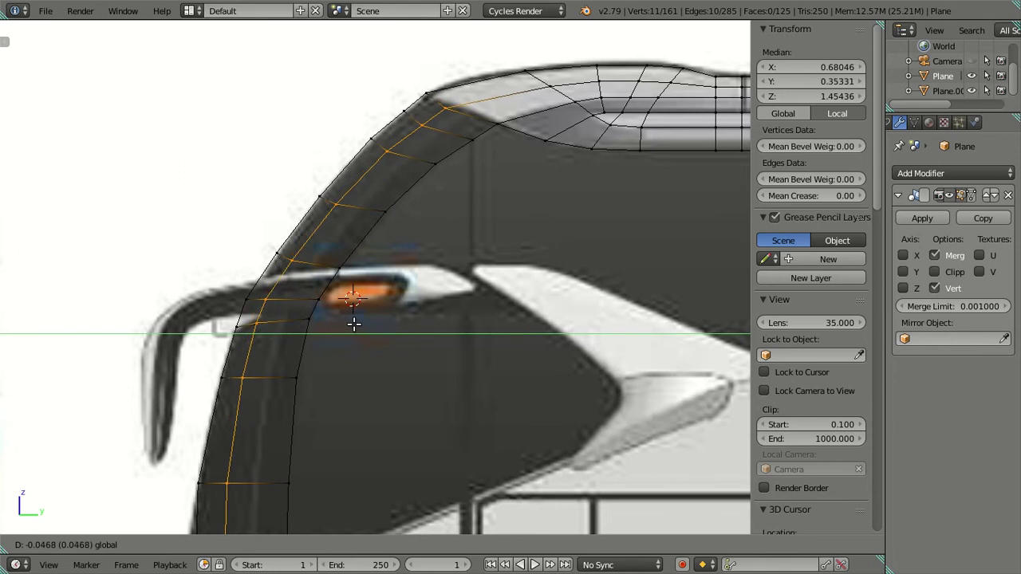
right_click(354, 324)
shift+scroll(375, 263, down, 5)
shift+scroll(330, 281, down, 2)
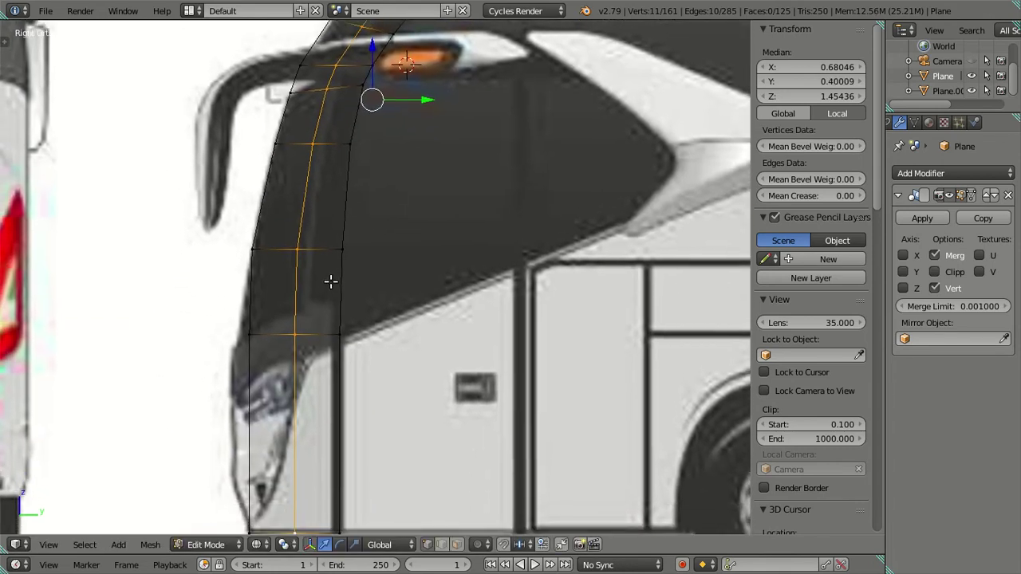
shift+scroll(330, 281, down, 1)
Shift the lower front-pillar vertices about 0.019 along Y to follow the blueprint.
right_click(298, 230)
ctrl+right_click(298, 515)
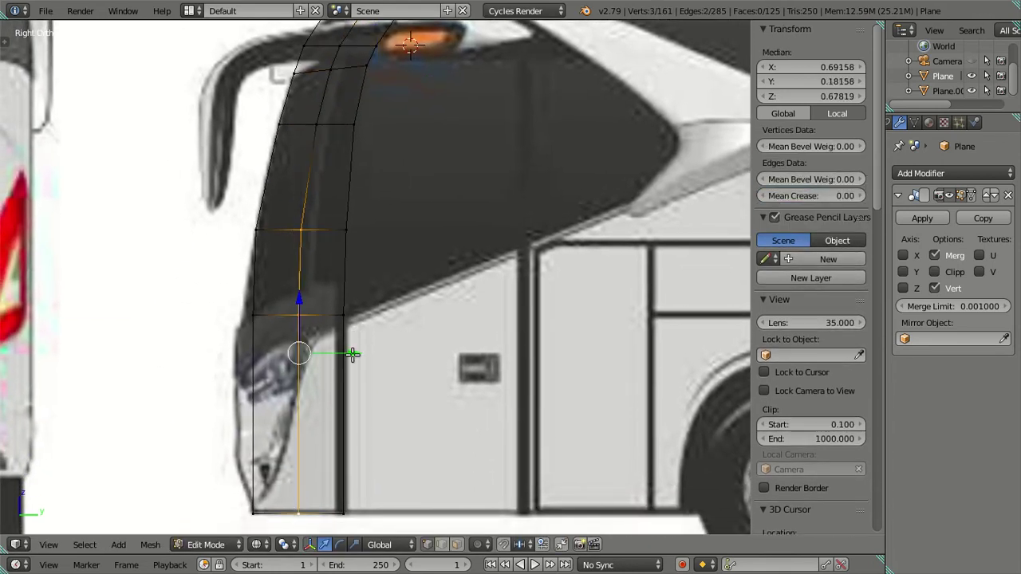
drag(353, 354, 350, 354)
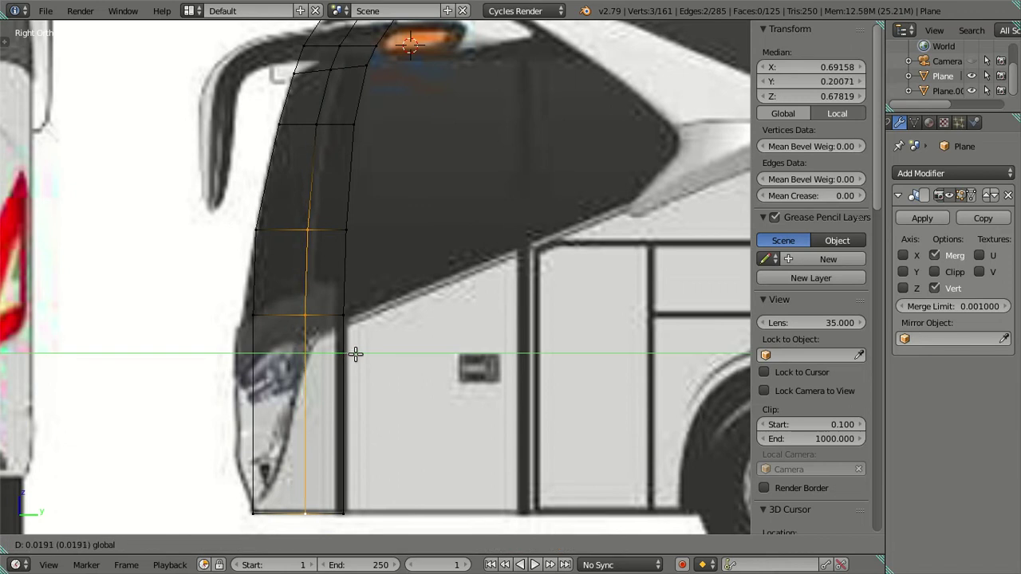
click(356, 355)
shift+scroll(359, 327, up, 2)
shift+scroll(319, 258, up, 4)
Select one more pillar vertex, abandon a Y move, deselect all, and orbit to inspect.
right_click(305, 274)
shift+scroll(332, 305, up, 2)
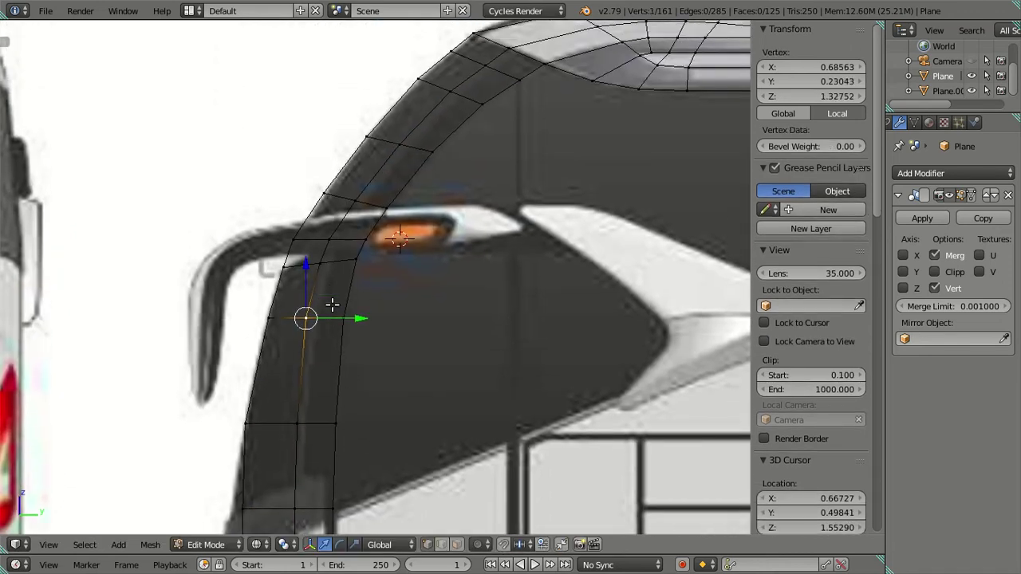
key(g)
key(y)
key(Escape)
shift+scroll(330, 406, up, 3)
key(a)
shift+scroll(412, 283, up, 1)
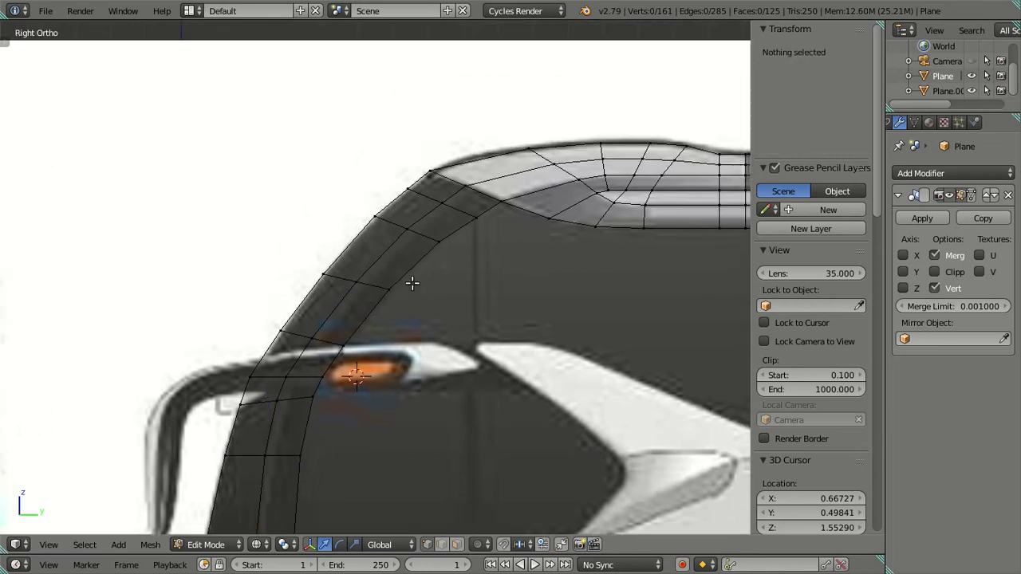
mouse_move(442, 231)
middle_down()
mouse_move(412, 442)
mouse_move(529, 241)
mouse_move(485, 312)
mouse_move(519, 339)
mouse_move(500, 358)
mouse_move(495, 444)
mouse_move(421, 276)
mouse_move(463, 221)
mouse_move(539, 180)
mouse_move(486, 295)
middle_up()
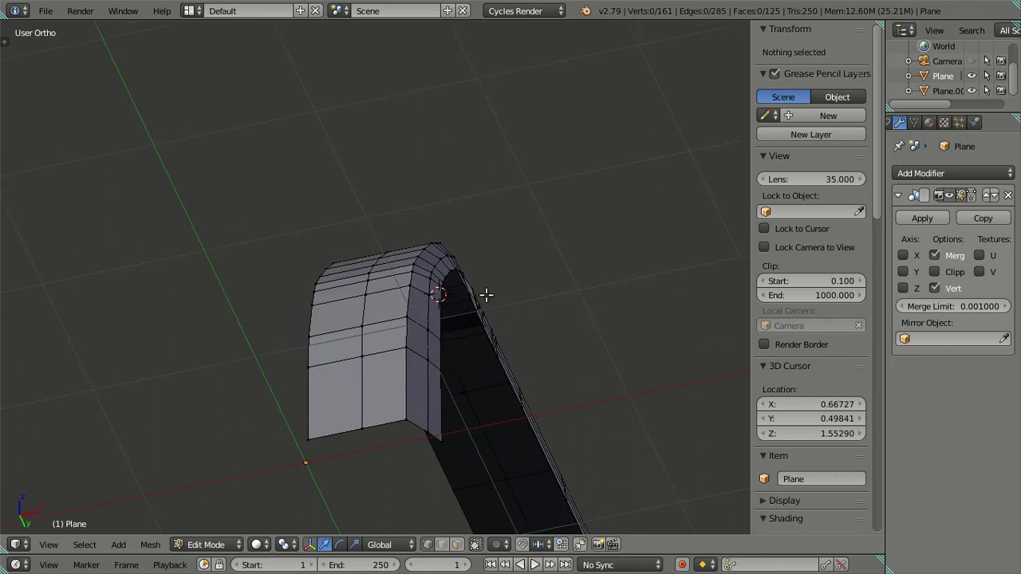
Select the front pillar edge loop and view it from the front, checking the blueprint with X-ray.
middle_drag(426, 414, 422, 438)
right_click(422, 439)
scroll(380, 431, up, 3)
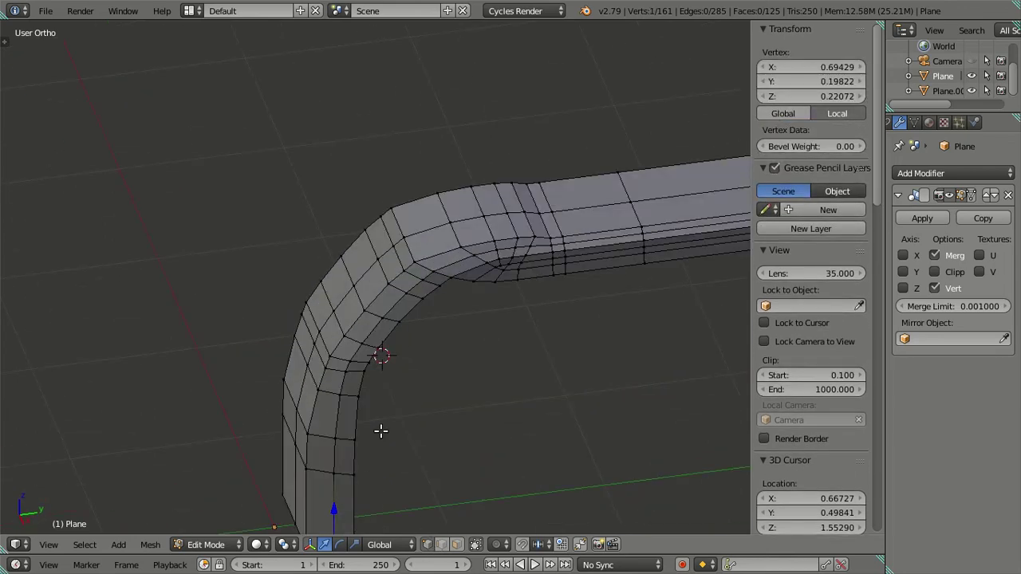
alt+right_click(441, 267)
key(KP_1)
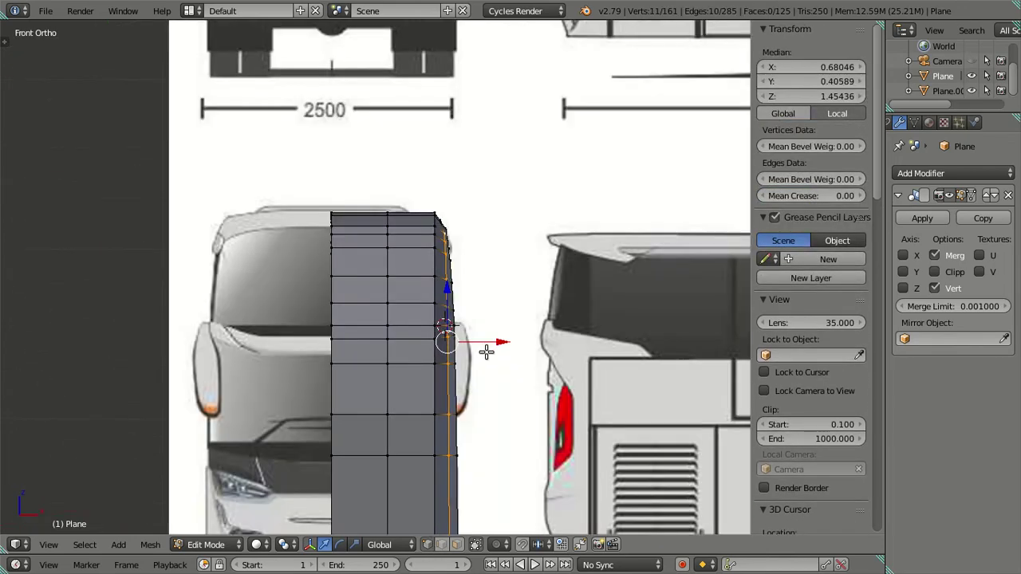
key(z)
scroll(486, 351, up, 1)
scroll(447, 303, up, 1)
scroll(421, 264, up, 1)
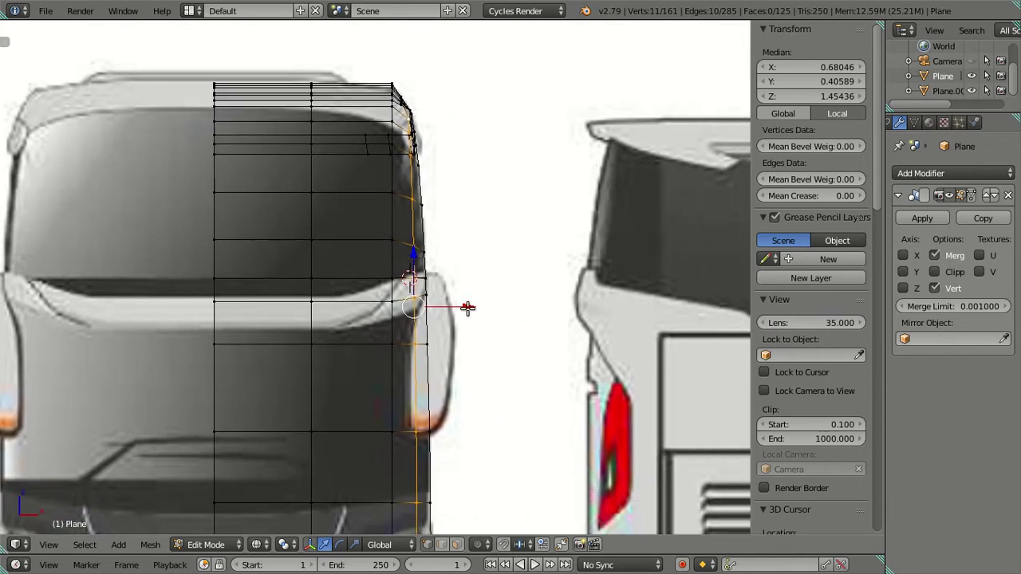
key(z)
Deselect the top pillar vertices and push the lower ones outward along X.
shift+middle_drag(470, 279, 422, 390)
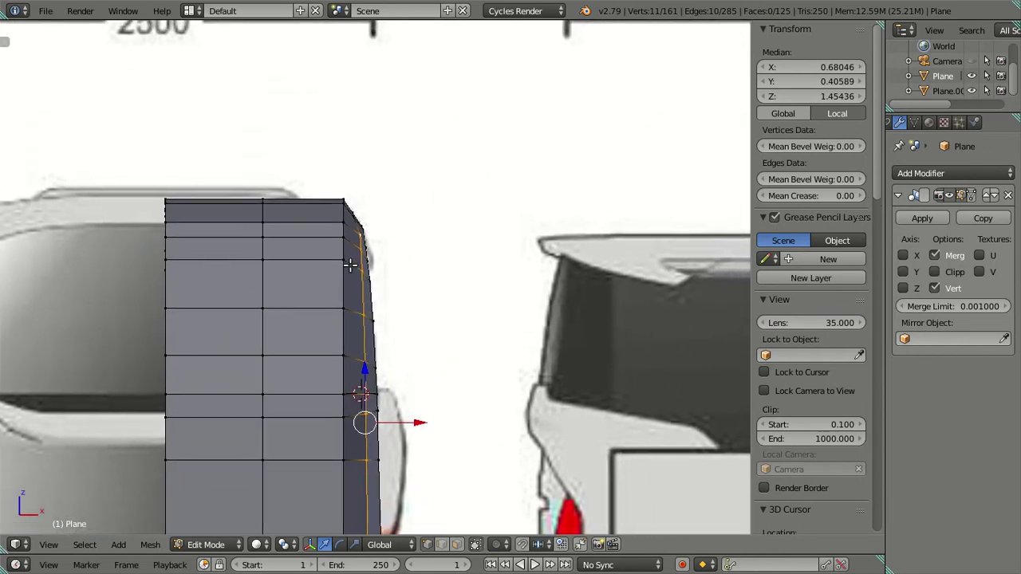
scroll(354, 262, up, 2)
scroll(358, 246, up, 1)
shift+right_click(343, 218)
key(KP_Decimal)
drag(406, 495, 404, 486)
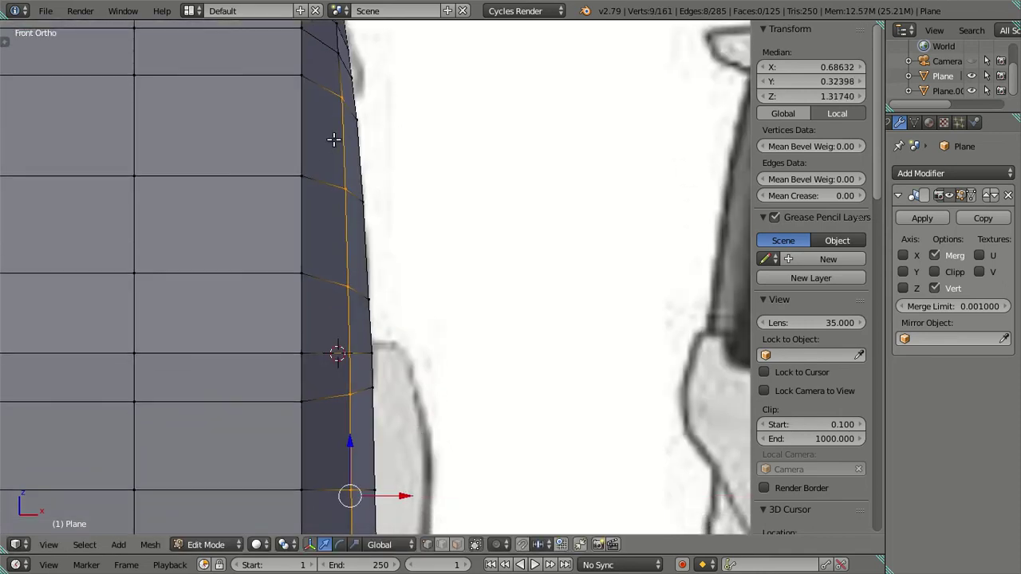
shift+scroll(383, 258, down, 3)
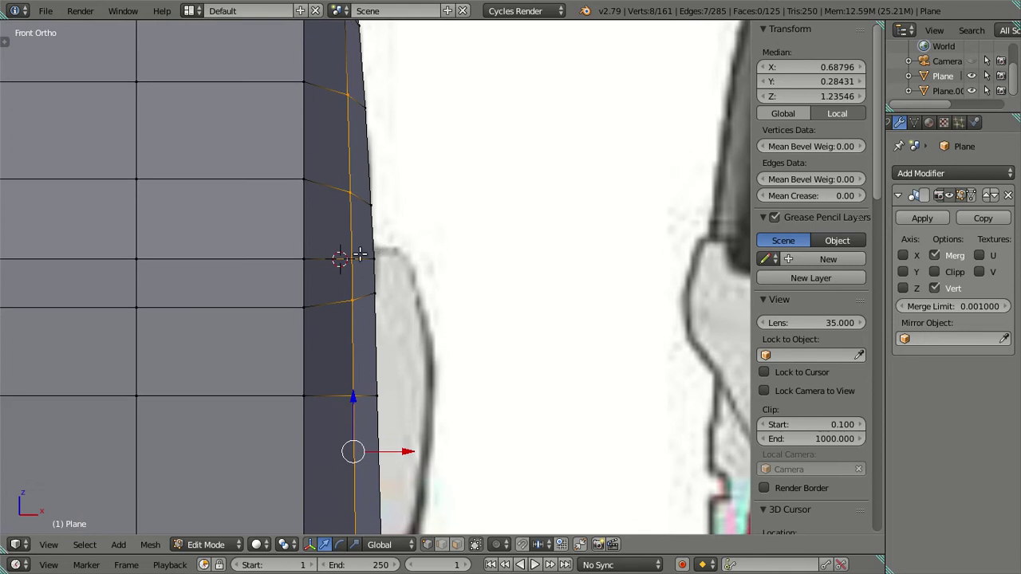
drag(402, 447, 405, 447)
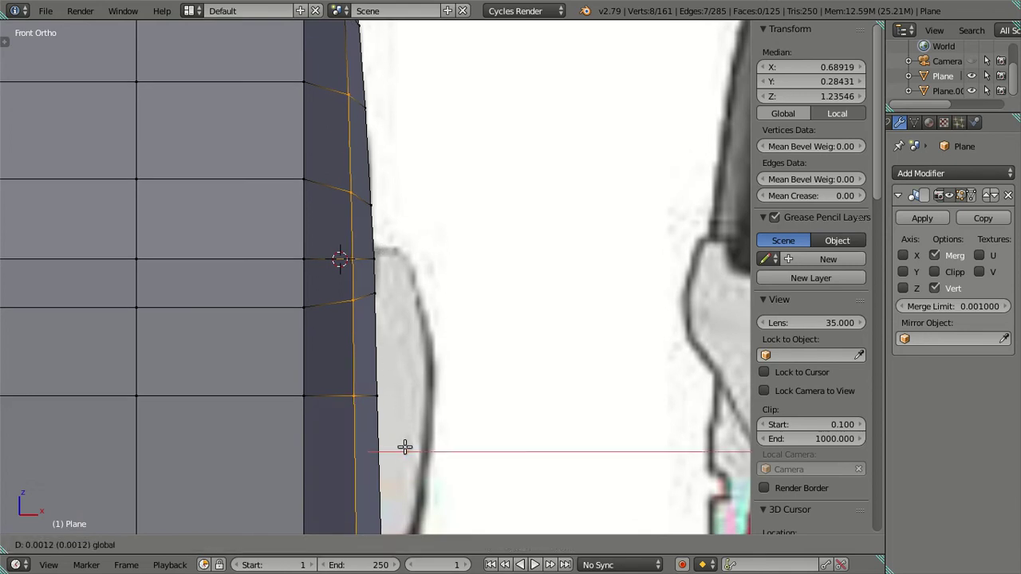
Drop the top vertex and nudge the rest further out along X, to a median of about 0.697.
shift+right_click(349, 96)
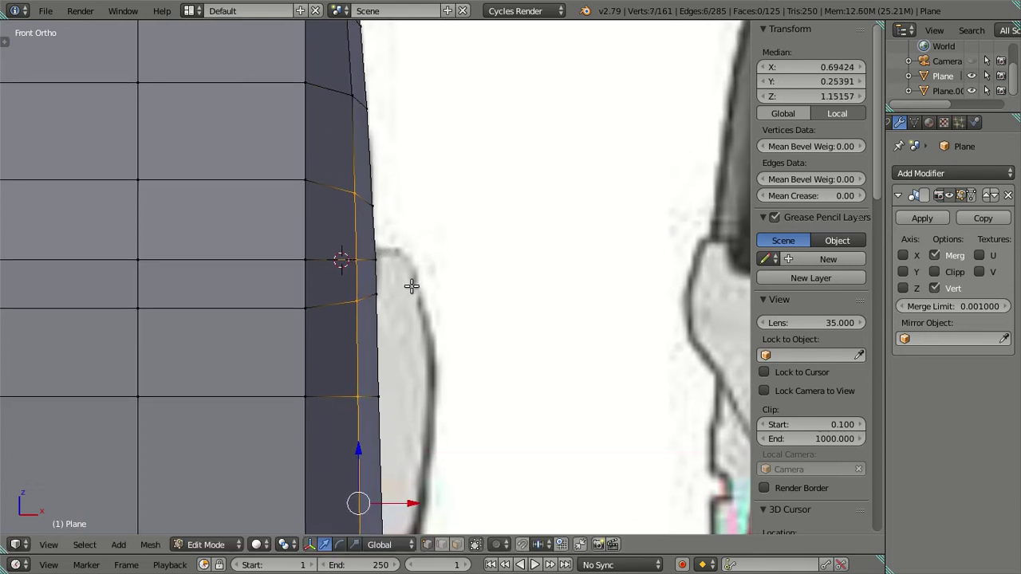
shift+scroll(386, 380, down, 3)
drag(402, 413, 406, 413)
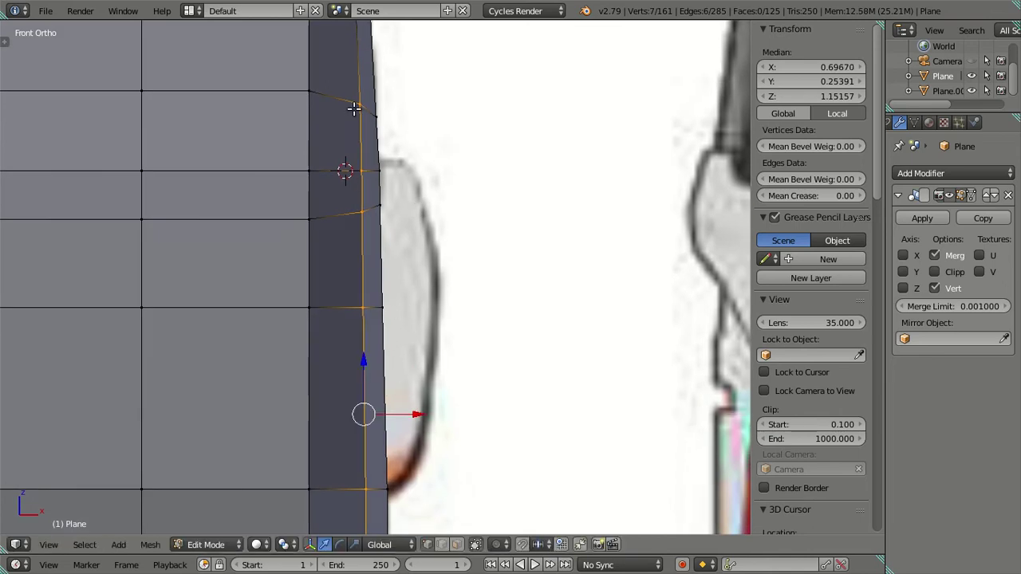
scroll(354, 109, down, 2)
scroll(413, 217, down, 2)
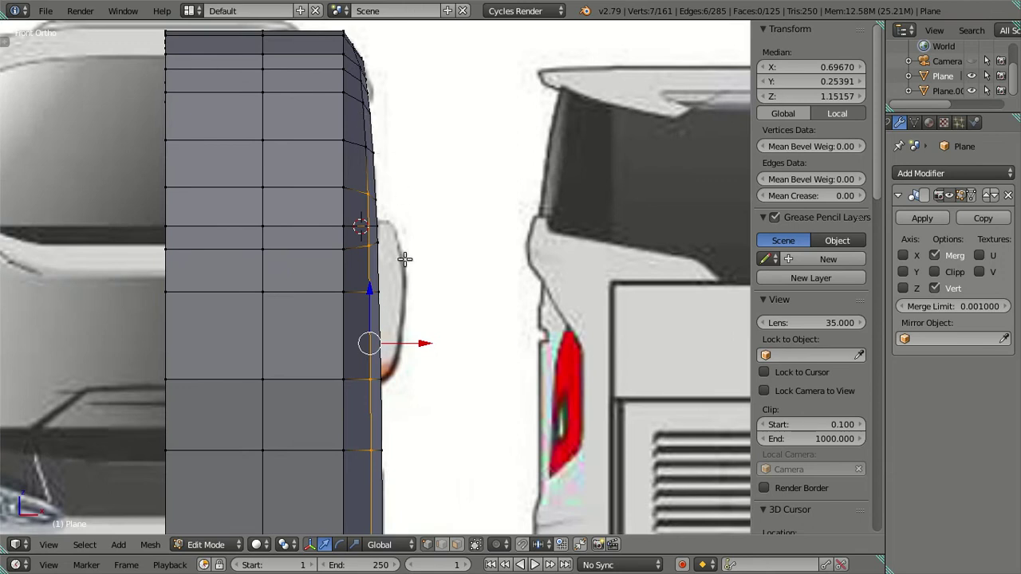
key(a)
scroll(405, 258, up, 2)
scroll(405, 258, down, 8)
scroll(402, 258, down, 6)
Add a new background image slot and browse the Desktop folder's bus photos in thumbnail view.
scroll(401, 259, down, 2)
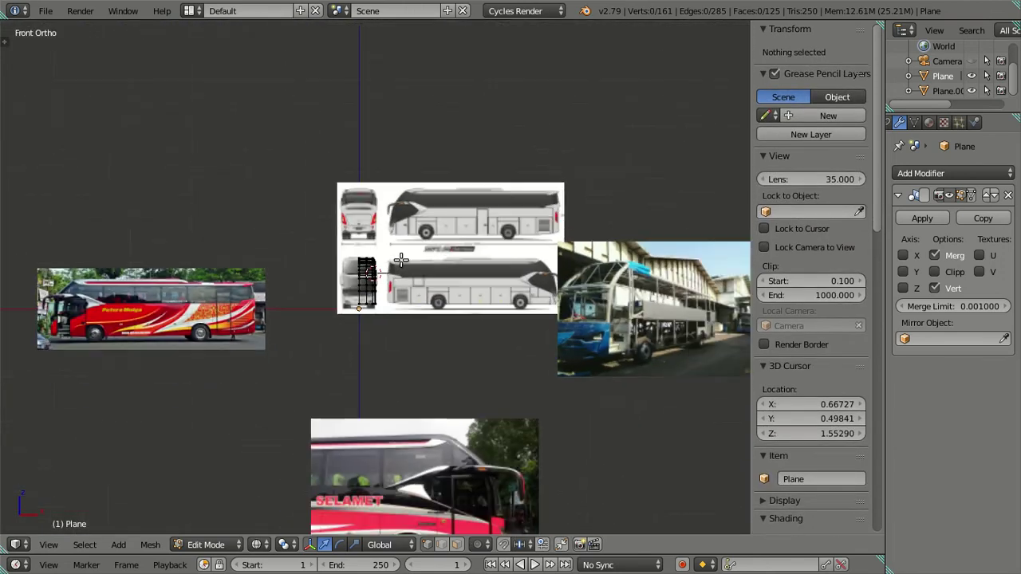
scroll(440, 287, down, 2)
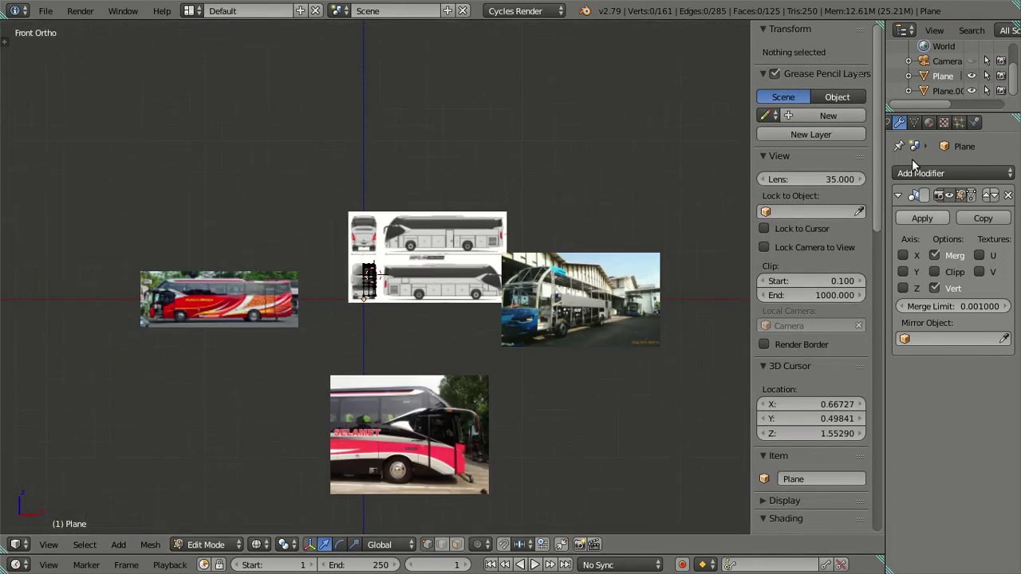
scroll(858, 282, down, 1)
scroll(854, 283, down, 8)
scroll(848, 284, down, 10)
scroll(845, 286, down, 2)
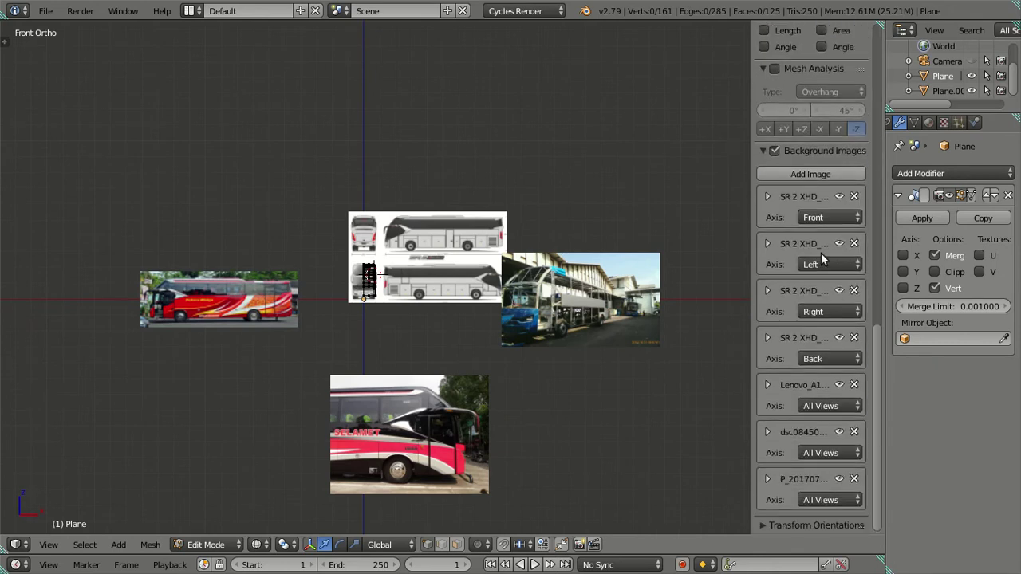
click(802, 174)
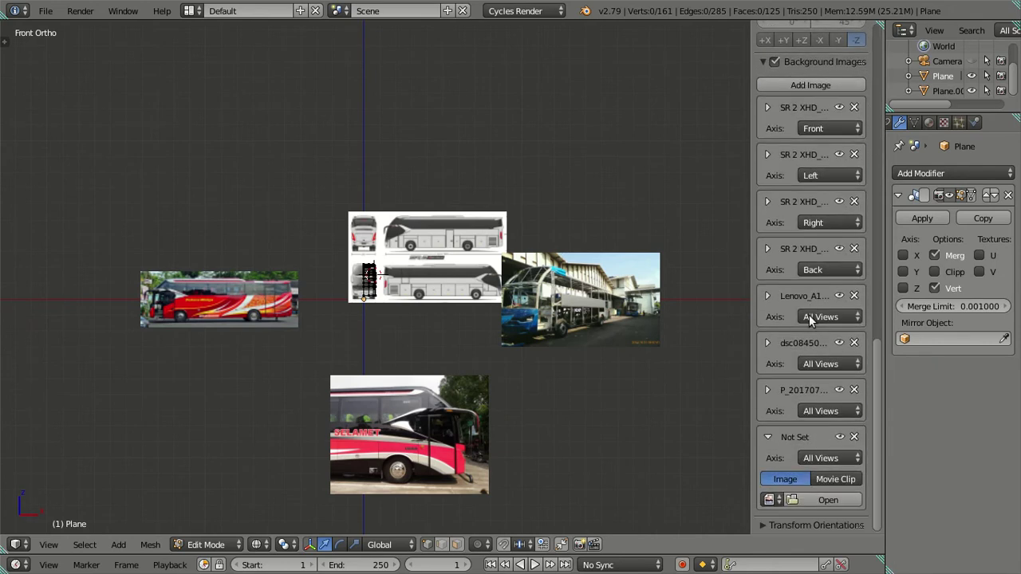
click(818, 494)
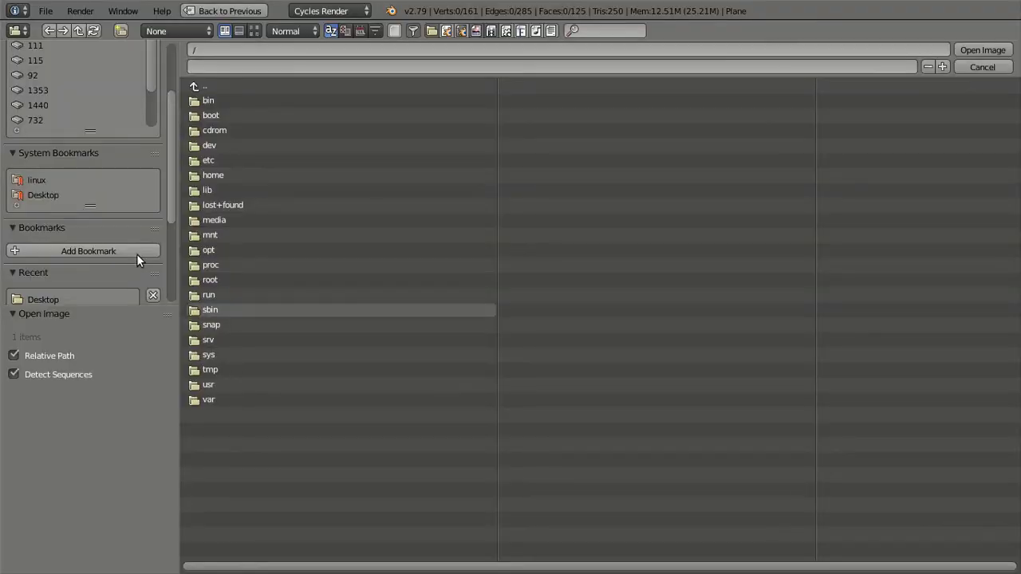
click(70, 198)
click(254, 31)
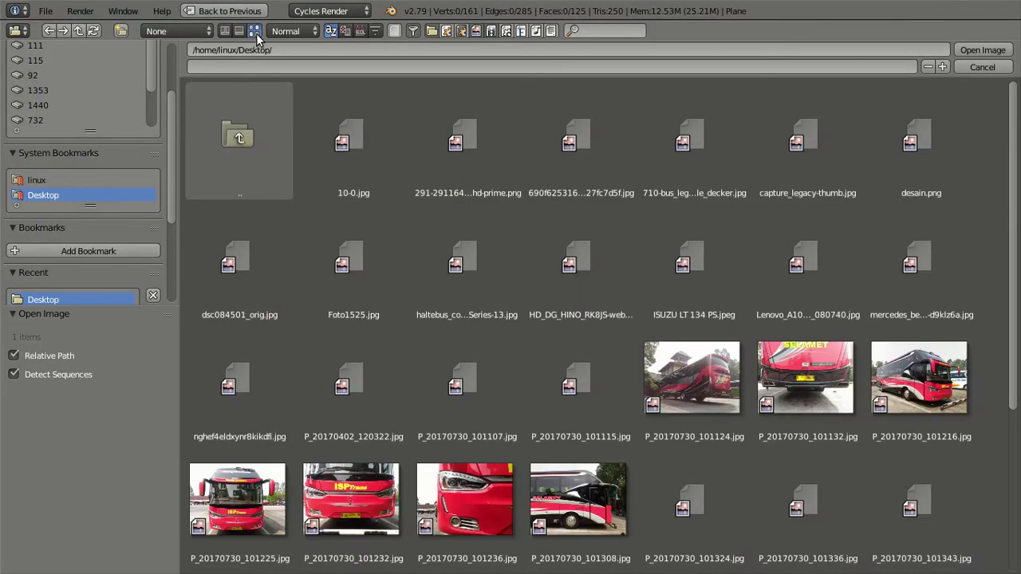
scroll(500, 327, down, 3)
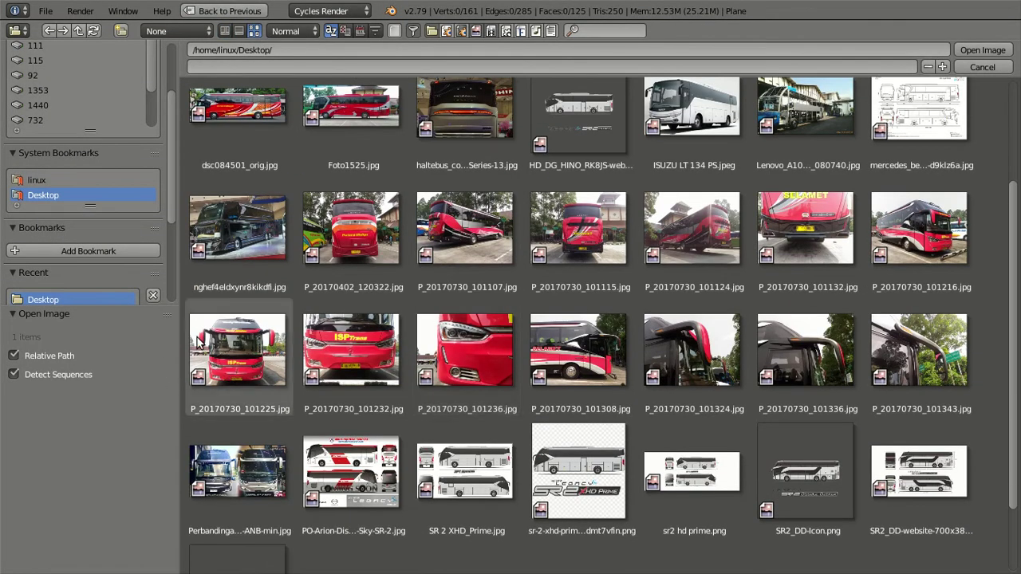
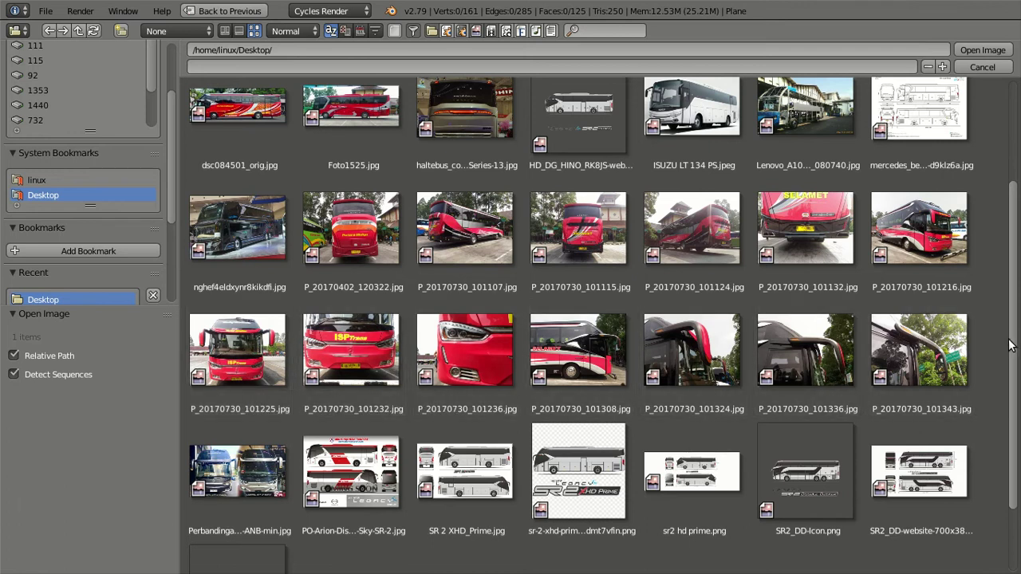
Load P_20170730_101225.jpg as a background image with Y offset 15.2 and opacity 1.0, then collapse it.
click(236, 349)
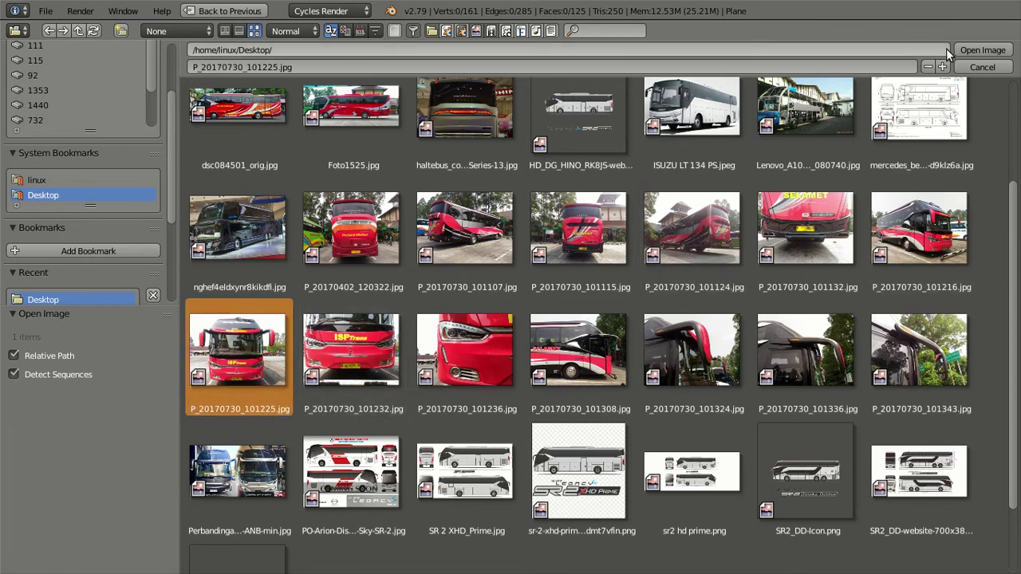
click(963, 52)
scroll(843, 440, down, 5)
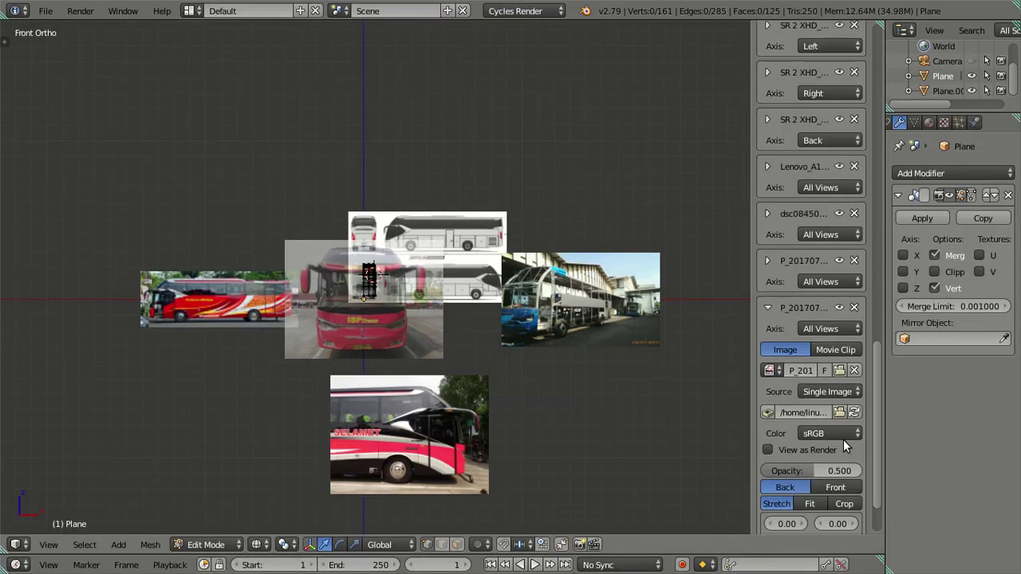
scroll(840, 466, down, 2)
drag(838, 454, 894, 454)
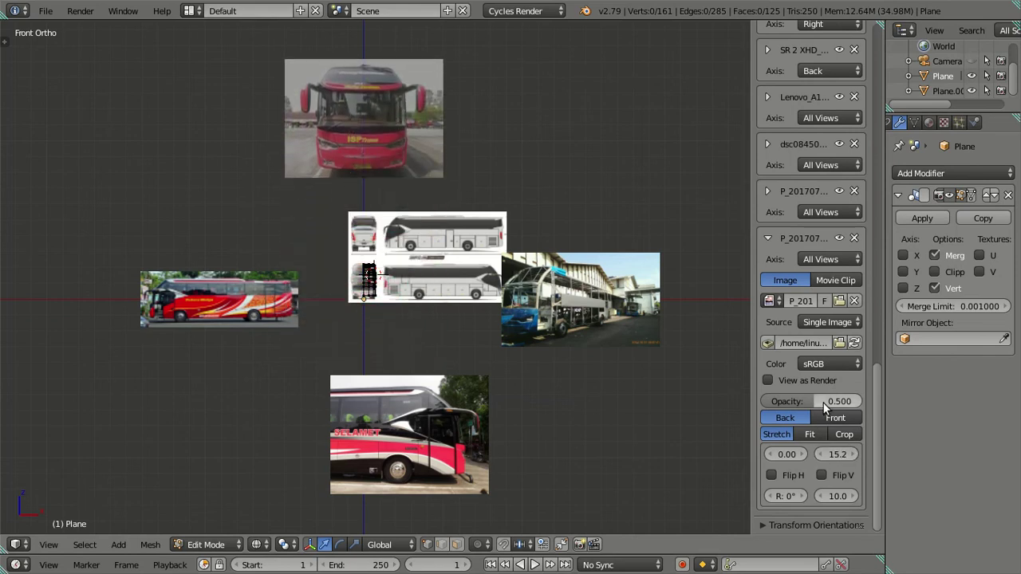
drag(825, 403, 876, 402)
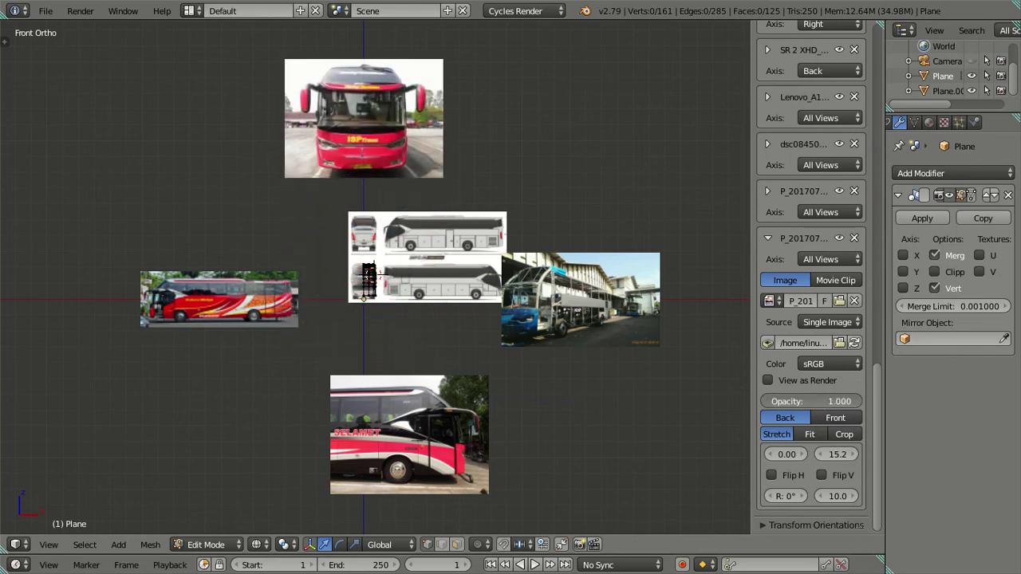
click(767, 238)
drag(872, 393, 885, 4)
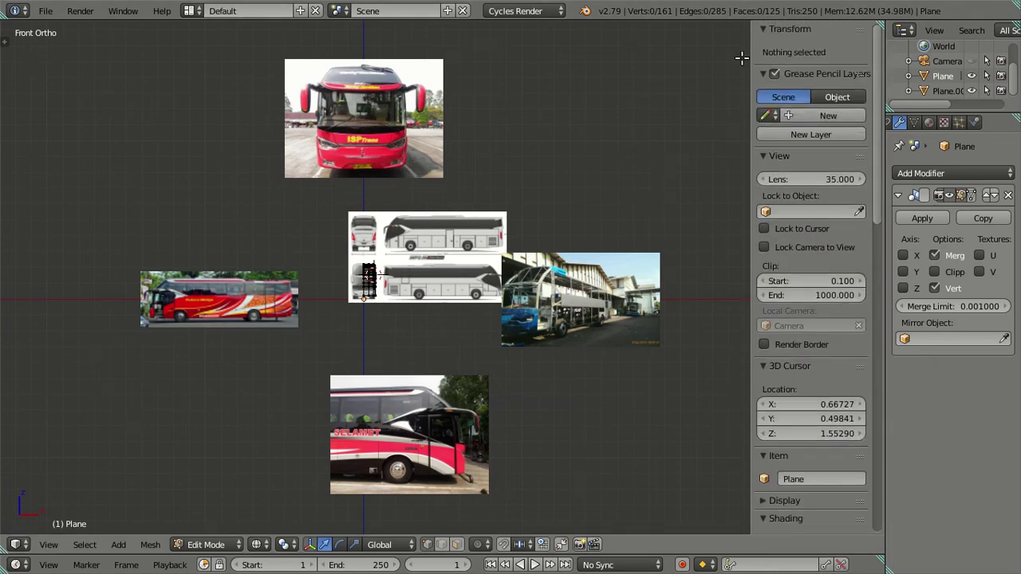
Frame the bus blueprint and roof strip, toggle the mesh selection, and show it in solid shading.
scroll(742, 58, up, 5)
scroll(502, 79, down, 3)
shift+middle_drag(502, 80, 465, 378)
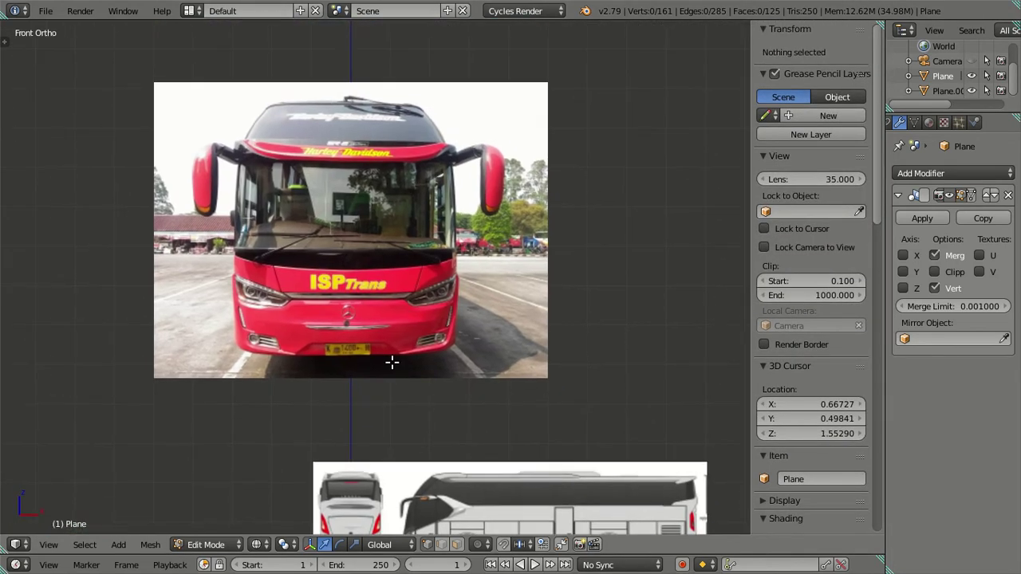
scroll(392, 359, up, 2)
scroll(461, 180, up, 2)
scroll(453, 254, up, 2)
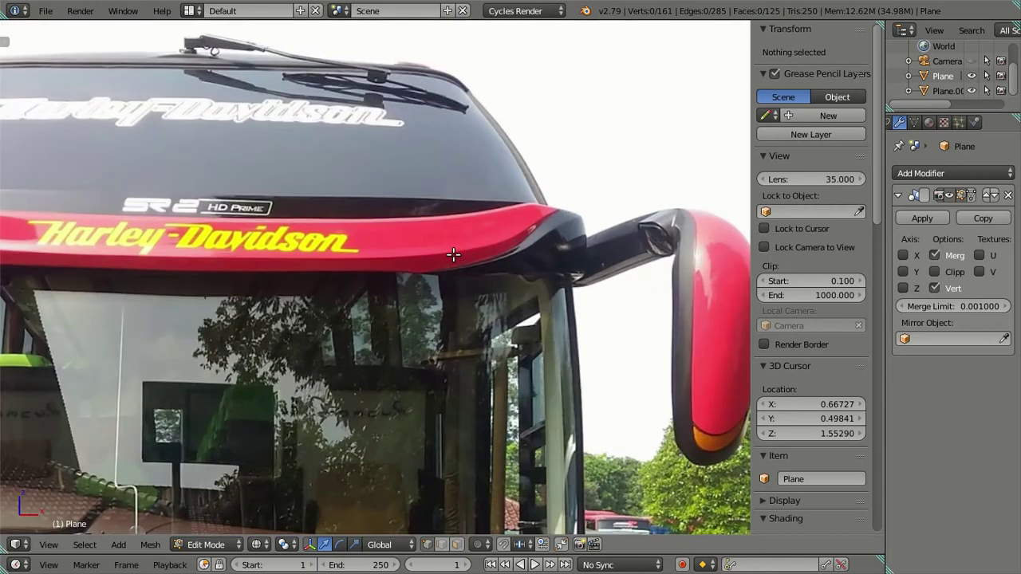
scroll(453, 253, down, 4)
shift+middle_drag(432, 341, 480, 205)
scroll(453, 391, down, 5)
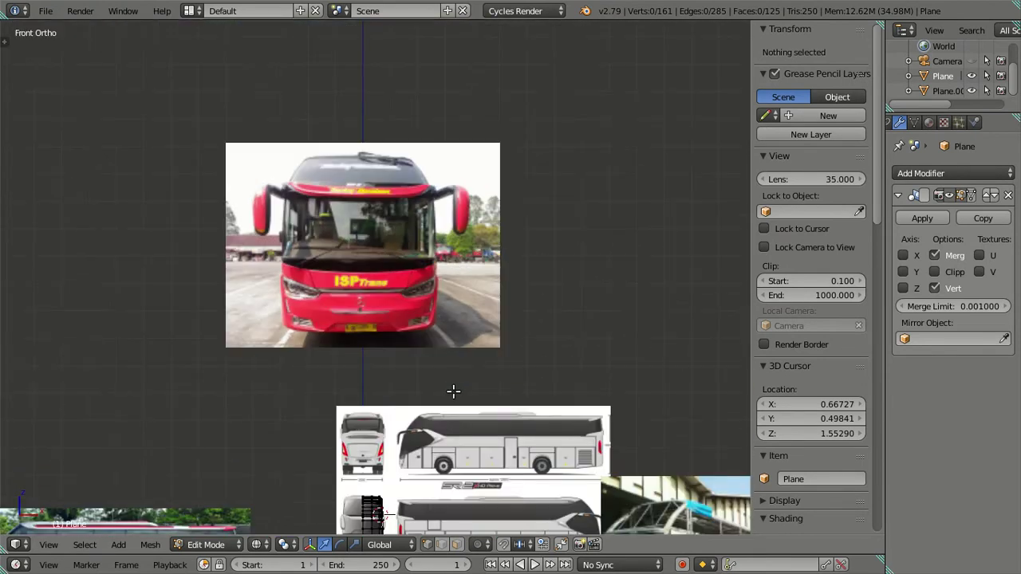
shift+middle_drag(422, 459, 404, 189)
scroll(415, 287, up, 3)
scroll(422, 290, up, 1)
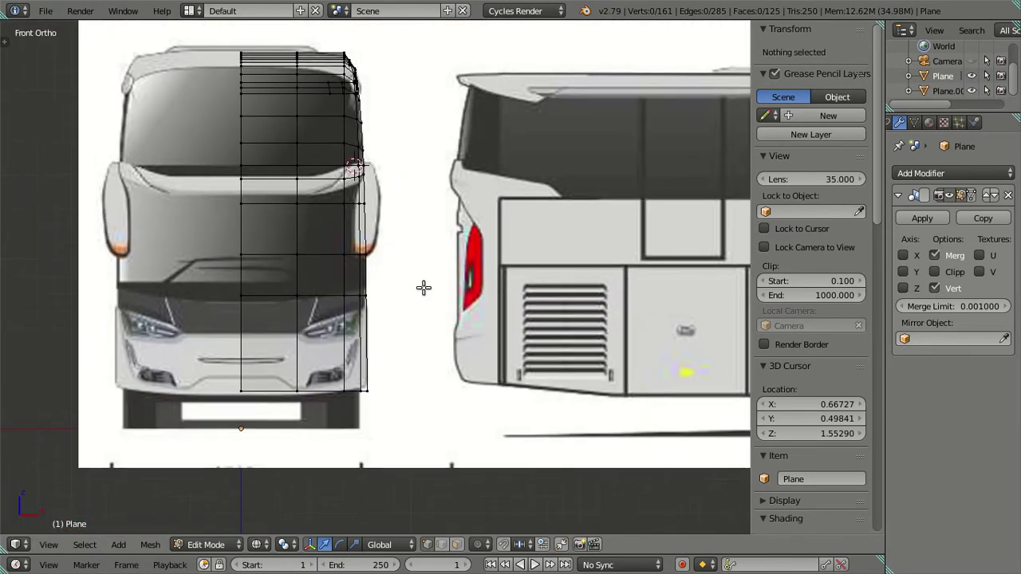
scroll(412, 285, up, 2)
key(a)
key(a)
key(z)
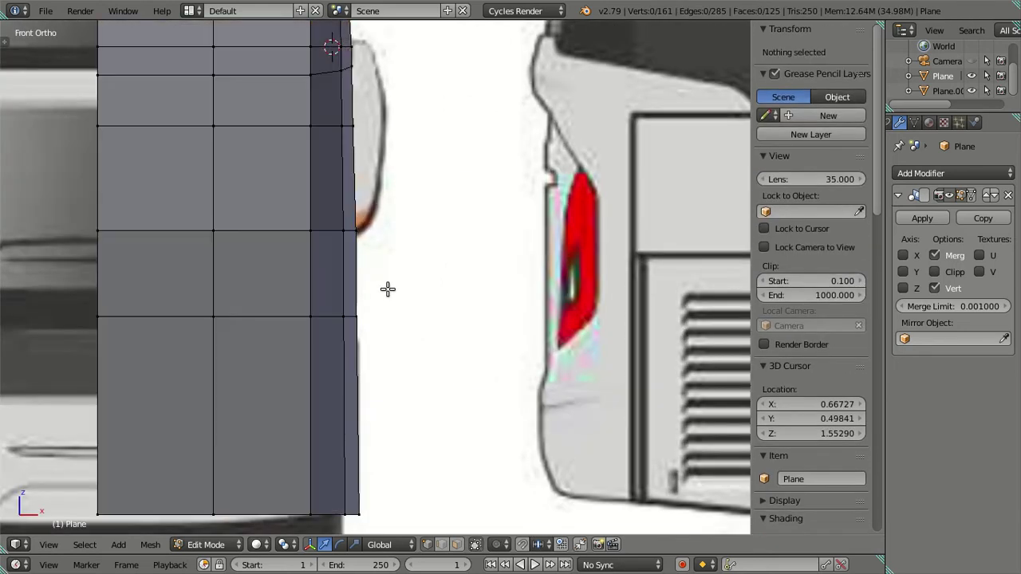
scroll(388, 289, down, 3)
mouse_move(388, 289)
middle_down()
mouse_move(388, 229)
mouse_move(292, 342)
mouse_move(303, 413)
mouse_move(383, 392)
mouse_move(424, 359)
mouse_move(337, 274)
mouse_move(298, 267)
mouse_move(303, 362)
mouse_move(285, 324)
mouse_move(299, 345)
mouse_move(325, 249)
middle_up()
Select the front-edge vertex column and slide it forward along Y onto the windshield curve.
right_click(299, 344)
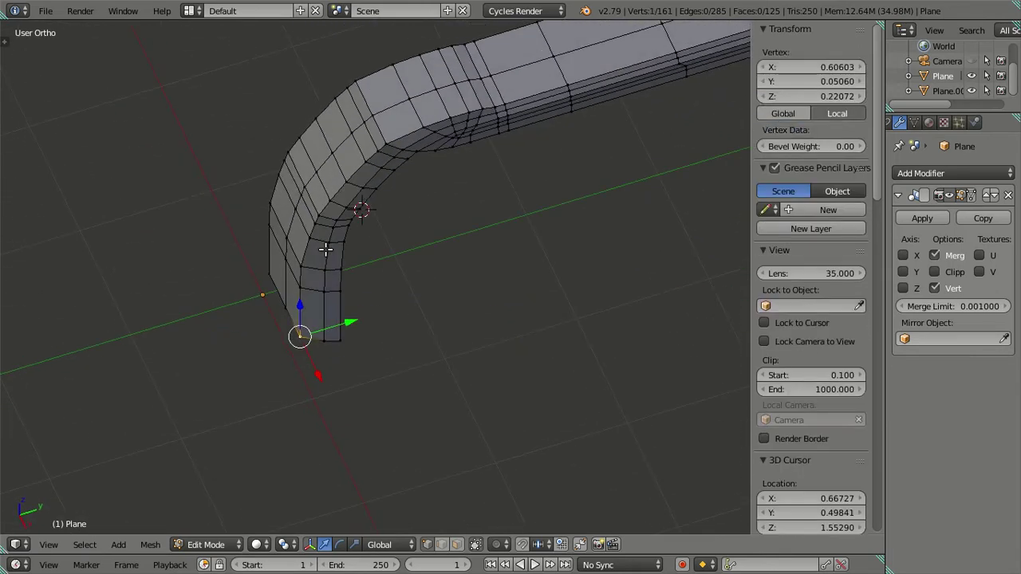
ctrl+right_click(331, 197)
key(KP_3)
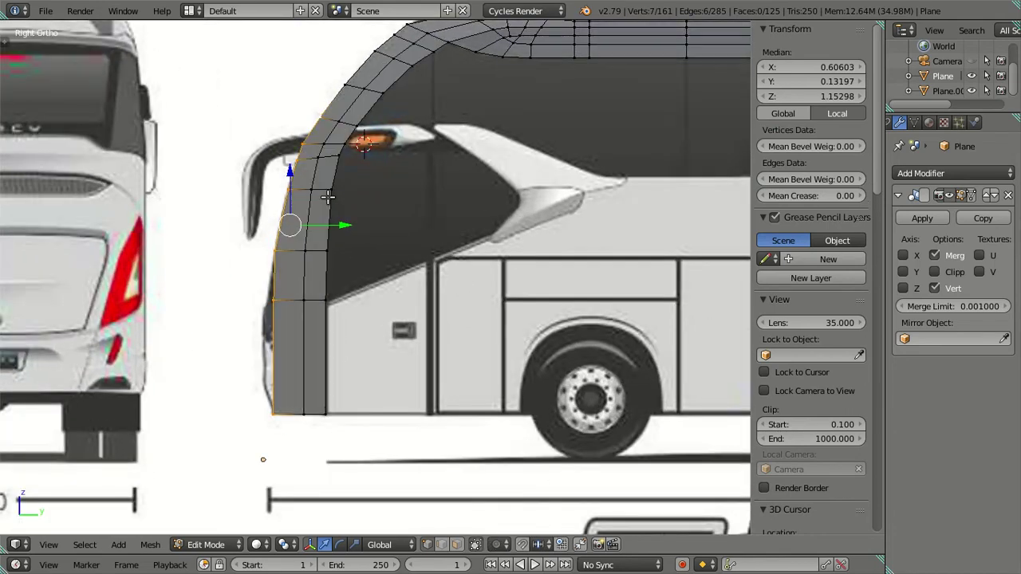
key(z)
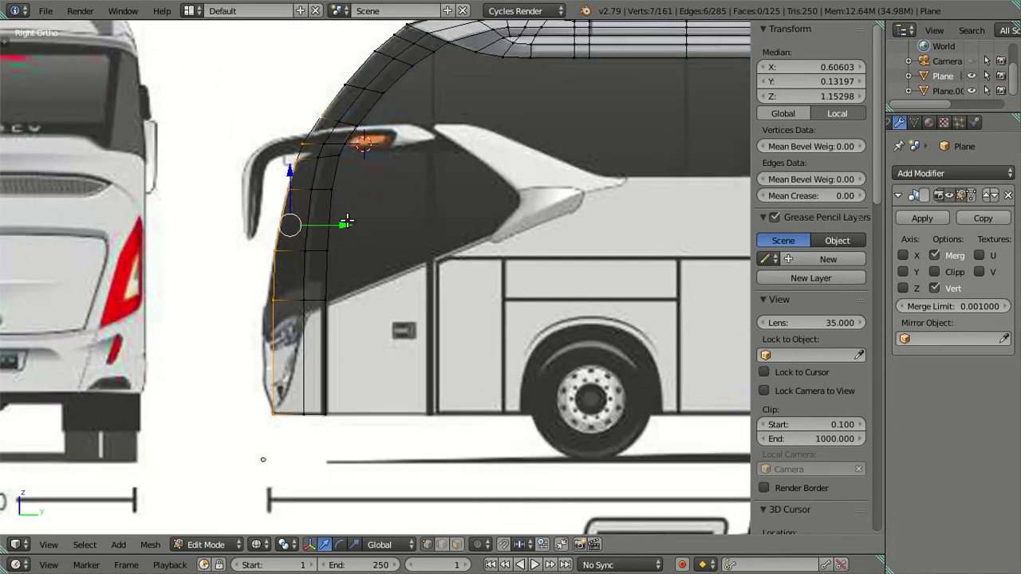
drag(342, 228, 347, 230)
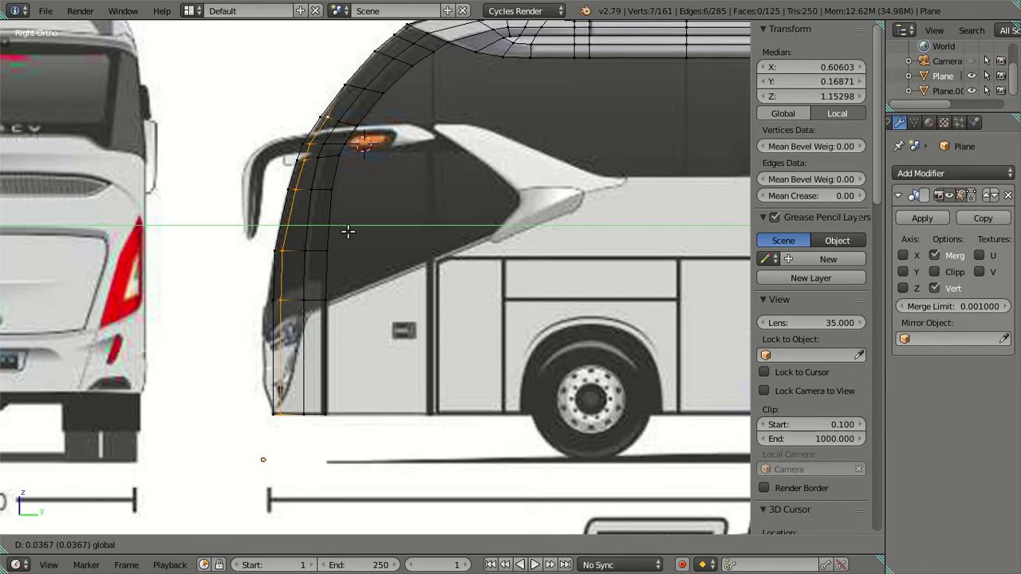
click(353, 231)
Orbit around the arch and toggle out of Edit Mode to review the reshaped front edge.
mouse_move(315, 179)
shift+middle_down()
mouse_move(319, 263)
mouse_move(373, 312)
mouse_move(521, 190)
mouse_move(478, 142)
mouse_move(410, 127)
mouse_move(328, 173)
mouse_move(316, 285)
mouse_move(251, 242)
mouse_move(223, 303)
mouse_move(240, 321)
mouse_move(354, 233)
mouse_move(392, 230)
shift+middle_up()
key(z)
key(Tab)
key(Tab)
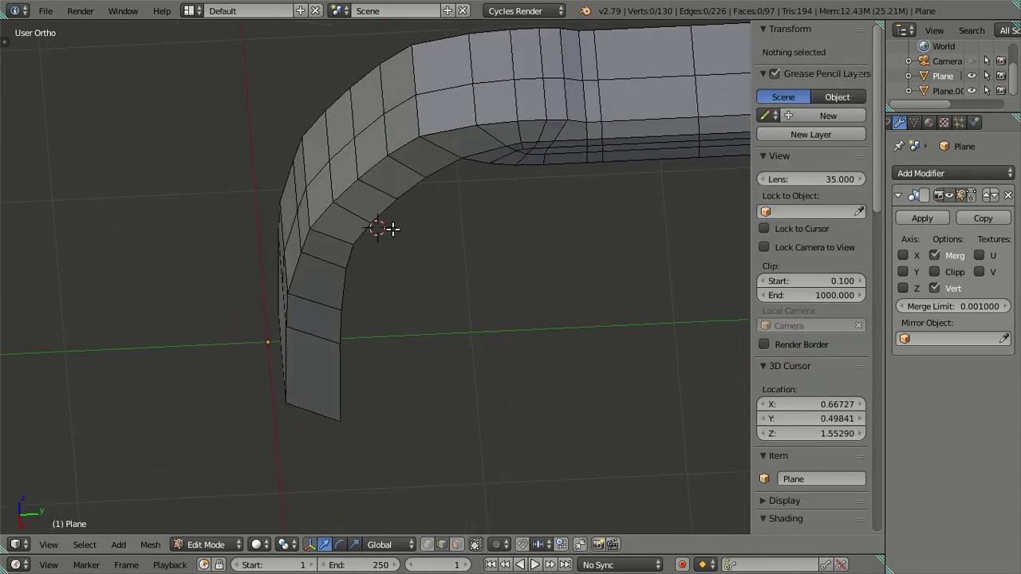
key(Tab)
Cut a centred lengthwise edge loop down the middle of the roof strip.
middle_drag(393, 229, 477, 207)
key(Tab)
middle_drag(498, 129, 335, 242)
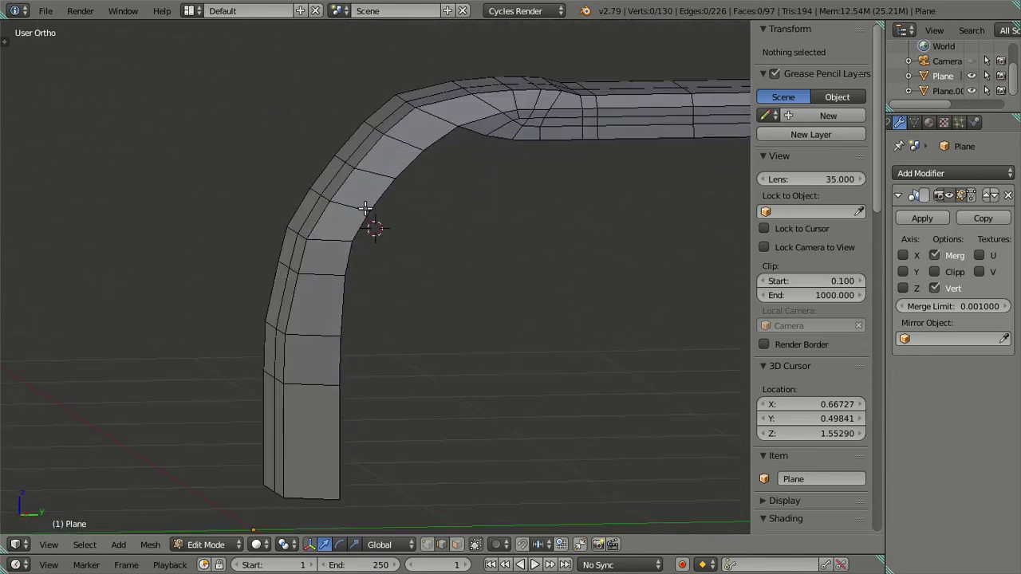
key(ctrl+r)
click(335, 241)
right_click(406, 279)
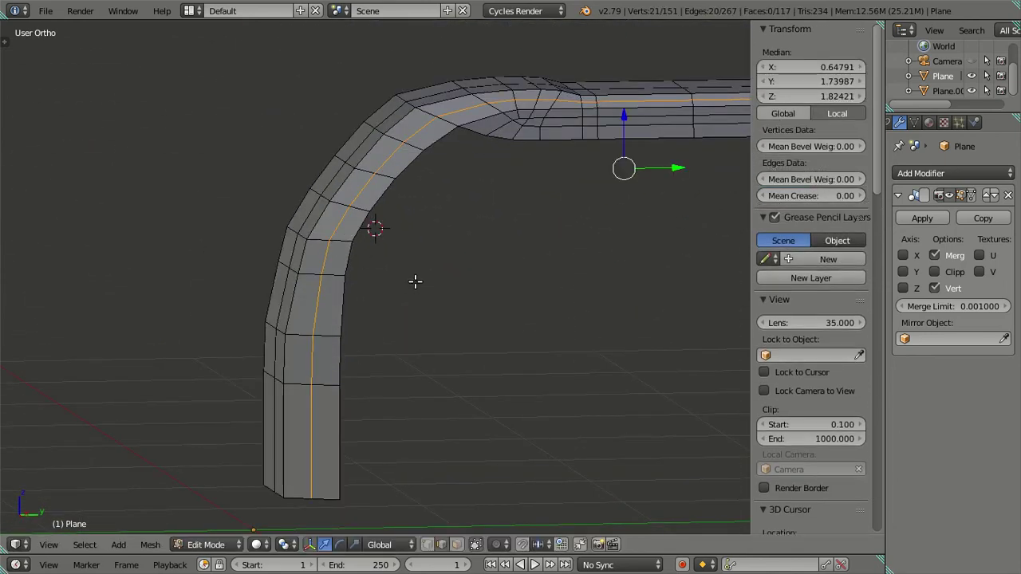
In side view, nudge the lower front-curve edges along Y to match the blueprint.
key(KP_3)
right_click(315, 456)
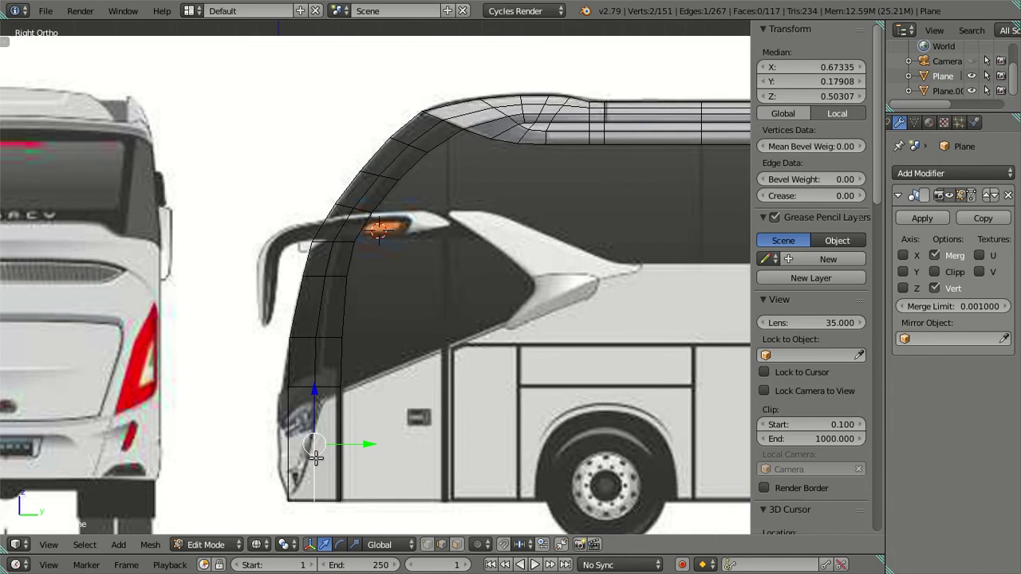
alt+right_click(424, 148)
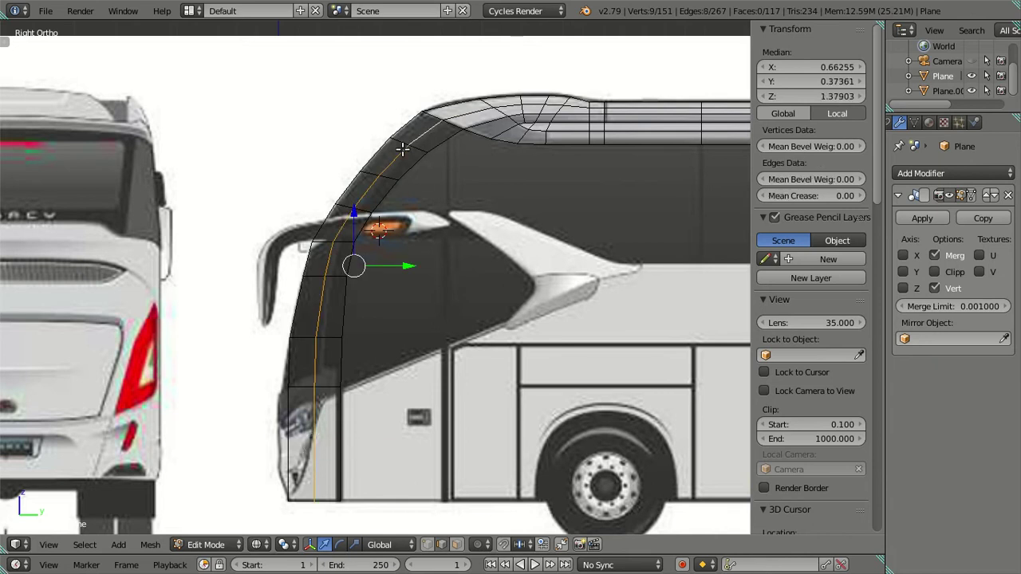
right_click(312, 425)
shift+right_click(314, 374)
scroll(369, 449, up, 2)
shift+middle_drag(369, 449, 421, 324)
key(g)
key(y)
click(411, 342)
Move the middle vertical edge loop along Y to follow the windshield curve.
middle_drag(467, 202, 333, 369)
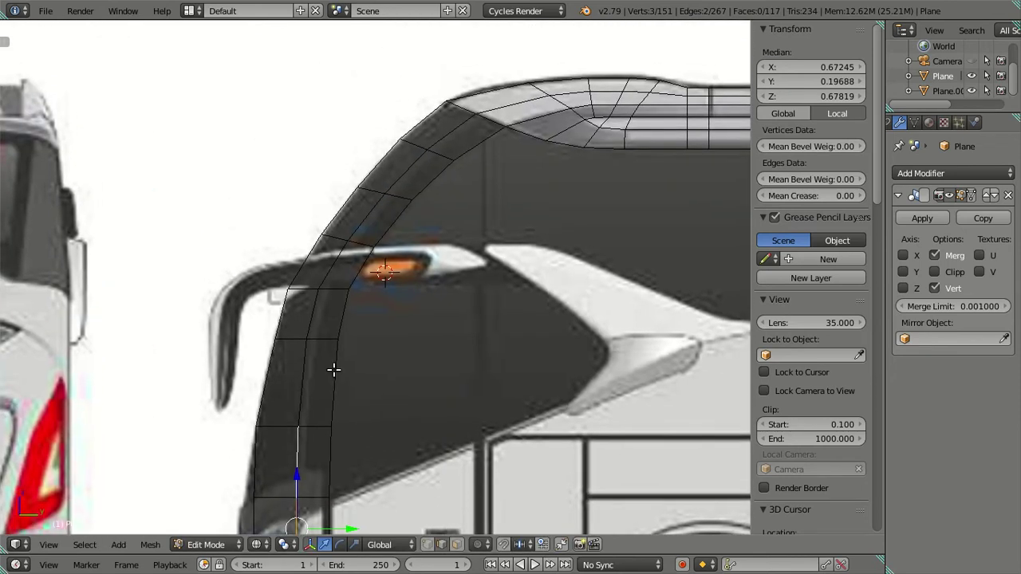
right_click(294, 369)
key(KP_3)
right_click(333, 434)
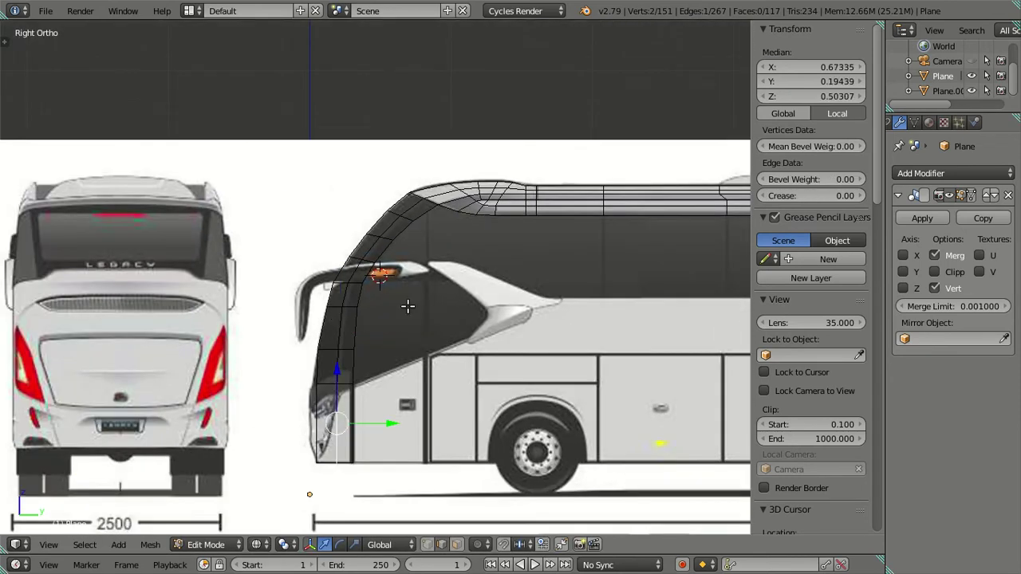
key(KP_3)
alt+right_click(404, 172)
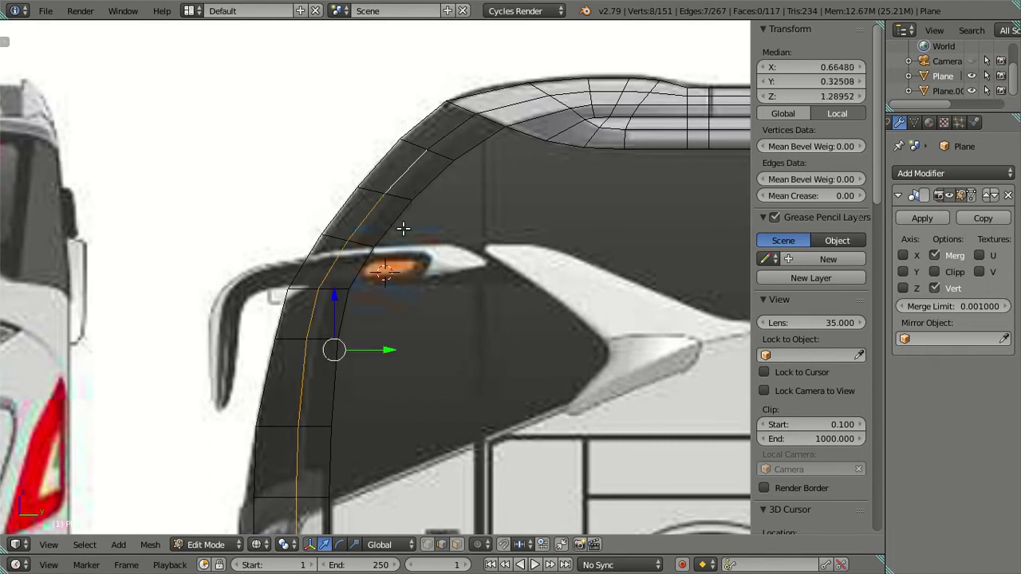
key(g)
key(y)
click(385, 345)
Clear the selection and pick the front curve's bottom edge in side view.
shift+right_click(399, 183)
right_click(329, 261)
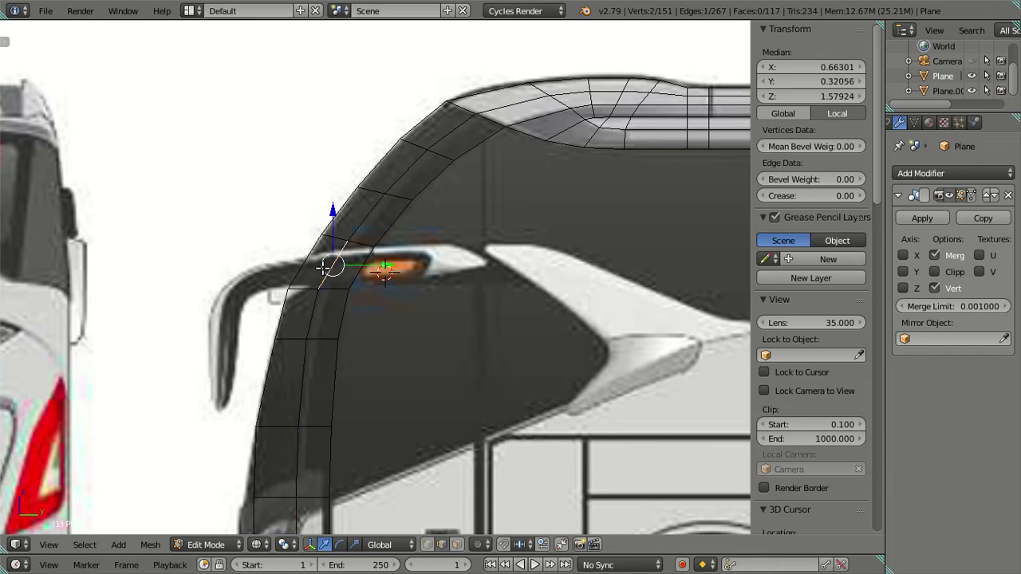
shift+right_click(313, 334)
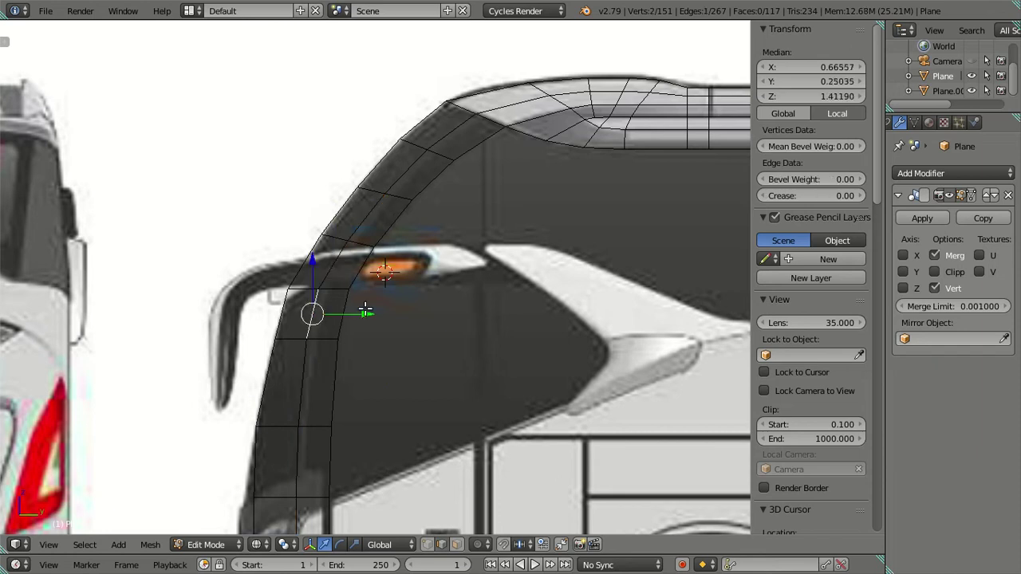
drag(364, 311, 365, 308)
key(a)
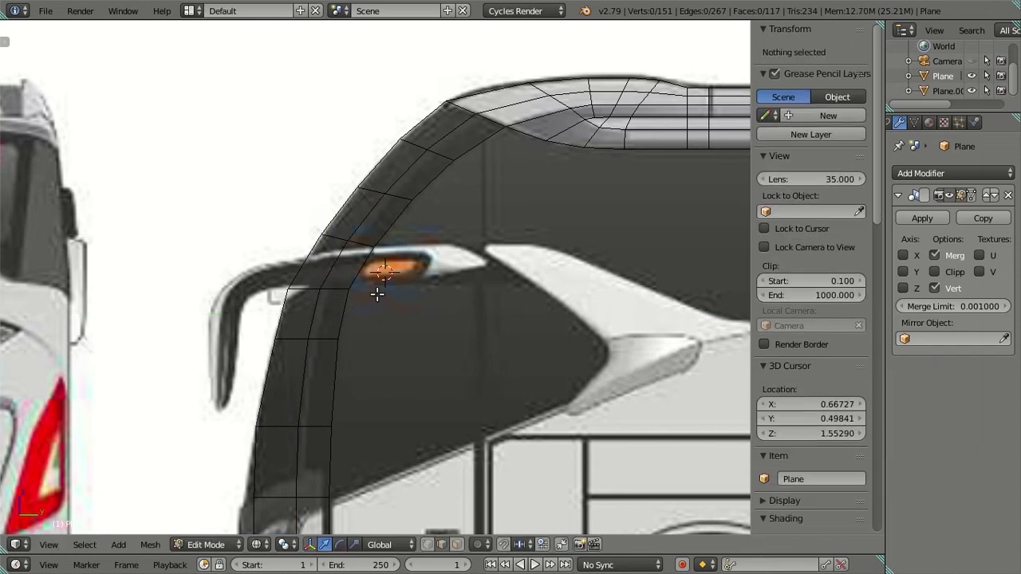
key(KP_3)
scroll(399, 281, down, 1)
right_click(327, 444)
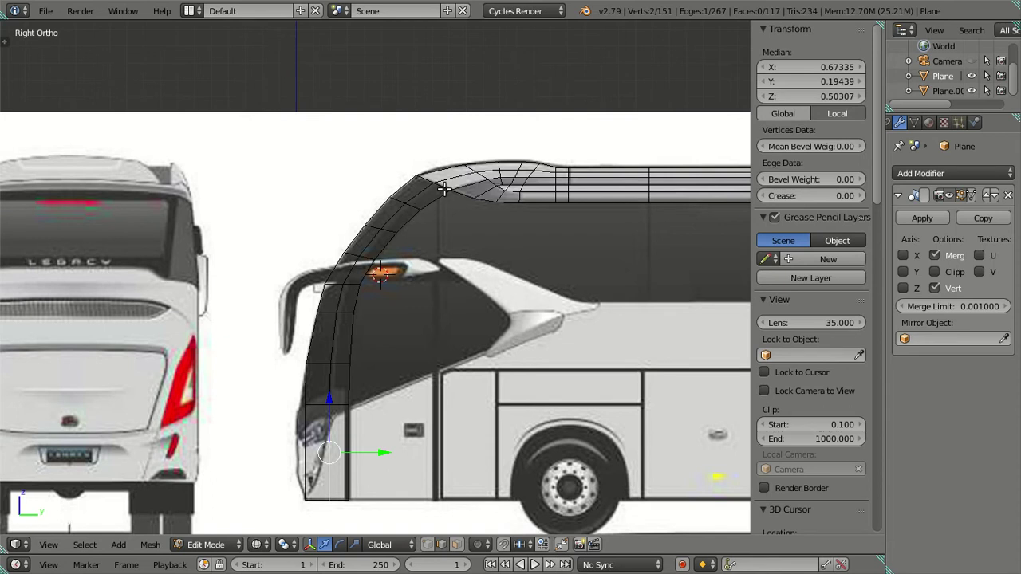
Select the front corner edge loop and nudge it slightly outward along X in front view.
key(a)
alt+click(418, 193)
key(KP_1)
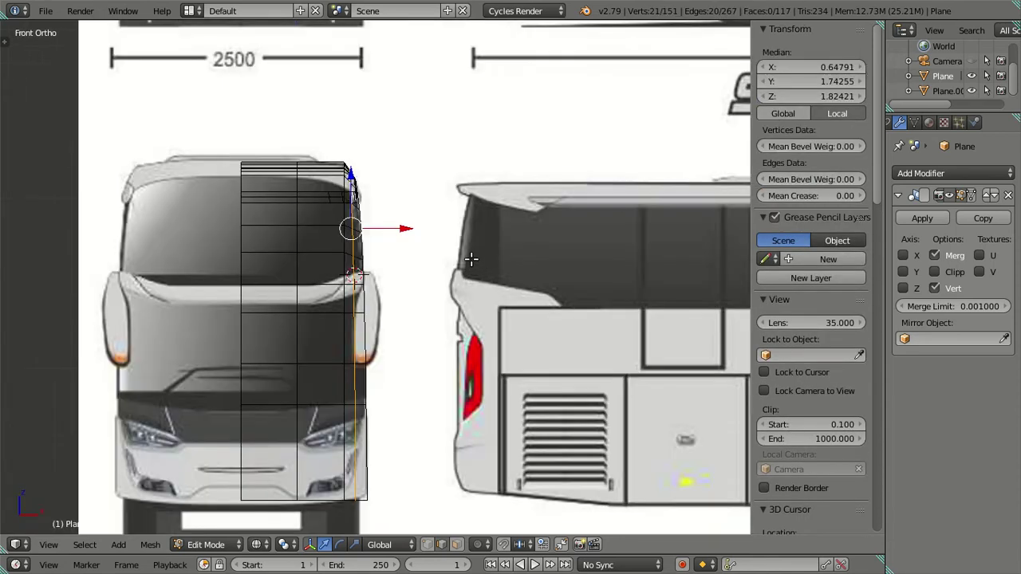
scroll(392, 212, up, 2)
shift+middle_drag(393, 212, 374, 296)
scroll(375, 295, up, 2)
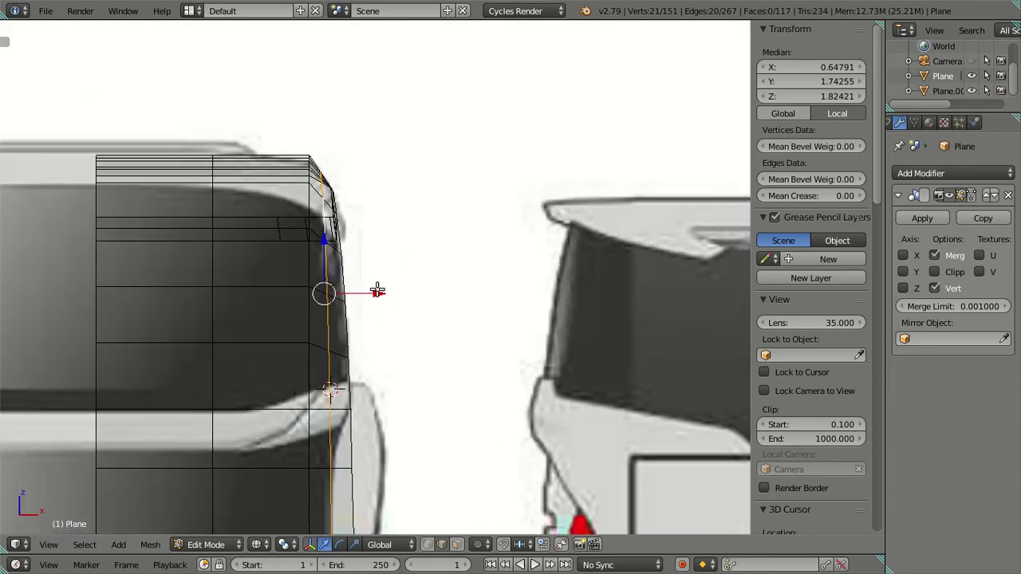
drag(377, 292, 382, 286)
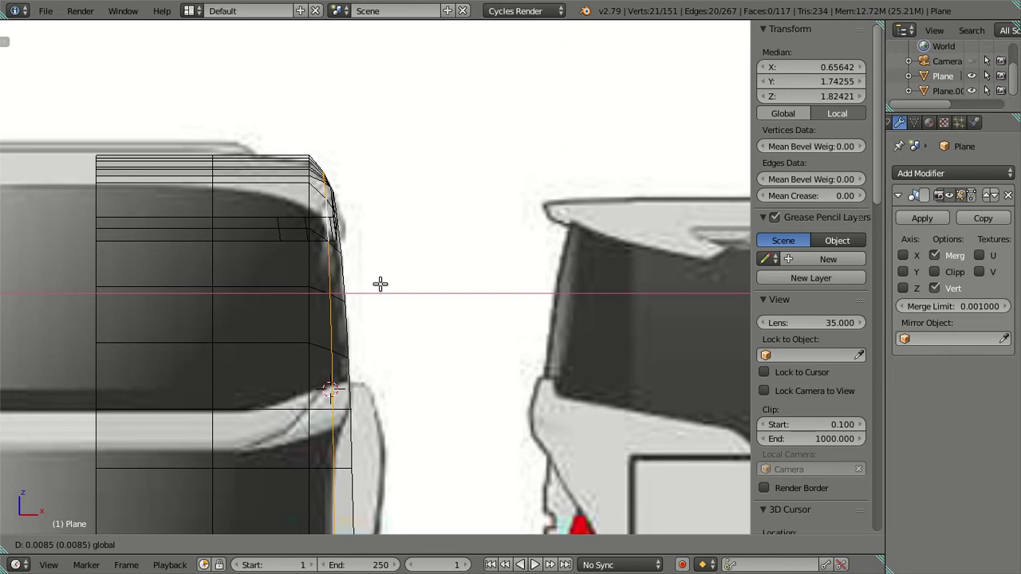
click(379, 284)
Circle-deselect the loop's upper vertices and move the lower ones outward along X.
key(z)
scroll(362, 280, up, 2)
mouse_move(359, 257)
shift+middle_down()
mouse_move(439, 384)
mouse_move(421, 351)
shift+middle_up()
key(z)
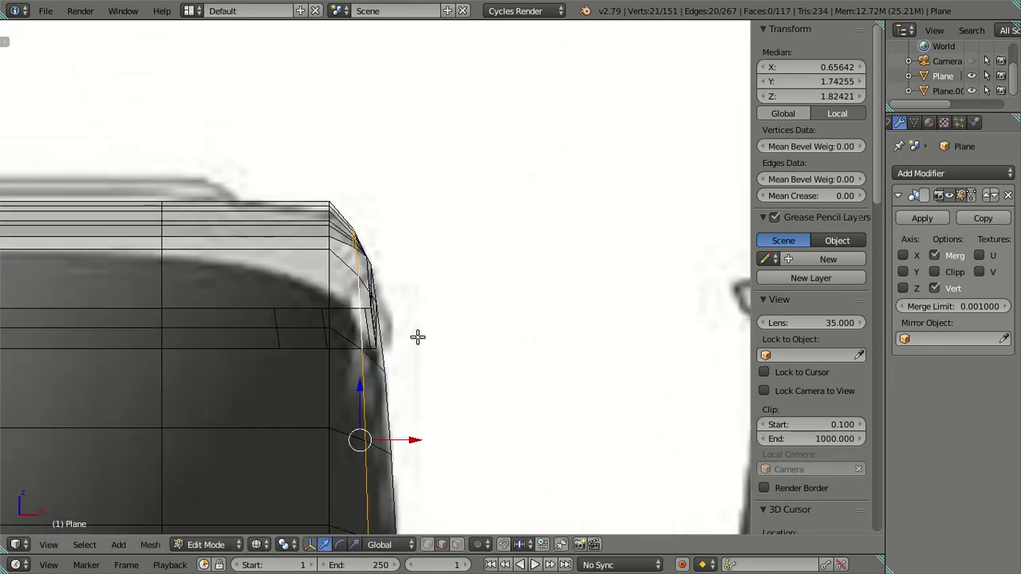
key(c)
middle_drag(376, 308, 358, 232)
key(Escape)
key(z)
key(KP_1)
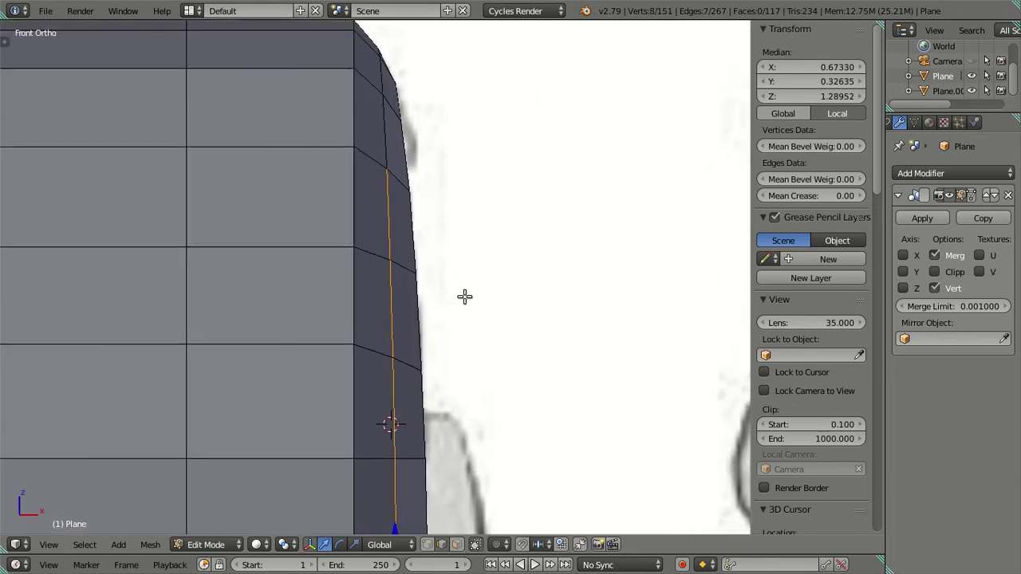
key(g)
key(x)
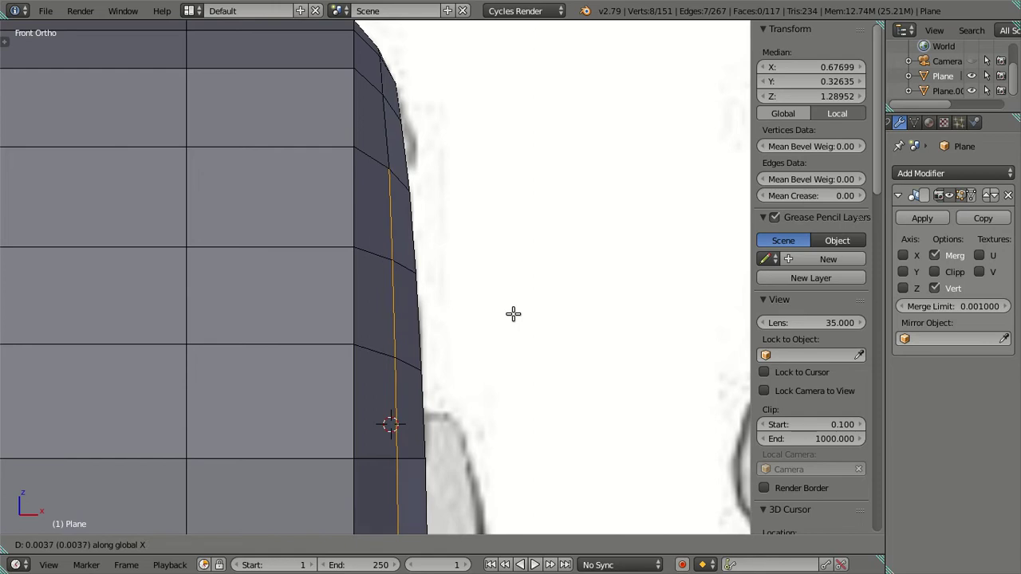
click(513, 313)
Add the loop's top vertex to the selection and move it outward along X.
shift+click(386, 141)
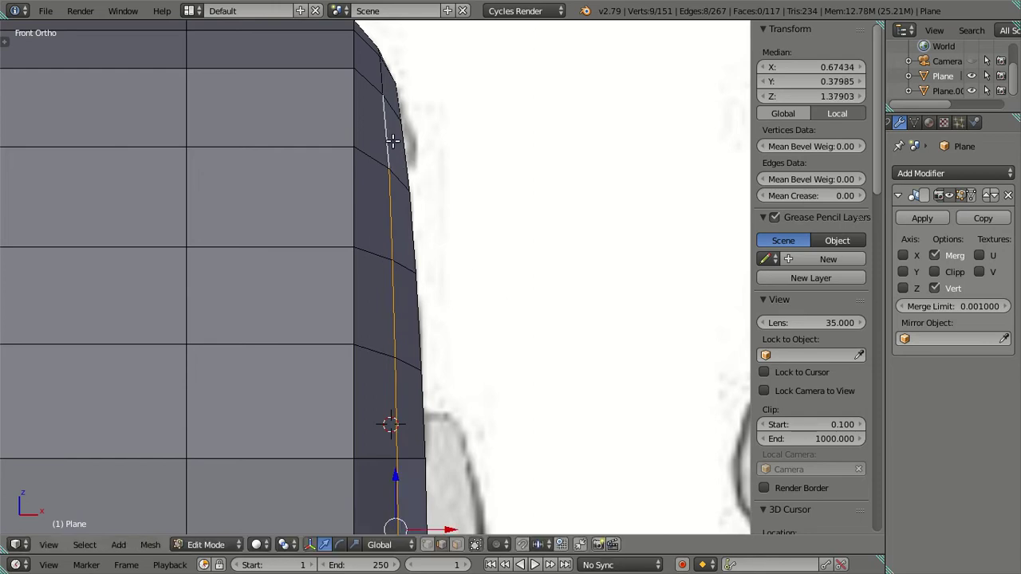
key(g)
key(x)
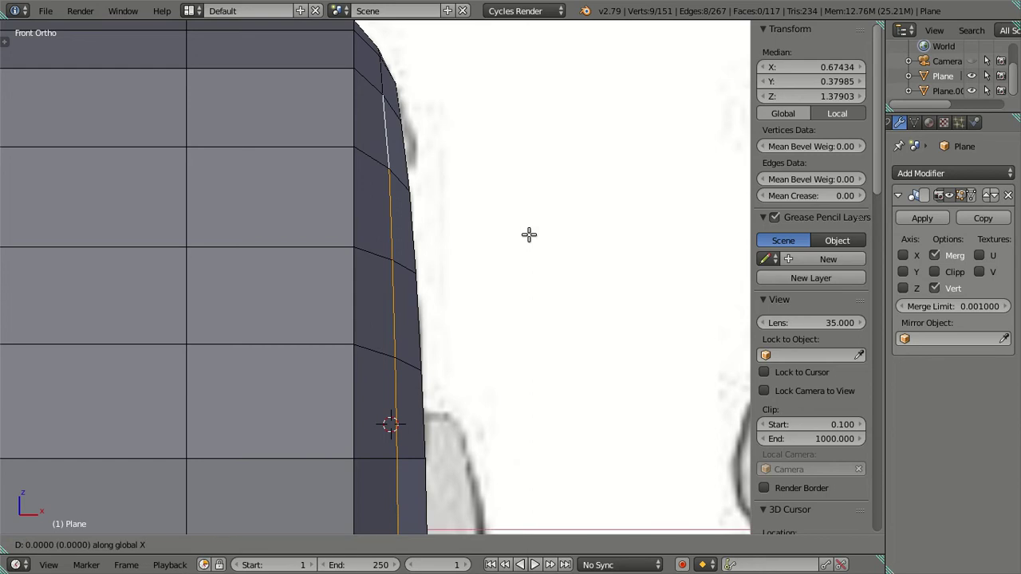
click(532, 237)
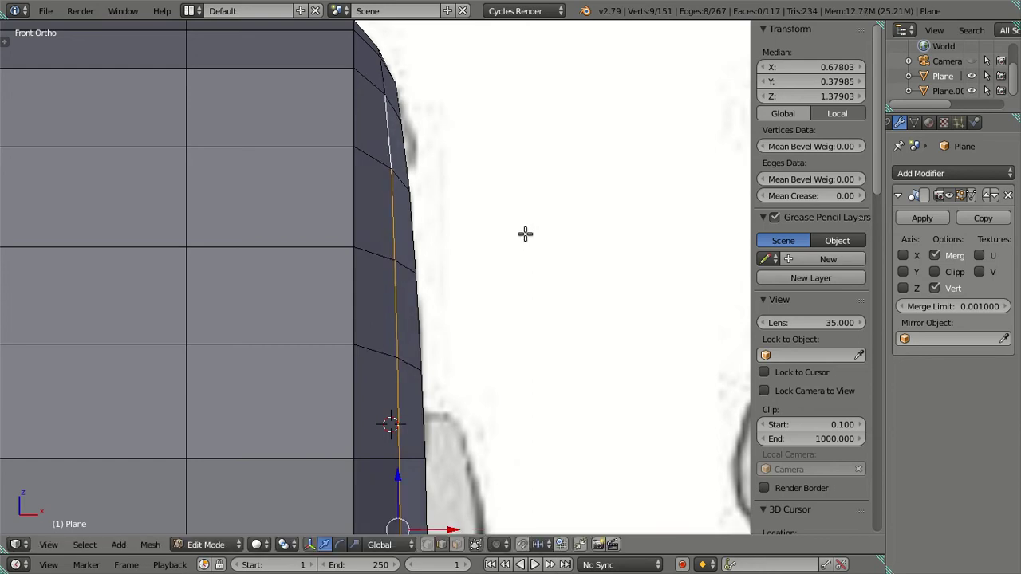
Deselect the upper vertices and shift the lower part of the loop outward along X twice.
shift+click(380, 141)
shift+click(391, 213)
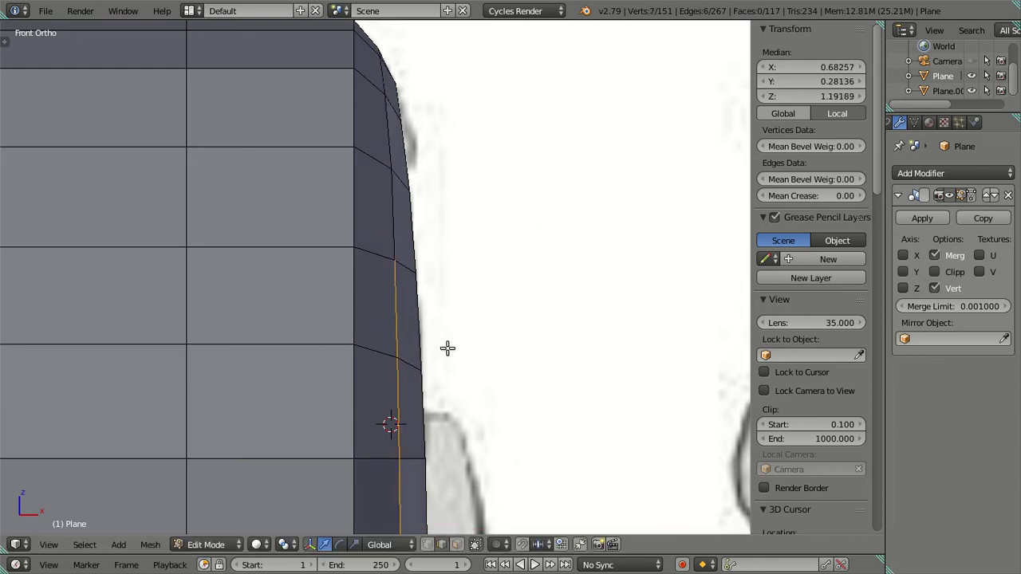
shift+middle_drag(449, 346, 454, 276)
key(g)
key(x)
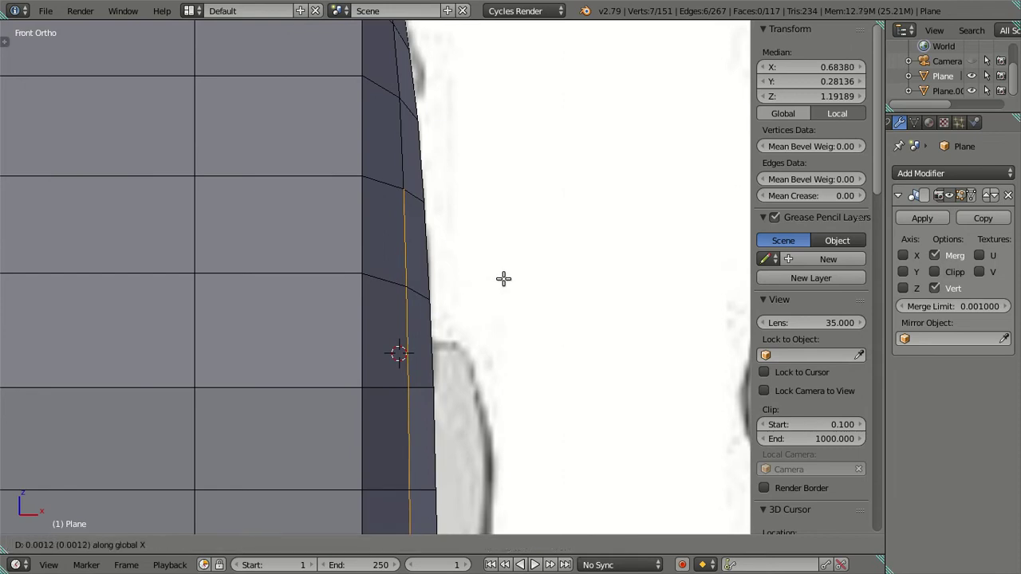
click(501, 280)
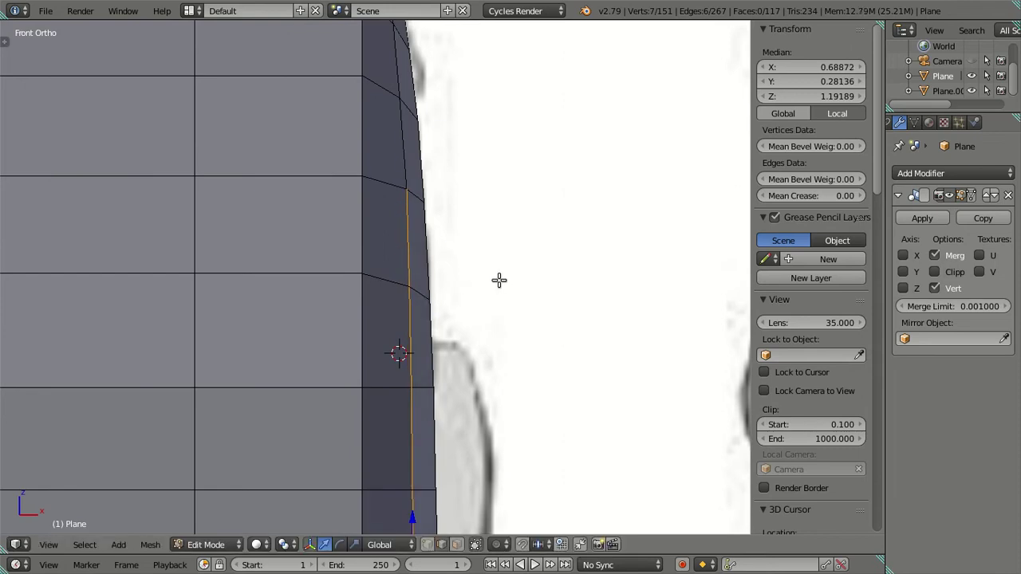
key(g)
key(x)
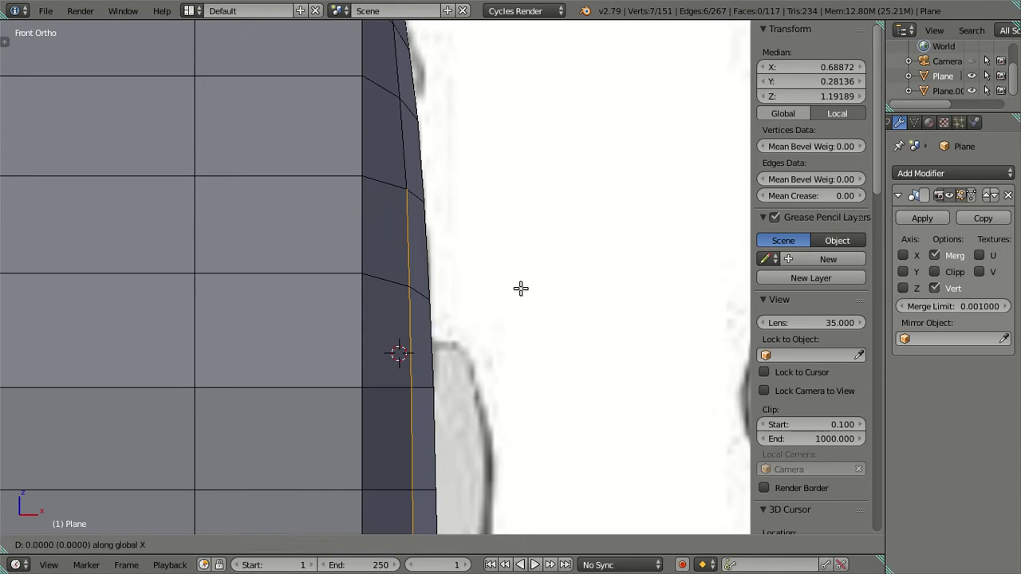
click(520, 288)
Deselect the top vertex and push the remaining edge outward along X.
shift+right_click(414, 243)
scroll(471, 284, down, 3)
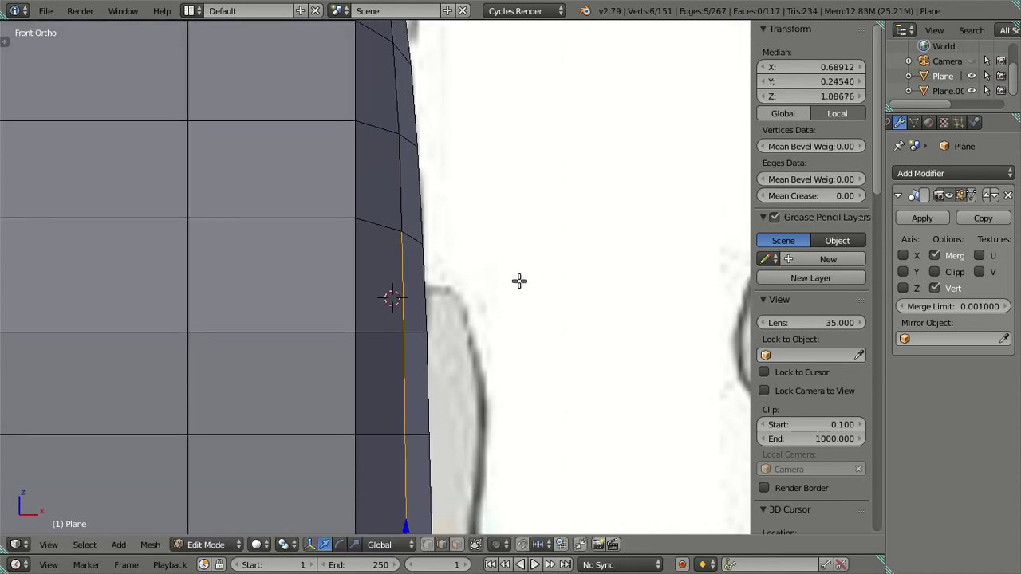
key(g)
key(x)
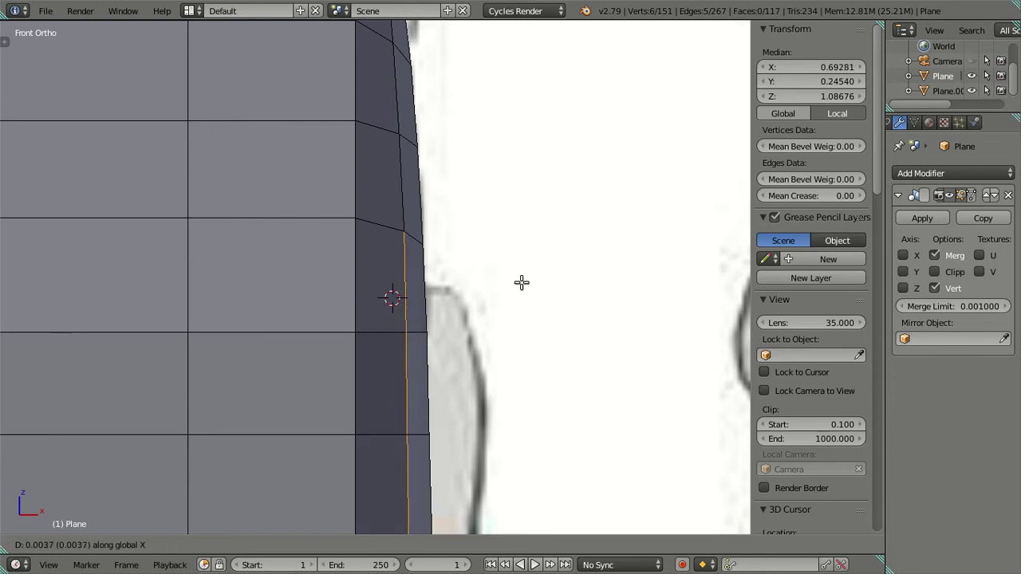
click(522, 283)
Deselect everything, inspect the bent mesh, and return to Object Mode.
shift+middle_drag(497, 340, 515, 164)
scroll(495, 193, down, 1)
scroll(494, 193, down, 2)
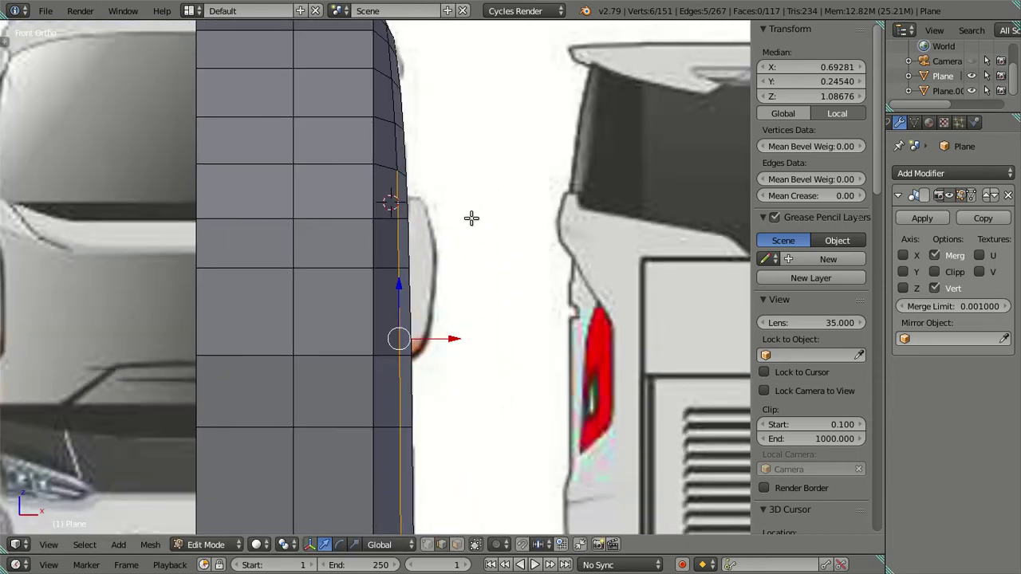
scroll(472, 216, down, 2)
key(a)
key(z)
mouse_move(472, 264)
middle_down()
mouse_move(440, 196)
mouse_move(308, 290)
mouse_move(303, 413)
mouse_move(428, 442)
mouse_move(428, 273)
middle_up()
key(z)
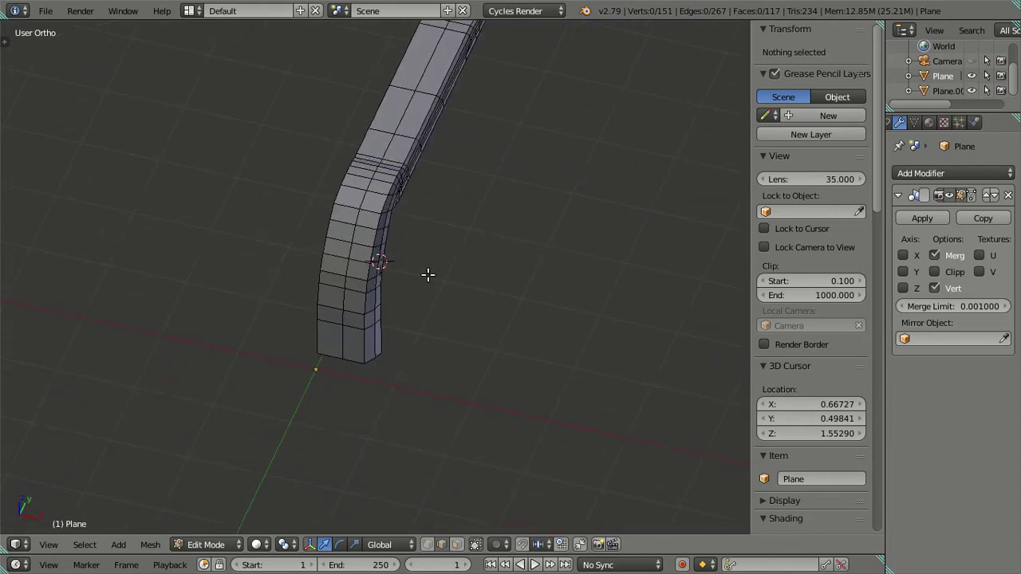
key(Tab)
mouse_move(463, 187)
middle_down()
mouse_move(471, 212)
mouse_move(459, 316)
mouse_move(311, 224)
mouse_move(423, 308)
mouse_move(173, 274)
mouse_move(255, 307)
mouse_move(219, 399)
mouse_move(258, 344)
mouse_move(274, 343)
mouse_move(208, 289)
mouse_move(176, 315)
mouse_move(170, 375)
mouse_move(412, 383)
mouse_move(342, 342)
mouse_move(369, 412)
mouse_move(399, 324)
middle_up()
scroll(424, 307, down, 2)
Compare the mesh against the side blueprint in Right Ortho, re-enter Edit Mode, and orbit to an angled view.
scroll(338, 342, up, 3)
key(KP_3)
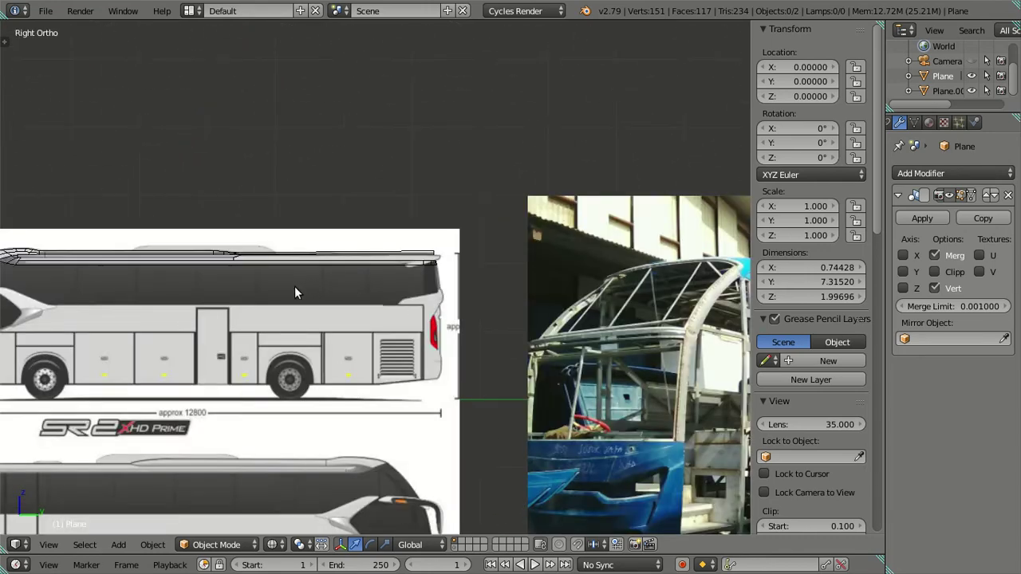
scroll(303, 288, up, 4)
scroll(336, 297, up, 2)
key(Tab)
scroll(321, 349, up, 3)
shift+middle_drag(321, 349, 394, 330)
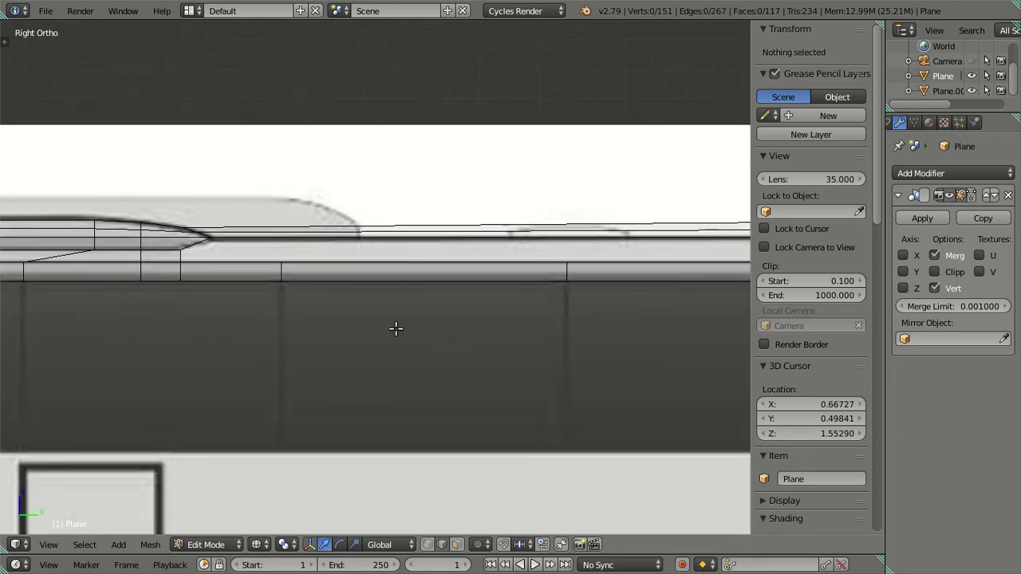
scroll(249, 207, down, 2)
mouse_move(250, 205)
middle_down()
mouse_move(262, 290)
mouse_move(354, 303)
mouse_move(372, 266)
mouse_move(388, 264)
mouse_move(314, 239)
mouse_move(269, 294)
mouse_move(244, 306)
mouse_move(383, 226)
mouse_move(330, 247)
mouse_move(342, 304)
mouse_move(399, 294)
middle_up()
scroll(399, 293, down, 4)
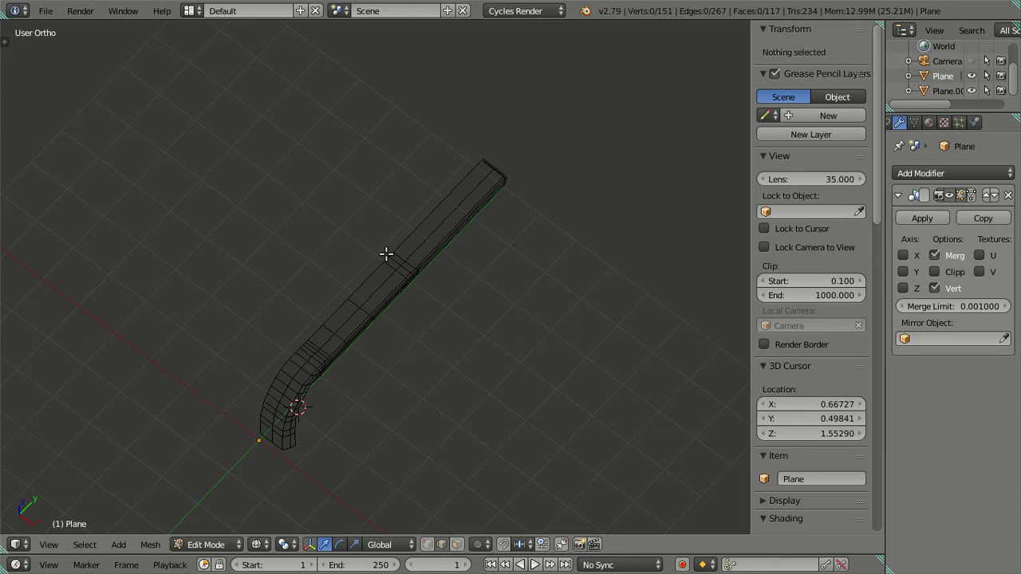
Add a centred lengthwise loop cut along the roof strip in solid shading.
mouse_move(419, 299)
middle_down()
mouse_move(375, 216)
mouse_move(402, 314)
mouse_move(456, 287)
mouse_move(344, 422)
mouse_move(420, 221)
mouse_move(444, 255)
mouse_move(406, 282)
mouse_move(401, 191)
mouse_move(408, 222)
mouse_move(439, 229)
mouse_move(419, 189)
middle_up()
key(z)
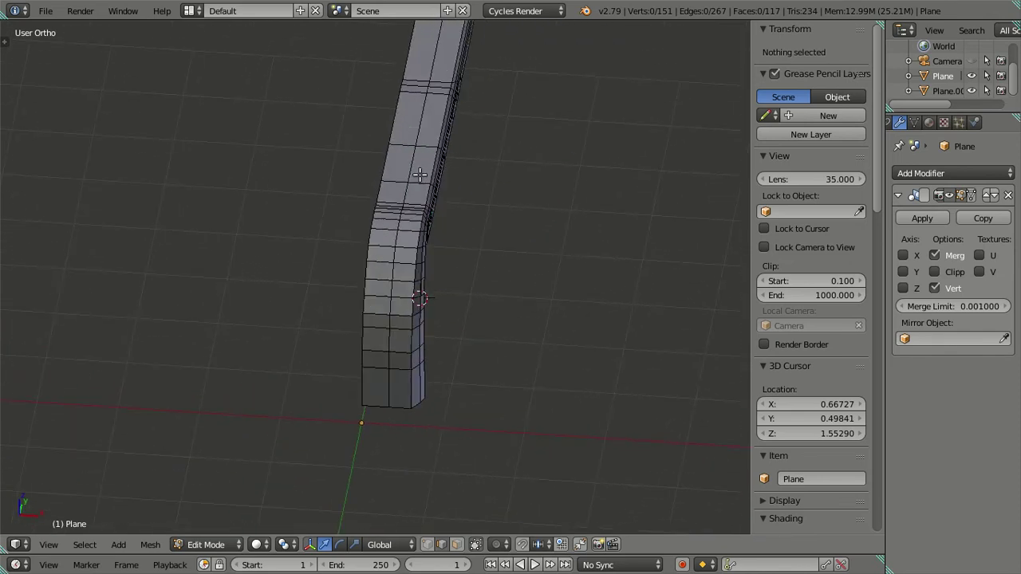
key(ctrl+r)
click(415, 187)
right_click(296, 183)
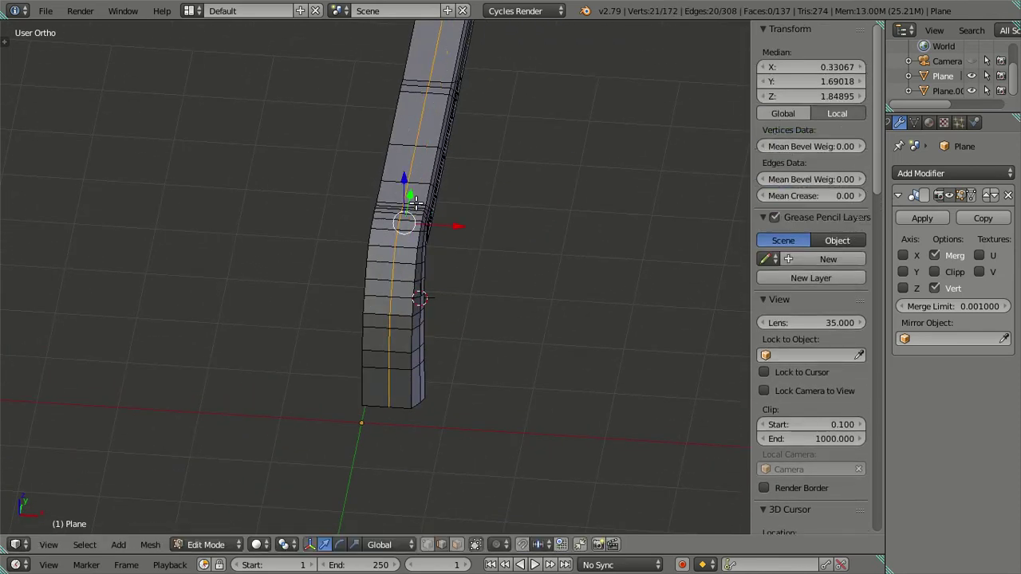
shift+middle_drag(417, 204, 427, 261)
Slide the new loop toward the outer roof edge and confirm its position.
key(g)
key(x)
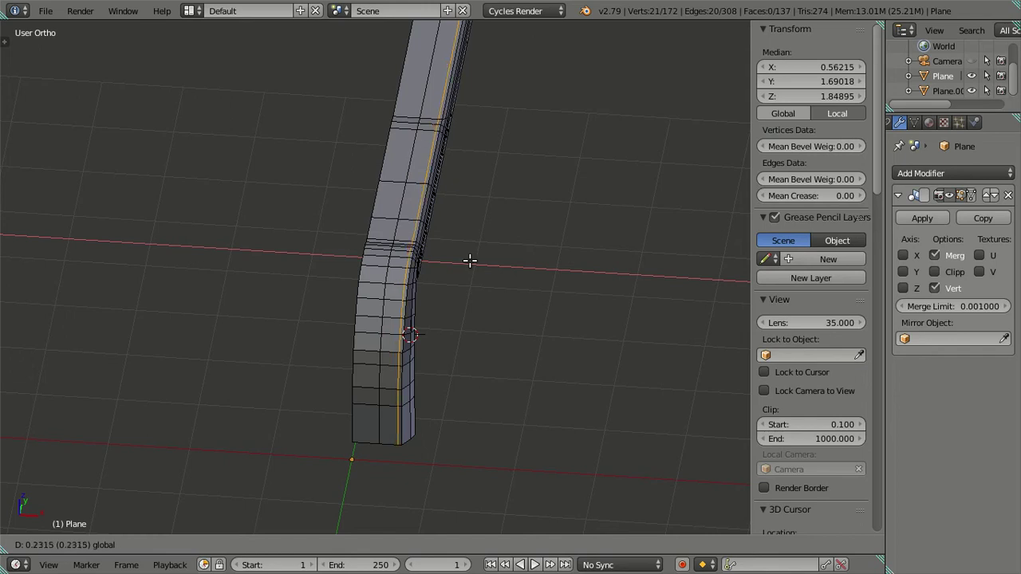
right_click(470, 261)
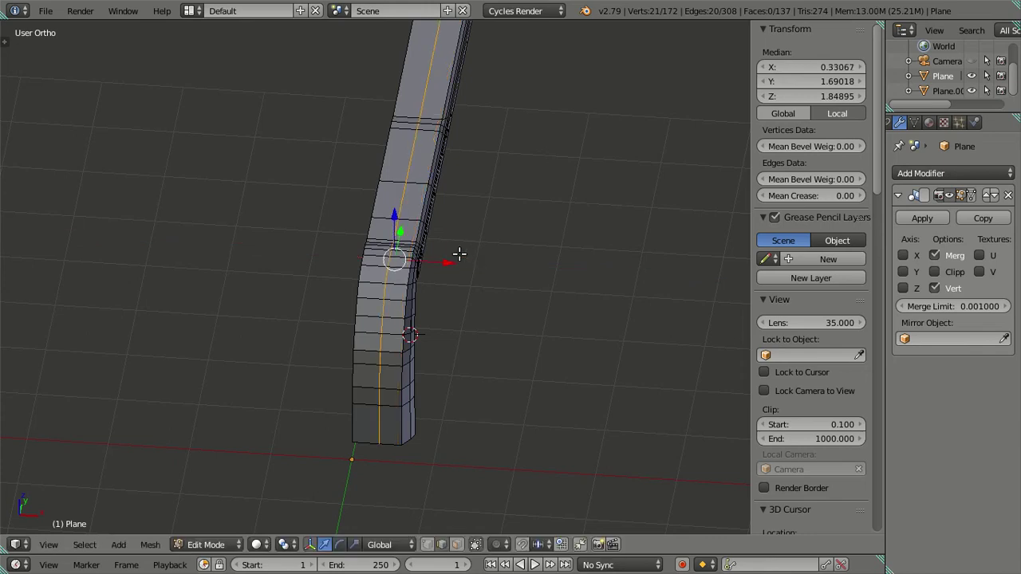
drag(441, 256, 457, 267)
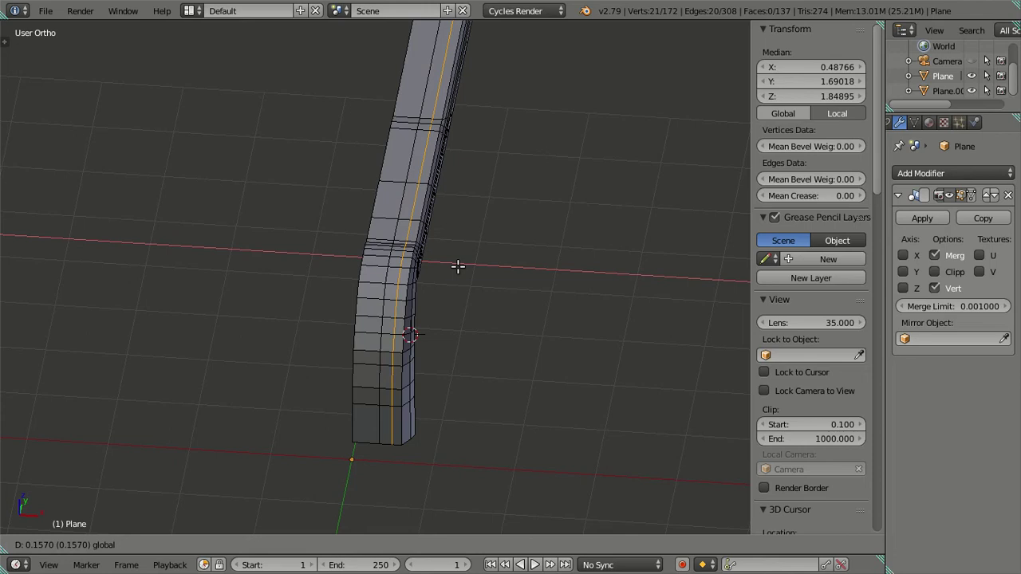
drag(457, 267, 458, 266)
click(459, 266)
mouse_move(458, 266)
middle_down()
mouse_move(404, 228)
mouse_move(205, 230)
middle_up()
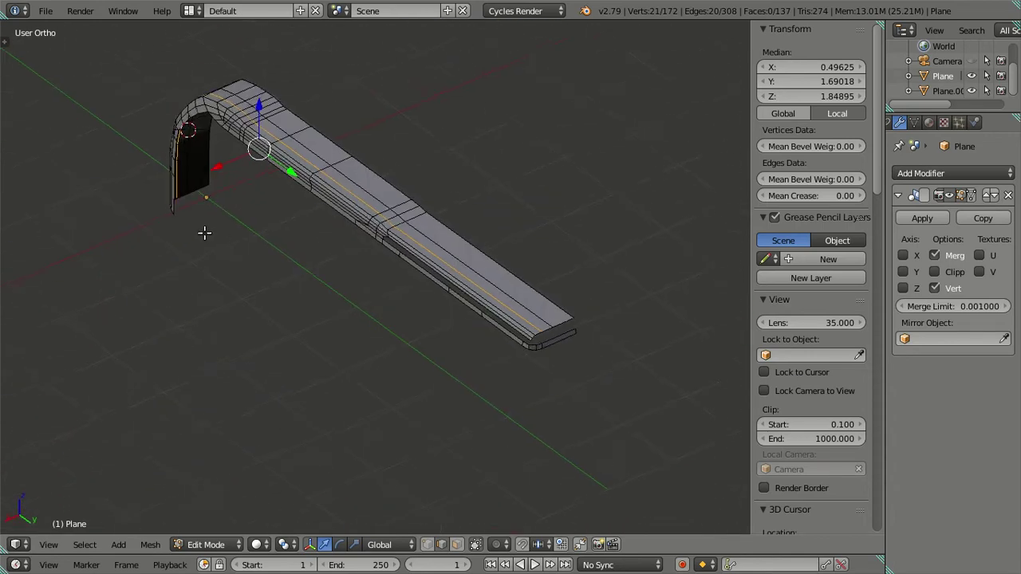
Orbit around the bus shell to inspect the newly added lengthwise roof edge loop.
scroll(335, 264, up, 3)
scroll(352, 252, down, 3)
mouse_move(317, 235)
middle_down()
mouse_move(337, 160)
mouse_move(331, 292)
middle_up()
scroll(327, 281, up, 3)
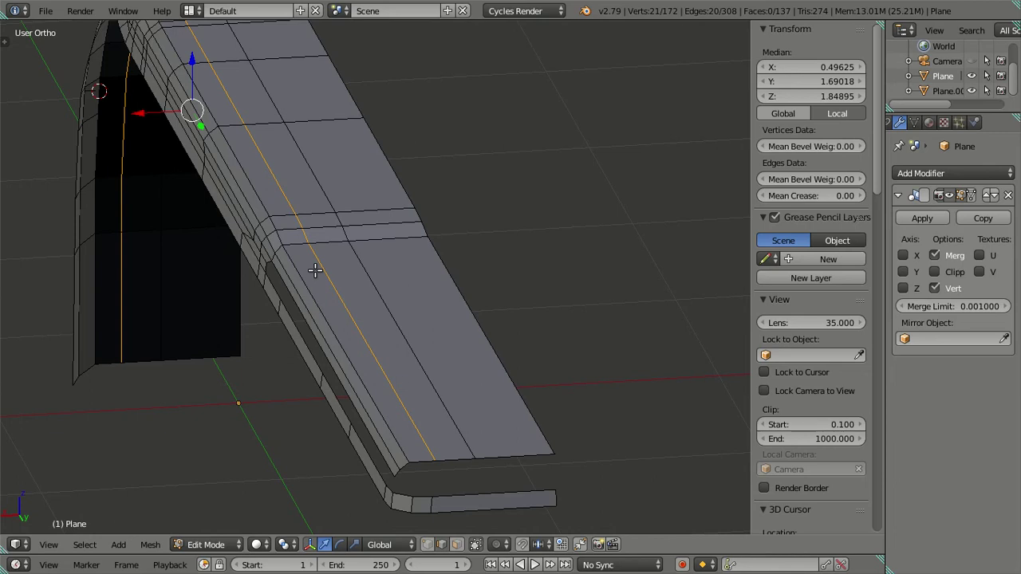
scroll(315, 271, down, 3)
middle_drag(315, 271, 337, 264)
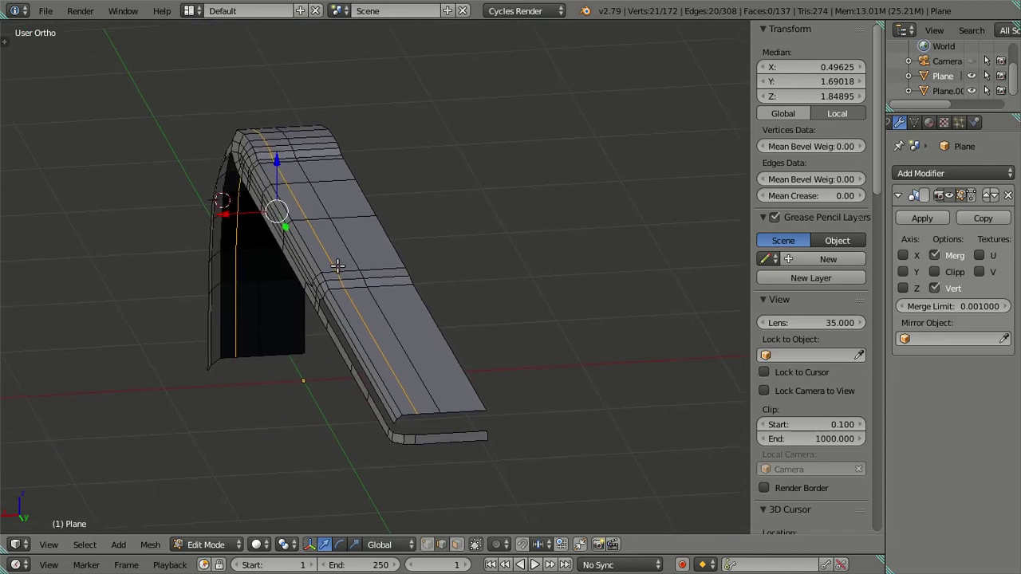
scroll(337, 264, up, 3)
mouse_move(317, 312)
middle_down()
mouse_move(325, 303)
mouse_move(298, 294)
mouse_move(338, 339)
middle_up()
scroll(327, 319, up, 2)
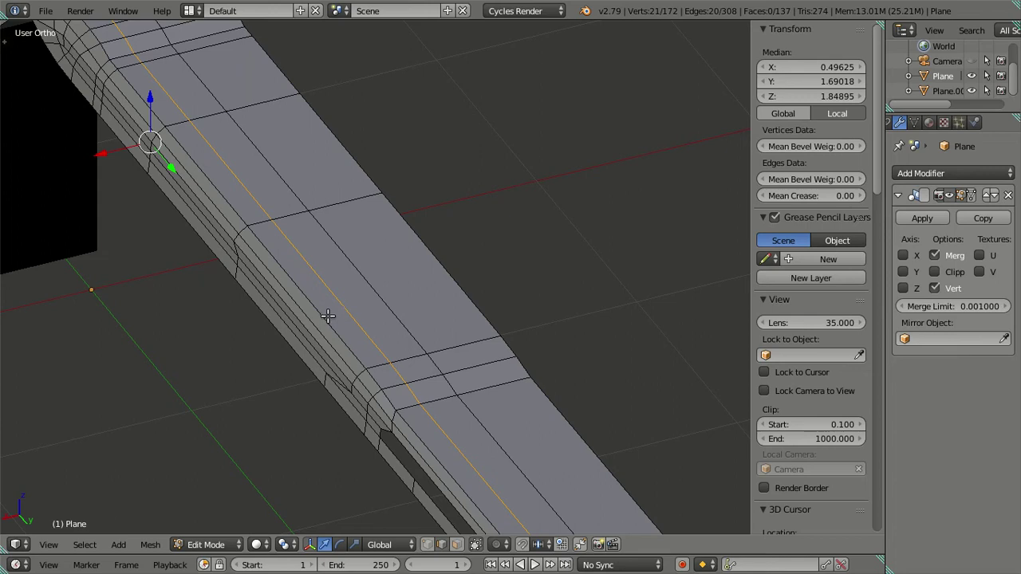
Undo the extra roof loop and view the mesh from the side over the blueprint.
scroll(338, 303, down, 3)
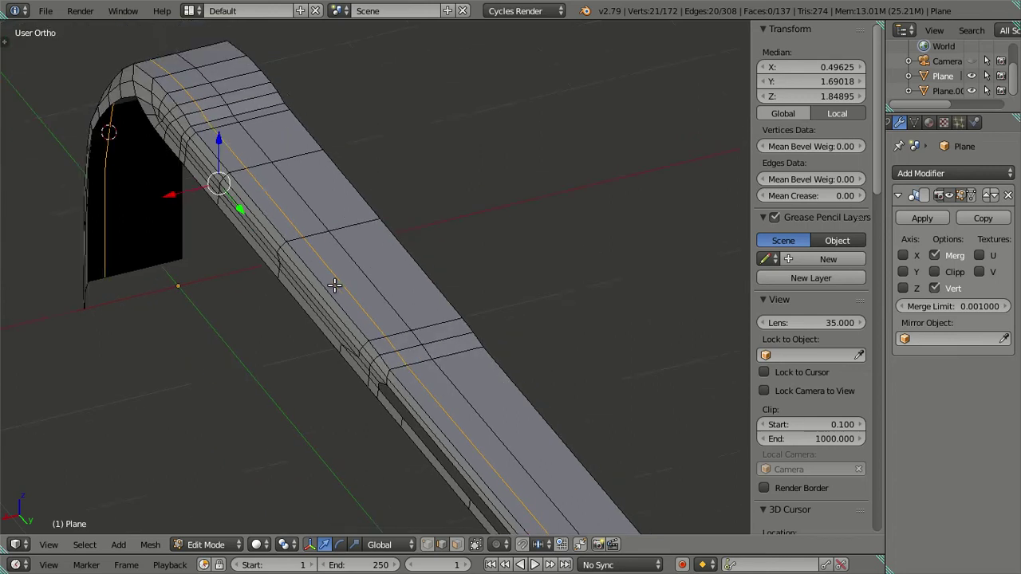
scroll(338, 284, down, 2)
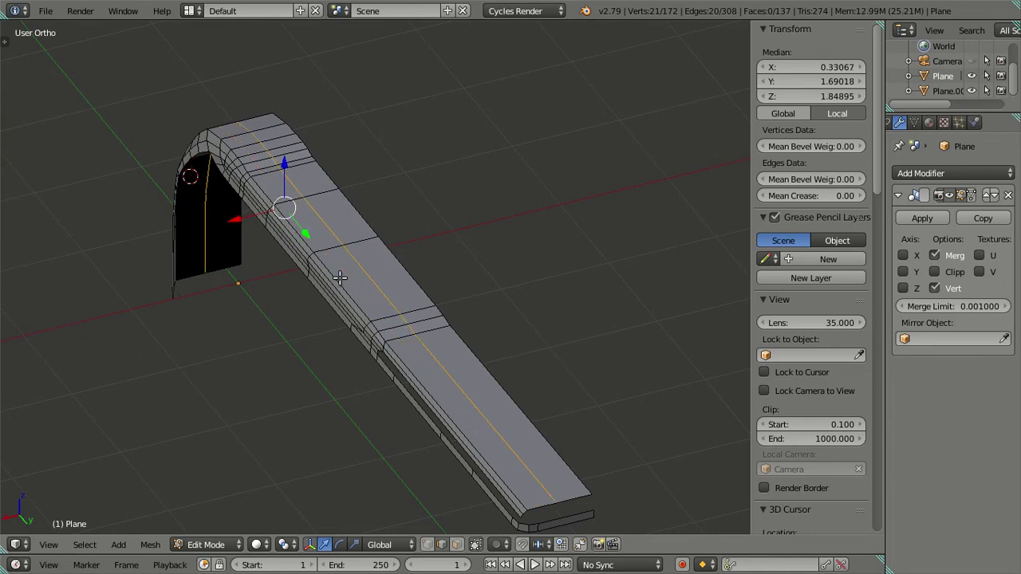
key(a)
mouse_move(340, 277)
middle_down()
mouse_move(427, 243)
mouse_move(361, 283)
middle_up()
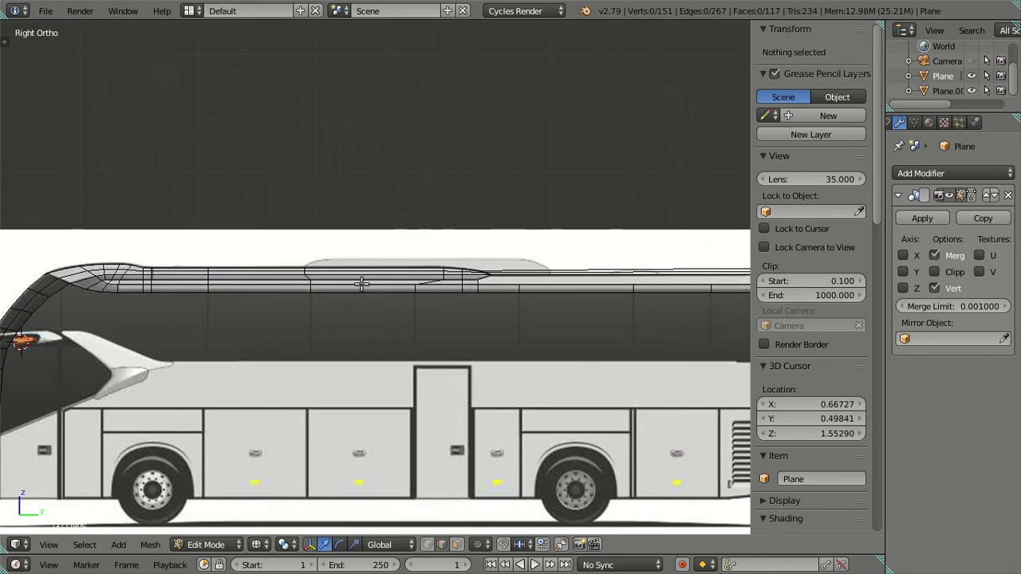
Select the rear end vertex of the roof hump and return to the Right Ortho side view.
scroll(361, 284, up, 2)
scroll(542, 251, up, 2)
key(Tab)
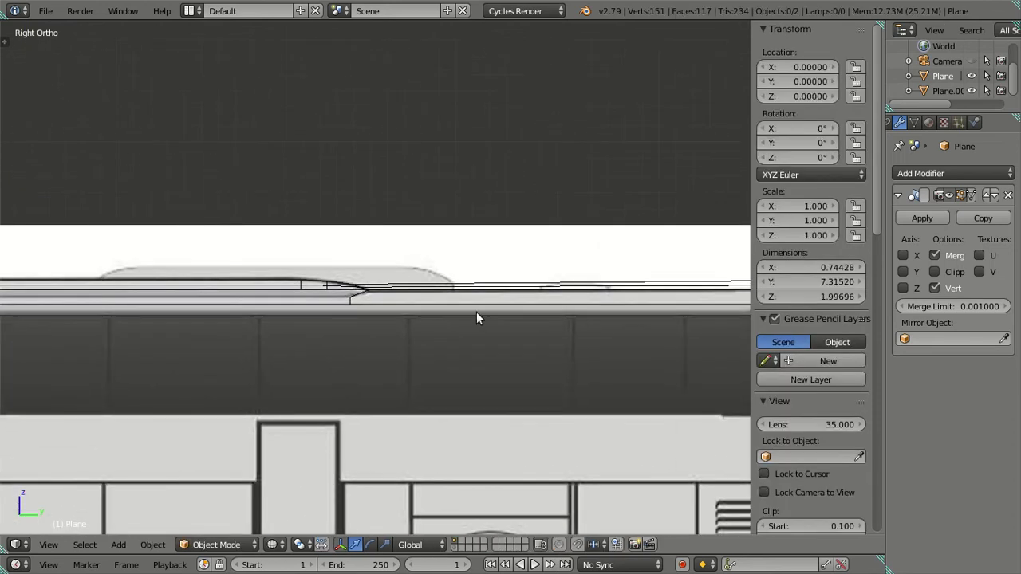
shift+middle_drag(477, 318, 355, 290)
key(Tab)
scroll(355, 289, up, 2)
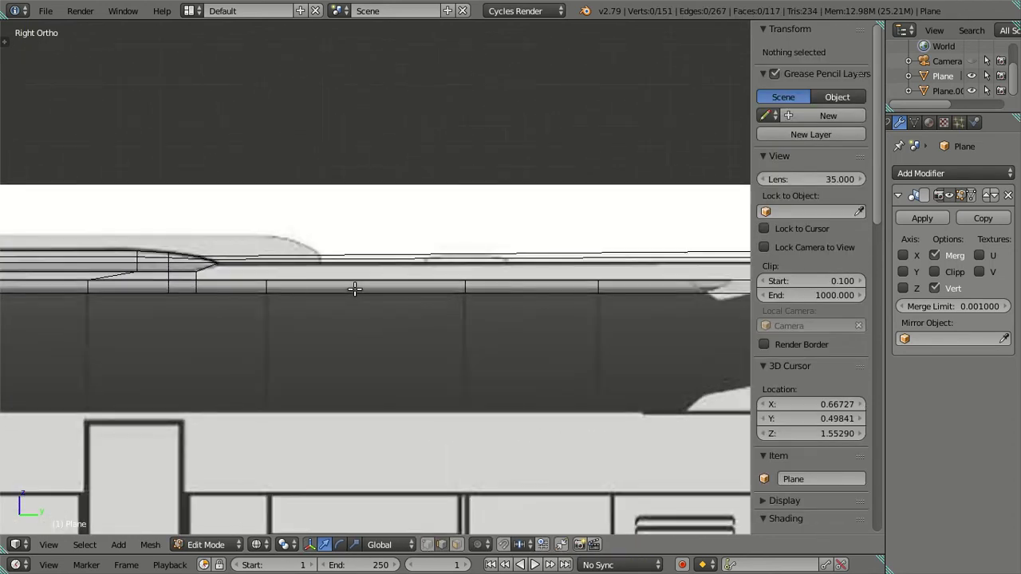
scroll(329, 269, down, 1)
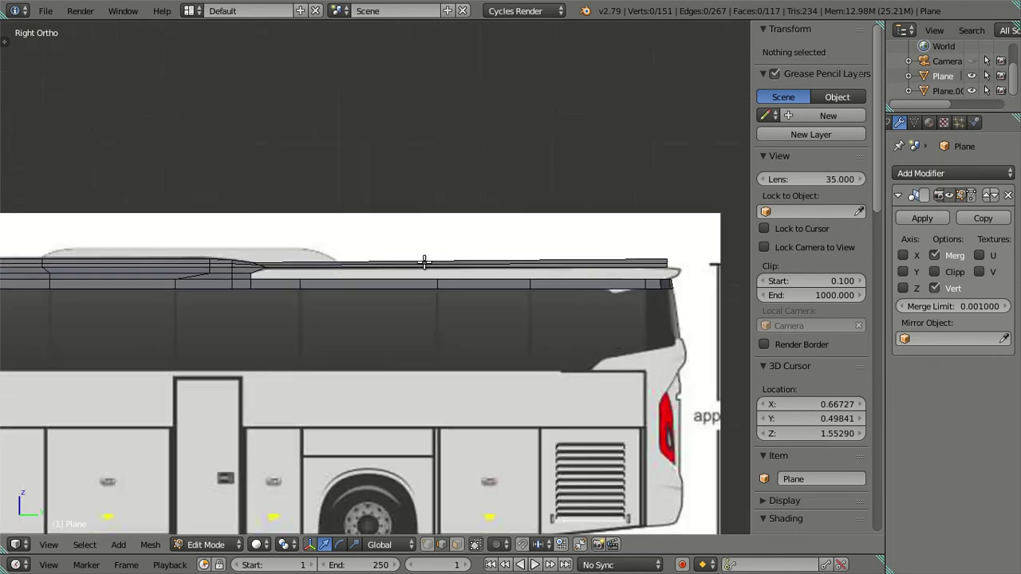
scroll(424, 263, down, 1)
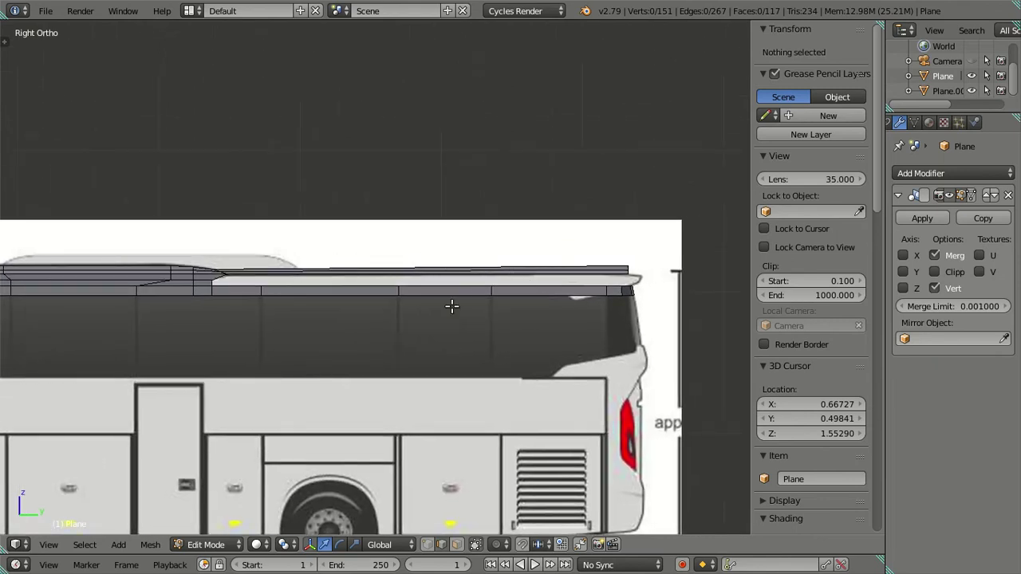
scroll(506, 274, down, 1)
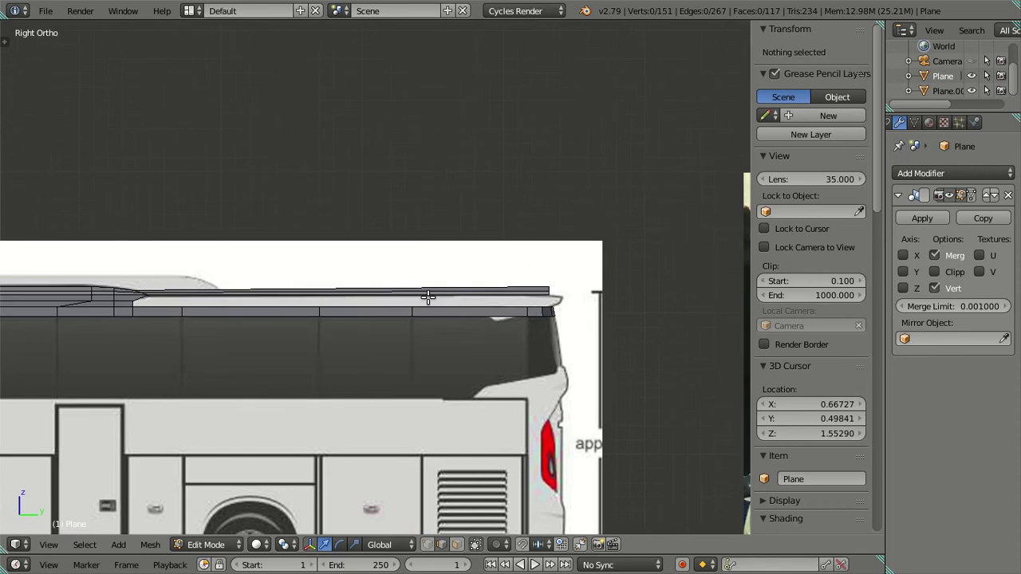
mouse_move(514, 306)
middle_down()
mouse_move(485, 341)
mouse_move(511, 335)
middle_up()
right_click(510, 335)
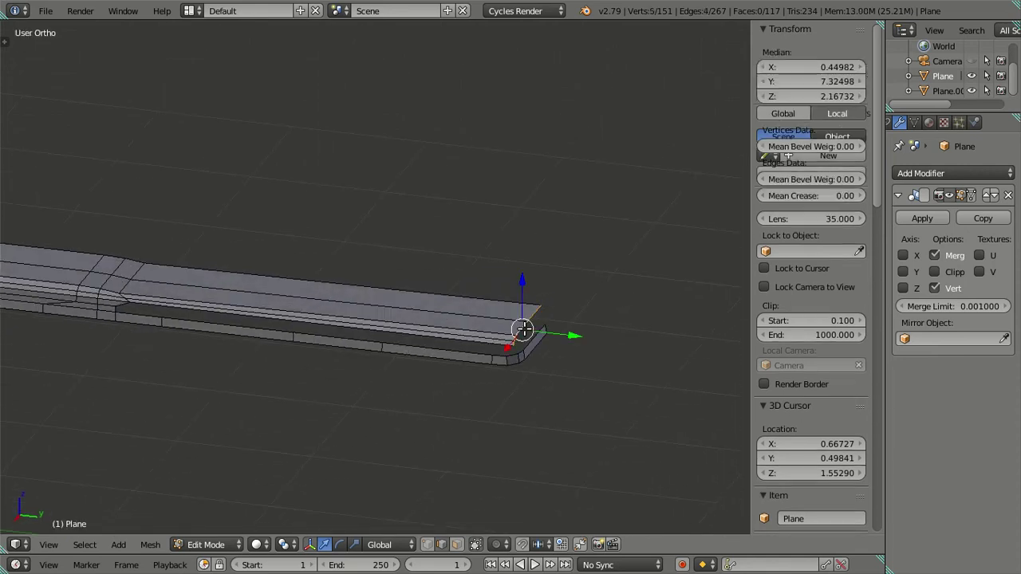
key(KP_3)
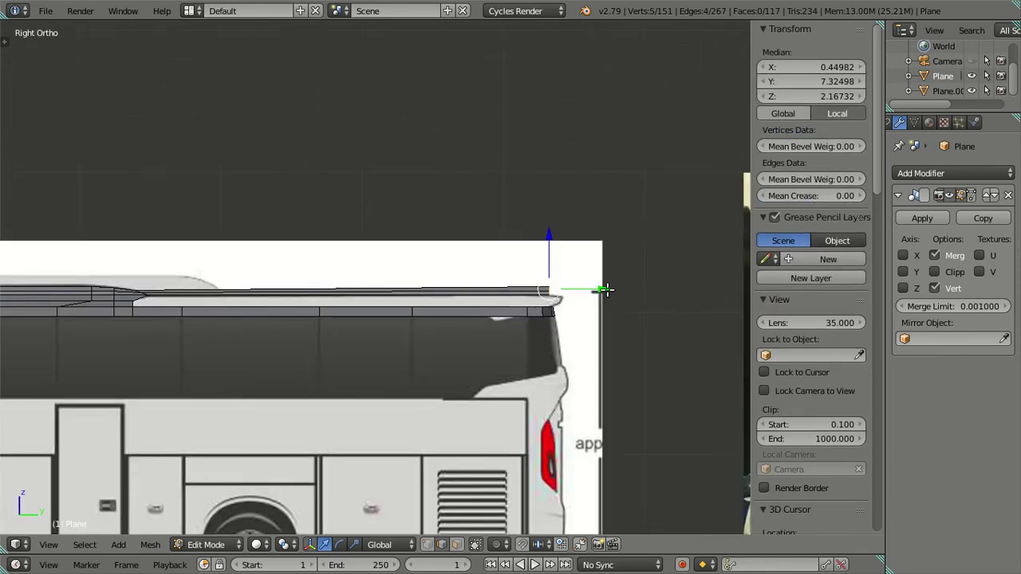
Try sliding the hump end along Y, then undo the trial move.
key(g)
key(y)
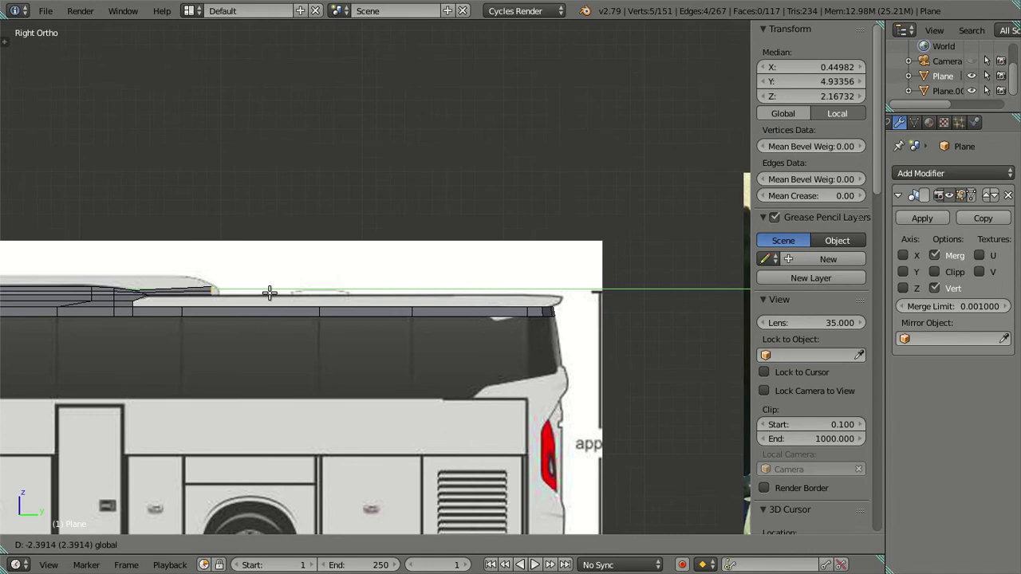
key(Escape)
key(g)
key(y)
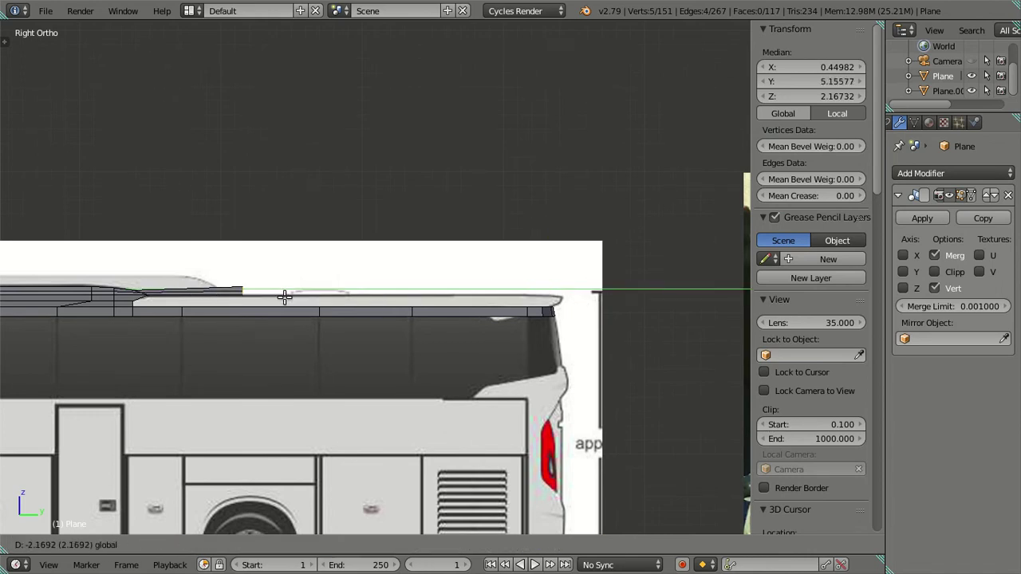
click(266, 315)
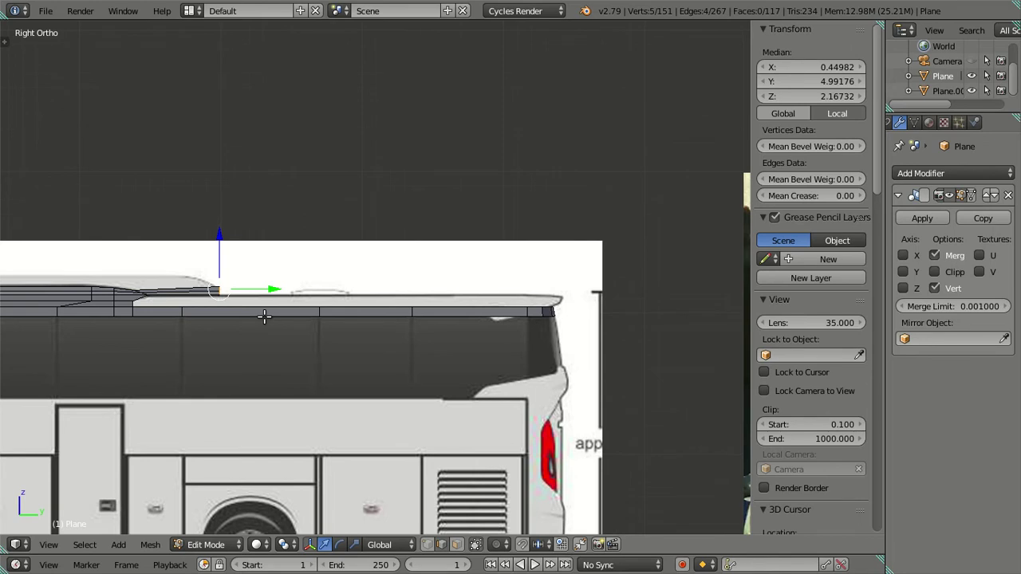
scroll(264, 317, up, 2)
key(ctrl+z)
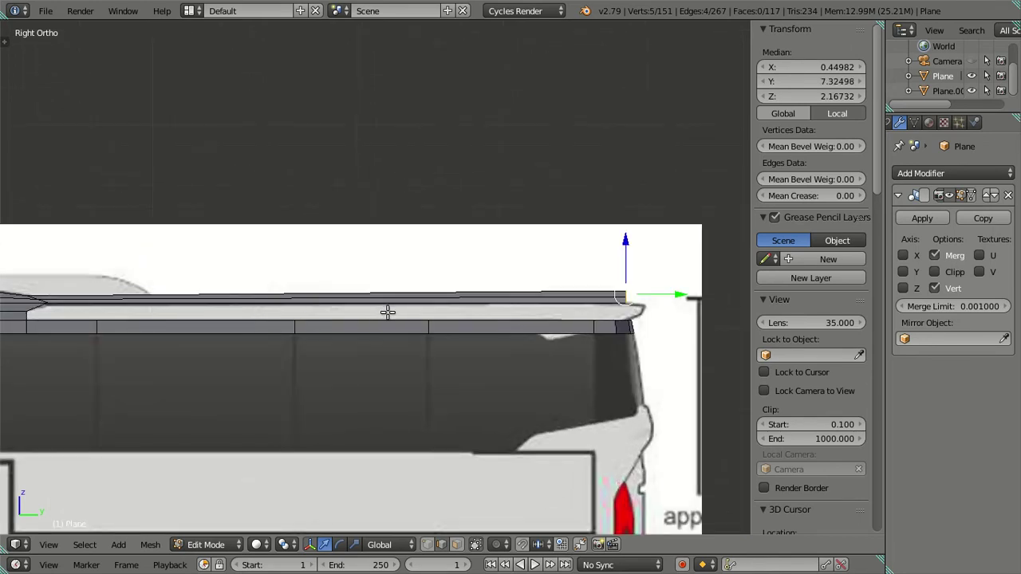
Slide the hump's rear end along Y to the blueprint's hump end, about Y 4.99.
scroll(383, 308, down, 1)
scroll(570, 315, up, 1)
scroll(570, 316, down, 1)
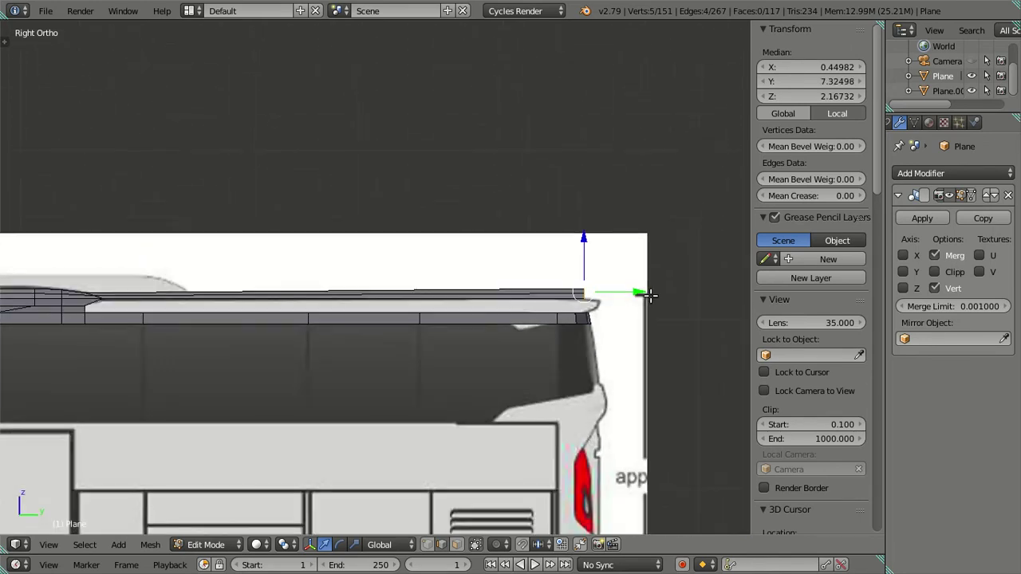
key(g)
key(y)
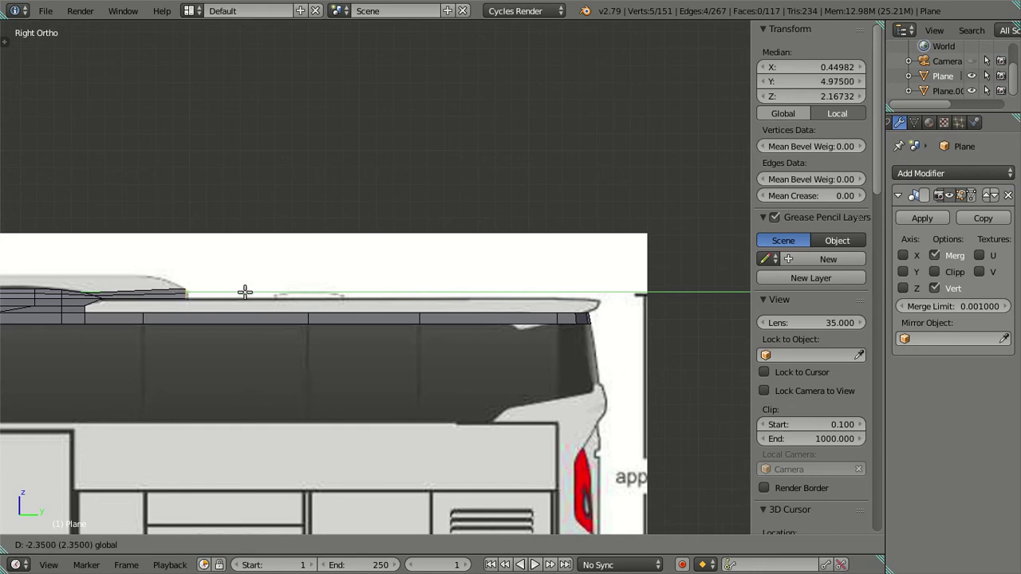
click(246, 292)
scroll(216, 317, up, 1)
scroll(173, 324, up, 1)
scroll(364, 312, up, 1)
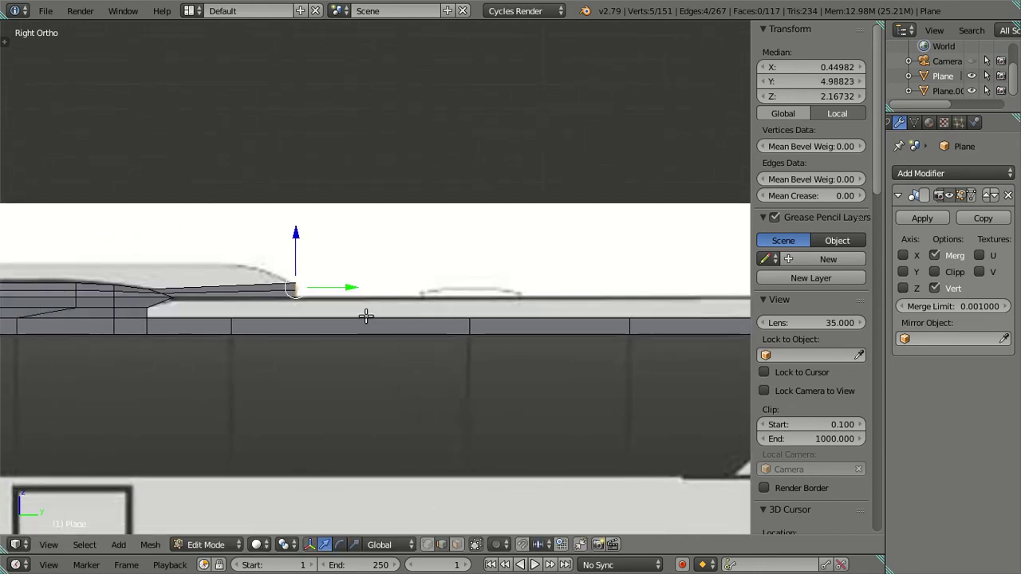
scroll(321, 318, up, 1)
scroll(465, 315, up, 1)
scroll(453, 318, up, 1)
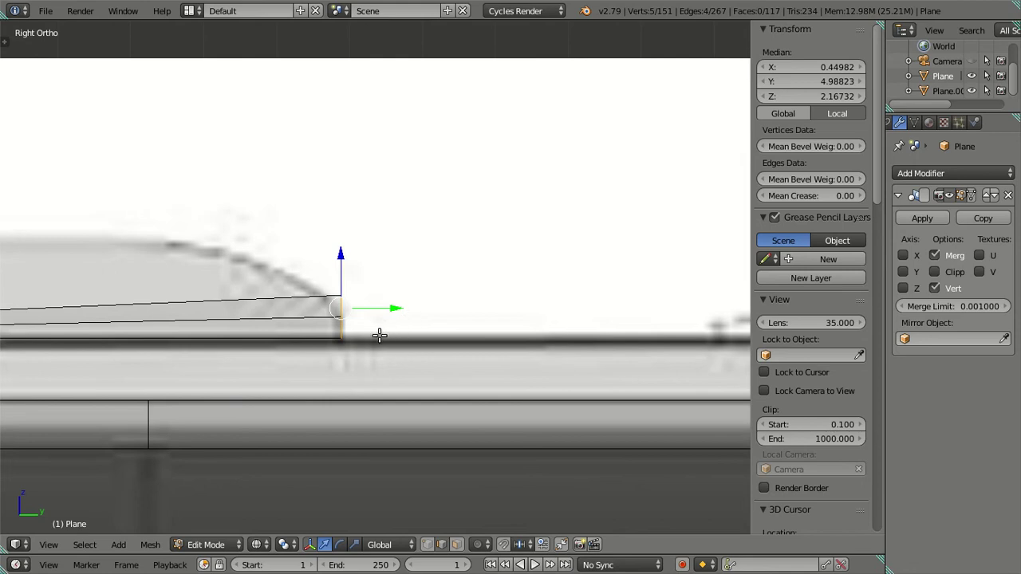
Drop the bottom vertex from the selection and switch the mesh to solid shading.
shift+click(342, 339)
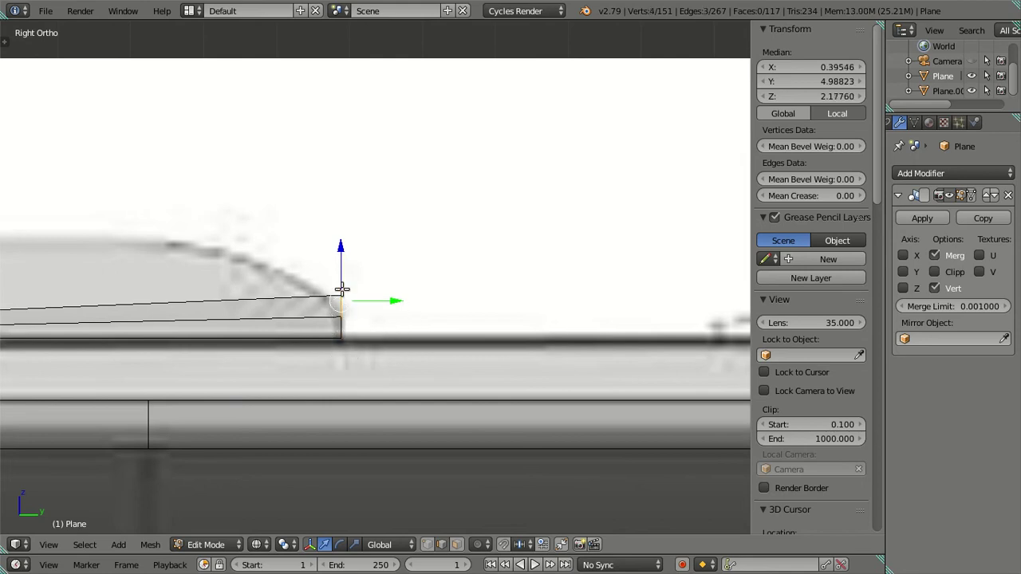
drag(343, 245, 361, 245)
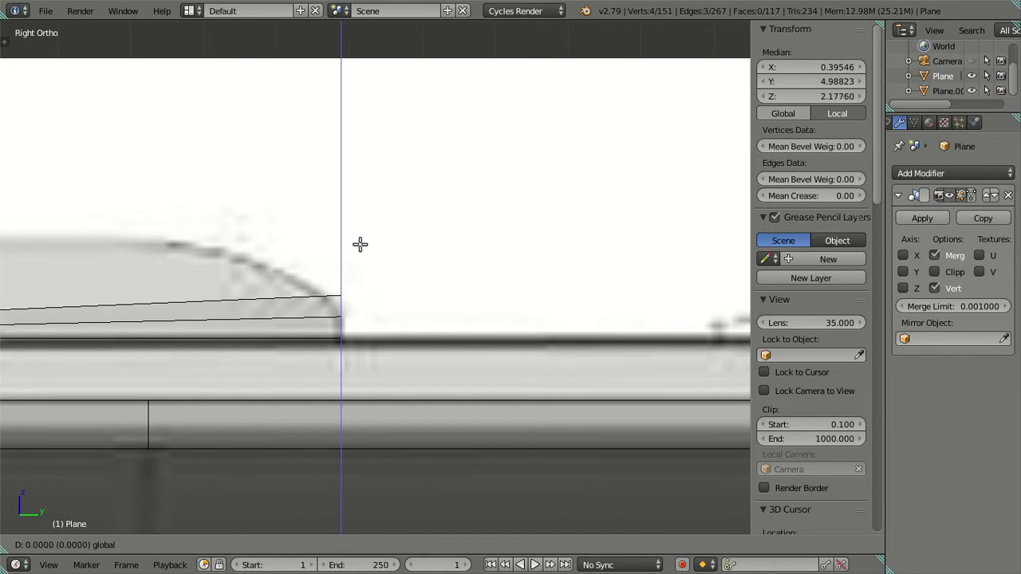
scroll(343, 292, down, 2)
shift+middle_drag(322, 299, 443, 322)
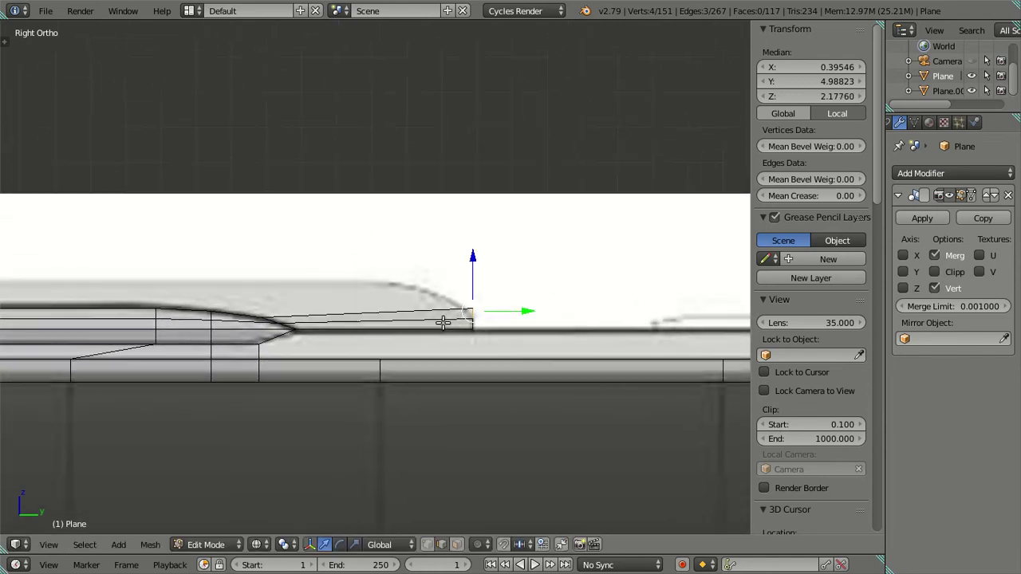
key(z)
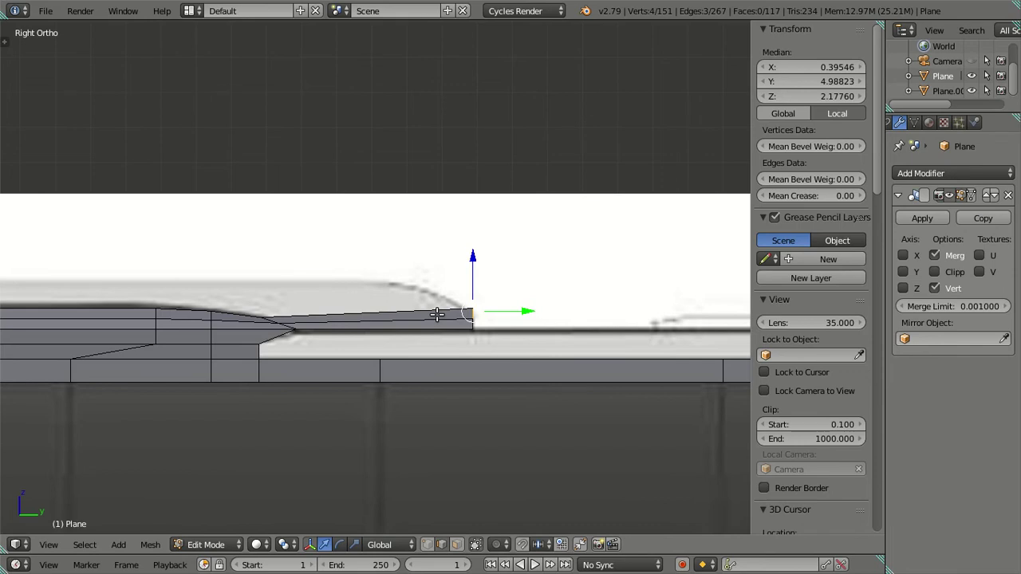
scroll(435, 313, down, 2)
mouse_move(281, 296)
middle_down()
mouse_move(314, 397)
mouse_move(278, 321)
mouse_move(296, 341)
mouse_move(242, 331)
mouse_move(367, 350)
middle_up()
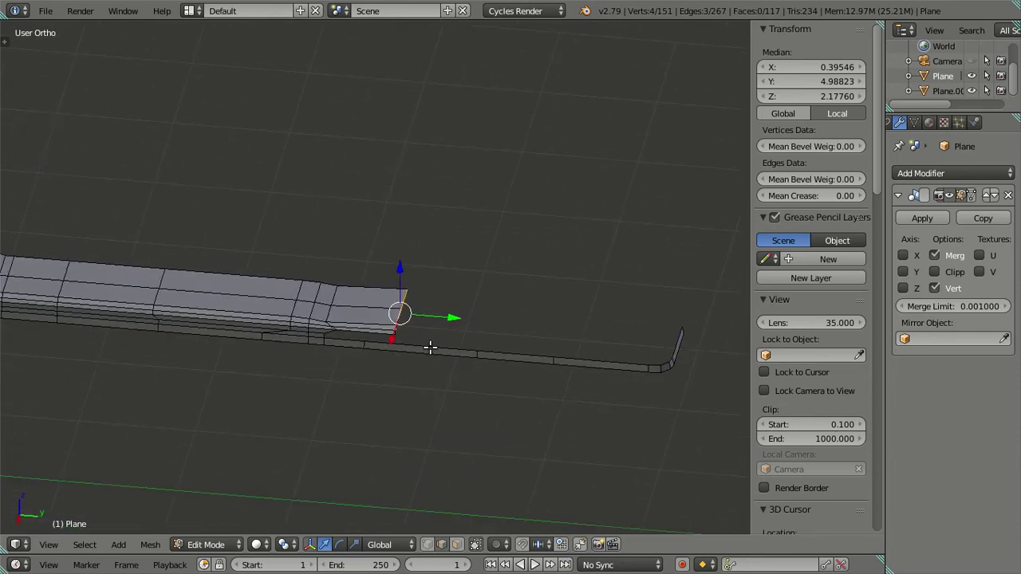
Extrude the hump's end edge and move it rearward along Y.
shift+right_click(430, 347)
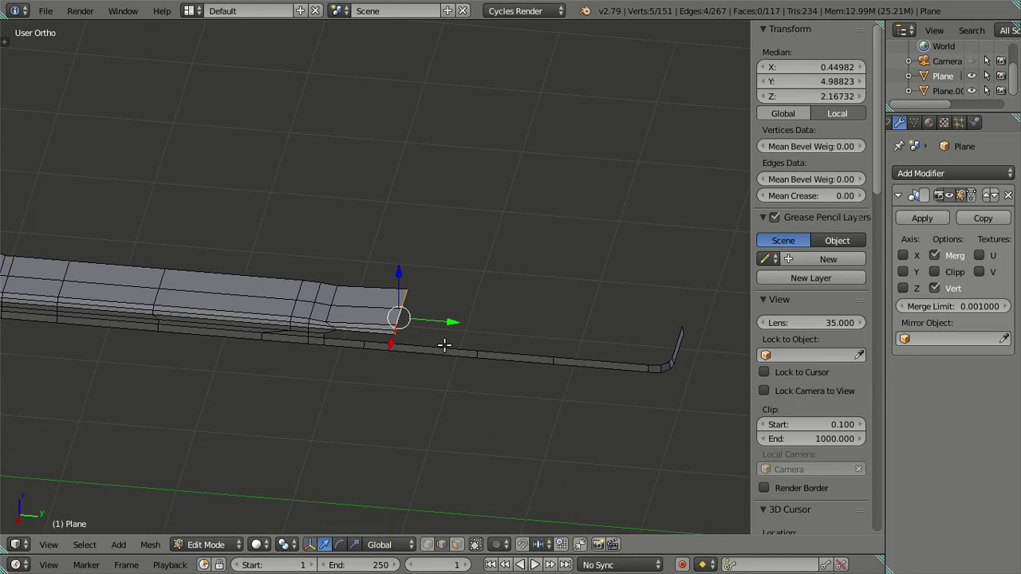
key(e)
key(Escape)
key(g)
key(y)
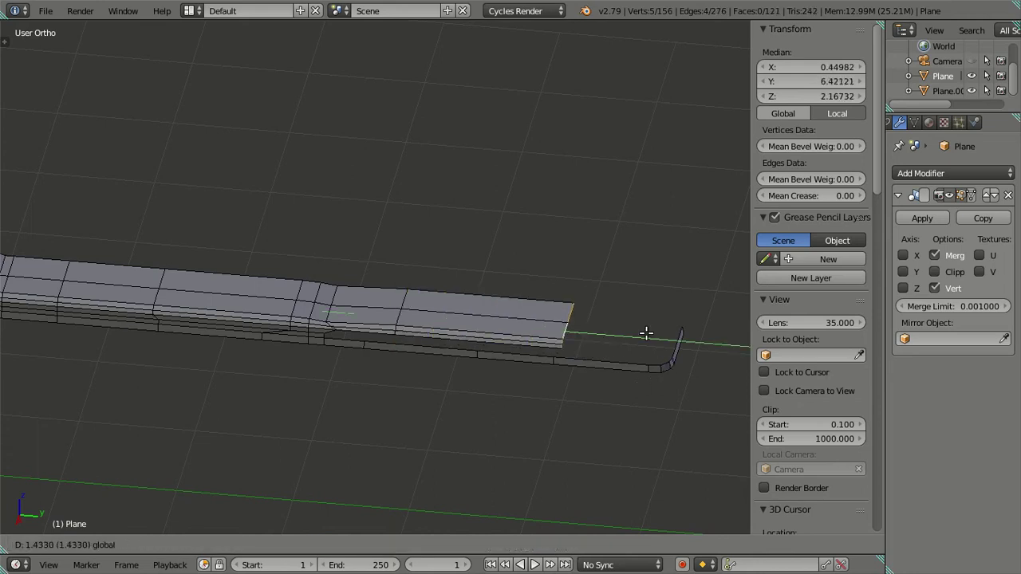
click(713, 337)
key(a)
Select a strip of roof-top faces in face select mode.
scroll(413, 303, up, 3)
scroll(425, 310, up, 1)
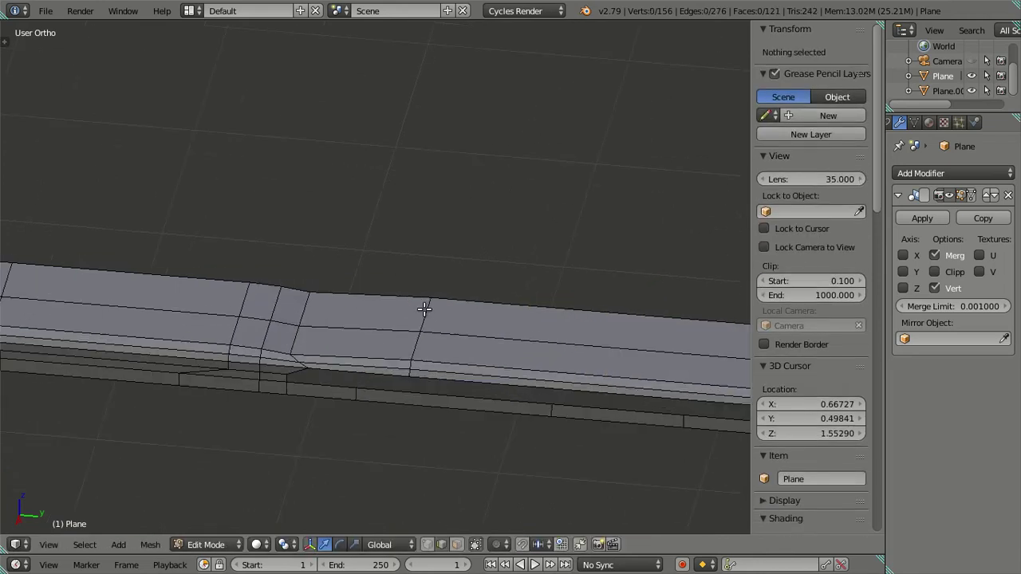
right_click(427, 314)
scroll(113, 320, down, 1)
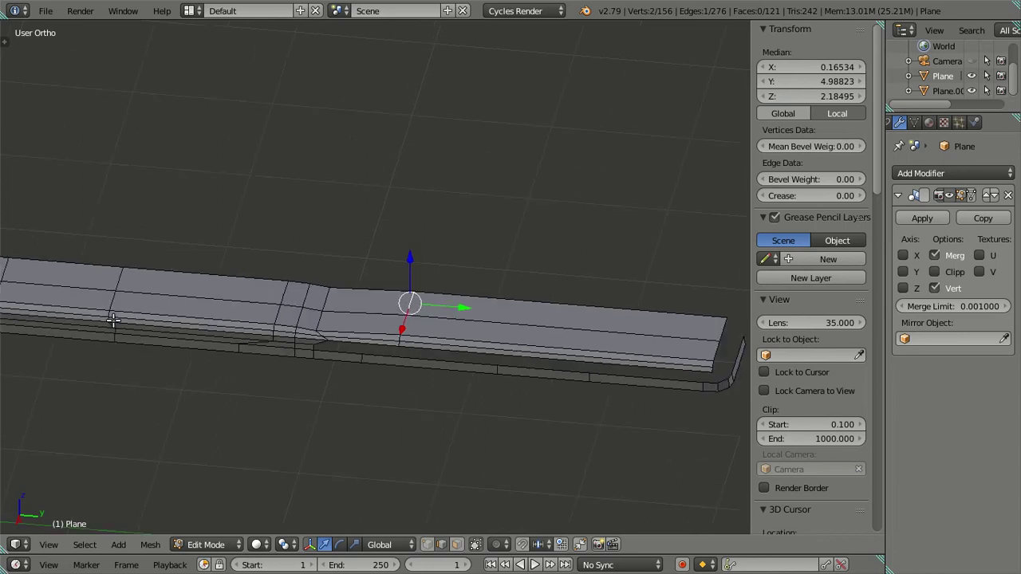
key(KP_3)
scroll(200, 296, up, 2)
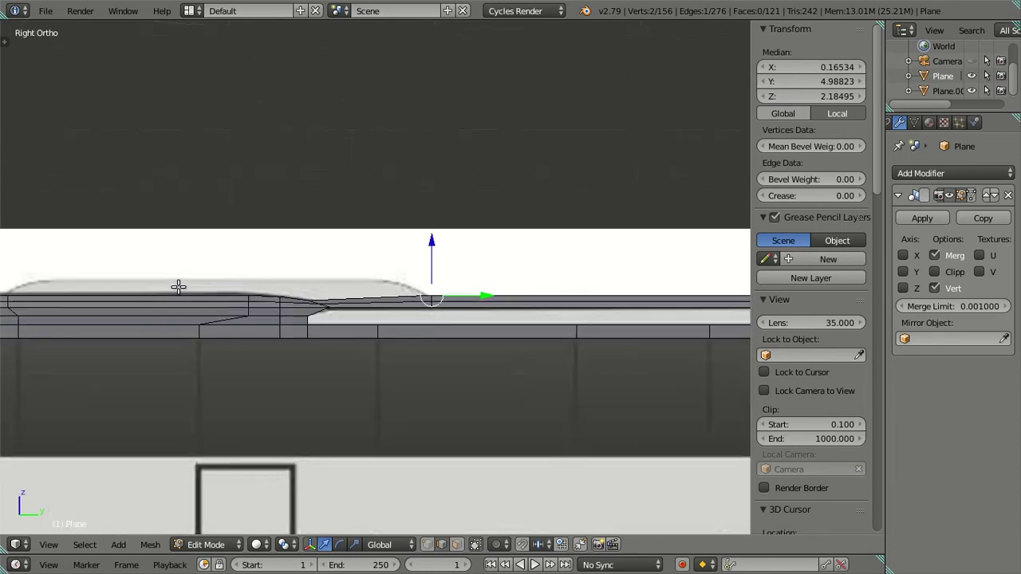
middle_drag(227, 284, 142, 327)
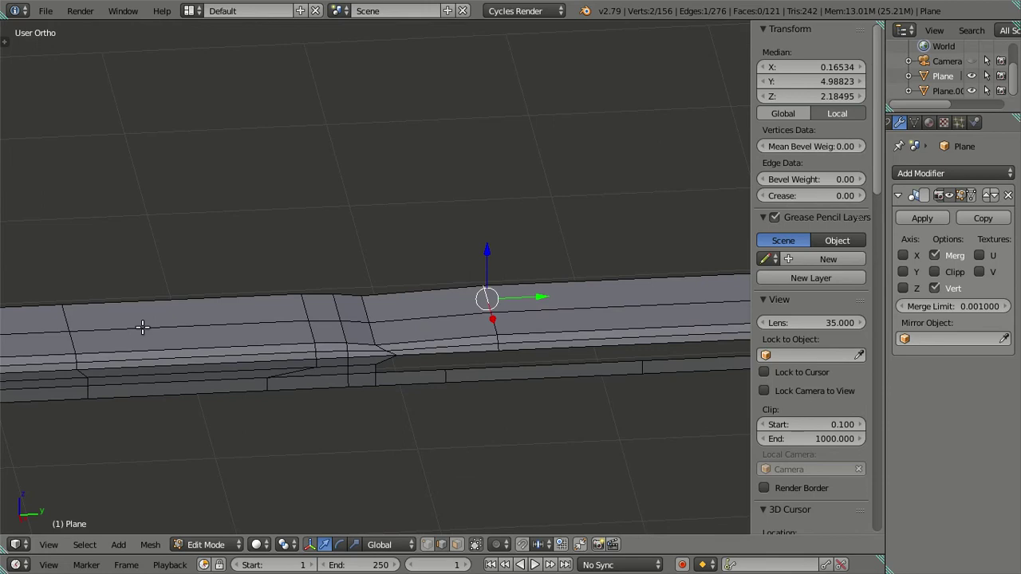
click(456, 544)
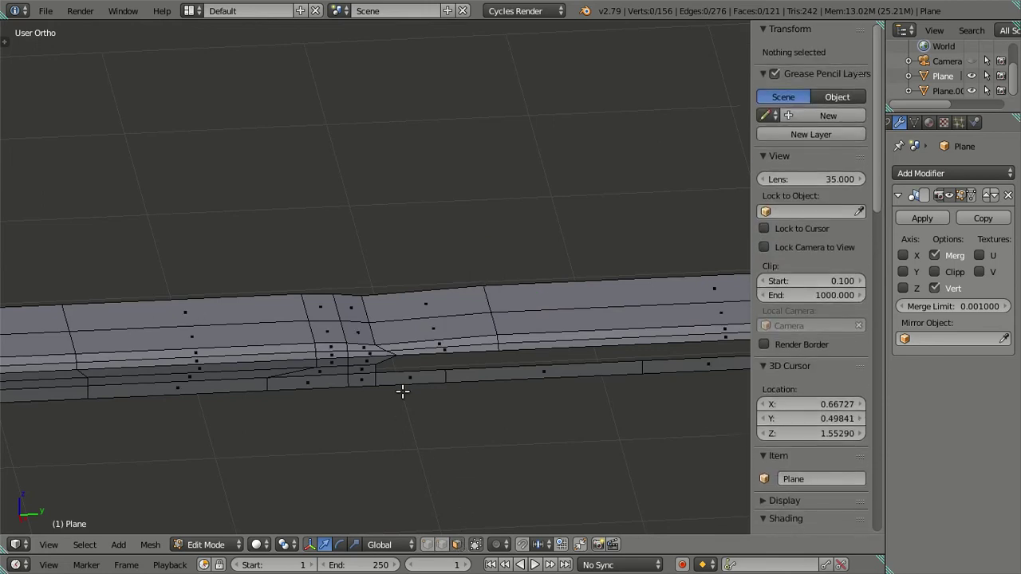
click(435, 302)
ctrl+click(119, 314)
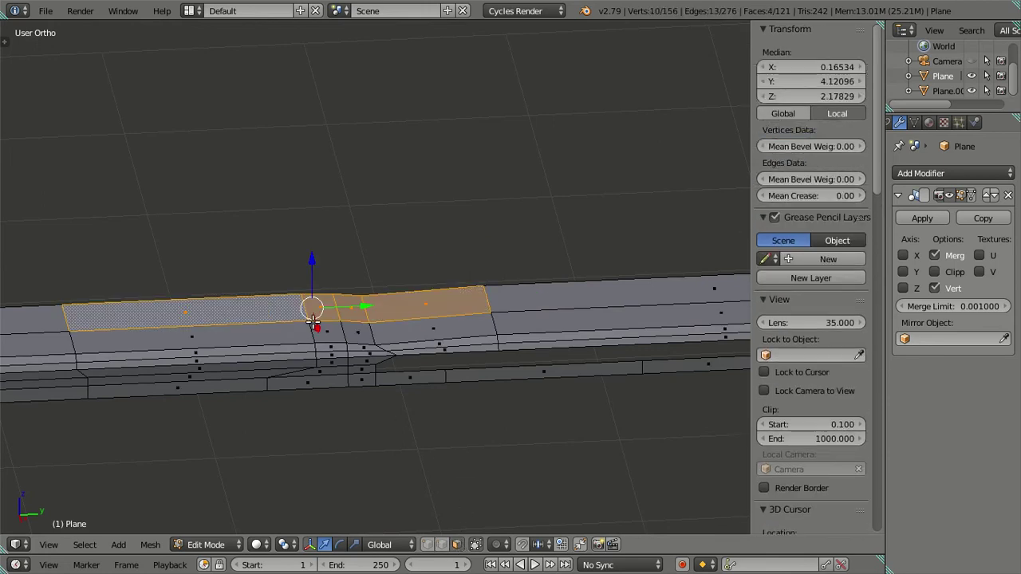
key(KP_3)
Extrude the roof faces upward into the hump, settling its top around Z 2.252.
key(e)
key(Escape)
drag(311, 238, 312, 224)
scroll(315, 235, up, 2)
shift+middle_drag(300, 244, 425, 240)
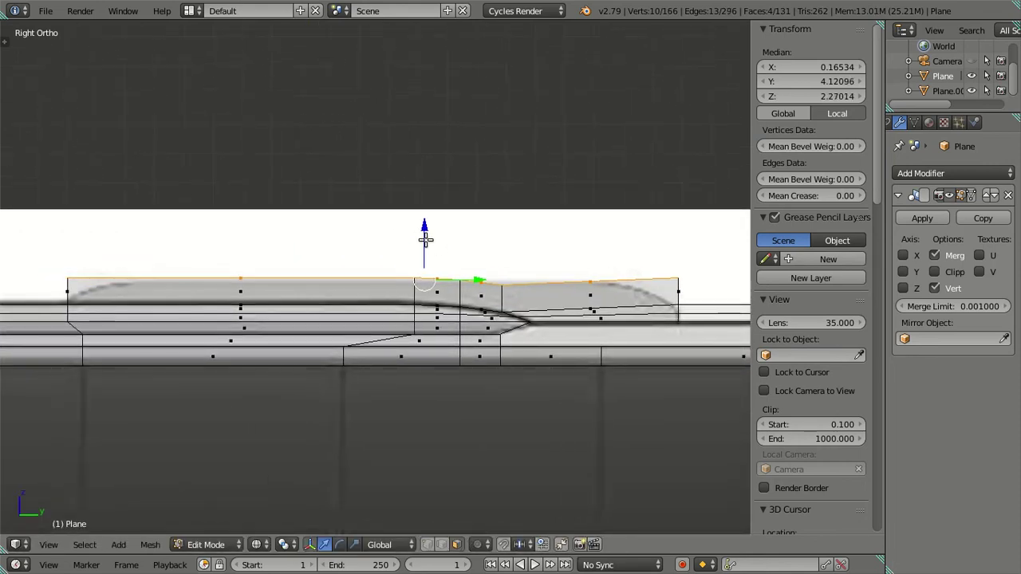
drag(426, 239, 431, 225)
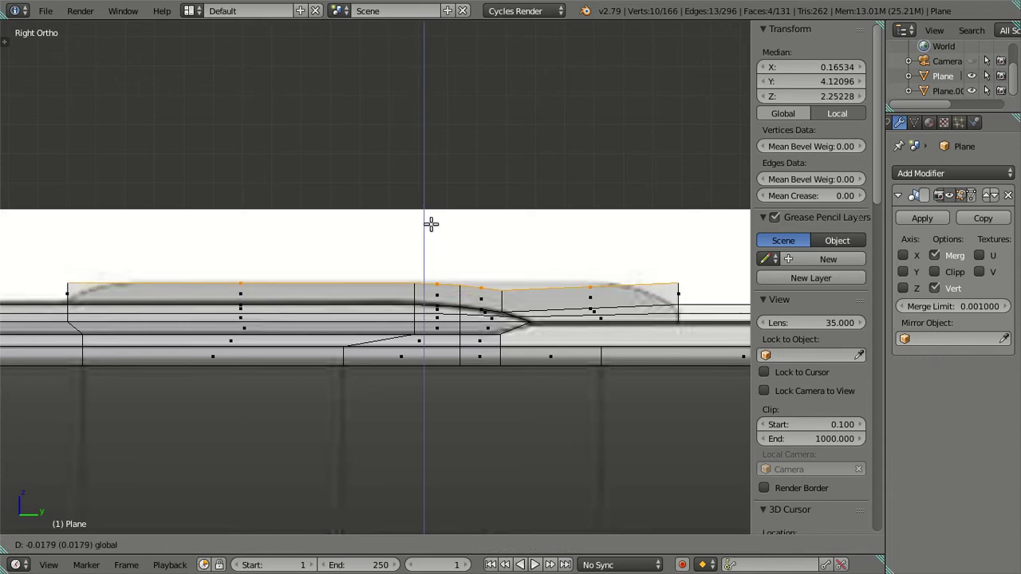
shift+middle_drag(476, 257, 355, 232)
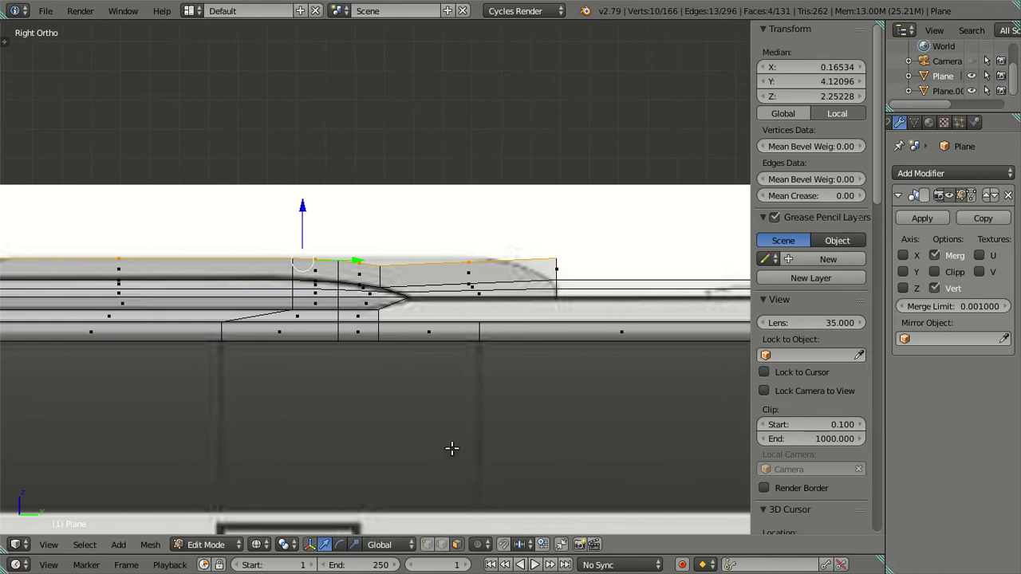
scroll(399, 396, up, 1)
scroll(362, 353, up, 1)
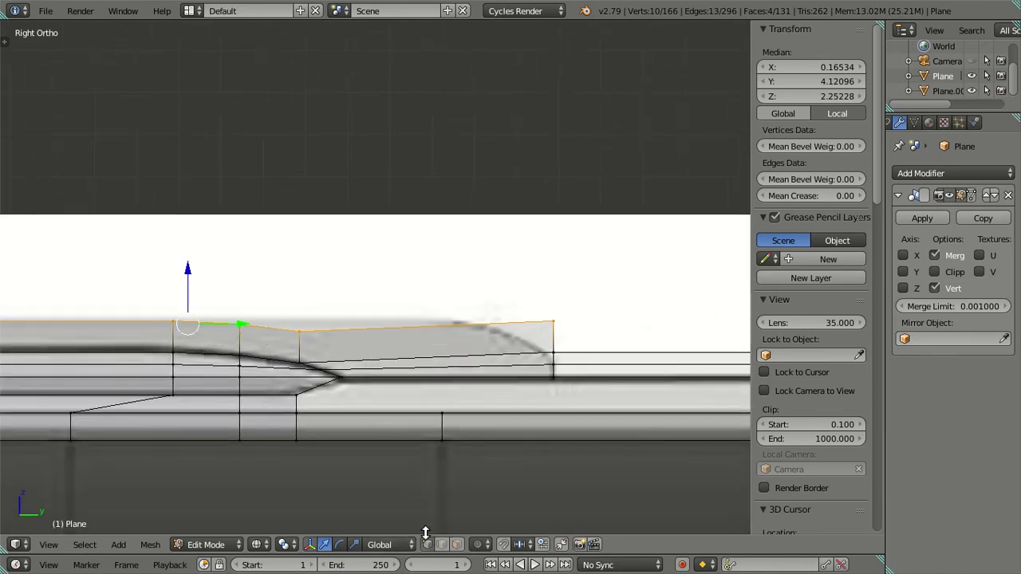
Check the hump's front vertex height and circle-select pairs of hump-top vertices to verify them.
key(a)
right_click(178, 323)
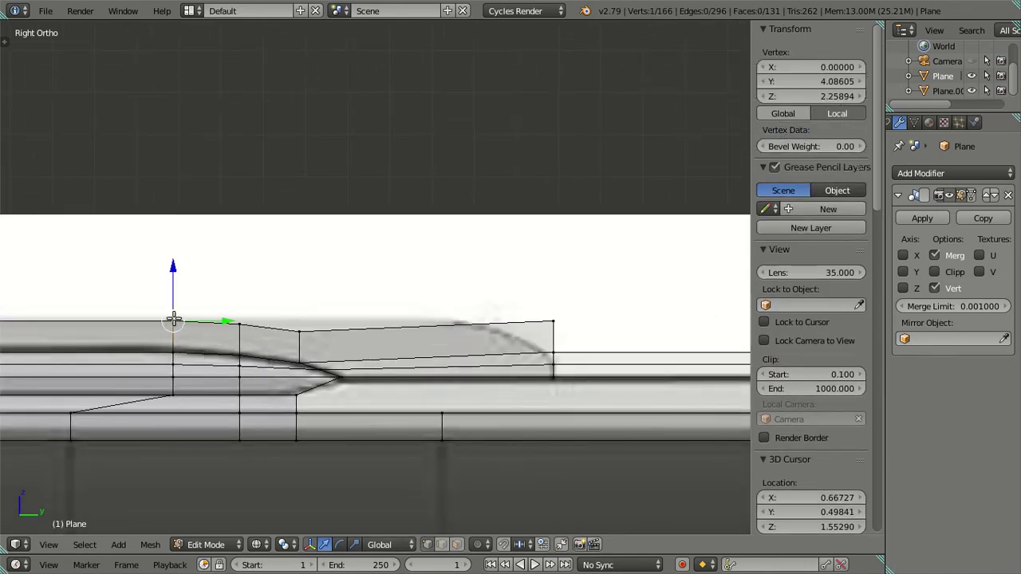
scroll(178, 324, down, 3)
click(838, 96)
key(Escape)
key(a)
key(c)
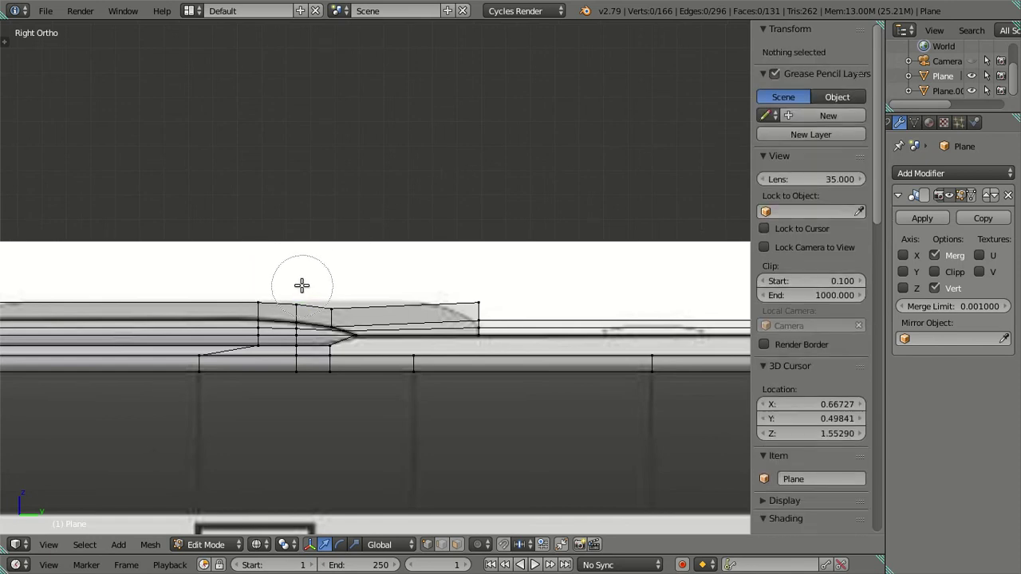
click(302, 287)
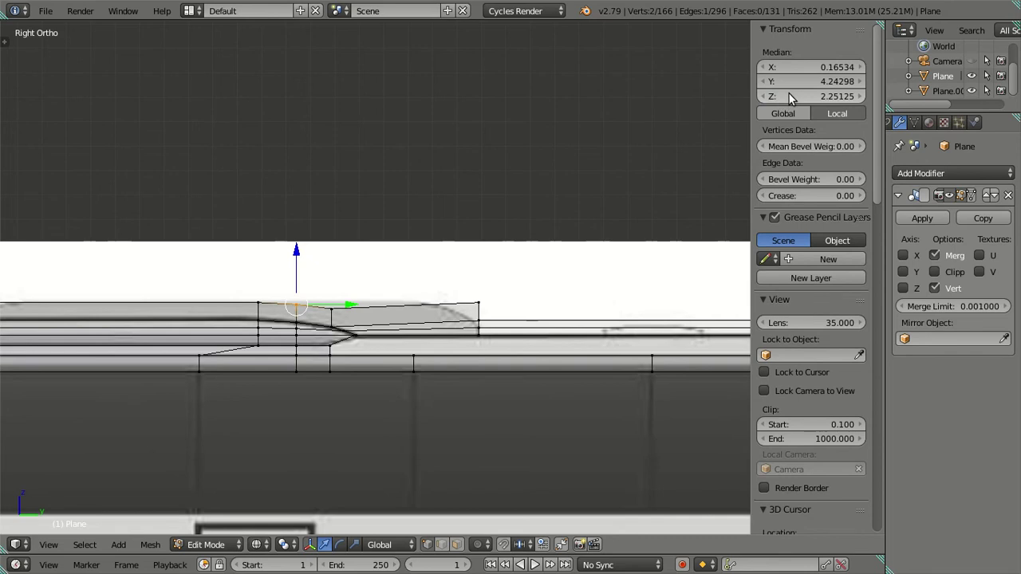
key(a)
key(c)
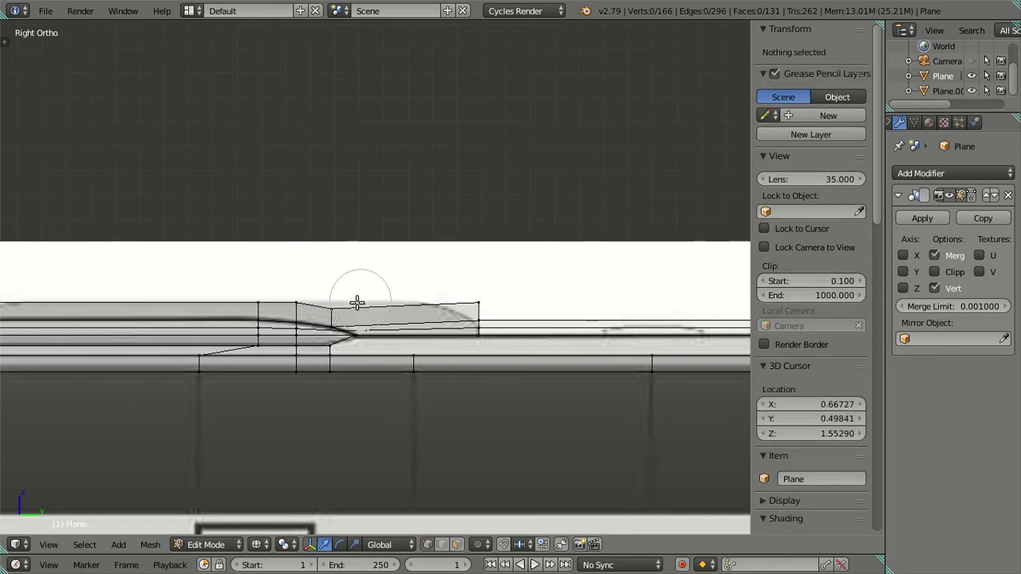
click(340, 287)
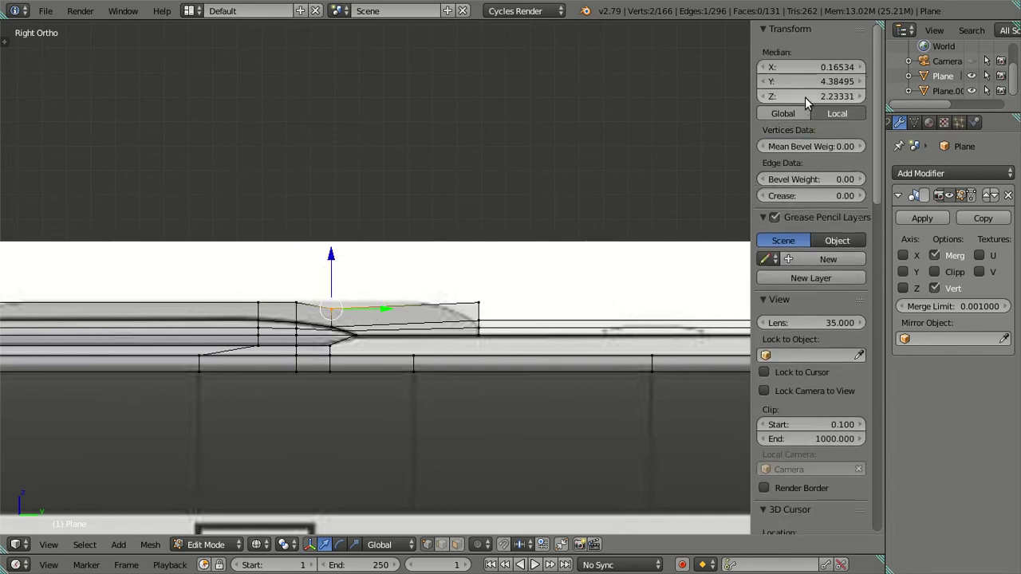
key(a)
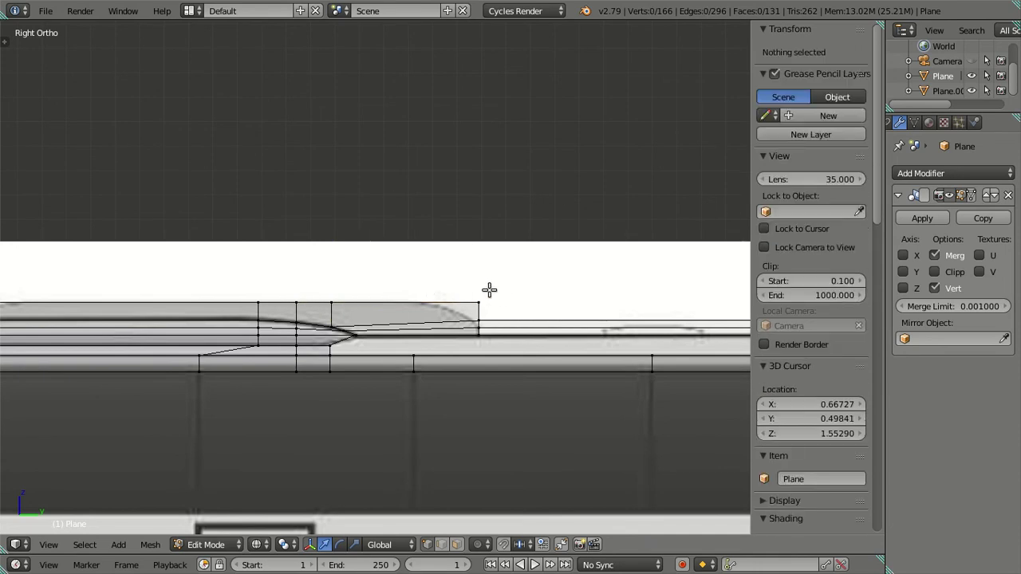
Pan and orbit the view to inspect the mesh end-on.
key(alt+Home)
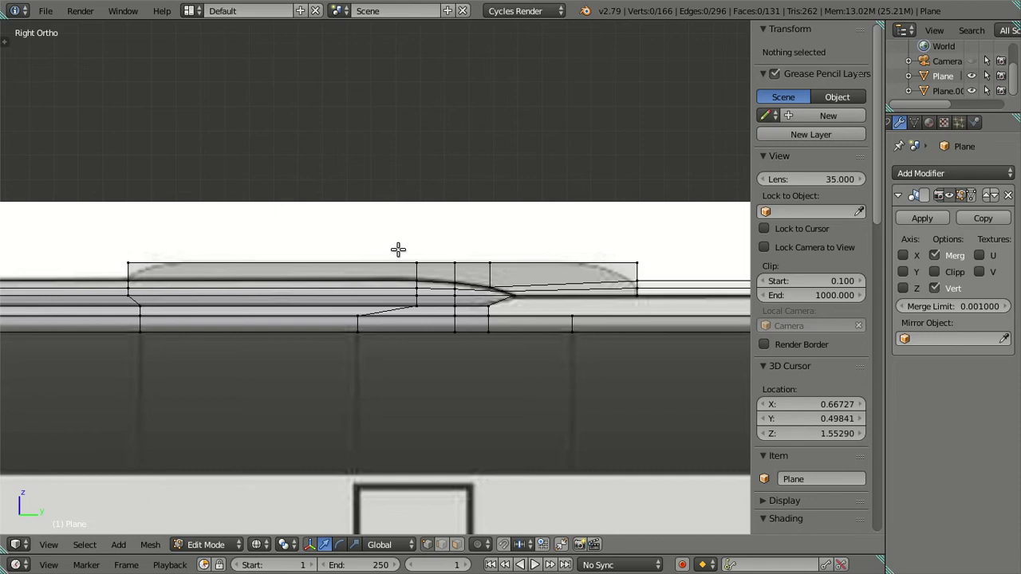
shift+middle_drag(341, 248, 310, 246)
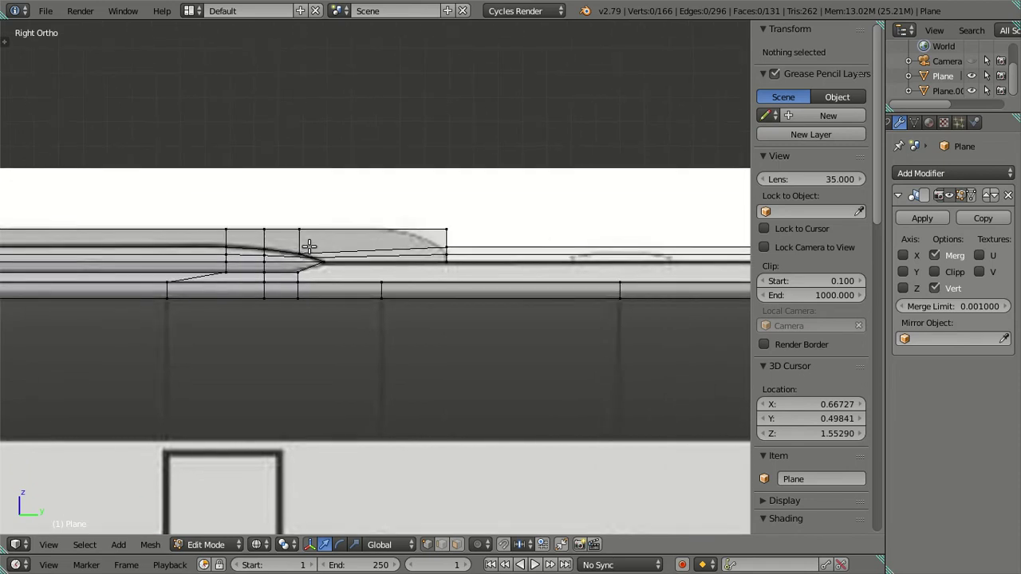
scroll(311, 245, up, 1)
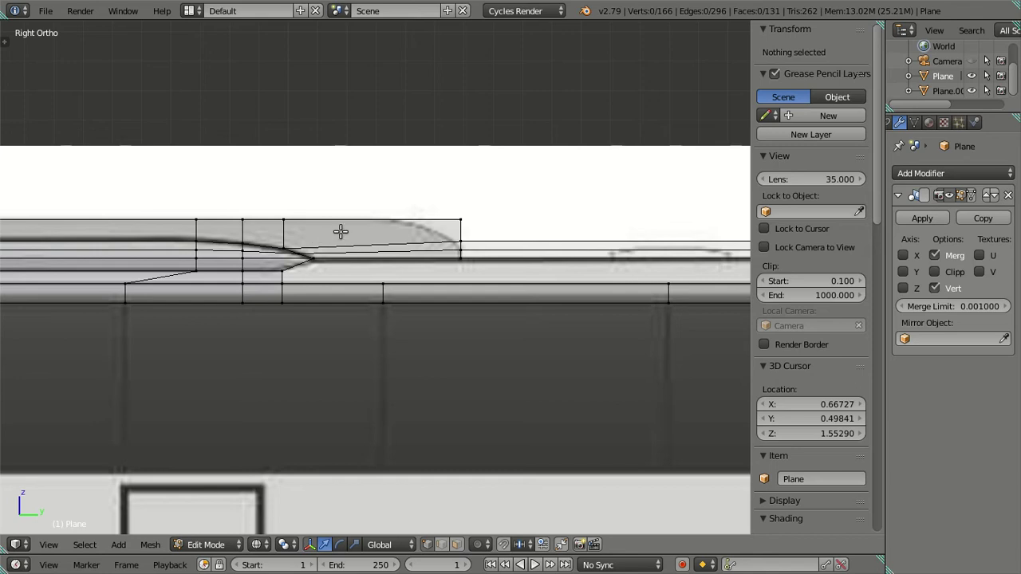
mouse_move(303, 291)
middle_down()
mouse_move(333, 343)
mouse_move(378, 358)
mouse_move(394, 324)
mouse_move(461, 314)
mouse_move(444, 296)
mouse_move(452, 315)
mouse_move(458, 308)
middle_up()
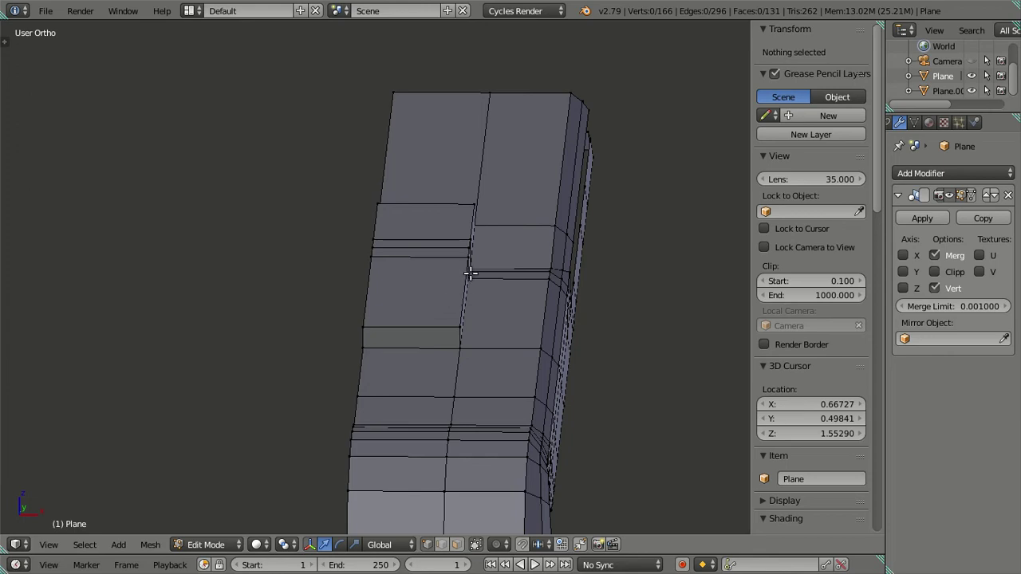
Return to the Right Ortho side view and zoom in on the hump's front.
mouse_move(450, 274)
middle_down()
mouse_move(372, 266)
mouse_move(486, 294)
mouse_move(457, 297)
middle_up()
scroll(453, 298, down, 3)
scroll(452, 295, down, 3)
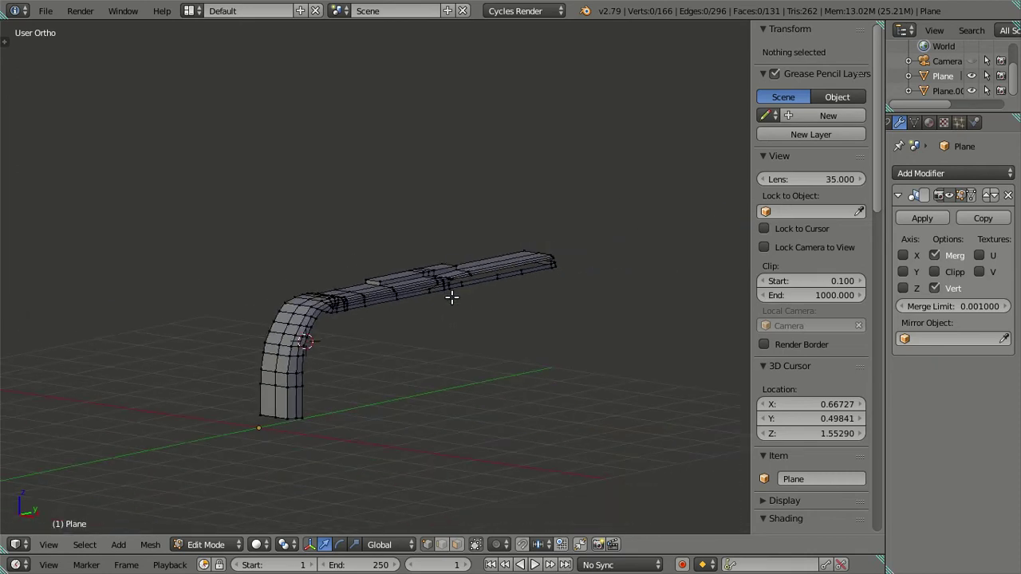
key(KP_3)
scroll(448, 305, up, 2)
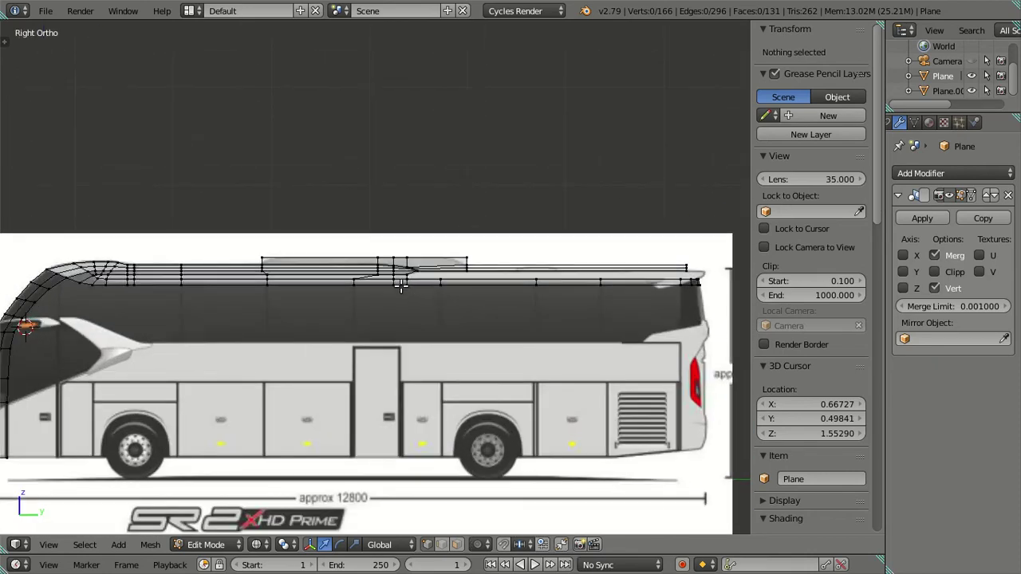
scroll(404, 287, up, 2)
scroll(311, 239, up, 1)
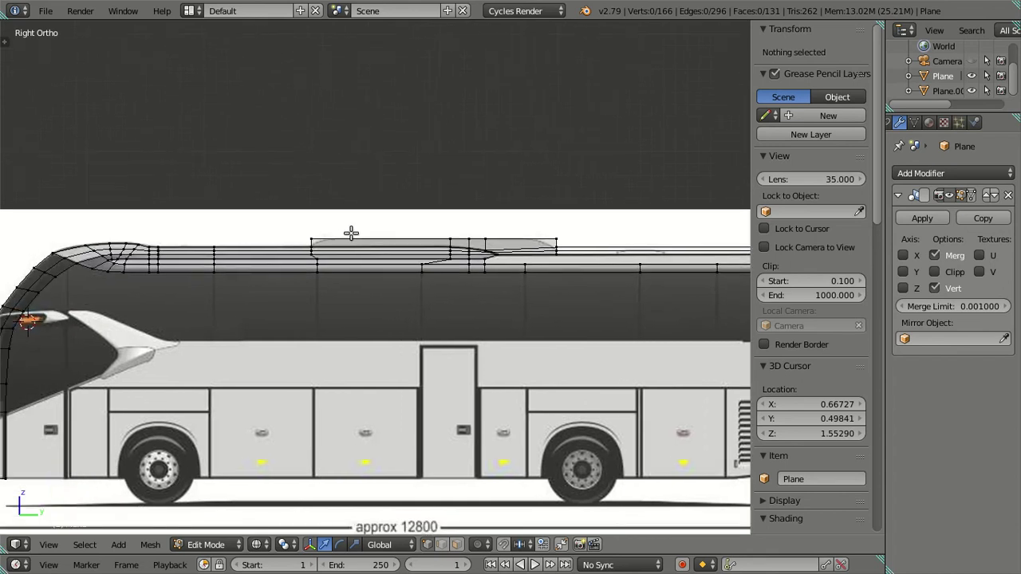
scroll(336, 227, up, 1)
scroll(324, 232, up, 1)
scroll(272, 233, up, 2)
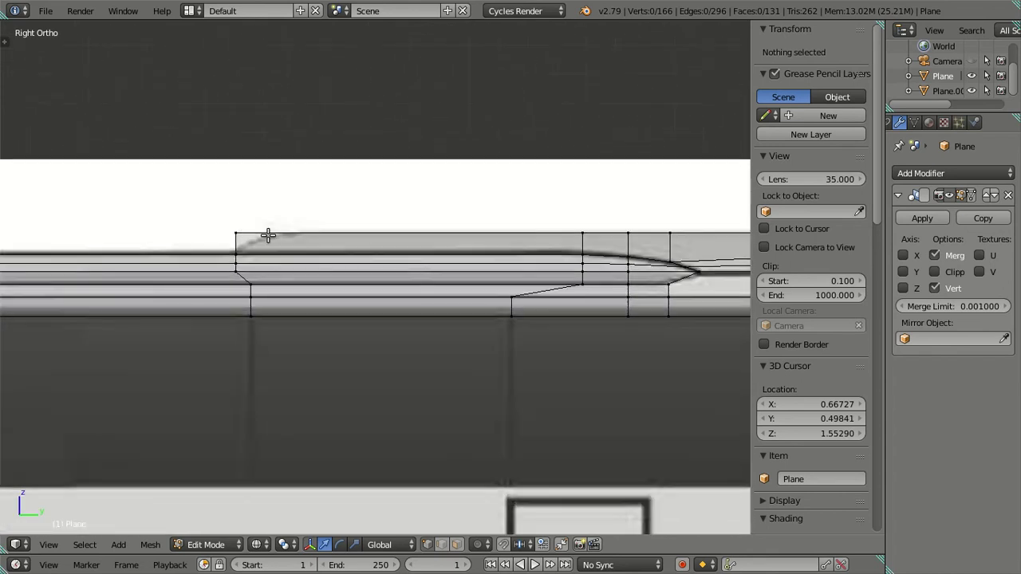
Circle-select the hump's front top edge, cancel a trial slide, and start a loop cut.
key(c)
click(229, 214)
key(Escape)
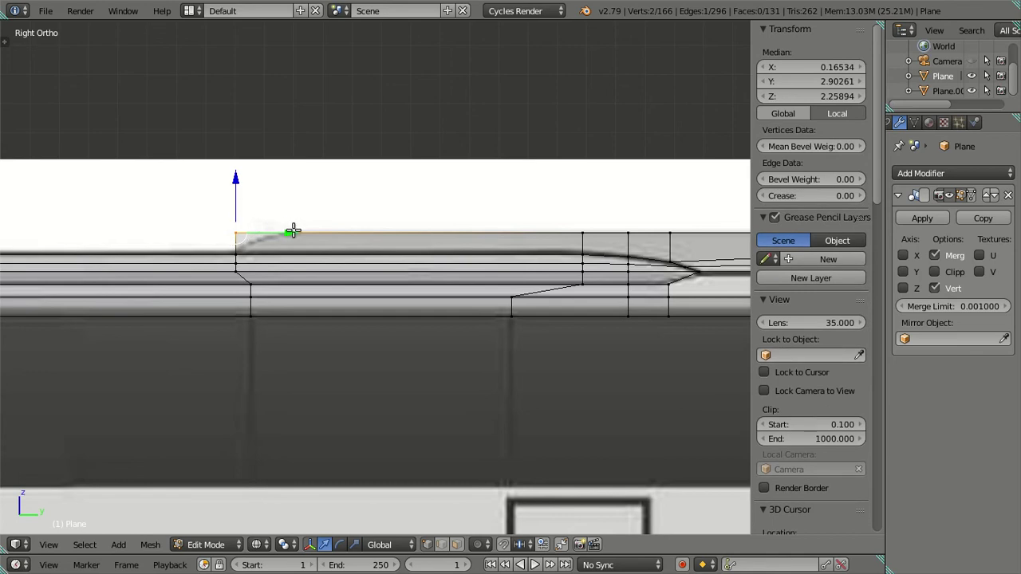
drag(290, 232, 341, 249)
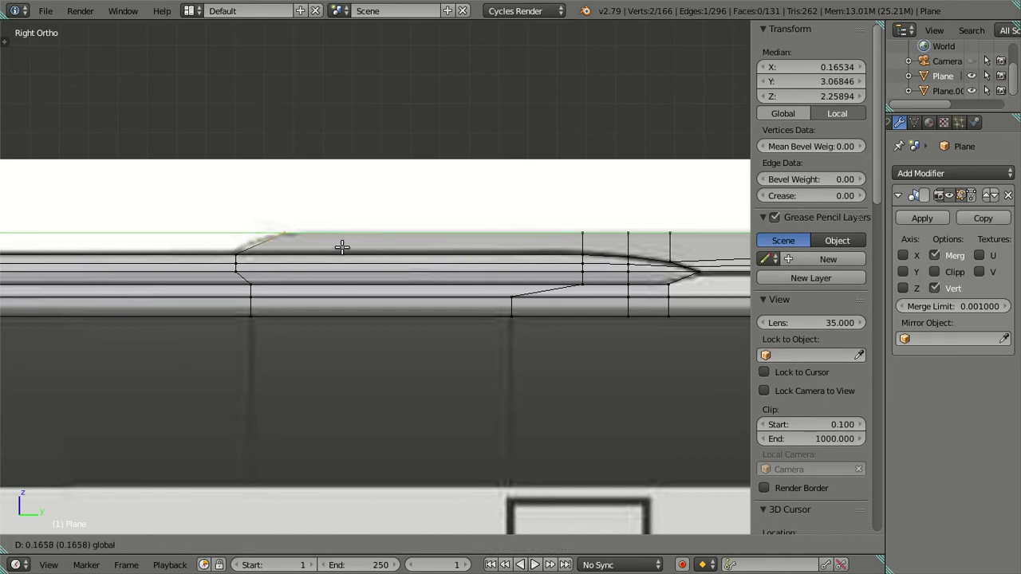
right_click(342, 247)
scroll(321, 235, down, 1)
scroll(321, 235, down, 1)
scroll(307, 236, down, 1)
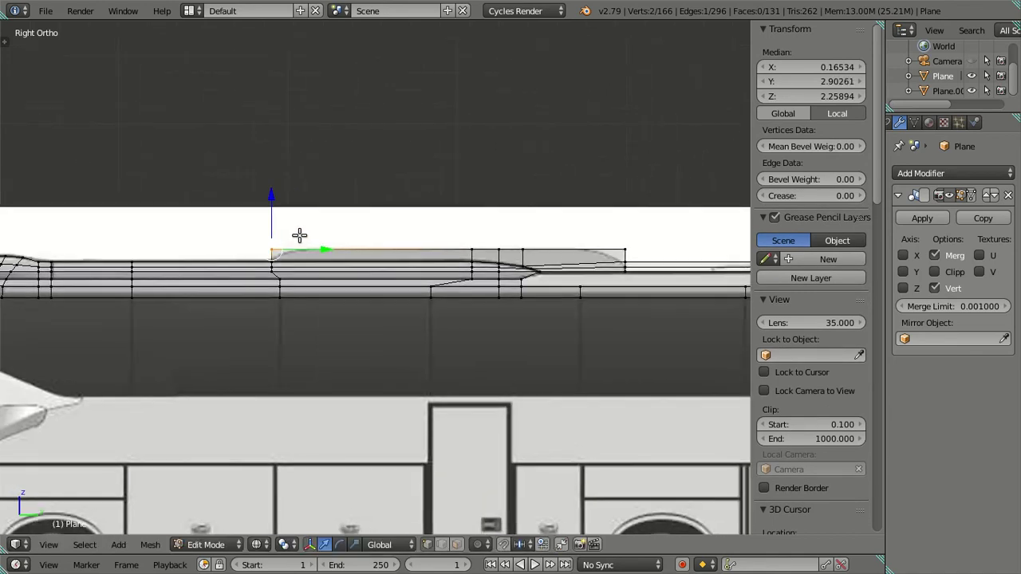
scroll(299, 236, up, 2)
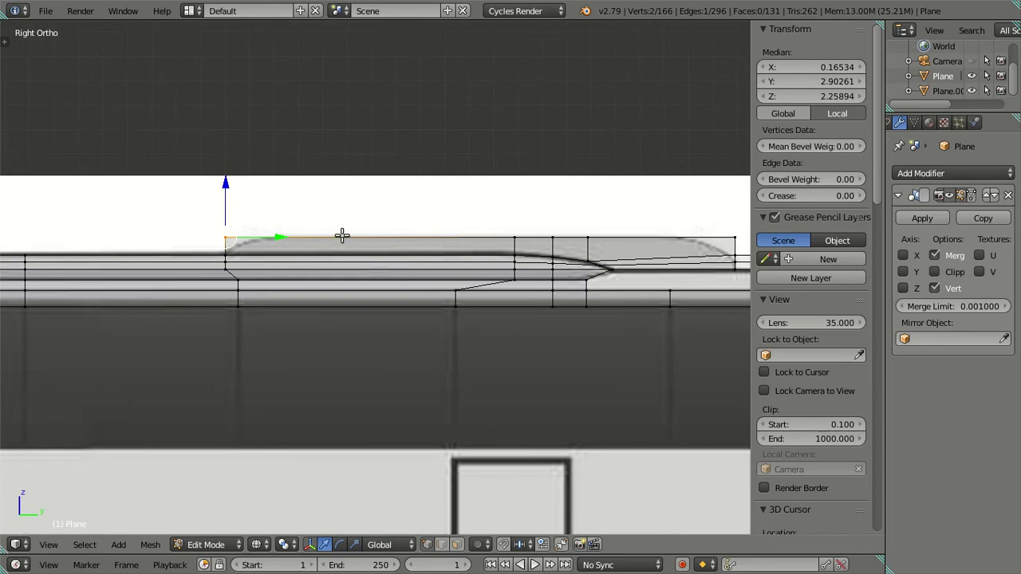
scroll(239, 225, up, 2)
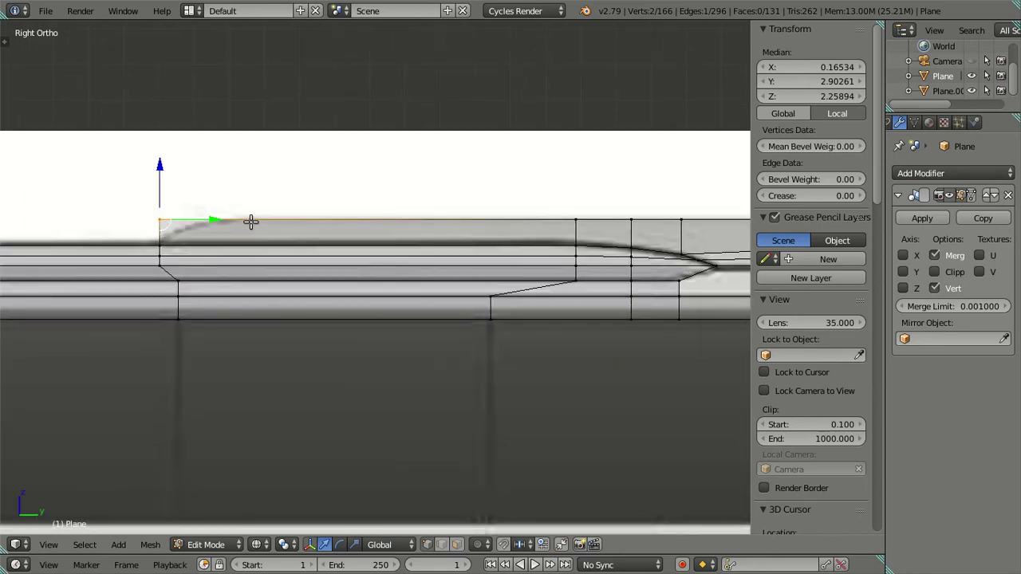
key(ctrl+r)
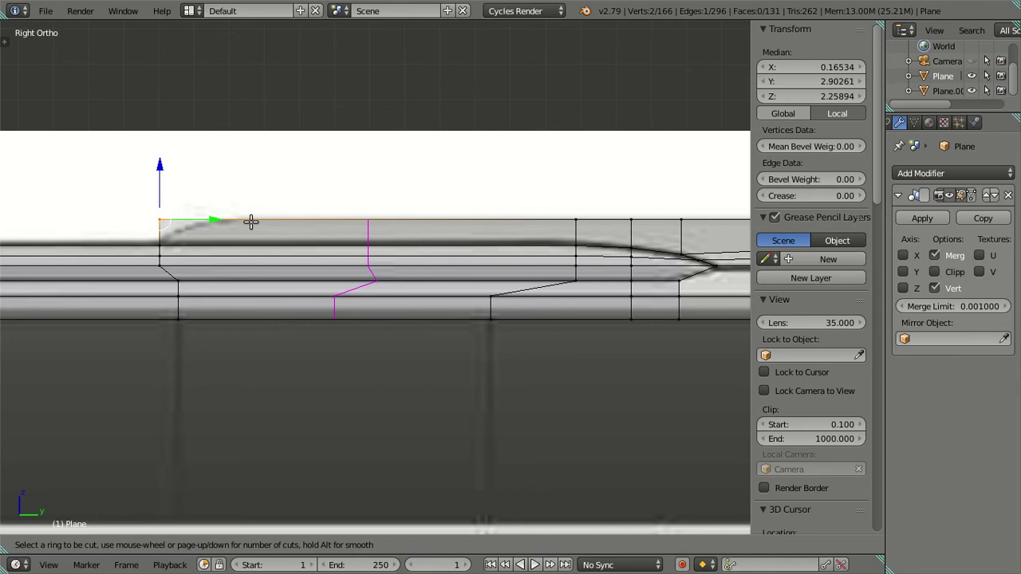
Add an edge loop across the faces near the hump's front and slide it toward the rear.
click(167, 240)
click(738, 178)
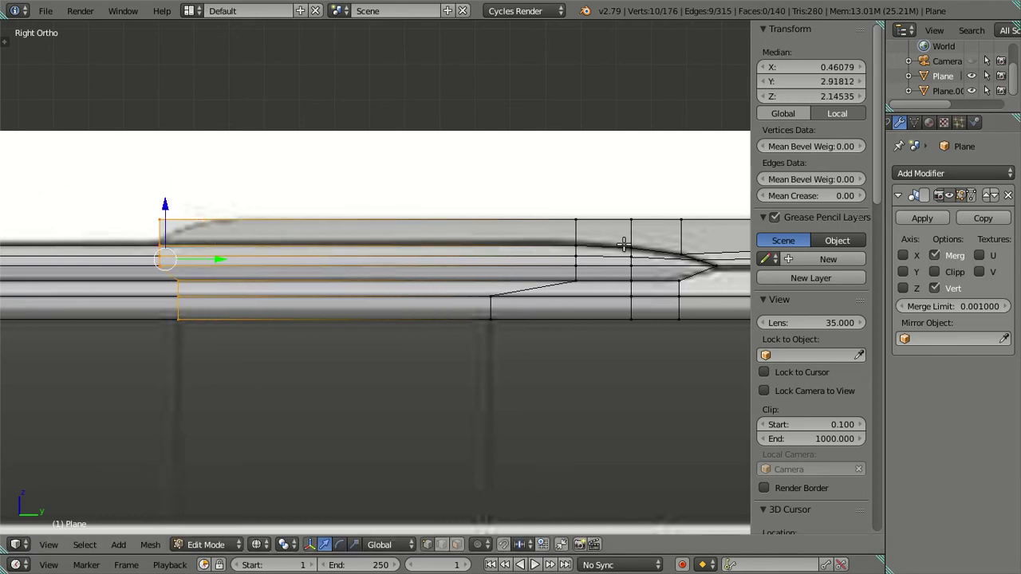
drag(213, 260, 267, 268)
key(a)
Lower the hump-front edge vertically and shift it along the bus length onto the blueprint roof line.
right_click(152, 208)
key(g)
key(z)
click(190, 220)
key(g)
key(y)
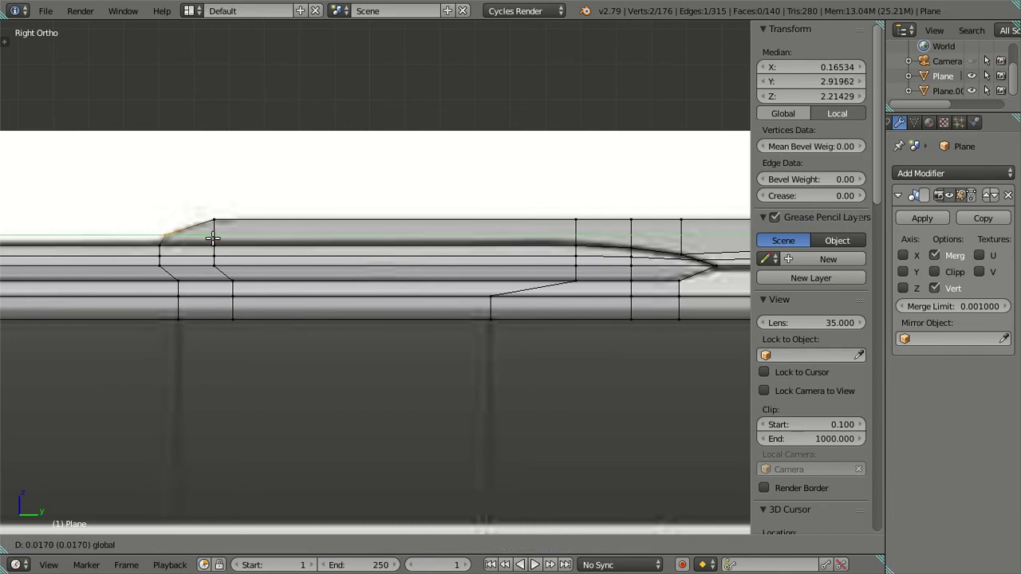
click(213, 237)
key(a)
Shift the hump's rear top vertices slightly forward along the bus length.
scroll(229, 237, down, 2)
ctrl+scroll(196, 244, down, 3)
scroll(546, 286, up, 2)
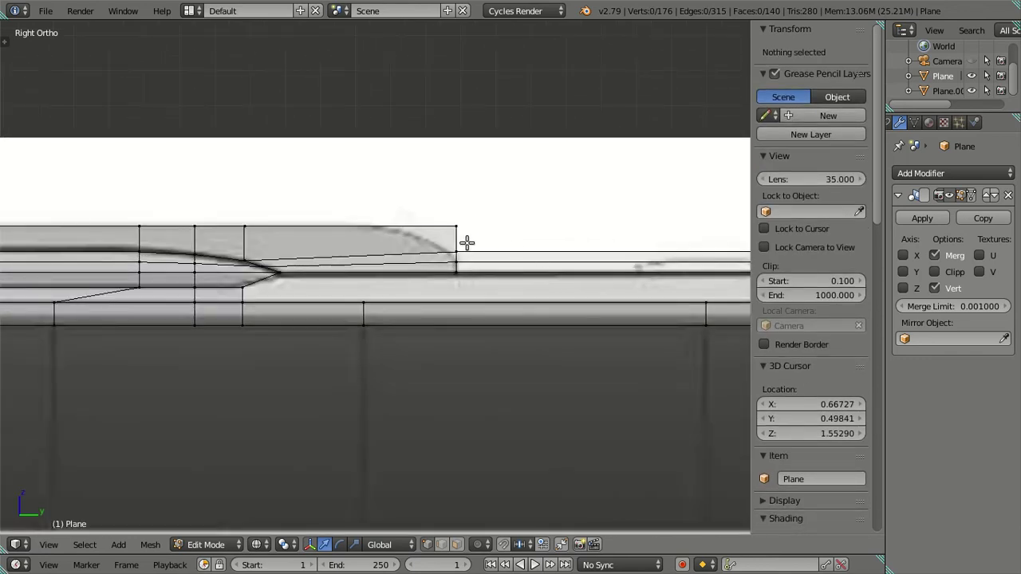
scroll(467, 243, up, 2)
key(c)
click(497, 217)
right_click(503, 214)
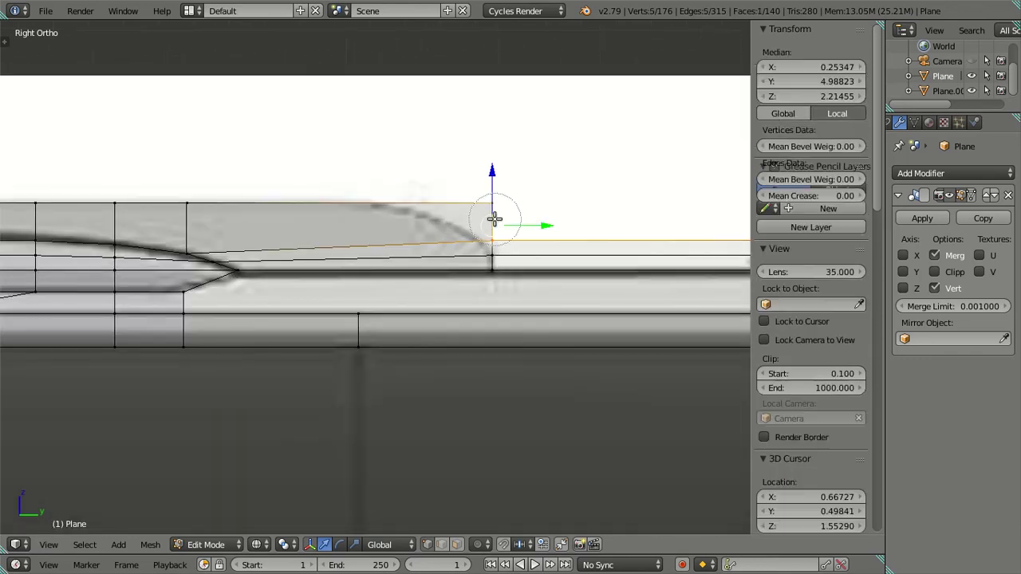
key(g)
key(y)
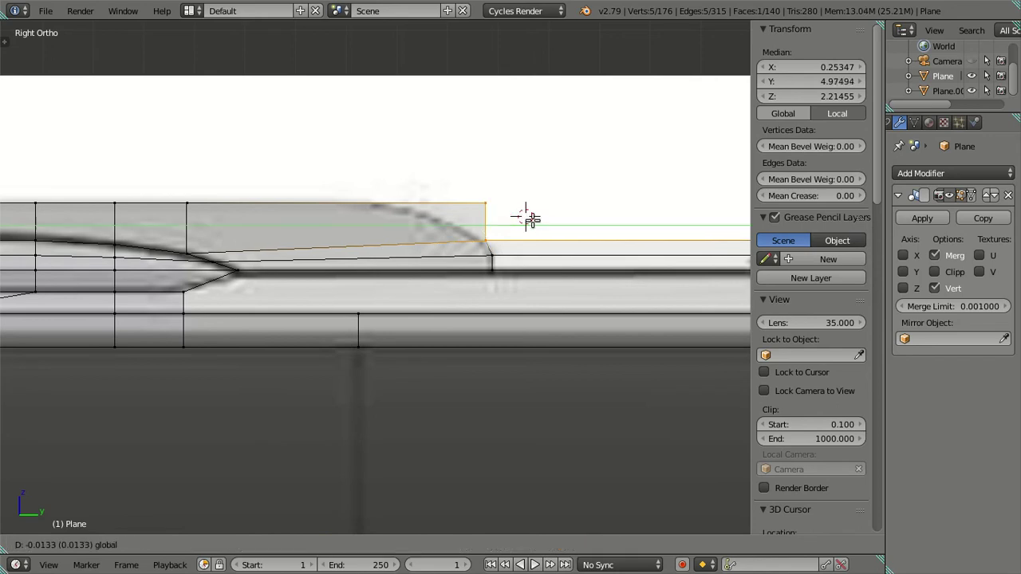
click(509, 212)
Move the hump's two rear corner vertices along the bus length to match the roof outline.
key(a)
key(c)
click(490, 201)
right_click(515, 209)
key(g)
key(y)
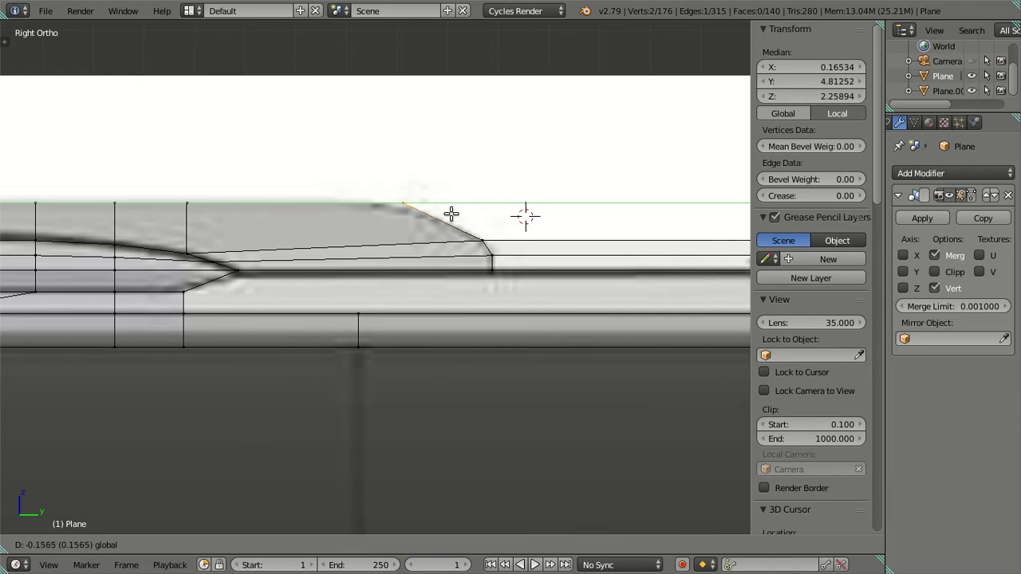
click(452, 214)
key(a)
scroll(367, 255, down, 3)
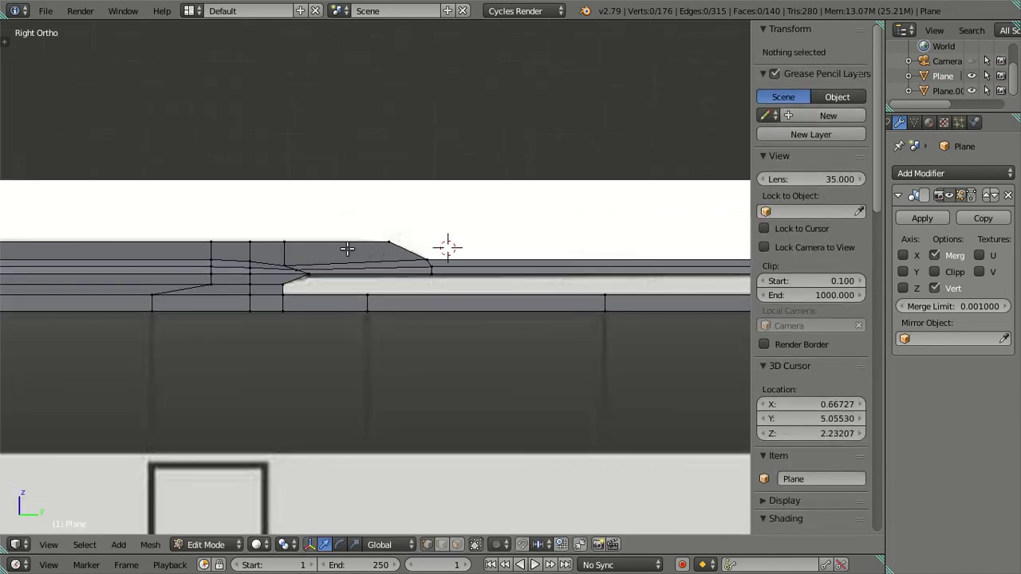
mouse_move(347, 248)
middle_down()
mouse_move(279, 359)
mouse_move(382, 326)
mouse_move(405, 336)
mouse_move(249, 336)
mouse_move(438, 326)
mouse_move(383, 285)
mouse_move(273, 281)
mouse_move(280, 335)
mouse_move(282, 289)
mouse_move(331, 295)
mouse_move(299, 316)
mouse_move(273, 301)
mouse_move(264, 308)
mouse_move(376, 331)
mouse_move(365, 323)
middle_up()
key(Tab)
scroll(405, 337, up, 2)
scroll(406, 350, up, 2)
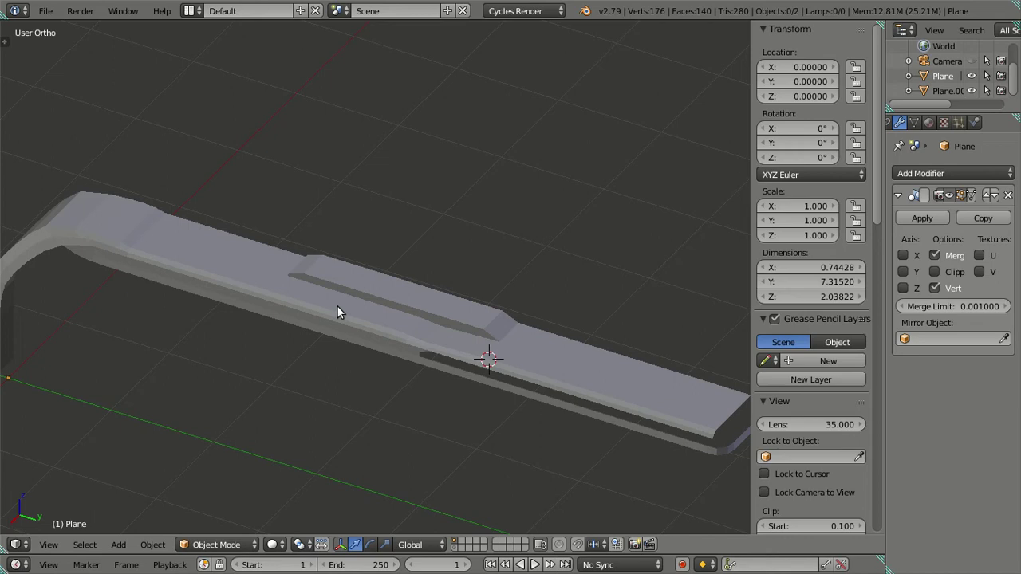
key(KP_3)
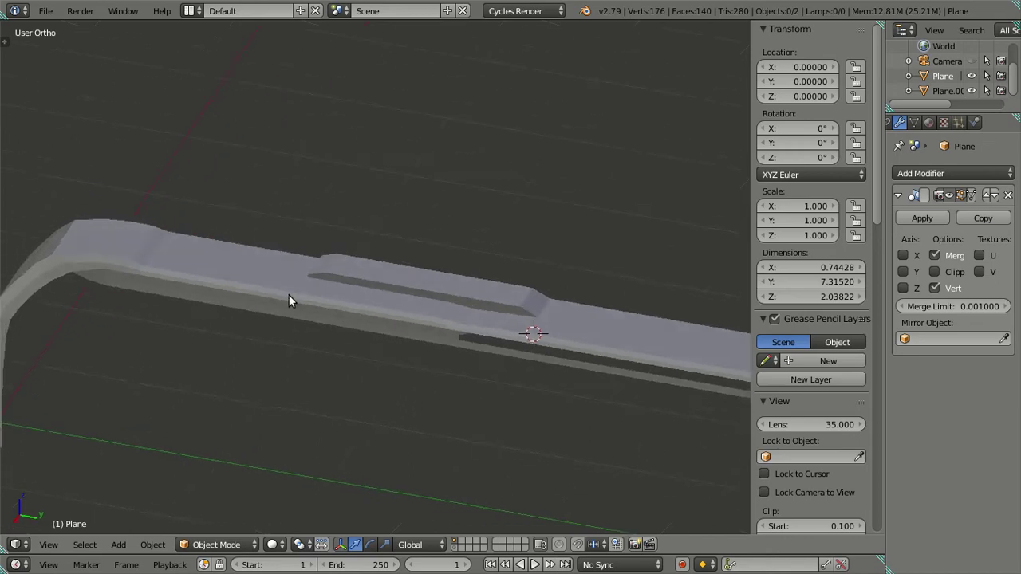
key(z)
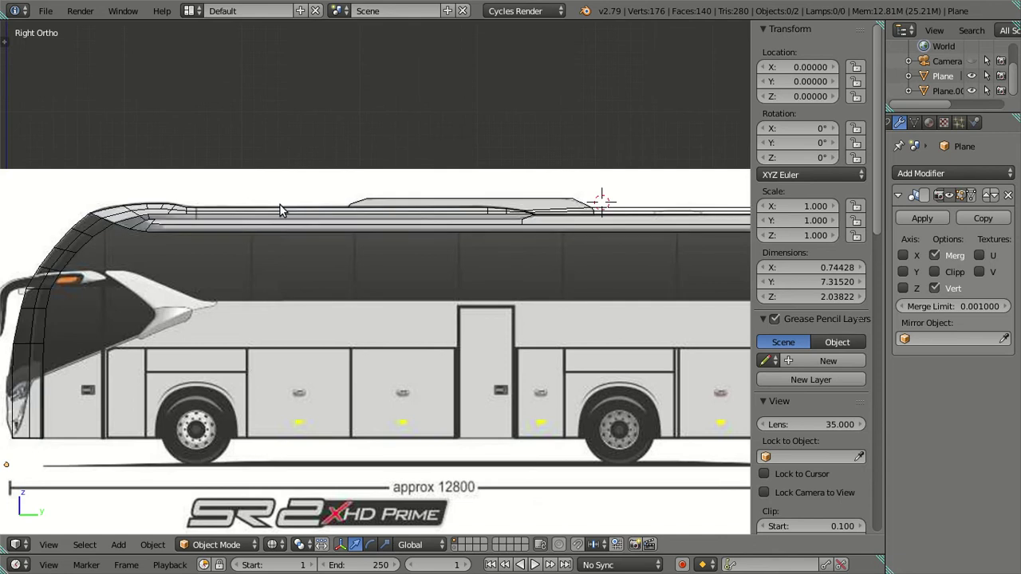
key(z)
mouse_move(280, 210)
middle_down()
mouse_move(253, 254)
mouse_move(275, 299)
mouse_move(223, 257)
mouse_move(221, 279)
middle_up()
key(Tab)
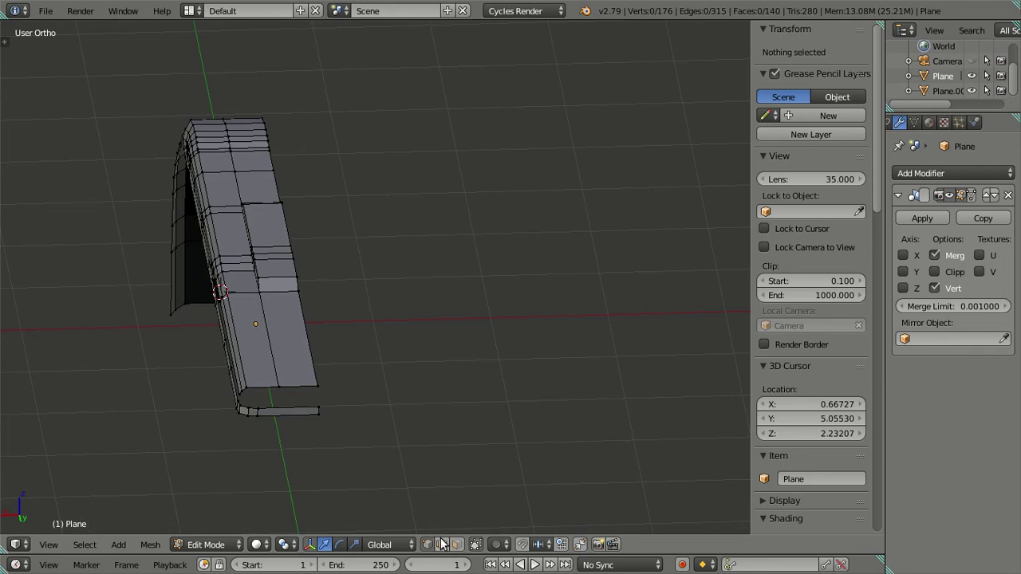
Add a lengthwise edge loop to the roof strip and slide it sideways across the roof.
key(ctrl+r)
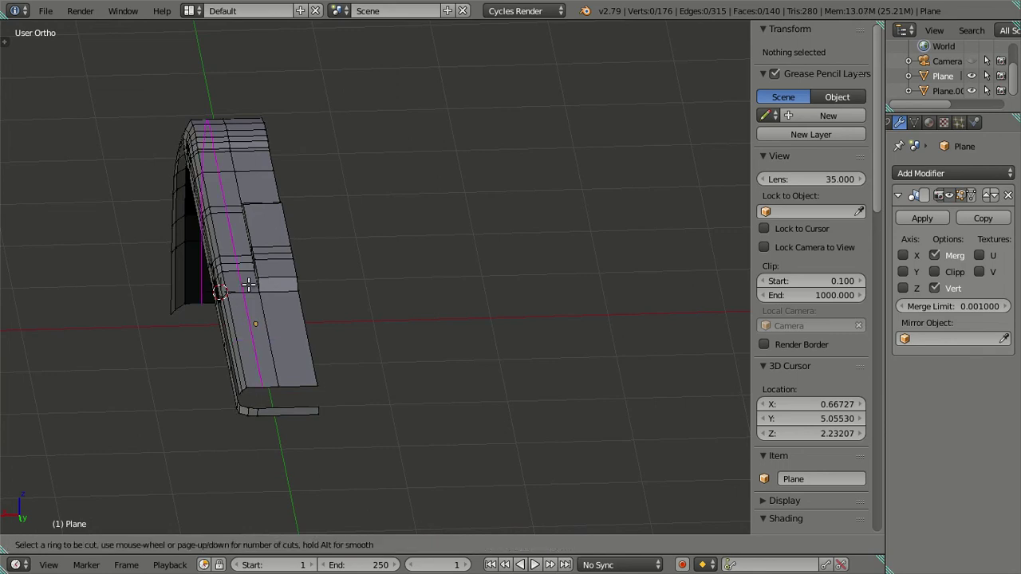
click(250, 285)
right_click(454, 287)
drag(203, 201, 176, 193)
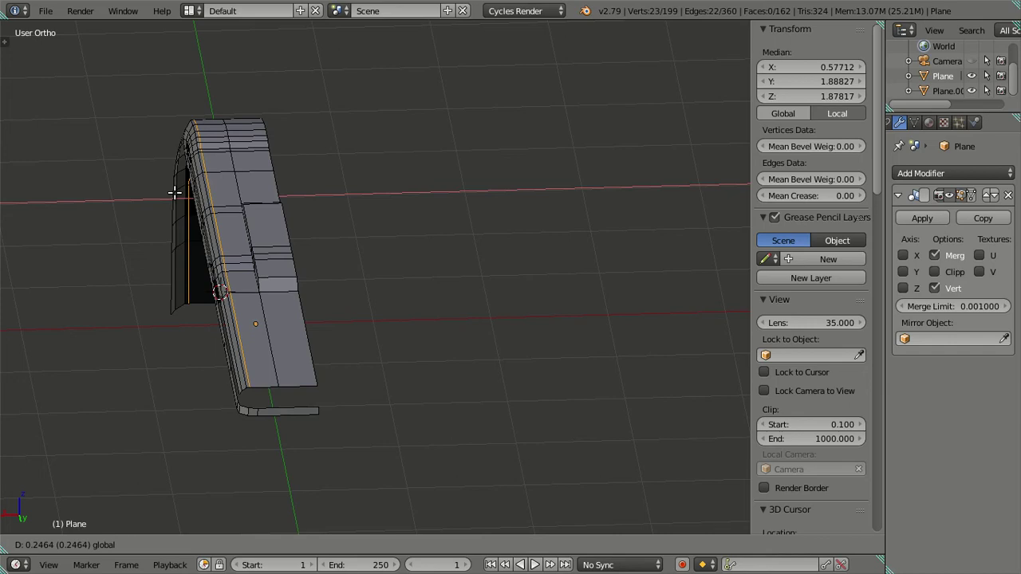
click(174, 193)
key(a)
In face mode, select the front-arch top face and the row of faces along the roof strip.
scroll(247, 221, up, 3)
mouse_move(246, 221)
middle_down()
mouse_move(303, 210)
mouse_move(324, 241)
middle_up()
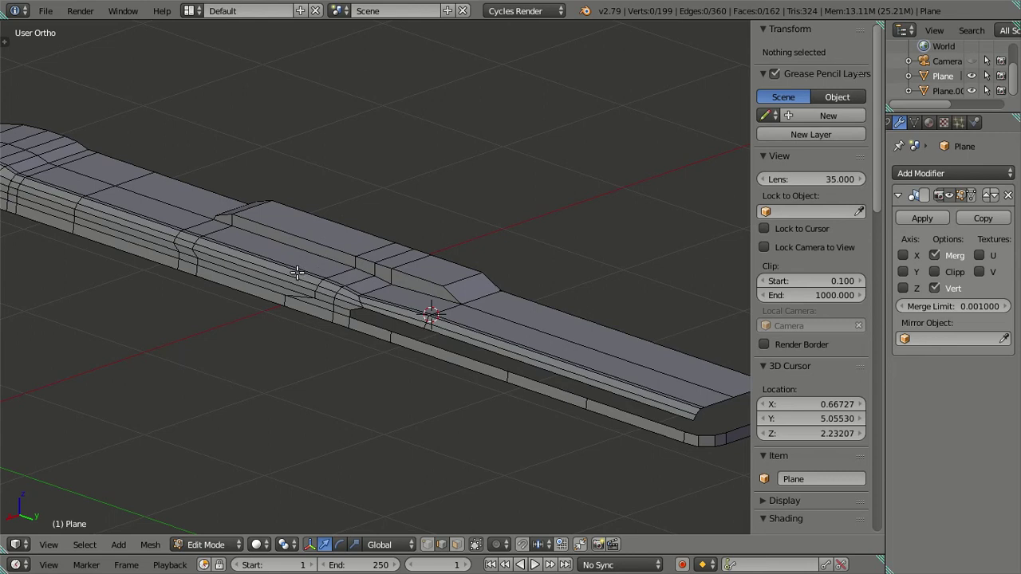
shift+middle_drag(310, 285, 443, 338)
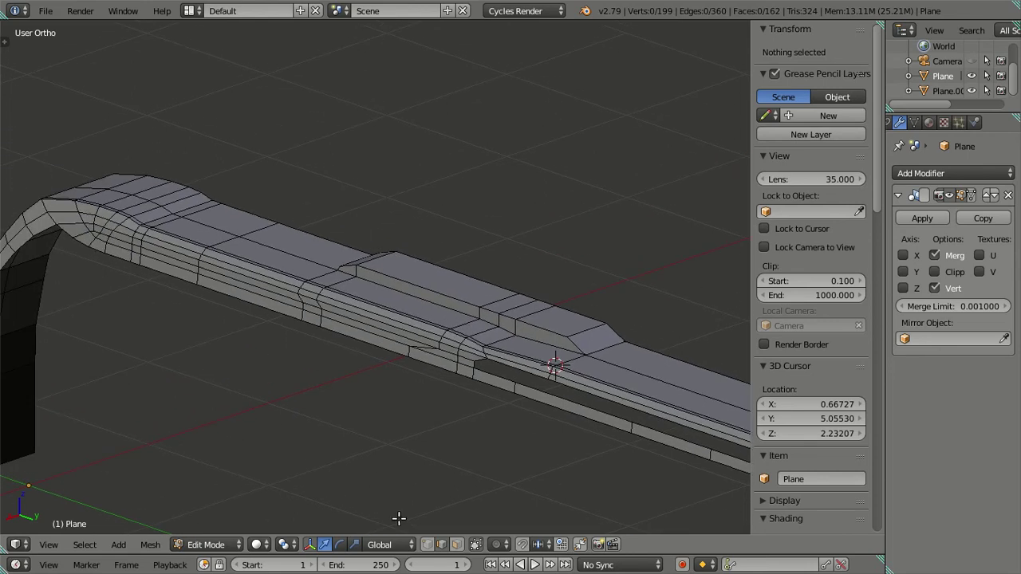
click(457, 545)
mouse_move(205, 324)
middle_down()
mouse_move(171, 354)
mouse_move(188, 312)
middle_up()
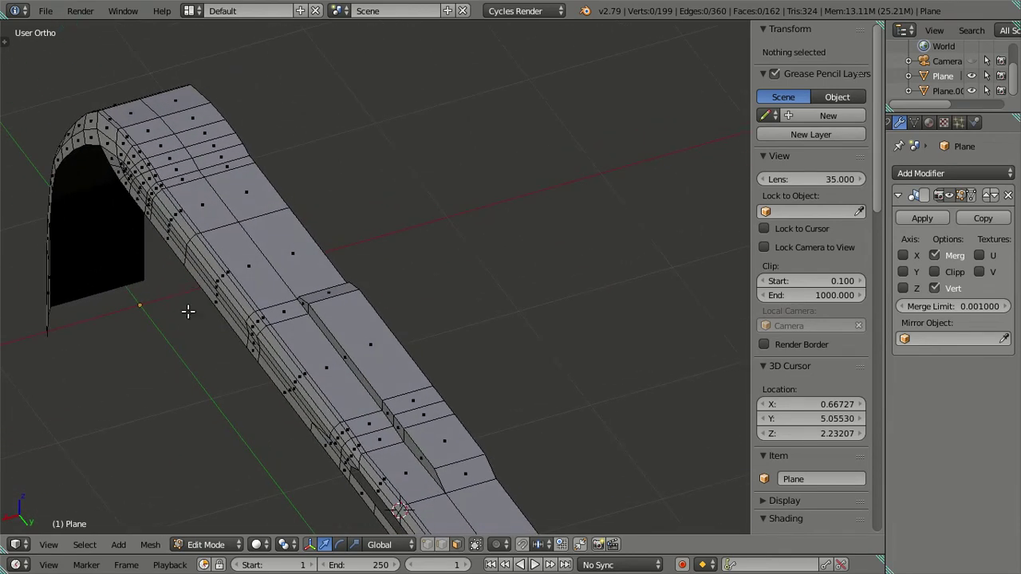
click(175, 172)
shift+middle_drag(332, 216, 295, 157)
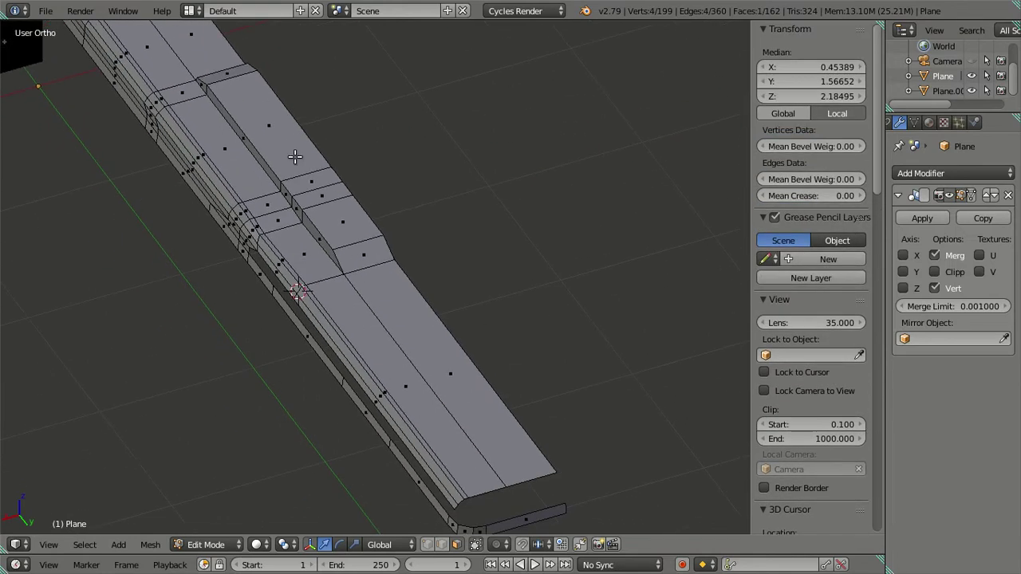
alt+click(318, 263)
Add the faces at the roof strip's left and right ends to the selection.
mouse_move(319, 263)
middle_down()
mouse_move(382, 258)
mouse_move(416, 241)
middle_up()
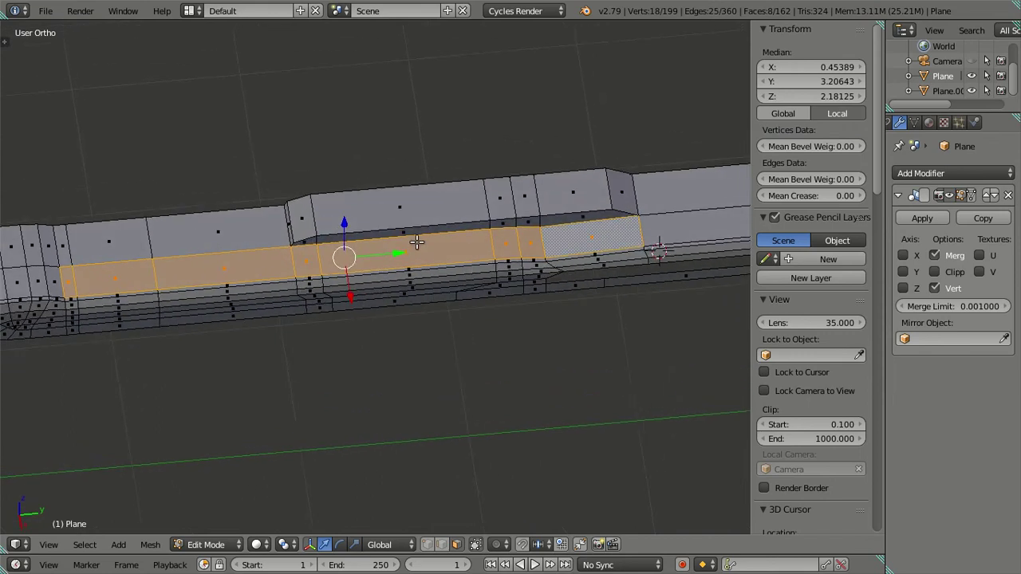
shift+click(185, 214)
shift+click(137, 243)
shift+click(64, 249)
middle_drag(87, 237, 329, 262)
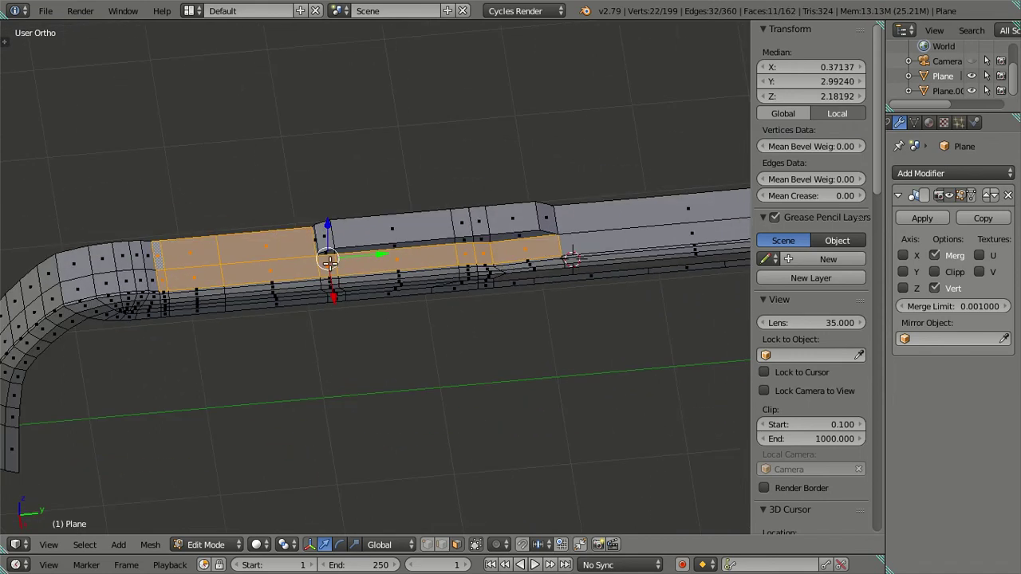
ctrl+scroll(319, 263, up, 5)
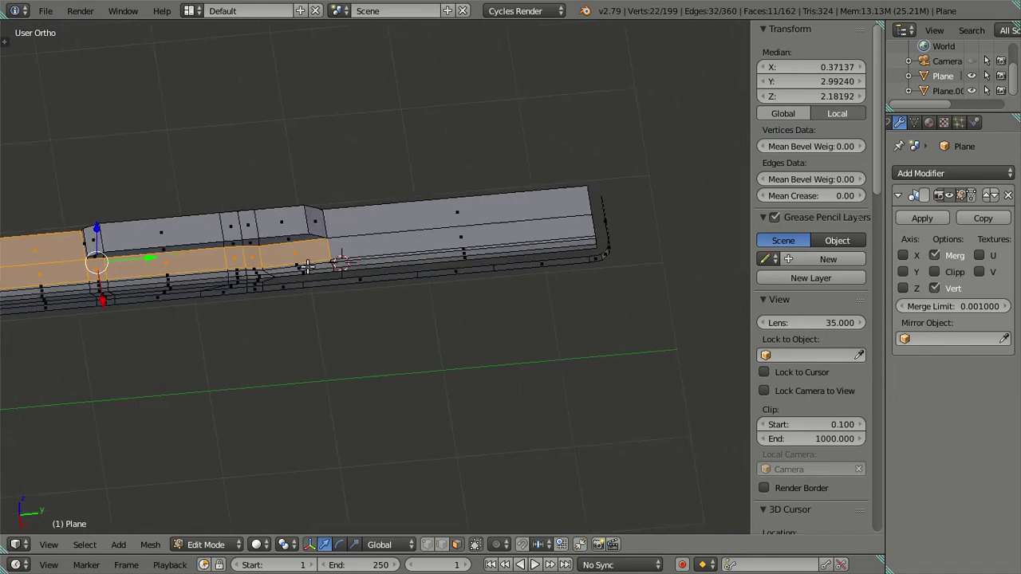
shift+click(350, 243)
shift+click(351, 224)
middle_drag(351, 224, 516, 235)
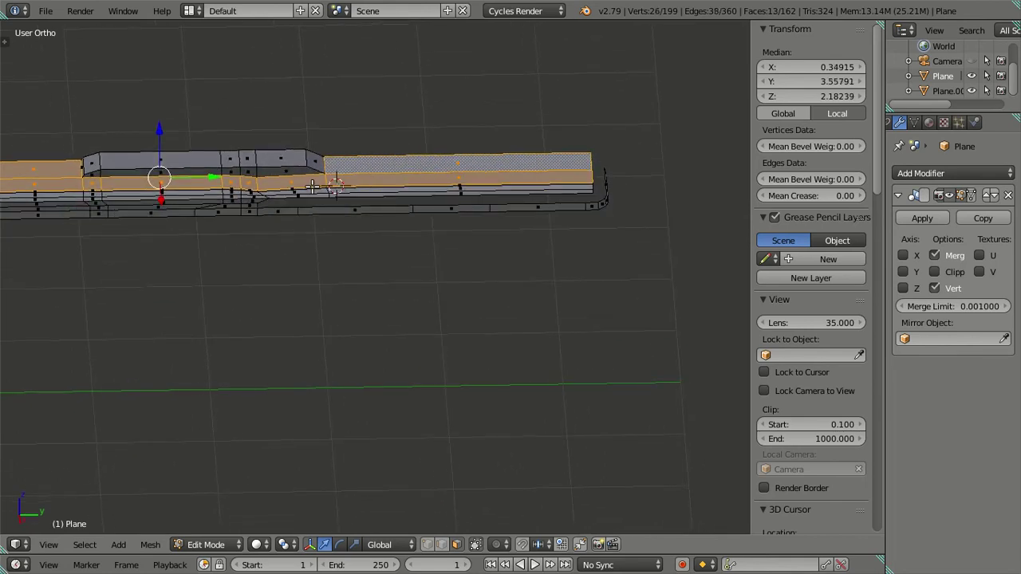
Compare the roof mesh with the side-view blueprint from side and angled views.
key(KP_3)
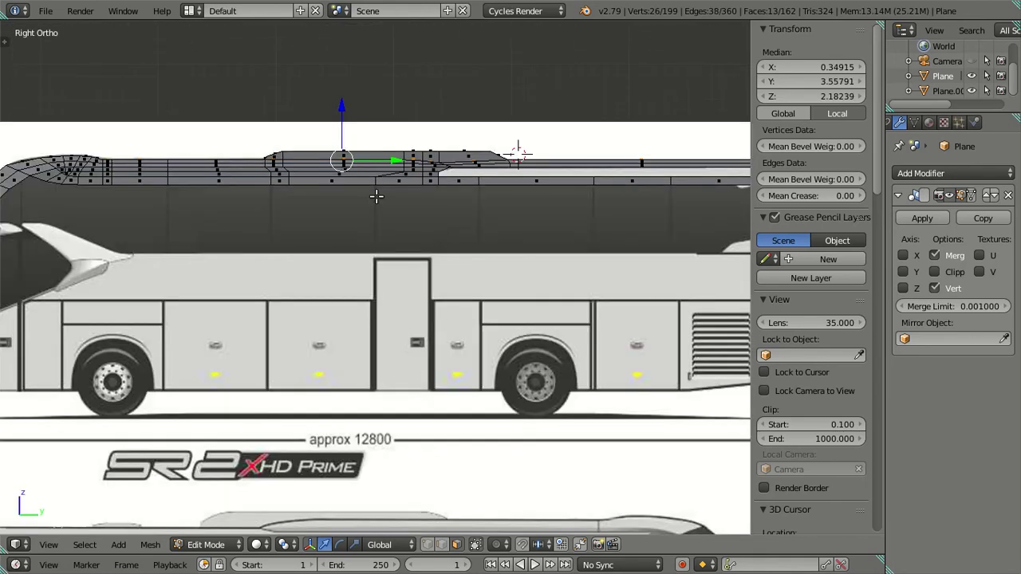
shift+middle_drag(397, 177, 323, 279)
scroll(324, 279, up, 2)
scroll(319, 279, up, 1)
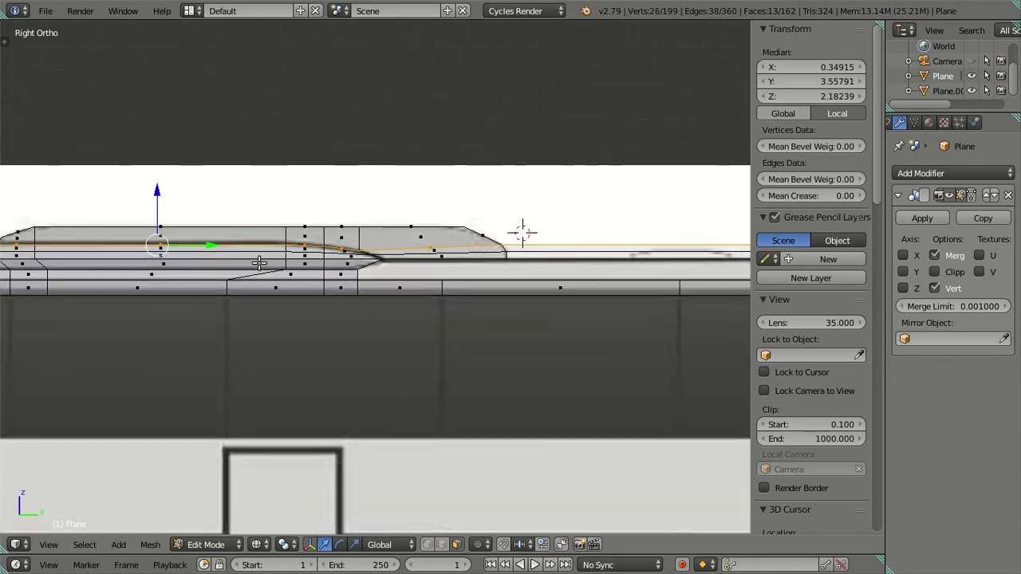
scroll(317, 280, up, 1)
scroll(314, 279, up, 1)
scroll(314, 279, down, 3)
middle_drag(313, 279, 391, 266)
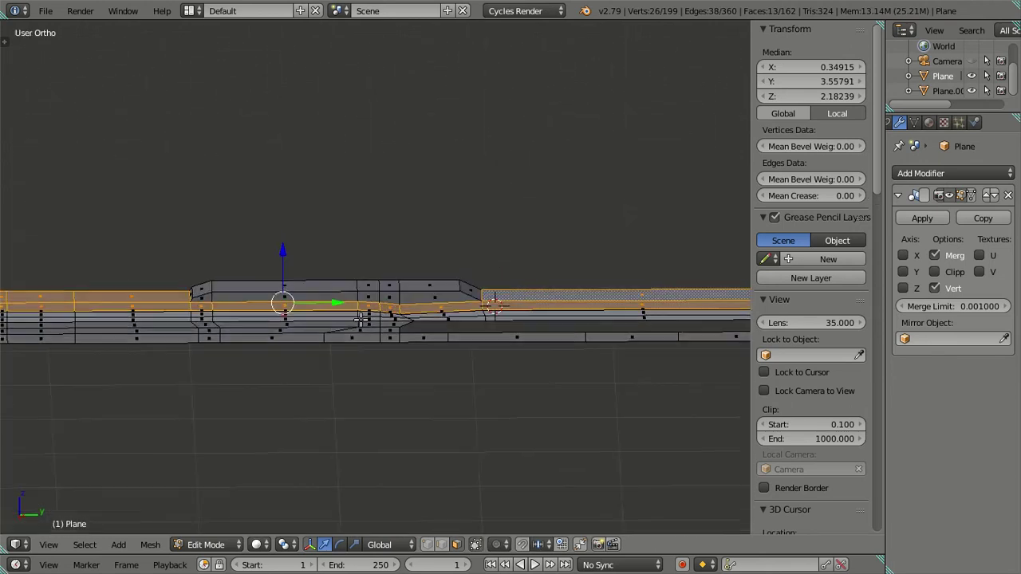
scroll(366, 448, up, 3)
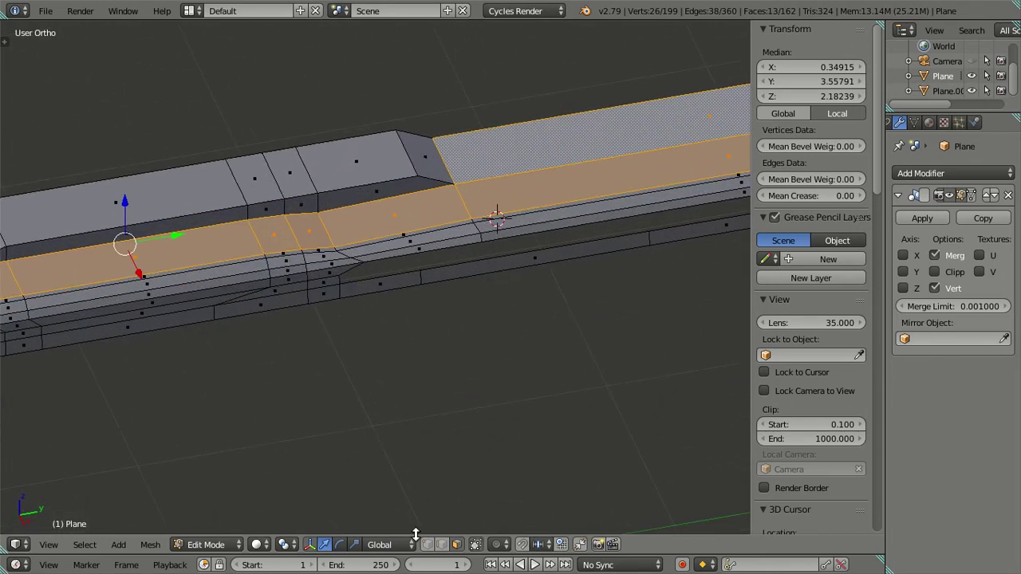
scroll(373, 277, up, 4)
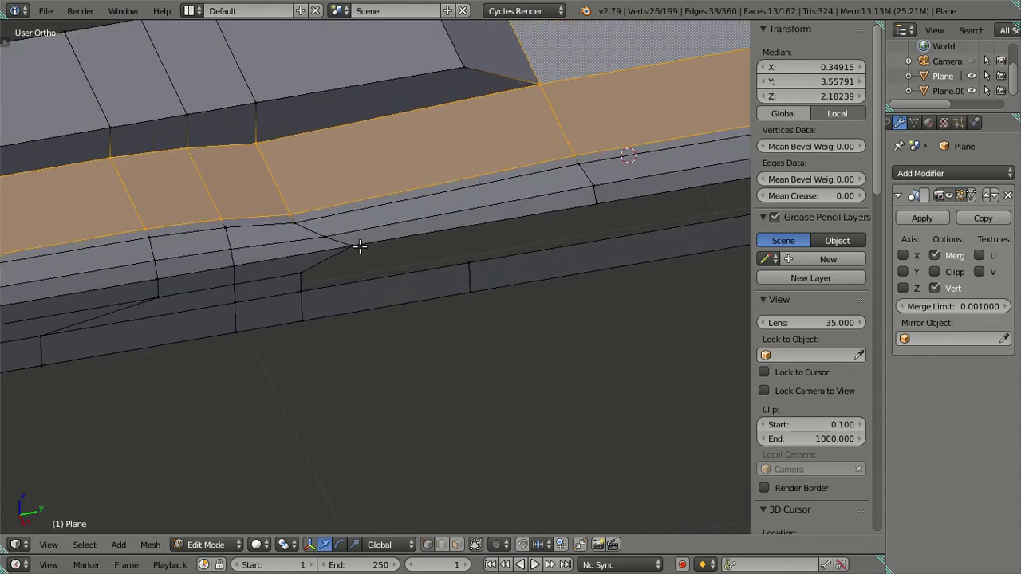
In the side view, select the vertex at the low end of the hump's slope and inspect its height.
key(KP_3)
scroll(335, 217, down, 2)
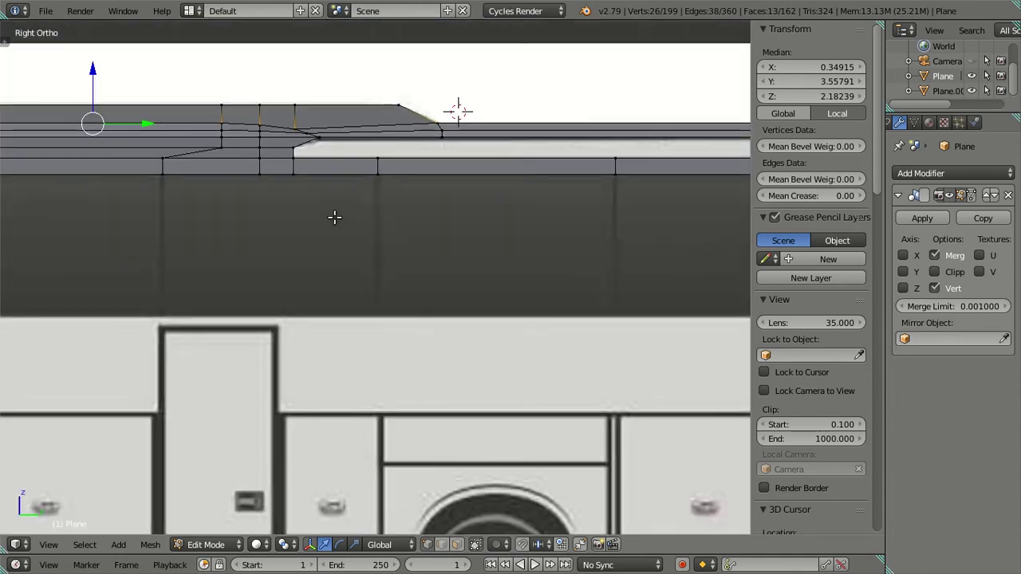
scroll(205, 287, up, 2)
scroll(196, 277, up, 1)
scroll(216, 267, down, 2)
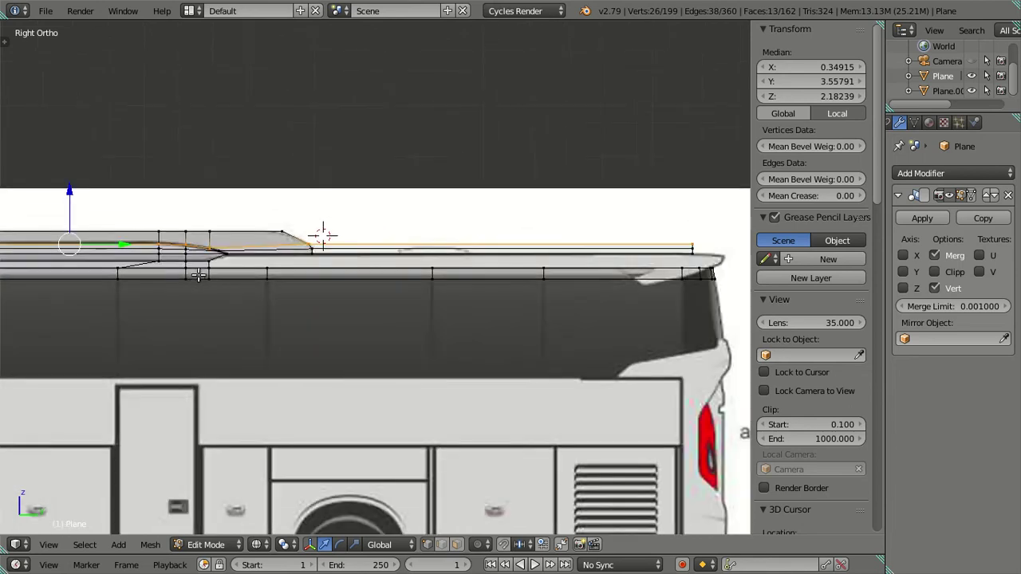
scroll(237, 255, up, 2)
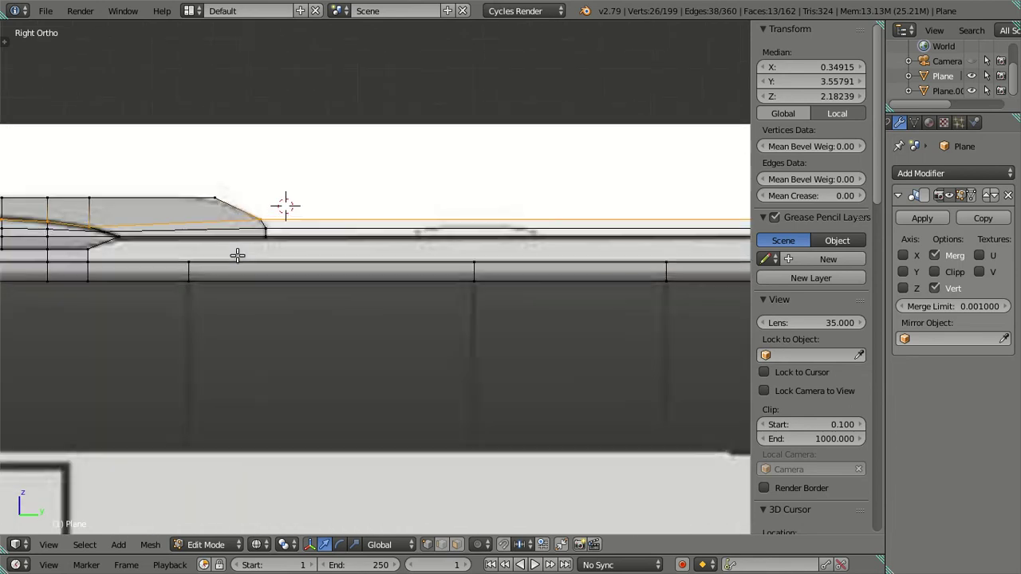
click(133, 239)
click(811, 95)
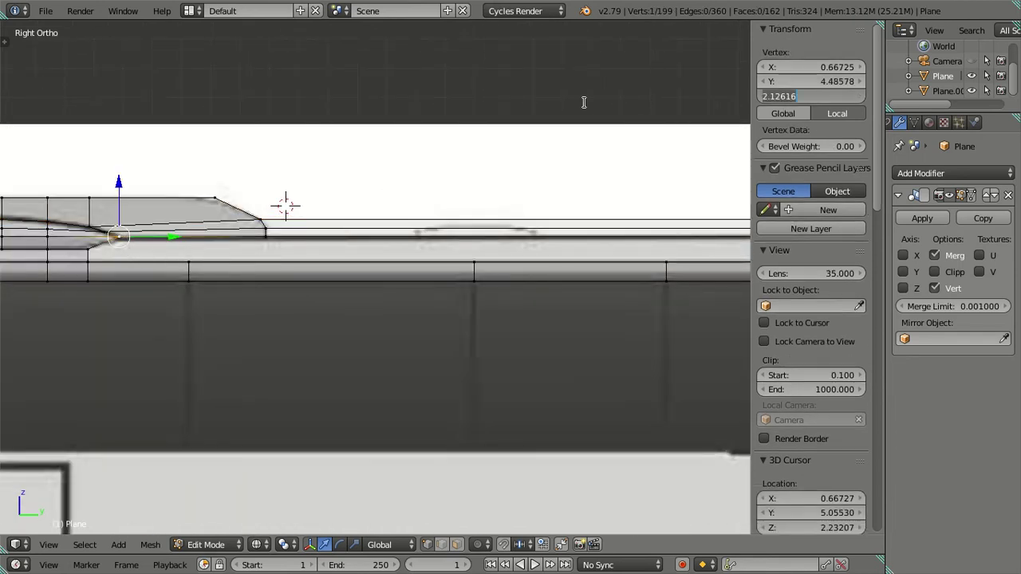
scroll(518, 107, down, 3)
Reselect the roof-strip top faces and extrude them in place.
middle_drag(331, 235, 369, 176)
scroll(369, 177, up, 2)
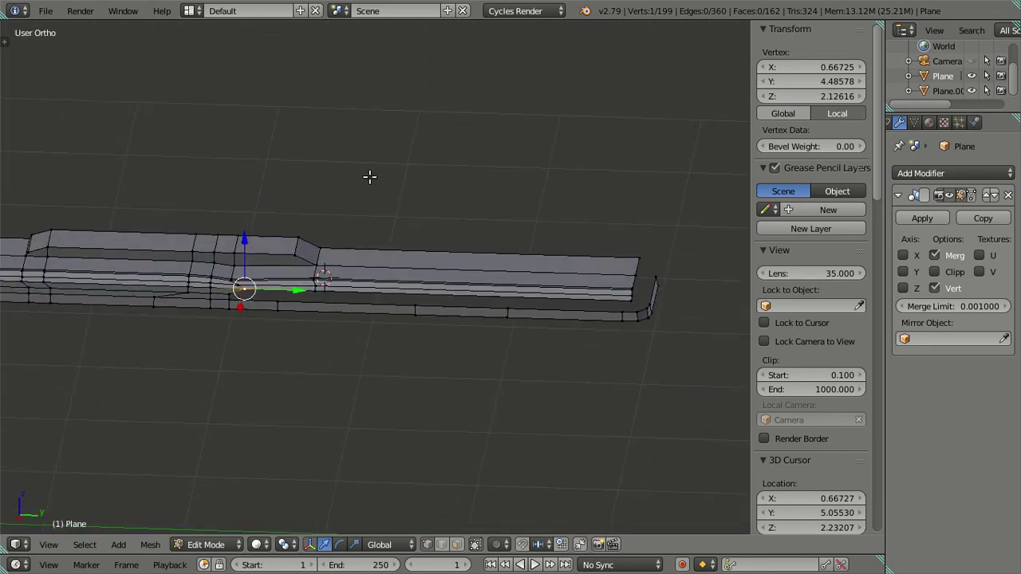
key(ctrl+l)
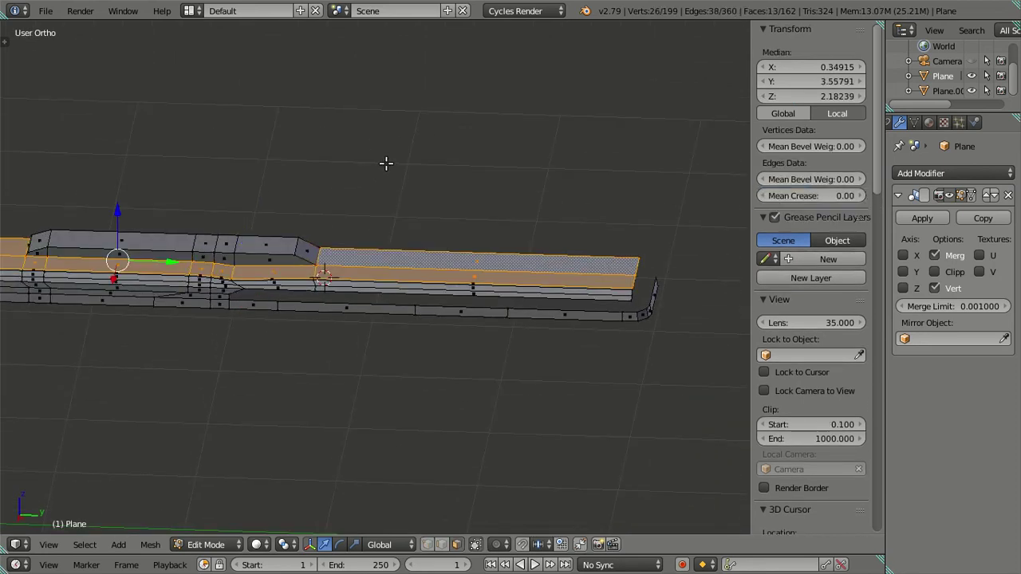
key(e)
key(Escape)
mouse_move(533, 164)
middle_down()
mouse_move(360, 182)
mouse_move(355, 243)
mouse_move(353, 171)
mouse_move(311, 123)
middle_up()
In the side view, drag the extruded roof band down along Z to a median height of 2.1383.
key(KP_3)
scroll(381, 202, up, 2)
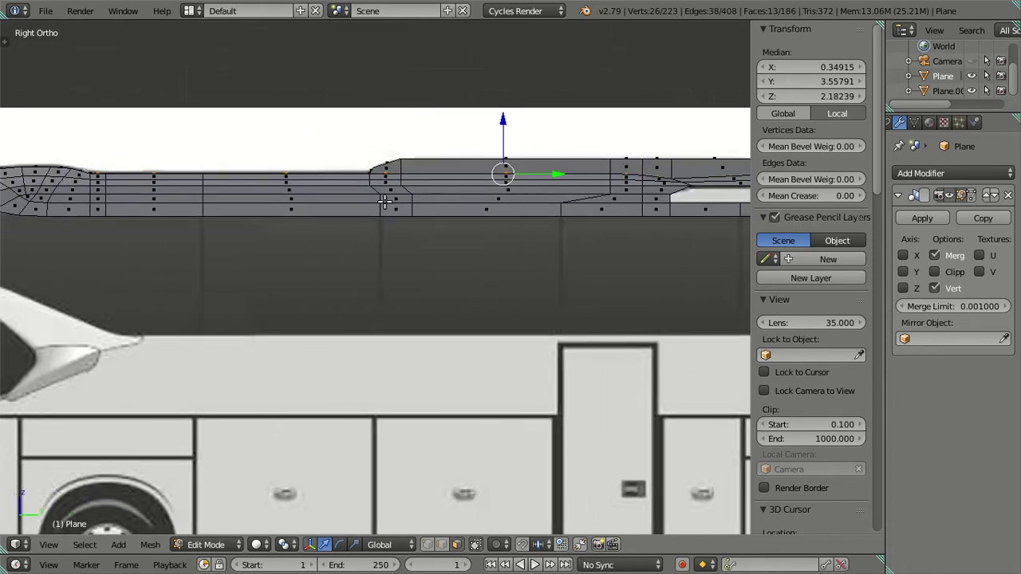
key(z)
shift+middle_drag(444, 173, 397, 181)
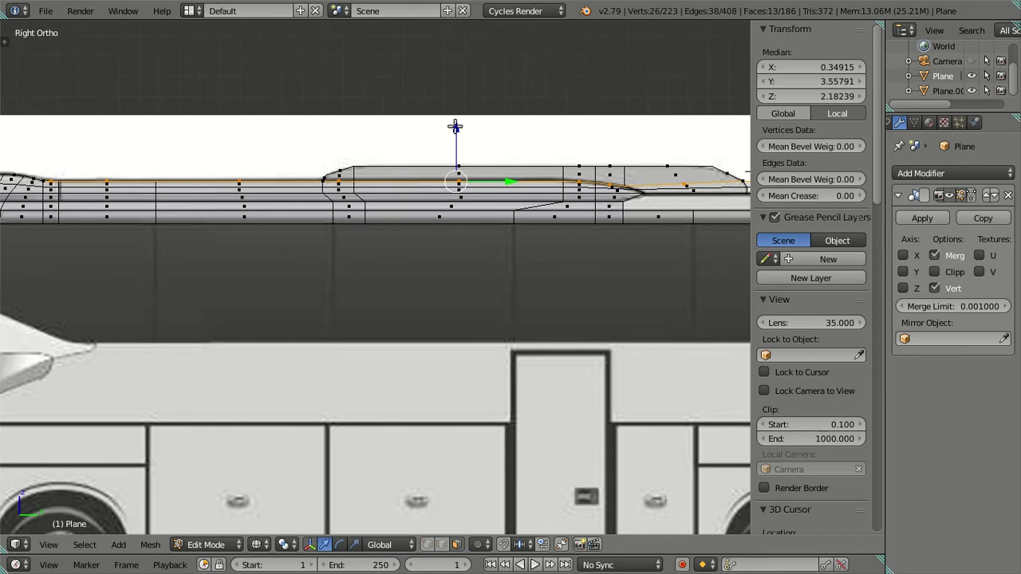
drag(455, 126, 457, 131)
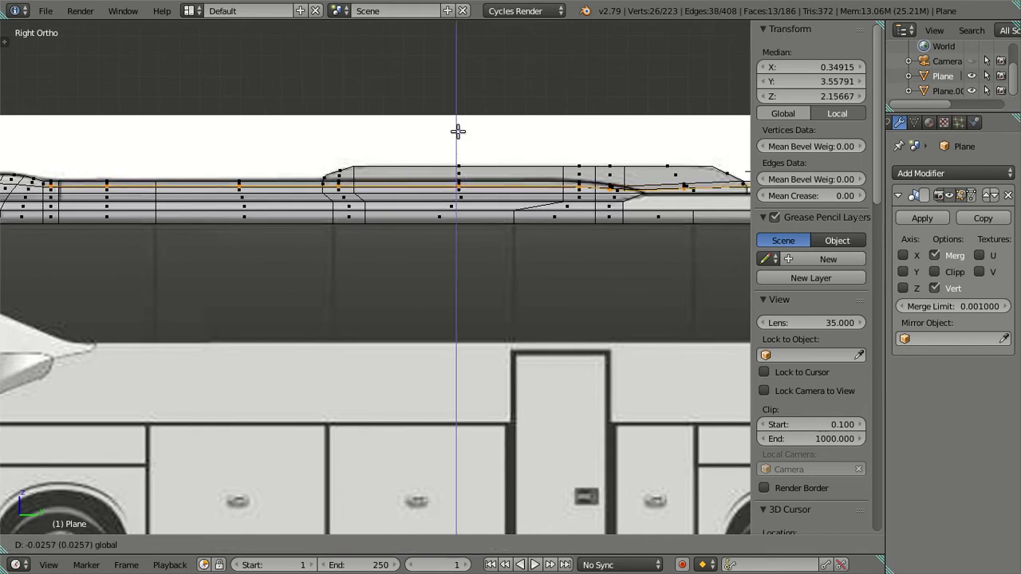
drag(463, 129, 467, 132)
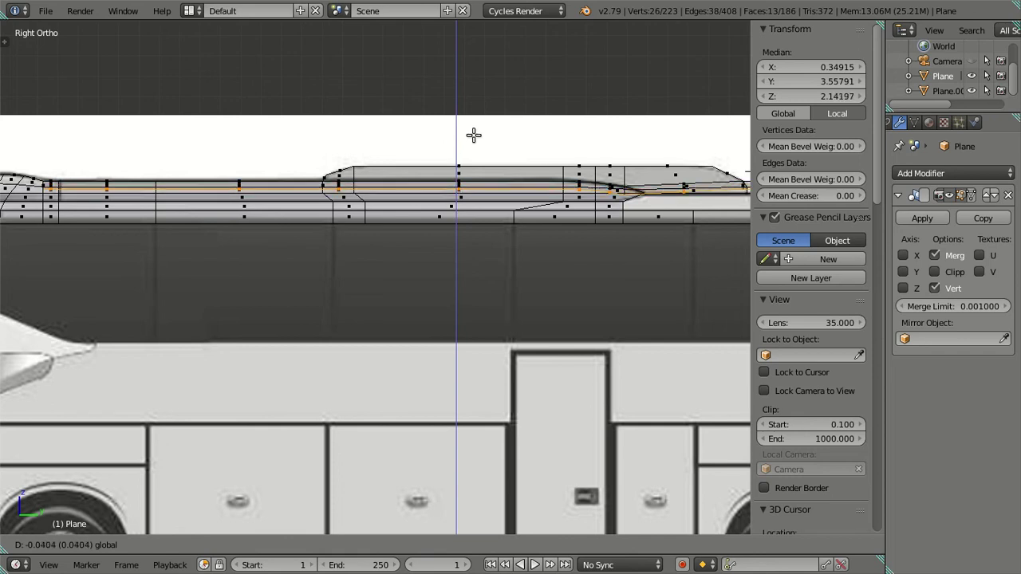
click(474, 134)
mouse_move(474, 135)
middle_down()
mouse_move(340, 223)
mouse_move(391, 461)
middle_up()
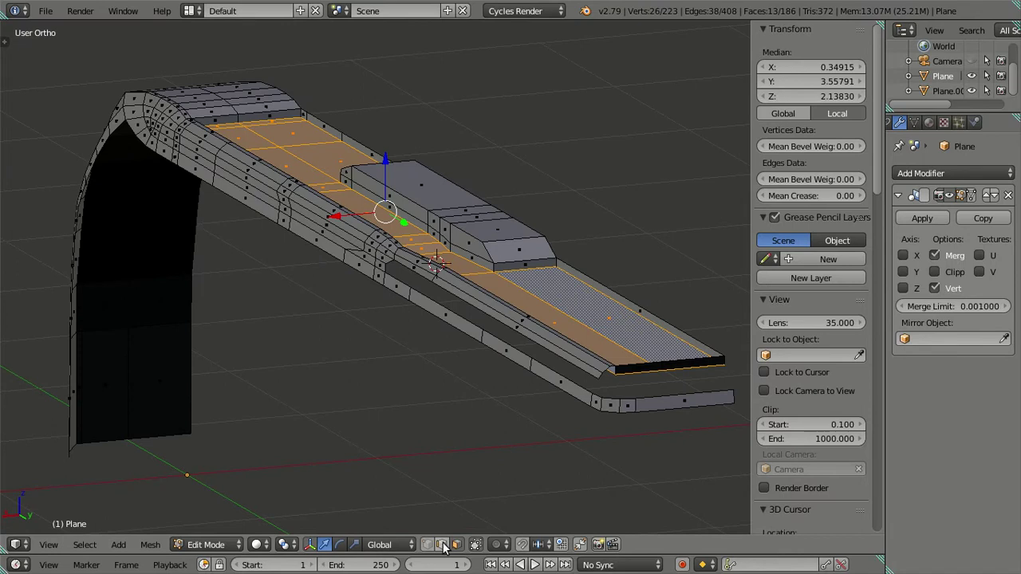
Select the roof-strip edges around the strip's front corner.
key(KP_Decimal)
scroll(330, 251, down, 3)
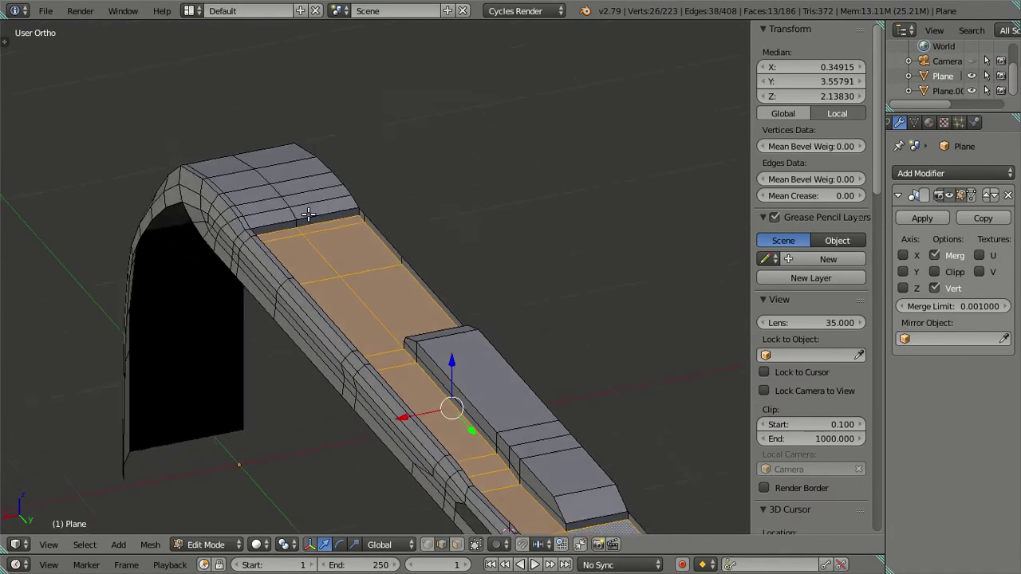
key(a)
scroll(322, 233, up, 2)
alt+right_click(326, 234)
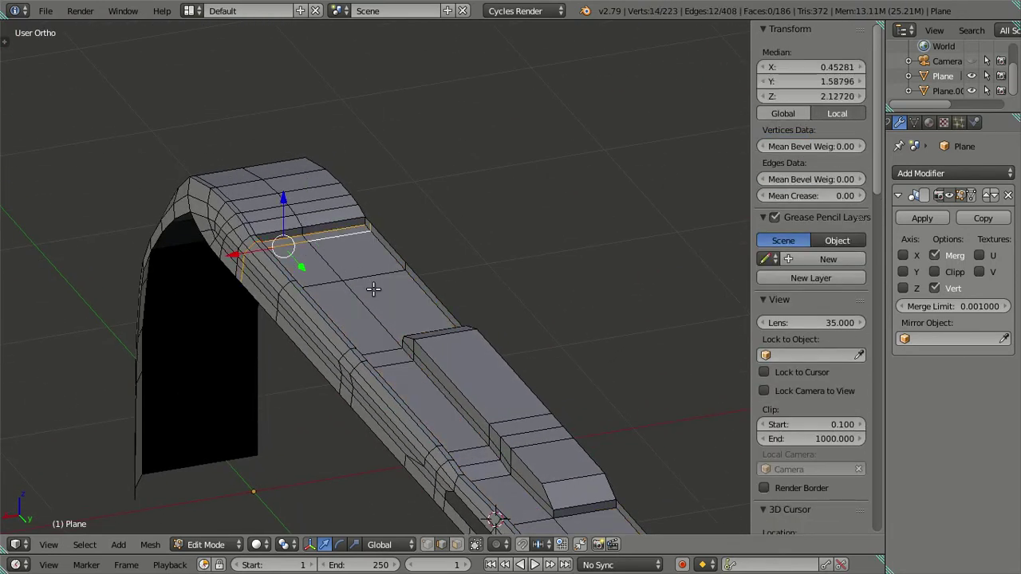
key(a)
scroll(347, 243, up, 2)
right_click(237, 210)
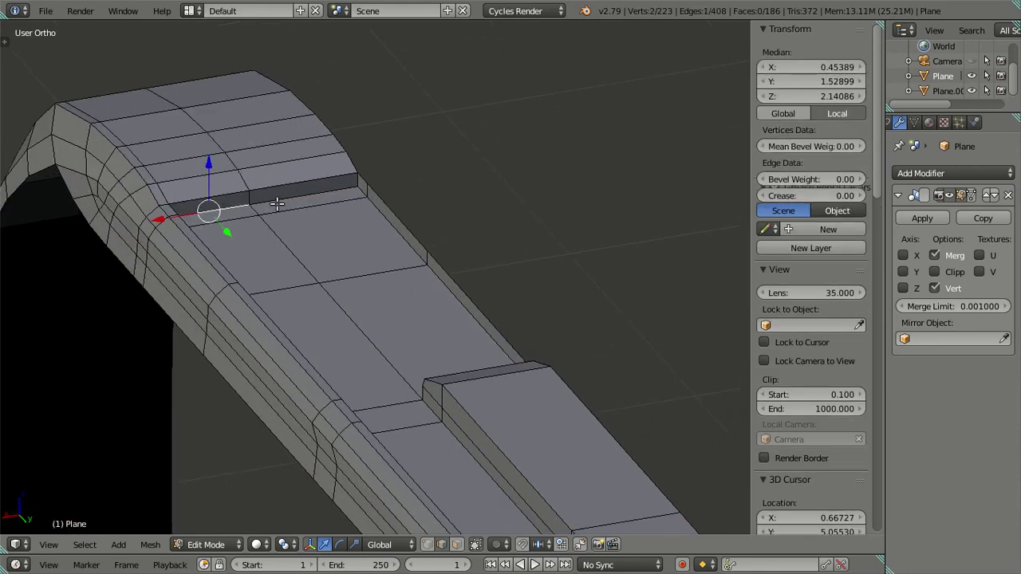
shift+right_click(311, 189)
shift+right_click(319, 209)
shift+right_click(247, 219)
shift+right_click(296, 285)
shift+right_click(355, 277)
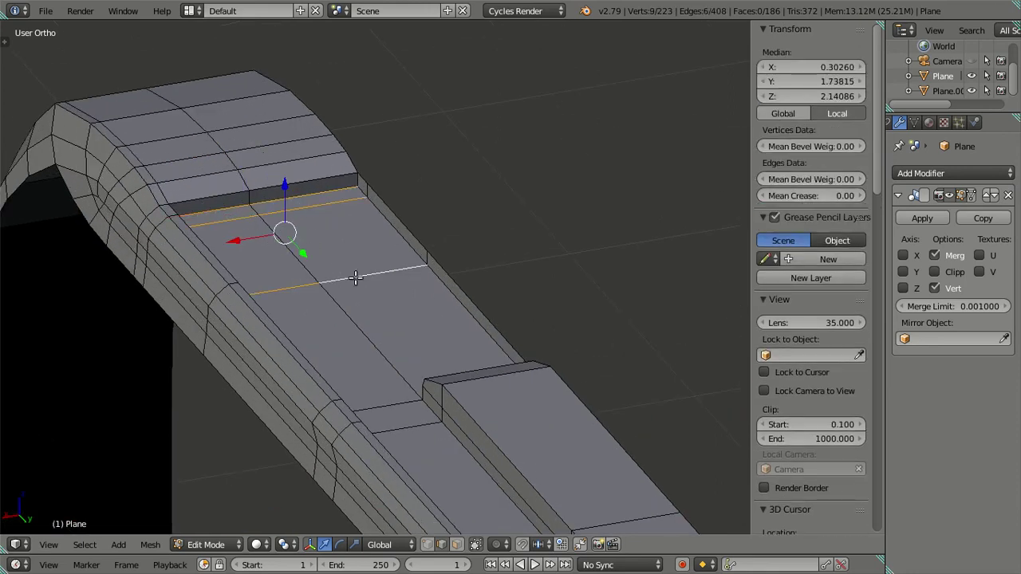
Add the strip edges toward the raised hump and lower the whole selection slightly along Z.
middle_drag(355, 277, 454, 300)
shift+right_click(454, 301)
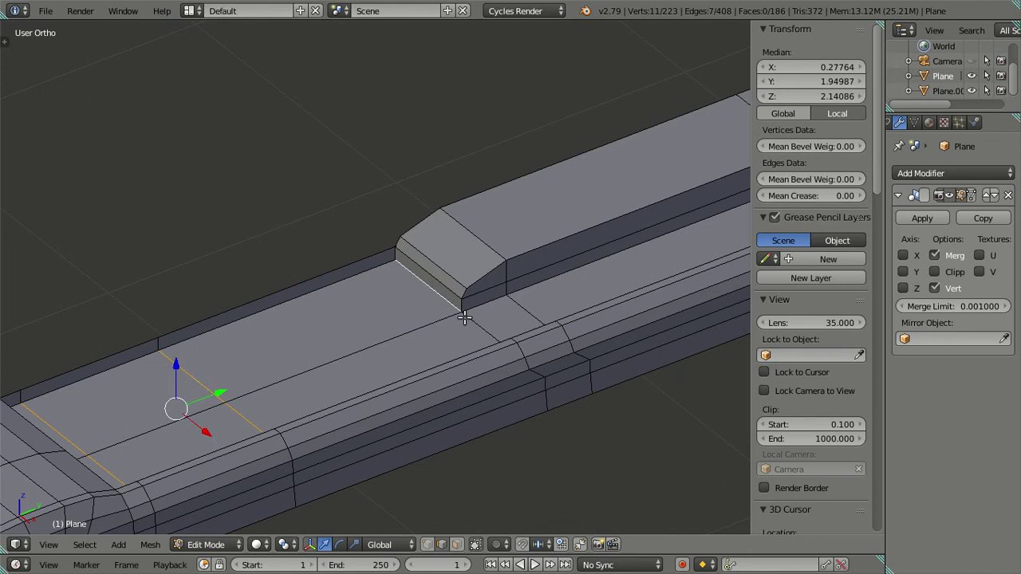
shift+right_click(516, 301)
shift+middle_drag(516, 300, 257, 288)
shift+right_click(465, 221)
mouse_move(483, 260)
middle_down()
mouse_move(424, 196)
mouse_move(487, 280)
mouse_move(609, 237)
mouse_move(561, 216)
middle_up()
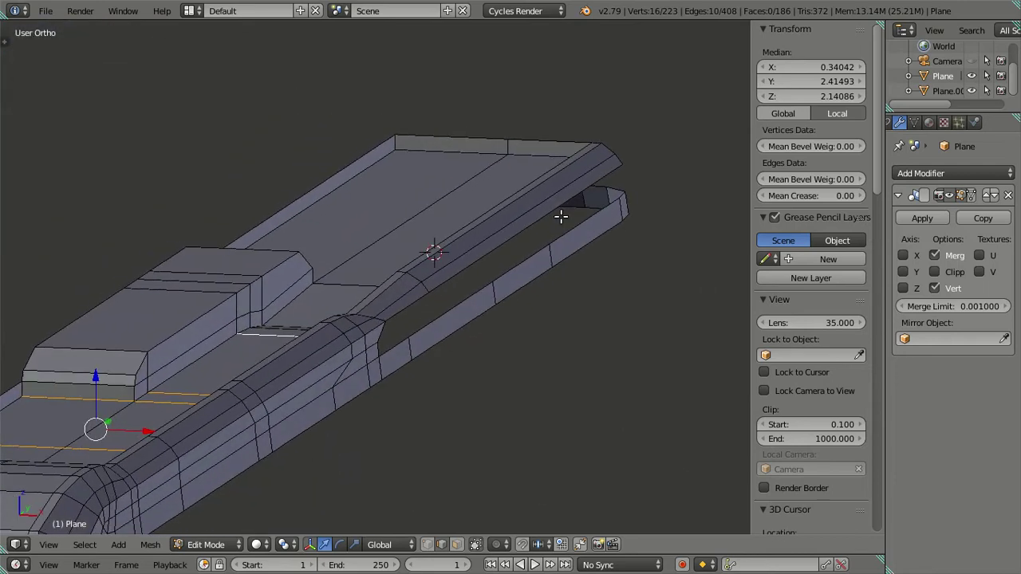
drag(818, 97, 814, 96)
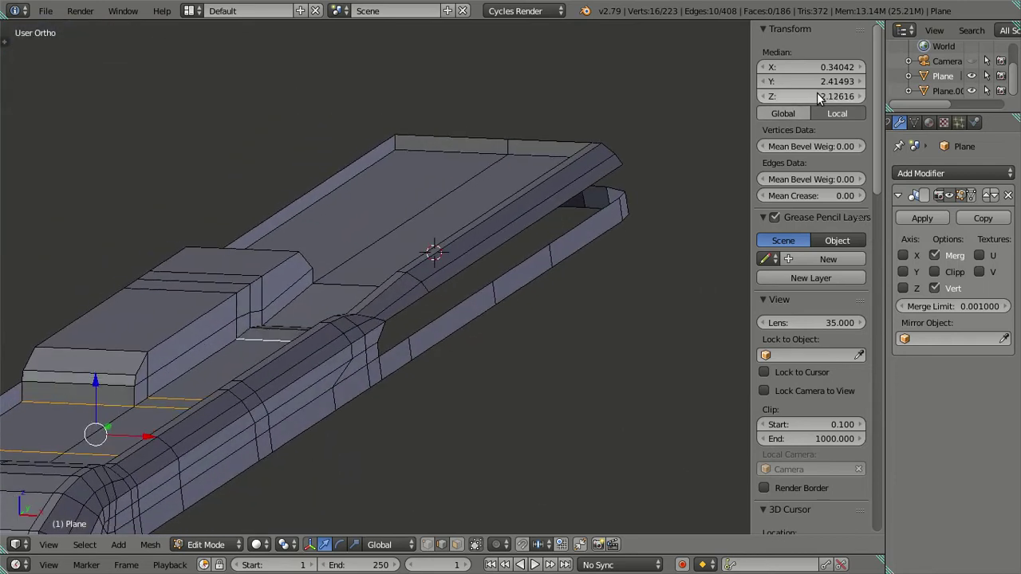
Move the single edge beside the hump down and along the strip.
key(a)
mouse_move(388, 294)
middle_down()
mouse_move(289, 319)
mouse_move(447, 279)
mouse_move(294, 322)
middle_up()
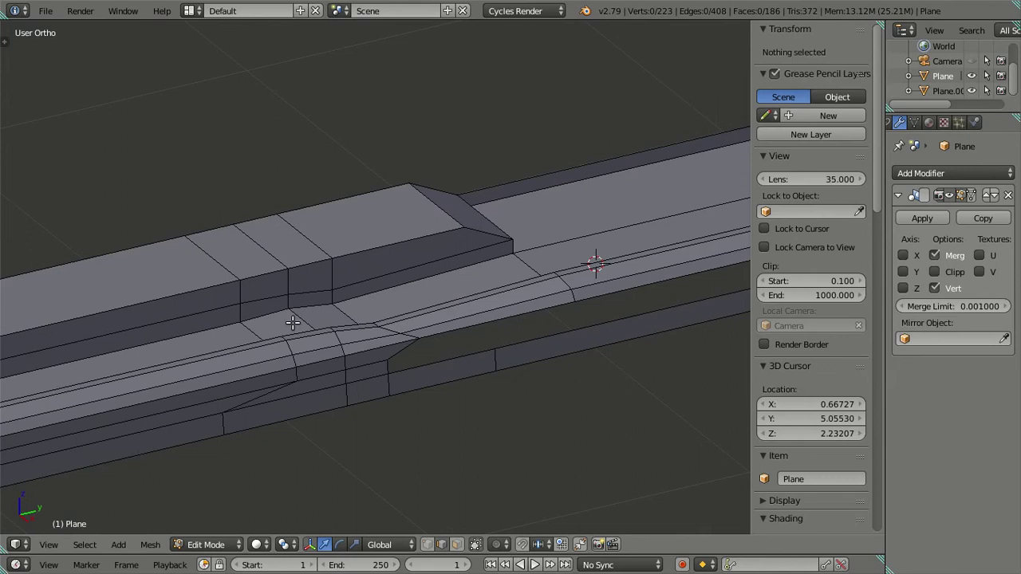
right_click(295, 322)
drag(798, 98, 801, 97)
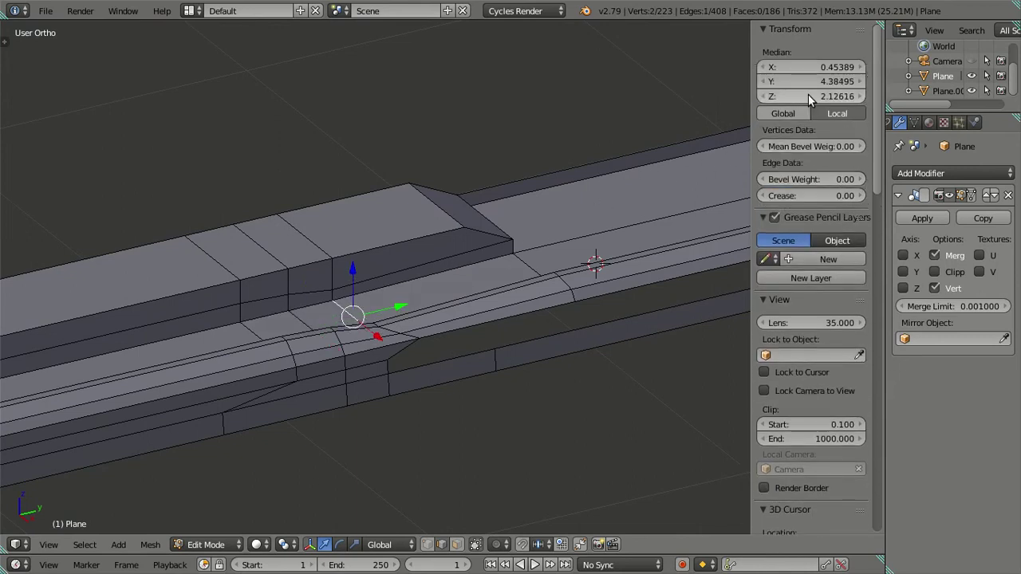
Lower the two edges at the hump's base and front corner to Z 2.12616.
key(a)
right_click(517, 269)
middle_drag(465, 246, 154, 282)
shift+right_click(458, 255)
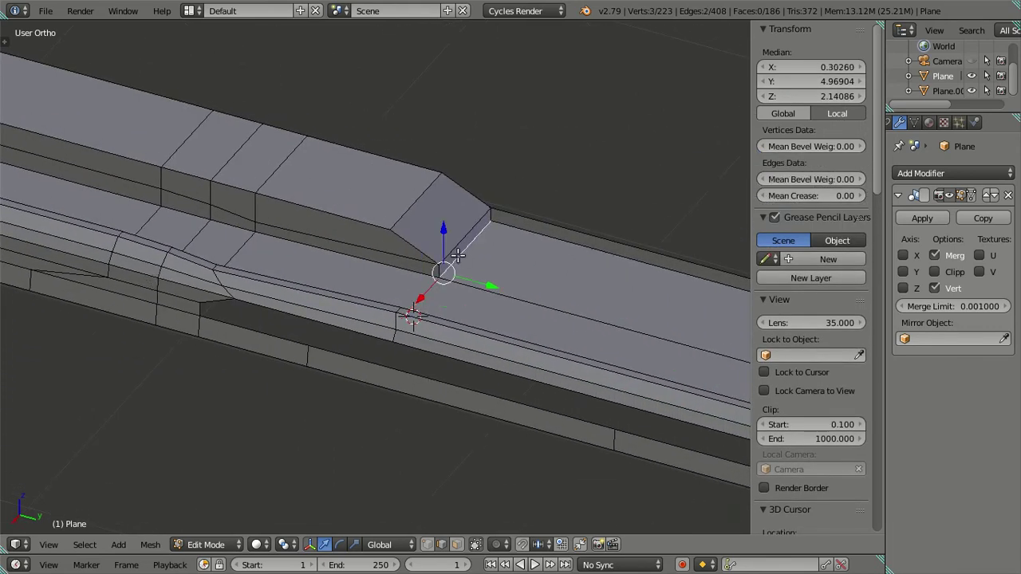
drag(817, 98, 815, 98)
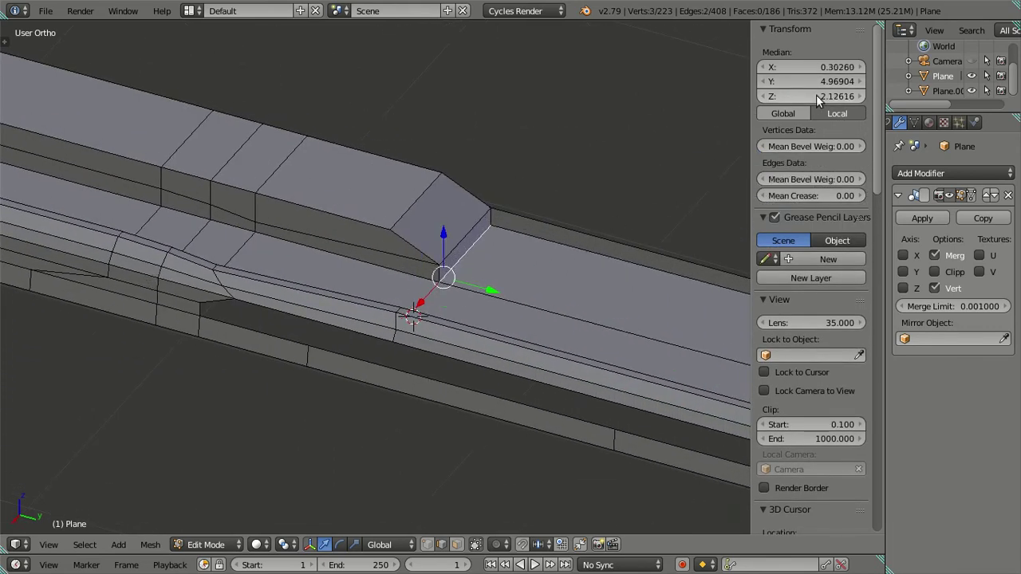
Select the bottom edge loop of the strip's front ledge.
key(a)
scroll(431, 286, down, 3)
mouse_move(392, 298)
middle_down()
mouse_move(418, 334)
mouse_move(328, 314)
middle_up()
scroll(329, 314, up, 2)
alt+right_click(315, 320)
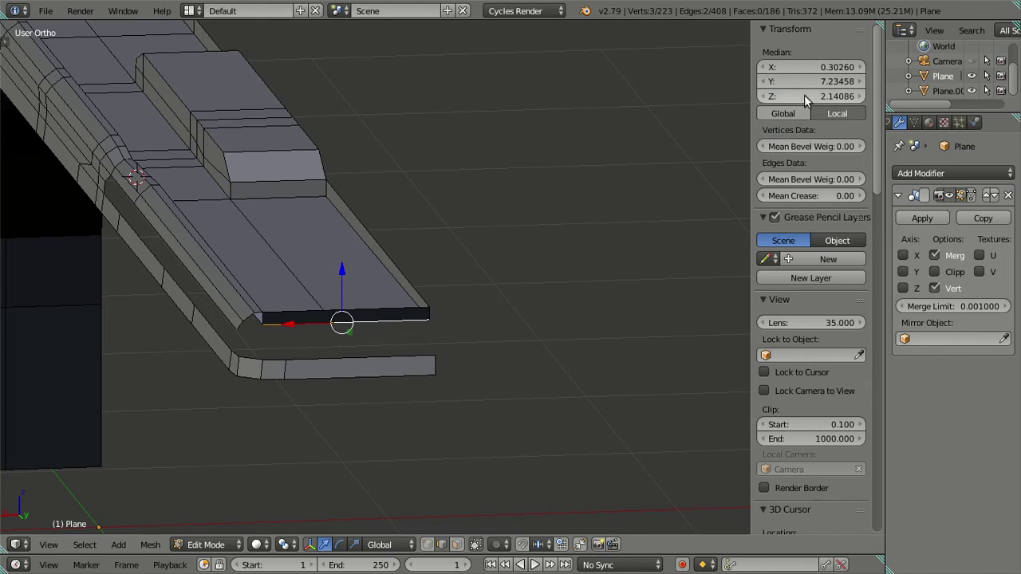
Select the front ledge face and the row of faces along the roof's side strip.
key(a)
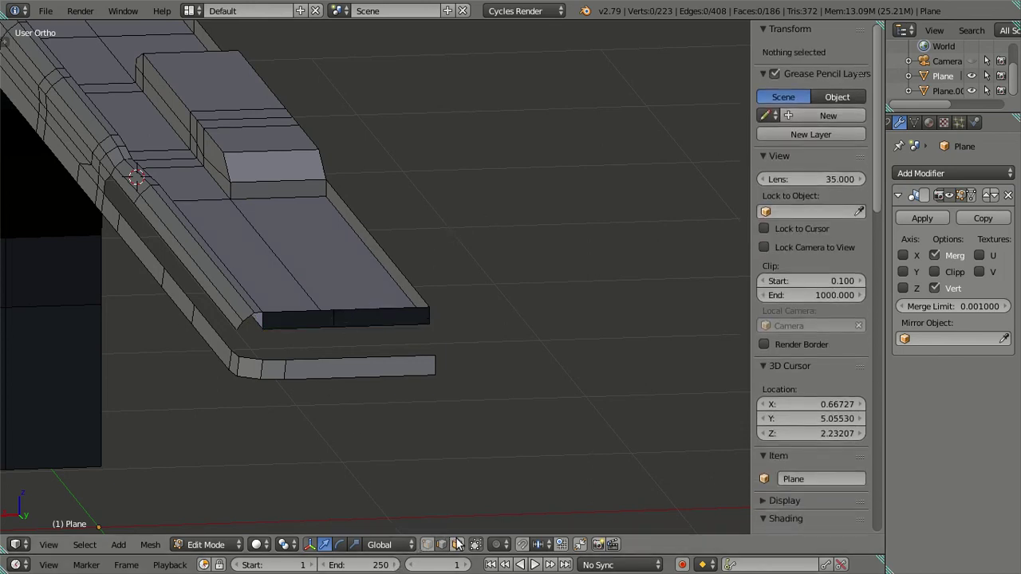
alt+right_click(285, 324)
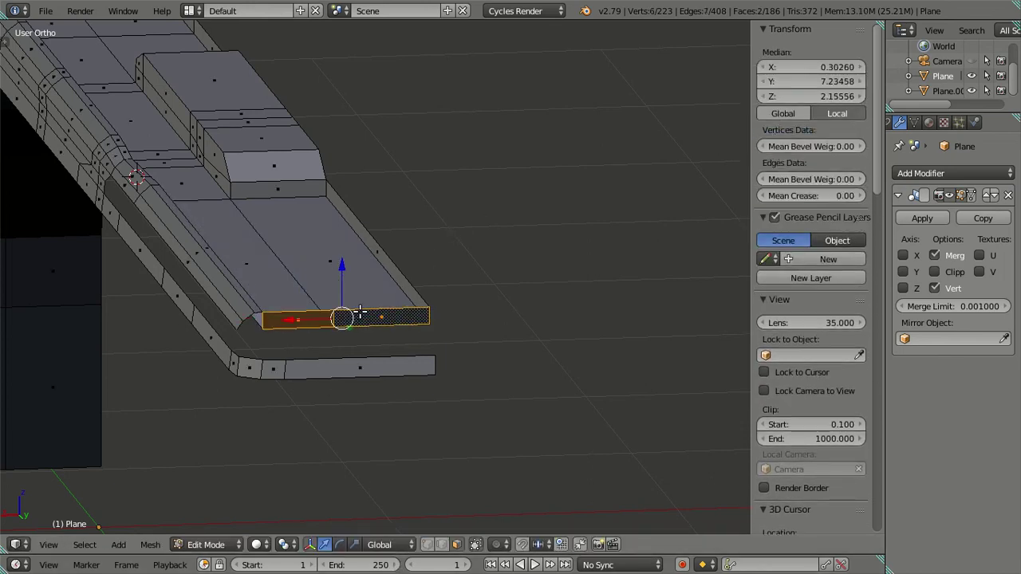
alt+shift+right_click(394, 266)
mouse_move(394, 266)
middle_down()
mouse_move(310, 159)
mouse_move(419, 205)
mouse_move(583, 413)
mouse_move(364, 383)
mouse_move(480, 413)
mouse_move(235, 294)
mouse_move(189, 351)
mouse_move(310, 365)
mouse_move(271, 327)
middle_up()
shift+right_click(271, 327)
shift+right_click(307, 329)
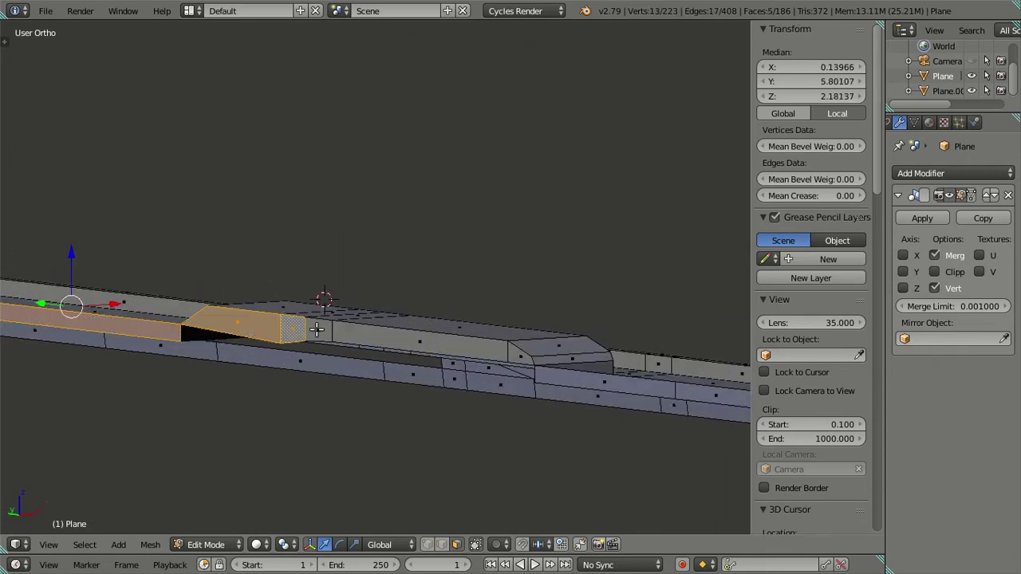
shift+right_click(317, 329)
shift+right_click(429, 343)
shift+right_click(506, 357)
shift+right_click(522, 358)
shift+right_click(497, 356)
Add the corner and long top-strip faces, then delete all selected faces.
mouse_move(496, 356)
middle_down()
mouse_move(513, 339)
mouse_move(332, 337)
middle_up()
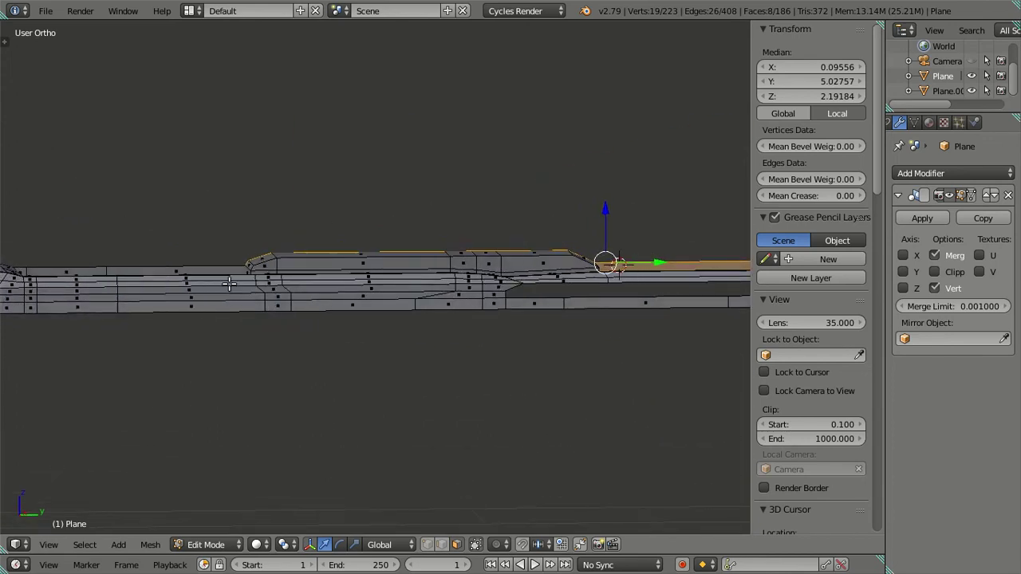
scroll(332, 337, up, 2)
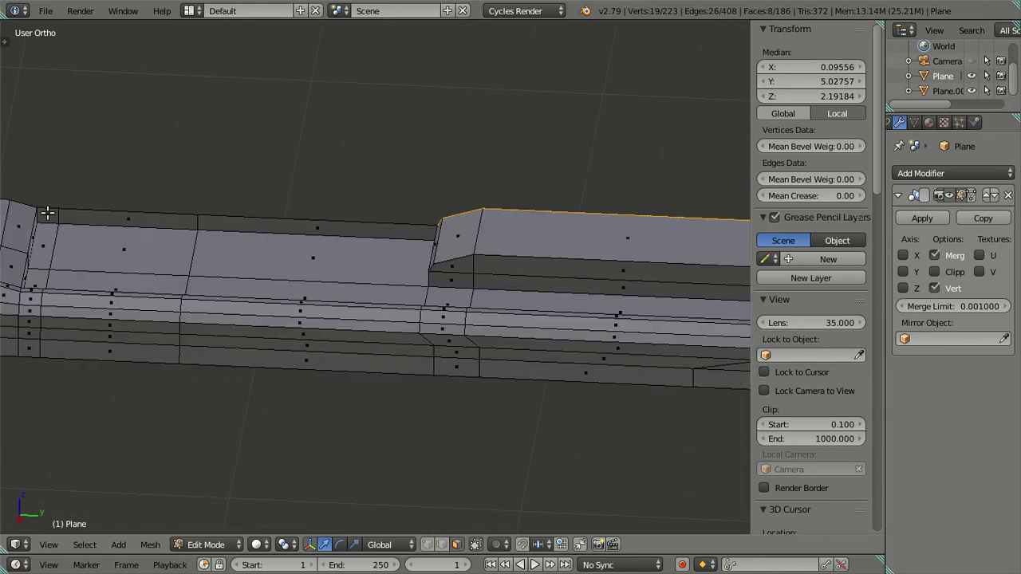
shift+right_click(47, 213)
shift+right_click(178, 225)
shift+right_click(295, 227)
key(x)
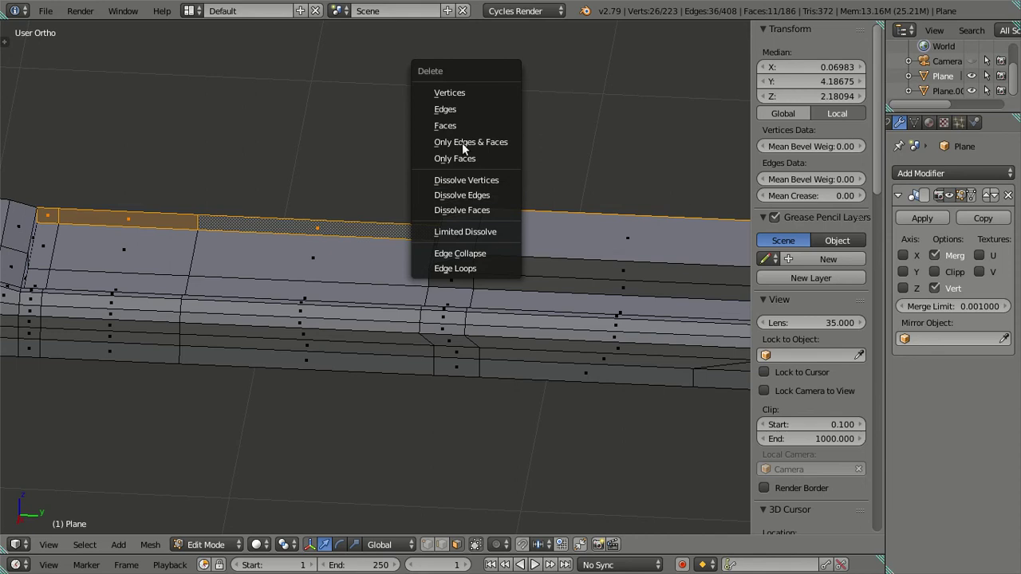
click(453, 126)
Turn on X-axis mirroring and return to Object Mode.
scroll(399, 173, down, 3)
middle_drag(399, 173, 509, 222)
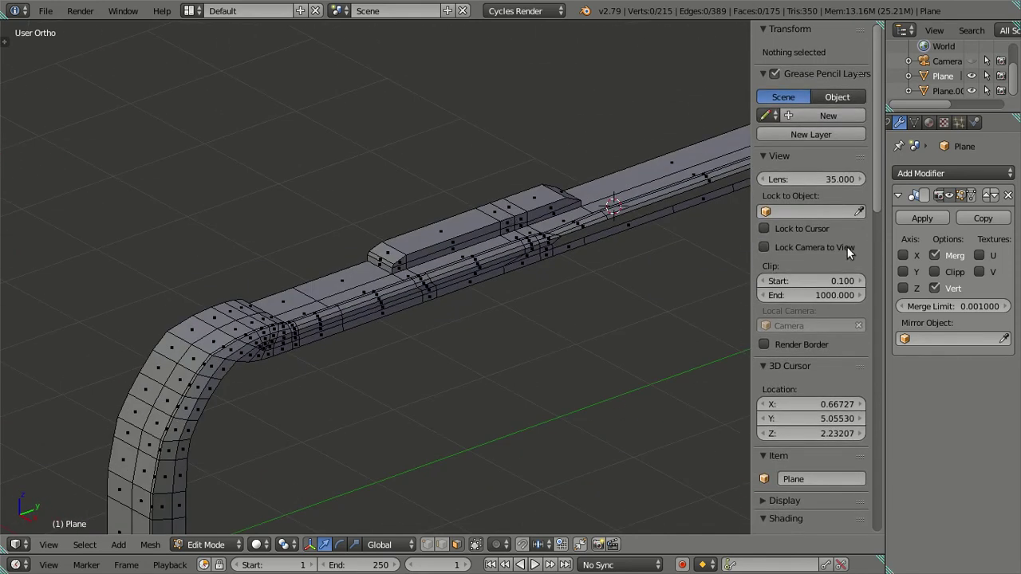
click(903, 255)
key(Tab)
mouse_move(478, 279)
middle_down()
mouse_move(433, 310)
mouse_move(429, 256)
mouse_move(588, 253)
mouse_move(412, 314)
mouse_move(365, 258)
mouse_move(399, 263)
middle_up()
click(903, 255)
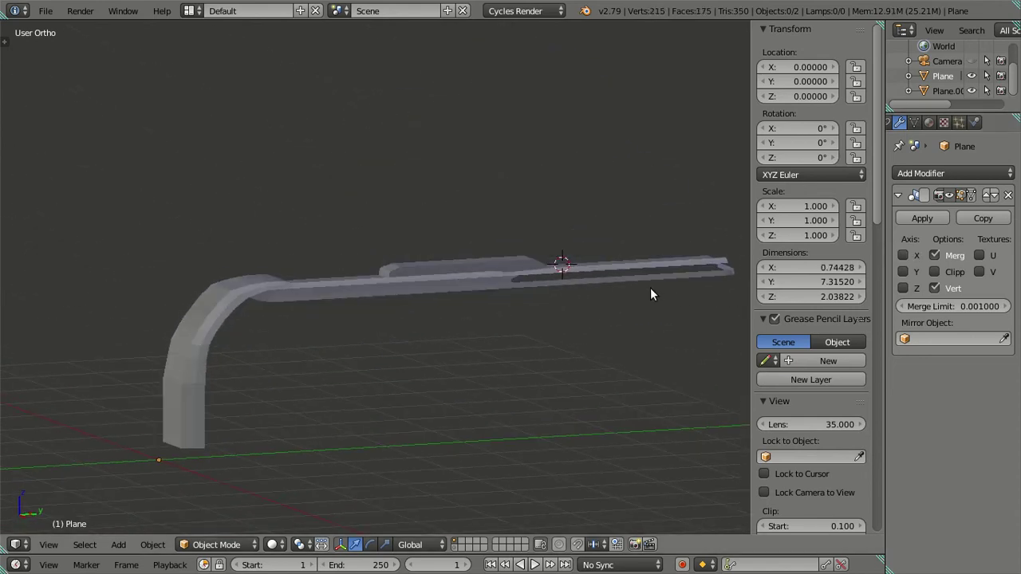
middle_drag(616, 286, 504, 267)
key(Tab)
mouse_move(592, 327)
middle_down()
mouse_move(536, 311)
mouse_move(533, 394)
mouse_move(535, 296)
mouse_move(511, 319)
mouse_move(392, 303)
middle_up()
scroll(391, 304, up, 5)
scroll(351, 231, up, 2)
mouse_move(346, 220)
middle_down()
mouse_move(337, 228)
mouse_move(359, 231)
mouse_move(422, 205)
mouse_move(463, 268)
mouse_move(524, 263)
mouse_move(434, 251)
mouse_move(447, 278)
mouse_move(566, 253)
mouse_move(627, 312)
mouse_move(575, 246)
mouse_move(483, 290)
mouse_move(466, 329)
mouse_move(444, 303)
mouse_move(463, 244)
mouse_move(447, 247)
mouse_move(490, 212)
mouse_move(389, 297)
middle_up()
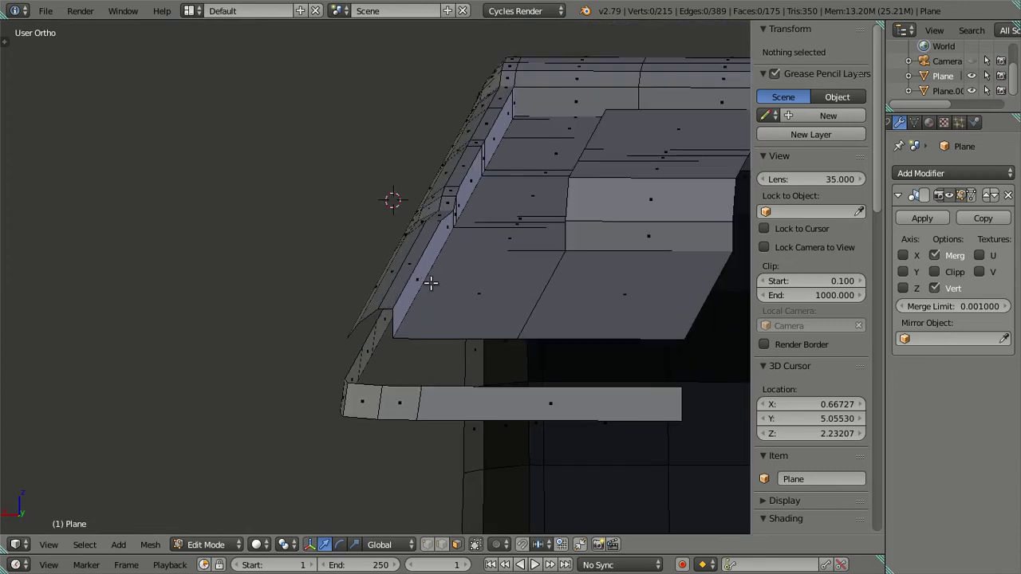
middle_drag(429, 394, 457, 261)
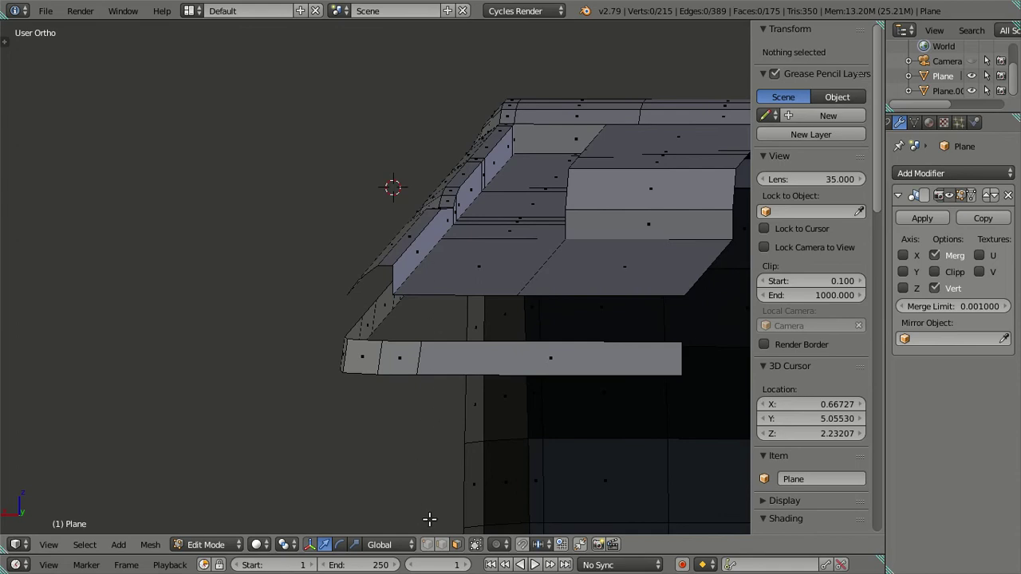
mouse_move(460, 303)
middle_down()
mouse_move(440, 299)
mouse_move(438, 319)
mouse_move(423, 298)
mouse_move(426, 336)
mouse_move(428, 298)
mouse_move(422, 326)
mouse_move(394, 312)
mouse_move(490, 313)
middle_up()
scroll(408, 313, down, 5)
scroll(428, 298, up, 3)
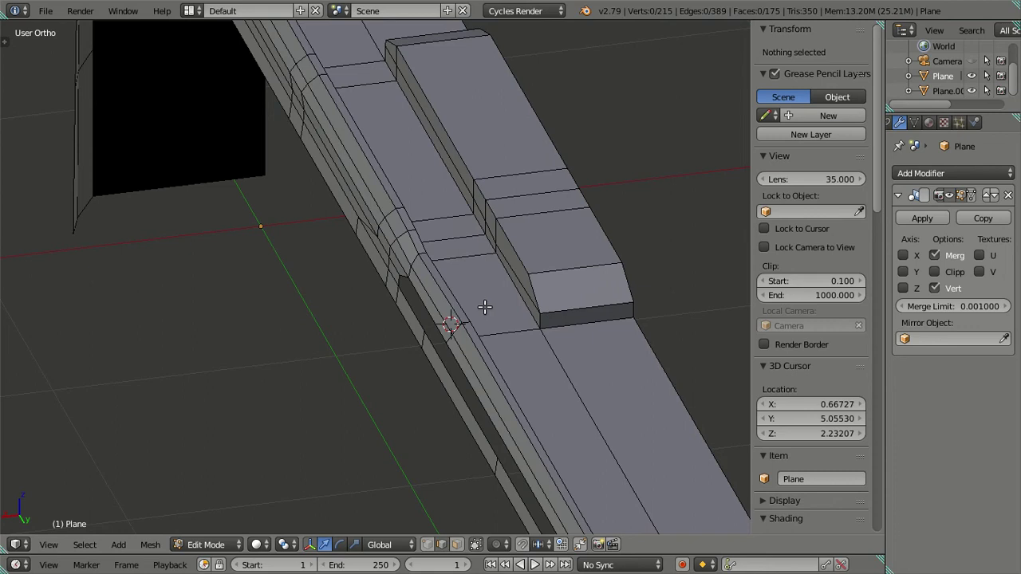
scroll(373, 308, down, 2)
middle_drag(427, 307, 497, 336)
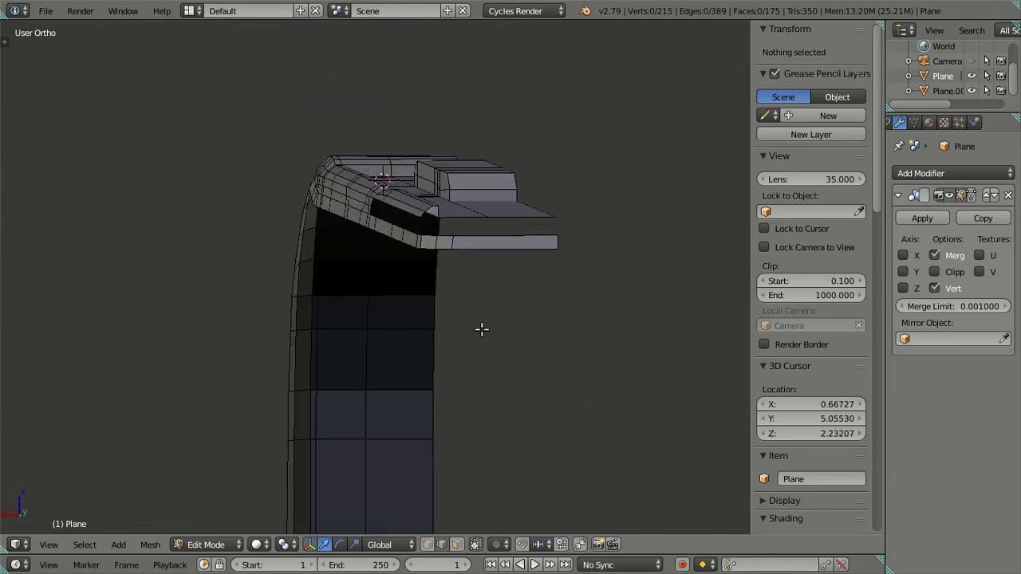
mouse_move(438, 173)
middle_down()
mouse_move(354, 183)
mouse_move(440, 175)
middle_up()
scroll(435, 192, up, 2)
scroll(418, 240, up, 1)
scroll(418, 240, up, 1)
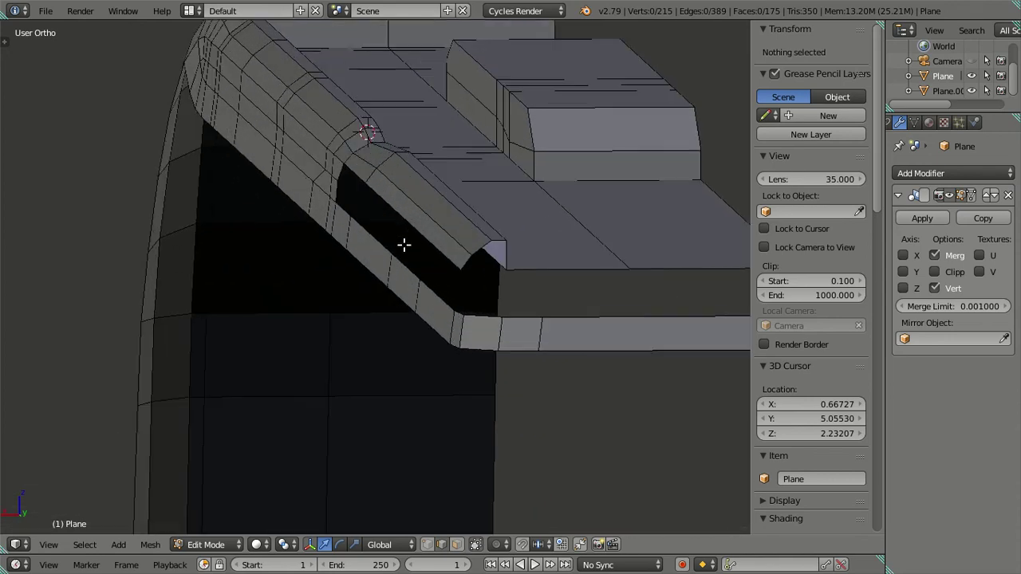
right_click(412, 221)
mouse_move(412, 221)
middle_down()
mouse_move(425, 235)
mouse_move(346, 229)
middle_up()
key(a)
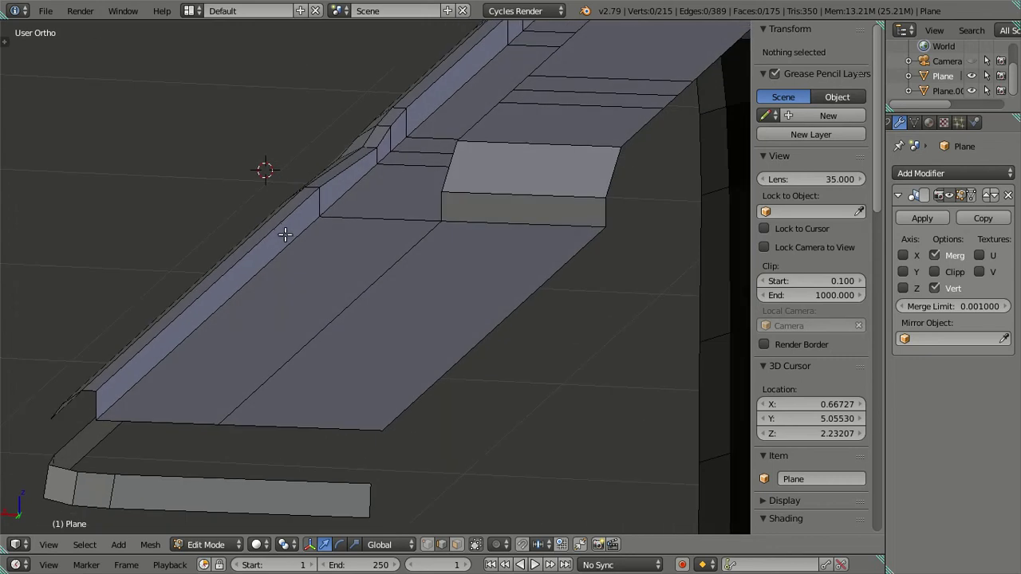
right_click(285, 234)
mouse_move(285, 234)
middle_down()
mouse_move(303, 218)
mouse_move(325, 258)
middle_up()
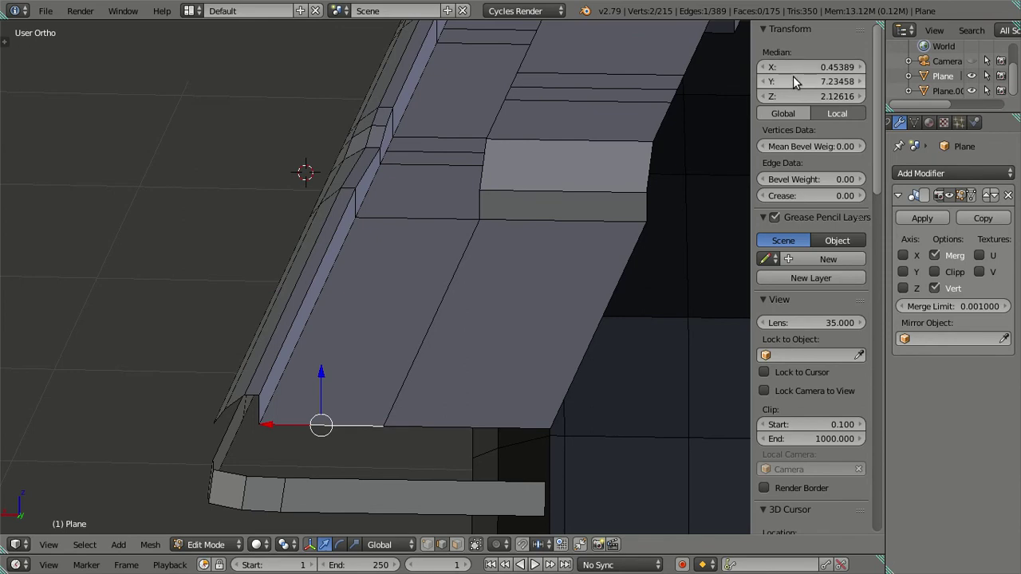
click(798, 96)
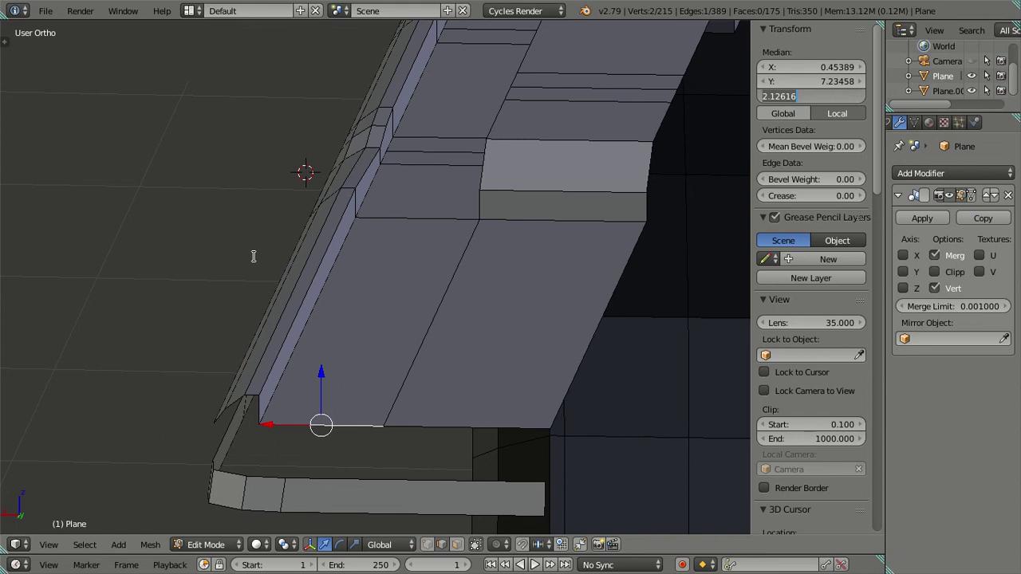
key(a)
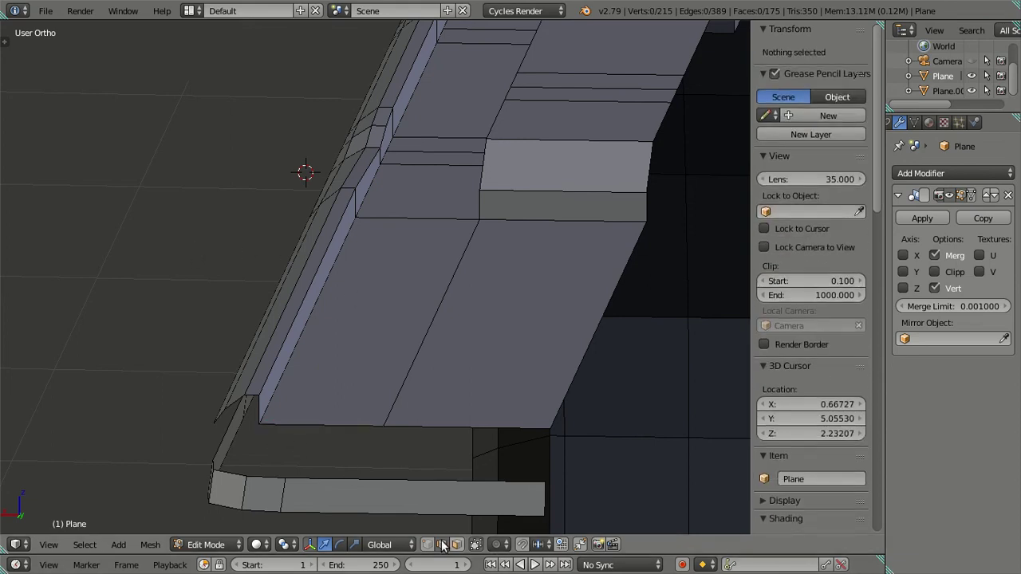
right_click(346, 189)
shift+right_click(351, 189)
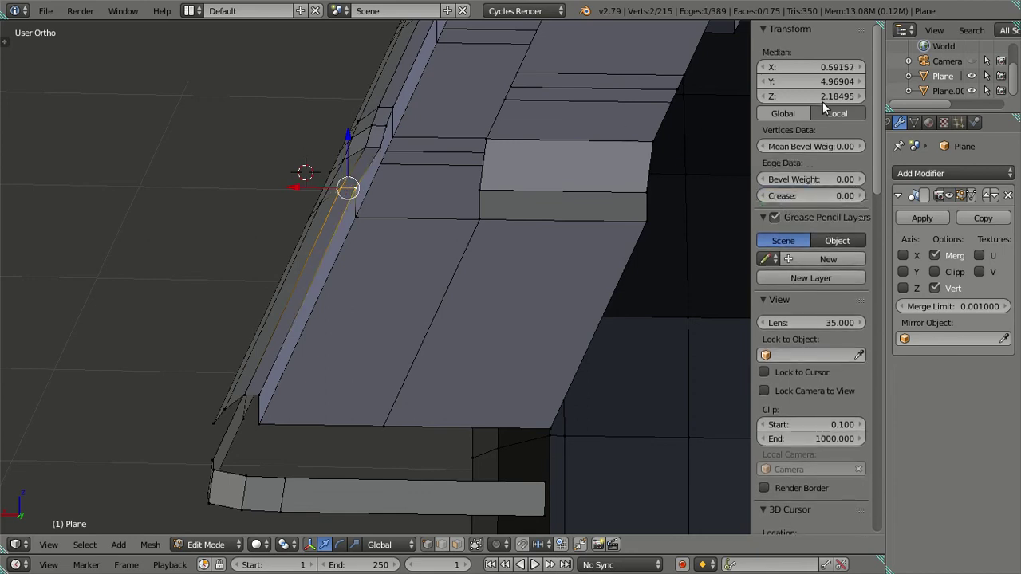
key(a)
mouse_move(405, 308)
middle_down()
mouse_move(417, 303)
mouse_move(415, 314)
middle_up()
mouse_move(412, 247)
middle_down()
mouse_move(399, 231)
mouse_move(401, 247)
mouse_move(380, 242)
mouse_move(397, 263)
mouse_move(388, 255)
mouse_move(390, 282)
mouse_move(375, 271)
mouse_move(385, 248)
mouse_move(474, 248)
mouse_move(516, 231)
mouse_move(564, 265)
mouse_move(558, 340)
mouse_move(522, 281)
mouse_move(326, 264)
mouse_move(447, 324)
mouse_move(588, 255)
mouse_move(360, 300)
mouse_move(343, 383)
mouse_move(358, 326)
mouse_move(360, 346)
mouse_move(284, 227)
mouse_move(273, 144)
mouse_move(251, 155)
mouse_move(254, 171)
mouse_move(342, 200)
mouse_move(408, 207)
mouse_move(442, 191)
mouse_move(348, 200)
mouse_move(372, 194)
mouse_move(375, 228)
mouse_move(407, 238)
middle_up()
right_click(437, 284)
key(a)
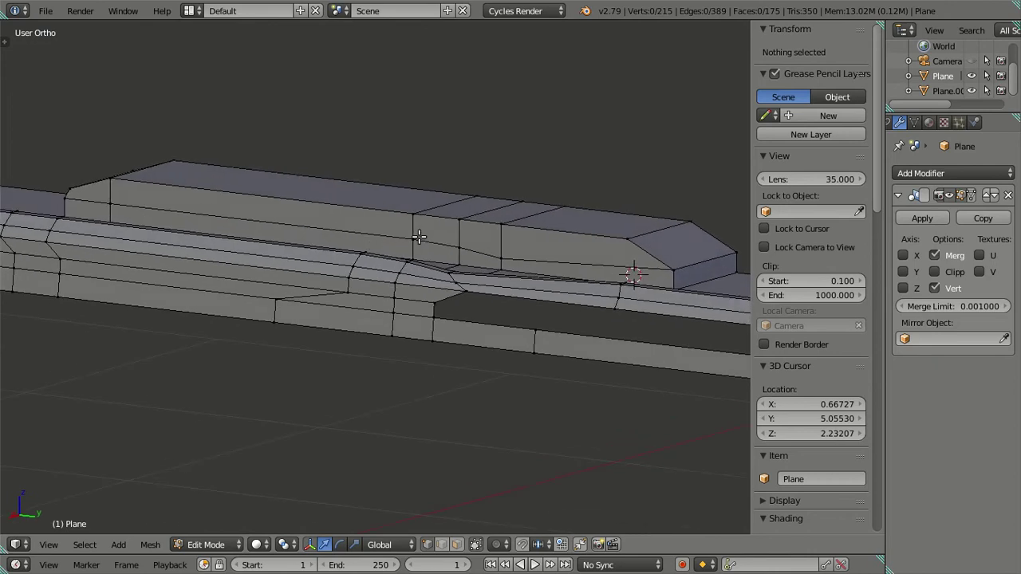
Set the hump-side vertex height to Z 2.18495, matching the next hump vertex.
right_click(412, 240)
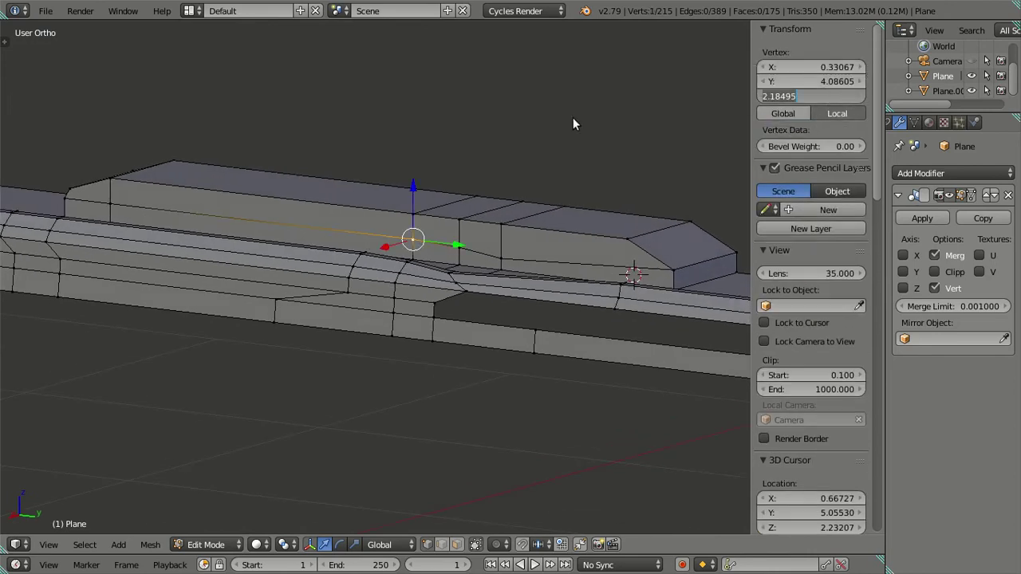
drag(803, 95, 808, 95)
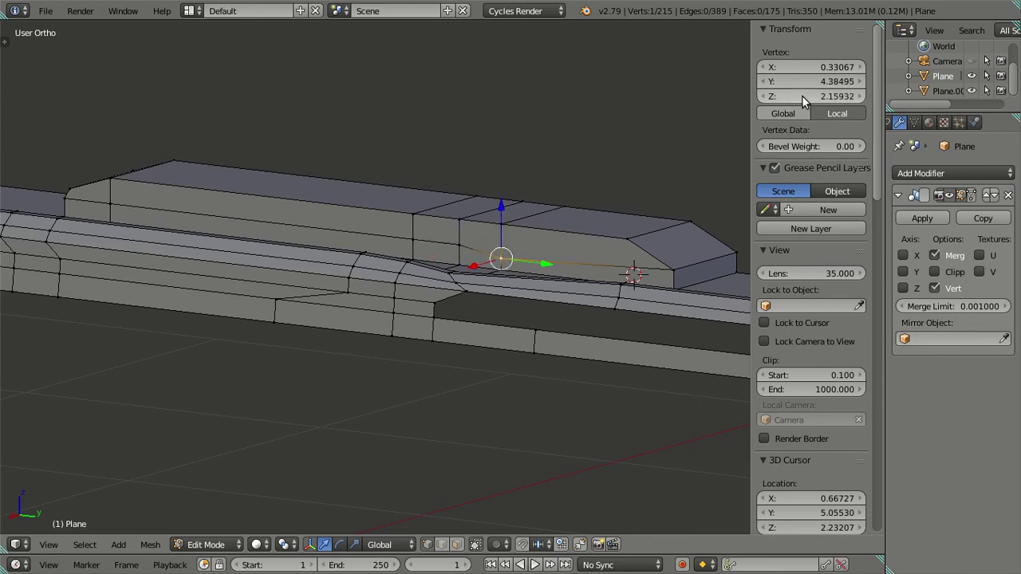
key(s)
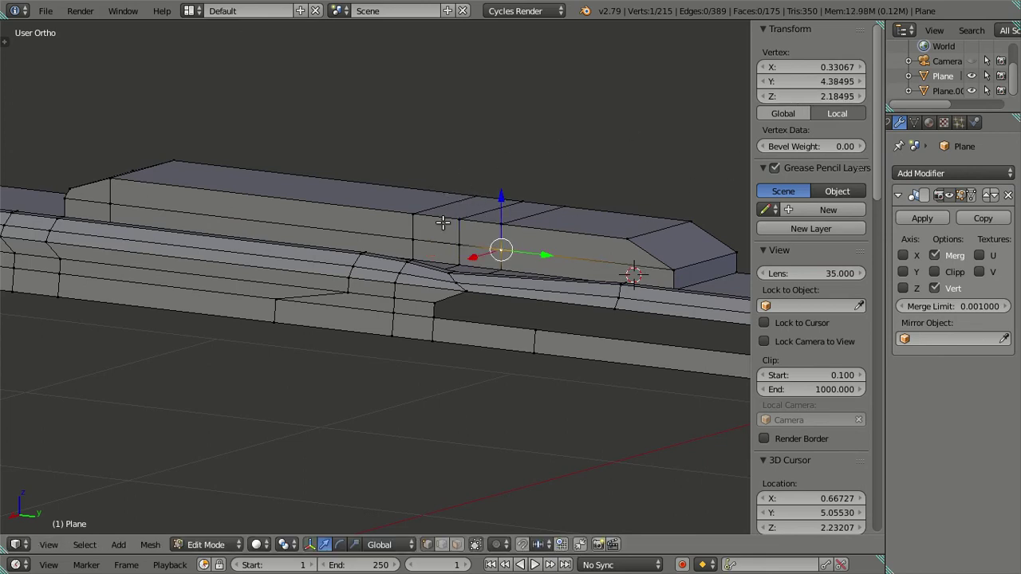
key(a)
Add a centred edge loop across the raised roof hump.
mouse_move(452, 247)
middle_down()
mouse_move(497, 267)
mouse_move(486, 424)
mouse_move(497, 312)
mouse_move(508, 303)
mouse_move(492, 282)
mouse_move(477, 198)
mouse_move(497, 217)
middle_up()
scroll(447, 251, up, 2)
scroll(476, 283, up, 2)
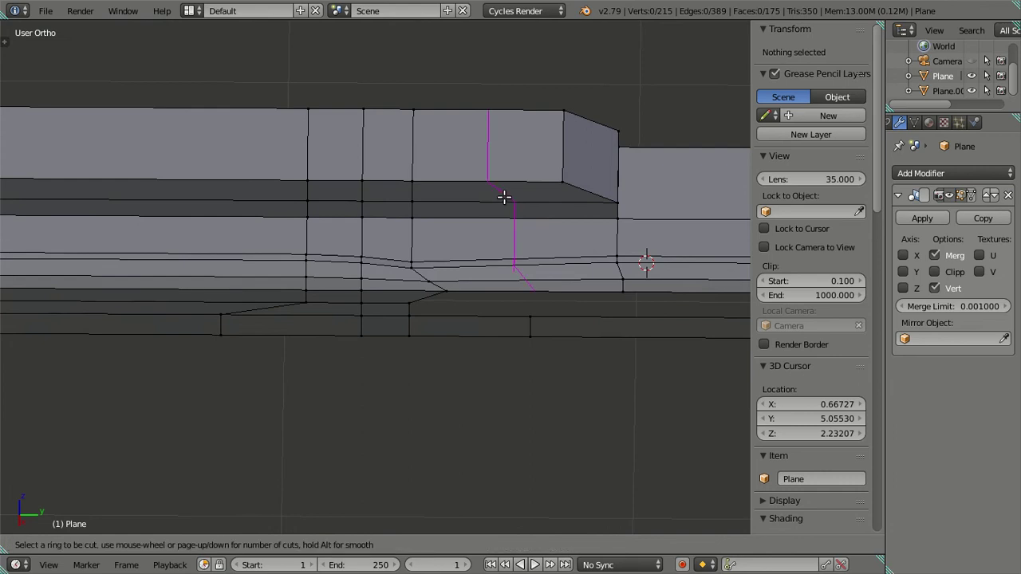
click(504, 197)
right_click(503, 197)
mouse_move(515, 206)
middle_down()
mouse_move(543, 235)
mouse_move(478, 259)
middle_up()
Inspect the new loop's vertices and edges on top of the hump.
right_click(434, 278)
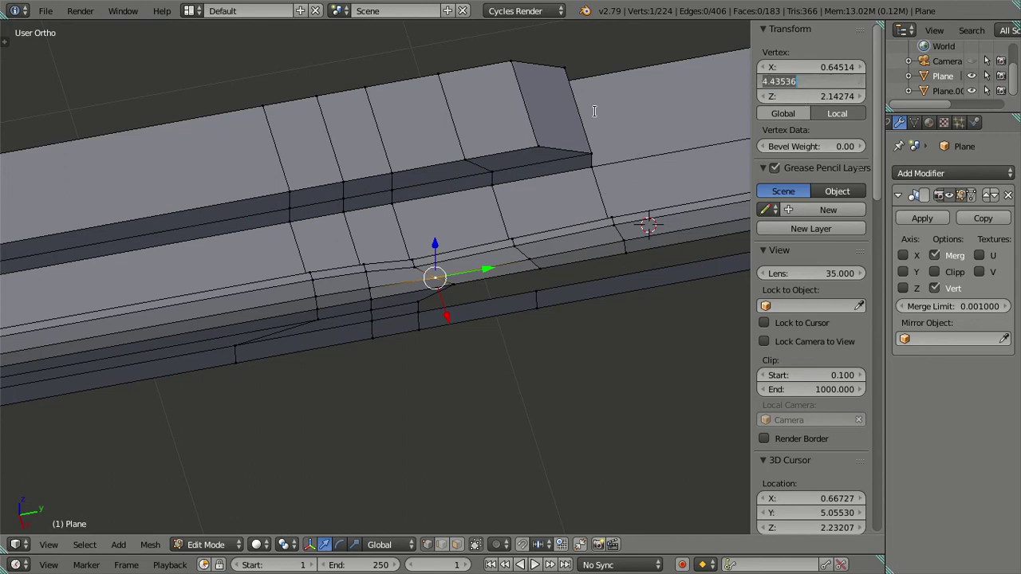
mouse_move(584, 170)
middle_down()
mouse_move(394, 255)
mouse_move(465, 171)
middle_up()
right_click(469, 119)
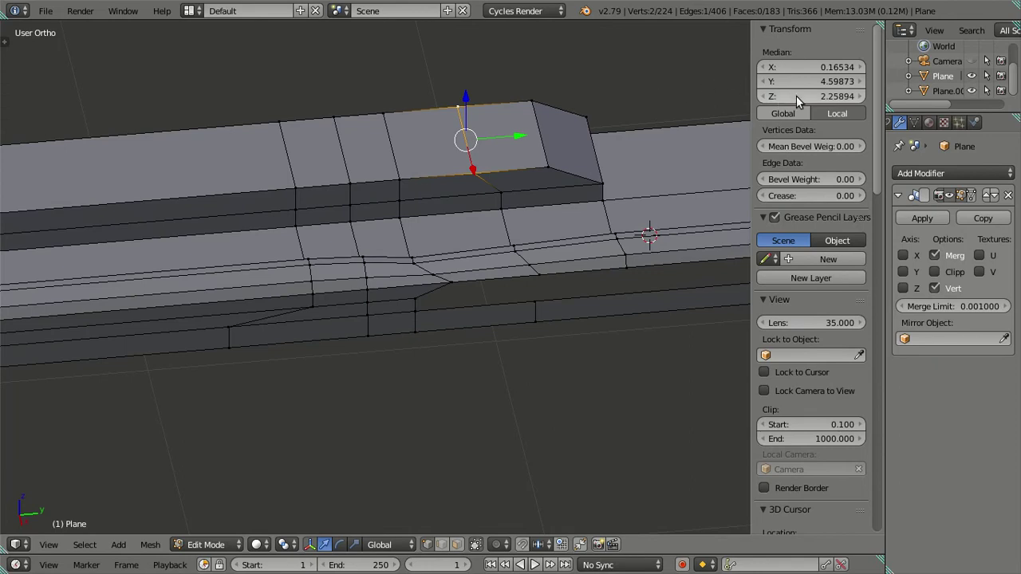
right_click(497, 204)
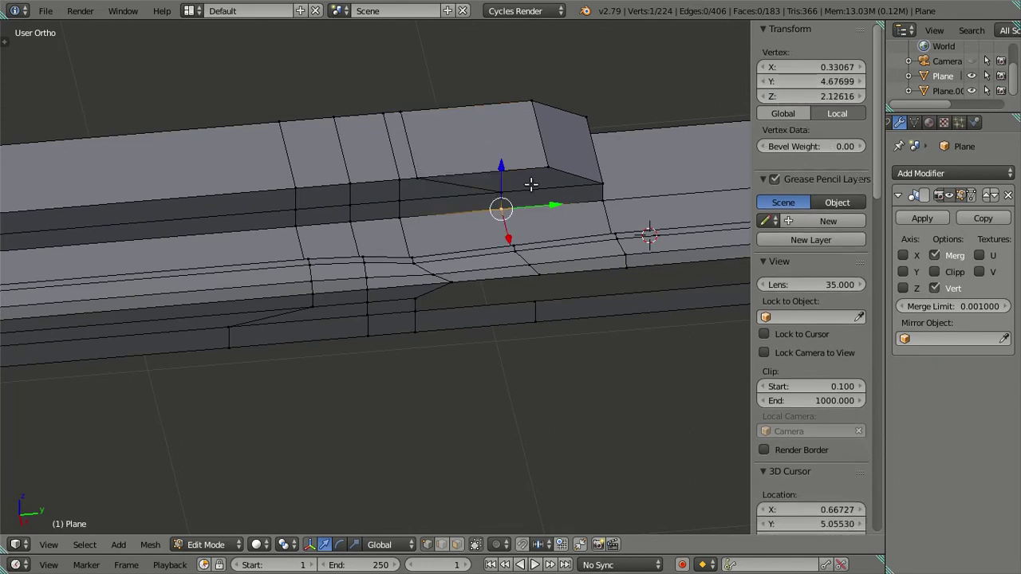
shift+right_click(524, 198)
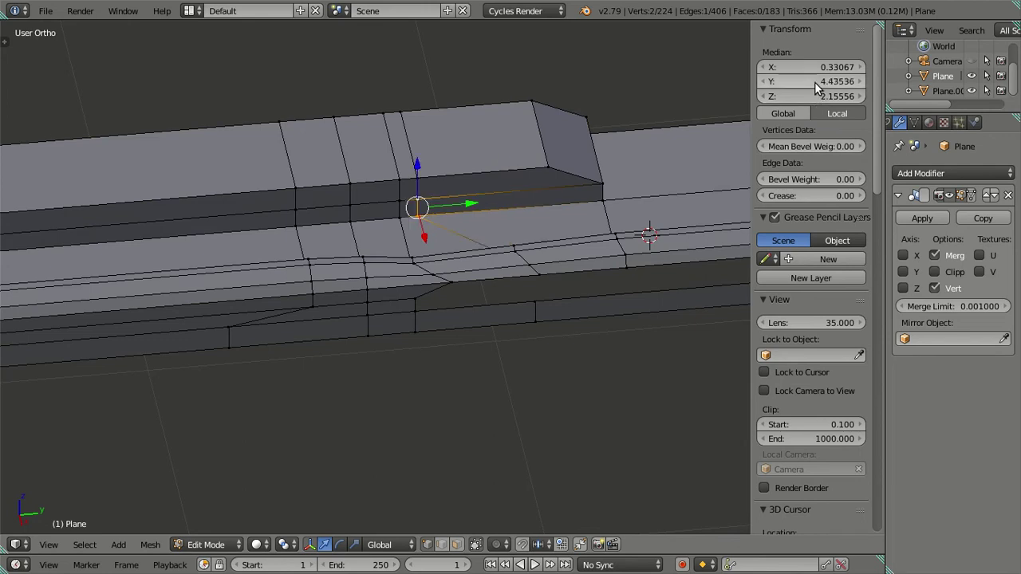
key(a)
Check vertex pairs where the new loop meets the roof side.
mouse_move(734, 136)
middle_down()
mouse_move(449, 216)
mouse_move(409, 164)
mouse_move(403, 191)
middle_up()
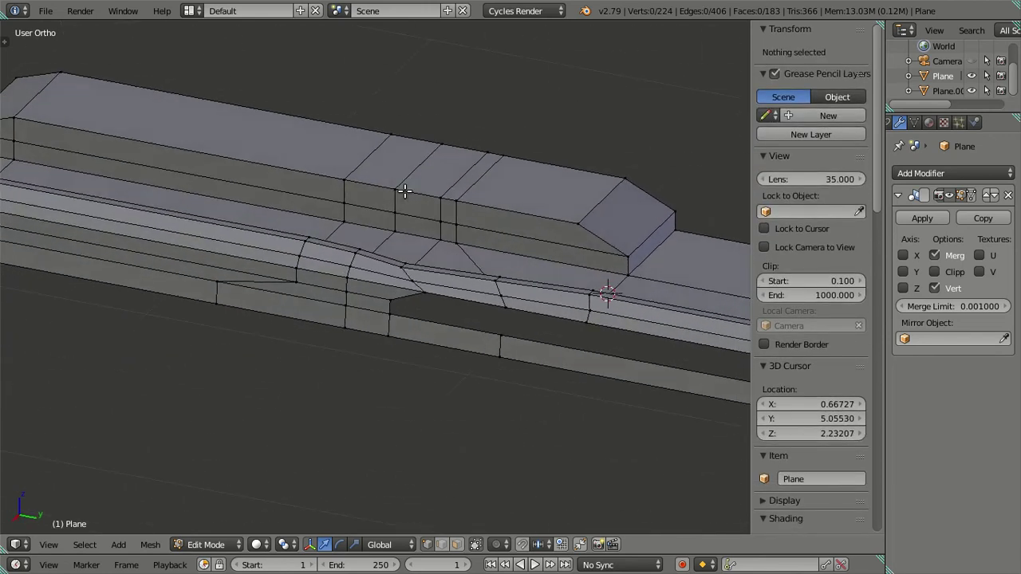
scroll(417, 285, up, 4)
right_click(511, 295)
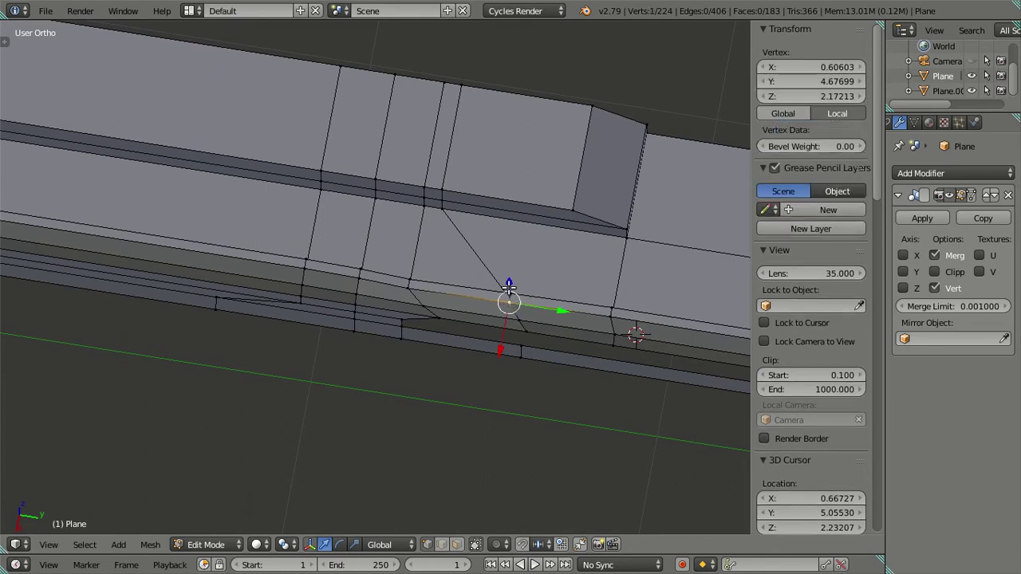
shift+right_click(519, 327)
mouse_move(519, 327)
middle_down()
mouse_move(311, 228)
mouse_move(333, 323)
middle_up()
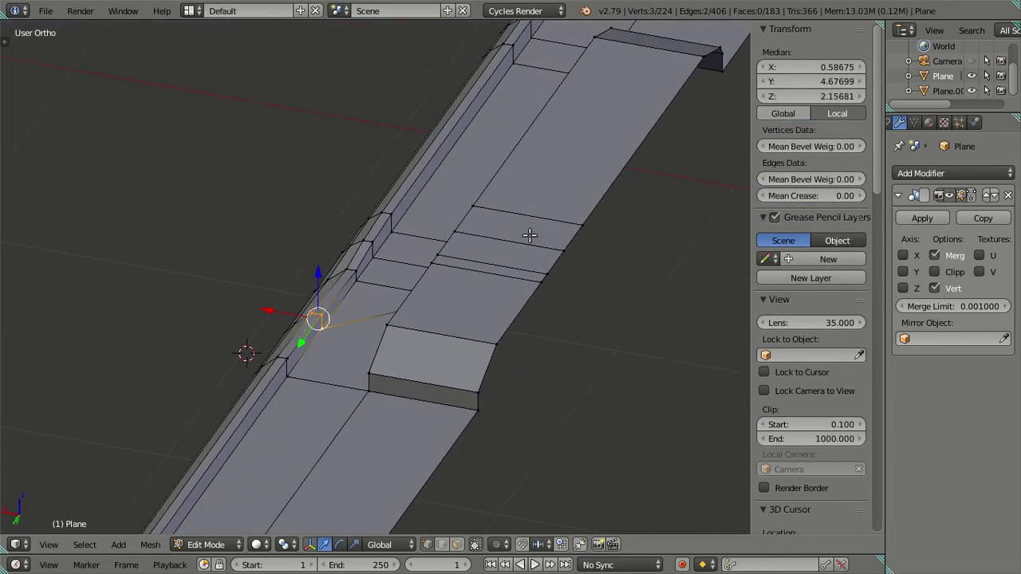
key(a)
mouse_move(438, 294)
middle_down()
mouse_move(319, 308)
mouse_move(476, 301)
mouse_move(467, 283)
mouse_move(378, 326)
mouse_move(263, 353)
mouse_move(338, 367)
mouse_move(354, 351)
middle_up()
right_click(361, 330)
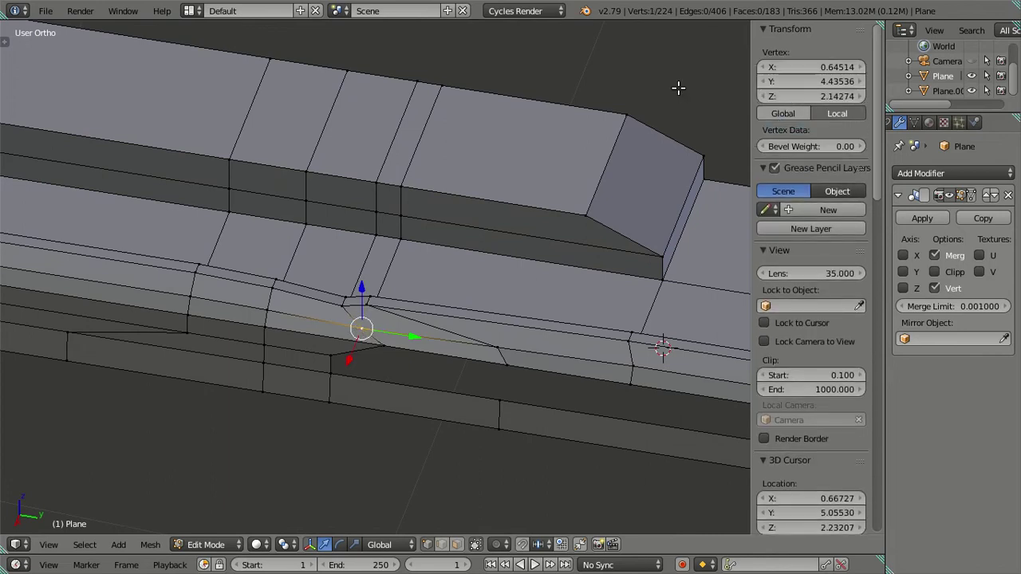
shift+right_click(375, 272)
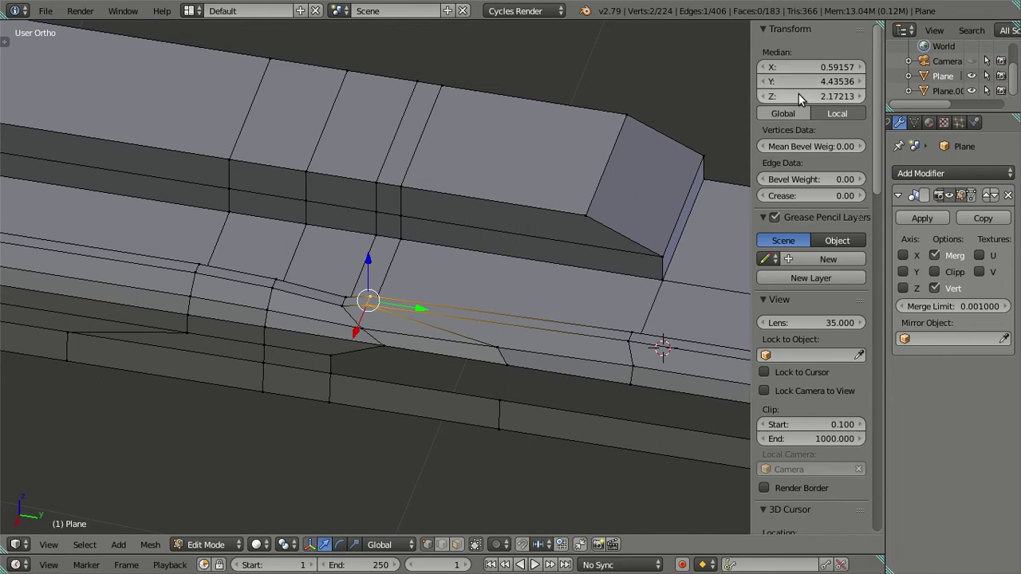
key(a)
middle_drag(481, 292, 311, 289)
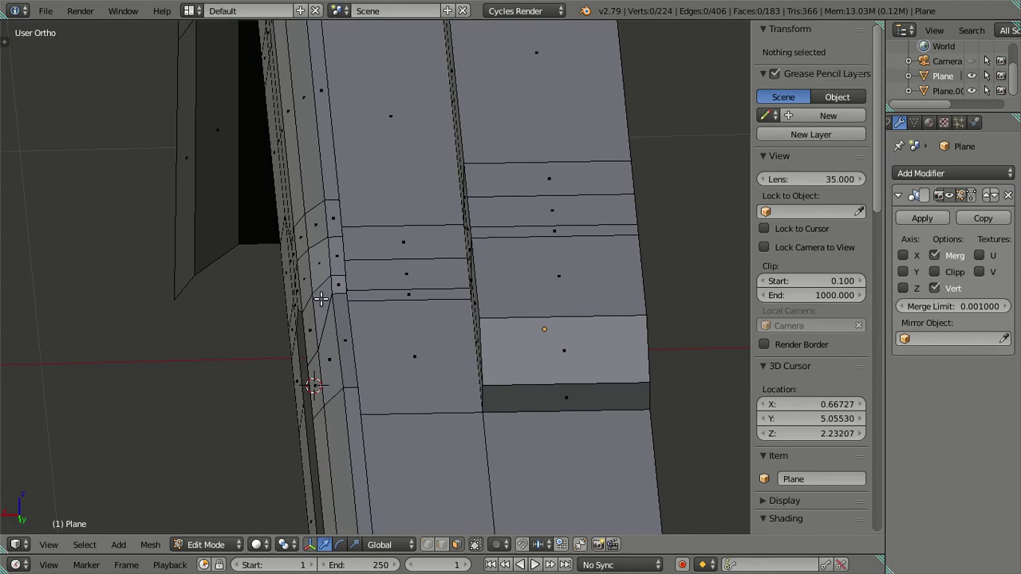
Delete the two small faces and the sloping face beside the roof hump.
right_click(321, 299)
key(x)
click(401, 272)
mouse_move(401, 273)
middle_down()
mouse_move(506, 355)
mouse_move(515, 303)
mouse_move(536, 330)
mouse_move(324, 347)
mouse_move(498, 349)
middle_up()
right_click(415, 350)
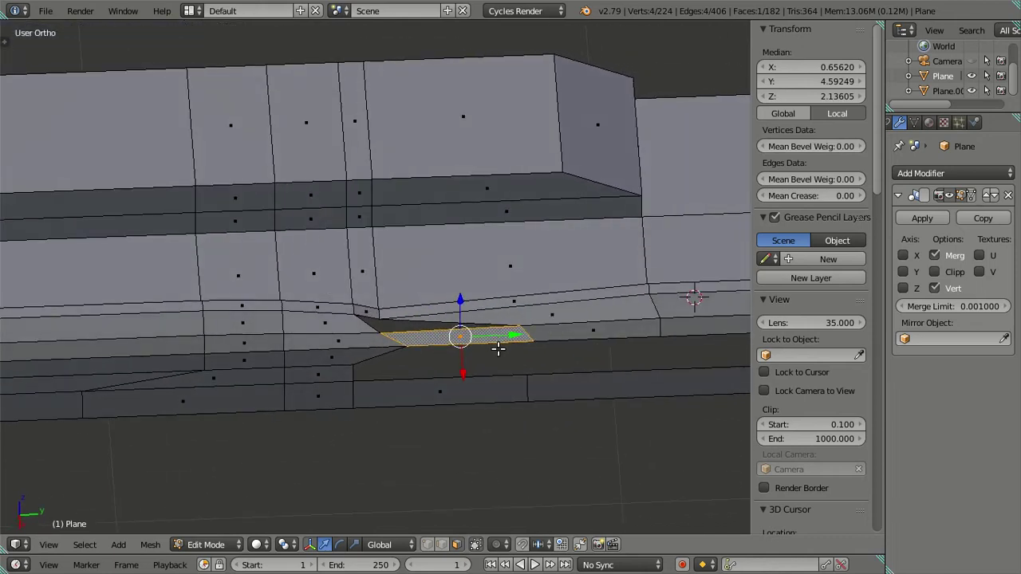
click(580, 300)
mouse_move(392, 337)
middle_down()
mouse_move(364, 337)
mouse_move(383, 349)
mouse_move(404, 333)
mouse_move(422, 359)
mouse_move(417, 345)
mouse_move(397, 360)
middle_up()
right_click(532, 331)
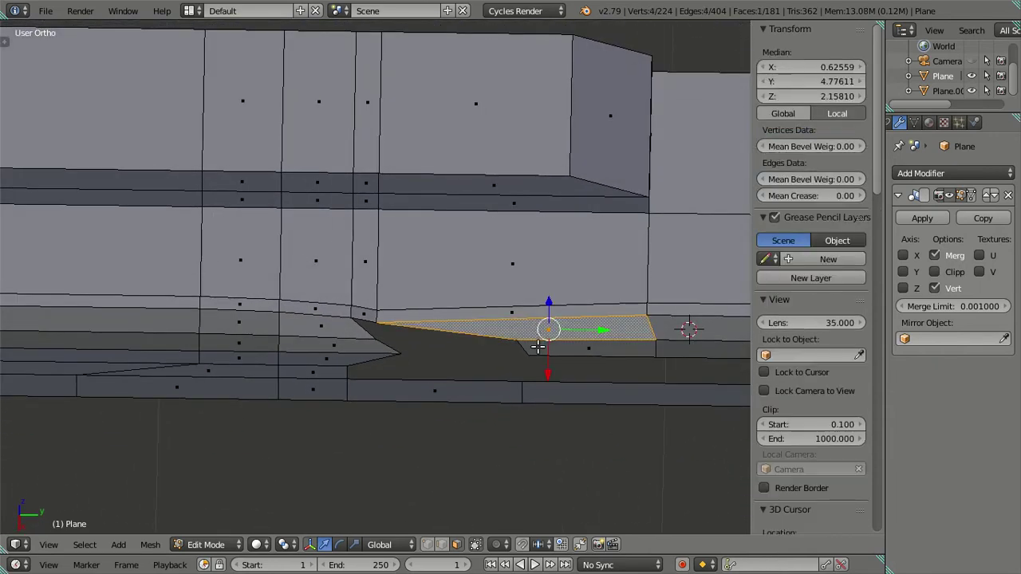
click(569, 315)
mouse_move(569, 315)
middle_down()
mouse_move(272, 309)
mouse_move(255, 298)
mouse_move(338, 308)
mouse_move(339, 356)
mouse_move(346, 319)
mouse_move(406, 282)
mouse_move(386, 257)
mouse_move(267, 337)
mouse_move(239, 316)
mouse_move(189, 330)
mouse_move(200, 311)
mouse_move(222, 363)
mouse_move(436, 263)
mouse_move(406, 238)
mouse_move(257, 342)
mouse_move(192, 293)
mouse_move(228, 308)
mouse_move(344, 322)
mouse_move(357, 249)
mouse_move(376, 237)
mouse_move(360, 241)
mouse_move(356, 257)
middle_up()
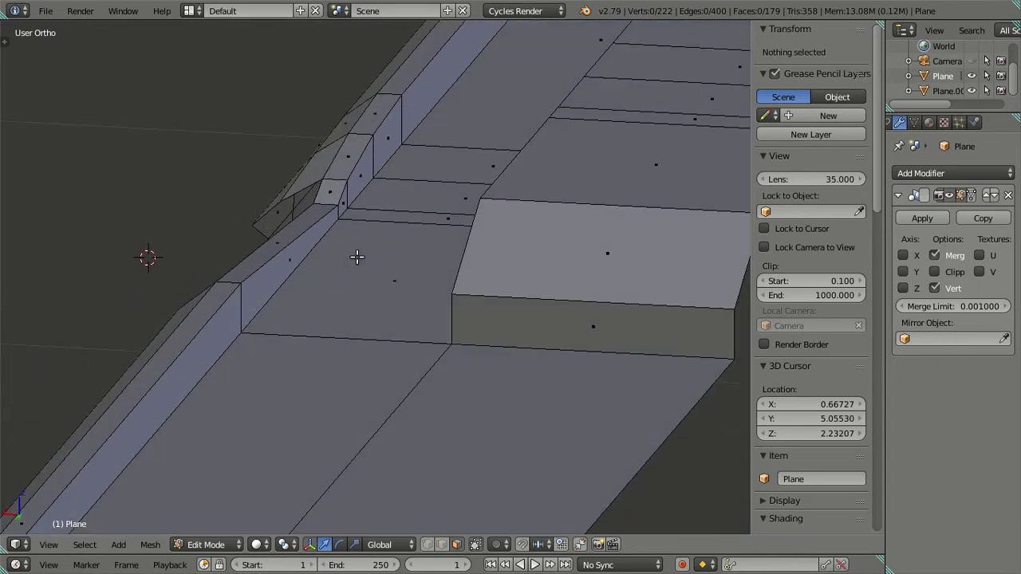
Inspect the vertex at the recess tip along the roof edge.
mouse_move(339, 202)
middle_down()
mouse_move(338, 223)
mouse_move(410, 212)
mouse_move(415, 225)
mouse_move(354, 268)
mouse_move(355, 257)
mouse_move(312, 237)
mouse_move(372, 435)
middle_up()
mouse_move(315, 222)
middle_down()
mouse_move(276, 217)
mouse_move(365, 232)
mouse_move(392, 250)
mouse_move(400, 235)
mouse_move(451, 303)
mouse_move(474, 271)
mouse_move(358, 342)
middle_up()
right_click(355, 343)
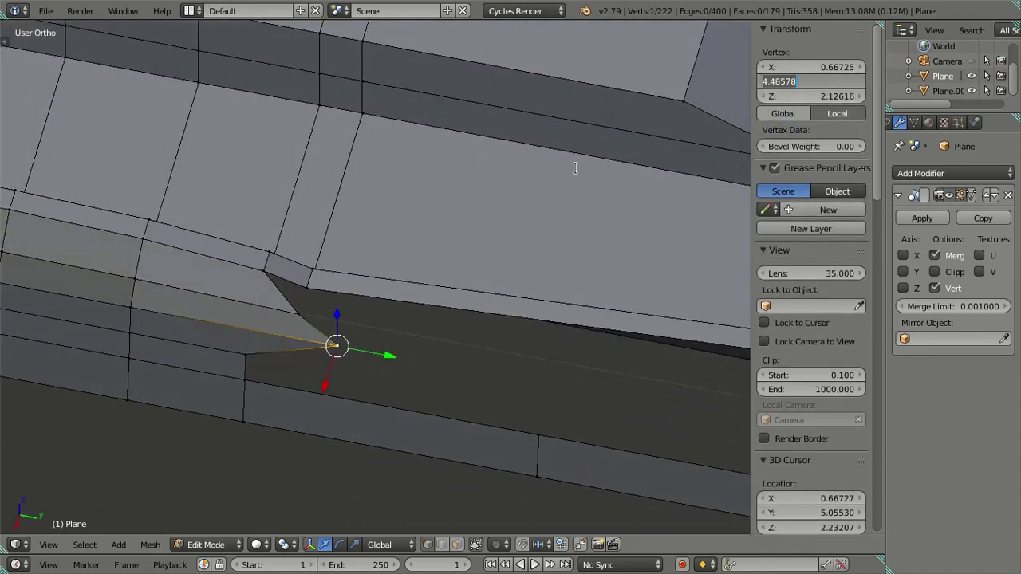
key(a)
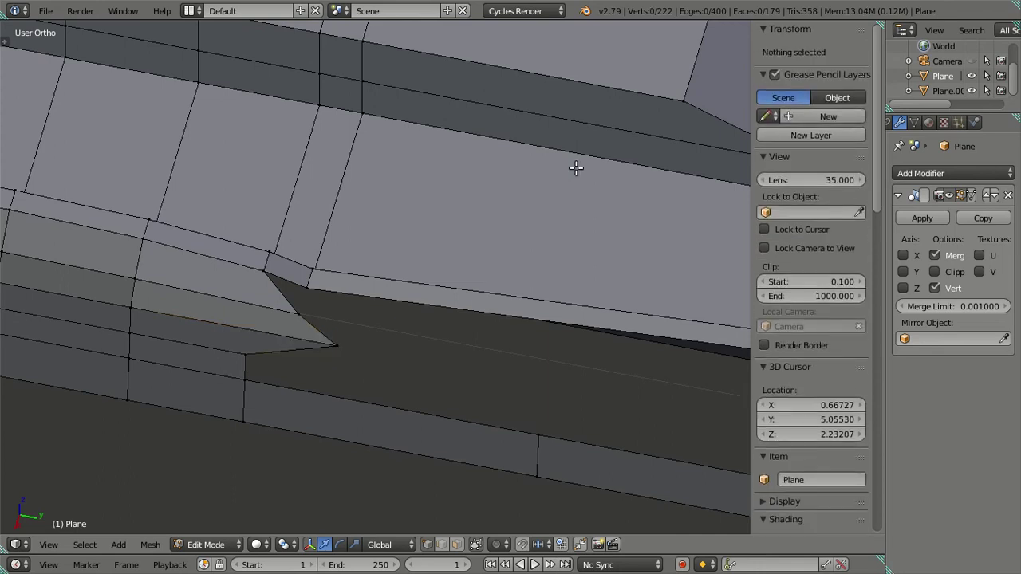
scroll(576, 167, down, 2)
mouse_move(575, 168)
middle_down()
mouse_move(522, 191)
mouse_move(455, 119)
mouse_move(409, 128)
mouse_move(499, 150)
mouse_move(490, 317)
middle_up()
Switch to Object Mode and view the recess edge up close.
key(Tab)
key(Tab)
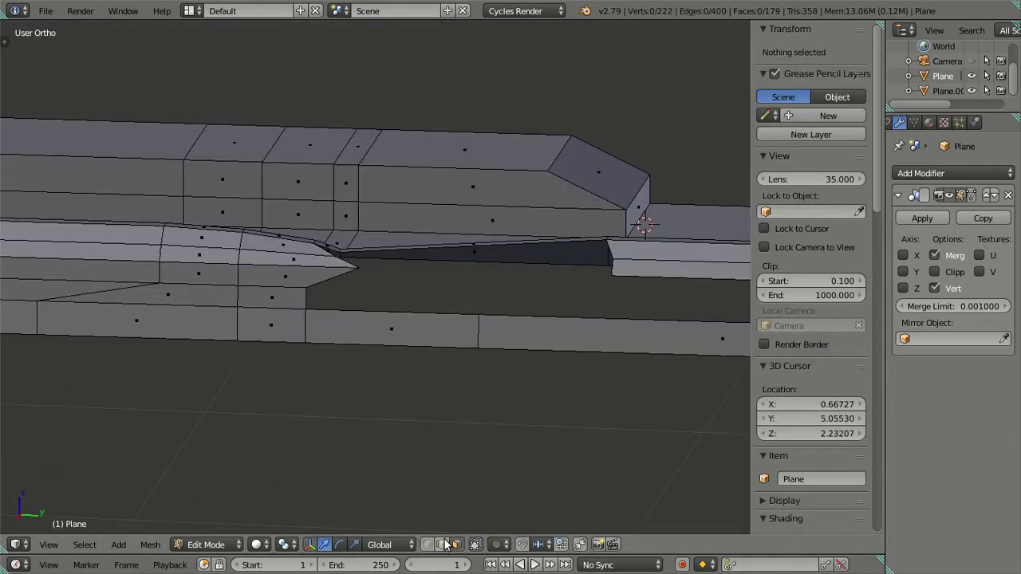
scroll(348, 268, up, 3)
middle_drag(348, 269, 303, 319)
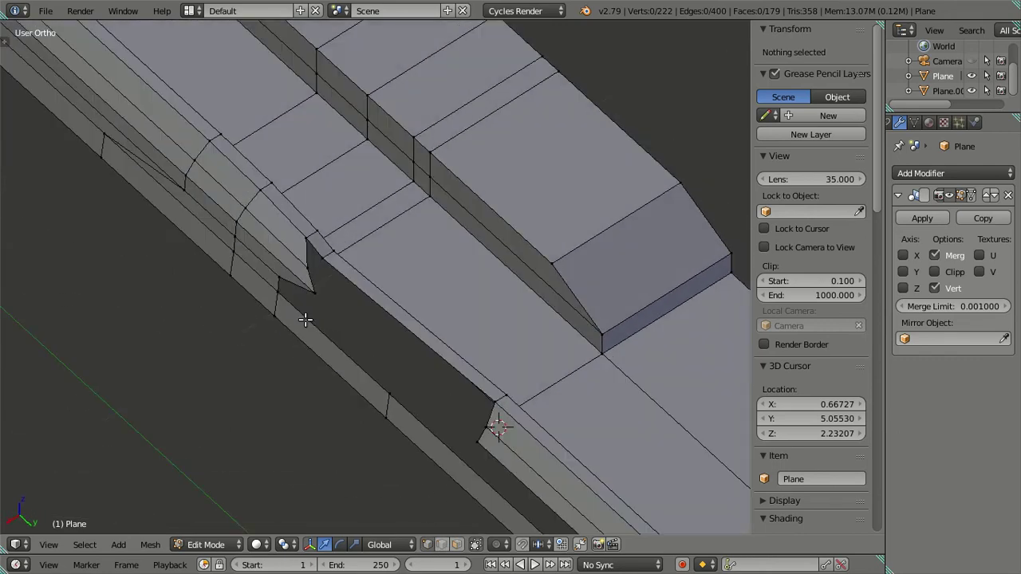
scroll(303, 311, up, 3)
scroll(308, 278, up, 2)
mouse_move(309, 277)
middle_down()
mouse_move(378, 311)
mouse_move(412, 343)
mouse_move(408, 248)
mouse_move(383, 344)
mouse_move(396, 260)
mouse_move(371, 314)
middle_up()
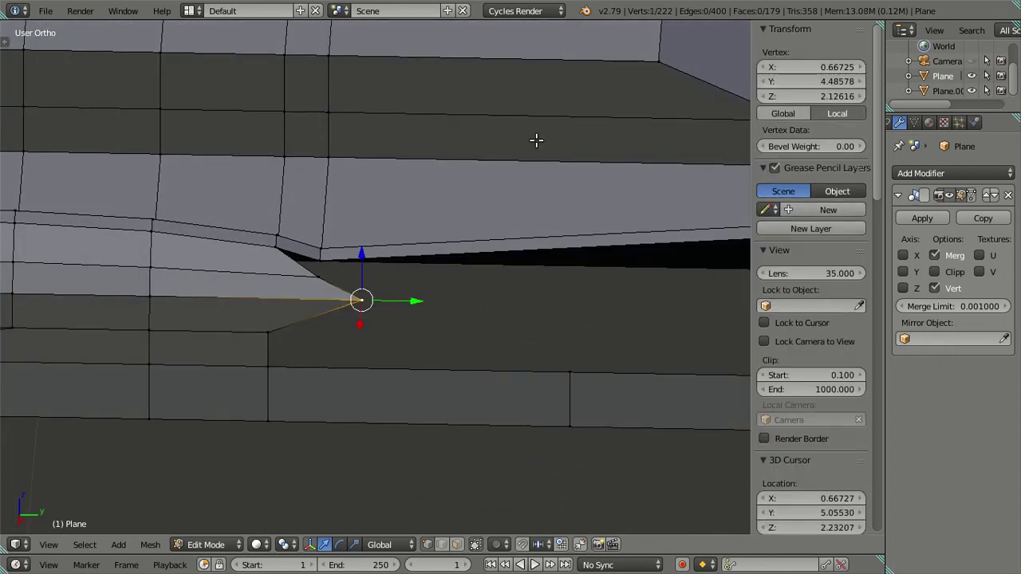
Add a loop cut across the hump side and slide it along Y.
scroll(505, 142, down, 2)
key(ctrl+r)
click(424, 158)
click(173, 146)
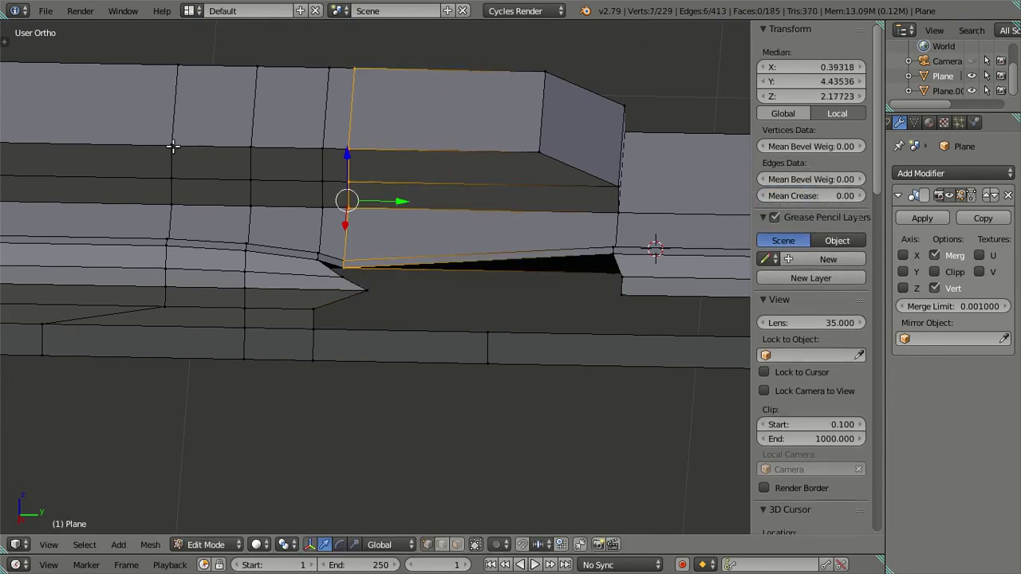
key(g)
click(414, 195)
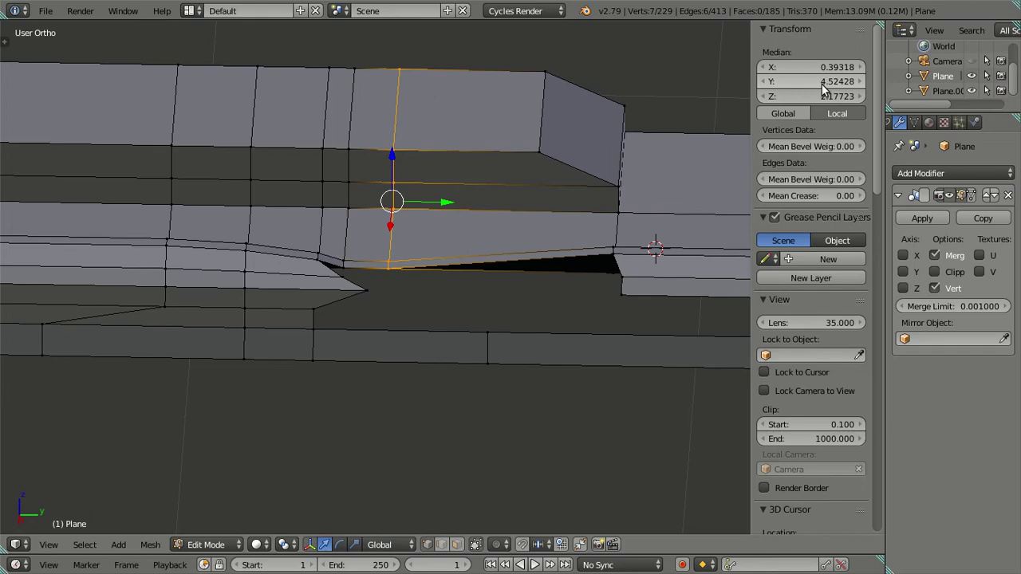
key(a)
mouse_move(401, 164)
middle_down()
mouse_move(342, 282)
mouse_move(180, 160)
mouse_move(210, 173)
mouse_move(260, 231)
mouse_move(356, 154)
mouse_move(385, 197)
mouse_move(403, 181)
mouse_move(391, 141)
mouse_move(354, 144)
mouse_move(357, 188)
mouse_move(337, 164)
mouse_move(351, 168)
mouse_move(343, 274)
mouse_move(332, 250)
mouse_move(382, 247)
mouse_move(338, 280)
mouse_move(312, 242)
middle_up()
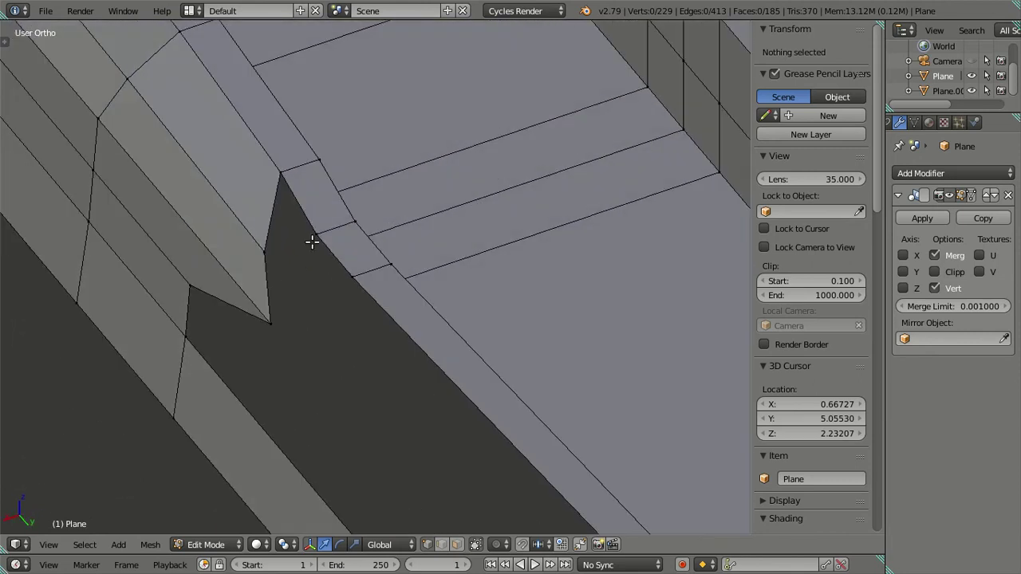
Merge the step-corner vertices with Alt+M At First.
right_click(313, 237)
key(alt+m)
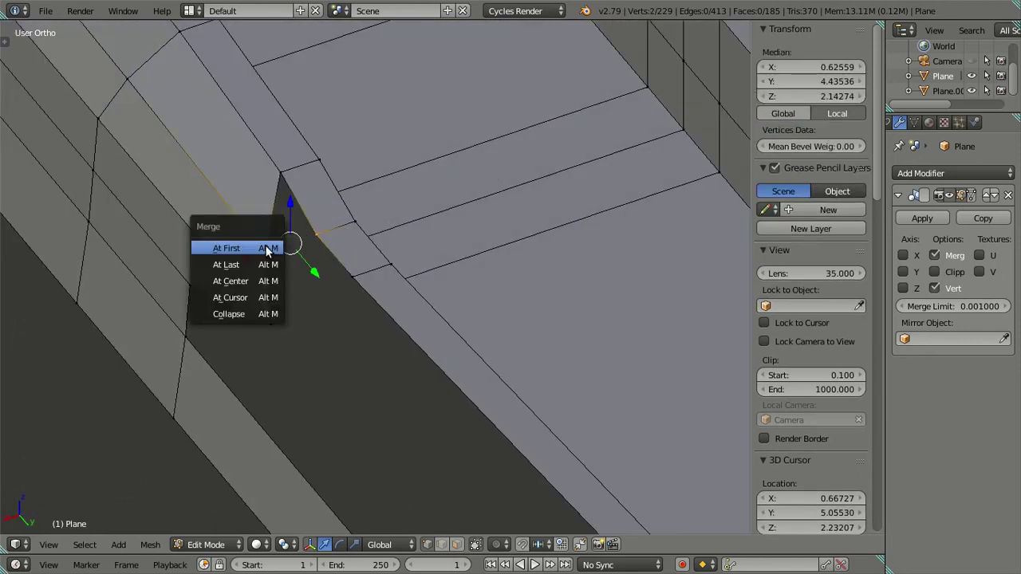
click(267, 249)
key(a)
mouse_move(351, 274)
middle_down()
mouse_move(262, 244)
mouse_move(285, 221)
mouse_move(244, 225)
mouse_move(216, 288)
mouse_move(227, 280)
middle_up()
scroll(315, 232, up, 3)
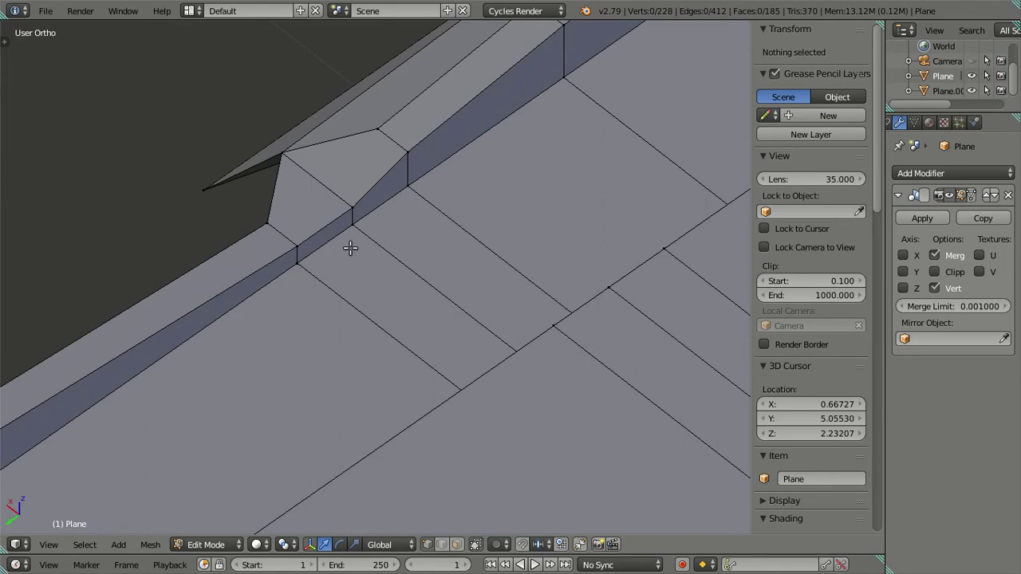
scroll(377, 225, up, 2)
scroll(365, 209, up, 1)
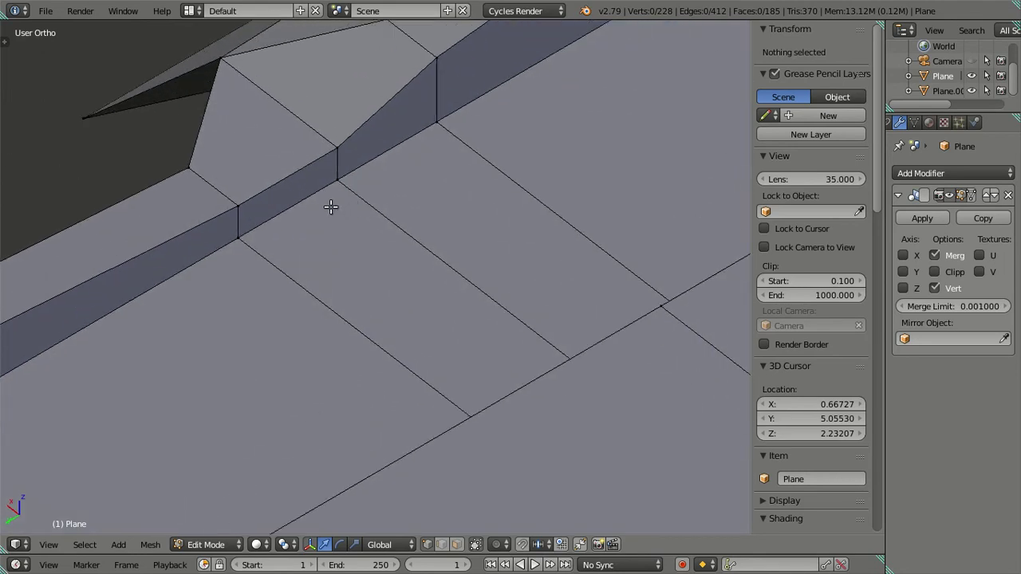
Collapse the step's bottom edge into a single vertex.
right_click(299, 214)
key(alt+m)
click(232, 241)
key(a)
mouse_move(237, 237)
middle_down()
mouse_move(383, 264)
mouse_move(437, 298)
middle_up()
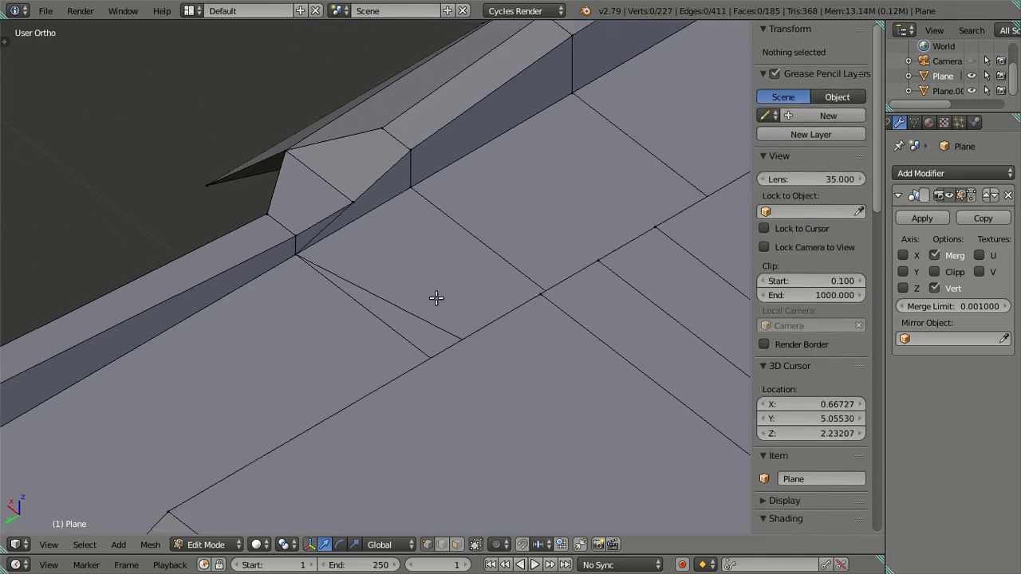
Dissolve the diagonal edges at the step, undoing an extra strip-edge dissolve.
alt+right_click(422, 312)
key(x)
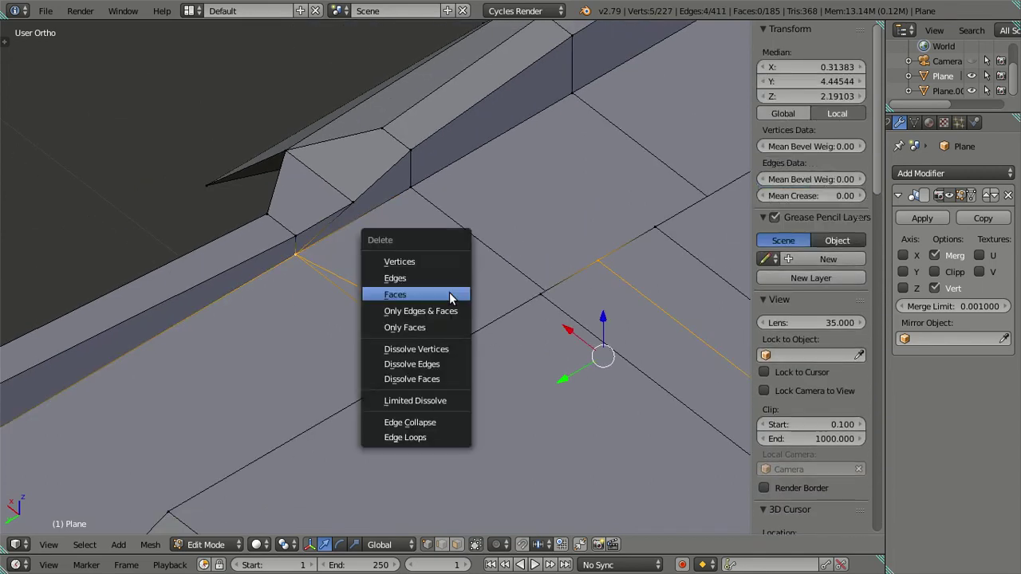
click(438, 364)
key(a)
mouse_move(378, 306)
middle_down()
mouse_move(338, 276)
mouse_move(304, 229)
middle_up()
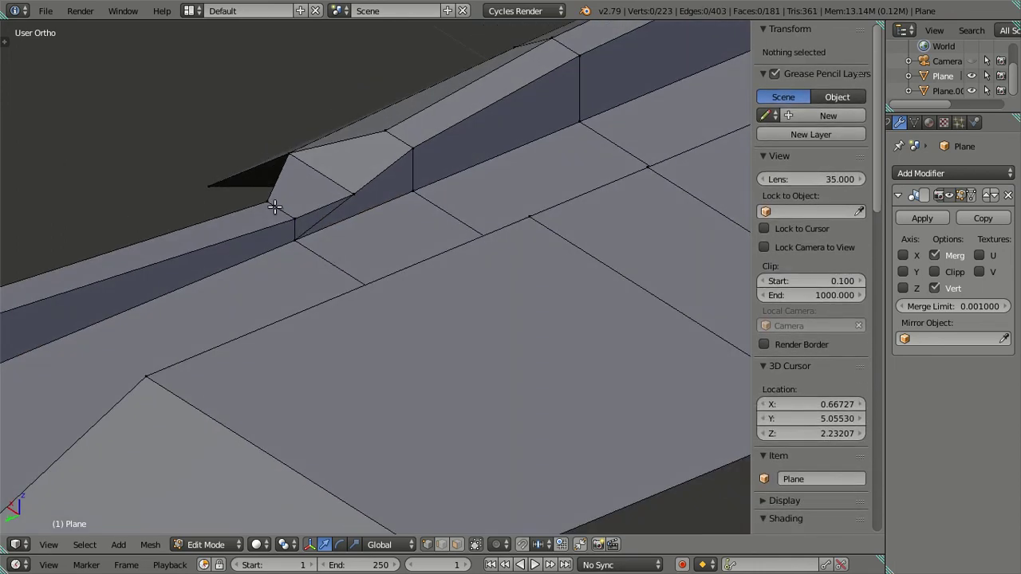
alt+right_click(274, 206)
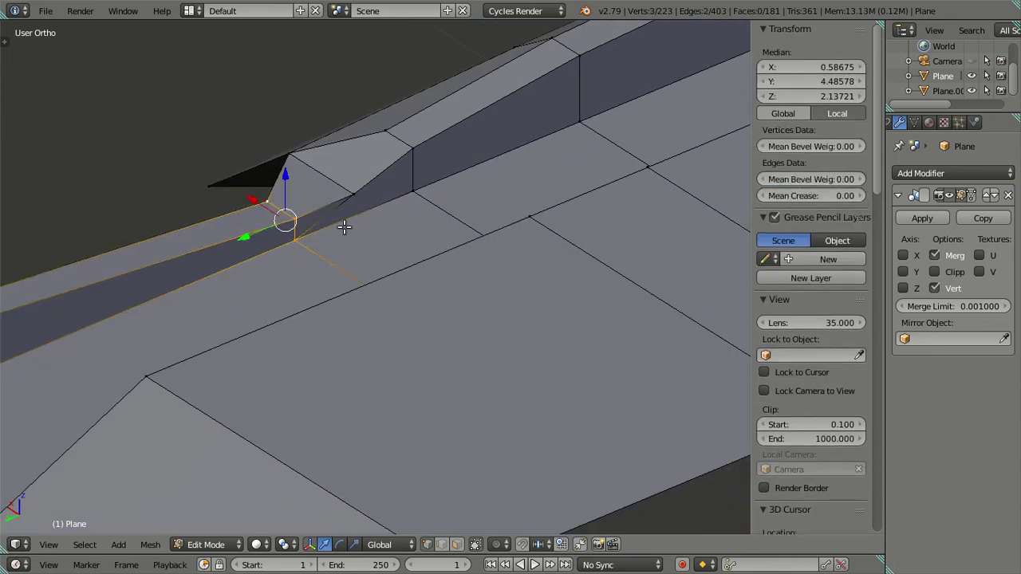
key(x)
click(426, 227)
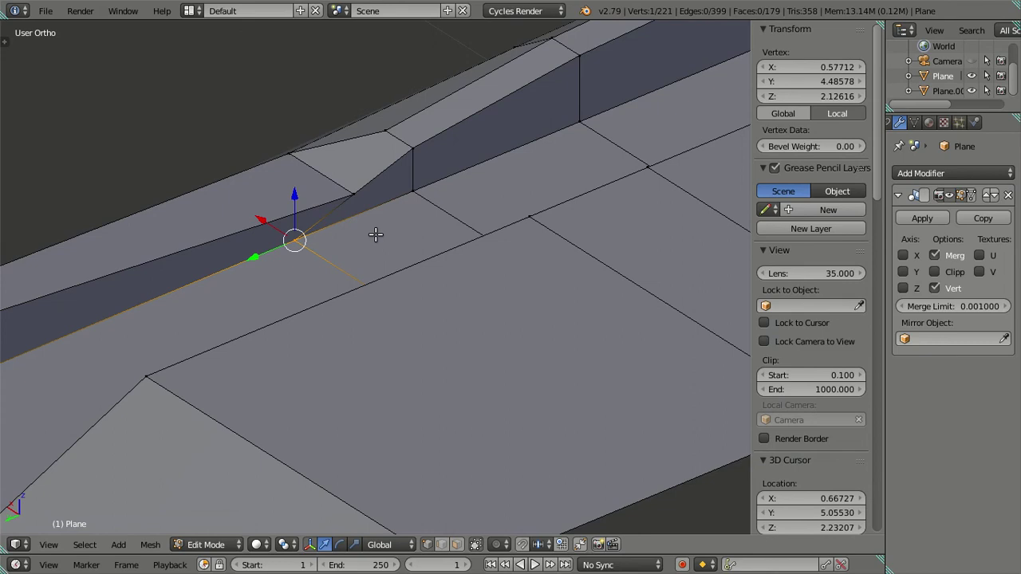
key(ctrl+z)
key(a)
mouse_move(335, 228)
middle_down()
mouse_move(340, 244)
mouse_move(410, 262)
mouse_move(368, 284)
middle_up()
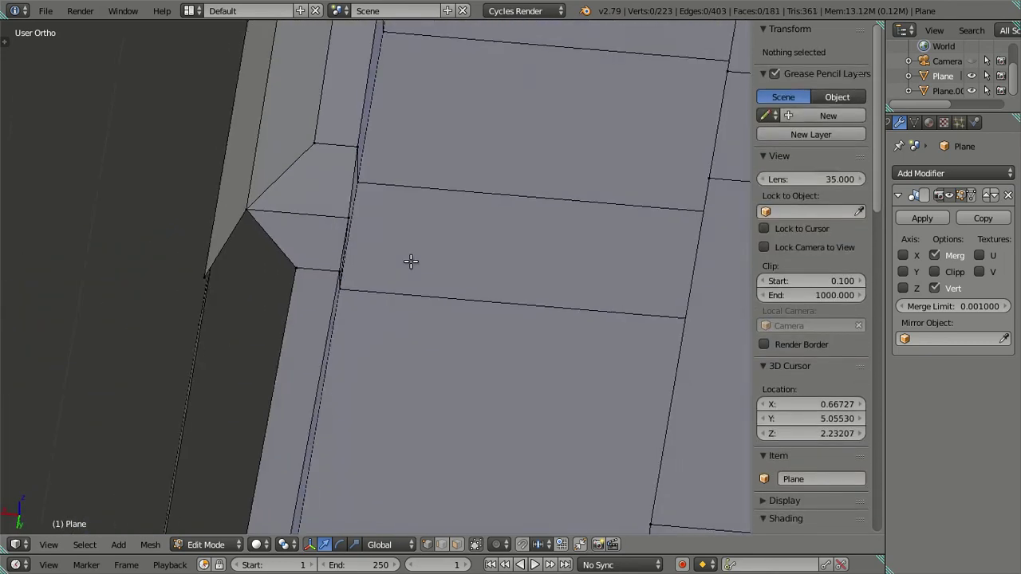
Merge a pair of redundant vertices along the roof strip edge.
right_click(330, 295)
shift+right_click(240, 324)
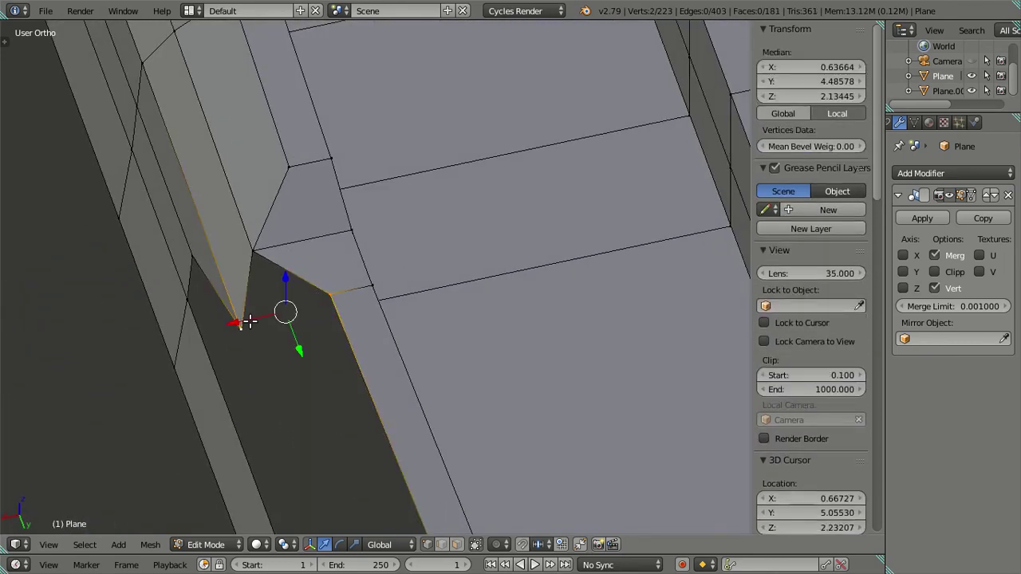
key(alt+m)
click(250, 323)
key(a)
middle_drag(461, 326, 275, 254)
Dissolve the edge between two adjacent ridge vertices.
alt+right_click(263, 238)
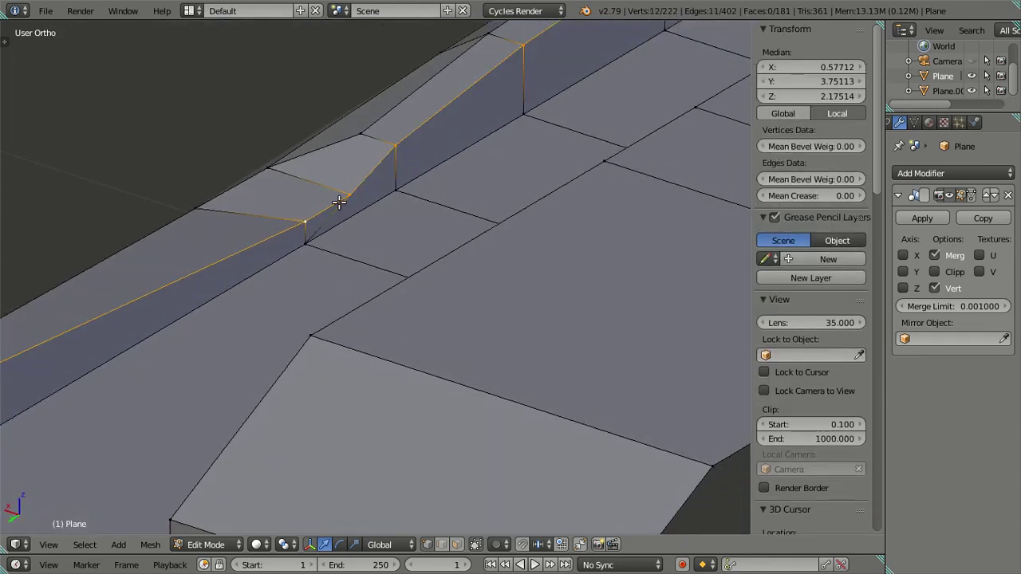
right_click(302, 221)
mouse_move(373, 256)
middle_down()
mouse_move(564, 235)
mouse_move(513, 212)
mouse_move(526, 202)
mouse_move(465, 205)
mouse_move(523, 197)
middle_up()
shift+right_click(491, 209)
scroll(253, 258, down, 3)
mouse_move(253, 257)
middle_down()
mouse_move(254, 286)
mouse_move(362, 266)
mouse_move(229, 347)
mouse_move(192, 354)
middle_up()
shift+middle_drag(485, 281, 269, 401)
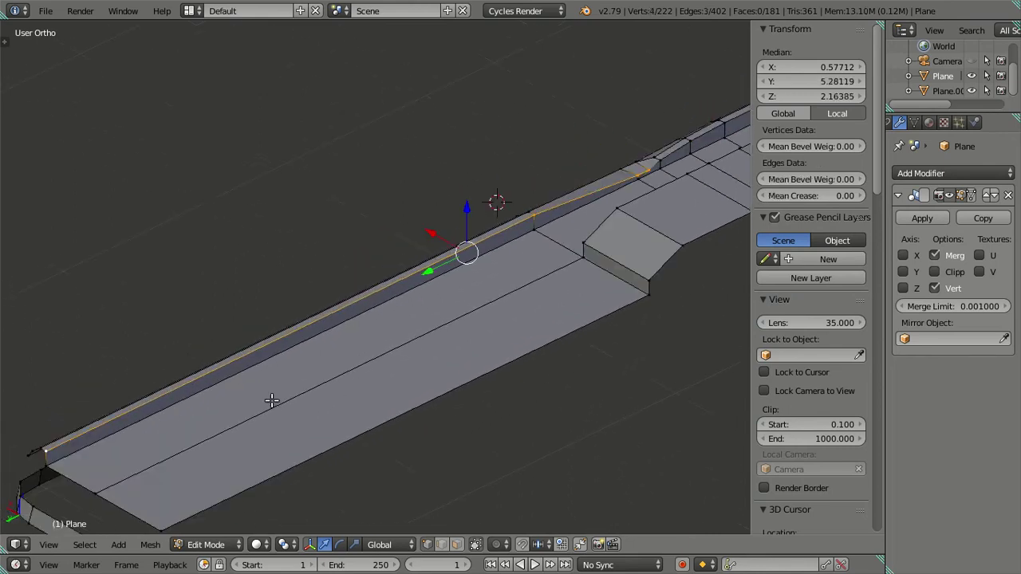
key(x)
click(566, 304)
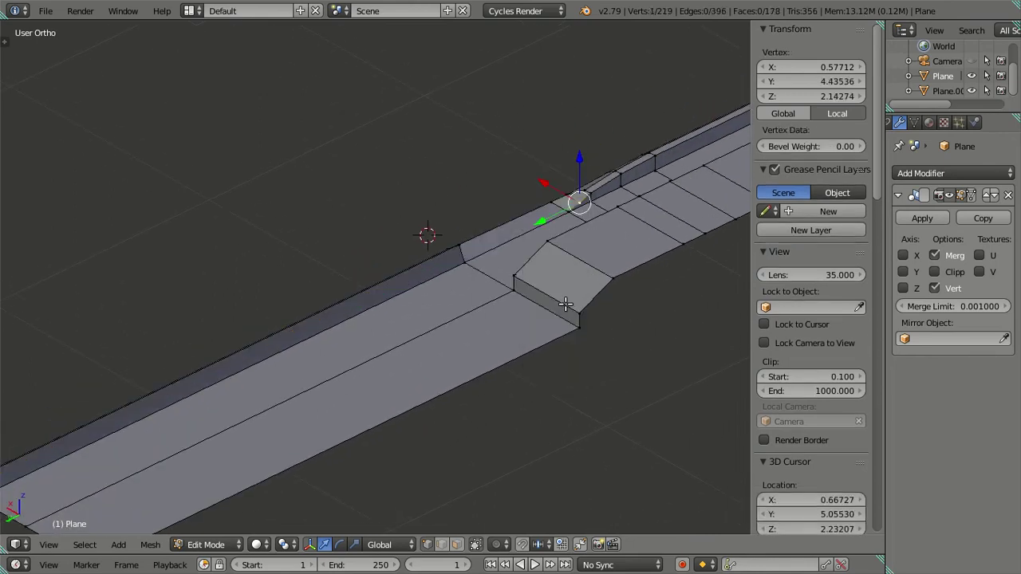
key(a)
Collapse the short edge at the step corner into one vertex.
mouse_move(566, 304)
middle_down()
mouse_move(566, 247)
mouse_move(604, 228)
mouse_move(639, 241)
middle_up()
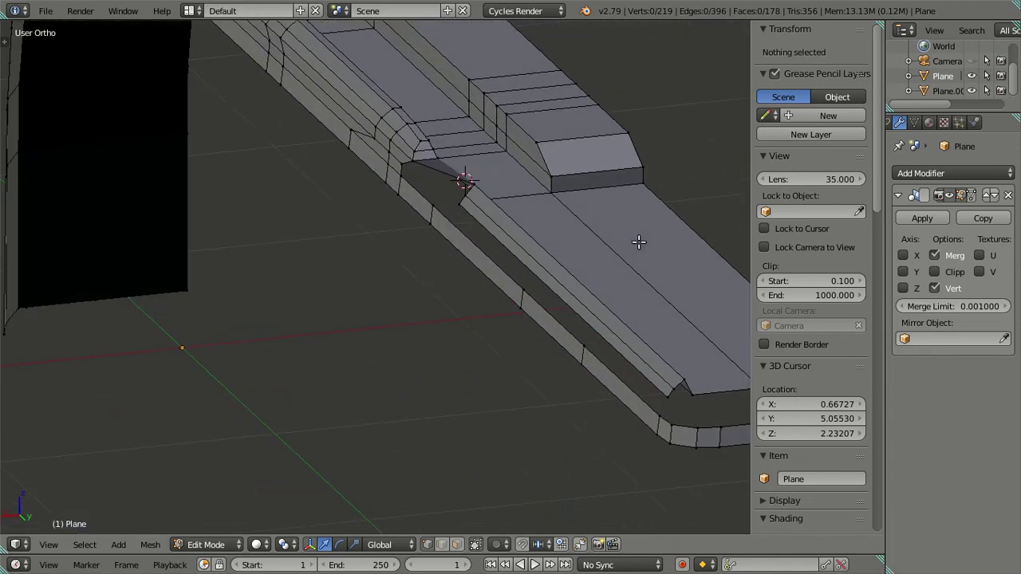
mouse_move(576, 178)
shift+middle_down()
mouse_move(371, 182)
mouse_move(391, 225)
mouse_move(321, 152)
shift+middle_up()
scroll(259, 148, up, 2)
mouse_move(258, 148)
middle_down()
mouse_move(234, 141)
mouse_move(265, 186)
mouse_move(431, 336)
middle_up()
scroll(474, 301, up, 2)
right_click(475, 309)
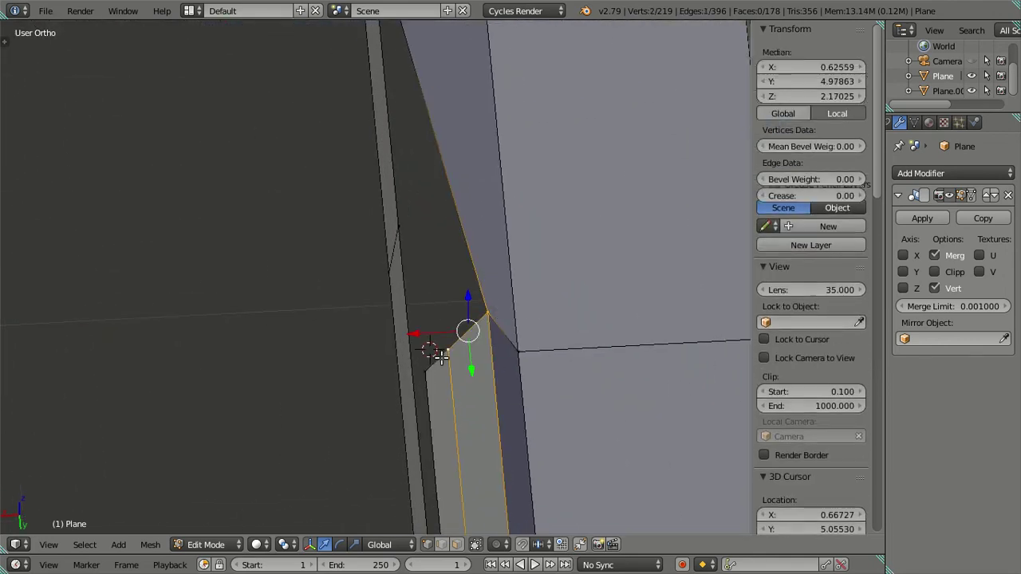
scroll(440, 357, down, 2)
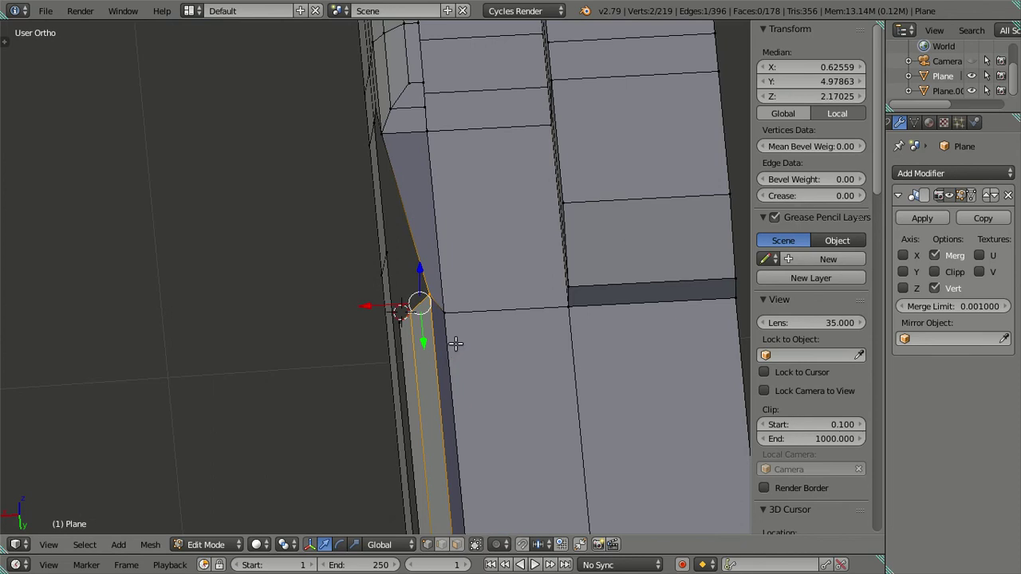
key(alt+m)
click(465, 283)
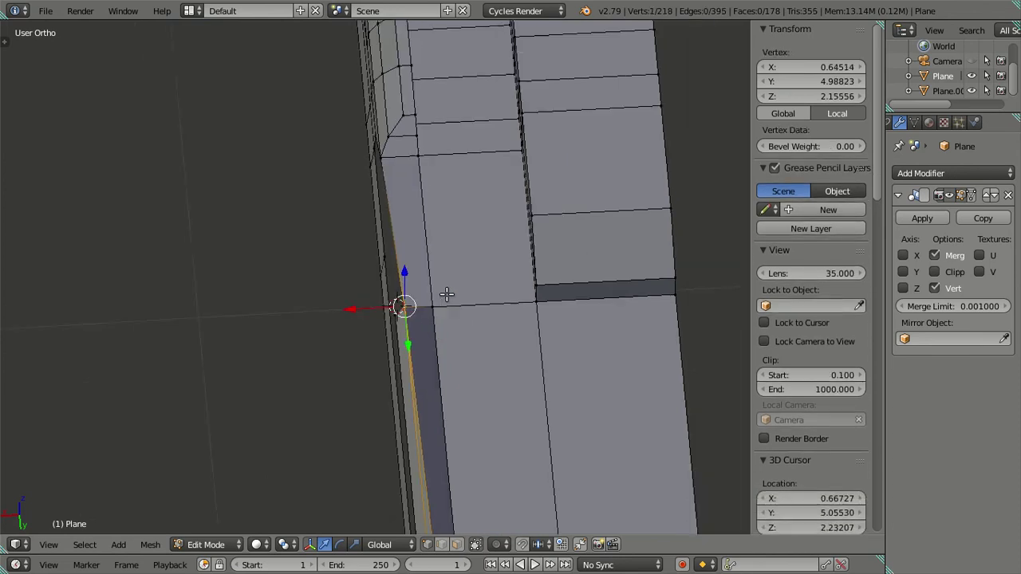
key(a)
Merge the next short corner edge onto its last vertex.
scroll(446, 291, down, 3)
scroll(433, 380, down, 2)
scroll(433, 380, up, 2)
scroll(444, 346, up, 2)
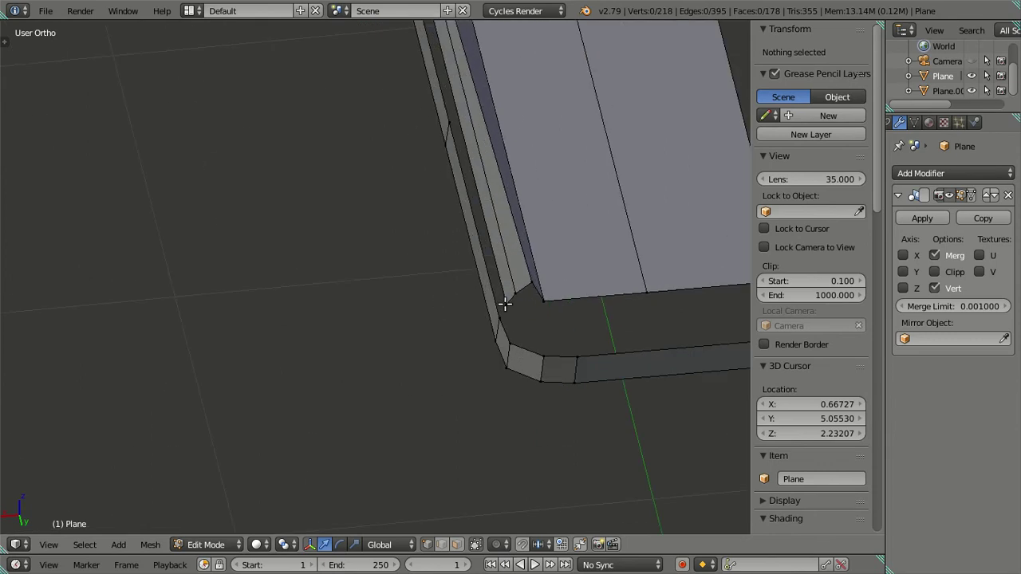
right_click(527, 291)
key(alt+m)
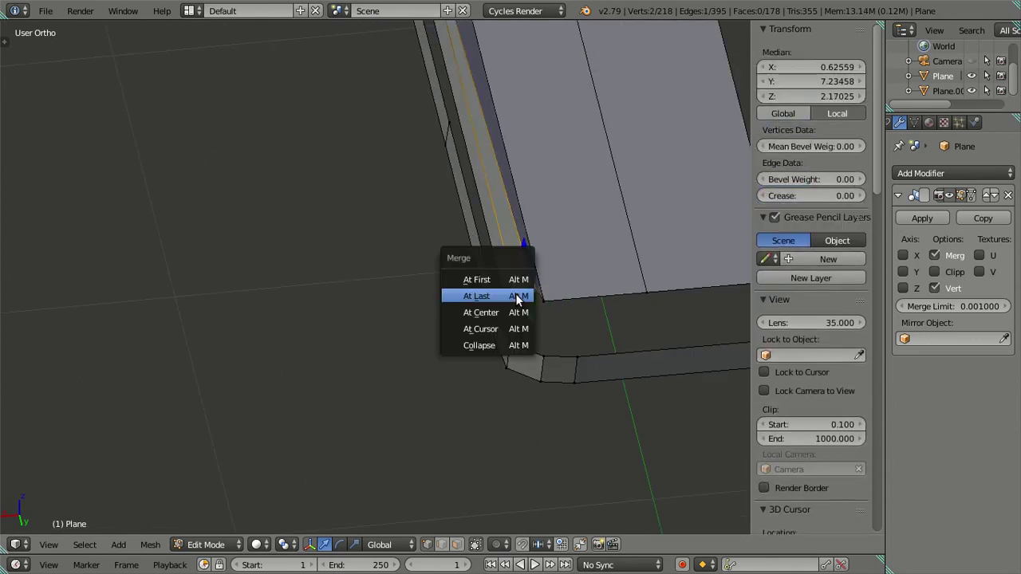
click(519, 292)
scroll(388, 241, down, 2)
key(a)
mouse_move(389, 241)
middle_down()
mouse_move(548, 196)
mouse_move(656, 194)
mouse_move(364, 171)
mouse_move(417, 335)
mouse_move(431, 326)
mouse_move(417, 290)
mouse_move(456, 282)
mouse_move(303, 274)
mouse_move(273, 294)
mouse_move(266, 332)
mouse_move(171, 292)
mouse_move(272, 280)
middle_up()
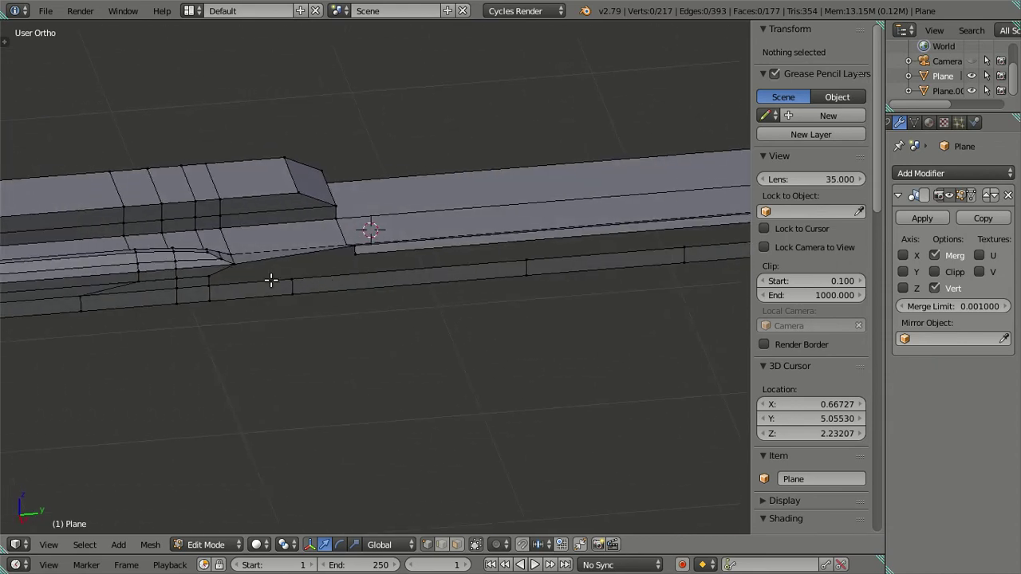
Read the roof-edge vertex coordinates in the N panel.
scroll(98, 250, up, 2)
right_click(130, 256)
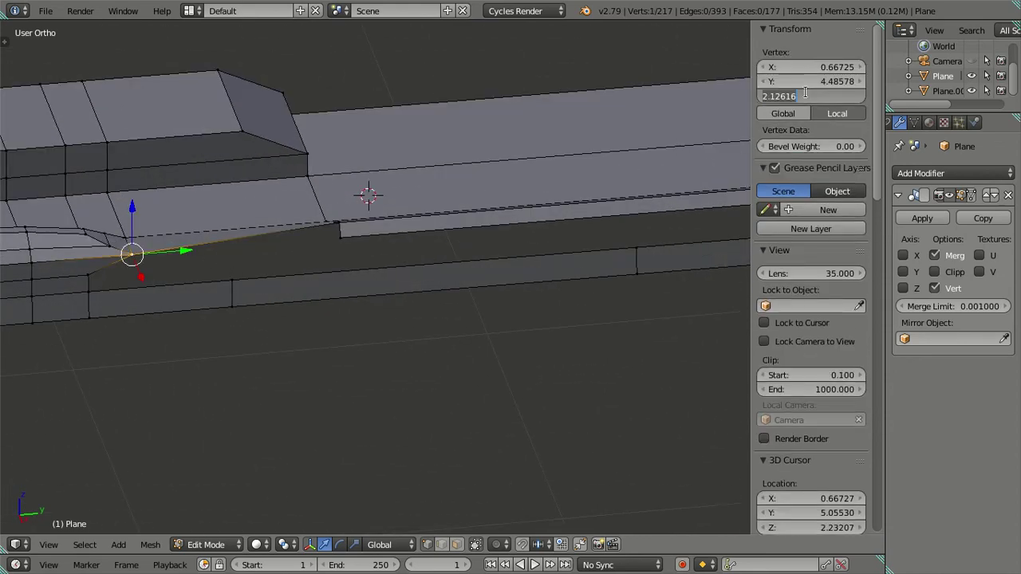
key(Return)
Inspect the side ledge's edge and inner corner vertices from a top-down angle.
key(a)
mouse_move(535, 305)
middle_down()
mouse_move(317, 328)
mouse_move(262, 205)
middle_up()
right_click(213, 131)
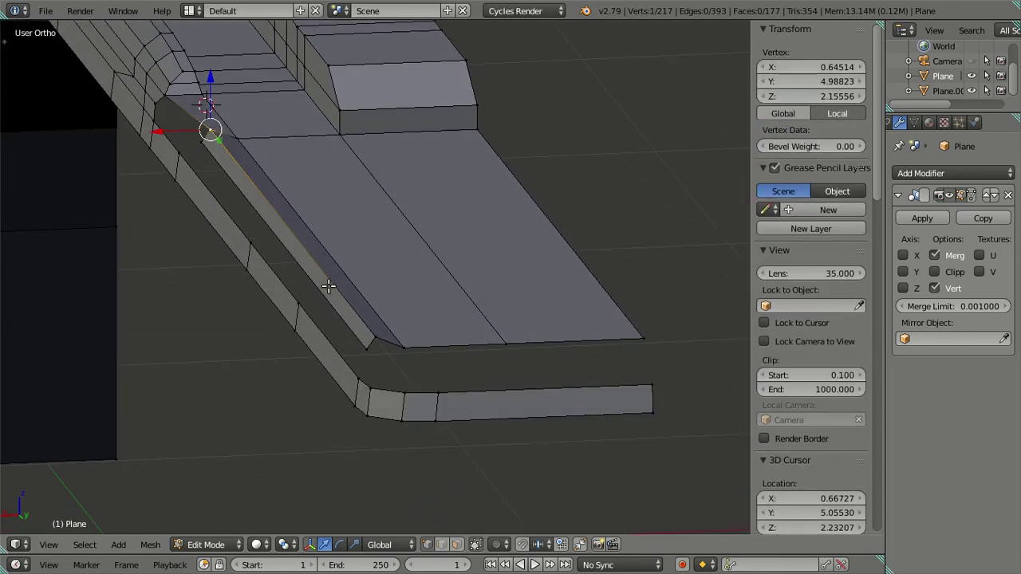
shift+right_click(368, 331)
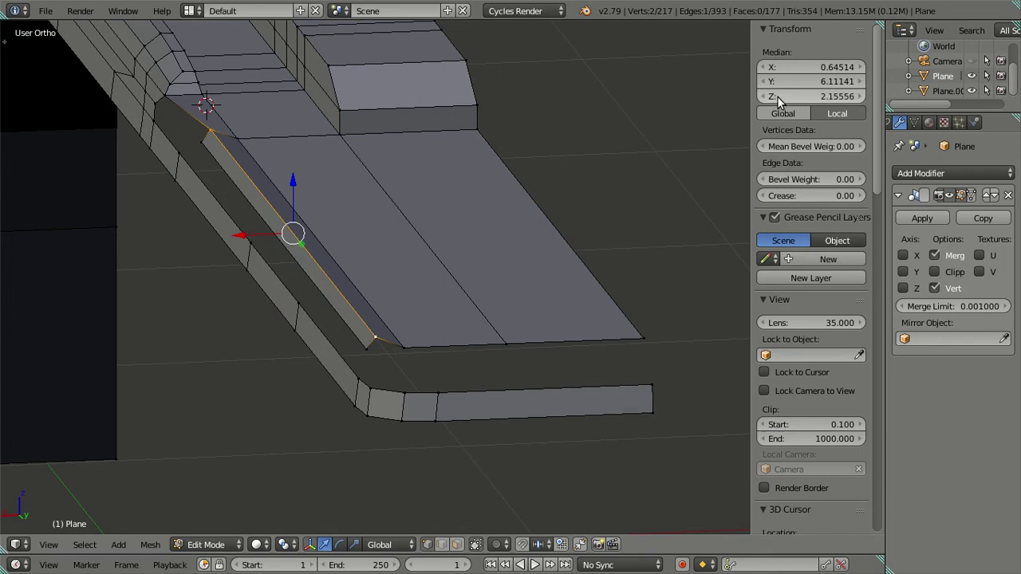
key(a)
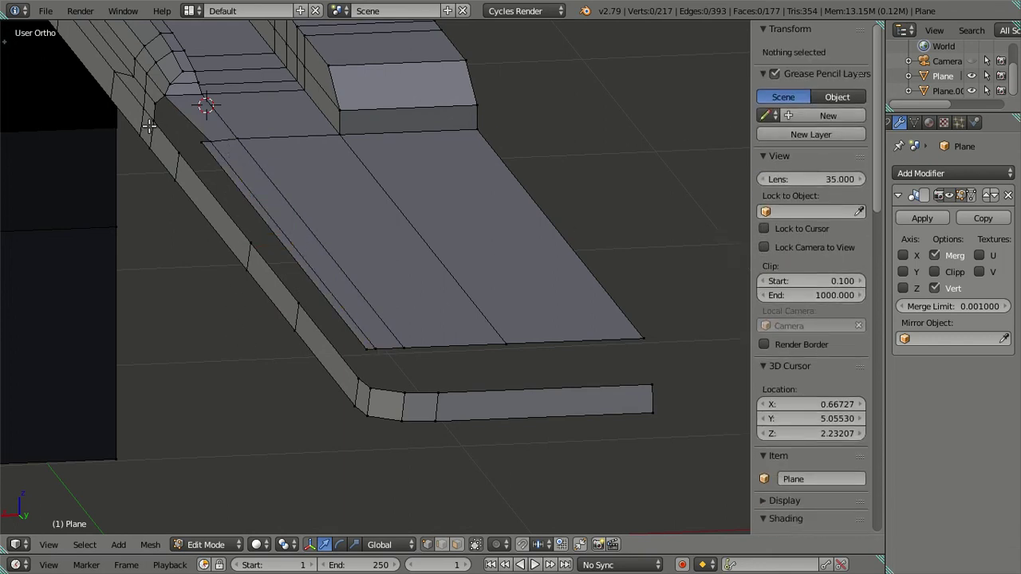
right_click(154, 104)
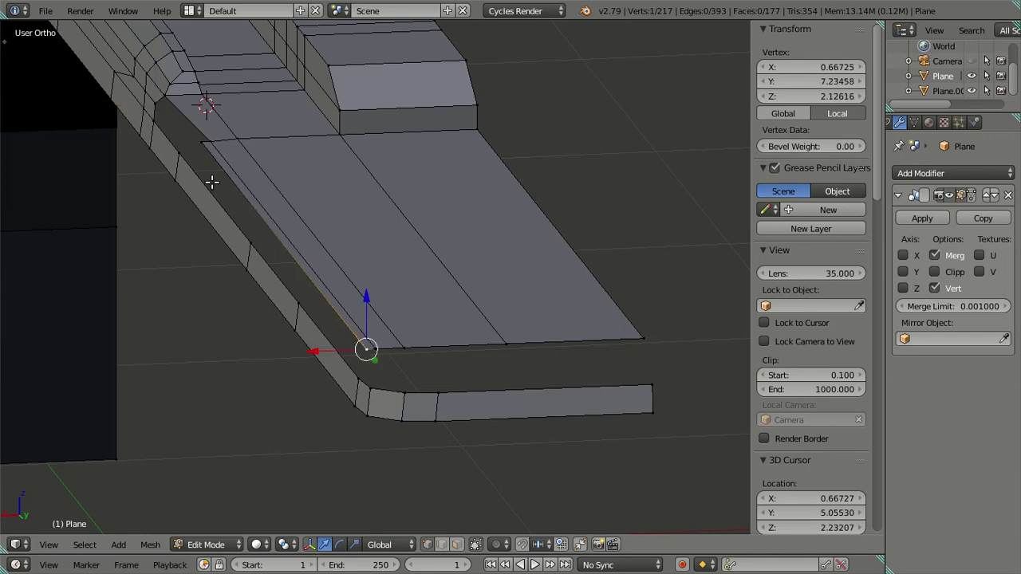
shift+right_click(193, 143)
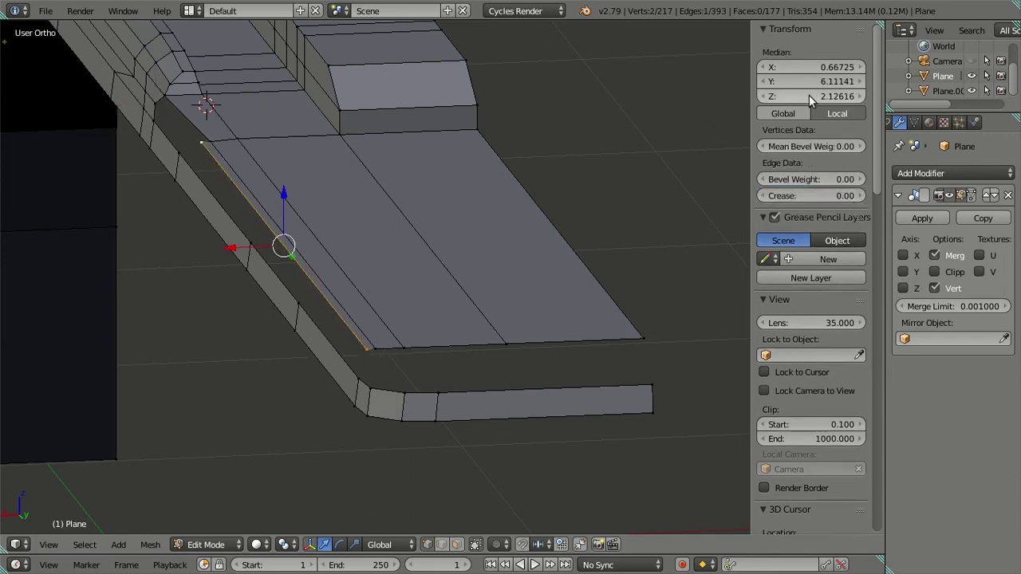
key(a)
Set the ledge corner vertex's X coordinate to 0.66725 to line up with the roof edge.
mouse_move(322, 216)
middle_down()
mouse_move(395, 203)
mouse_move(506, 209)
mouse_move(388, 225)
mouse_move(293, 198)
mouse_move(308, 194)
mouse_move(344, 252)
mouse_move(337, 269)
mouse_move(334, 255)
mouse_move(375, 237)
mouse_move(387, 213)
mouse_move(353, 221)
mouse_move(412, 253)
mouse_move(491, 241)
mouse_move(388, 244)
mouse_move(414, 242)
mouse_move(385, 228)
mouse_move(390, 217)
mouse_move(349, 245)
mouse_move(264, 187)
mouse_move(326, 271)
mouse_move(263, 191)
middle_up()
scroll(293, 175, up, 3)
scroll(335, 253, down, 3)
scroll(388, 229, down, 2)
scroll(412, 253, up, 3)
scroll(348, 245, up, 5)
right_click(250, 183)
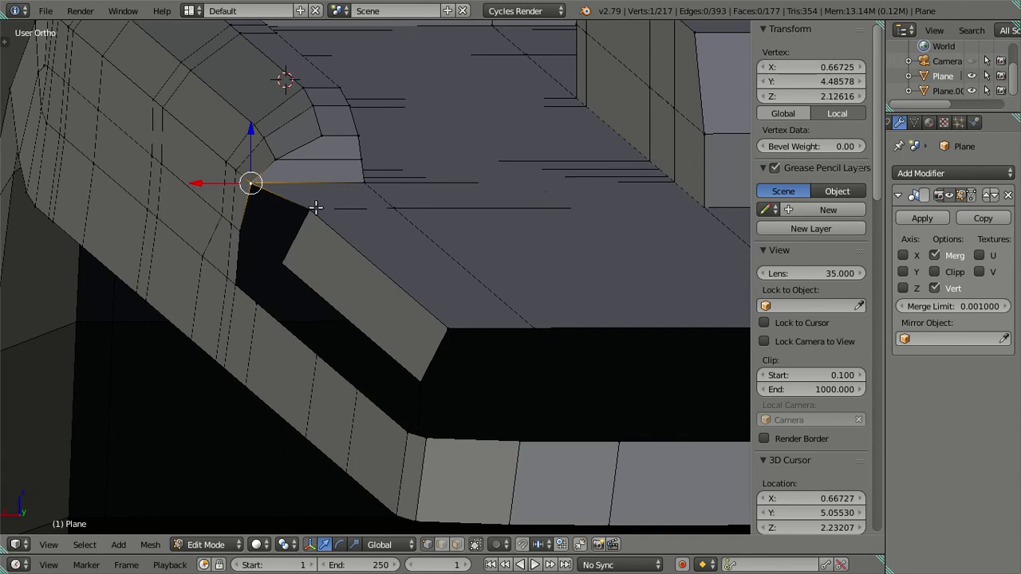
drag(794, 65, 798, 65)
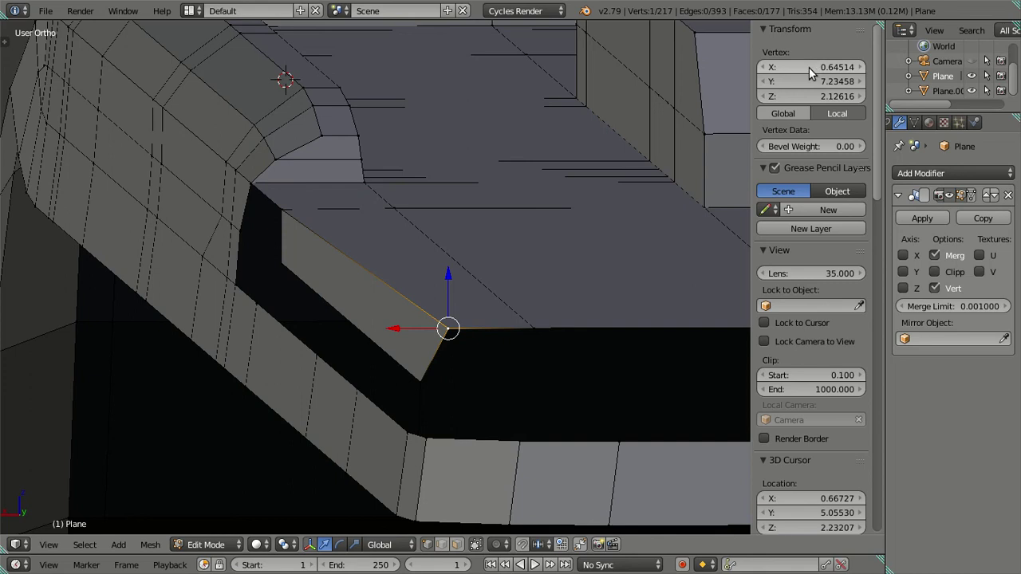
key(ctrl+shift+z)
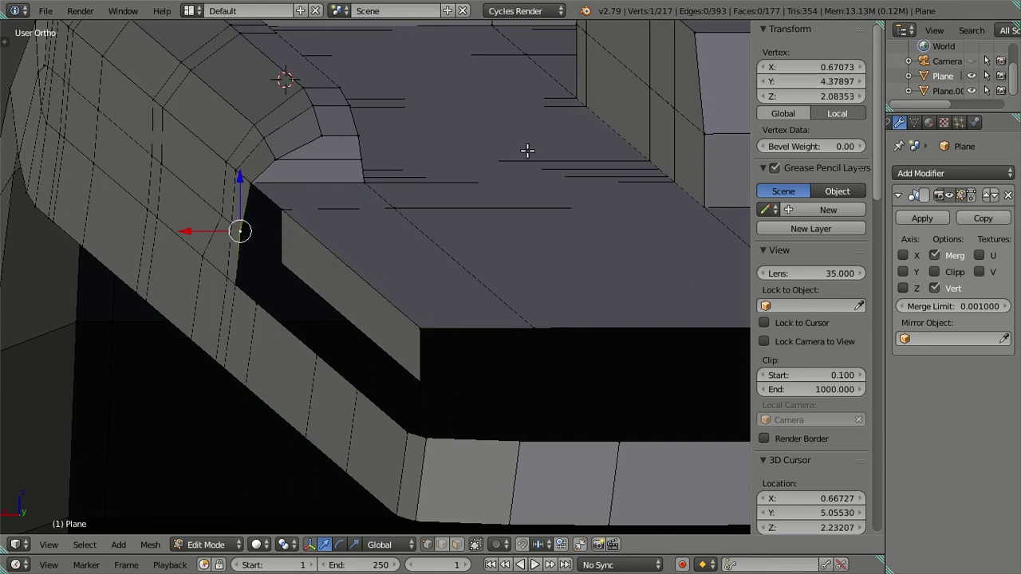
drag(790, 67, 793, 67)
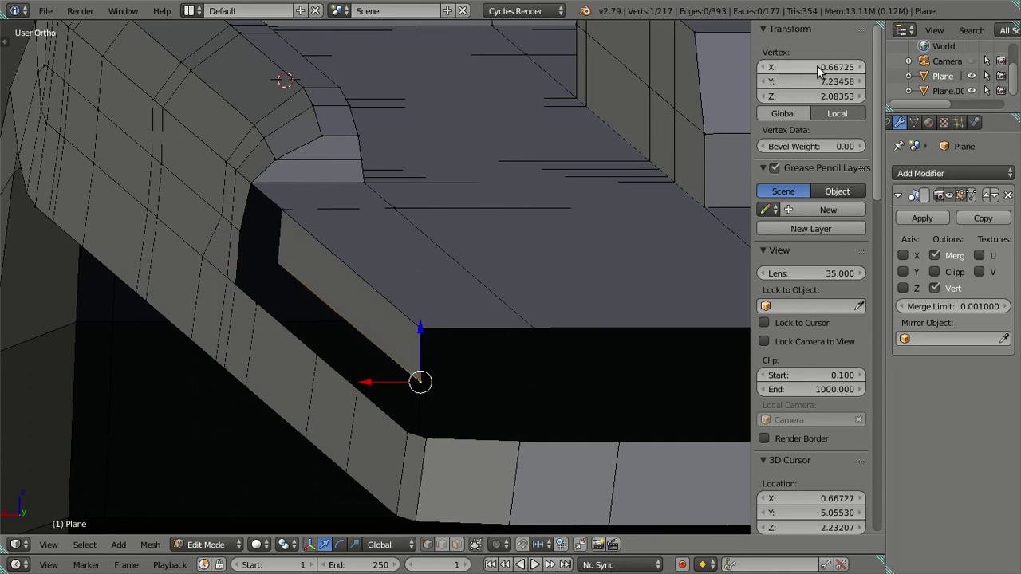
key(a)
mouse_move(353, 264)
middle_down()
mouse_move(482, 276)
mouse_move(471, 268)
middle_up()
key(KP_3)
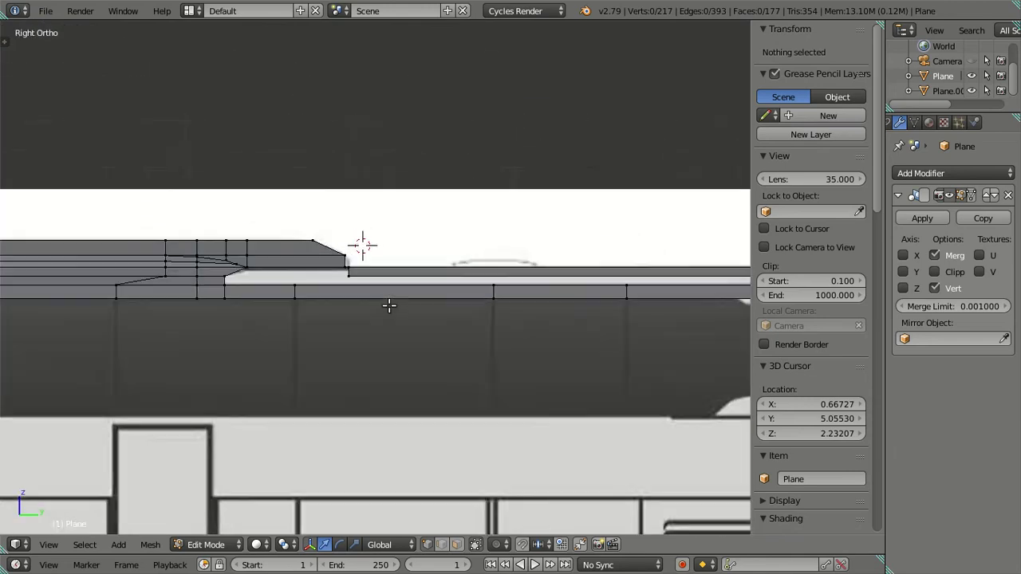
Pick two roof-edge vertices at the hump's front, then return to the right side view.
scroll(390, 303, up, 1)
mouse_move(348, 285)
middle_down()
mouse_move(344, 310)
mouse_move(367, 316)
mouse_move(325, 268)
mouse_move(396, 296)
middle_up()
right_click(396, 296)
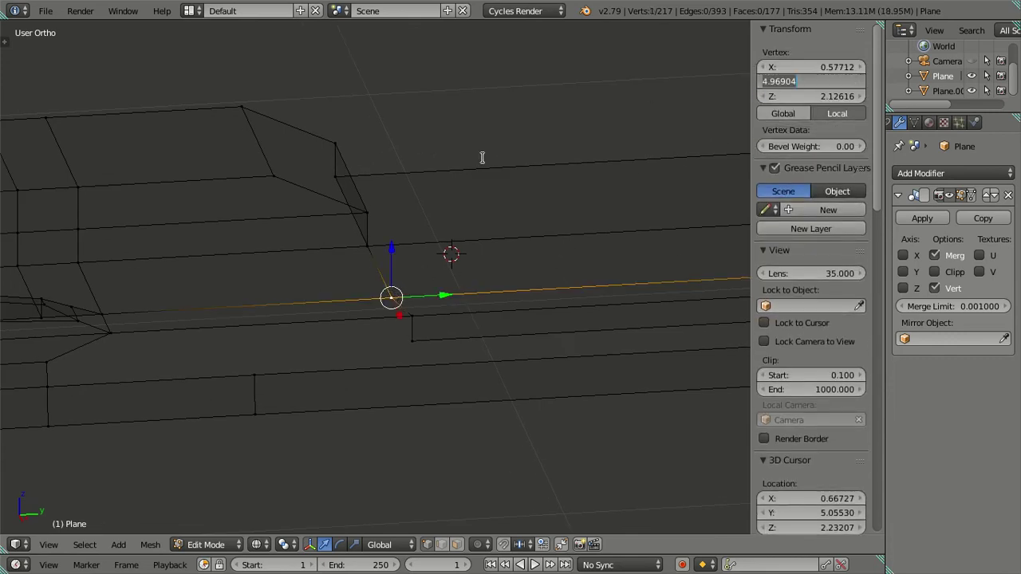
shift+right_click(432, 314)
key(a)
mouse_move(409, 253)
middle_down()
mouse_move(581, 365)
mouse_move(543, 333)
middle_up()
key(KP_3)
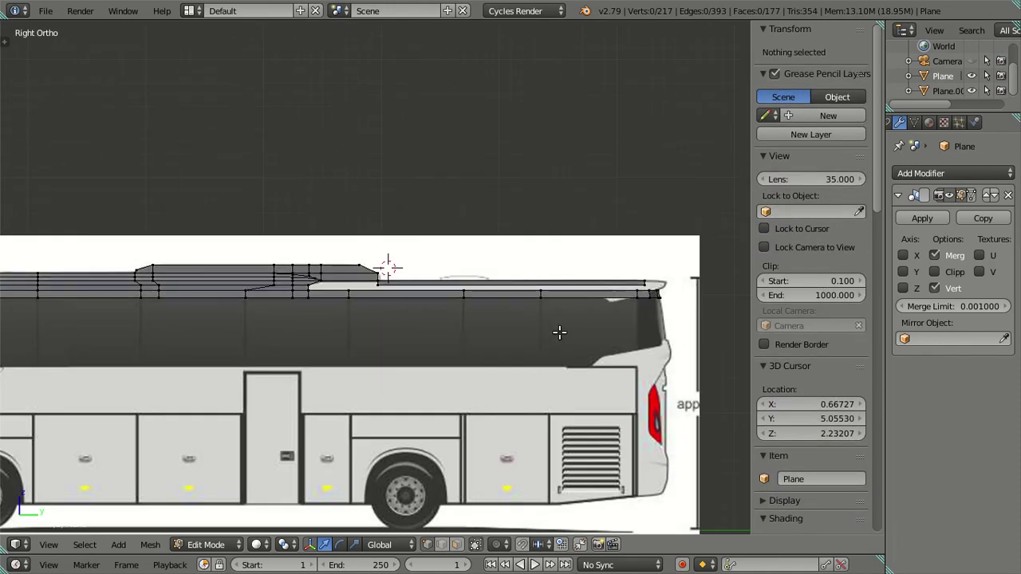
Select the roof-edge vertices below the hump and fill the gap with a new face.
scroll(578, 335, up, 1)
scroll(447, 278, up, 3)
scroll(260, 296, up, 2)
scroll(278, 307, up, 2)
mouse_move(278, 307)
middle_down()
mouse_move(290, 380)
mouse_move(358, 408)
mouse_move(315, 412)
mouse_move(320, 387)
middle_up()
key(z)
right_click(289, 398)
ctrl+right_click(503, 345)
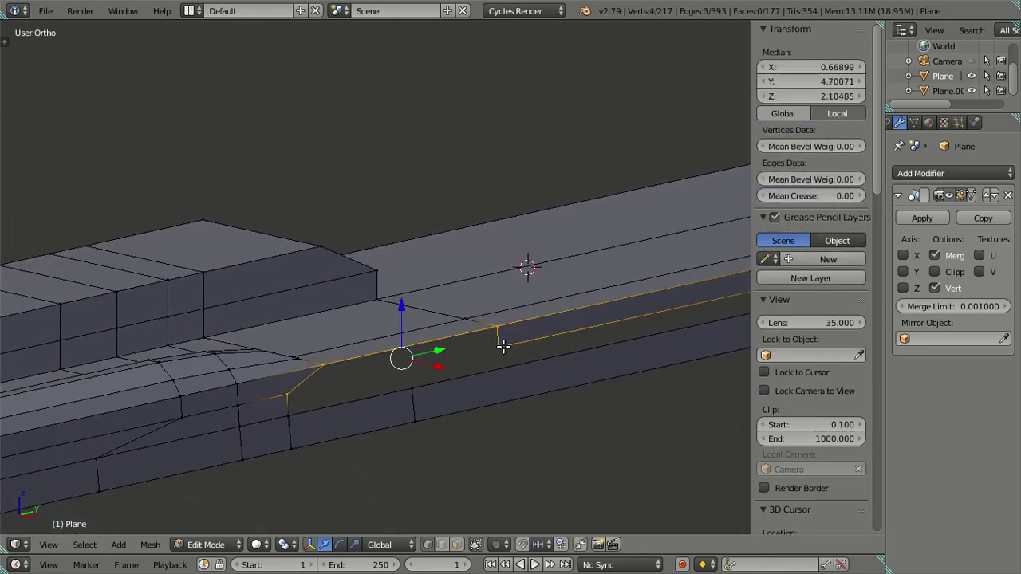
key(a)
mouse_move(502, 345)
middle_down()
mouse_move(319, 388)
mouse_move(310, 442)
mouse_move(319, 424)
middle_up()
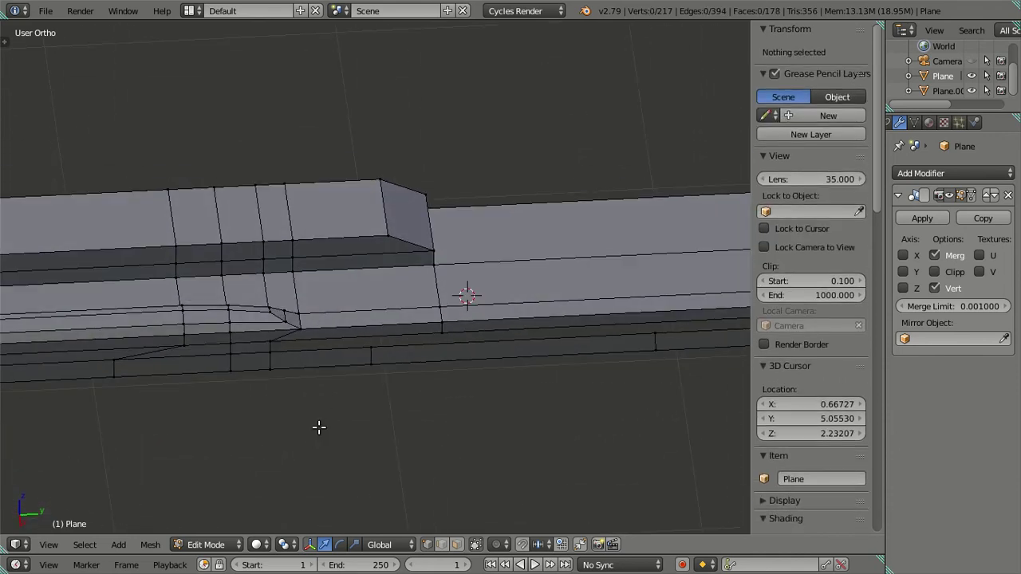
key(KP_3)
key(z)
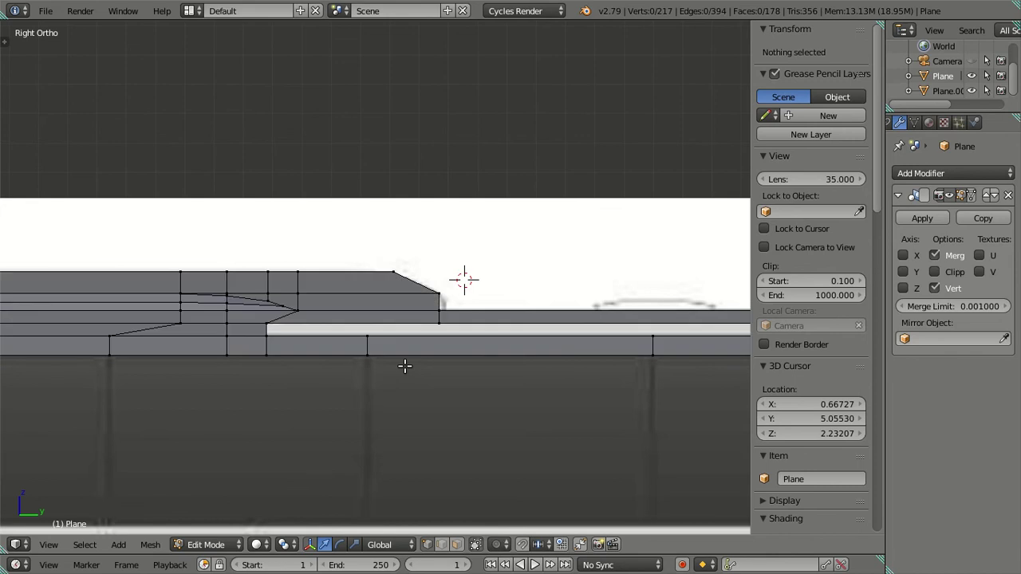
Check the hump's front vertices and inspect the new face in solid shading.
mouse_move(413, 342)
middle_down()
mouse_move(403, 417)
mouse_move(375, 369)
middle_up()
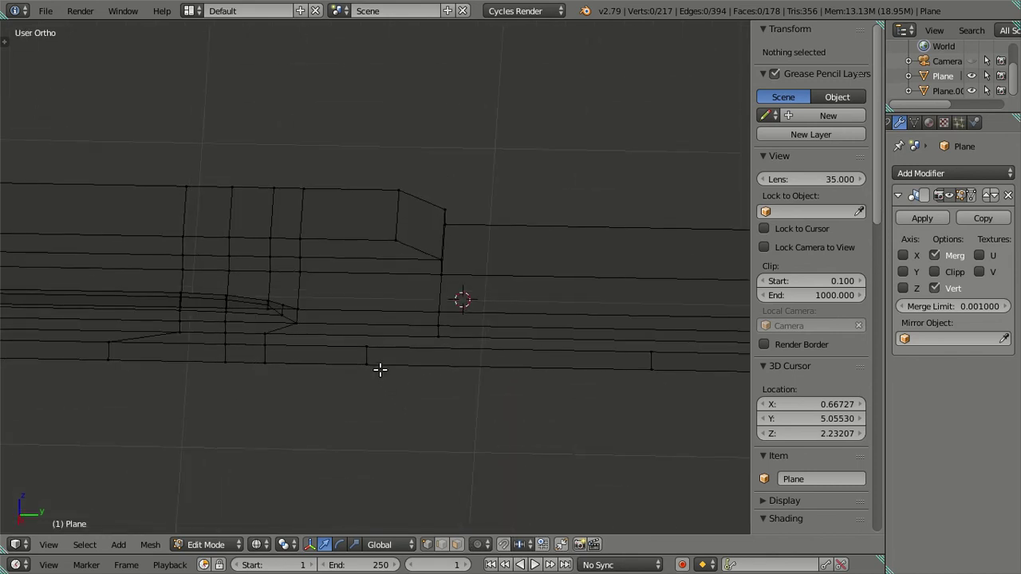
right_click(366, 365)
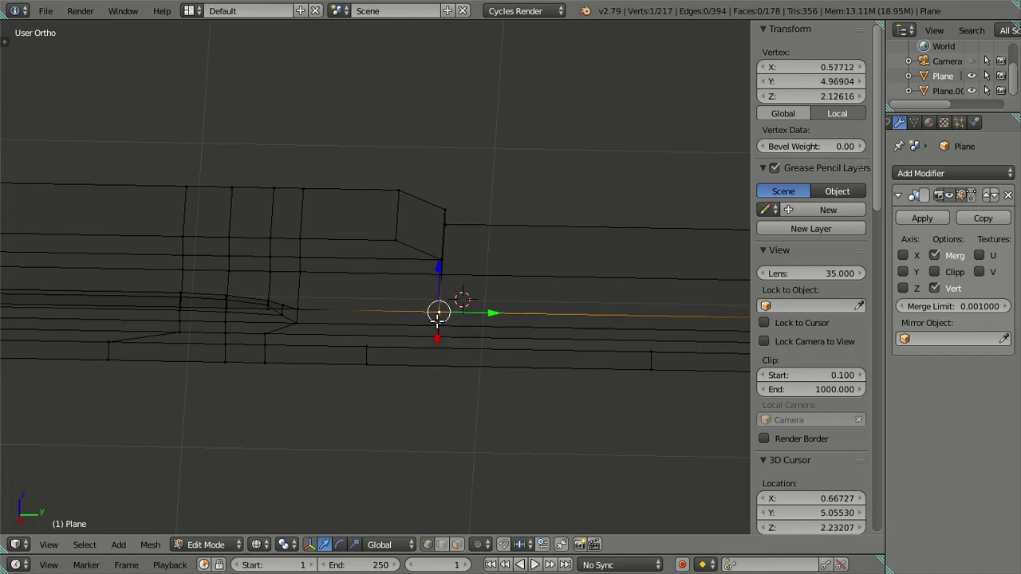
ctrl+right_click(437, 329)
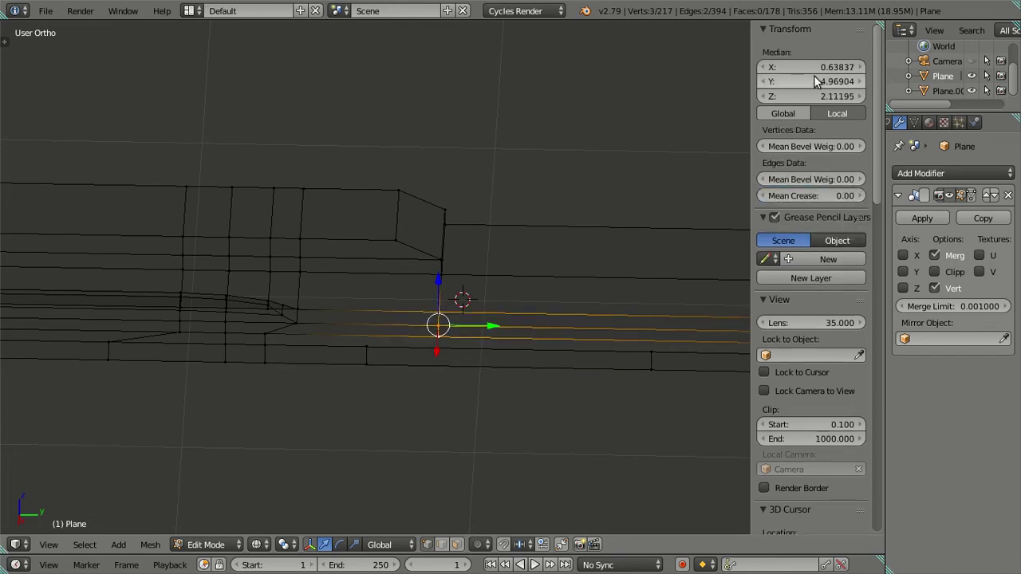
key(a)
middle_drag(324, 390, 388, 369)
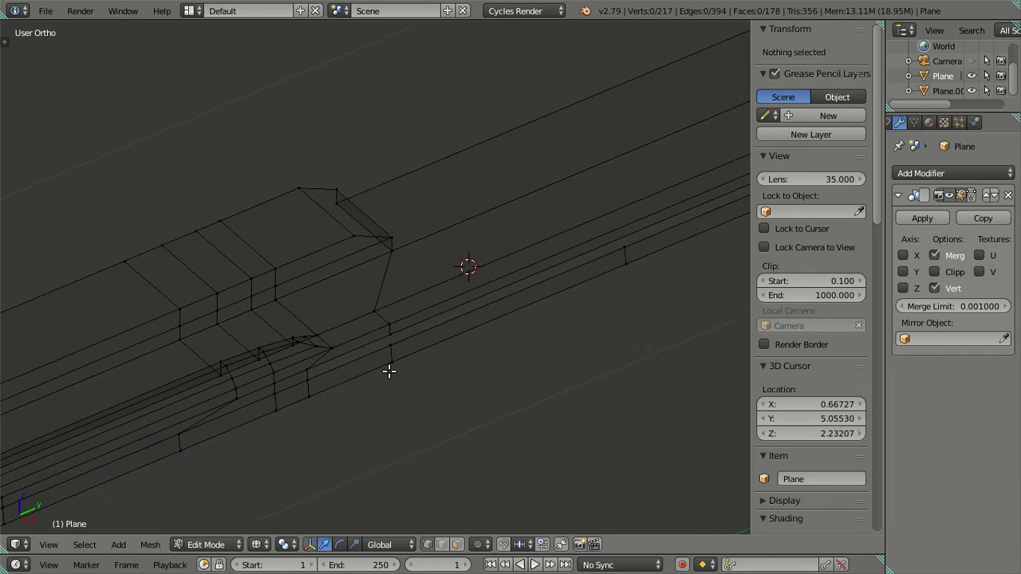
key(z)
mouse_move(552, 337)
middle_down()
mouse_move(274, 311)
mouse_move(428, 306)
mouse_move(343, 301)
mouse_move(510, 326)
mouse_move(372, 456)
mouse_move(381, 479)
mouse_move(387, 439)
mouse_move(484, 418)
mouse_move(413, 392)
mouse_move(448, 354)
middle_up()
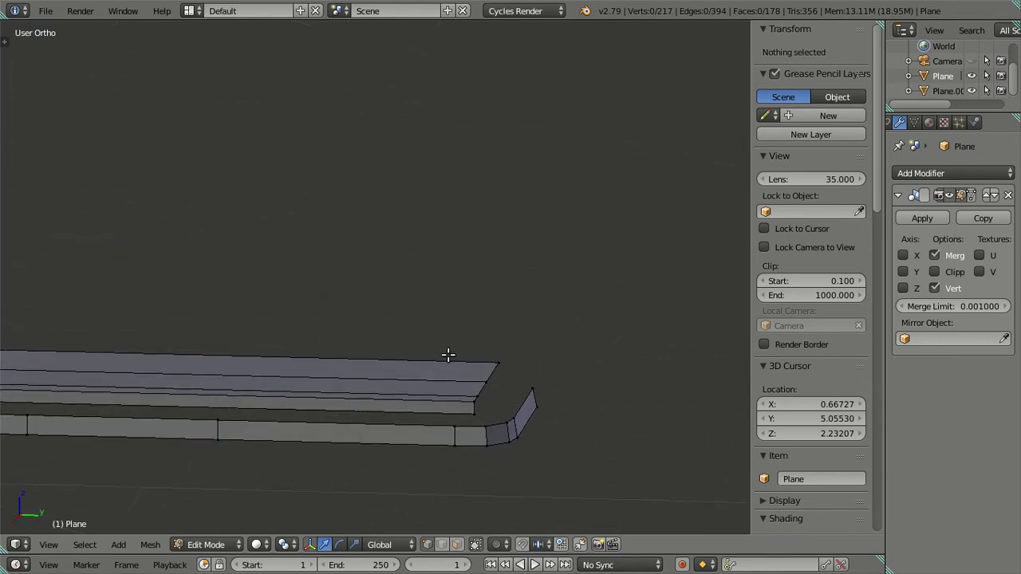
right_click(462, 447)
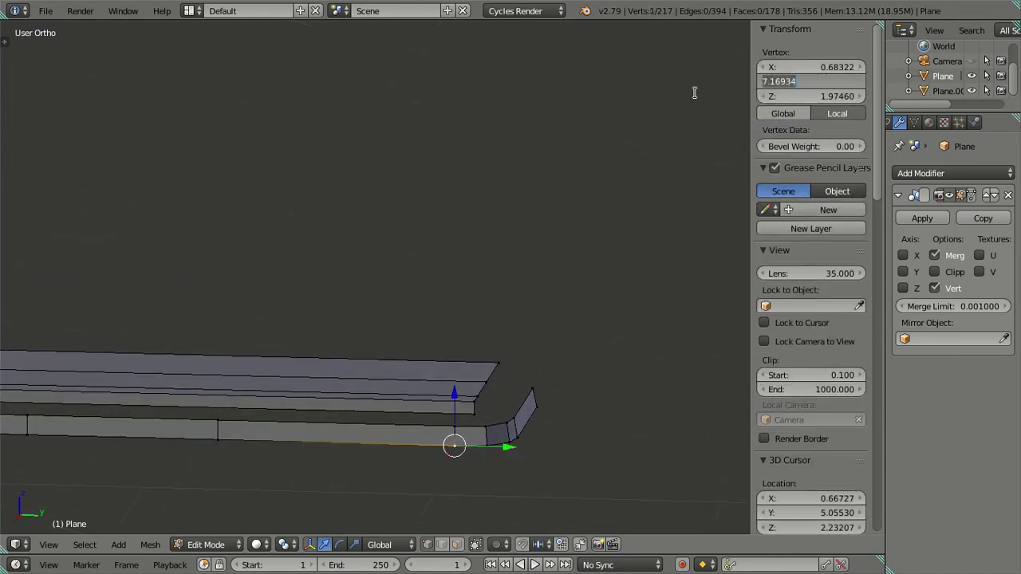
key(a)
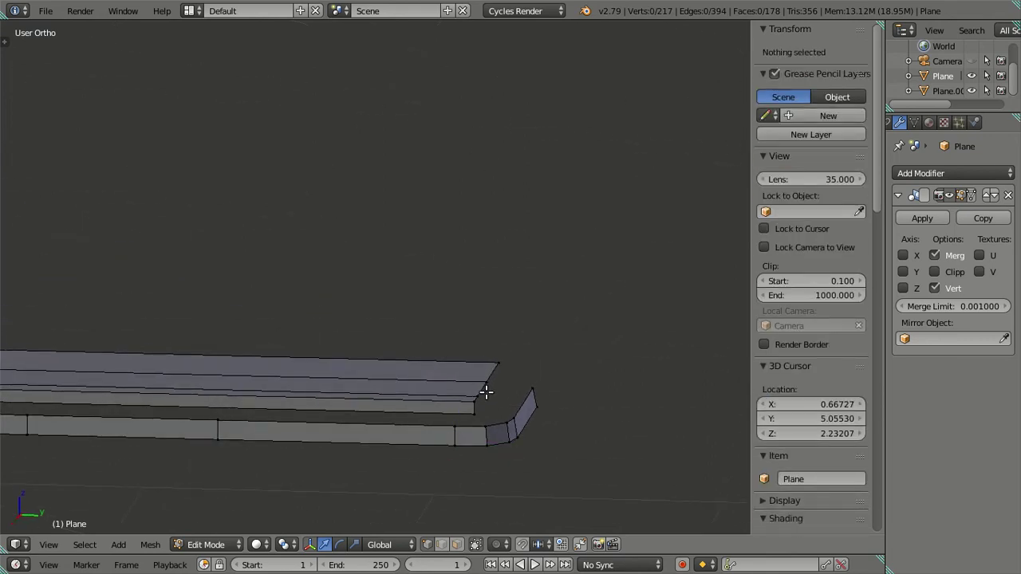
alt+right_click(486, 392)
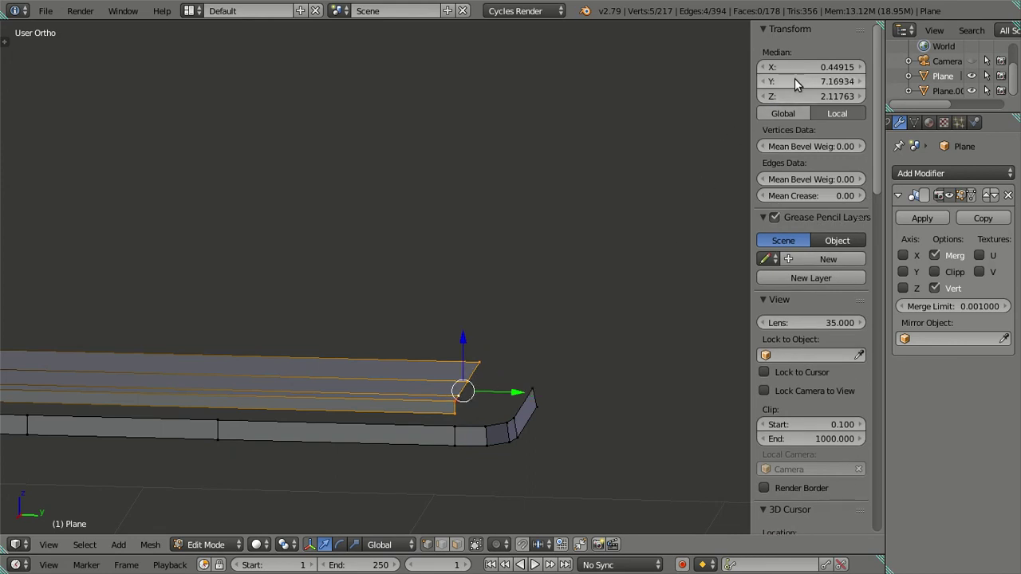
key(a)
mouse_move(494, 372)
middle_down()
mouse_move(490, 466)
mouse_move(516, 441)
mouse_move(475, 379)
middle_up()
scroll(430, 370, up, 1)
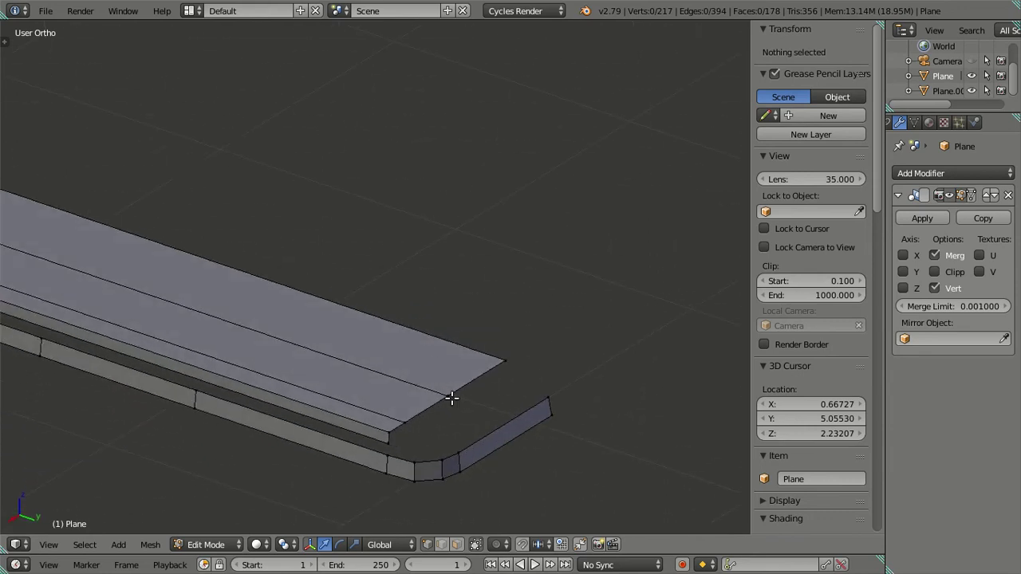
scroll(445, 410, up, 1)
mouse_move(410, 319)
middle_down()
mouse_move(378, 375)
mouse_move(414, 412)
mouse_move(419, 333)
mouse_move(426, 391)
mouse_move(403, 319)
mouse_move(465, 303)
middle_up()
key(KP_3)
scroll(367, 336, up, 2)
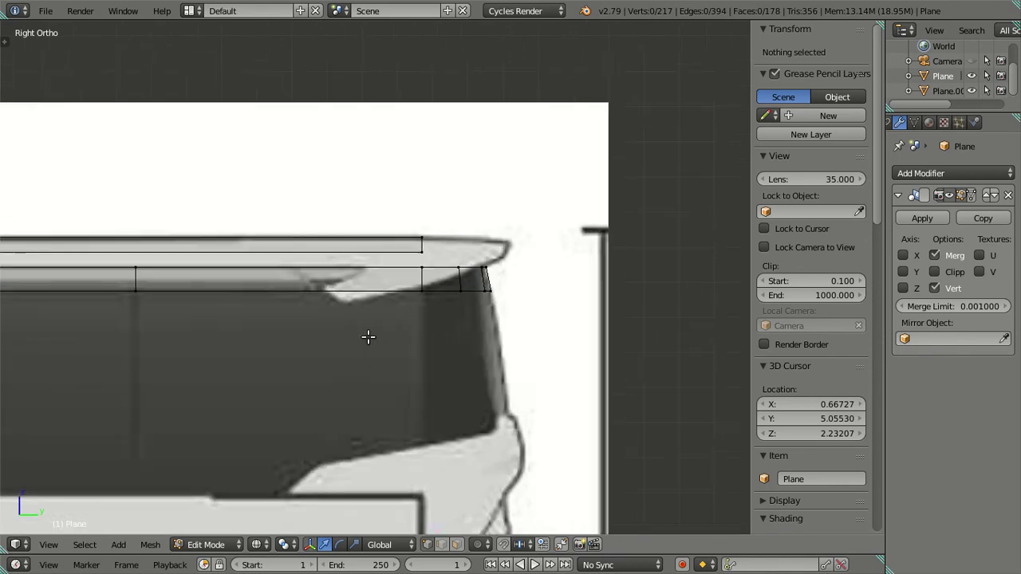
scroll(368, 336, down, 2)
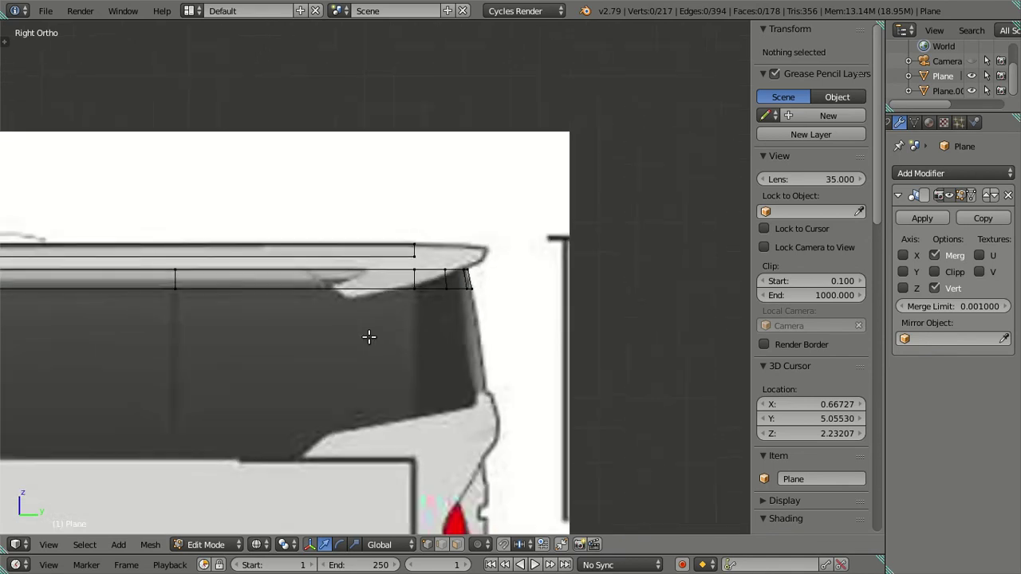
scroll(368, 336, down, 4)
scroll(364, 338, down, 1)
shift+middle_drag(201, 299, 445, 276)
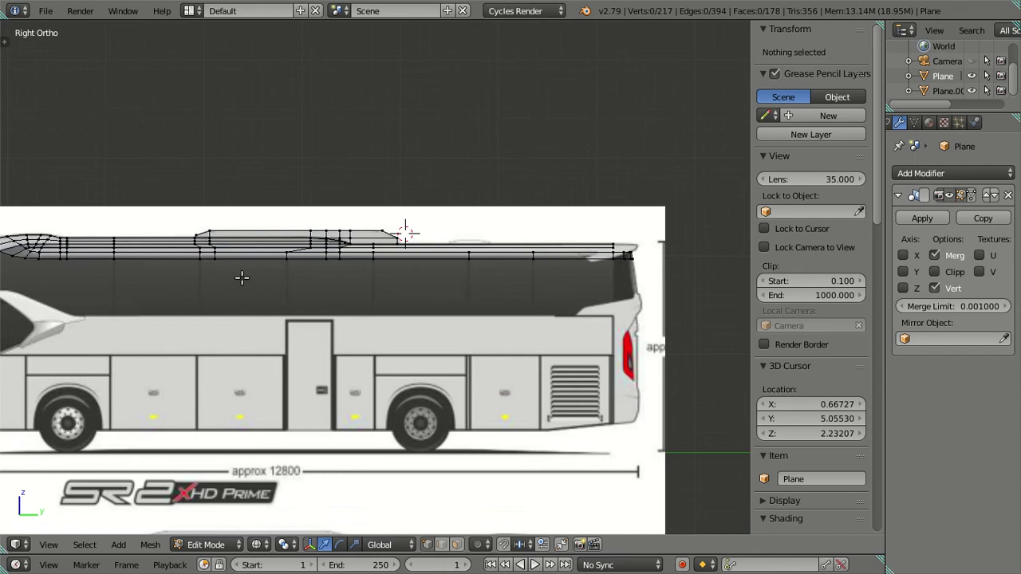
shift+middle_drag(242, 278, 436, 281)
alt+right_click(396, 276)
Try six loop cuts across the front roof corner, then undo them.
key(a)
scroll(284, 281, up, 1)
scroll(335, 367, up, 4)
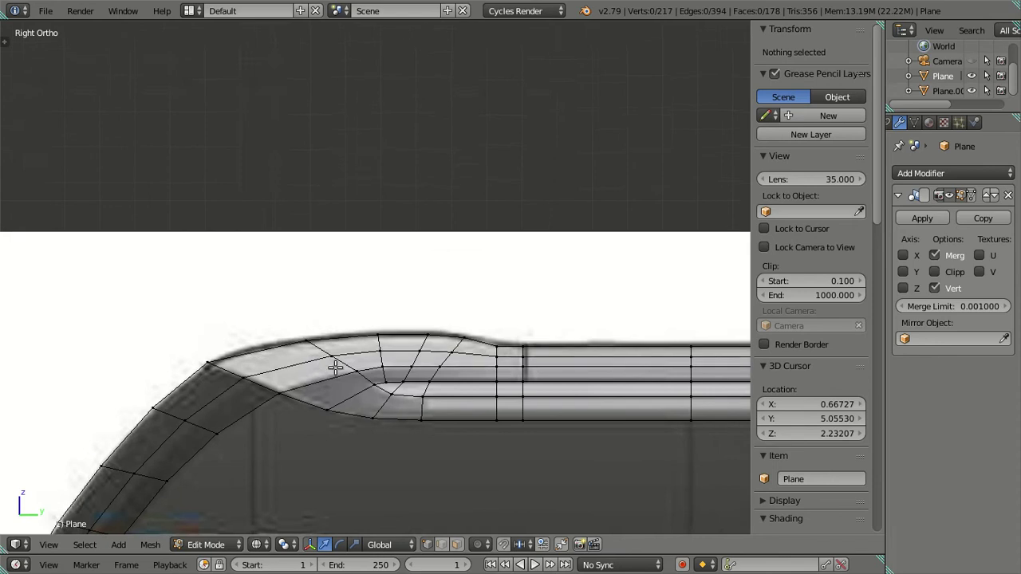
scroll(431, 299, up, 2)
key(ctrl+r)
scroll(406, 341, up, 1)
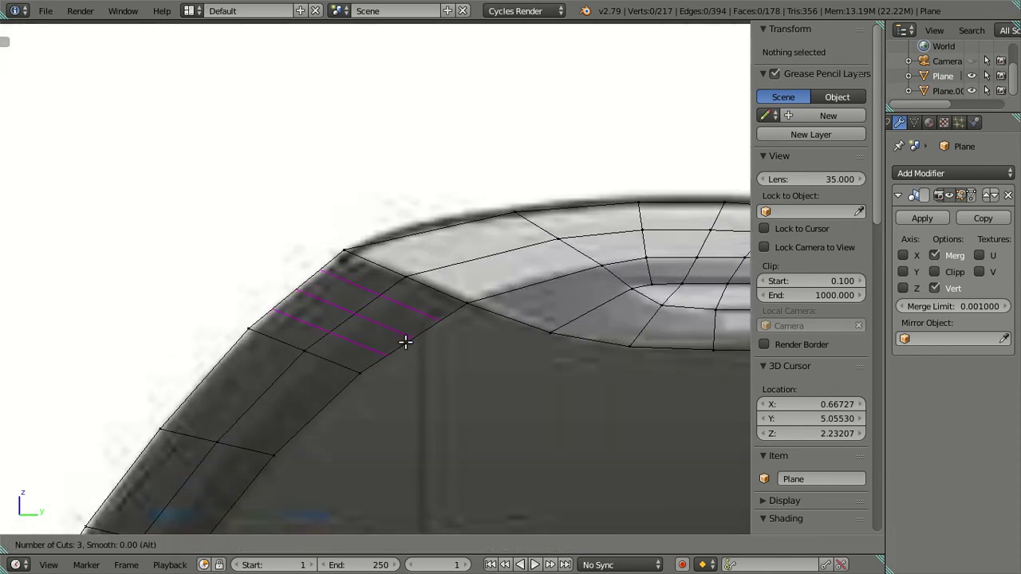
click(405, 342)
right_click(399, 338)
key(a)
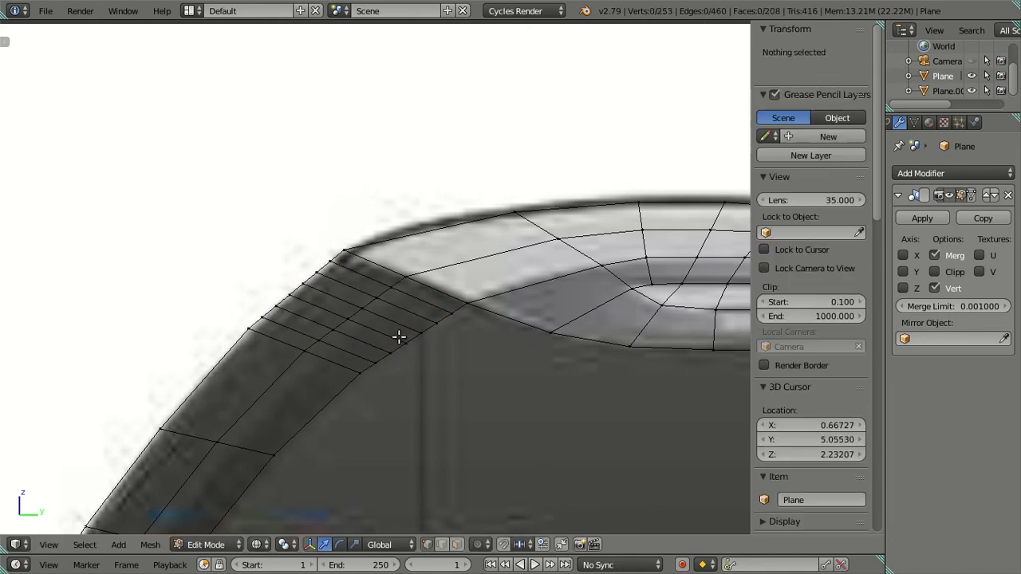
key(ctrl+z)
key(ctrl+z)
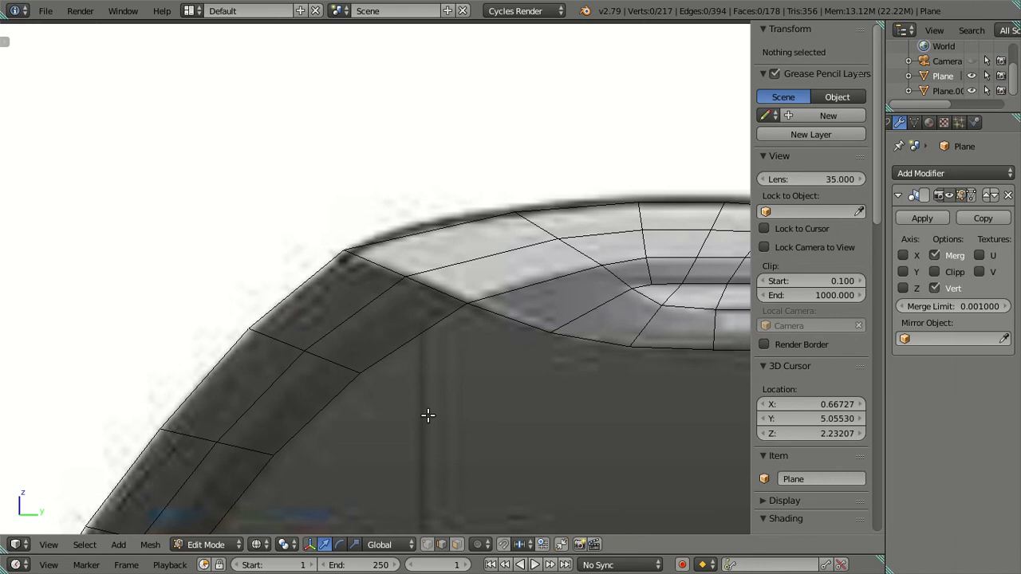
Add a single loop cut across the front roof corner and view it from the right.
key(ctrl+r)
scroll(385, 338, up, 3)
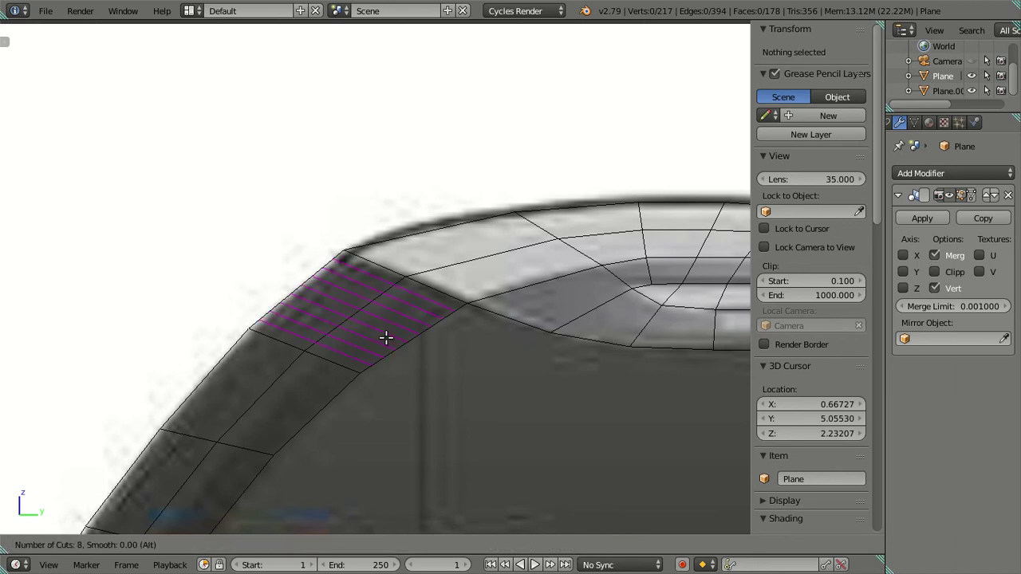
click(386, 338)
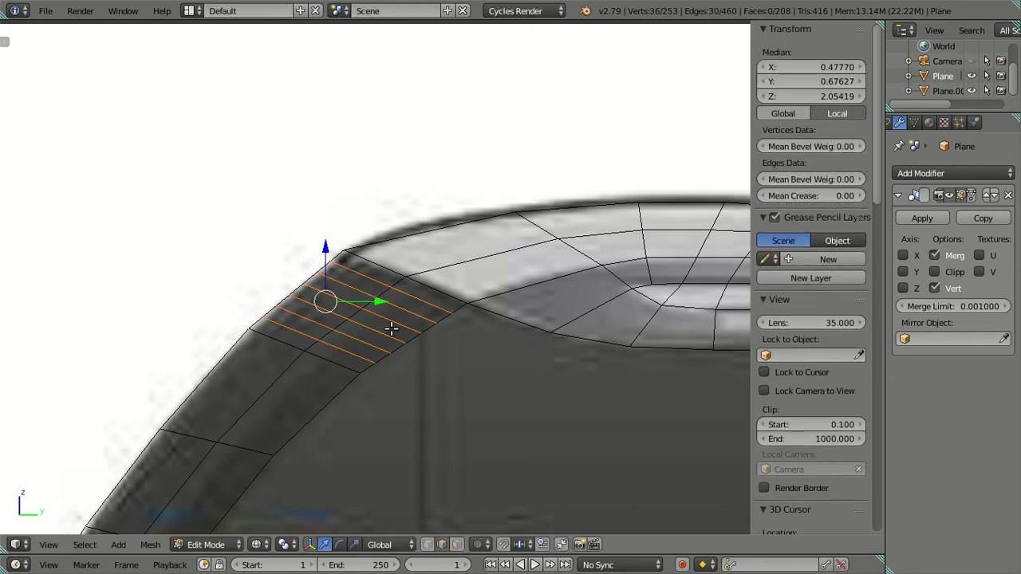
key(ctrl+z)
key(KP_3)
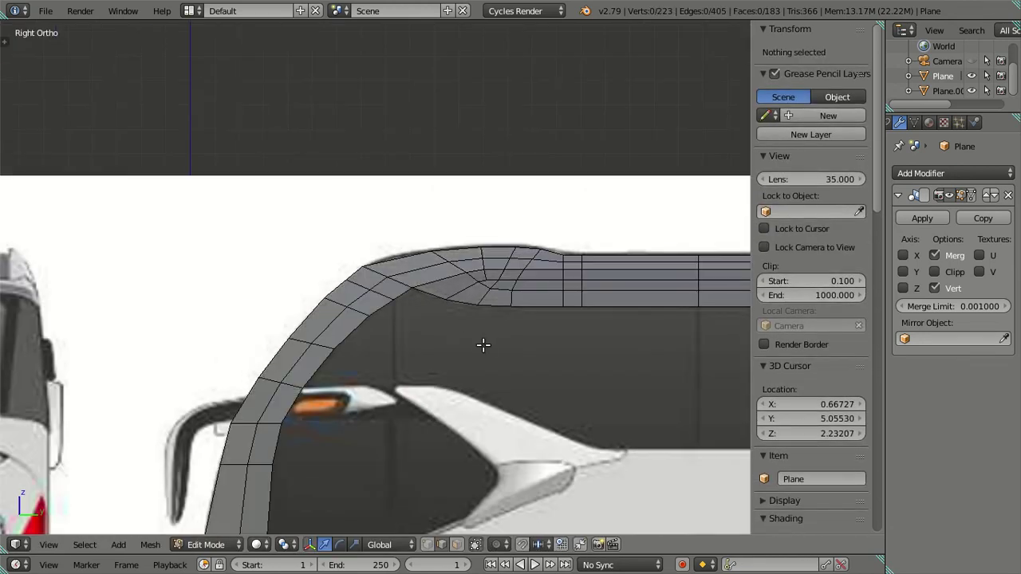
scroll(352, 306, up, 3)
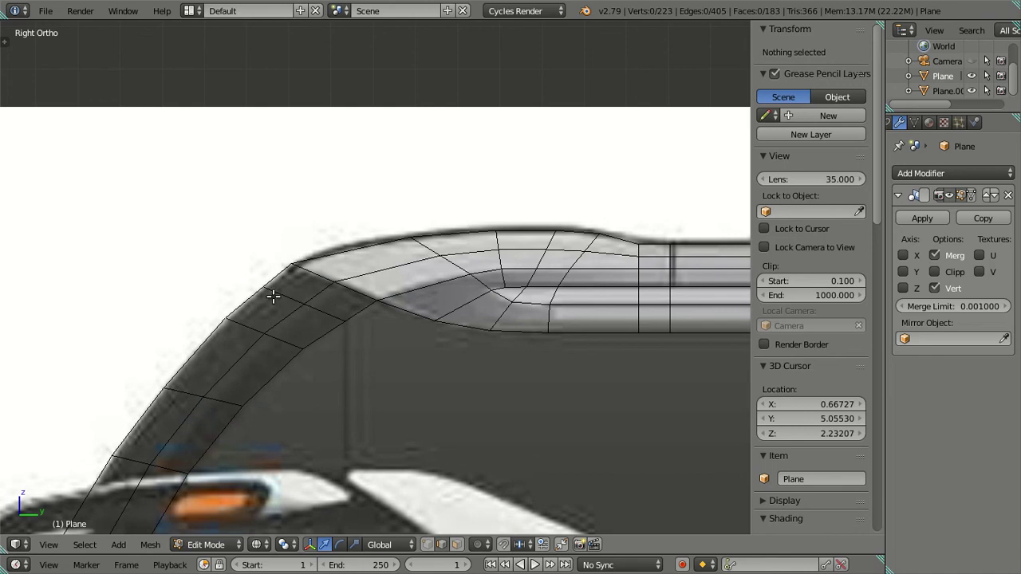
scroll(358, 310, down, 2)
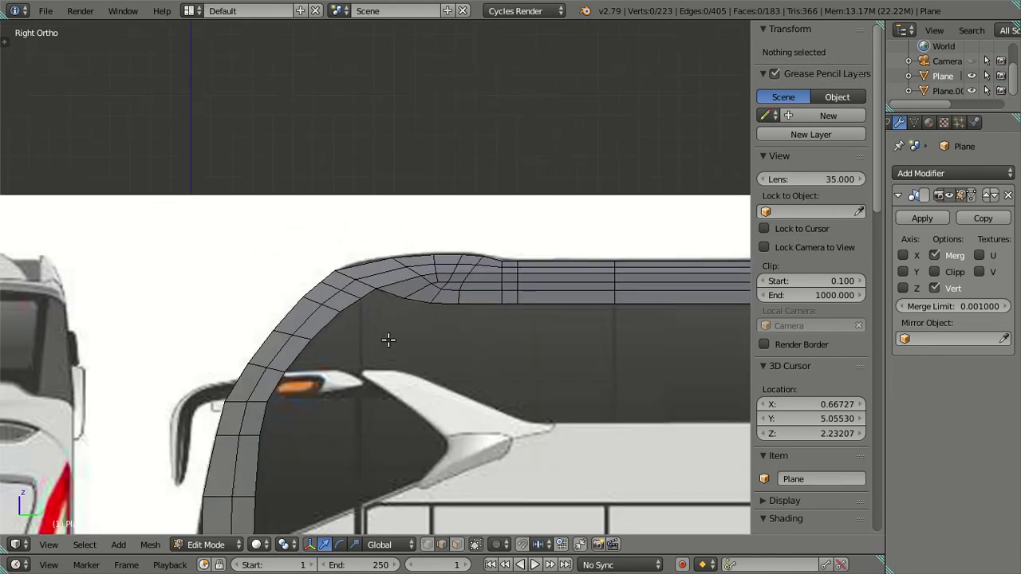
scroll(328, 319, down, 3)
mouse_move(328, 319)
middle_down()
mouse_move(502, 320)
mouse_move(497, 312)
mouse_move(449, 291)
mouse_move(298, 298)
mouse_move(341, 349)
mouse_move(465, 404)
mouse_move(278, 332)
mouse_move(385, 275)
mouse_move(458, 264)
mouse_move(489, 228)
mouse_move(312, 312)
mouse_move(267, 317)
mouse_move(221, 358)
mouse_move(229, 348)
mouse_move(230, 365)
mouse_move(244, 344)
mouse_move(332, 367)
mouse_move(335, 353)
mouse_move(319, 354)
mouse_move(344, 351)
mouse_move(336, 360)
middle_up()
key(z)
scroll(267, 317, up, 3)
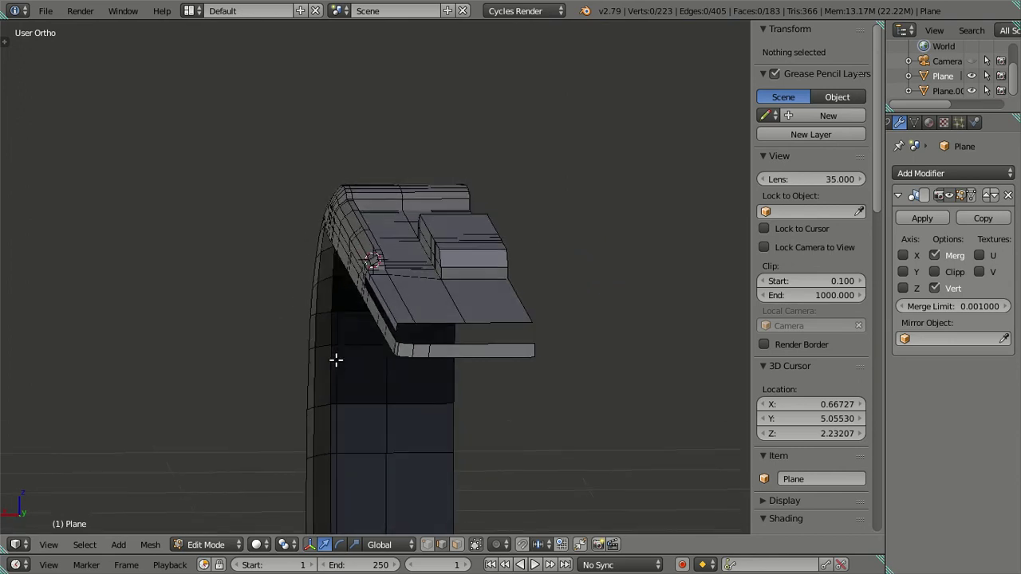
scroll(335, 360, up, 1)
scroll(353, 369, up, 1)
scroll(392, 383, up, 1)
scroll(392, 269, up, 1)
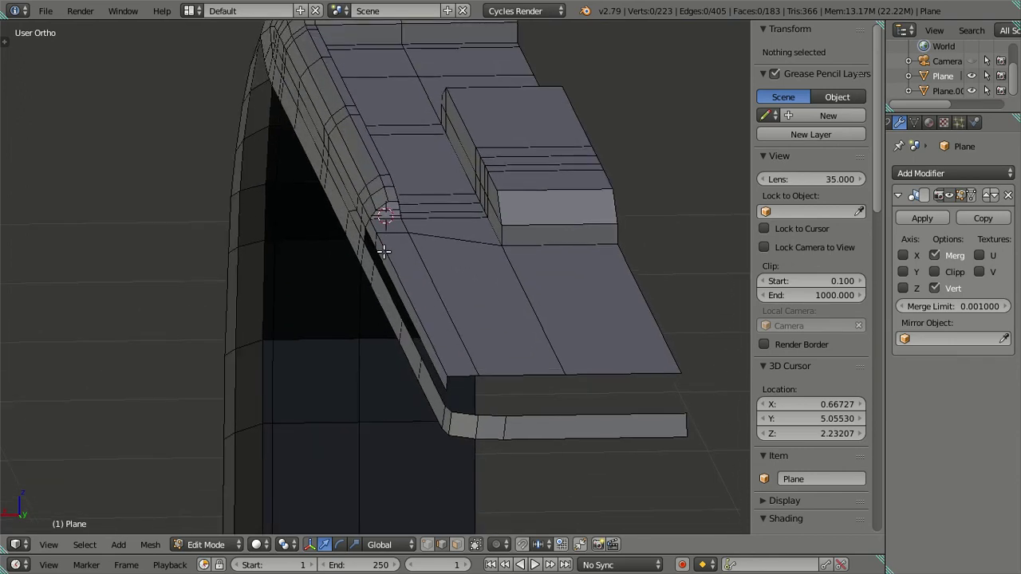
scroll(383, 251, down, 4)
mouse_move(383, 234)
middle_down()
mouse_move(392, 221)
mouse_move(375, 244)
mouse_move(384, 249)
middle_up()
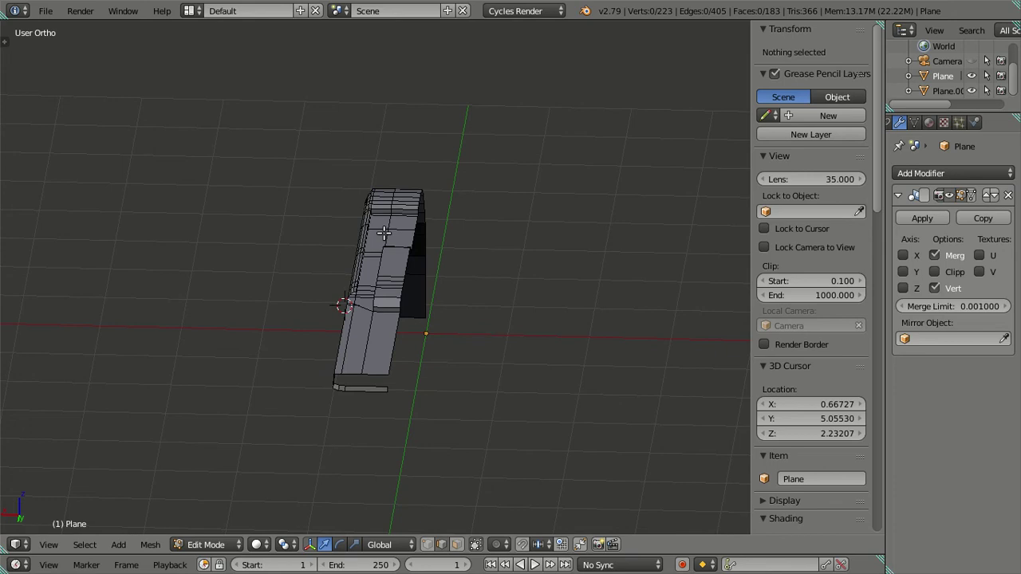
Orbit and zoom around the roof mesh to frame its long rounded edge in Top view.
scroll(257, 235, up, 3)
scroll(287, 239, up, 2)
mouse_move(287, 239)
middle_down()
mouse_move(312, 212)
mouse_move(338, 248)
mouse_move(365, 217)
mouse_move(390, 246)
middle_up()
scroll(373, 232, up, 2)
scroll(392, 251, up, 1)
scroll(394, 253, up, 2)
scroll(497, 242, up, 3)
mouse_move(497, 241)
middle_down()
mouse_move(683, 243)
mouse_move(604, 189)
mouse_move(495, 228)
mouse_move(472, 270)
mouse_move(454, 272)
middle_up()
scroll(683, 243, down, 4)
scroll(481, 253, up, 3)
key(KP_7)
scroll(455, 289, down, 1)
scroll(435, 215, up, 3)
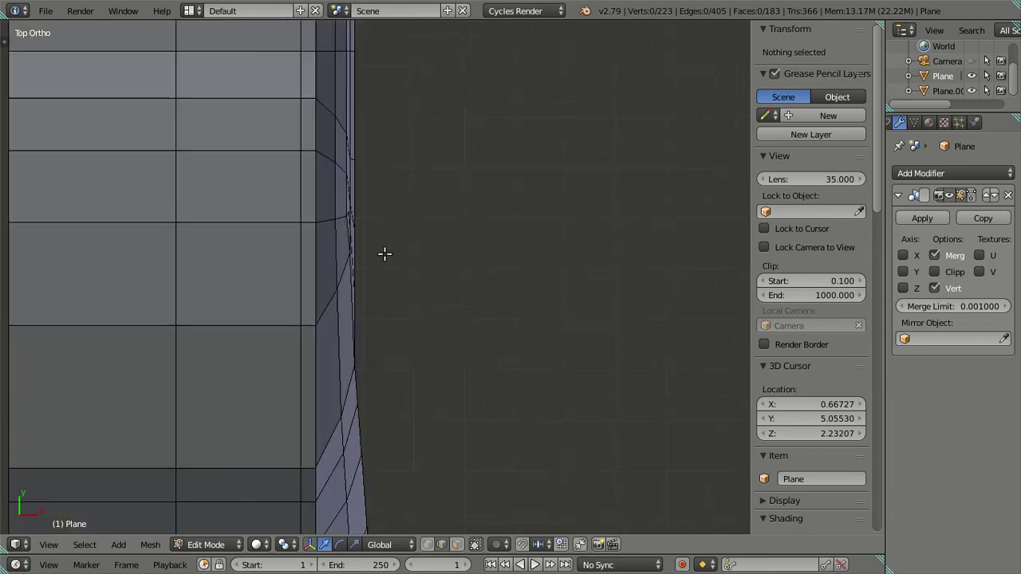
scroll(384, 254, up, 3)
scroll(404, 376, down, 1)
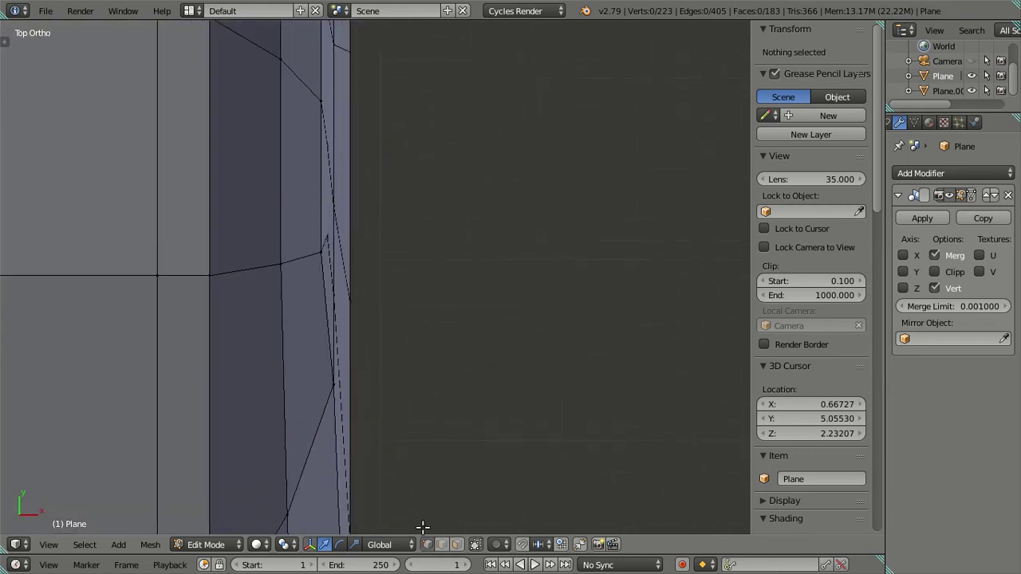
scroll(346, 251, up, 2)
scroll(343, 239, down, 1)
scroll(337, 201, down, 2)
scroll(360, 207, down, 1)
scroll(360, 206, up, 2)
scroll(376, 344, up, 1)
Select the two side-edge vertices and nudge them slightly along X in Top view.
right_click(283, 238)
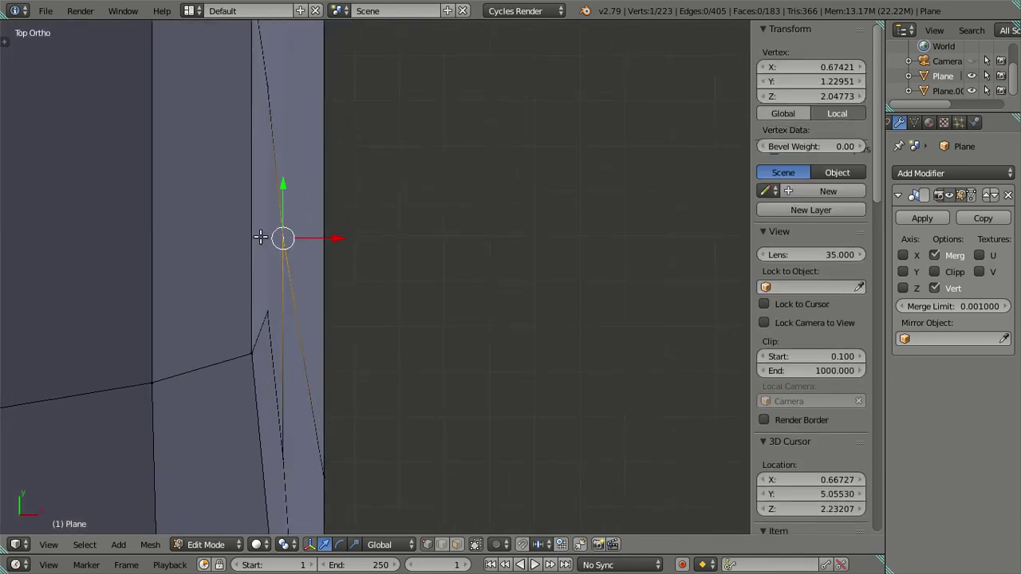
mouse_move(283, 238)
middle_down()
mouse_move(615, 413)
mouse_move(410, 130)
mouse_move(364, 110)
middle_up()
shift+right_click(387, 149)
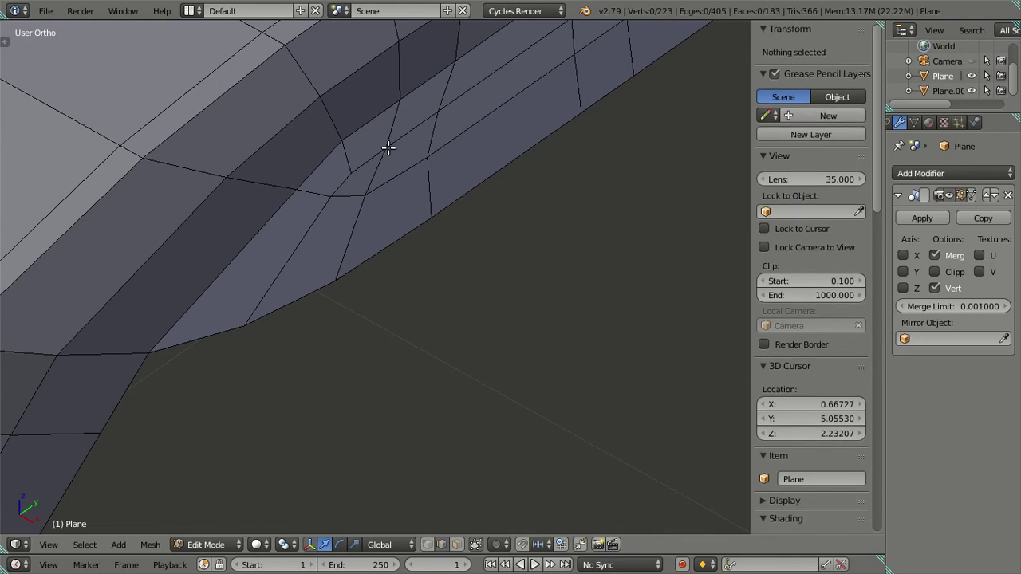
key(KP_7)
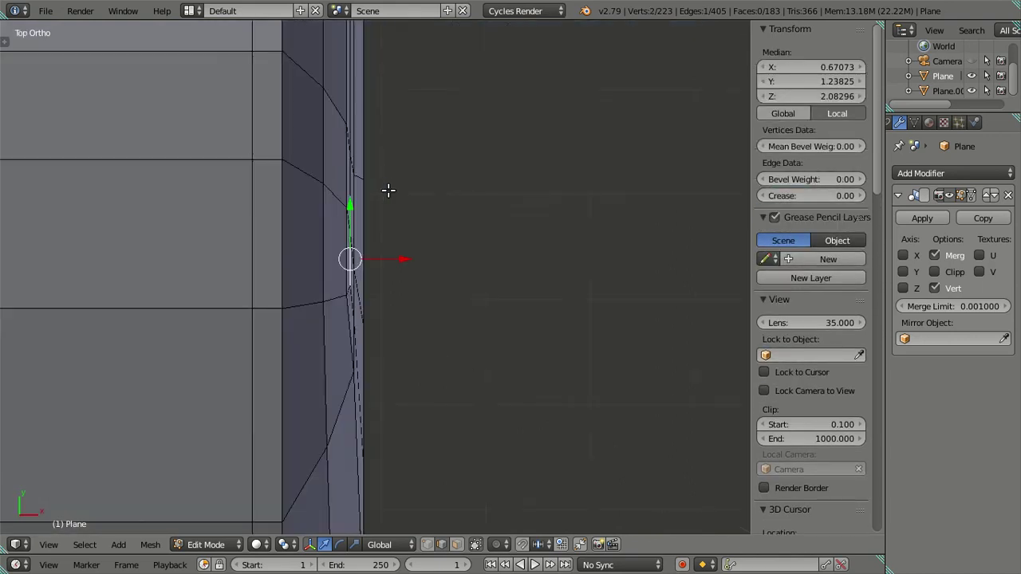
drag(351, 220, 363, 221)
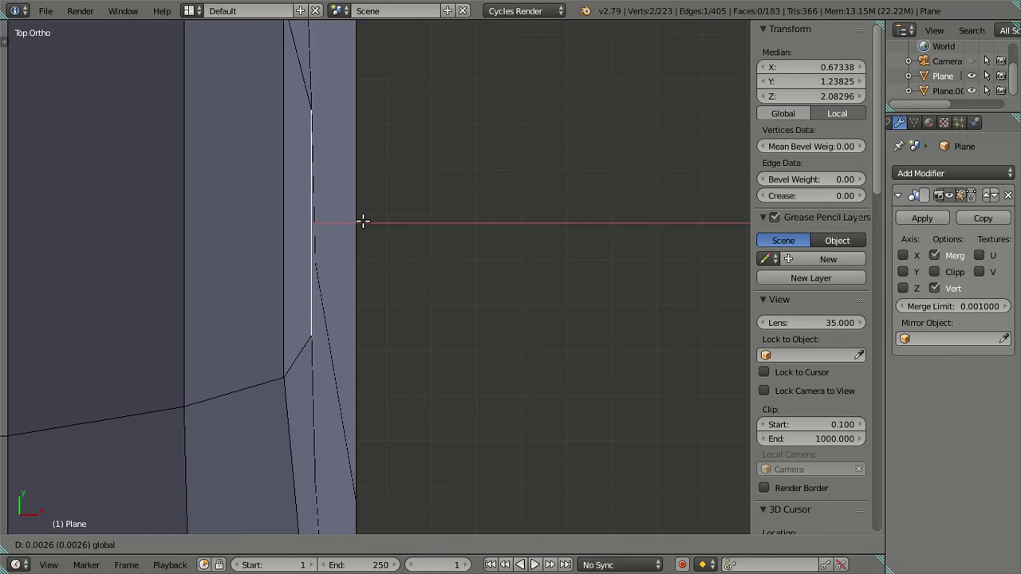
click(359, 218)
Compare the X positions of the side-wall vertices leading to the front curve, then exit Edit Mode.
scroll(495, 359, down, 3)
mouse_move(627, 473)
middle_down()
mouse_move(534, 288)
mouse_move(465, 276)
middle_up()
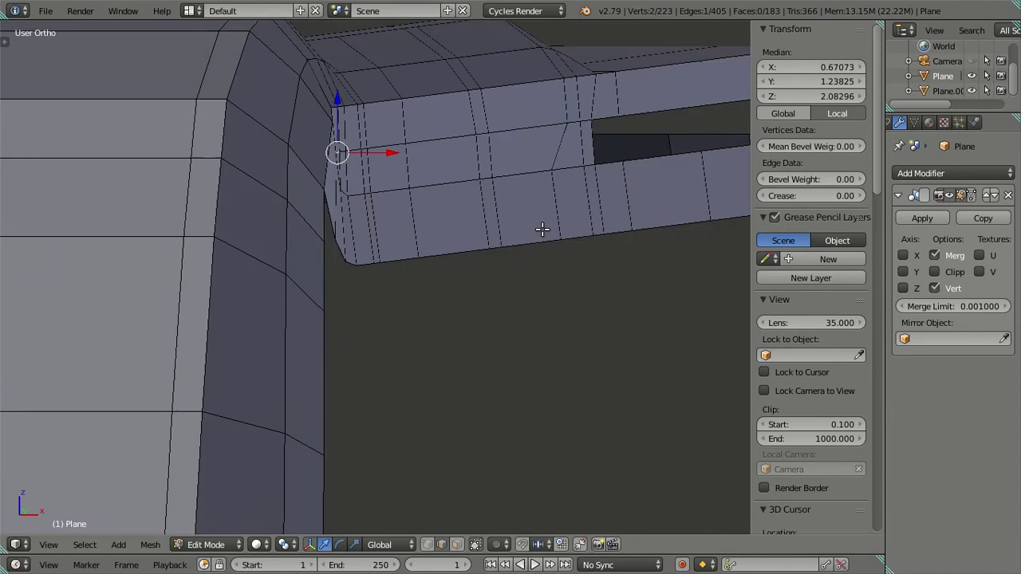
mouse_move(426, 331)
middle_down()
mouse_move(426, 250)
mouse_move(399, 246)
mouse_move(487, 237)
middle_up()
right_click(422, 242)
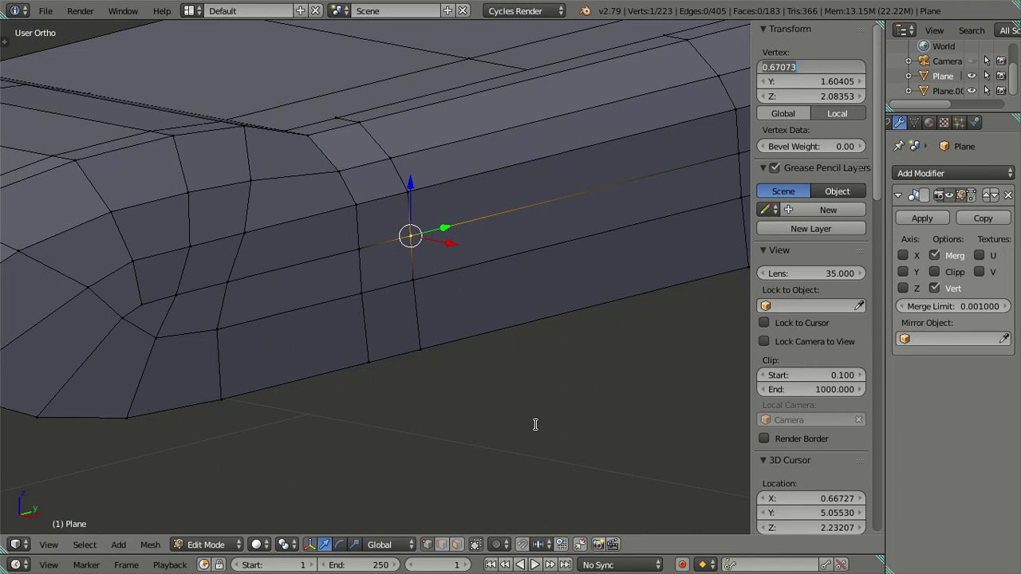
key(Return)
right_click(225, 289)
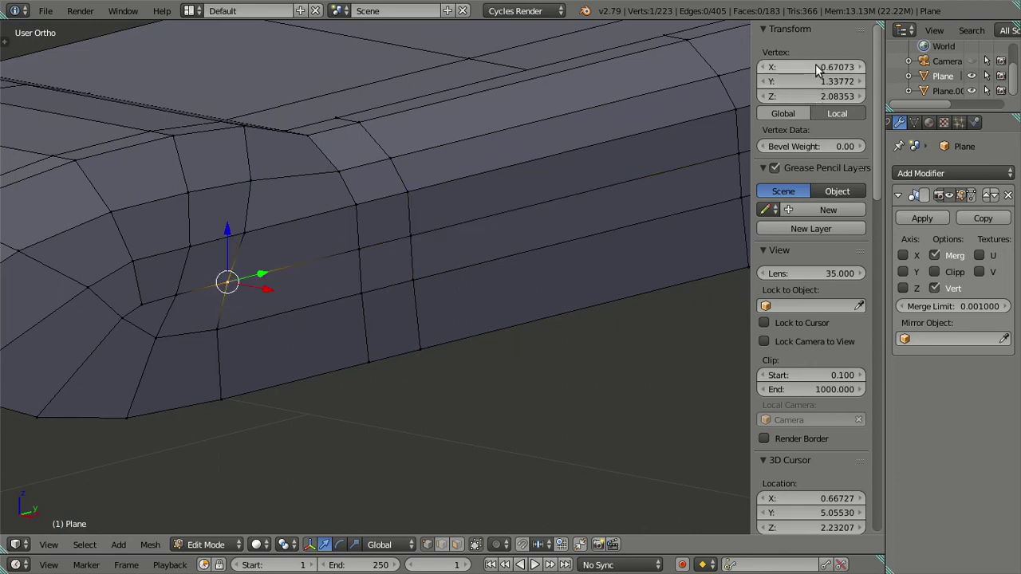
right_click(178, 287)
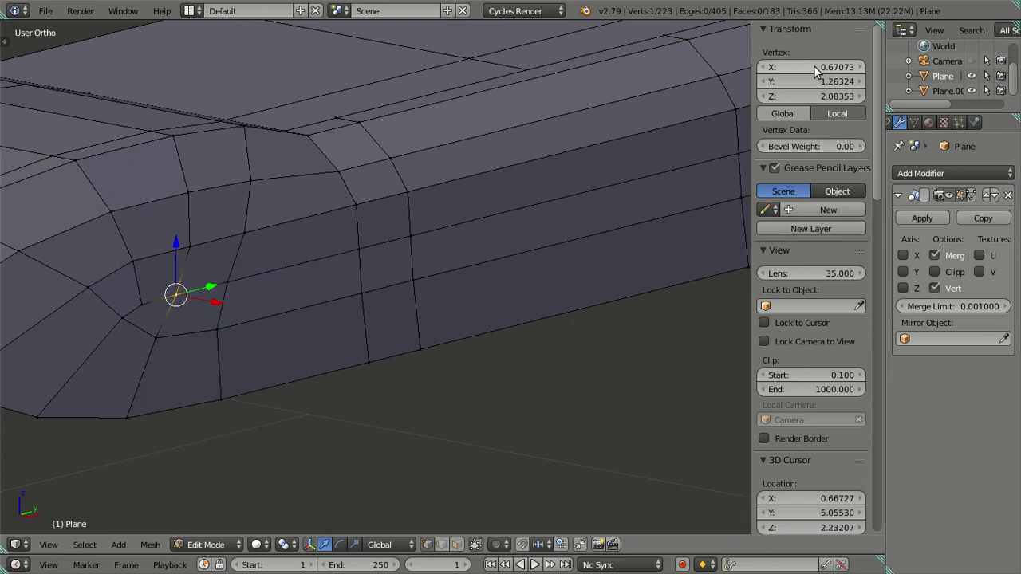
right_click(125, 313)
right_click(142, 303)
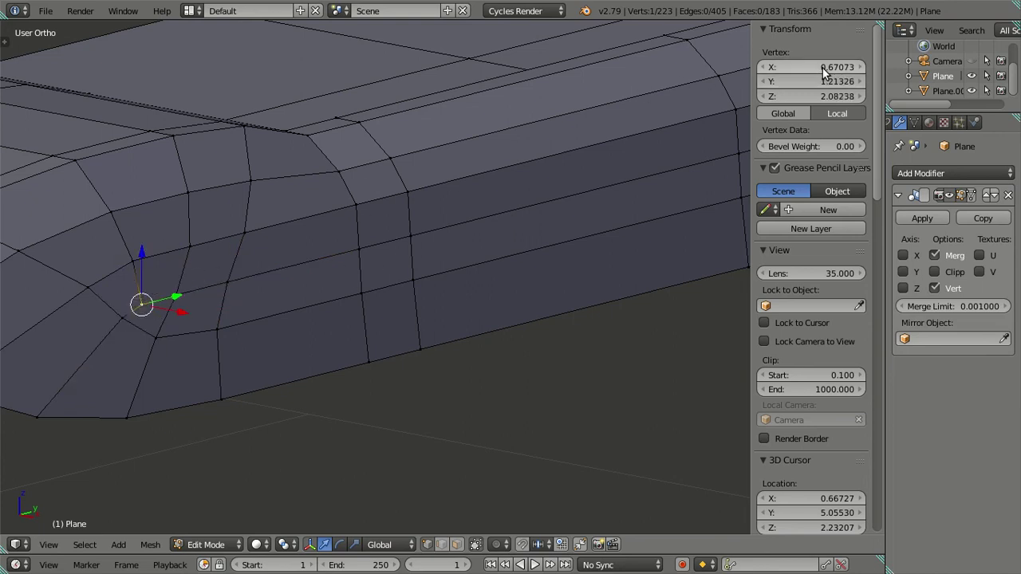
mouse_move(653, 148)
middle_down()
mouse_move(342, 317)
mouse_move(357, 315)
mouse_move(336, 313)
mouse_move(339, 296)
mouse_move(321, 322)
mouse_move(223, 301)
mouse_move(470, 297)
mouse_move(461, 303)
mouse_move(455, 285)
middle_up()
key(Tab)
key(Tab)
Frame the raised roof strip and inspect vertices on the roof top and lower lip.
scroll(412, 242, up, 4)
mouse_move(412, 242)
middle_down()
mouse_move(386, 285)
mouse_move(392, 273)
middle_up()
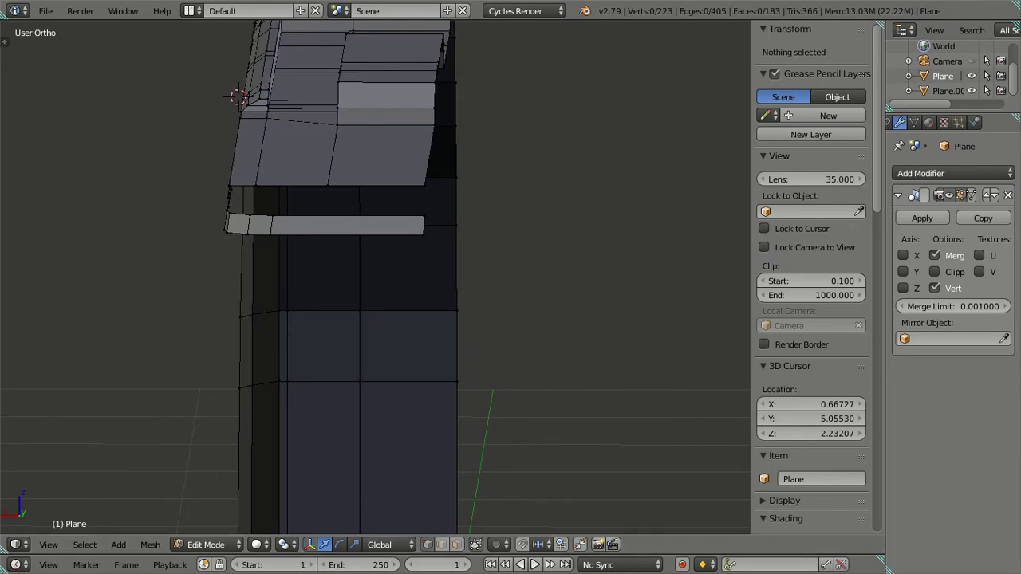
middle_drag(326, 279, 368, 271)
scroll(405, 284, up, 5)
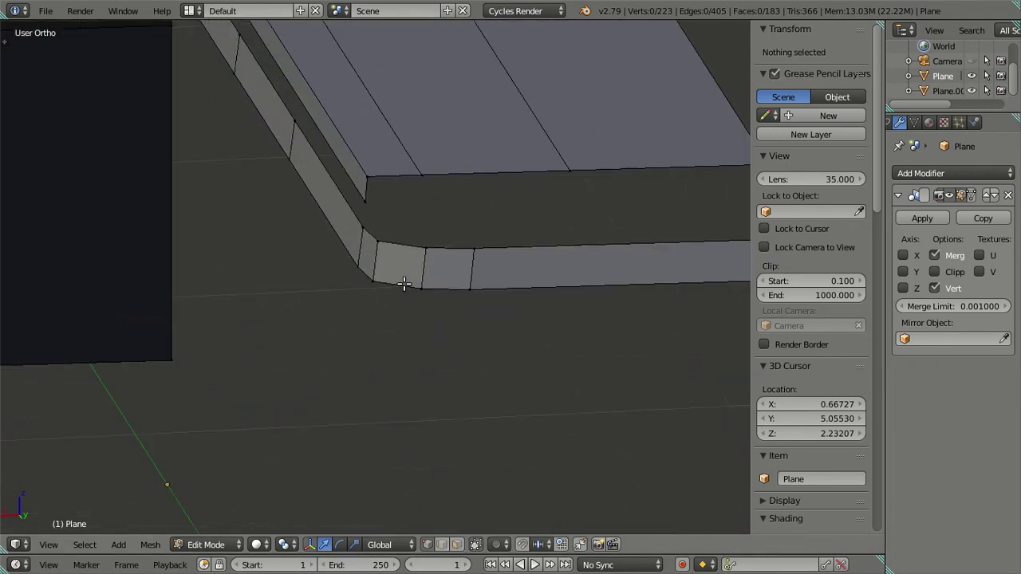
scroll(394, 250, down, 2)
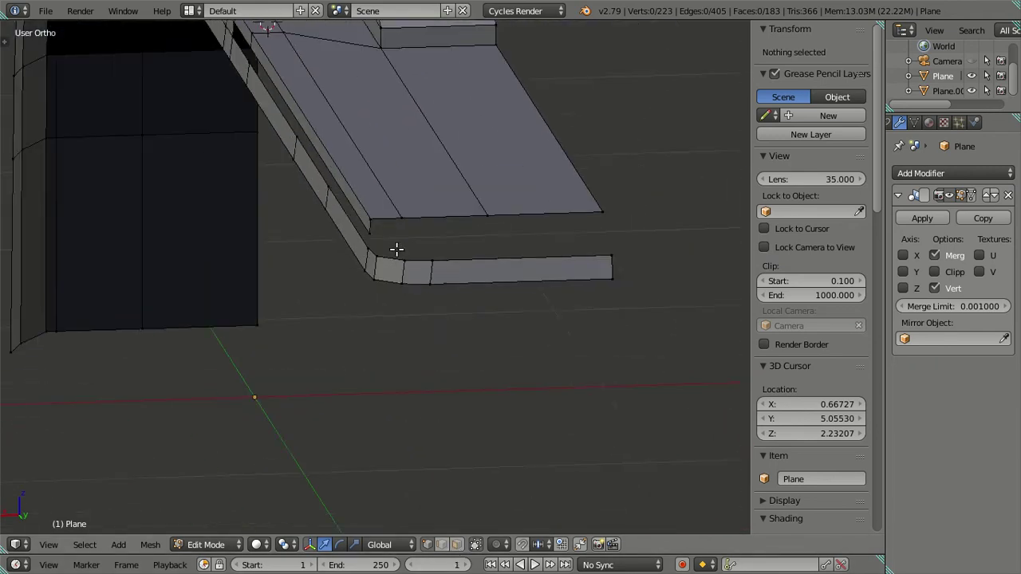
scroll(455, 264, down, 2)
scroll(426, 332, down, 2)
scroll(403, 283, down, 2)
scroll(403, 284, up, 1)
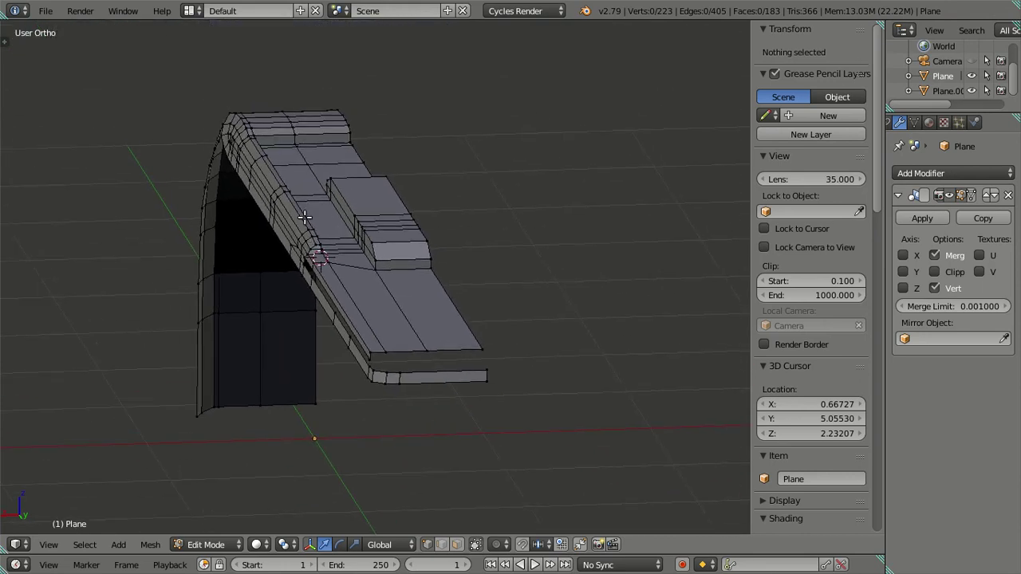
scroll(301, 155, up, 2)
scroll(343, 342, up, 1)
scroll(327, 268, up, 1)
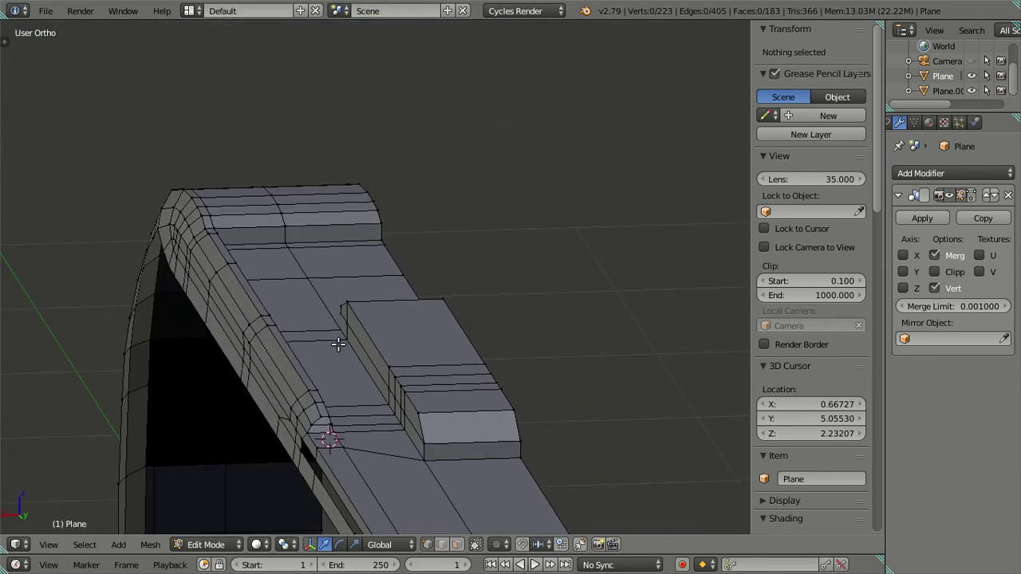
shift+middle_drag(338, 343, 334, 309)
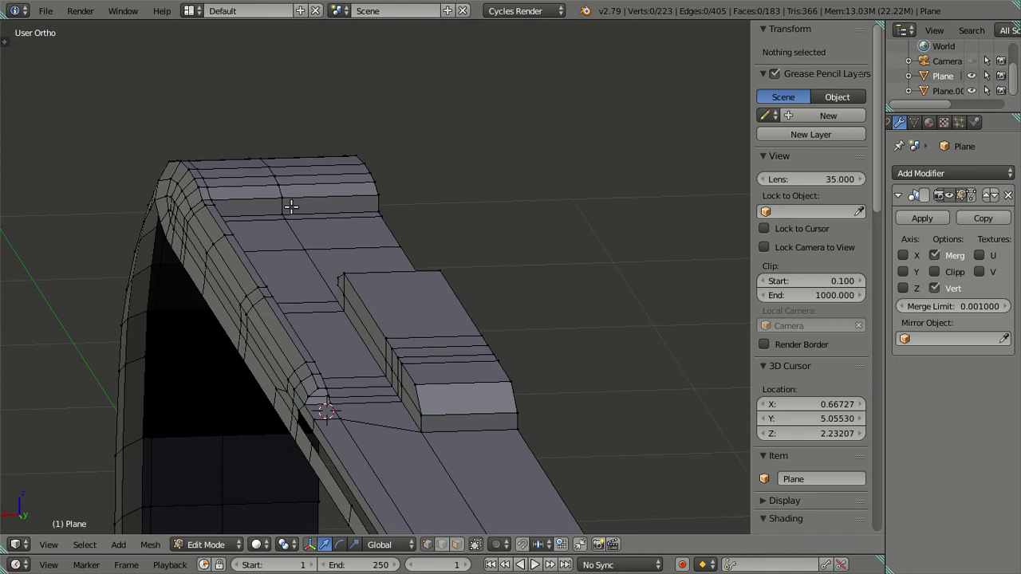
shift+middle_drag(313, 303, 276, 157)
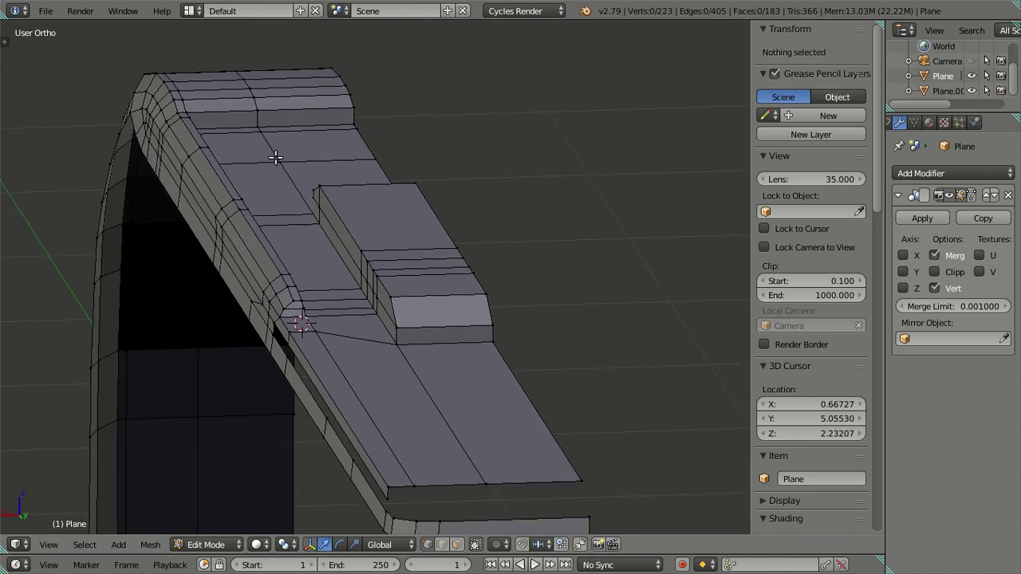
right_click(277, 163)
alt+right_click(478, 470)
shift+middle_drag(475, 462, 390, 303)
right_click(387, 344)
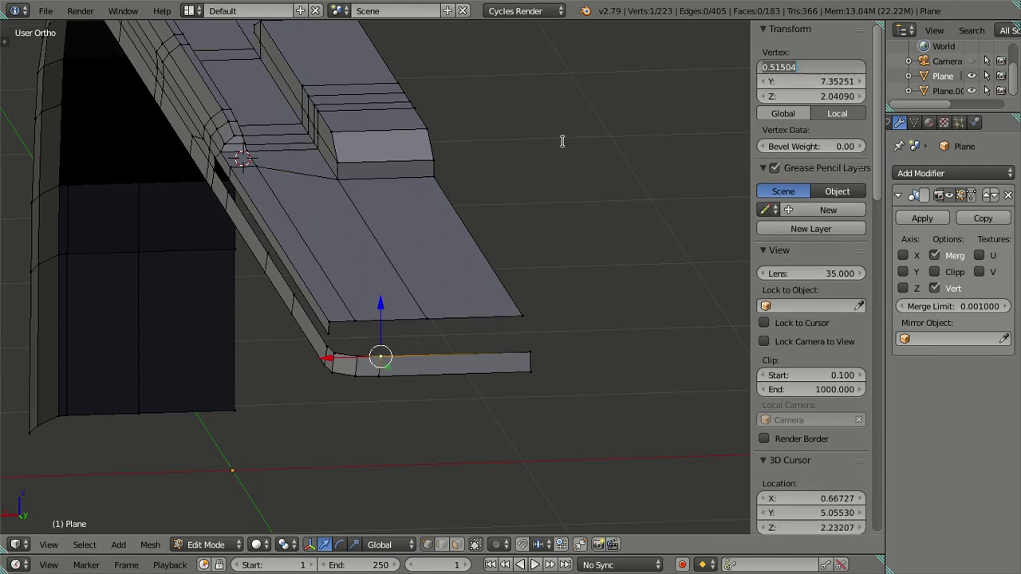
key(Escape)
key(a)
Select the raised strip's edge loop and circle-select its side faces in wireframe.
scroll(479, 207, down, 4)
right_click(399, 296)
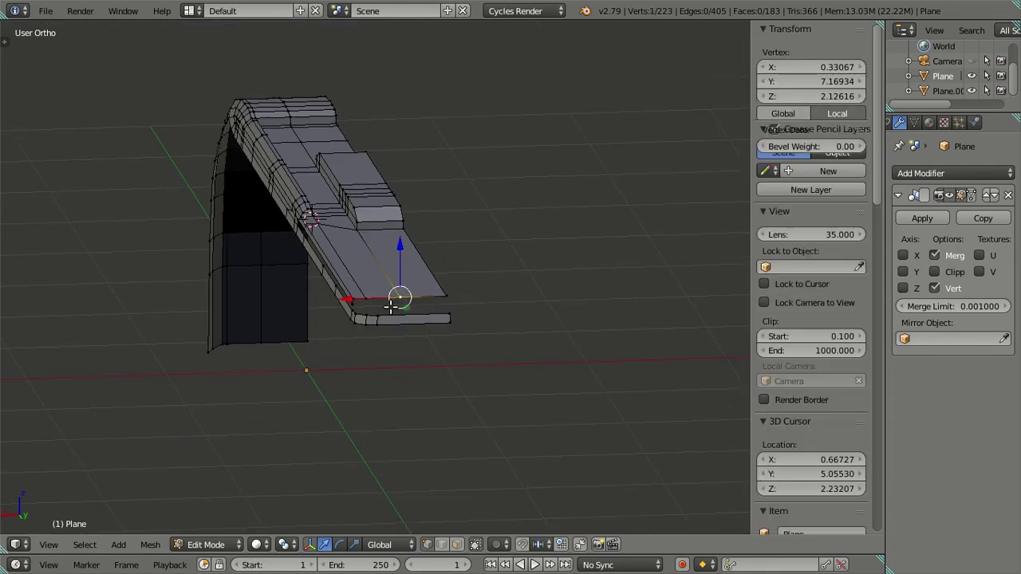
alt+right_click(316, 154)
scroll(346, 168, up, 5)
key(z)
middle_drag(428, 328, 386, 270)
key(c)
drag(344, 192, 490, 399)
right_click(495, 406)
key(z)
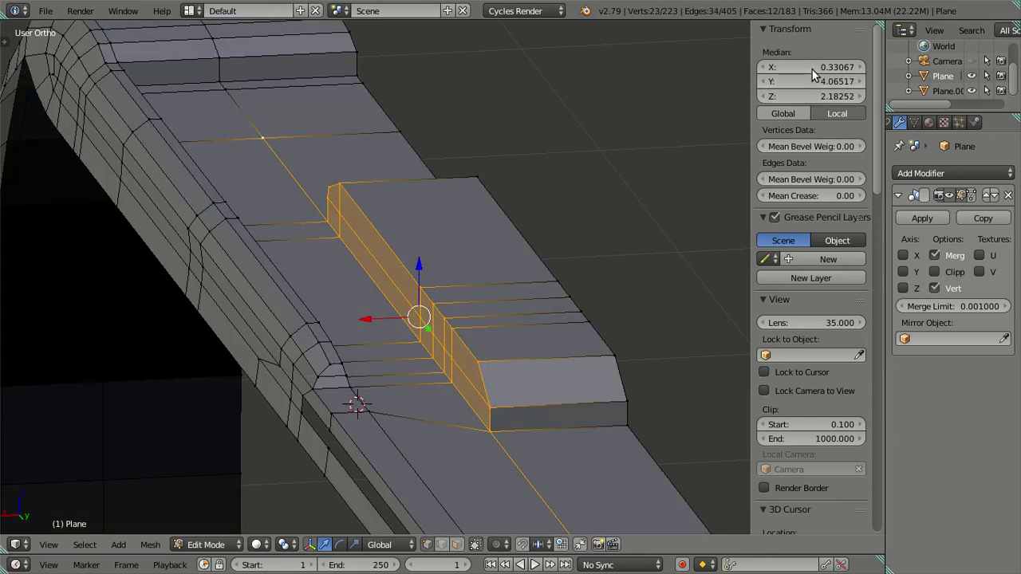
Set the selected faces' Median X to 0.51504 and review the roof in Object Mode.
drag(812, 68, 833, 68)
middle_drag(511, 207, 554, 183)
key(a)
mouse_move(410, 316)
middle_down()
mouse_move(384, 307)
mouse_move(353, 365)
mouse_move(604, 399)
mouse_move(551, 244)
mouse_move(401, 302)
mouse_move(456, 234)
mouse_move(519, 229)
mouse_move(624, 277)
mouse_move(693, 253)
mouse_move(693, 220)
middle_up()
key(Tab)
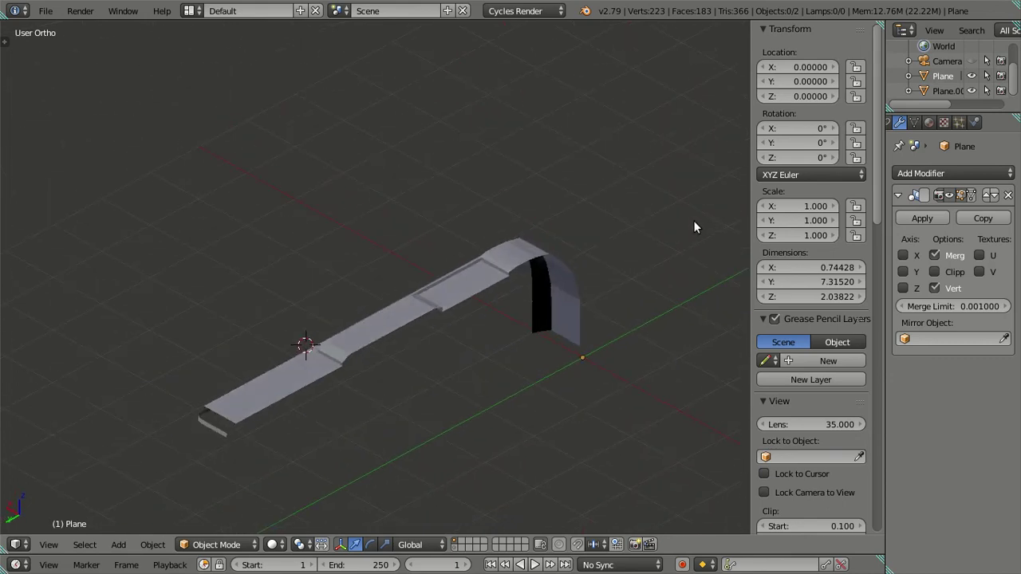
scroll(345, 339, up, 4)
mouse_move(345, 338)
middle_down()
mouse_move(392, 362)
mouse_move(468, 340)
mouse_move(481, 326)
mouse_move(471, 310)
mouse_move(495, 363)
mouse_move(415, 319)
mouse_move(372, 274)
mouse_move(377, 286)
middle_up()
key(Tab)
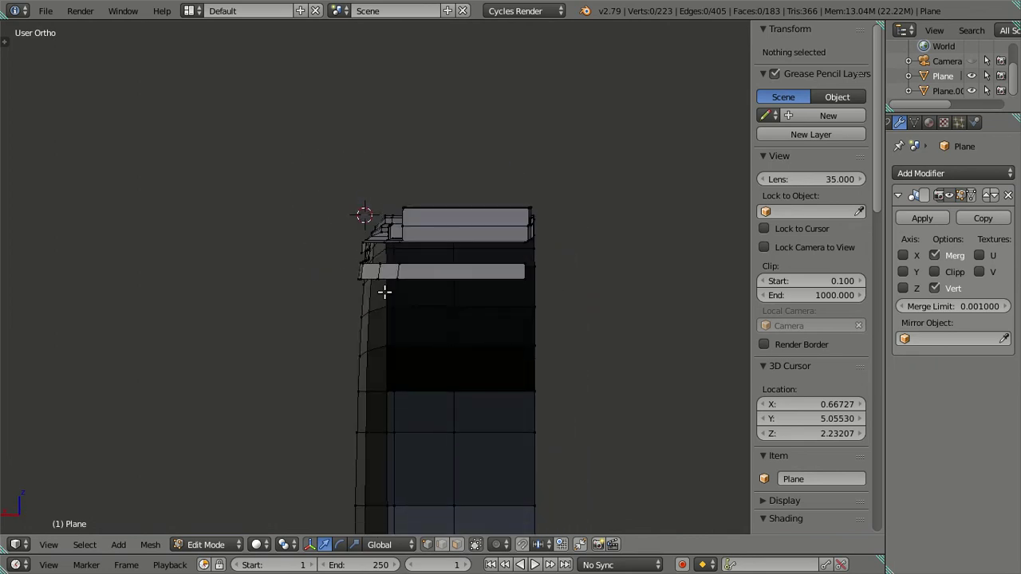
In Back Ortho wireframe, check the front-curve vertices and nudge the lower one's X value.
key(ctrl+KP_1)
scroll(407, 315, up, 3)
scroll(433, 338, up, 2)
scroll(372, 316, up, 2)
key(z)
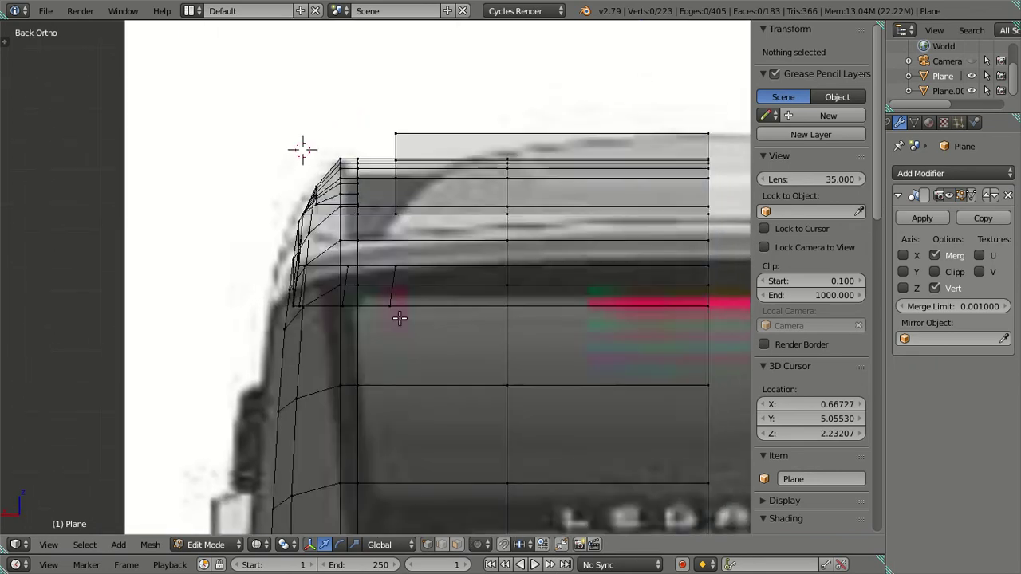
scroll(399, 318, up, 3)
right_click(410, 257)
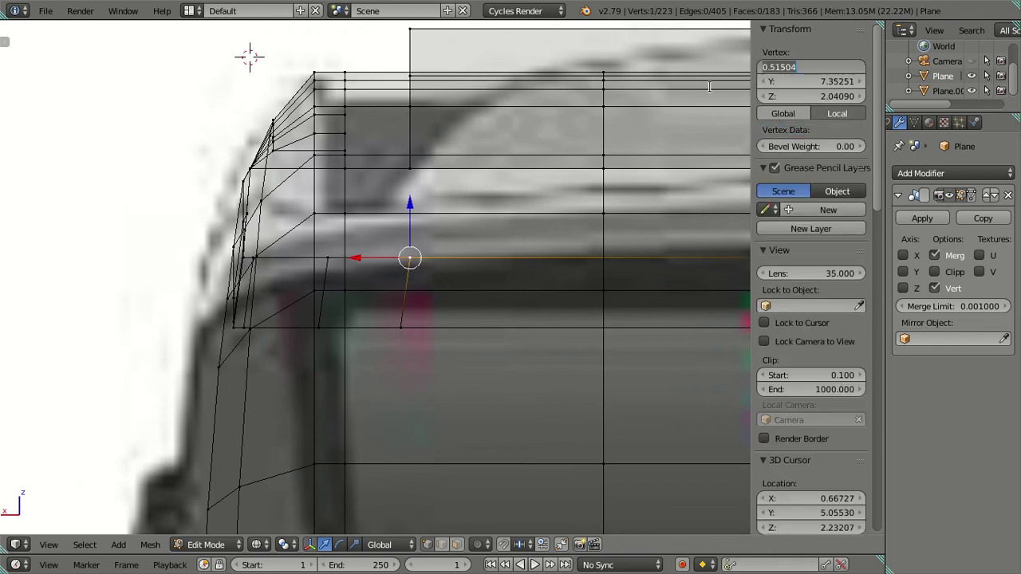
key(Return)
right_click(404, 334)
drag(809, 66, 822, 66)
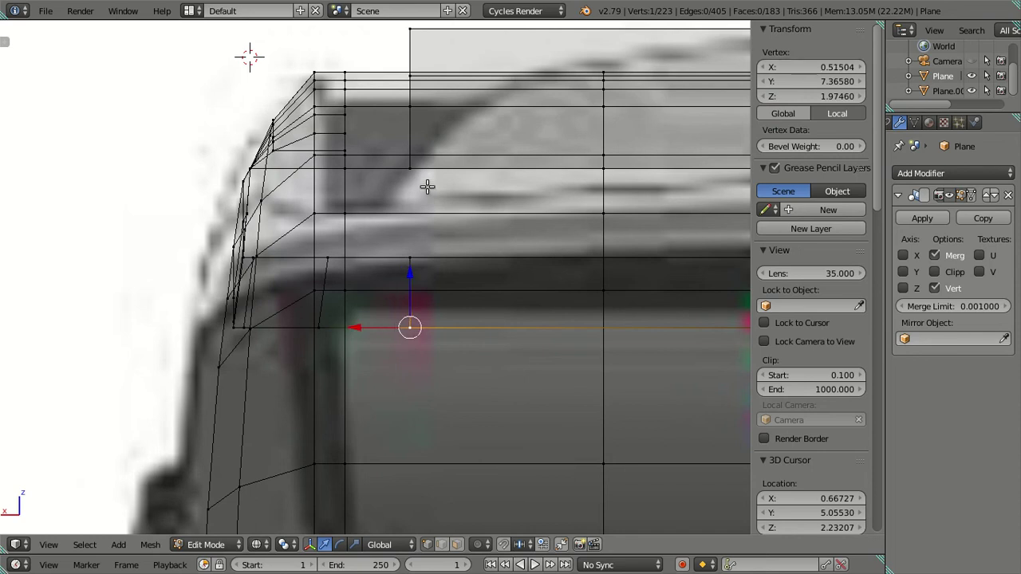
key(a)
scroll(372, 342, down, 1)
scroll(372, 341, up, 2)
Move the window-line vertex along X and compare it with the vertex above.
right_click(309, 337)
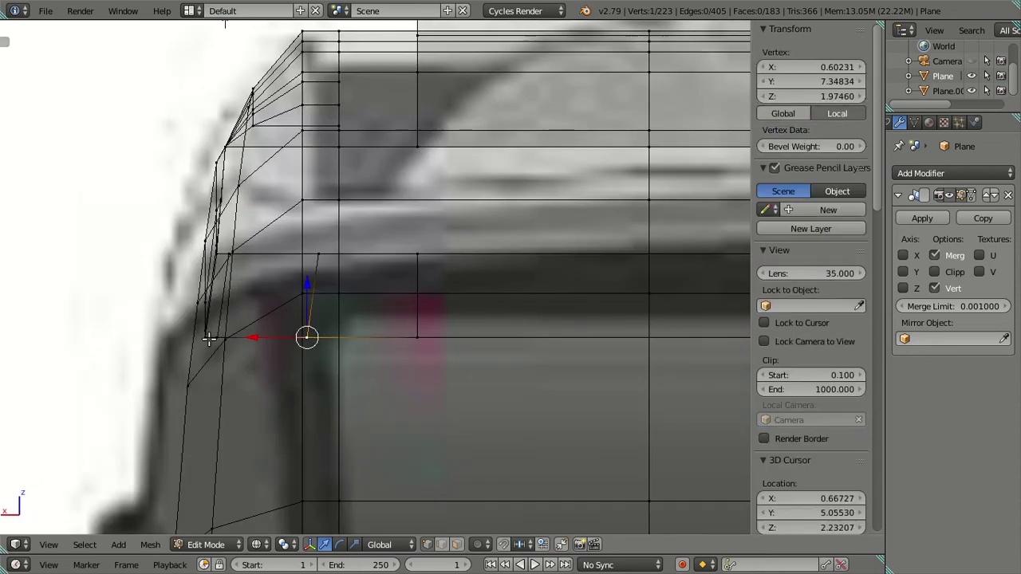
key(g)
key(x)
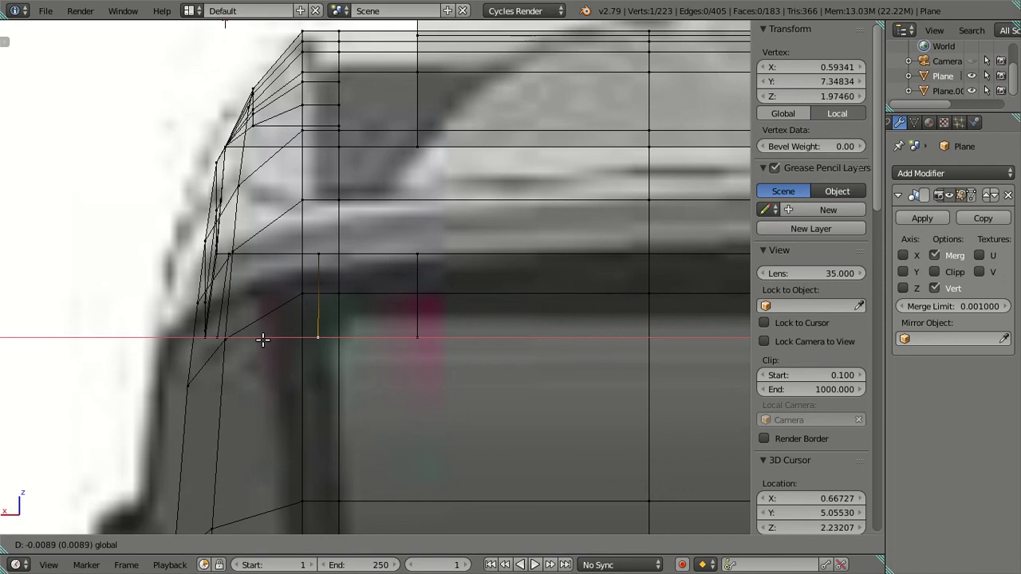
click(263, 341)
right_click(316, 254)
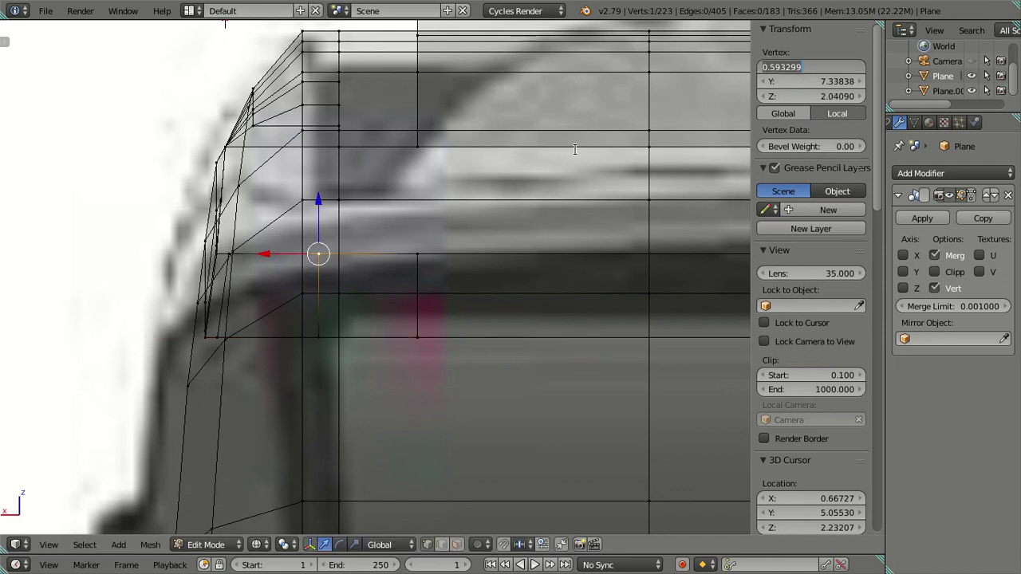
right_click(319, 336)
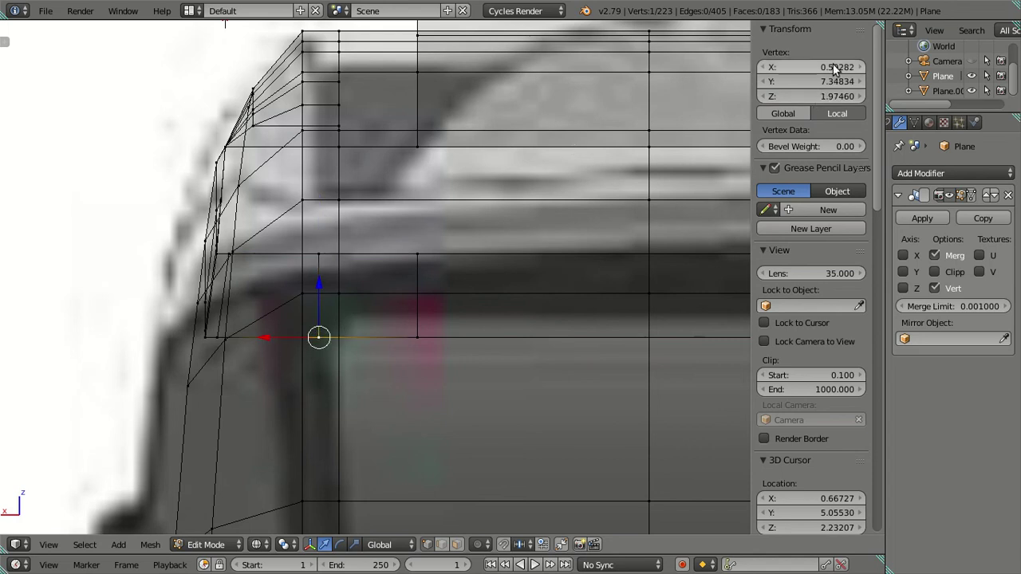
key(a)
Nudge the roof's outer corner vertex along X to match the back-view blueprint outline.
middle_drag(451, 171, 336, 278)
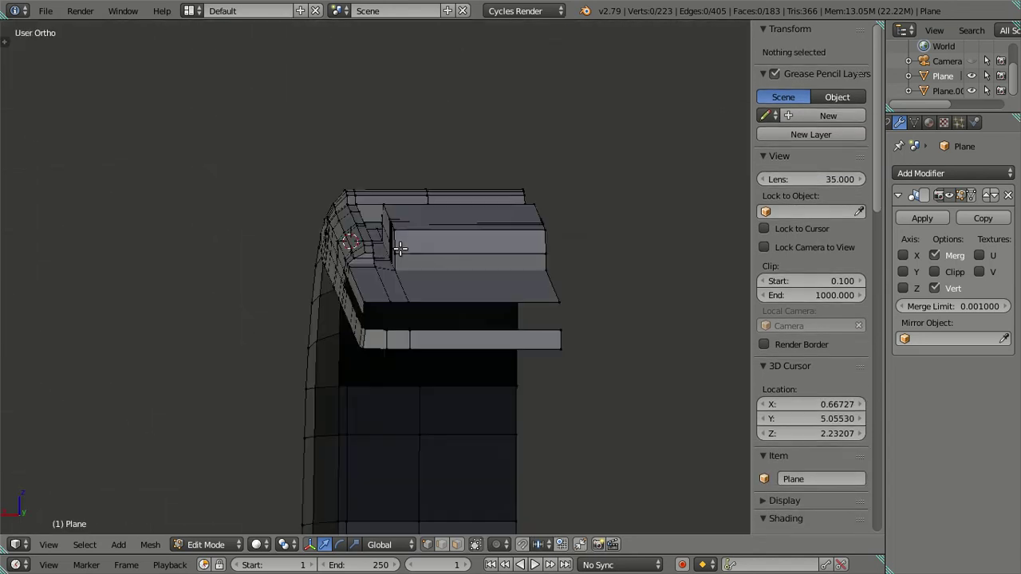
key(ctrl+KP_1)
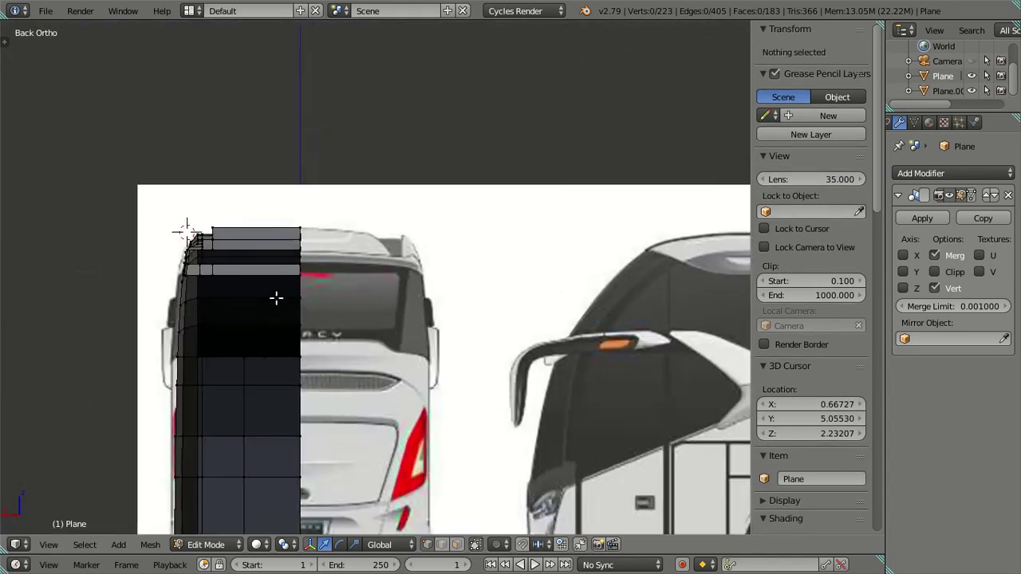
scroll(276, 296, up, 5)
scroll(357, 150, up, 3)
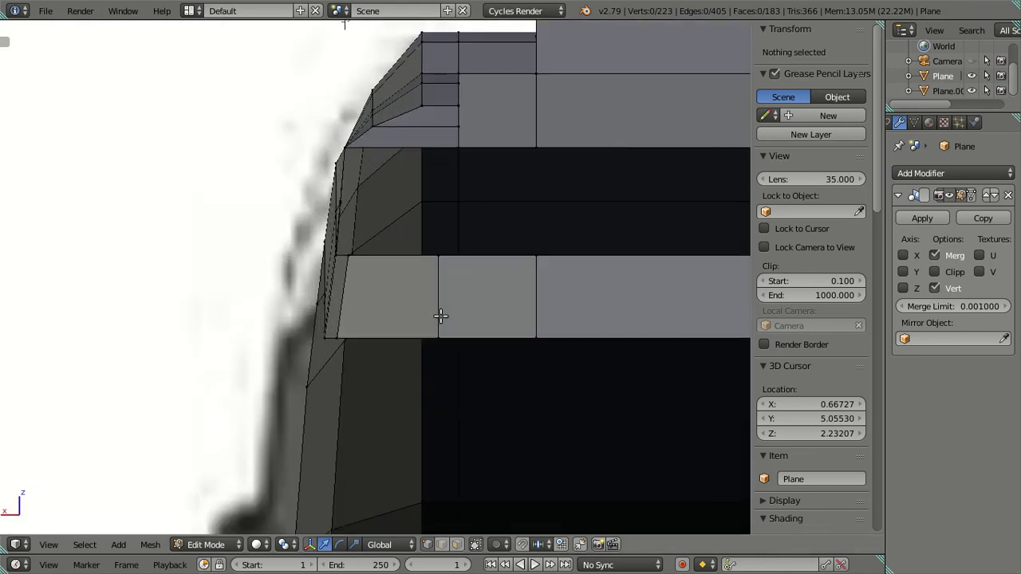
scroll(440, 317, up, 3)
right_click(315, 381)
drag(275, 384, 272, 384)
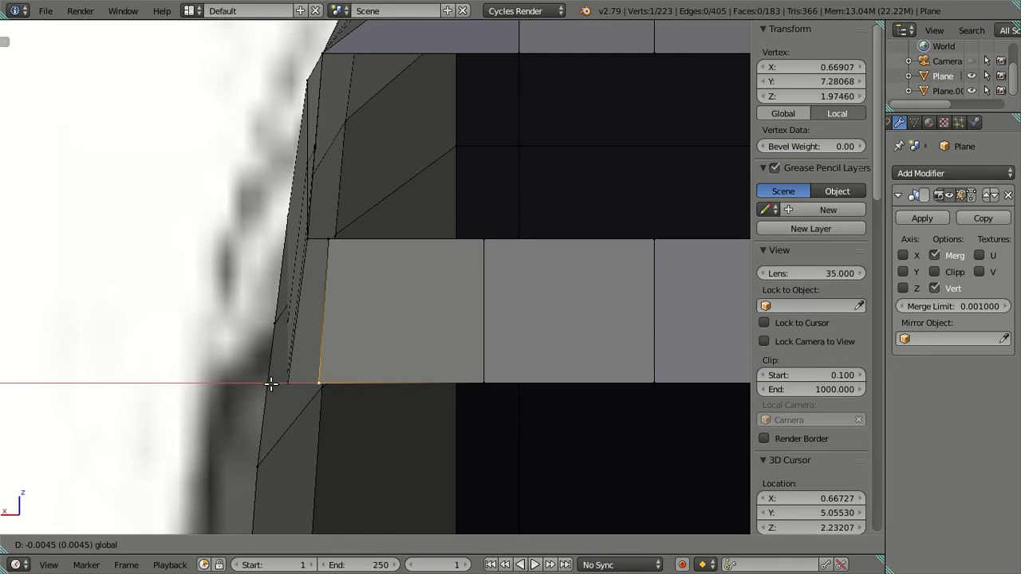
click(267, 383)
drag(266, 384, 272, 384)
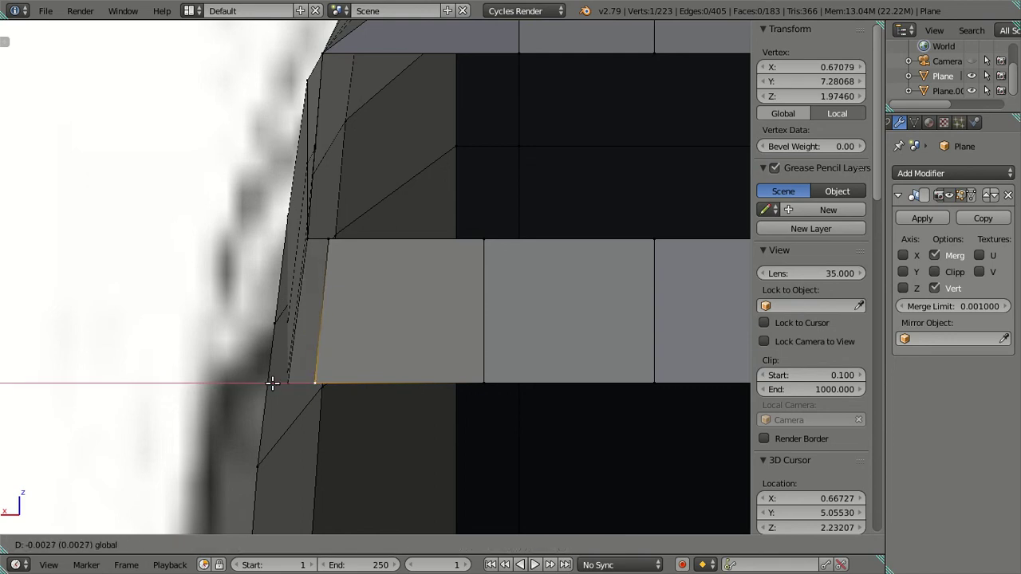
click(272, 383)
key(a)
key(ctrl+KP_1)
key(KP_3)
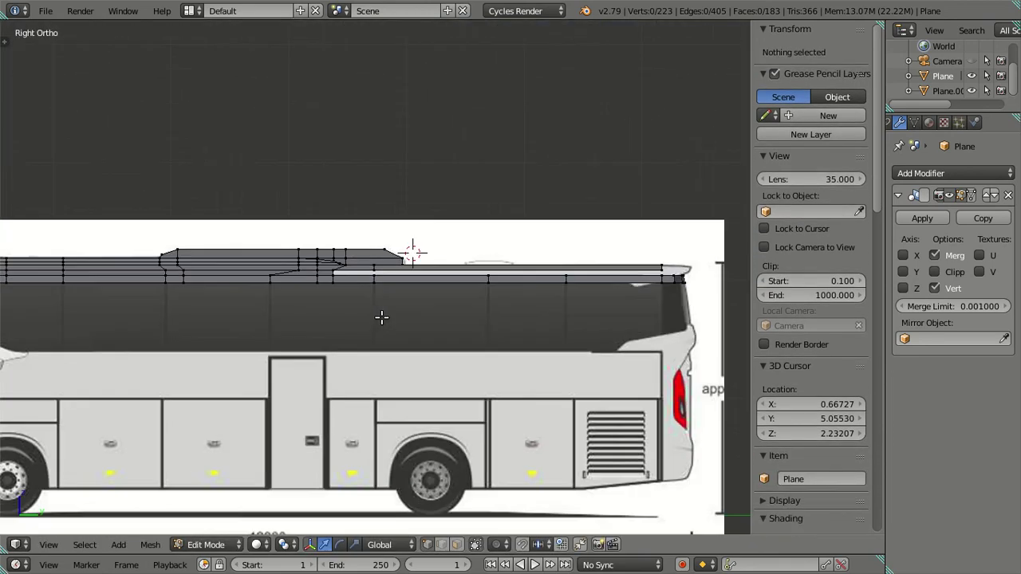
Switch to solid shading and orbit to look down on the roof edge.
scroll(381, 317, down, 4)
scroll(494, 327, up, 4)
scroll(526, 383, up, 2)
scroll(484, 358, up, 2)
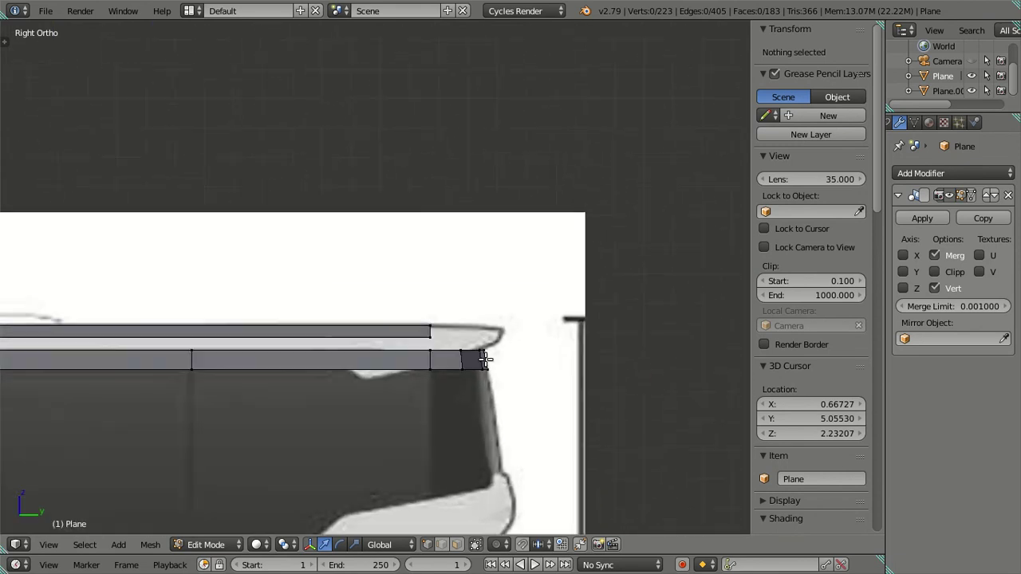
scroll(484, 359, up, 3)
shift+middle_drag(499, 364, 447, 255)
scroll(441, 263, down, 5)
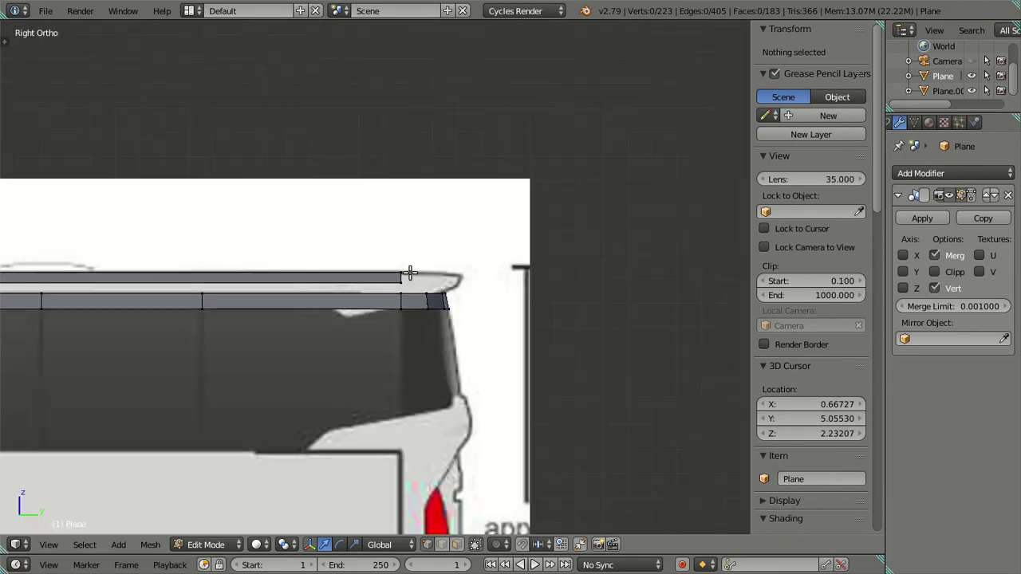
scroll(177, 263, down, 2)
mouse_move(178, 262)
shift+middle_down()
mouse_move(296, 258)
mouse_move(227, 306)
mouse_move(250, 392)
shift+middle_up()
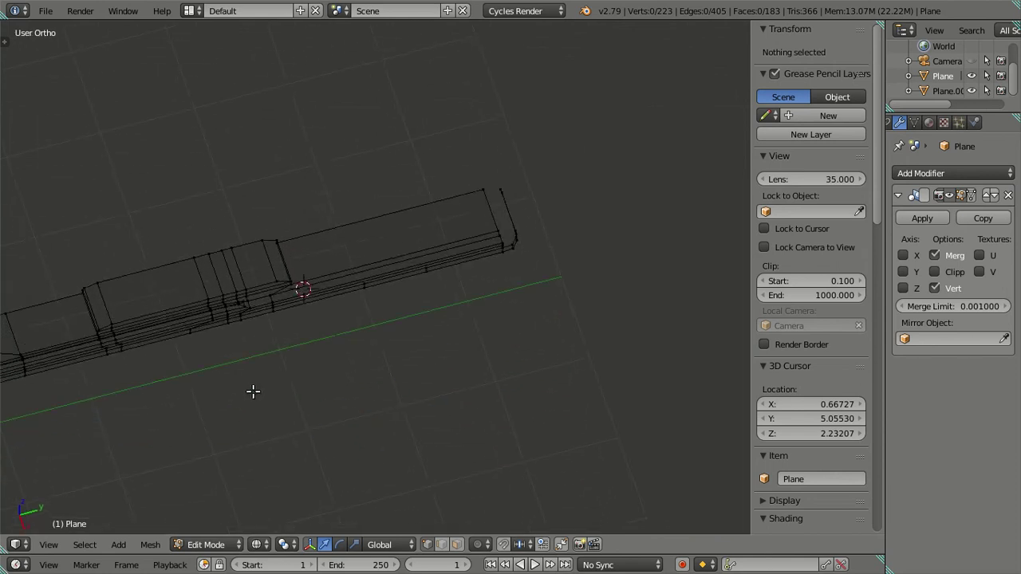
key(z)
mouse_move(221, 349)
middle_down()
mouse_move(237, 351)
mouse_move(351, 293)
mouse_move(358, 268)
mouse_move(356, 278)
mouse_move(394, 299)
middle_up()
scroll(396, 366, up, 3)
mouse_move(396, 366)
middle_down()
mouse_move(391, 351)
mouse_move(295, 309)
mouse_move(299, 287)
mouse_move(303, 298)
mouse_move(423, 333)
mouse_move(81, 358)
mouse_move(105, 372)
mouse_move(414, 376)
middle_up()
Try selecting the raised block's corner edge and top bevel strip, then cancel and deselect.
right_click(297, 280)
key(a)
scroll(353, 399, up, 3)
right_click(353, 427)
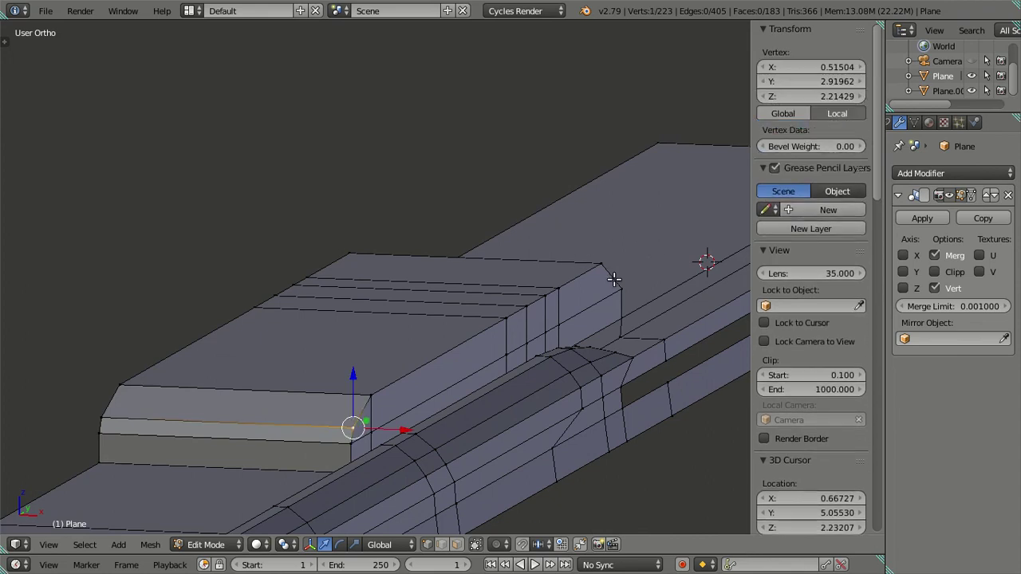
key(a)
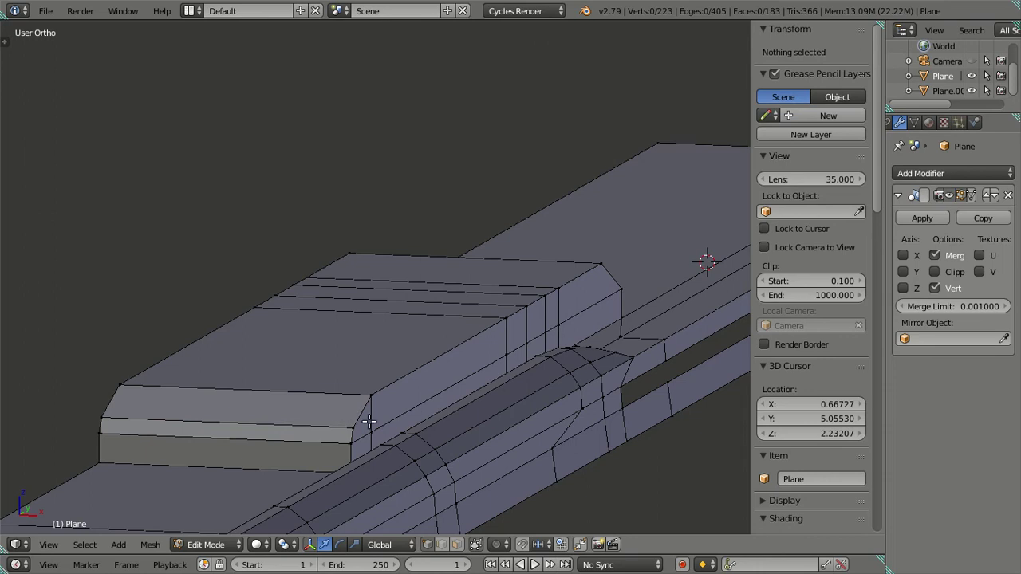
right_click(354, 428)
shift+right_click(371, 397)
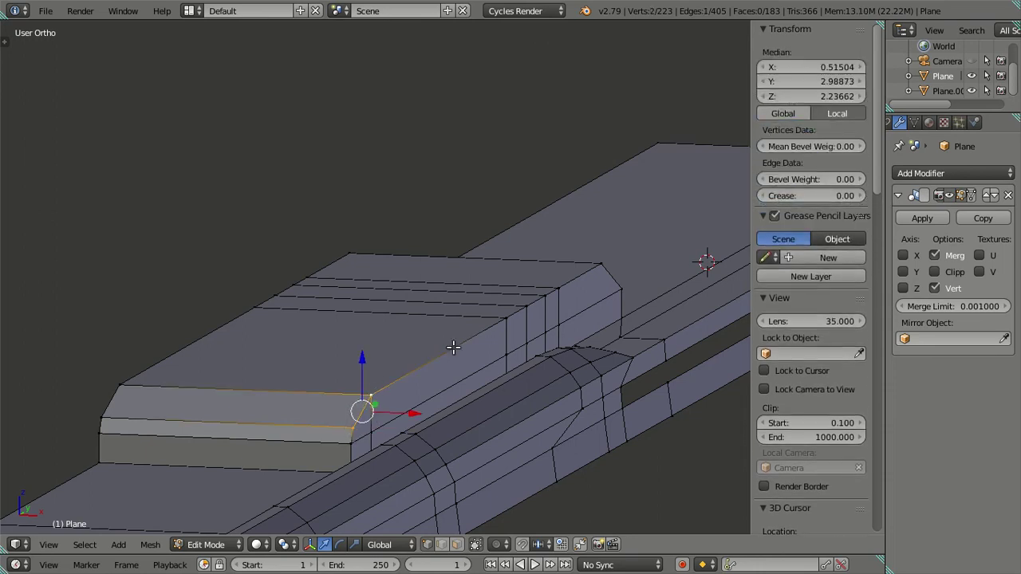
ctrl+right_click(608, 264)
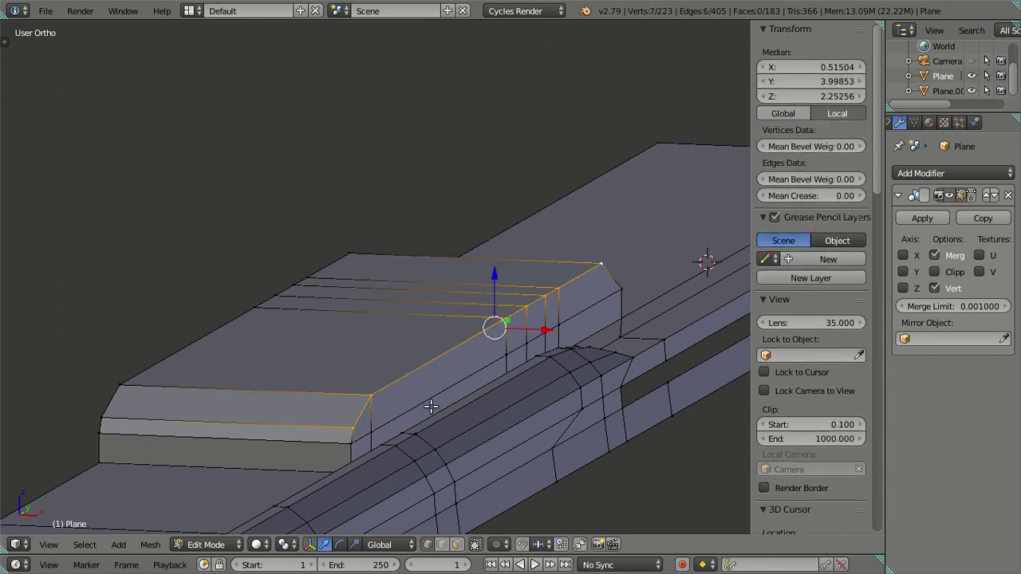
ctrl+shift+right_click(608, 286)
key(g)
key(Escape)
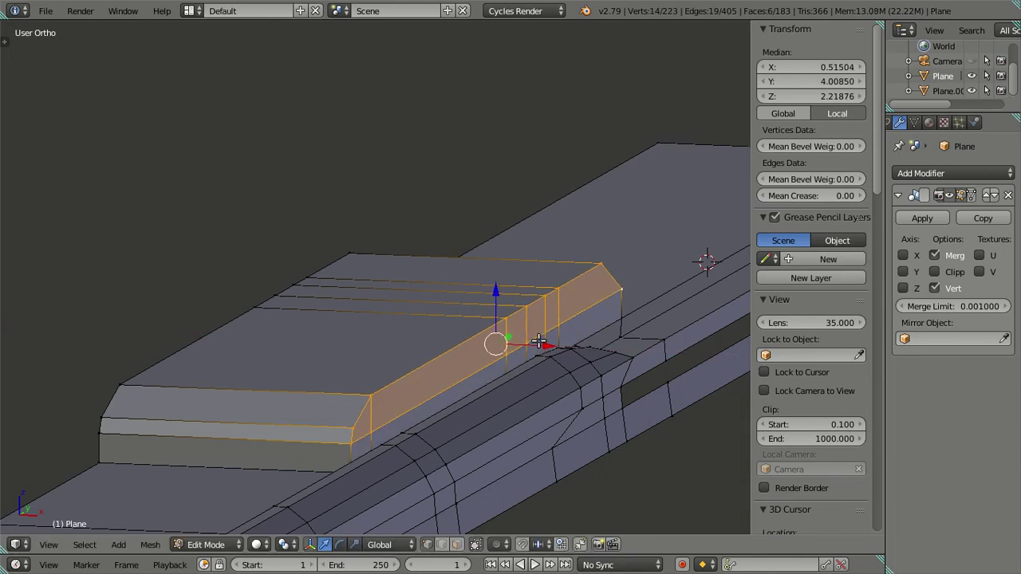
key(a)
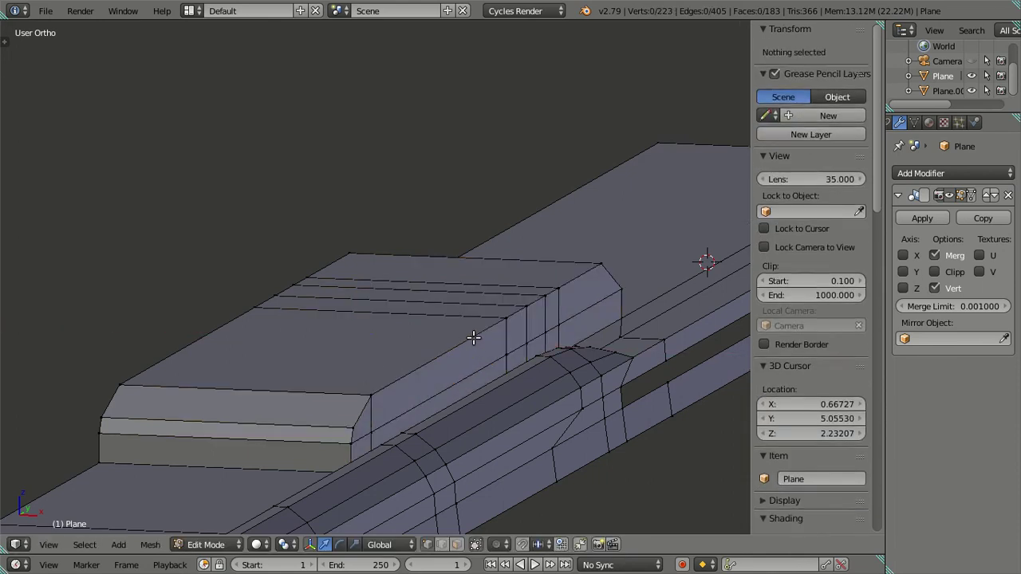
scroll(470, 339, down, 5)
In Object Mode, tick the Mirror modifier's X axis and view from the right.
key(Tab)
middle_drag(426, 327, 471, 315)
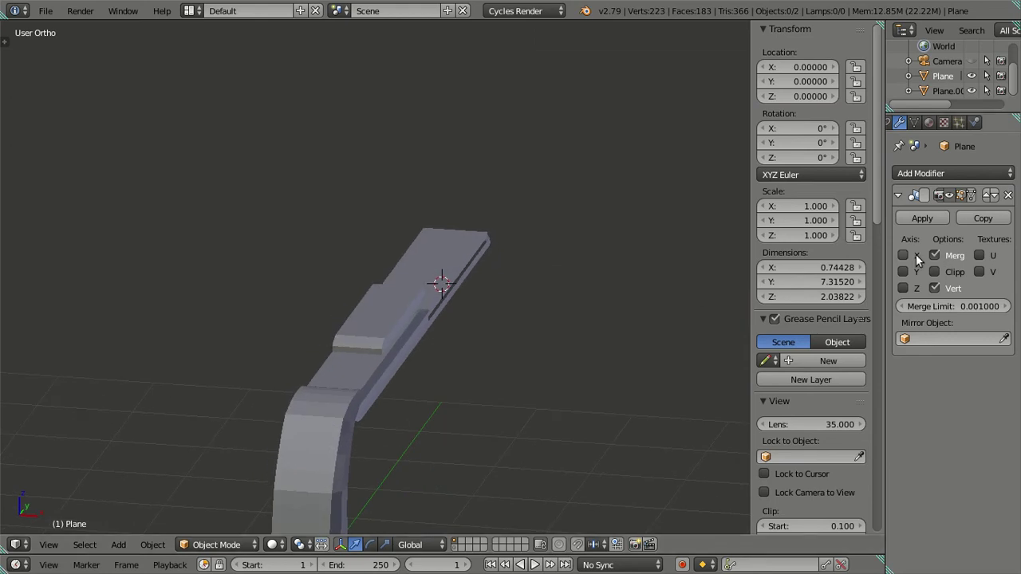
click(903, 255)
scroll(523, 347, down, 3)
mouse_move(524, 347)
middle_down()
mouse_move(344, 303)
mouse_move(282, 332)
mouse_move(336, 318)
middle_up()
key(KP_3)
scroll(345, 313, up, 3)
Back in Edit Mode, select the roof's lower edge loop.
key(Tab)
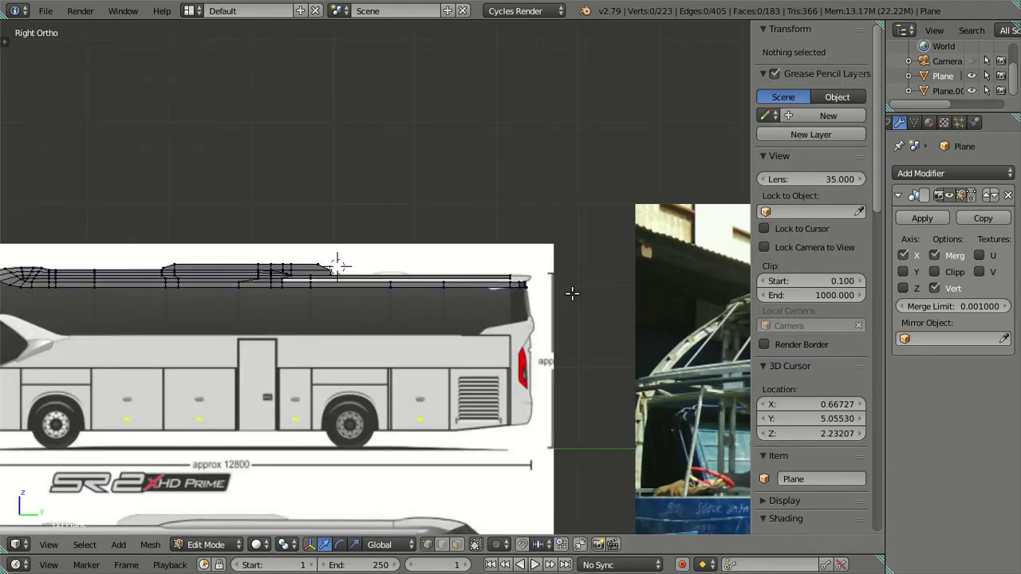
shift+middle_drag(572, 293, 481, 289)
scroll(480, 299, up, 4)
mouse_move(582, 299)
middle_down()
mouse_move(547, 308)
mouse_move(554, 298)
middle_up()
right_click(567, 280)
mouse_move(356, 358)
middle_down()
mouse_move(427, 299)
mouse_move(426, 278)
mouse_move(351, 251)
mouse_move(362, 244)
middle_up()
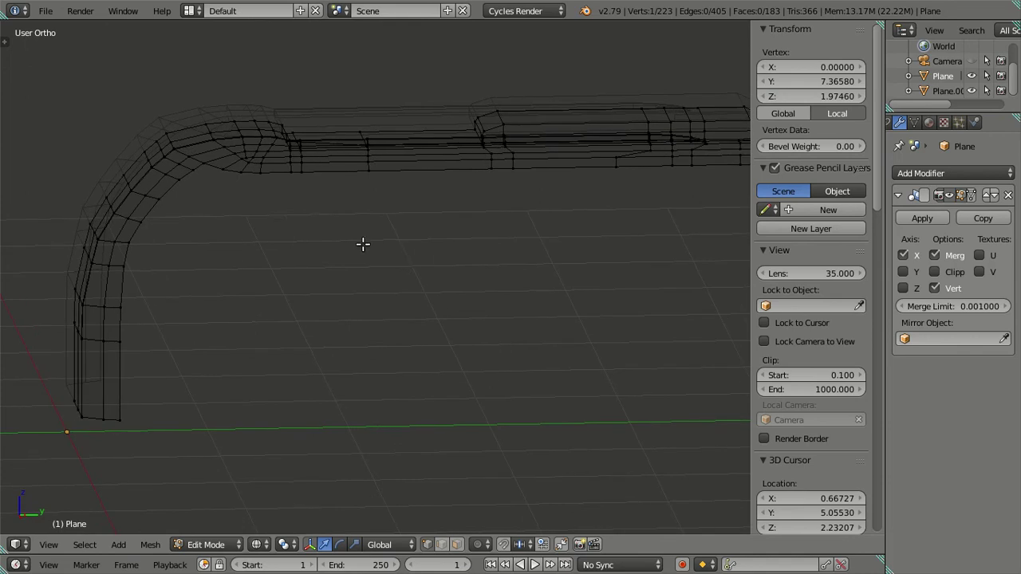
alt+click(182, 185)
middle_drag(200, 199, 303, 225)
Frame the bus front and mid-section in Right Ortho around the selected loop.
key(KP_3)
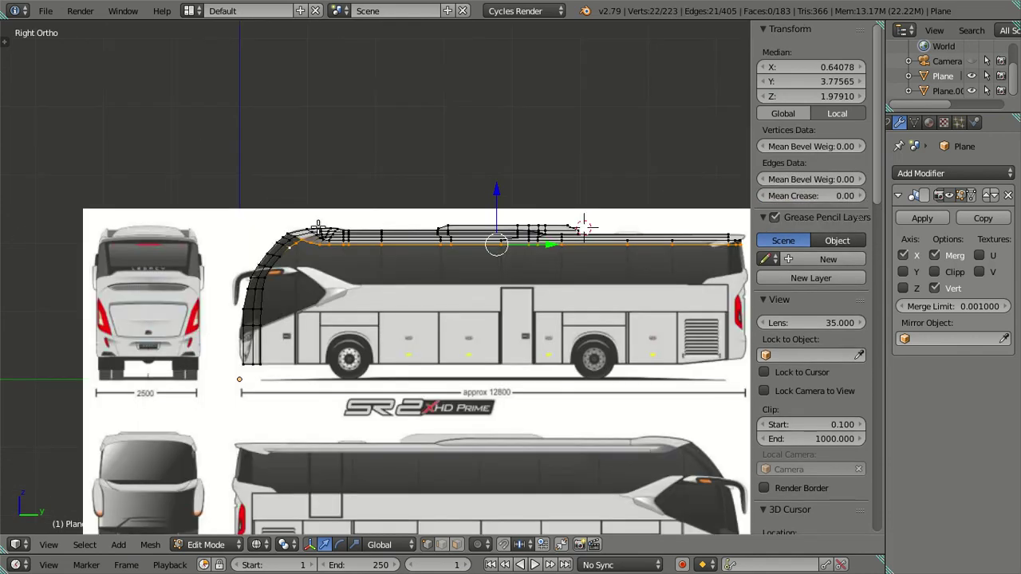
scroll(319, 240, up, 1)
scroll(342, 263, up, 5)
shift+middle_drag(342, 266, 654, 290)
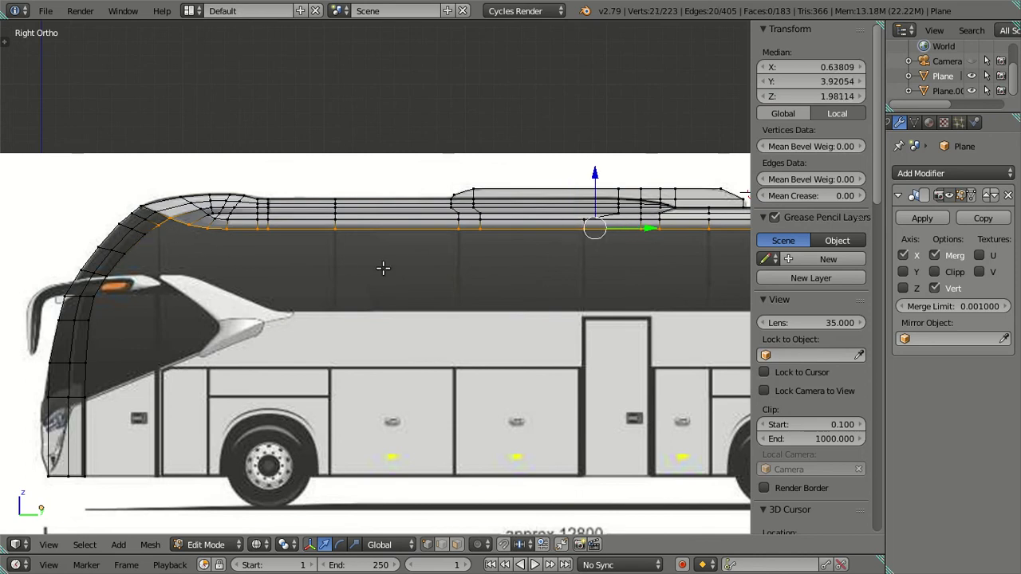
shift+middle_drag(383, 268, 224, 298)
scroll(446, 296, down, 7)
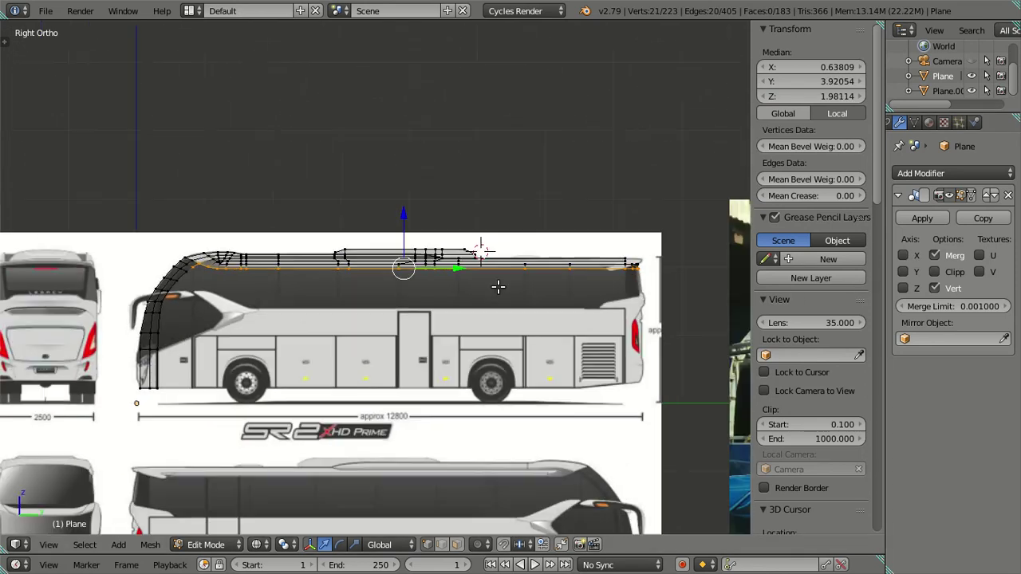
scroll(446, 296, up, 4)
scroll(447, 296, up, 3)
mouse_move(502, 293)
shift+middle_down()
mouse_move(447, 296)
mouse_move(432, 280)
shift+middle_up()
scroll(447, 296, down, 3)
Extrude the lower roof loop straight down in Z to the window-bottom line at 1.39602.
key(e)
right_click(357, 238)
key(g)
key(z)
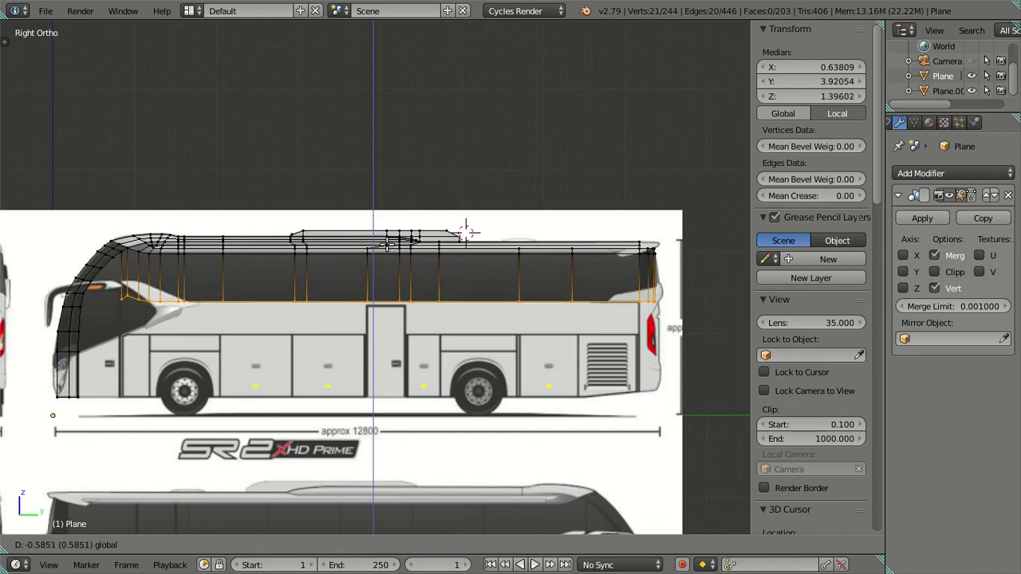
key(Return)
scroll(249, 327, up, 4)
ctrl+scroll(250, 328, down, 1)
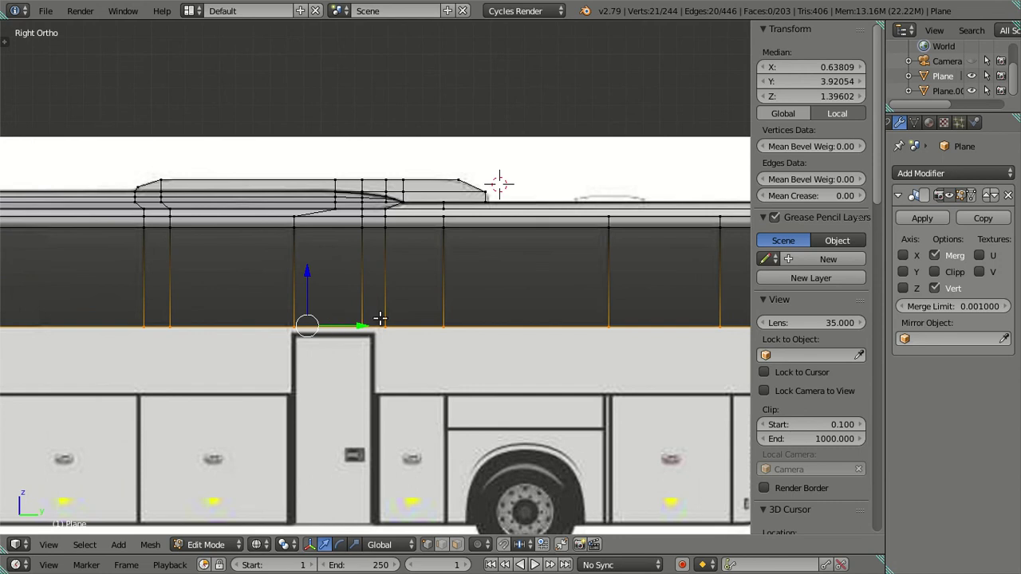
ctrl+scroll(249, 328, down, 4)
ctrl+scroll(250, 328, down, 1)
scroll(447, 348, up, 1)
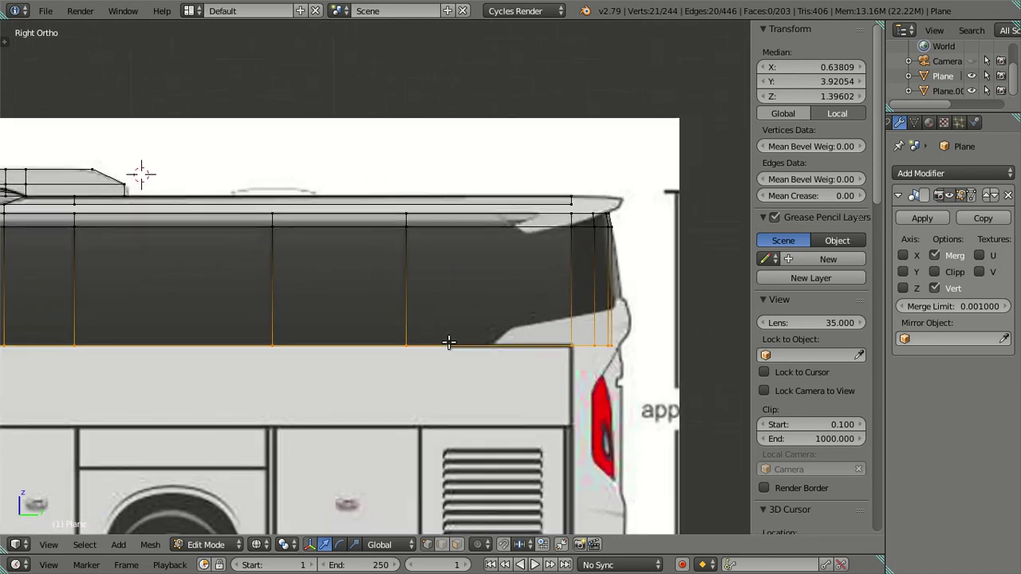
scroll(446, 326, down, 4)
scroll(258, 331, up, 1)
mouse_move(483, 326)
middle_down()
mouse_move(418, 365)
mouse_move(501, 346)
mouse_move(503, 330)
mouse_move(452, 335)
mouse_move(532, 335)
middle_up()
In Front Ortho, move the side-panel vertices outward on X to the bus outline at 0.675.
key(KP_1)
scroll(230, 338, up, 3)
shift+middle_drag(231, 338, 528, 332)
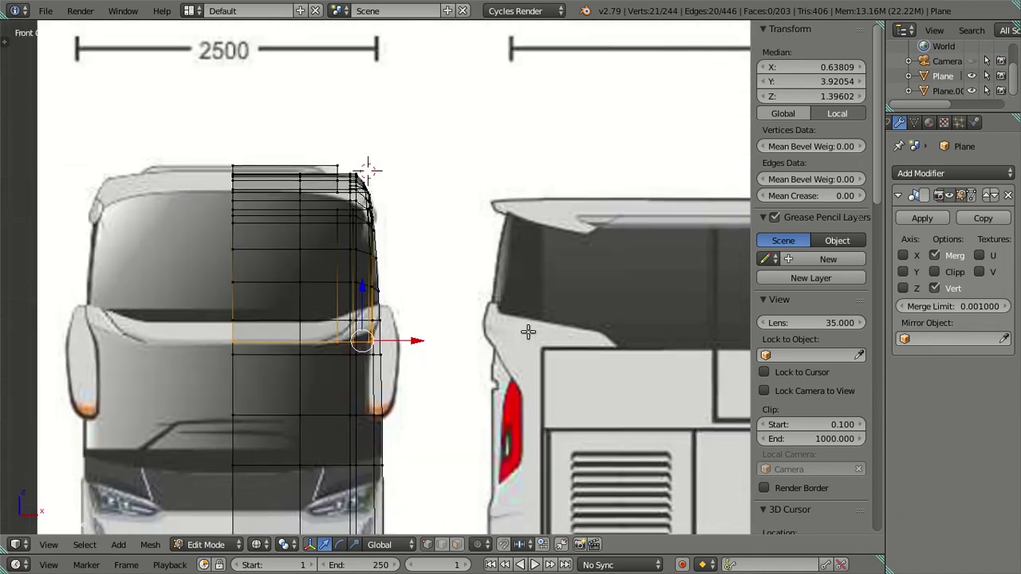
scroll(465, 363, up, 2)
drag(411, 386, 414, 387)
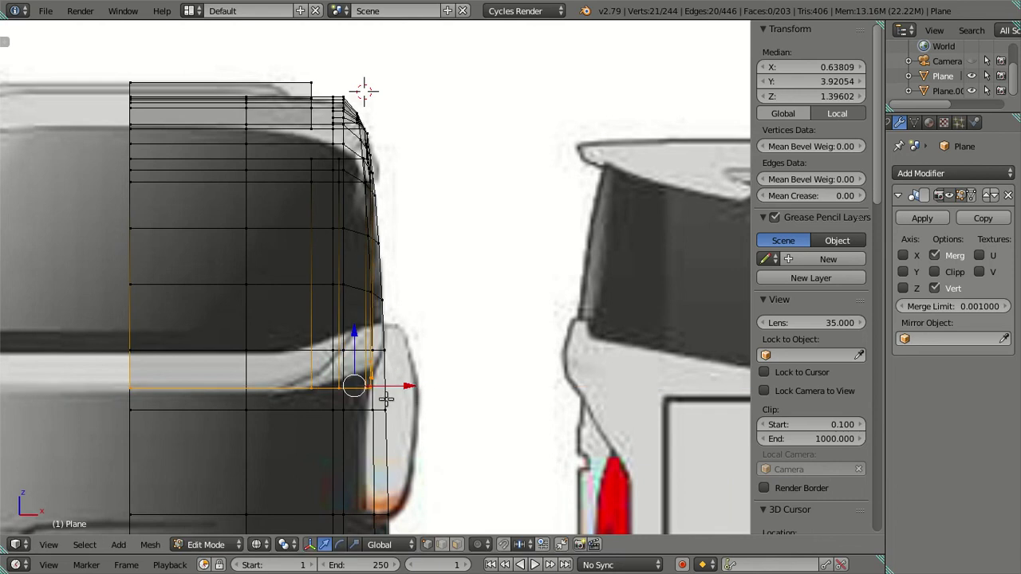
scroll(349, 384, up, 1)
scroll(359, 375, up, 1)
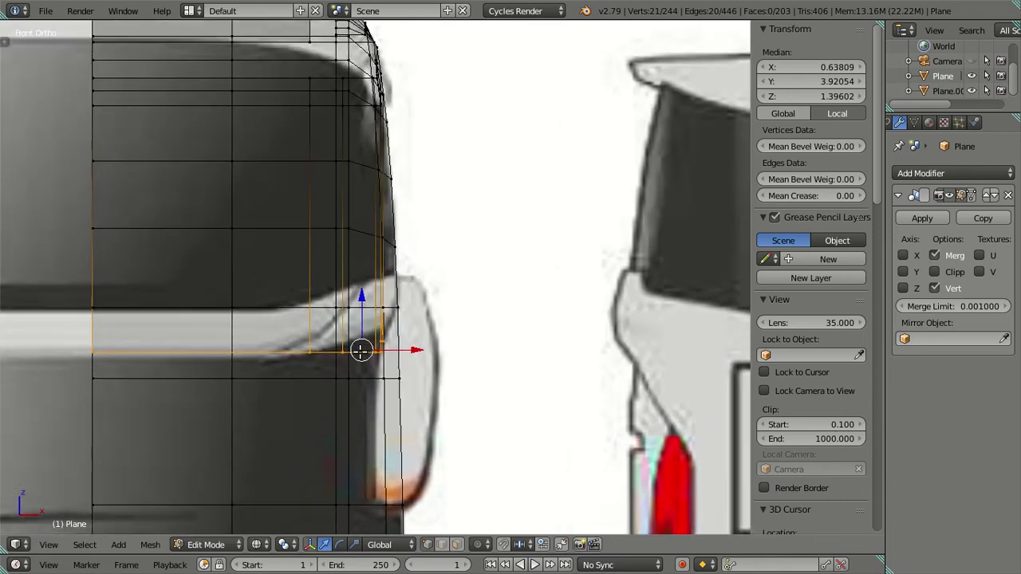
scroll(367, 367, up, 1)
mouse_move(416, 367)
mouse_down()
mouse_move(436, 370)
mouse_move(425, 370)
mouse_up()
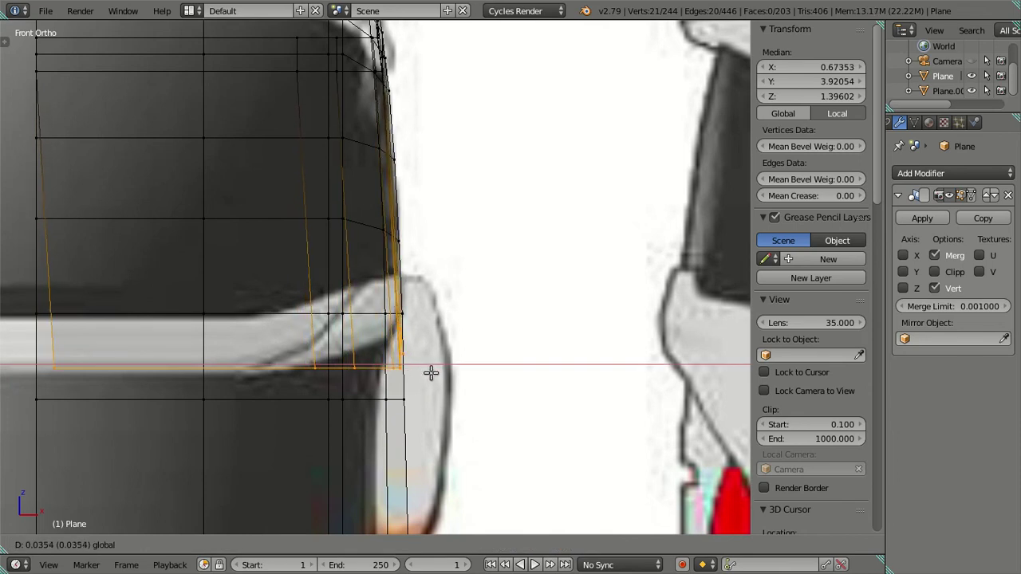
mouse_move(431, 373)
mouse_down()
mouse_move(449, 375)
mouse_move(429, 375)
mouse_up()
click(432, 375)
scroll(433, 372, down, 5)
Switch to solid shading and orbit to inspect the model, ending in Object Mode.
mouse_move(433, 371)
middle_down()
mouse_move(246, 344)
mouse_move(96, 359)
mouse_move(114, 372)
mouse_move(160, 364)
middle_up()
key(Tab)
scroll(160, 365, down, 3)
key(z)
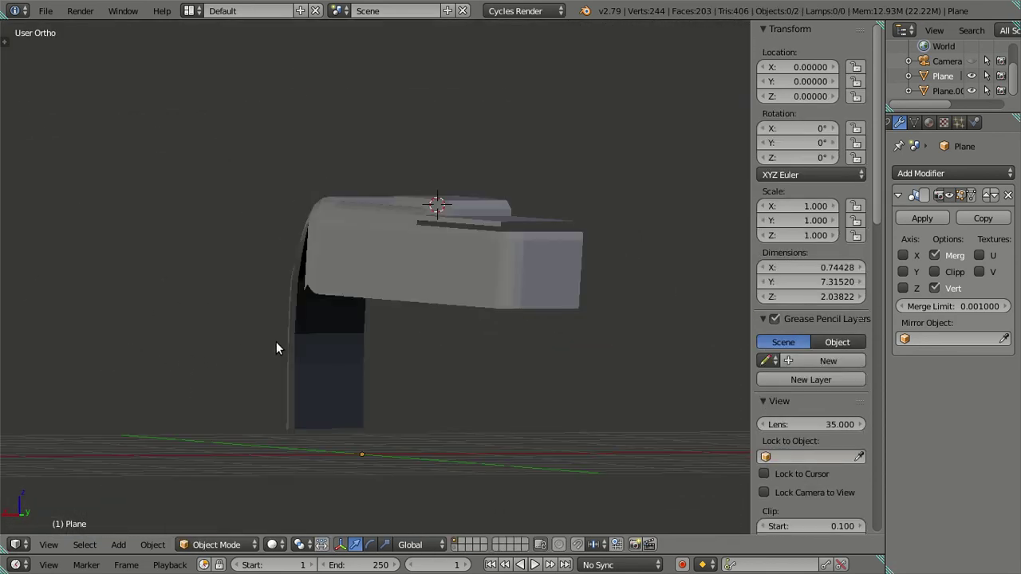
key(Tab)
mouse_move(276, 337)
middle_down()
mouse_move(297, 349)
mouse_move(244, 319)
mouse_move(410, 298)
mouse_move(467, 304)
mouse_move(455, 305)
mouse_move(439, 273)
mouse_move(449, 331)
mouse_move(427, 220)
mouse_move(412, 252)
middle_up()
key(Tab)
Tick X in the Mirror modifier, doubling the roof to about 1.49 wide.
scroll(455, 305, up, 2)
scroll(430, 258, up, 2)
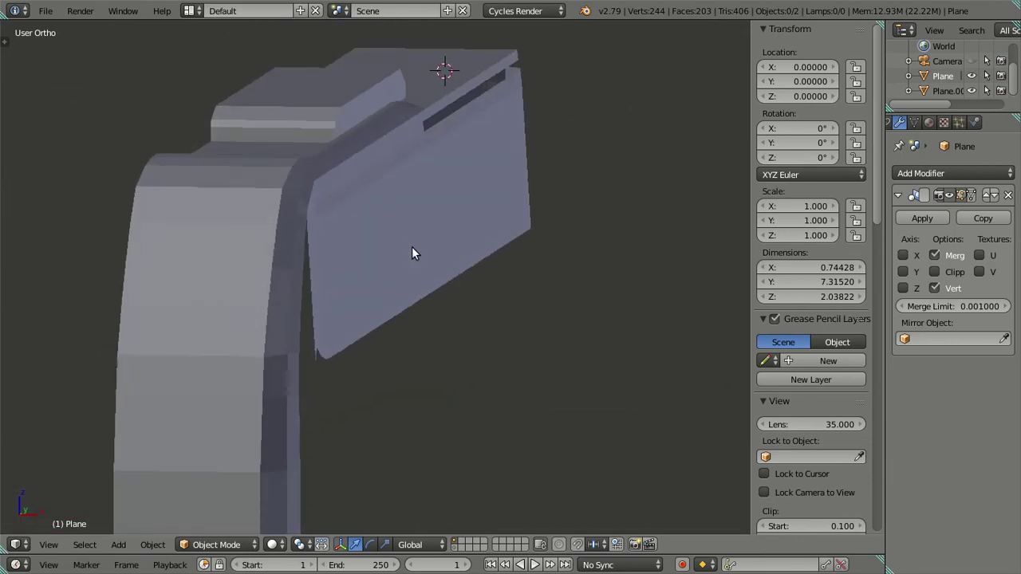
scroll(414, 251, down, 2)
scroll(414, 252, down, 1)
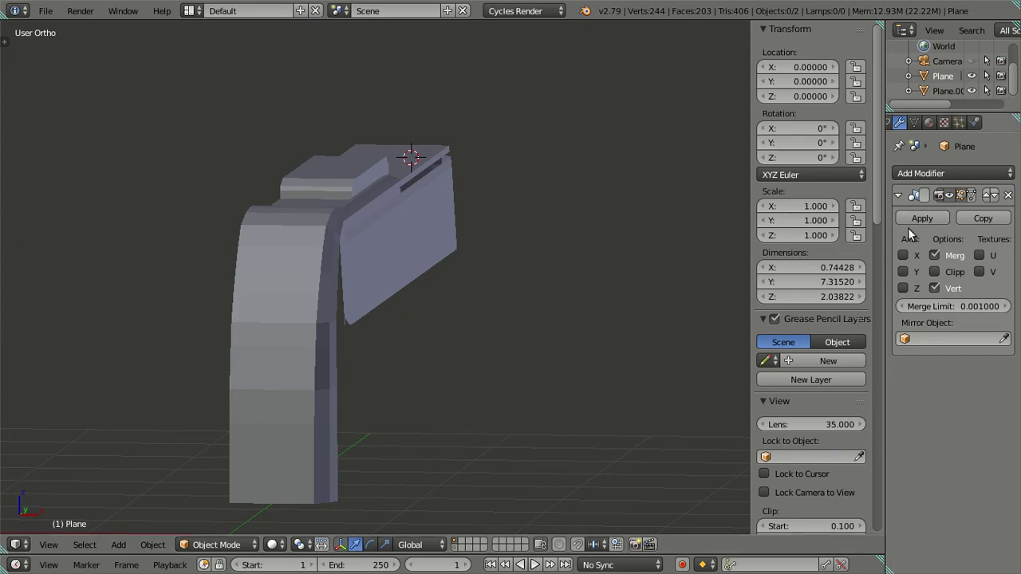
click(903, 256)
middle_drag(479, 239, 431, 238)
scroll(431, 239, up, 3)
key(KP_3)
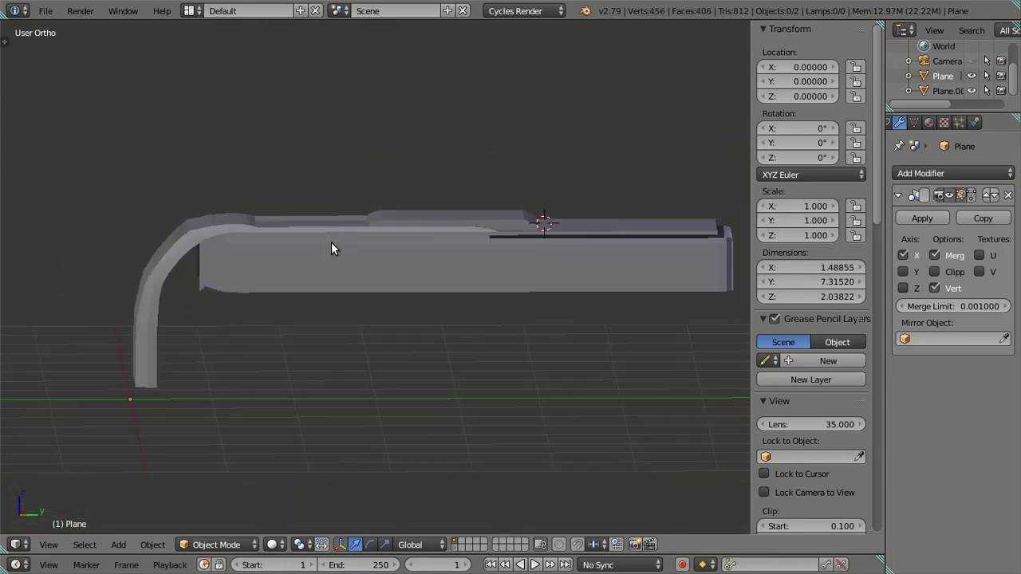
Enter Edit Mode and pan along the bus's side view toward the rear.
ctrl+scroll(446, 340, down, 1)
key(Tab)
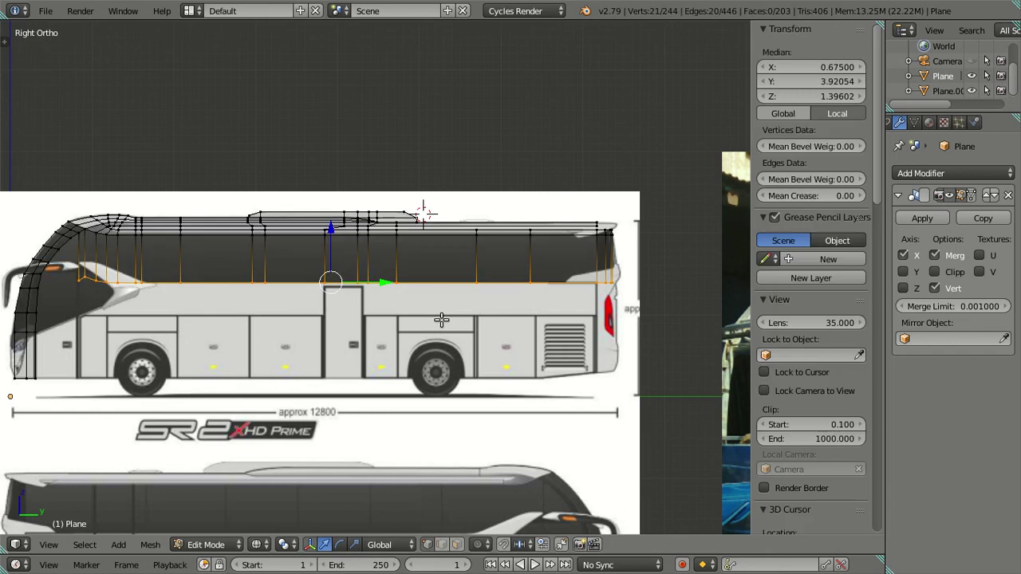
scroll(428, 302, up, 1)
shift+middle_drag(410, 306, 430, 300)
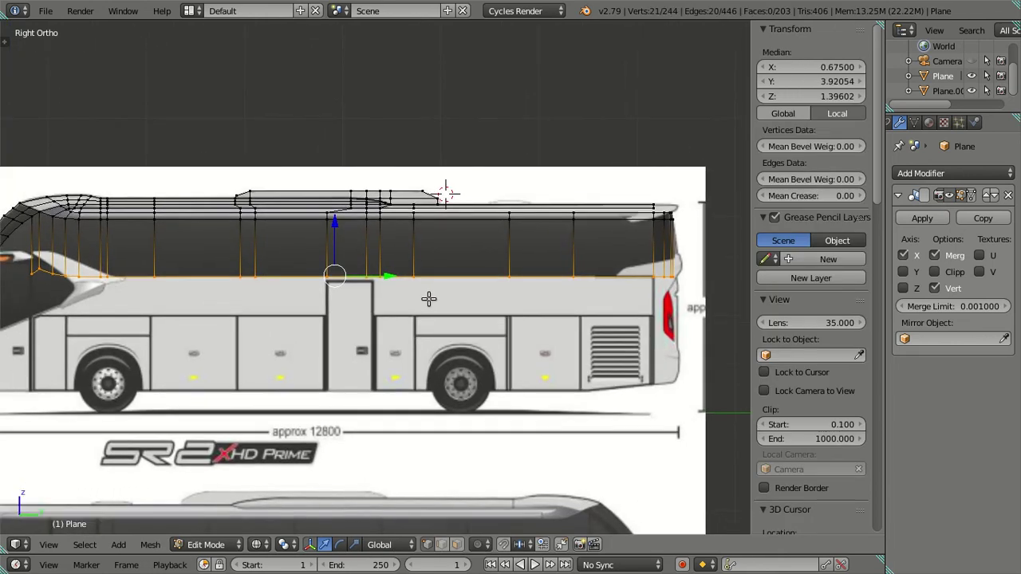
shift+middle_drag(229, 299, 342, 309)
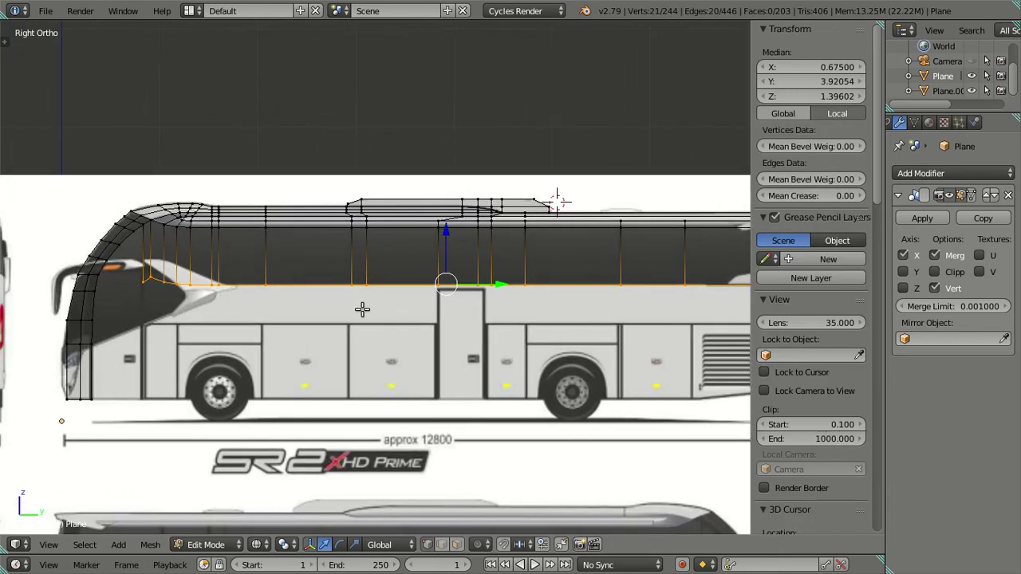
scroll(362, 310, down, 3)
scroll(551, 312, up, 2)
scroll(484, 317, up, 2)
scroll(490, 327, up, 1)
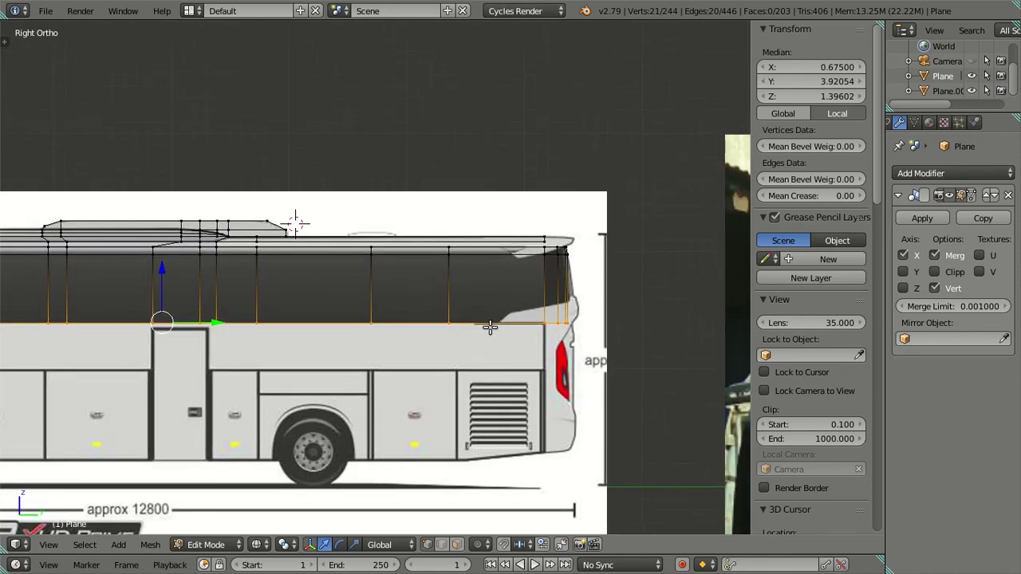
scroll(489, 327, up, 2)
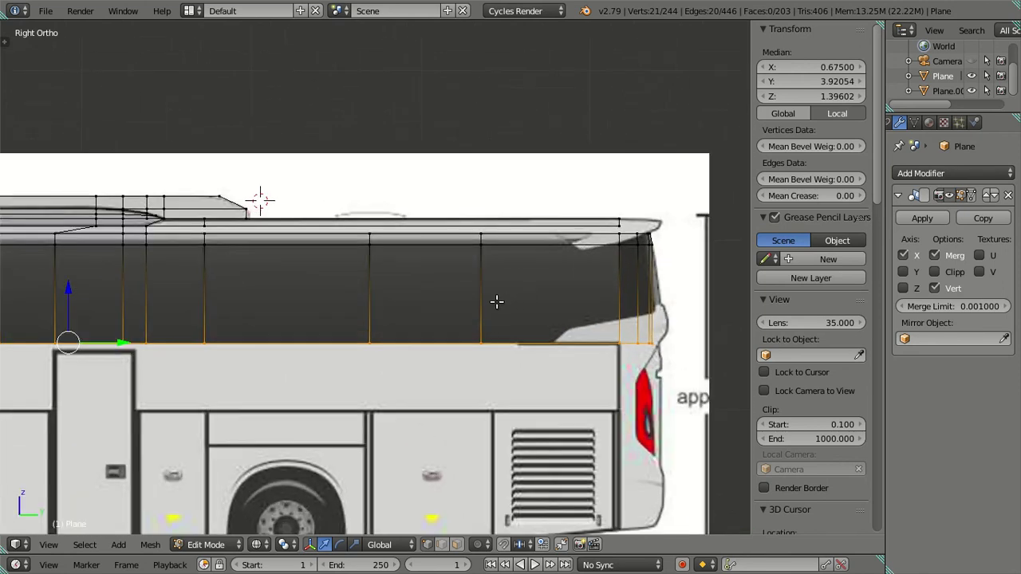
scroll(496, 301, down, 3)
In solid shading from an angled view, collapse the bottom side-wall edge into the roof line.
key(z)
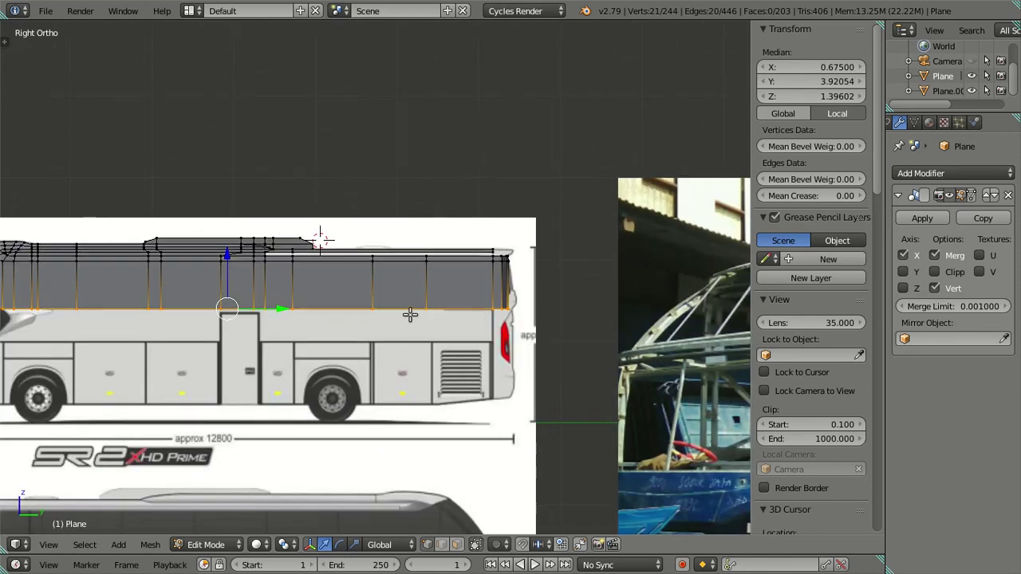
key(super)
key(Escape)
mouse_move(413, 381)
middle_down()
mouse_move(383, 365)
mouse_move(387, 351)
middle_up()
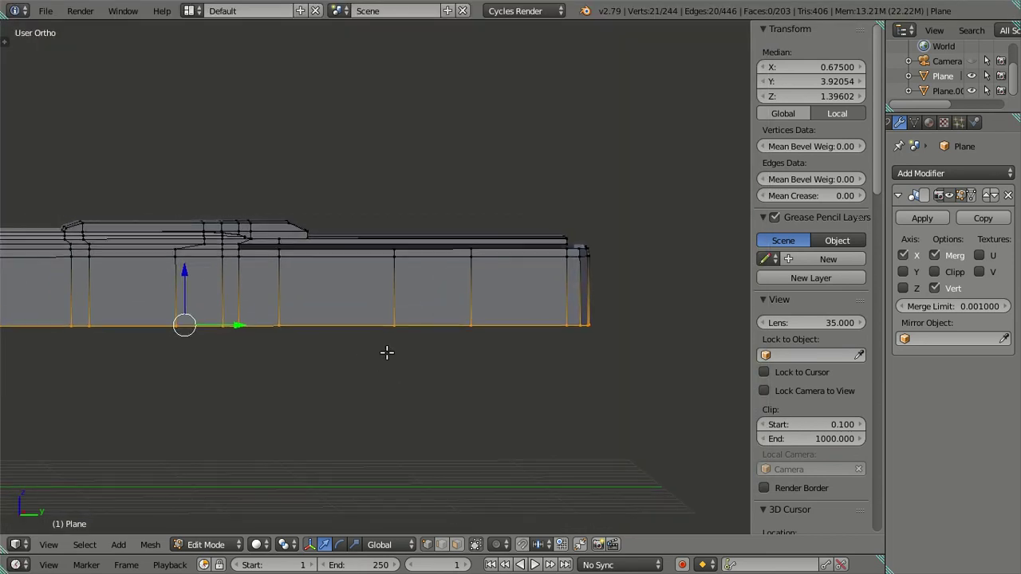
key(ctrl+z)
key(ctrl+z)
Deselect everything and orbit to a perspective view of the front arch.
key(a)
mouse_move(422, 300)
middle_down()
mouse_move(380, 319)
mouse_move(362, 312)
mouse_move(531, 296)
mouse_move(312, 247)
mouse_move(303, 289)
mouse_move(335, 289)
middle_up()
scroll(335, 289, up, 2)
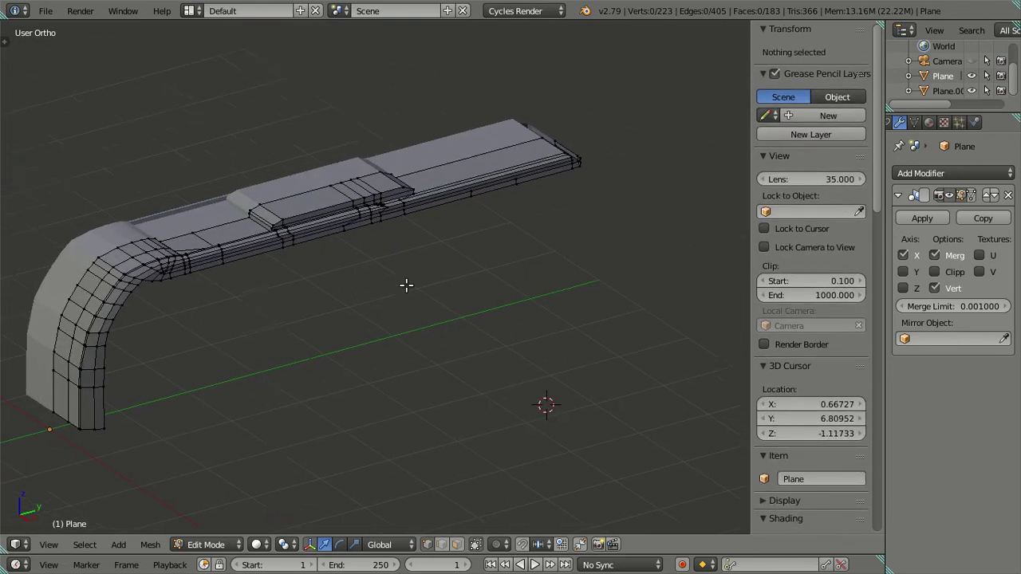
scroll(406, 285, up, 1)
ctrl+scroll(444, 258, up, 2)
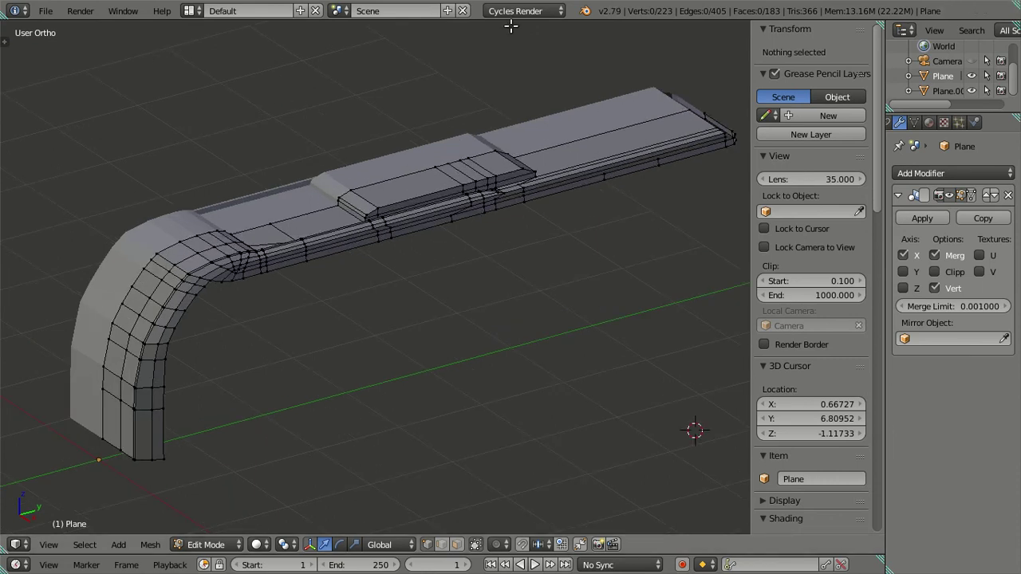
click(46, 10)
Enter camera view with Lock Camera to View on and frame the roof's front arch.
key(KP_0)
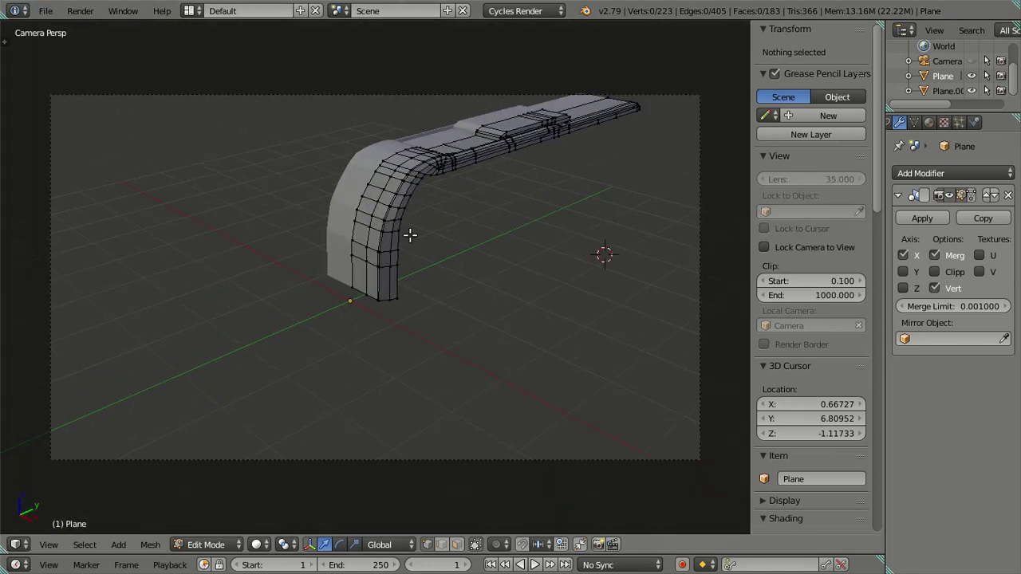
shift+middle_drag(410, 235, 413, 249)
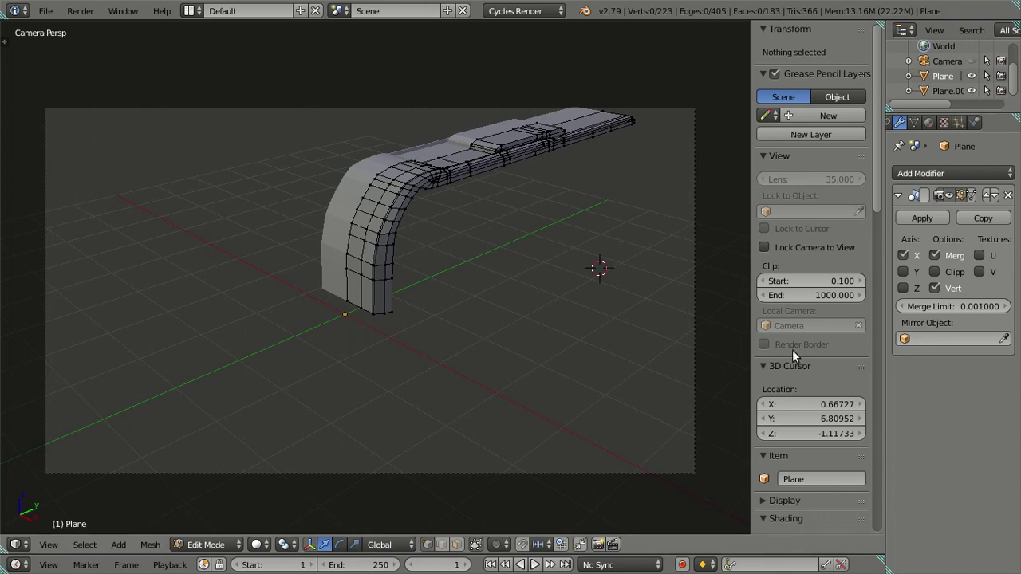
click(764, 248)
mouse_move(471, 261)
middle_down()
mouse_move(364, 319)
mouse_move(365, 285)
mouse_move(394, 280)
mouse_move(386, 285)
mouse_move(388, 266)
mouse_move(404, 250)
mouse_move(388, 292)
mouse_move(399, 243)
mouse_move(388, 294)
mouse_move(467, 314)
mouse_move(506, 312)
mouse_move(509, 284)
mouse_move(387, 298)
mouse_move(529, 290)
mouse_move(315, 292)
mouse_move(331, 288)
mouse_move(337, 304)
mouse_move(343, 289)
mouse_move(388, 295)
mouse_move(359, 301)
middle_up()
scroll(358, 312, up, 2)
scroll(356, 304, up, 2)
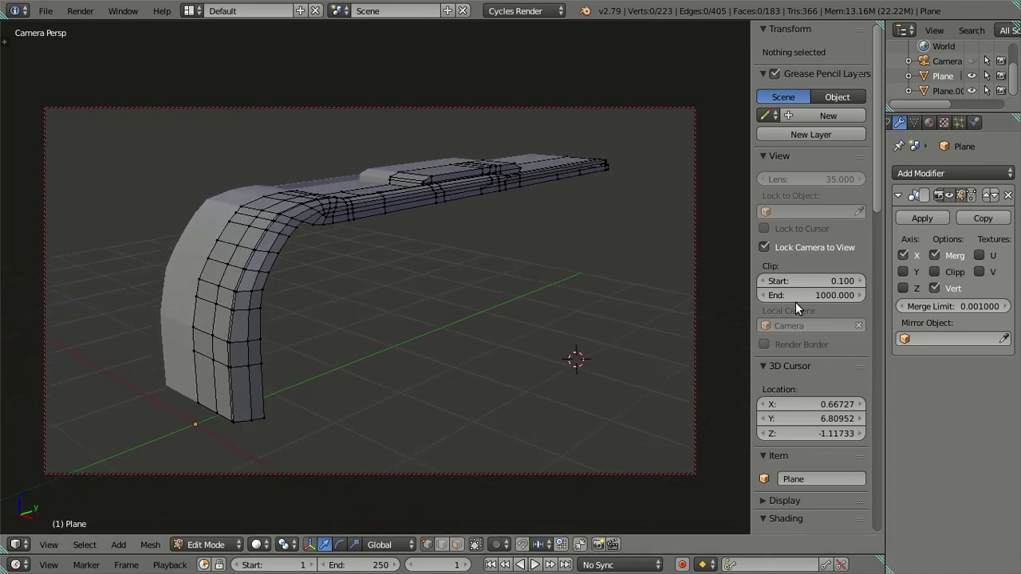
Untick Lock Camera to View and dismiss the first save dialog.
click(764, 248)
key(KP_0)
key(KP_0)
key(ctrl+s)
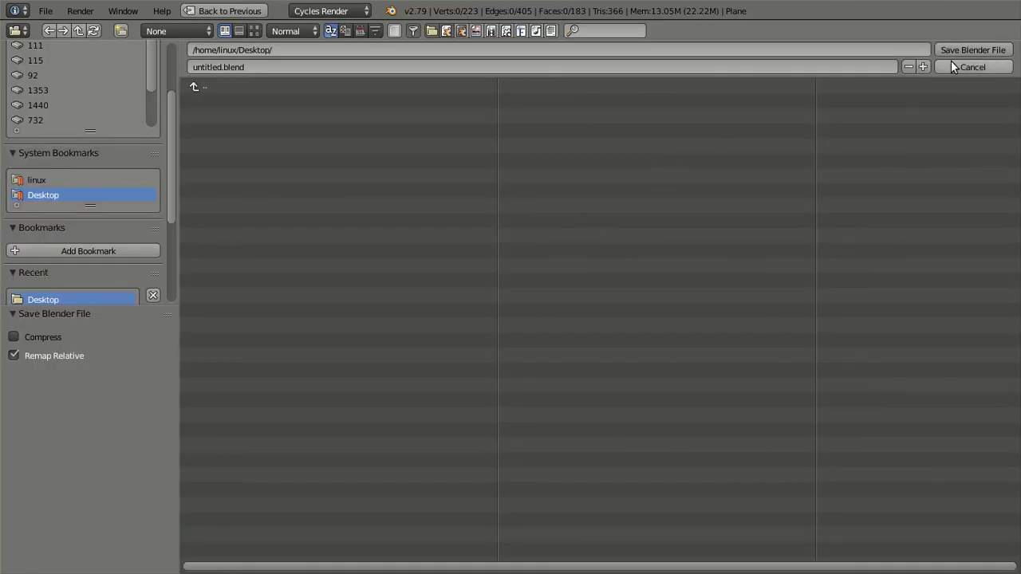
click(951, 63)
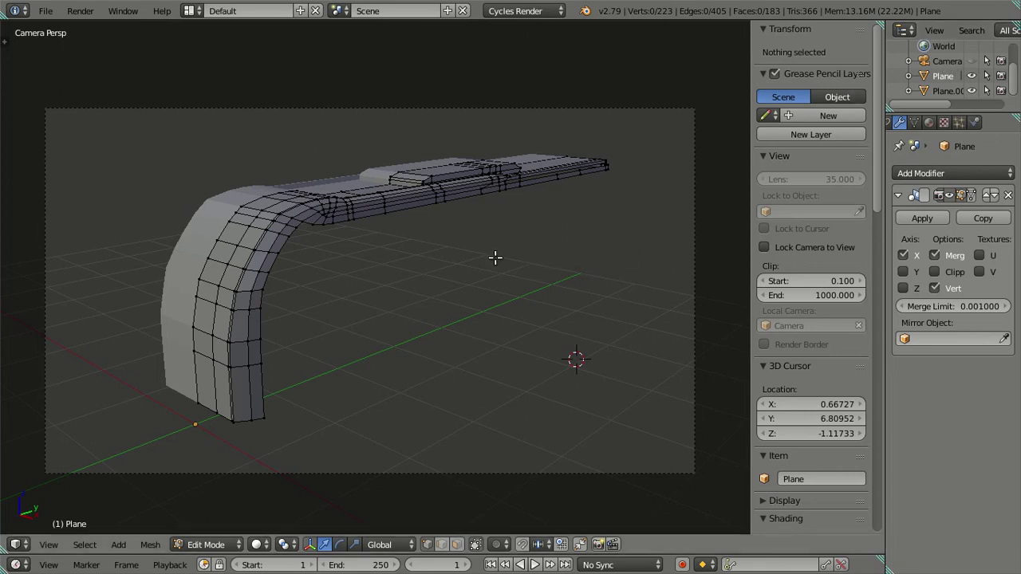
Check the front and camera views, then start File > Save As on the Desktop.
key(KP_1)
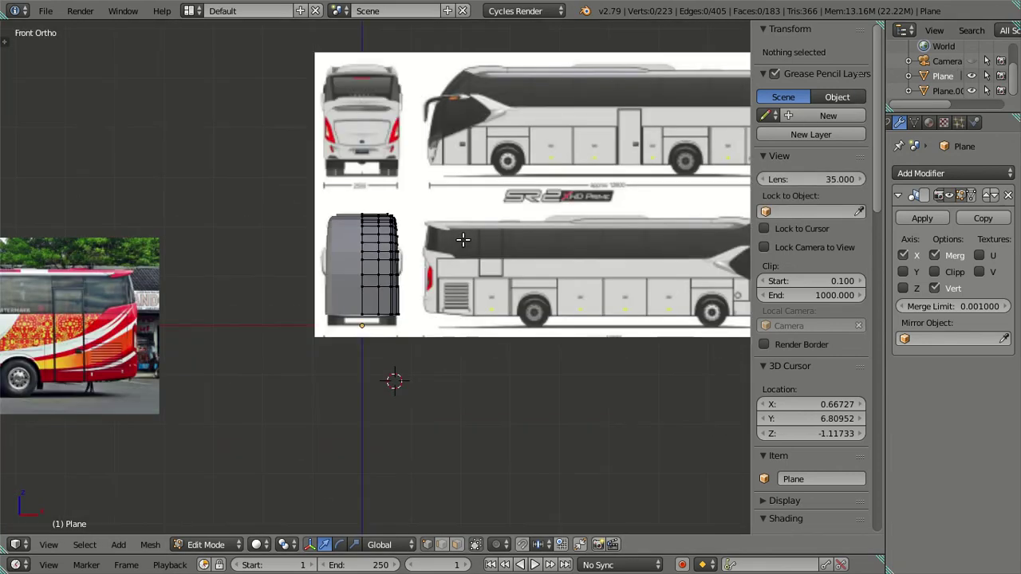
mouse_move(467, 240)
middle_down()
mouse_move(201, 267)
mouse_move(276, 356)
mouse_move(308, 340)
middle_up()
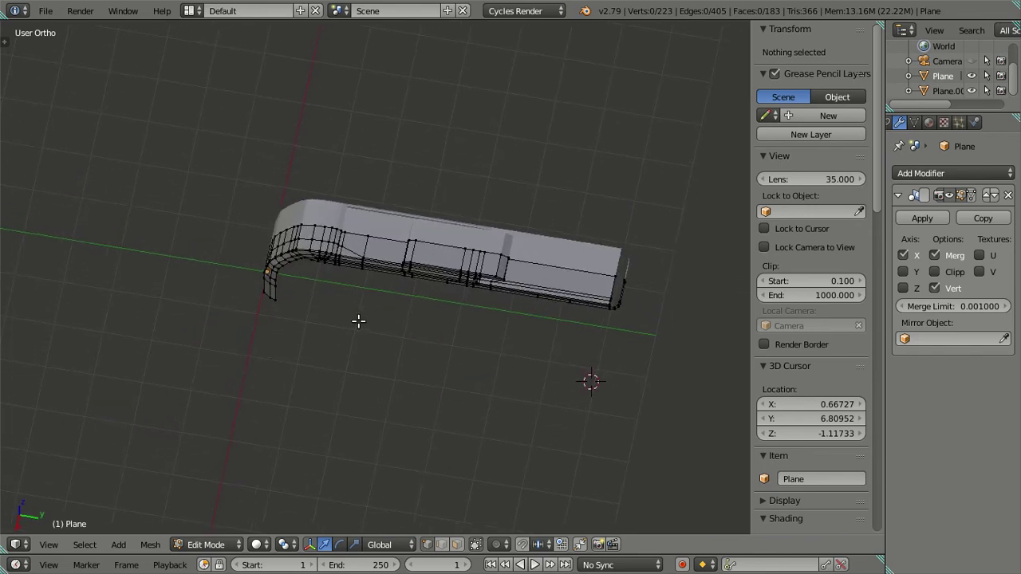
key(KP_0)
click(46, 10)
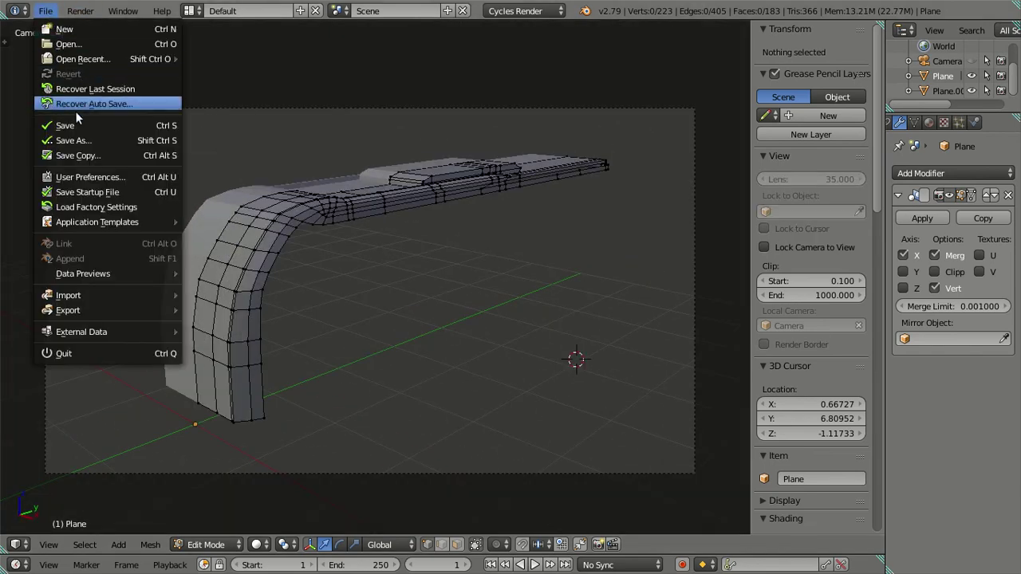
click(78, 140)
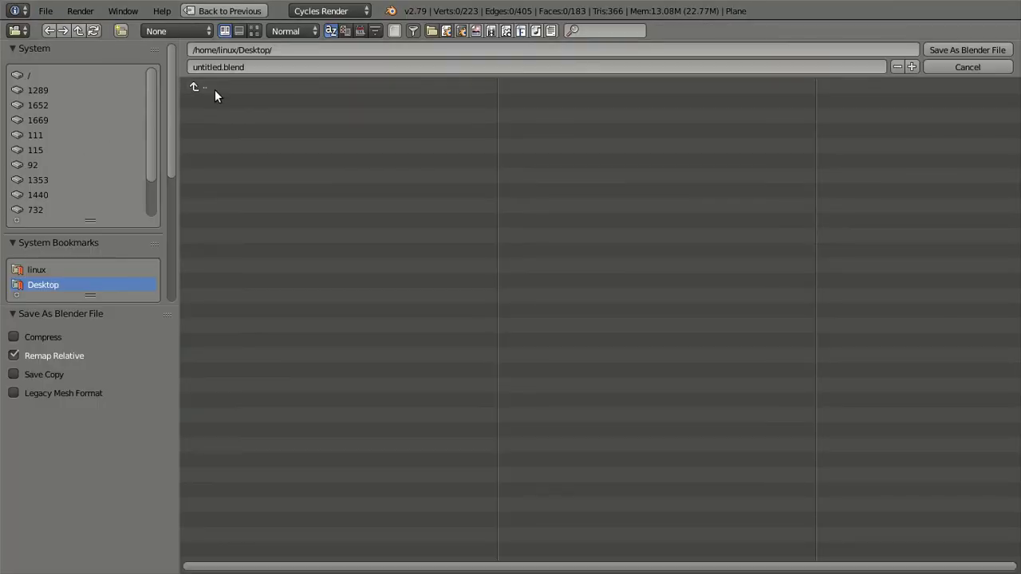
Name the file 'Legacy SR 2 XHD.blend' and take Blender out of fullscreen.
click(205, 67)
double_click(203, 65)
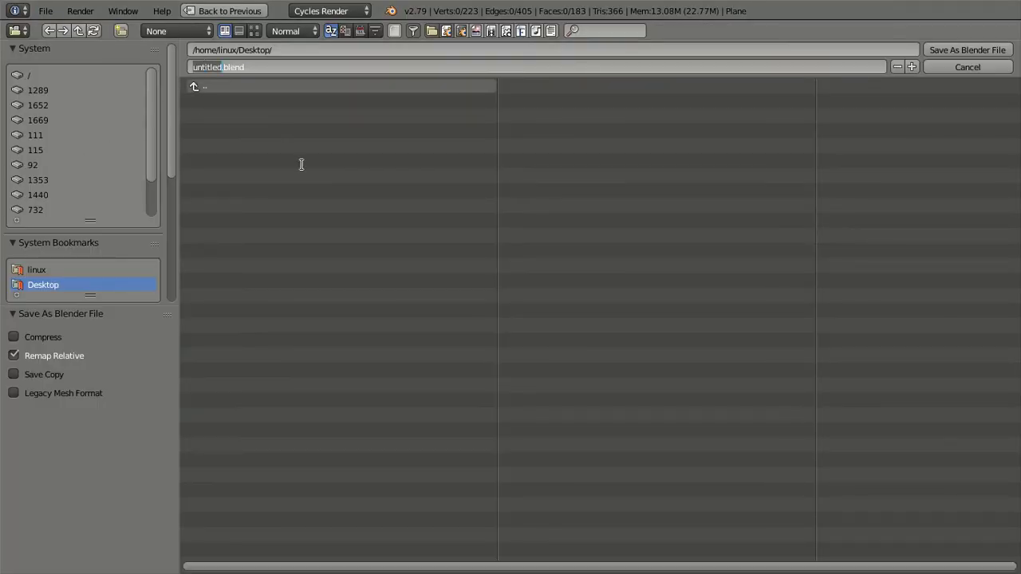
text(Legacy)
text( SR)
text( 2)
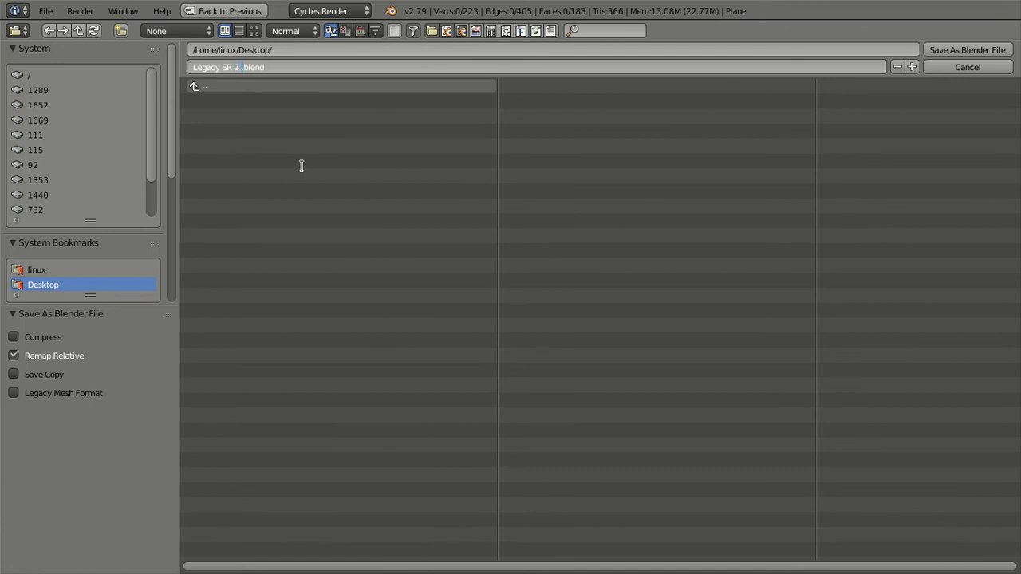
text( XHD)
click(136, 12)
click(151, 42)
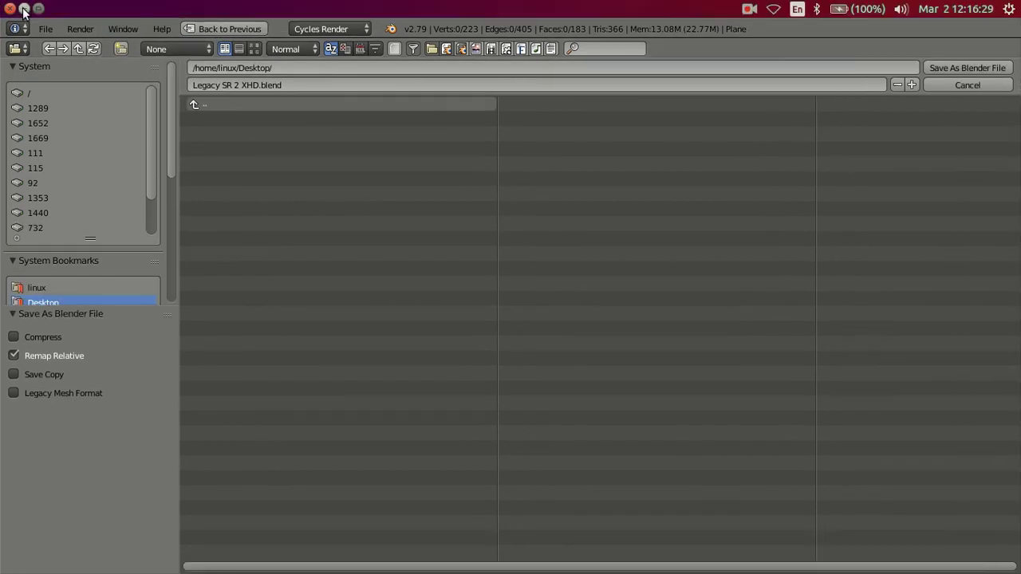
View and close SR 2 XHD_Prime.jpg from the desktop, then return to Blender's file name field.
click(24, 10)
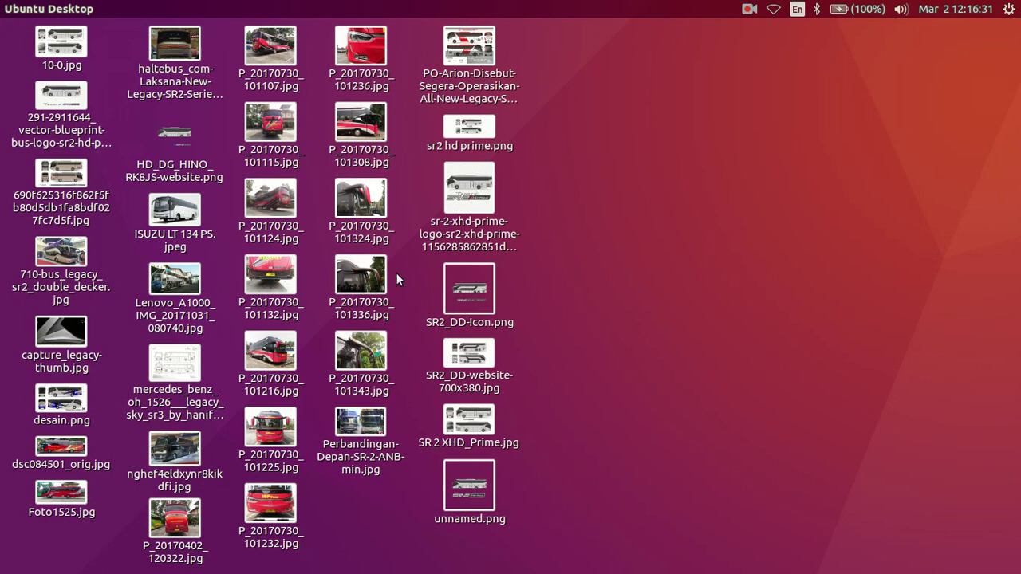
double_click(467, 412)
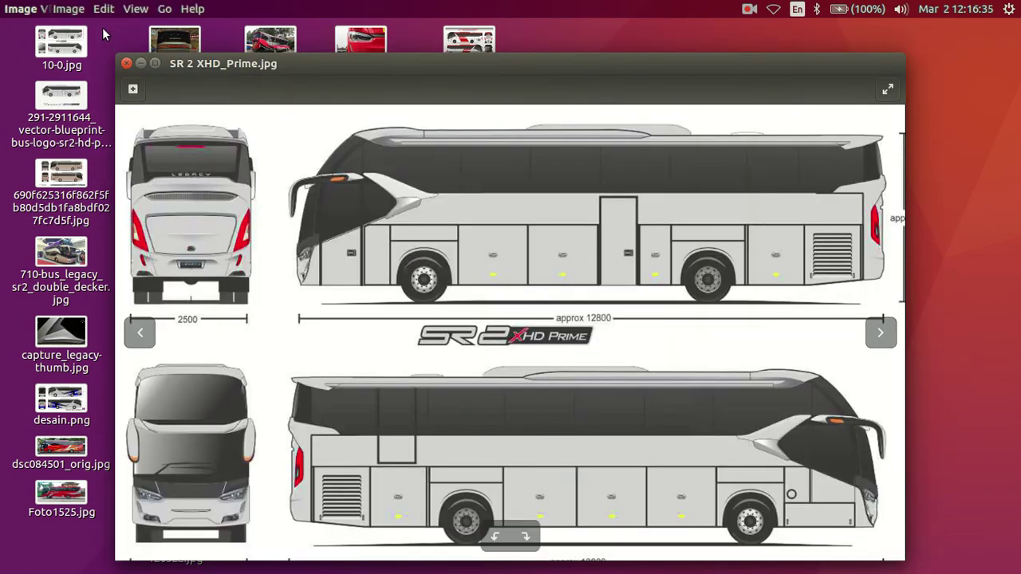
click(126, 63)
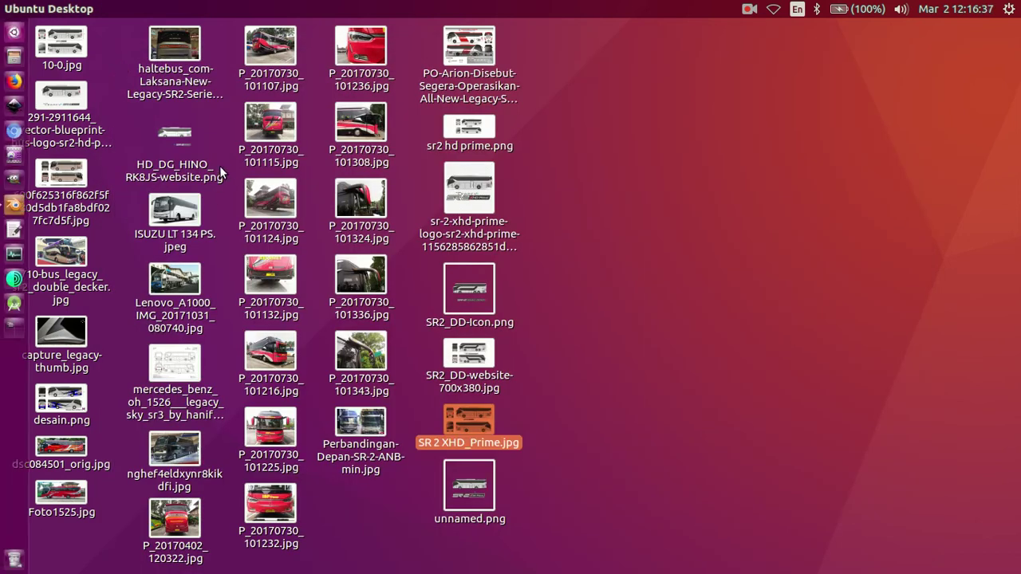
click(16, 206)
click(247, 86)
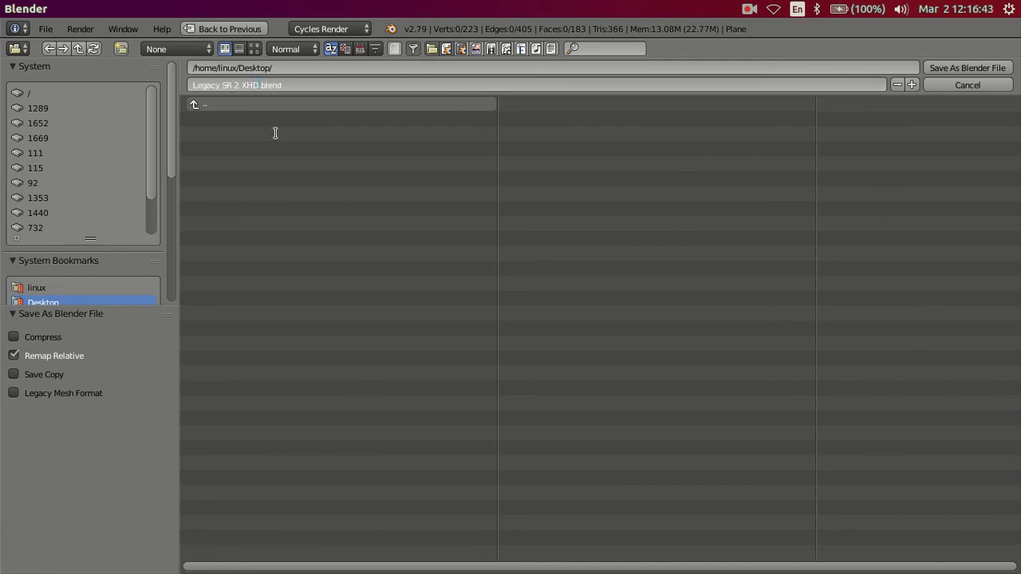
Add 'PRIME' to the file name and save the model to the Desktop as 'Legacy SR 2 XHD PRIME.blend'.
text(P)
text(rime)
key(BackSpace)
key(BackSpace)
key(BackSpace)
key(BackSpace)
text(RIME)
key(Return)
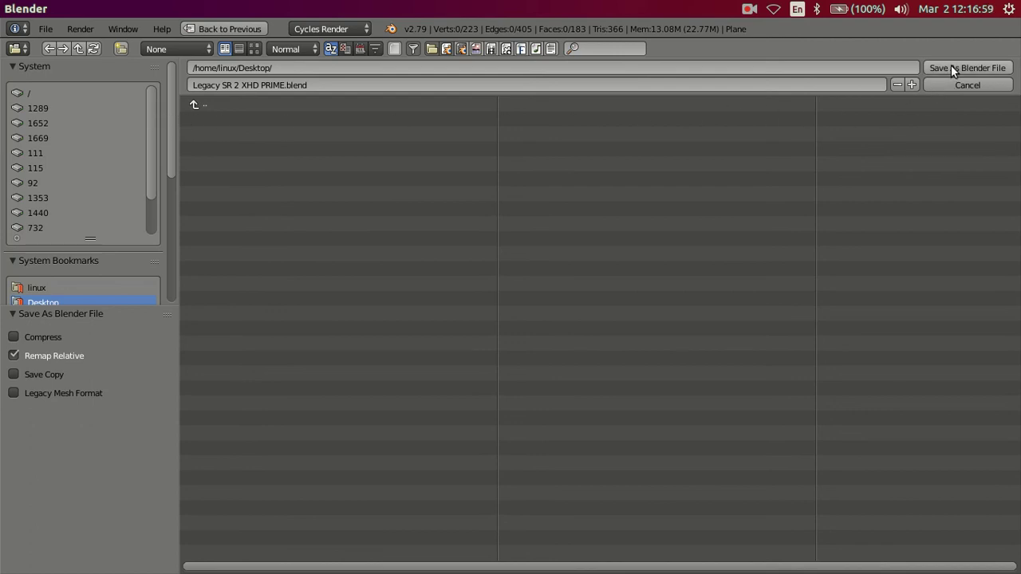
scroll(155, 251, down, 2)
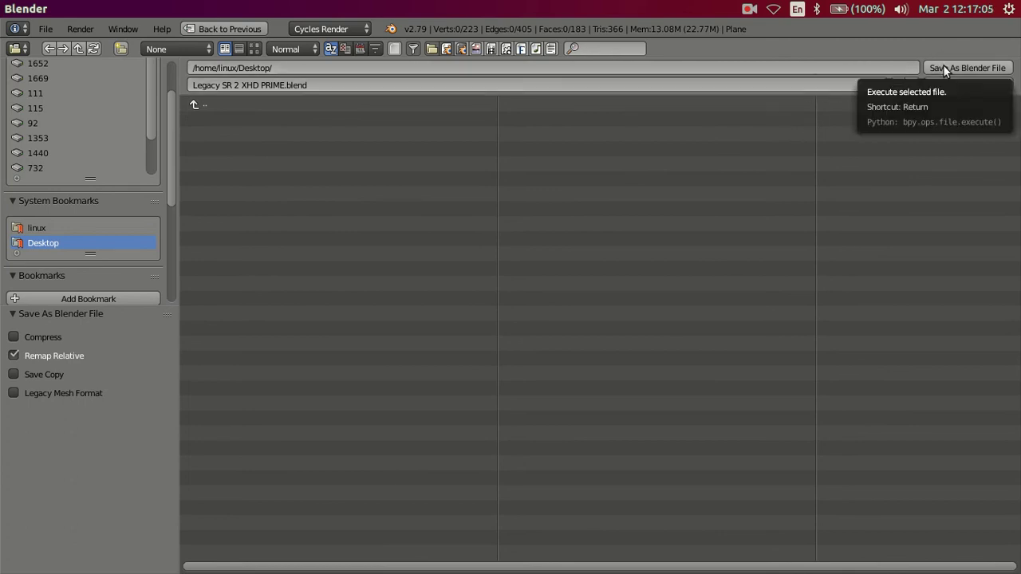
click(944, 66)
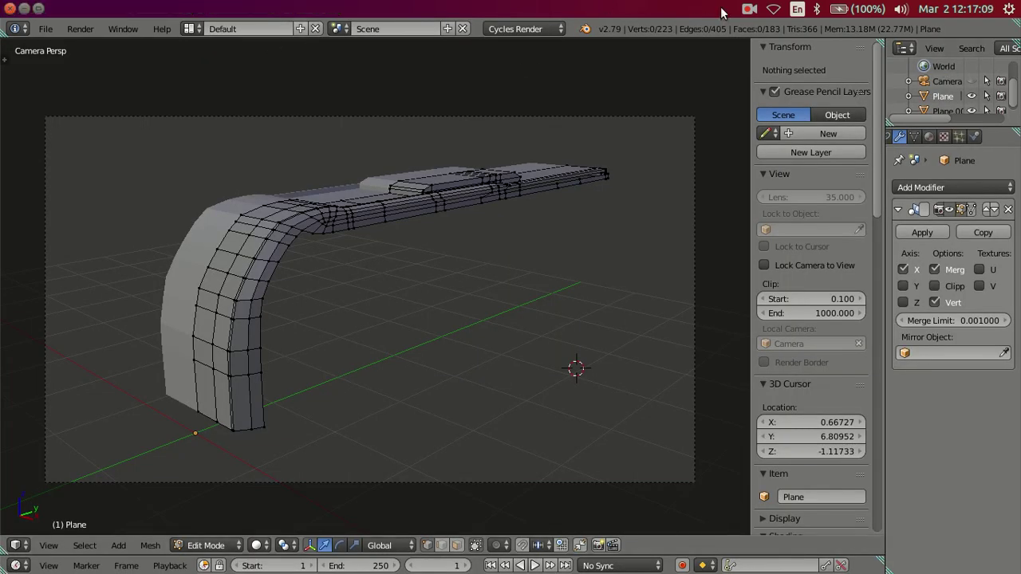
click(746, 10)
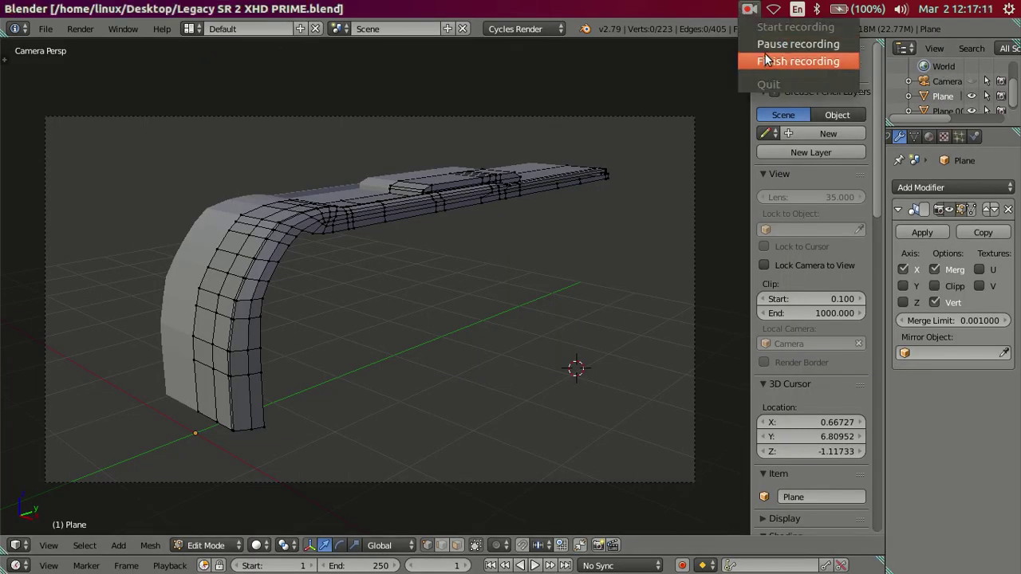